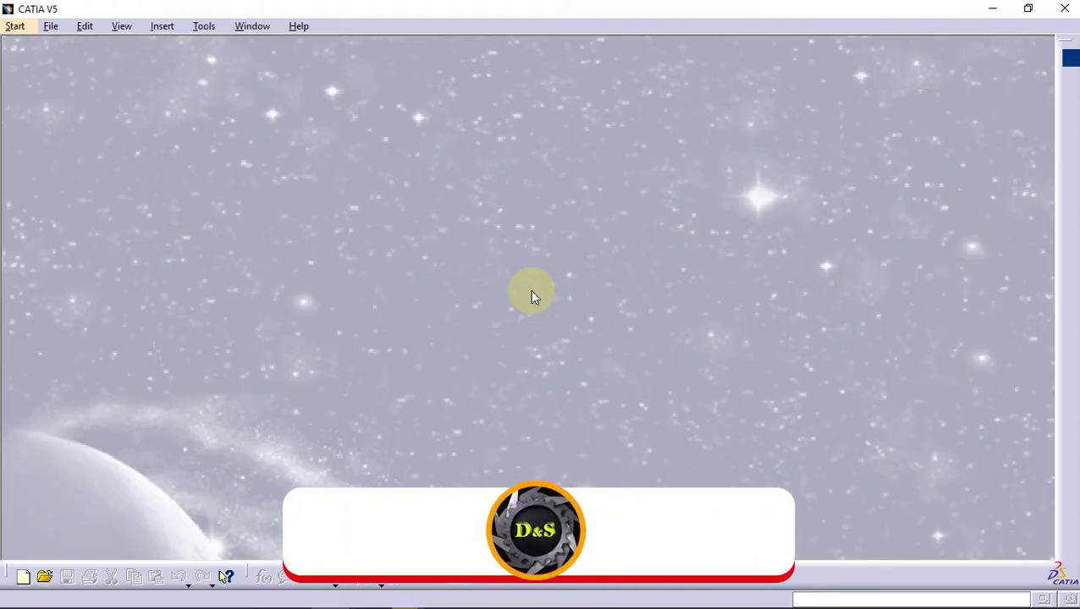
Create a new Part Design part named 'Inner Chain' and select the yz plane
click(15, 25)
click(254, 63)
text(Inner Chain)
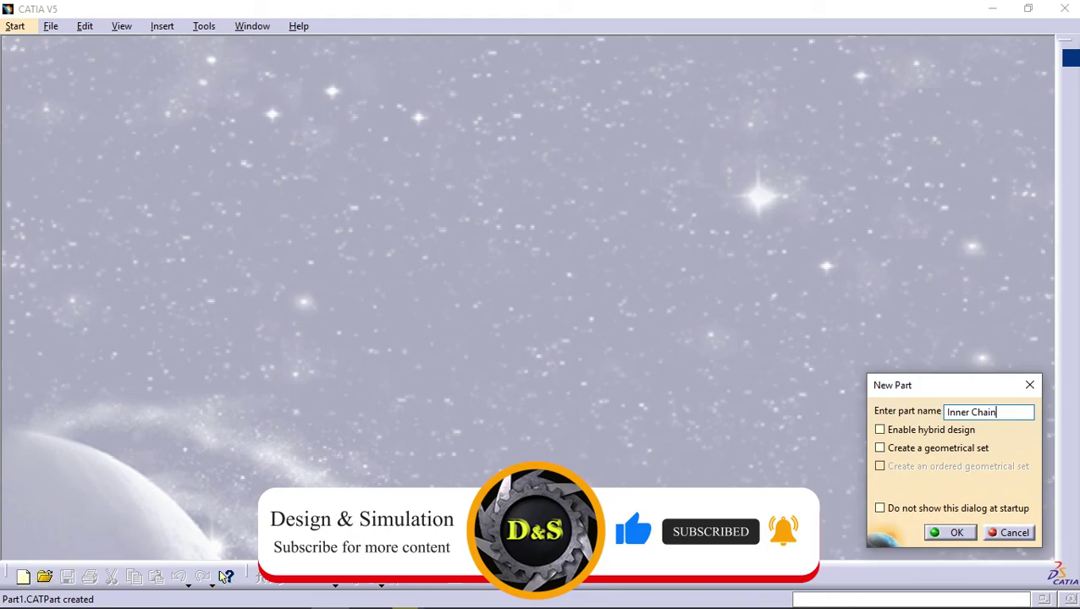
click(951, 533)
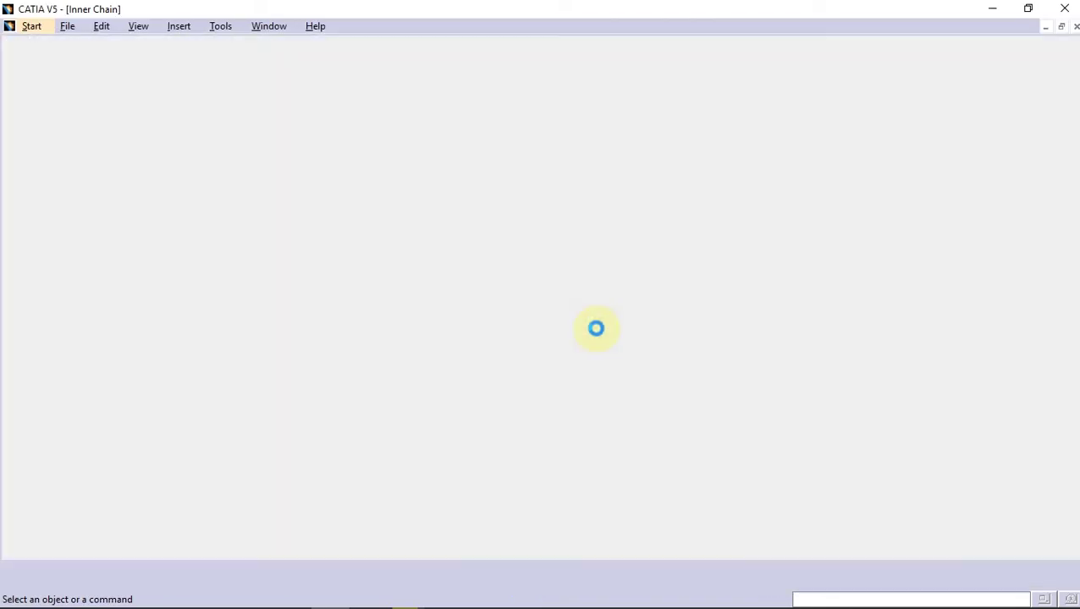
click(542, 340)
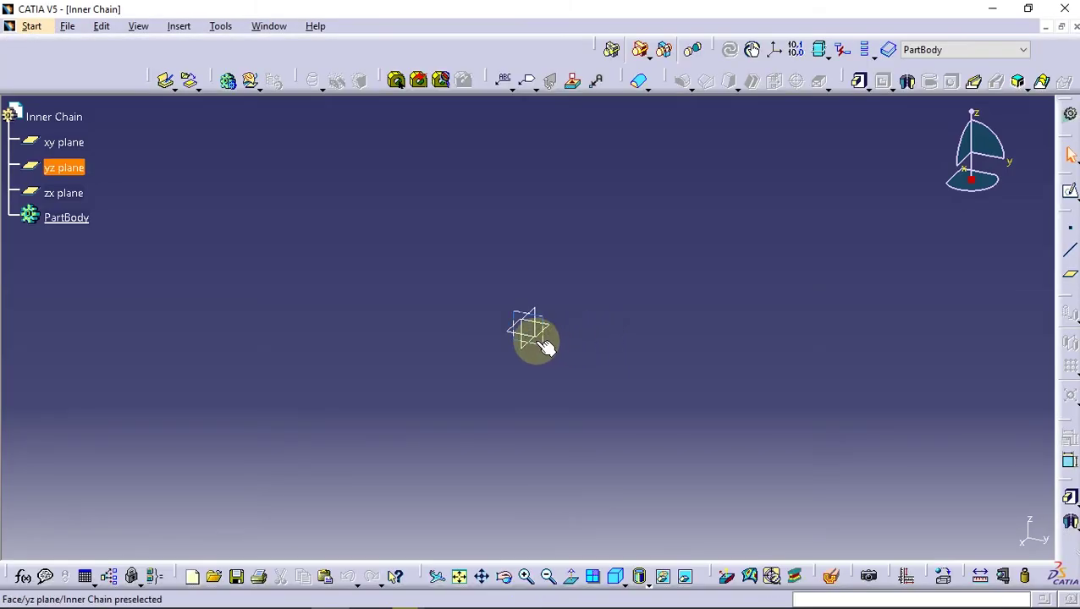
Sketch on the yz plane: a circle at the origin and a smaller circle to its left
click(1070, 193)
click(947, 49)
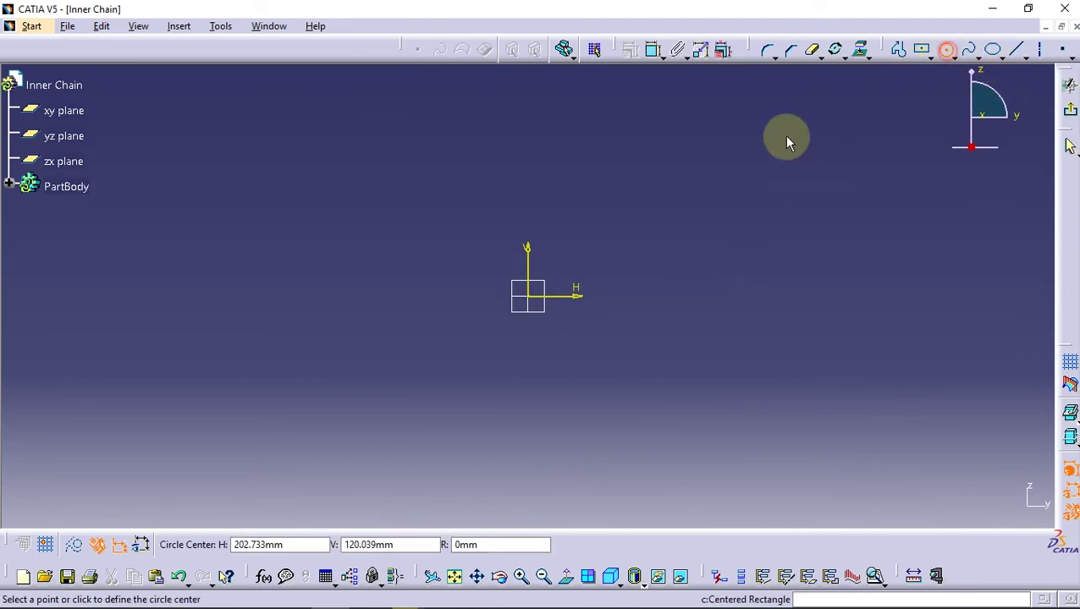
click(534, 298)
click(527, 188)
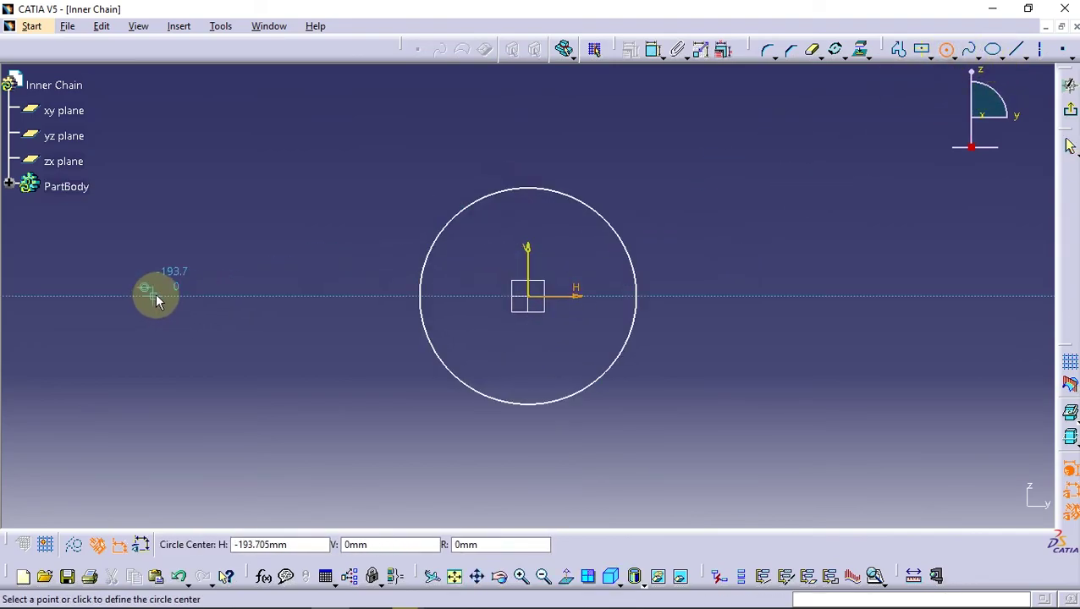
middle_drag(154, 292, 463, 284)
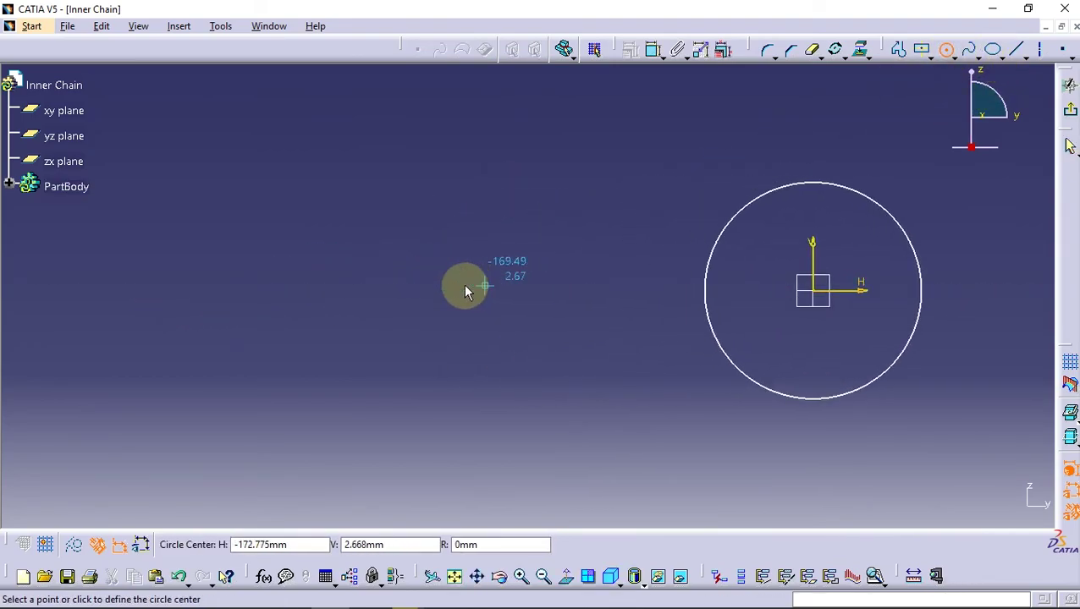
click(395, 296)
click(395, 253)
Dimension the large circle to 150 mm diameter and the small one to 60 mm
click(654, 49)
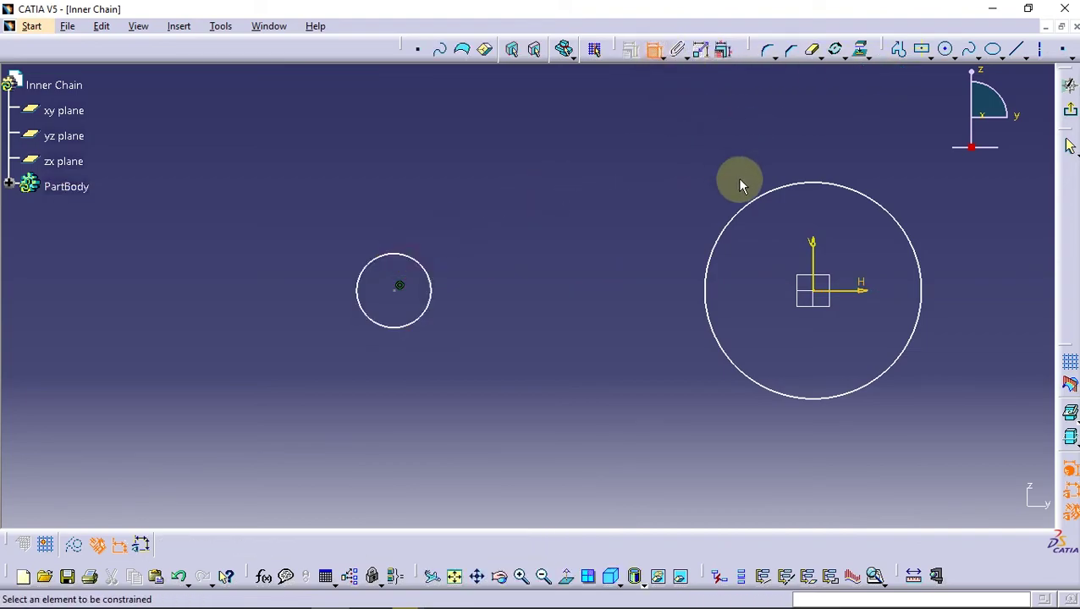
click(745, 180)
click(783, 113)
double_click(783, 112)
text(150)
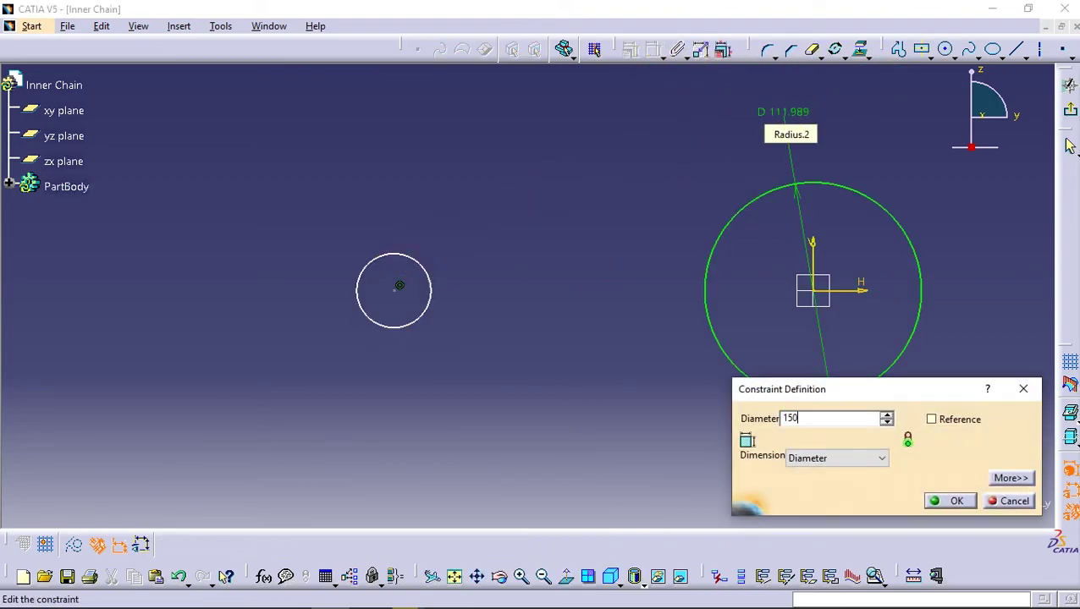
key(Return)
click(375, 255)
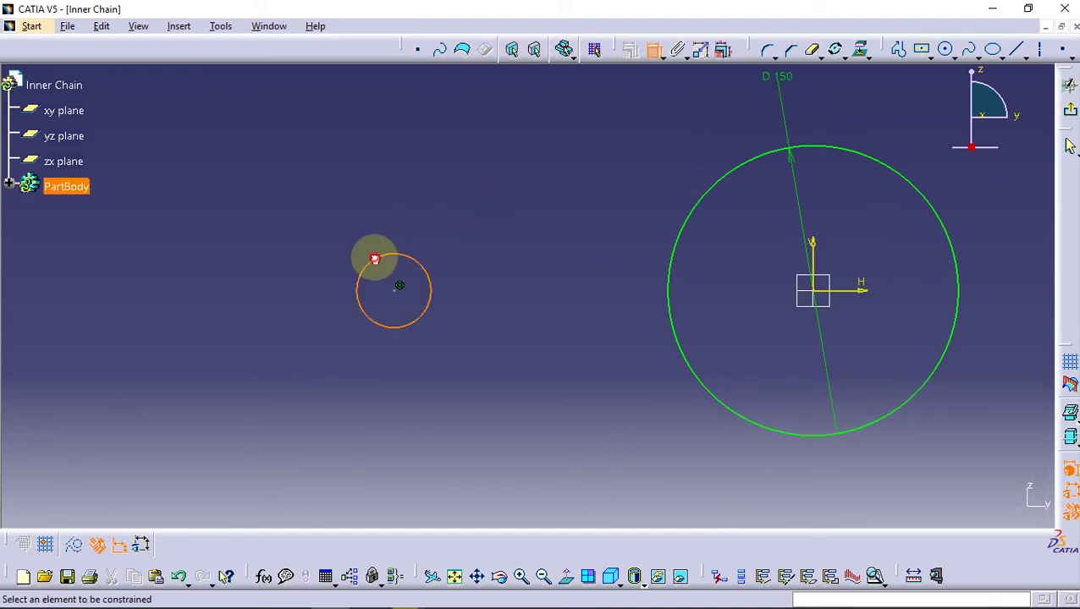
click(332, 197)
double_click(337, 193)
text(60)
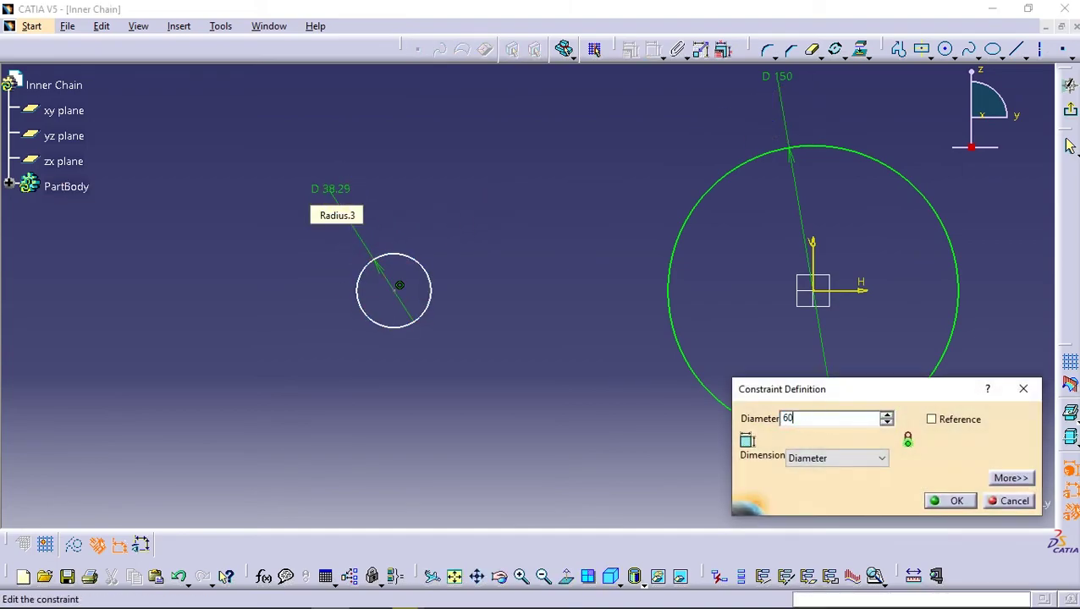
key(Return)
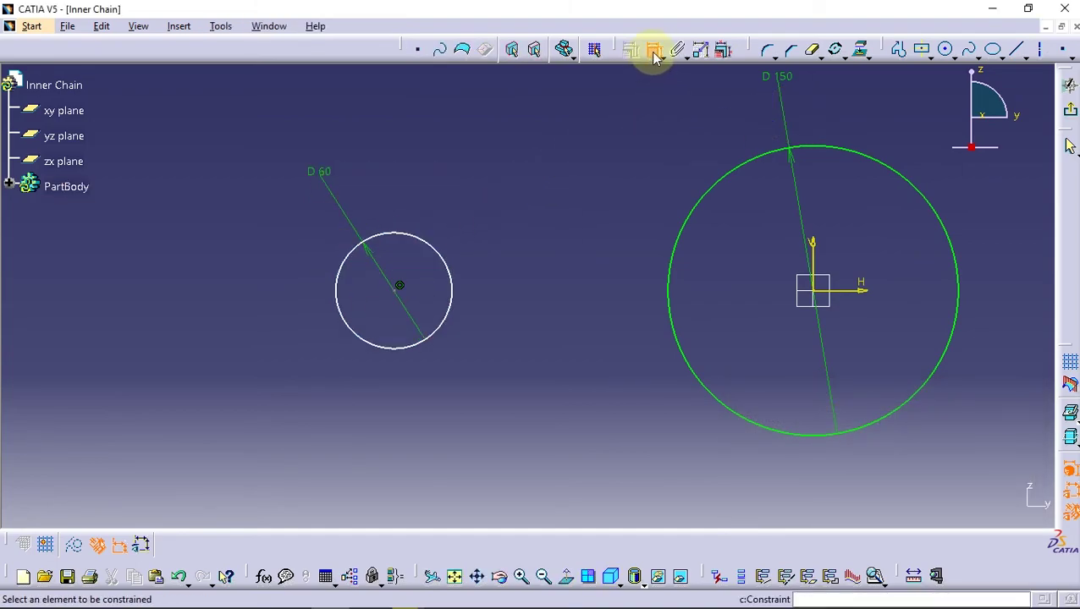
Draw upper and lower lines from the small circle to the large circle
click(1018, 48)
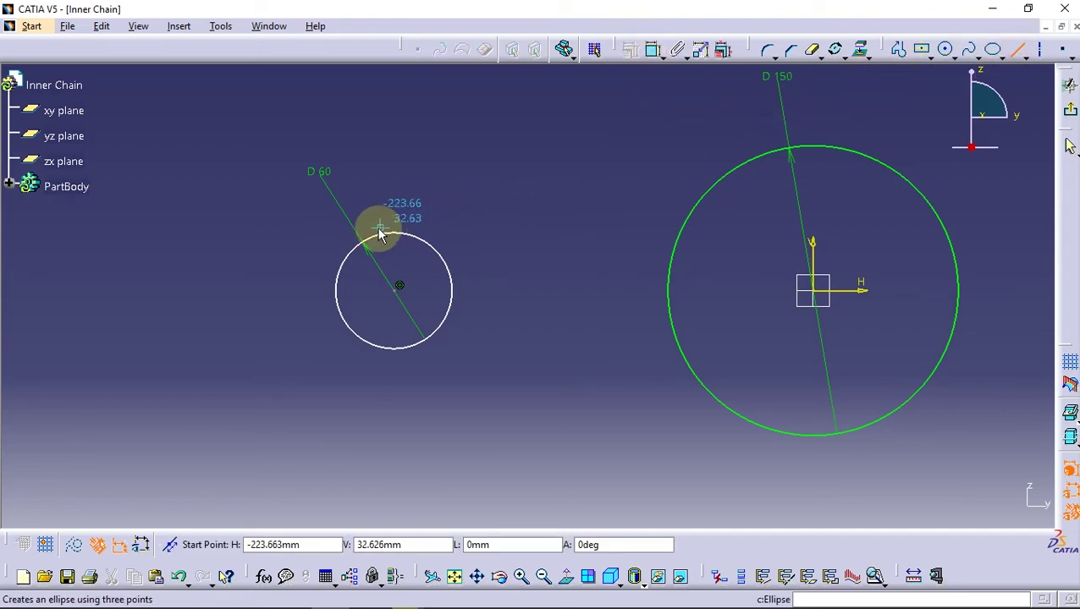
click(380, 229)
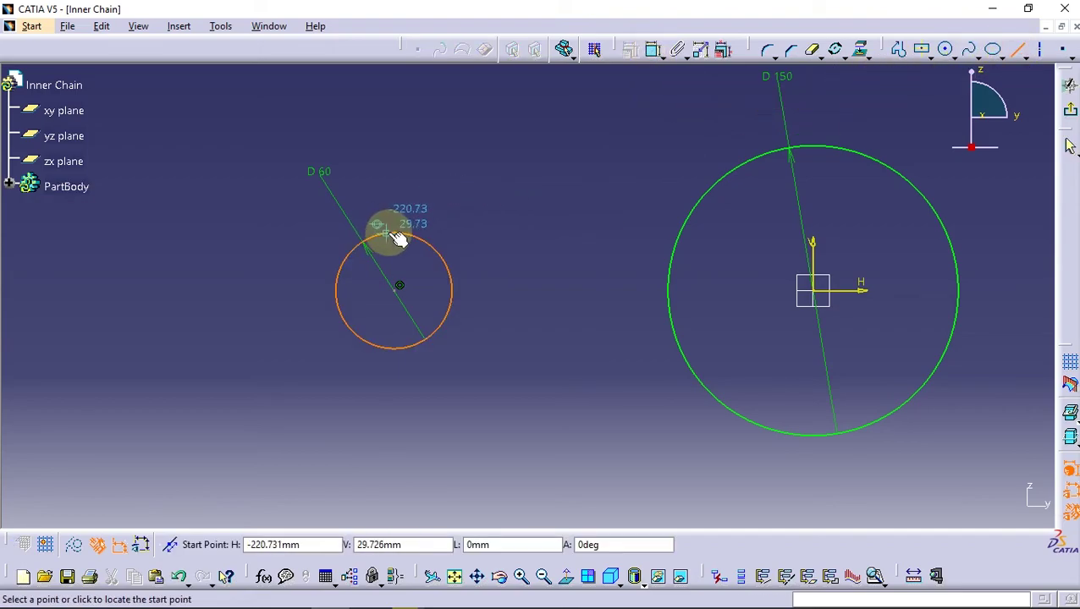
click(783, 153)
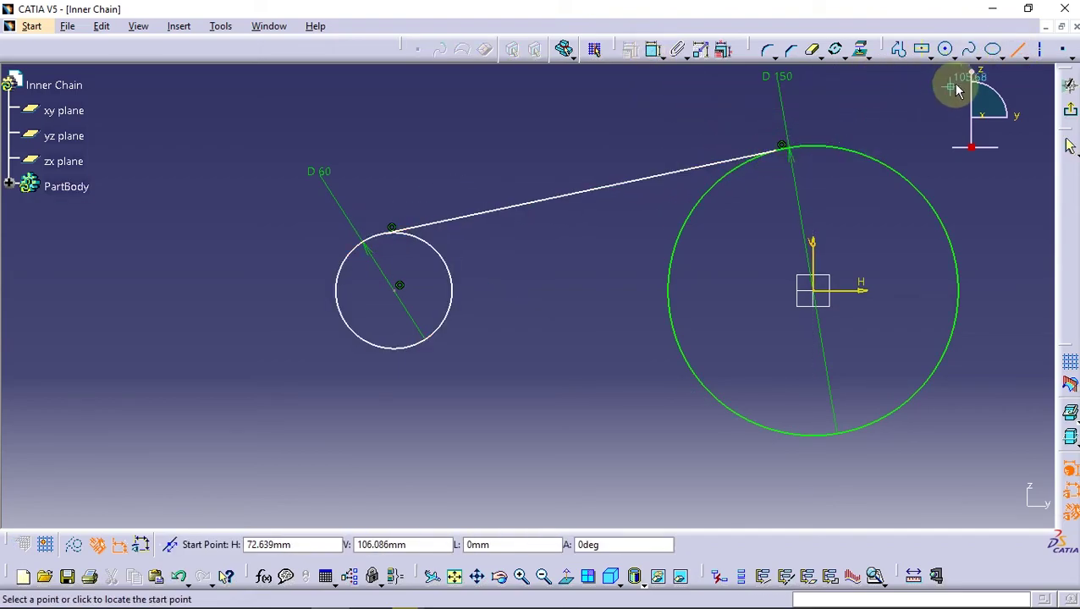
click(410, 349)
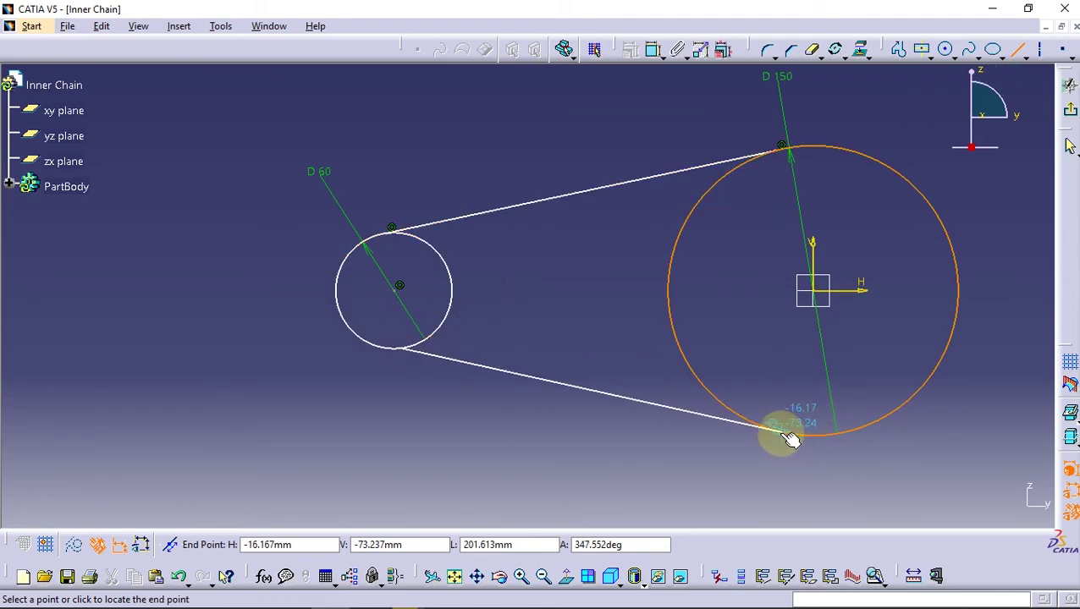
click(791, 437)
click(1016, 48)
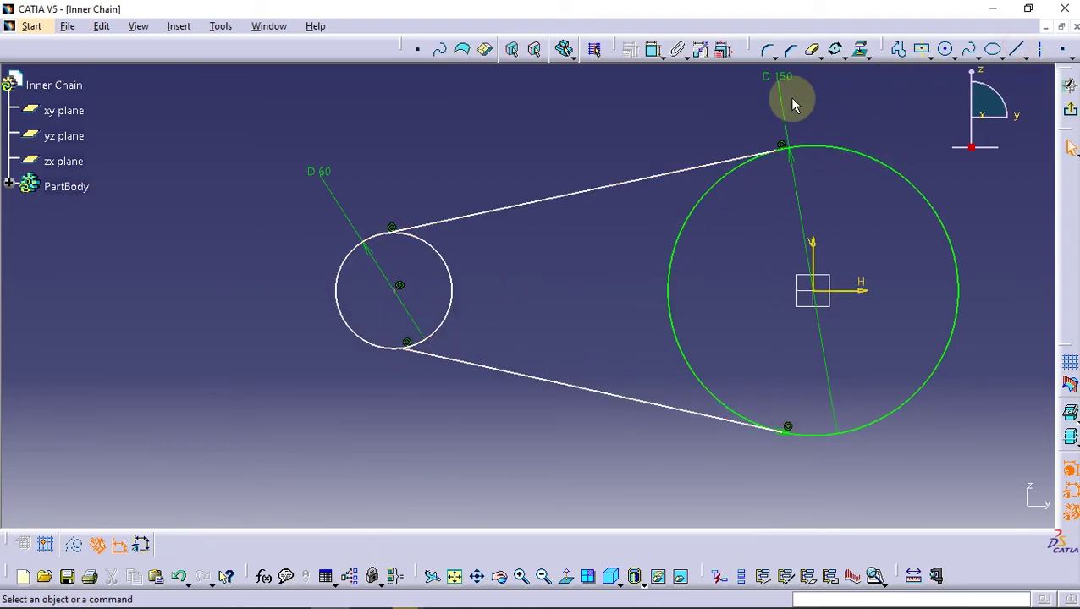
Make both connecting lines tangent to the small circle
click(549, 196)
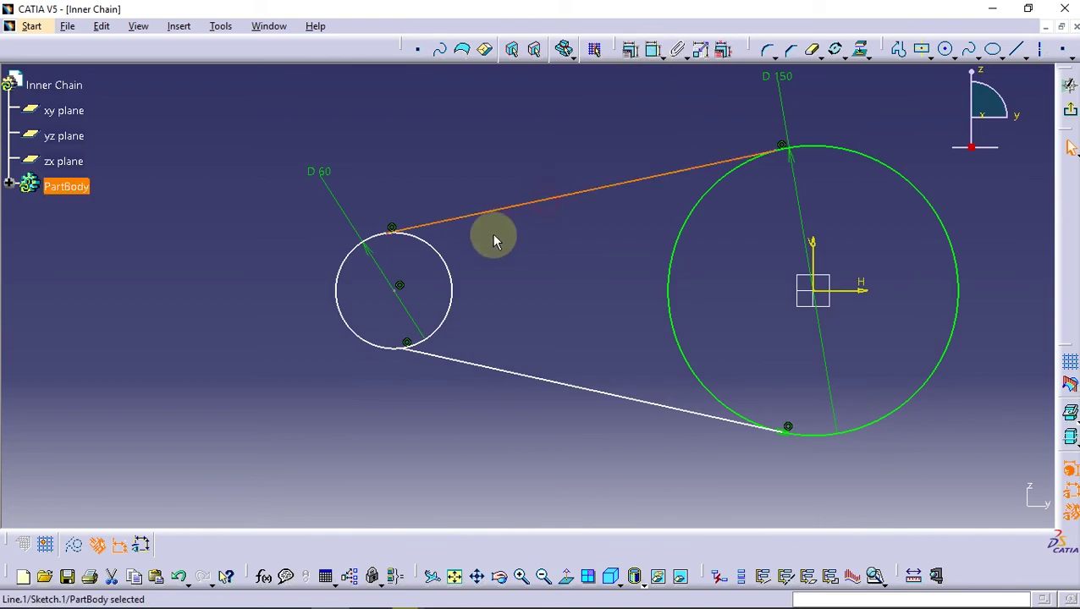
ctrl+click(446, 262)
click(635, 51)
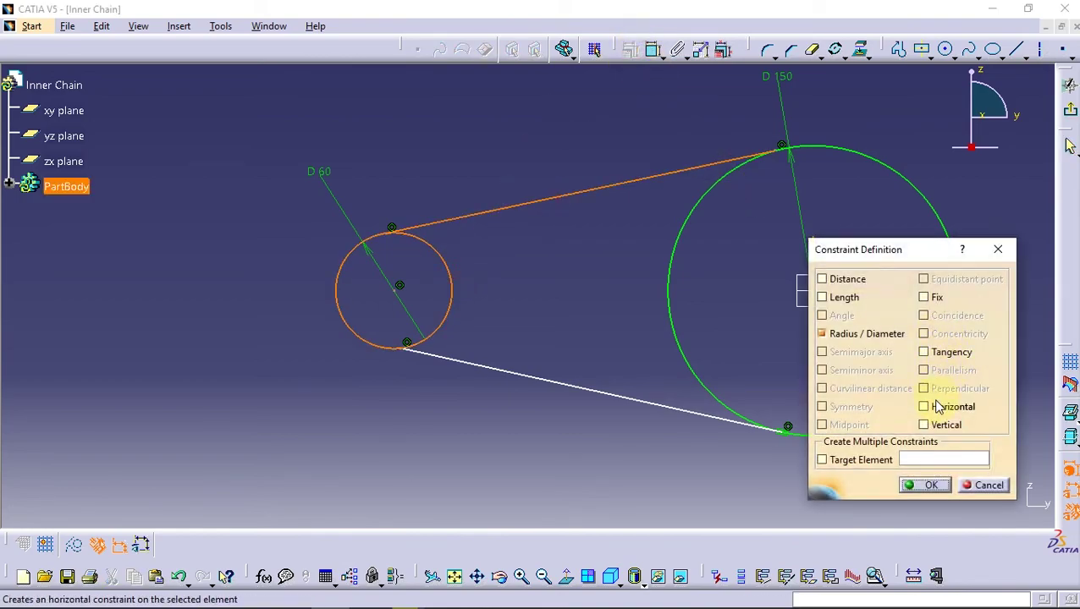
click(935, 355)
click(930, 485)
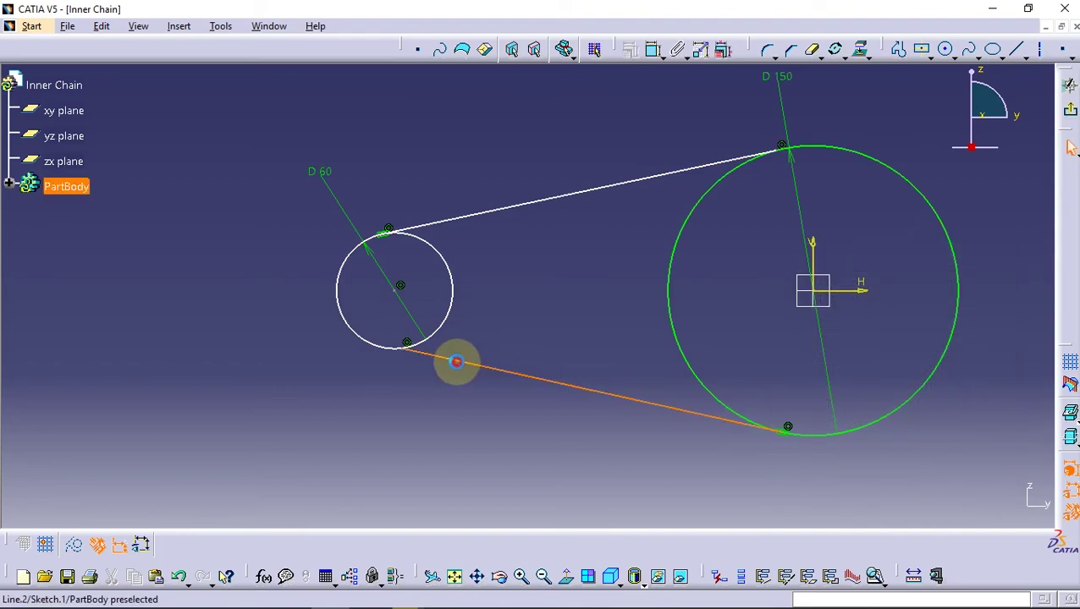
ctrl+click(434, 330)
click(650, 51)
click(946, 354)
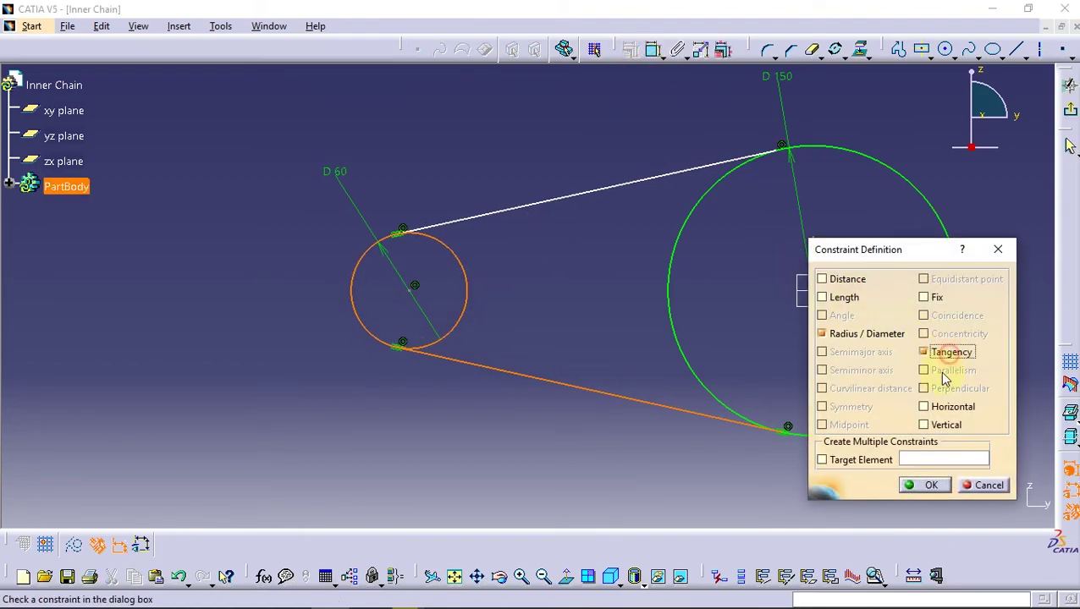
click(905, 485)
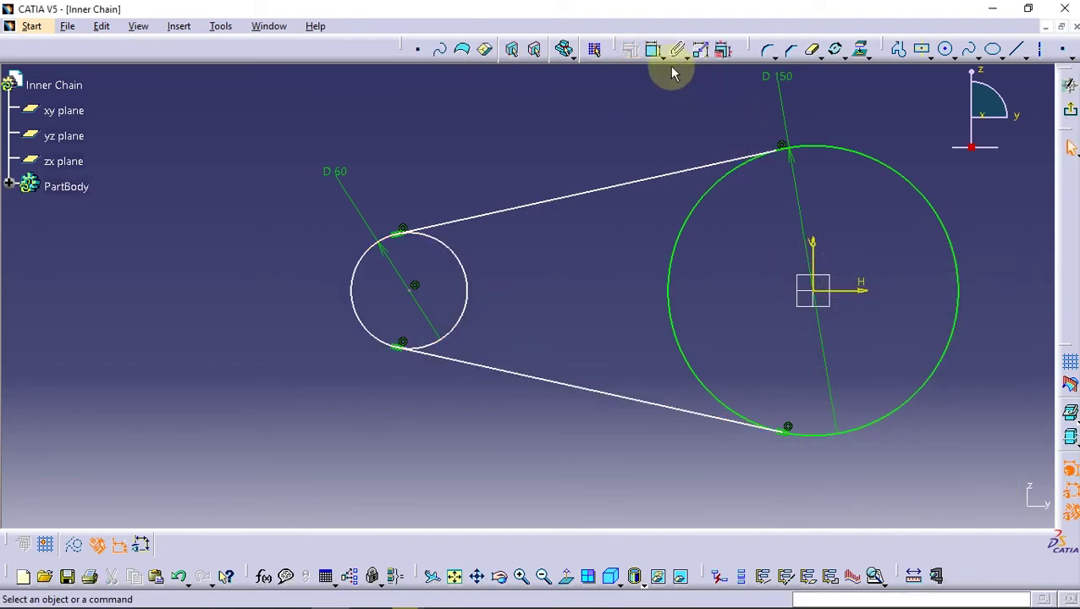
Set the horizontal distance between the circle centres to 343.71 mm
click(814, 288)
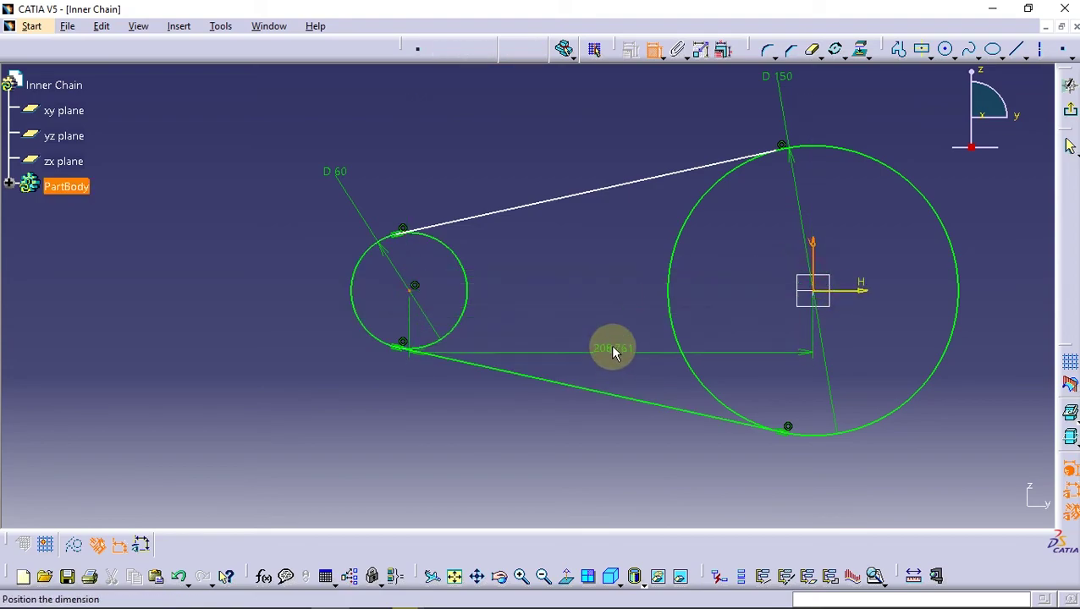
scroll(615, 349, down, 2)
double_click(566, 431)
text(343.71)
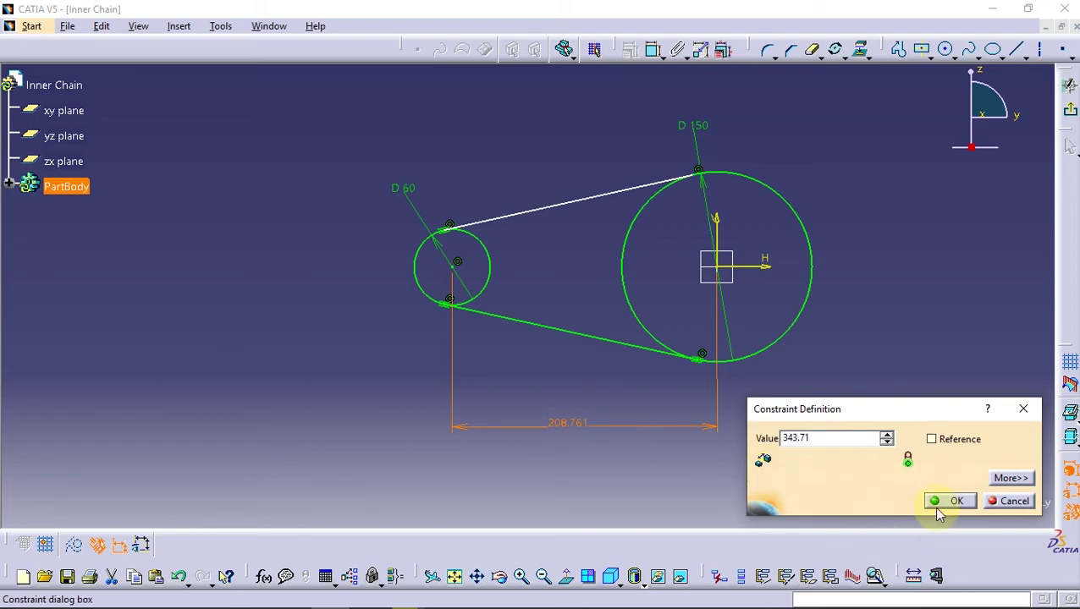
click(937, 506)
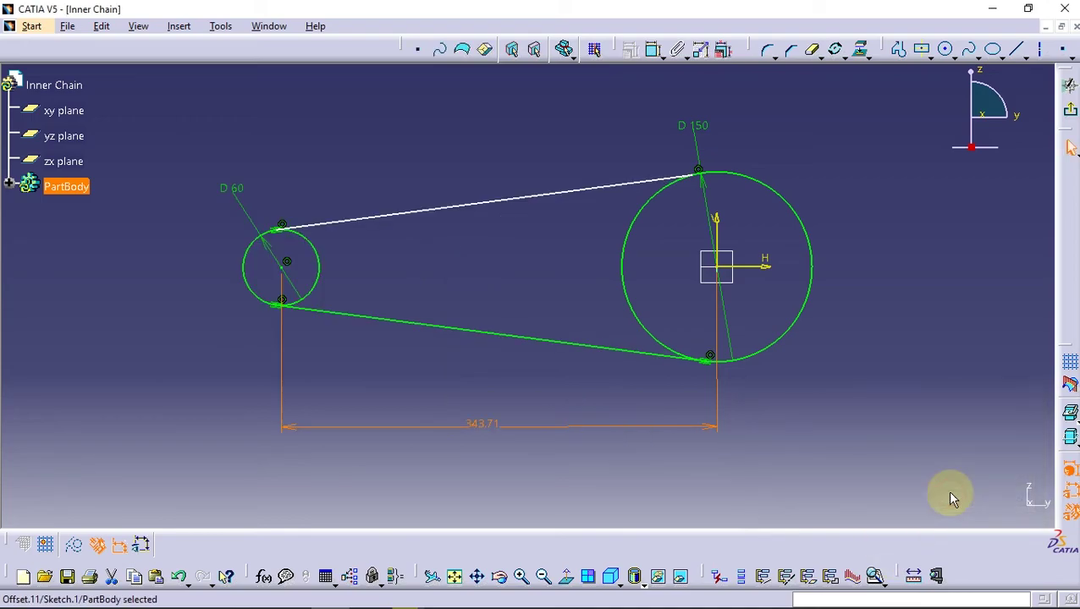
Make the upper line tangent to the large circle
click(624, 185)
ctrl+click(645, 211)
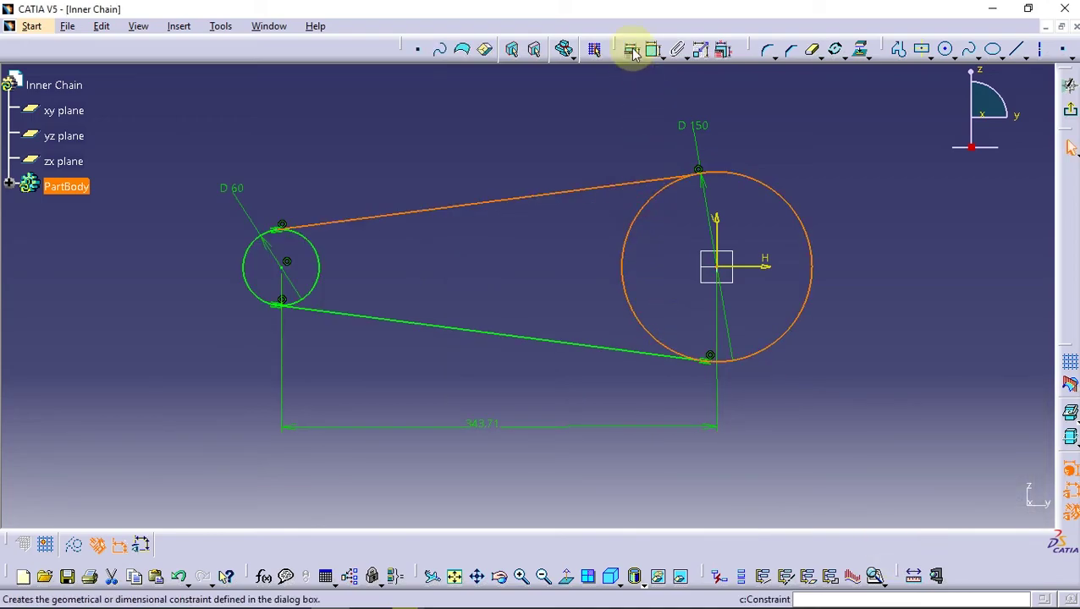
click(630, 48)
click(918, 488)
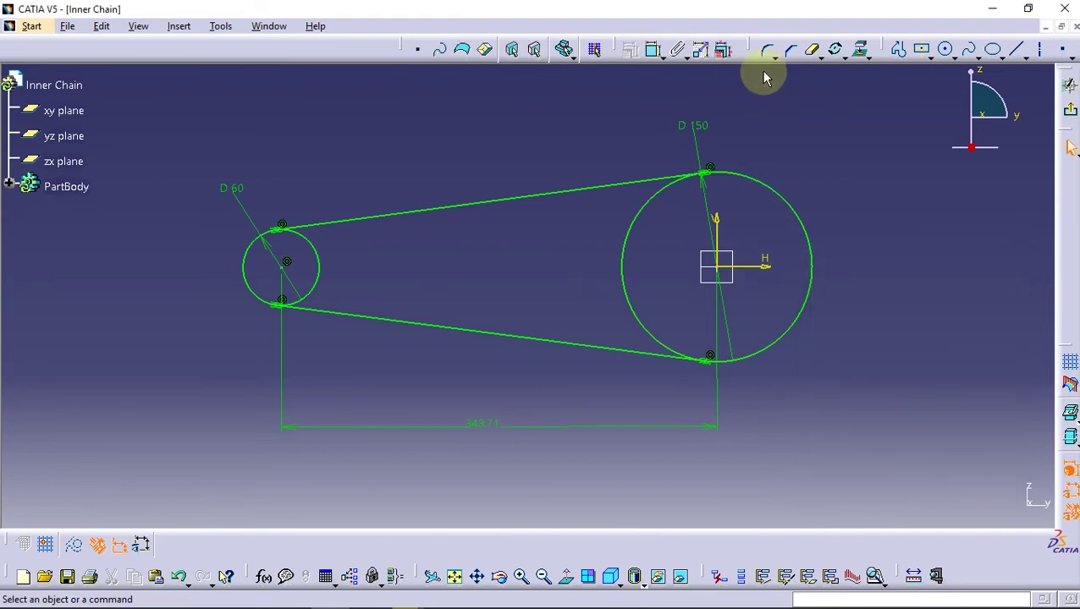
Trim away the large circle's inner arc and exit the sketch
click(813, 50)
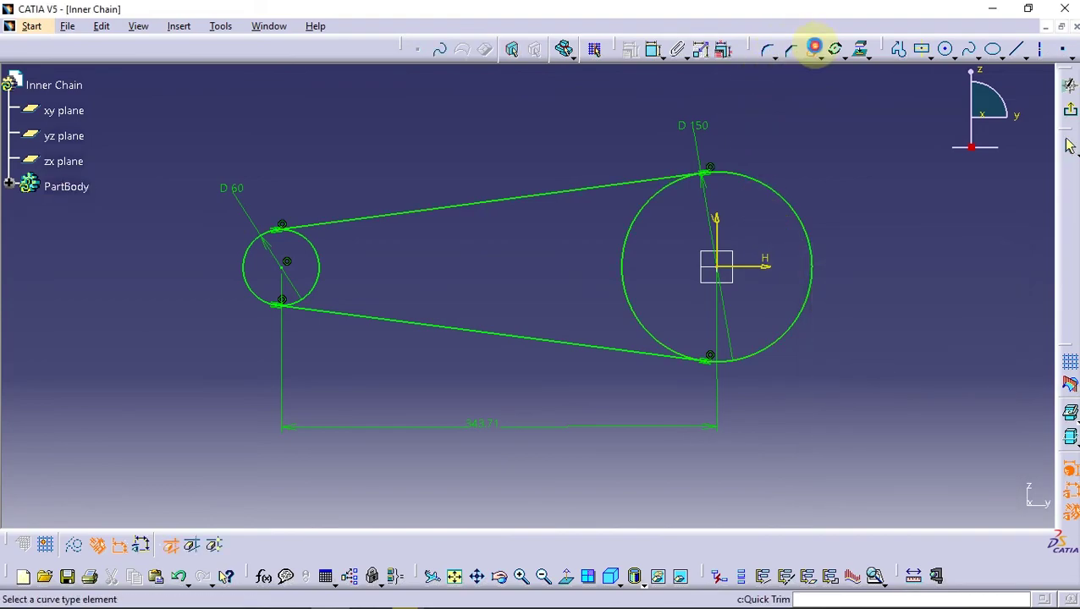
click(623, 260)
click(815, 48)
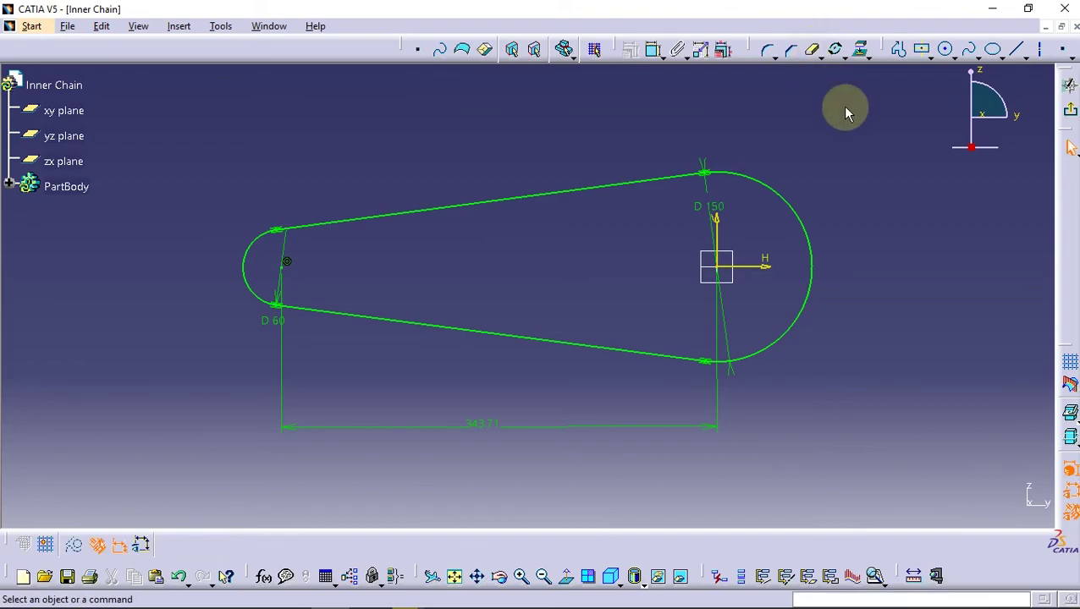
click(1070, 110)
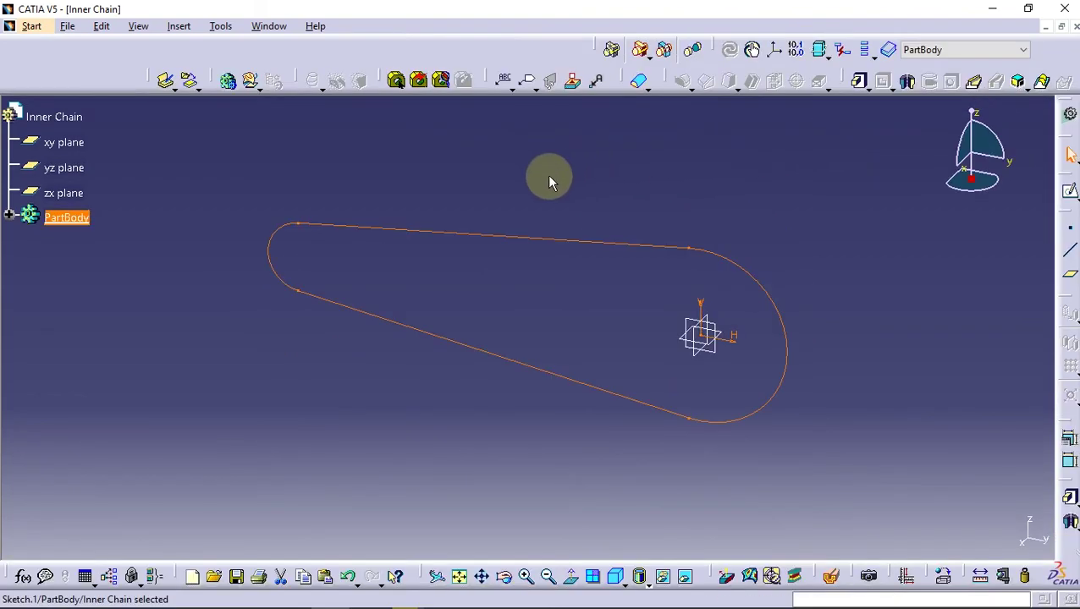
Start a new sketch on the yz plane, zoomed on the profile's upper-right arc
click(549, 177)
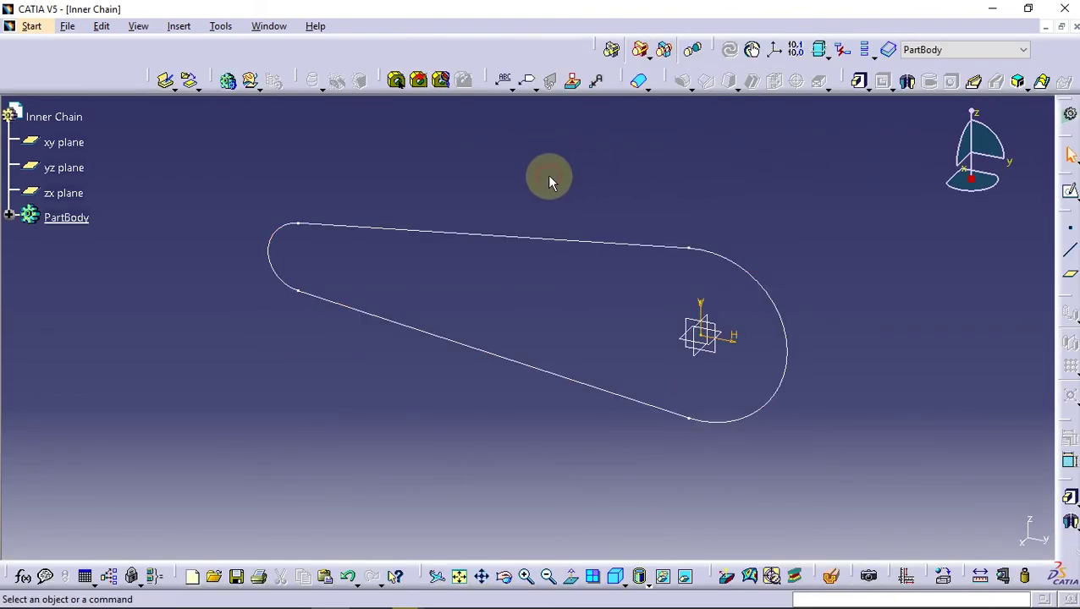
click(716, 344)
click(1070, 190)
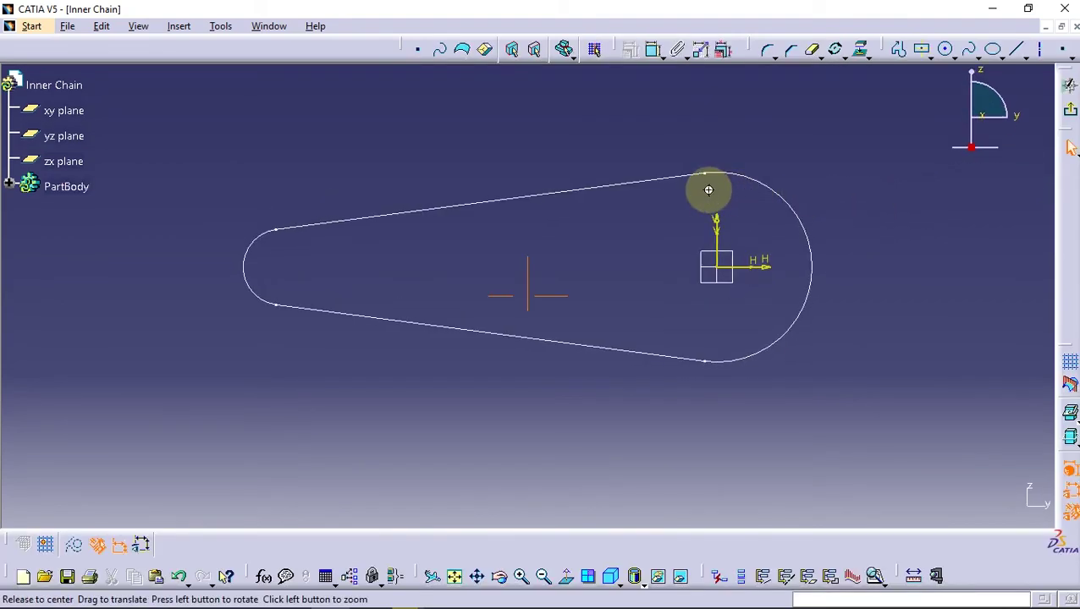
middle_drag(706, 185, 826, 164)
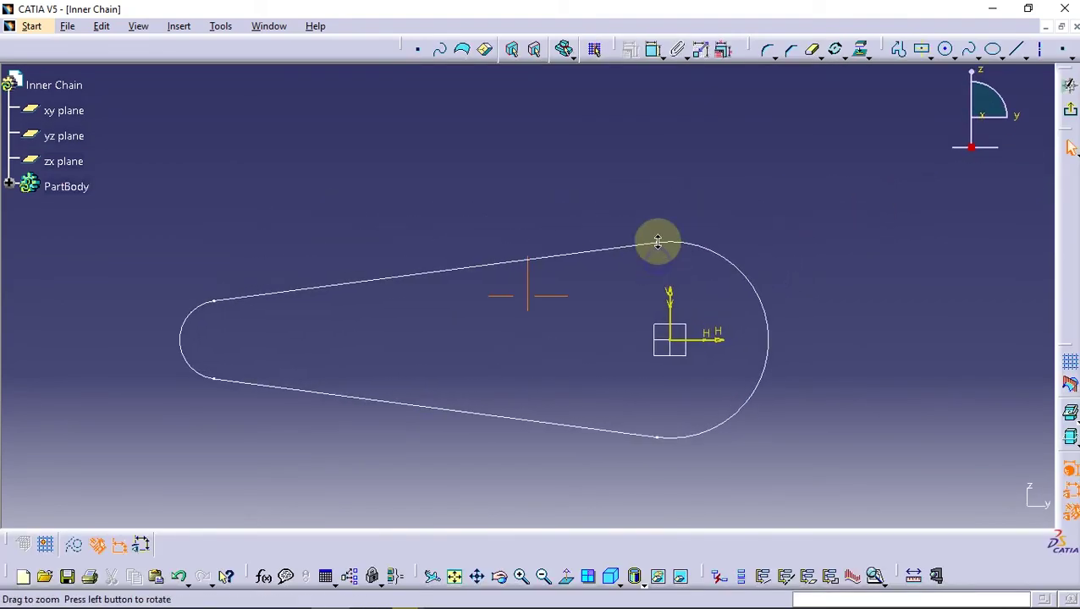
Draw a circle at the line's end and dimension it to 4.5 mm diameter
click(946, 50)
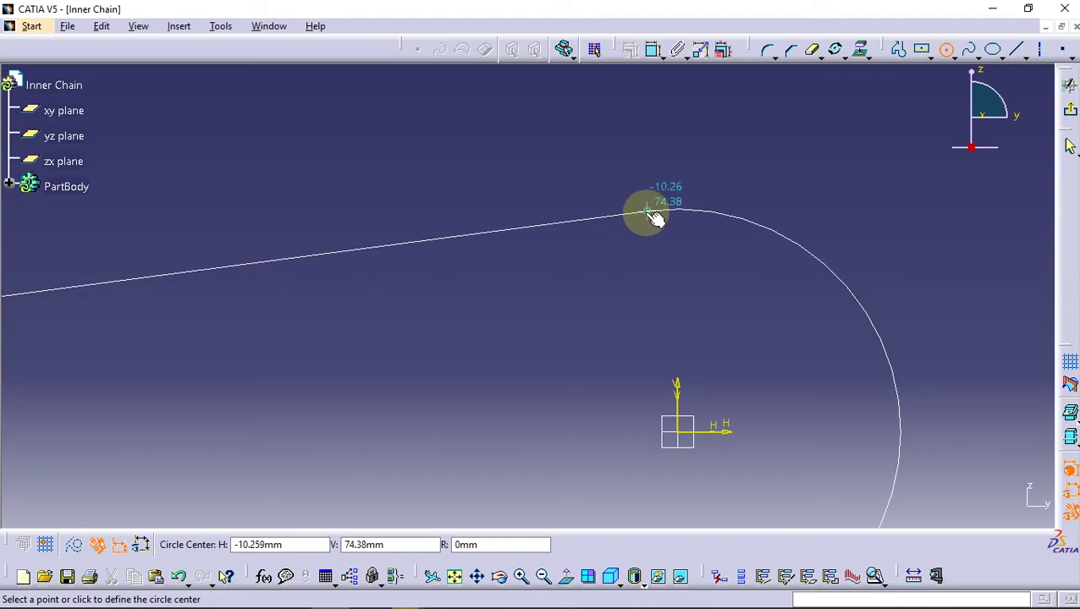
click(647, 210)
click(652, 184)
drag(653, 195, 639, 165)
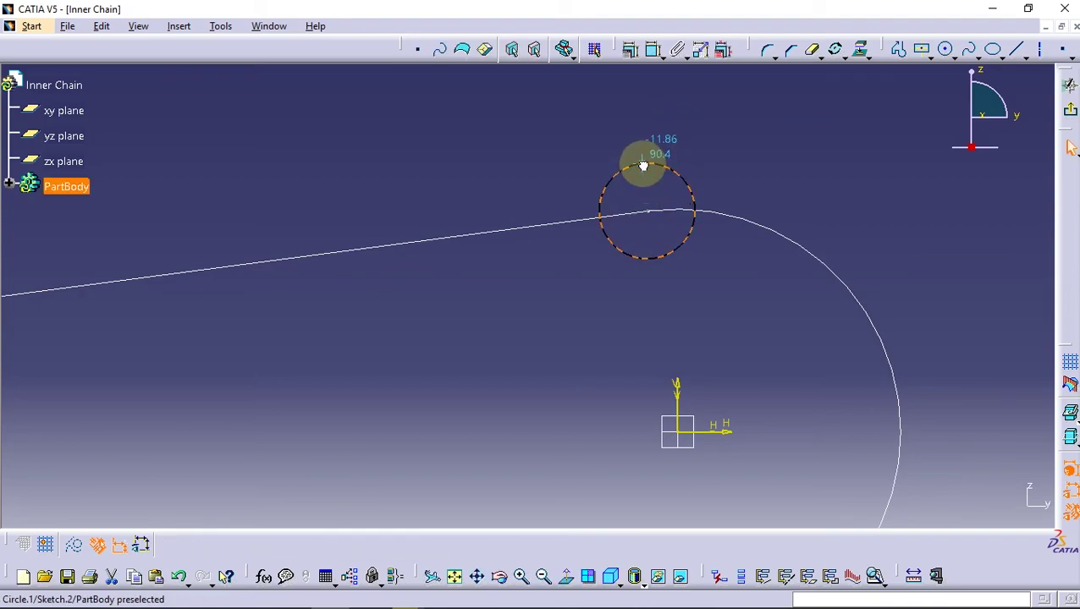
click(653, 49)
click(617, 172)
click(595, 138)
double_click(595, 139)
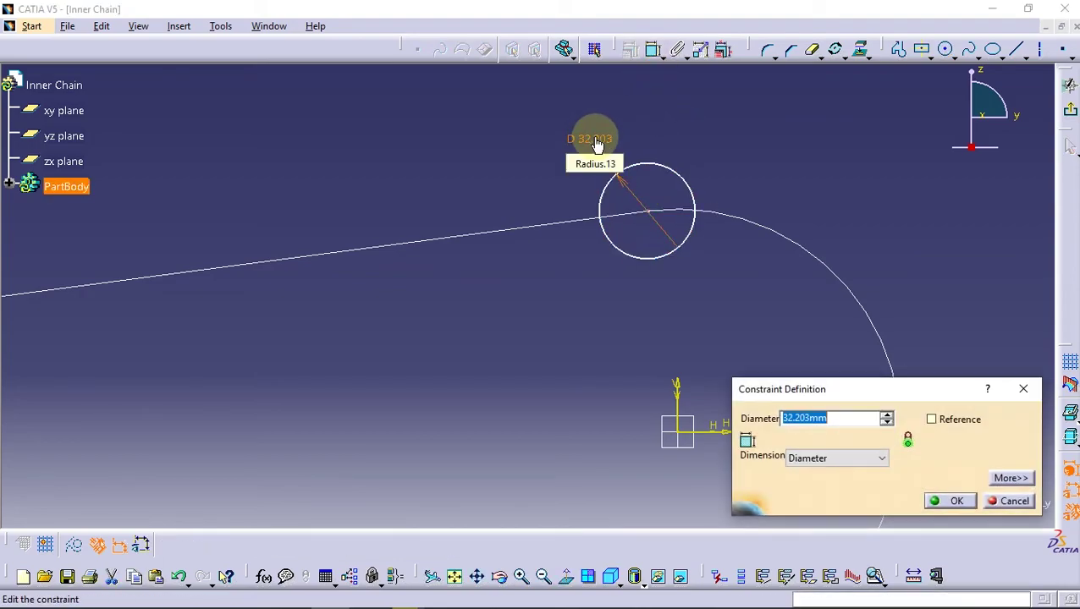
key(Return)
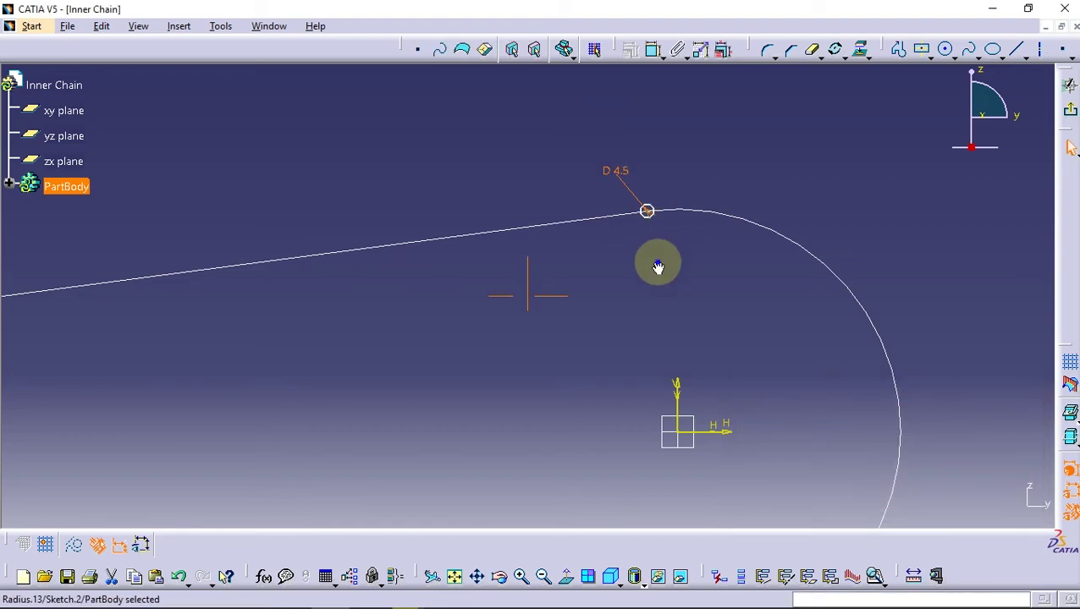
Move the D 4.5 circle above the curve and paste a copy below it
middle_drag(658, 261, 692, 266)
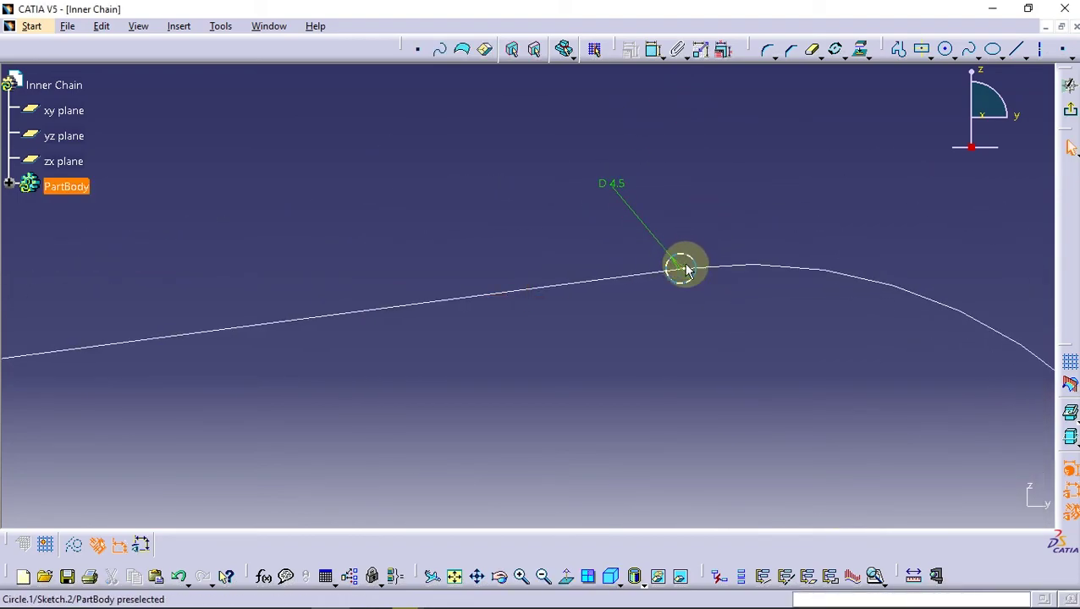
drag(684, 269, 678, 234)
drag(619, 151, 659, 204)
drag(589, 160, 719, 258)
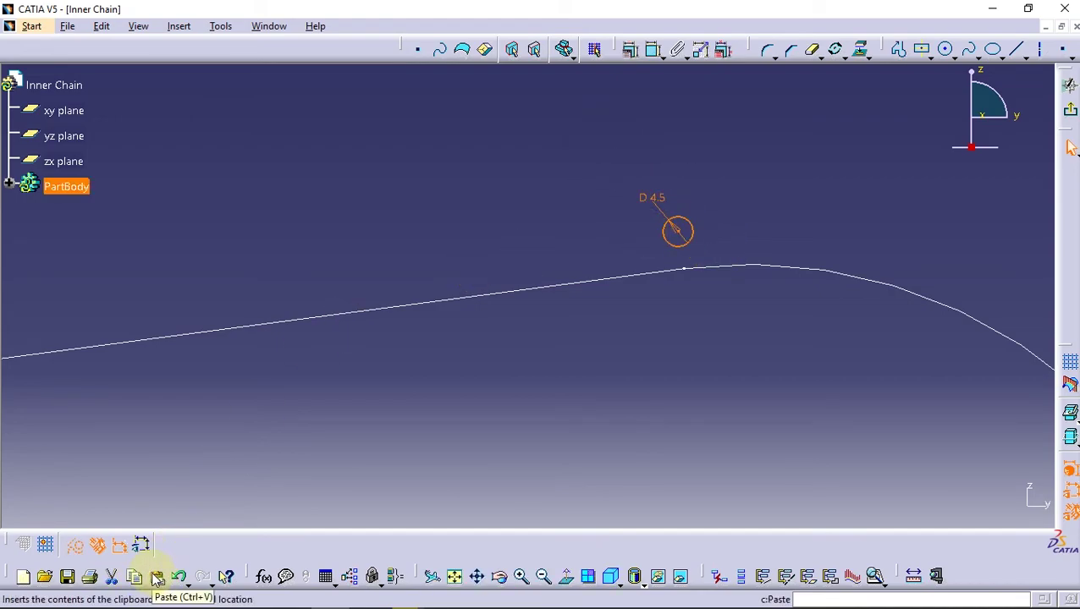
click(753, 158)
ctrl+drag(684, 253, 504, 464)
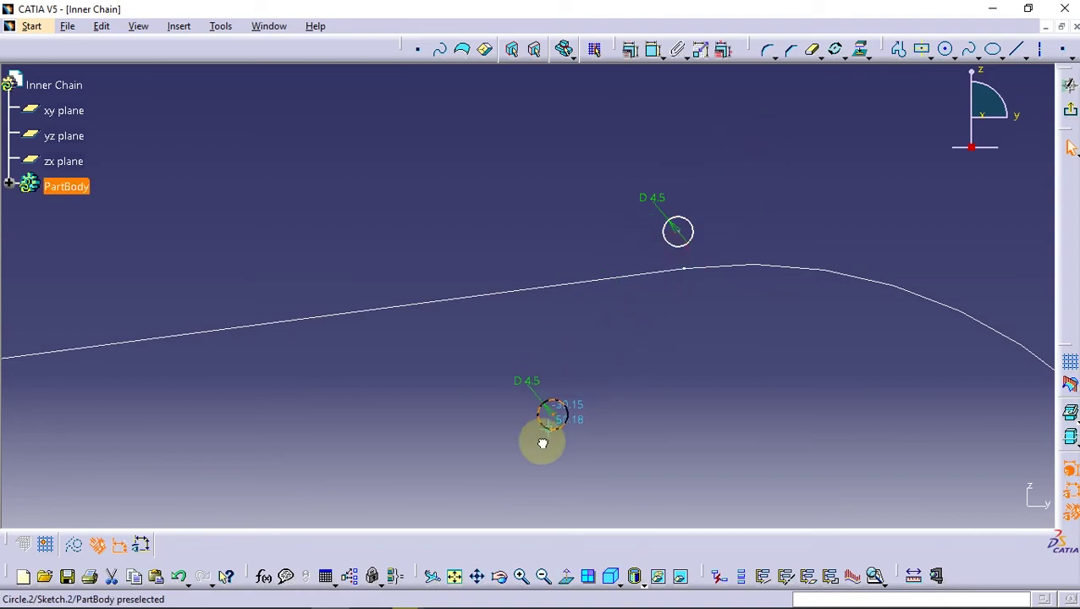
Make the circle's centre coincident with the curve junction point
ctrl+click(679, 273)
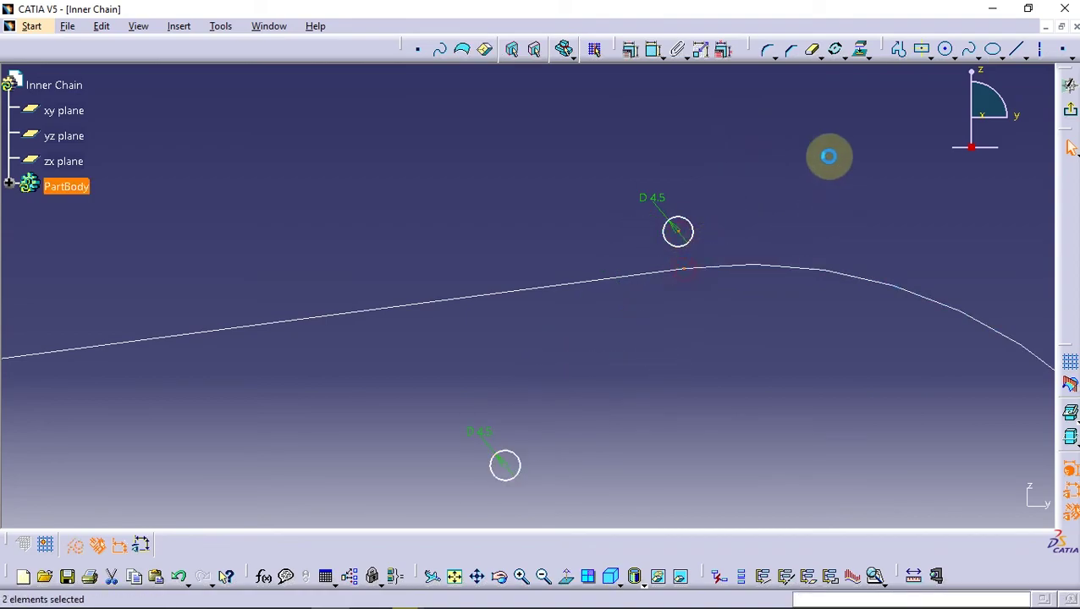
click(630, 49)
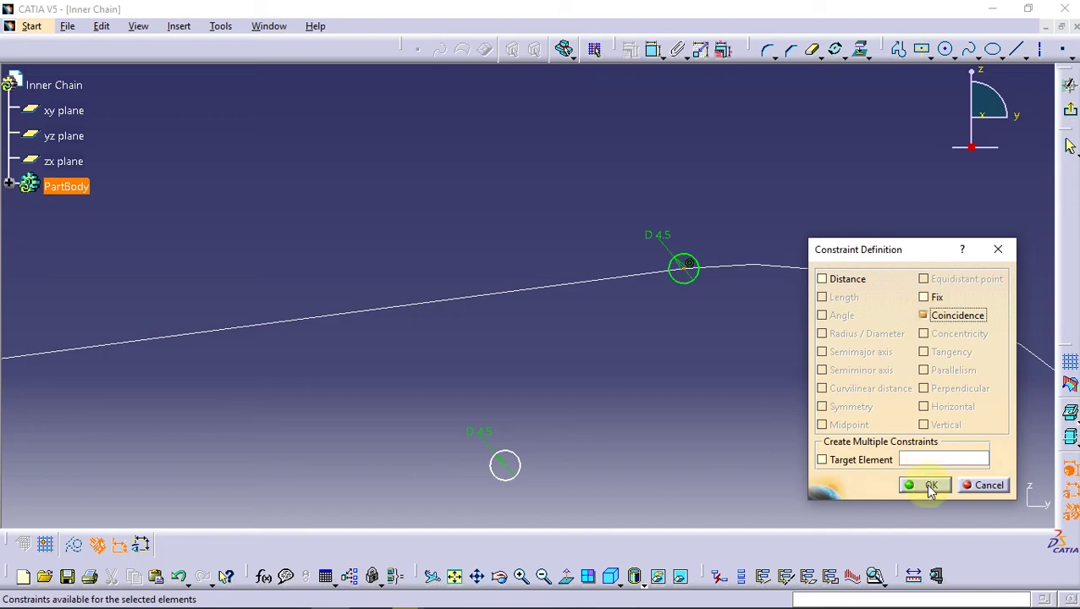
click(930, 490)
mouse_move(768, 344)
middle_down()
mouse_move(662, 350)
mouse_move(815, 301)
middle_up()
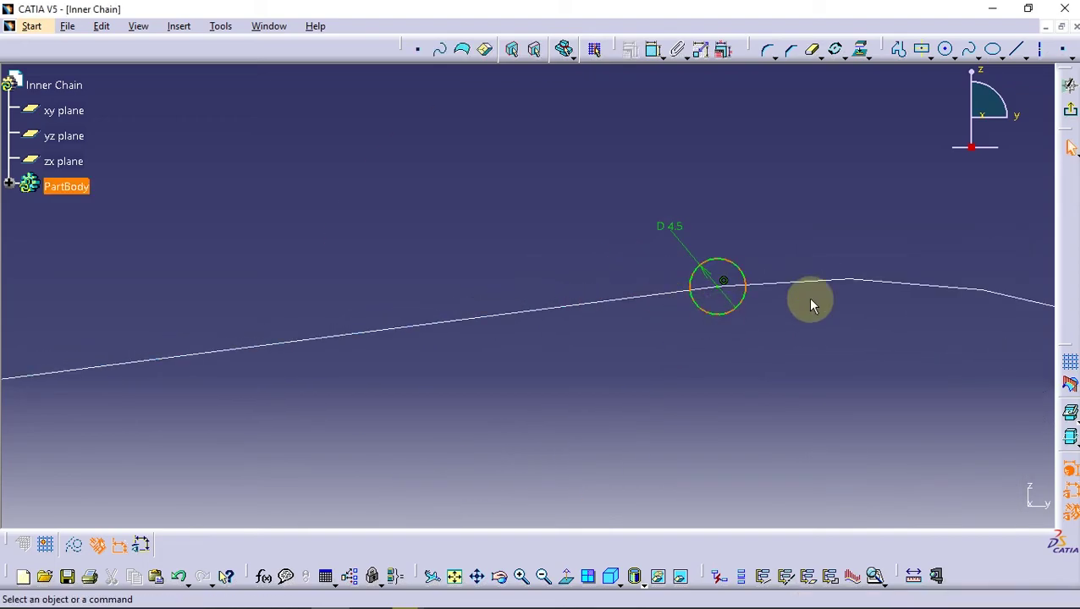
Add a point constrained onto the curve and edit its distance from the circle
click(1062, 51)
click(851, 241)
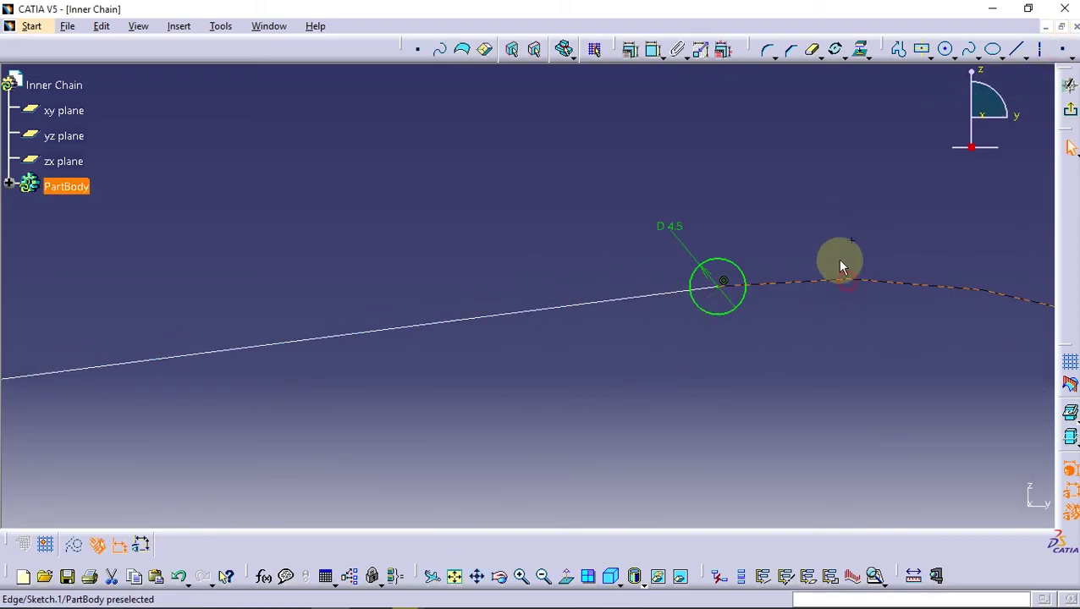
click(629, 49)
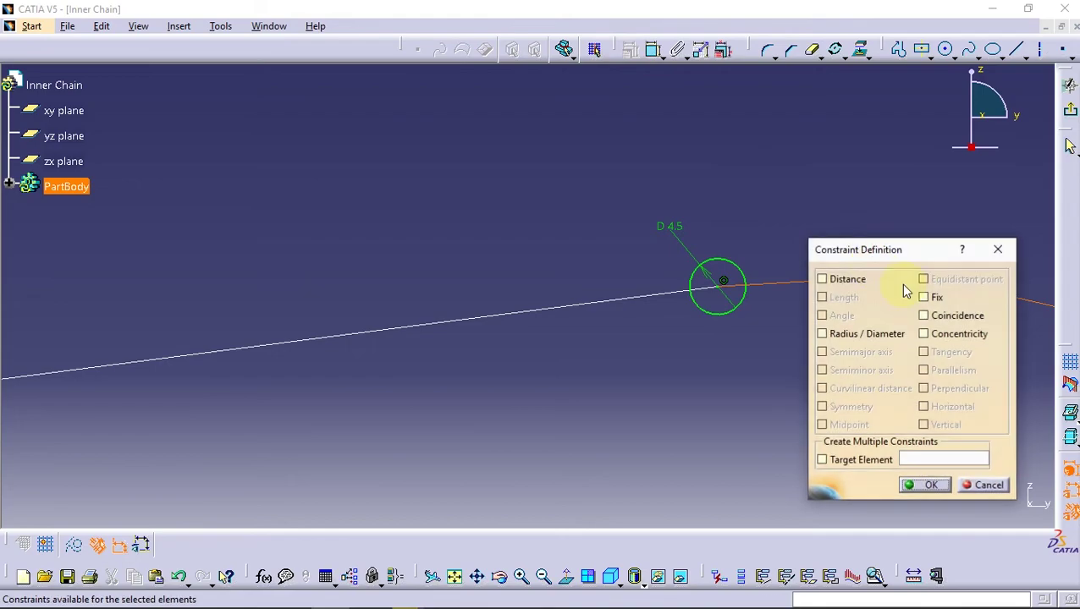
click(928, 486)
middle_drag(812, 200, 732, 180)
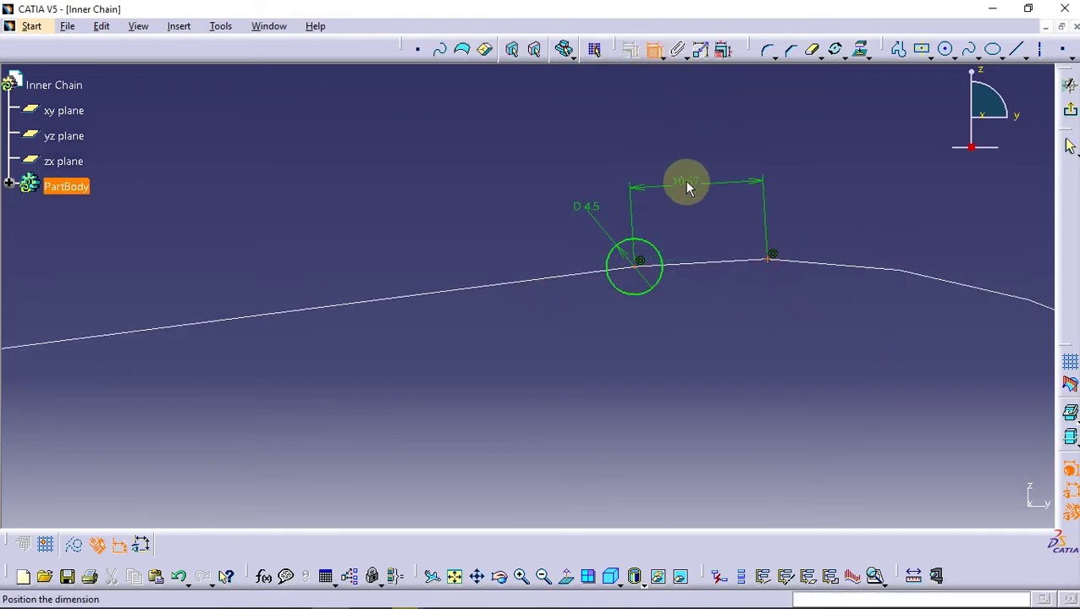
double_click(694, 184)
Set the point distance to 12 mm and rotate the pin circle about the origin
text(12)
key(Return)
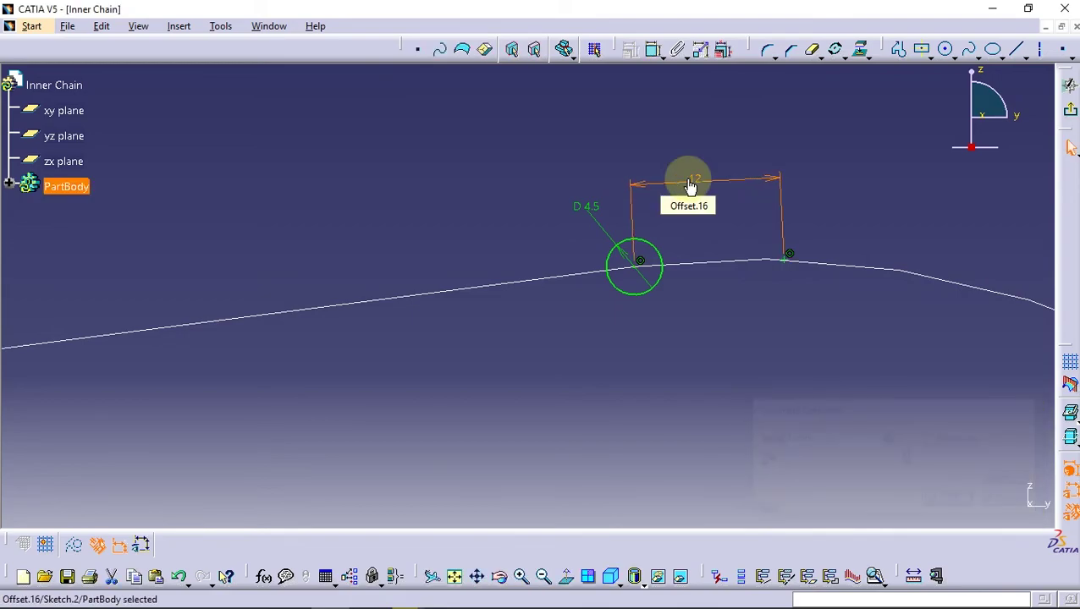
click(836, 51)
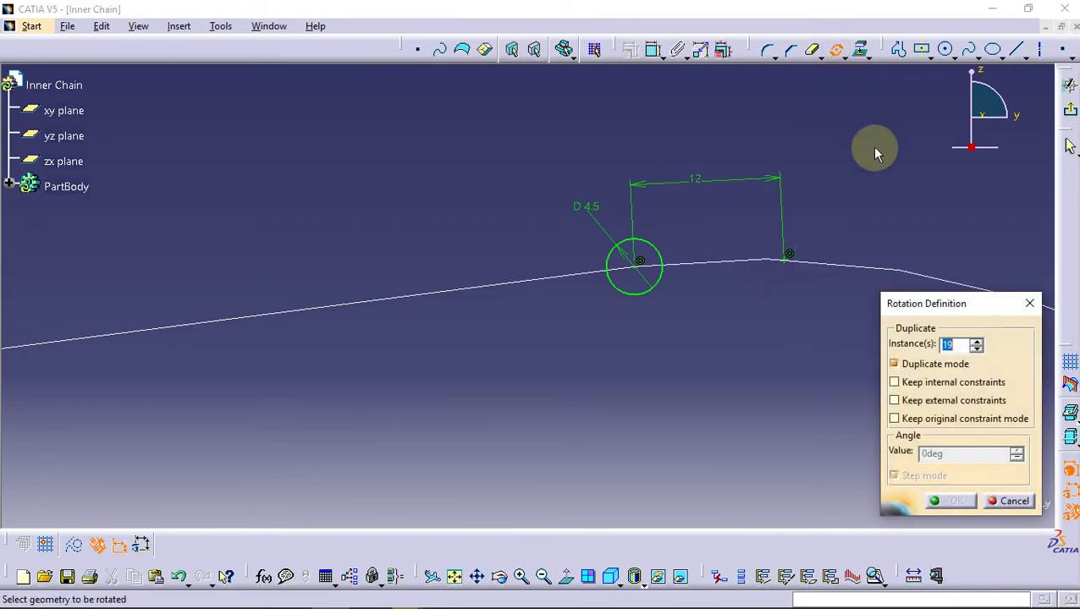
click(664, 287)
scroll(494, 424, down, 3)
middle_drag(495, 424, 598, 385)
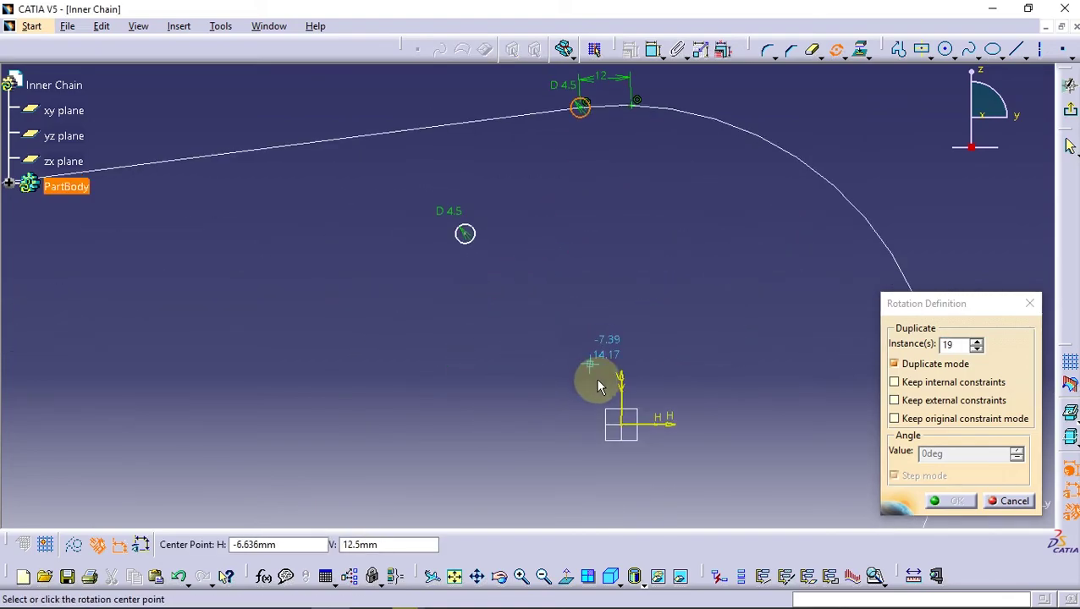
click(622, 424)
mouse_move(626, 250)
middle_down()
mouse_move(633, 210)
mouse_move(636, 339)
middle_up()
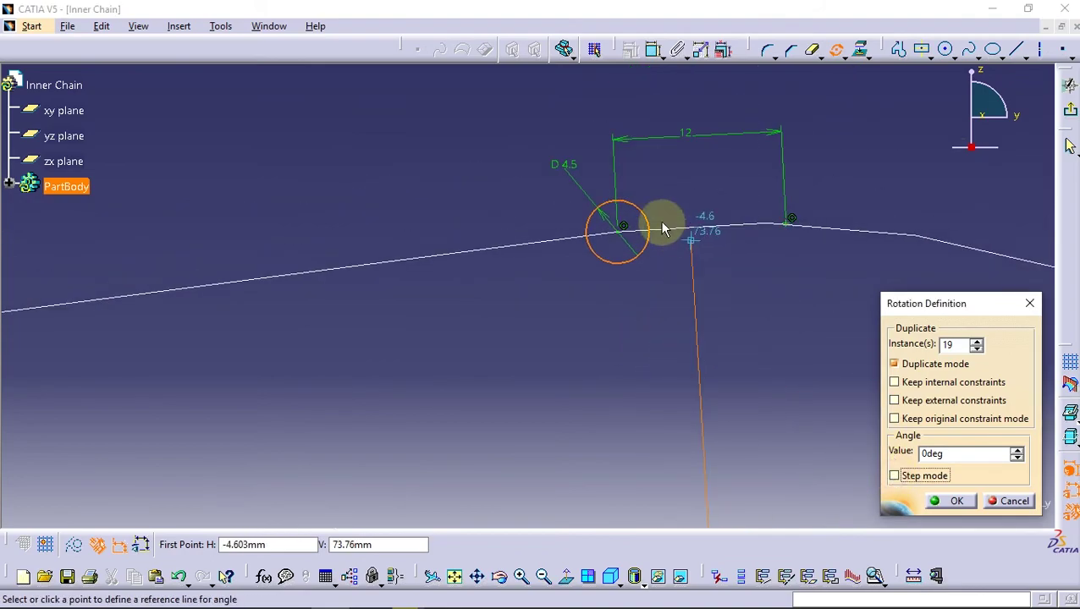
click(622, 226)
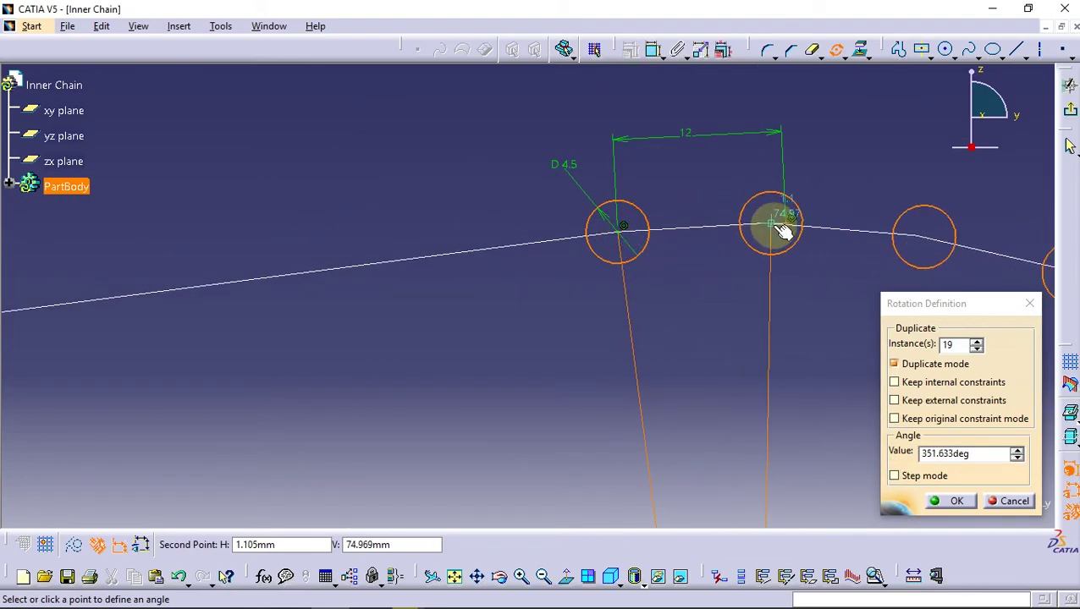
Set 21 duplicate instances, with the rotation angle defined by the 12 mm point
mouse_move(762, 440)
middle_down()
mouse_move(758, 469)
mouse_move(750, 234)
middle_up()
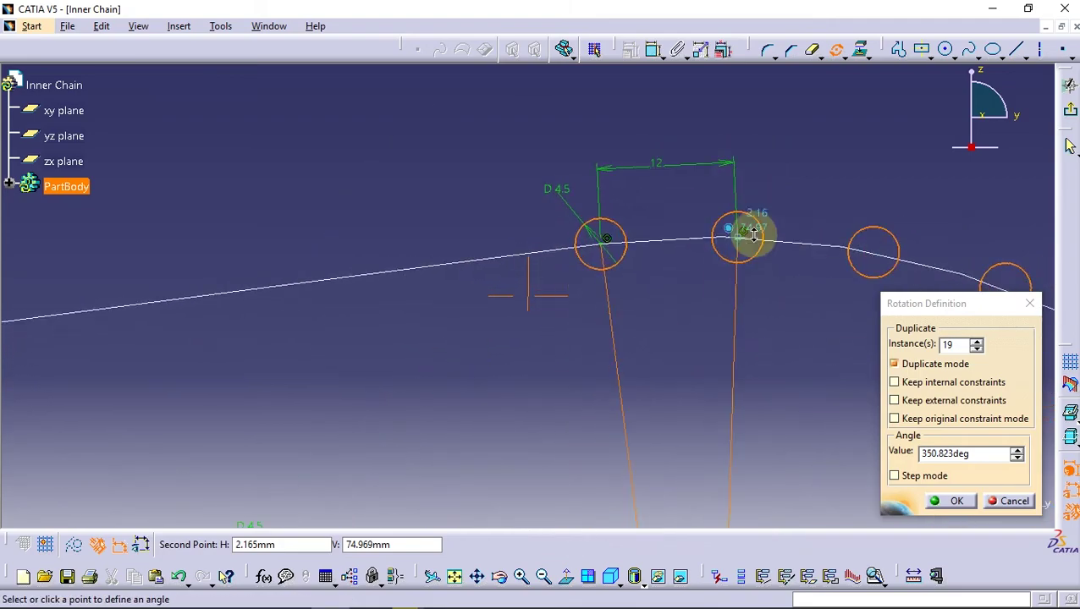
click(975, 343)
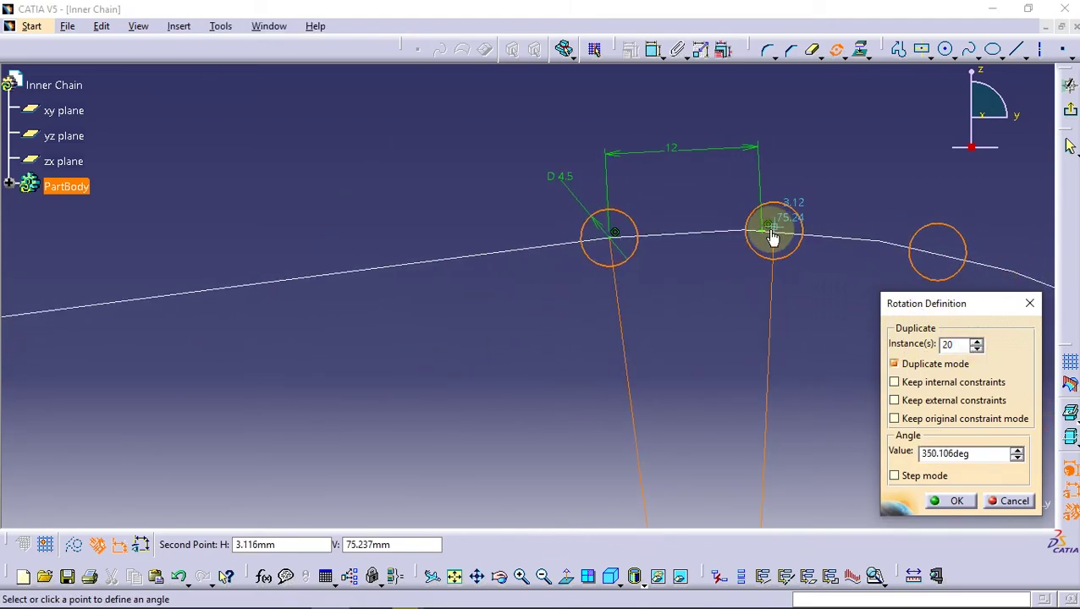
middle_drag(770, 239, 742, 321)
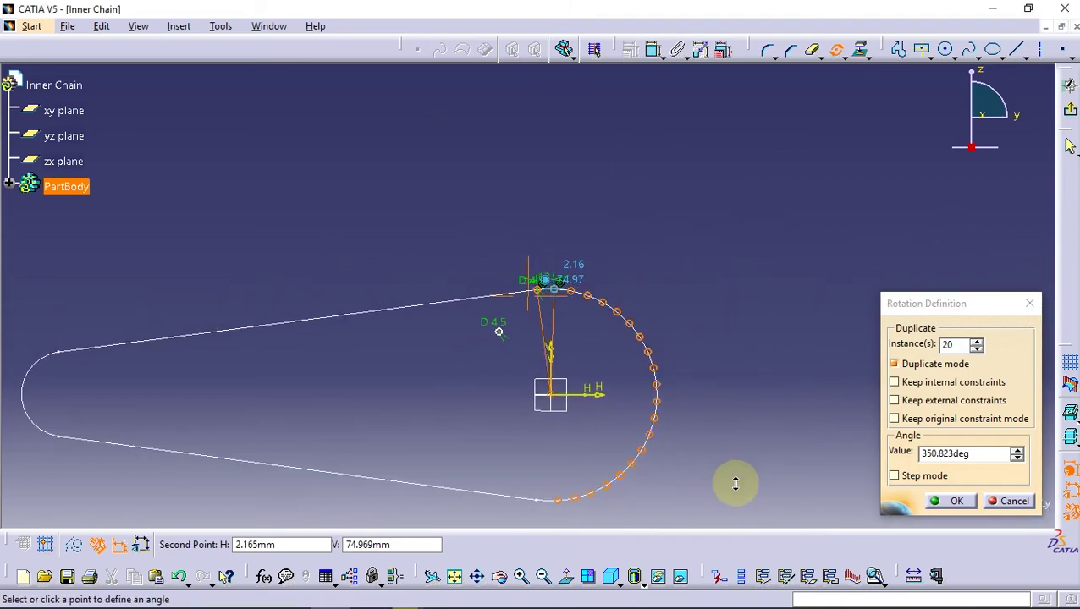
click(976, 341)
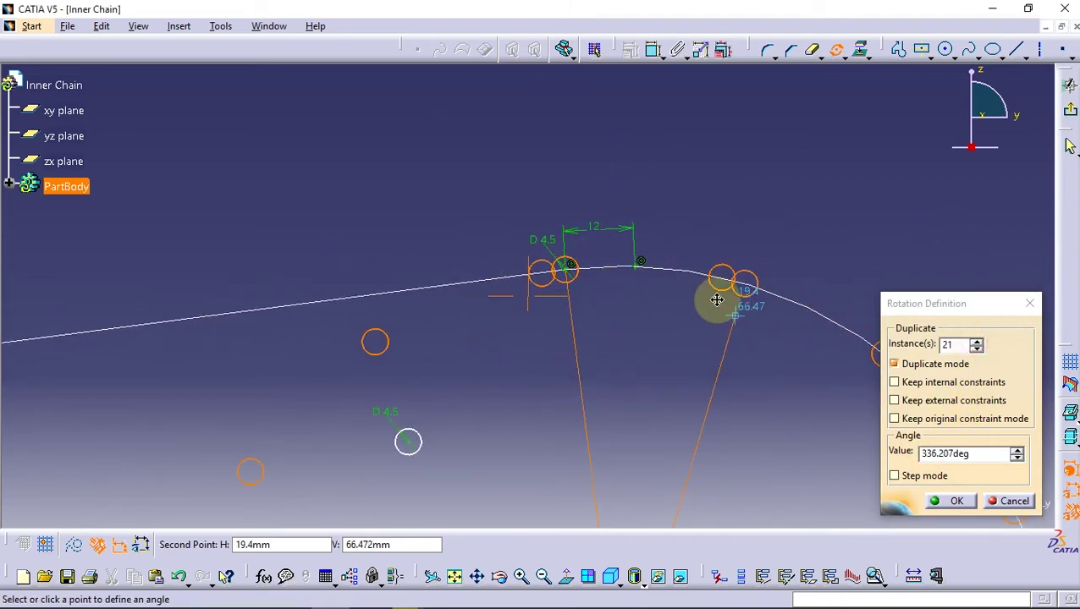
middle_drag(719, 298, 694, 281)
mouse_move(623, 251)
ctrl+middle_down()
mouse_move(611, 416)
mouse_move(616, 153)
mouse_move(639, 188)
mouse_move(736, 189)
ctrl+middle_up()
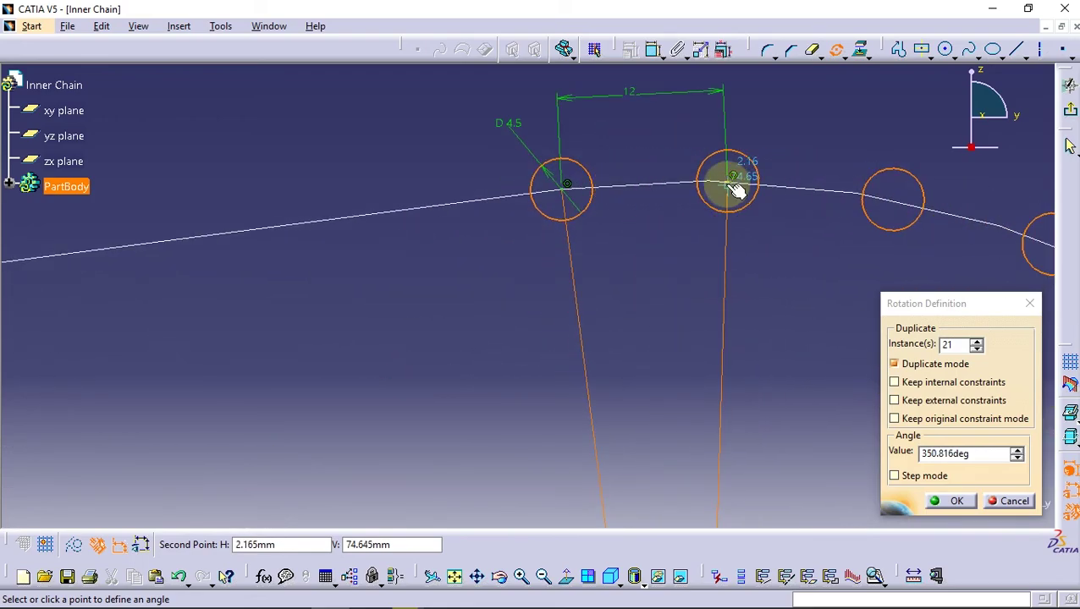
click(732, 179)
Confirm the rotated circle copies and frame the upper path line
click(821, 134)
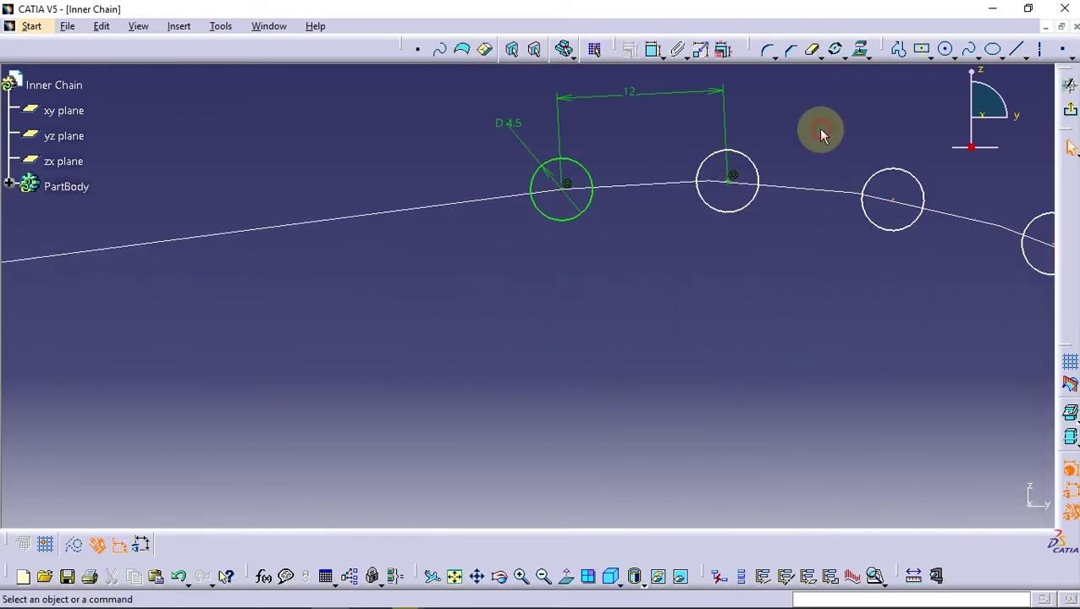
mouse_move(760, 228)
ctrl+middle_down()
mouse_move(767, 339)
mouse_move(657, 407)
mouse_move(704, 212)
mouse_move(632, 365)
mouse_move(724, 166)
ctrl+middle_up()
mouse_move(779, 415)
ctrl+middle_down()
mouse_move(611, 363)
mouse_move(626, 336)
ctrl+middle_up()
mouse_move(772, 100)
ctrl+middle_down()
mouse_move(800, 242)
mouse_move(602, 258)
mouse_move(530, 127)
ctrl+middle_up()
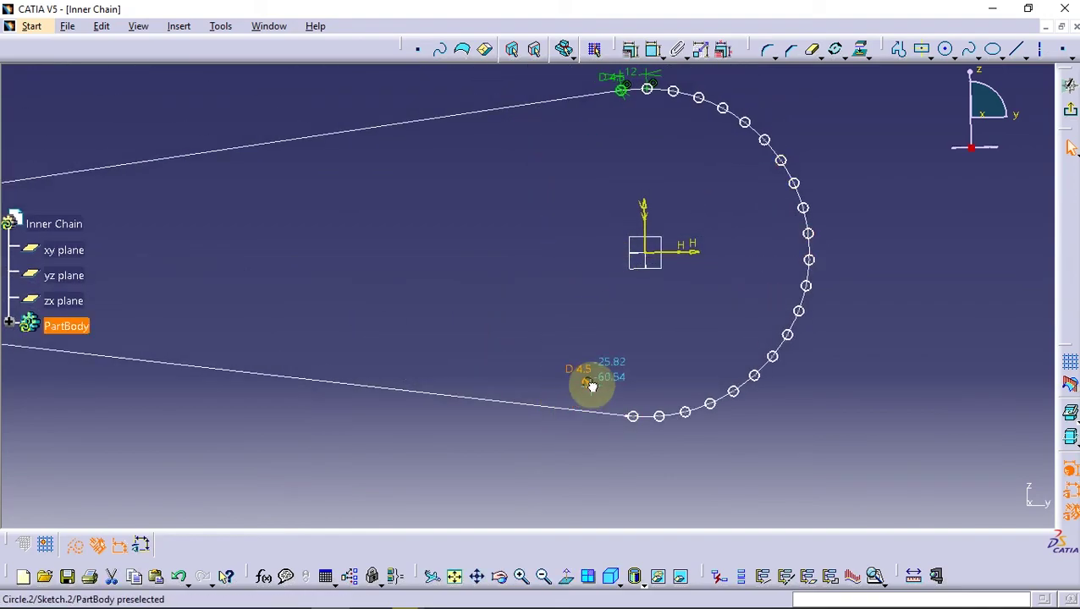
mouse_move(591, 381)
middle_down()
mouse_move(656, 366)
mouse_move(690, 180)
mouse_move(597, 347)
mouse_move(598, 325)
middle_up()
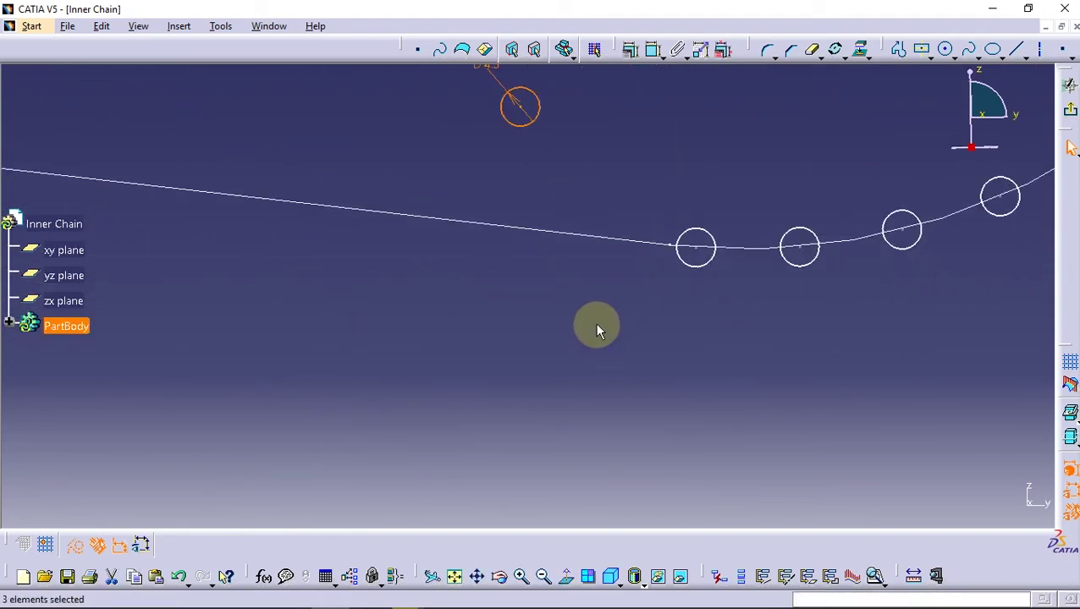
middle_drag(629, 120, 641, 230)
Copy the D4.5 circle and paste a copy up and to the right
click(495, 136)
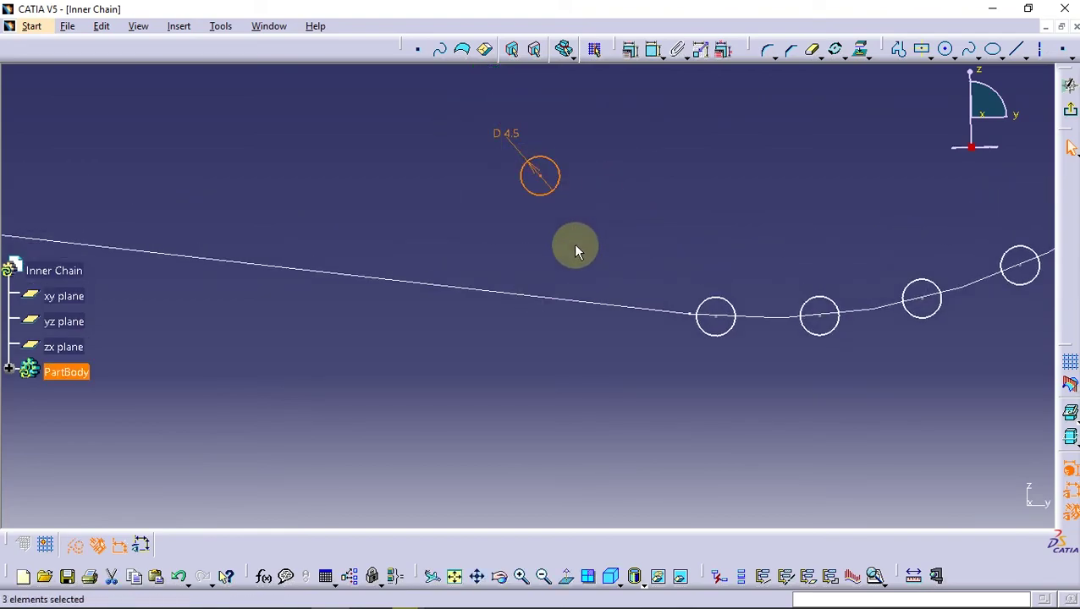
click(156, 576)
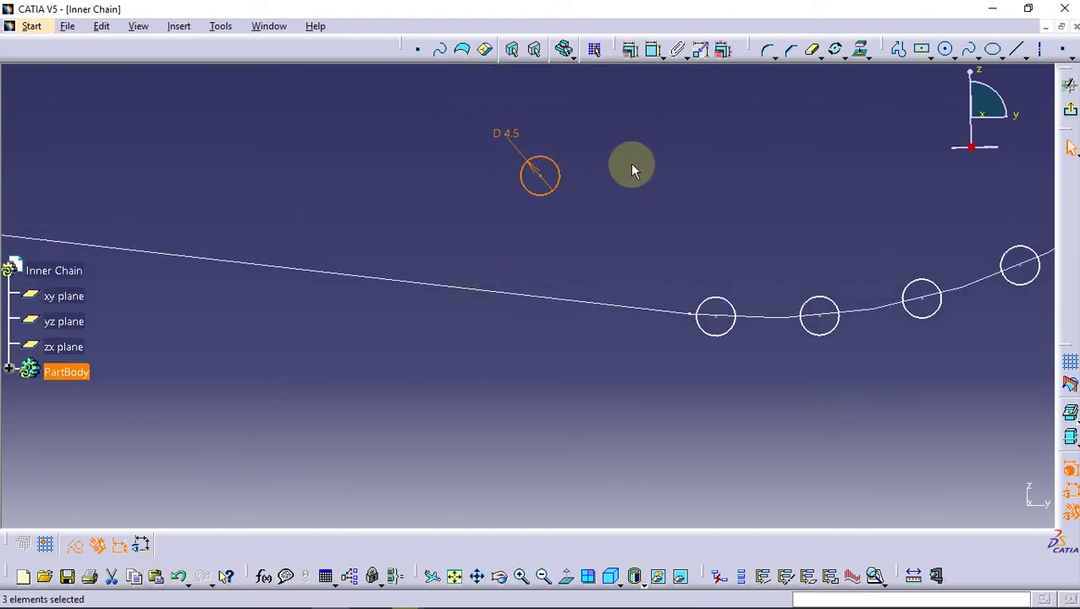
drag(569, 185, 672, 151)
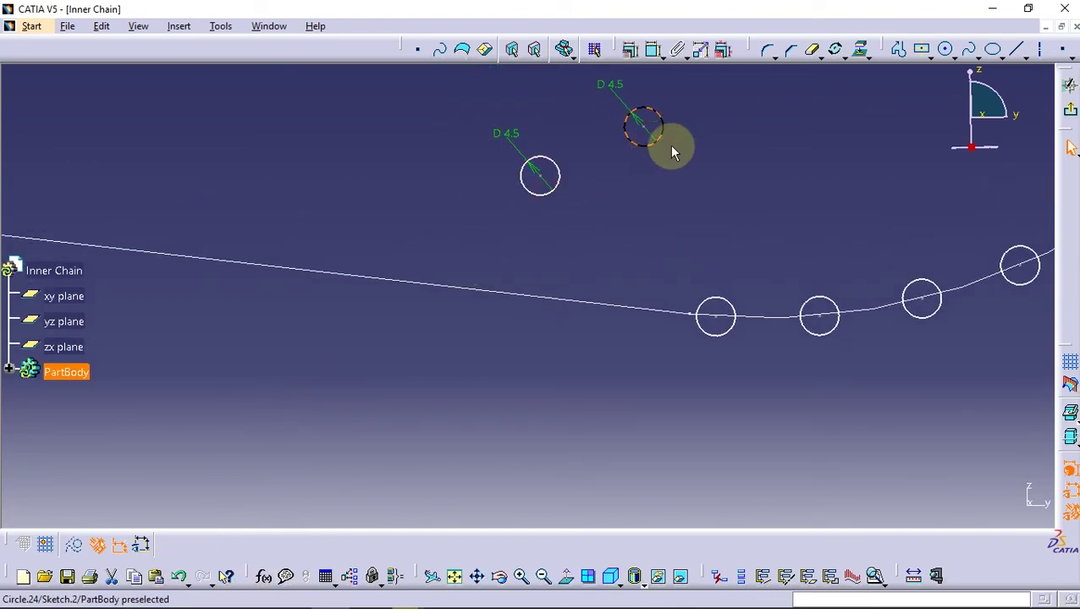
click(876, 111)
Place a point coincident with the path line
click(1066, 53)
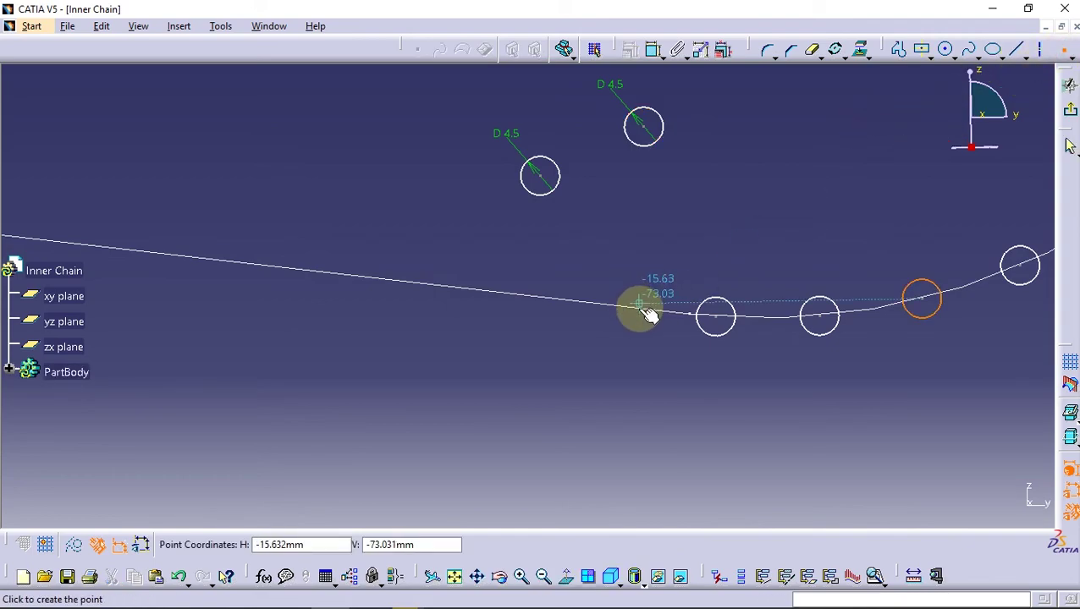
click(612, 323)
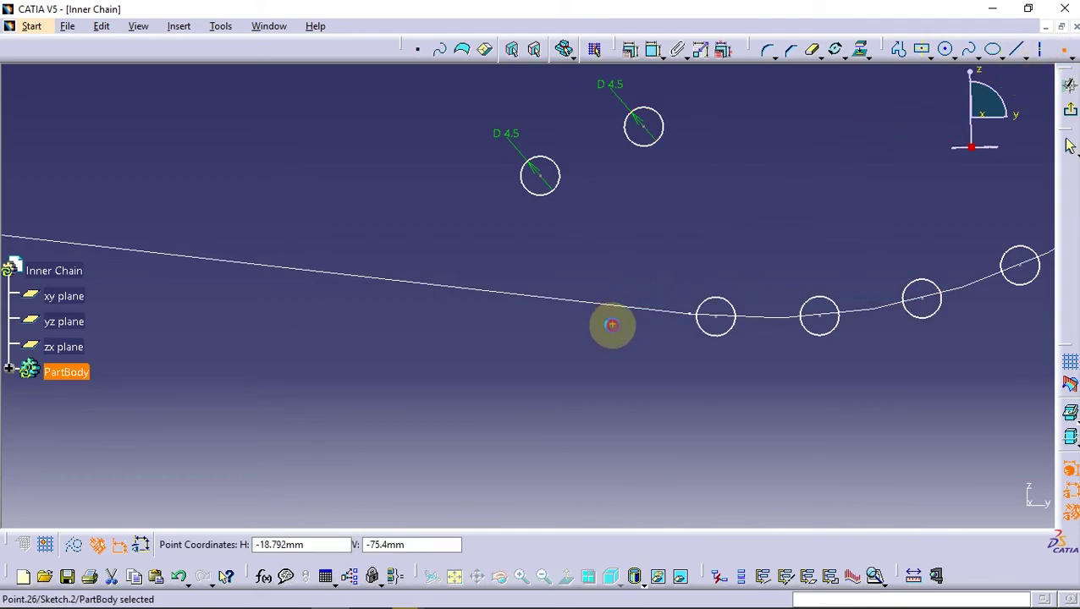
ctrl+click(626, 307)
click(631, 49)
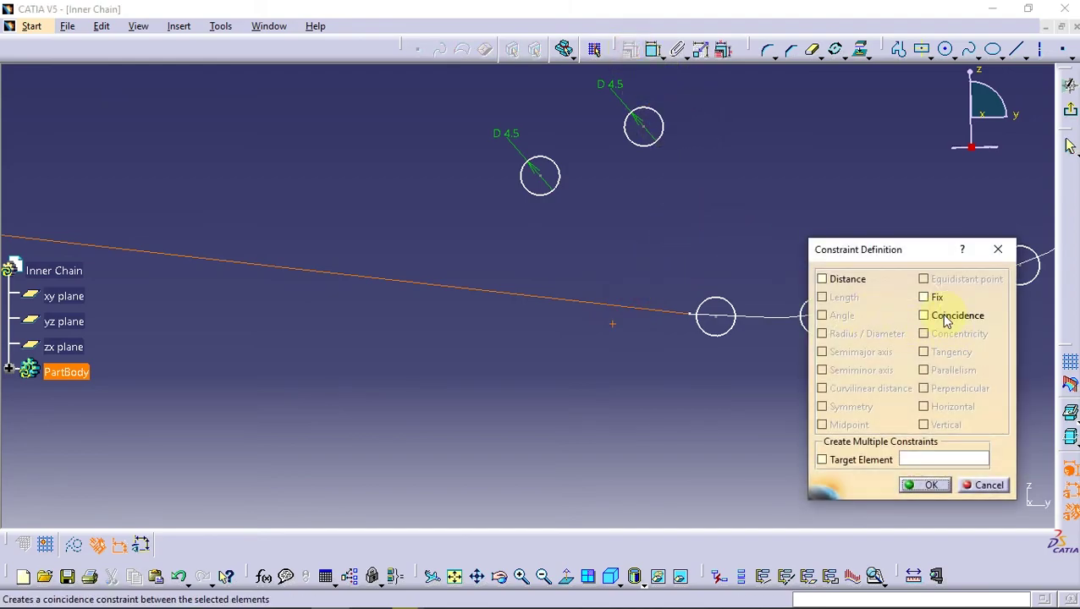
click(928, 485)
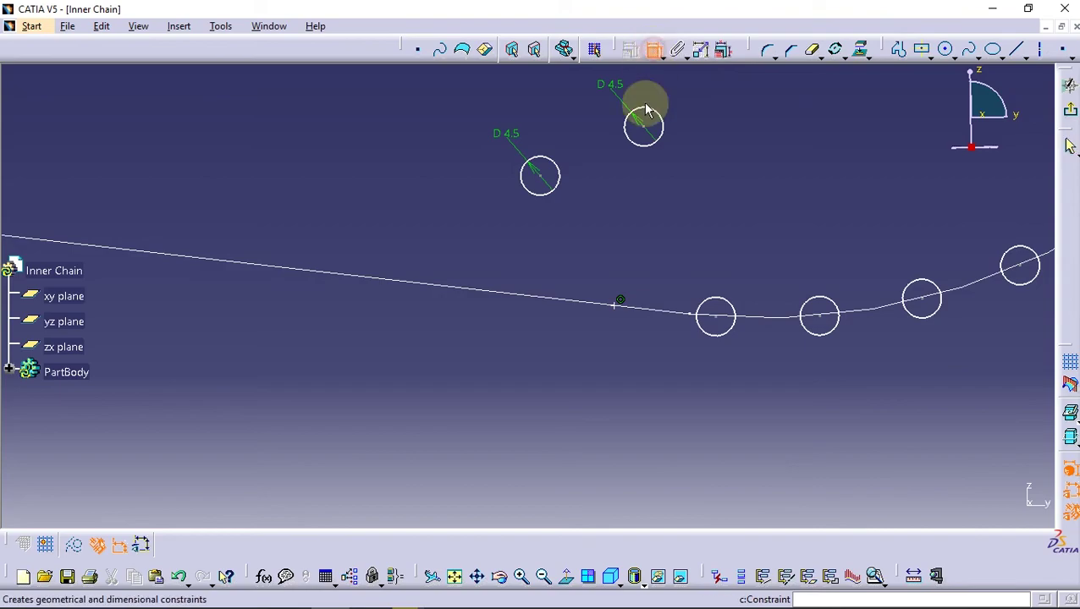
Slide the point left and put the circle centre onto the line
click(620, 305)
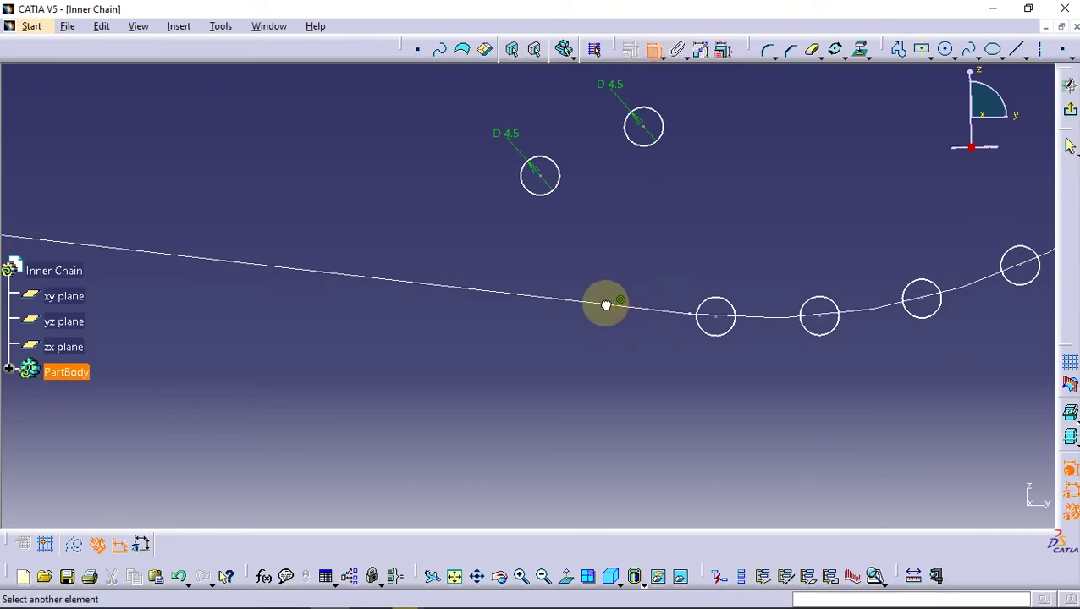
mouse_move(620, 307)
mouse_down()
mouse_move(549, 282)
mouse_move(488, 286)
mouse_up()
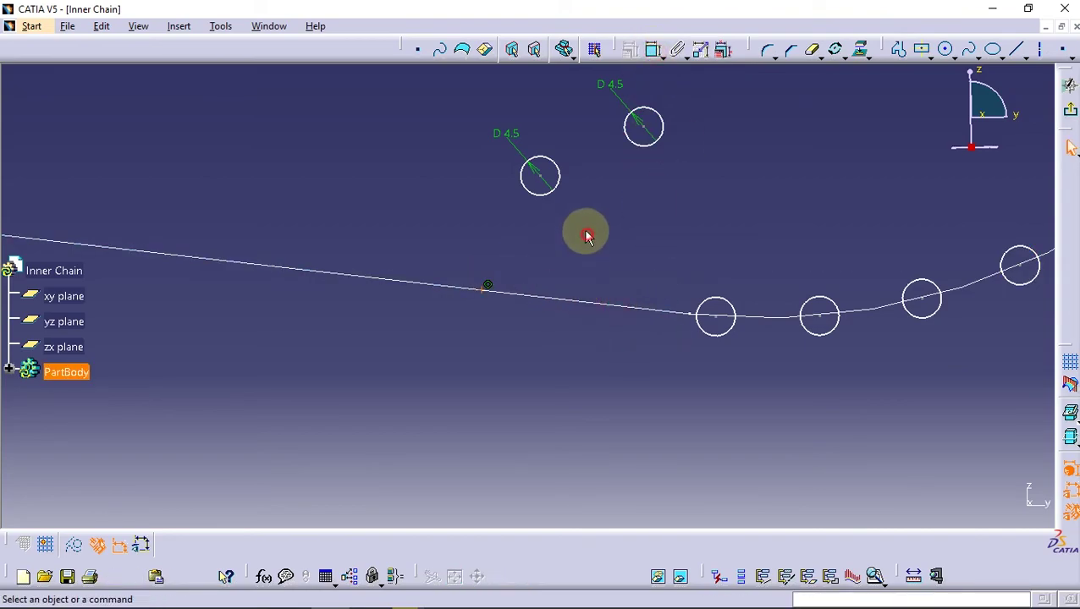
ctrl+click(626, 312)
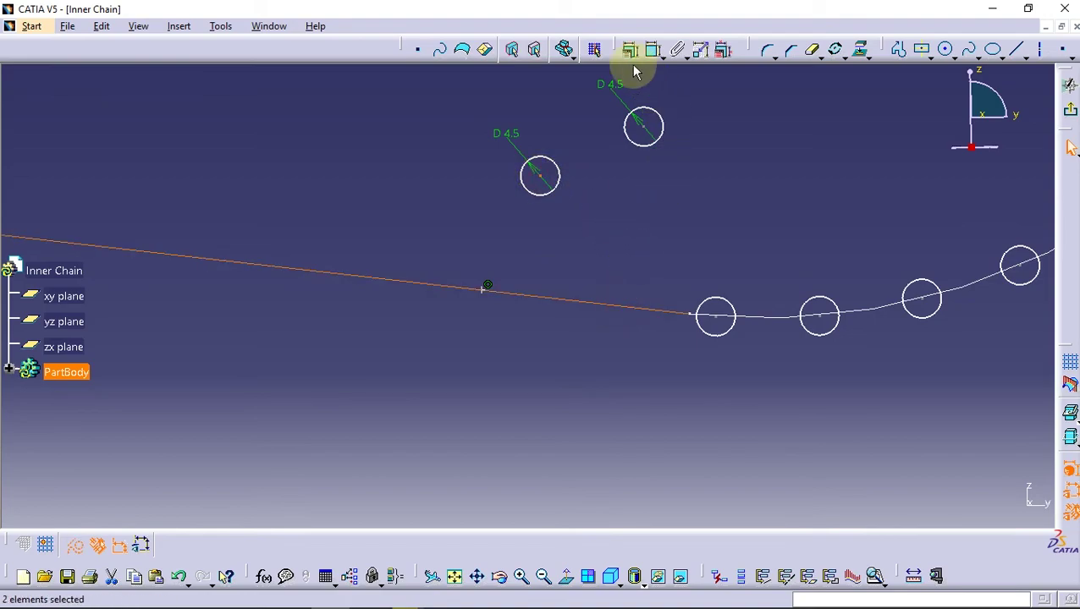
click(630, 49)
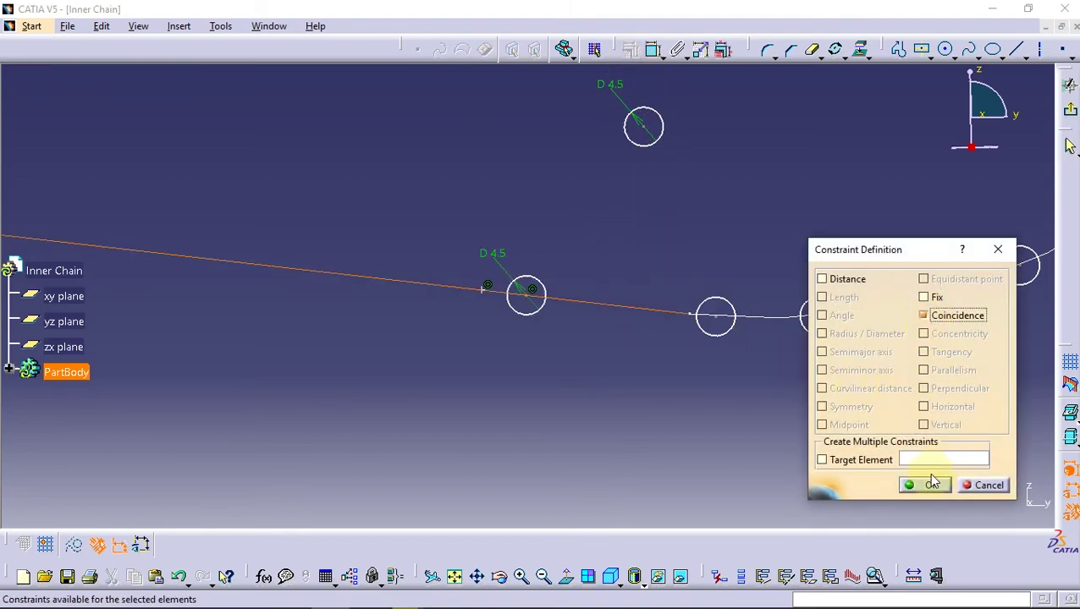
click(930, 481)
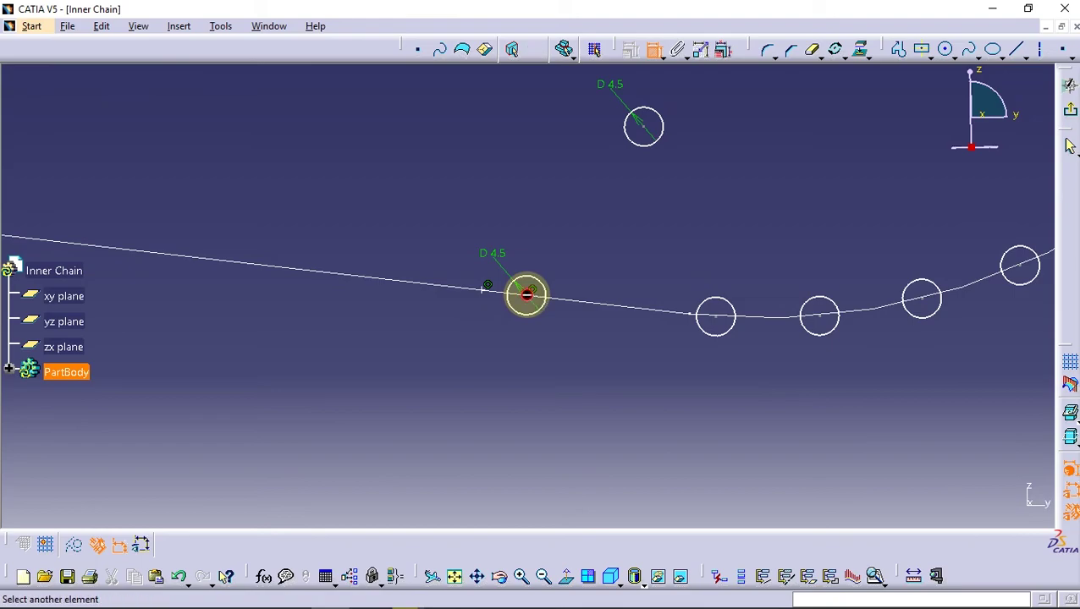
Dimension the spacing between the two circle centres, then undo the change
click(631, 239)
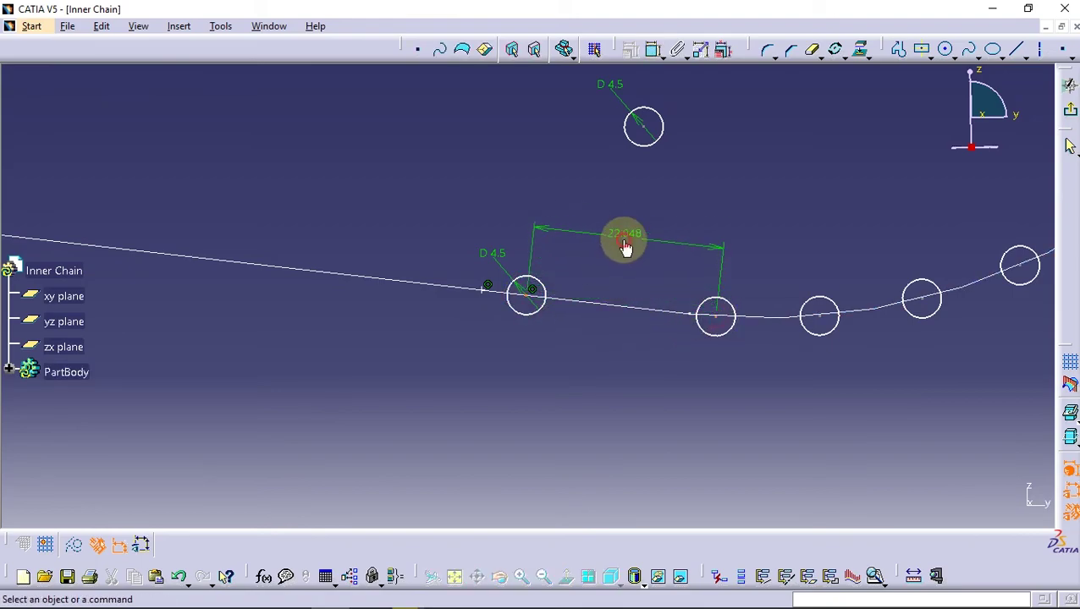
double_click(629, 237)
text(12)
key(Return)
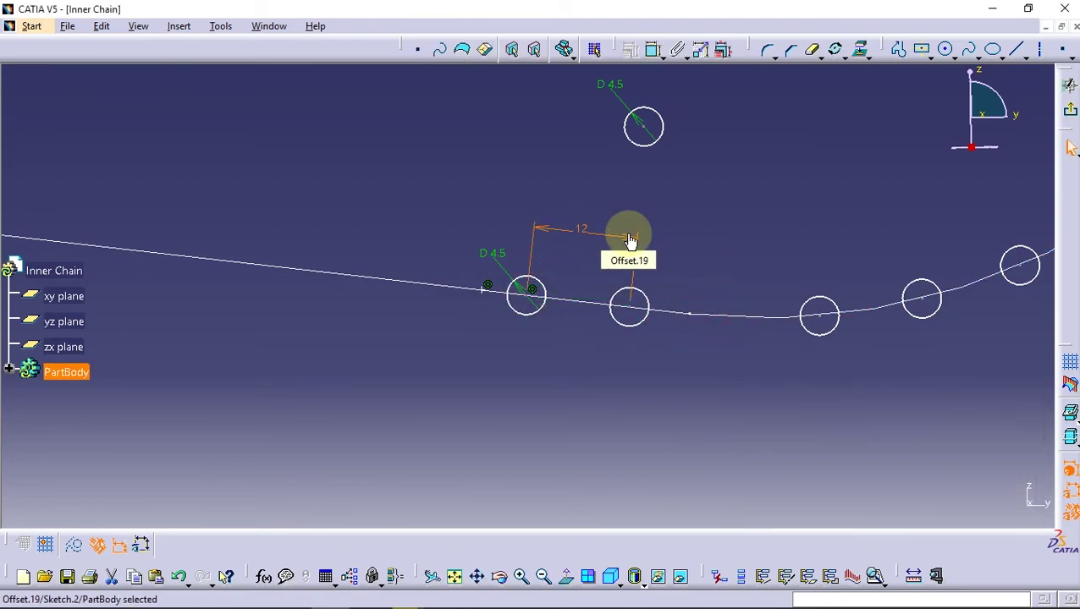
key(ctrl+z)
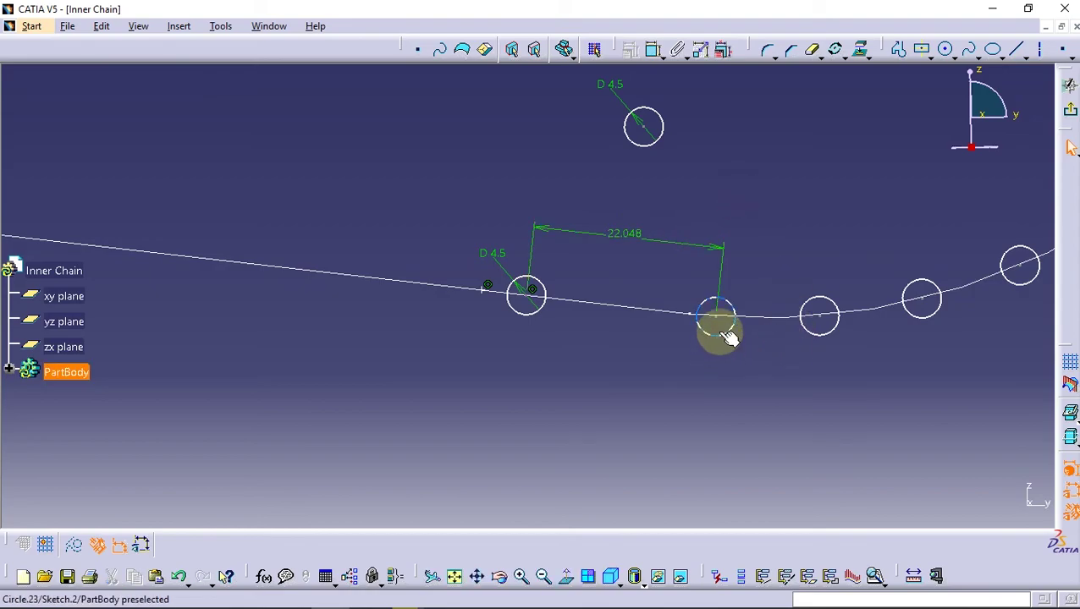
Fix the existing pin circle and set the 22.048 spacing to 12 mm
click(719, 330)
click(628, 51)
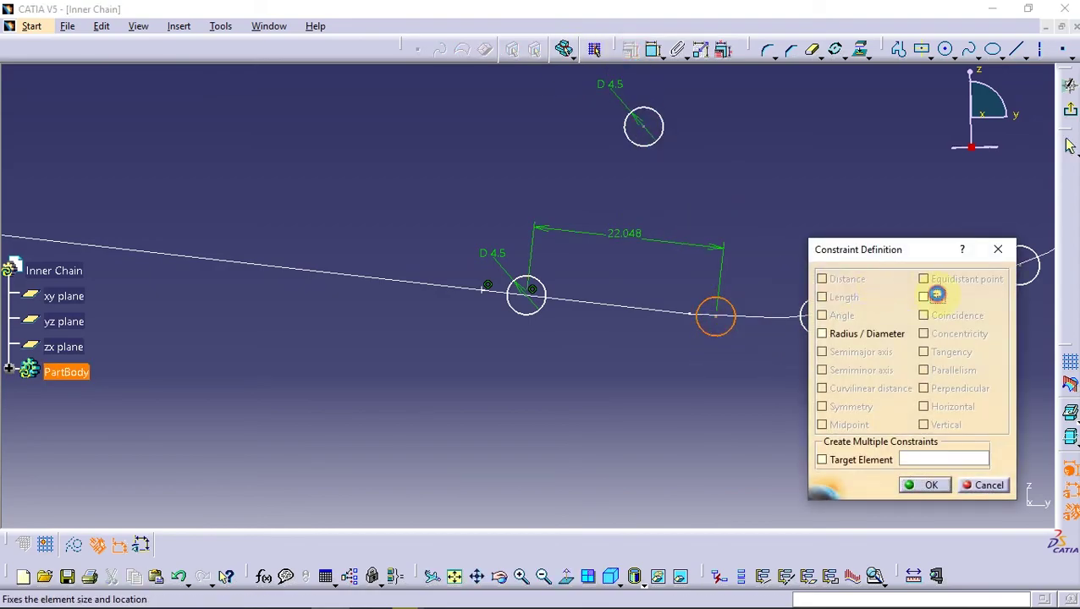
click(931, 486)
double_click(633, 233)
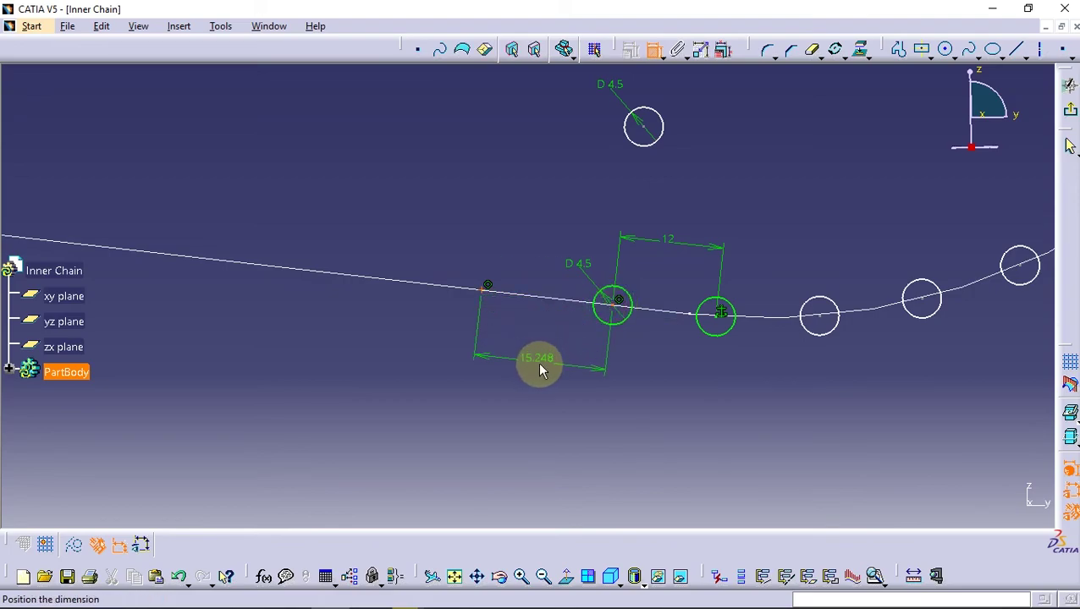
Dimension the new circle 12 mm from the point on the line
click(538, 363)
double_click(540, 363)
text(2)
key(Return)
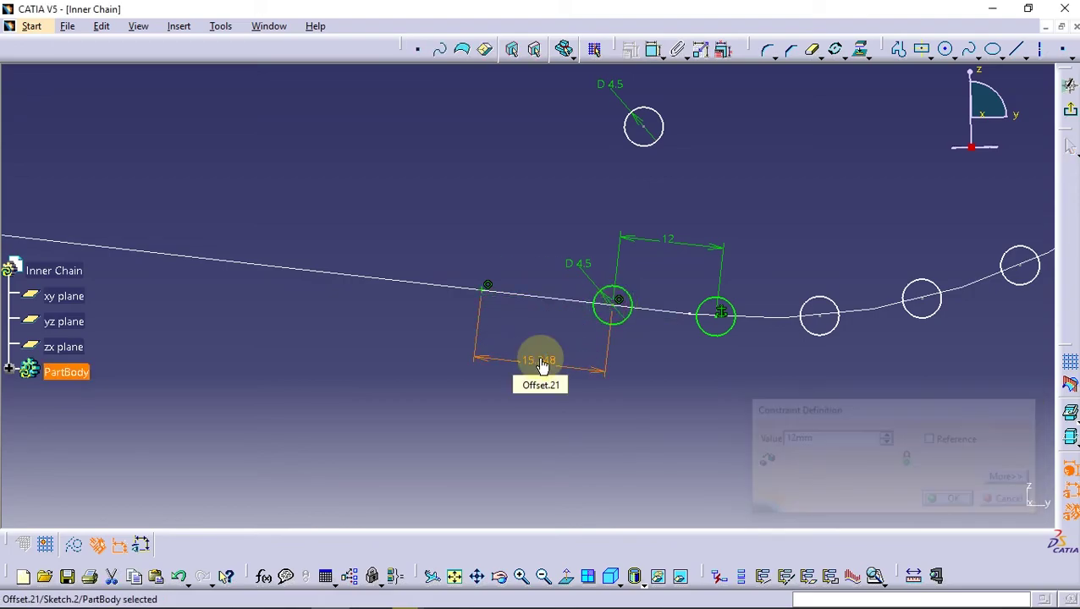
click(498, 228)
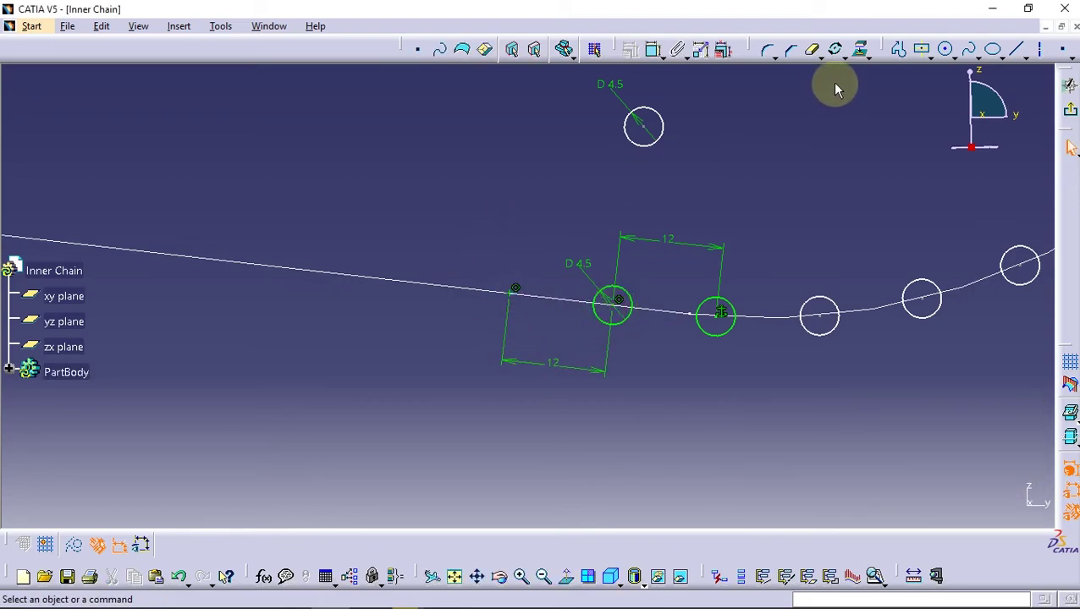
click(843, 56)
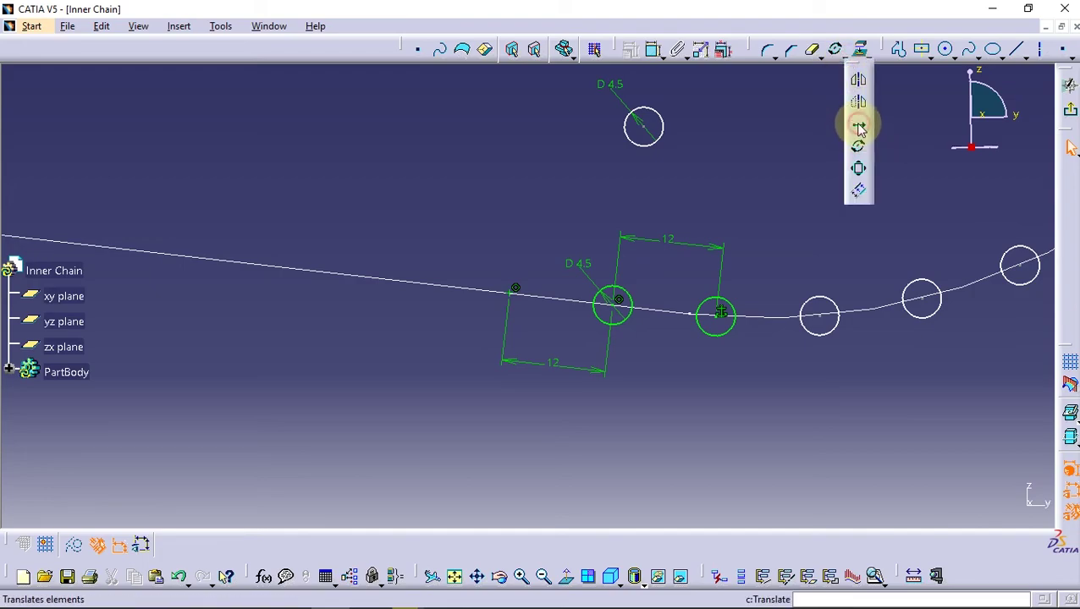
Translate-duplicate the D4.5 circle into 27 copies, 12 mm apart along the line
click(855, 126)
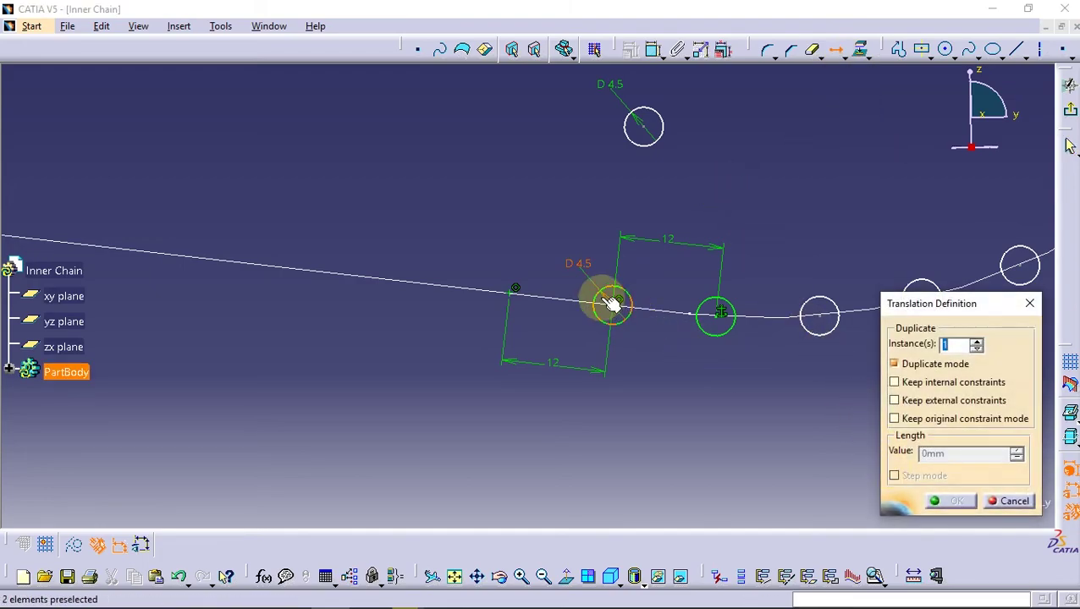
click(640, 302)
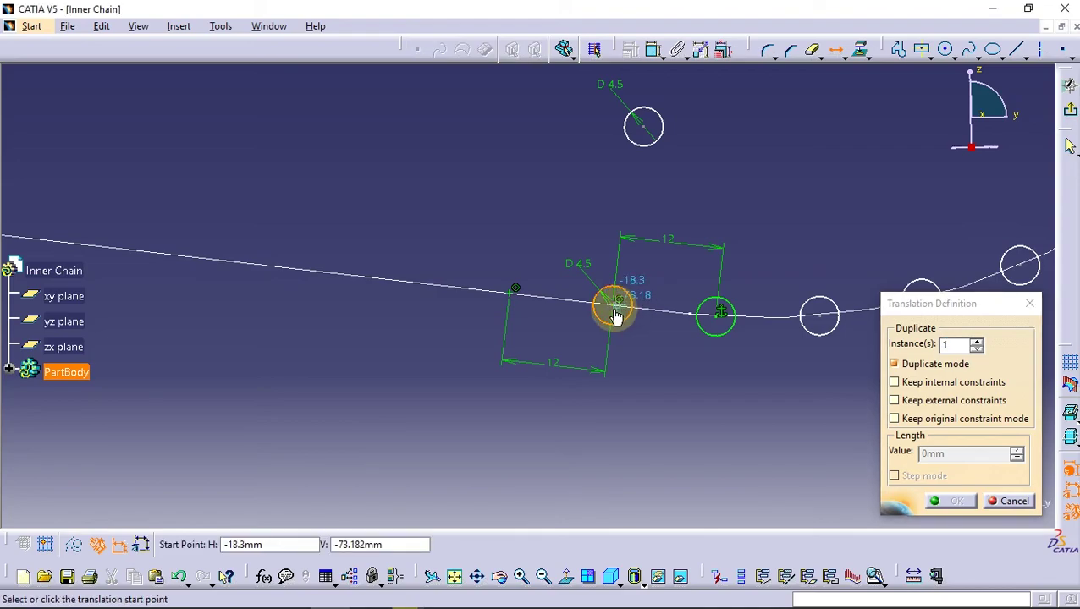
click(619, 307)
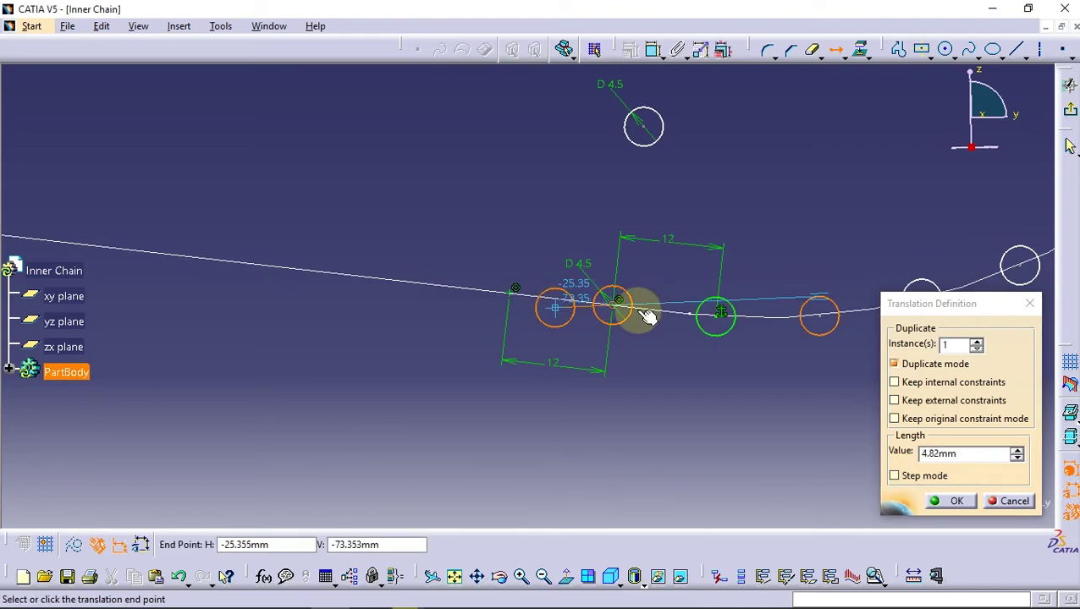
click(976, 342)
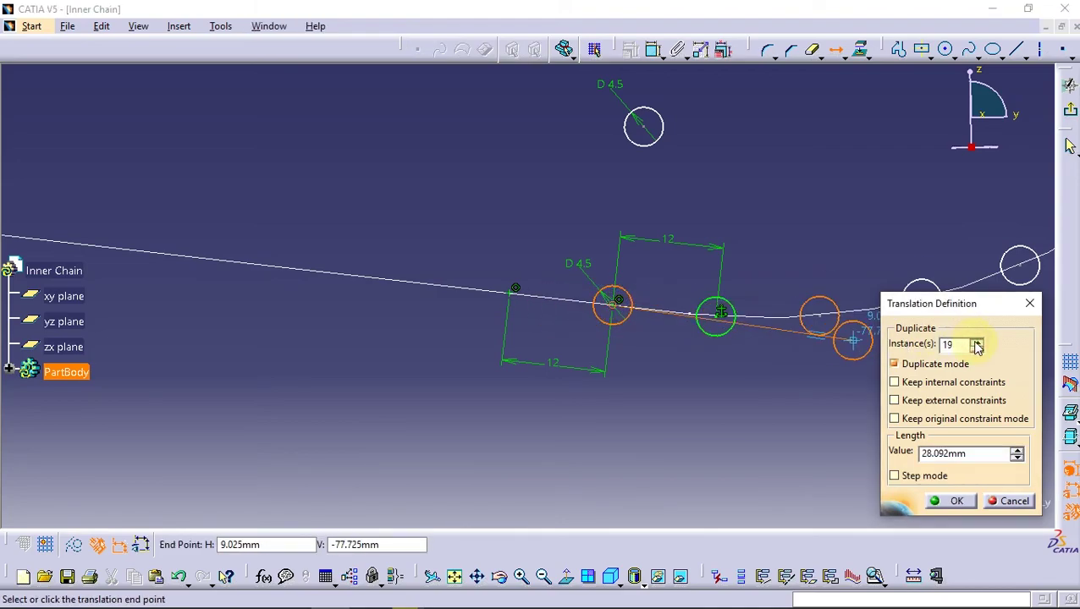
click(977, 348)
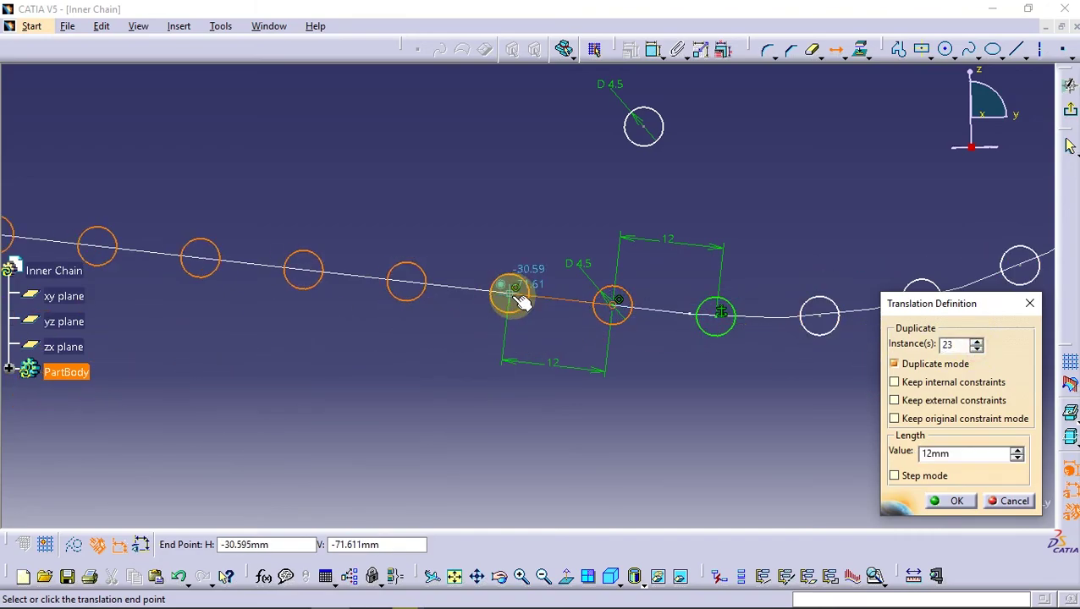
mouse_move(509, 296)
middle_down()
mouse_move(514, 375)
mouse_move(571, 298)
mouse_move(465, 342)
mouse_move(511, 308)
mouse_move(534, 120)
middle_up()
click(977, 342)
click(978, 347)
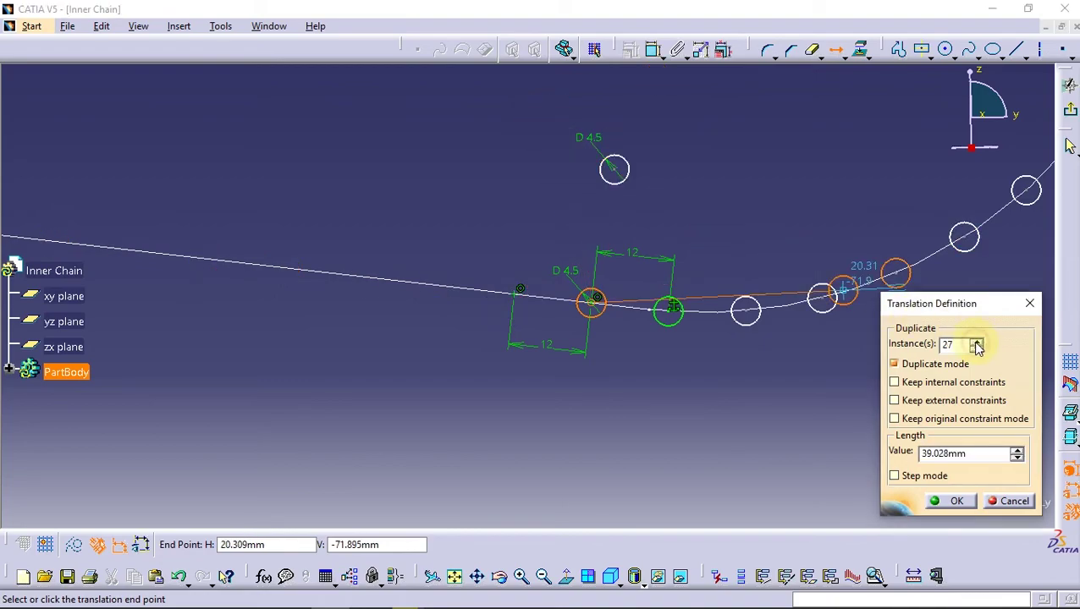
middle_drag(515, 293, 535, 378)
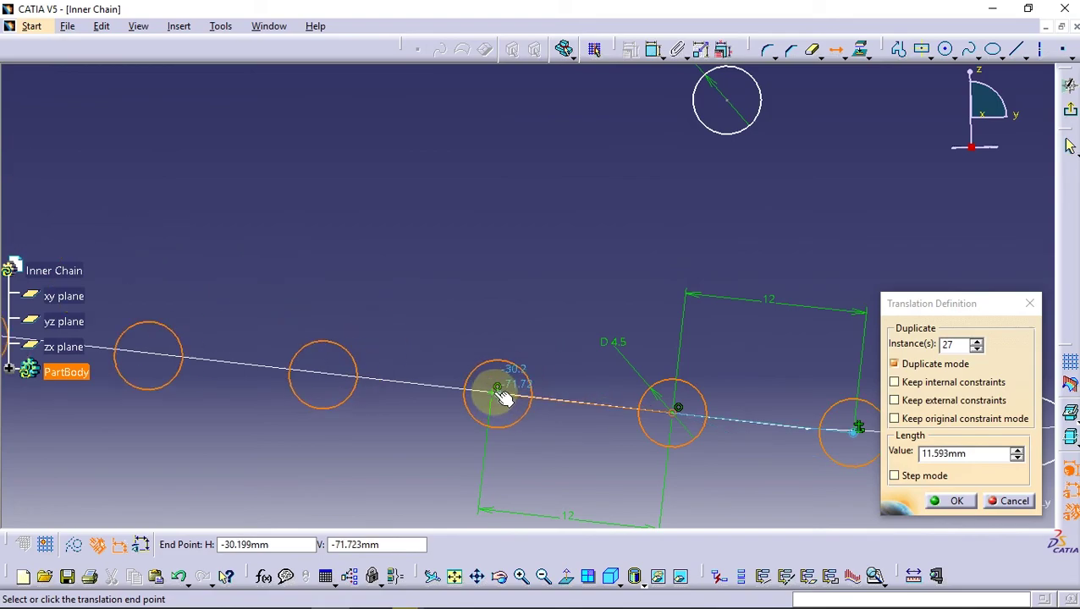
click(497, 387)
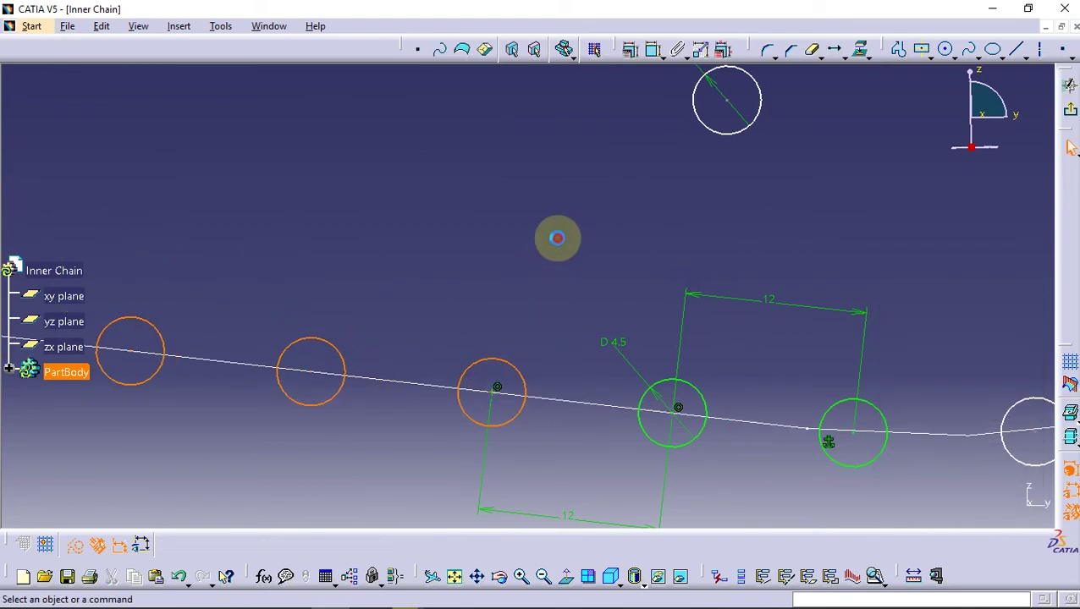
Paste copies of the 4.5 mm pin circle and place them inside the path's left rounded end
mouse_move(494, 241)
middle_down()
mouse_move(510, 346)
mouse_move(731, 412)
middle_up()
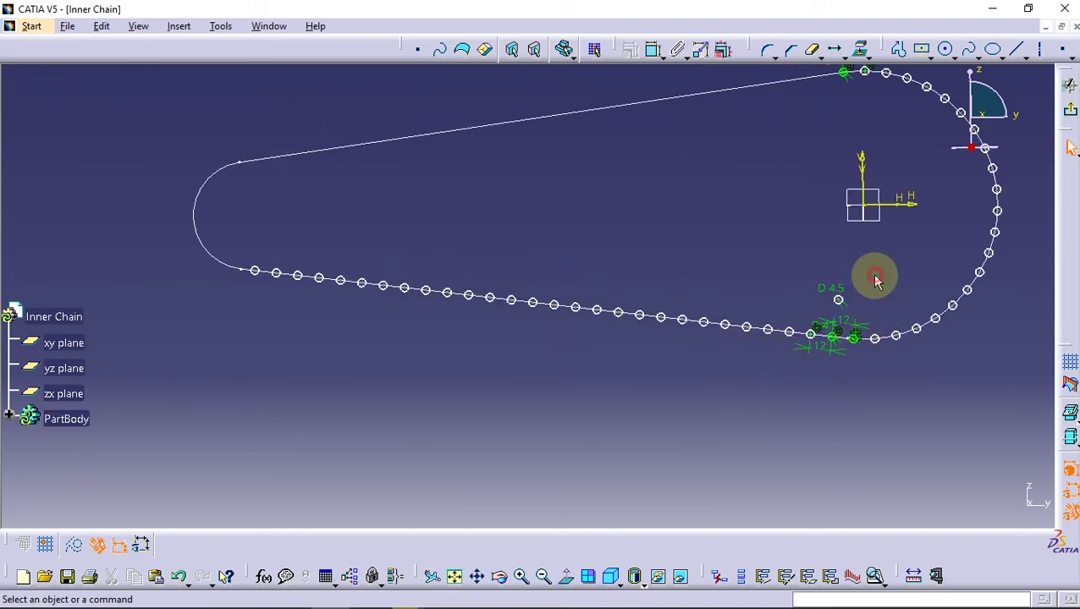
mouse_move(838, 299)
mouse_down()
mouse_move(394, 262)
mouse_move(261, 227)
mouse_up()
middle_drag(261, 227, 538, 286)
drag(566, 291, 636, 282)
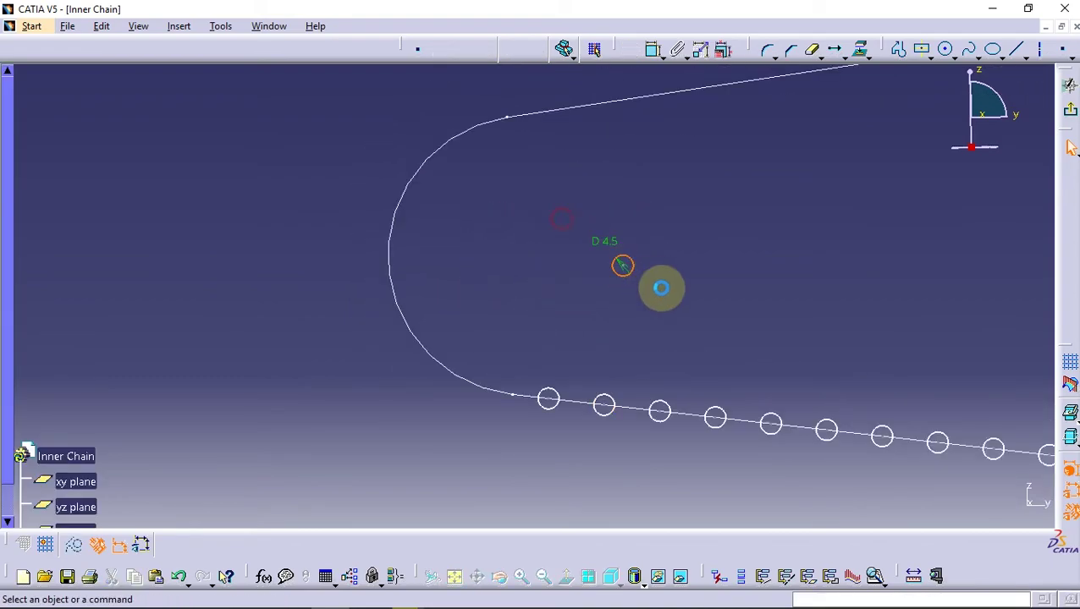
click(157, 577)
drag(622, 269, 508, 343)
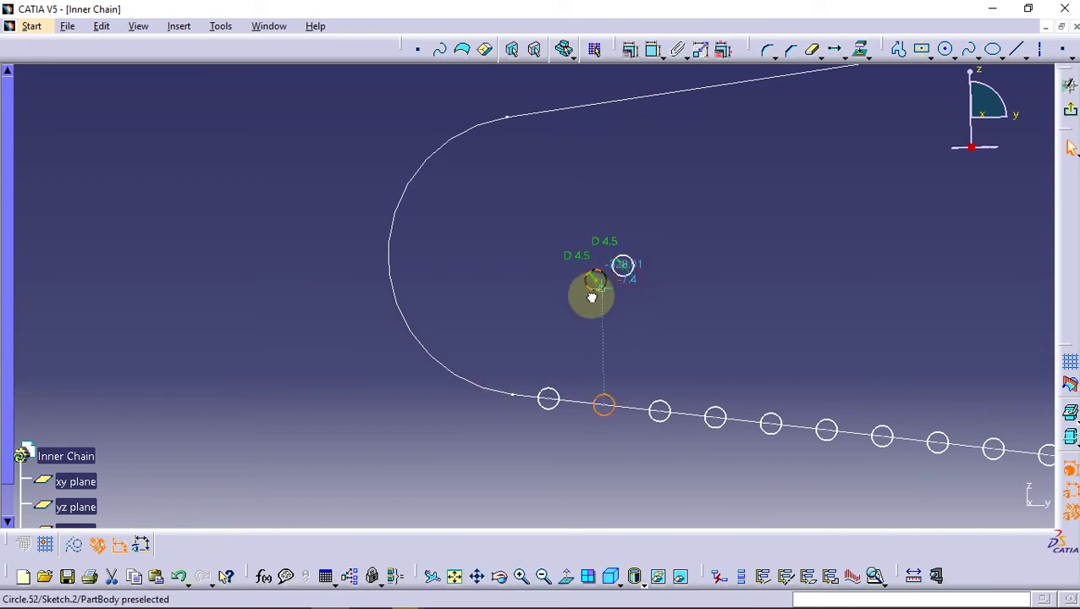
Select the path's curved left end and bring up its constraint options
middle_drag(512, 385, 526, 327)
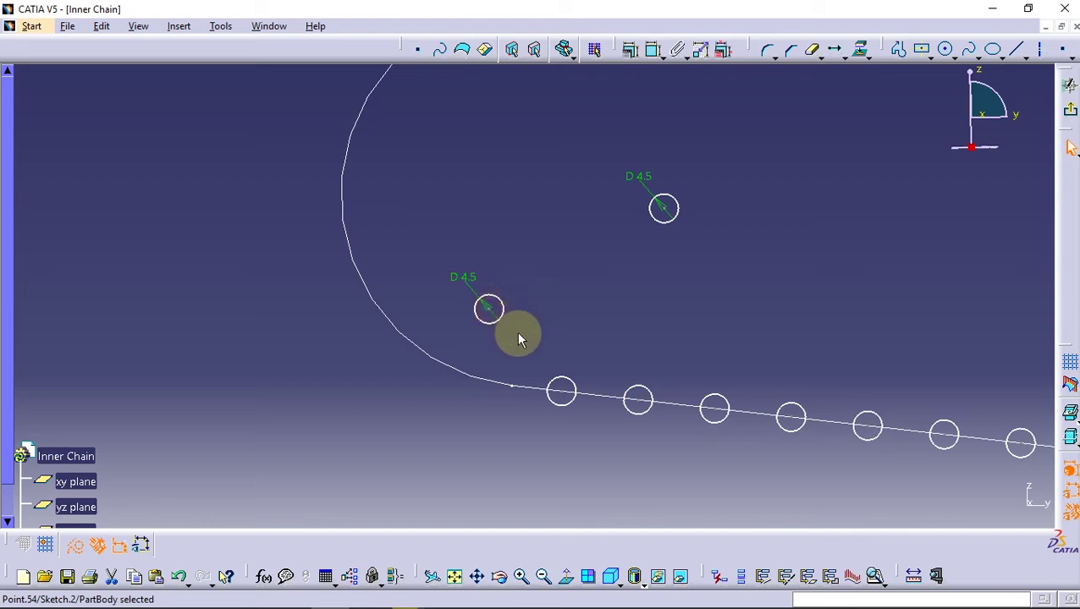
click(497, 383)
click(630, 49)
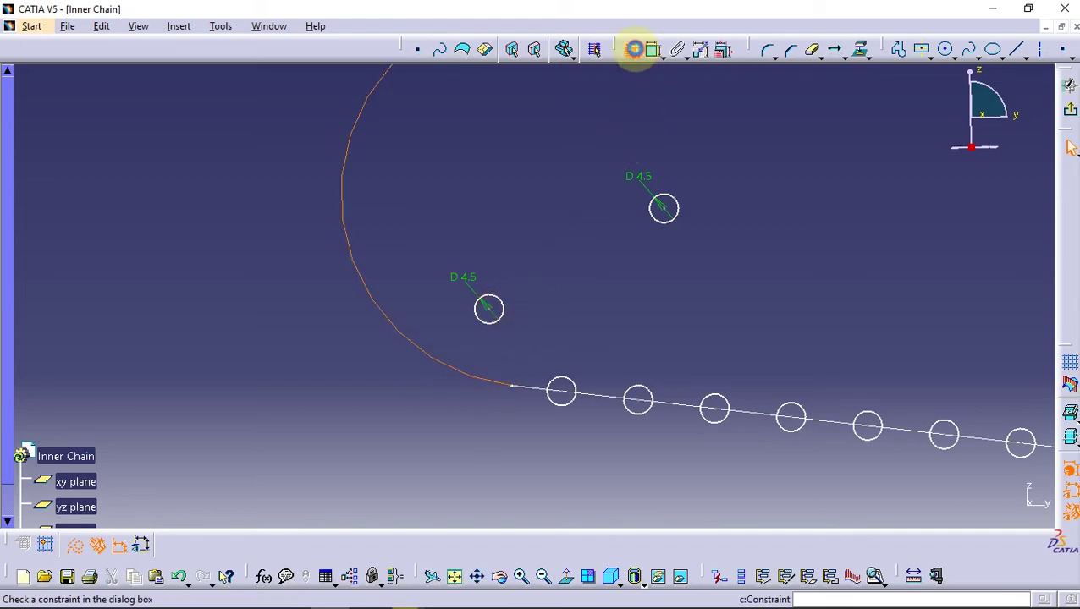
Fix the second pin circle and set the spacing between the first two pins to 12 mm
click(925, 486)
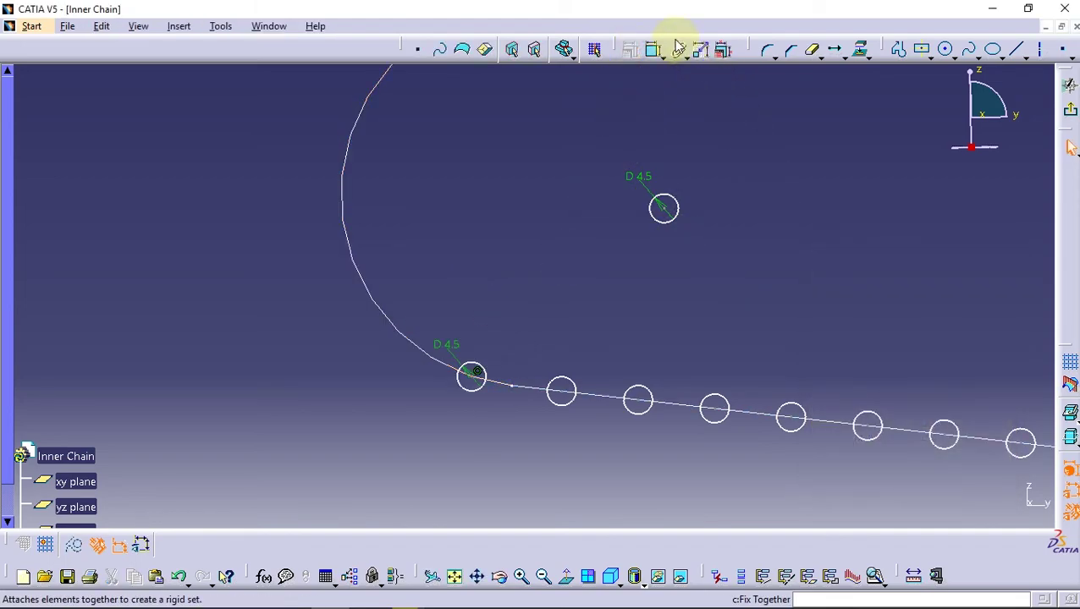
click(653, 49)
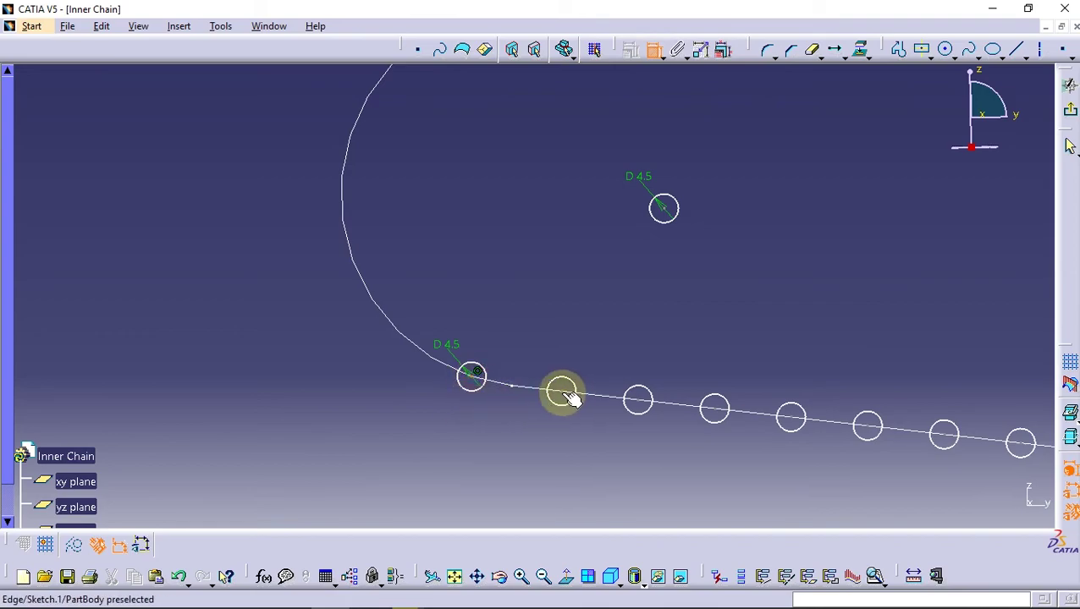
click(505, 447)
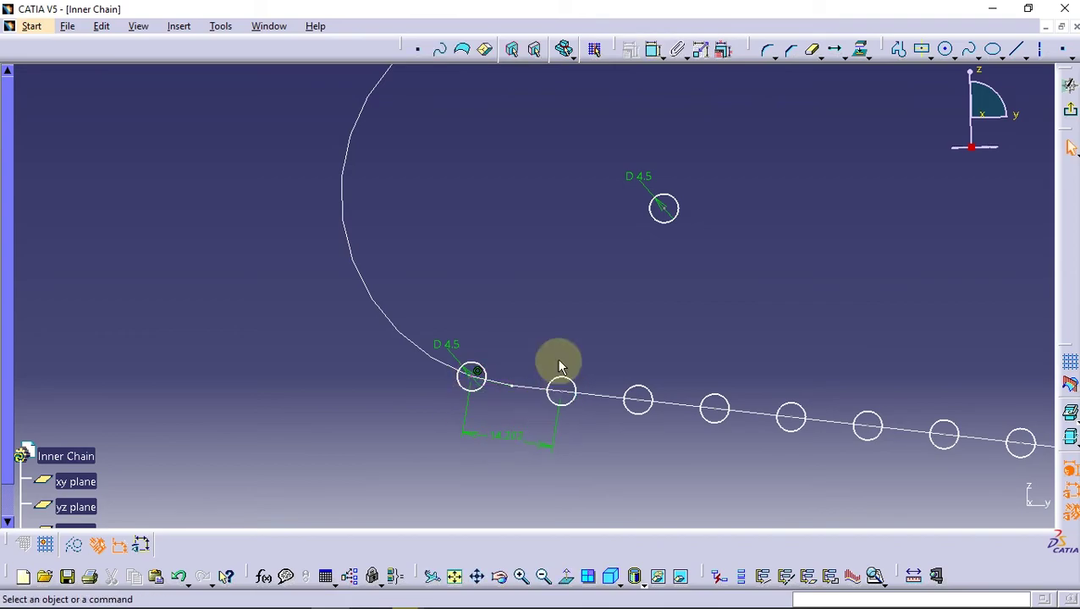
click(570, 386)
click(630, 49)
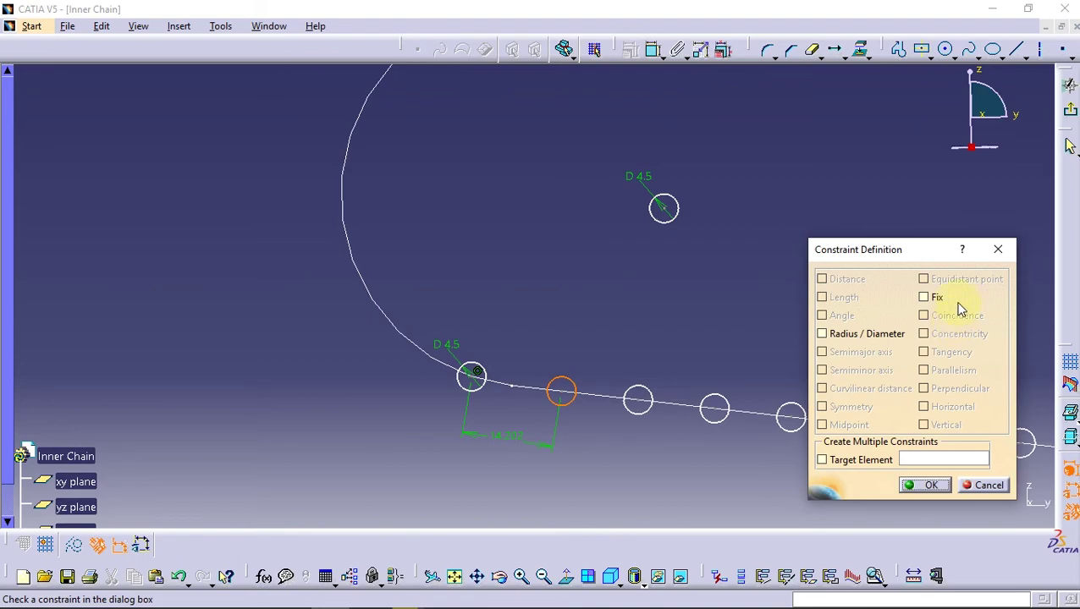
click(924, 485)
double_click(505, 438)
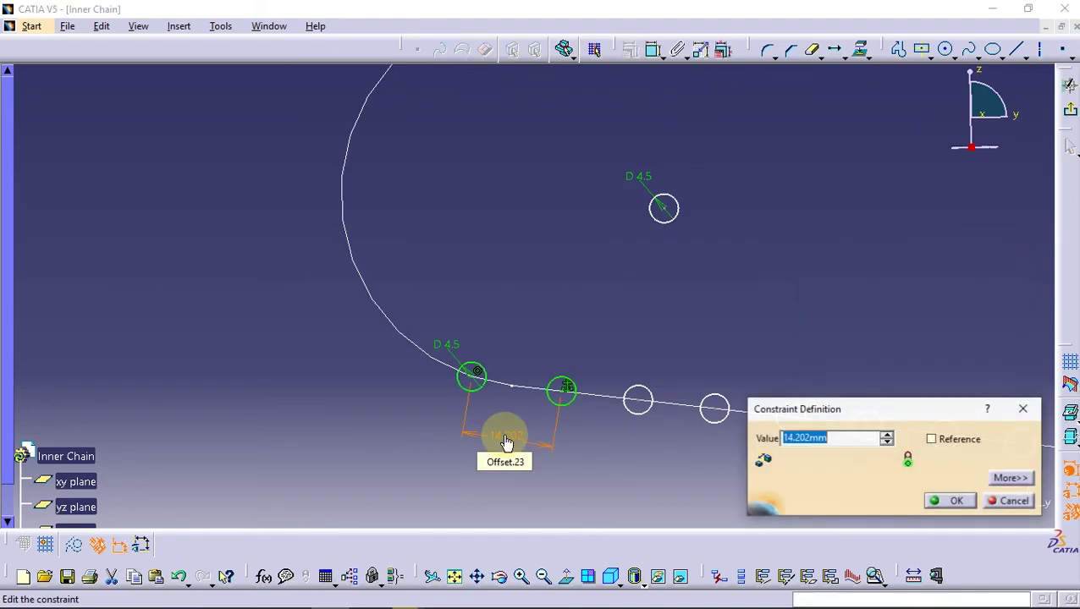
text(12)
click(506, 440)
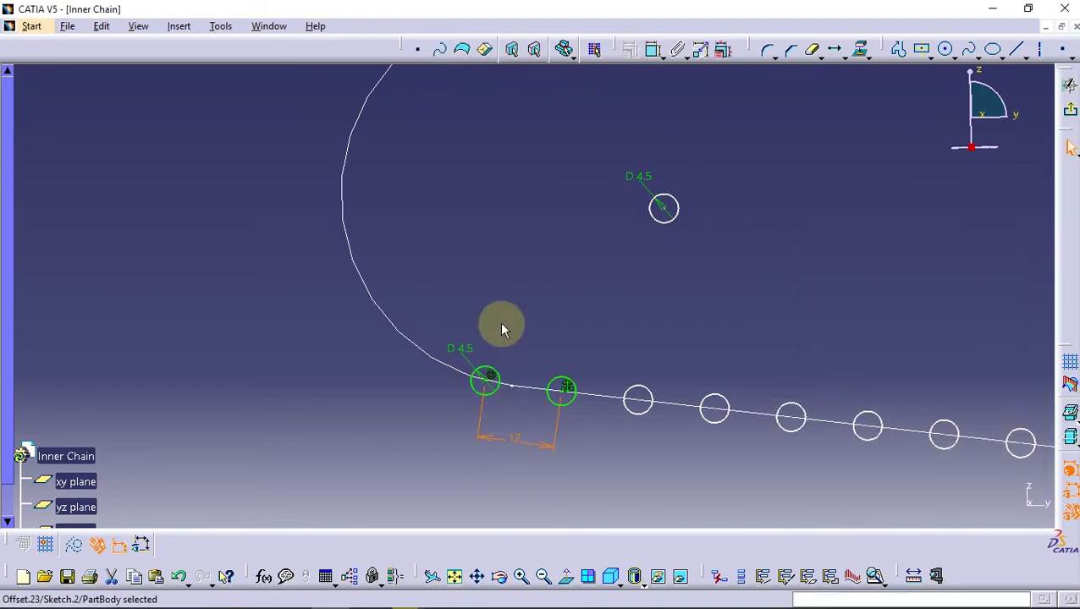
Add a sketch point constrained to the centre of the path's left arc
middle_drag(429, 421, 550, 305)
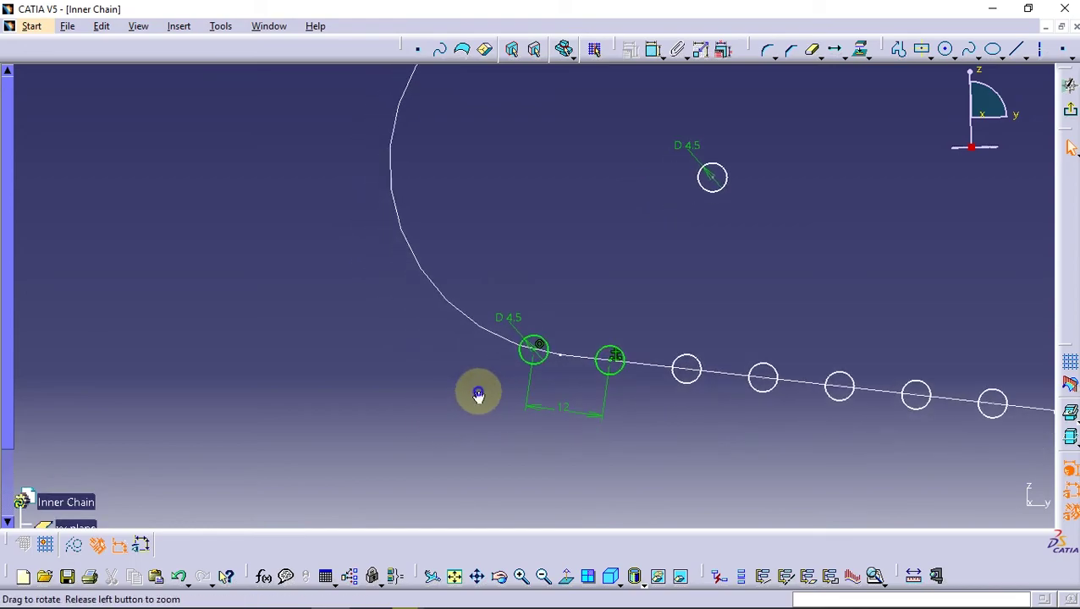
click(1067, 54)
mouse_move(645, 147)
middle_down()
mouse_move(441, 308)
mouse_move(557, 289)
middle_up()
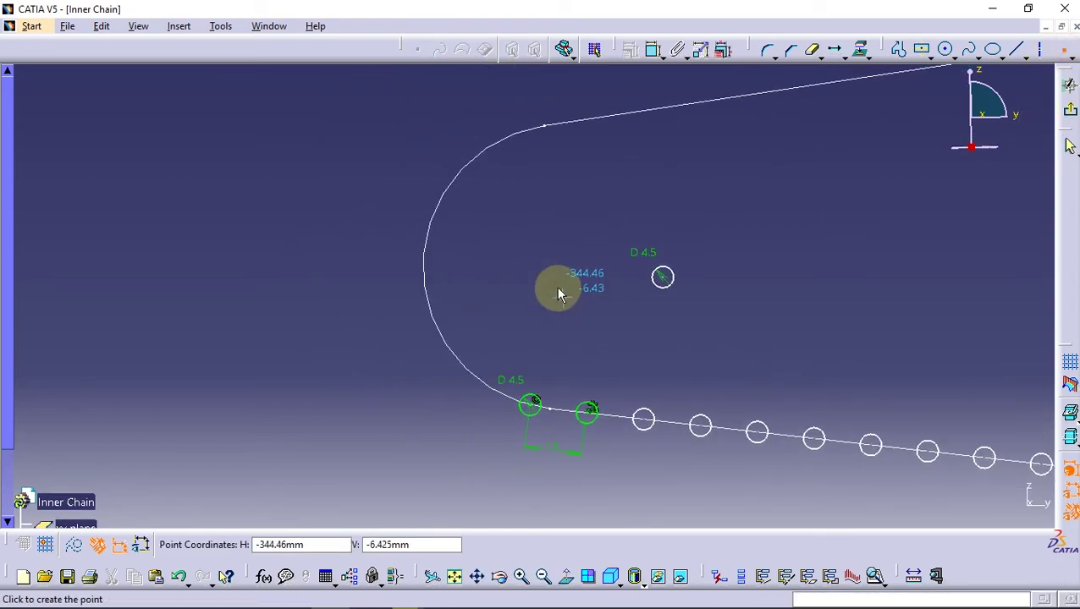
click(546, 268)
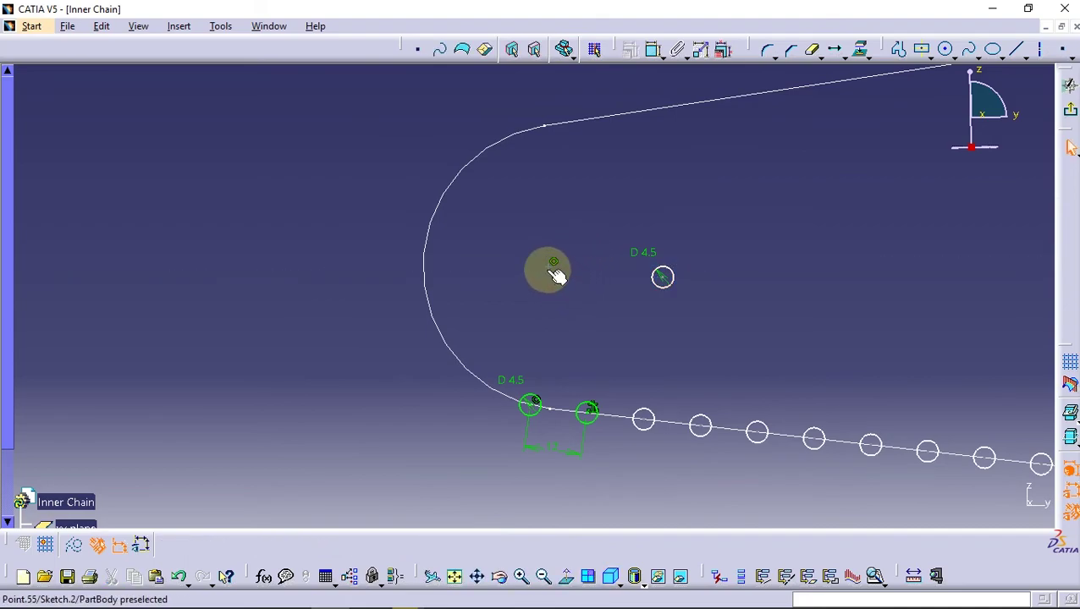
ctrl+click(420, 252)
click(650, 49)
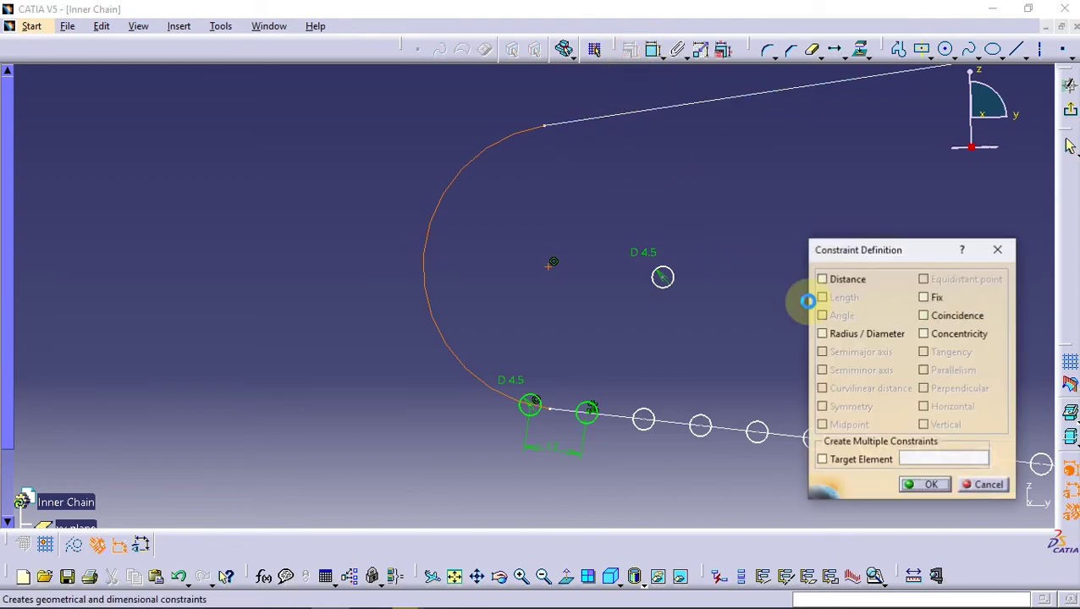
click(914, 489)
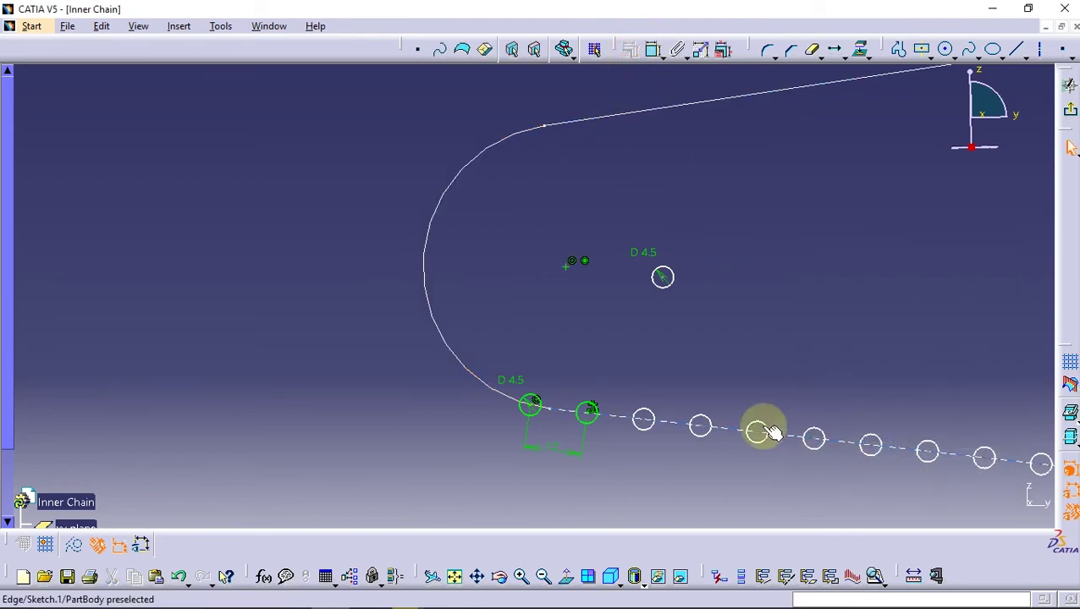
Add a point lying on the arc, dimensioned 12 mm from the end pin's centre
click(1059, 49)
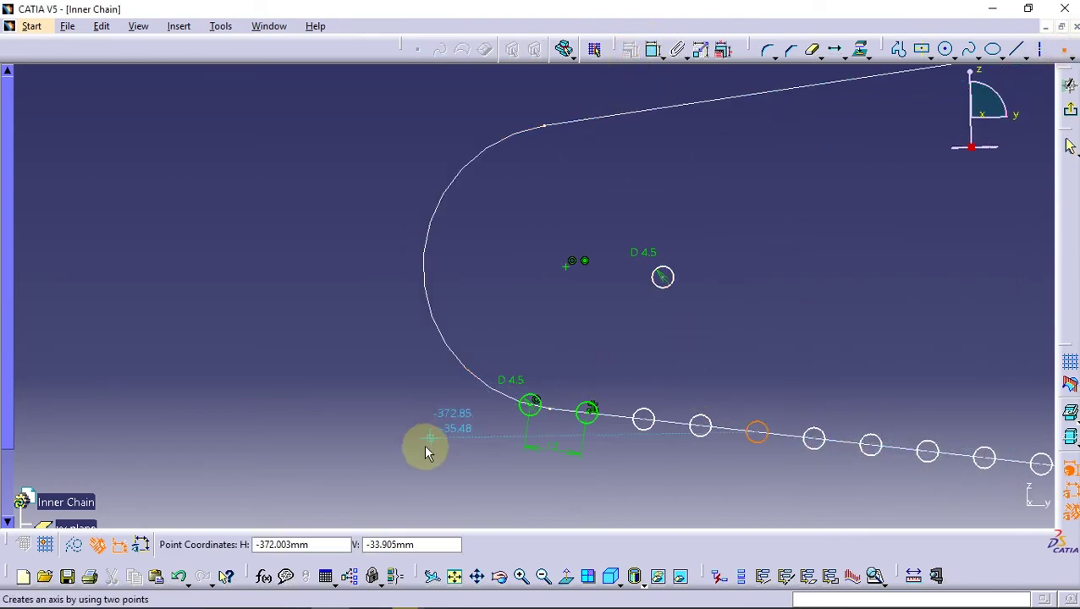
ctrl+middle_drag(424, 448, 489, 322)
click(505, 380)
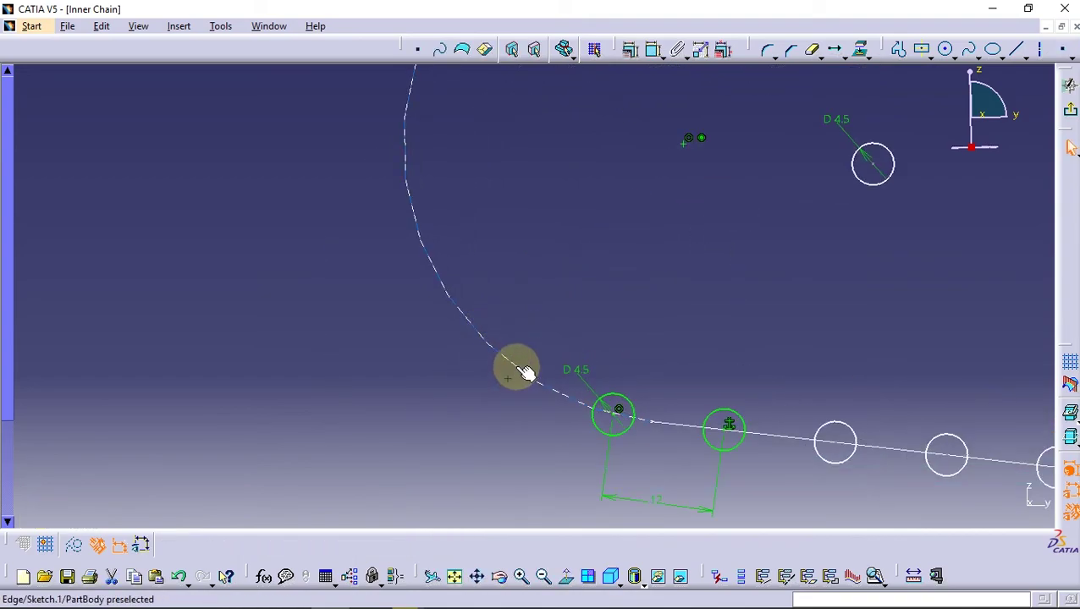
ctrl+click(514, 366)
click(651, 49)
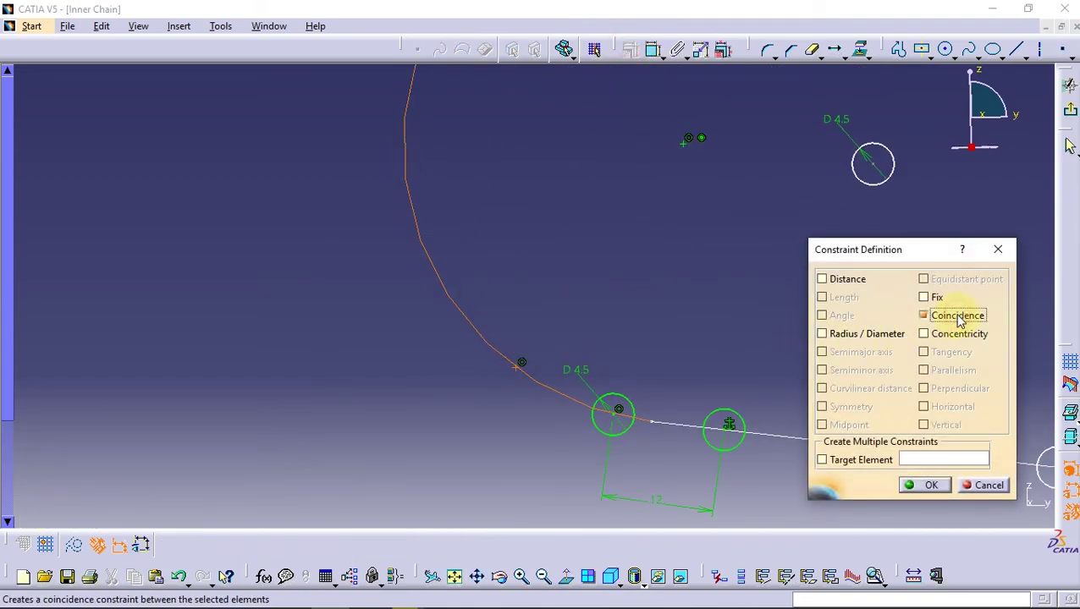
click(923, 485)
click(651, 49)
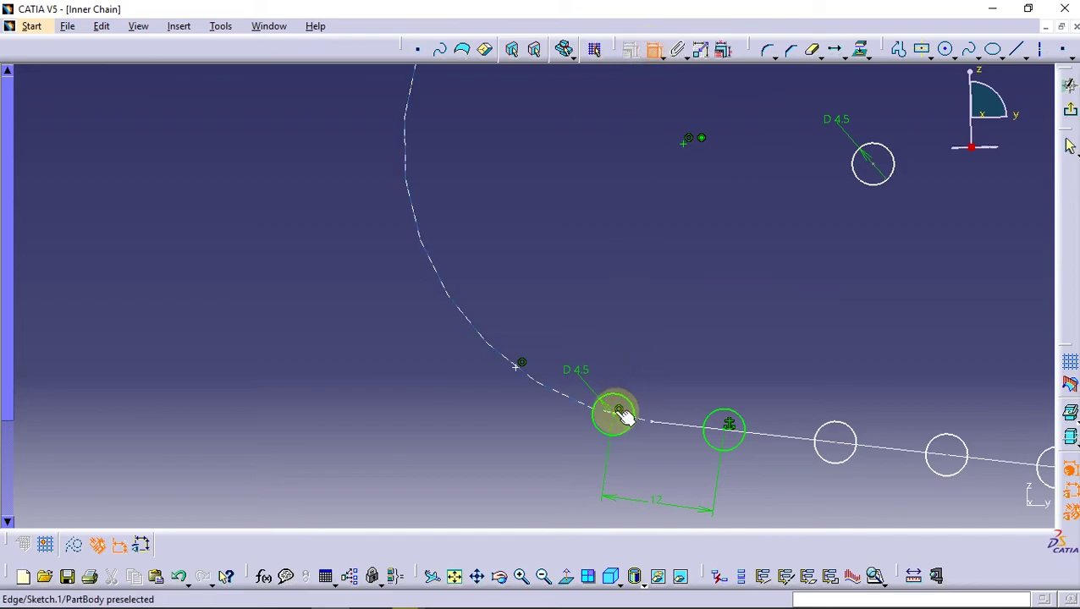
click(518, 373)
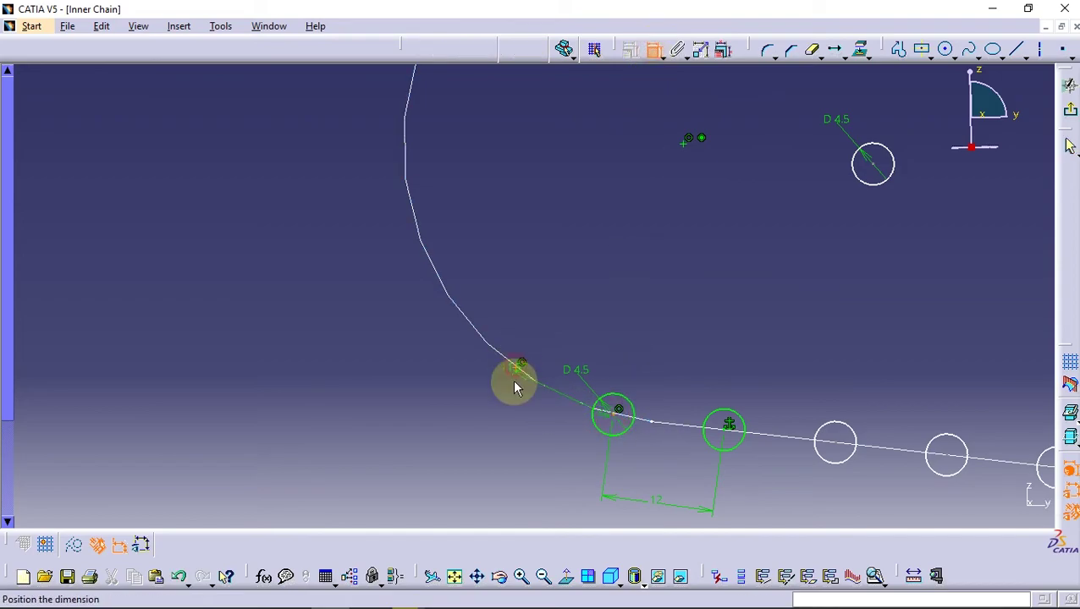
double_click(542, 439)
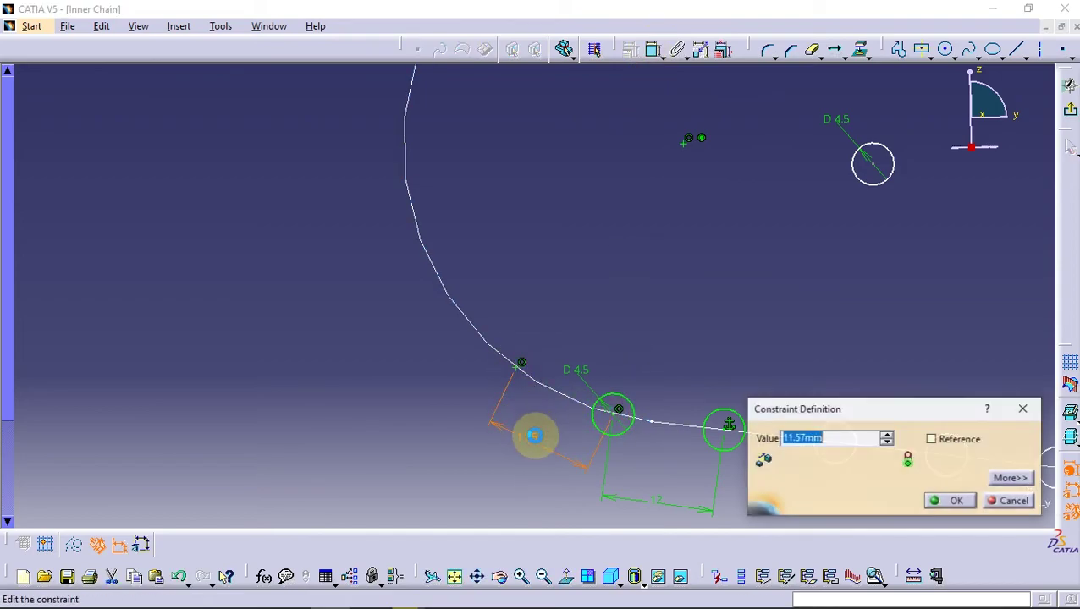
text(12)
key(Return)
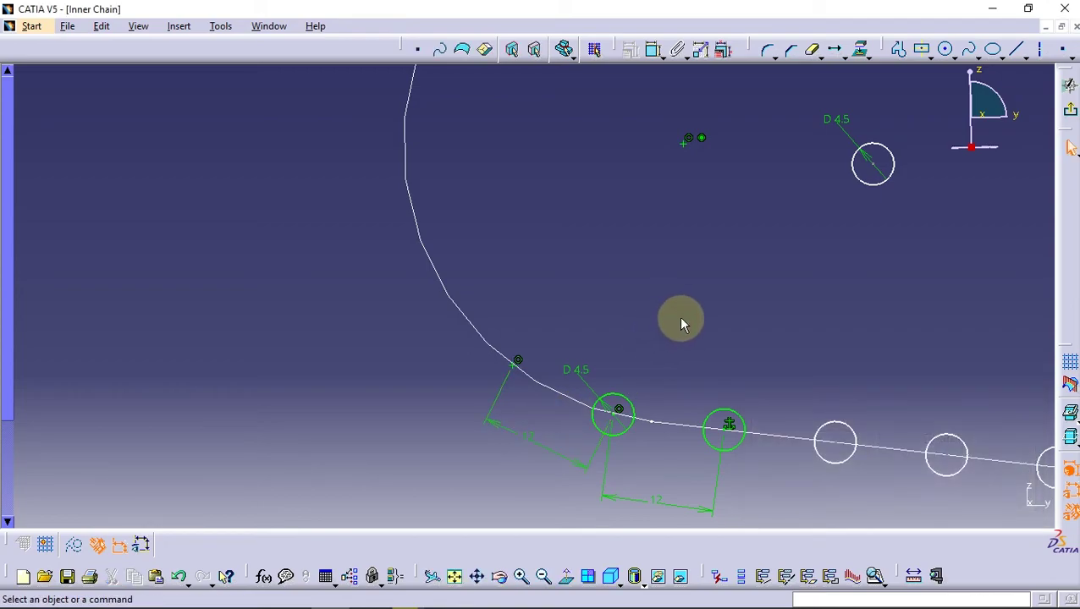
Rotate the end pin circle about the arc centre into 6 duplicates at 336.926deg
click(837, 56)
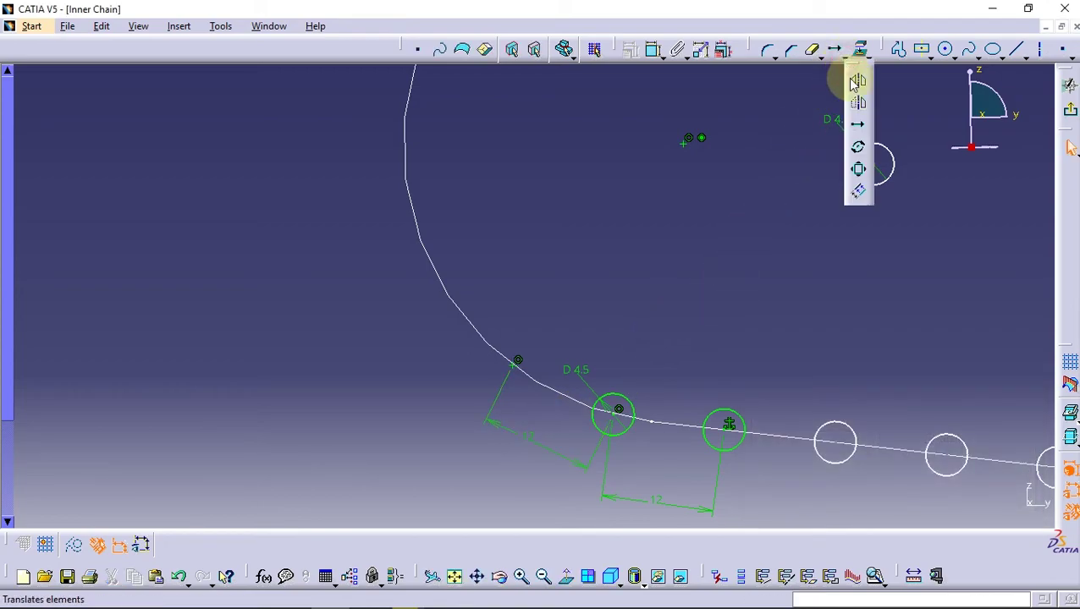
click(858, 146)
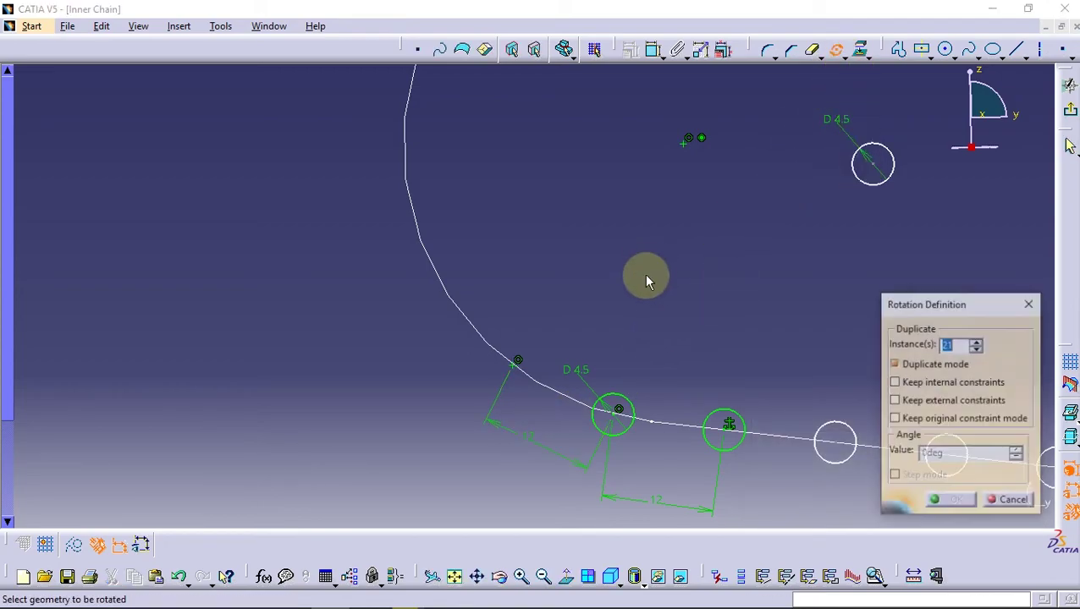
click(631, 399)
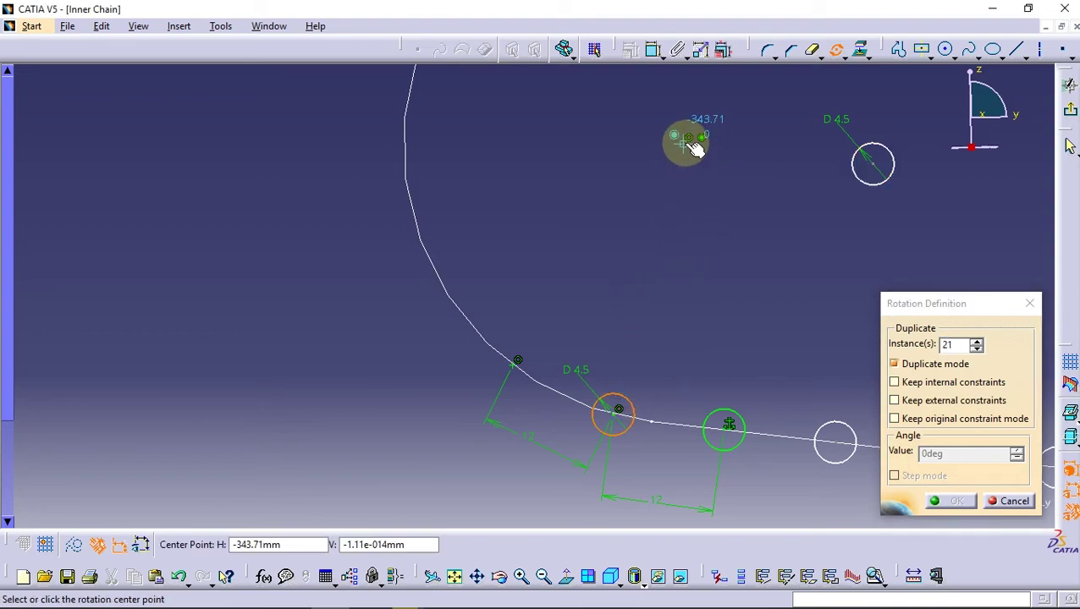
click(684, 142)
click(618, 412)
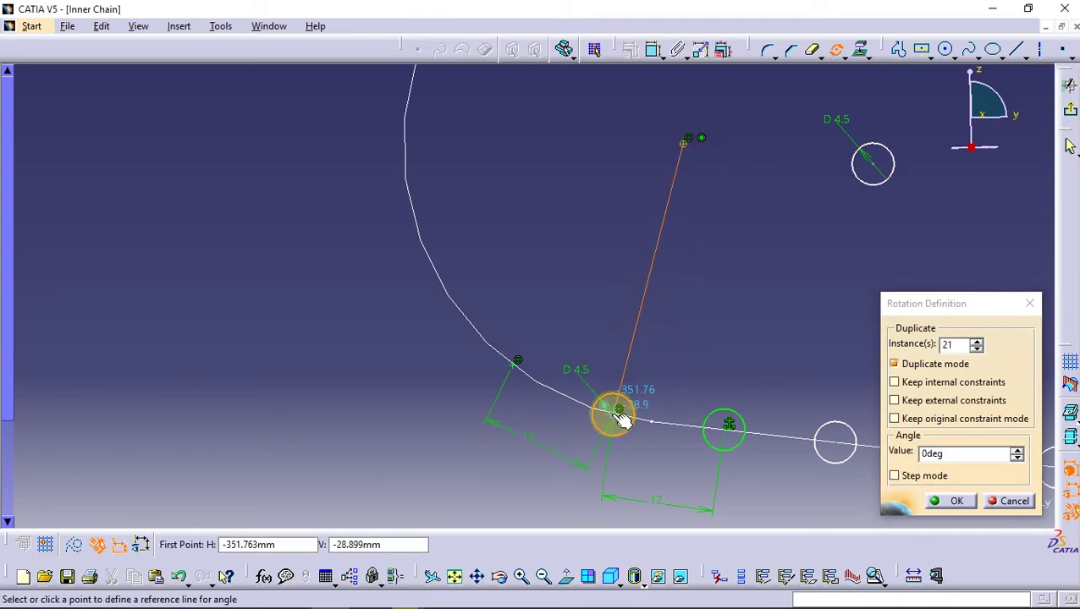
click(619, 414)
click(977, 348)
click(977, 349)
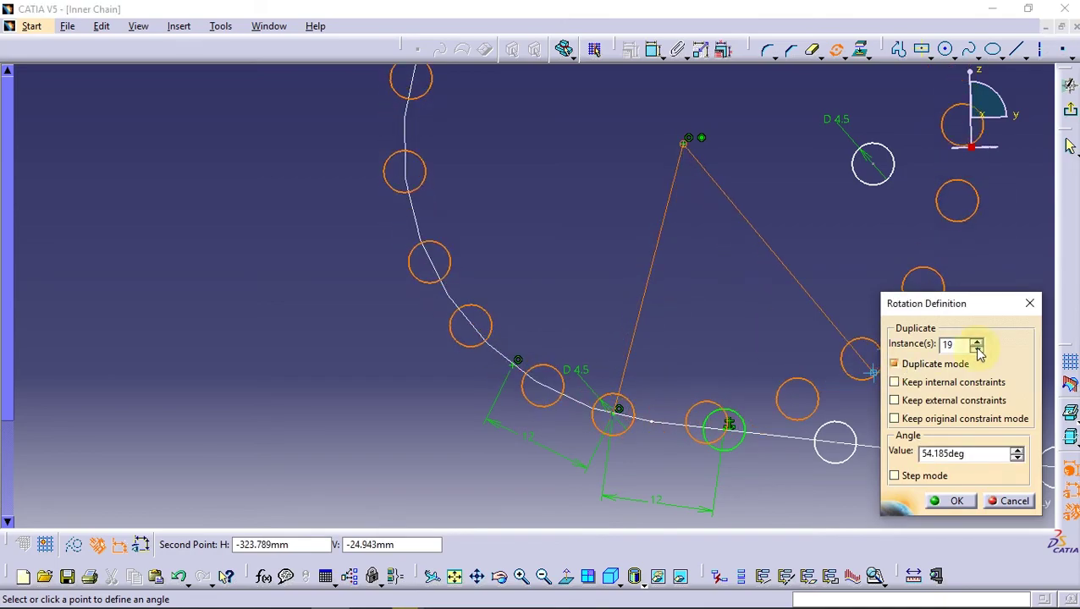
click(977, 350)
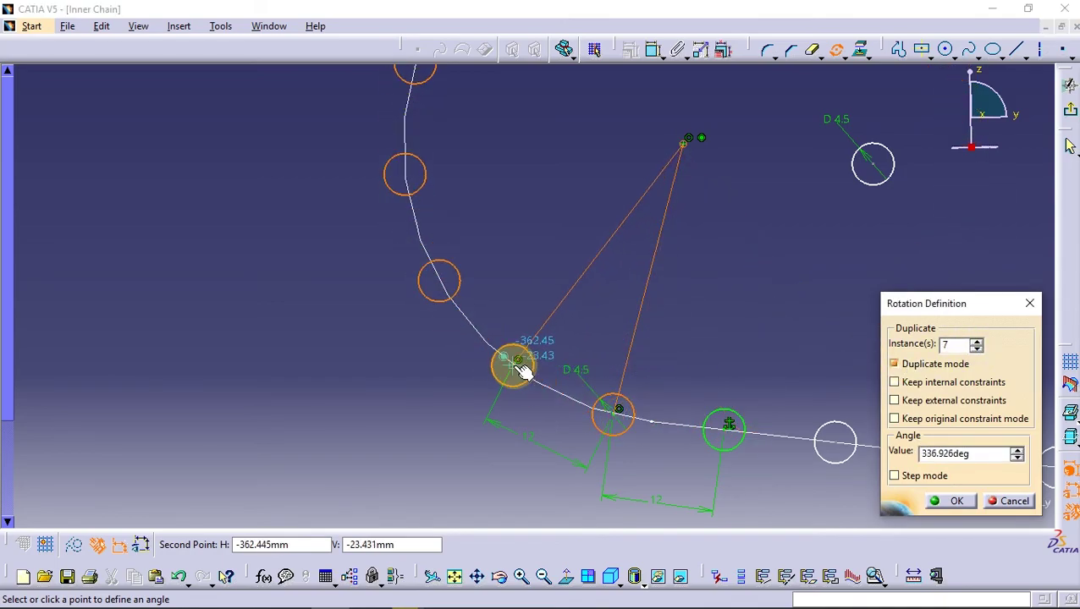
mouse_move(514, 366)
middle_down()
mouse_move(530, 465)
mouse_move(530, 385)
mouse_move(593, 338)
middle_up()
click(977, 350)
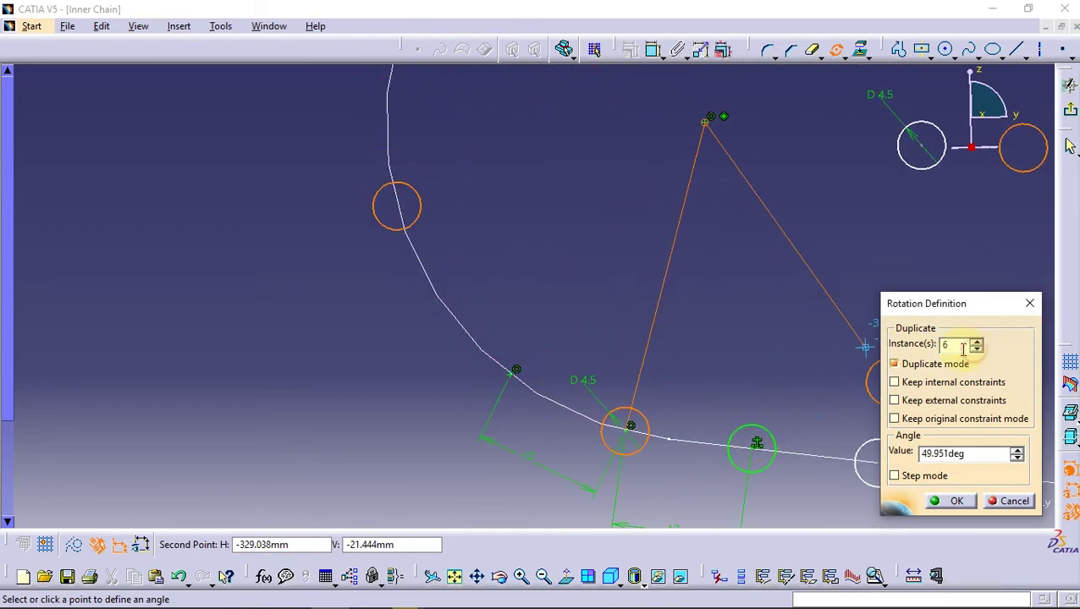
click(516, 374)
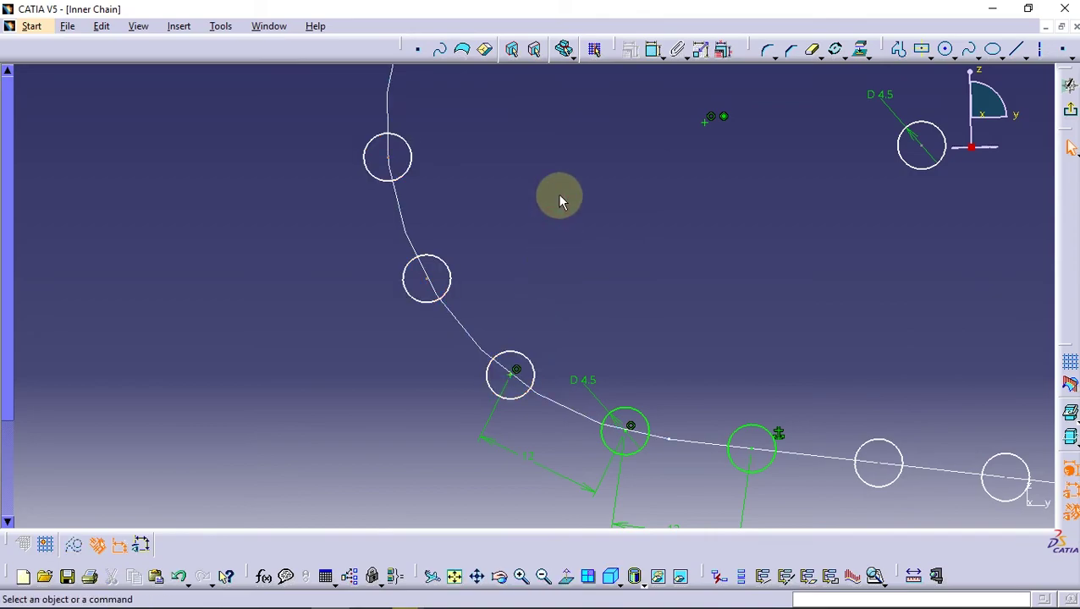
Paste another D4.5 circle beside the path, trying and discarding trial dimensions to it
middle_drag(557, 193, 519, 284)
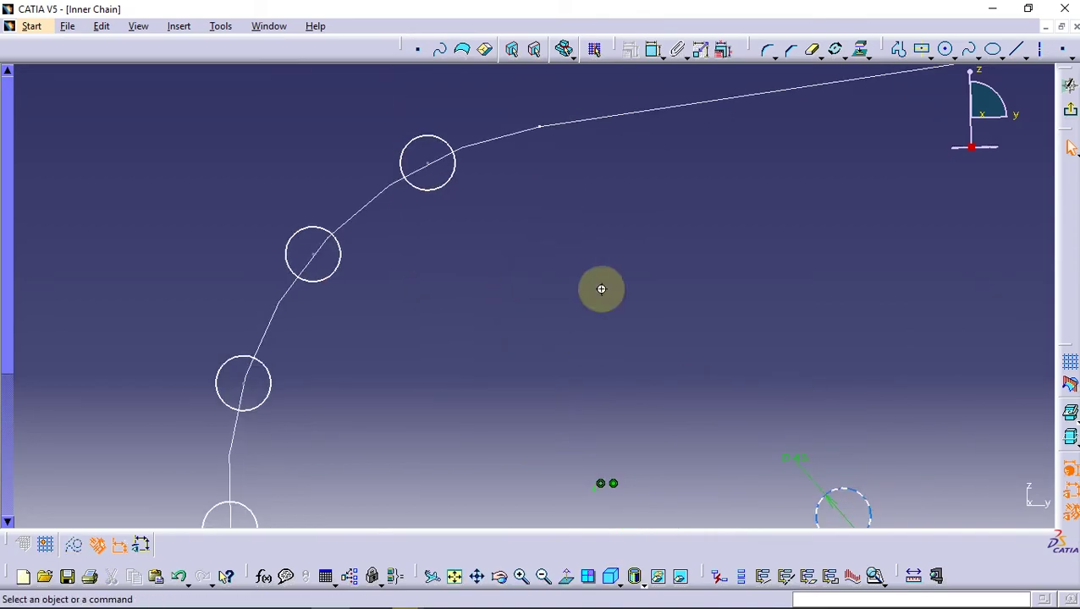
mouse_move(601, 288)
middle_down()
mouse_move(567, 379)
mouse_move(627, 273)
middle_up()
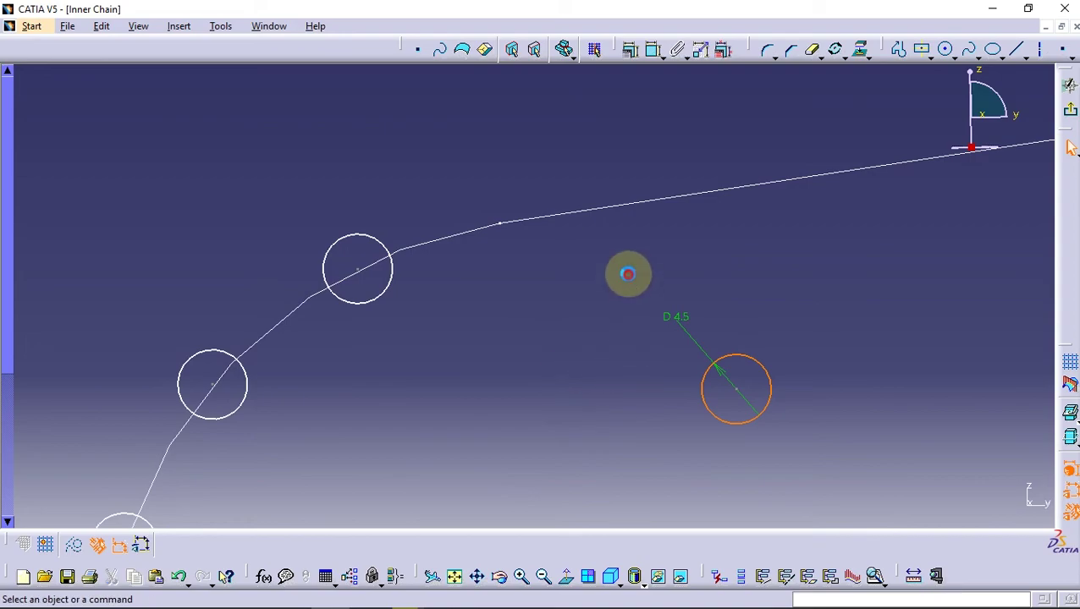
click(156, 576)
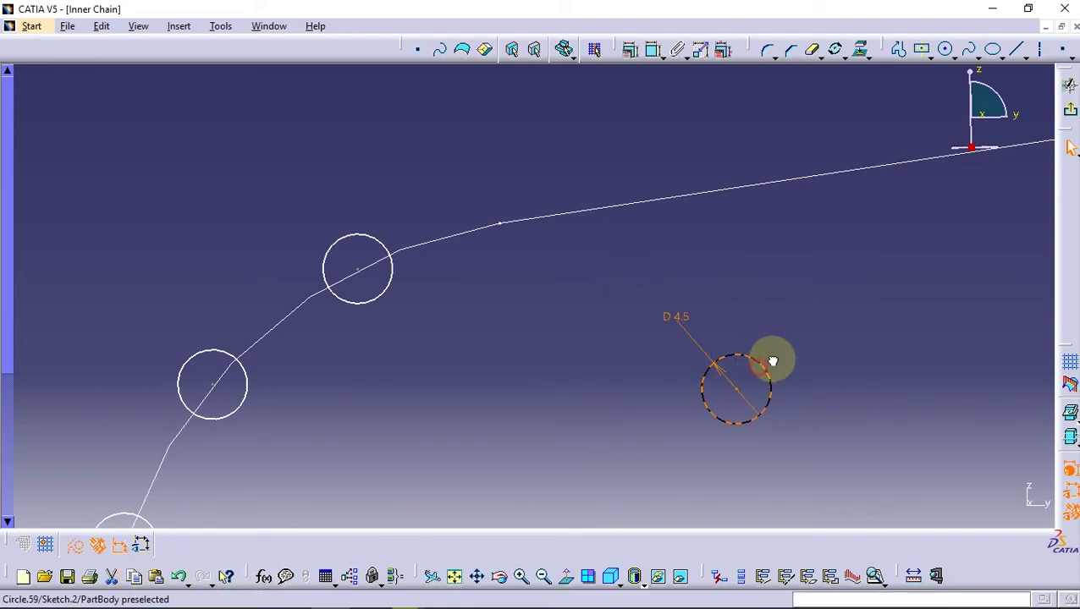
click(884, 269)
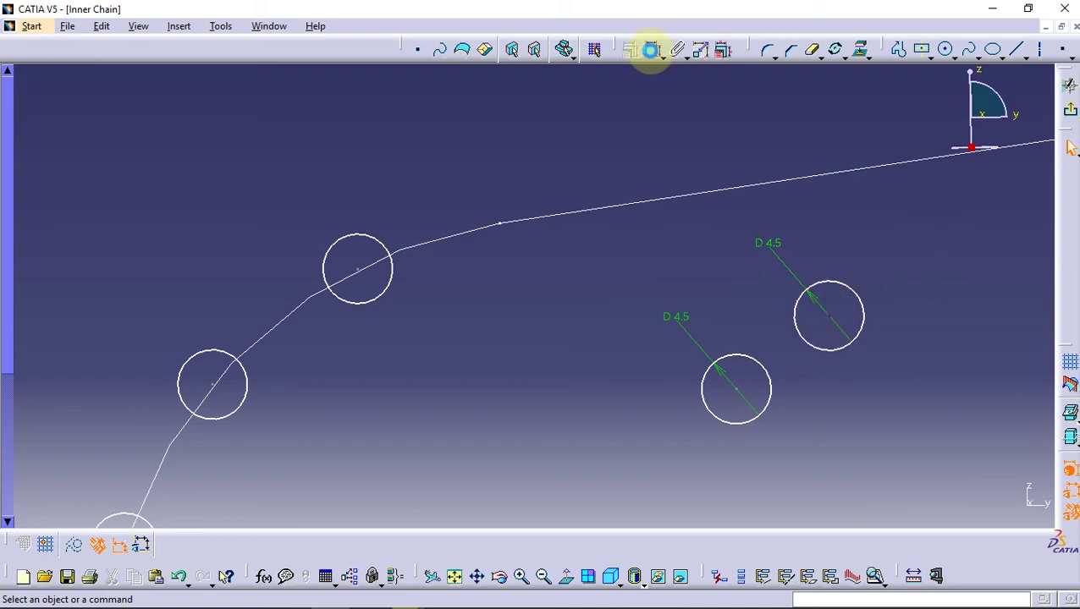
click(651, 50)
click(358, 269)
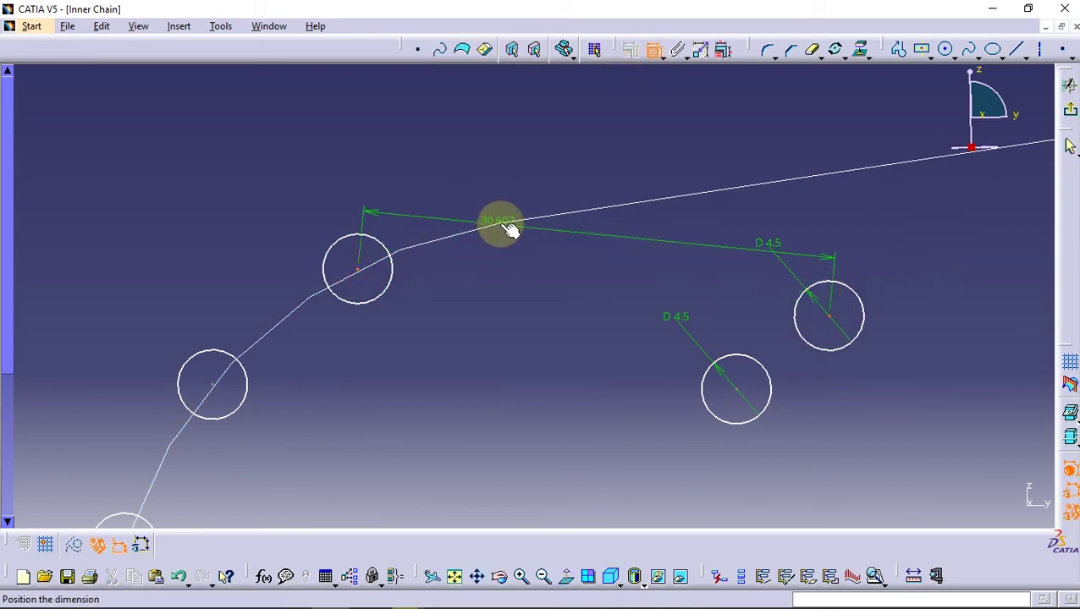
click(643, 85)
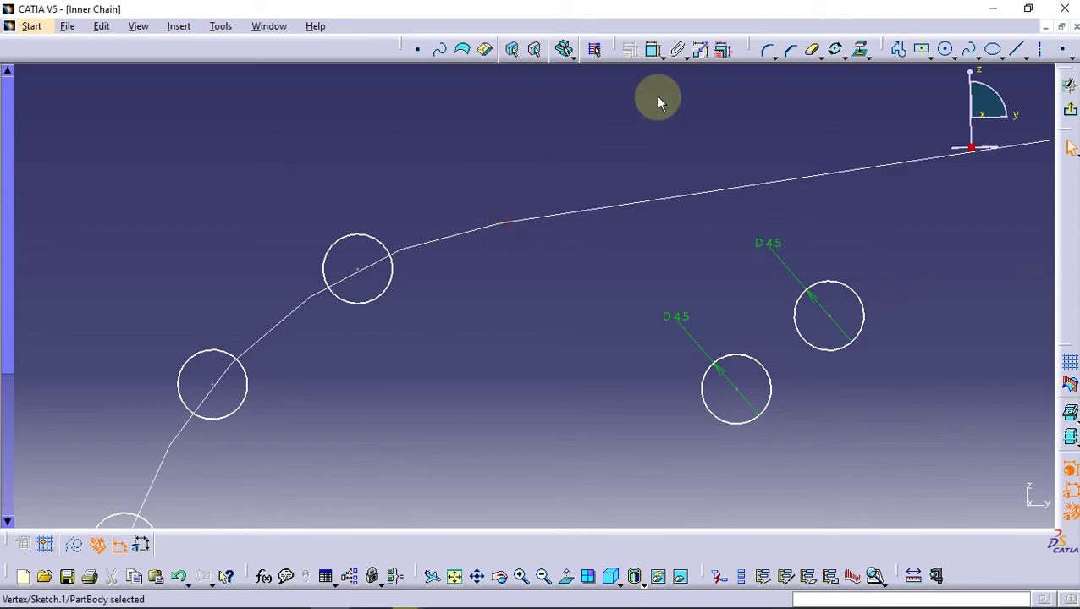
click(650, 49)
click(360, 271)
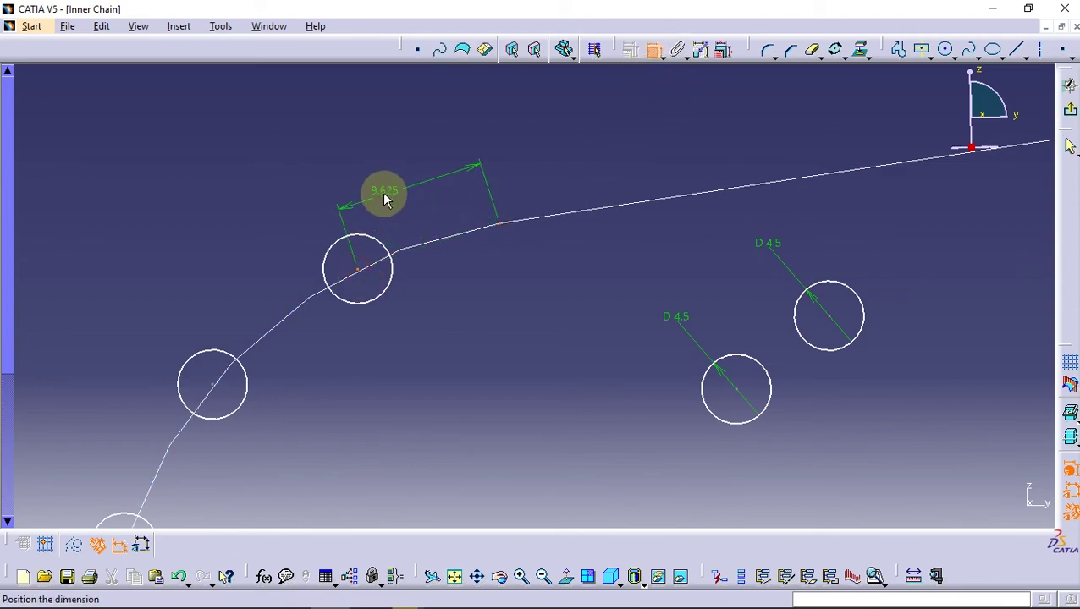
click(389, 192)
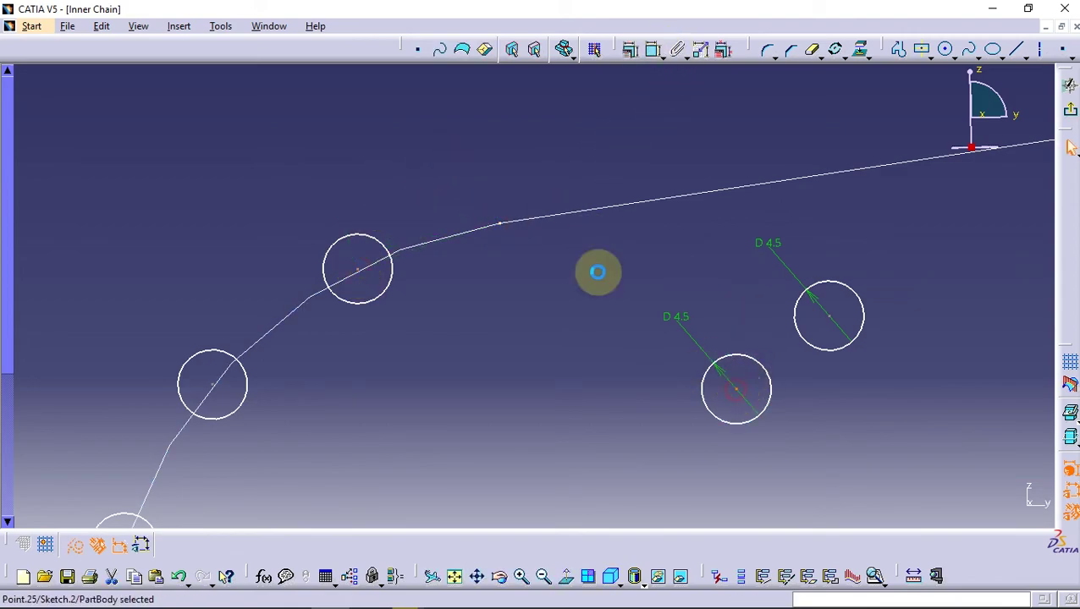
Make the new circle's centre coincide with the path's upper straight line
click(541, 217)
click(630, 51)
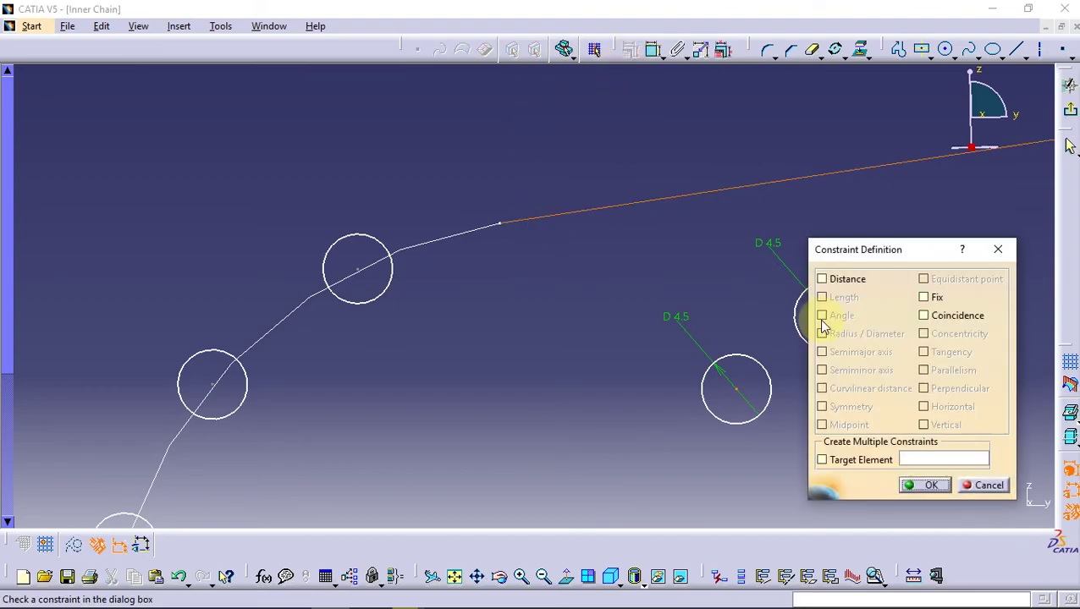
click(923, 316)
click(924, 481)
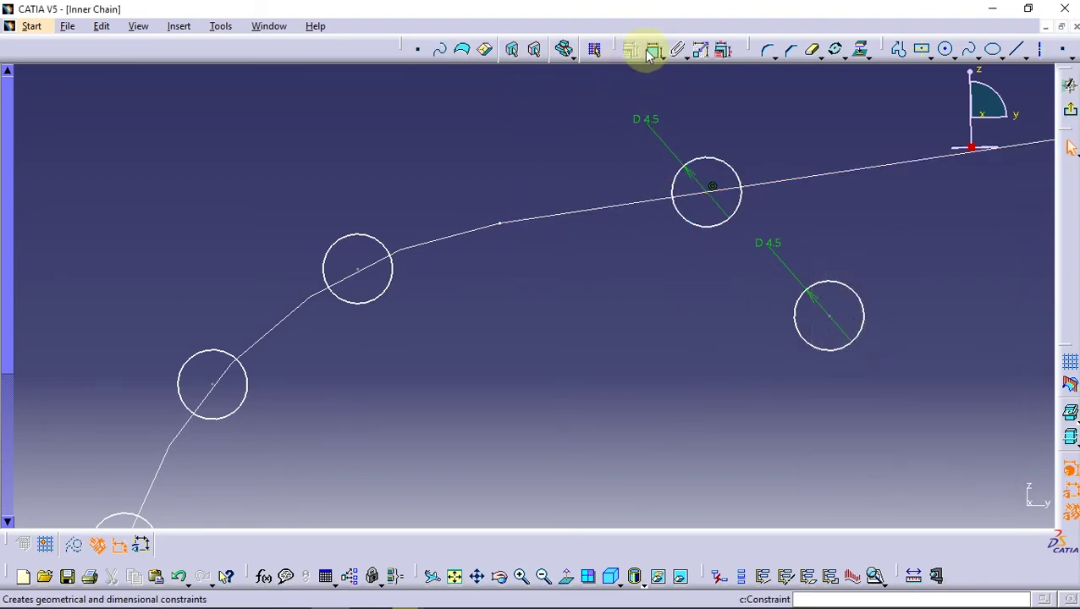
Fix the earlier pin circle and set the new pin 12 mm away from it
click(652, 49)
click(712, 188)
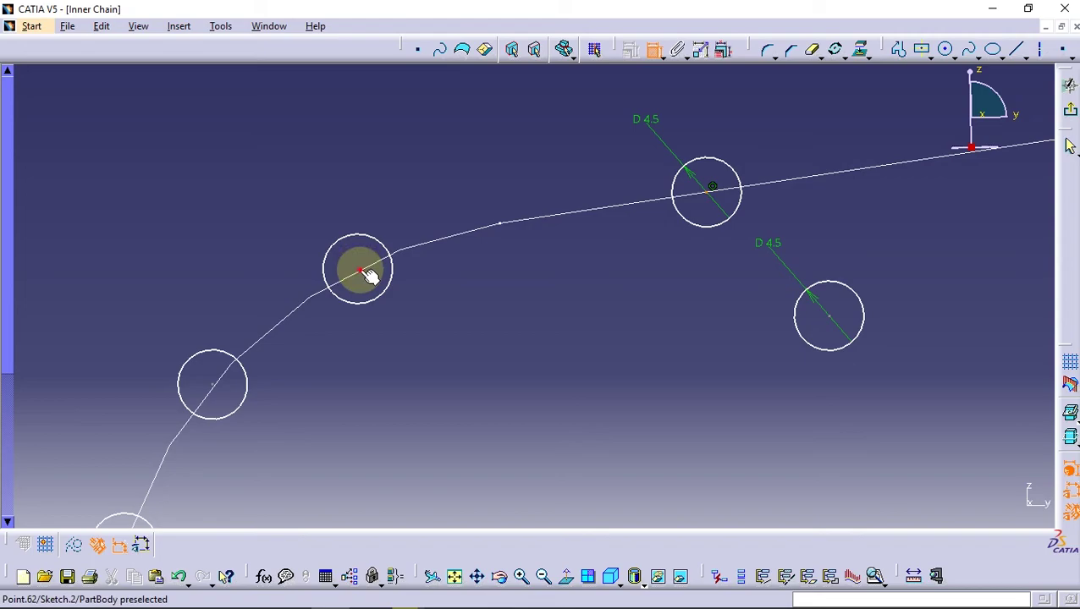
click(369, 276)
click(374, 123)
double_click(377, 123)
text(1)
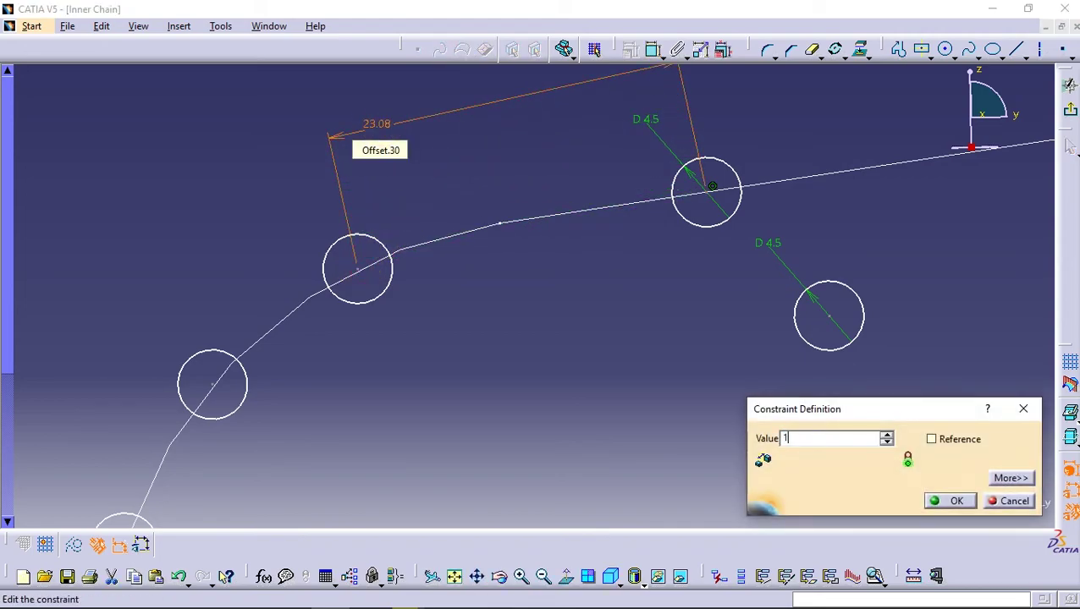
text(2mm)
key(Return)
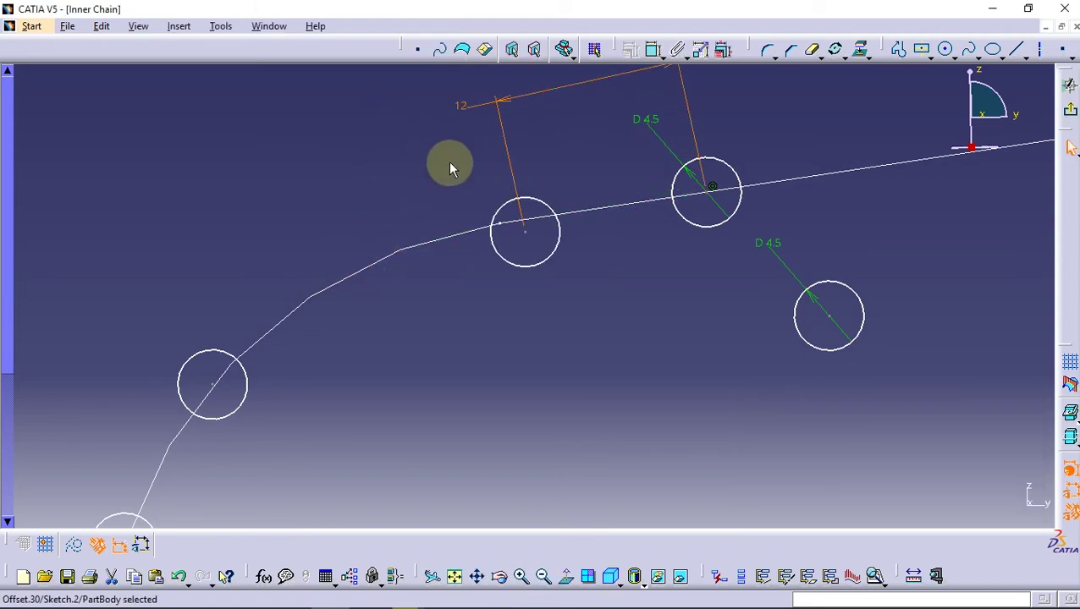
key(ctrl+z)
click(379, 241)
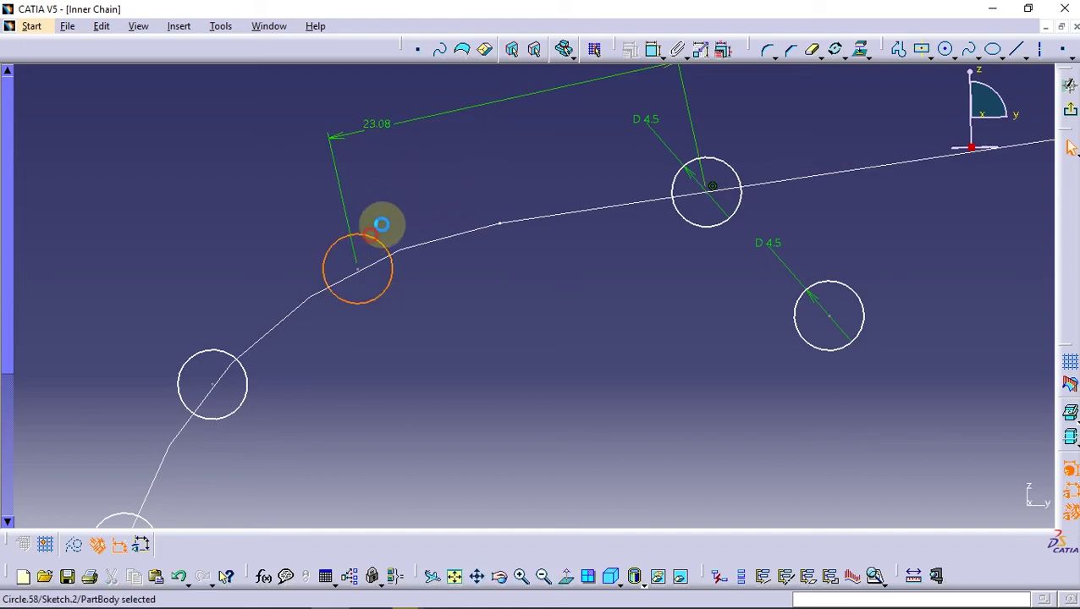
click(629, 48)
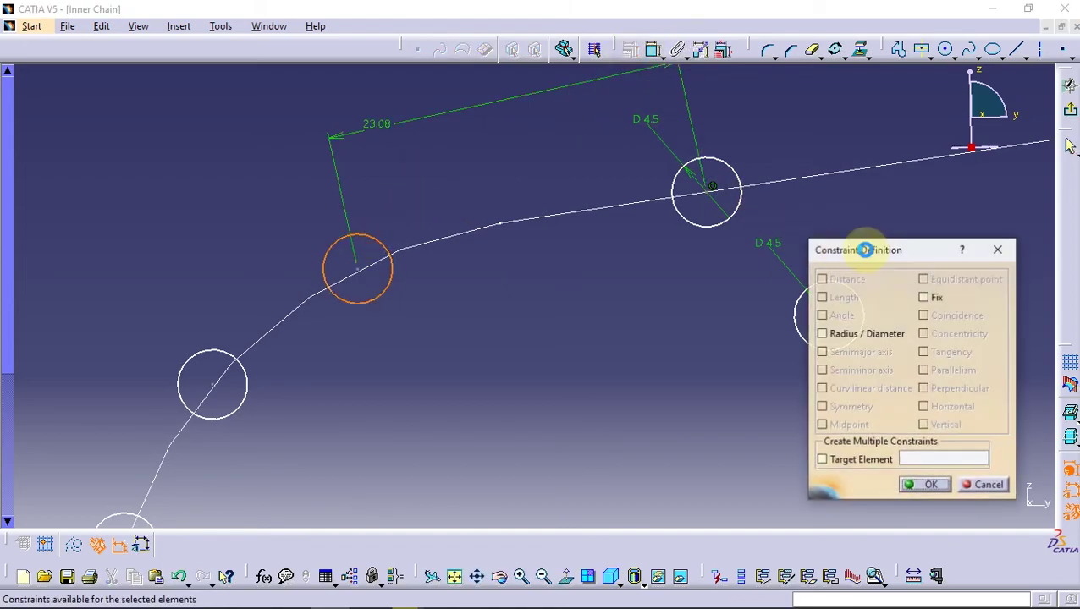
click(931, 483)
double_click(379, 124)
text(12)
key(Return)
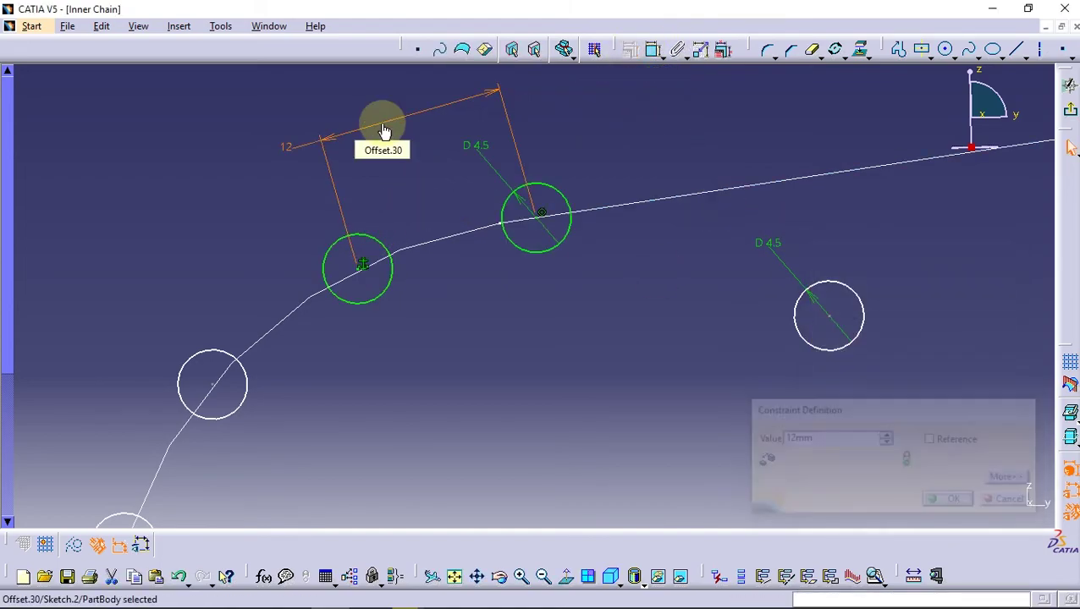
Add a point on the upper path line, dimensioned 12 mm from the new pin's centre
middle_drag(642, 148, 538, 234)
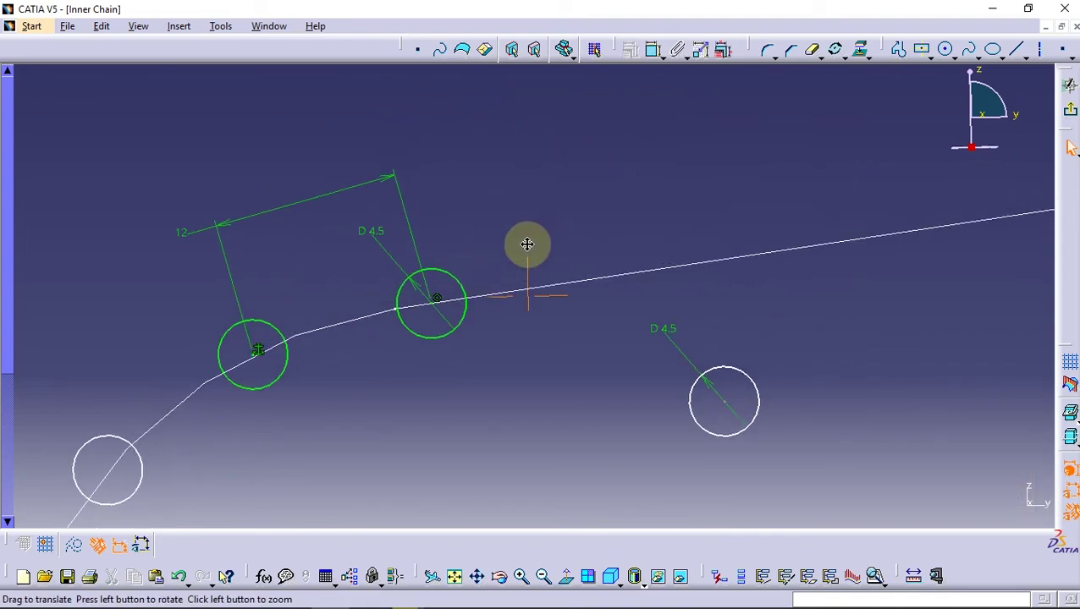
click(1063, 53)
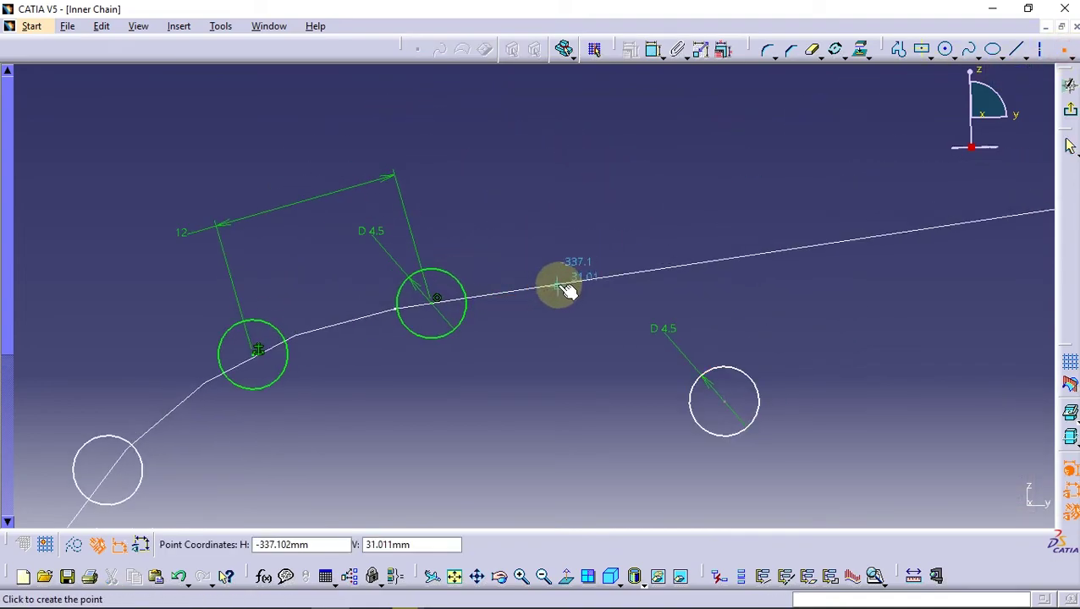
click(569, 258)
ctrl+click(571, 281)
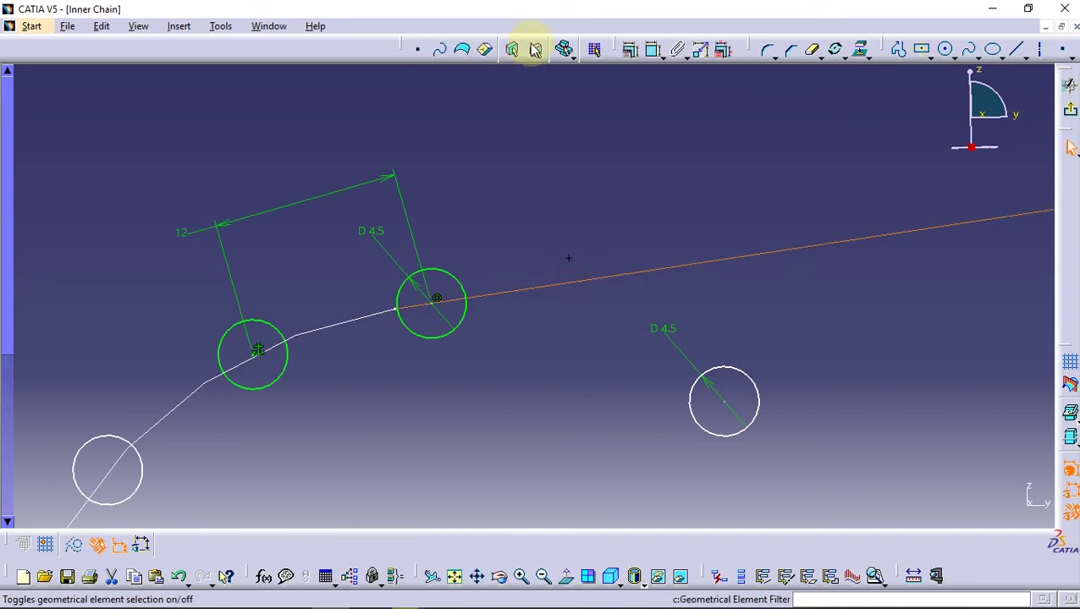
click(628, 48)
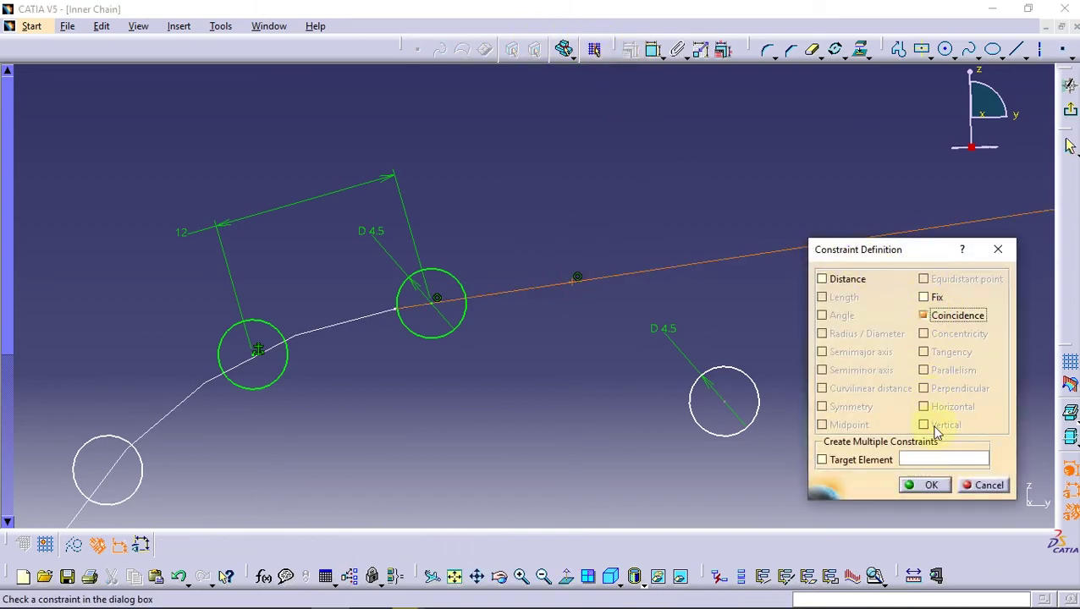
click(937, 485)
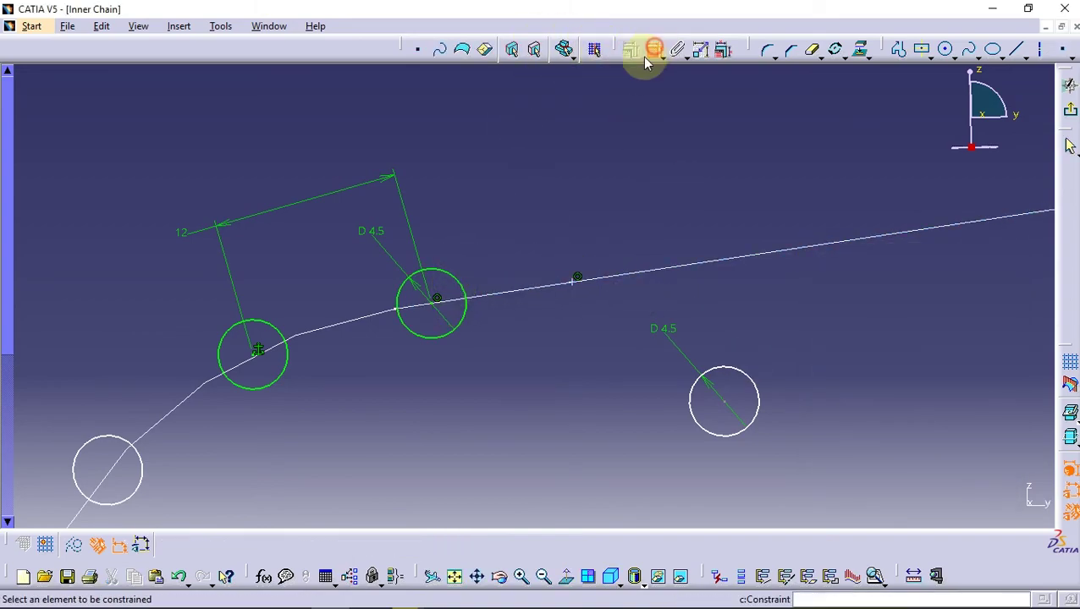
click(436, 298)
click(575, 279)
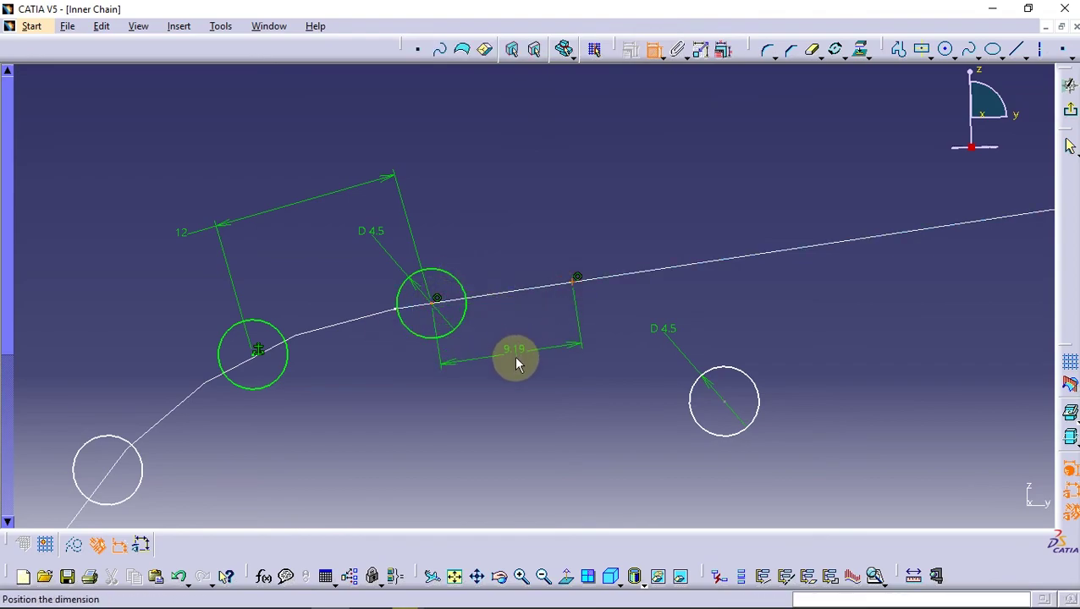
double_click(520, 365)
text(12)
key(Return)
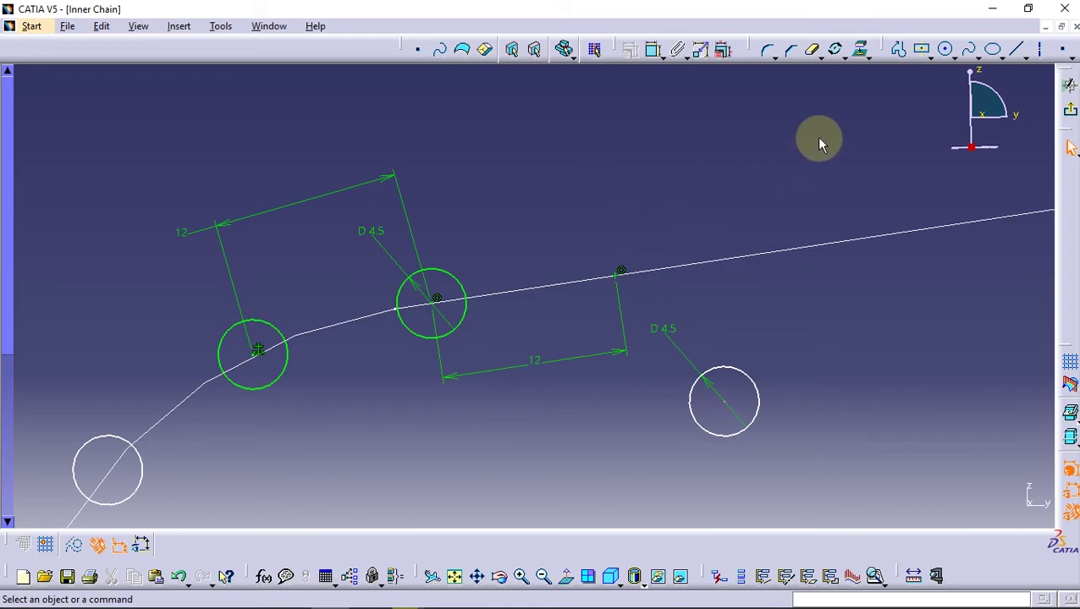
click(841, 58)
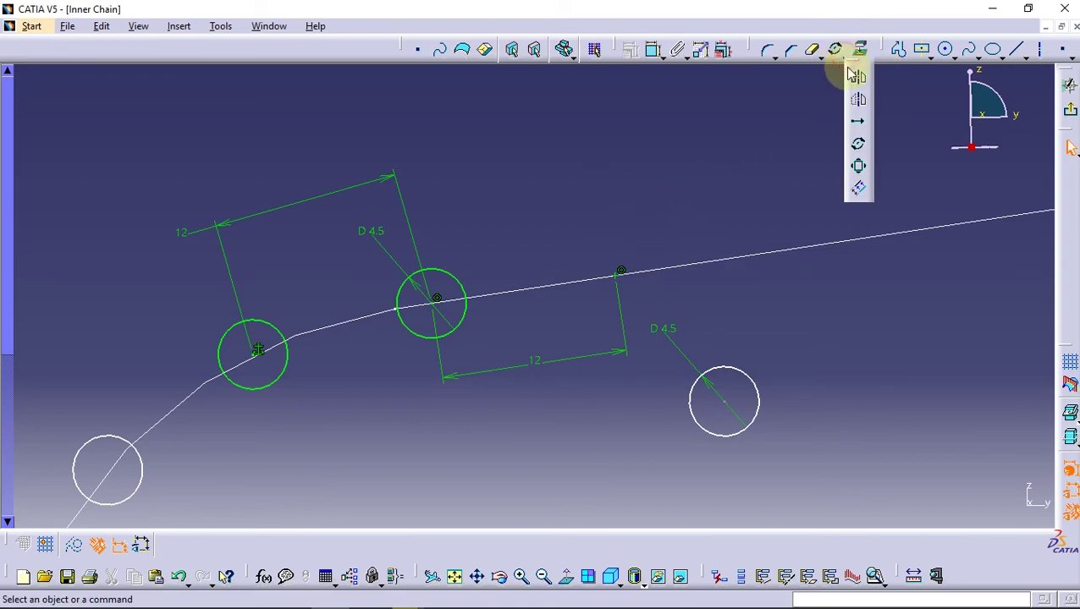
Translate the pin circle into 21 duplicates spaced 12 mm along the upper straight line
click(857, 125)
mouse_move(762, 188)
middle_down()
mouse_move(620, 180)
mouse_move(670, 315)
mouse_move(743, 242)
mouse_move(625, 223)
mouse_move(596, 159)
mouse_move(374, 201)
mouse_move(541, 258)
mouse_move(507, 314)
mouse_move(542, 353)
mouse_move(540, 210)
mouse_move(586, 280)
middle_up()
key(Escape)
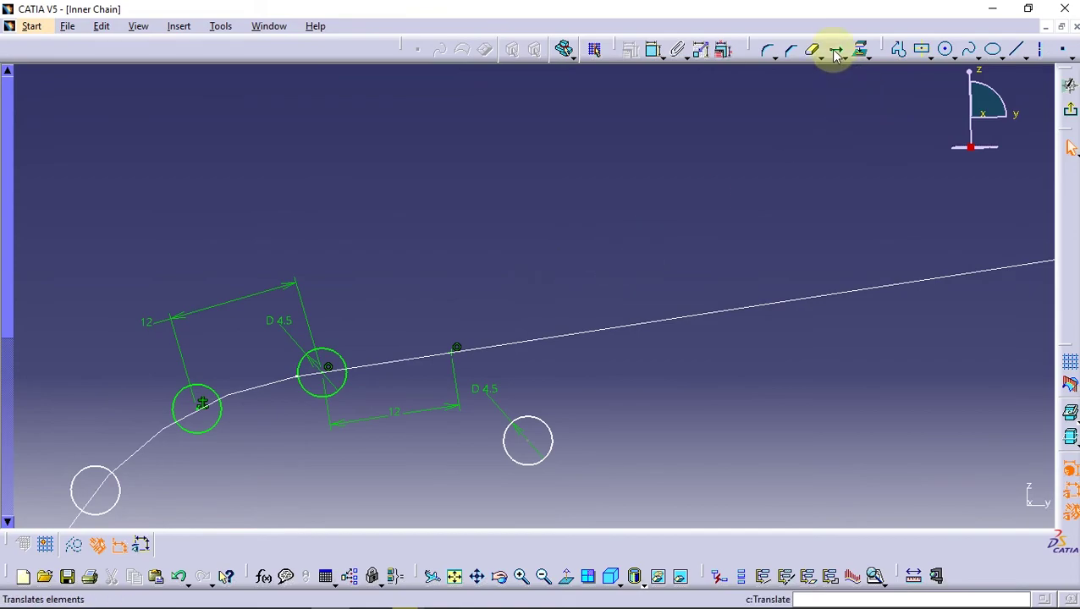
click(835, 53)
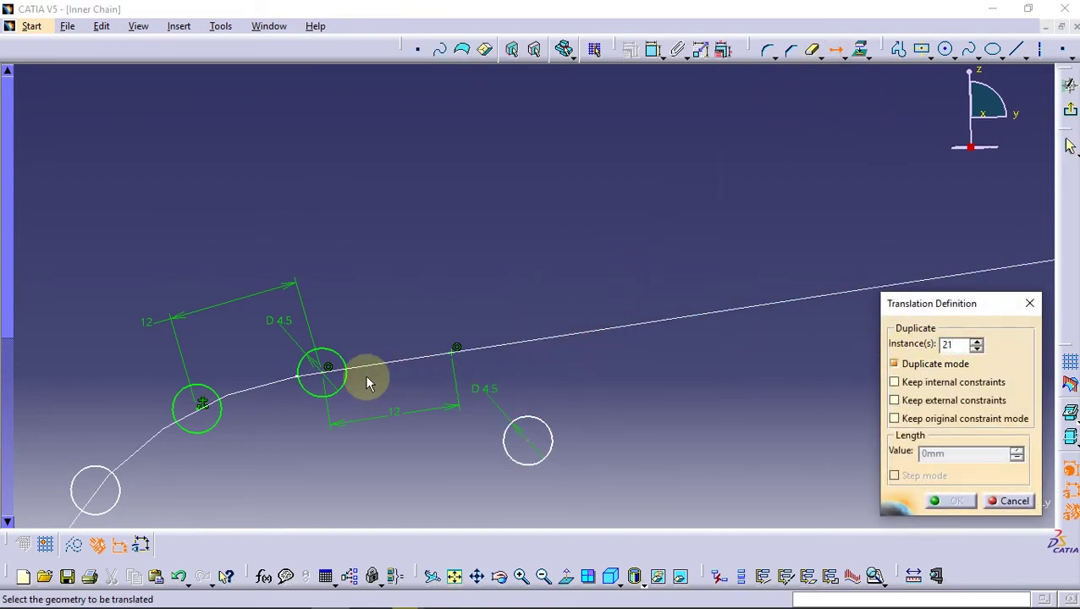
click(342, 391)
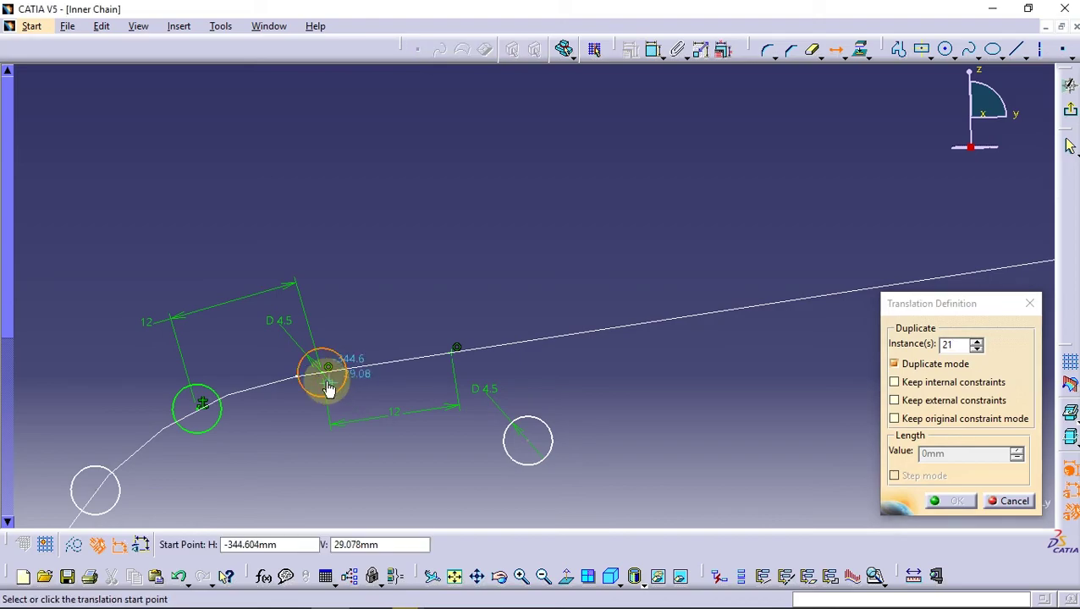
click(328, 369)
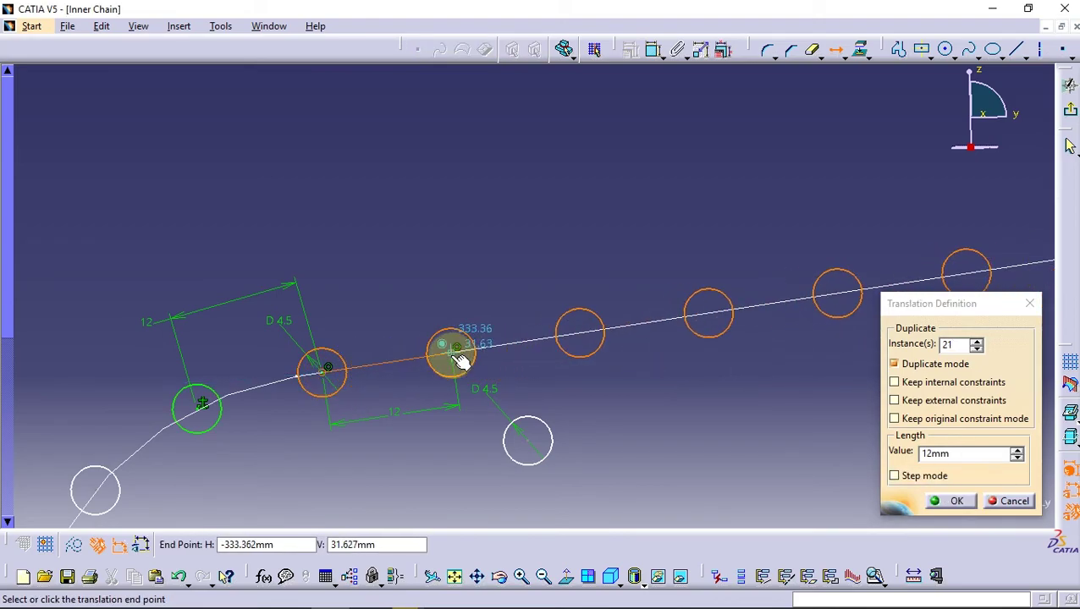
click(461, 358)
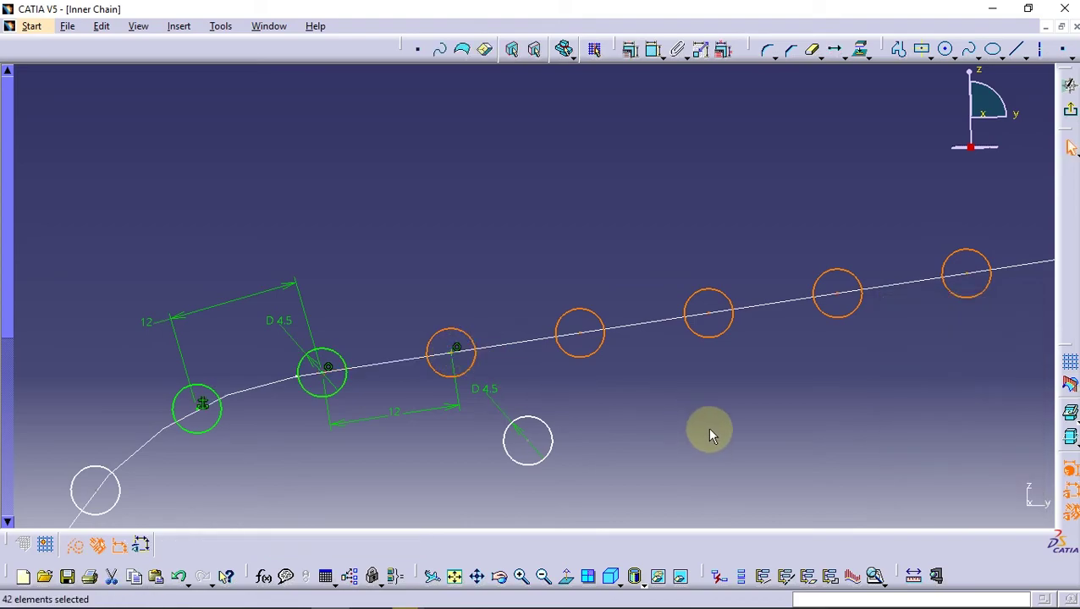
mouse_move(574, 396)
middle_down()
mouse_move(705, 292)
mouse_move(482, 469)
mouse_move(213, 381)
middle_up()
click(344, 375)
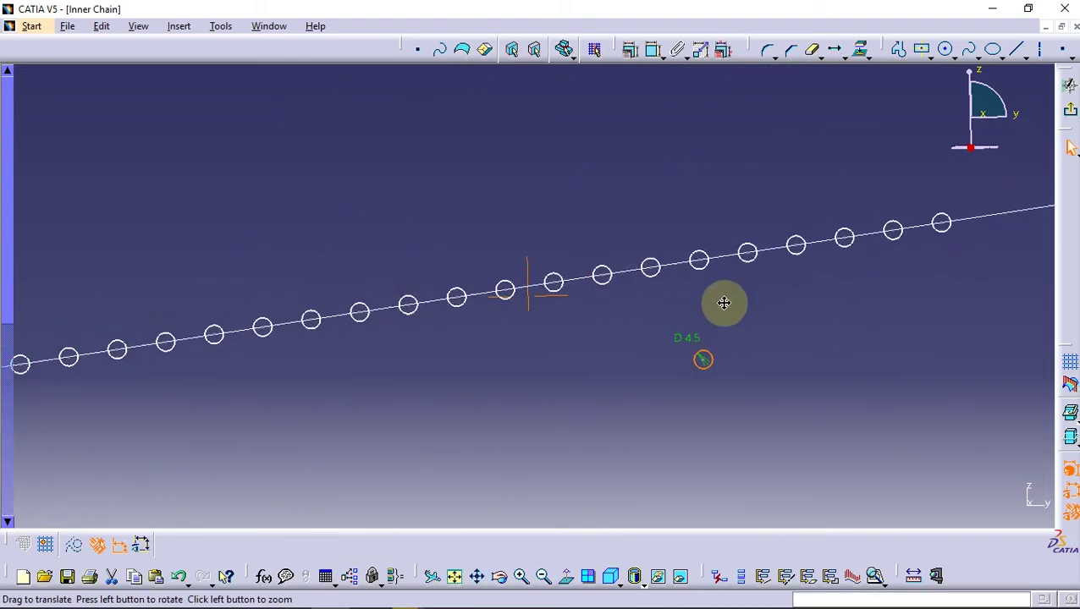
Move the spare D4.5 circle onto the upper path line with a coincidence constraint
middle_drag(897, 310, 546, 353)
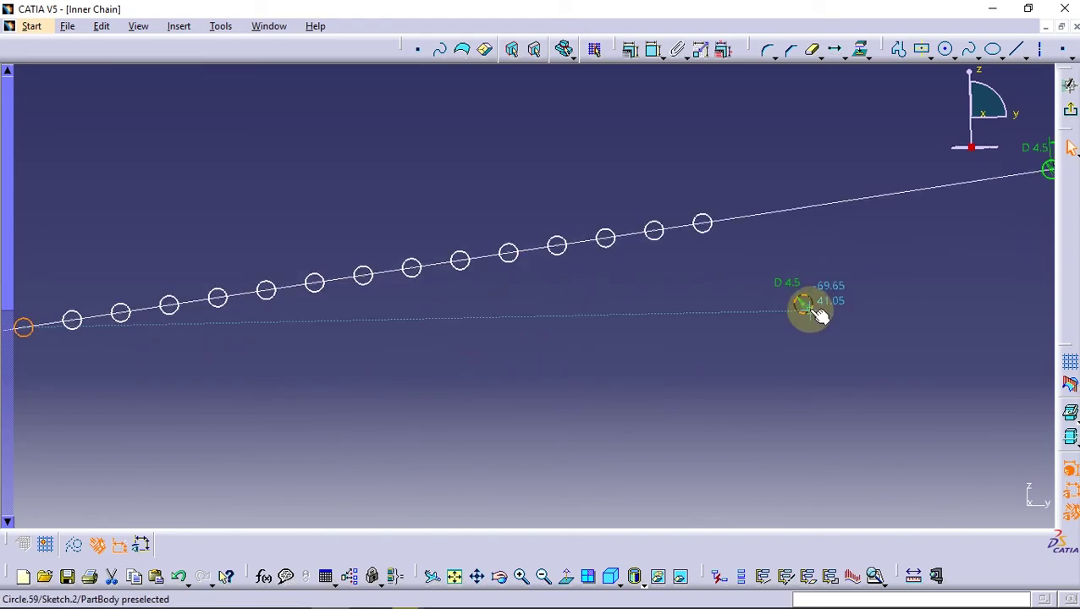
mouse_move(815, 309)
middle_down()
mouse_move(657, 332)
mouse_move(657, 290)
middle_up()
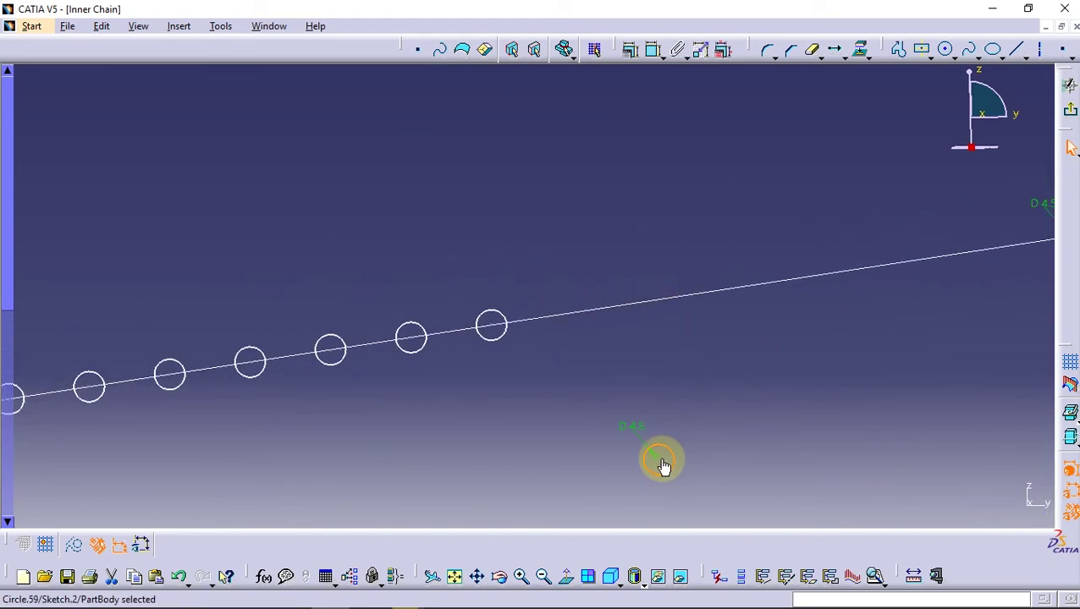
drag(673, 479, 597, 289)
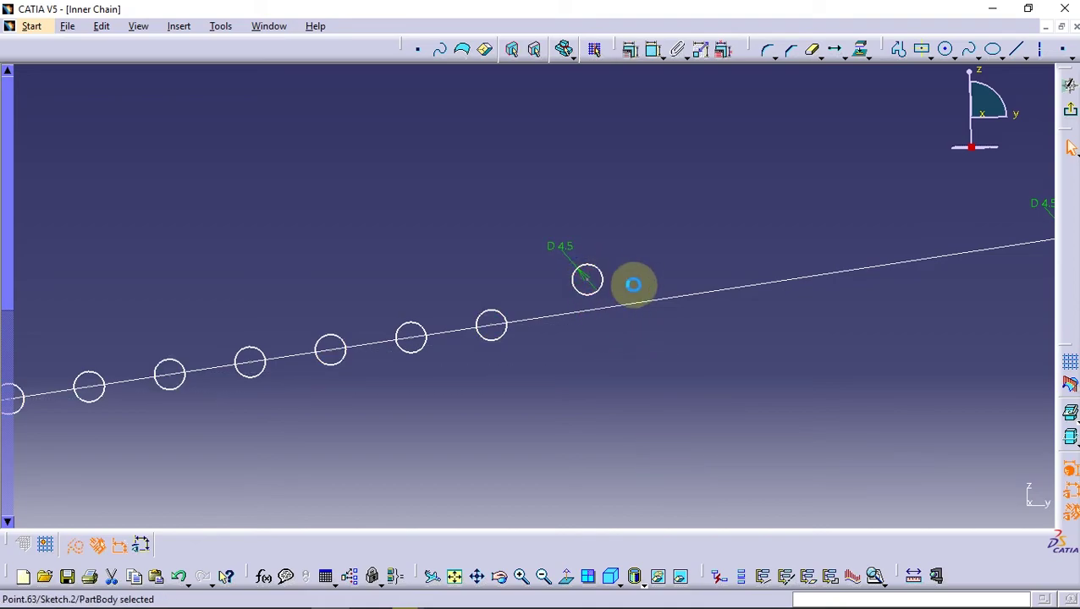
click(597, 308)
click(630, 50)
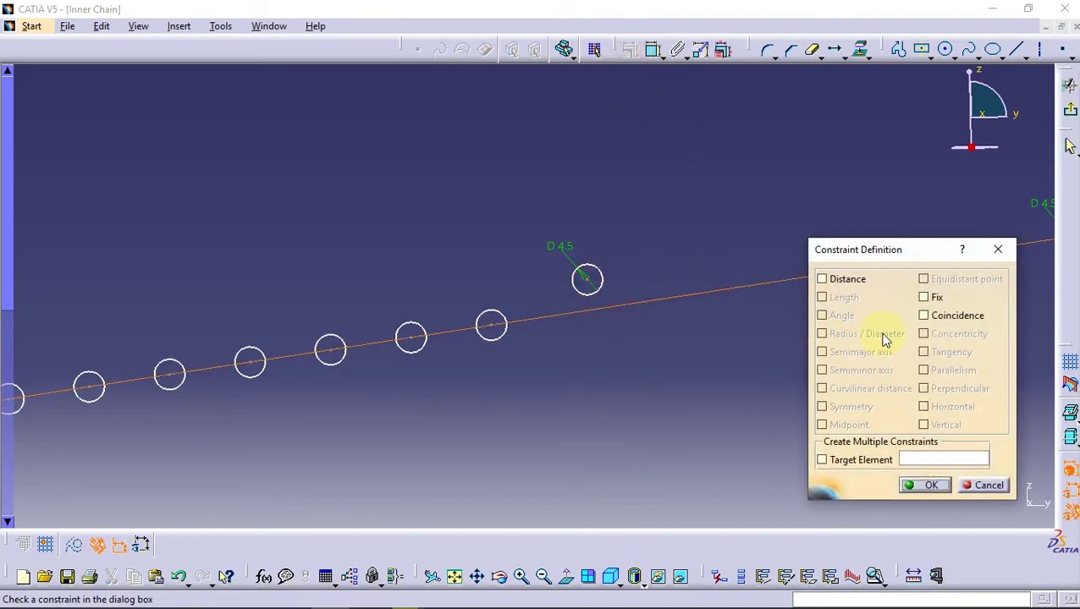
click(940, 315)
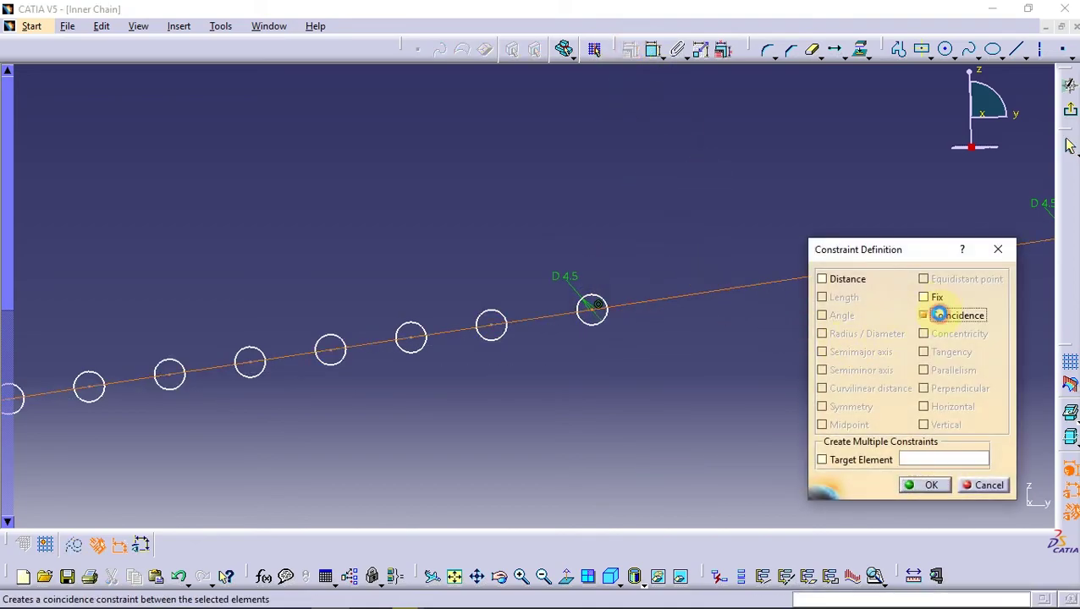
click(928, 485)
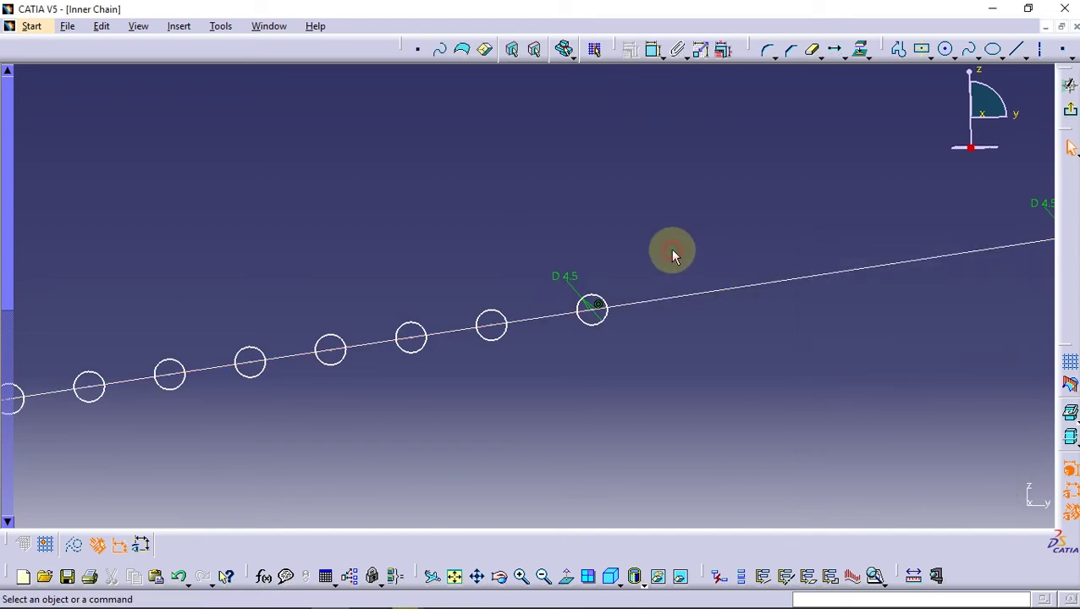
Dimension the 15.009 distance between its centre and the neighbouring circle
click(654, 51)
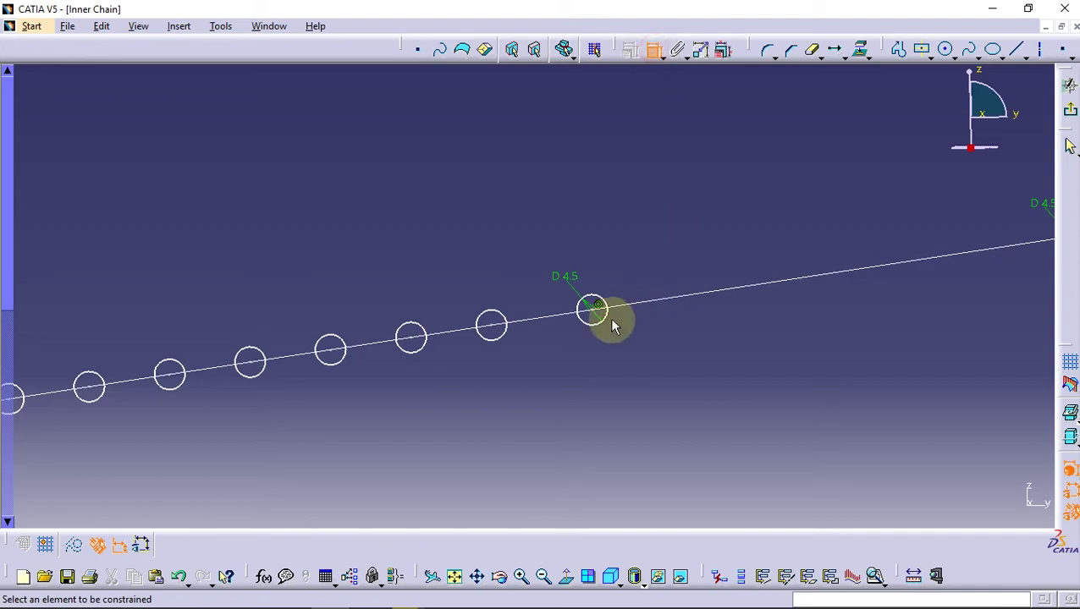
click(596, 311)
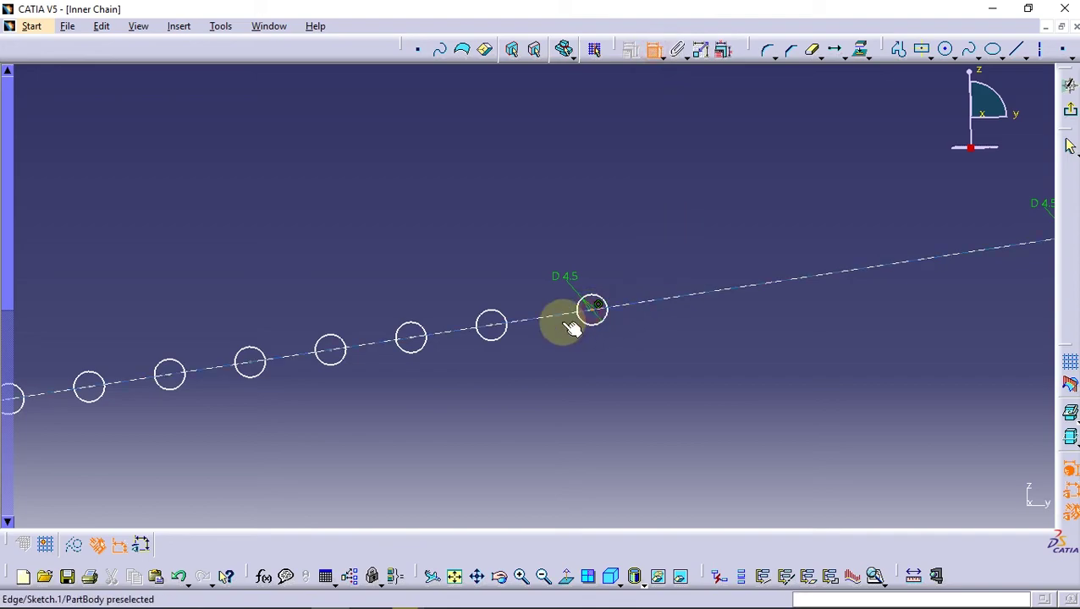
click(492, 324)
click(545, 381)
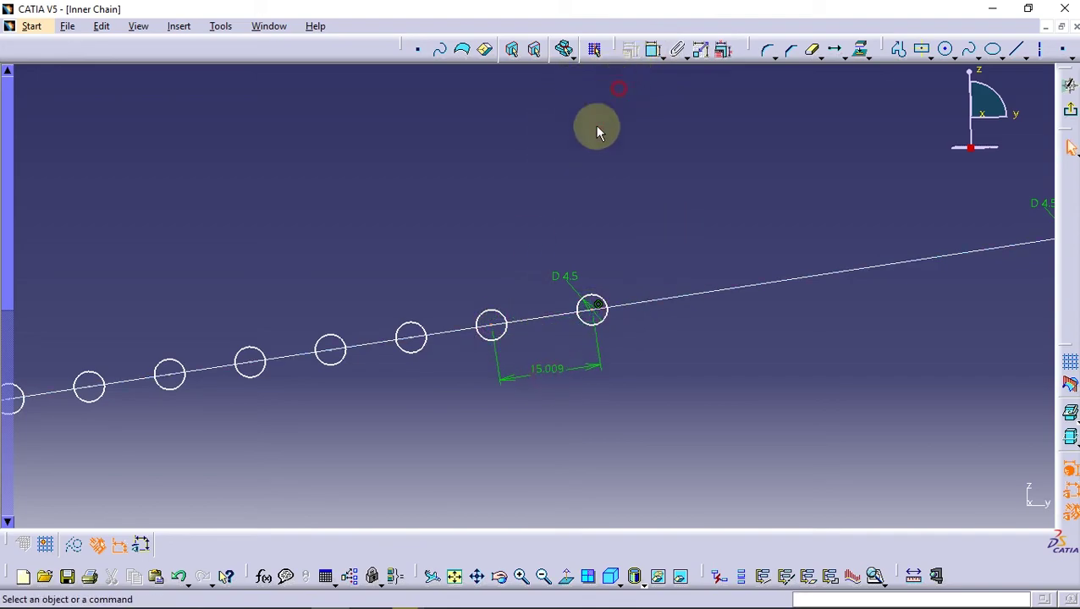
Fix the neighbouring circle and change the pin spacing from 15.009 to 14.4
click(488, 316)
click(629, 51)
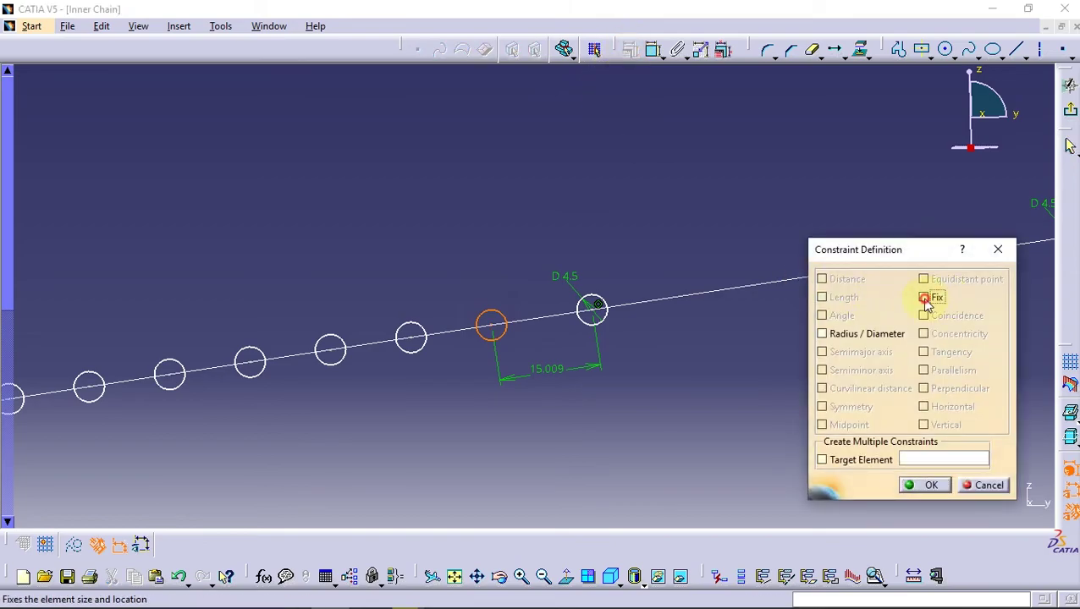
click(931, 486)
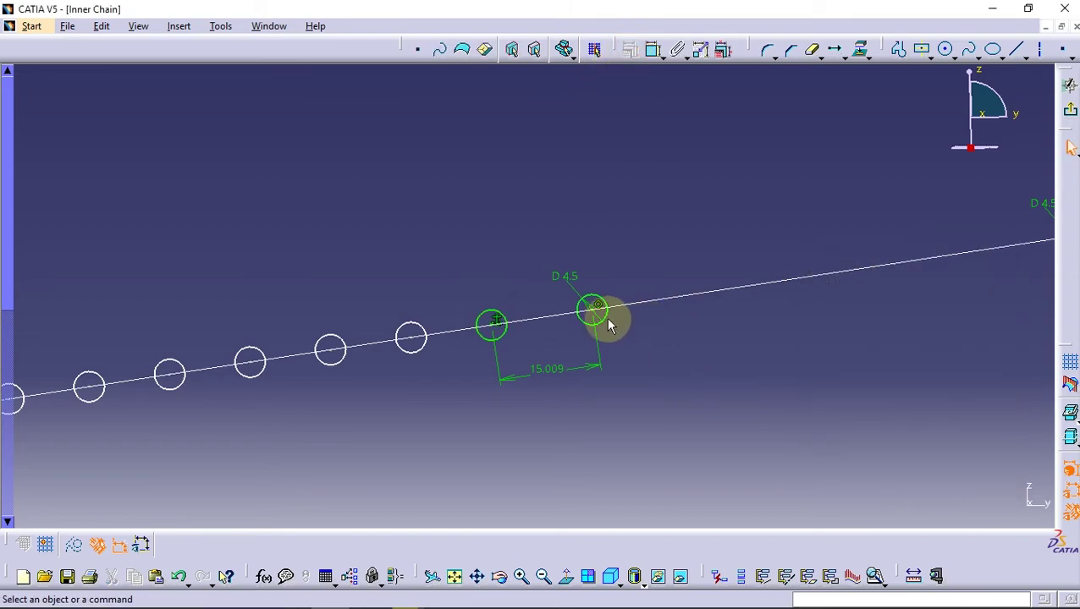
double_click(548, 375)
text(14)
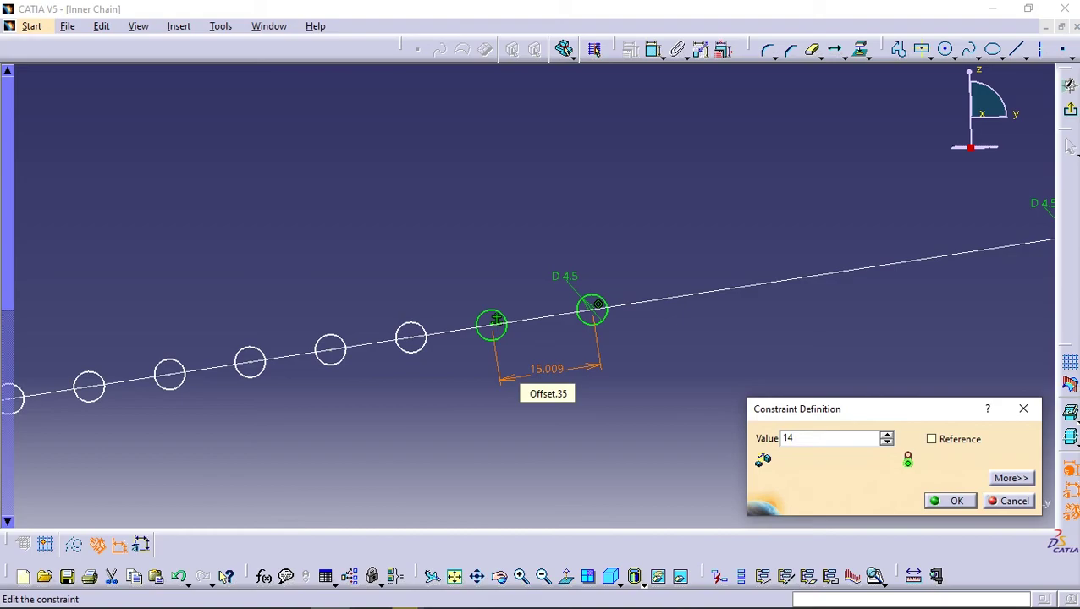
text(.4mm)
key(Return)
mouse_move(717, 347)
middle_down()
mouse_move(651, 345)
mouse_move(552, 369)
middle_up()
click(836, 51)
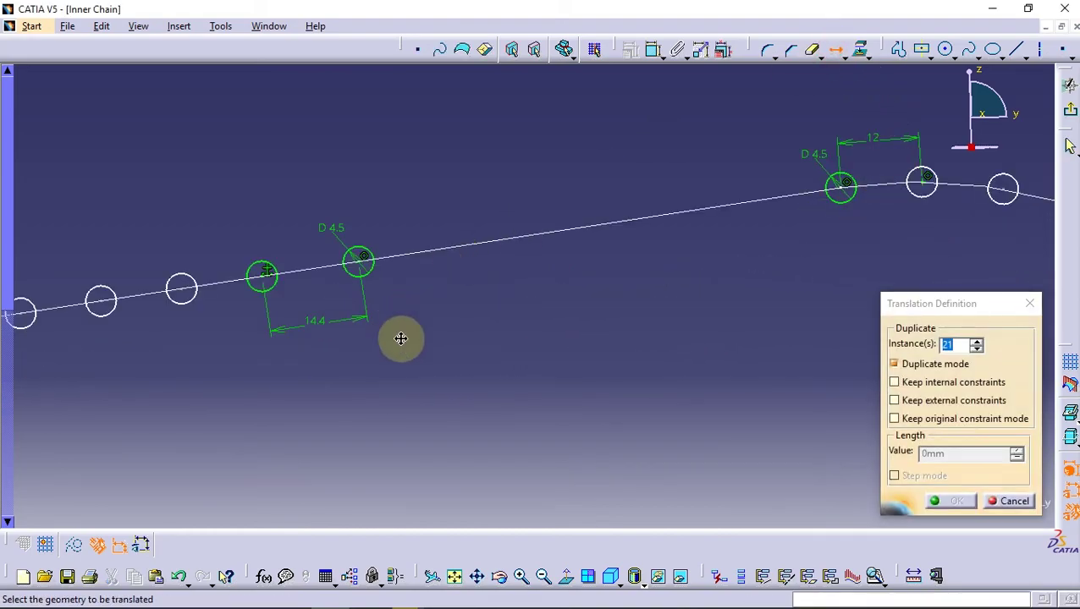
middle_drag(400, 339, 476, 362)
drag(962, 341, 924, 349)
text(4)
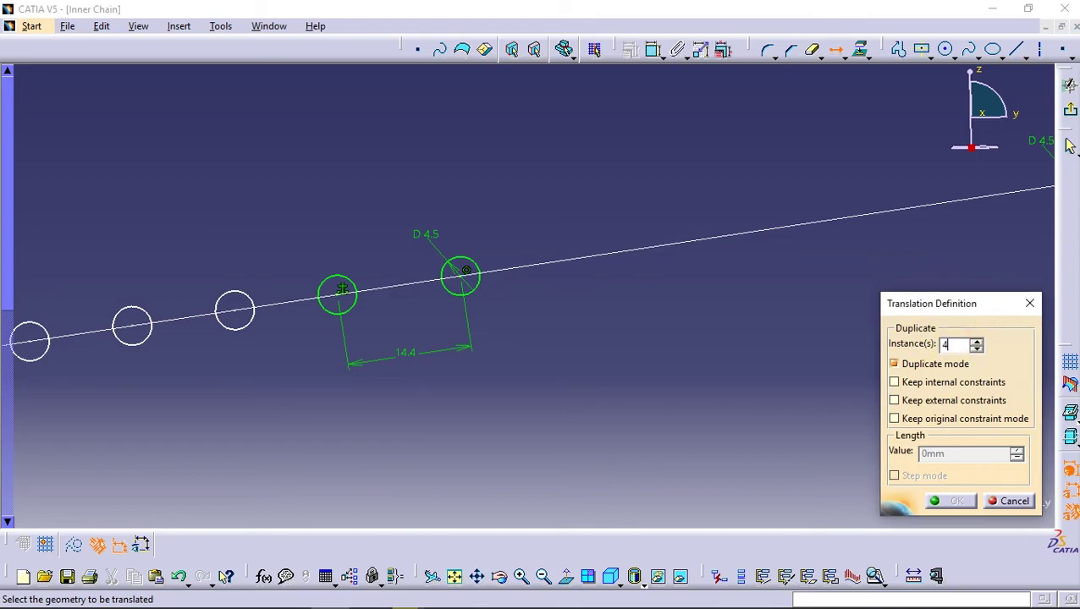
click(1012, 503)
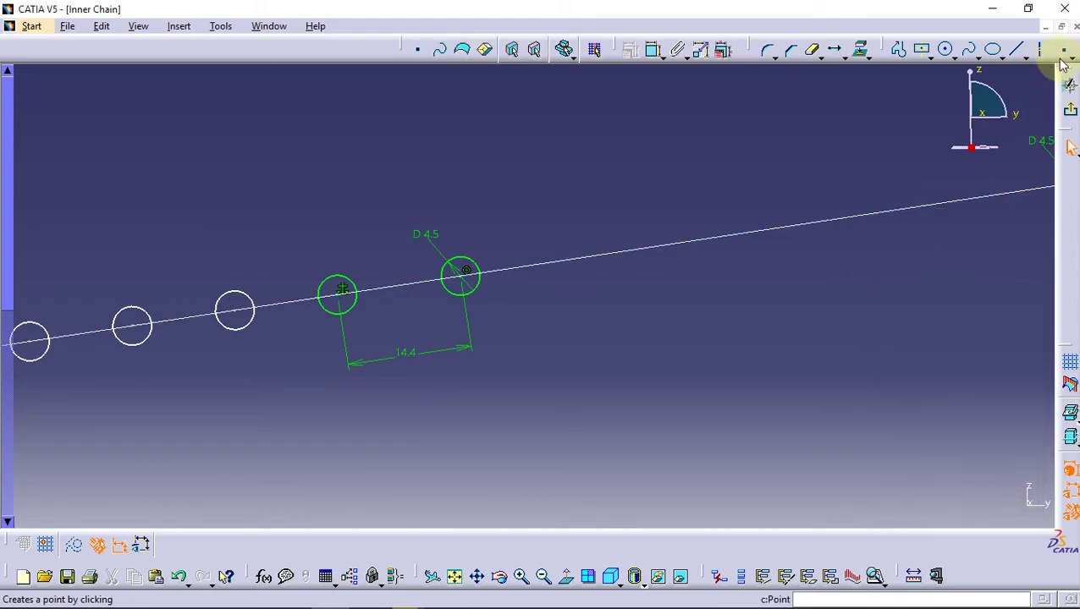
Add a point on the path line and dimension it 14.4 beyond that pin
click(1062, 49)
click(572, 262)
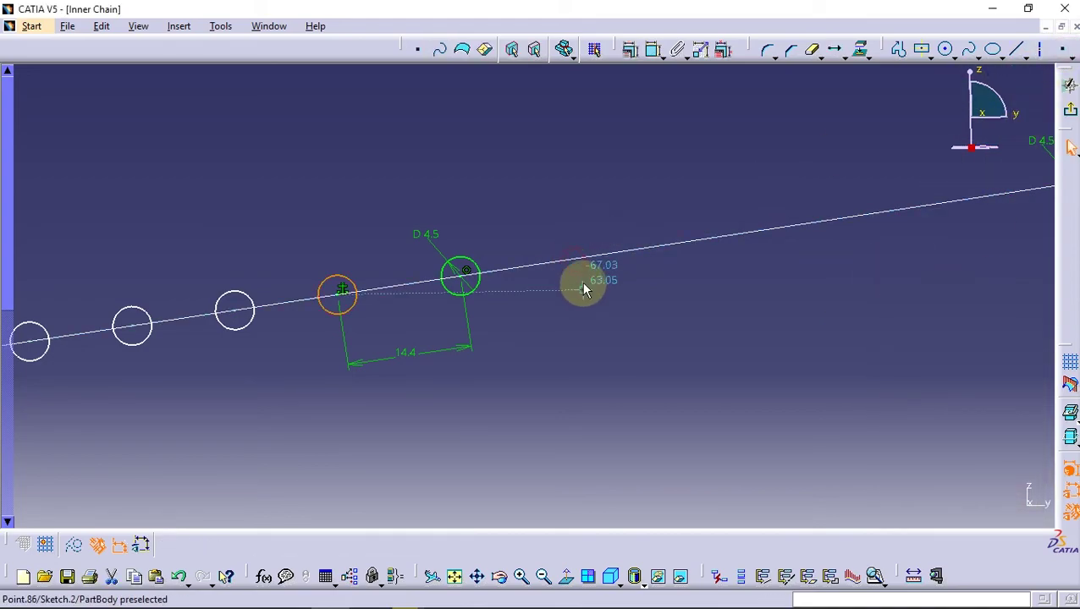
ctrl+click(588, 256)
click(629, 49)
click(922, 316)
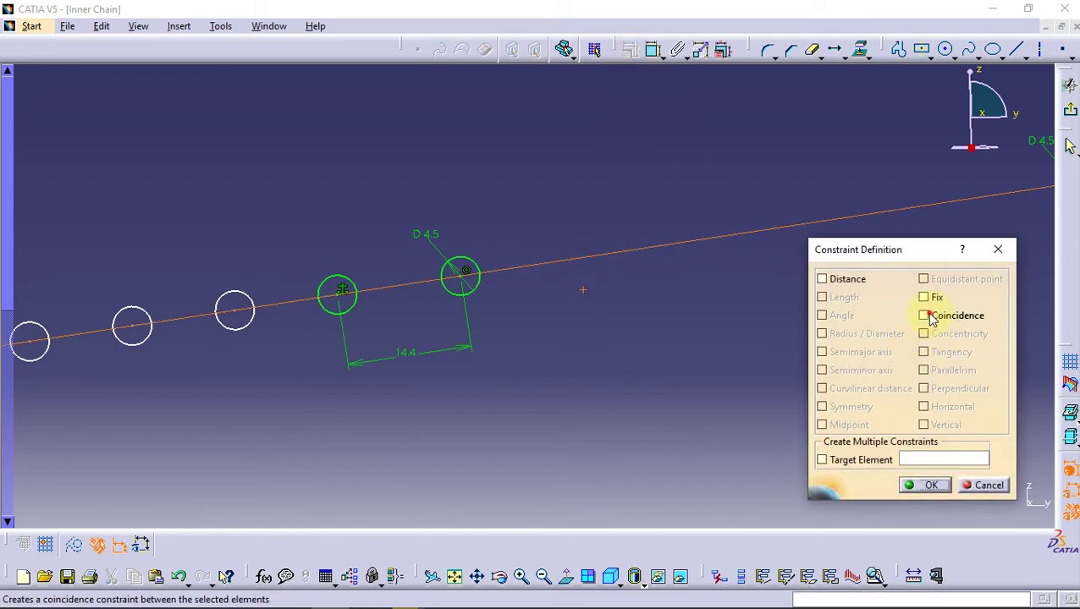
click(924, 480)
click(471, 282)
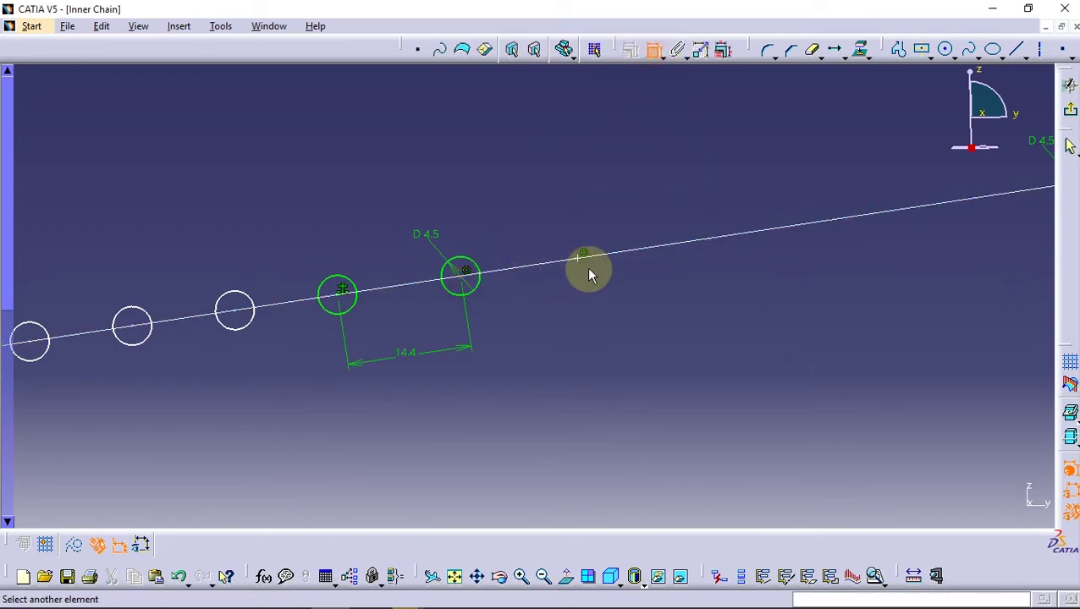
double_click(491, 173)
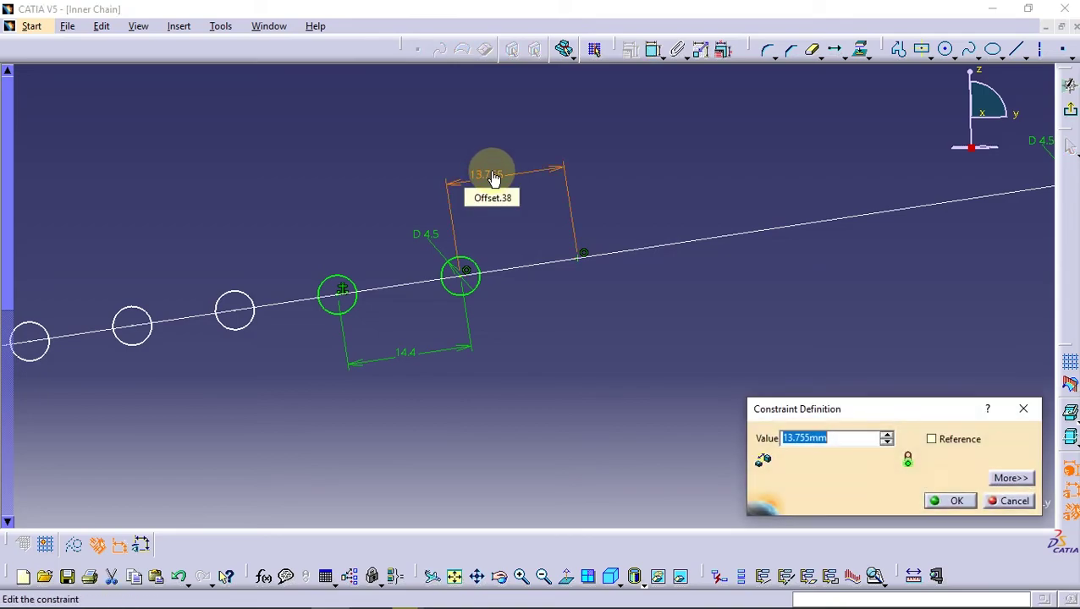
key(Return)
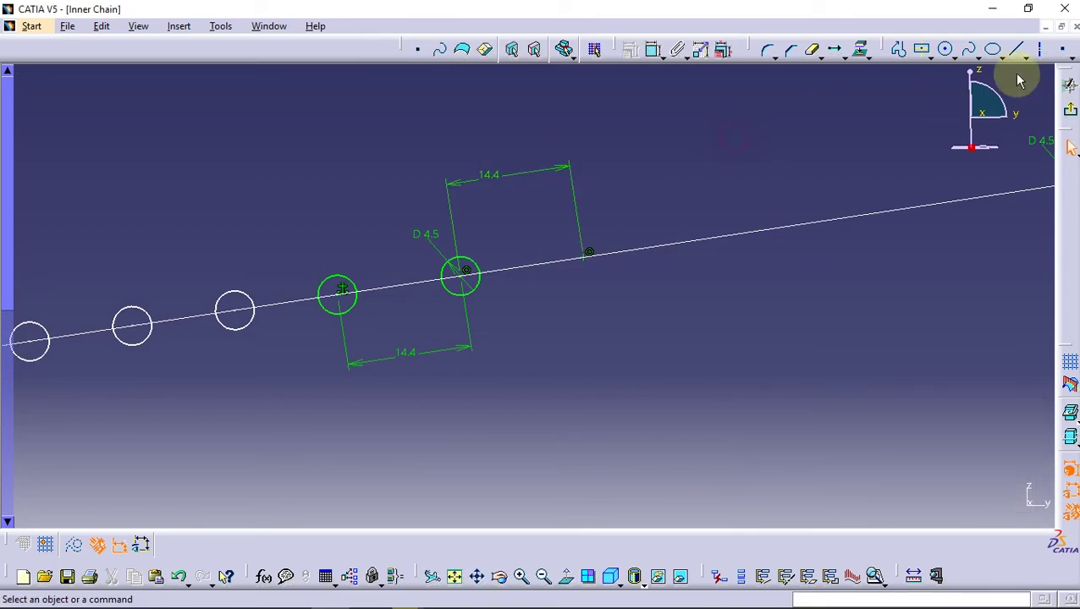
Translate the circle into 4 duplicates from its centre to the new point, 14.4 mm apart
click(835, 49)
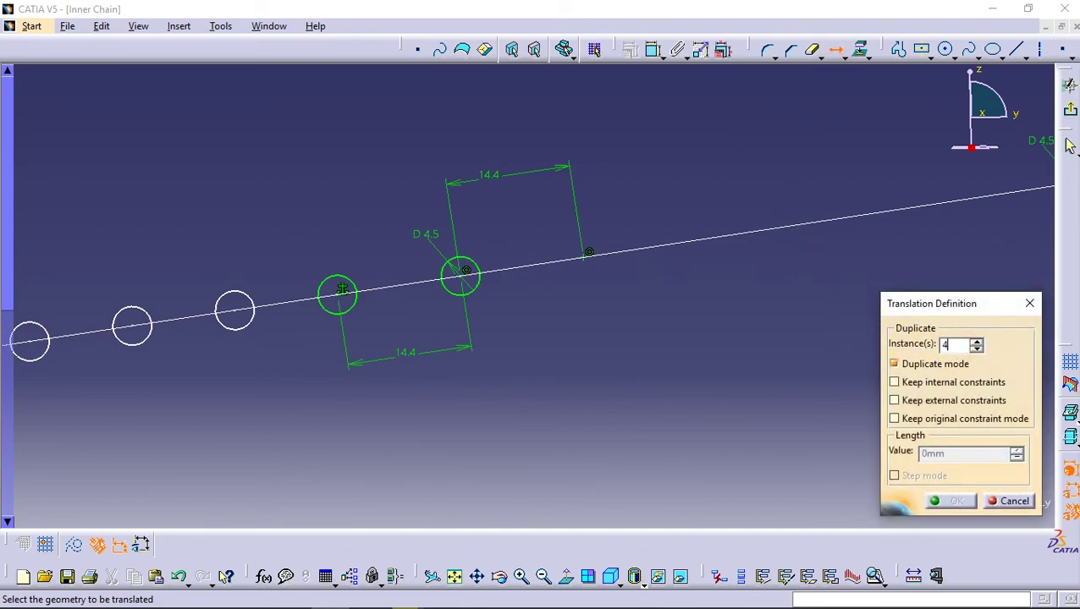
click(472, 288)
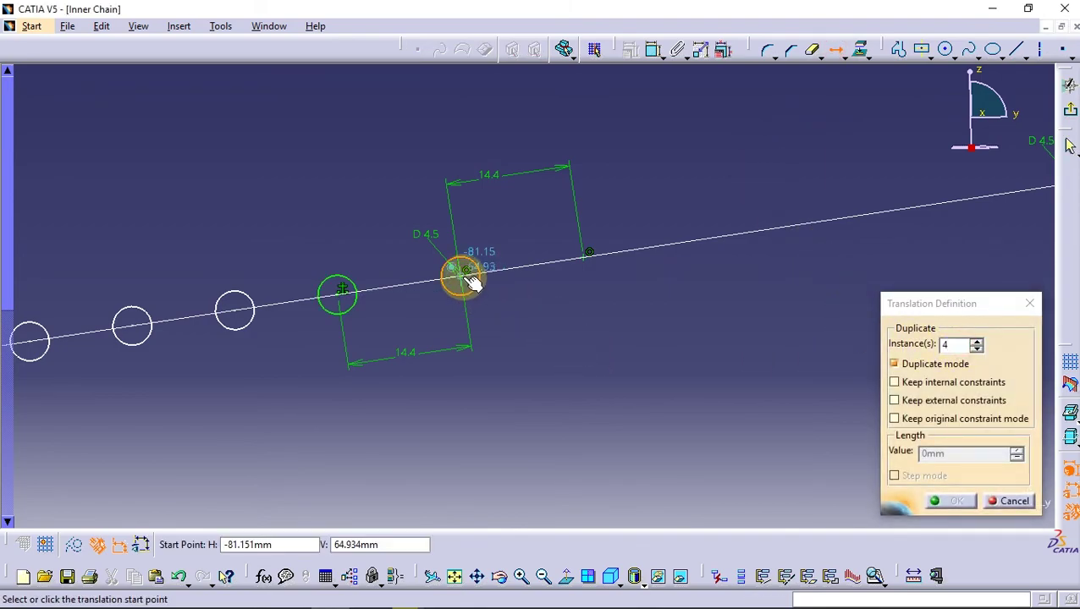
click(463, 273)
middle_drag(584, 258, 617, 248)
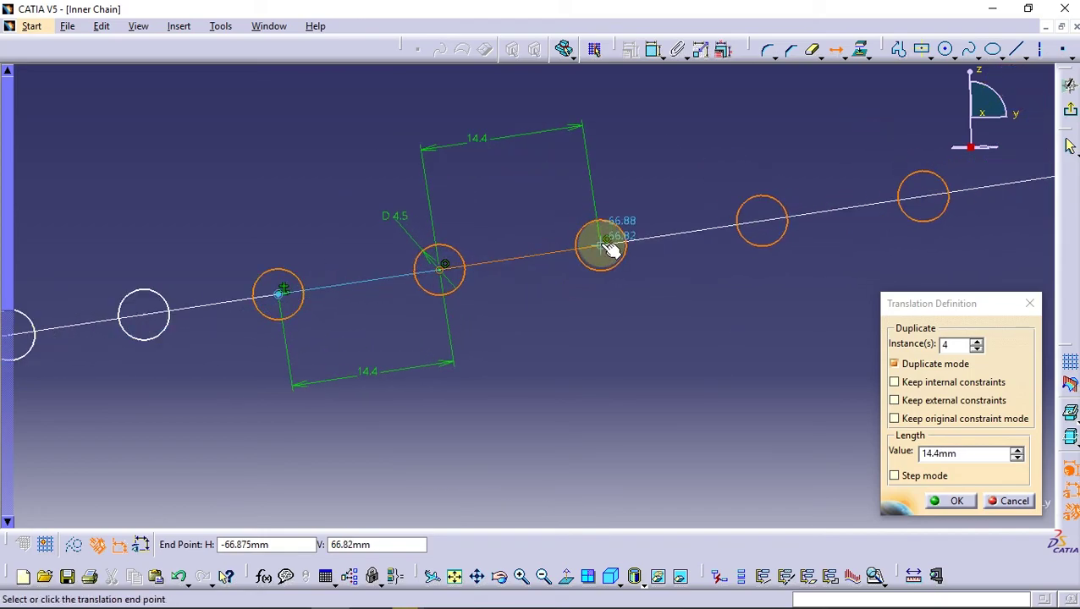
click(608, 248)
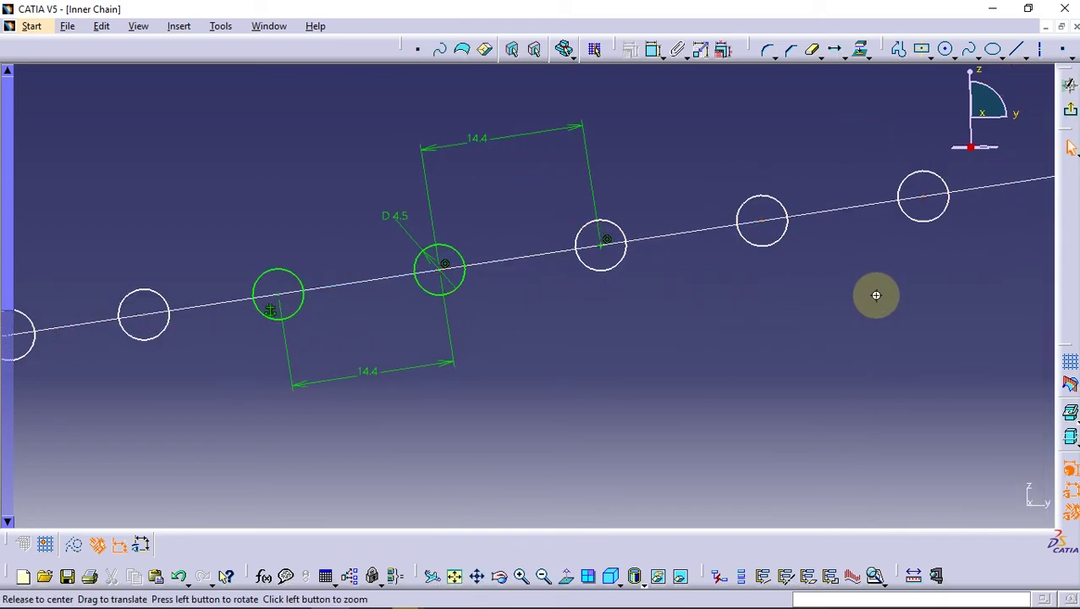
mouse_move(874, 293)
middle_down()
mouse_move(721, 303)
mouse_move(717, 212)
middle_up()
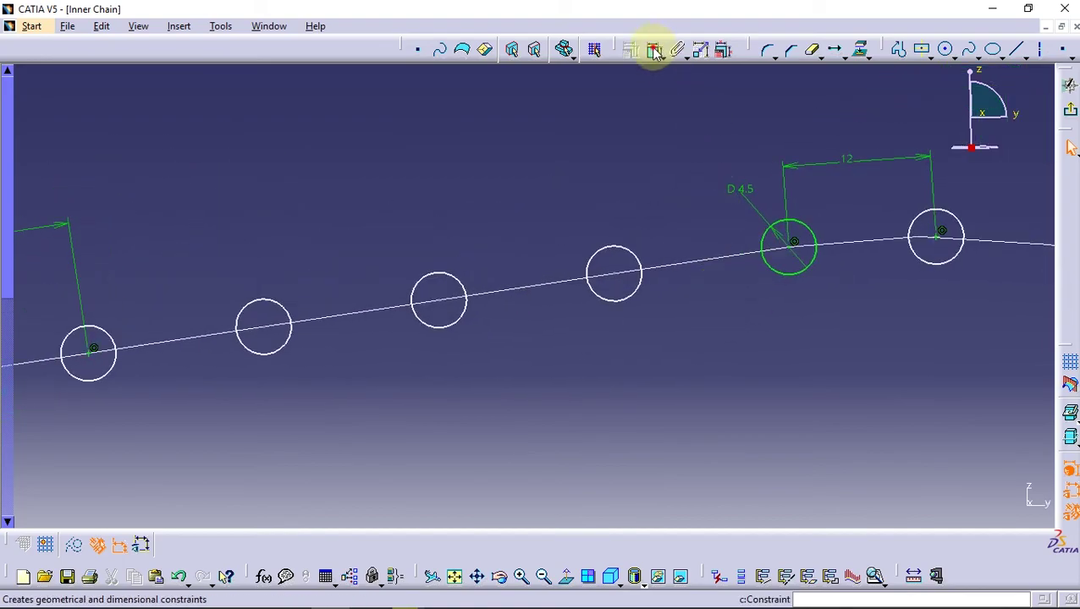
Dimension the 14.351 gap between the last translated copy and the next pin circle
click(795, 245)
click(634, 282)
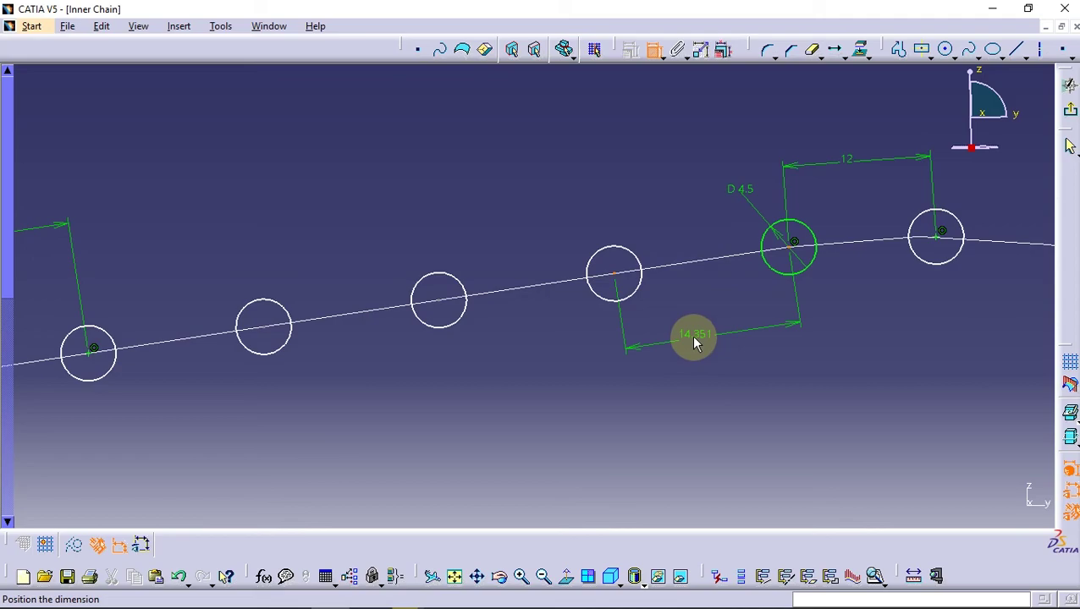
click(693, 342)
middle_drag(326, 423, 702, 383)
mouse_move(428, 392)
middle_down()
mouse_move(699, 344)
mouse_move(332, 304)
mouse_move(597, 293)
mouse_move(568, 326)
mouse_move(586, 313)
mouse_move(599, 352)
mouse_move(599, 324)
mouse_move(560, 285)
mouse_move(622, 344)
mouse_move(766, 178)
mouse_move(711, 292)
middle_up()
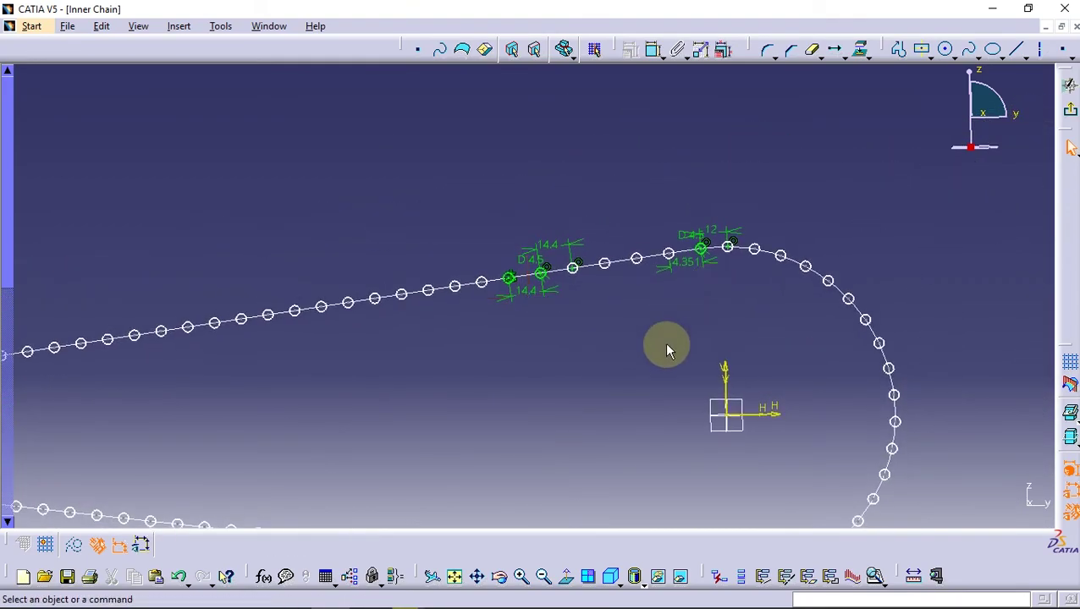
Convert the selected chain circle centre points to construction geometry
mouse_move(666, 347)
middle_down()
mouse_move(680, 275)
mouse_move(653, 298)
mouse_move(641, 284)
mouse_move(876, 191)
mouse_move(597, 255)
mouse_move(874, 193)
middle_up()
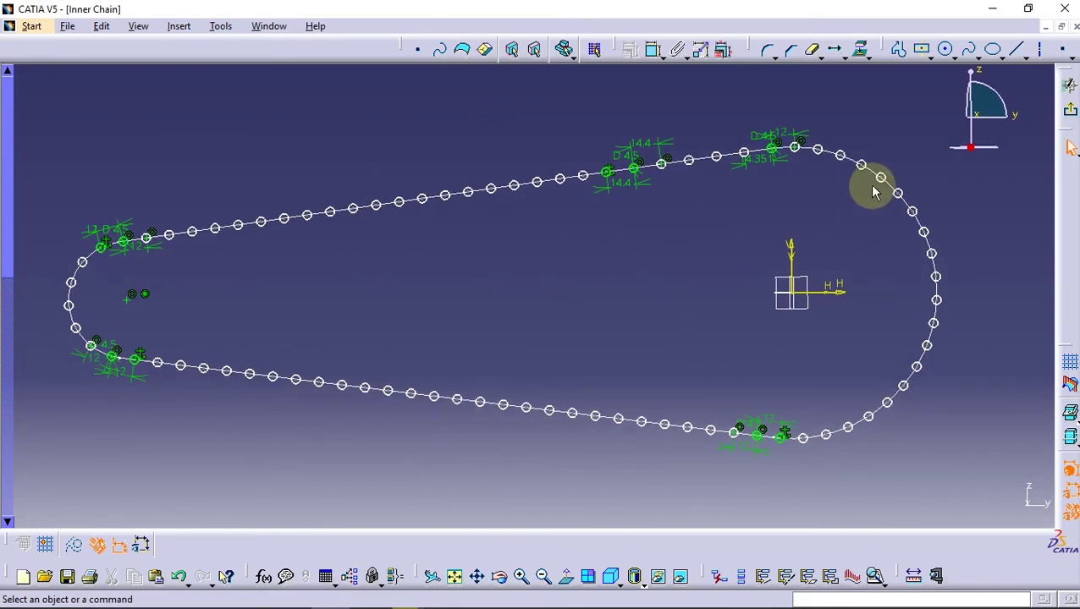
mouse_move(301, 289)
middle_down()
mouse_move(465, 236)
mouse_move(355, 228)
mouse_move(504, 251)
middle_up()
click(435, 210)
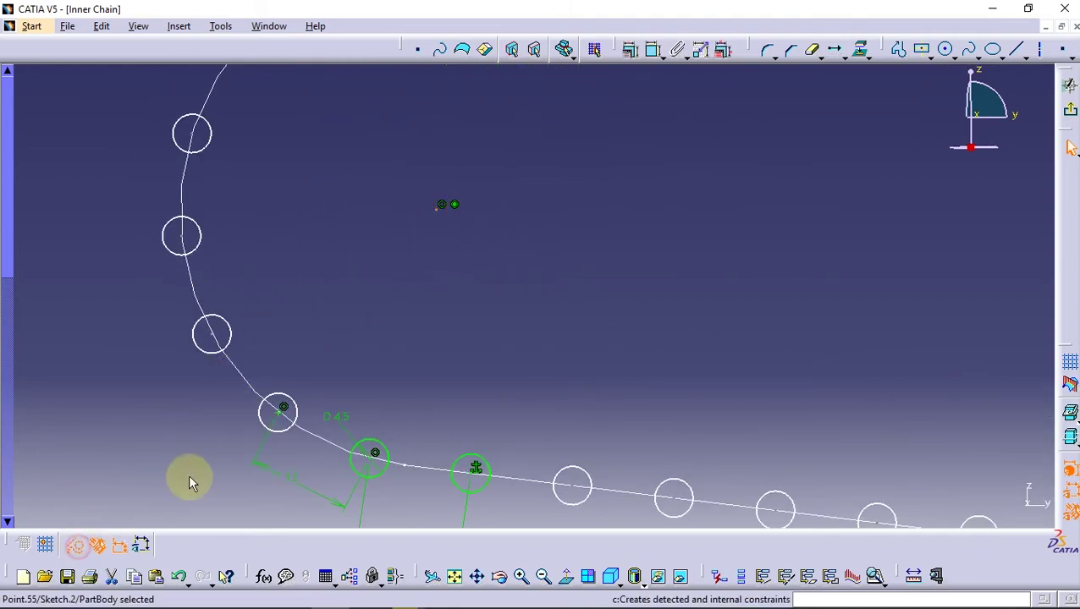
click(277, 413)
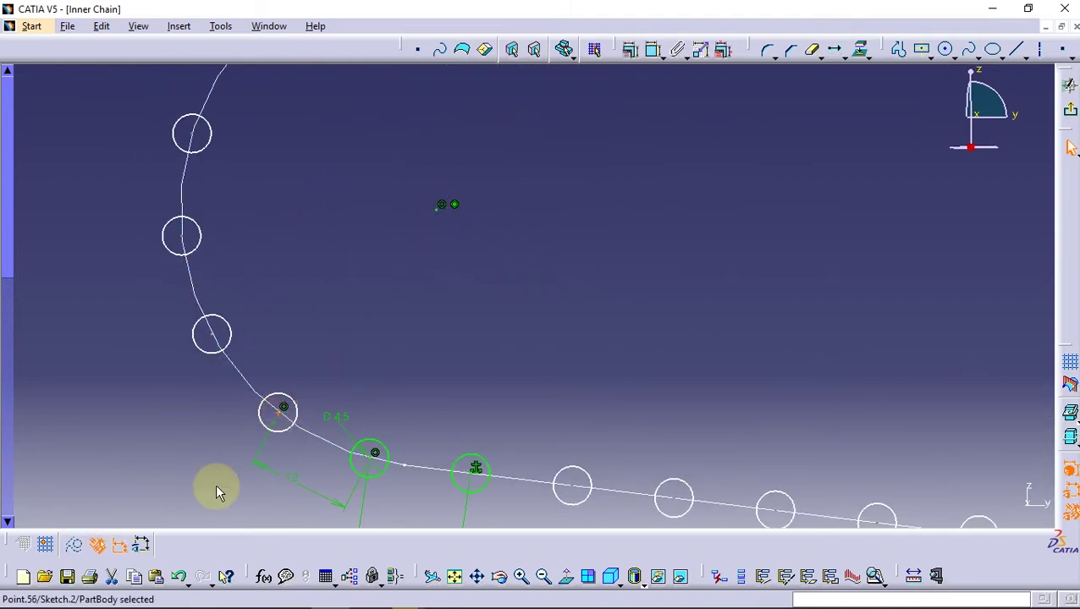
mouse_move(481, 343)
ctrl+middle_down()
mouse_move(361, 318)
mouse_move(437, 383)
mouse_move(608, 272)
ctrl+middle_up()
click(701, 298)
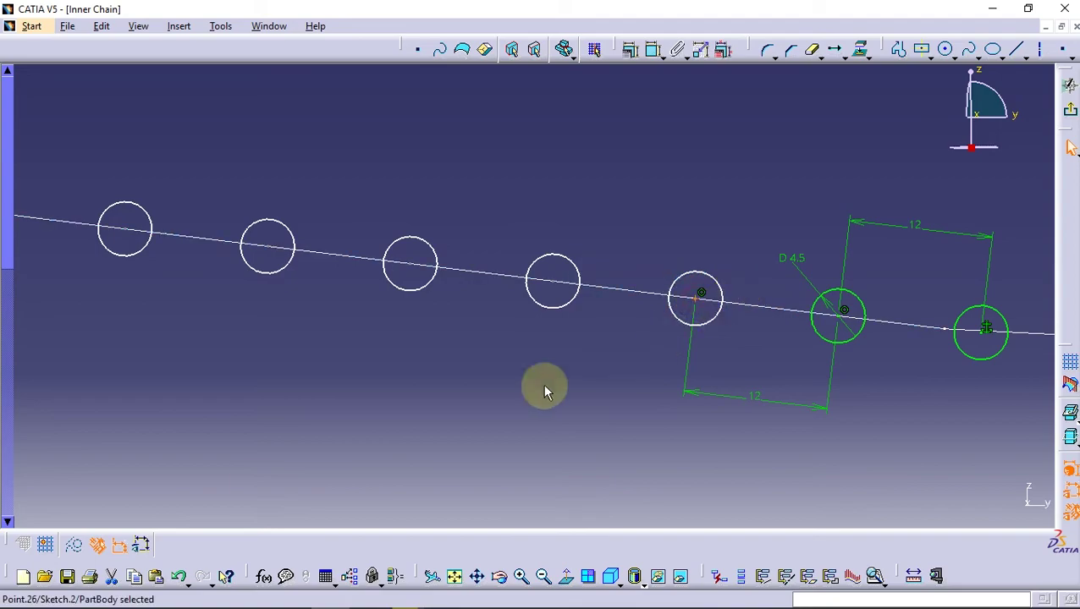
click(76, 546)
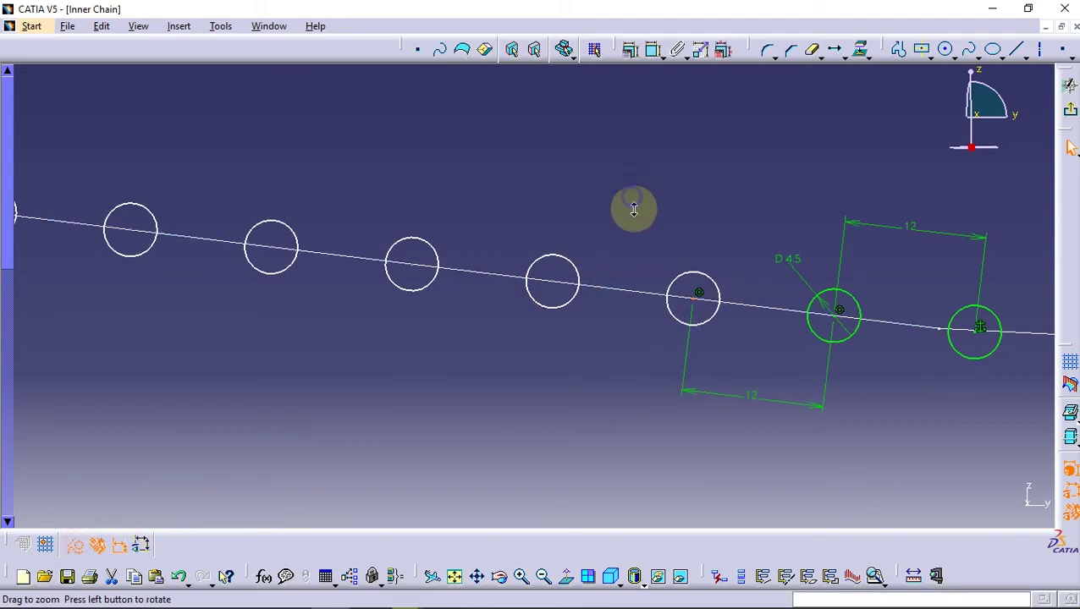
Select more centre points around the chain's curved end, then exit the Sketcher
mouse_move(606, 216)
ctrl+middle_down()
mouse_move(663, 441)
mouse_move(675, 292)
mouse_move(759, 305)
ctrl+middle_up()
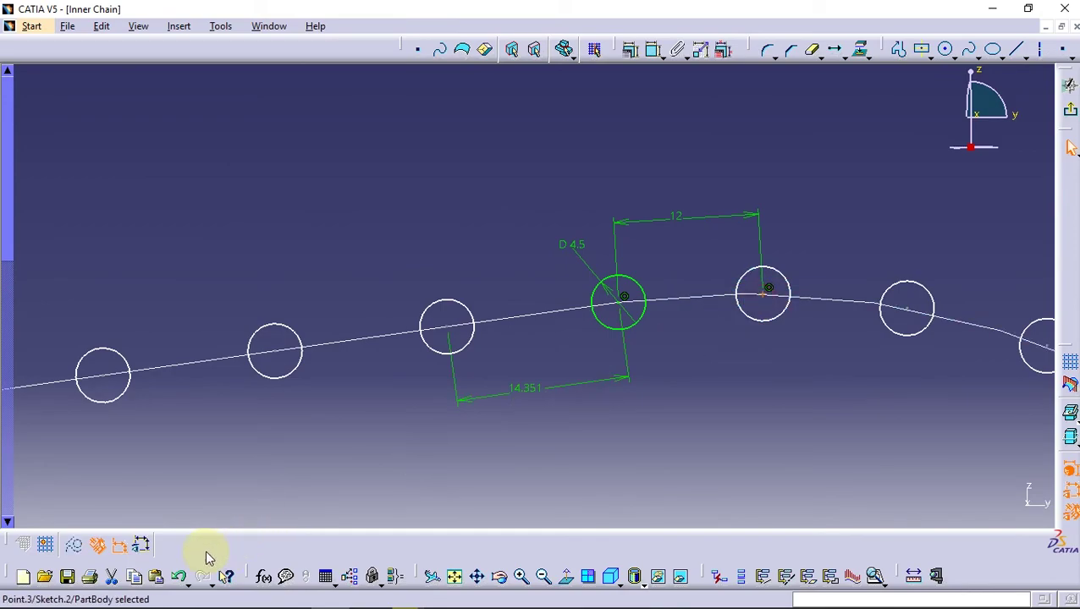
mouse_move(313, 411)
middle_down()
mouse_move(323, 400)
mouse_move(545, 407)
mouse_move(530, 383)
mouse_move(538, 320)
middle_up()
click(537, 281)
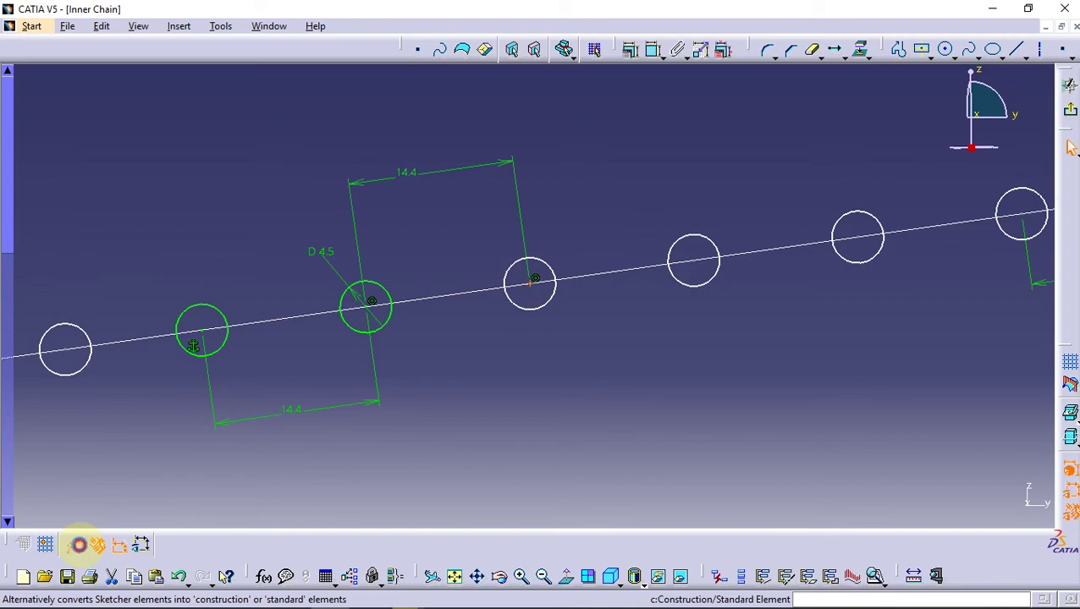
mouse_move(560, 369)
ctrl+middle_down()
mouse_move(475, 441)
mouse_move(691, 305)
mouse_move(92, 393)
mouse_move(546, 292)
mouse_move(559, 270)
mouse_move(623, 282)
ctrl+middle_up()
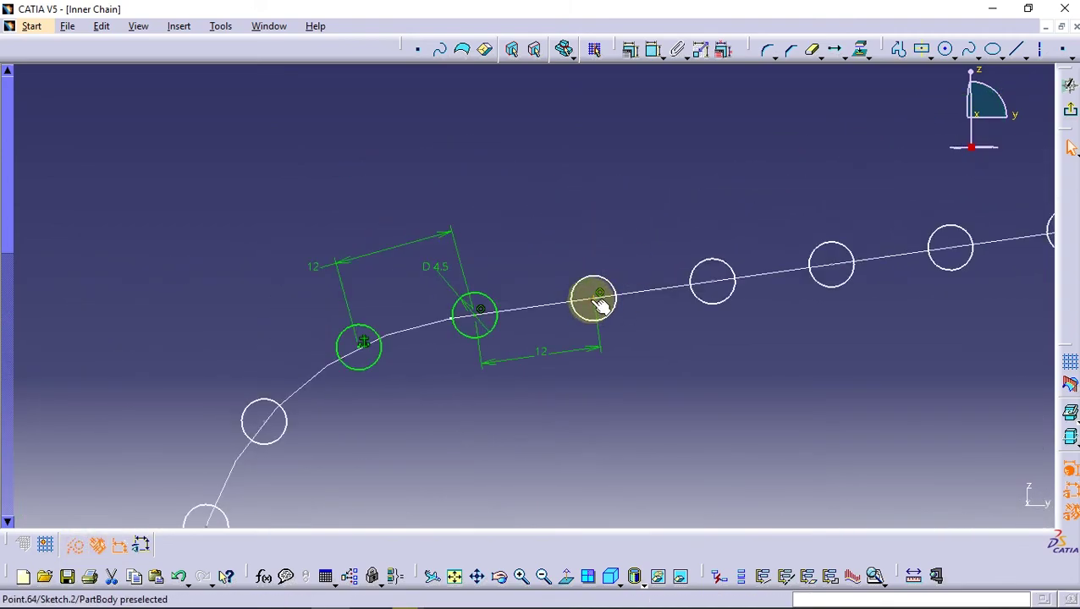
click(598, 302)
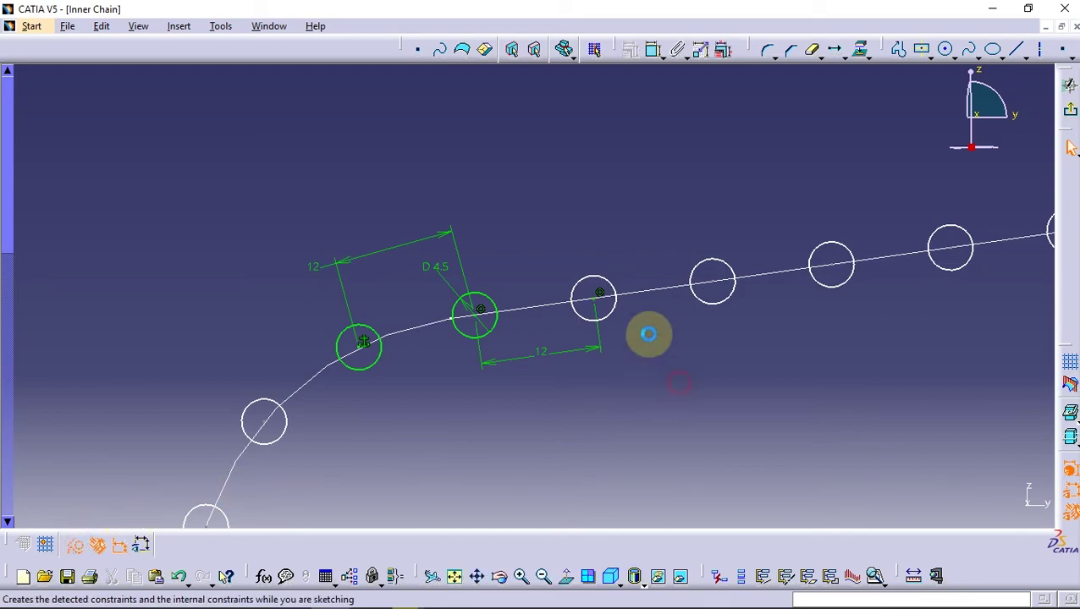
mouse_move(592, 185)
ctrl+middle_down()
mouse_move(677, 360)
mouse_move(451, 279)
ctrl+middle_up()
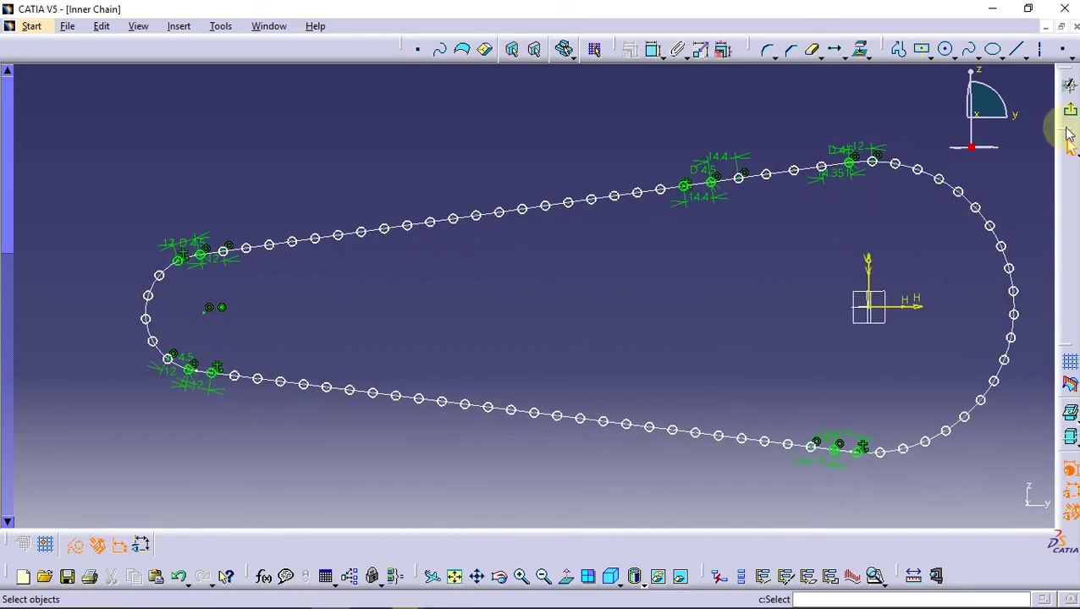
click(1070, 115)
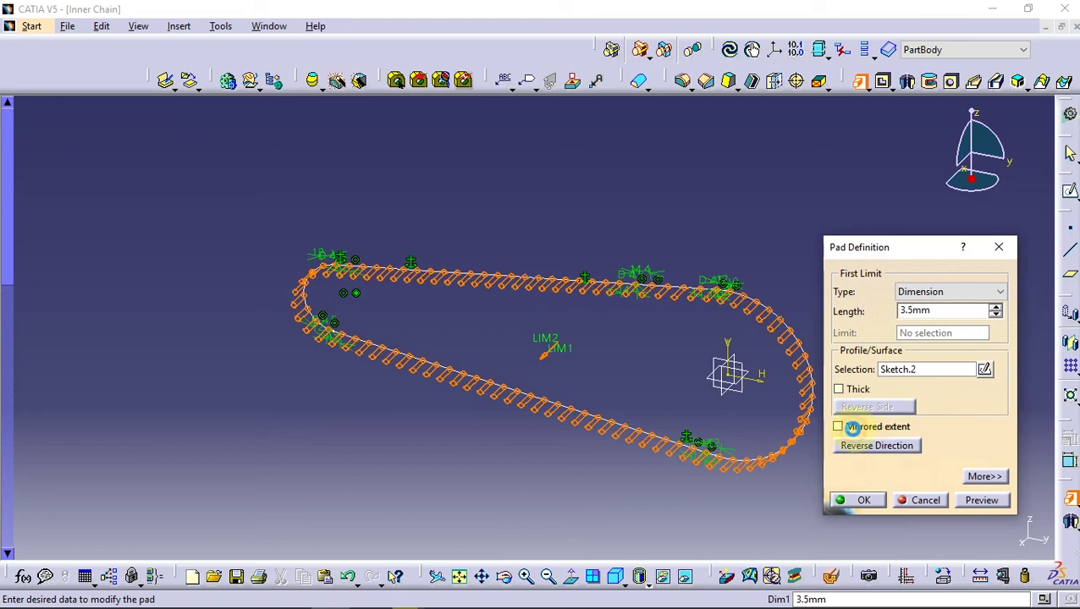
Pad Sketch.2 by 3.5mm with mirrored extent to form the cylindrical pins
click(851, 427)
middle_drag(675, 378, 621, 338)
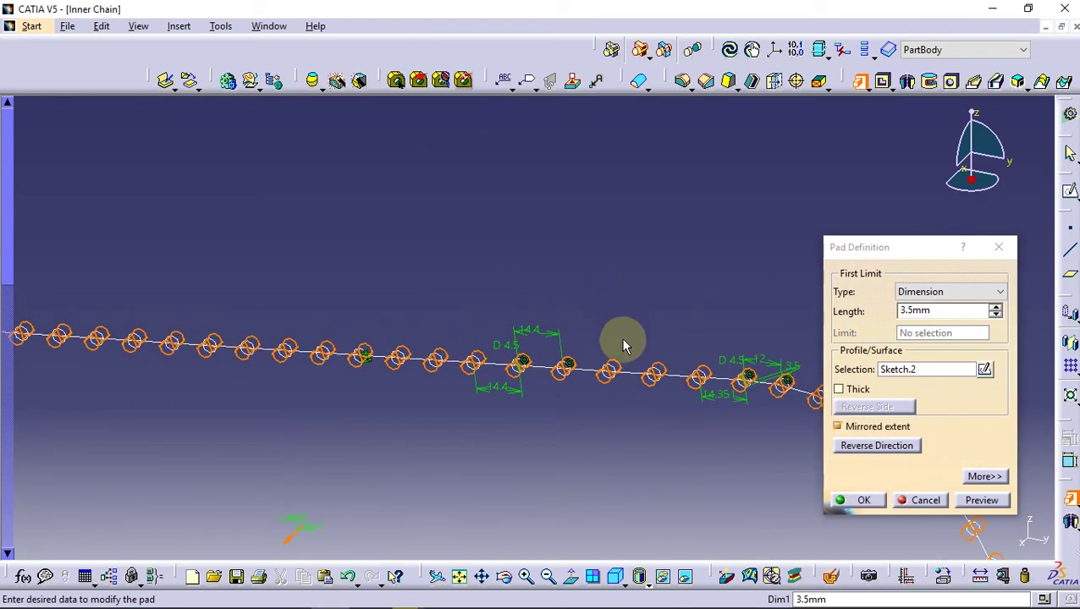
click(858, 502)
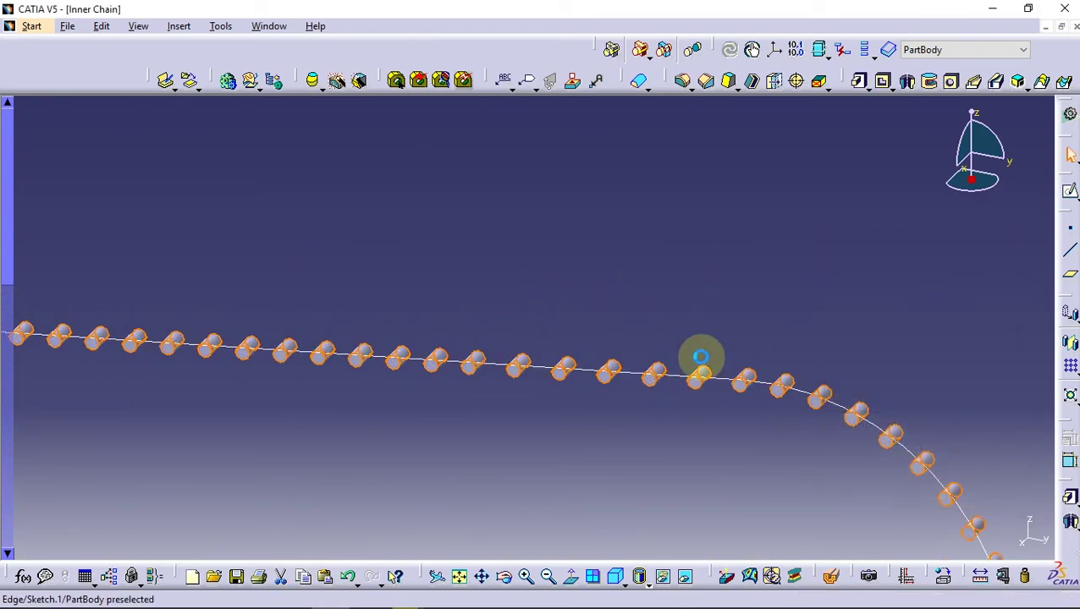
Inspect the padded pins and pick a pin face as the new sketch plane
mouse_move(789, 319)
middle_down()
mouse_move(661, 354)
mouse_move(706, 296)
middle_up()
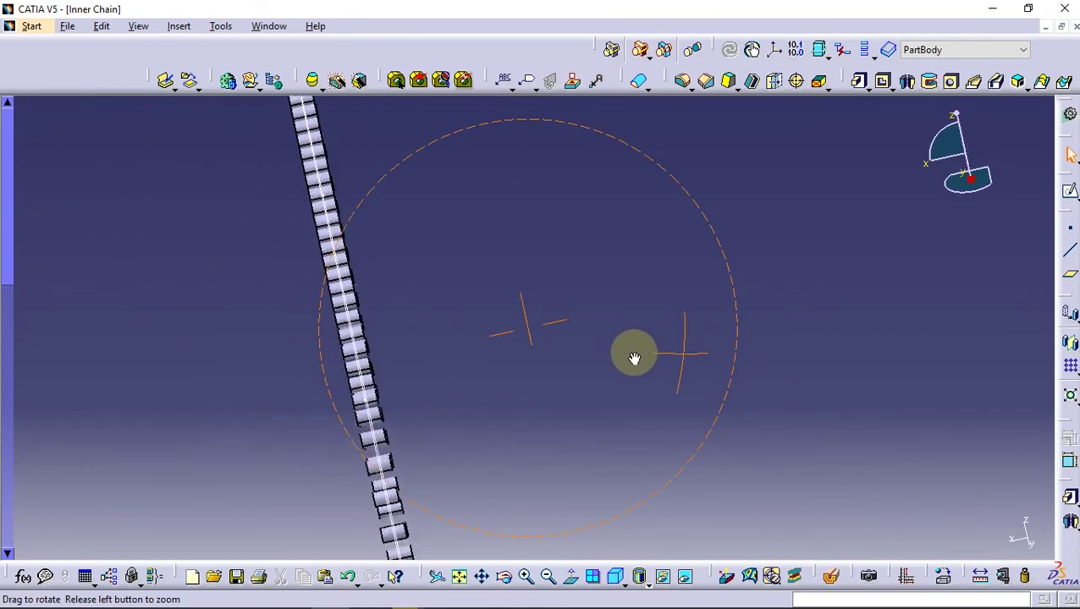
mouse_move(487, 378)
middle_down()
mouse_move(597, 326)
mouse_move(622, 392)
mouse_move(670, 381)
mouse_move(690, 398)
middle_up()
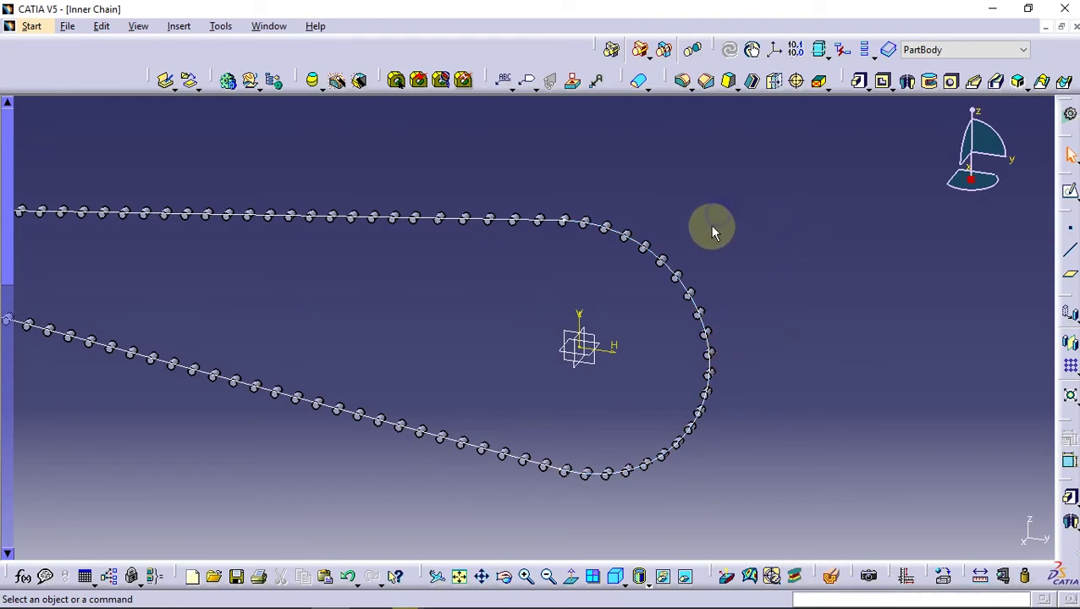
middle_drag(711, 227, 673, 274)
key(F3)
mouse_move(587, 268)
middle_down()
mouse_move(651, 270)
mouse_move(704, 193)
mouse_move(594, 386)
middle_up()
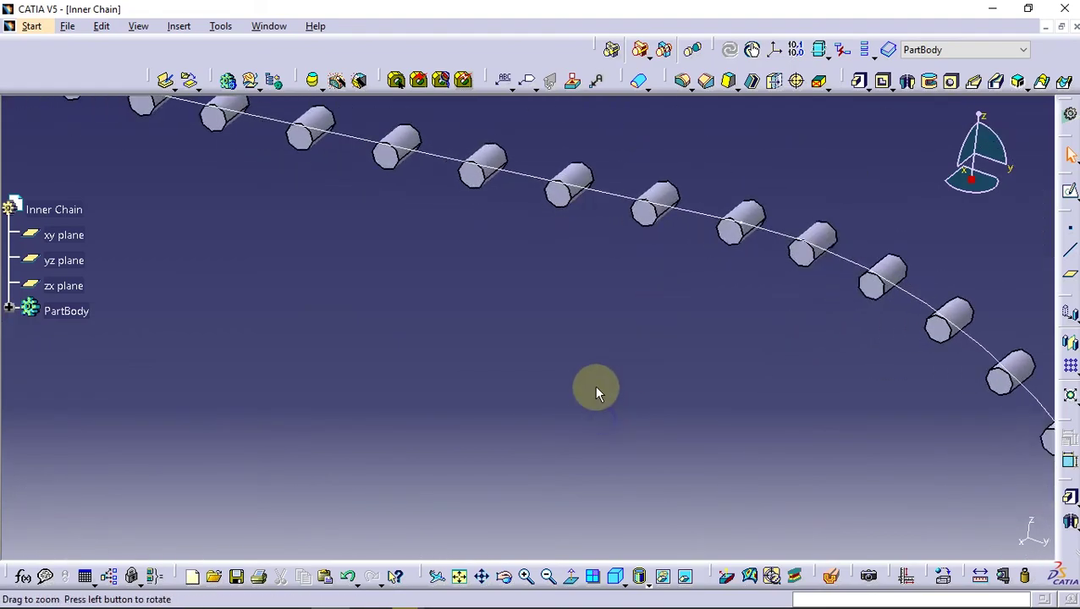
click(650, 219)
Start a sketch on the pin face and draw two concentric circle pairs above the chain
click(1069, 190)
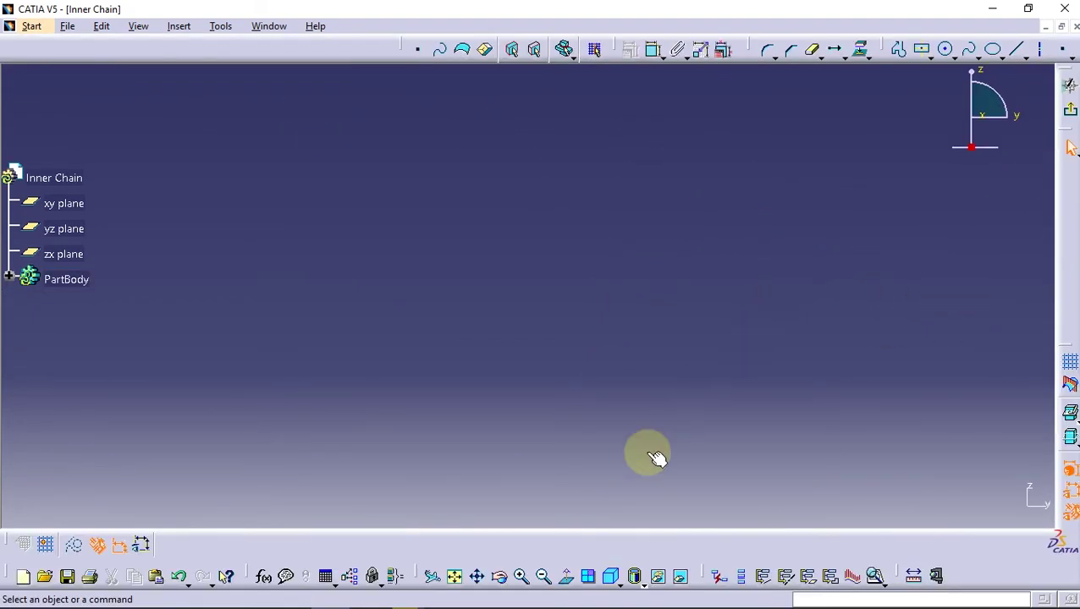
click(454, 576)
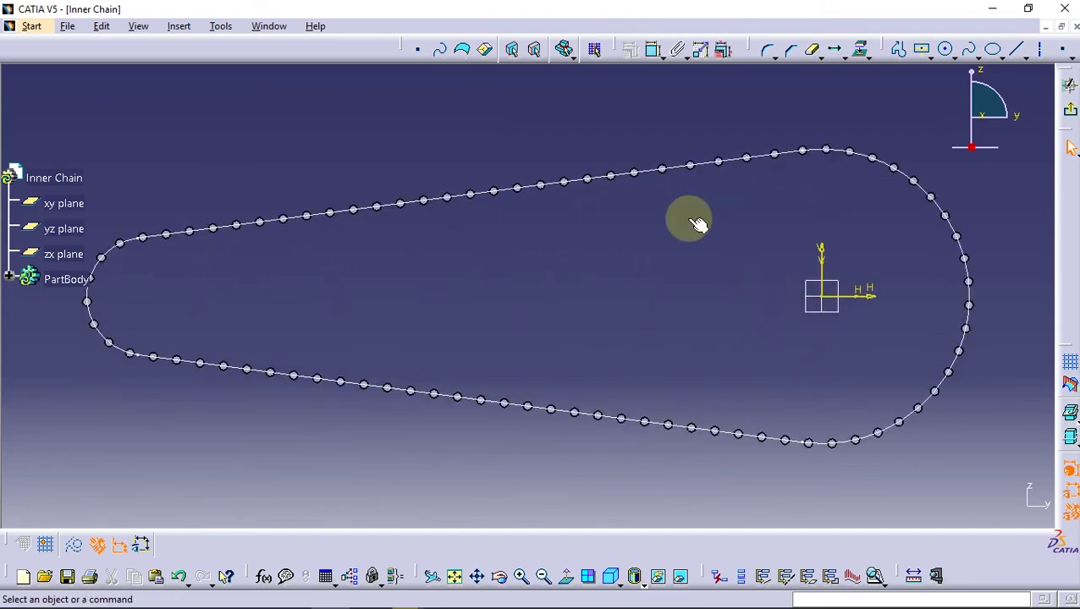
mouse_move(696, 224)
ctrl+middle_down()
mouse_move(599, 335)
mouse_move(600, 279)
mouse_move(600, 325)
mouse_move(625, 301)
ctrl+middle_up()
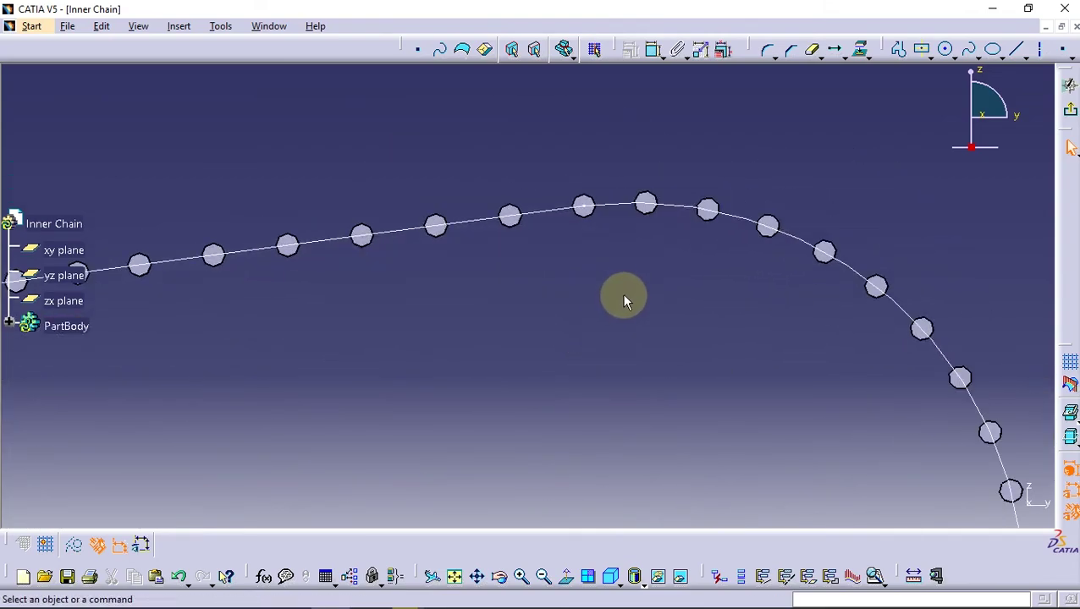
click(949, 53)
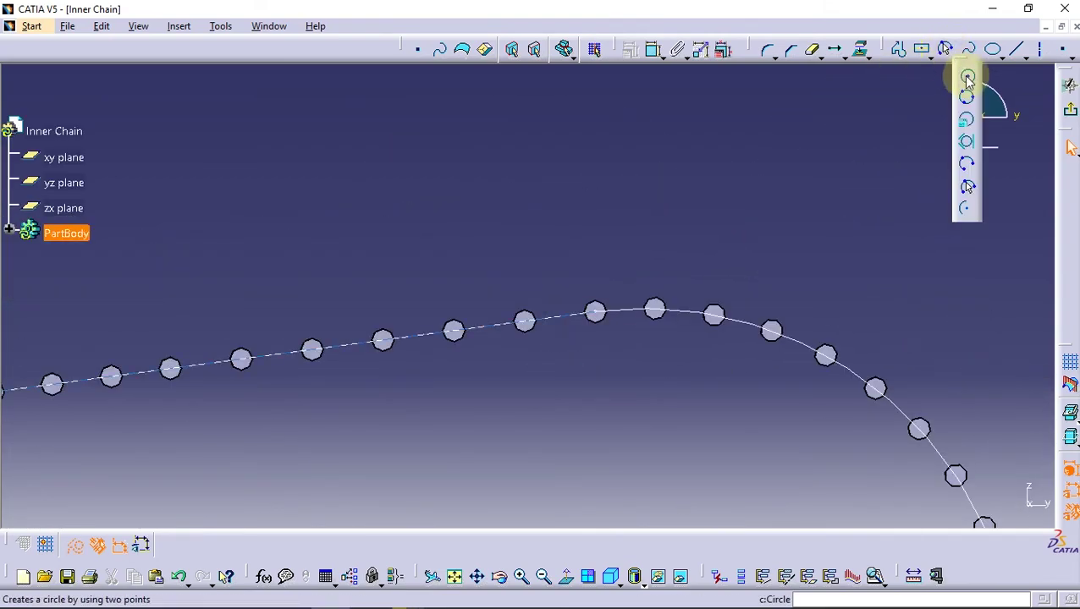
click(962, 76)
click(462, 191)
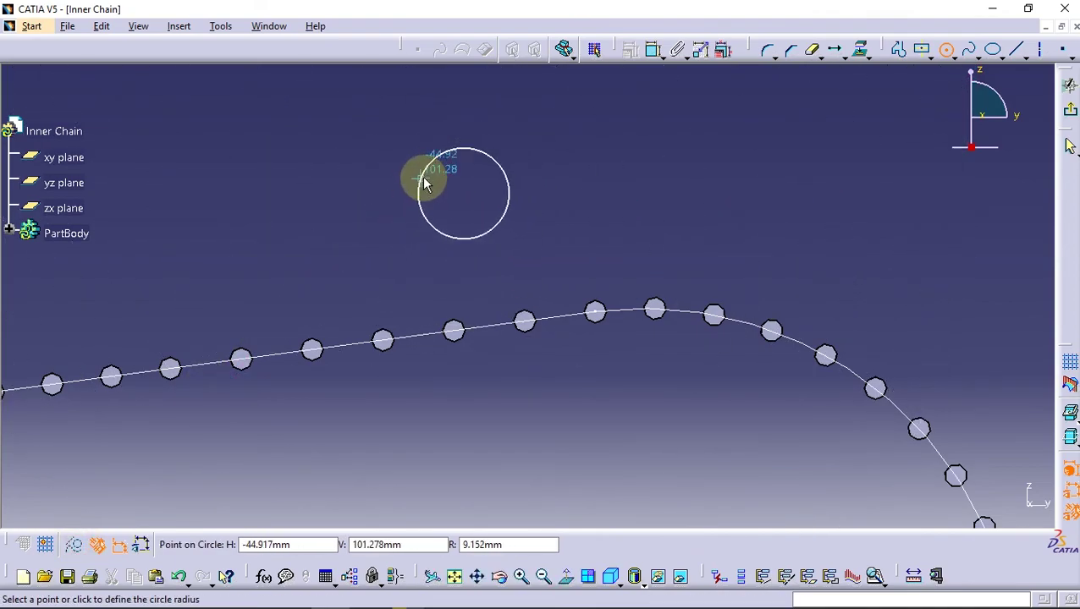
click(431, 188)
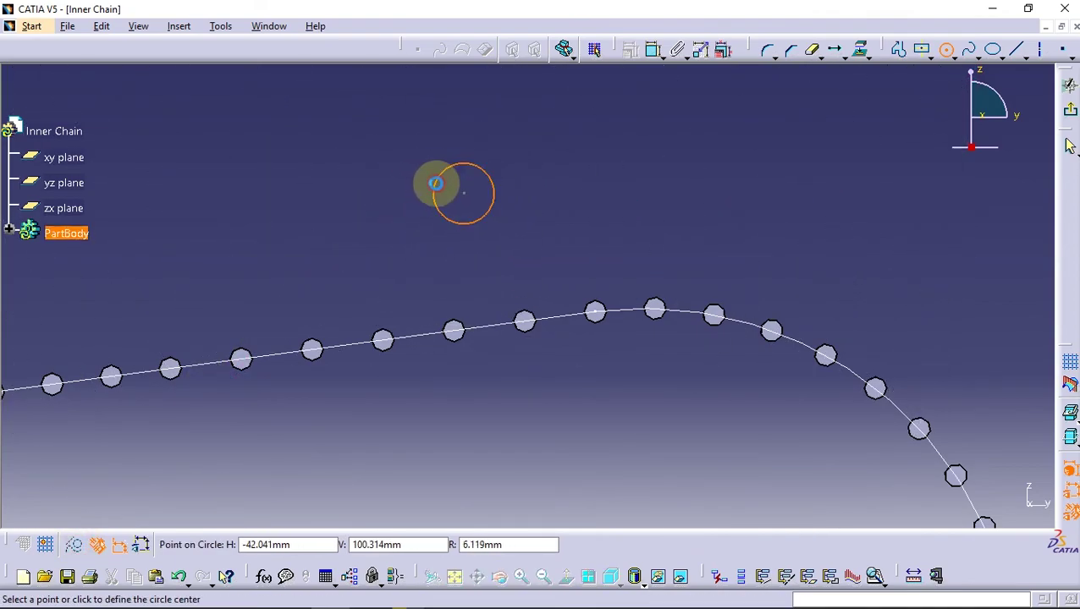
click(600, 184)
click(601, 156)
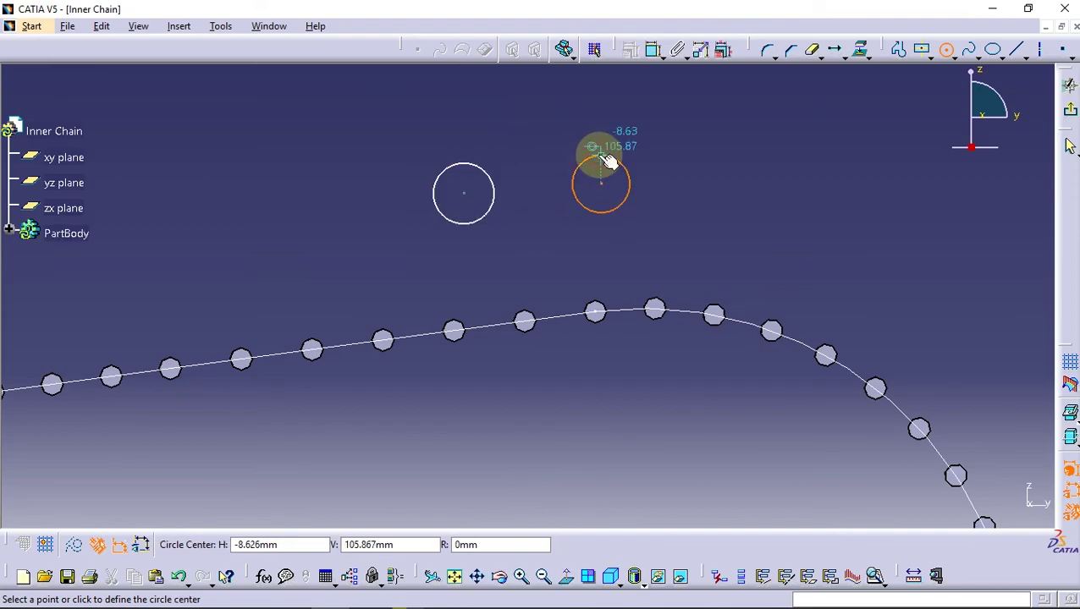
click(464, 193)
click(458, 145)
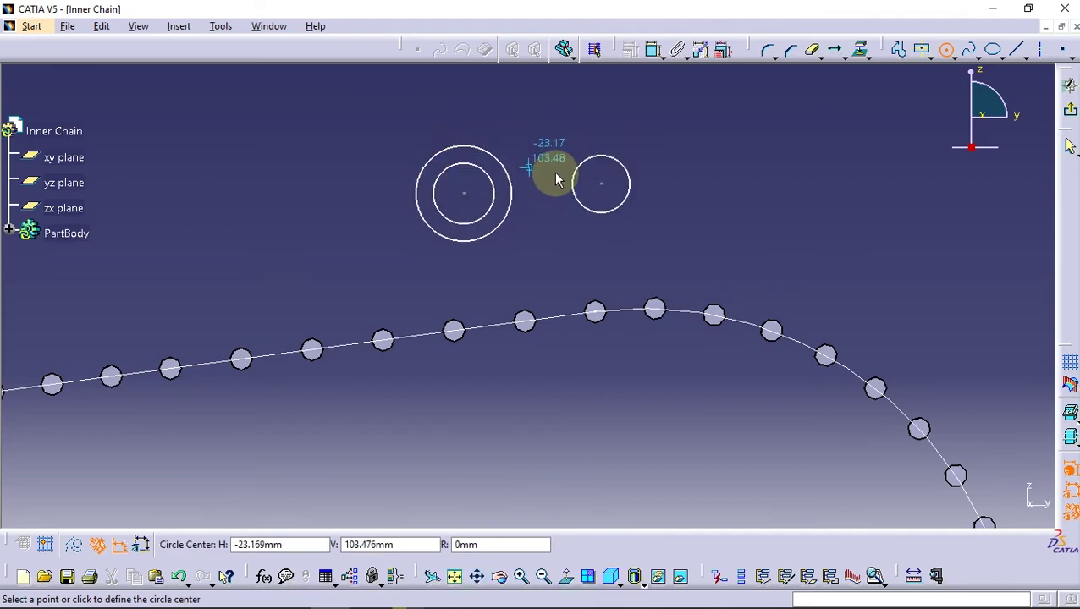
click(601, 183)
click(586, 137)
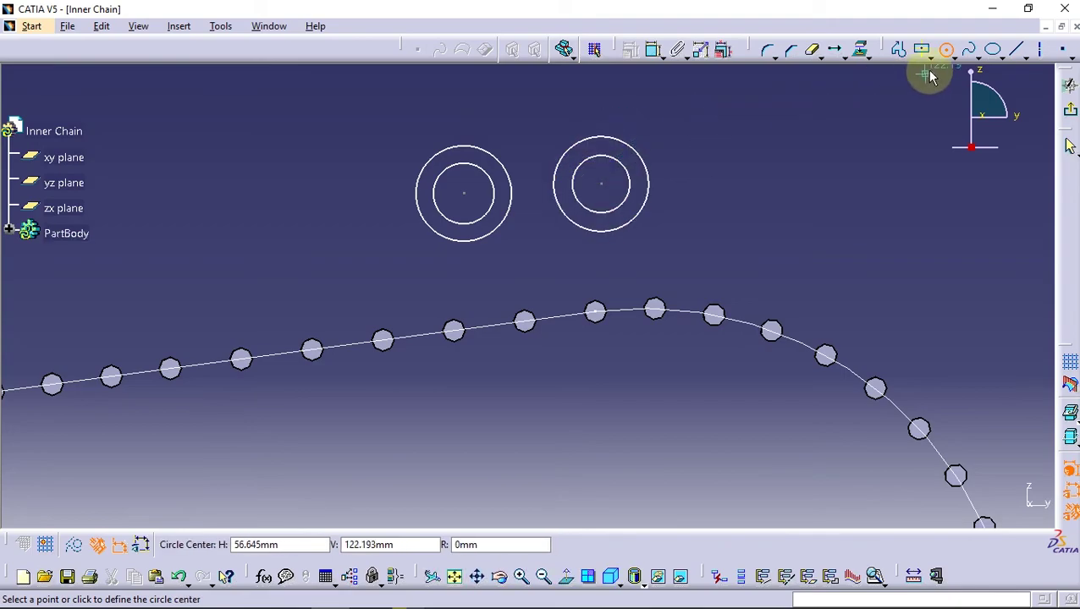
Constrain the right circle and the inner left circle to 4.5 mm diameter
click(652, 49)
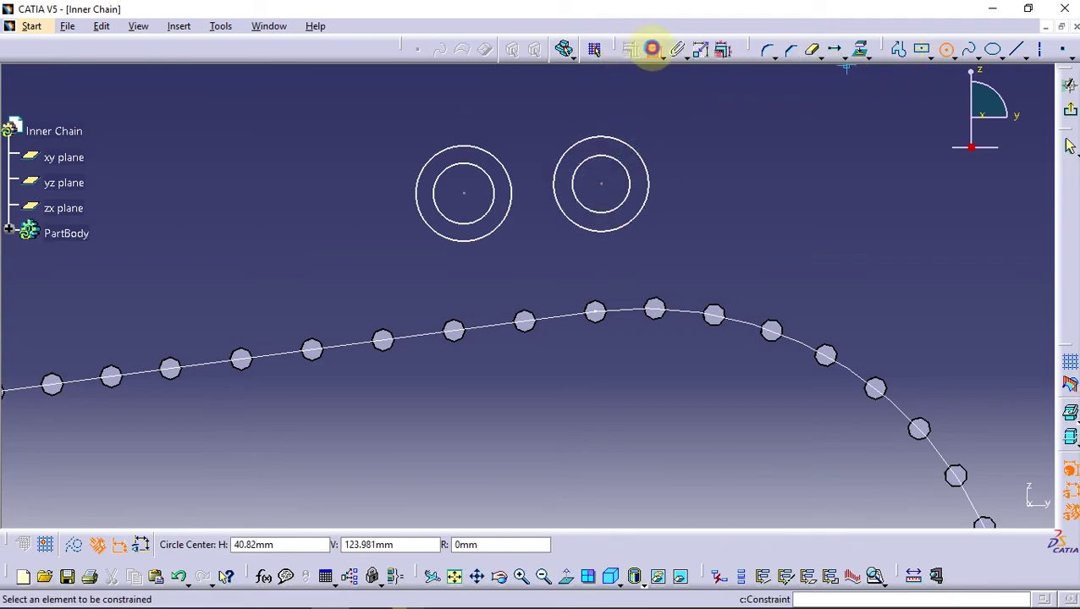
click(648, 185)
click(726, 188)
double_click(742, 188)
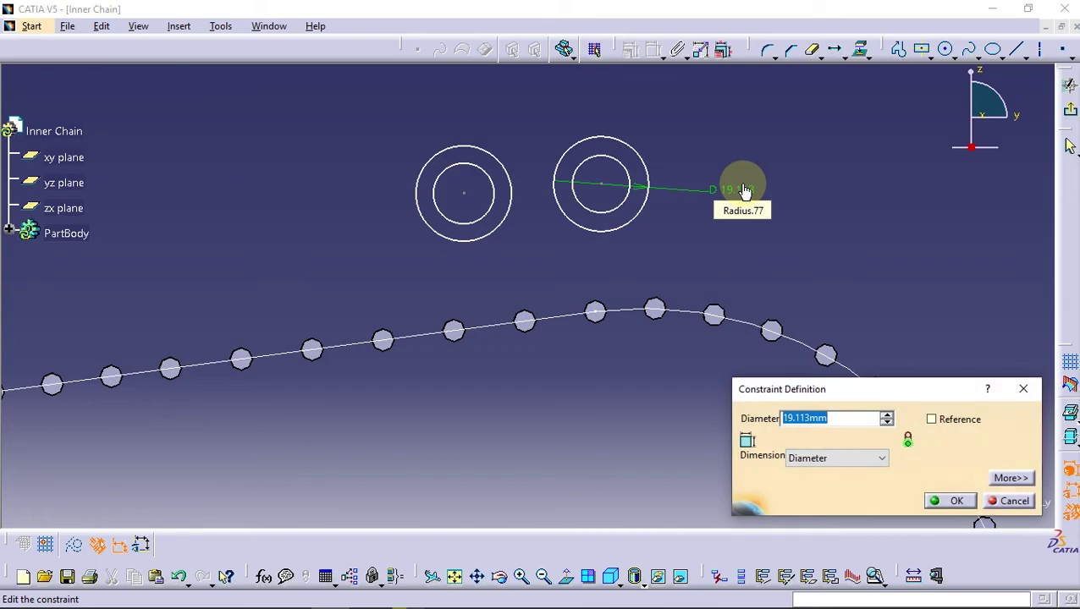
key(Return)
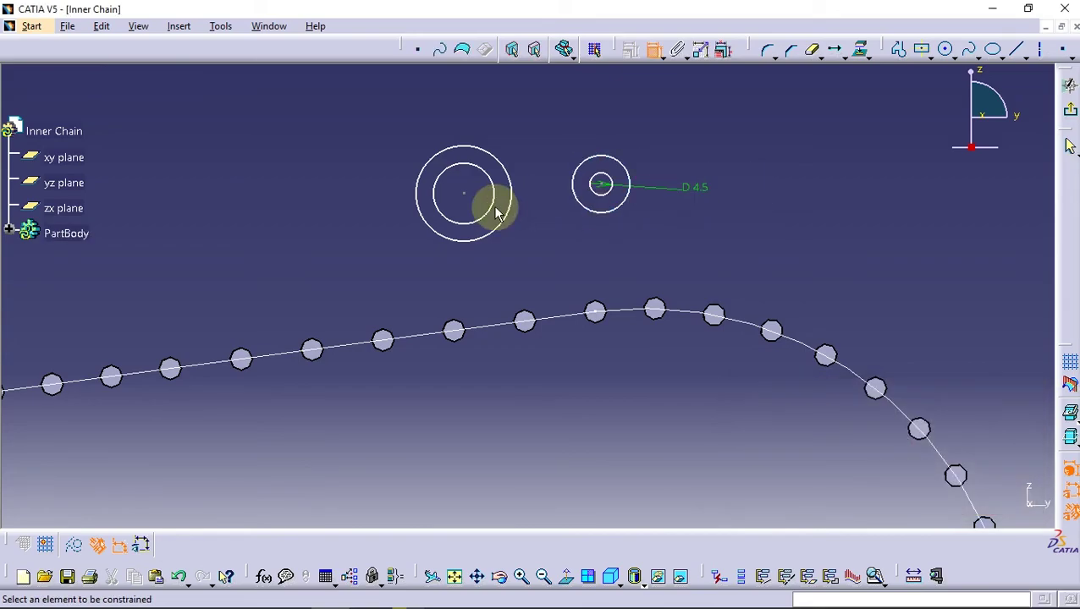
click(500, 210)
click(351, 222)
double_click(346, 222)
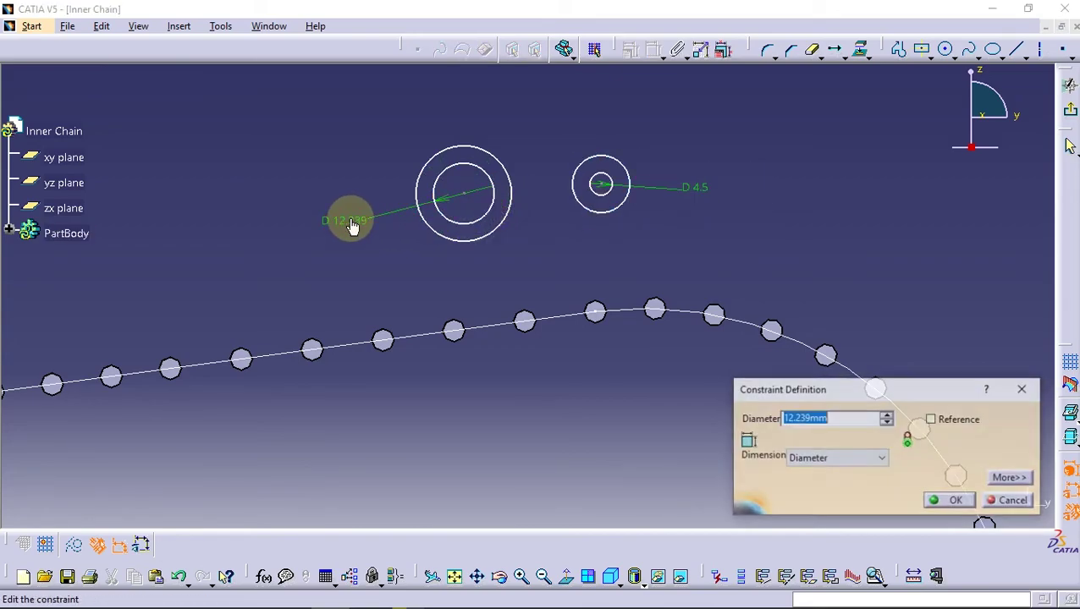
text(4.5)
key(Return)
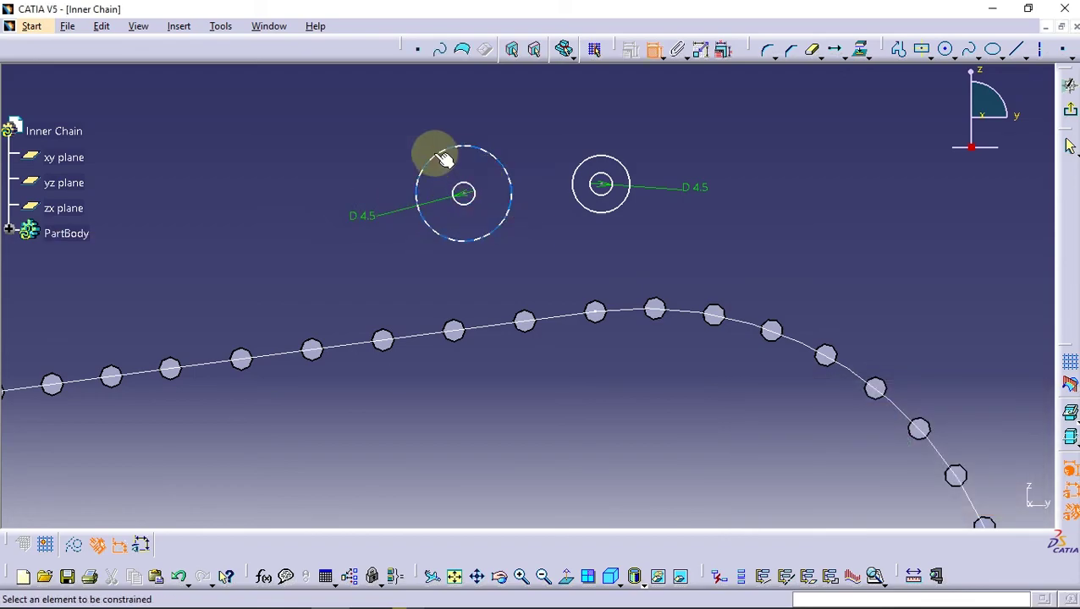
Set the outer left and right circles to 9 mm diameter and move the right pair closer
click(434, 158)
double_click(372, 122)
text(9)
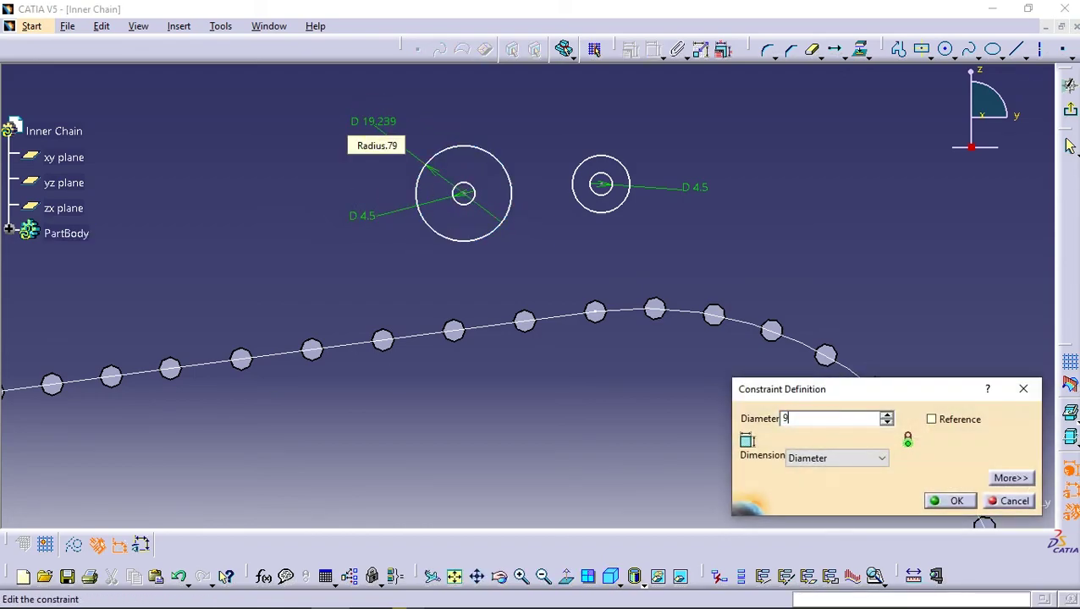
key(Return)
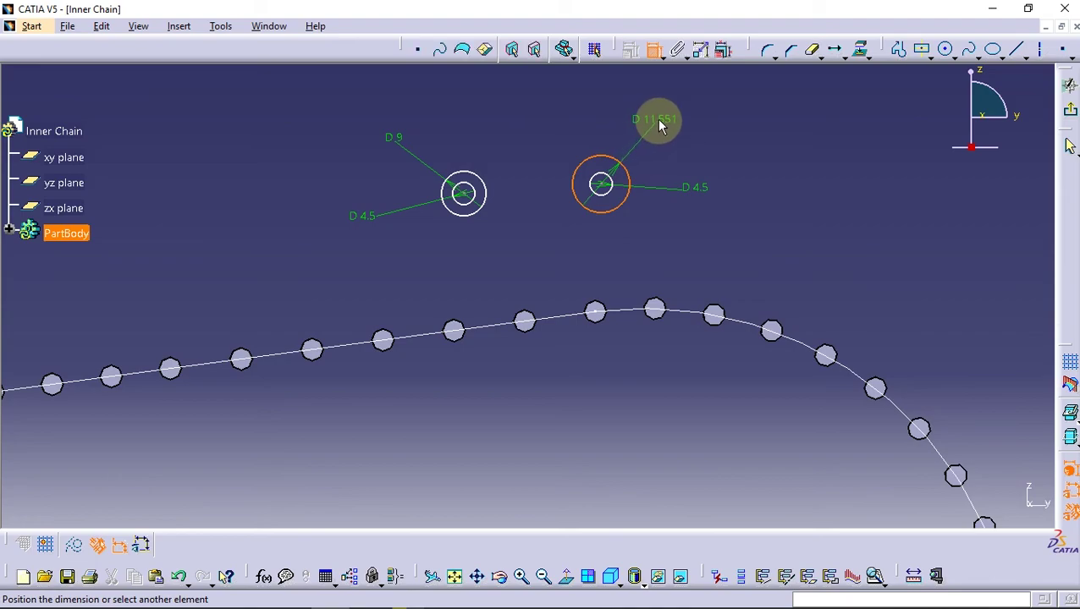
click(658, 120)
double_click(663, 118)
text(9)
key(Return)
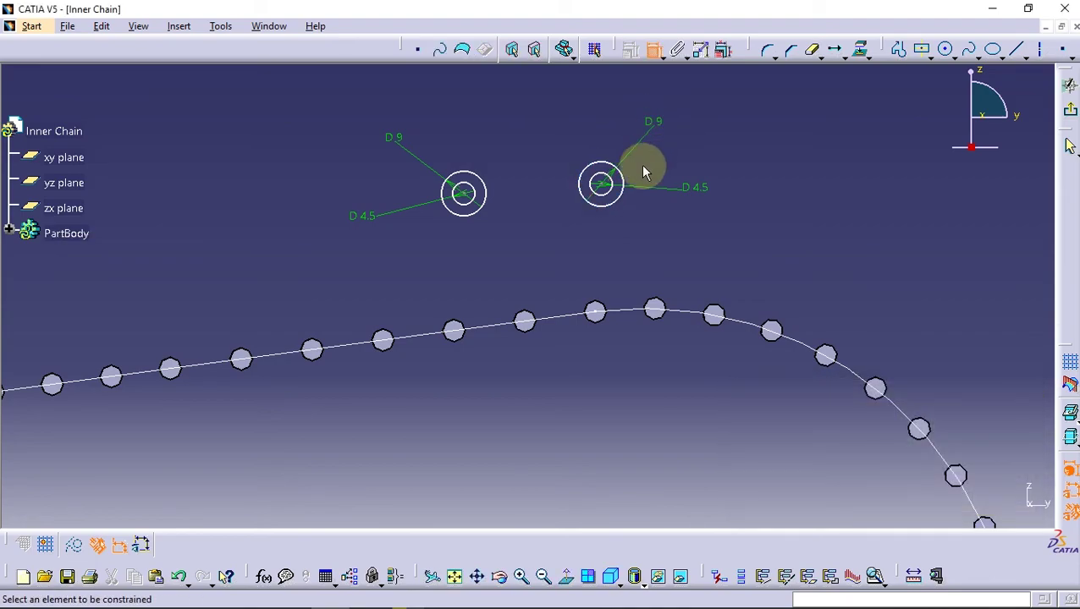
drag(601, 183, 551, 191)
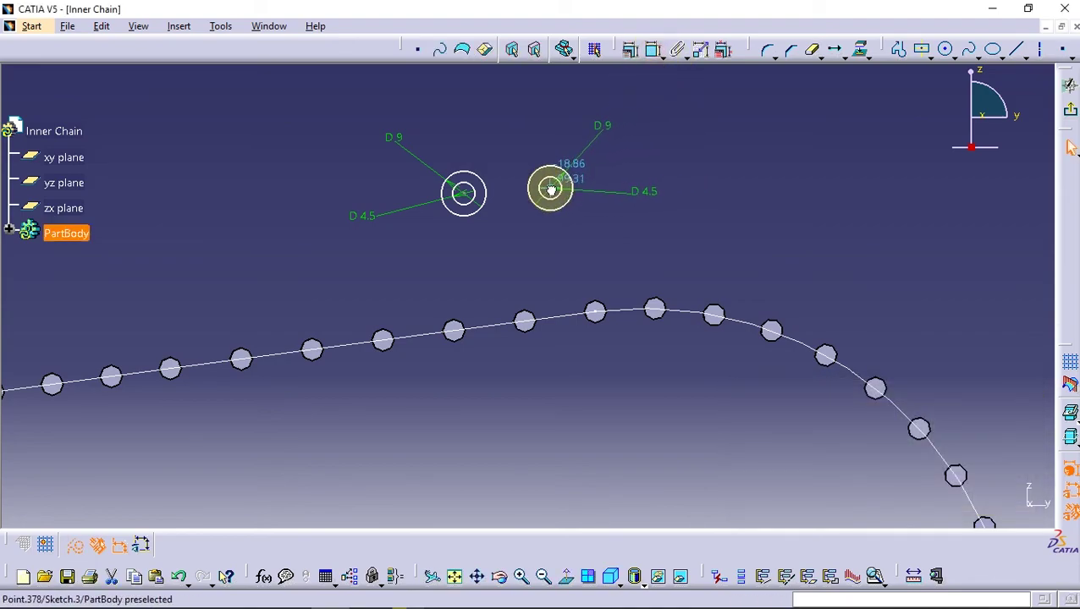
middle_drag(500, 228, 612, 205)
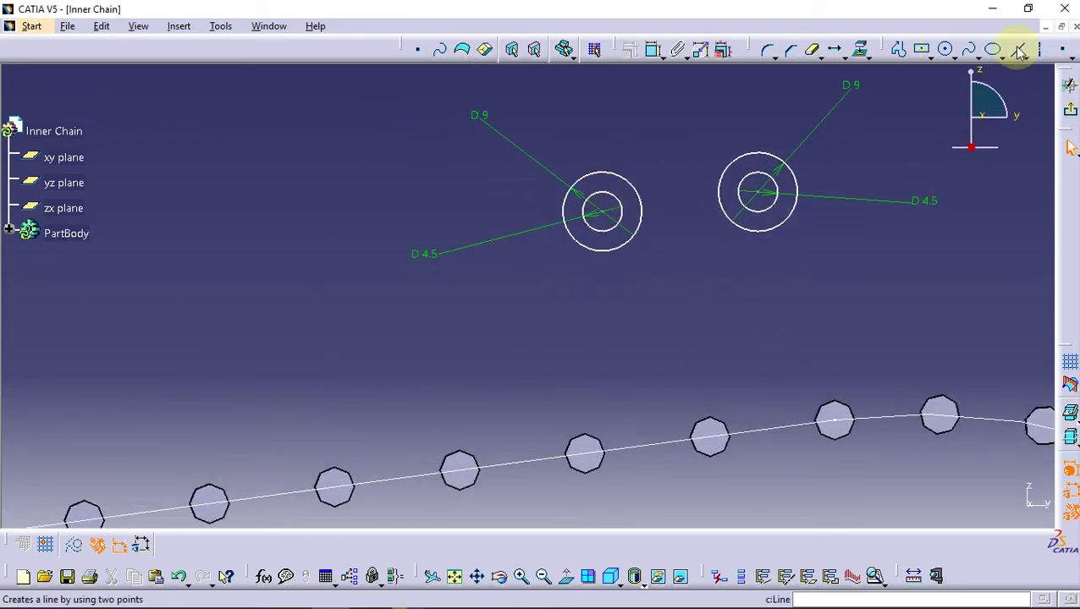
Draw upper and lower three-point arcs between the left and right outer circles
click(954, 56)
click(971, 183)
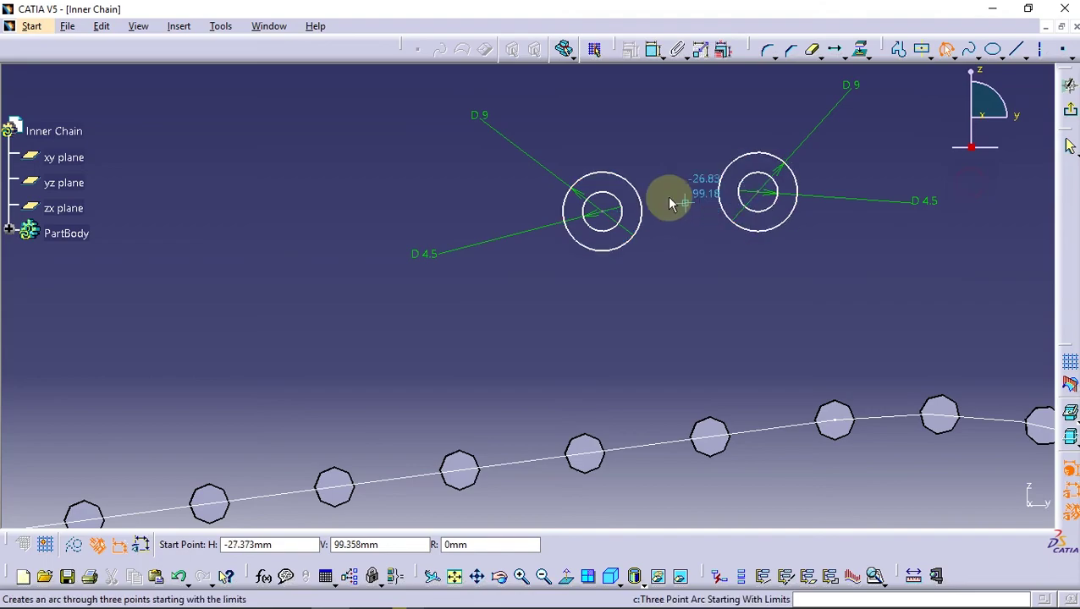
click(622, 171)
click(736, 159)
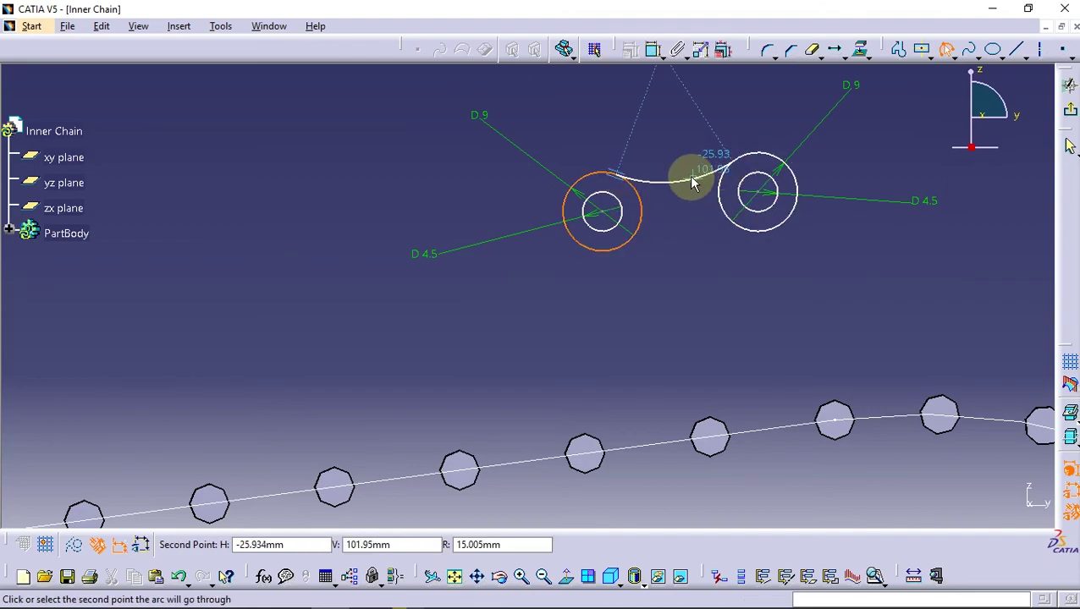
click(690, 177)
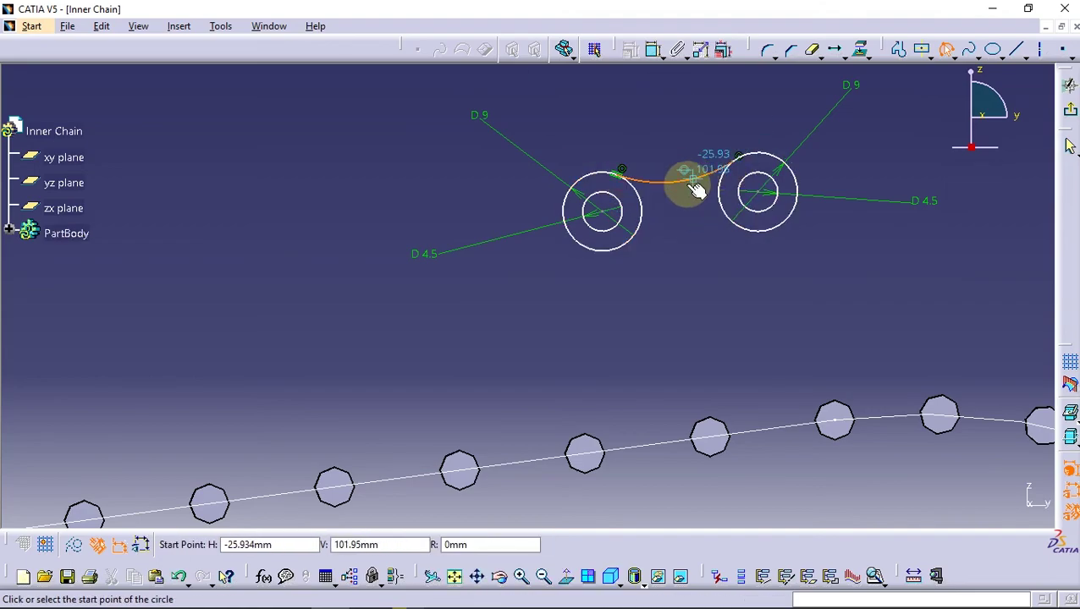
click(636, 242)
click(745, 229)
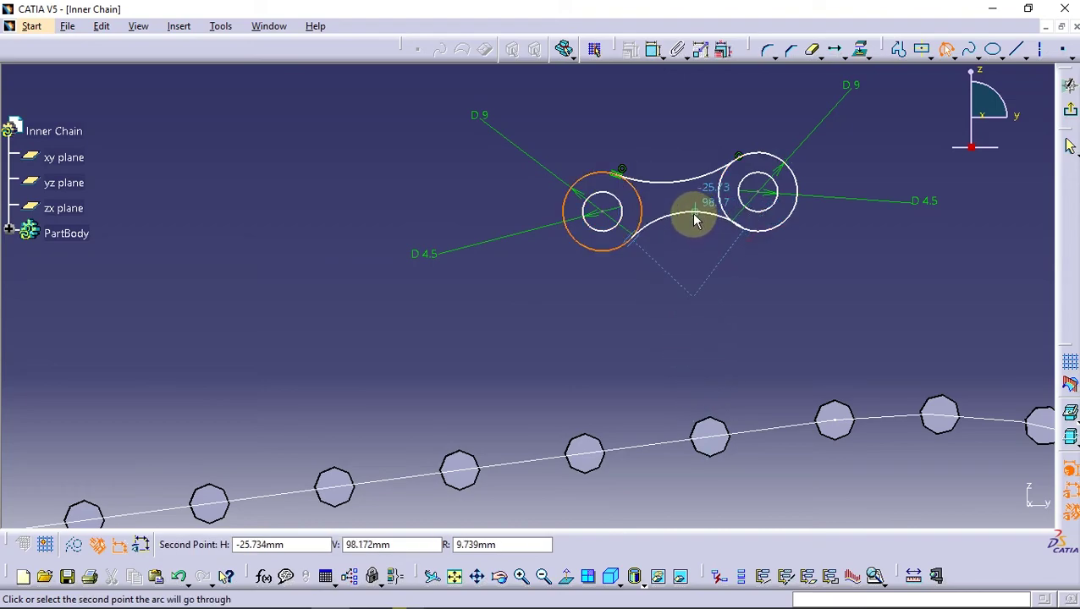
click(692, 217)
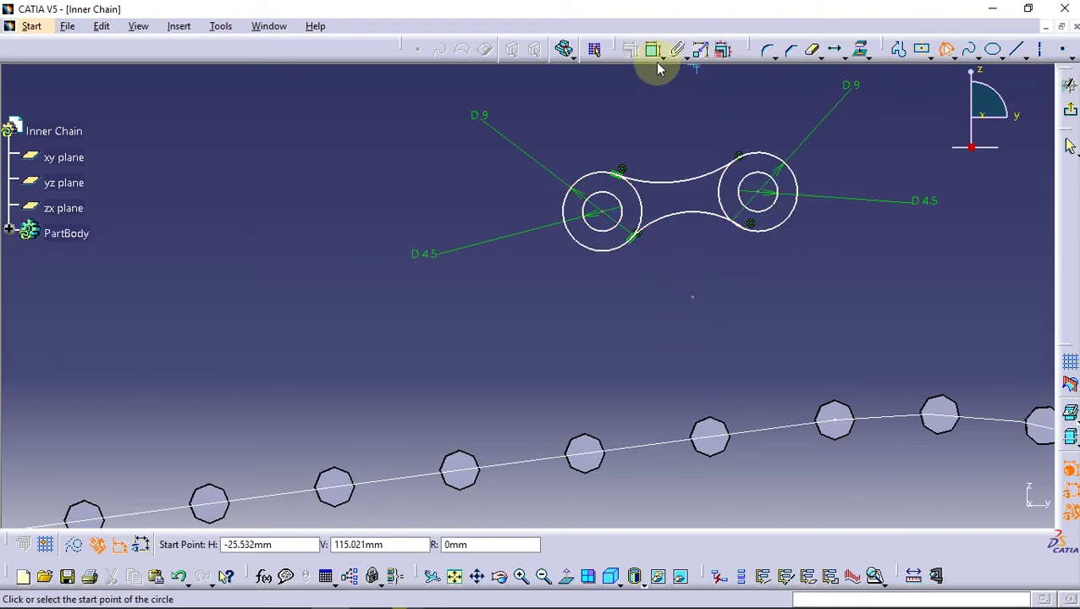
Constrain both the upper and lower arcs to a 15 mm radius
click(653, 51)
click(668, 180)
click(665, 142)
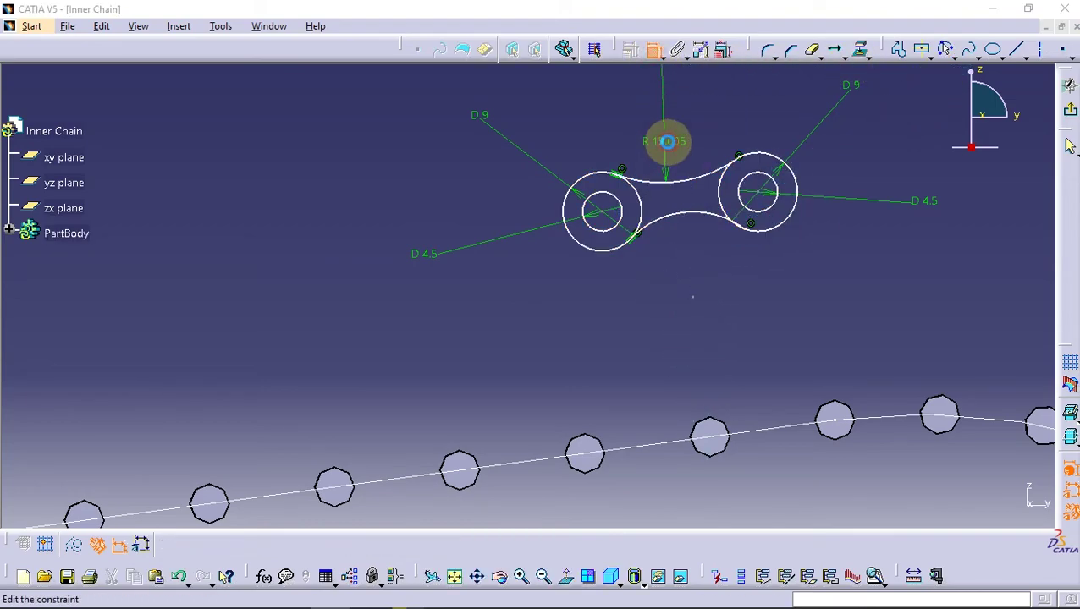
double_click(667, 145)
text(15.005mm)
key(Return)
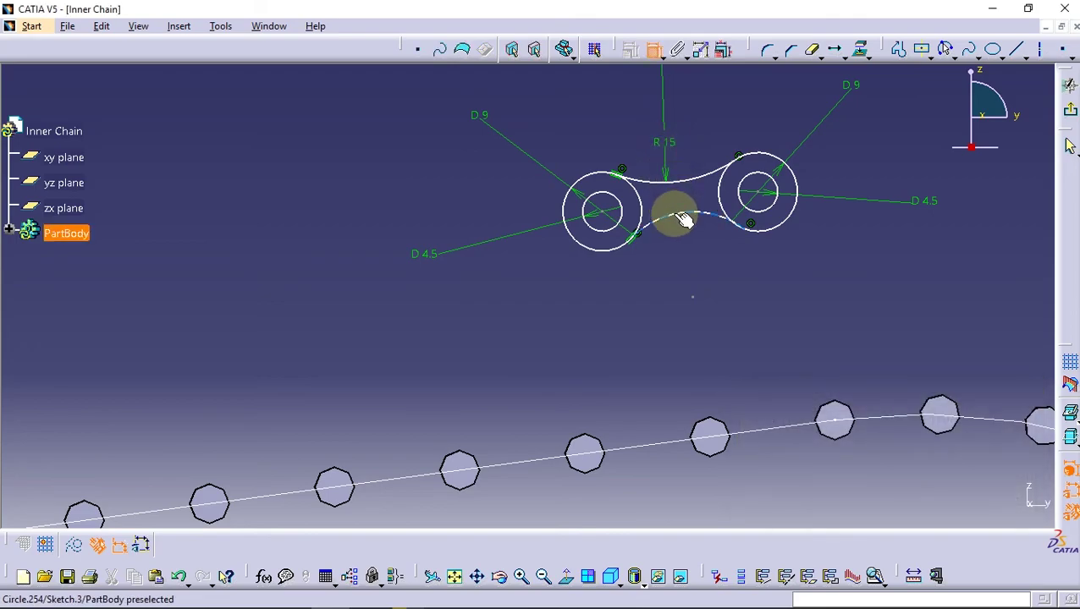
double_click(687, 259)
text(15)
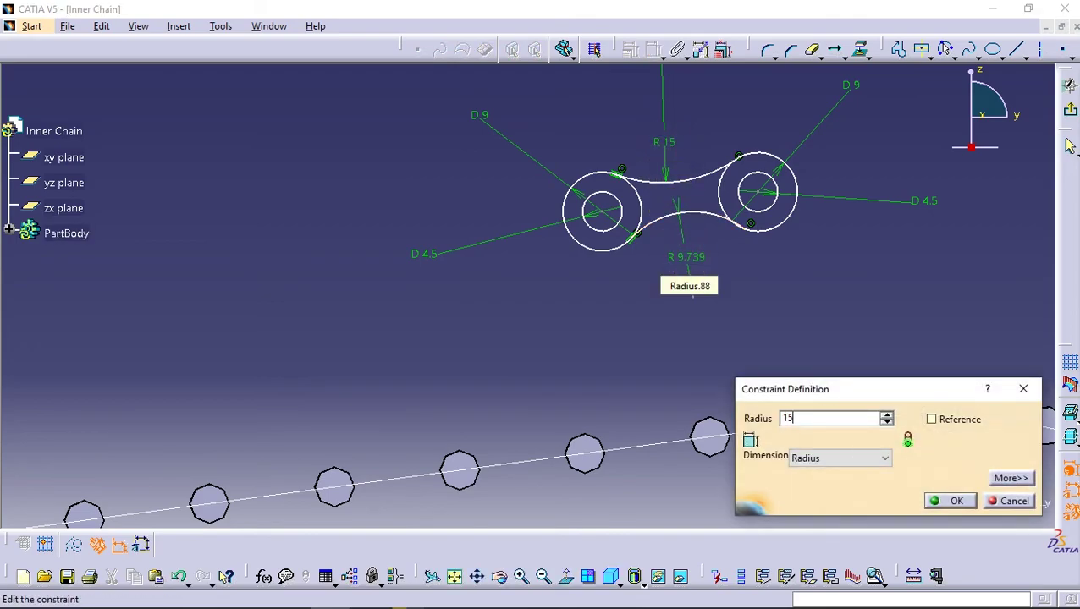
key(Return)
Make the upper and lower arcs tangent to the outer circle
click(697, 181)
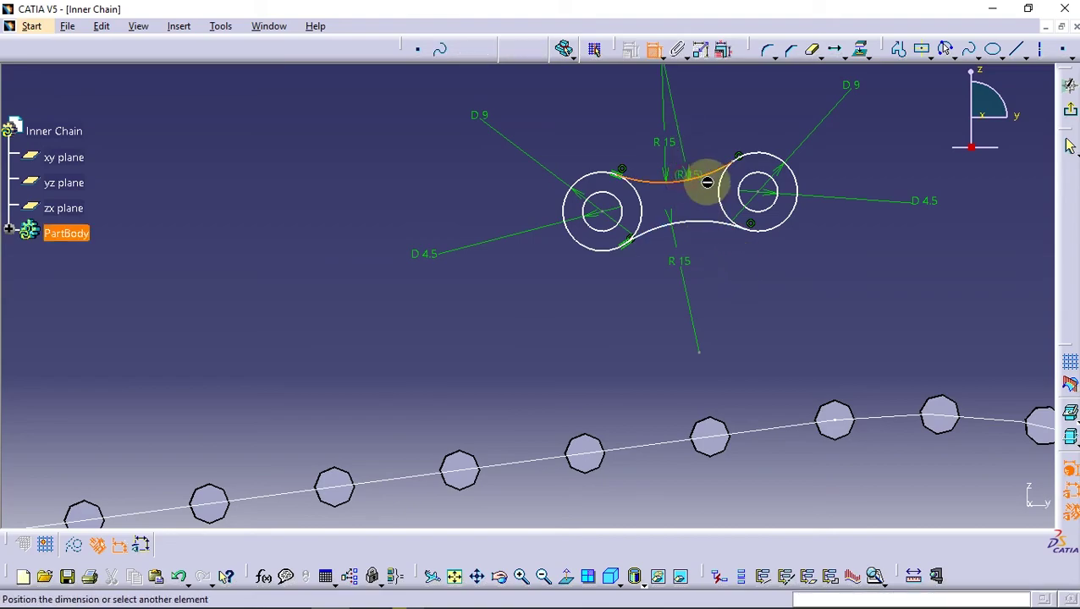
click(653, 49)
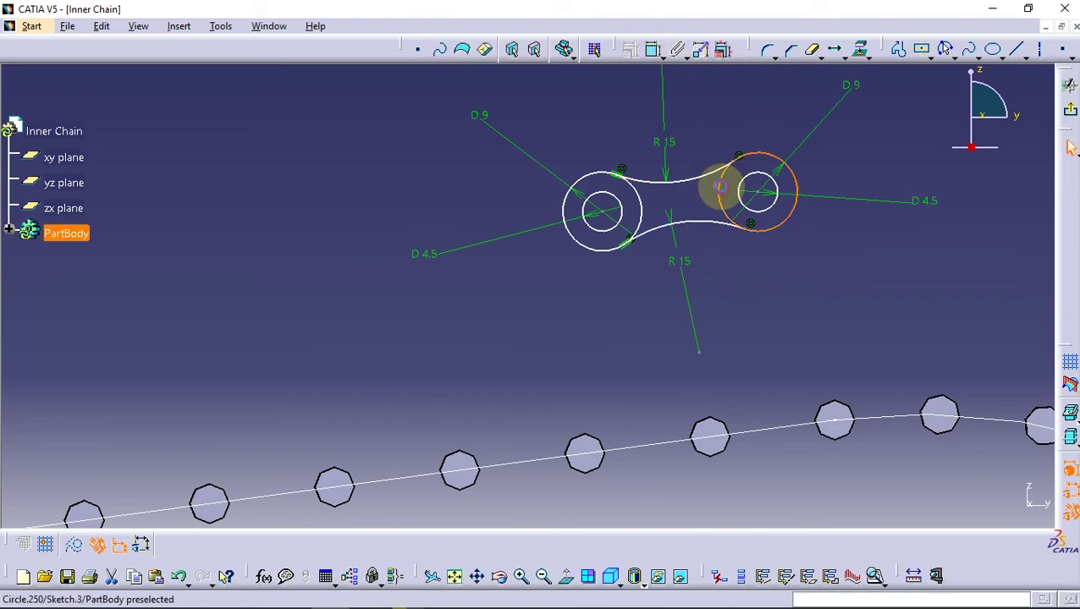
click(629, 49)
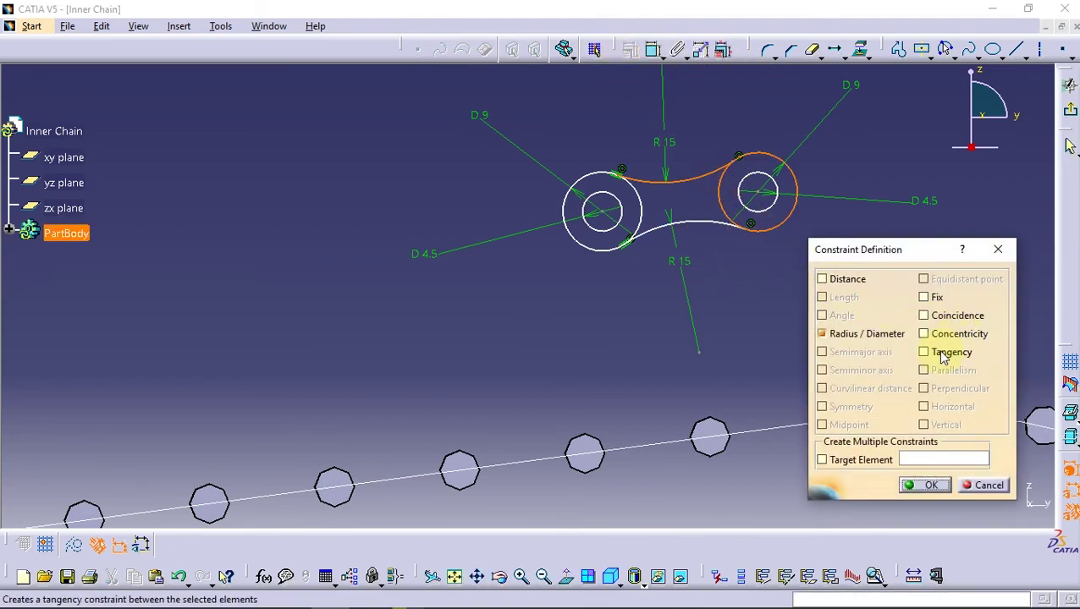
click(925, 485)
click(718, 225)
ctrl+click(759, 235)
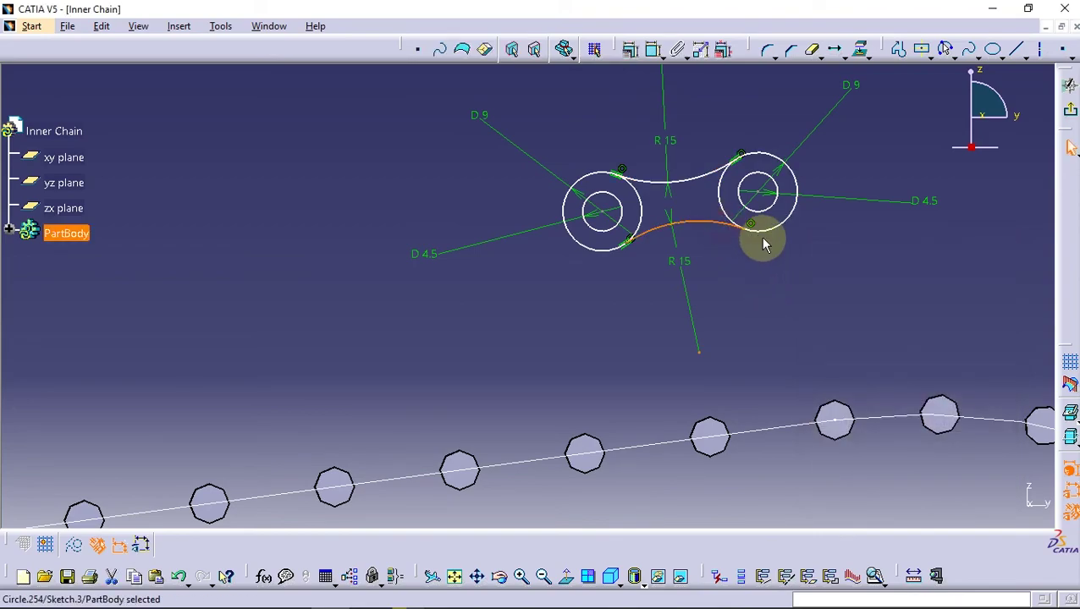
click(629, 49)
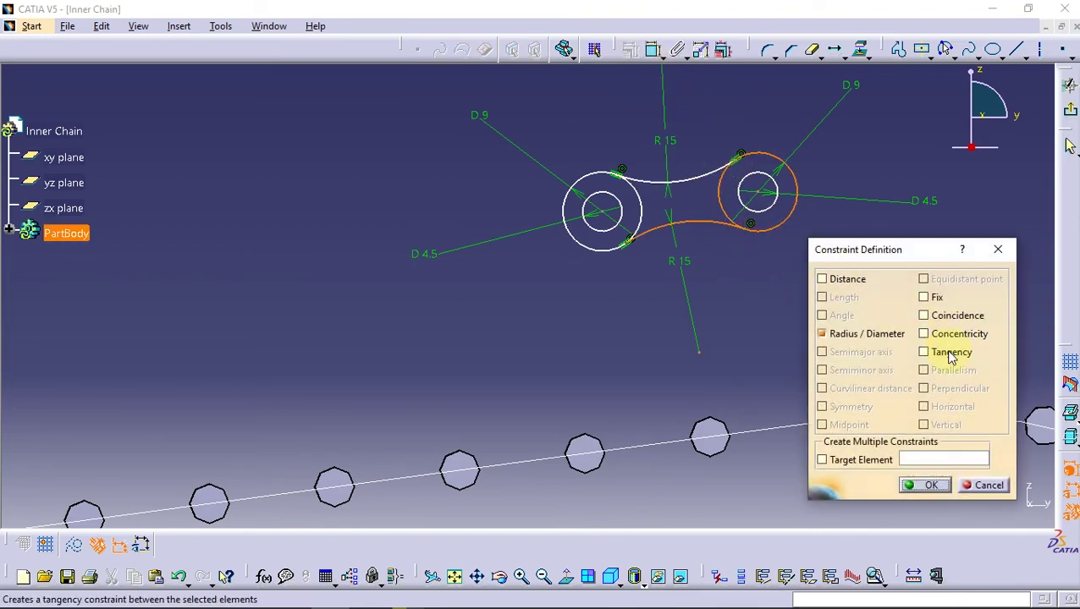
click(925, 485)
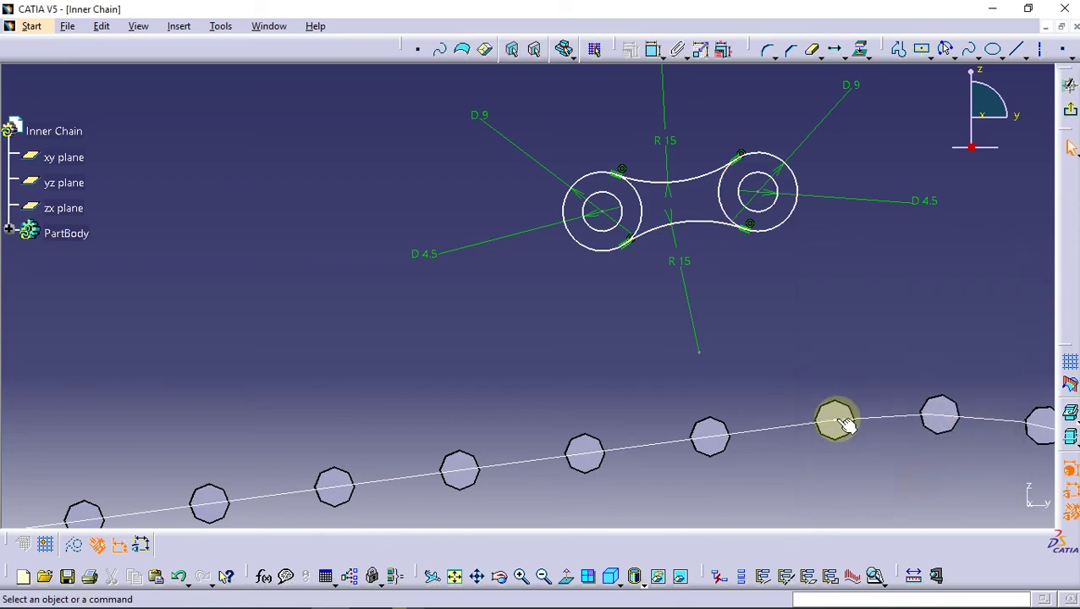
Draw an axis from the left circle-pair centre to the right circle-pair centre
click(1040, 51)
click(603, 213)
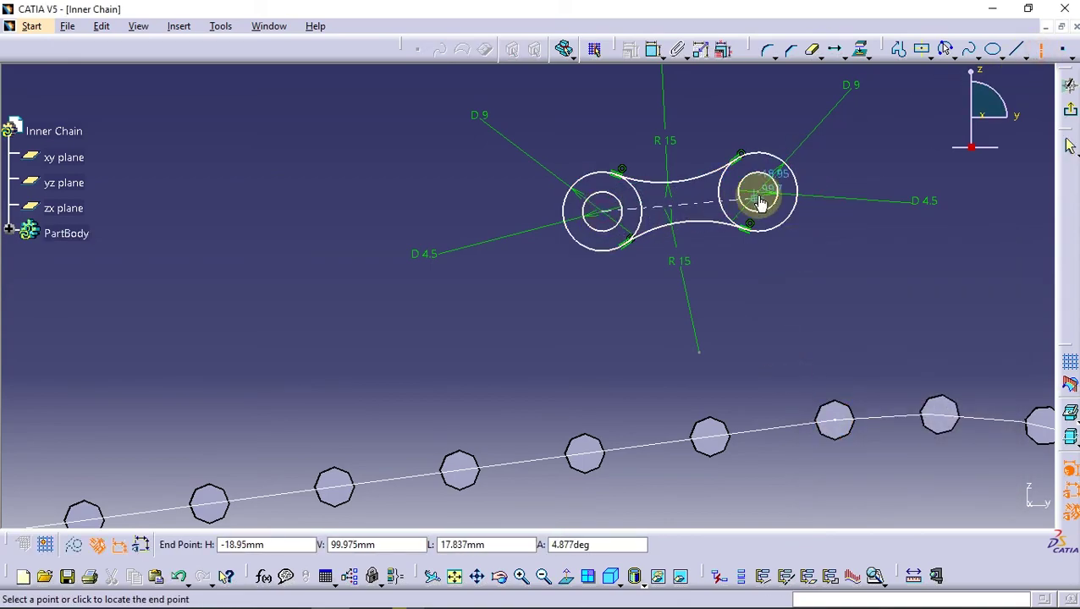
click(768, 194)
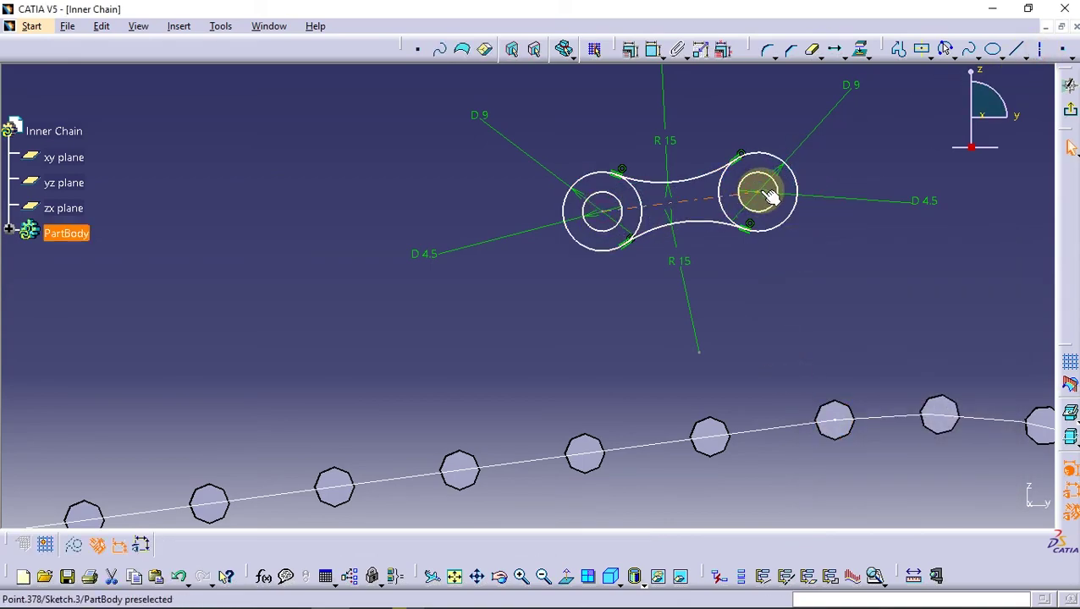
Constrain the R15 connecting arcs symmetric about the link axis
click(694, 178)
ctrl+click(699, 206)
click(630, 49)
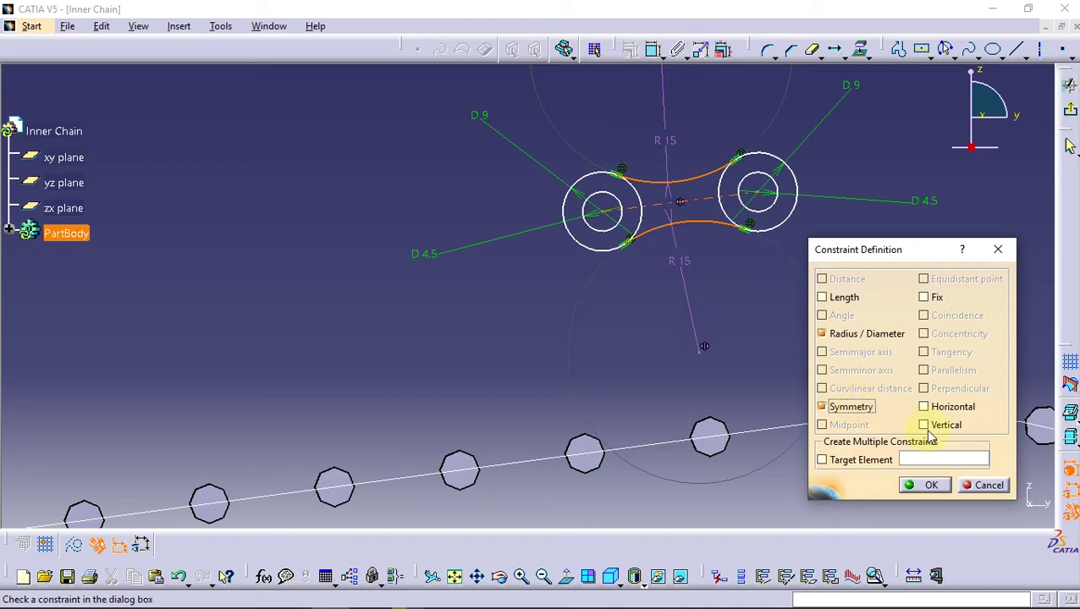
click(924, 485)
key(Escape)
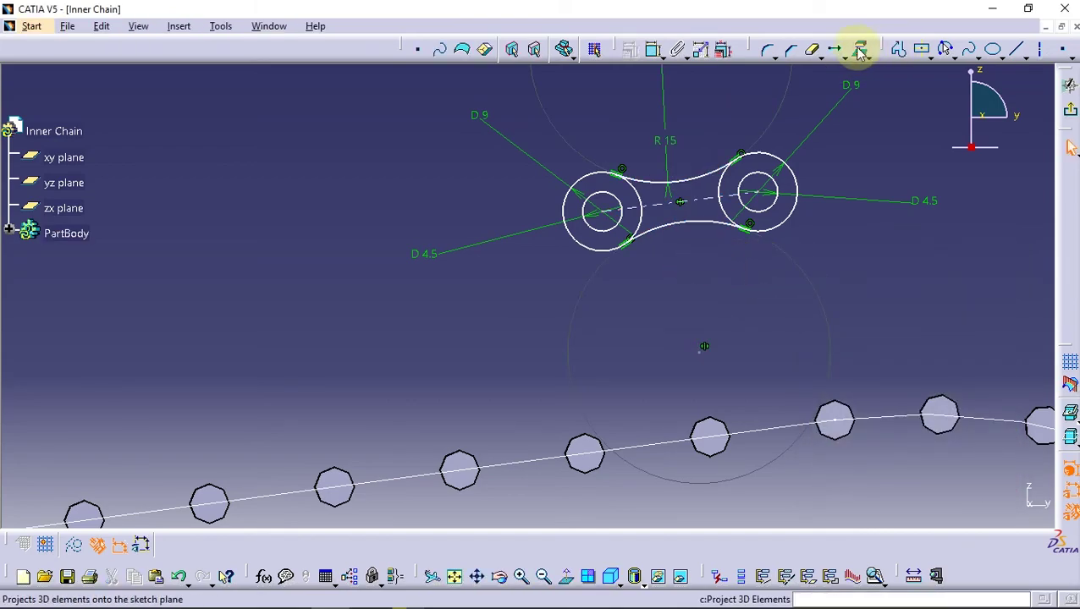
Quick Trim the inner arcs of both D9 circles to close the link outline
click(815, 51)
click(633, 200)
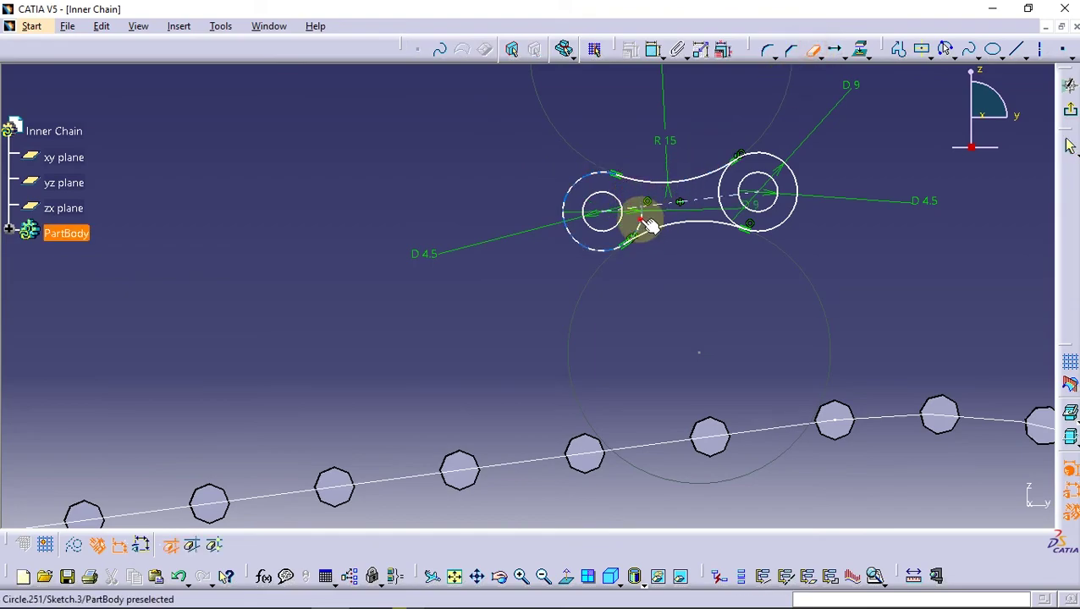
click(733, 208)
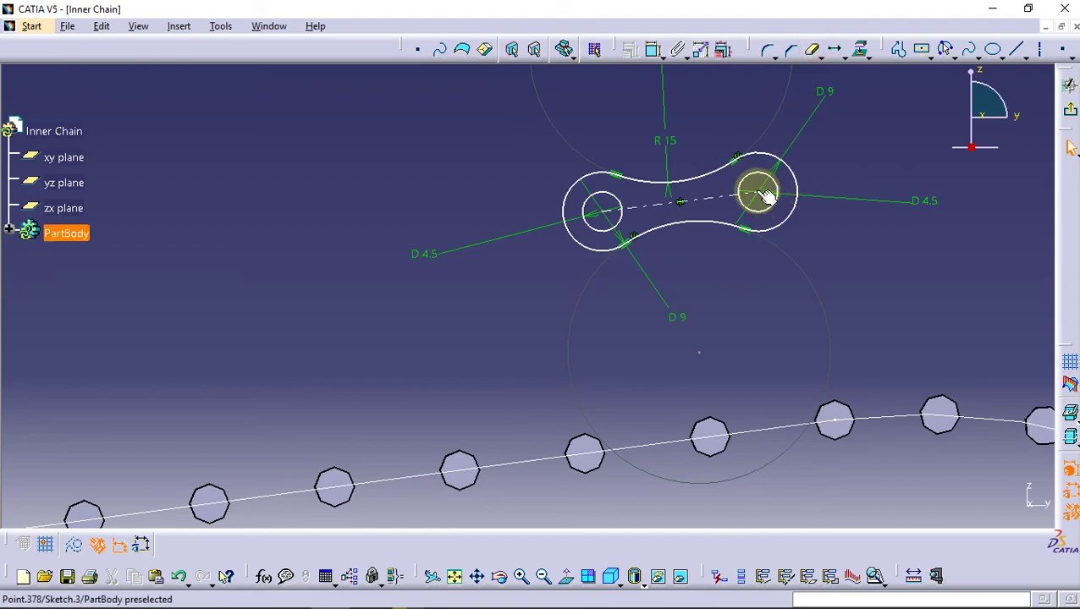
mouse_move(758, 193)
mouse_down()
mouse_move(733, 193)
mouse_move(746, 212)
mouse_move(747, 197)
mouse_up()
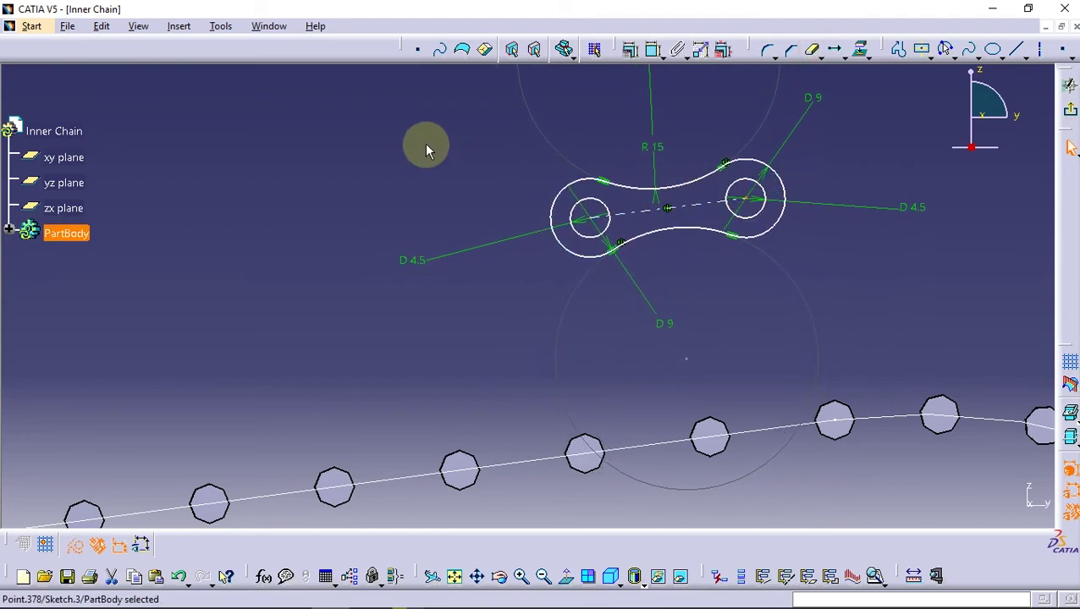
Check the Implicit Profile, Circle.252 and Circle.249 in Sketch Analysis, then close it
click(224, 27)
click(277, 265)
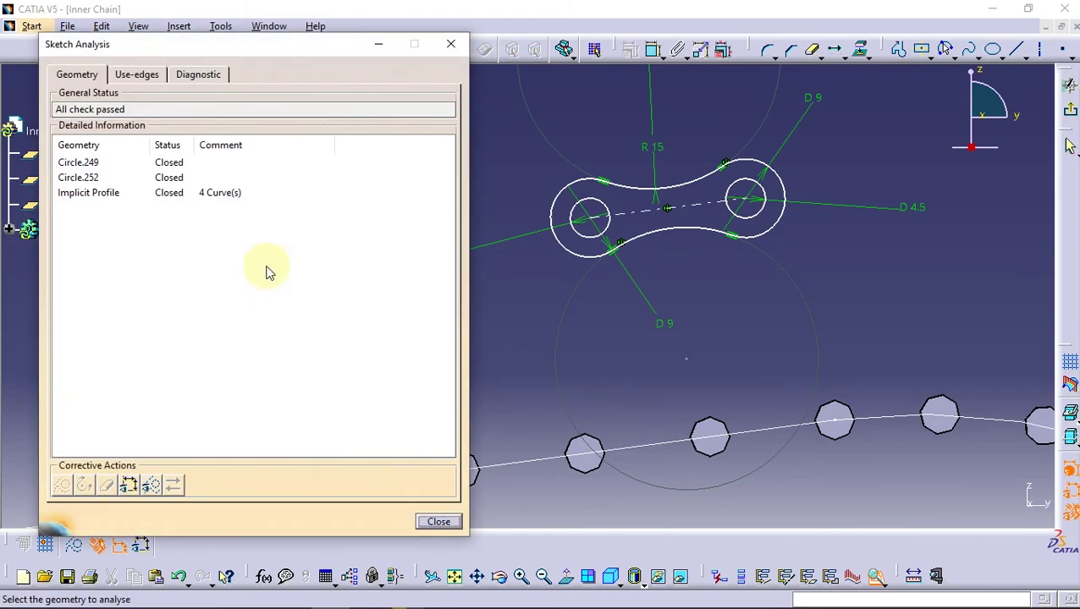
click(199, 195)
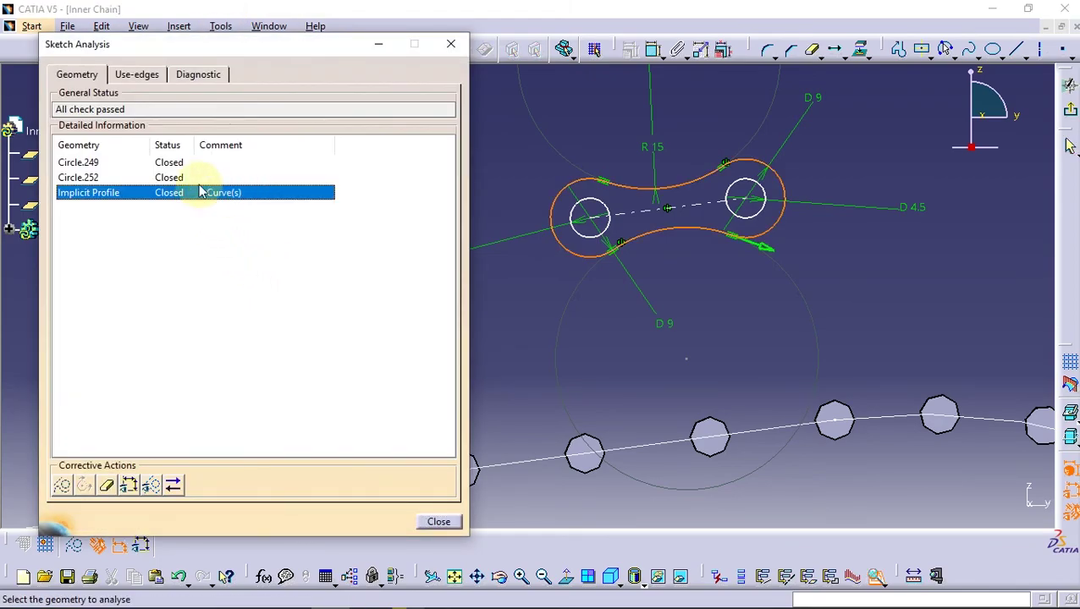
click(174, 180)
click(174, 165)
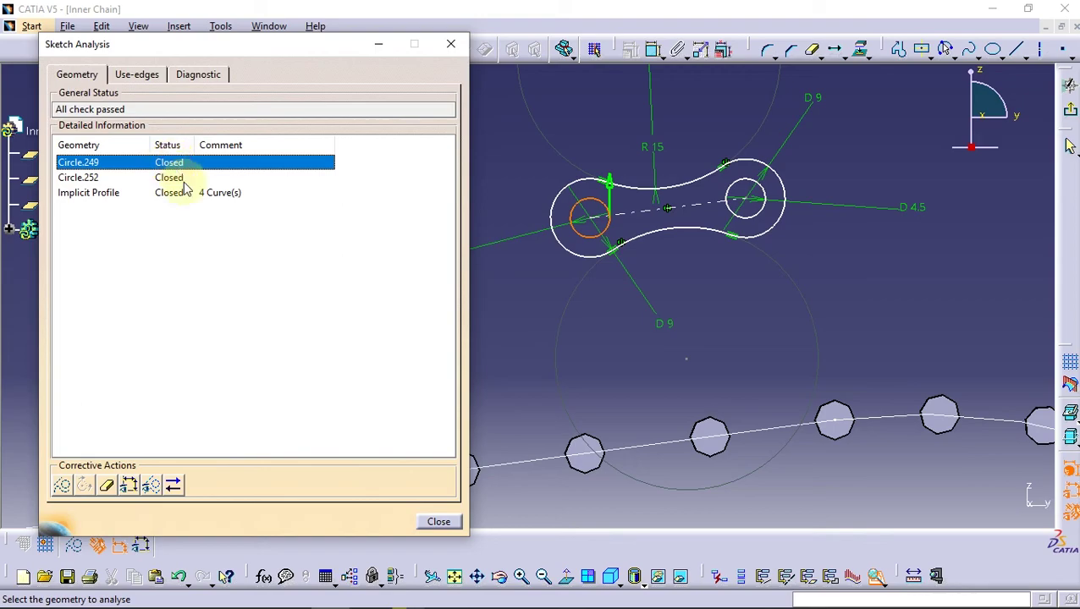
click(449, 51)
Reorient the view onto the link sketch and box-select the whole profile
mouse_move(807, 204)
middle_down()
mouse_move(597, 281)
mouse_move(485, 272)
mouse_move(429, 247)
mouse_move(299, 343)
middle_up()
mouse_move(493, 285)
middle_down()
mouse_move(506, 332)
mouse_move(583, 338)
mouse_move(545, 72)
mouse_move(545, 321)
mouse_move(457, 428)
mouse_move(526, 322)
mouse_move(525, 333)
mouse_move(360, 313)
middle_up()
mouse_move(279, 204)
mouse_down()
mouse_move(404, 332)
mouse_move(691, 494)
mouse_move(719, 441)
mouse_up()
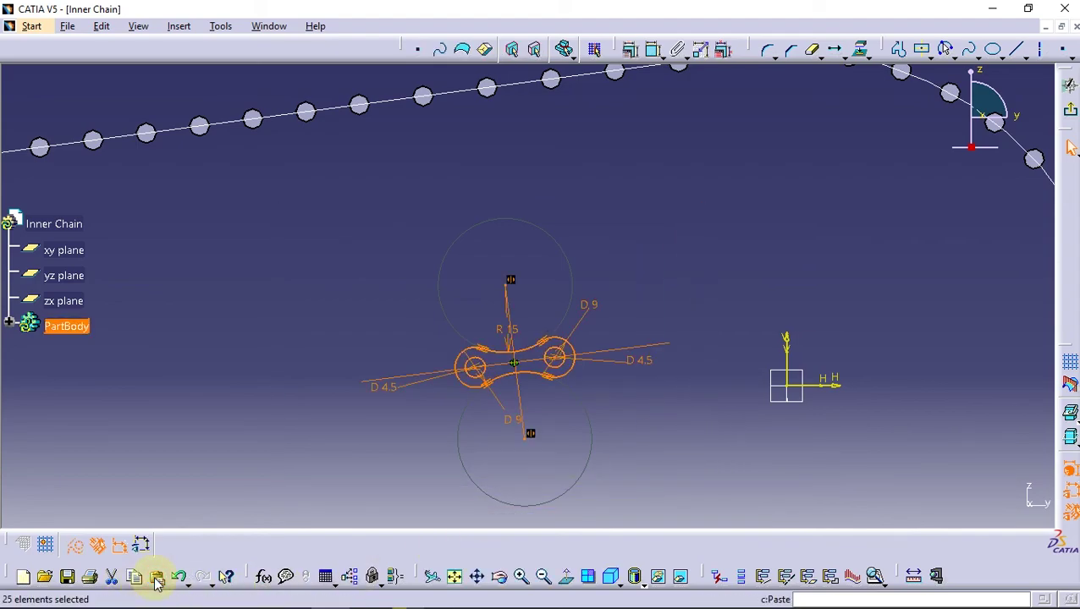
Paste link profile copies and drag them toward the chain of octagonal pins
mouse_move(533, 378)
mouse_down()
mouse_move(651, 272)
mouse_move(716, 273)
mouse_up()
middle_drag(716, 273, 719, 270)
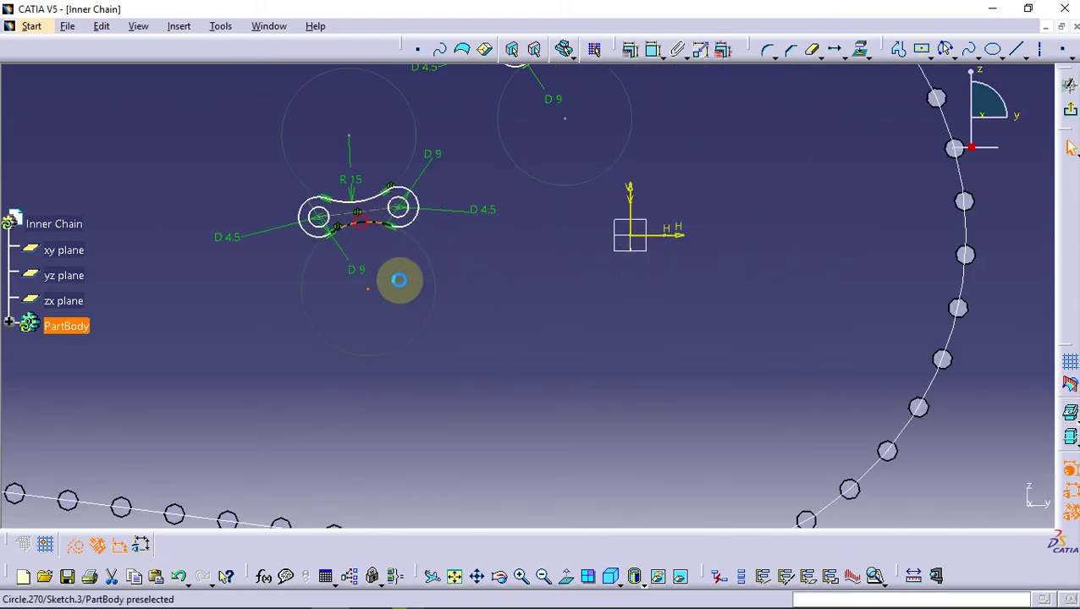
key(ctrl+v)
middle_drag(545, 378, 574, 175)
drag(574, 175, 174, 221)
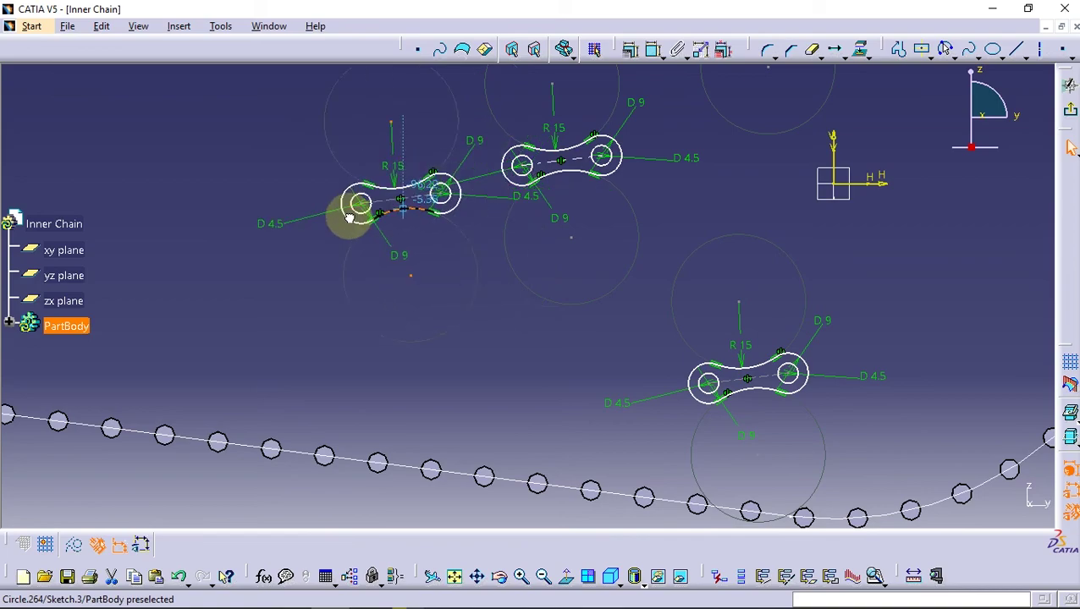
middle_drag(174, 221, 597, 211)
drag(601, 215, 229, 211)
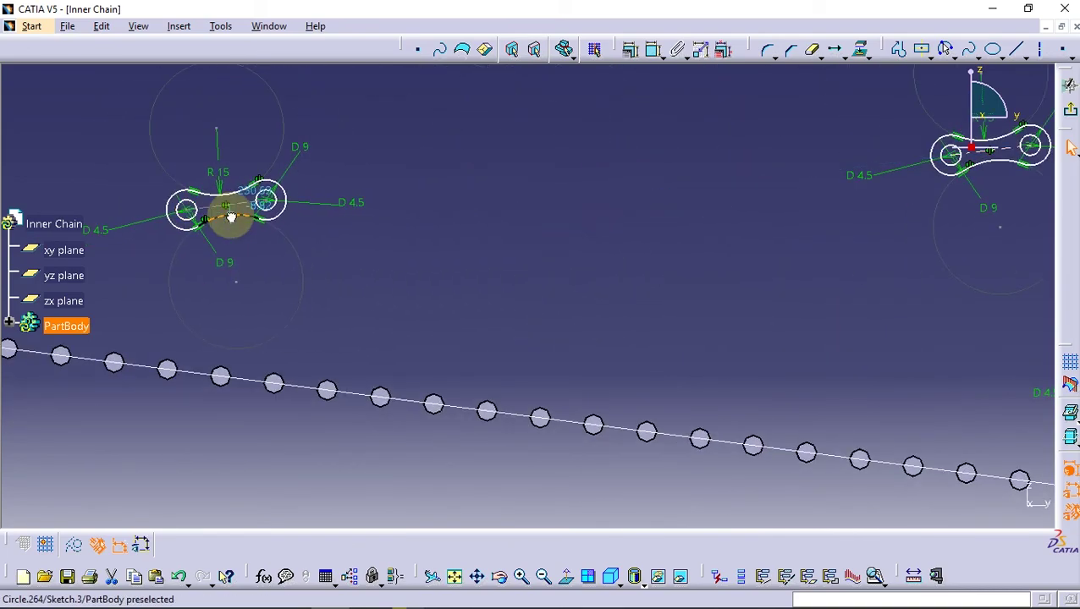
mouse_move(229, 212)
middle_down()
mouse_move(623, 444)
mouse_move(574, 234)
mouse_move(642, 318)
mouse_move(768, 253)
middle_up()
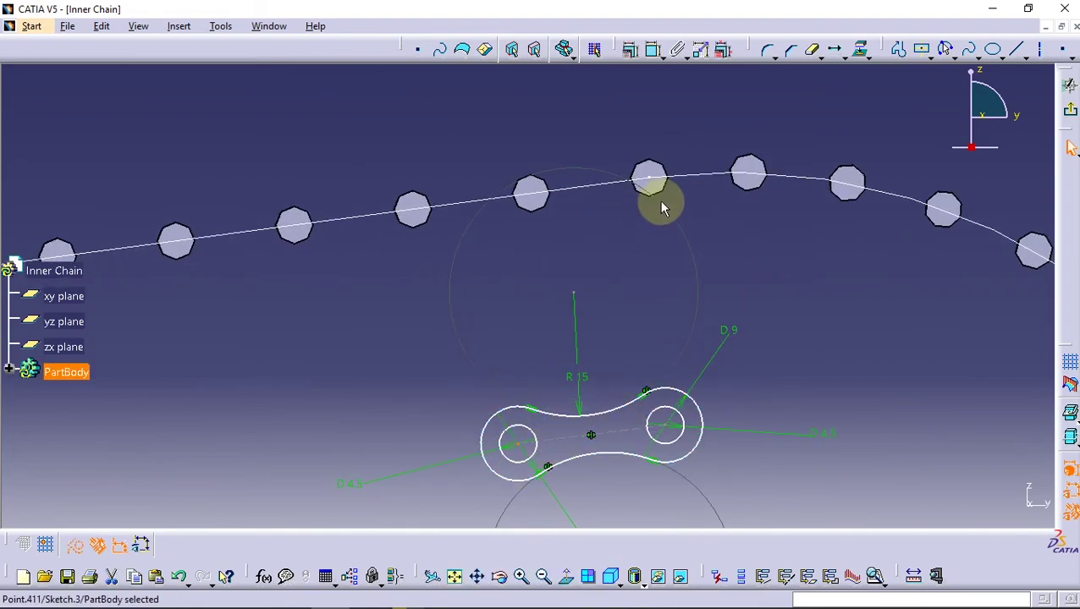
Make both holes of the link copy concentric with adjacent octagonal pins
click(630, 48)
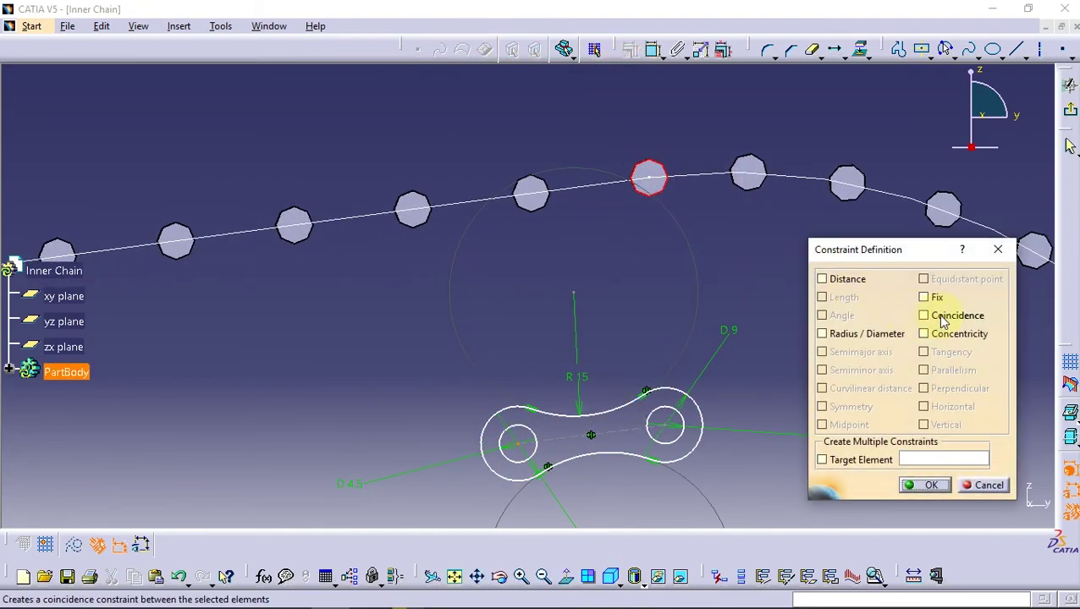
click(948, 335)
click(922, 488)
mouse_move(855, 356)
middle_down()
mouse_move(699, 321)
mouse_move(657, 258)
middle_up()
click(618, 254)
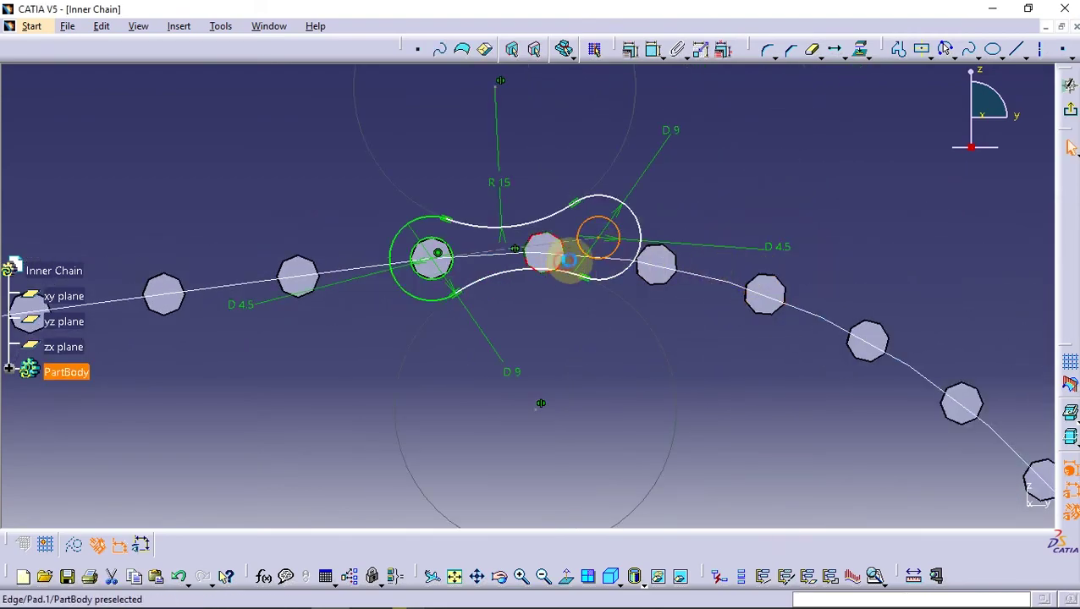
ctrl+click(568, 261)
click(629, 48)
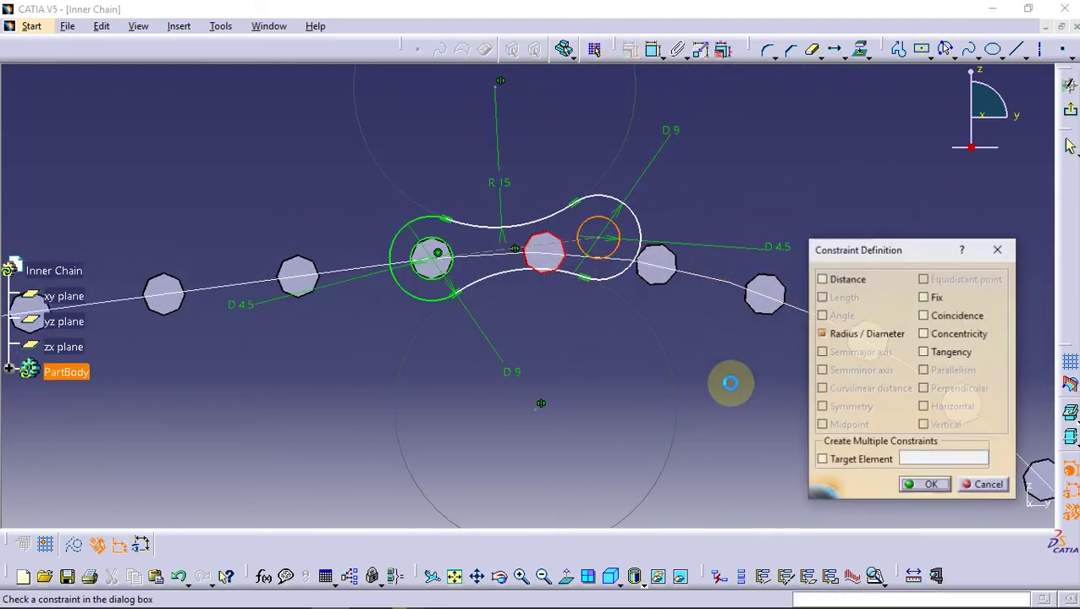
click(948, 341)
click(927, 487)
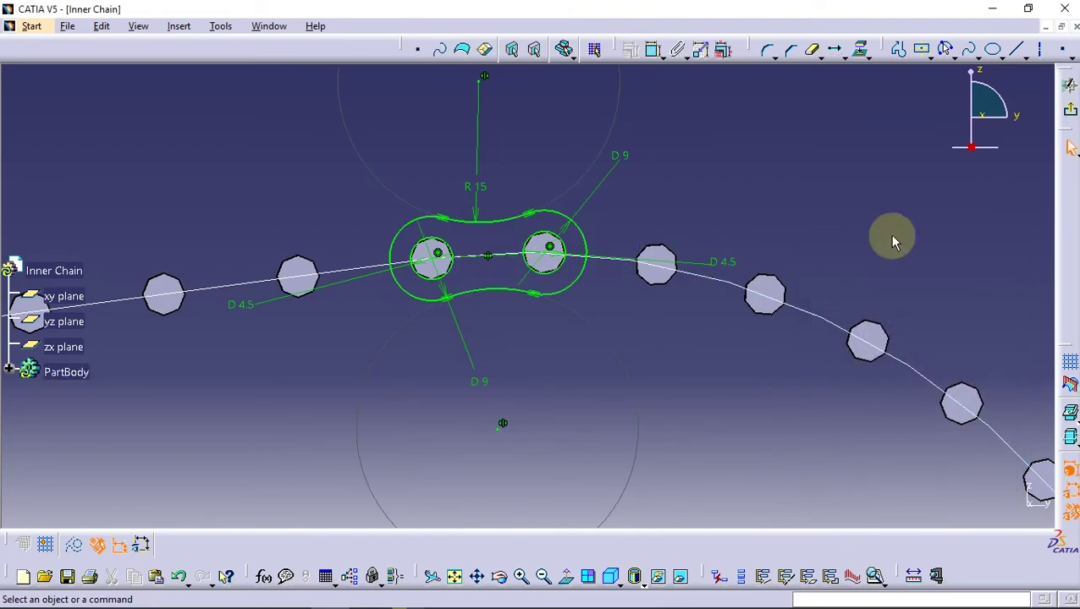
Add a point concentric with the next octagonal pin and select the whole link profile
click(1059, 56)
click(693, 214)
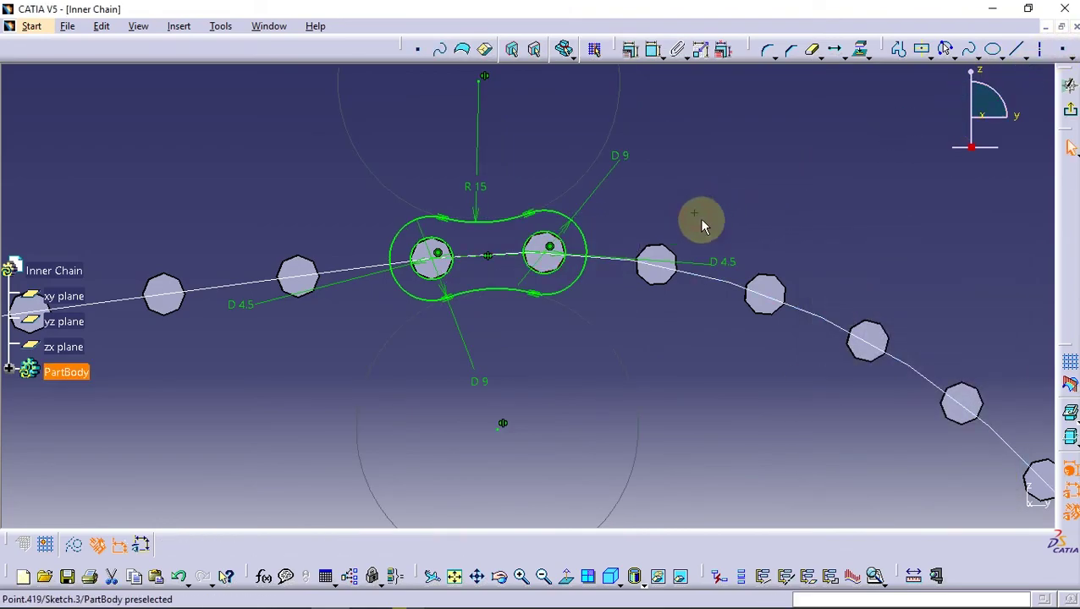
click(630, 52)
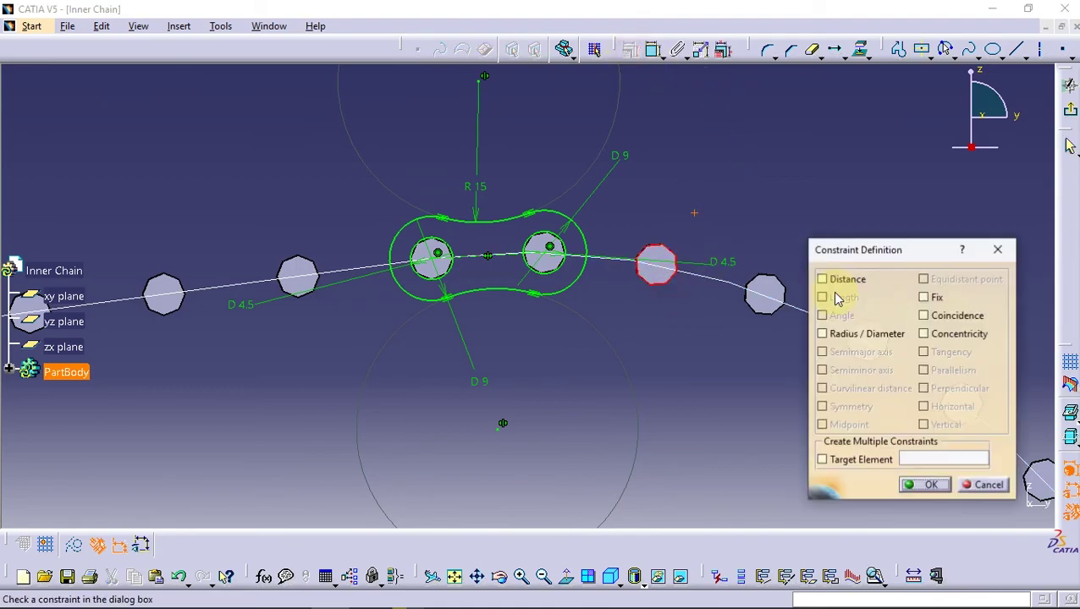
click(927, 487)
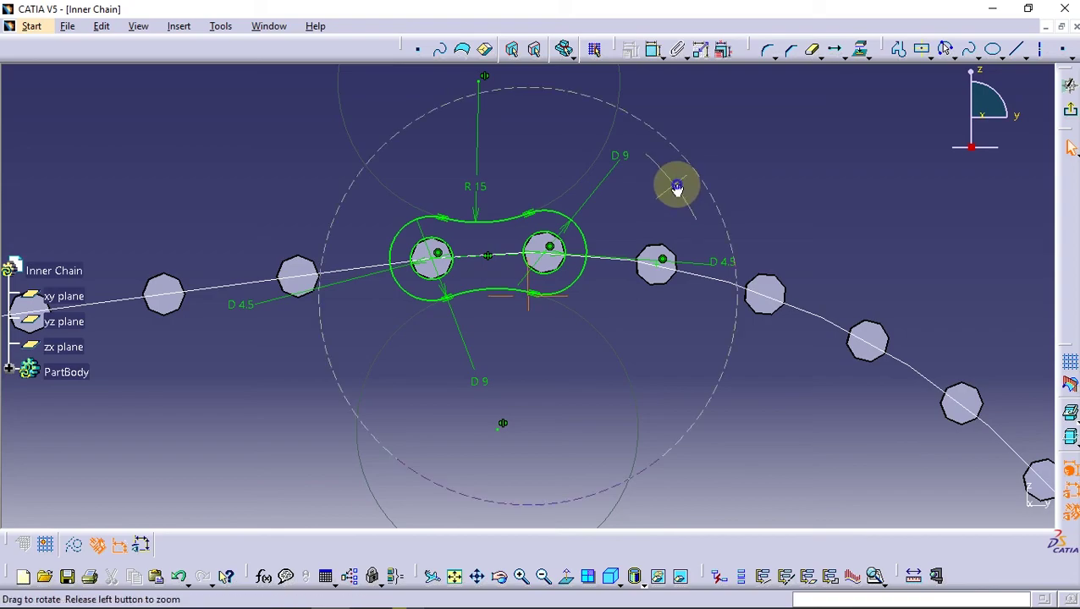
middle_drag(677, 188, 689, 197)
drag(422, 196, 576, 365)
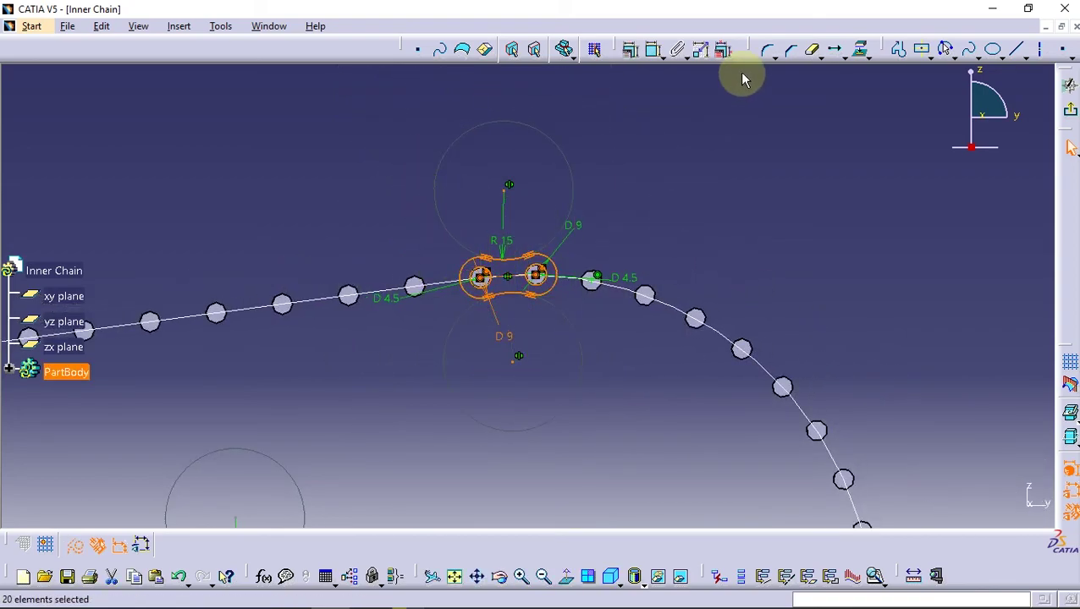
Rotate-duplicate the link 10 times about the origin, stepping from its hole to the next pin
click(864, 54)
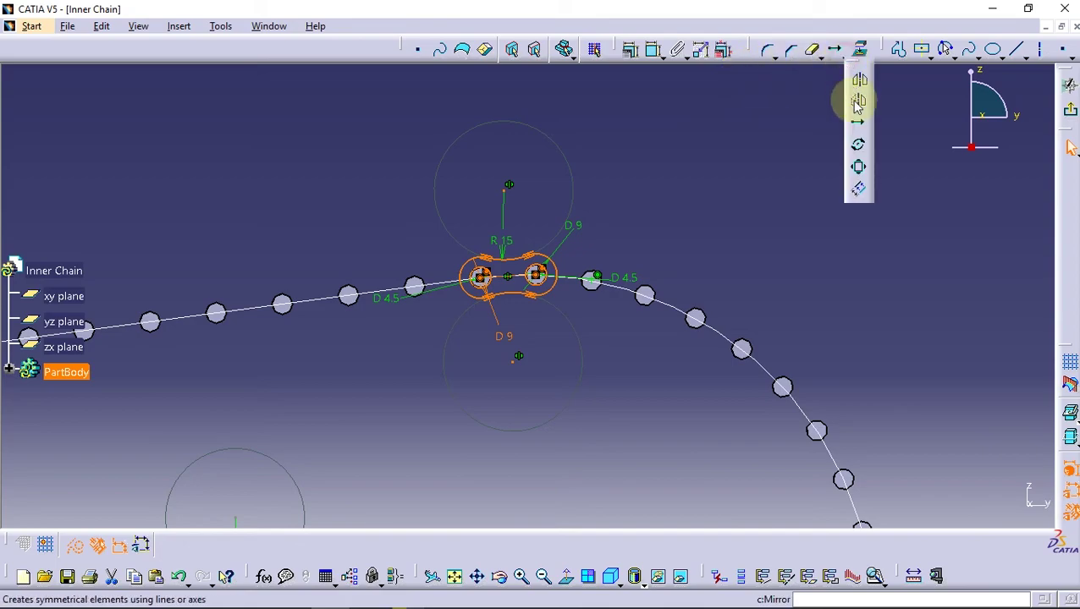
click(857, 145)
middle_drag(595, 429, 626, 284)
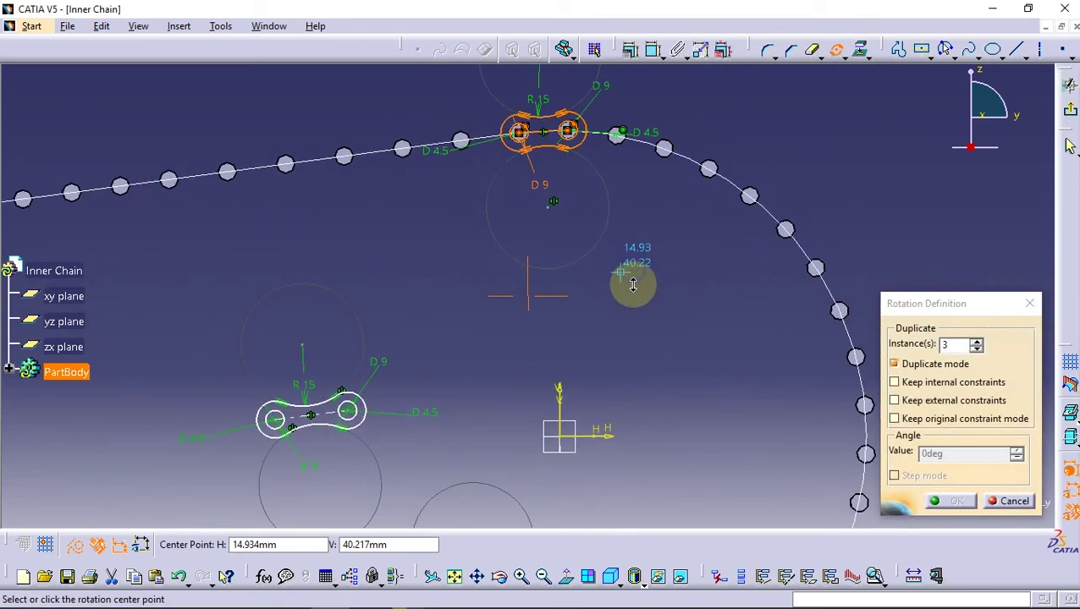
click(571, 441)
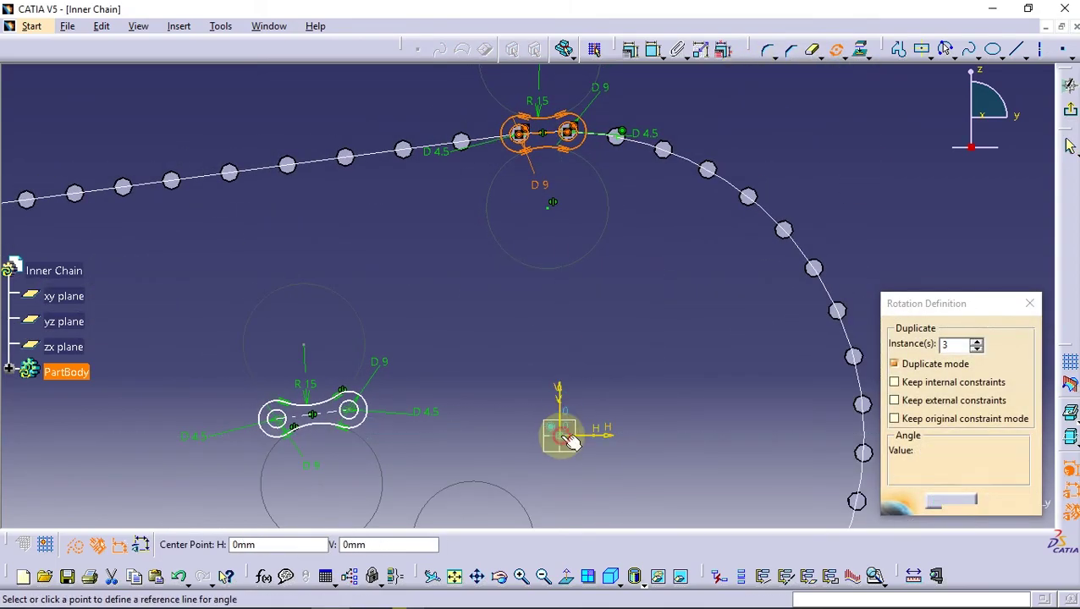
click(975, 343)
mouse_move(652, 248)
middle_down()
mouse_move(670, 356)
mouse_move(689, 305)
mouse_move(564, 227)
middle_up()
click(673, 298)
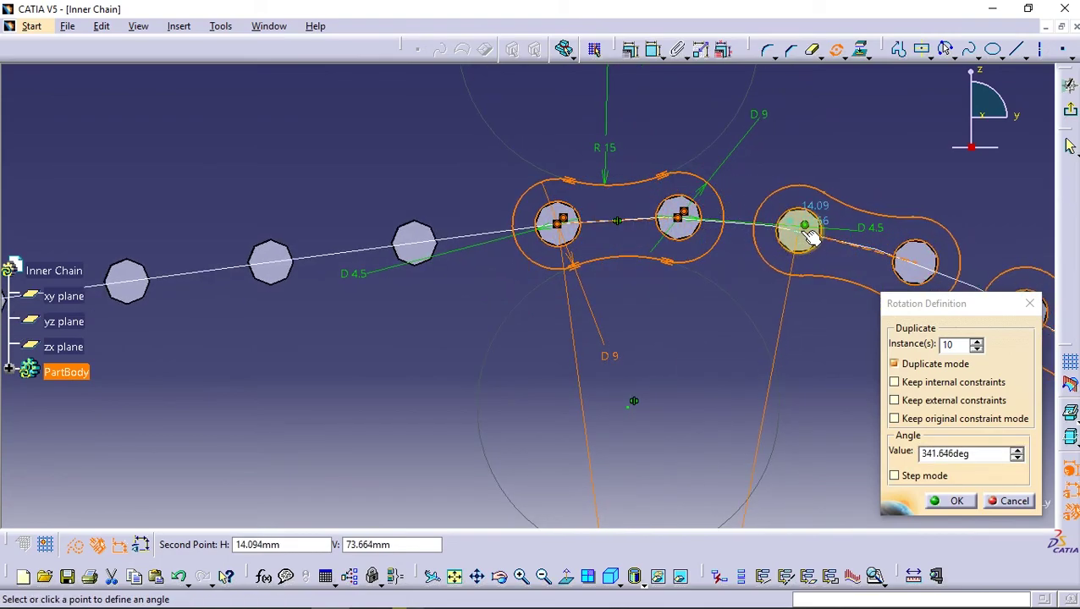
mouse_move(796, 234)
middle_down()
mouse_move(778, 467)
mouse_move(766, 241)
middle_up()
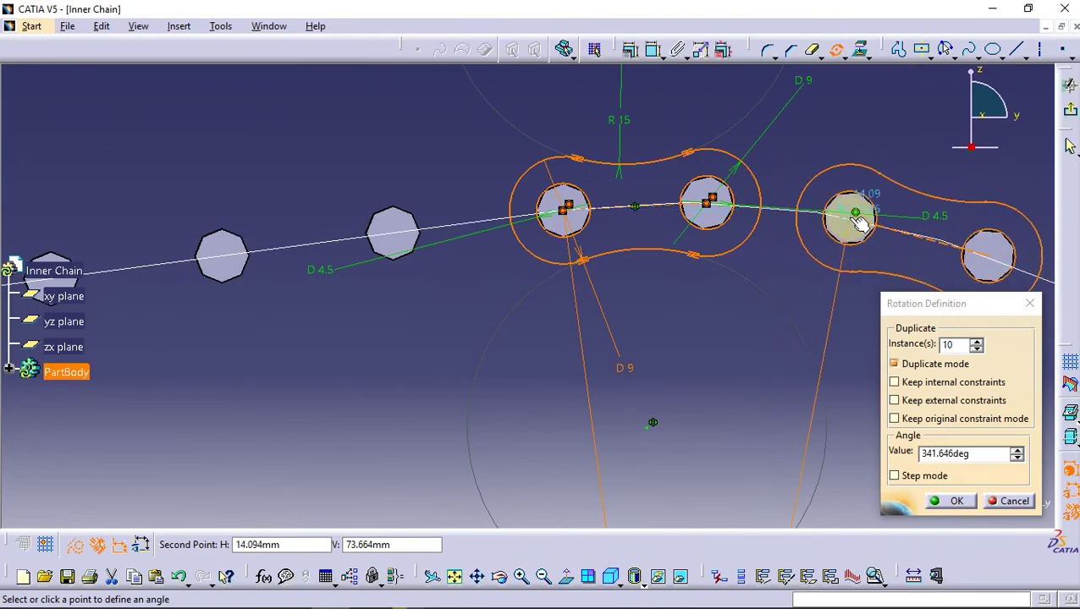
click(848, 219)
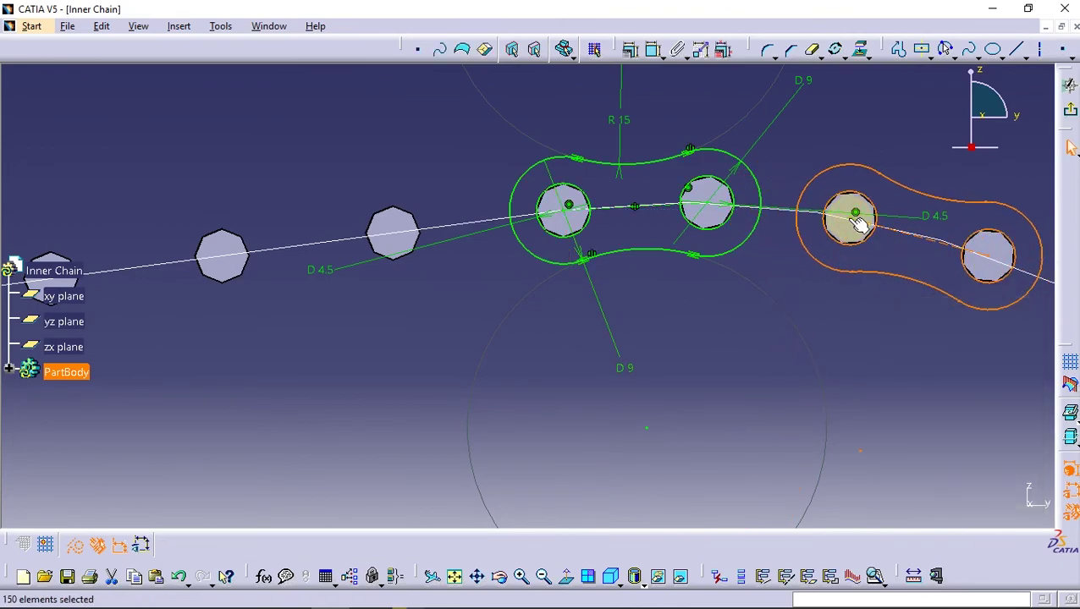
click(815, 125)
mouse_move(863, 293)
middle_down()
mouse_move(719, 213)
mouse_move(956, 199)
middle_up()
Move along the chain to the first link and cancel a constraint attempt on one hole circle
click(953, 181)
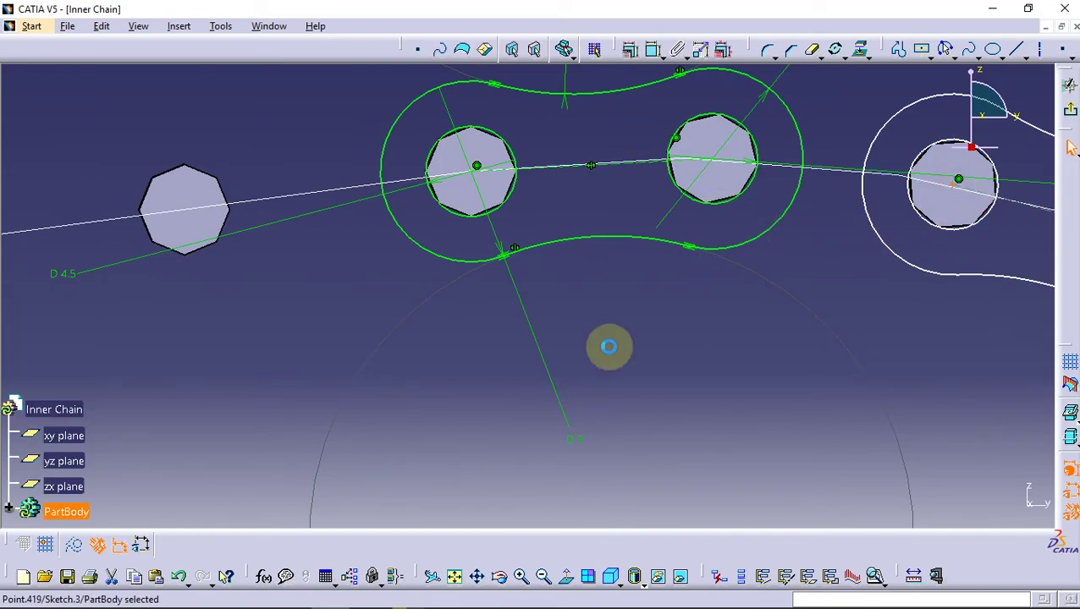
mouse_move(880, 419)
middle_down()
mouse_move(830, 324)
mouse_move(882, 492)
mouse_move(768, 248)
mouse_move(782, 283)
mouse_move(692, 419)
mouse_move(829, 260)
mouse_move(757, 409)
middle_up()
mouse_move(808, 236)
middle_down()
mouse_move(759, 227)
mouse_move(658, 236)
middle_up()
click(658, 238)
middle_drag(747, 307, 803, 284)
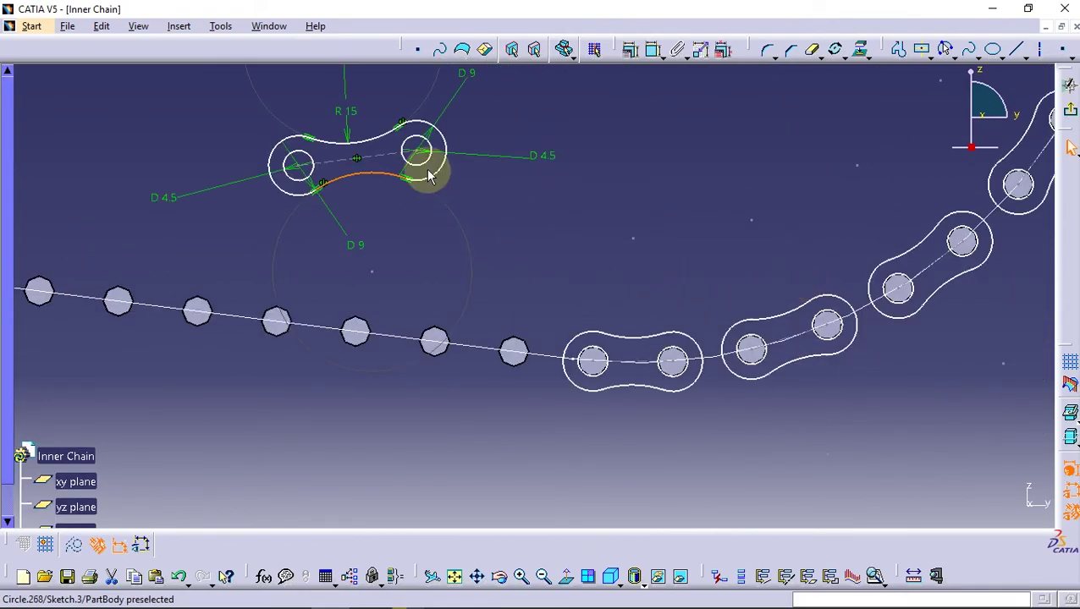
click(533, 357)
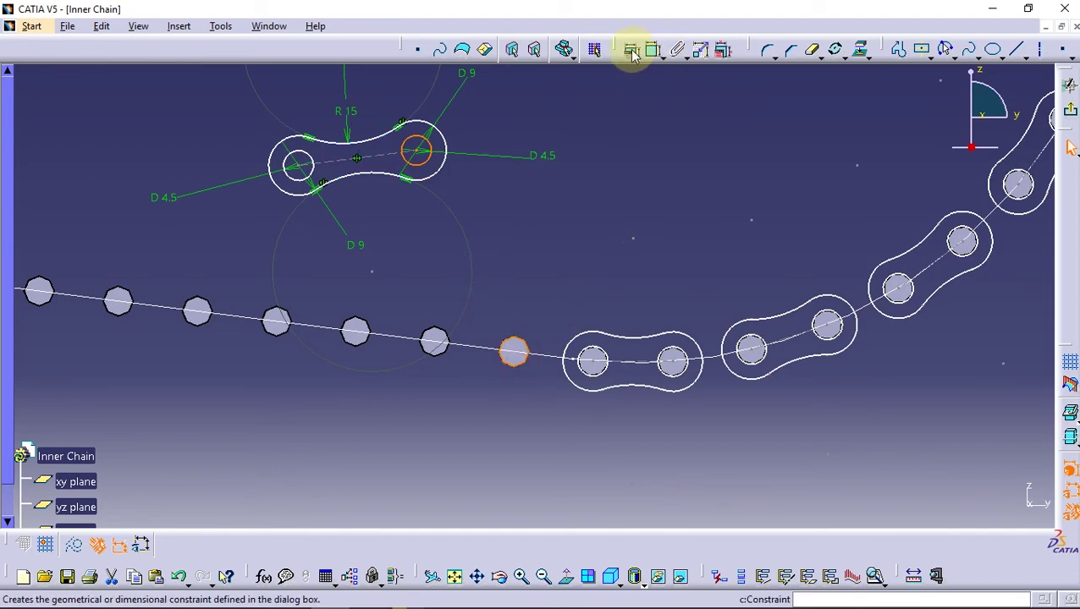
click(631, 49)
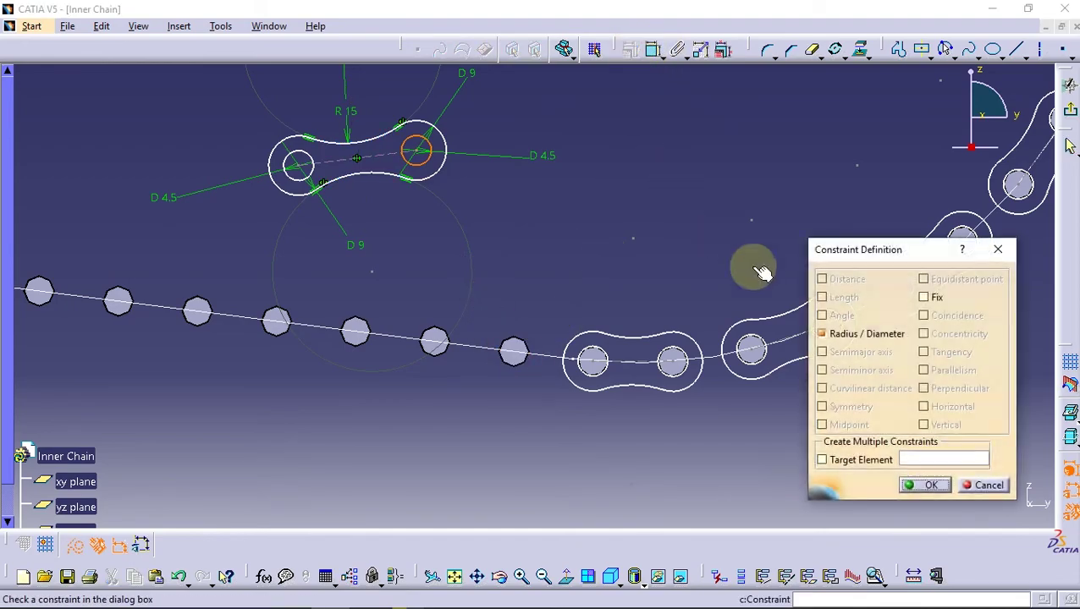
click(998, 250)
click(524, 236)
Make both link holes concentric with the two adjacent padded octagons
click(427, 163)
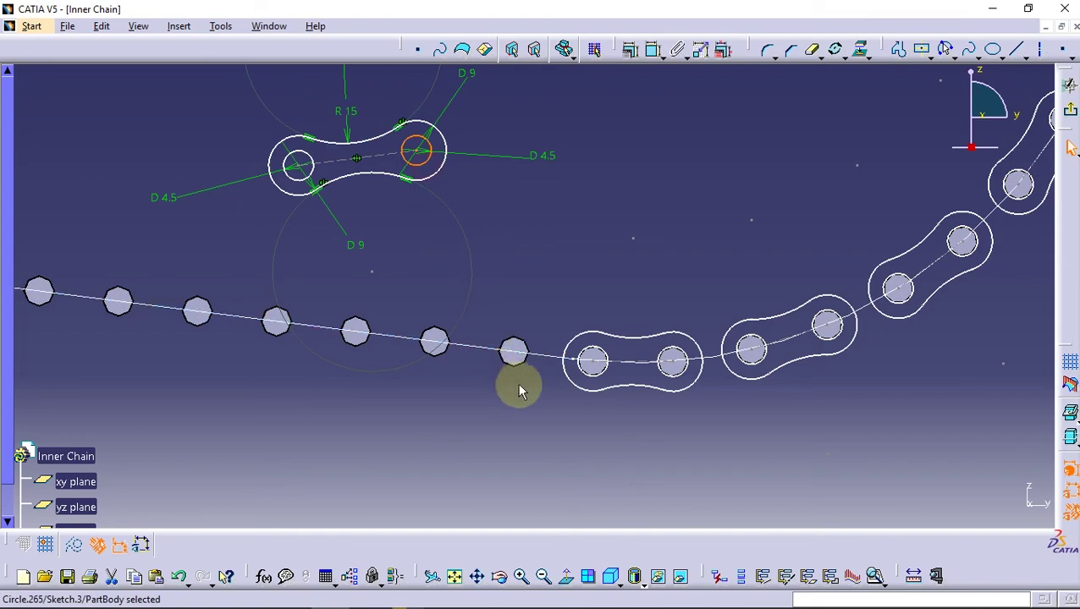
ctrl+click(525, 366)
click(630, 49)
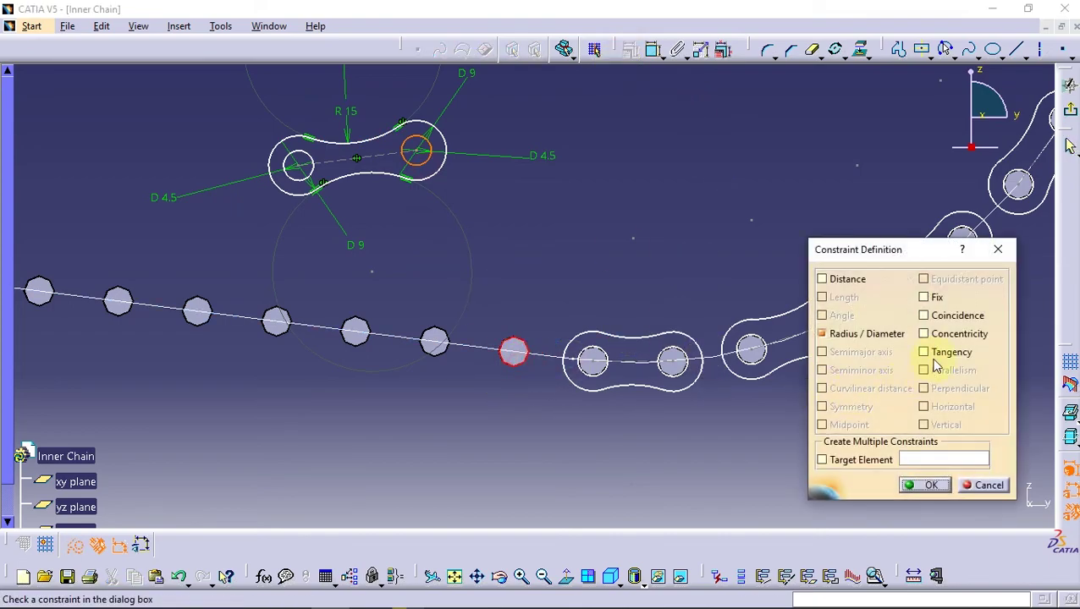
click(949, 338)
click(924, 485)
middle_drag(483, 414, 610, 424)
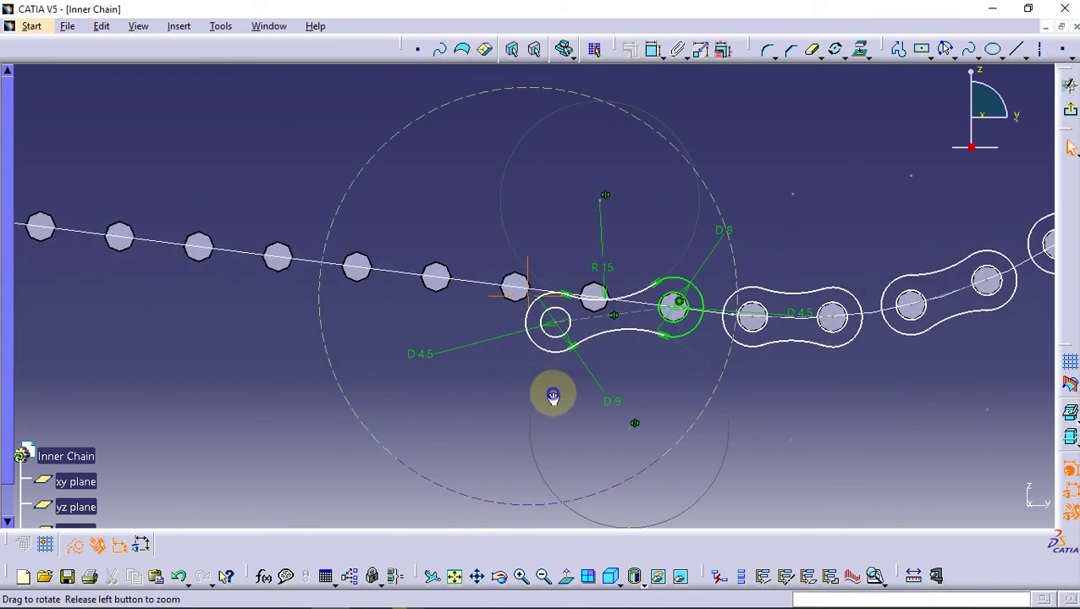
ctrl+click(669, 359)
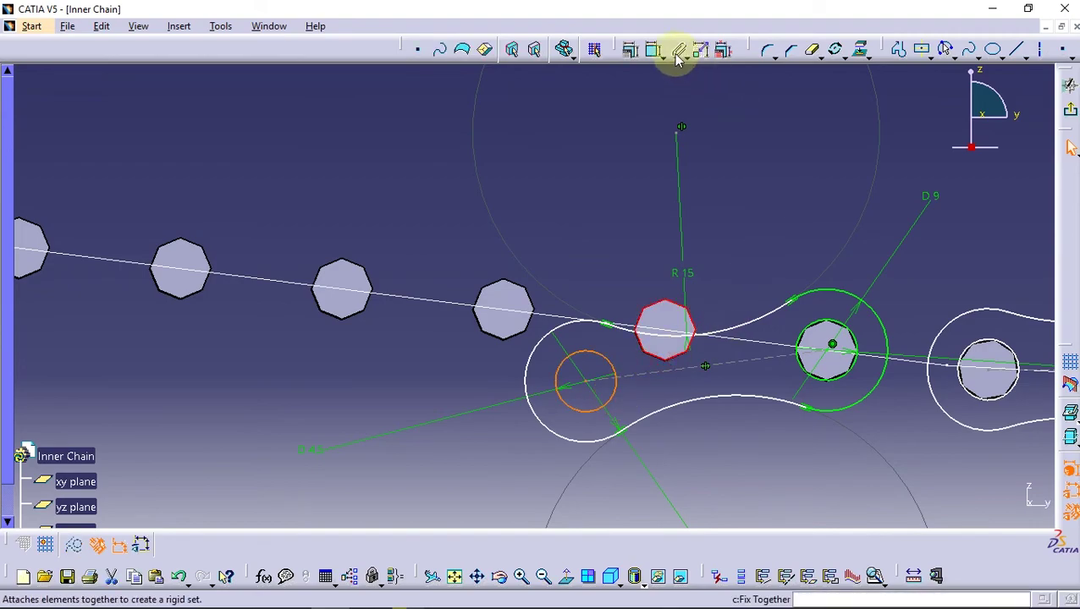
click(630, 49)
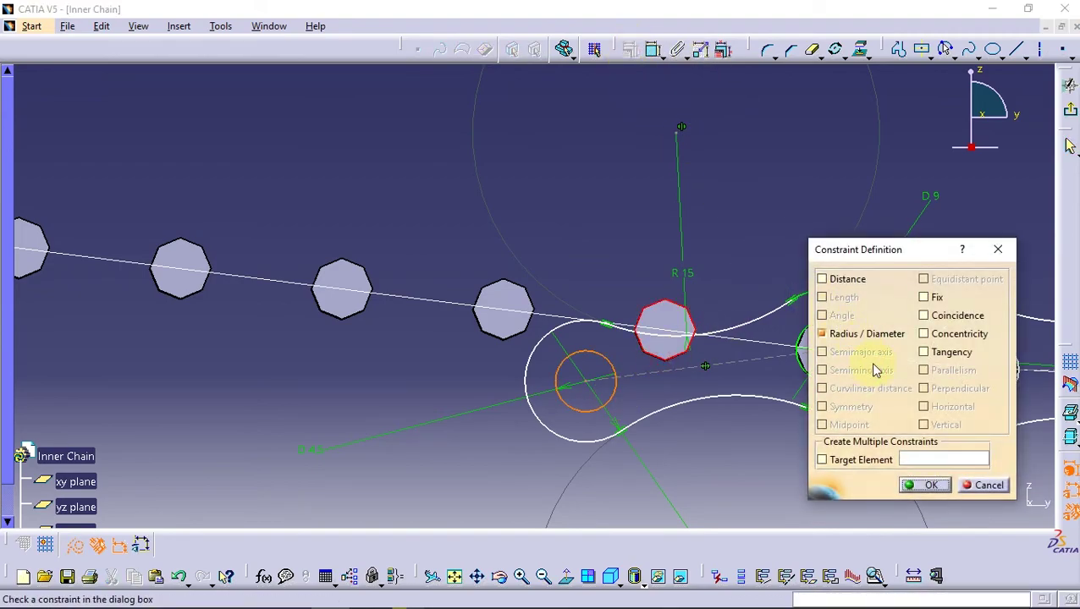
click(946, 338)
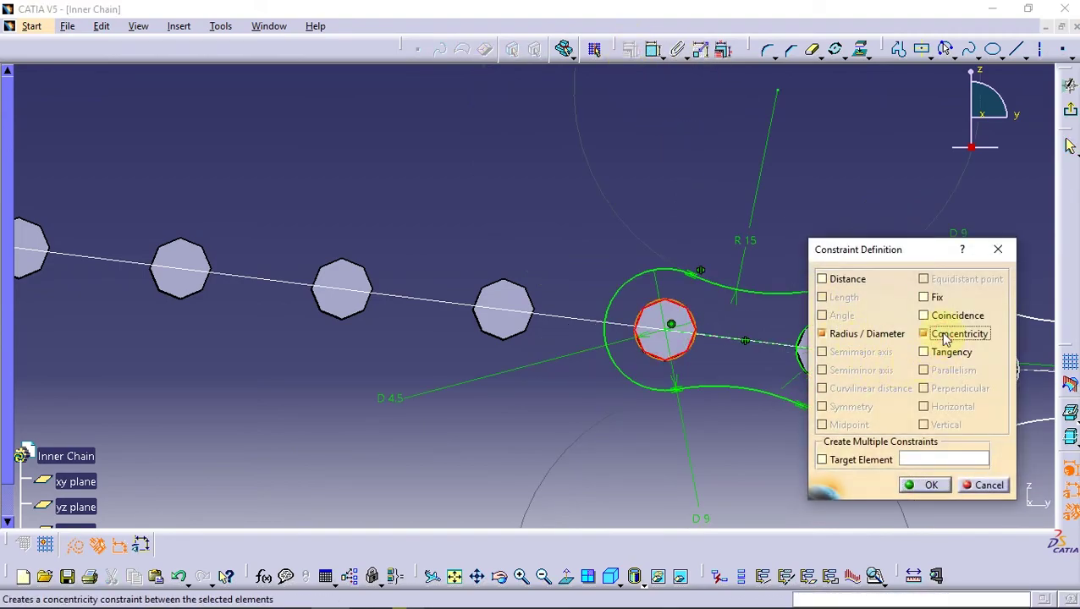
click(931, 486)
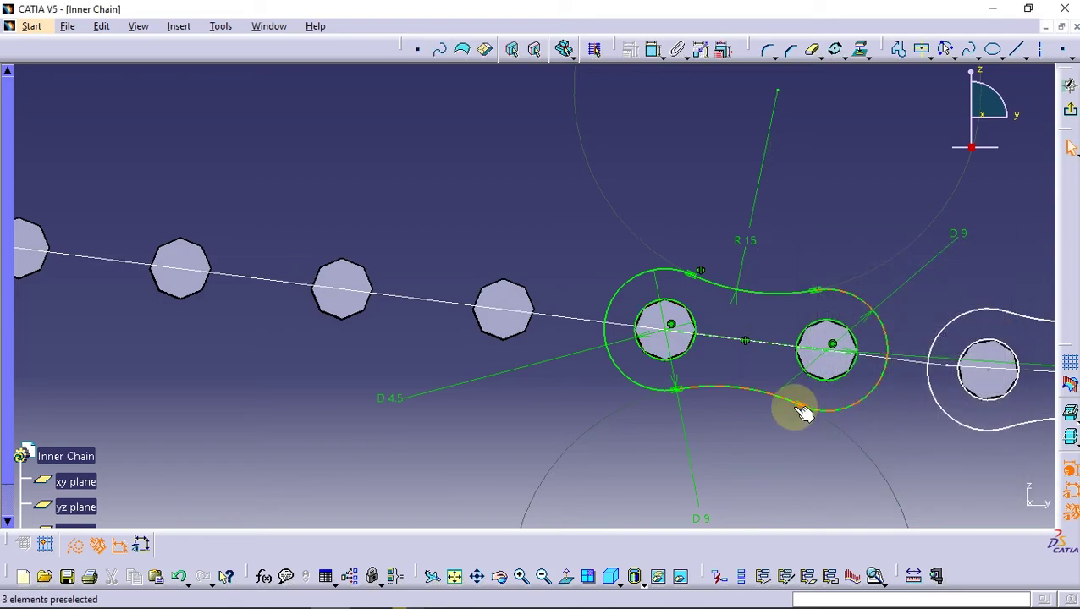
Add a point concentric with the next octagon and window-select the link profile
mouse_move(705, 408)
middle_down()
mouse_move(701, 369)
mouse_move(718, 489)
mouse_move(475, 402)
mouse_move(584, 421)
middle_up()
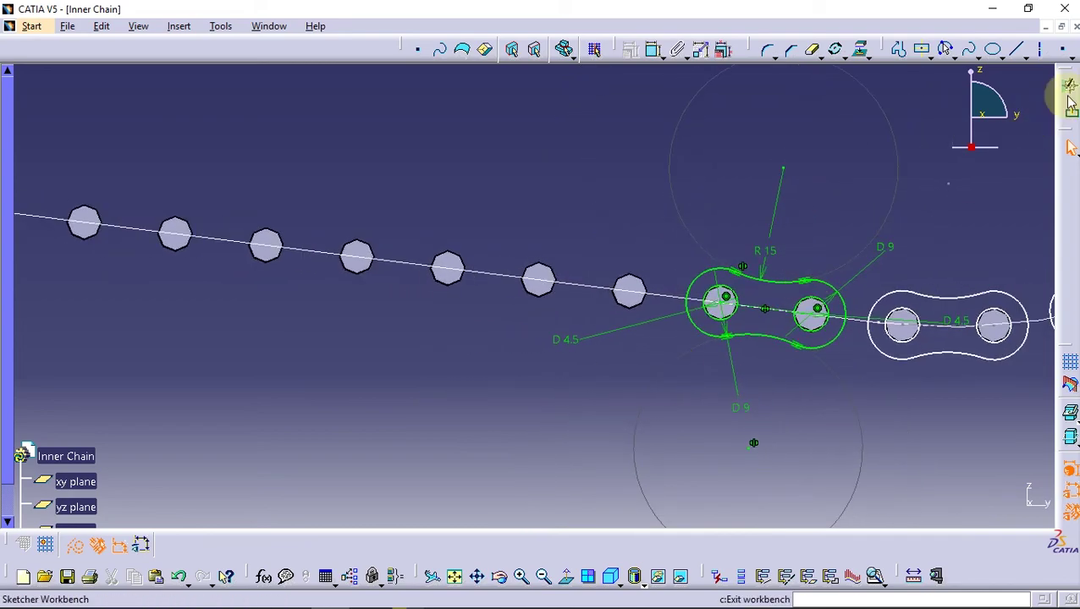
click(1067, 53)
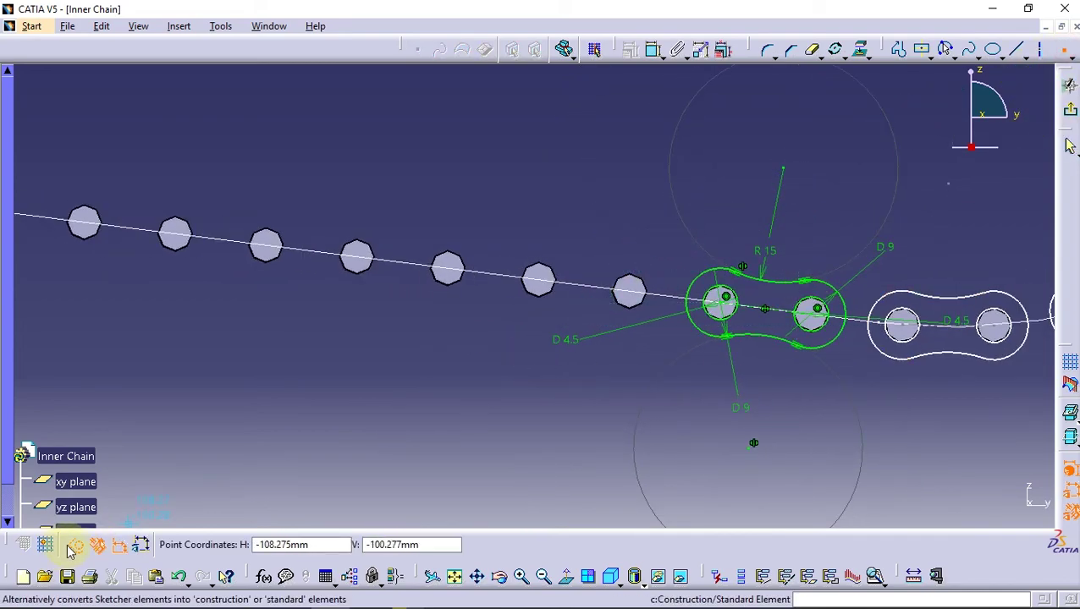
middle_drag(699, 283, 687, 356)
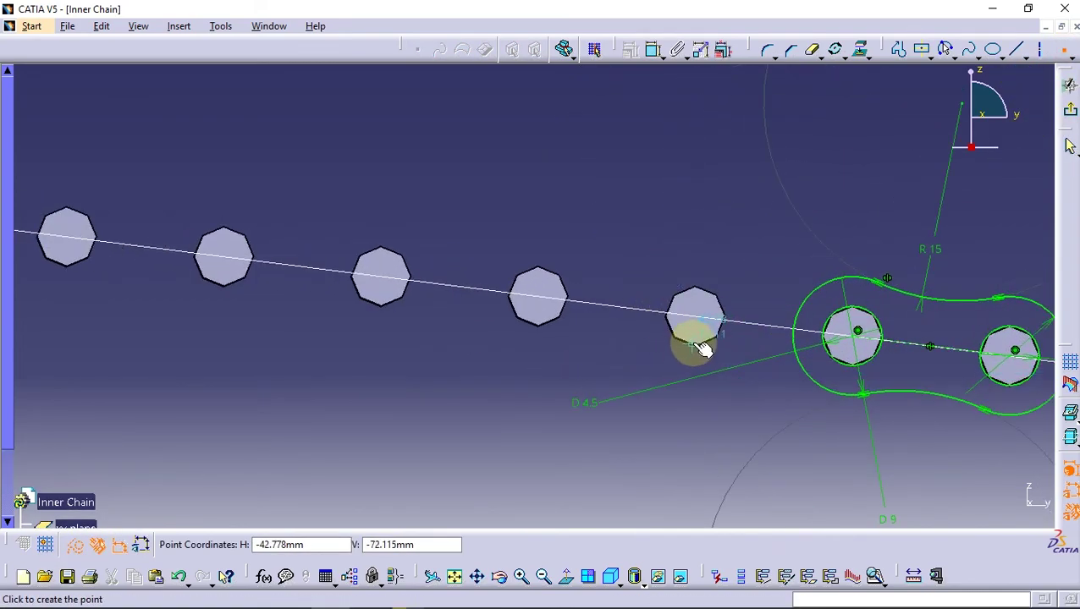
click(684, 250)
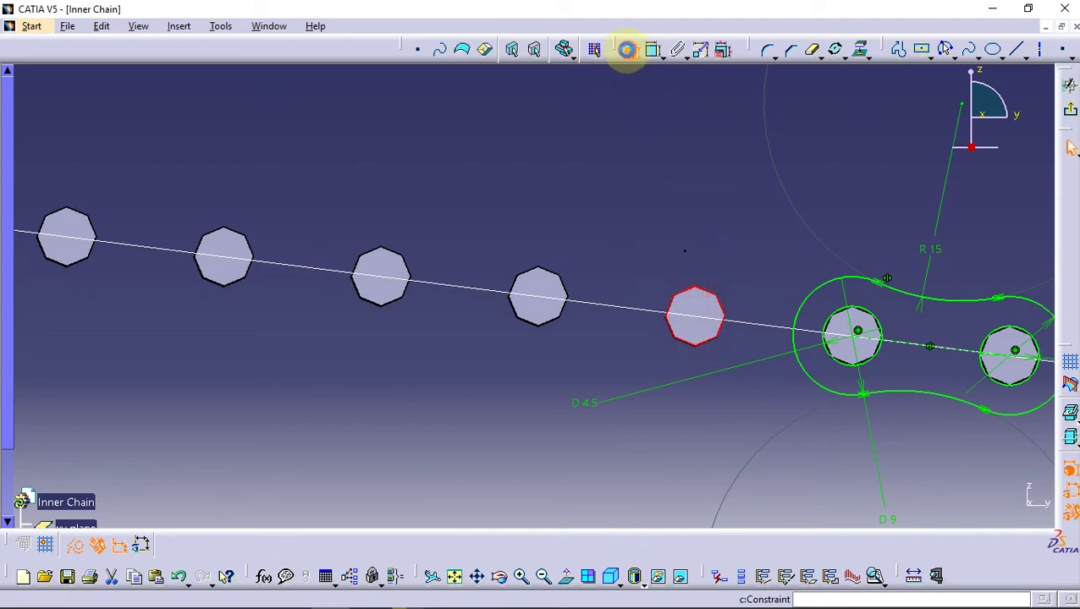
click(627, 50)
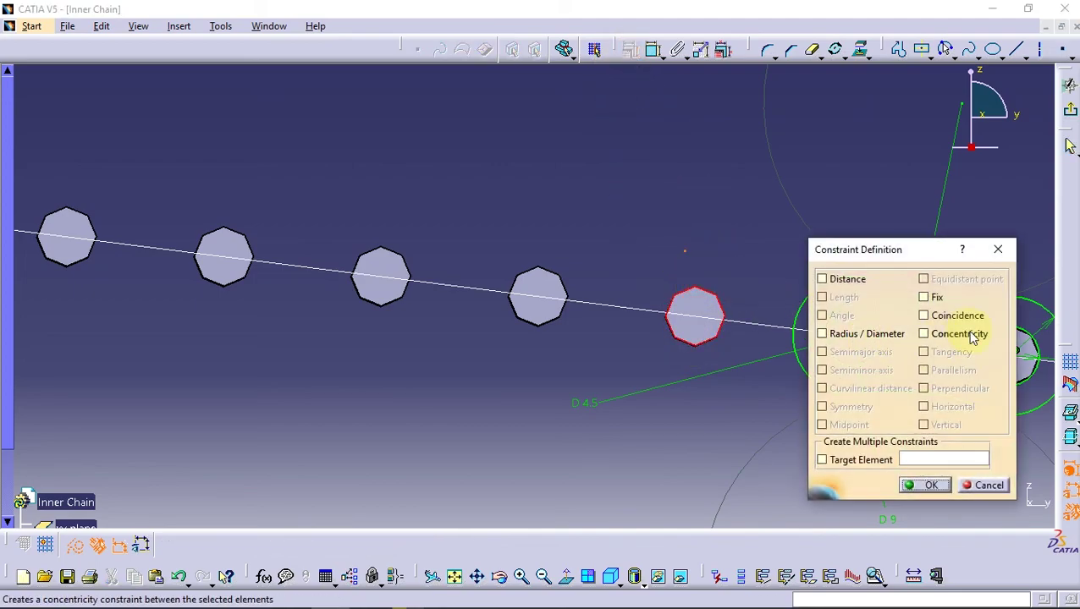
click(928, 486)
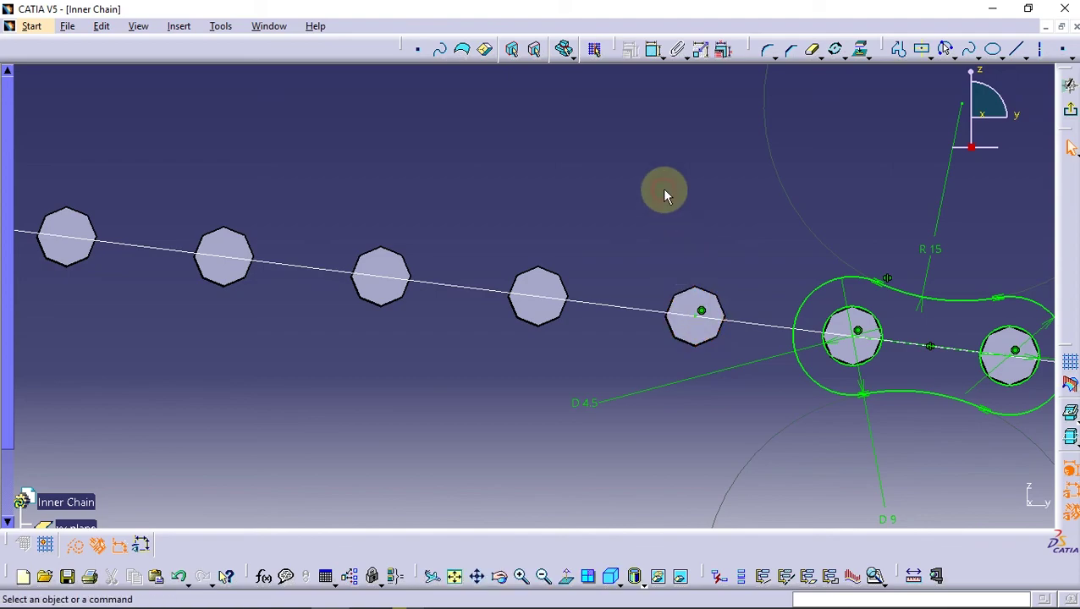
middle_drag(718, 248, 670, 278)
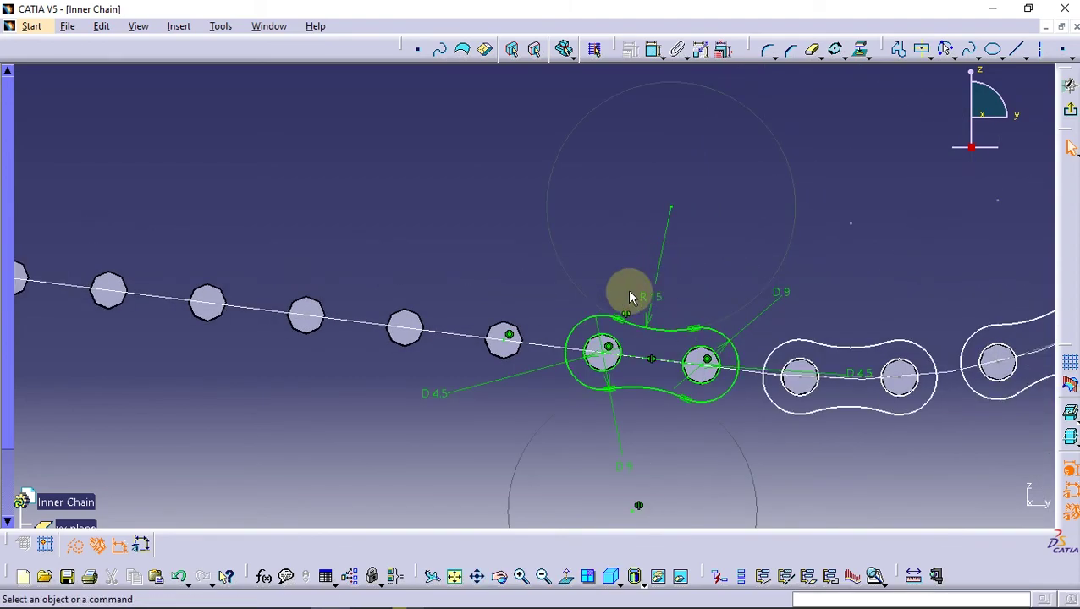
drag(549, 291, 756, 458)
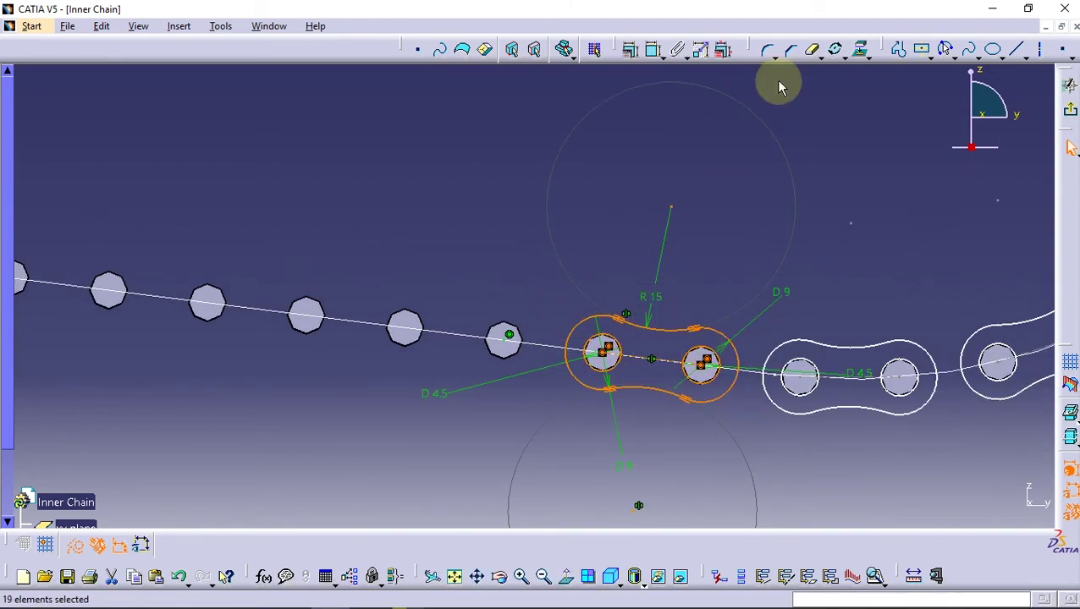
Translate-duplicate the link 13 times at 24 mm spacing along the straight run
click(842, 58)
click(857, 121)
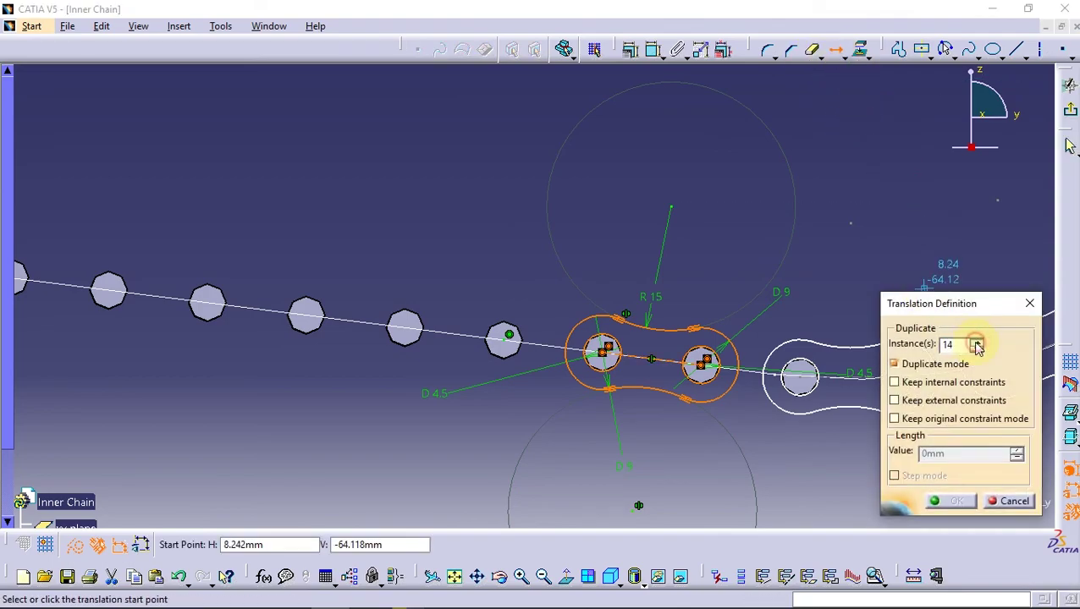
click(701, 364)
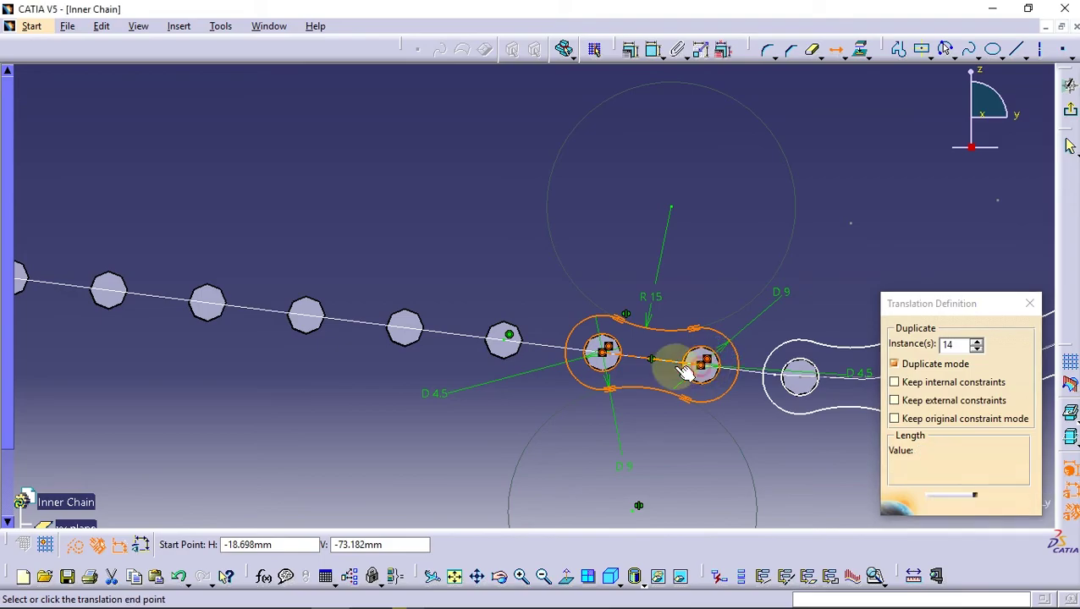
mouse_move(506, 388)
ctrl+middle_down()
mouse_move(538, 505)
mouse_move(571, 313)
ctrl+middle_up()
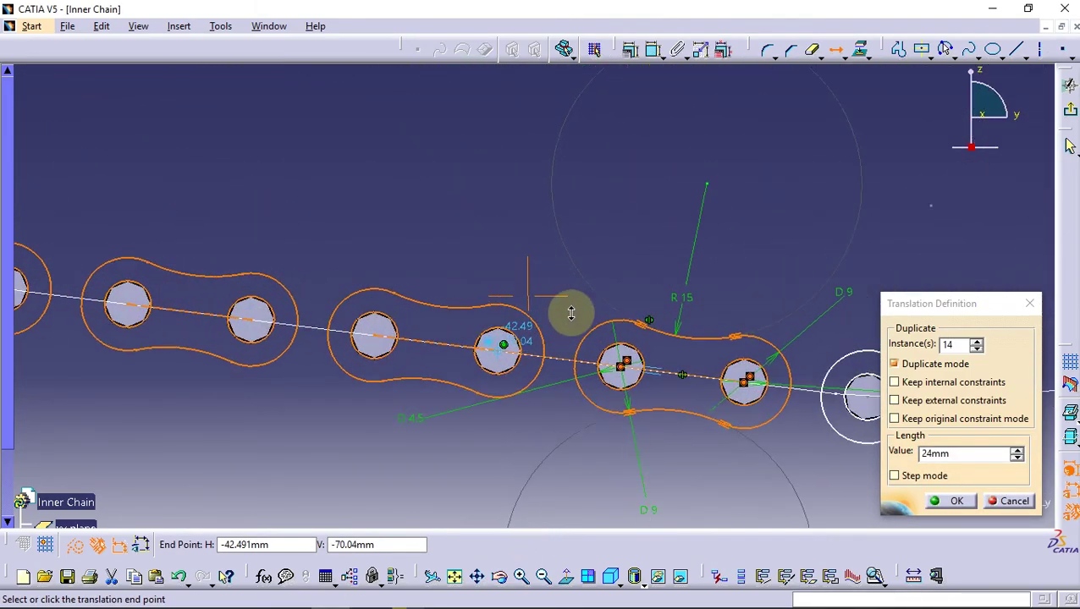
click(978, 349)
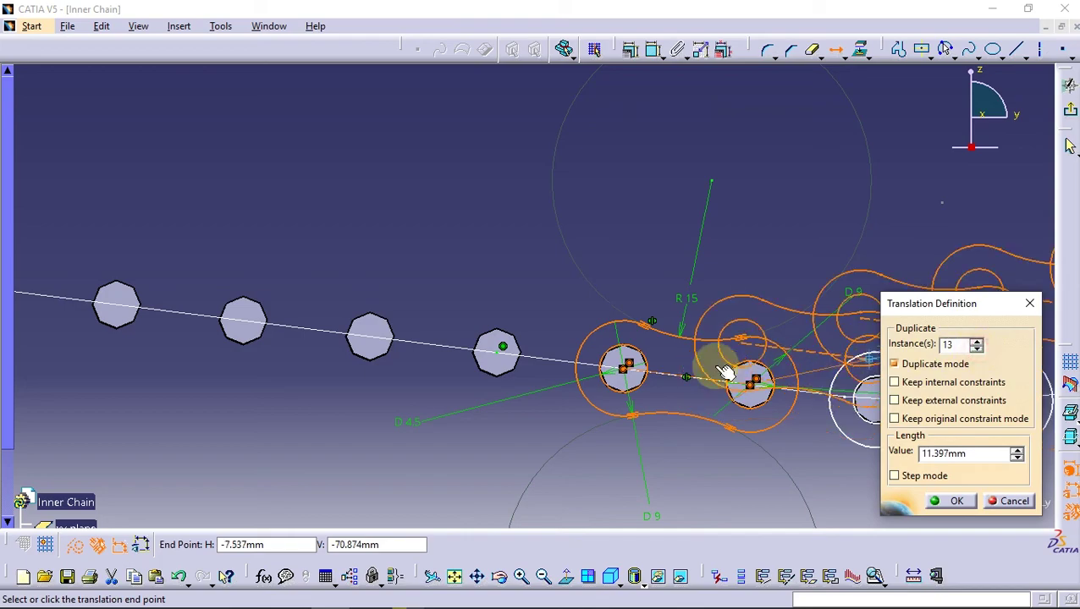
click(501, 350)
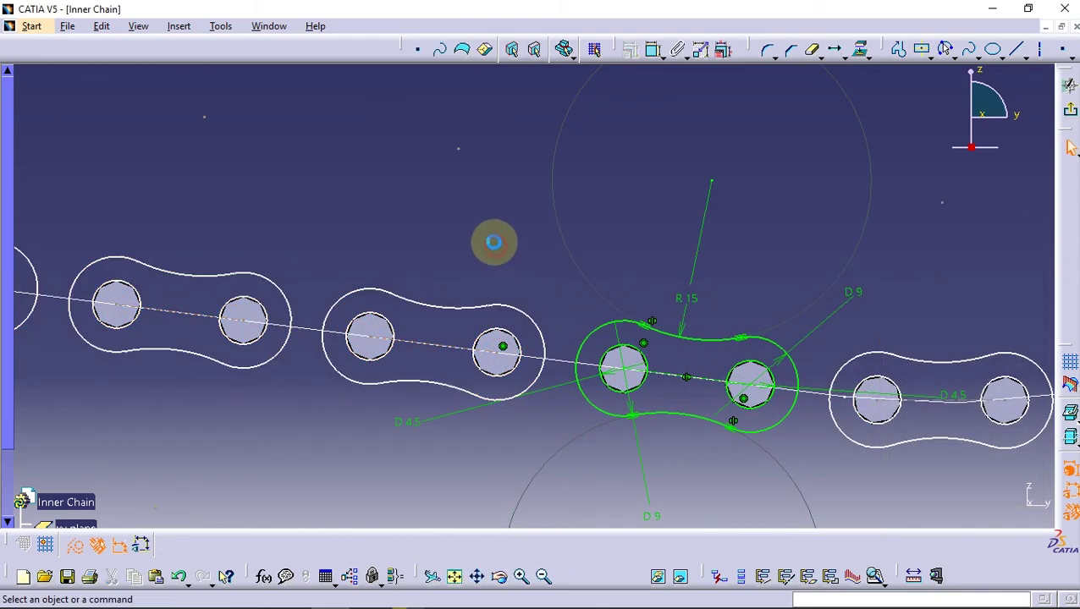
mouse_move(494, 245)
middle_down()
mouse_move(253, 259)
mouse_move(441, 373)
mouse_move(684, 320)
mouse_move(495, 400)
mouse_move(496, 369)
middle_up()
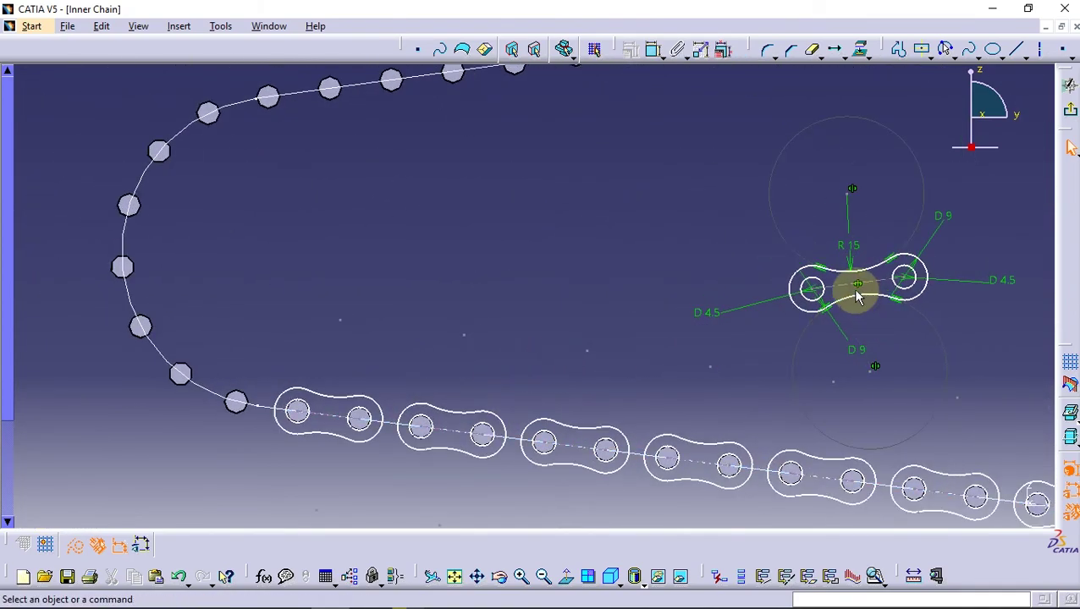
Move the free link profile toward the curved section of the chain
drag(852, 294, 349, 296)
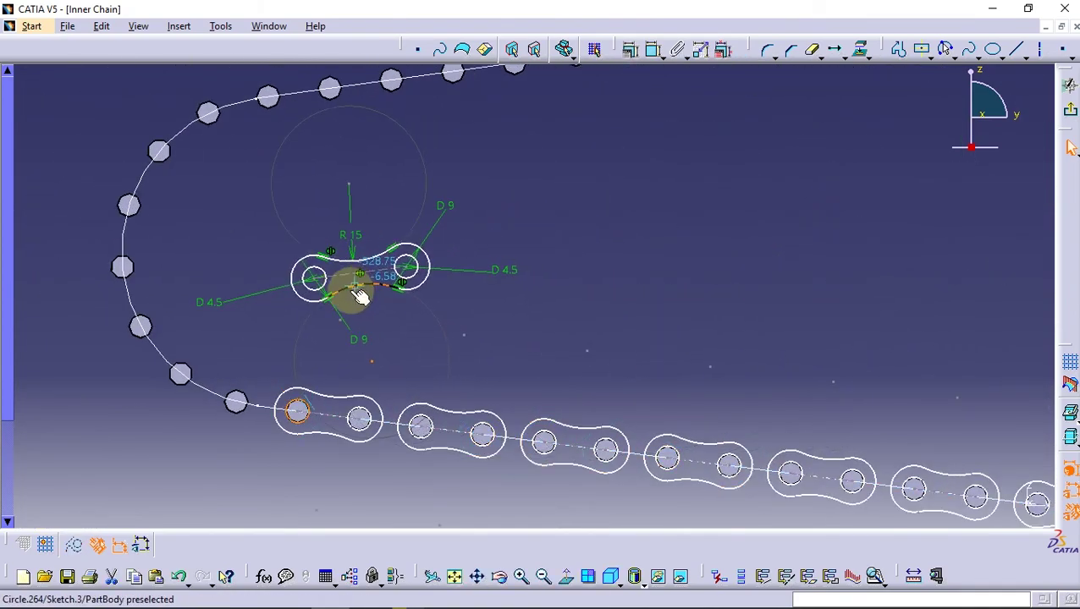
mouse_move(251, 445)
middle_down()
mouse_move(432, 440)
mouse_move(499, 381)
mouse_move(466, 429)
mouse_move(464, 419)
middle_up()
middle_drag(562, 321, 477, 436)
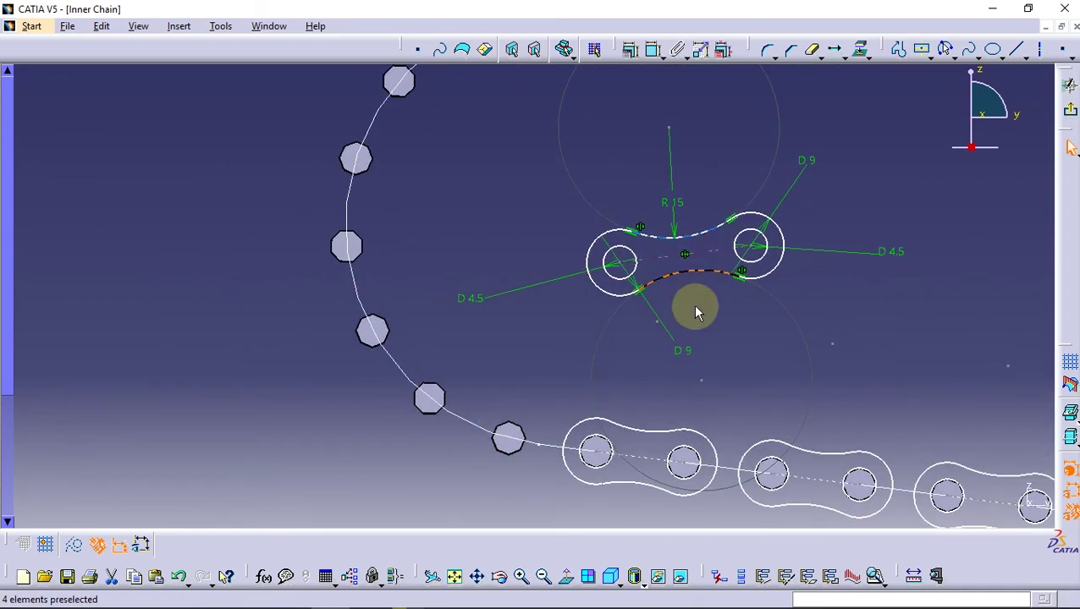
Make the link's right and left holes concentric with the last straight-run and first curve octagons
click(764, 262)
ctrl+click(509, 439)
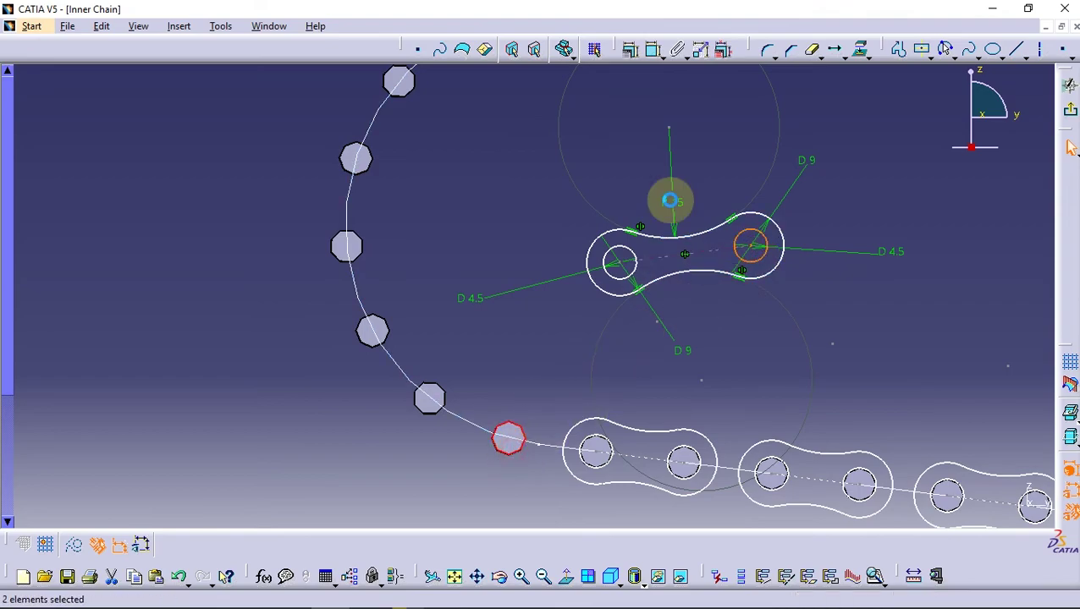
click(630, 53)
click(950, 334)
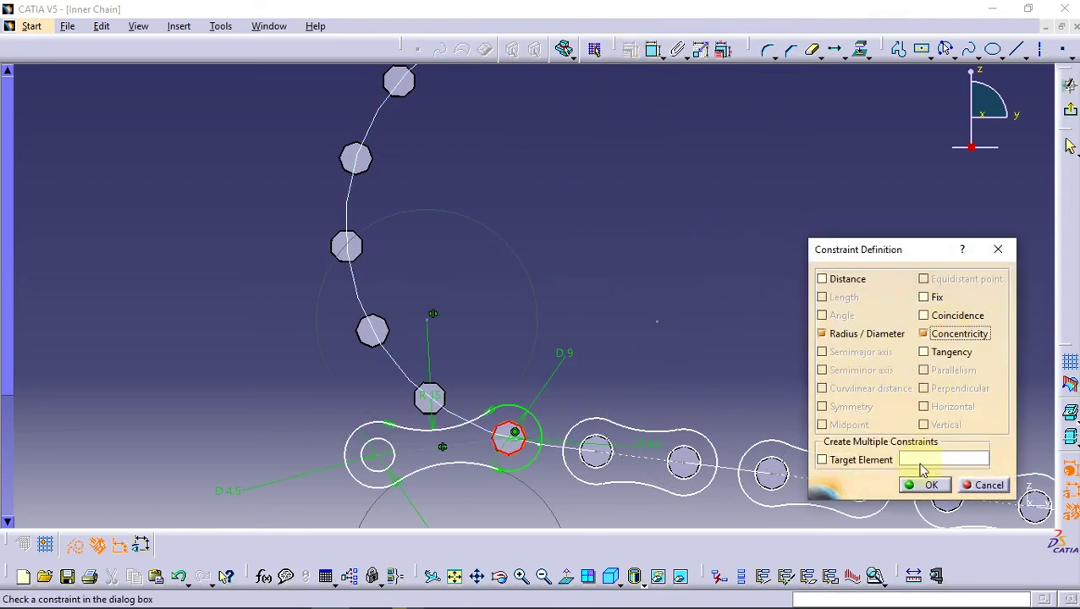
click(921, 484)
click(382, 457)
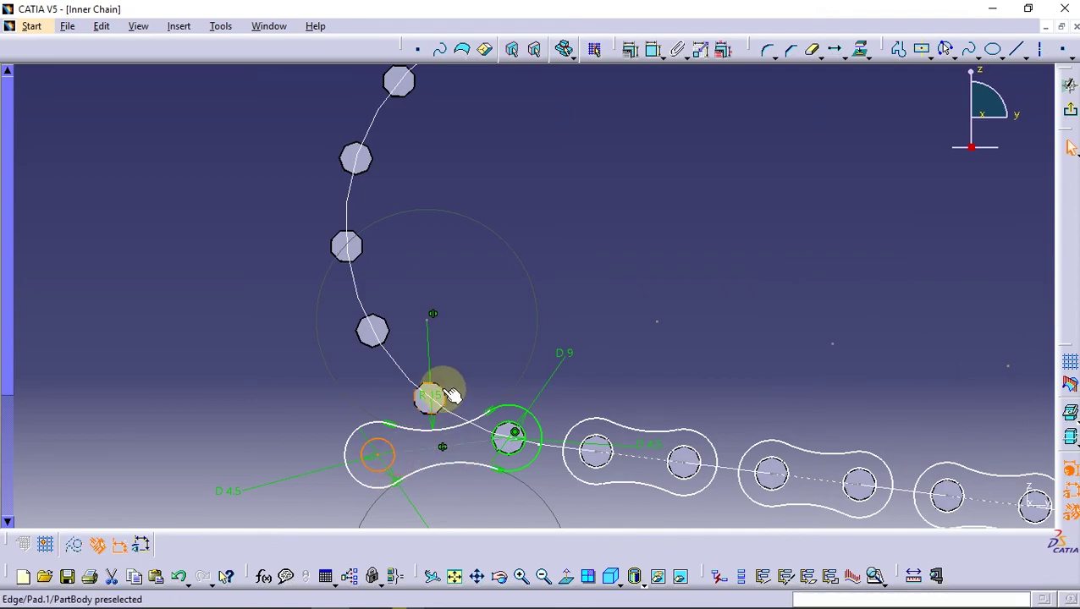
ctrl+click(442, 393)
click(628, 49)
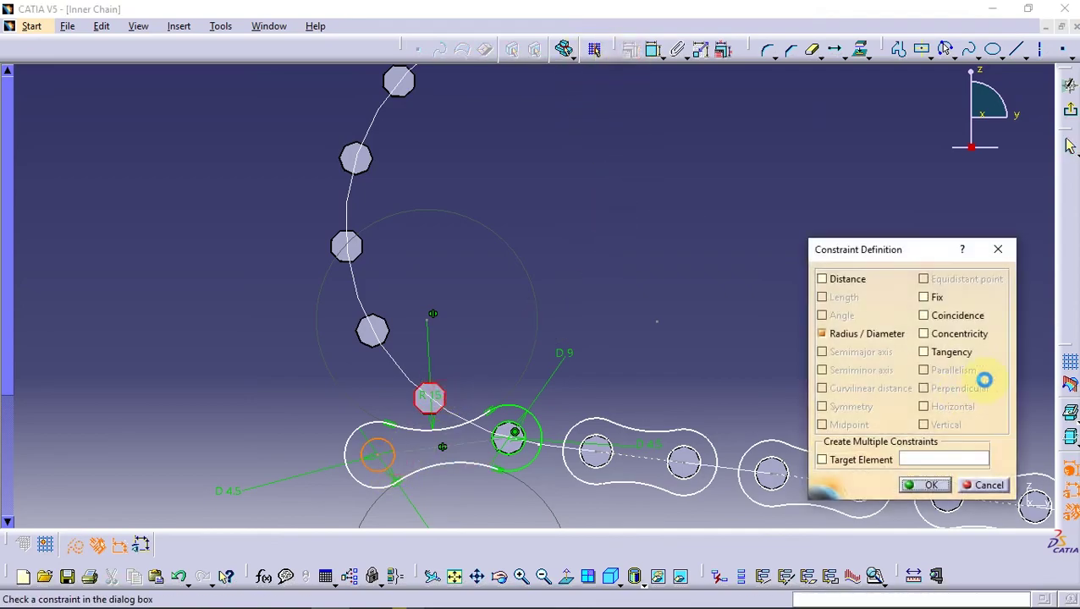
click(946, 335)
click(931, 486)
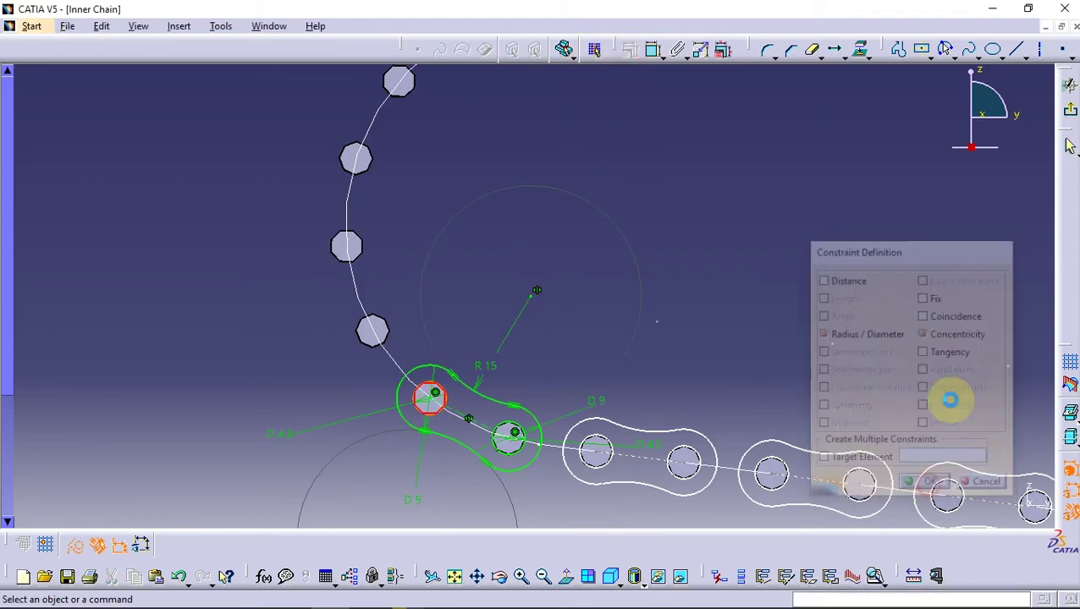
Add points concentric with the next octagons up the curve, then box-select the link
click(1064, 49)
click(626, 171)
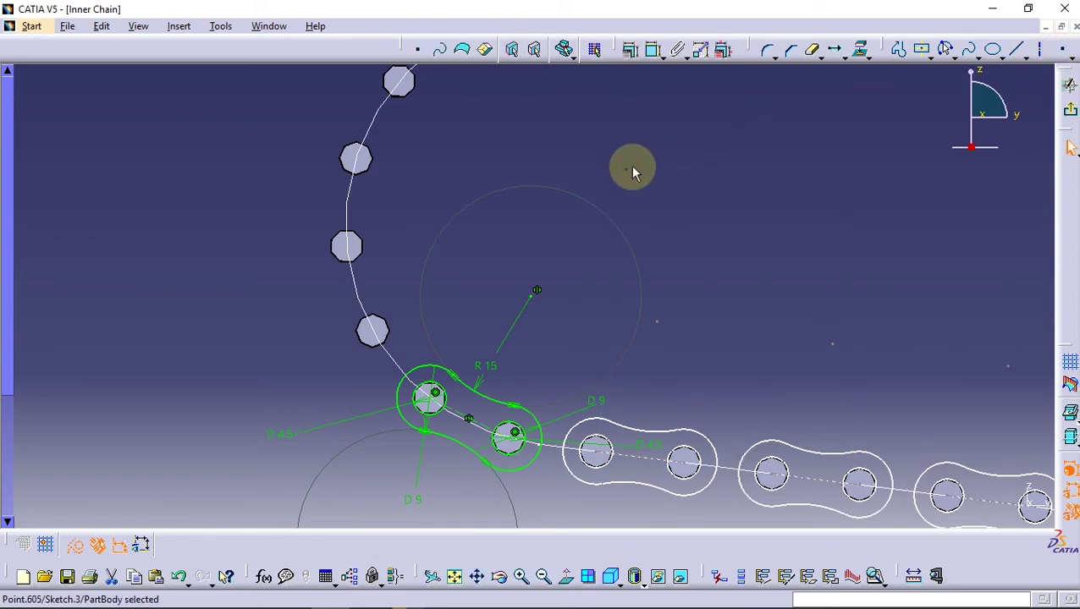
ctrl+click(371, 125)
click(634, 53)
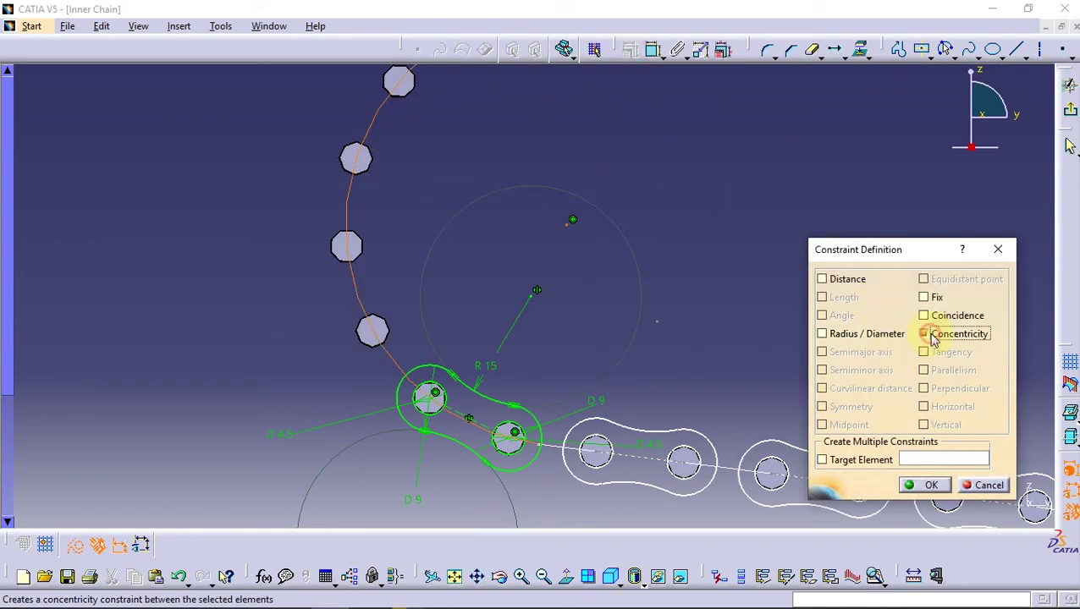
click(924, 493)
ctrl+middle_drag(771, 453, 890, 166)
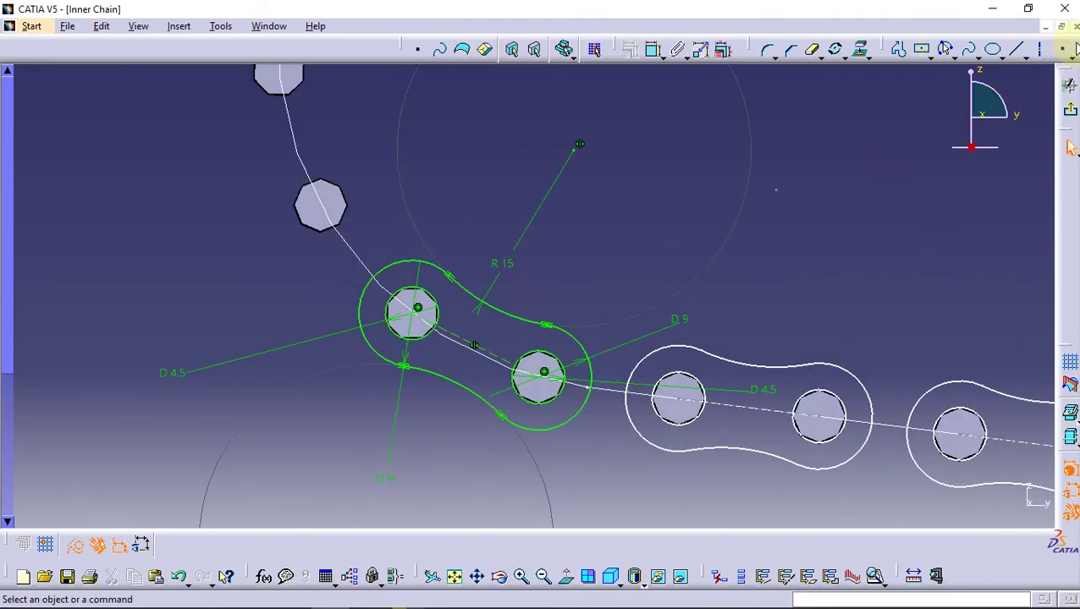
click(263, 215)
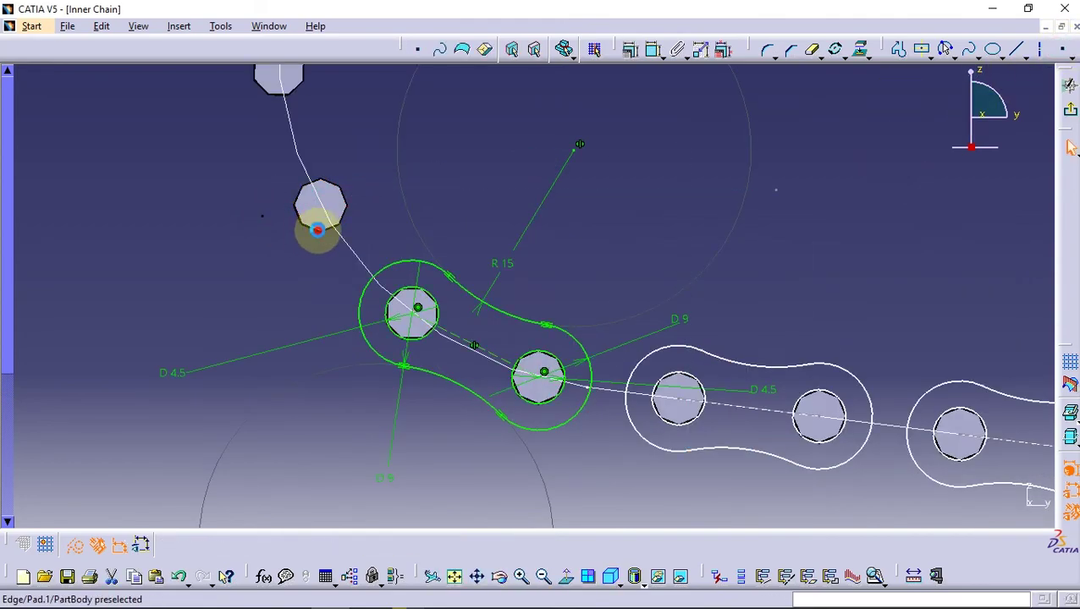
click(629, 54)
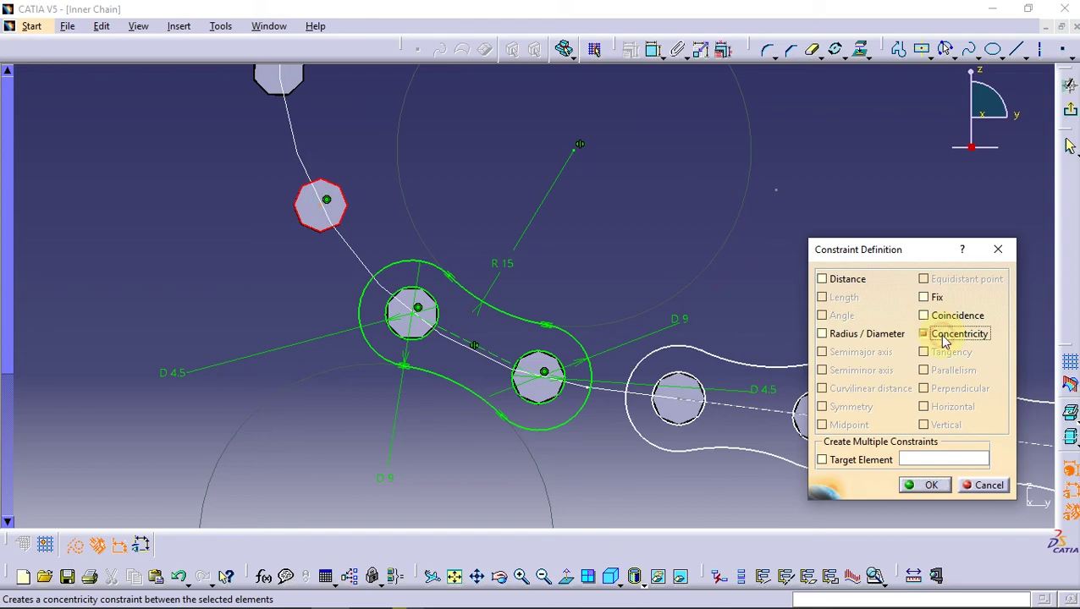
click(928, 481)
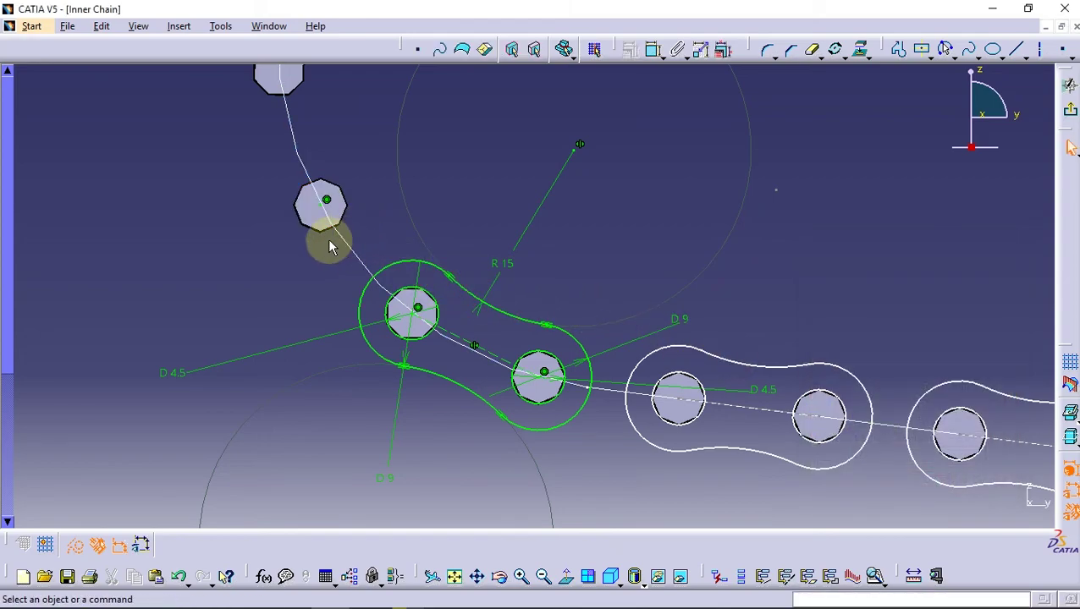
drag(330, 240, 622, 474)
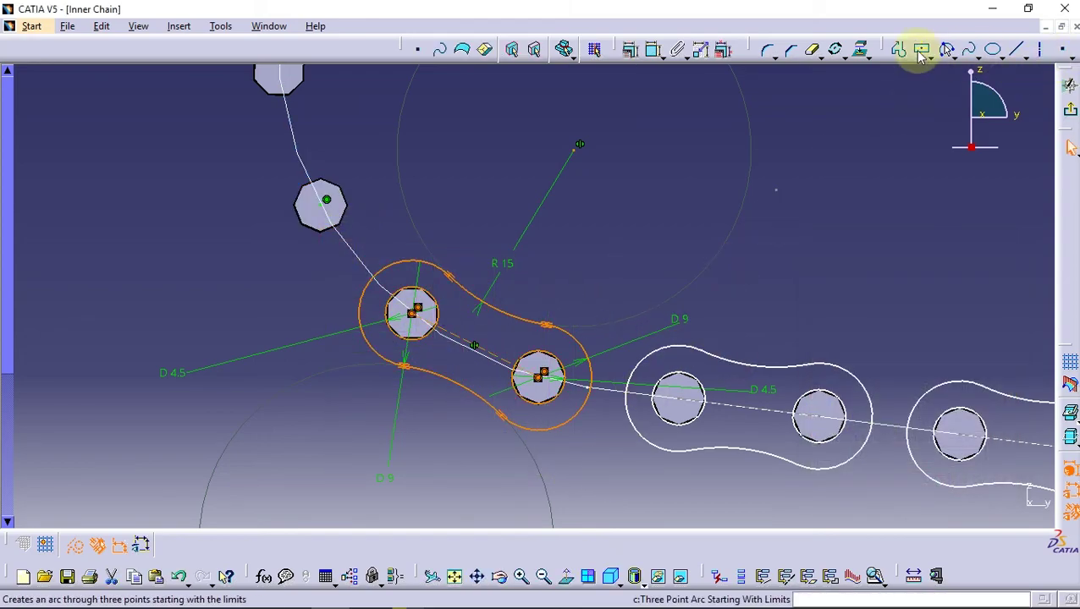
Rotate-duplicate the link 3 times about the sprocket centre, from its hole to the next pin
click(835, 49)
middle_drag(578, 169, 631, 249)
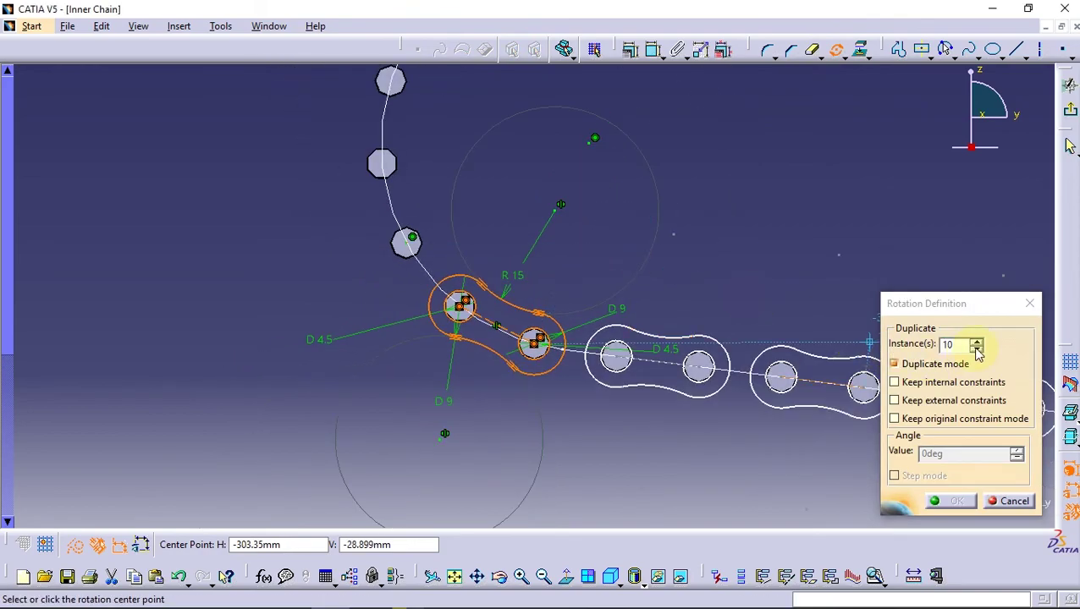
click(977, 350)
click(591, 152)
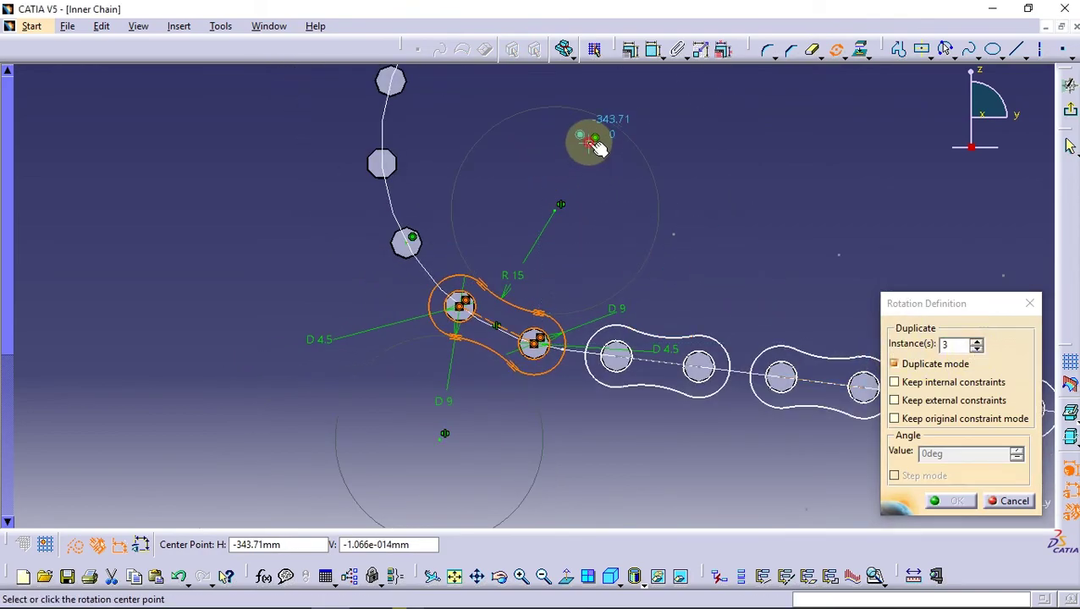
ctrl+middle_drag(499, 330, 495, 150)
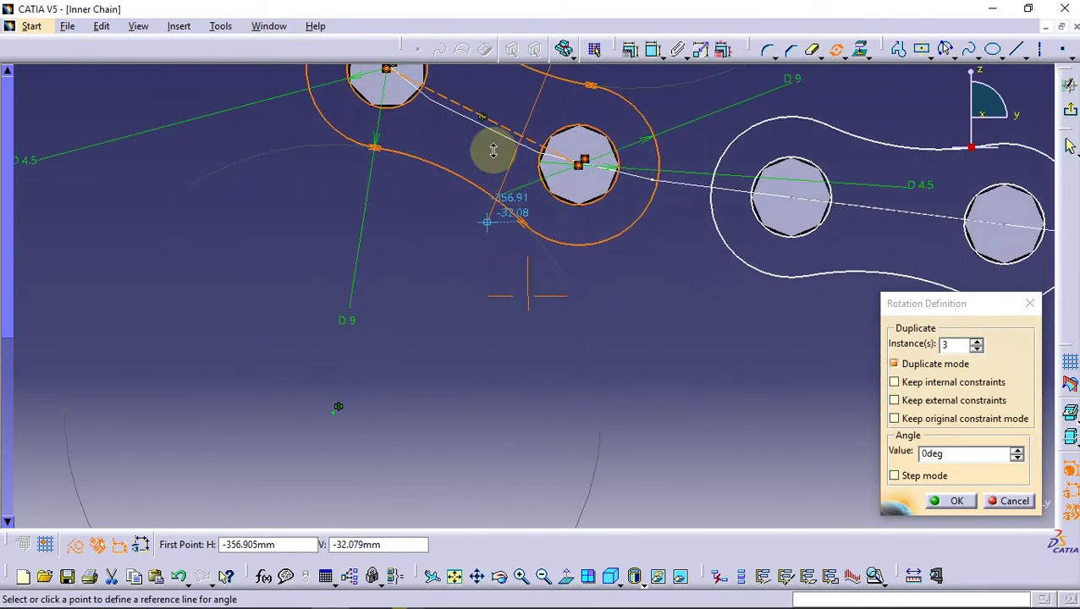
click(590, 155)
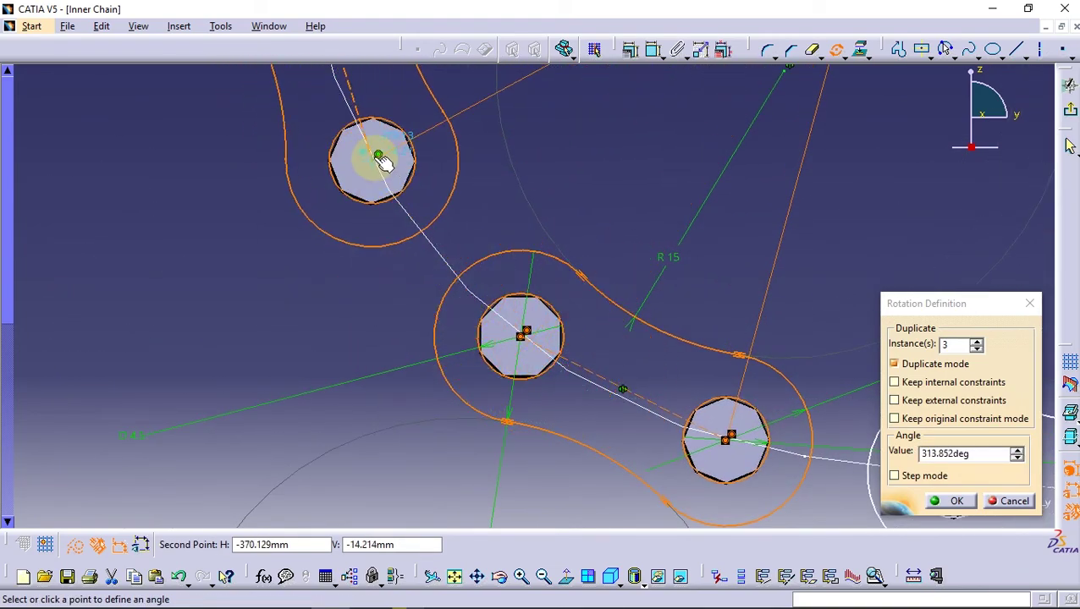
ctrl+middle_drag(382, 163, 438, 237)
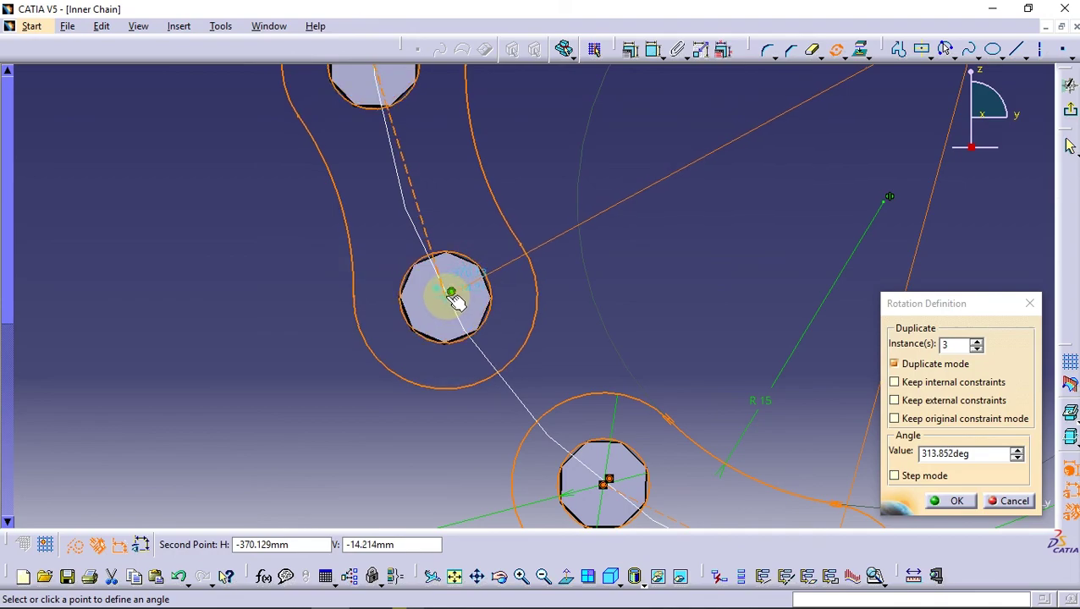
click(457, 286)
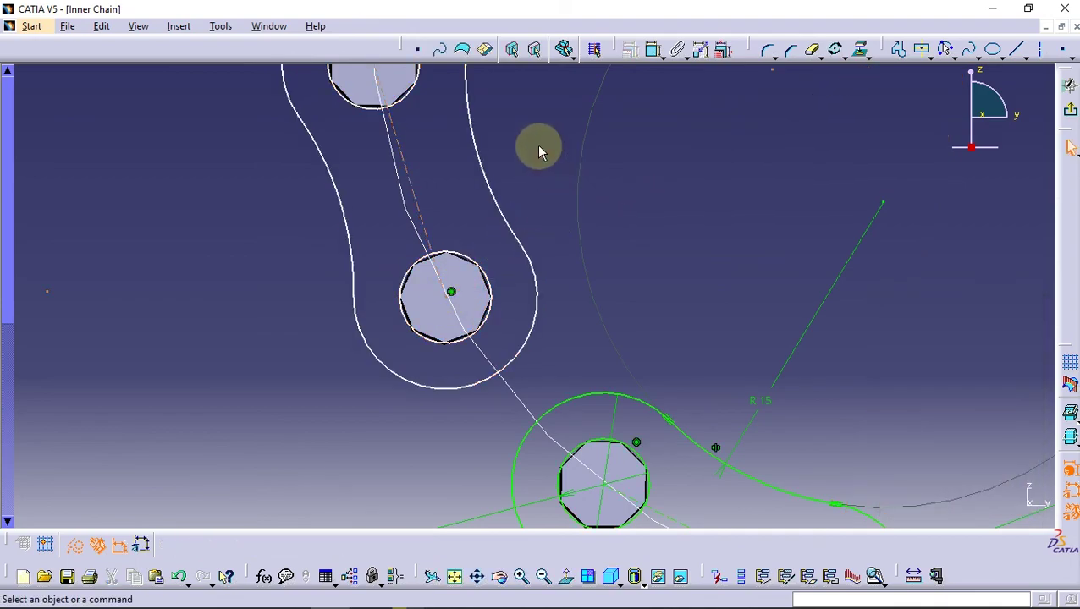
ctrl+middle_drag(536, 144, 558, 125)
Paste a copy of the link sketch and move it beside the chain links
mouse_move(379, 273)
middle_down()
mouse_move(242, 227)
mouse_move(162, 224)
middle_up()
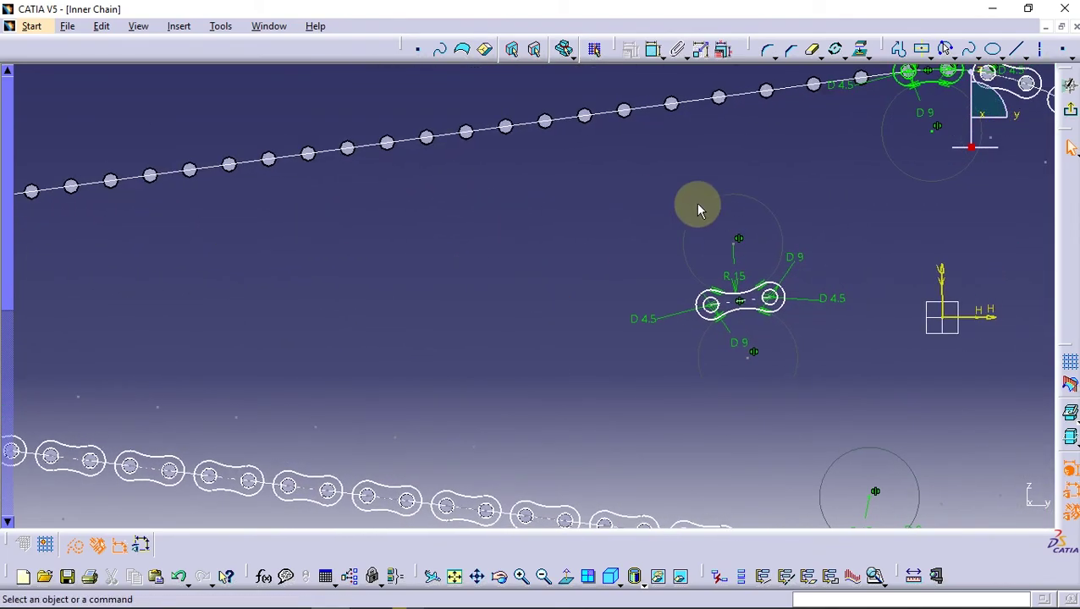
drag(578, 204, 866, 406)
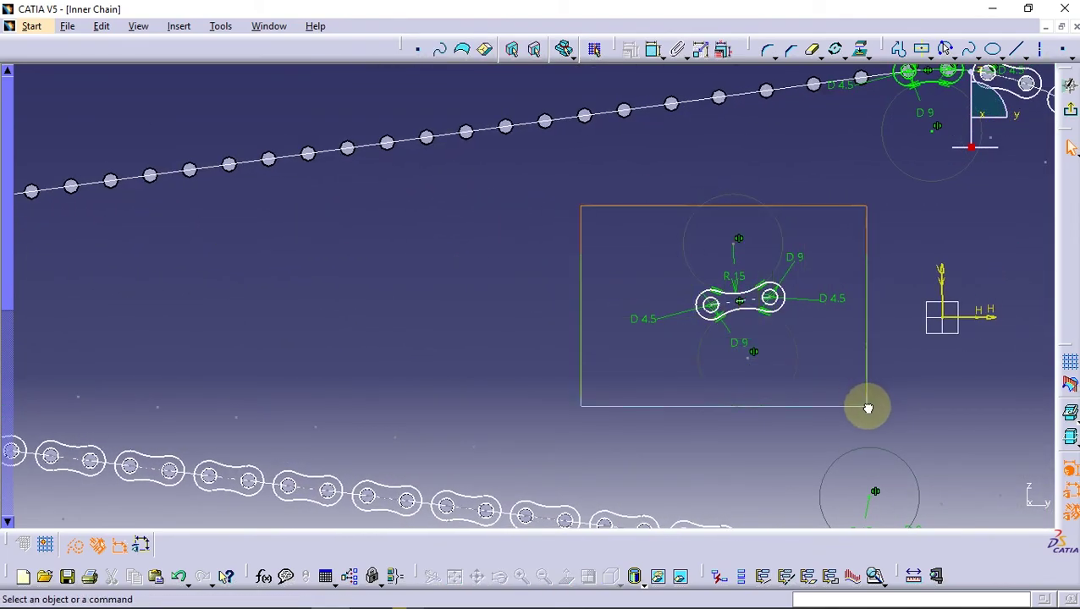
click(155, 576)
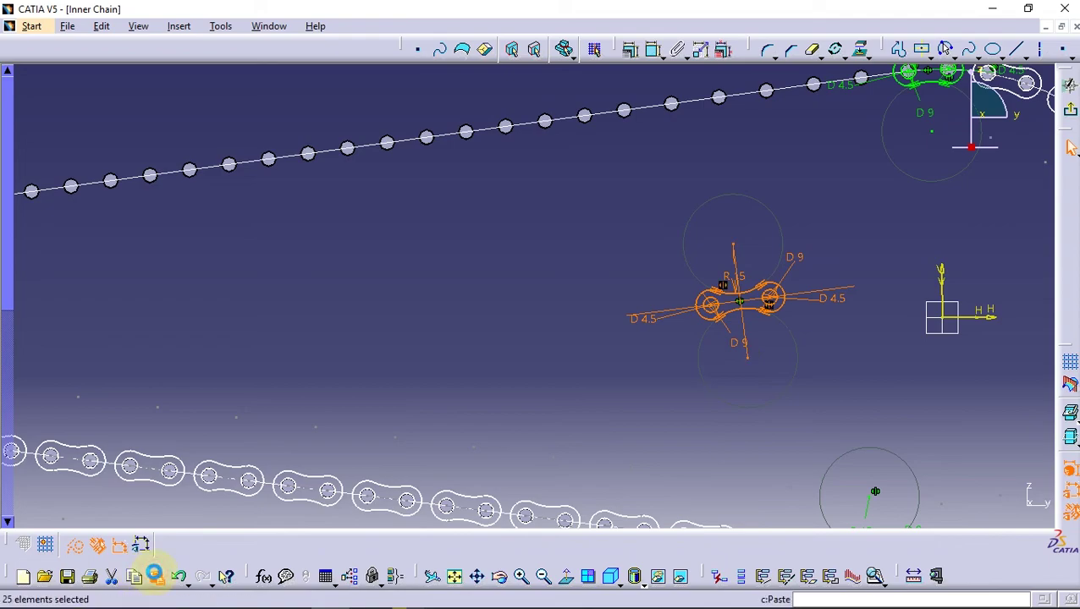
click(530, 300)
drag(692, 309, 165, 320)
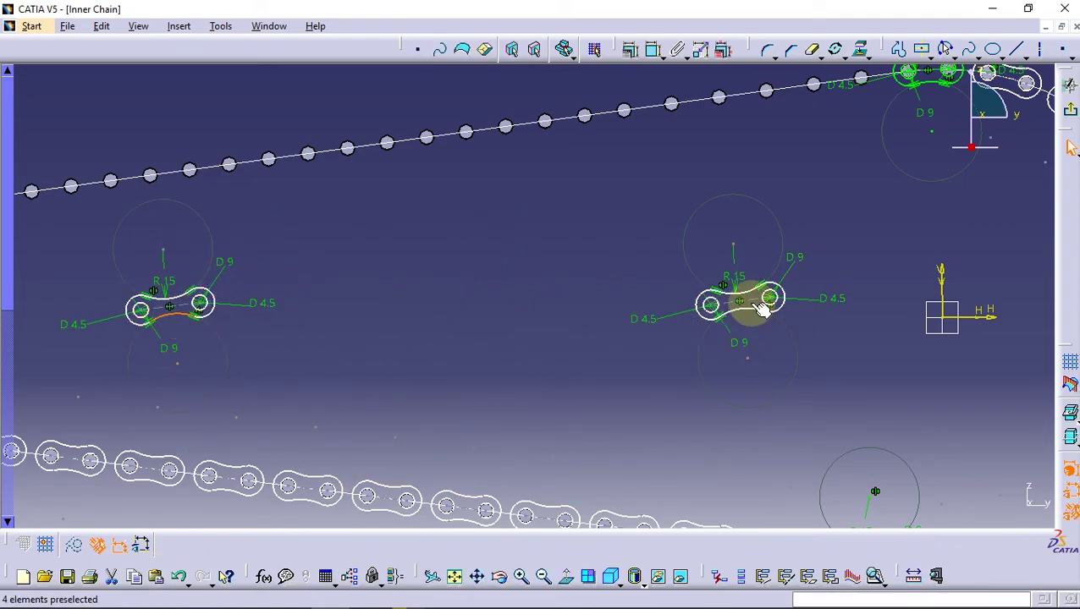
drag(743, 310, 608, 234)
drag(451, 321, 346, 298)
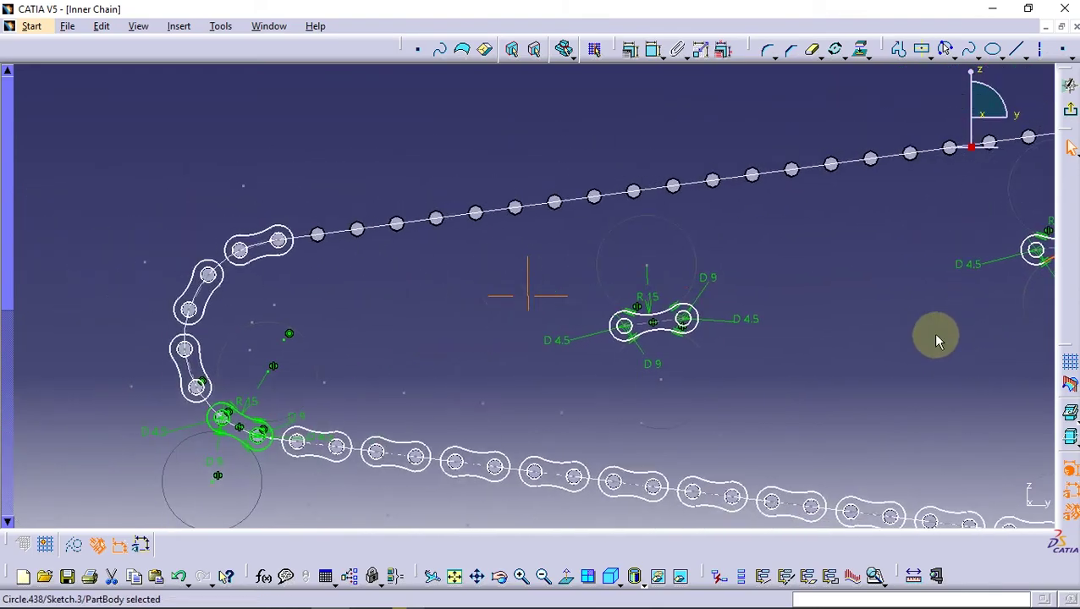
mouse_move(346, 298)
middle_down()
mouse_move(754, 349)
mouse_move(451, 381)
mouse_move(307, 349)
mouse_move(544, 398)
middle_up()
mouse_move(468, 348)
middle_down()
mouse_move(559, 412)
mouse_move(894, 356)
middle_up()
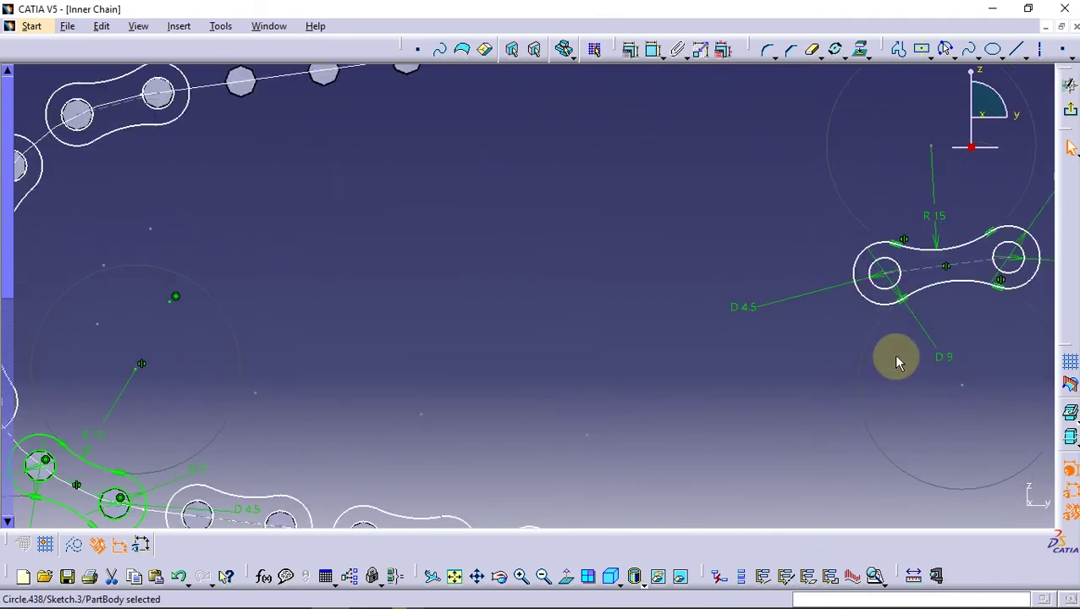
Make both hole circles of the copy concentric with the adjacent chain pins
click(882, 285)
mouse_move(321, 246)
middle_down()
mouse_move(460, 395)
mouse_move(536, 303)
middle_up()
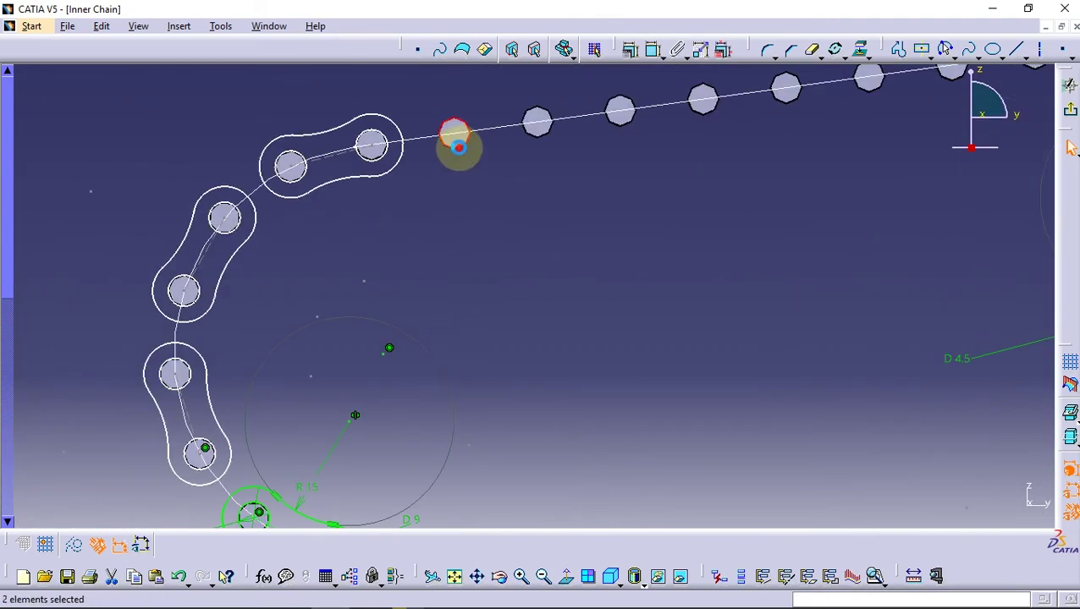
click(629, 50)
click(958, 334)
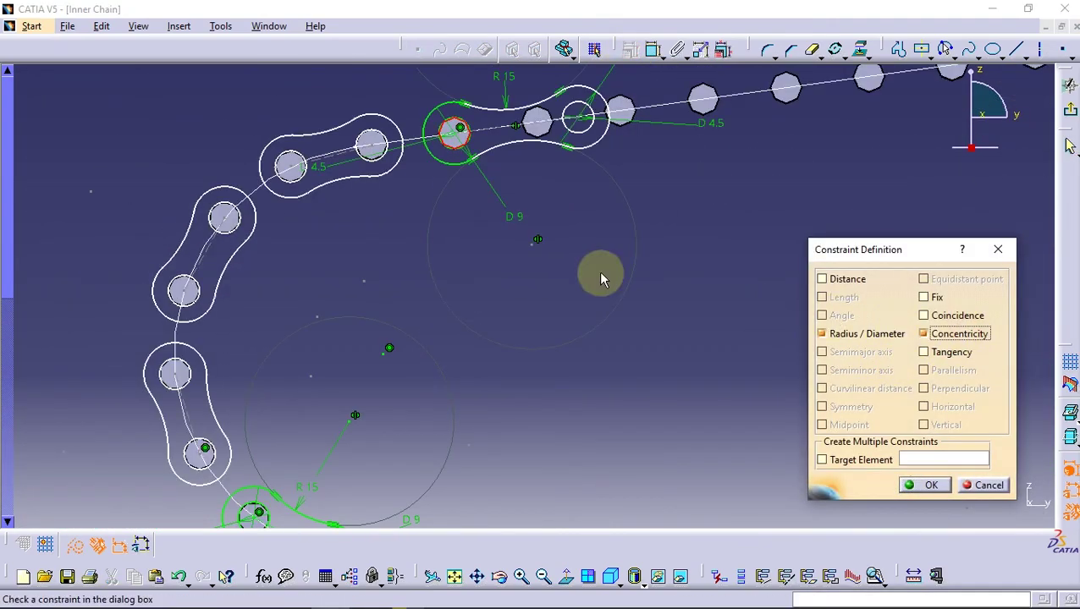
mouse_move(600, 277)
middle_down()
mouse_move(482, 373)
mouse_move(651, 265)
middle_up()
click(924, 484)
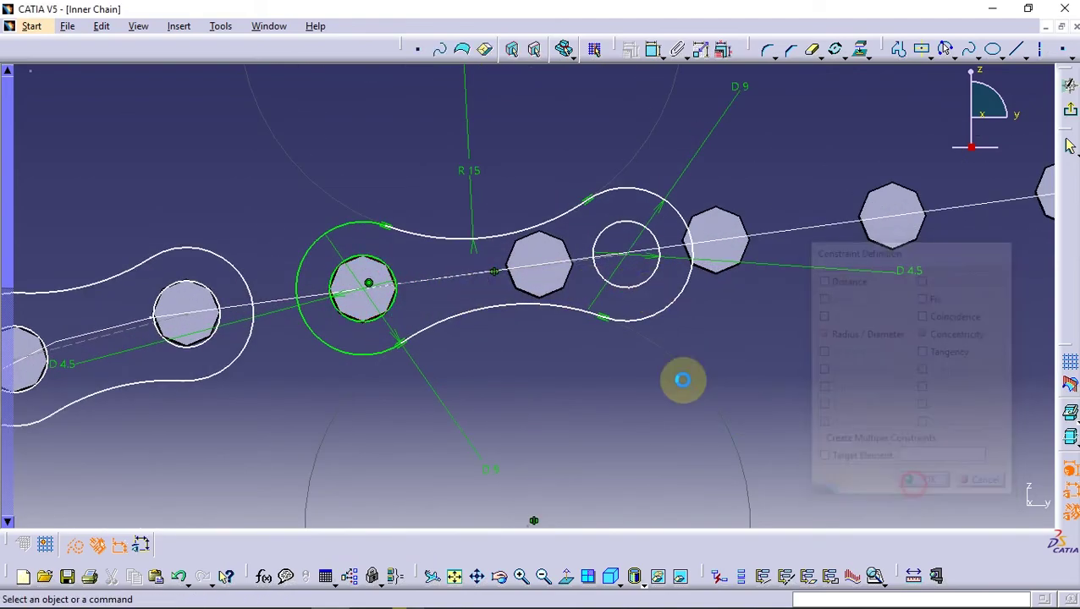
click(631, 284)
ctrl+click(554, 288)
click(626, 51)
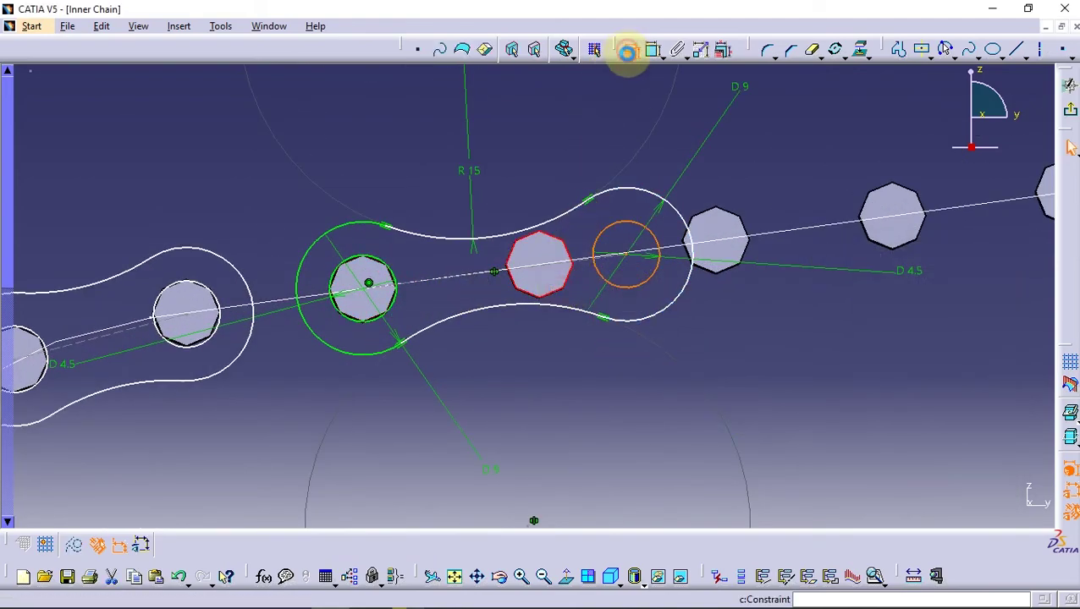
click(942, 335)
click(931, 486)
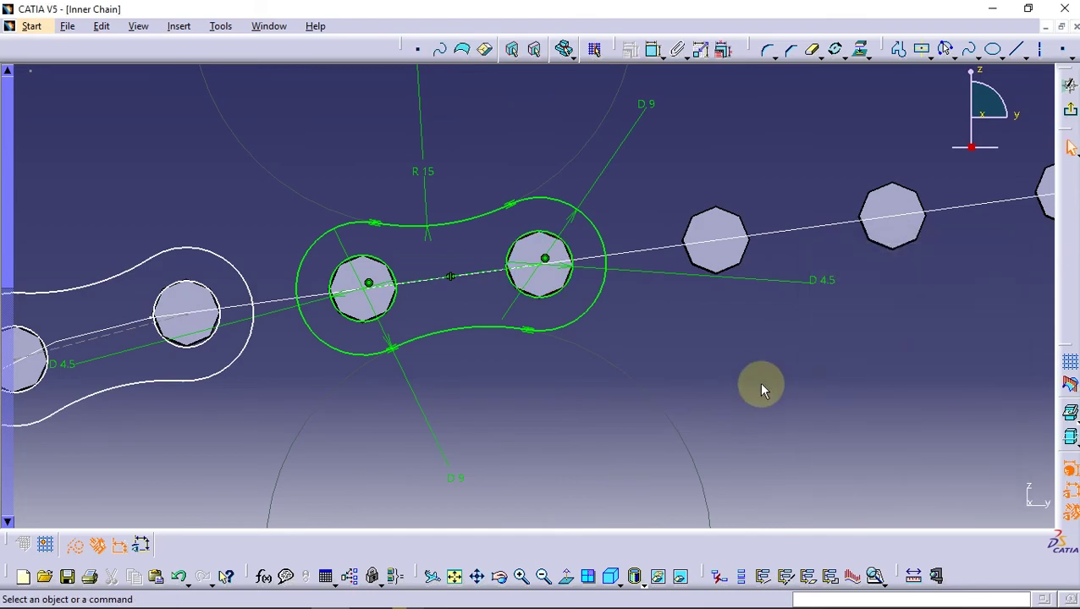
Select the whole green link and start a duplicating Translate on it
mouse_move(271, 201)
mouse_down()
mouse_move(554, 410)
mouse_move(631, 424)
mouse_up()
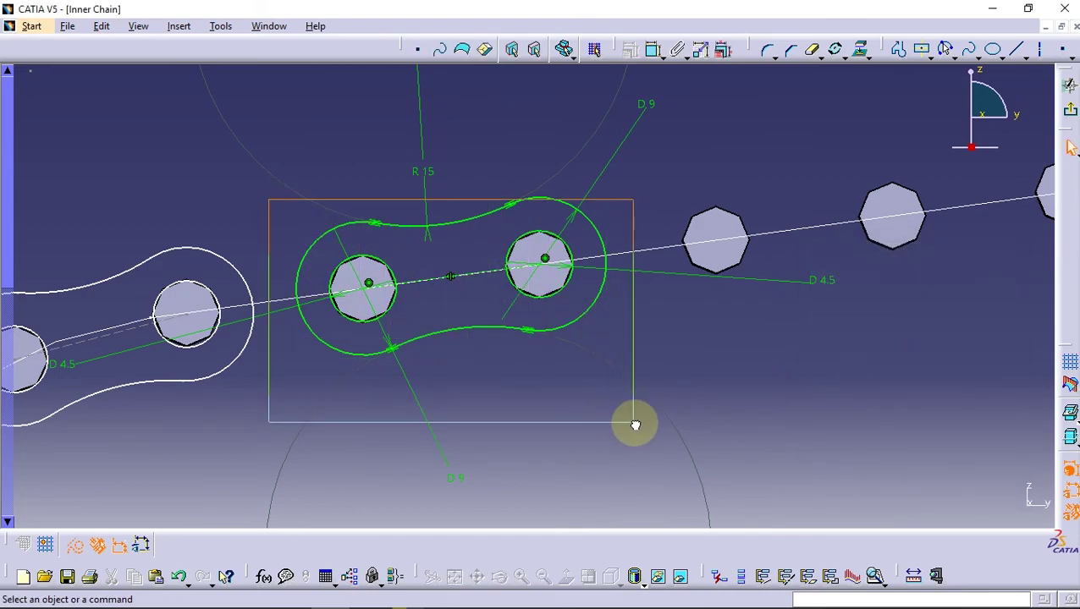
click(247, 179)
mouse_move(247, 180)
mouse_down()
mouse_move(631, 426)
mouse_move(629, 416)
mouse_up()
click(840, 52)
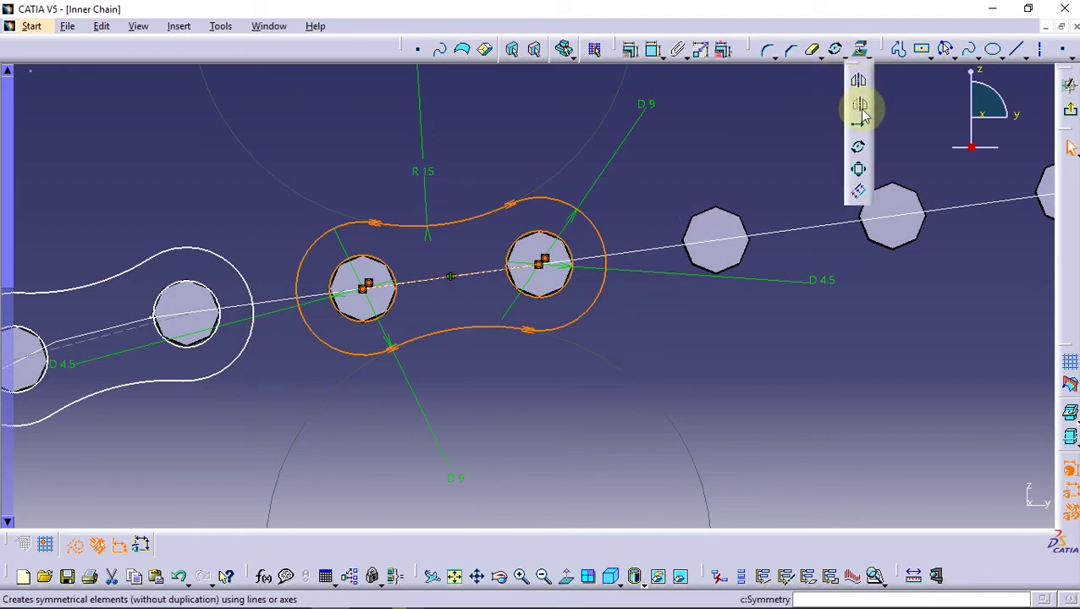
click(861, 133)
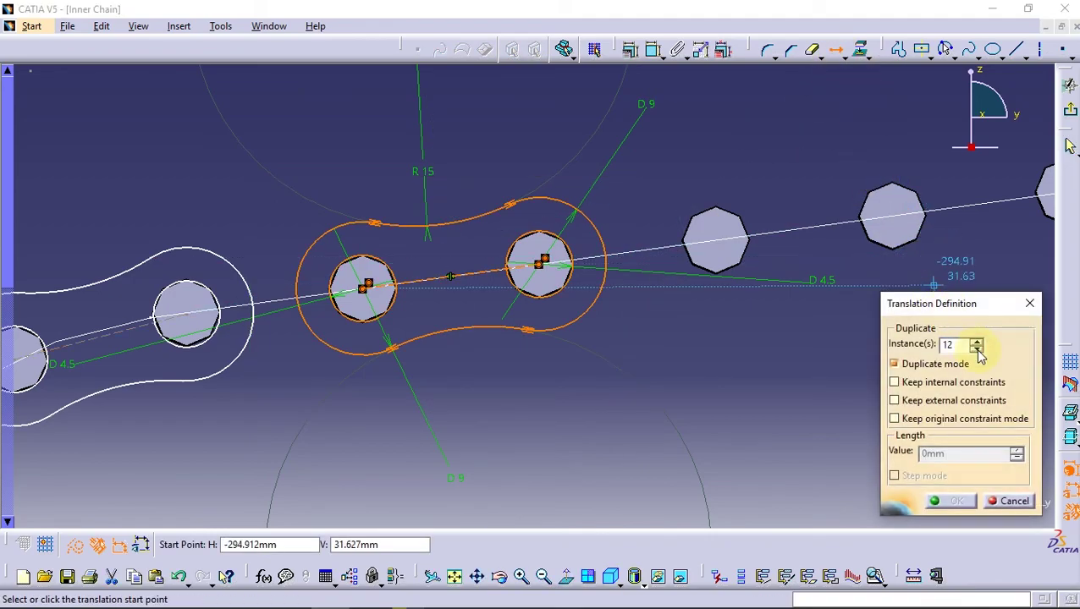
Cancel the translation and make the octagon pin concentric with the link hole
key(Escape)
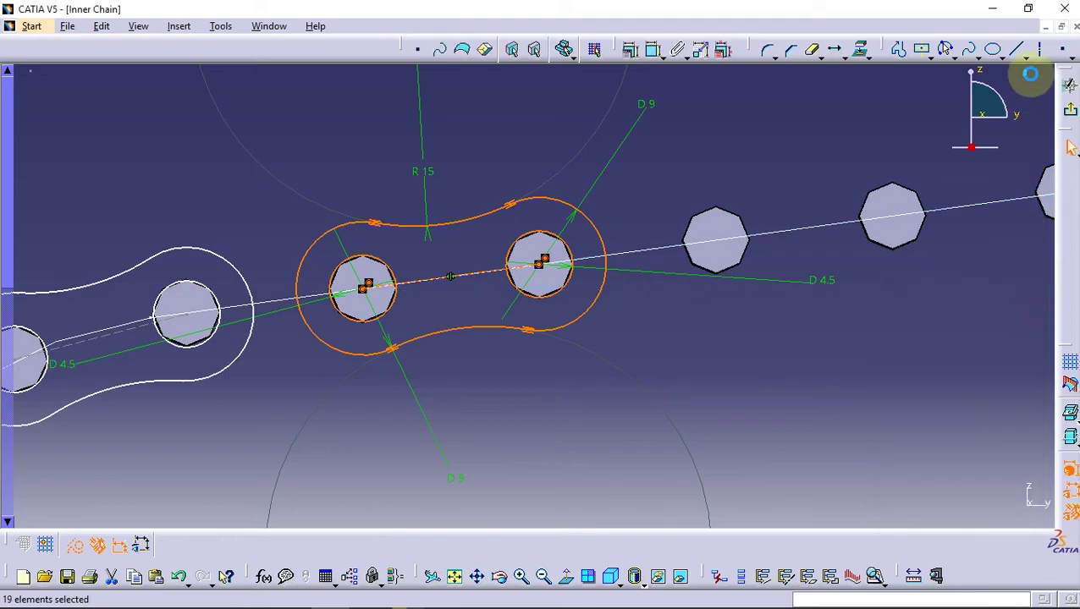
click(1064, 48)
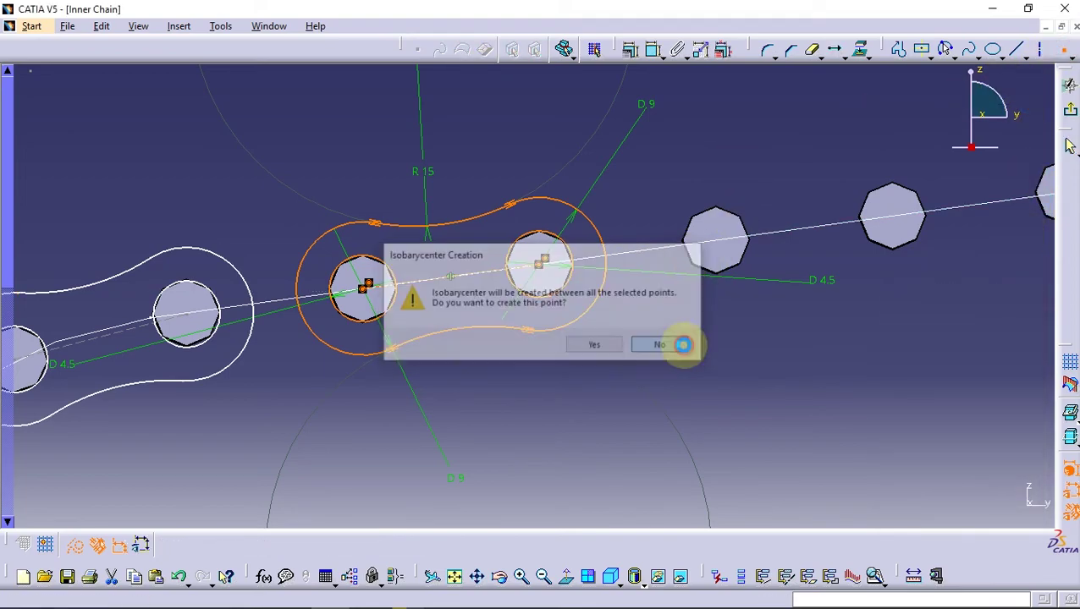
click(677, 345)
click(742, 251)
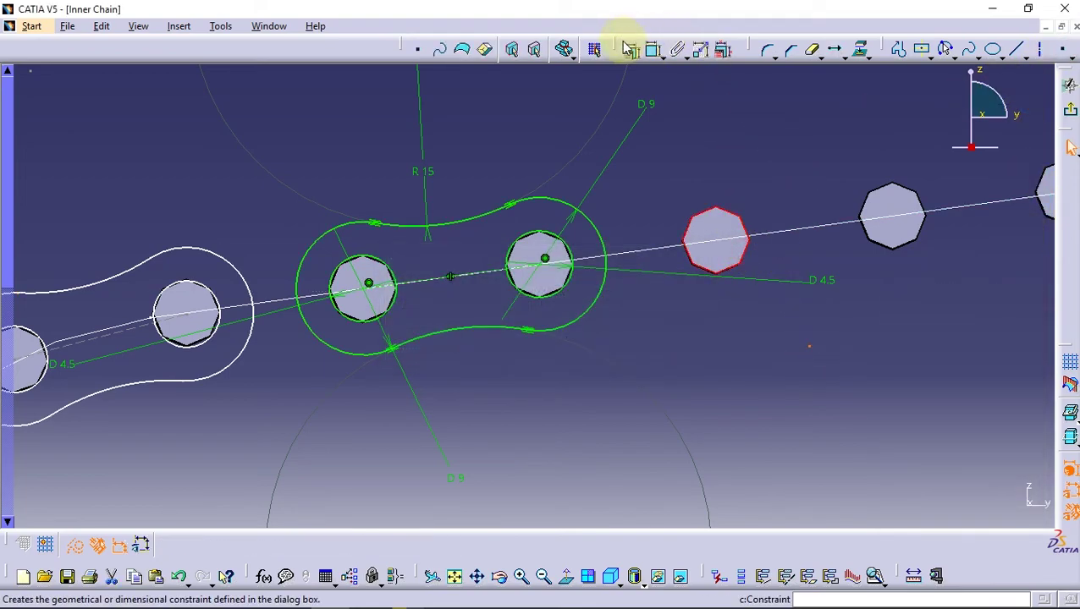
click(630, 49)
click(948, 334)
click(924, 485)
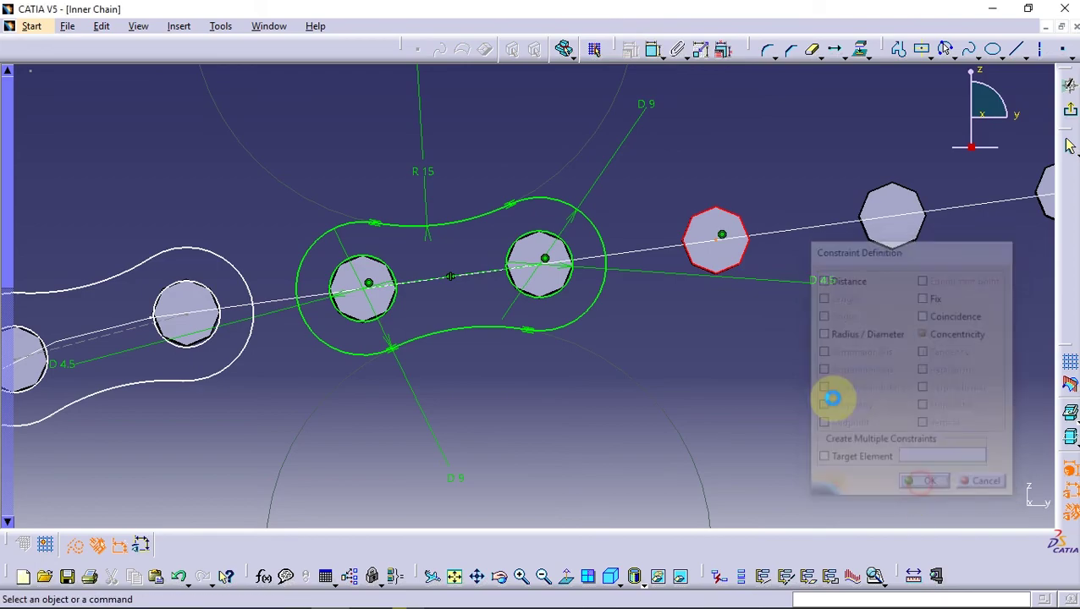
Translate the link from its left hole centre into 9 copies at 24 mm spacing
drag(265, 188, 645, 422)
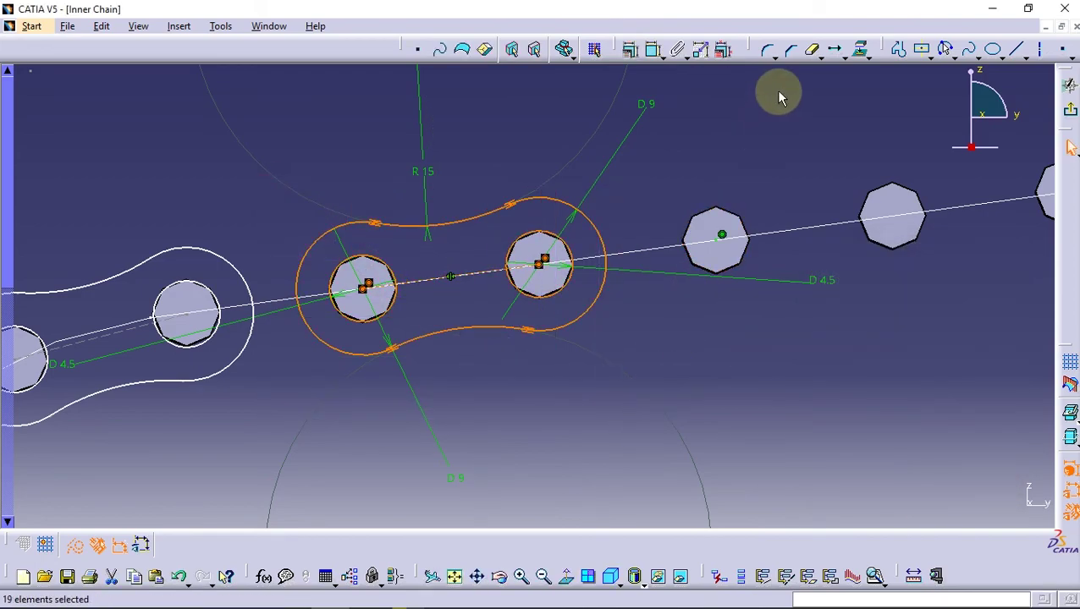
click(835, 53)
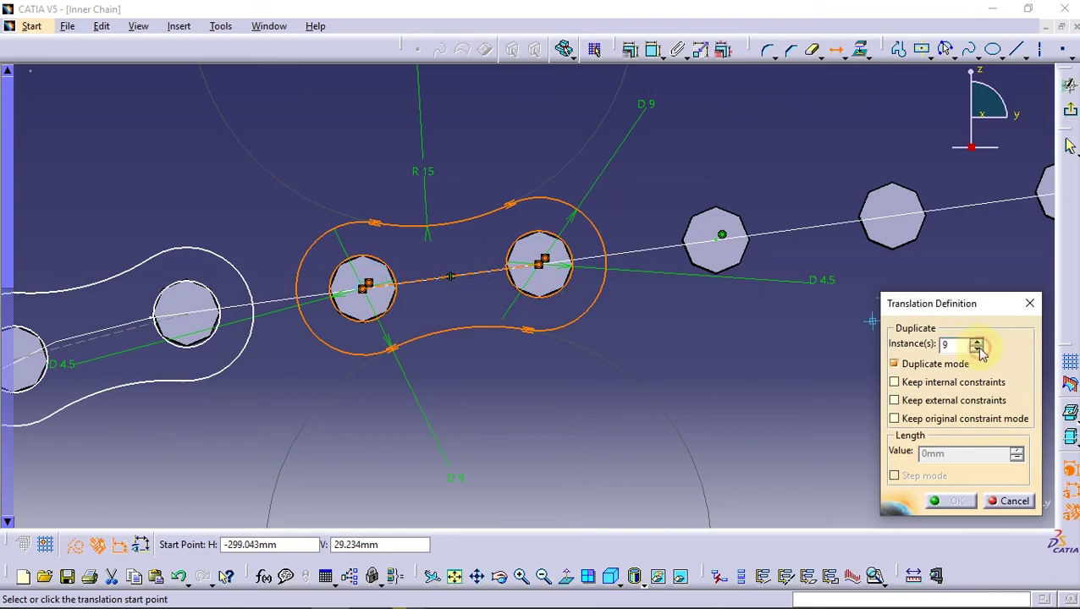
click(364, 286)
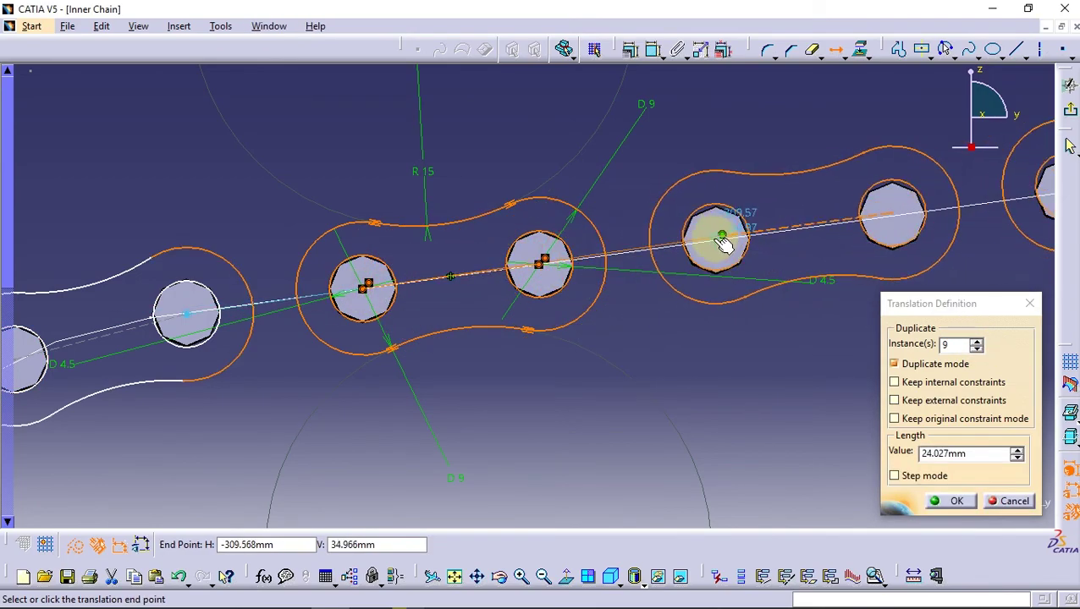
mouse_move(721, 244)
middle_down()
mouse_move(740, 470)
mouse_move(862, 394)
middle_up()
click(977, 342)
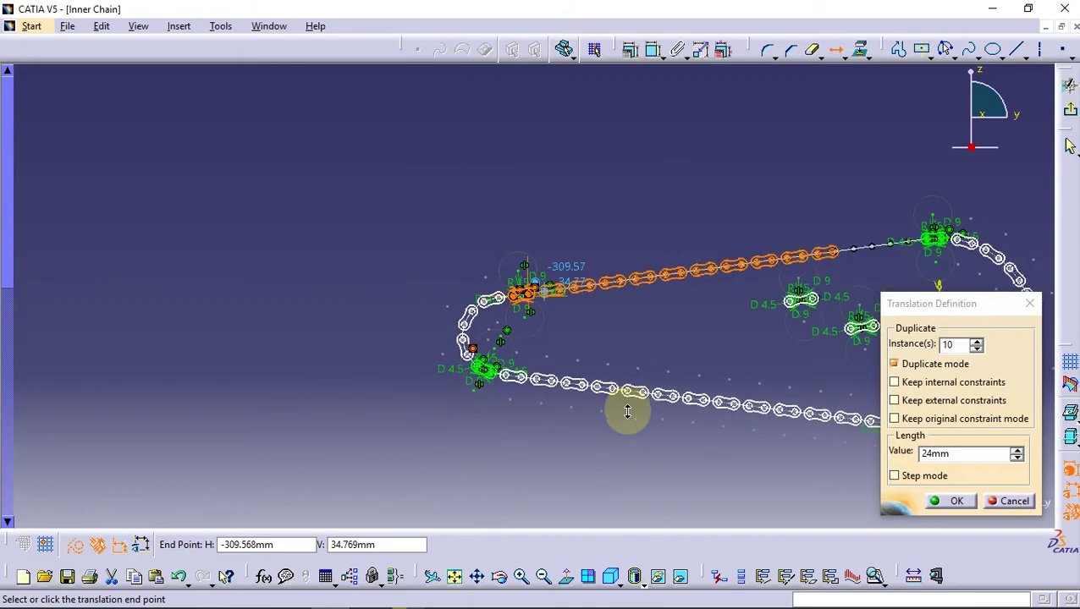
middle_drag(583, 302, 626, 270)
click(976, 348)
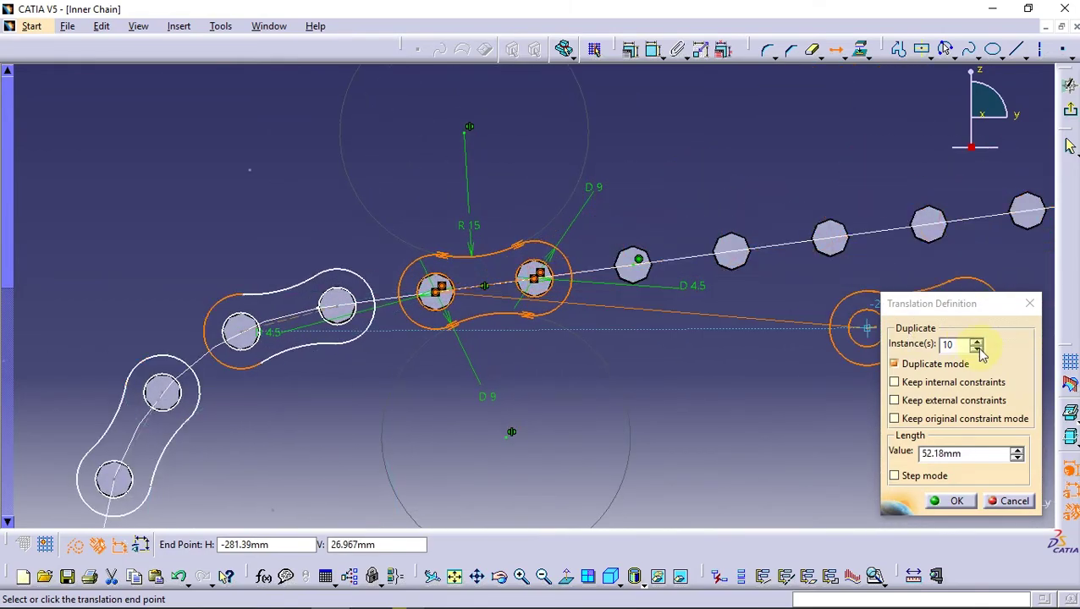
middle_drag(656, 349, 729, 288)
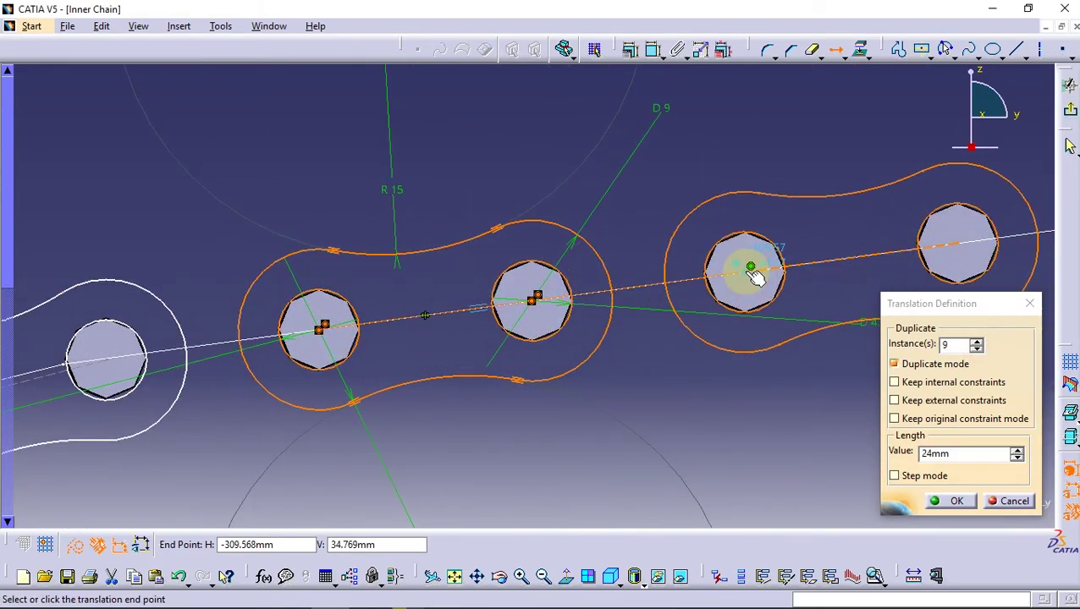
click(751, 269)
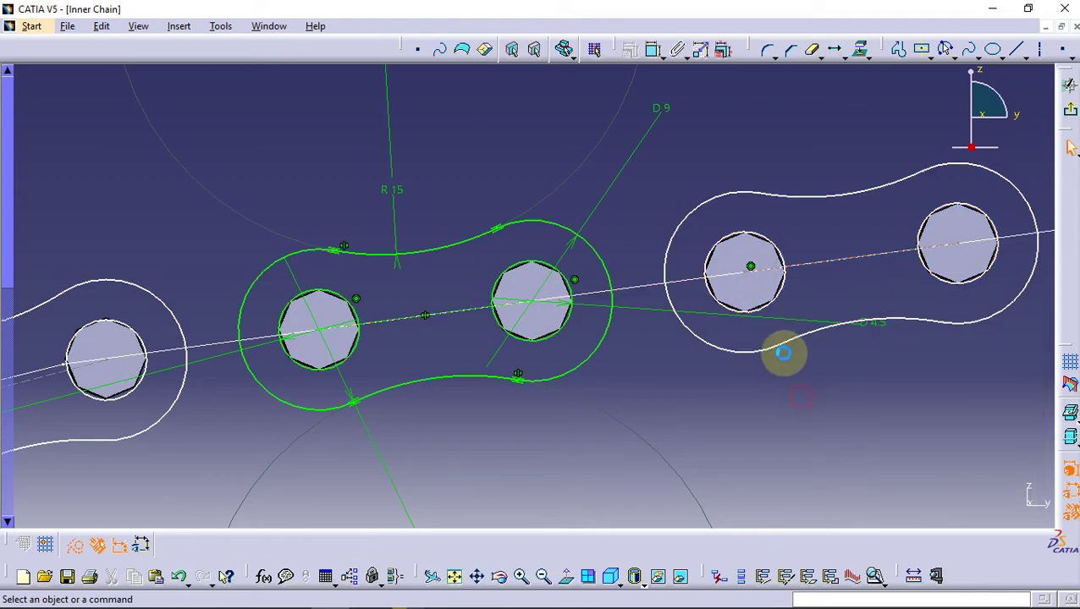
Make the lower link's left hole concentric with its octagonal pin
mouse_move(779, 351)
middle_down()
mouse_move(707, 254)
mouse_move(902, 245)
mouse_move(791, 307)
mouse_move(538, 391)
mouse_move(525, 323)
middle_up()
mouse_move(356, 483)
middle_down()
mouse_move(514, 415)
mouse_move(617, 347)
middle_up()
click(617, 347)
click(524, 378)
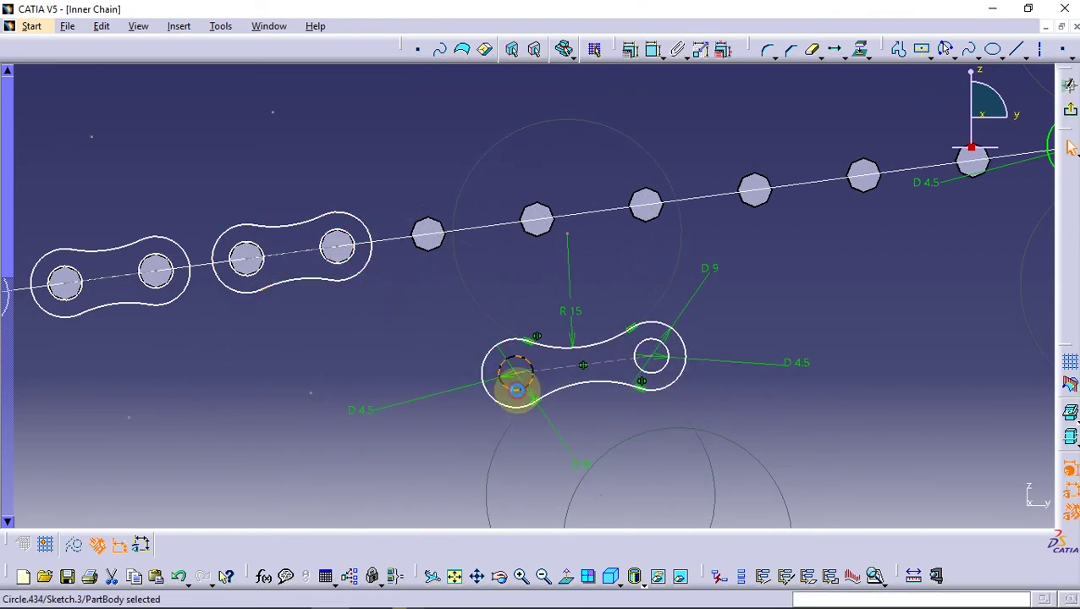
ctrl+click(536, 220)
click(631, 49)
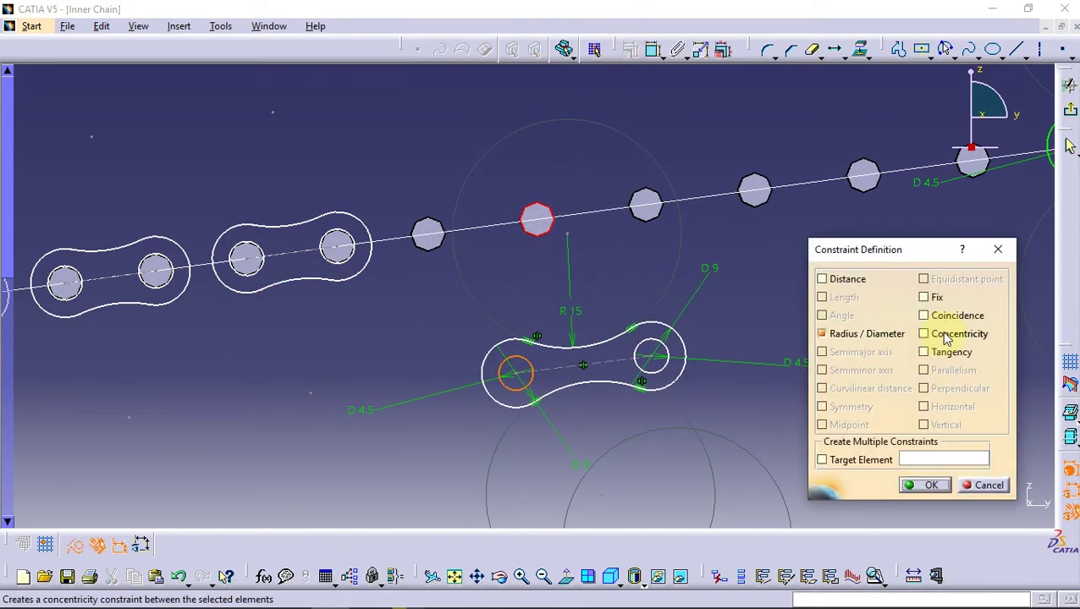
click(923, 334)
middle_drag(707, 277, 693, 320)
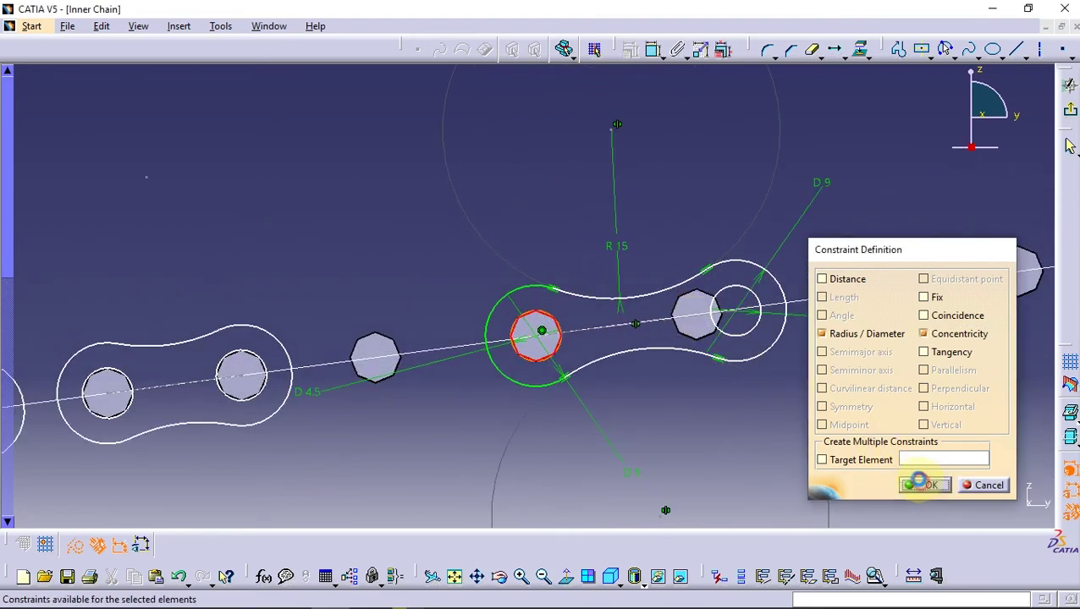
click(925, 485)
Make the link's right hole concentric with the next octagonal pin
click(721, 334)
ctrl+click(707, 322)
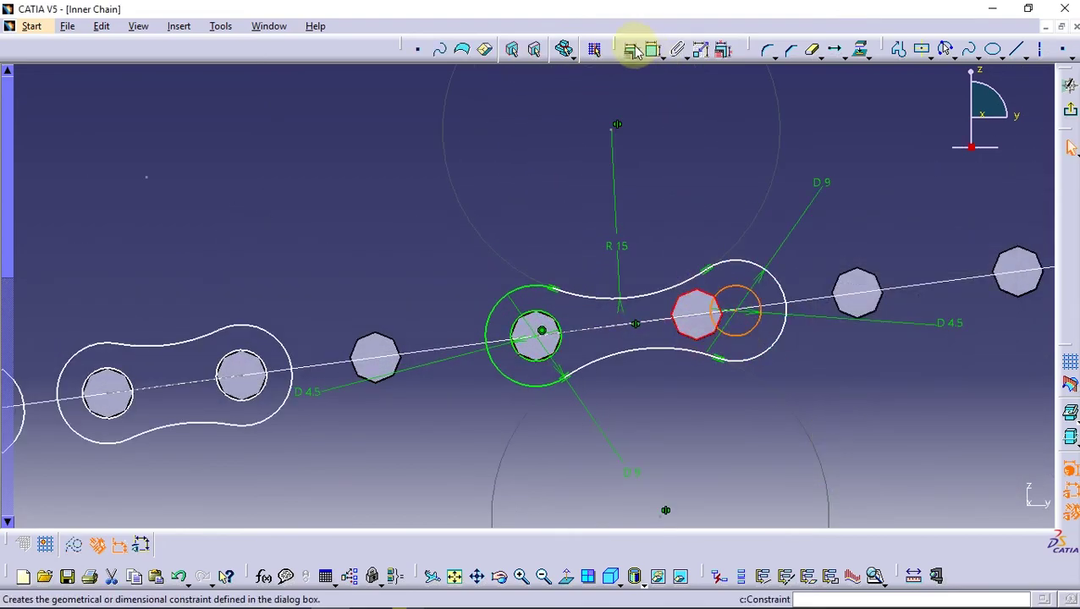
click(631, 49)
click(924, 333)
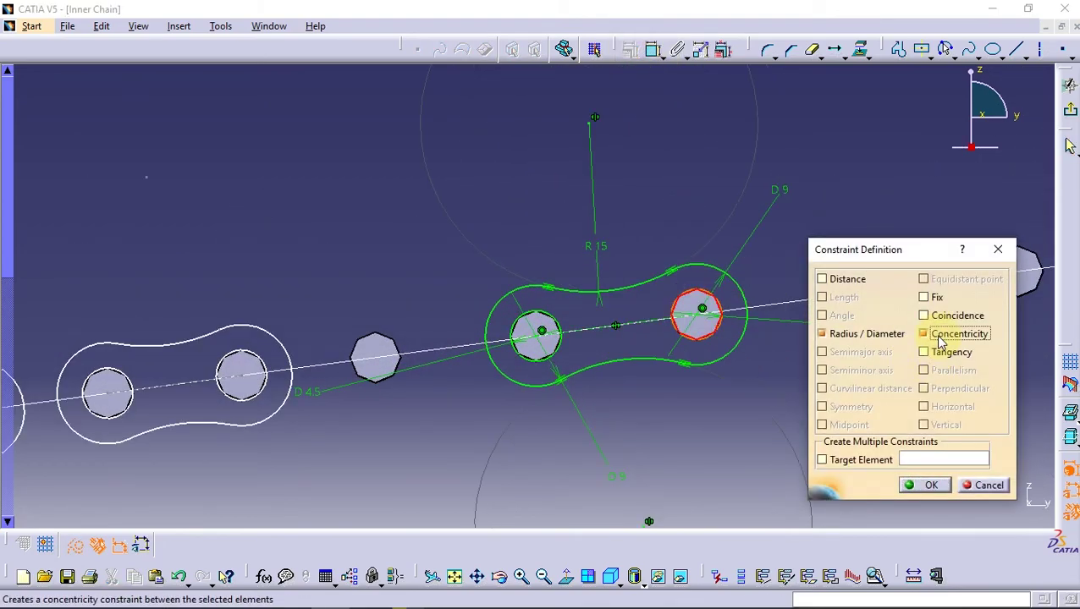
click(931, 487)
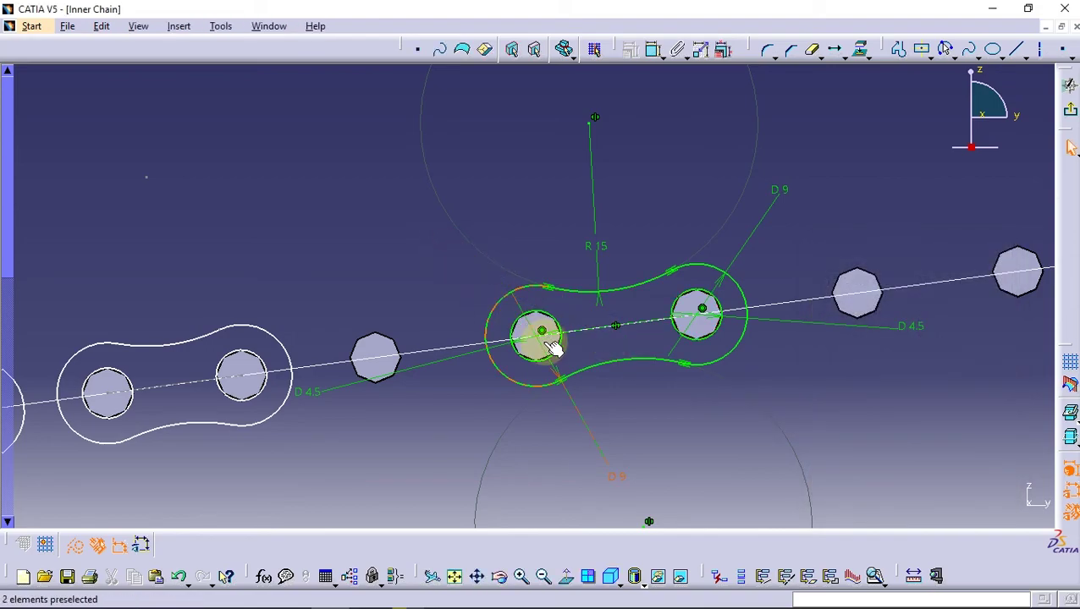
Constrain another hole of the link concentric with the left octagonal pin
click(721, 309)
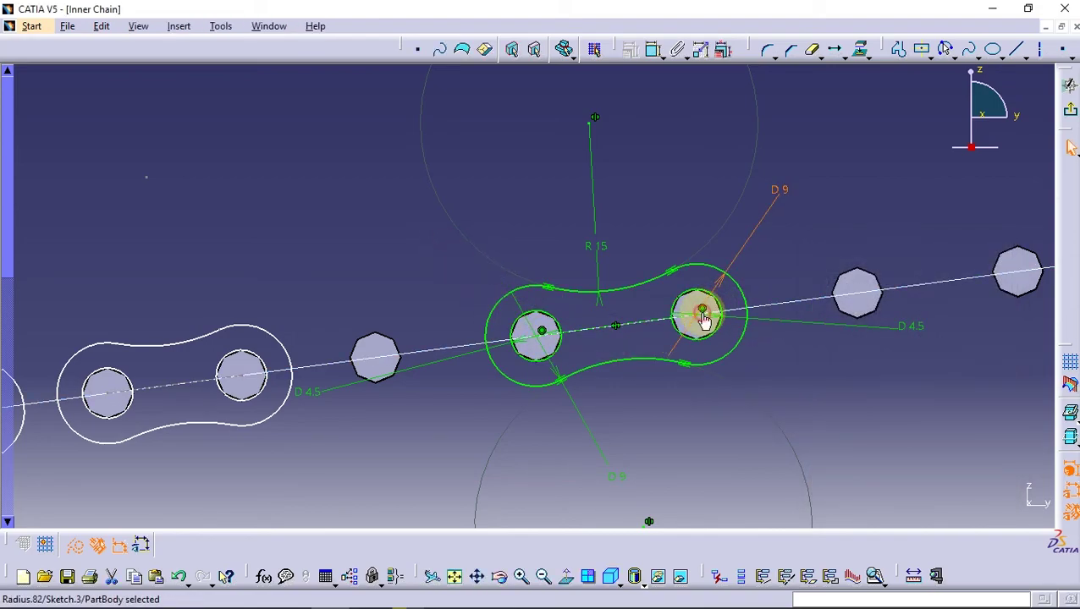
middle_drag(698, 348, 956, 347)
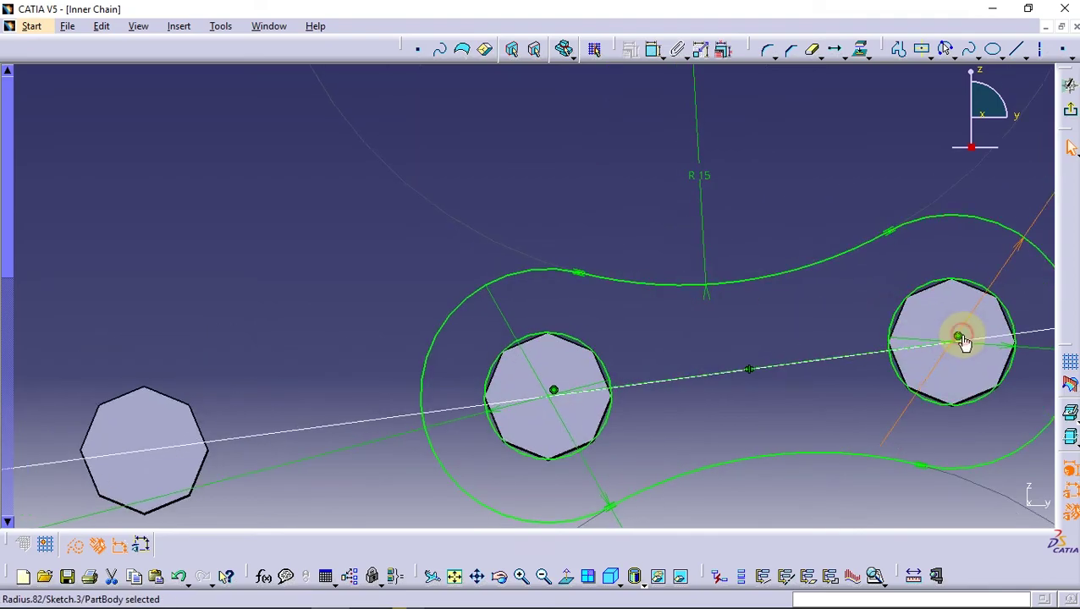
middle_drag(421, 248, 483, 367)
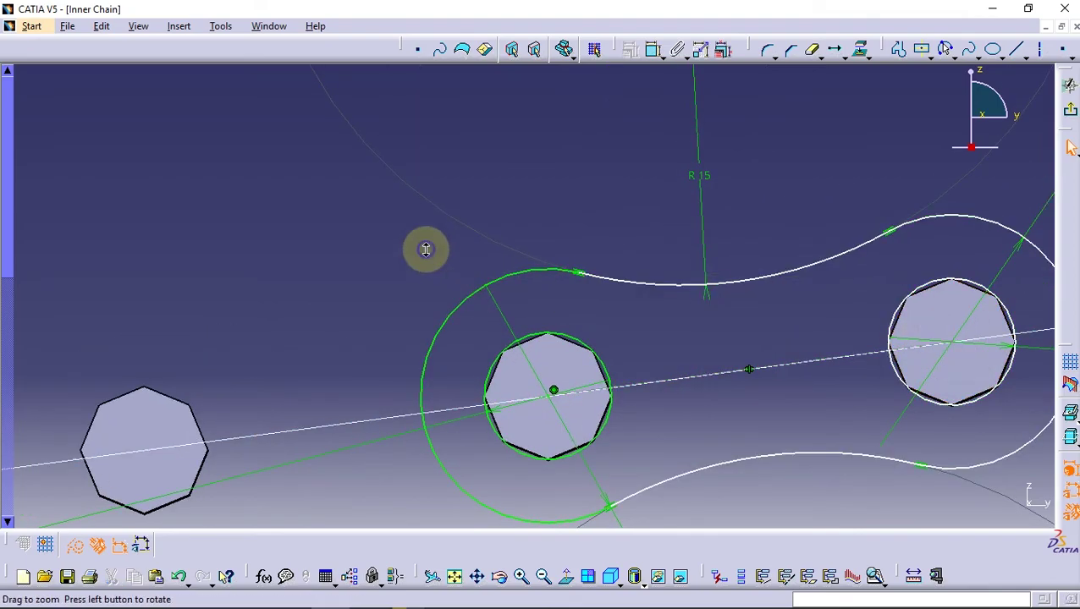
click(704, 320)
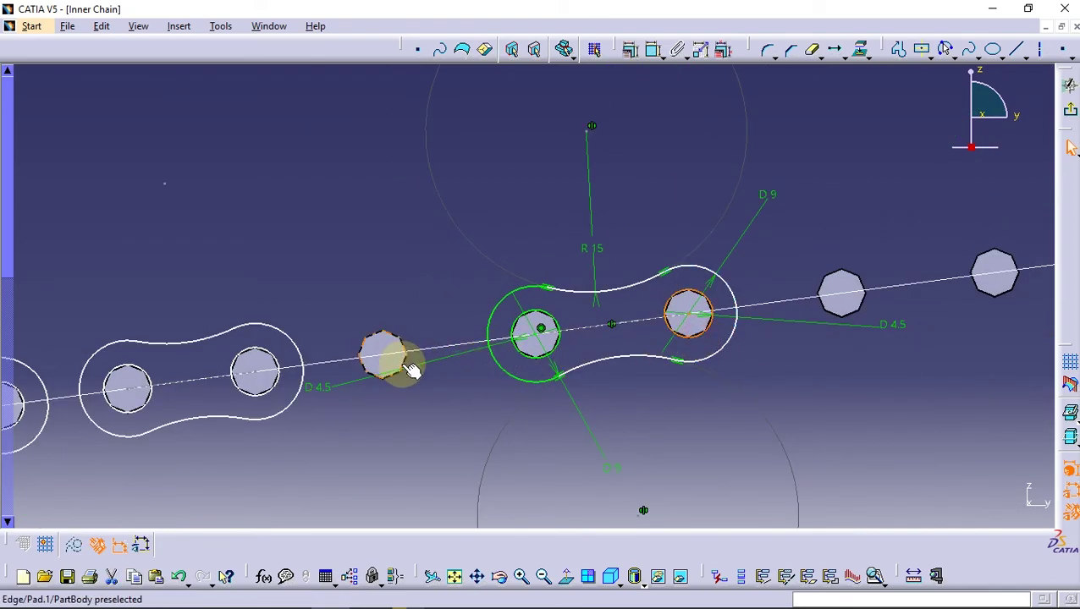
click(628, 48)
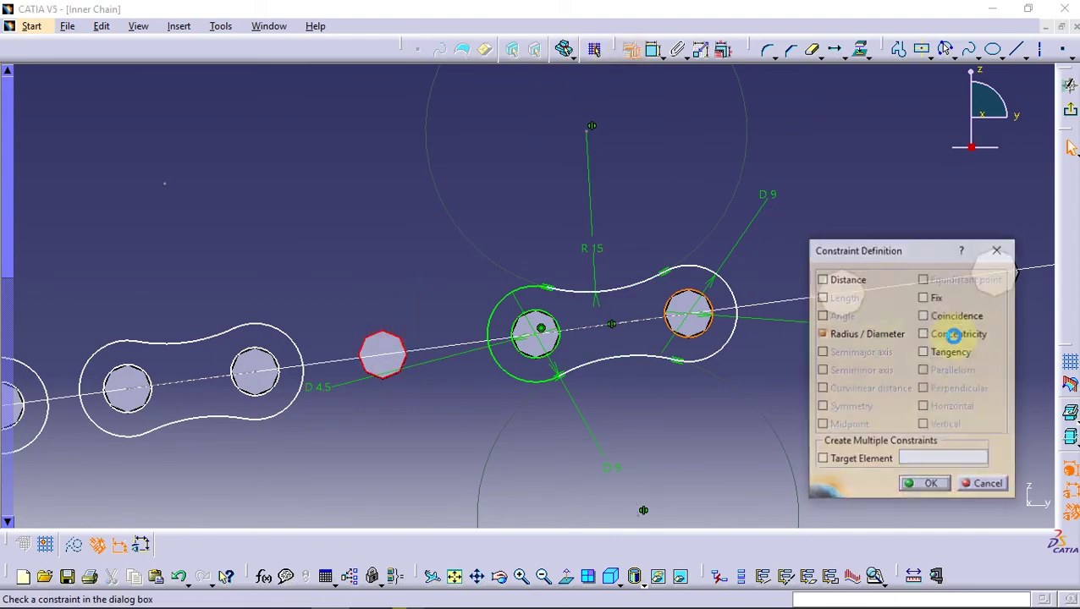
click(955, 339)
click(926, 488)
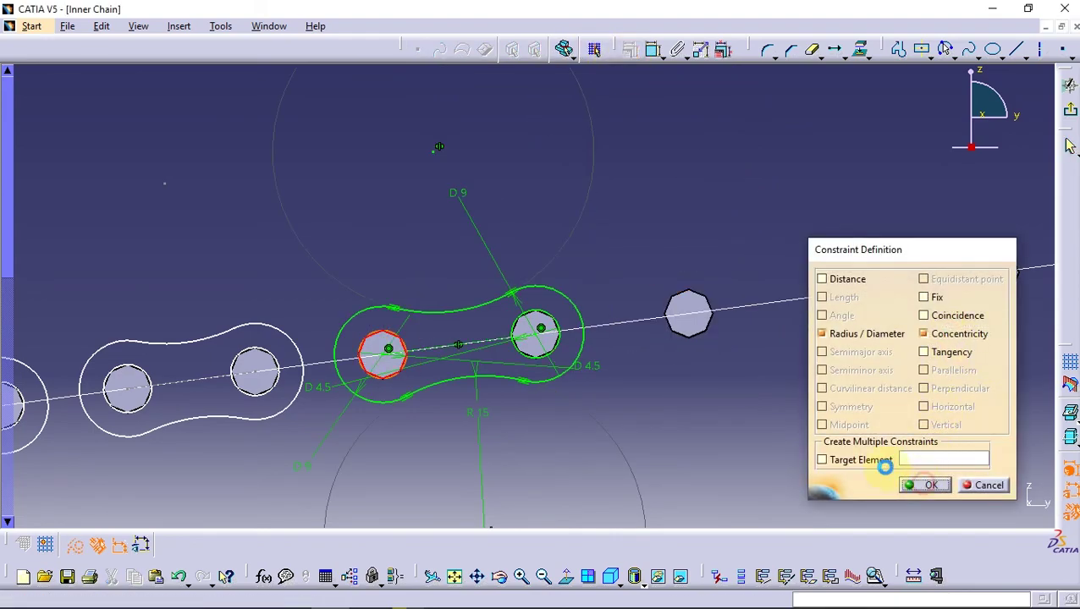
Move the D 4.5 dimension to sit above the link
middle_drag(494, 434, 641, 396)
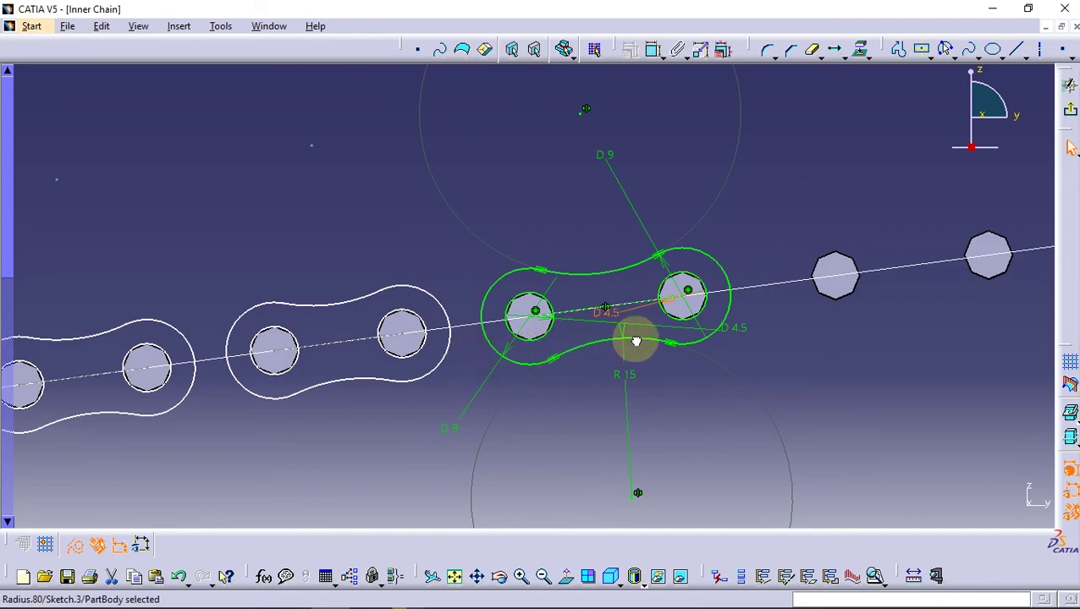
mouse_move(482, 356)
mouse_down()
mouse_move(677, 292)
mouse_move(750, 214)
mouse_up()
click(622, 379)
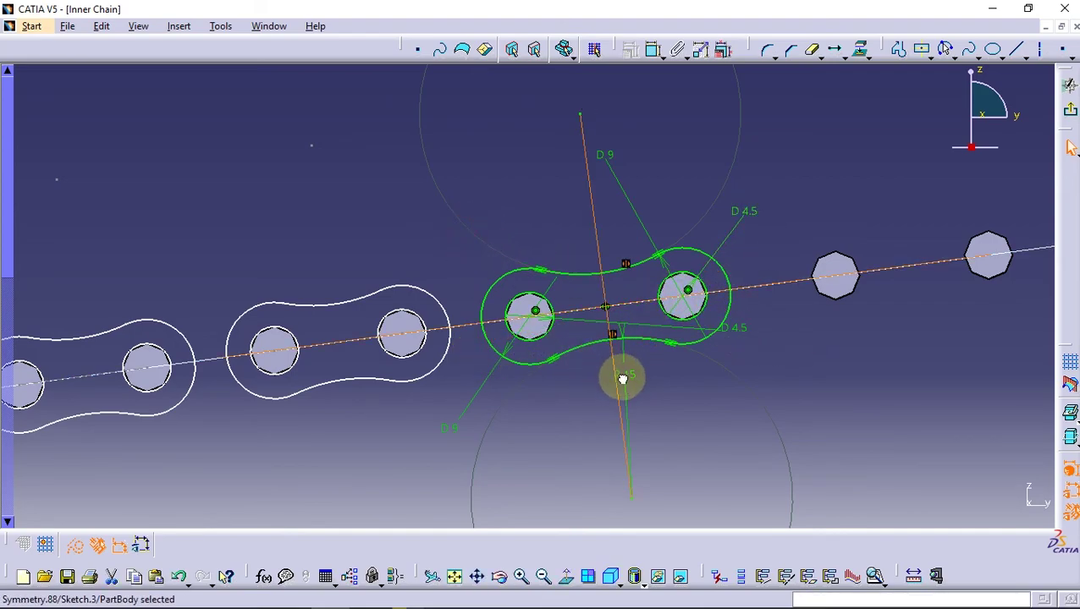
drag(429, 222, 500, 272)
Place a point and constrain it concentric with the next chain pin
click(456, 241)
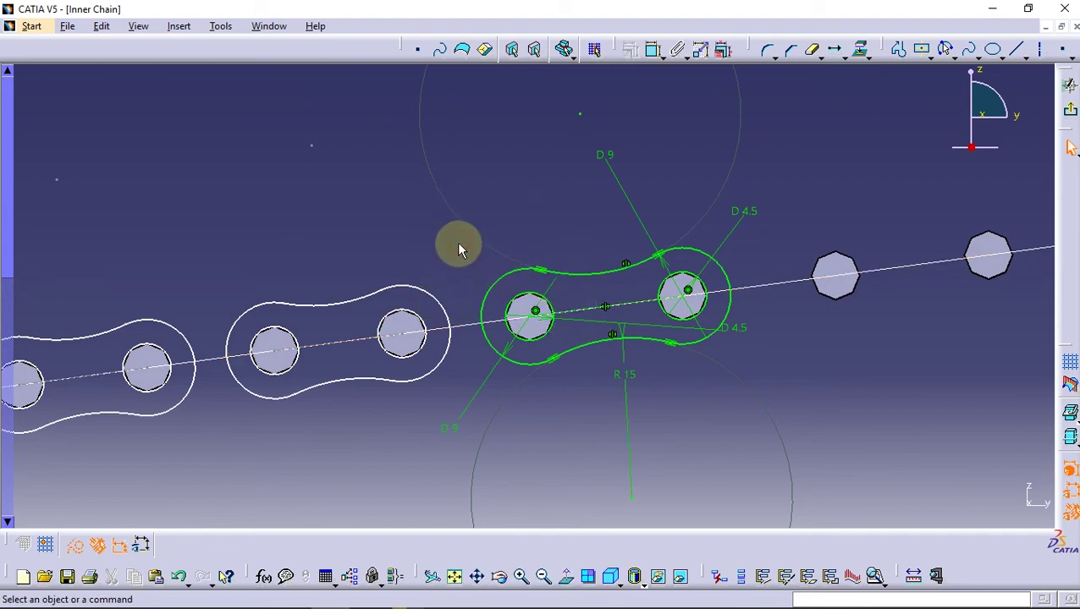
drag(446, 241, 774, 406)
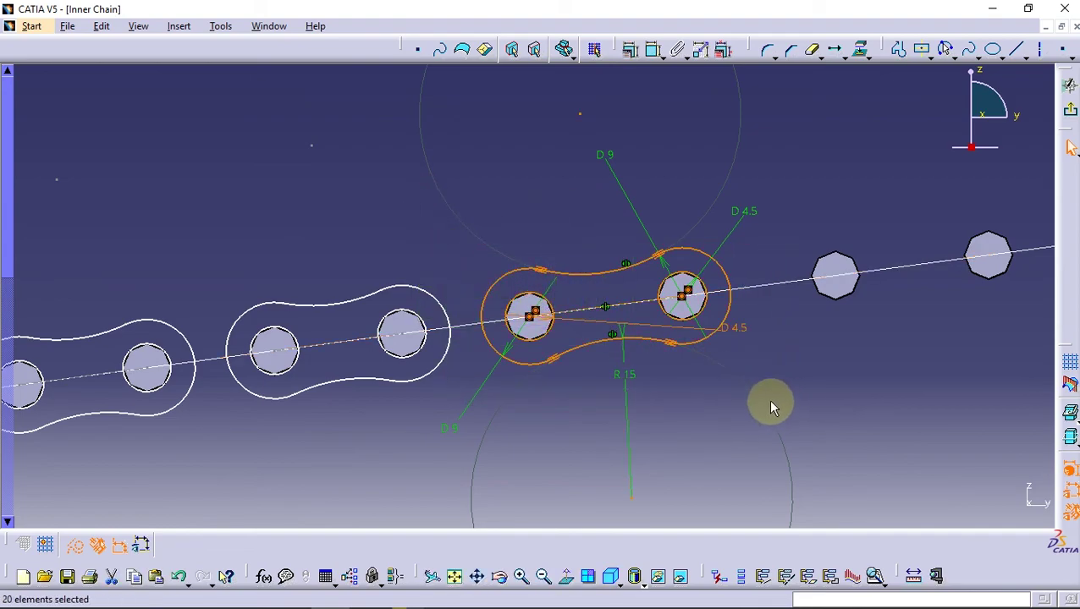
click(1020, 72)
click(1062, 49)
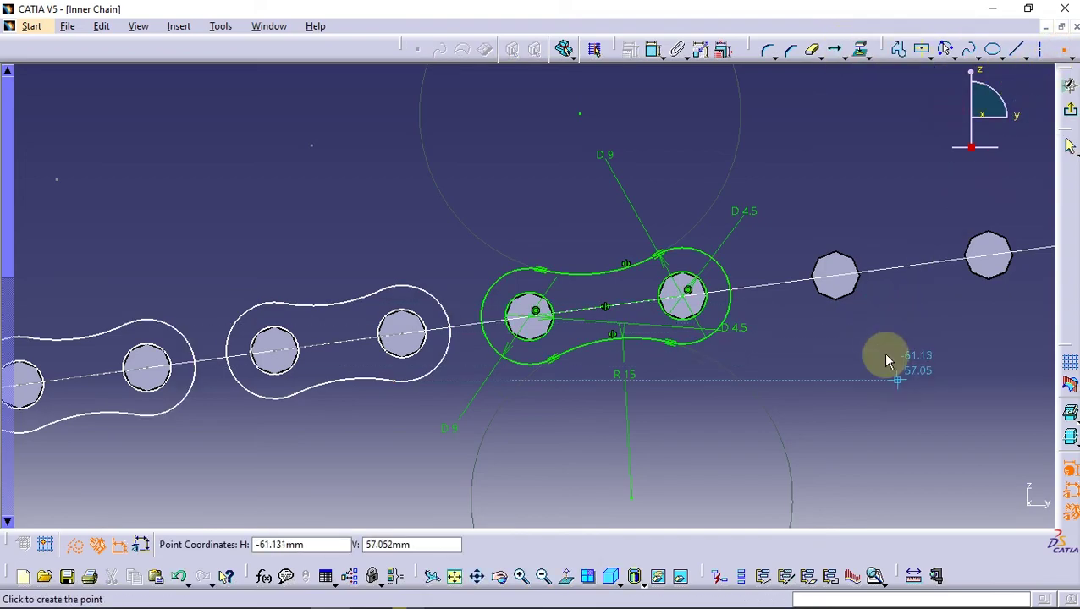
click(867, 128)
ctrl+click(844, 290)
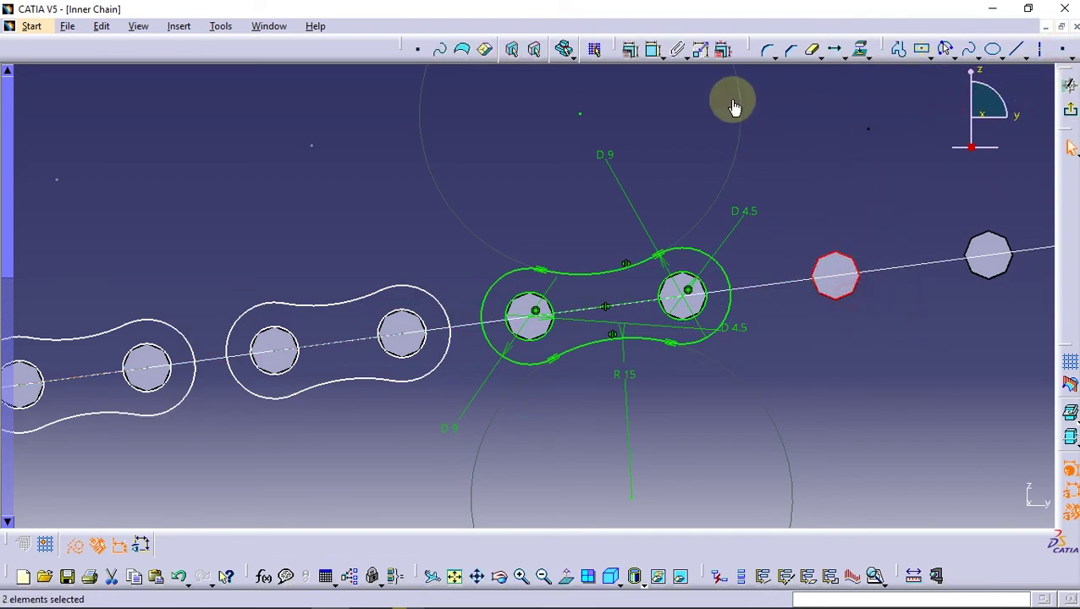
click(639, 53)
click(918, 335)
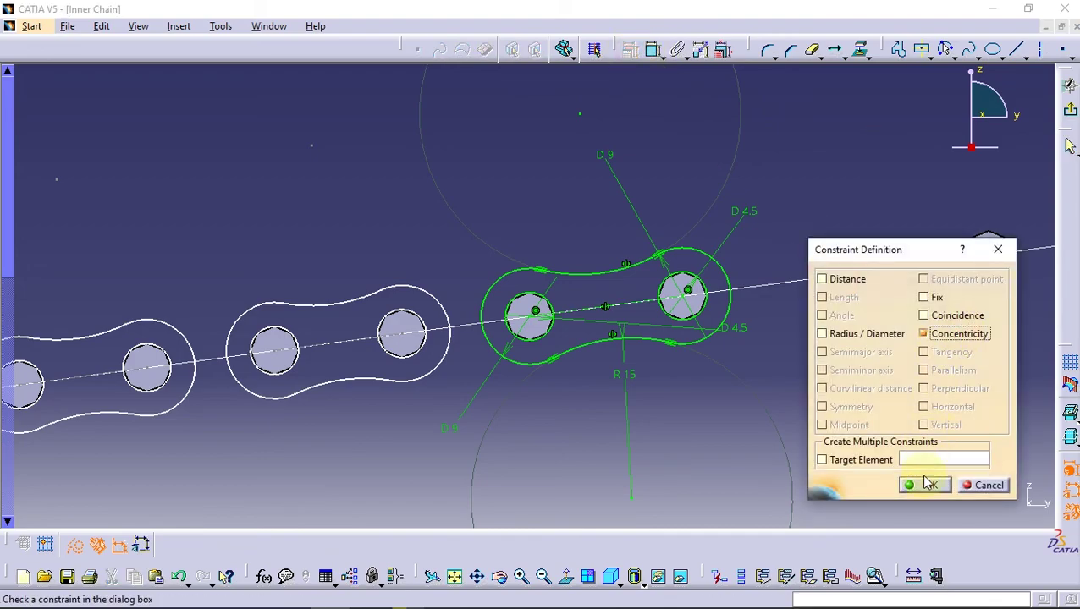
click(922, 484)
Translate the link into 2 copies from its left hole centre to the marked point
drag(479, 252, 763, 442)
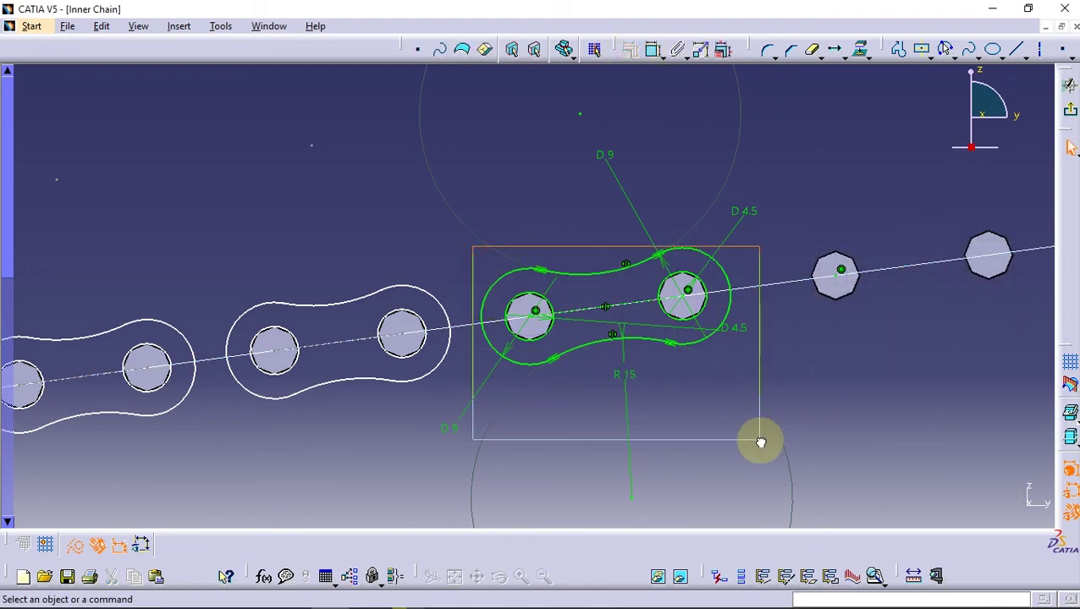
click(833, 49)
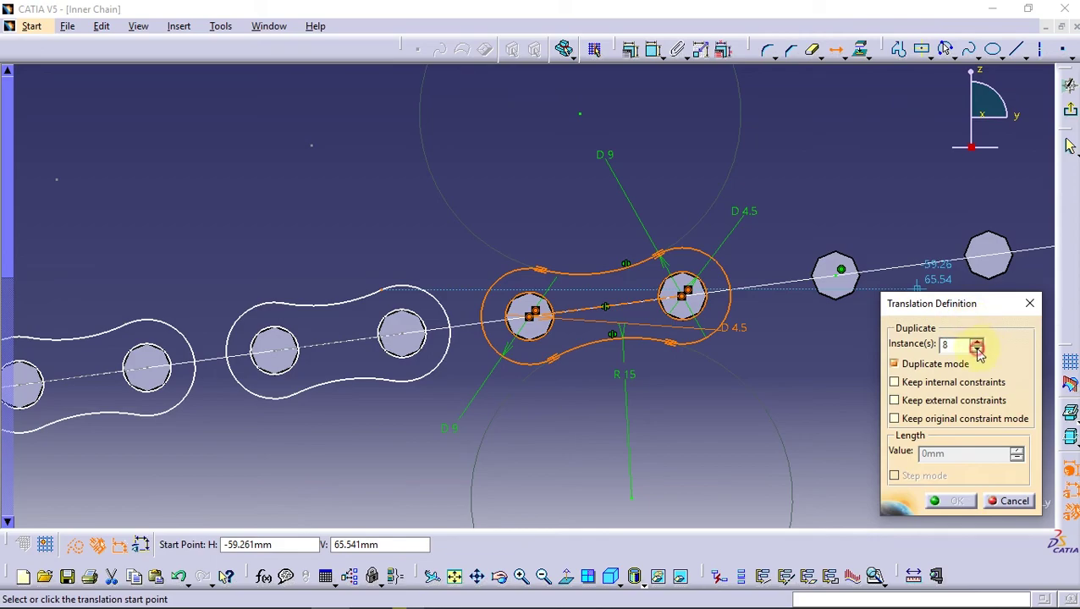
mouse_move(736, 339)
middle_down()
mouse_move(390, 332)
mouse_move(410, 373)
mouse_move(554, 349)
middle_up()
click(977, 349)
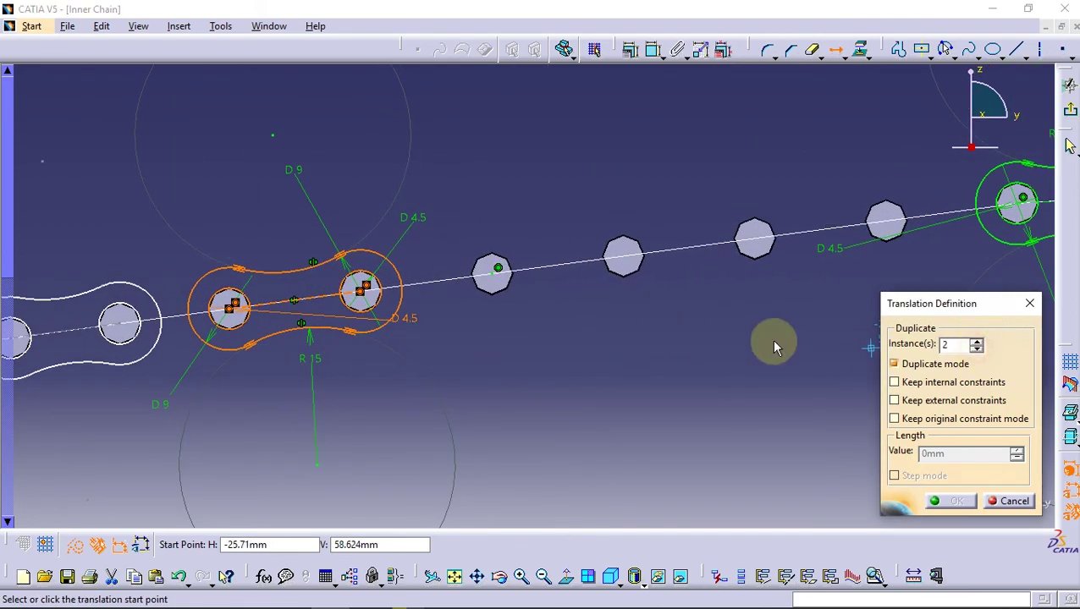
mouse_move(770, 339)
middle_down()
mouse_move(410, 401)
mouse_move(301, 330)
middle_up()
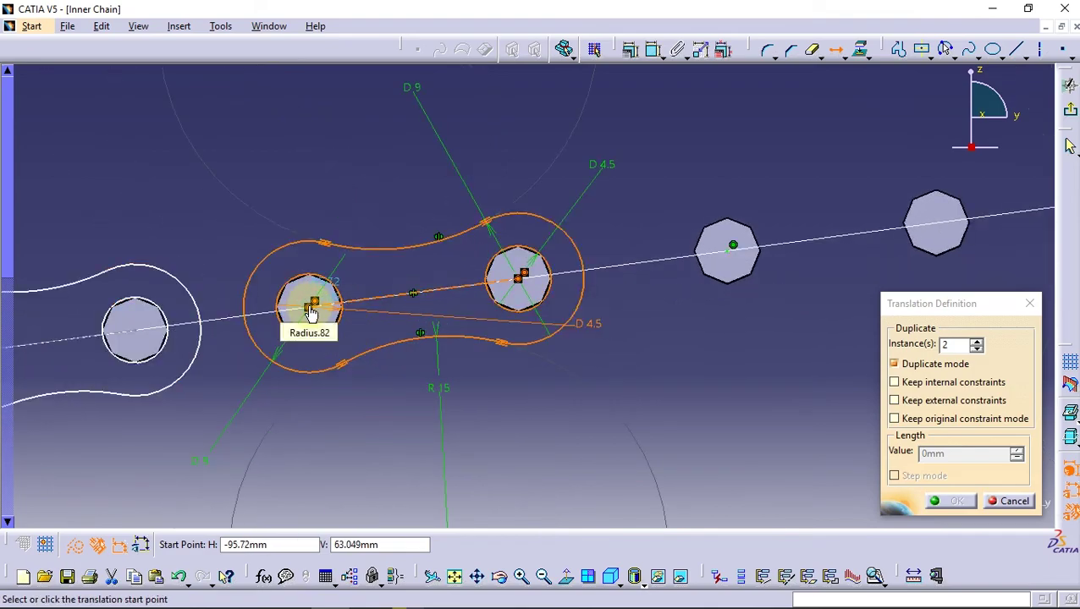
ctrl+middle_drag(321, 311, 309, 291)
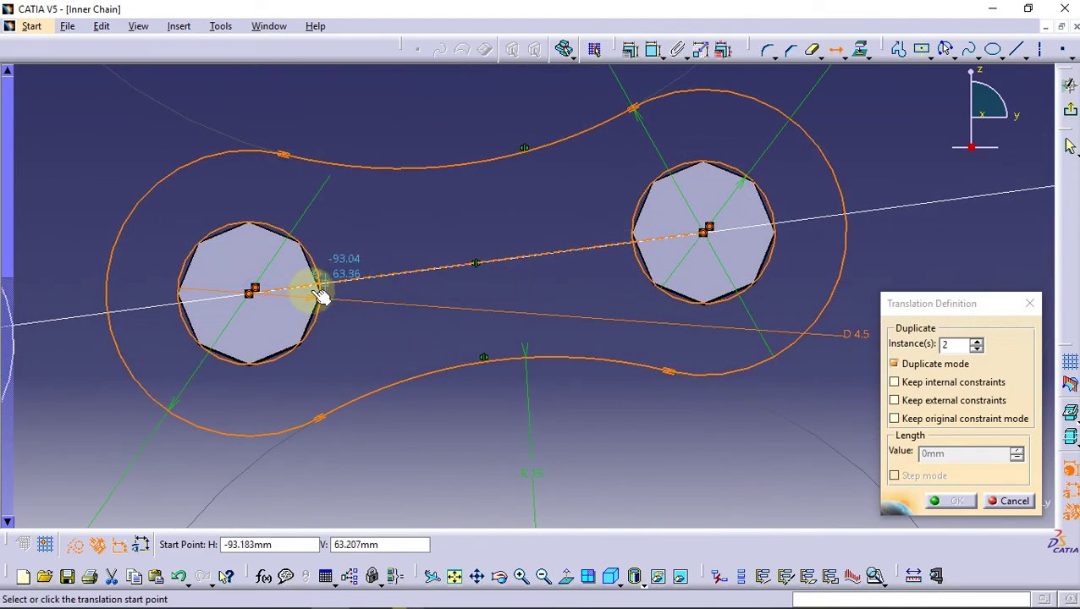
click(253, 291)
mouse_move(662, 233)
ctrl+middle_down()
mouse_move(723, 282)
mouse_move(506, 301)
ctrl+middle_up()
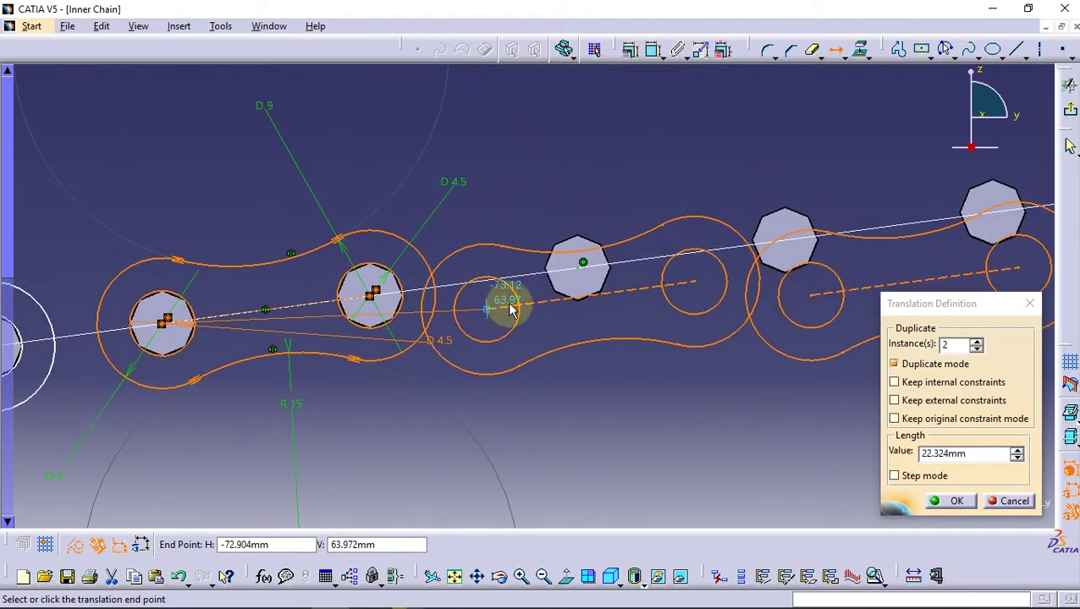
click(578, 267)
mouse_move(827, 291)
ctrl+middle_down()
mouse_move(840, 381)
mouse_move(780, 345)
ctrl+middle_up()
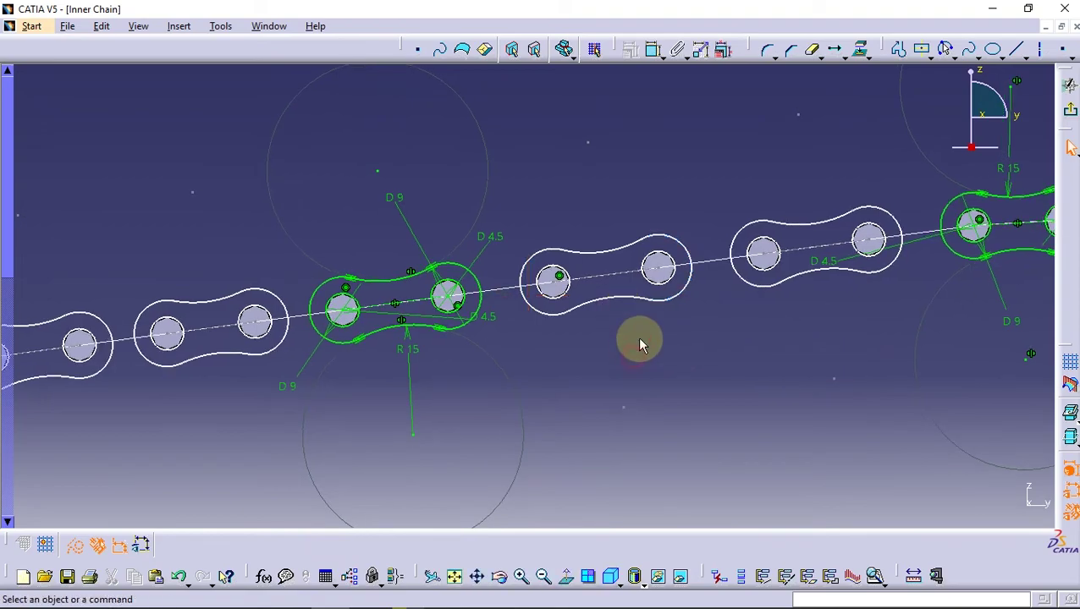
mouse_move(615, 362)
middle_down()
mouse_move(656, 330)
mouse_move(685, 463)
mouse_move(684, 356)
mouse_move(712, 228)
middle_up()
Delete the leftover lower link copy and exit the sketch to the 3D part
drag(476, 252, 734, 427)
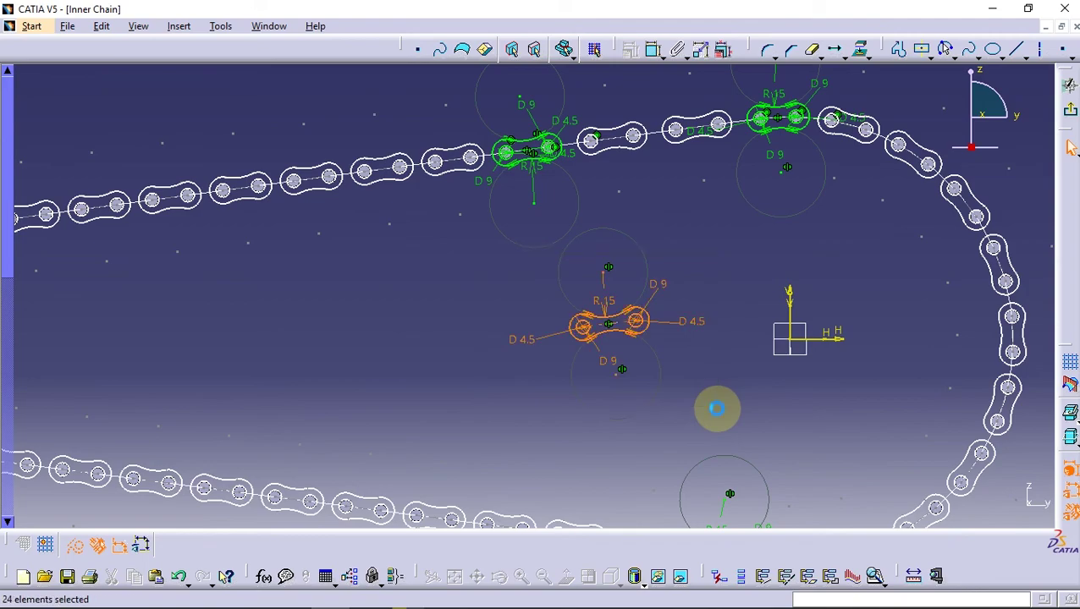
key(Delete)
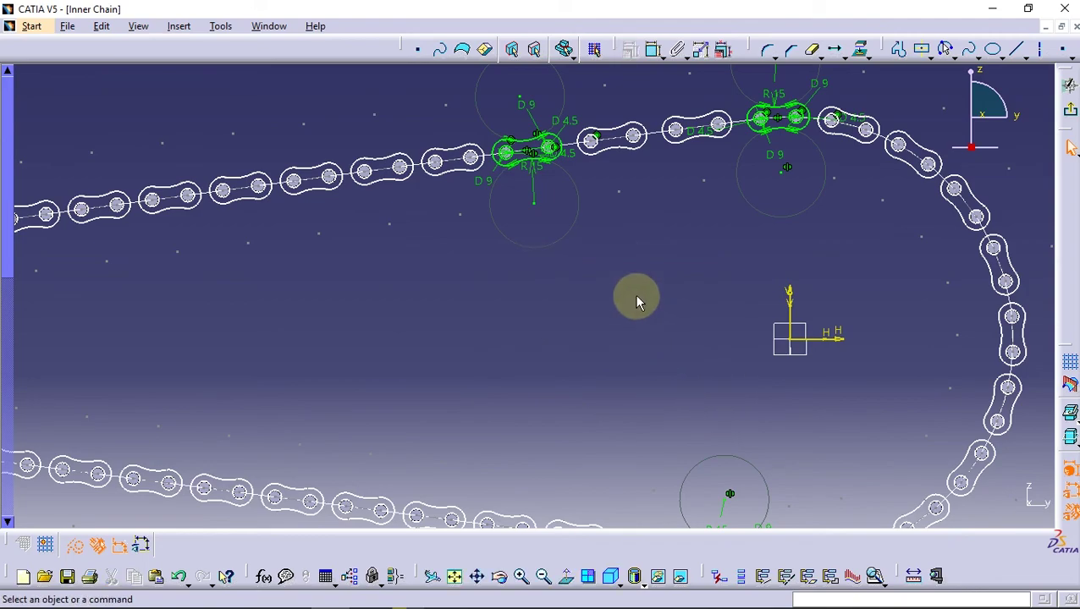
click(1071, 114)
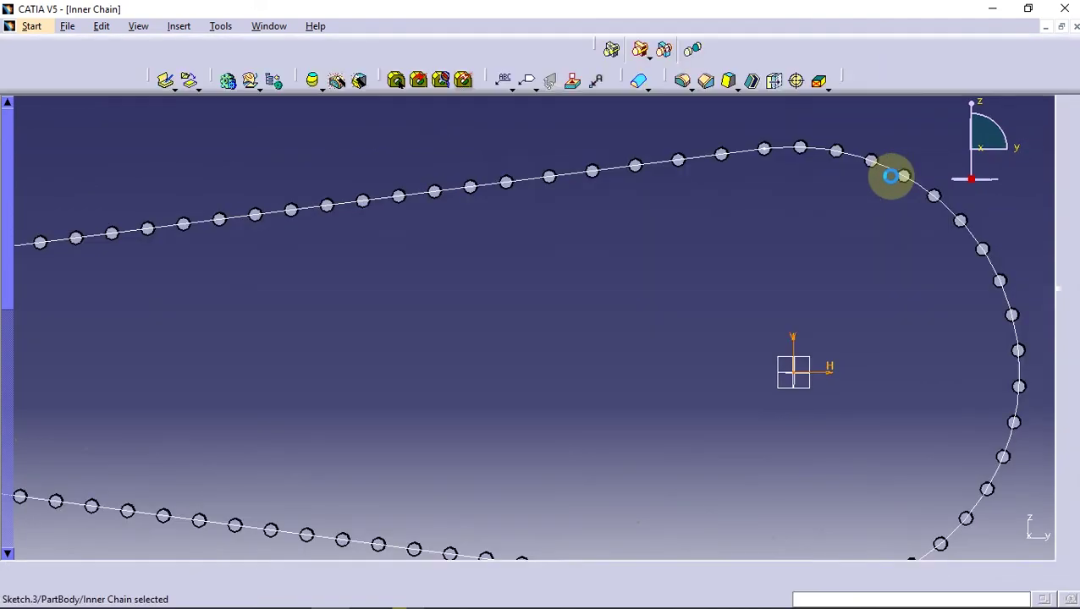
Pad the chain sketch with a 1.5 mm first limit and -0.5 mm second limit
click(854, 79)
text(1.5)
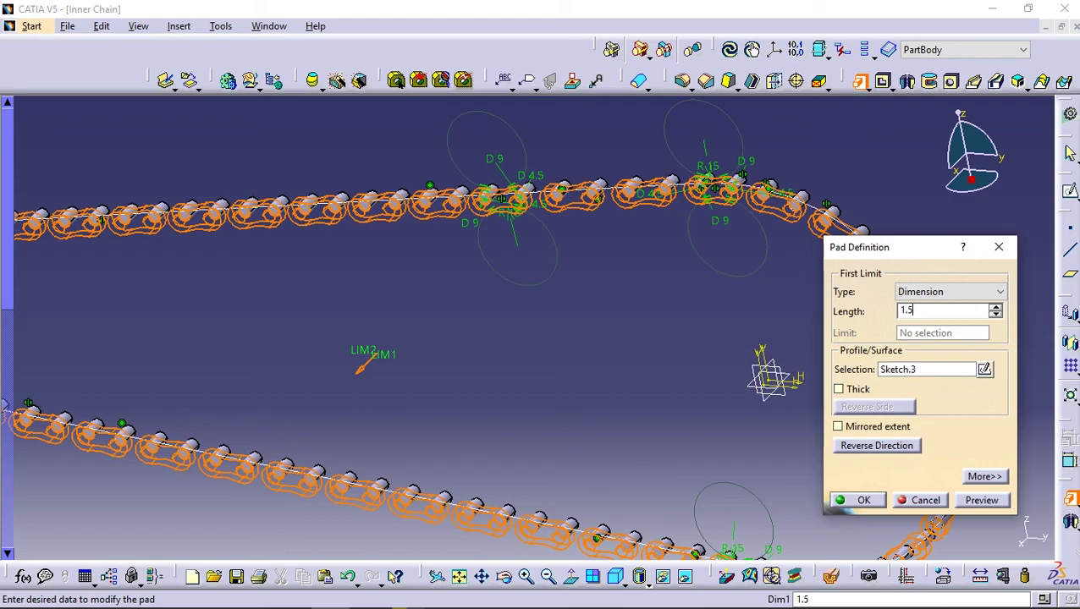
click(646, 396)
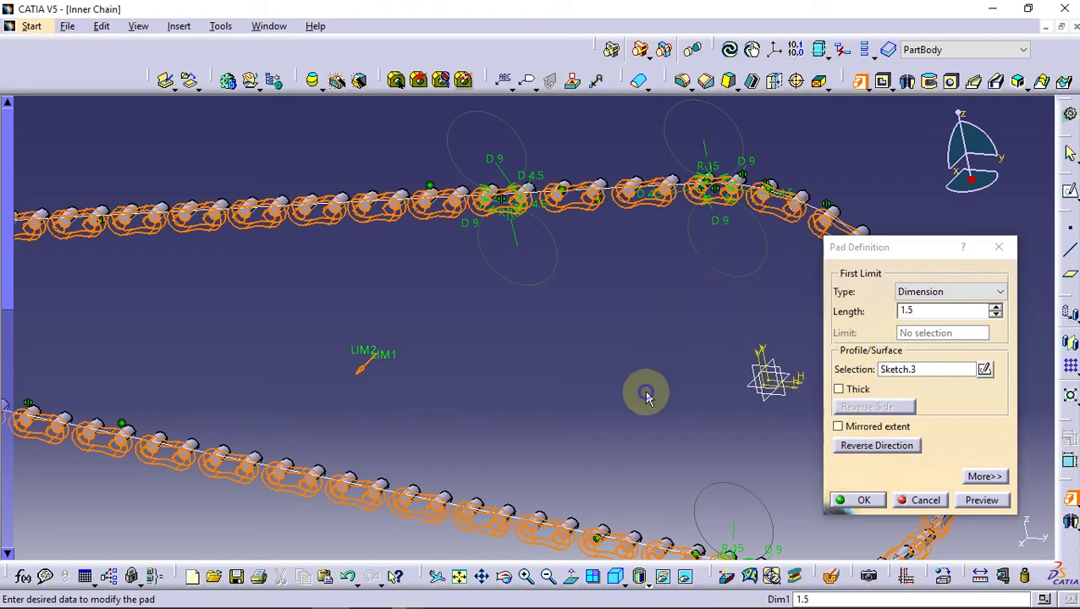
mouse_move(650, 385)
middle_down()
mouse_move(615, 324)
mouse_move(825, 433)
middle_up()
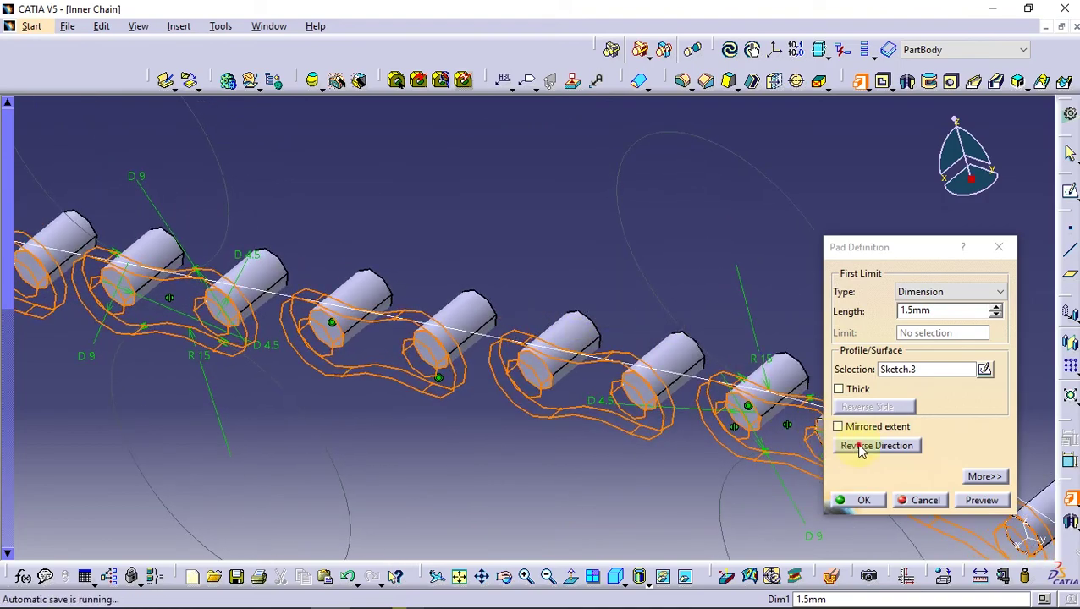
click(859, 448)
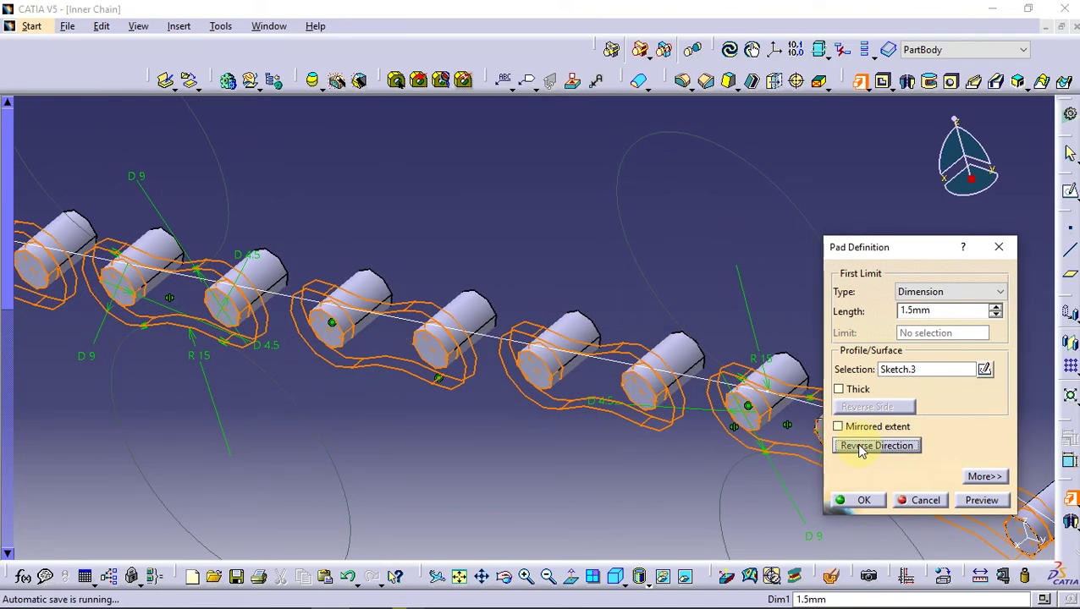
mouse_move(645, 414)
middle_down()
mouse_move(576, 468)
mouse_move(525, 342)
middle_up()
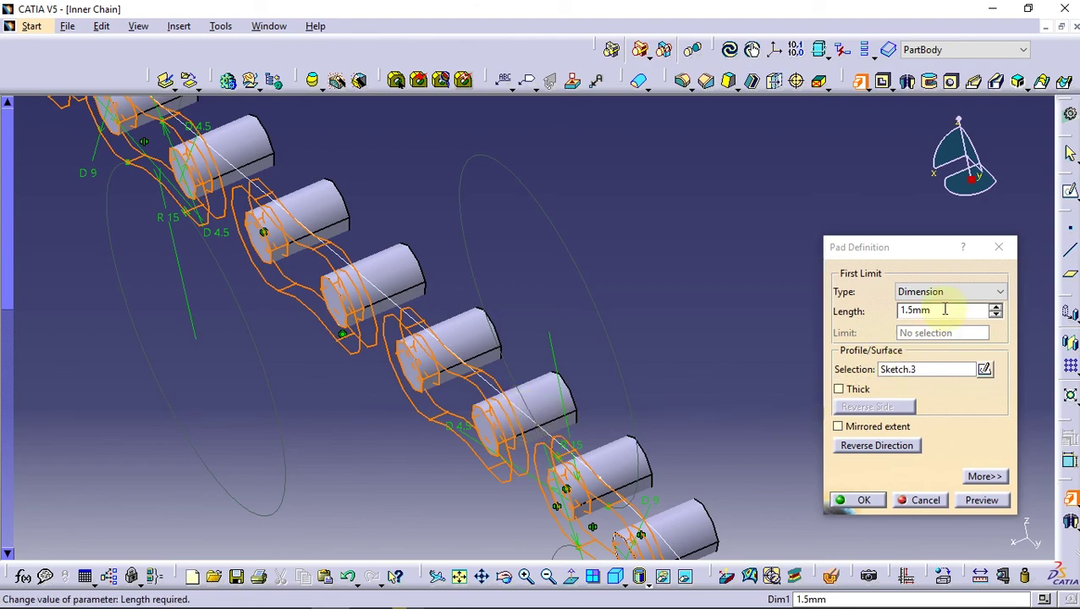
drag(945, 310, 906, 313)
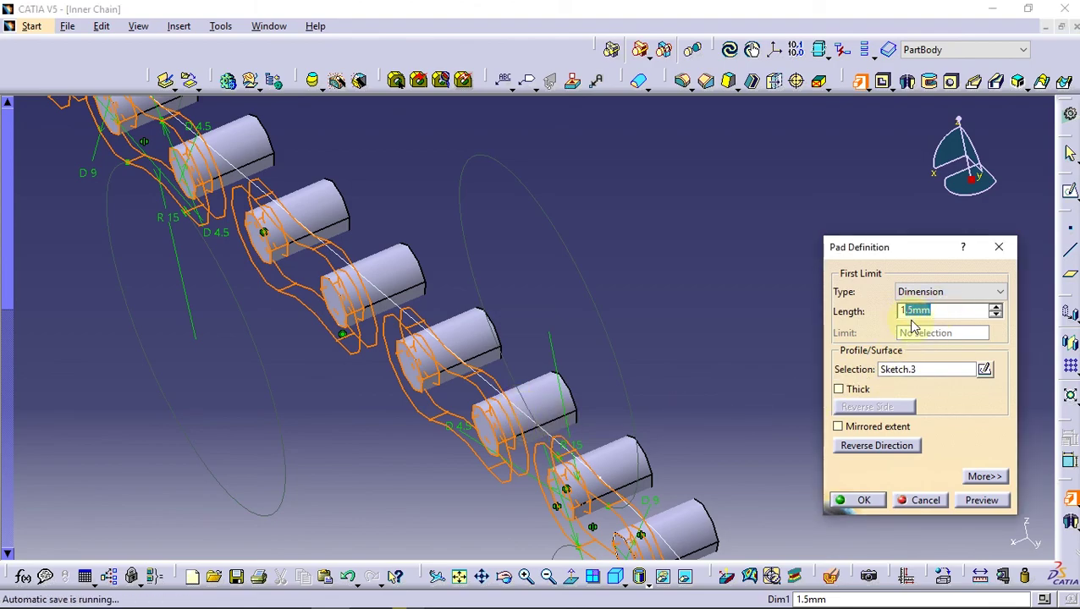
click(985, 477)
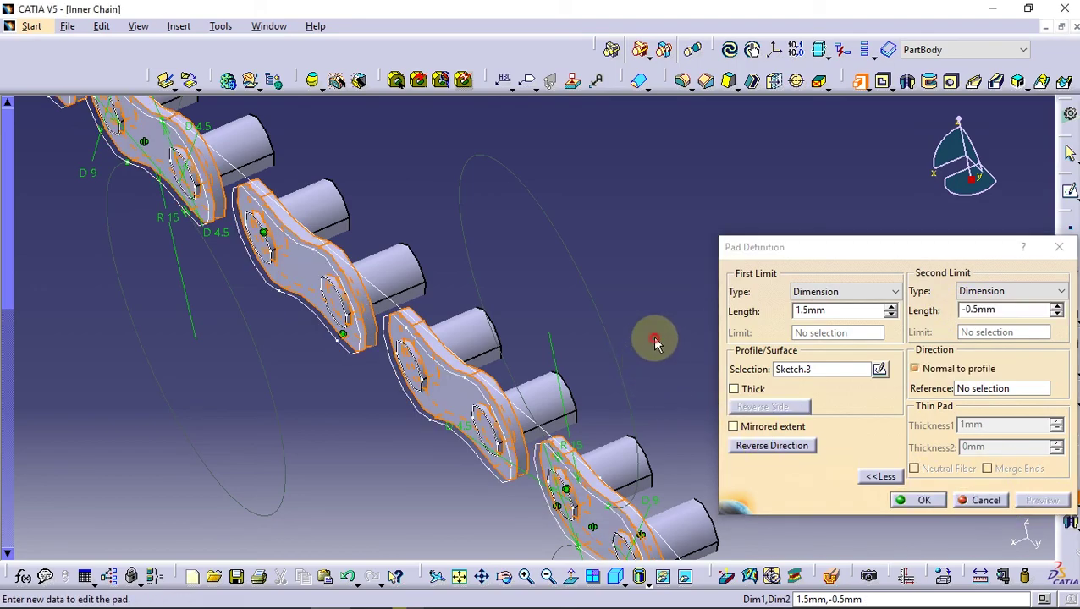
mouse_move(614, 402)
middle_down()
mouse_move(482, 361)
mouse_move(484, 349)
mouse_move(516, 368)
middle_up()
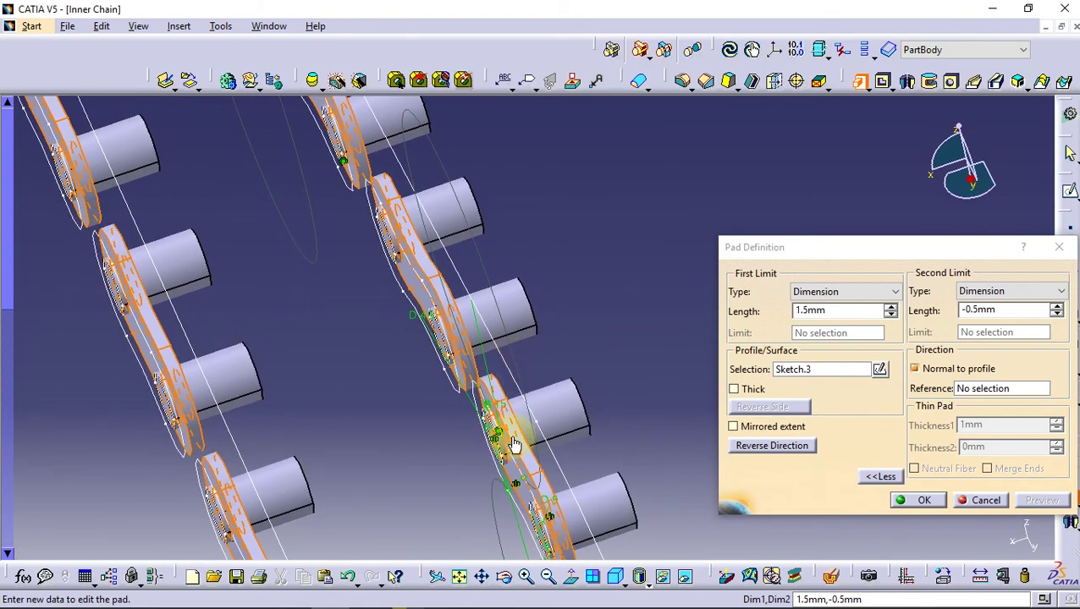
middle_drag(617, 372, 643, 235)
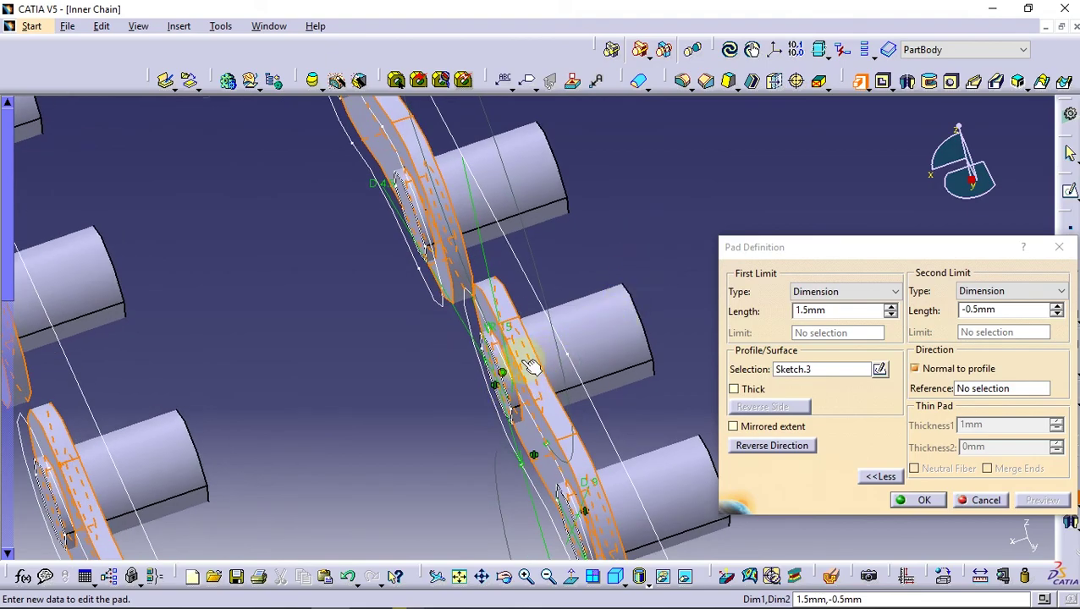
Create the pad of link plates and dismiss the transformation warning
click(923, 502)
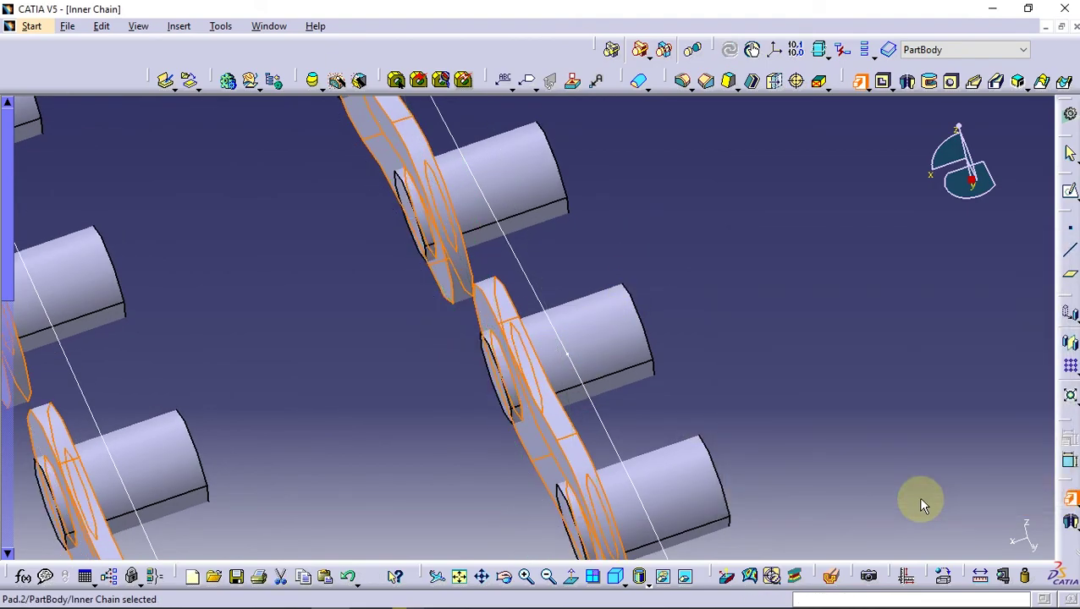
mouse_move(810, 352)
middle_down()
mouse_move(756, 410)
mouse_move(795, 330)
mouse_move(489, 373)
mouse_move(526, 353)
mouse_move(768, 344)
mouse_move(549, 402)
mouse_move(550, 412)
middle_up()
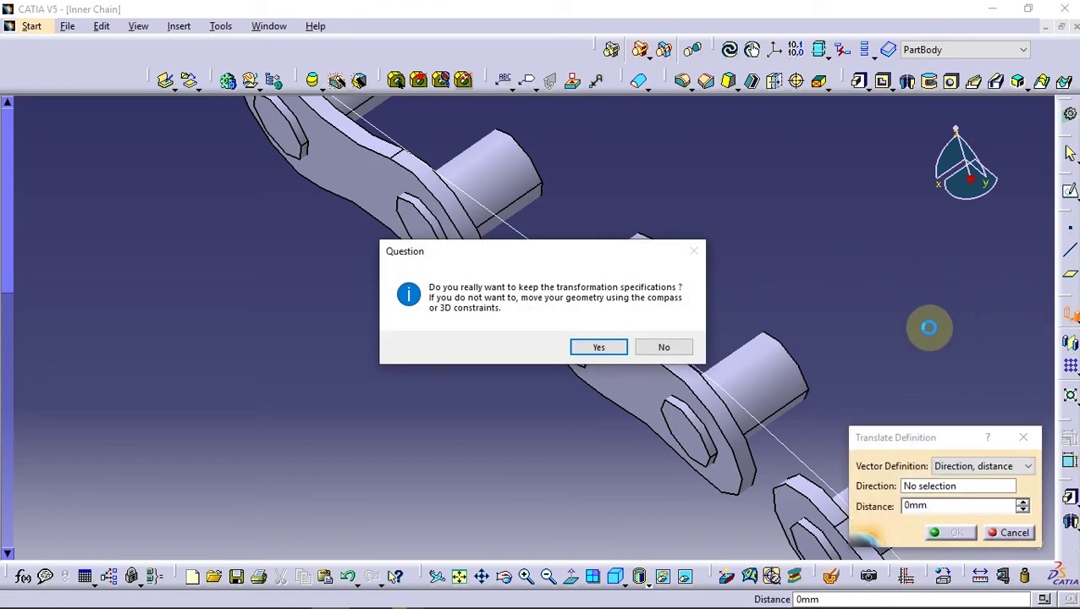
click(600, 346)
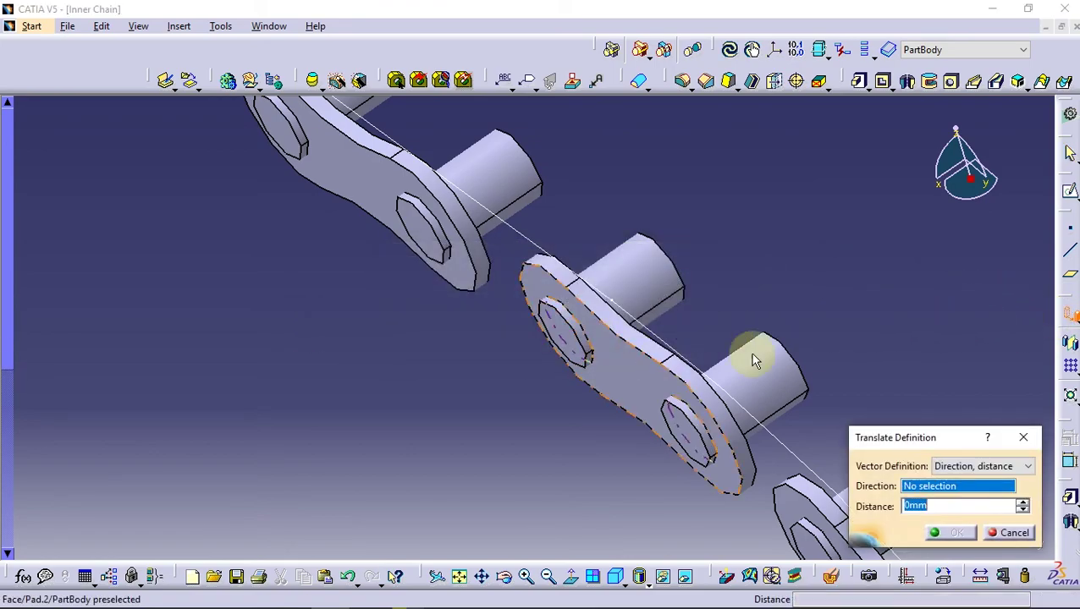
Mirror Pad.2 across the yz plane
click(1069, 344)
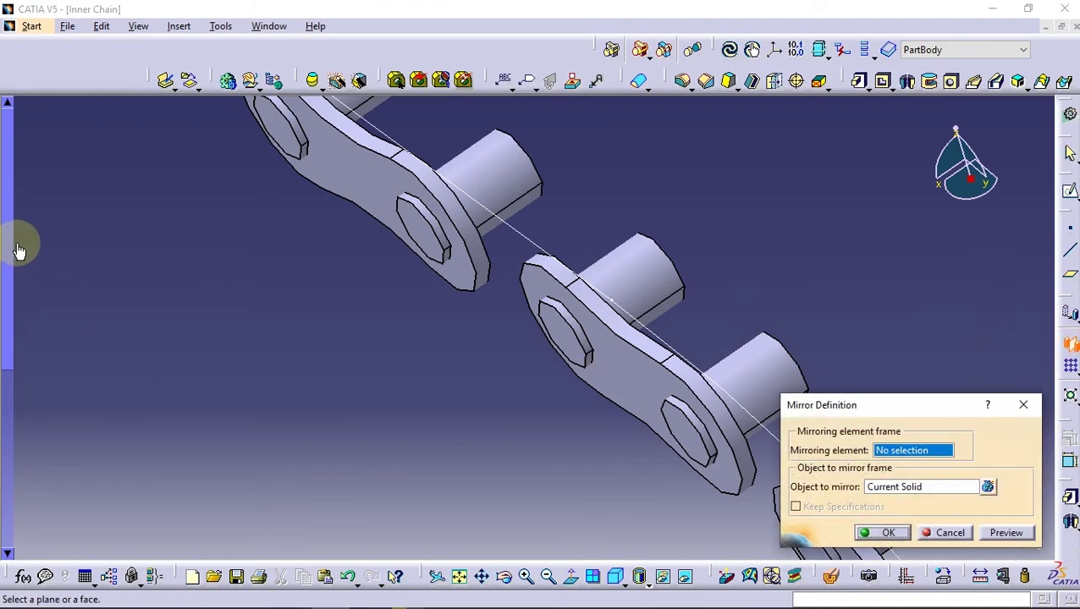
key(F3)
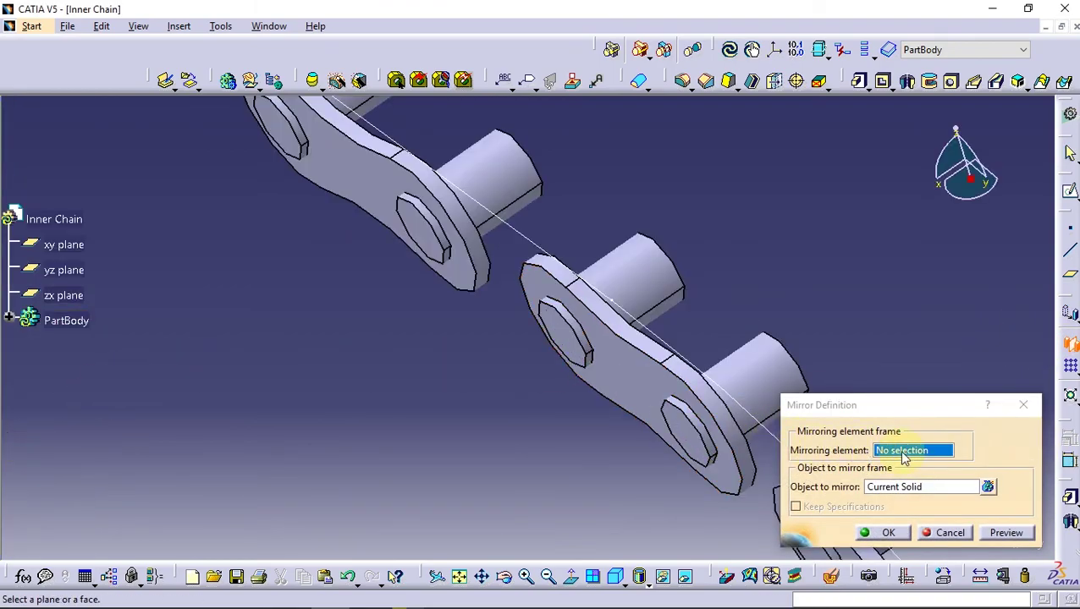
right_click(904, 457)
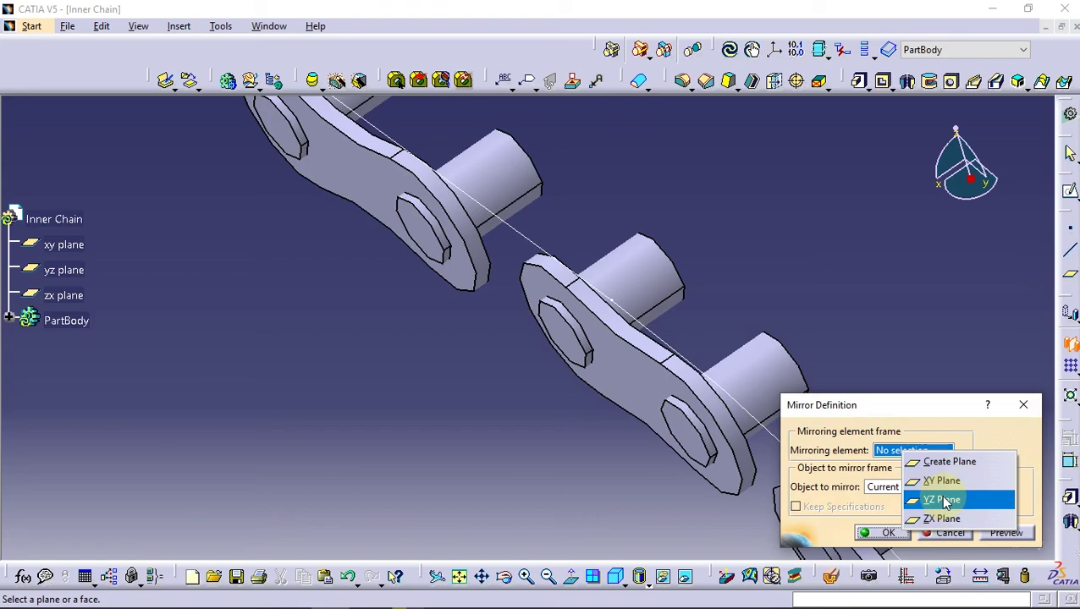
click(897, 487)
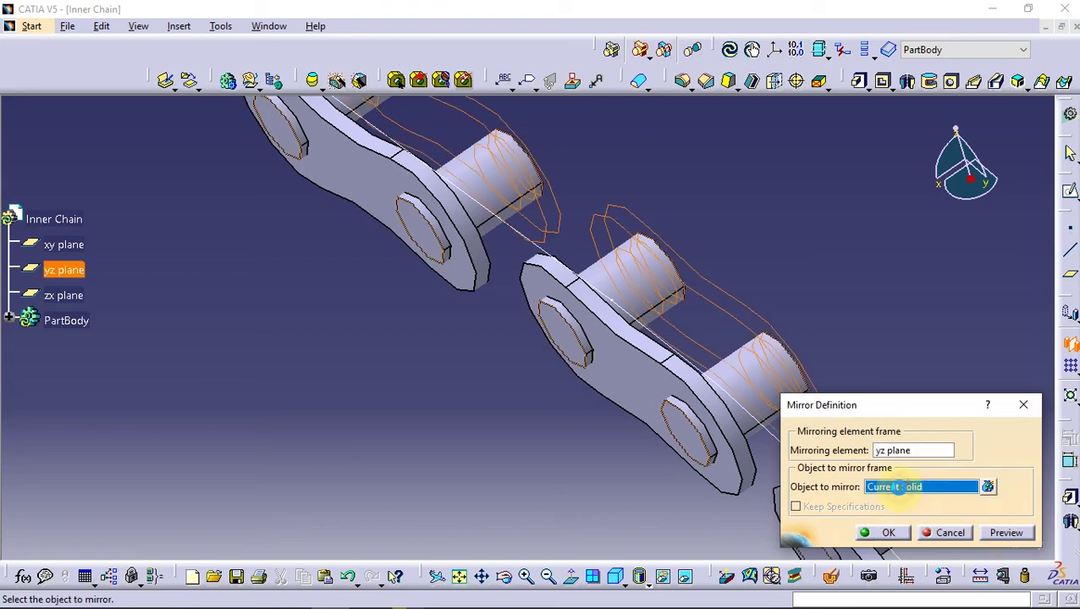
click(10, 319)
click(75, 422)
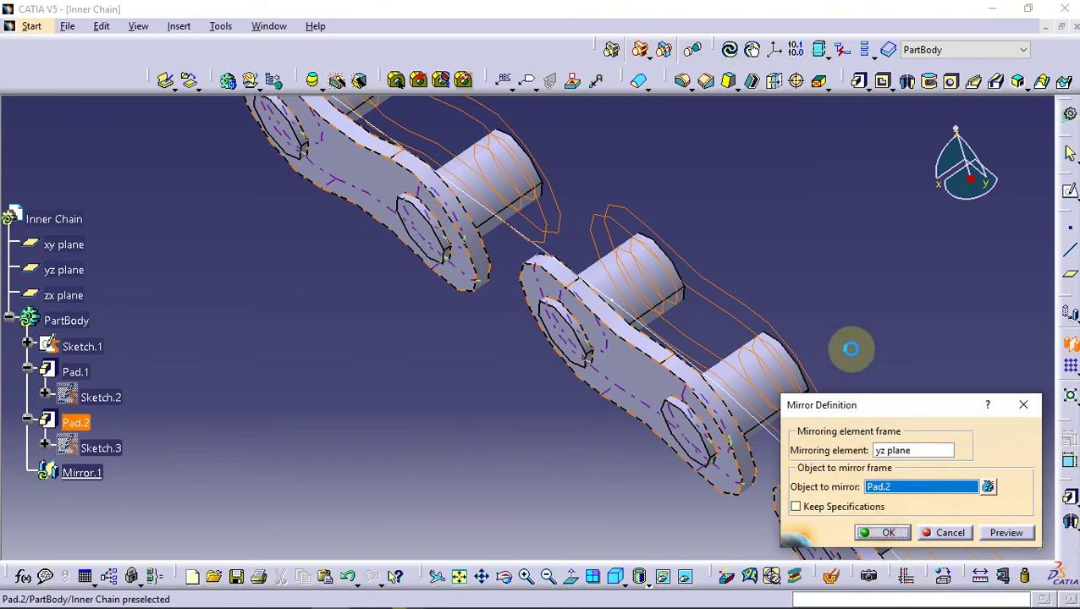
mouse_move(747, 321)
middle_down()
mouse_move(583, 391)
mouse_move(655, 340)
mouse_move(605, 365)
mouse_move(414, 352)
mouse_move(484, 397)
mouse_move(558, 365)
mouse_move(585, 443)
mouse_move(469, 465)
mouse_move(534, 427)
mouse_move(535, 370)
mouse_move(586, 491)
mouse_move(608, 277)
mouse_move(605, 397)
mouse_move(651, 392)
middle_up()
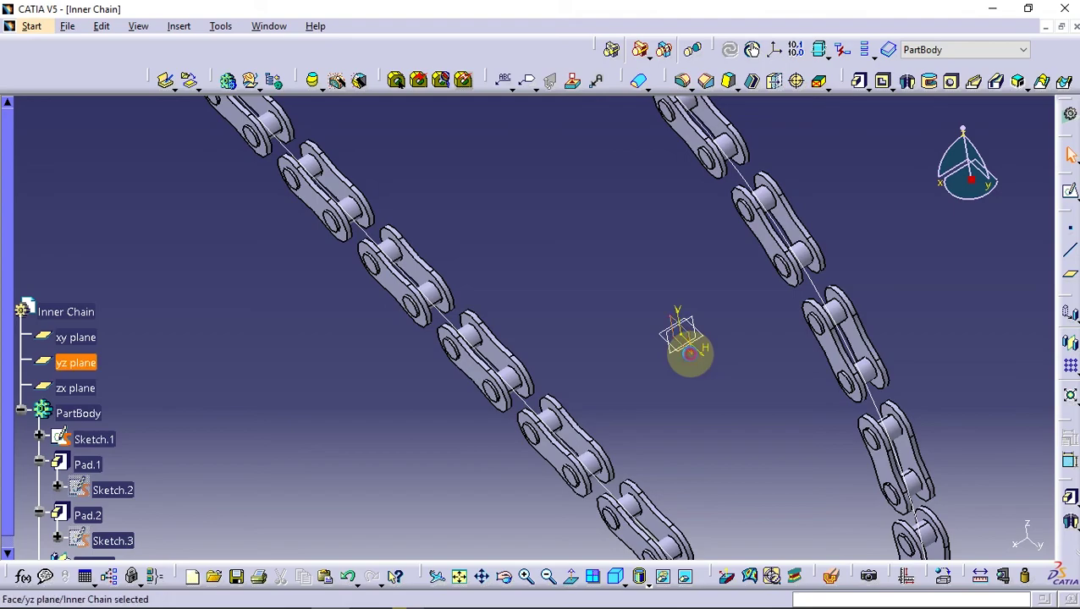
Start a new sketch on the yz plane and frame the chain
click(1050, 196)
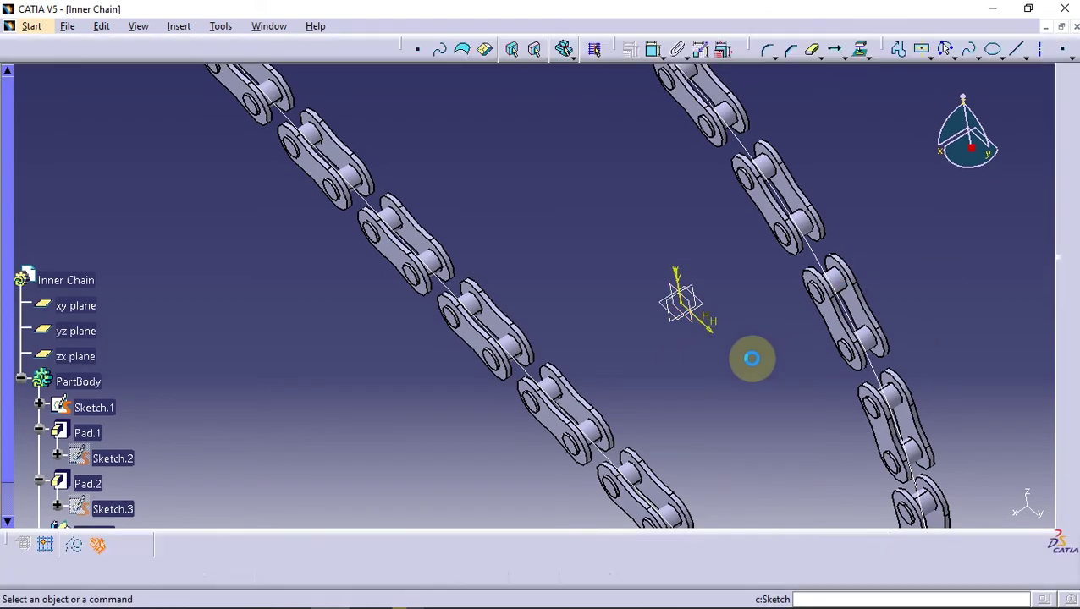
mouse_move(572, 226)
middle_down()
mouse_move(646, 355)
mouse_move(652, 275)
middle_up()
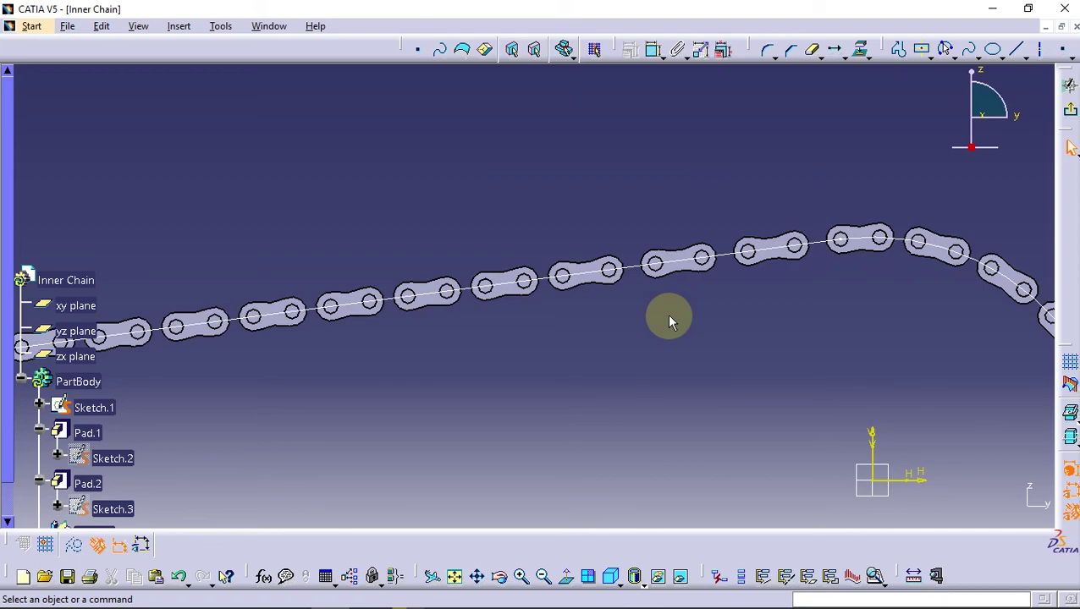
mouse_move(668, 320)
middle_down()
mouse_move(665, 364)
mouse_move(670, 339)
middle_up()
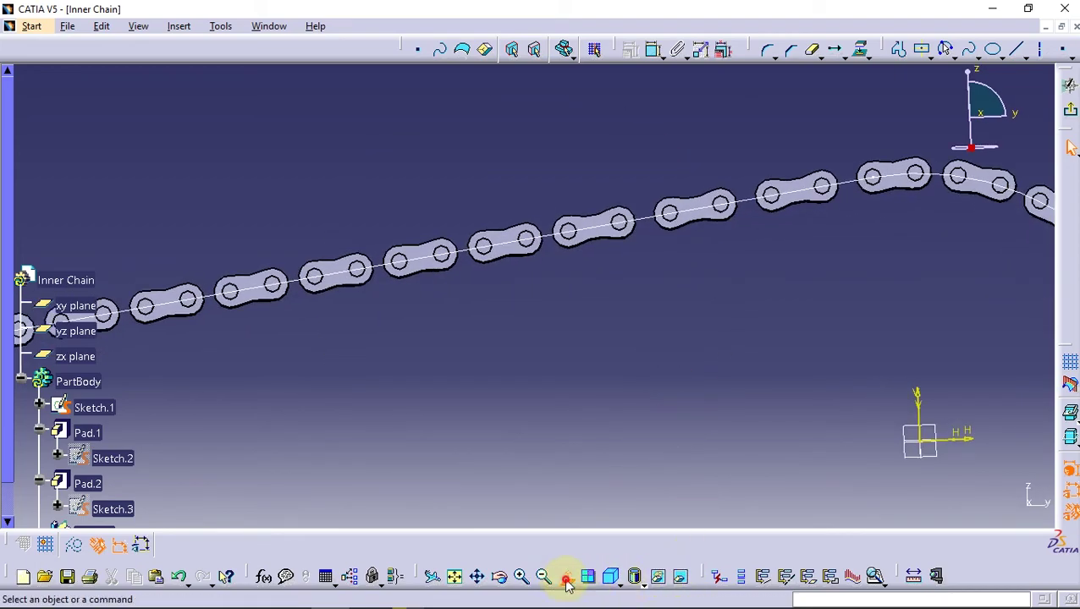
middle_drag(609, 507, 829, 282)
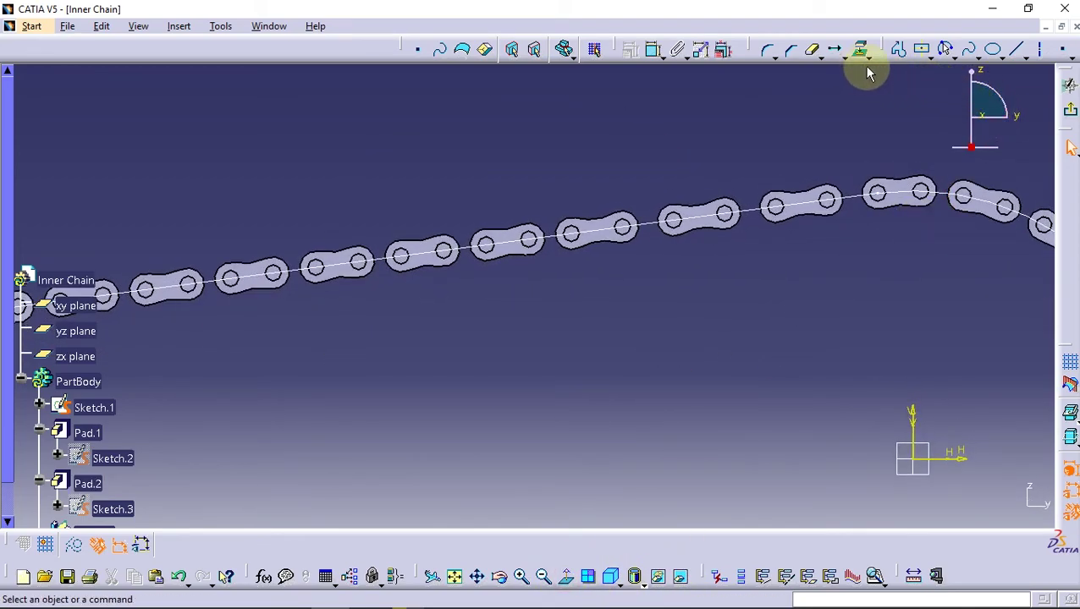
Draw two pairs of concentric circles, a small and a larger one at each centre
click(952, 52)
click(971, 80)
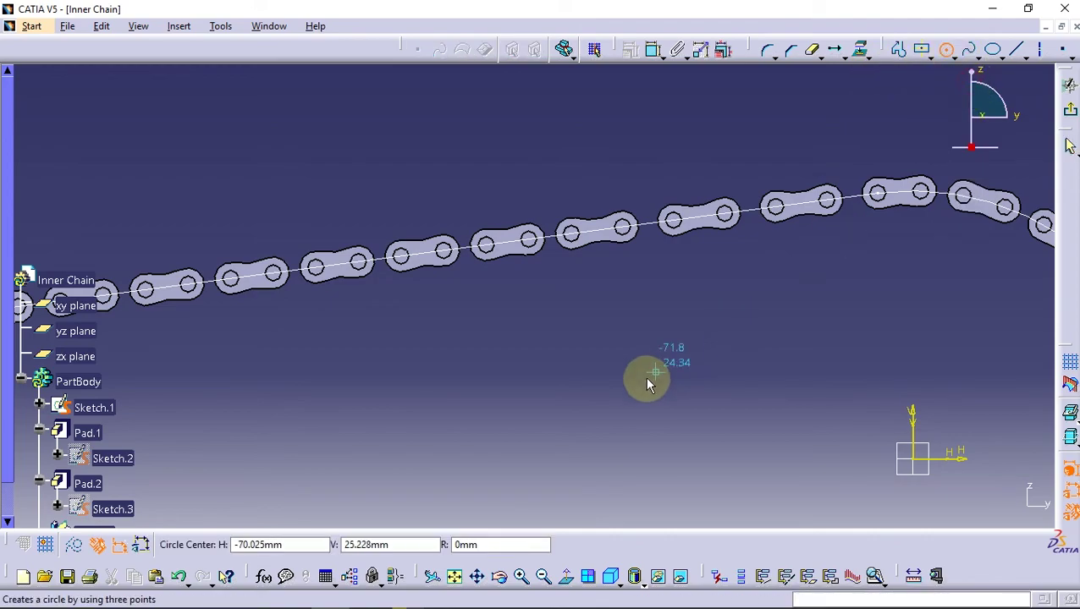
middle_drag(651, 380, 634, 351)
click(633, 345)
click(633, 323)
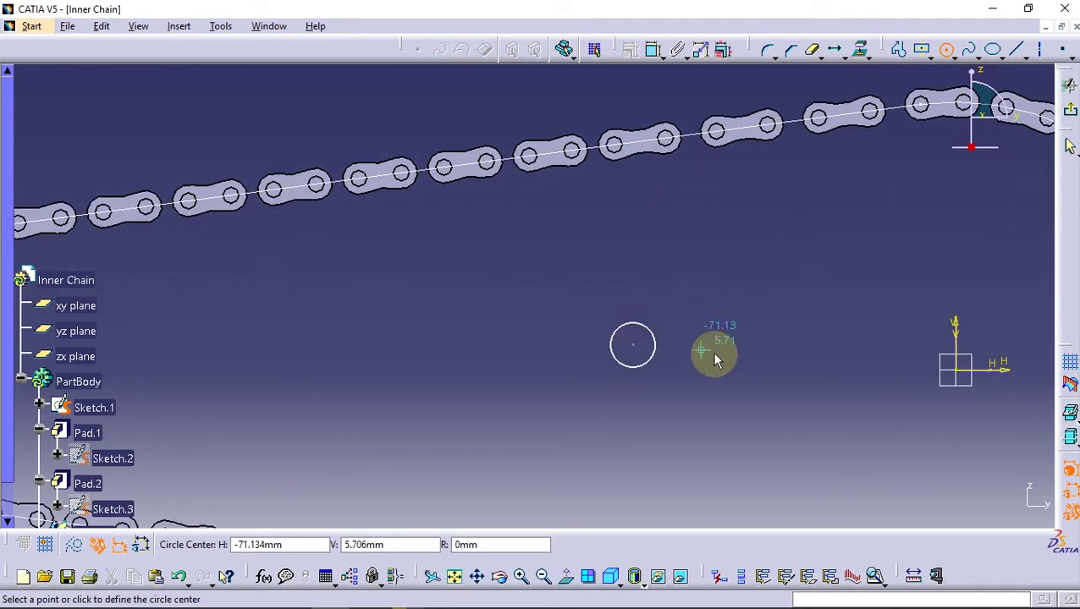
click(726, 345)
click(721, 324)
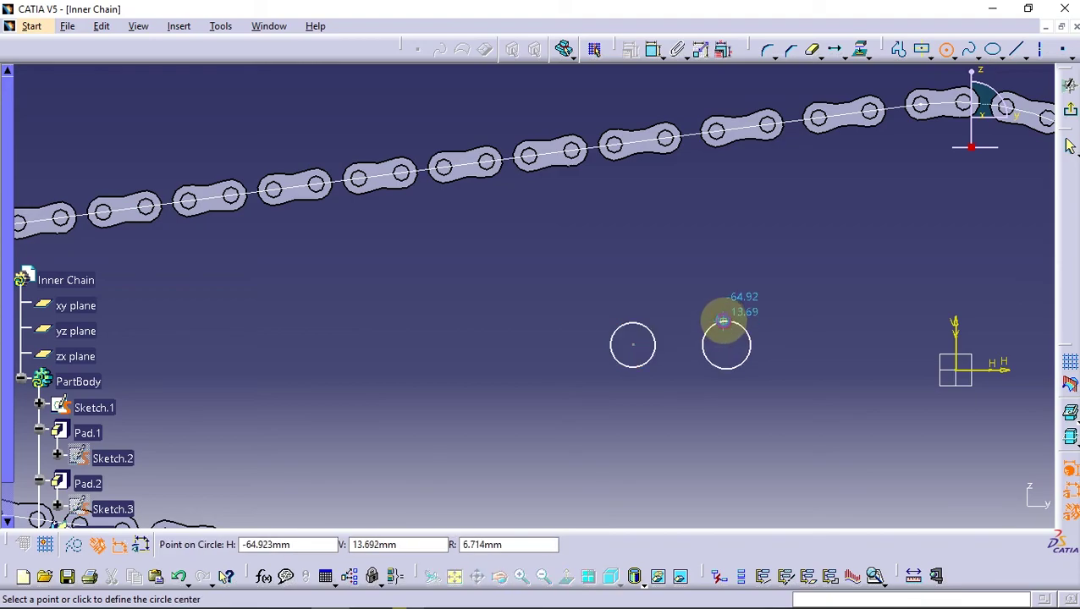
click(633, 346)
click(628, 309)
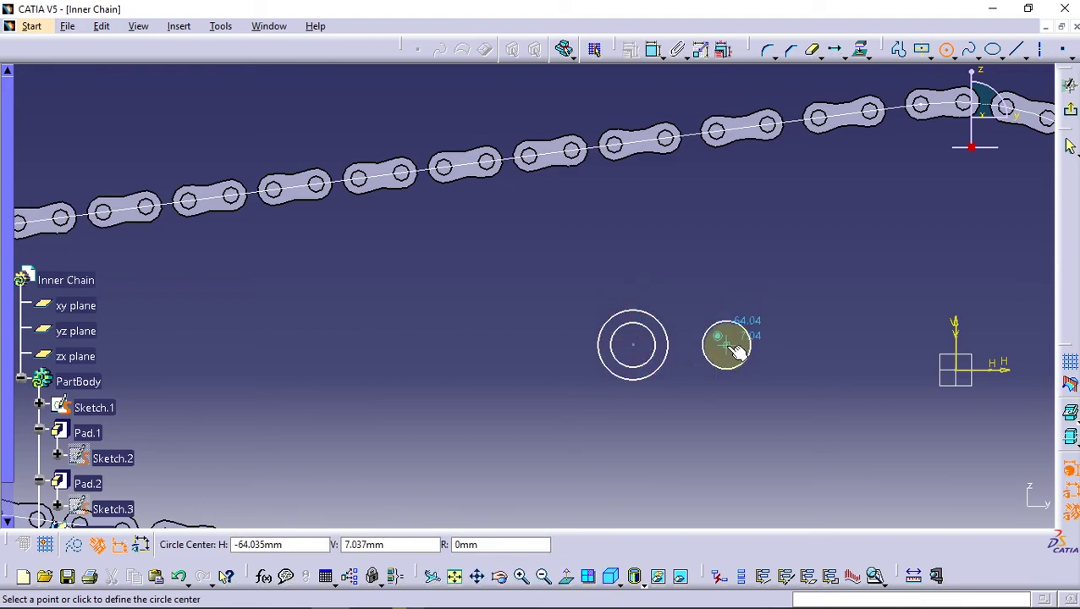
click(726, 345)
click(735, 310)
Dimension the right circle pair: 9 mm outer and 4.5 mm inner diameter
click(653, 49)
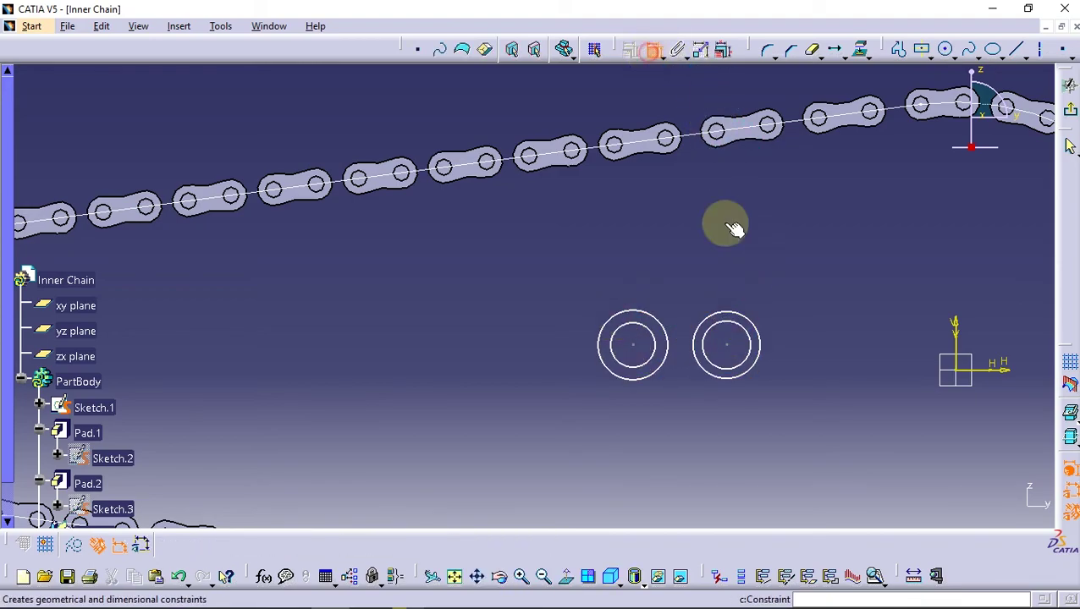
click(759, 355)
click(808, 312)
double_click(814, 310)
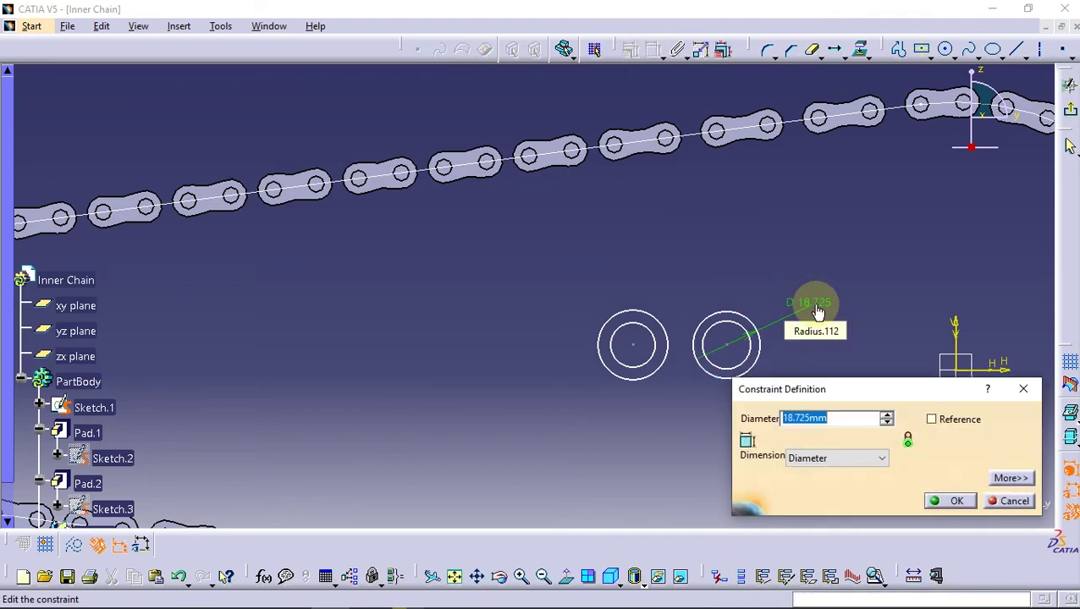
text(9)
key(Return)
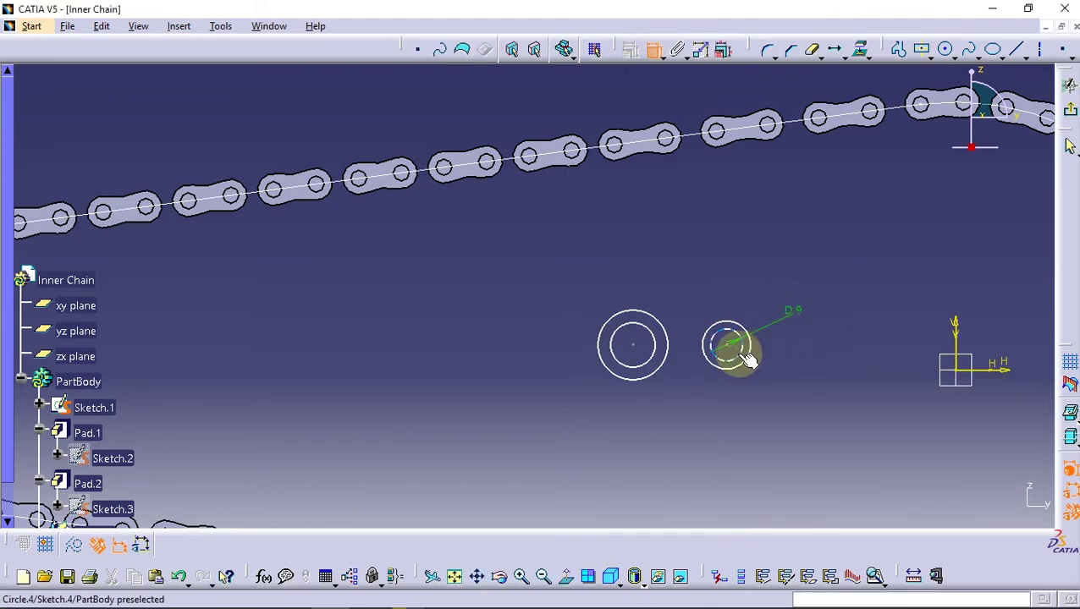
click(654, 49)
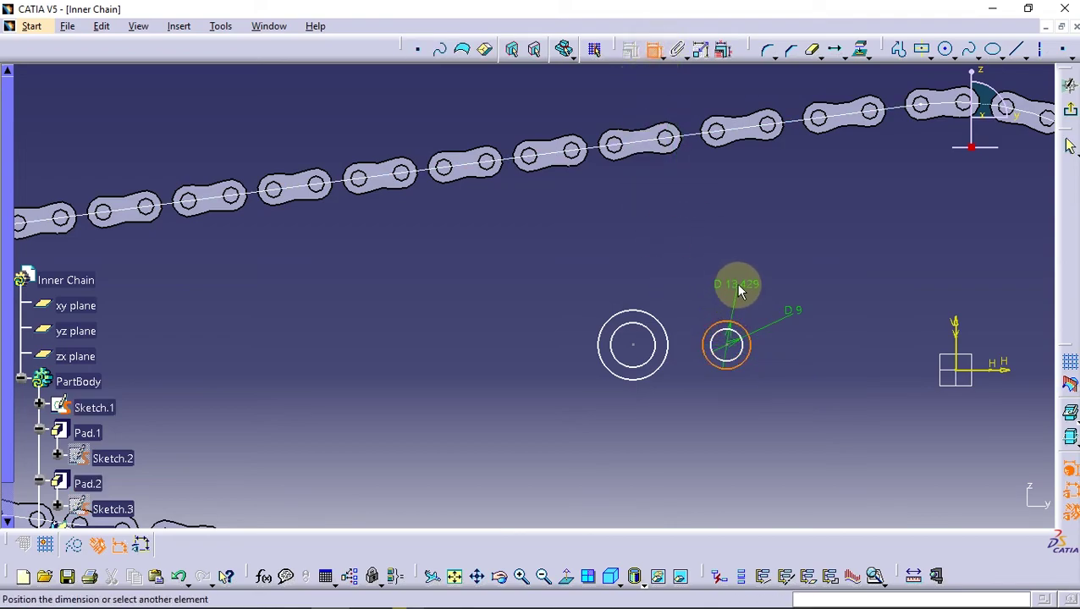
double_click(744, 279)
text(4.5)
key(Return)
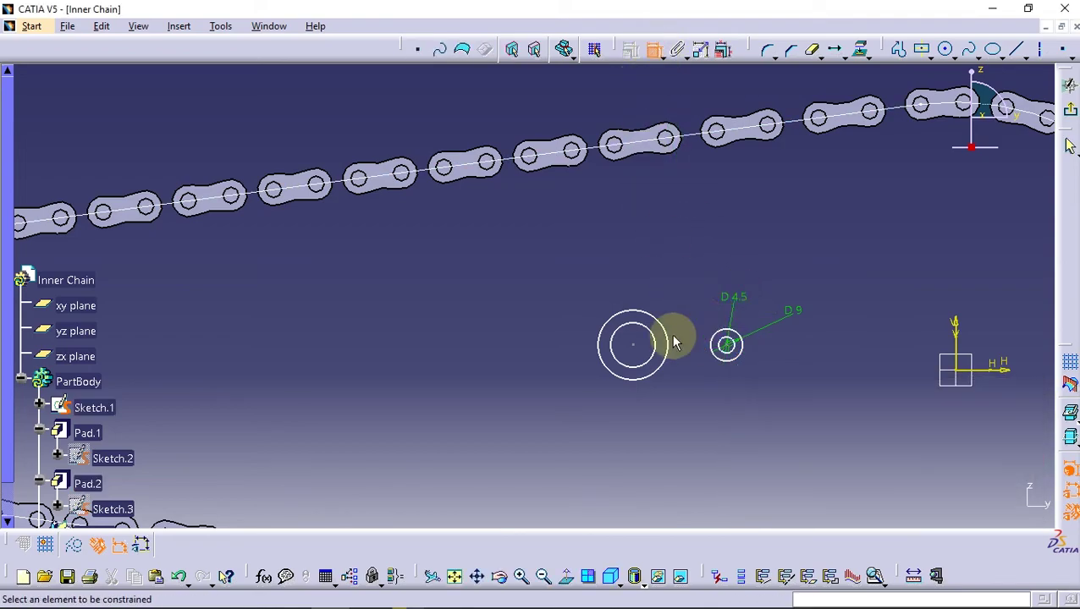
Dimension the left circle pair to 4.5 mm inner and 9 mm outer diameter
click(626, 310)
double_click(604, 279)
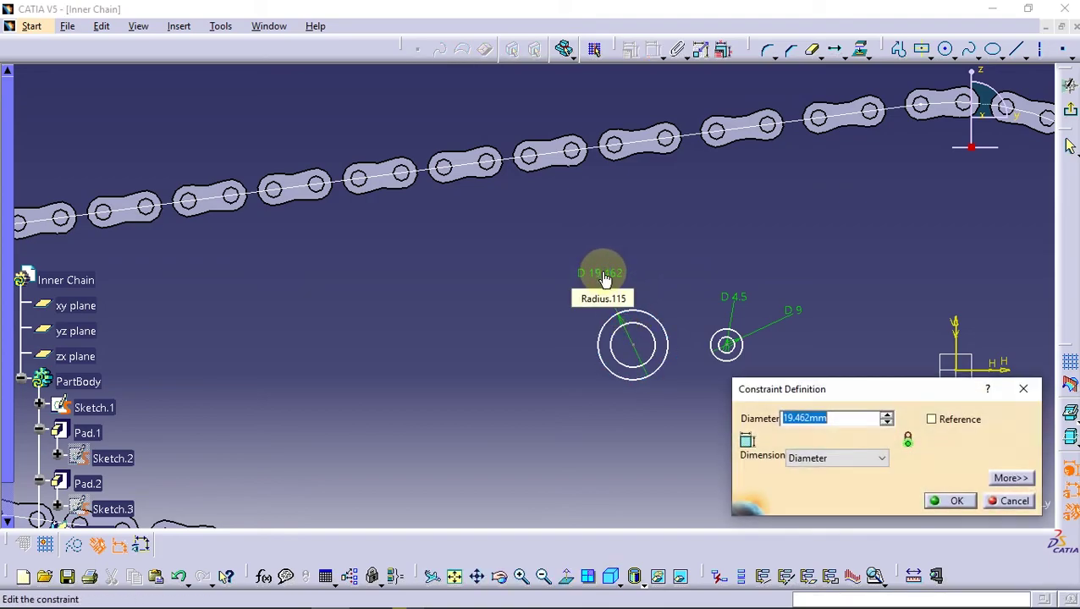
key(Return)
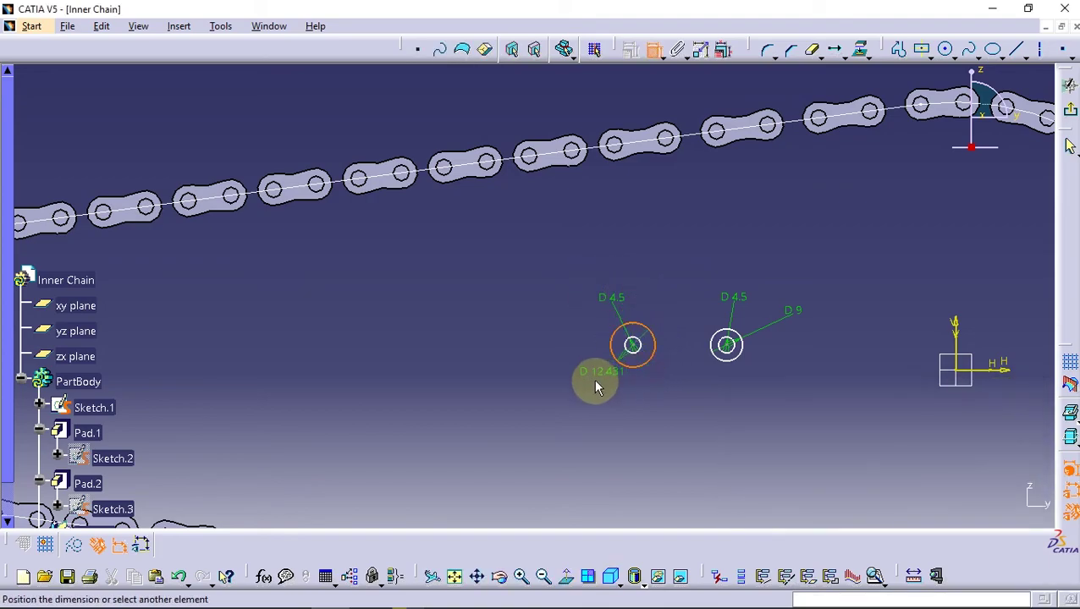
double_click(576, 397)
text(9)
key(Return)
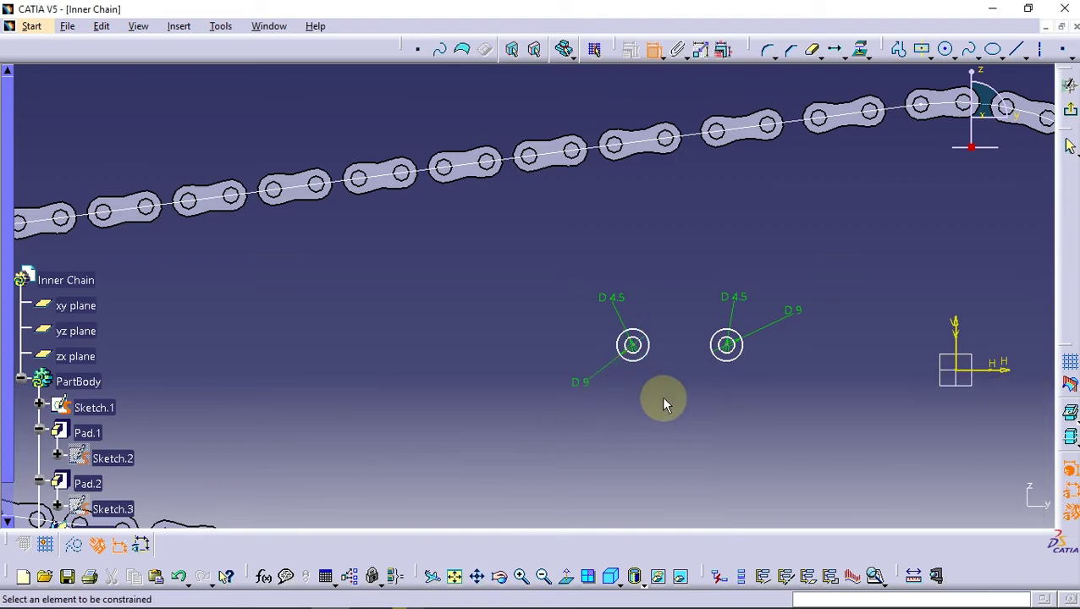
mouse_move(656, 398)
middle_down()
mouse_move(670, 338)
mouse_move(709, 277)
middle_up()
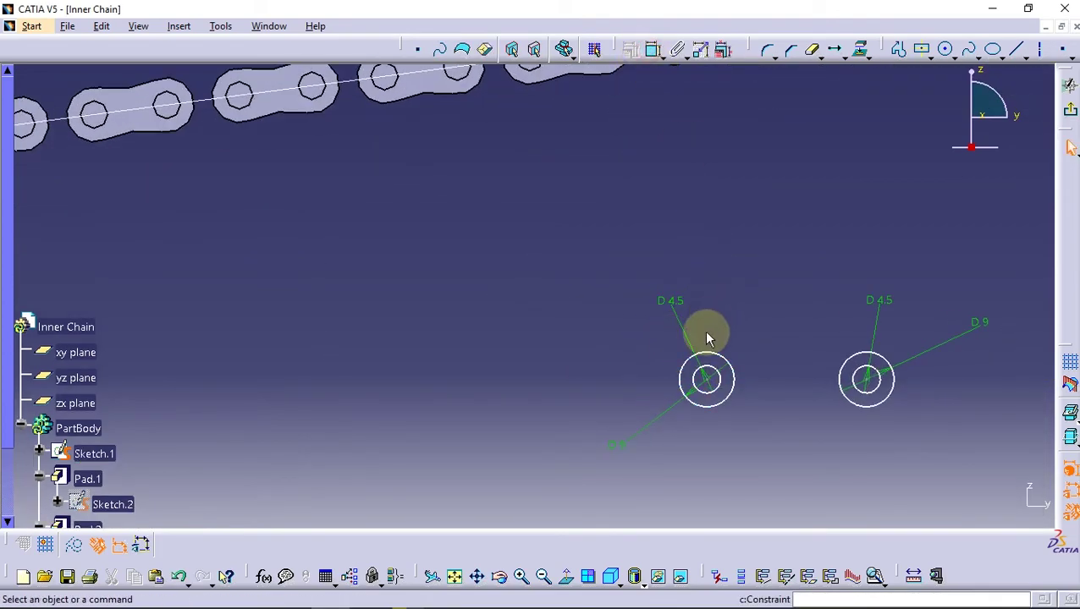
Draw a horizontal axis from the left circle's centre to the right circle's centre
middle_drag(713, 385, 754, 378)
middle_drag(754, 284, 617, 228)
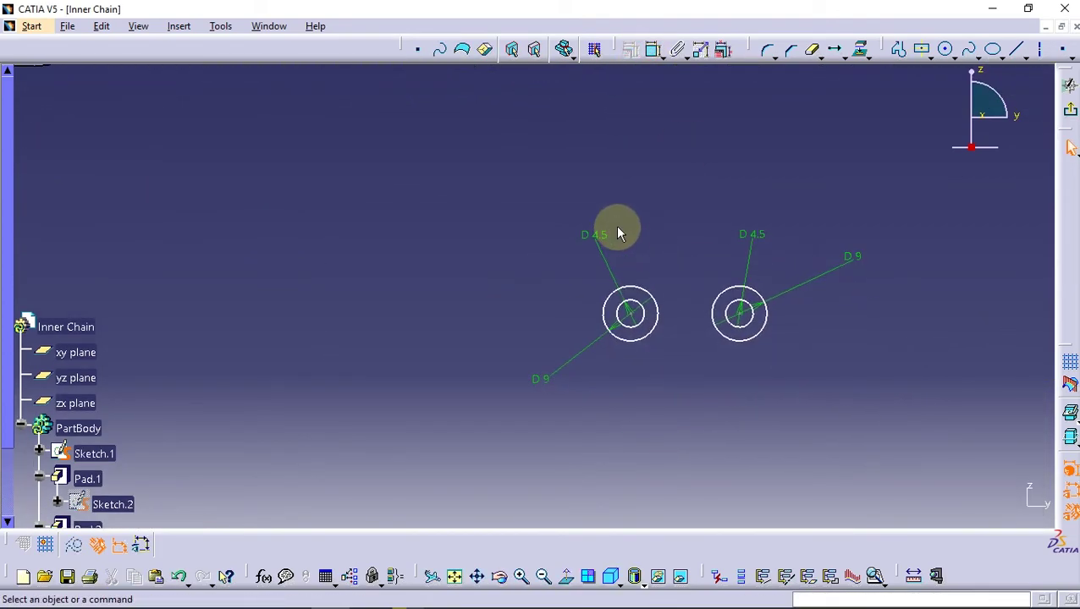
click(1038, 51)
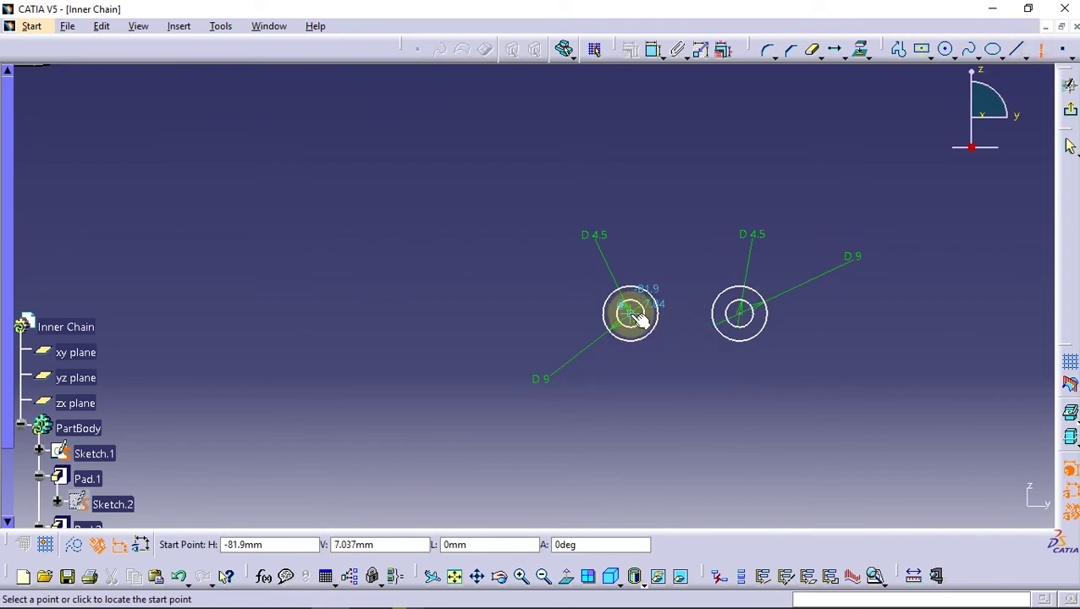
click(631, 314)
click(741, 314)
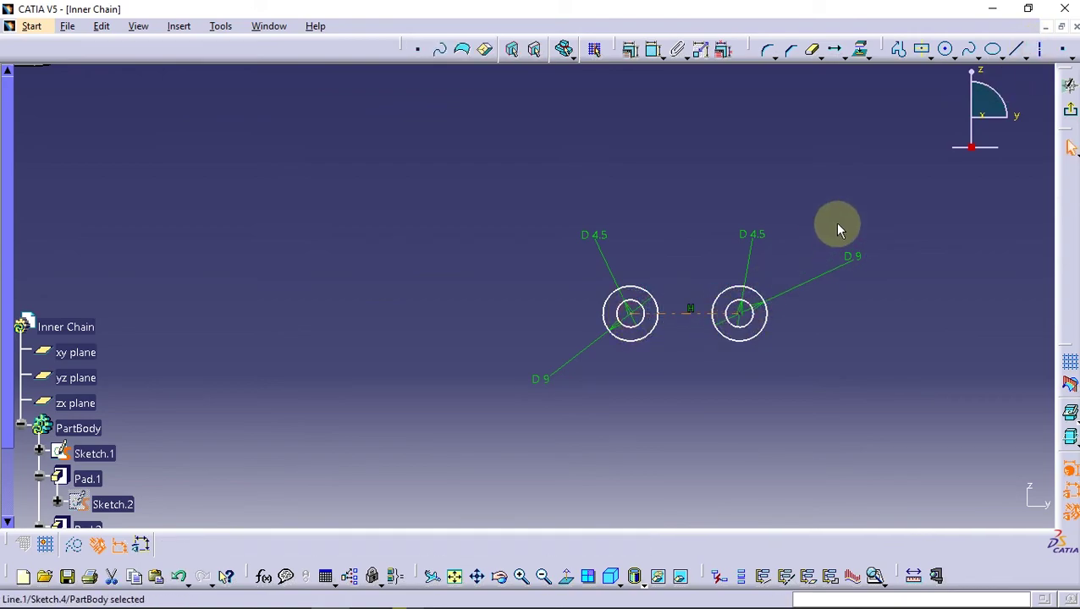
click(691, 309)
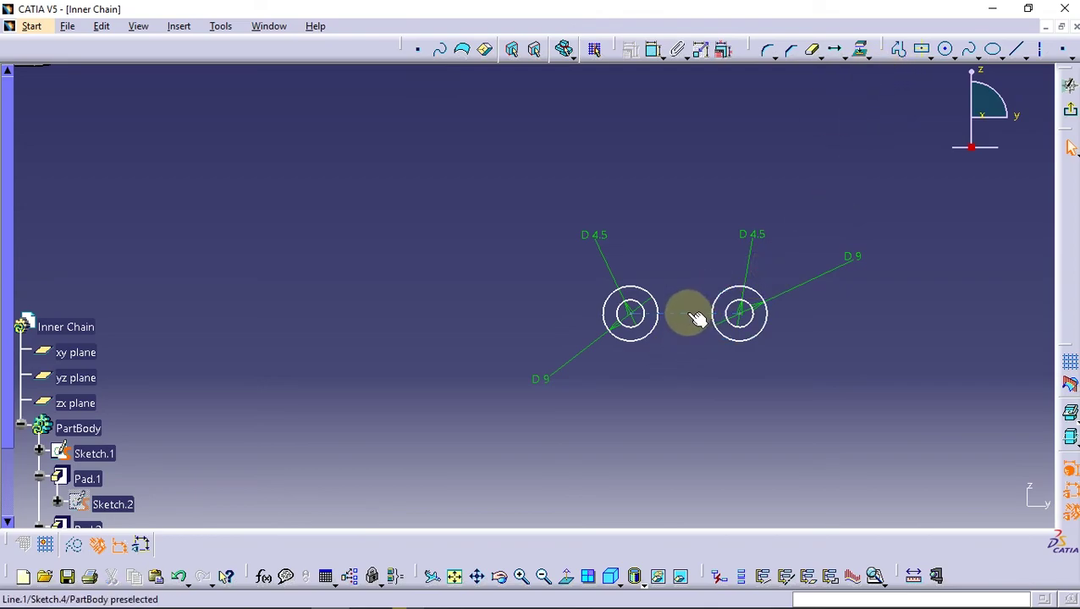
Draw the upper three-point arc from the left circle to the right circle
middle_drag(696, 318, 685, 320)
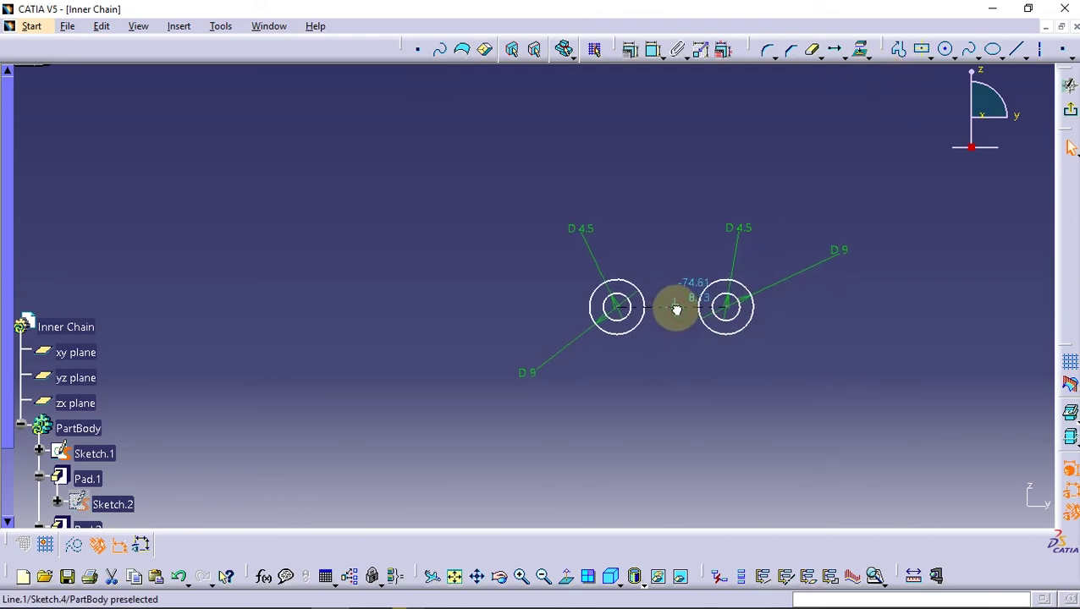
click(953, 56)
click(965, 195)
mouse_move(633, 386)
ctrl+middle_down()
mouse_move(641, 292)
mouse_move(585, 319)
ctrl+middle_up()
click(601, 238)
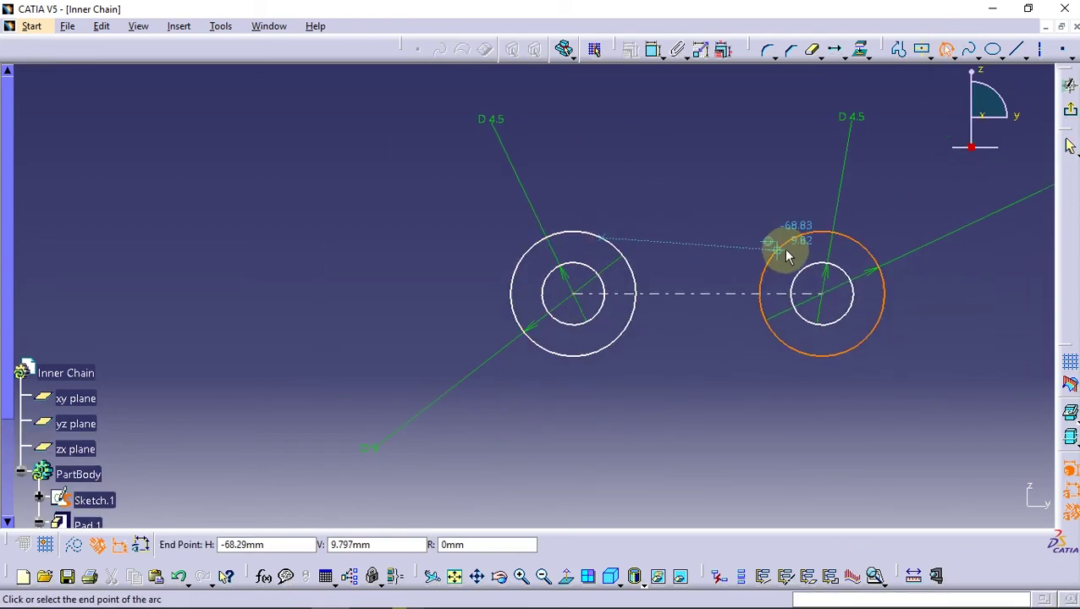
click(793, 237)
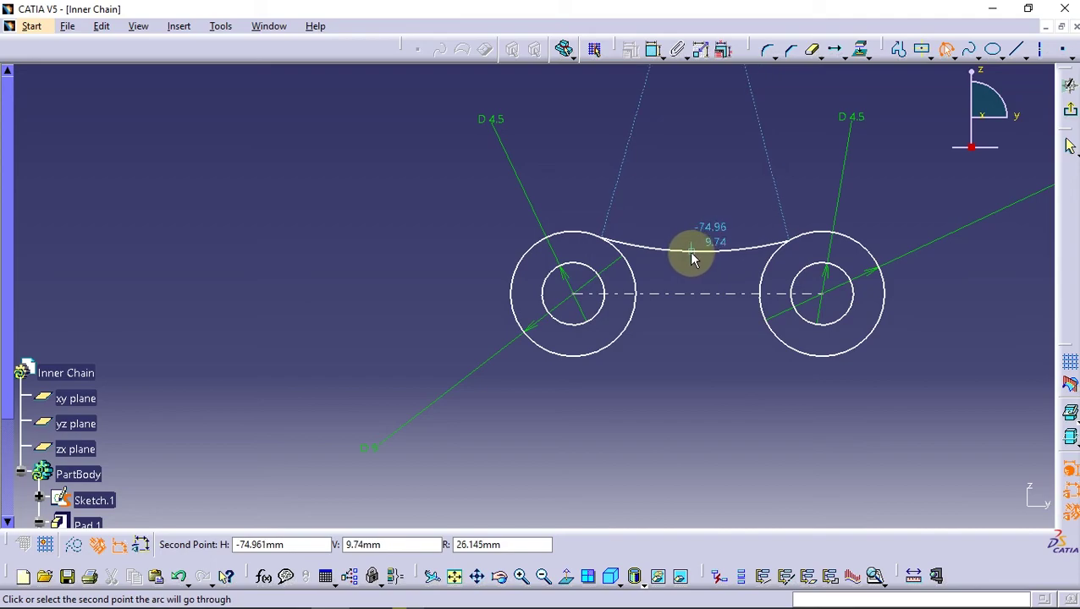
click(688, 258)
Draw the lower three-point arc between the circles, then select it with the left circle
click(612, 340)
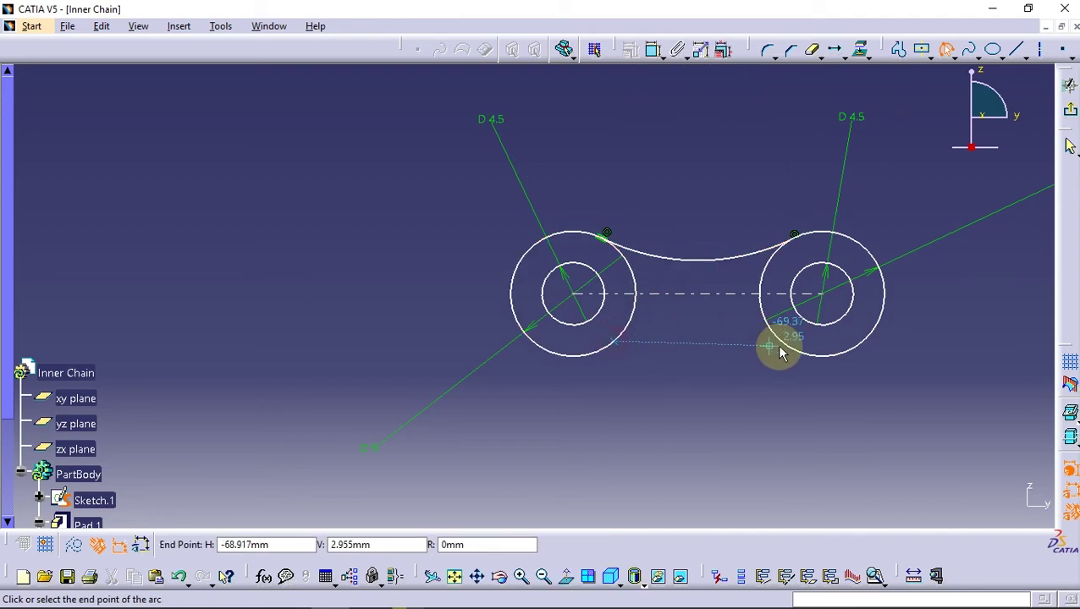
click(779, 346)
click(689, 327)
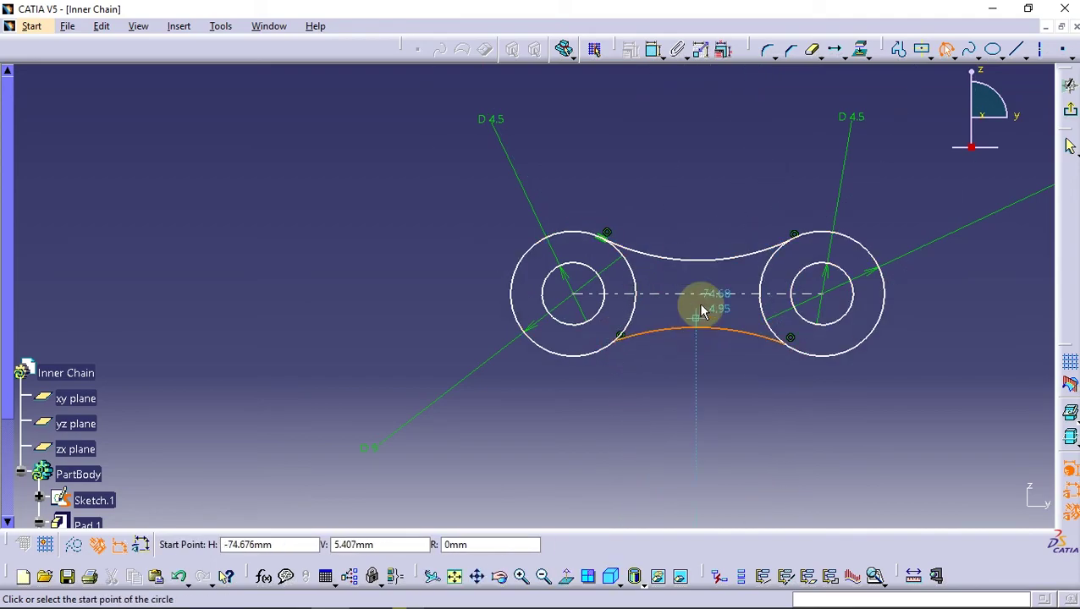
click(939, 51)
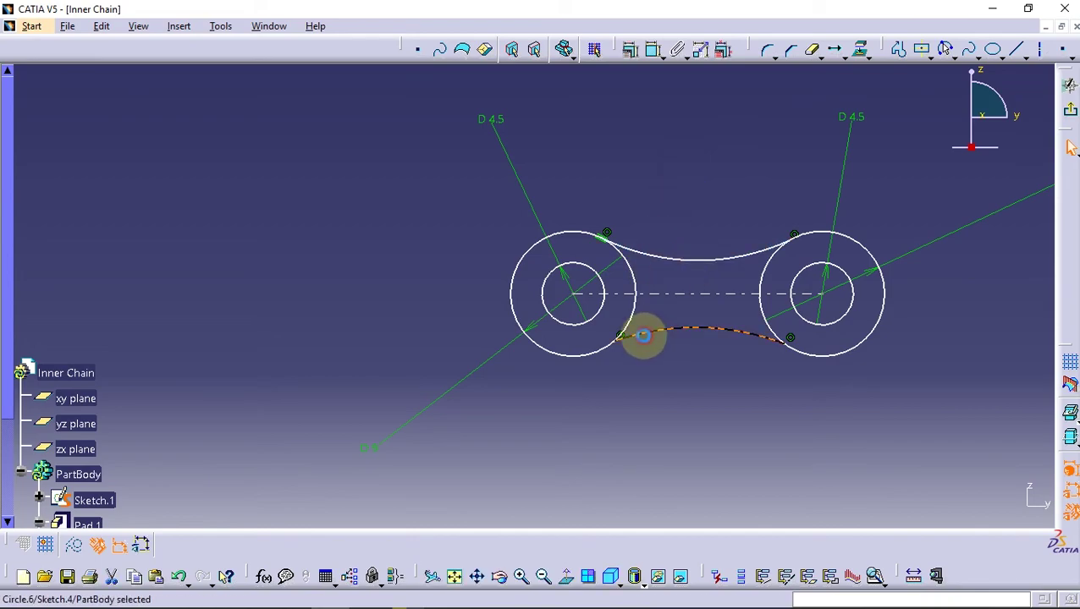
ctrl+click(643, 336)
click(631, 49)
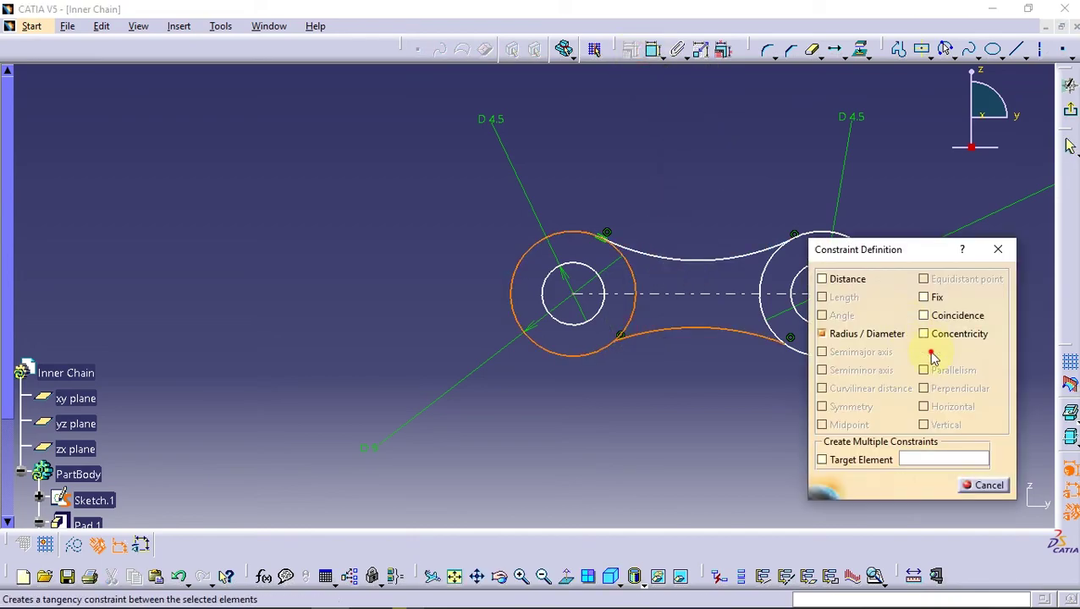
Make the lower arc tangent to both circles and the upper arc tangent to the right circle
click(923, 352)
click(923, 485)
click(808, 353)
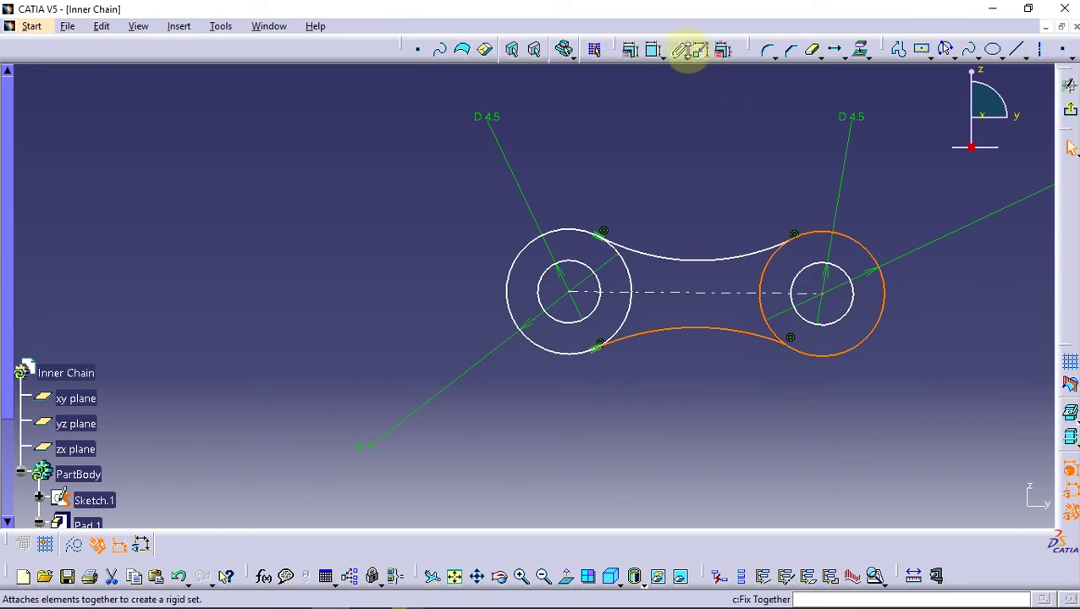
click(631, 49)
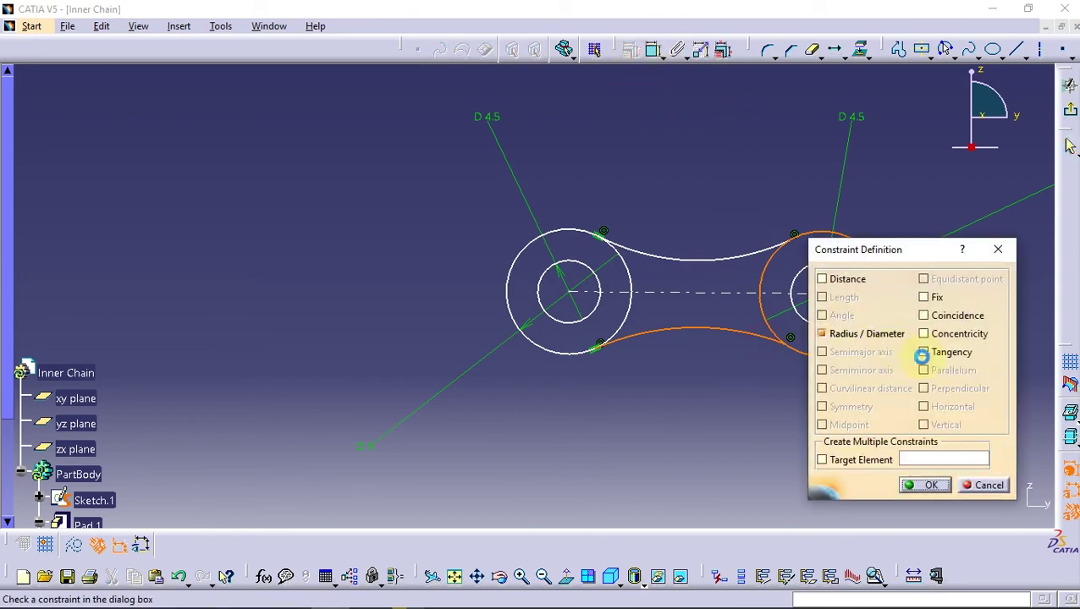
click(931, 485)
ctrl+click(770, 256)
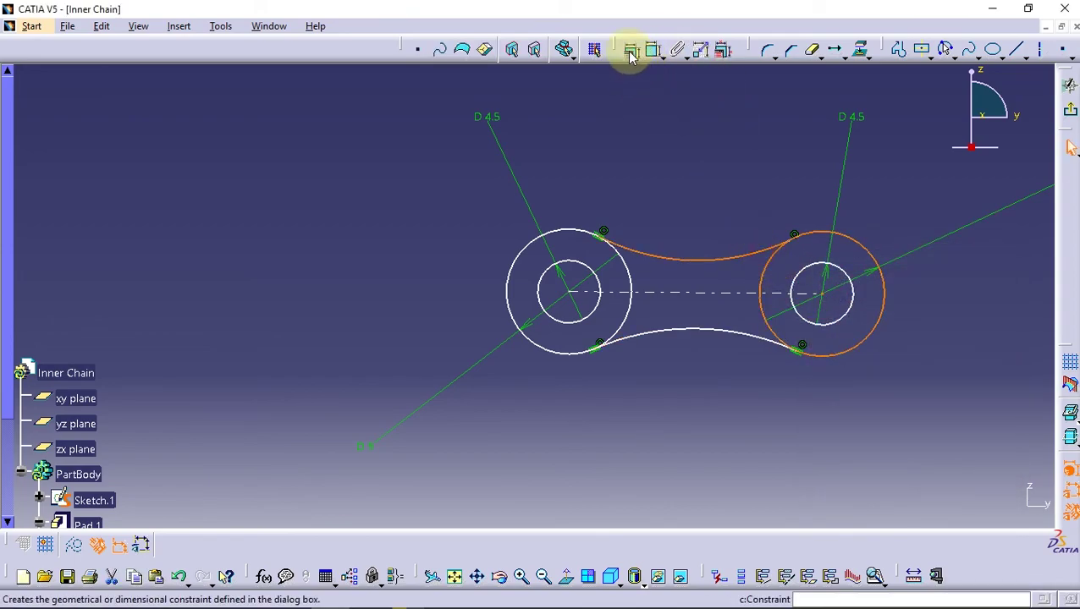
click(622, 49)
click(931, 484)
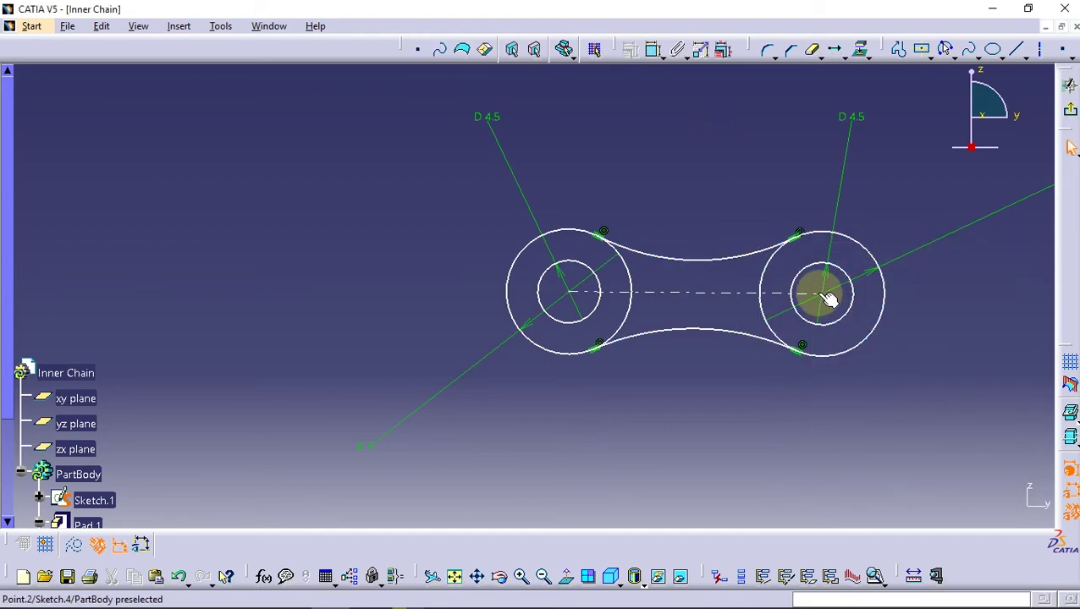
drag(821, 292, 794, 301)
click(651, 167)
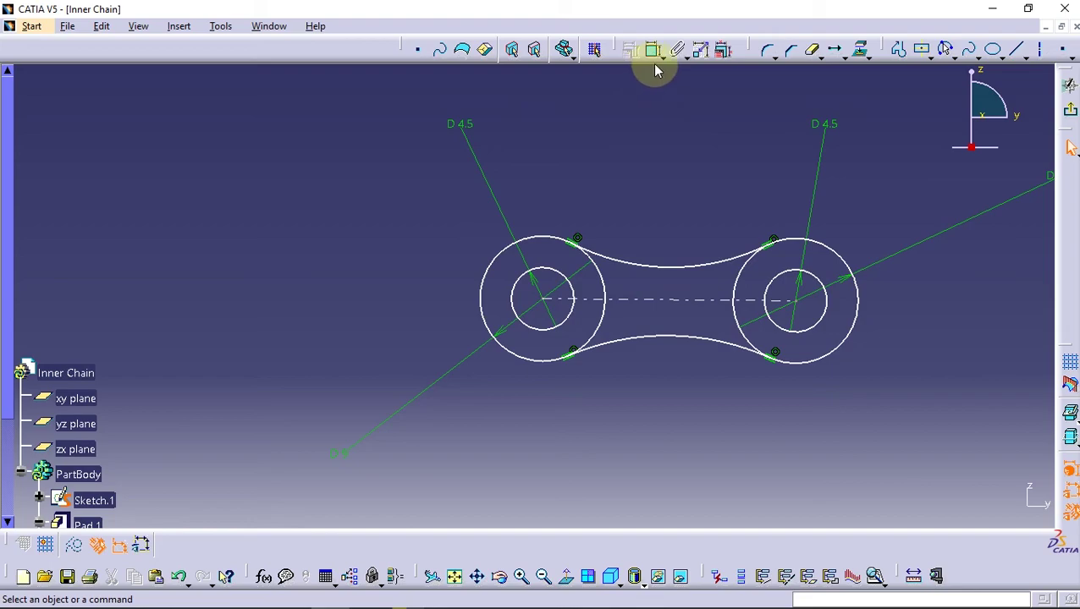
Quick-trim the inner arcs of the left and right circles
click(812, 49)
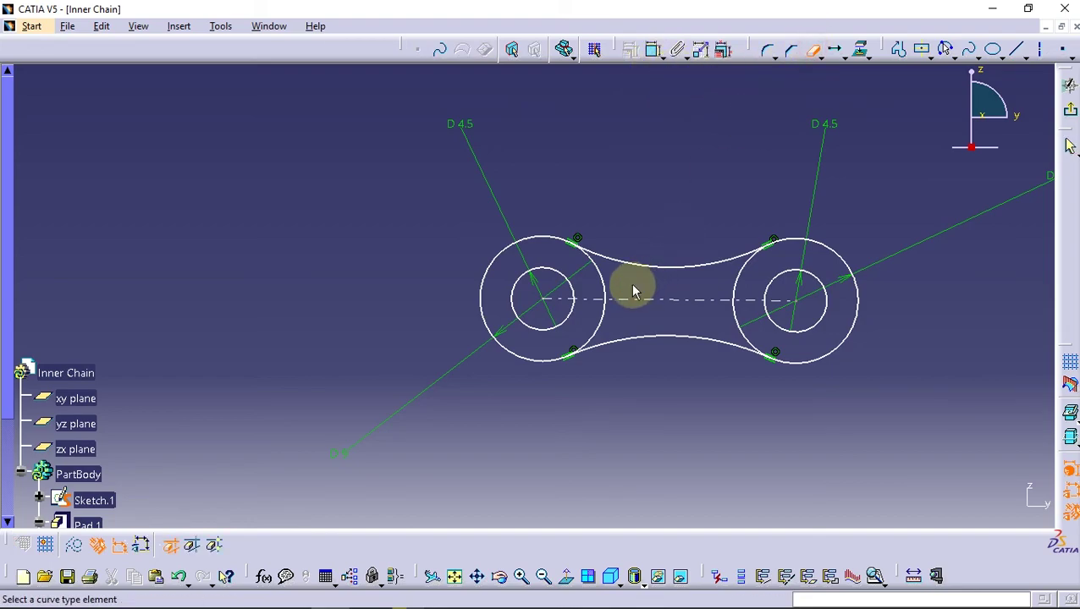
click(601, 278)
click(610, 318)
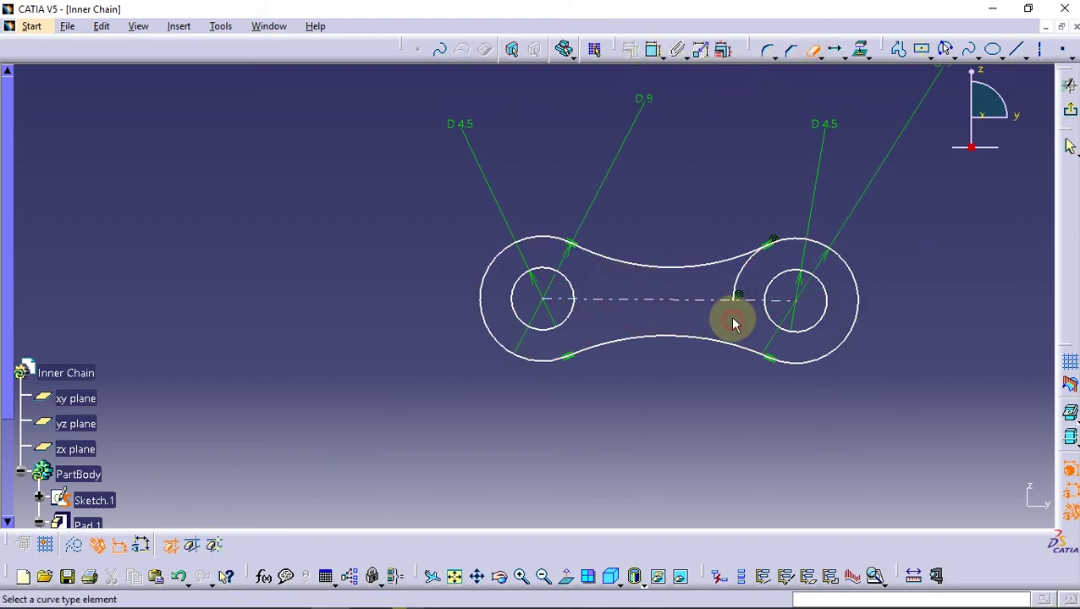
click(735, 324)
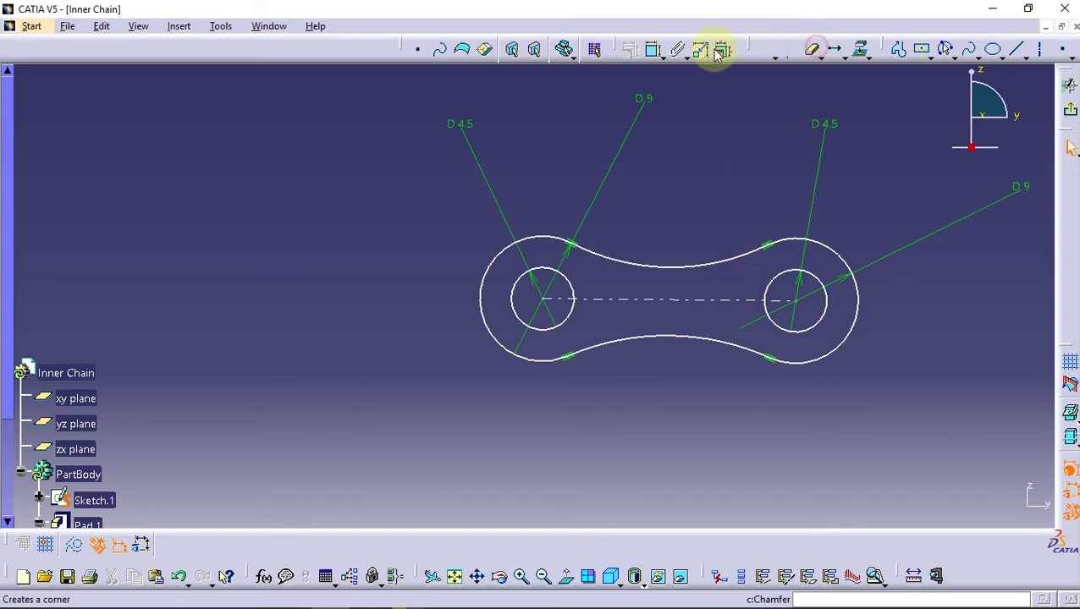
Run Sketch Analysis to confirm the link profile is closed
click(220, 26)
click(258, 263)
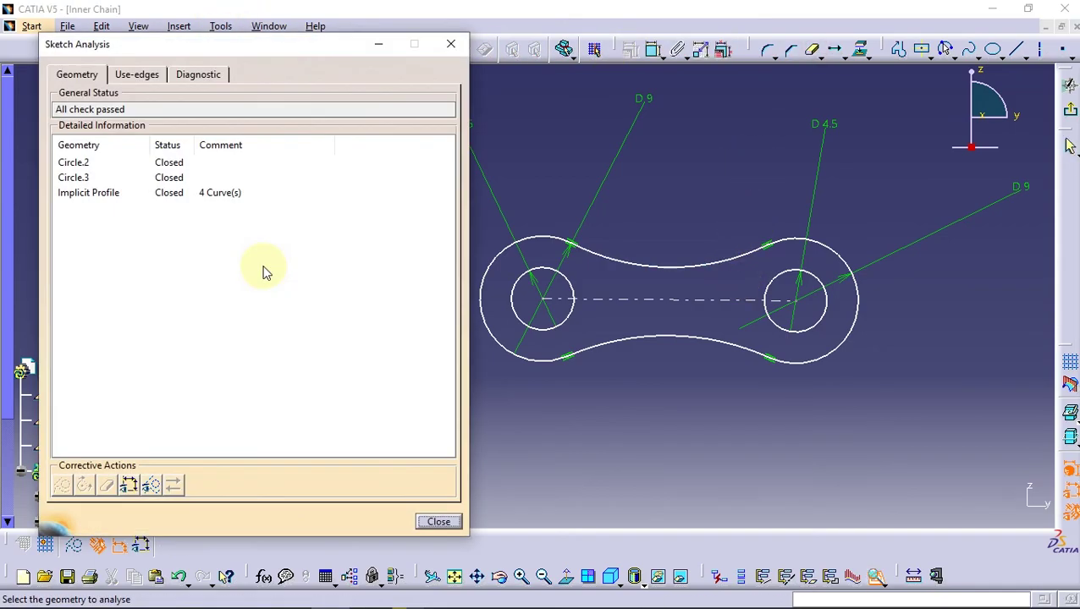
click(437, 522)
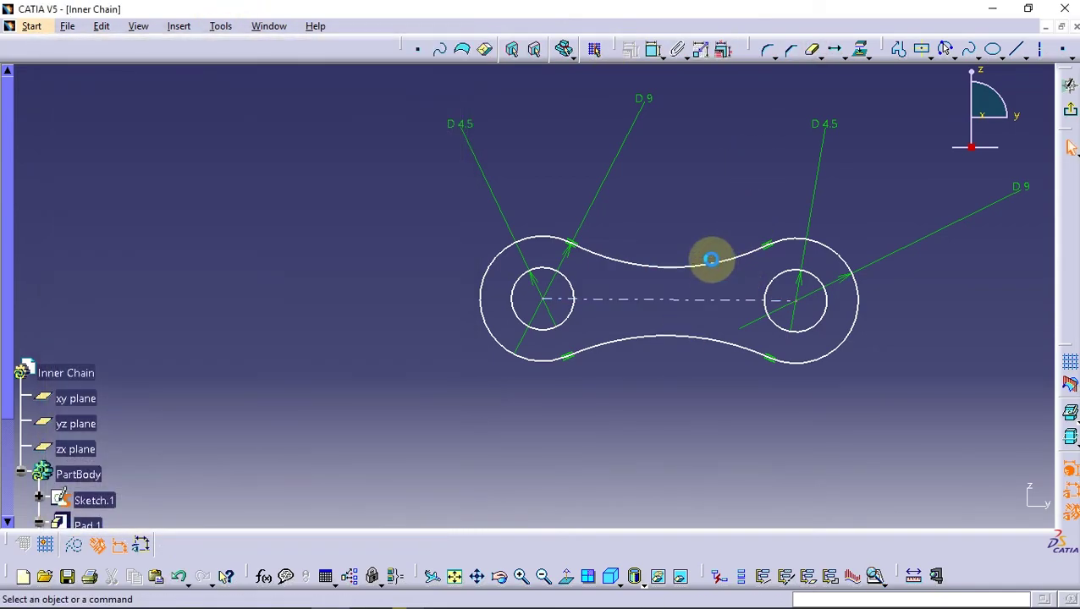
ctrl+middle_drag(697, 193, 696, 270)
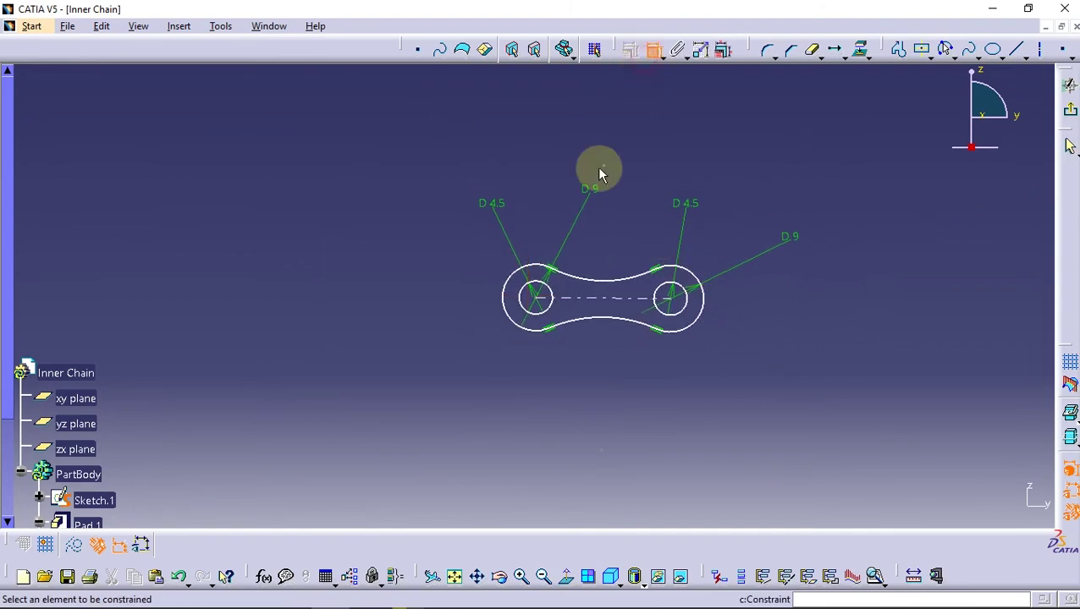
Dimension the upper arc with a 15 mm radius
click(611, 284)
double_click(608, 246)
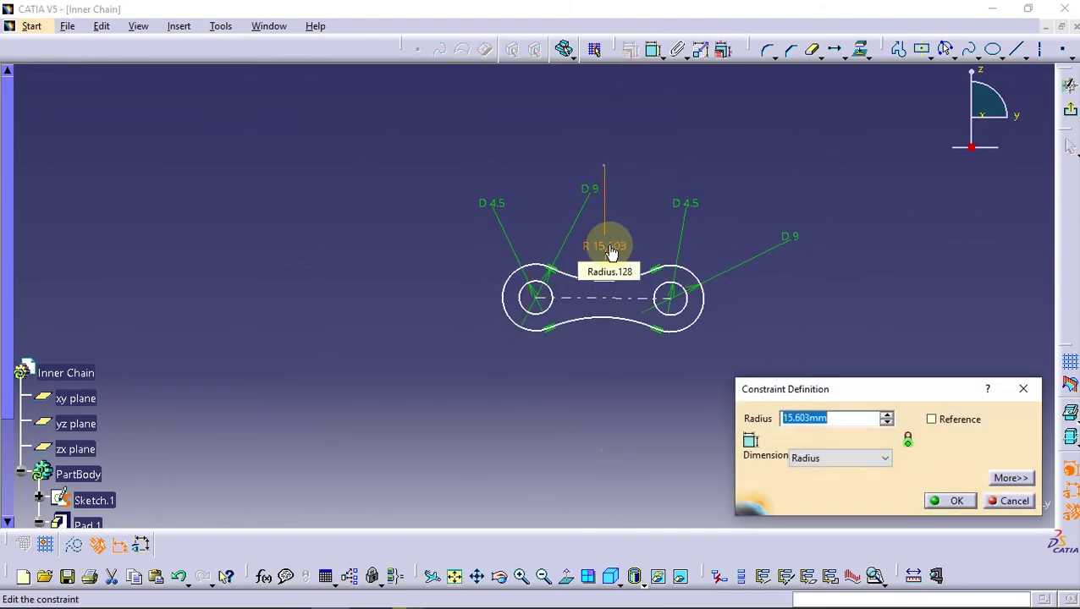
text(15)
key(Return)
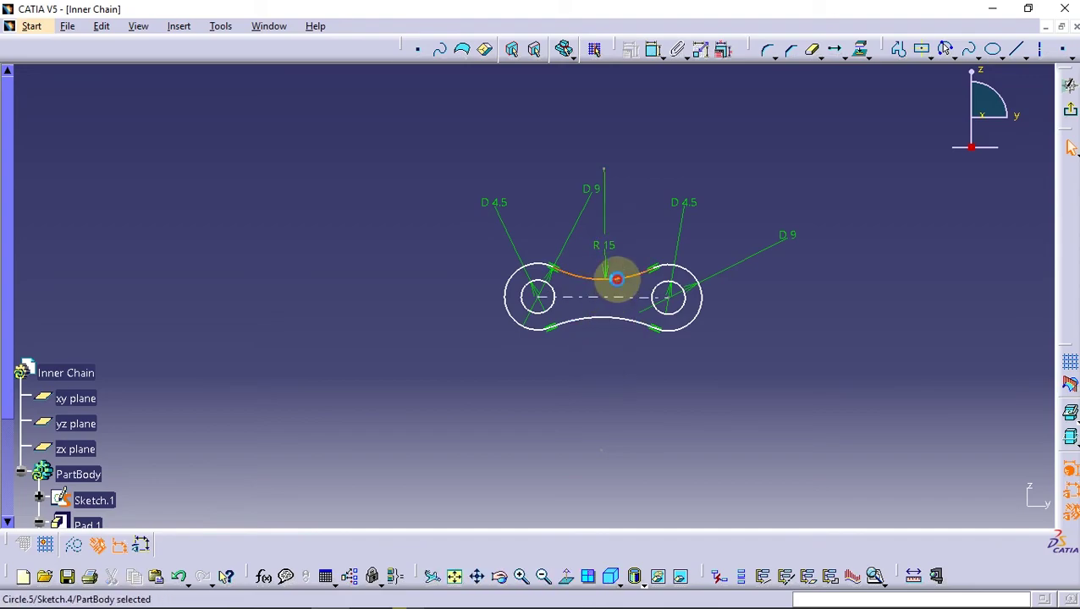
Constrain the upper and lower arcs symmetric about the centre axis
ctrl+click(609, 318)
click(652, 51)
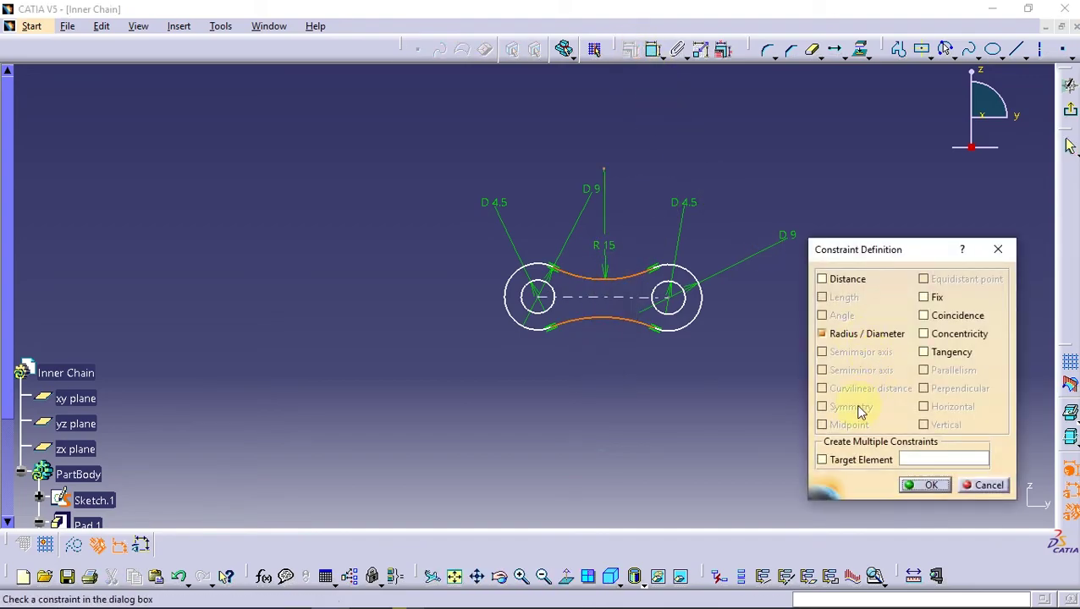
key(Escape)
ctrl+click(603, 297)
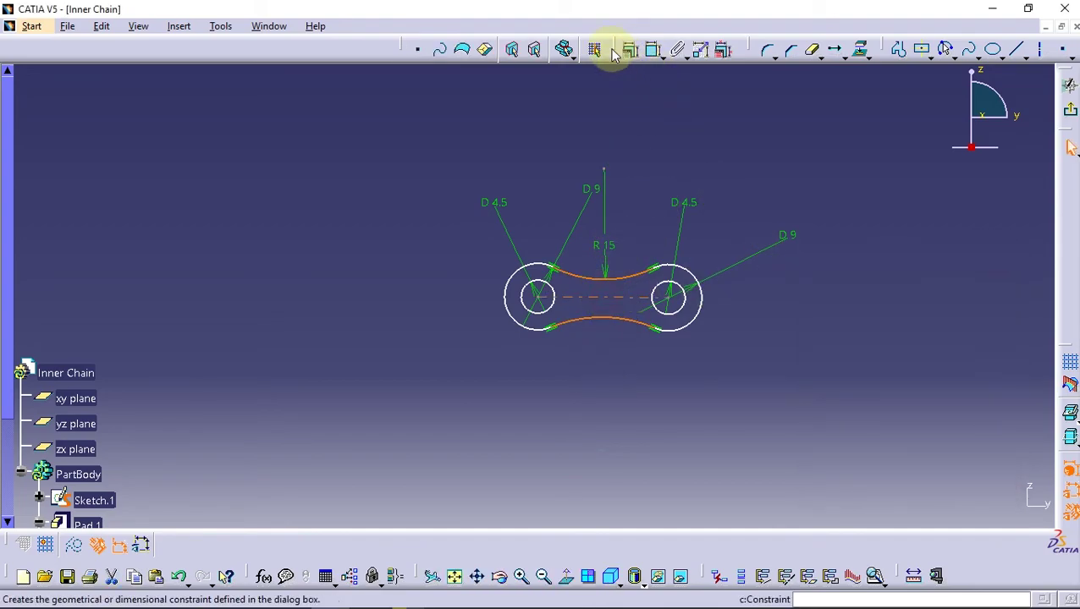
click(630, 49)
click(842, 406)
click(920, 485)
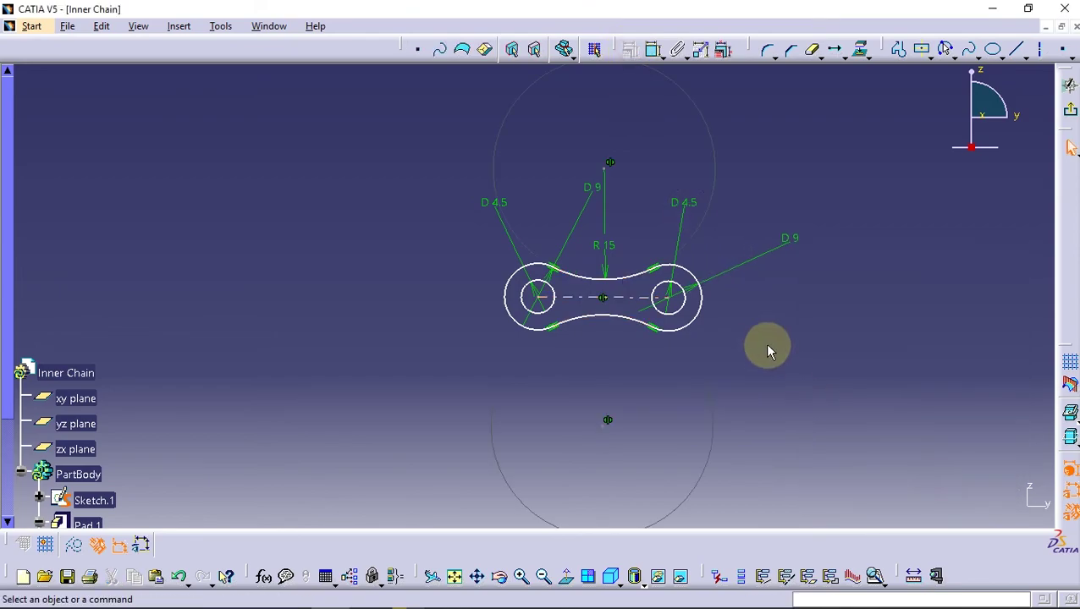
Select the link profile and move a copy beside the original
ctrl+middle_drag(735, 336, 765, 374)
drag(423, 169, 771, 423)
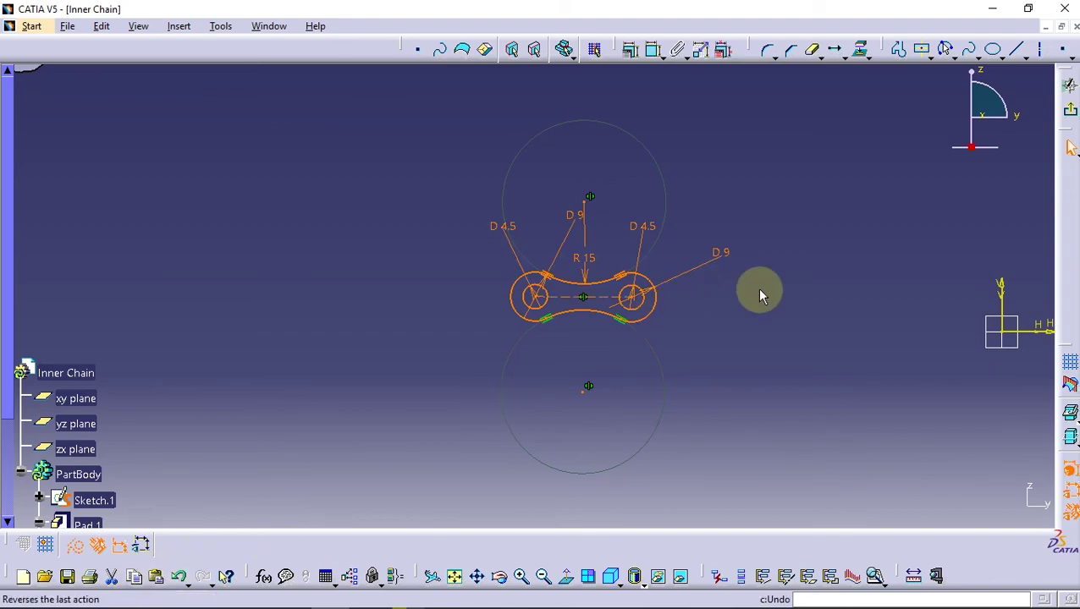
mouse_move(759, 295)
ctrl+middle_down()
mouse_move(754, 344)
mouse_move(636, 378)
ctrl+middle_up()
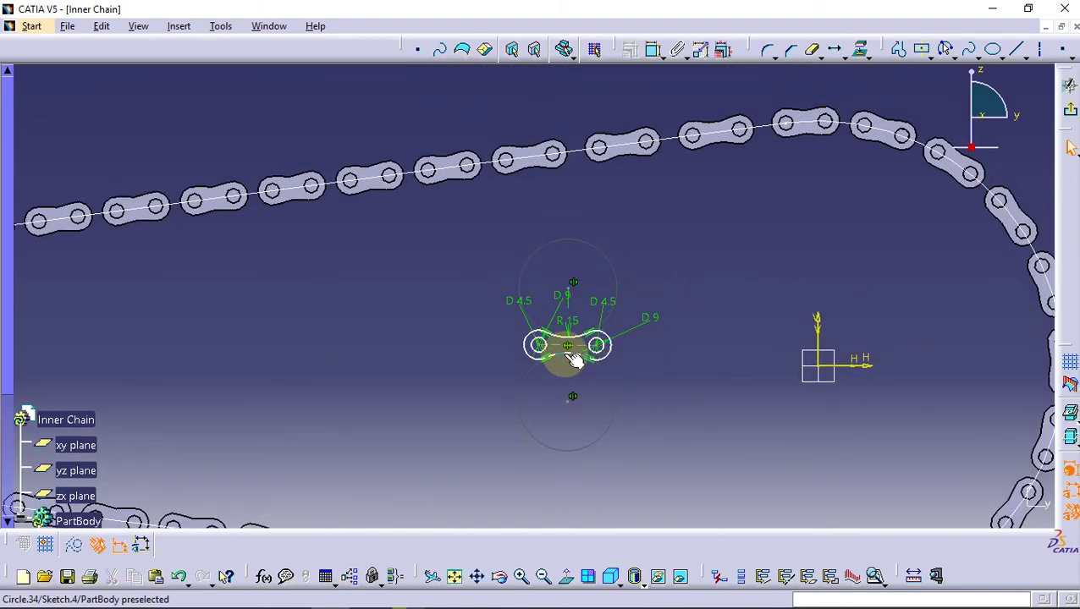
mouse_move(574, 359)
mouse_down()
mouse_move(737, 295)
mouse_move(752, 277)
mouse_move(746, 307)
mouse_up()
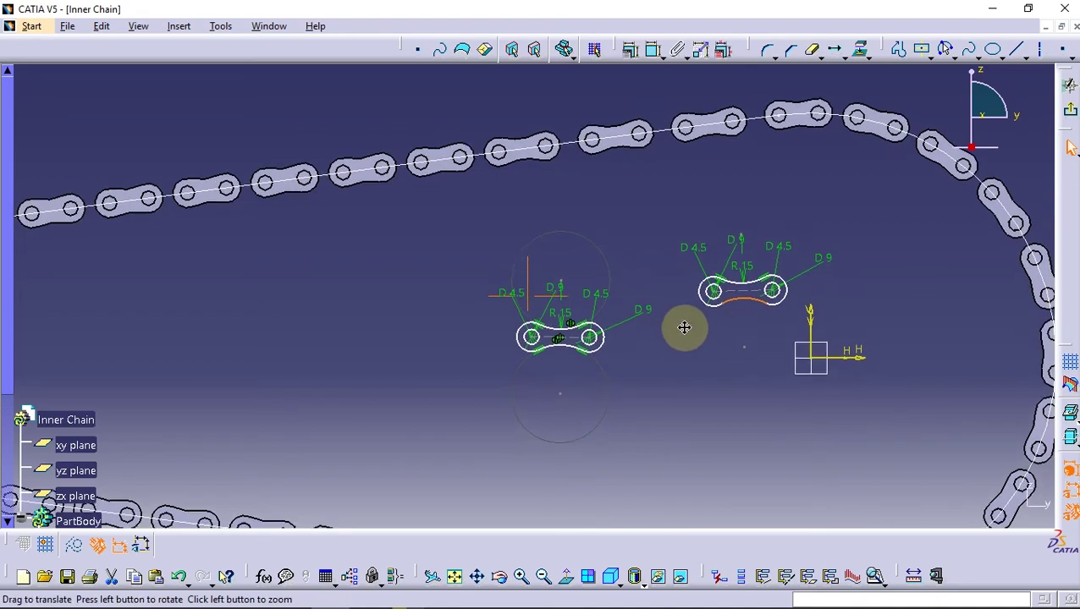
ctrl+middle_drag(682, 320, 686, 281)
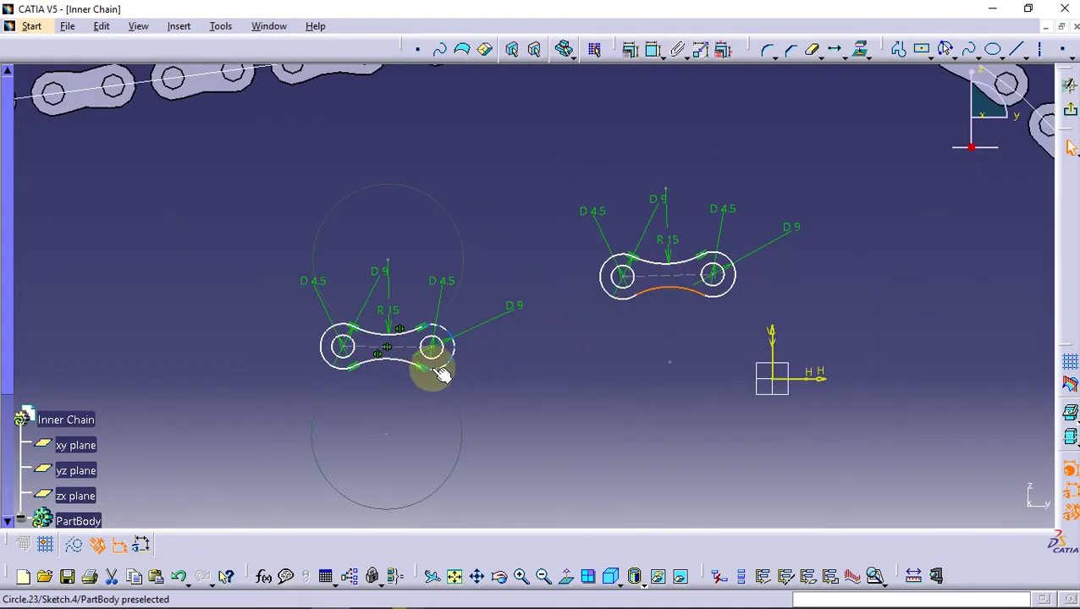
Drag the other link copies to the lower right and bottom, clear of each other
drag(437, 365, 664, 417)
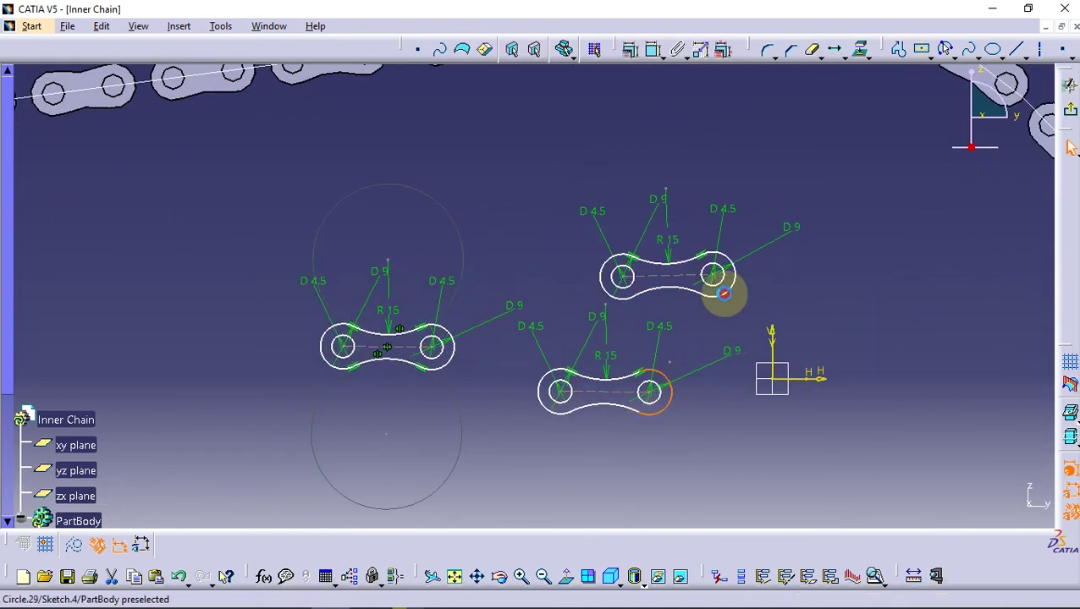
drag(733, 296, 793, 226)
middle_drag(534, 343, 628, 214)
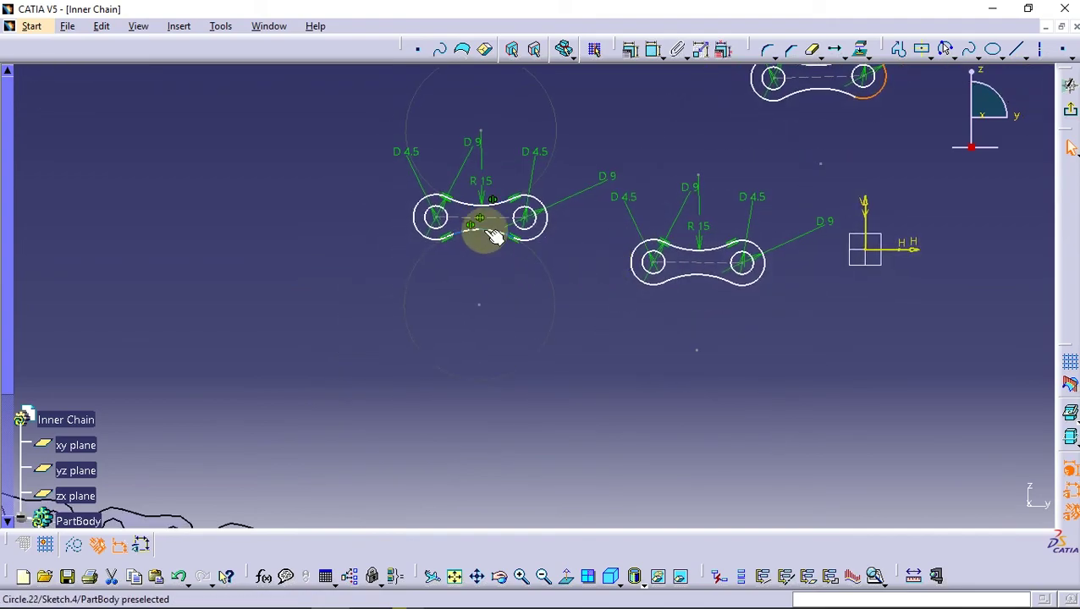
mouse_move(483, 228)
mouse_down()
mouse_move(649, 446)
mouse_move(680, 443)
mouse_move(678, 489)
mouse_move(735, 463)
mouse_up()
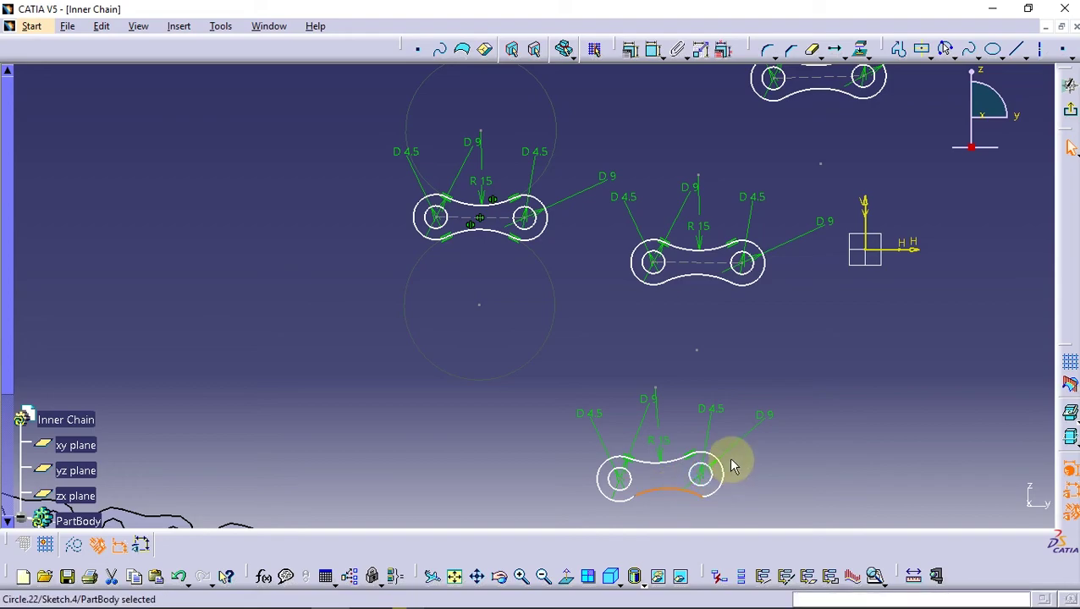
middle_drag(735, 463, 620, 354)
mouse_move(583, 313)
middle_down()
mouse_move(633, 309)
mouse_move(555, 321)
middle_up()
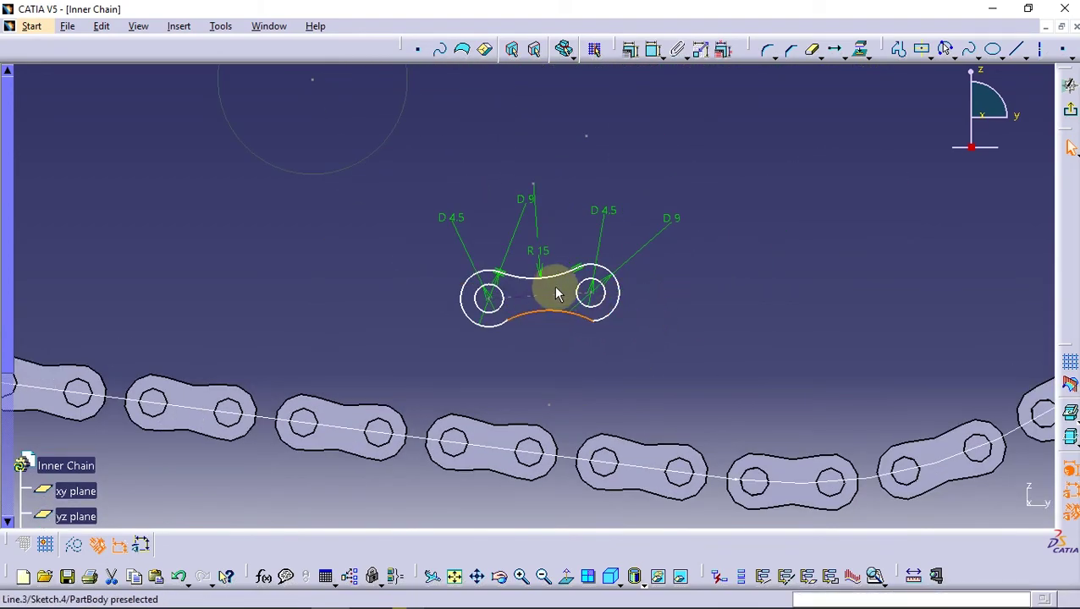
Make the arcs symmetric about the centre line on the first two link copies
click(629, 49)
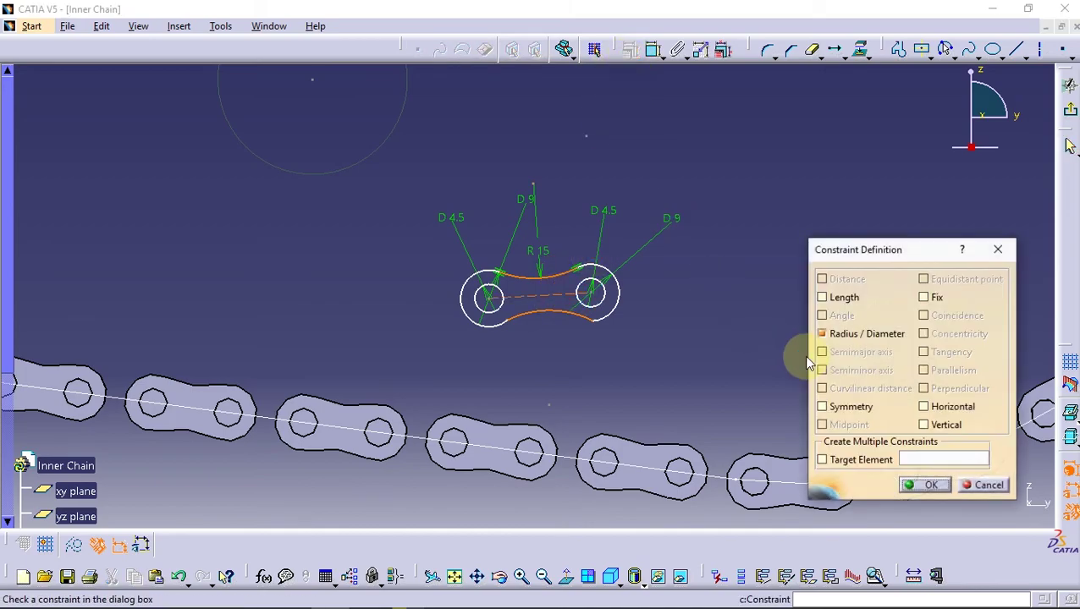
click(836, 408)
click(931, 487)
mouse_move(662, 239)
middle_down()
mouse_move(522, 287)
mouse_move(544, 349)
middle_up()
click(544, 349)
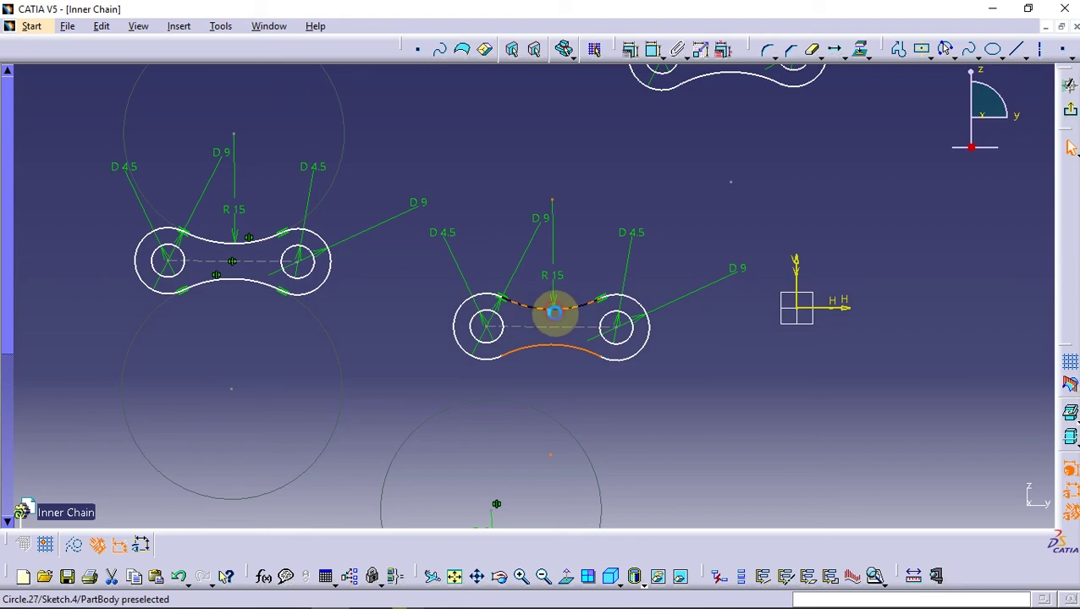
ctrl+click(554, 313)
click(629, 49)
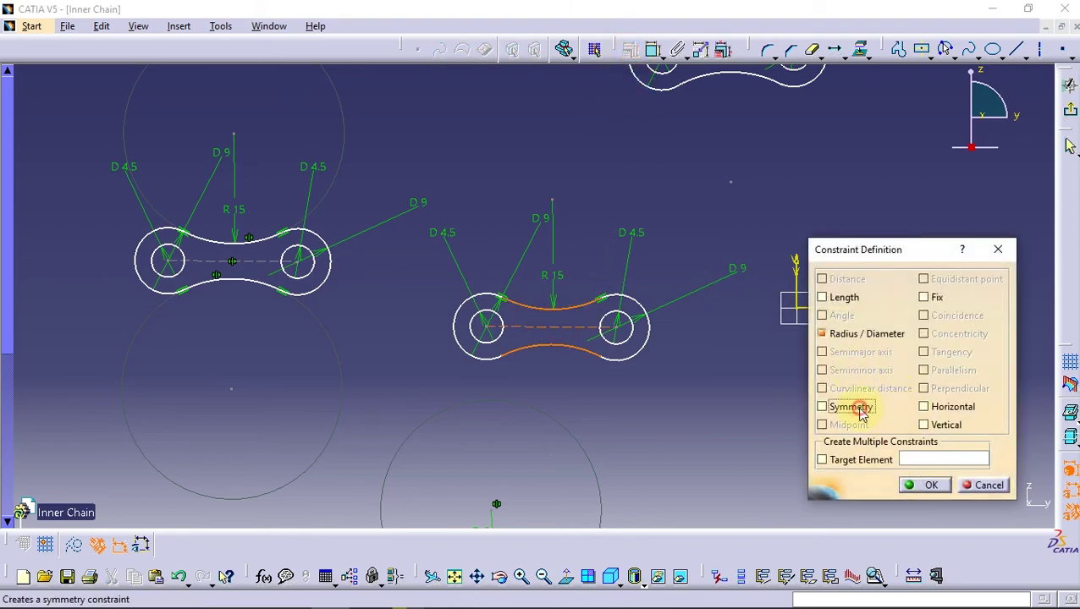
click(931, 485)
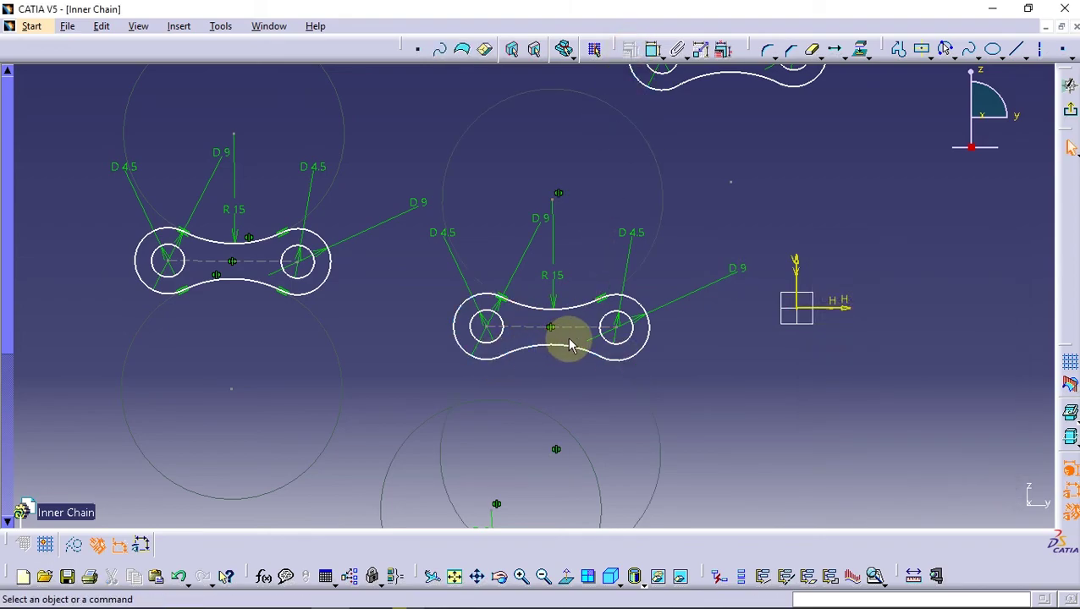
Apply the same arc symmetry constraint to the upper link copy
middle_drag(590, 330, 538, 415)
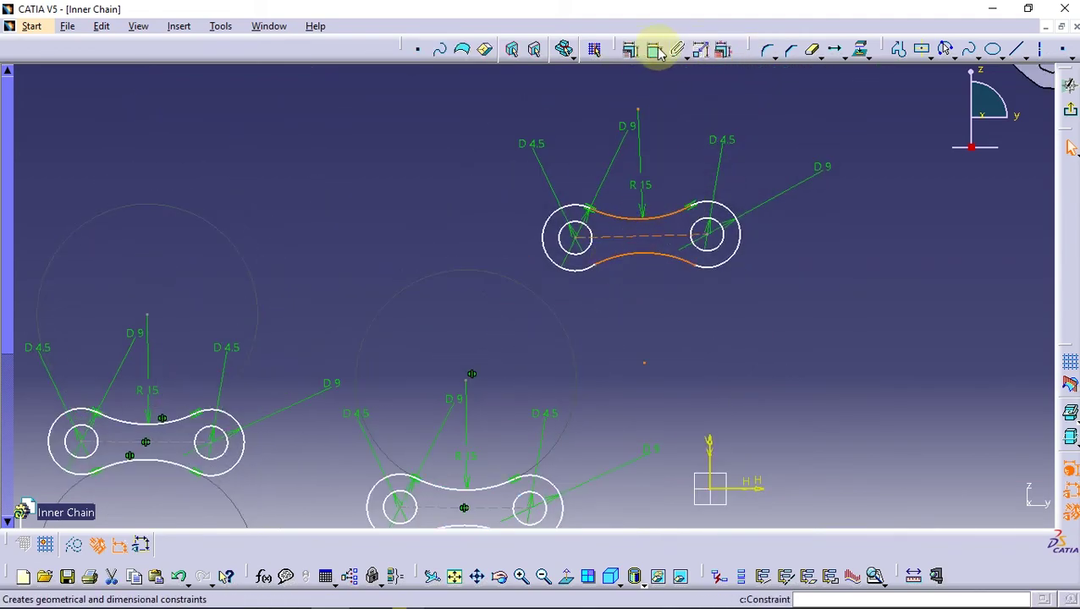
click(630, 49)
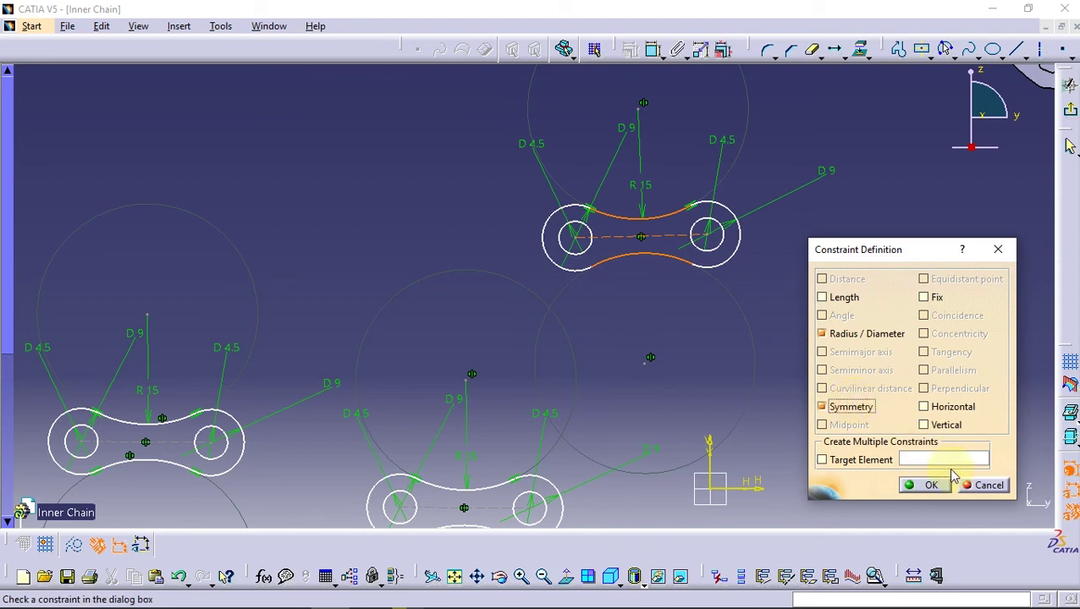
click(929, 485)
mouse_move(881, 356)
middle_down()
mouse_move(604, 233)
mouse_move(600, 271)
middle_up()
Make the link's left pin circle concentric with a padded chain hole
click(585, 424)
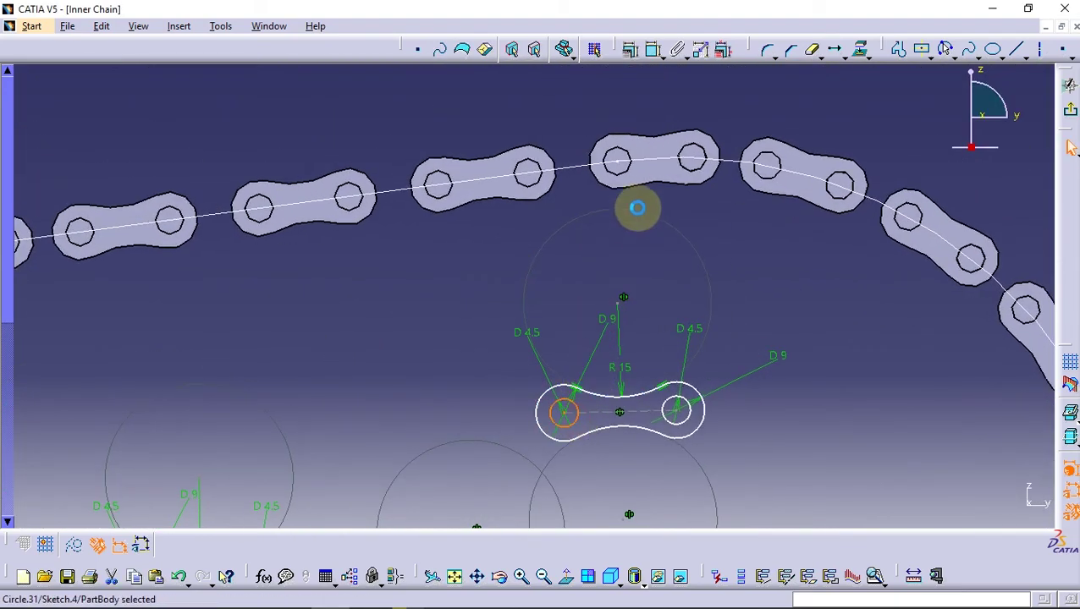
click(725, 217)
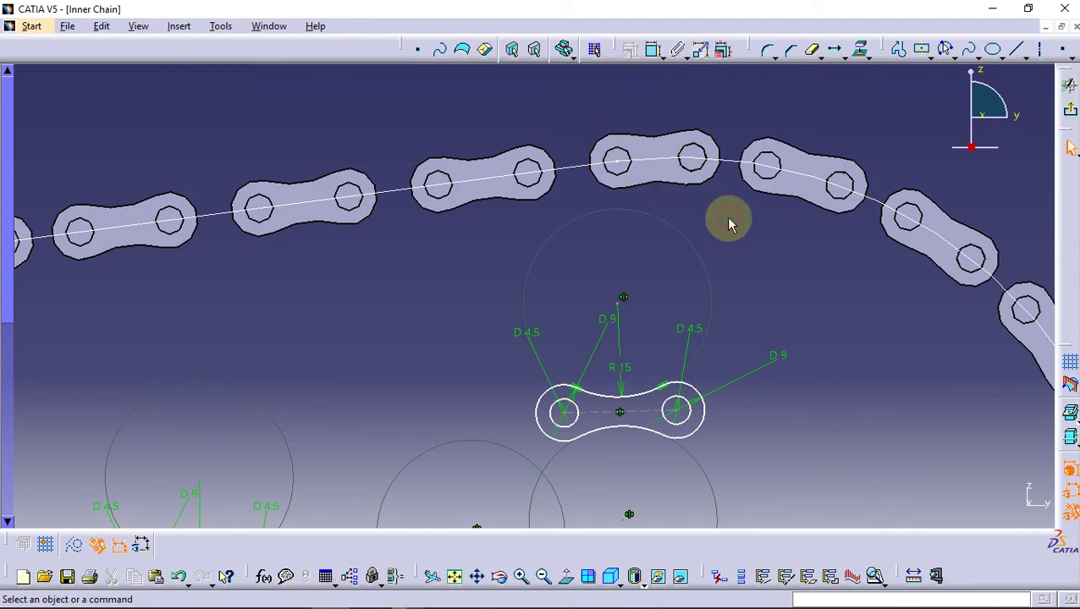
click(562, 415)
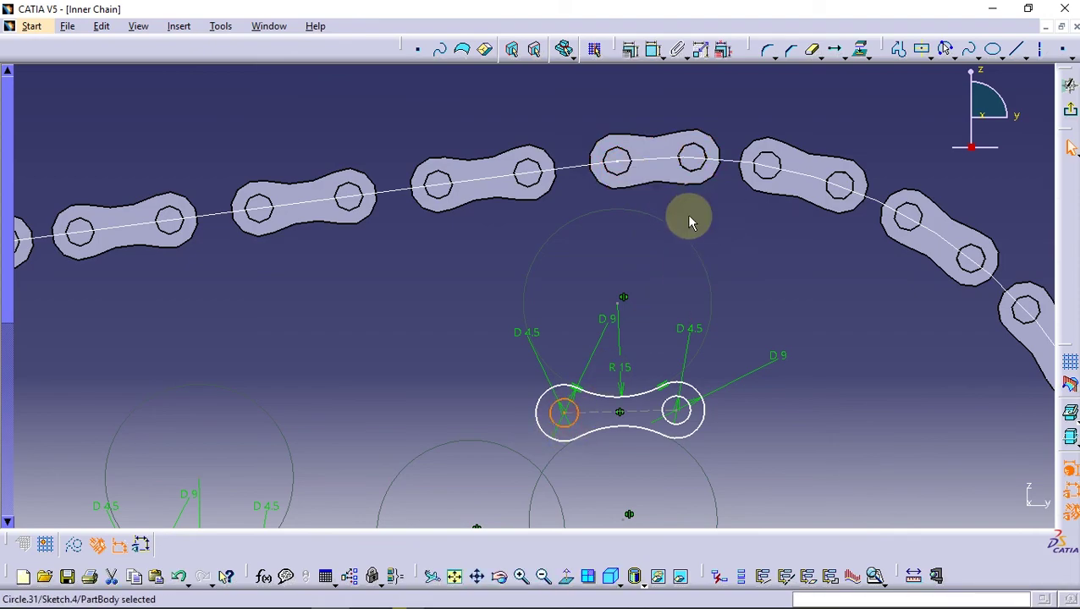
ctrl+click(703, 169)
click(629, 49)
click(945, 335)
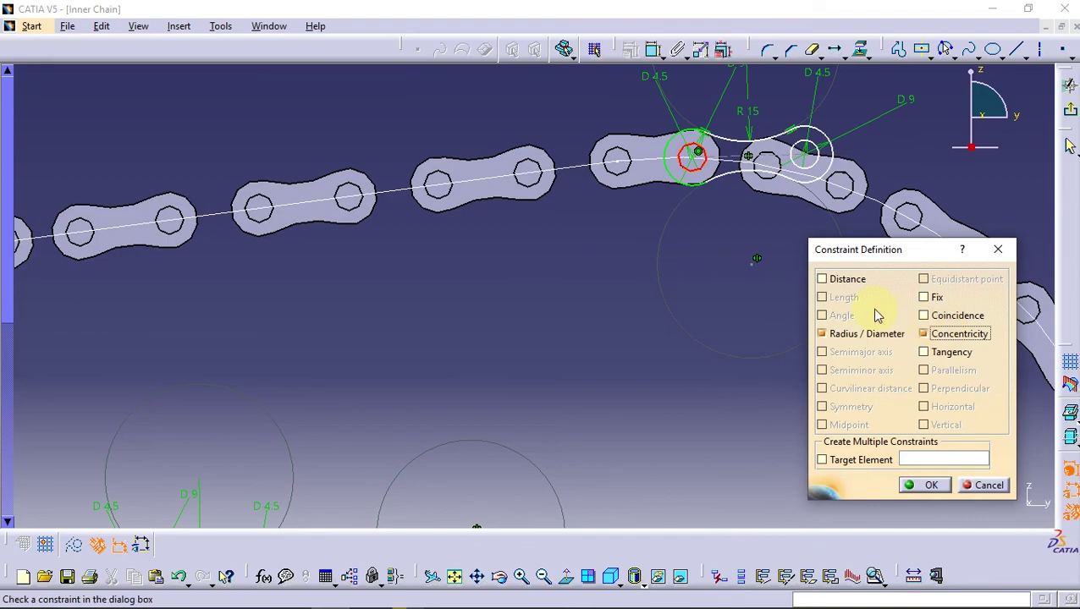
middle_drag(607, 373, 607, 355)
click(925, 485)
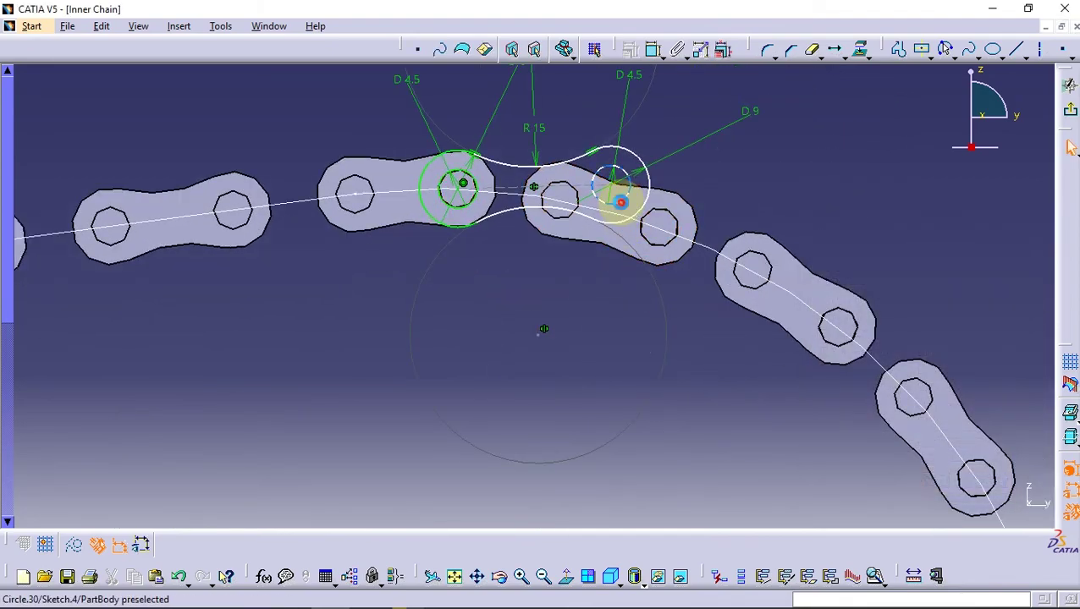
Make the right pin circle concentric with the next chain hole
ctrl+click(565, 216)
click(632, 49)
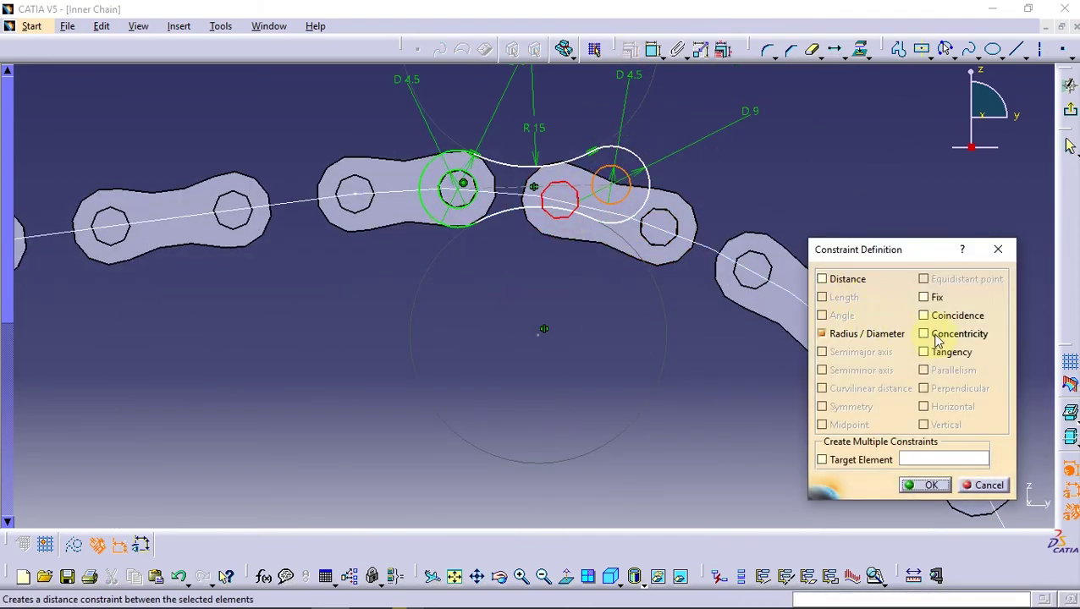
click(936, 336)
click(927, 486)
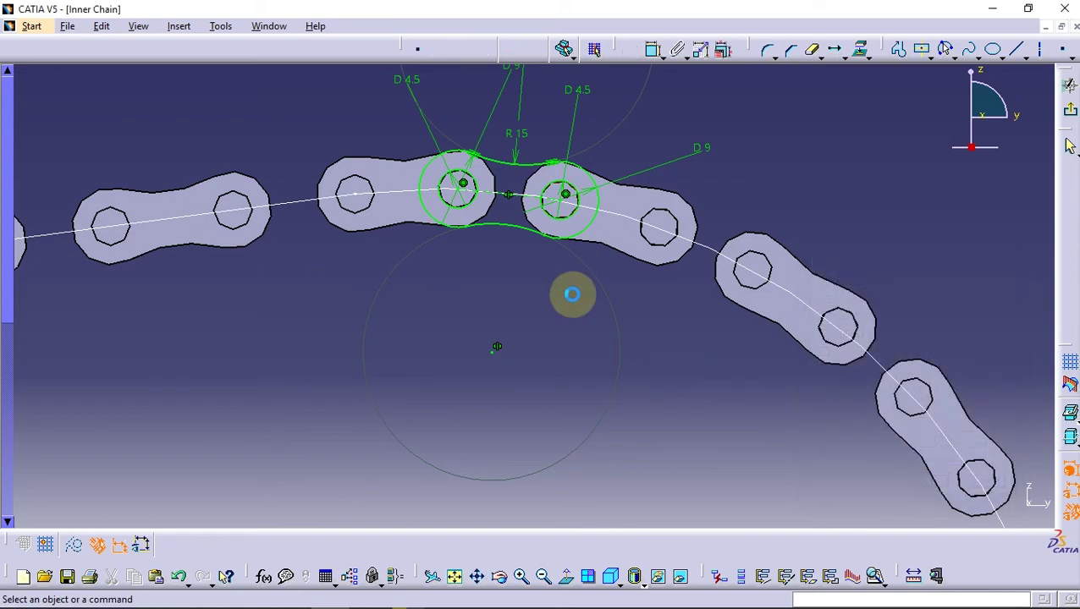
mouse_move(415, 283)
middle_down()
mouse_move(482, 318)
mouse_move(492, 280)
mouse_move(651, 277)
mouse_move(540, 361)
mouse_move(583, 325)
middle_up()
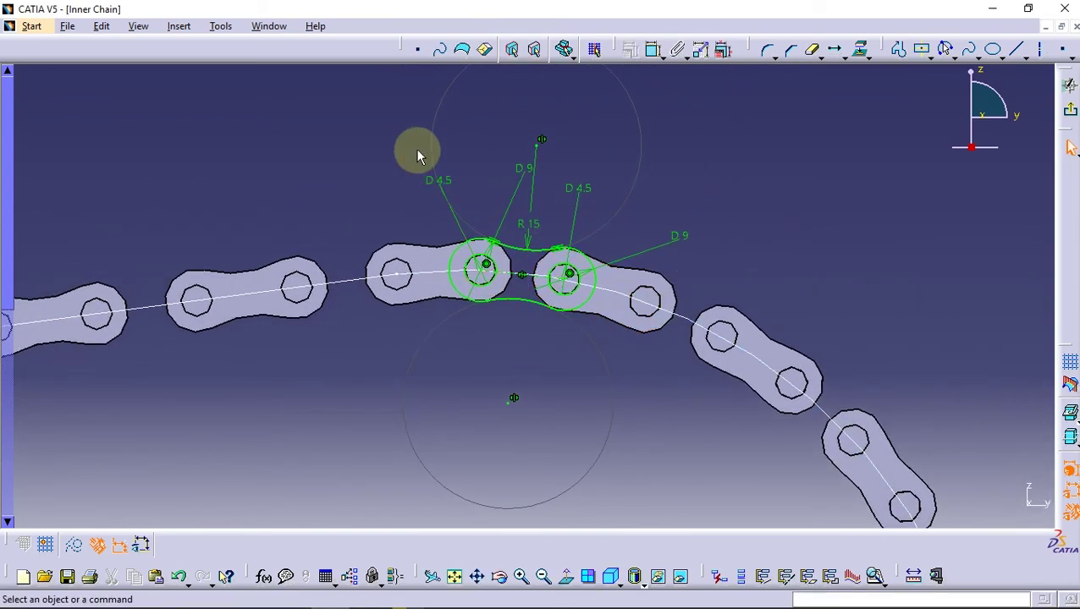
mouse_move(401, 138)
mouse_down()
mouse_move(571, 282)
mouse_move(692, 357)
mouse_up()
click(770, 148)
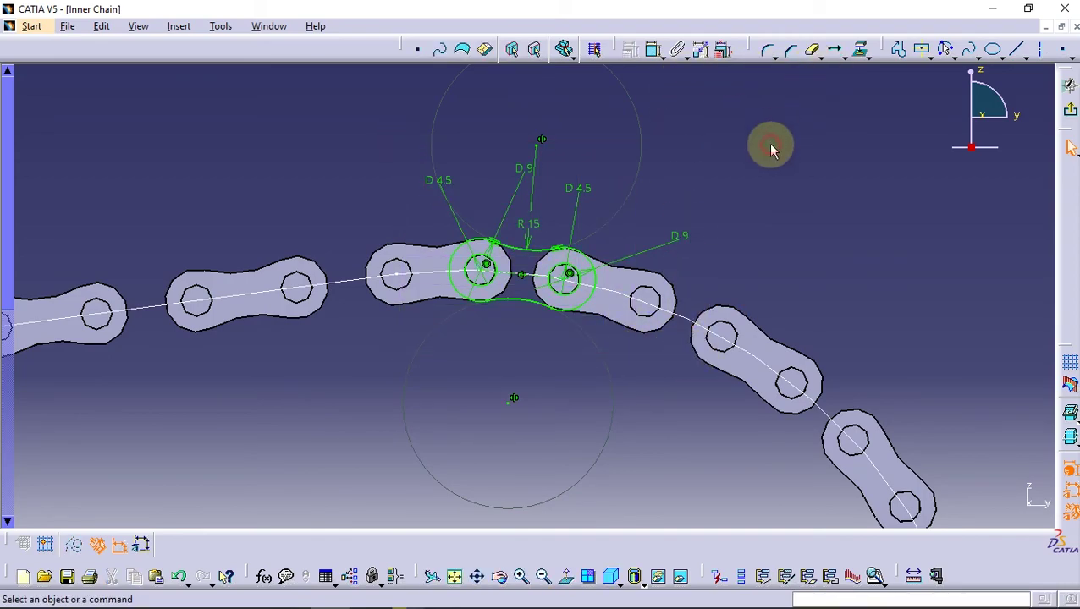
Place a sketch point and constrain it to the next chain hole's centre
click(1067, 55)
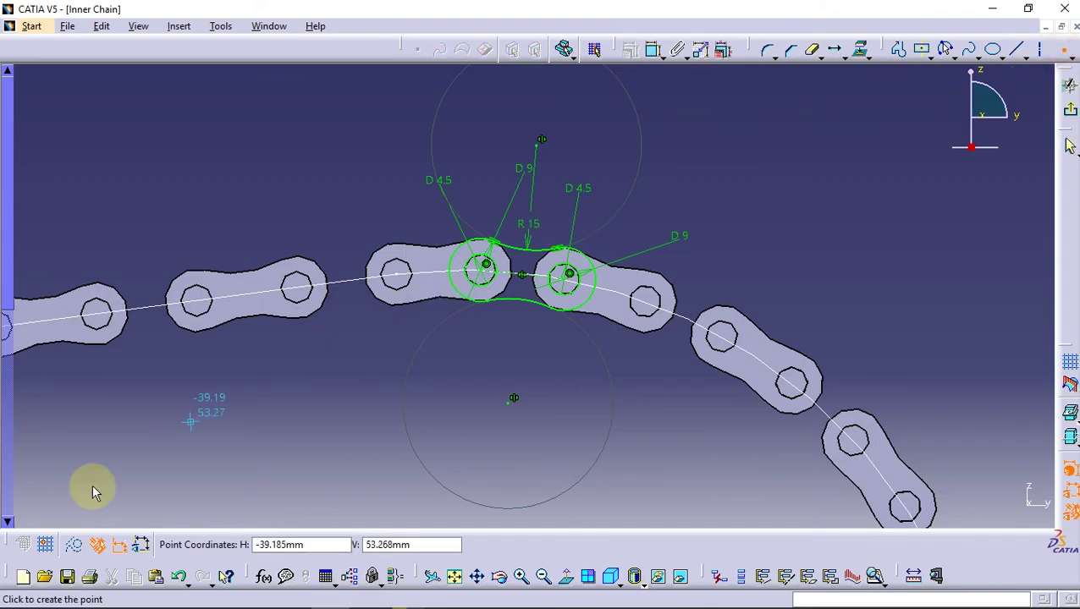
middle_drag(650, 389, 645, 349)
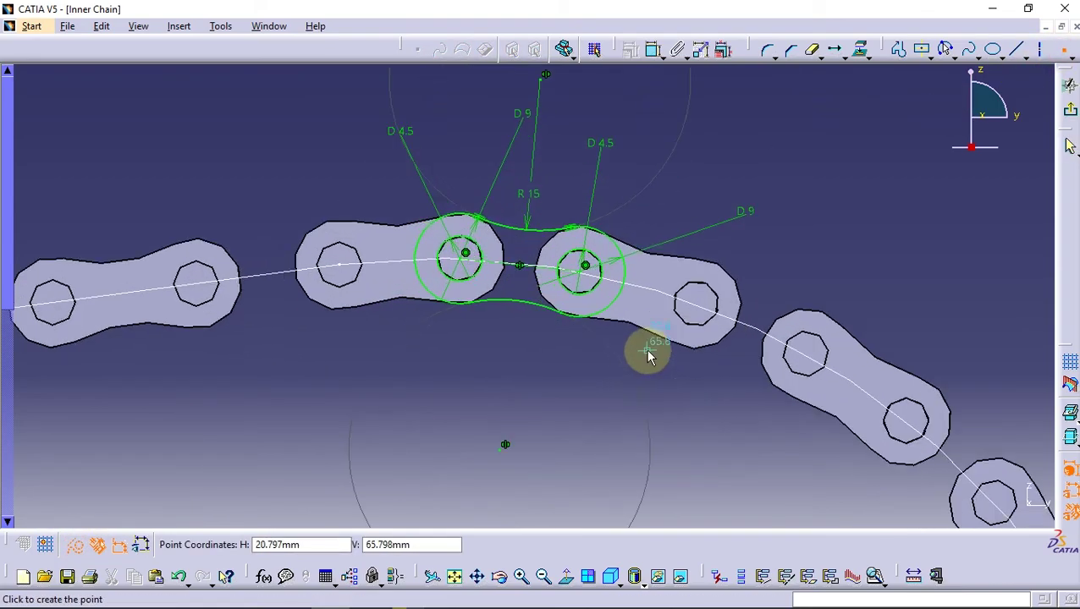
click(756, 263)
click(718, 280)
click(629, 49)
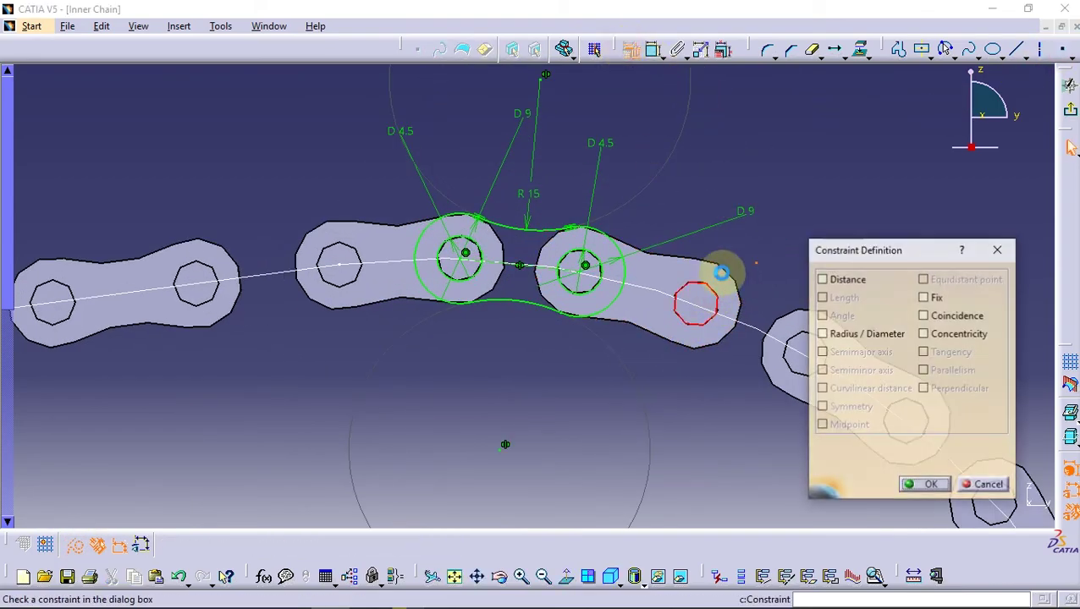
click(925, 485)
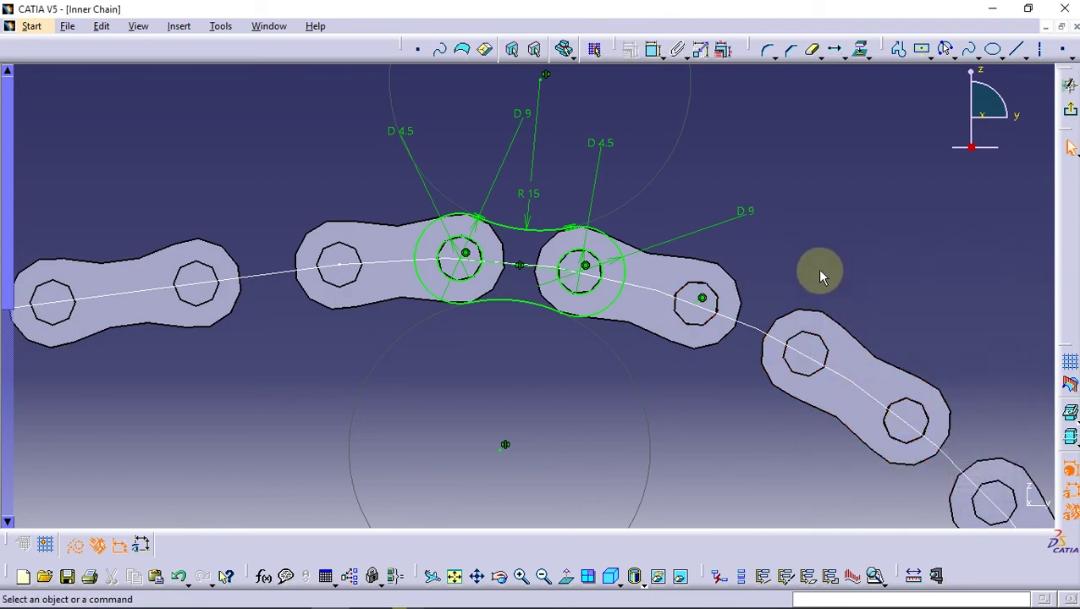
Try rotating the selected link about its left pin centre, then cancel
mouse_move(355, 110)
mouse_down()
mouse_move(592, 340)
mouse_move(632, 358)
mouse_up()
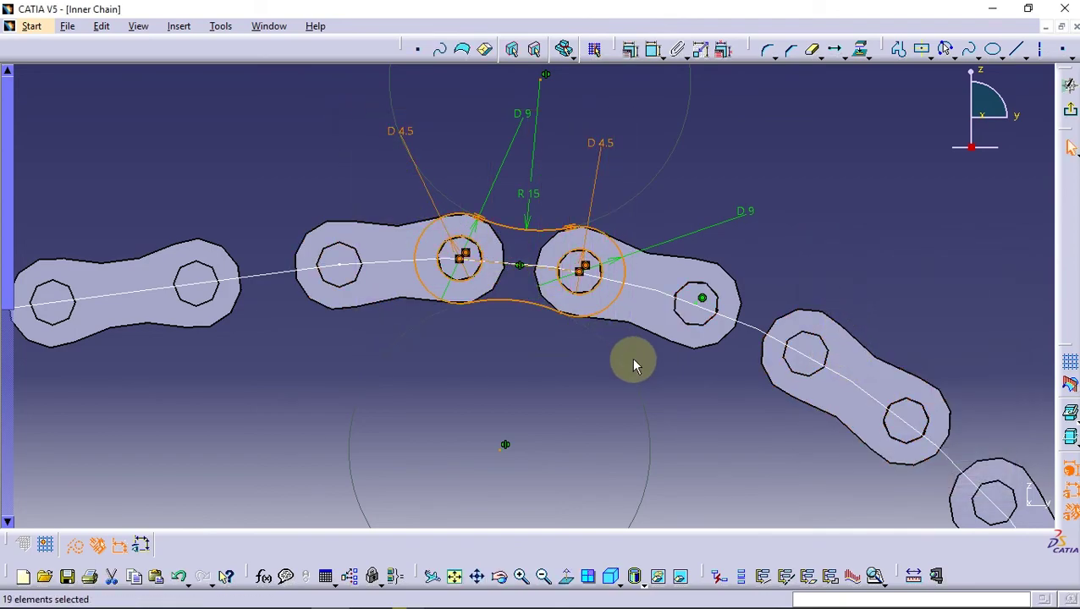
click(842, 54)
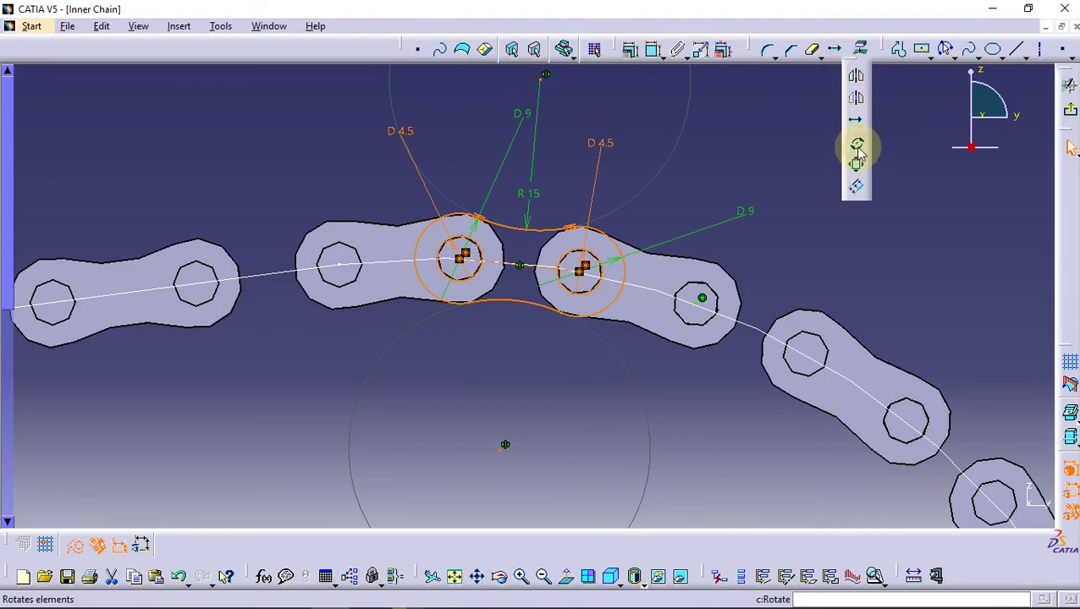
click(856, 145)
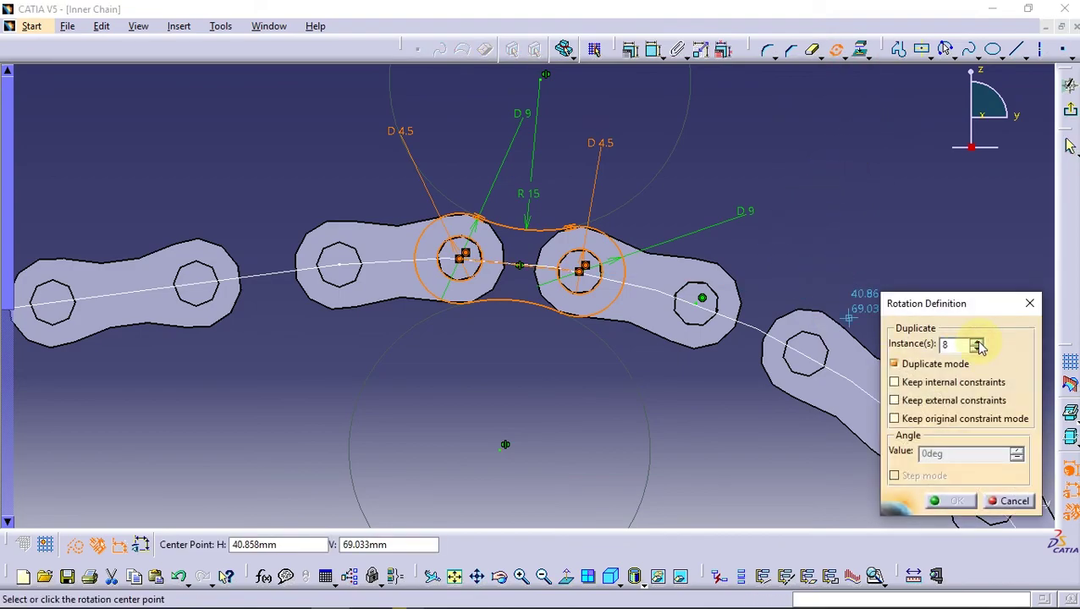
click(464, 255)
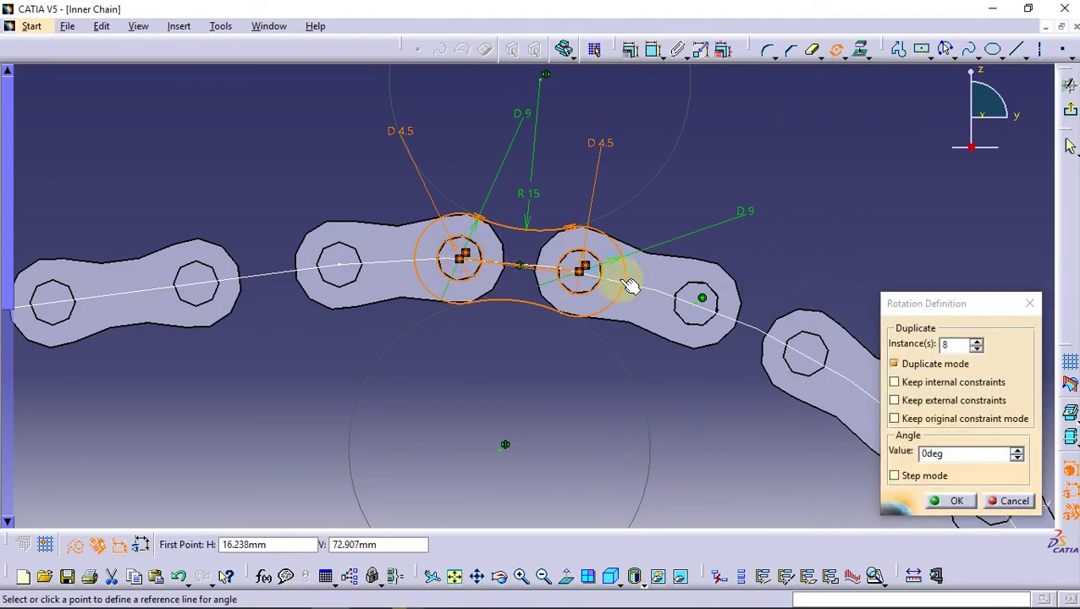
click(441, 369)
middle_drag(501, 308, 565, 285)
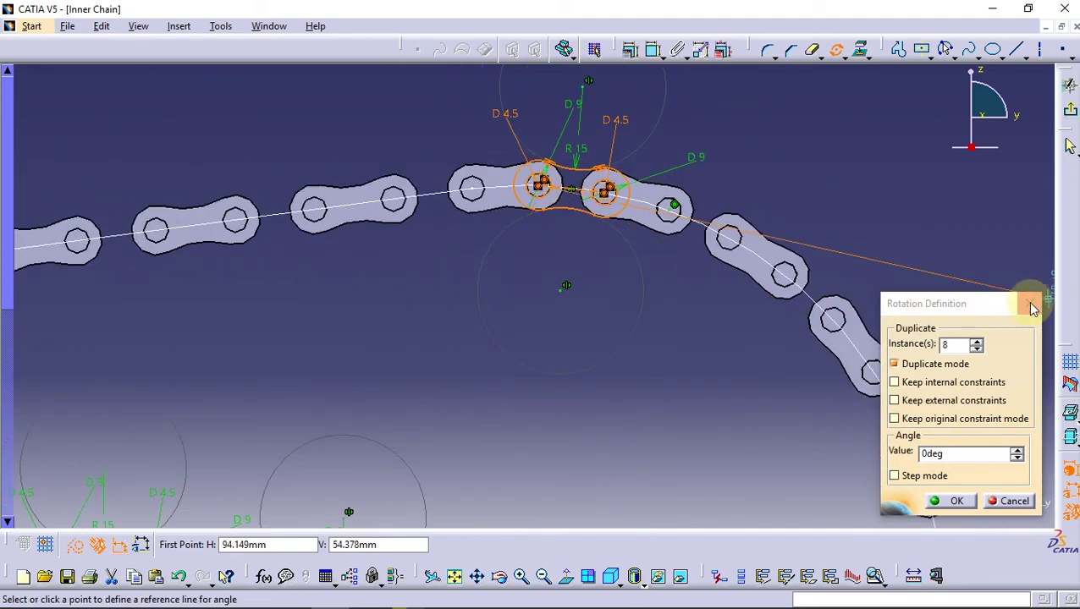
click(1027, 302)
Rotate-duplicate the link about the sketch origin, referenced on the pin centre, with 10 instances
drag(466, 95, 639, 227)
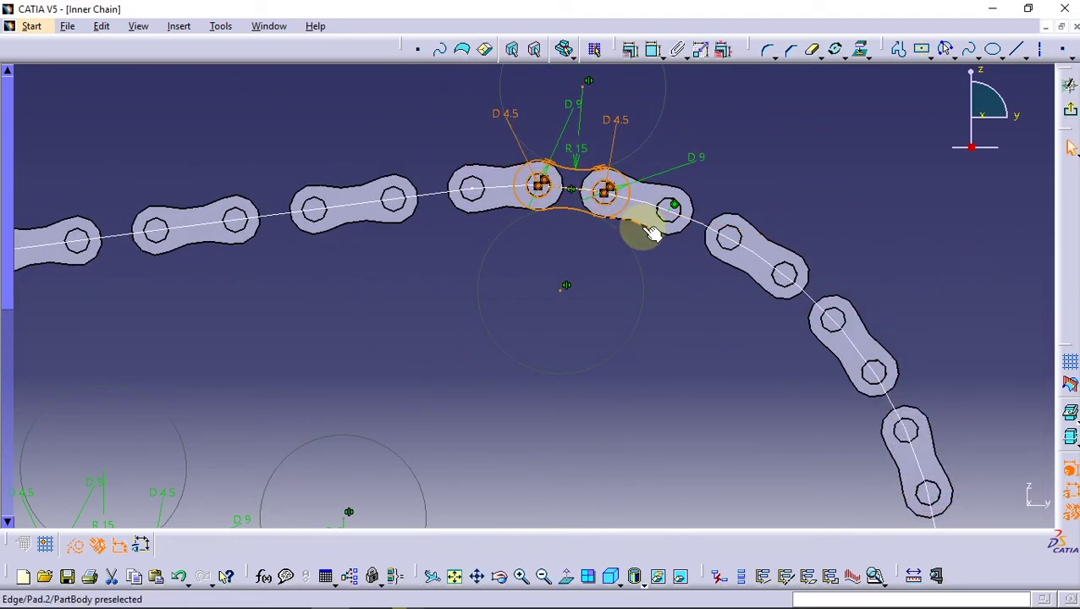
click(837, 50)
middle_drag(715, 378, 639, 269)
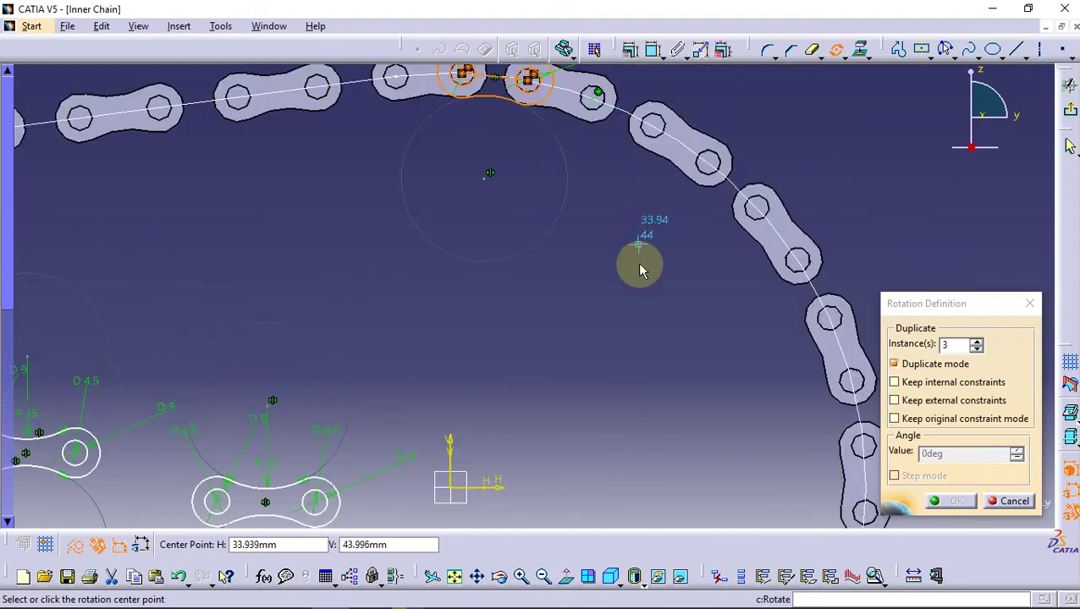
click(455, 489)
mouse_move(455, 489)
middle_down()
mouse_move(552, 402)
mouse_move(469, 254)
middle_up()
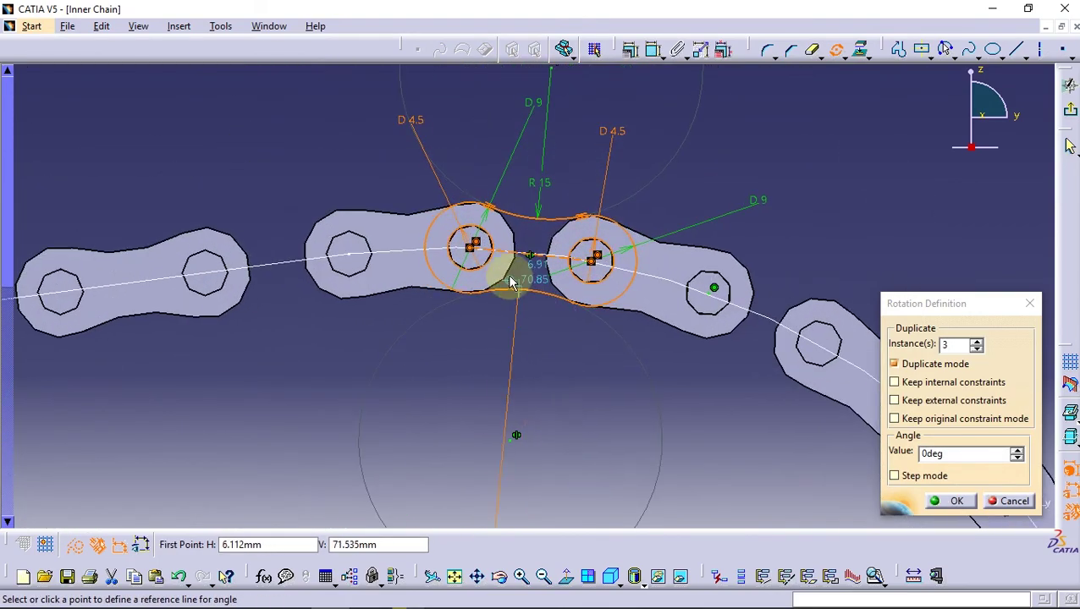
click(476, 247)
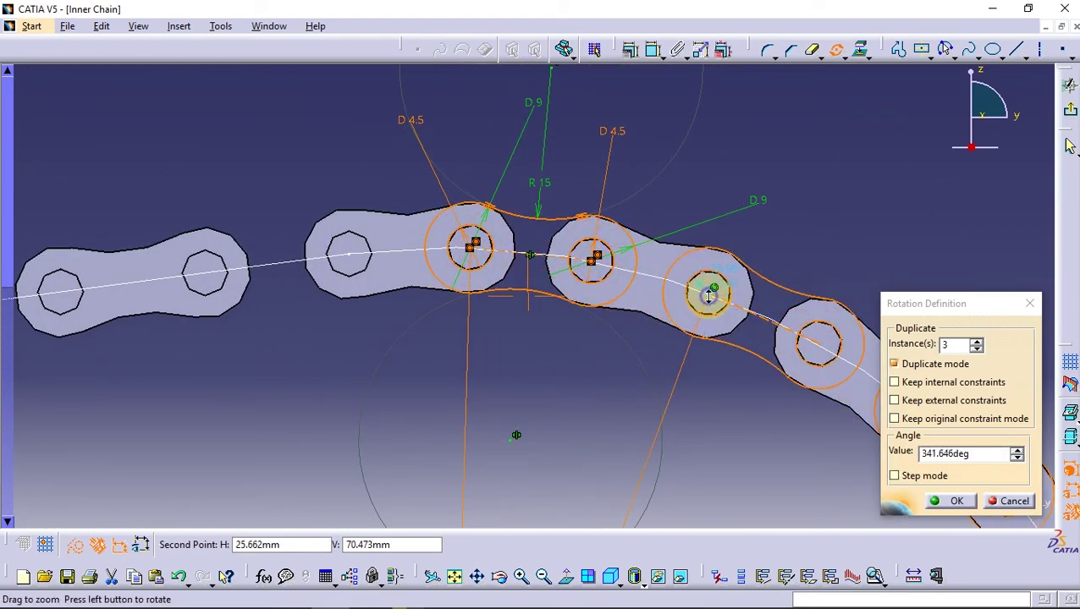
mouse_move(709, 296)
middle_down()
mouse_move(718, 511)
mouse_move(722, 398)
mouse_move(762, 385)
middle_up()
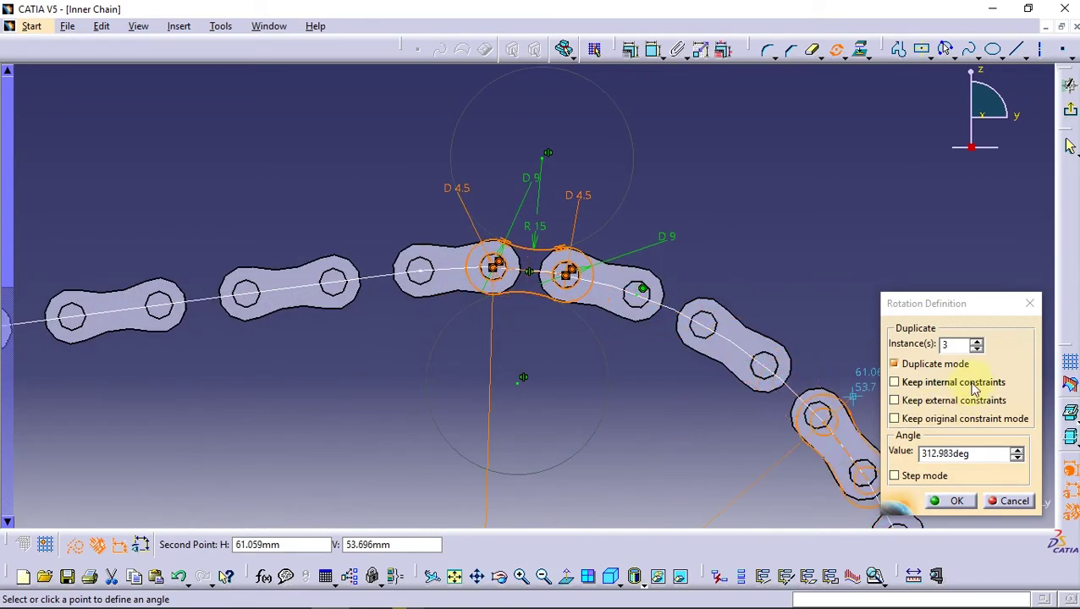
click(976, 341)
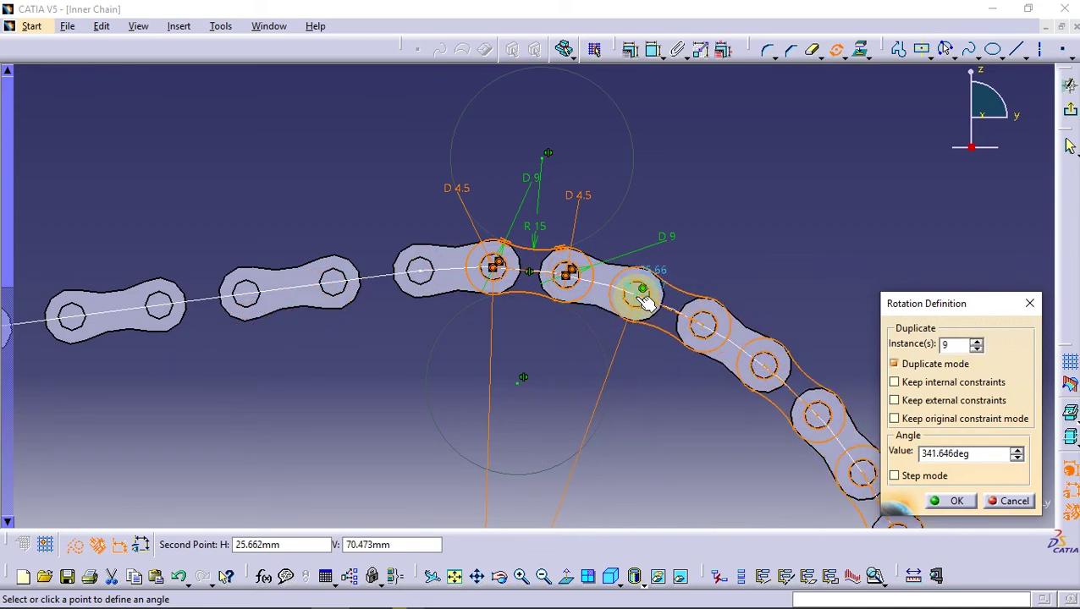
mouse_move(643, 301)
middle_down()
mouse_move(652, 500)
mouse_move(650, 457)
middle_up()
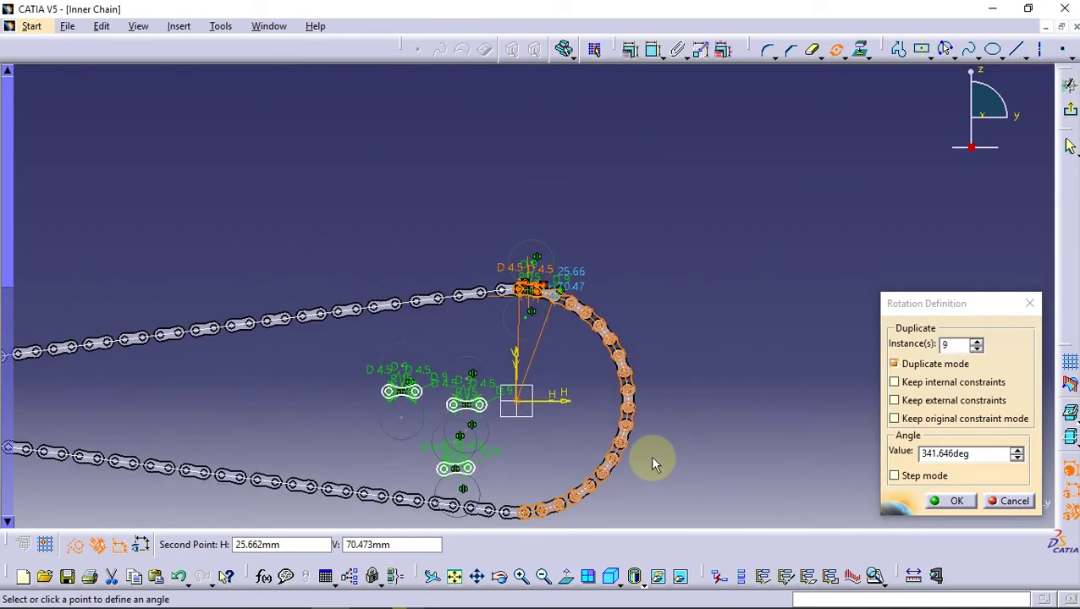
click(977, 341)
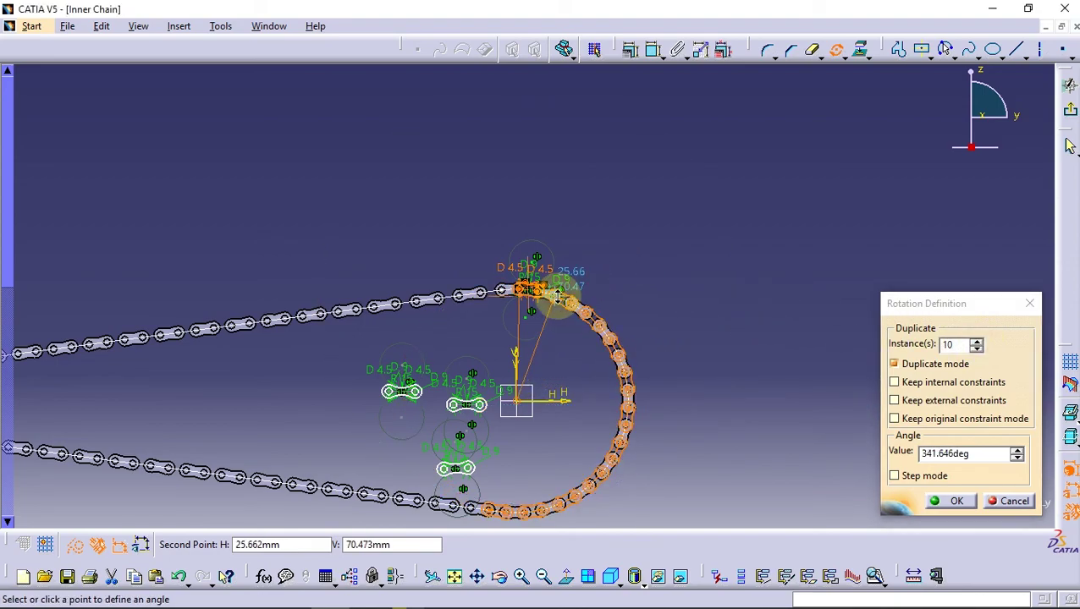
middle_drag(565, 303, 605, 328)
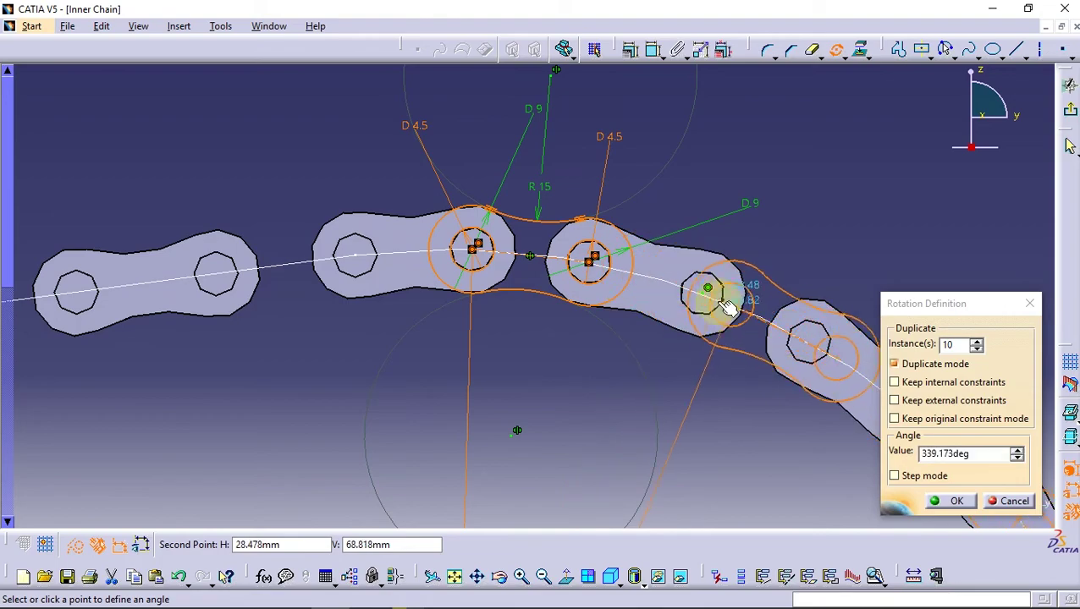
Create the rotated copies and make a copied circle concentric with its padded hole
click(702, 292)
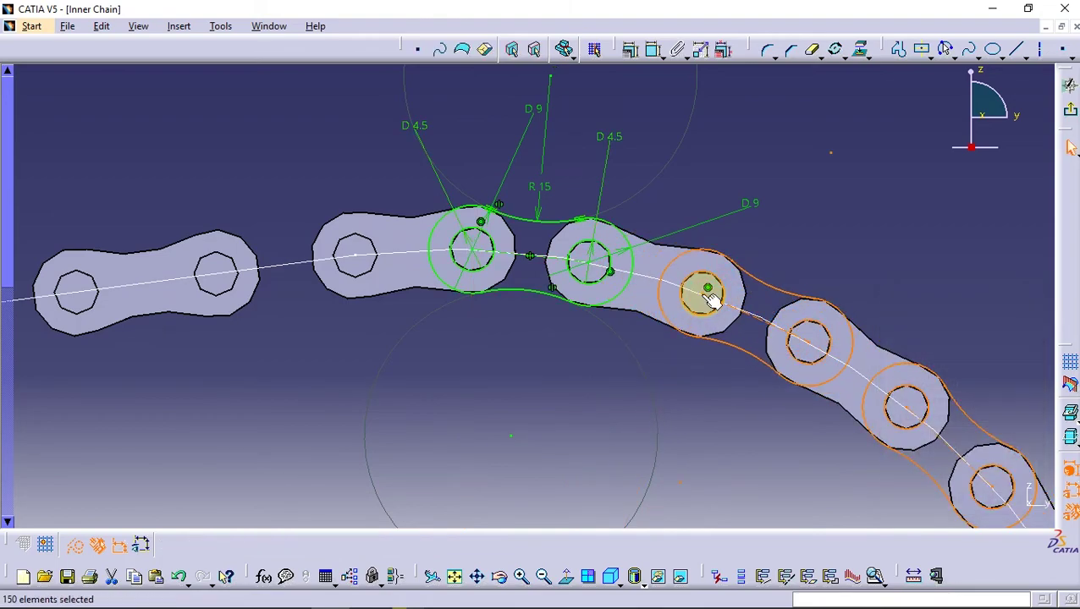
mouse_move(832, 220)
middle_down()
mouse_move(706, 305)
mouse_move(725, 396)
mouse_move(756, 171)
mouse_move(787, 203)
mouse_move(597, 429)
mouse_move(766, 349)
middle_up()
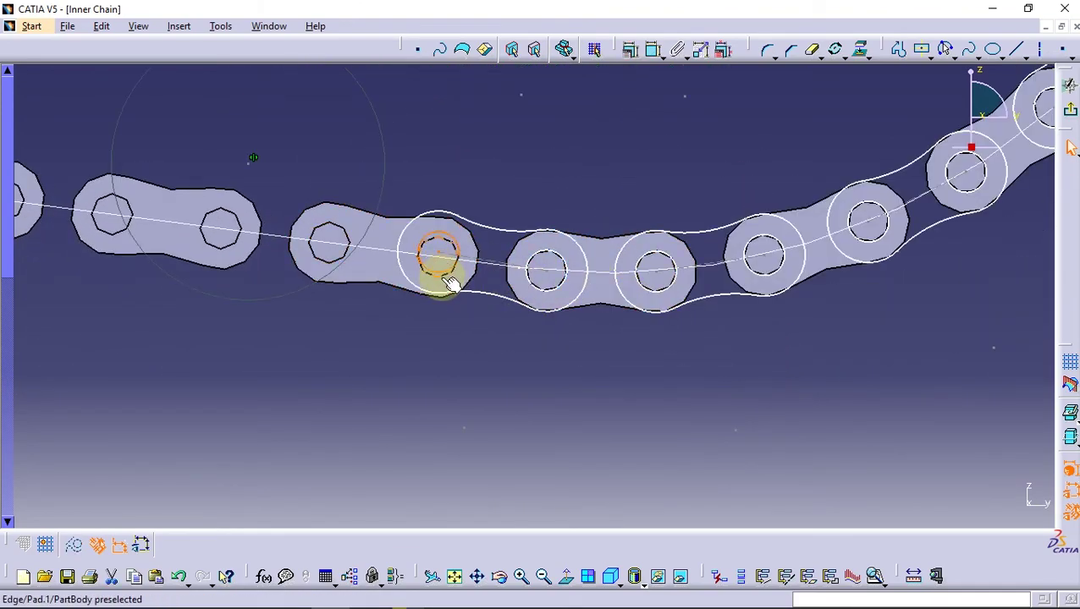
click(635, 48)
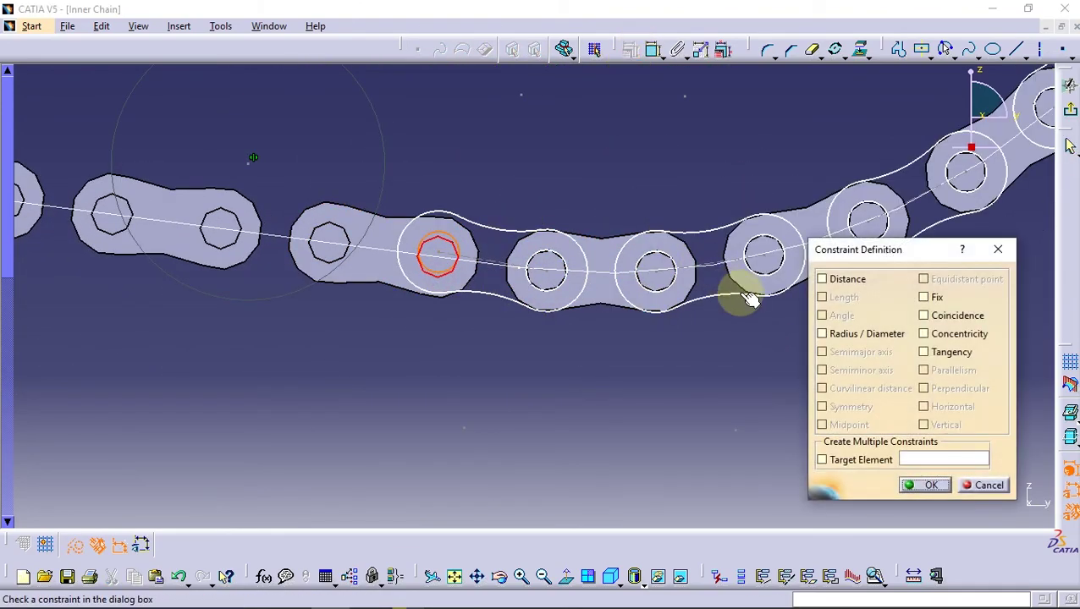
click(944, 336)
click(925, 485)
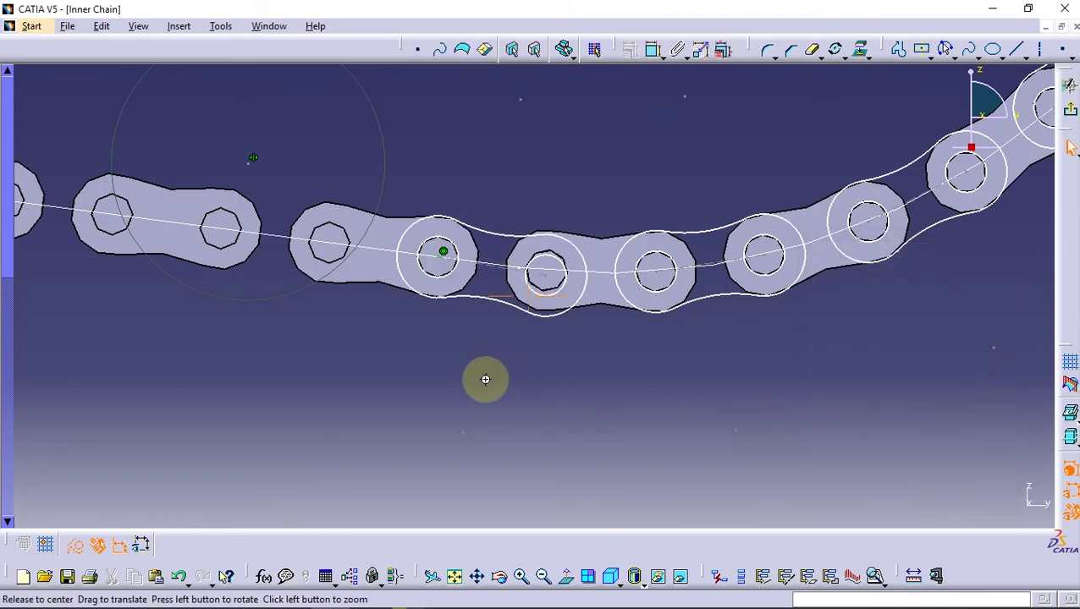
Make the next link's hole circle concentric with its padded hole
middle_drag(484, 378, 590, 375)
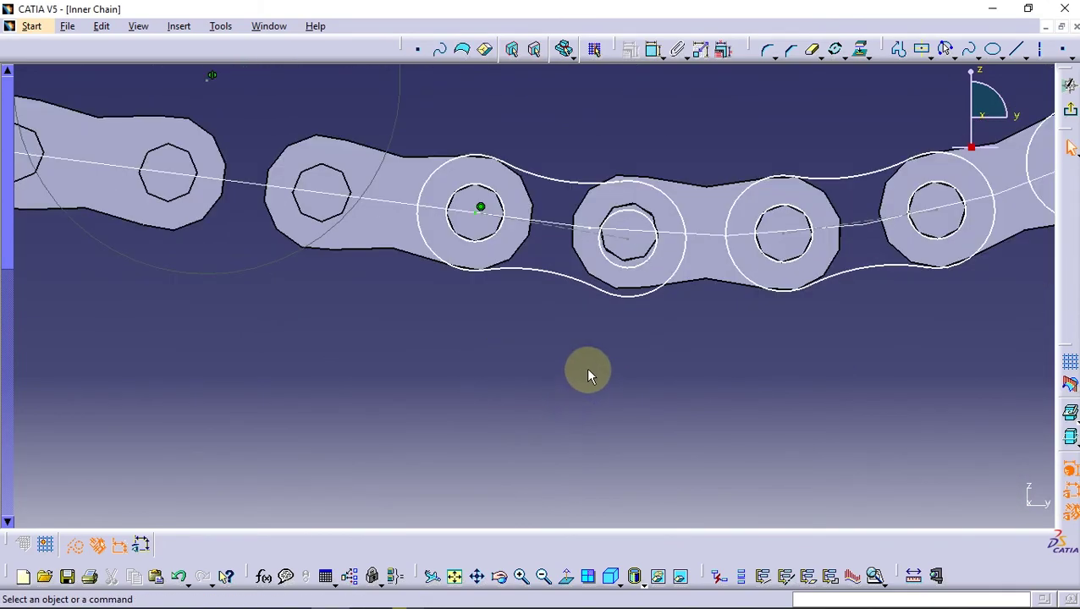
click(652, 246)
click(629, 49)
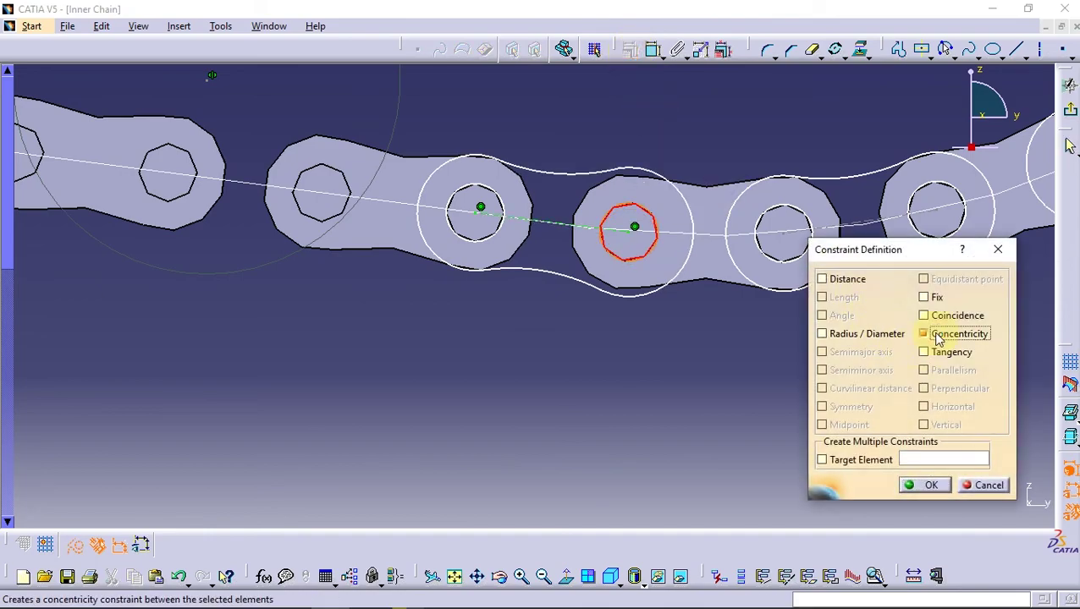
click(929, 488)
click(645, 53)
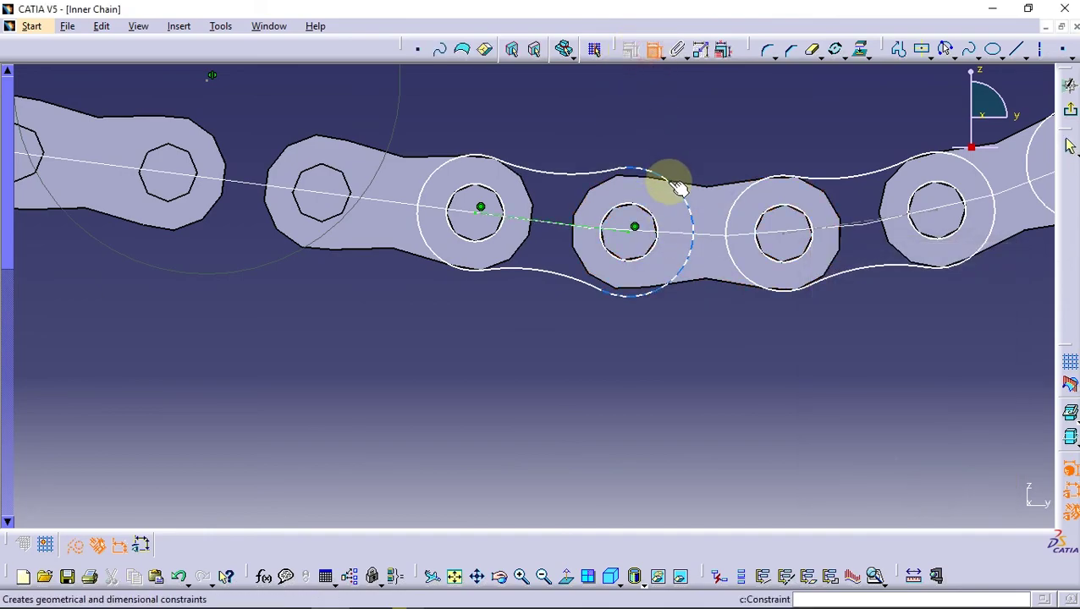
Change the R5.009 radius to 4.5 and dimension both side arcs at R15
double_click(708, 122)
text(4)
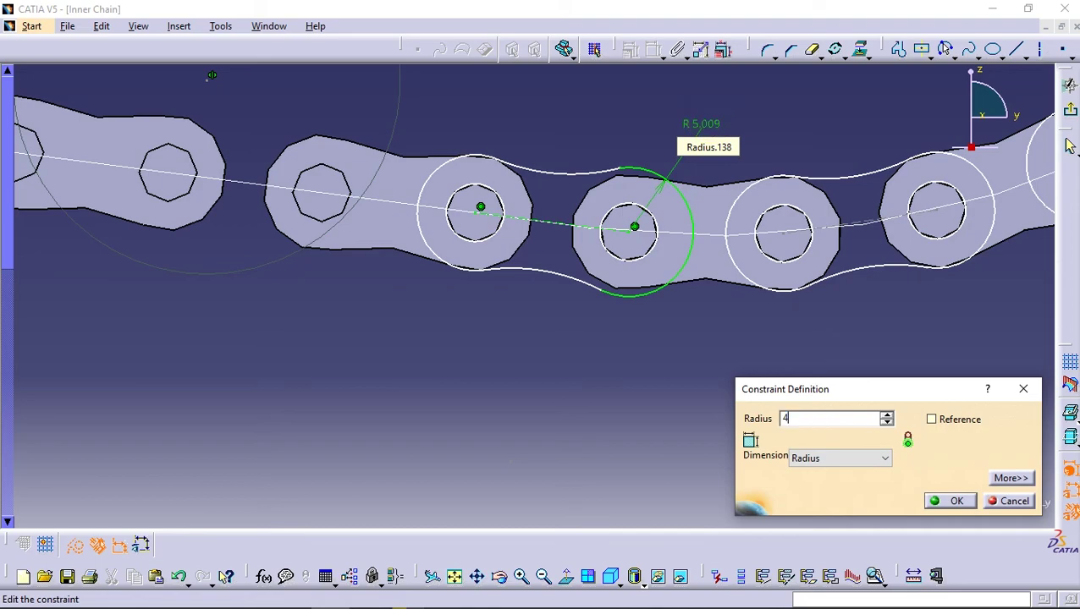
text(.5)
key(Return)
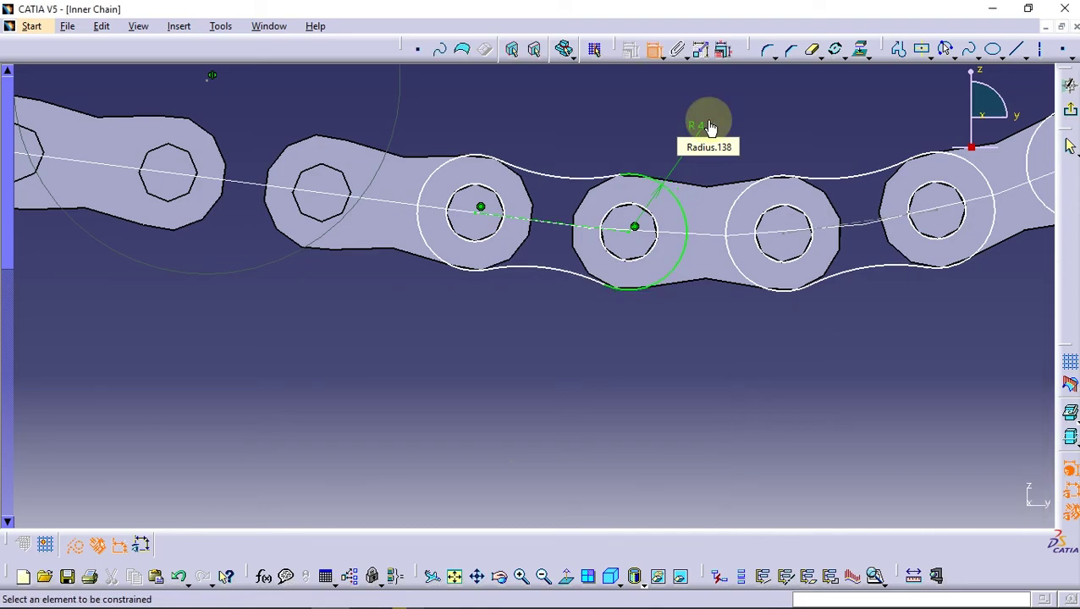
click(554, 177)
click(558, 142)
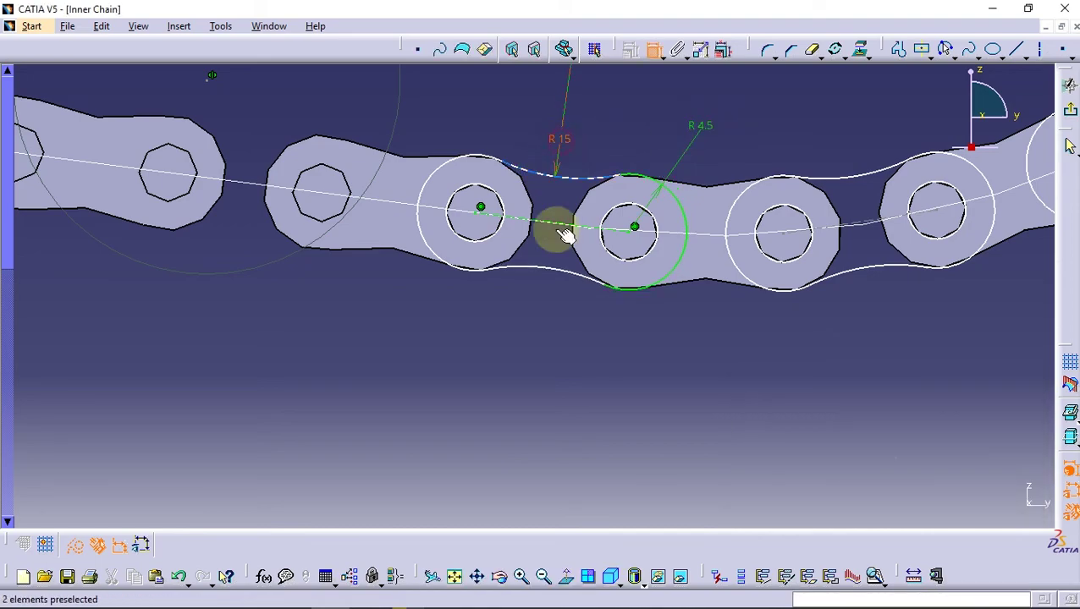
click(545, 269)
click(529, 299)
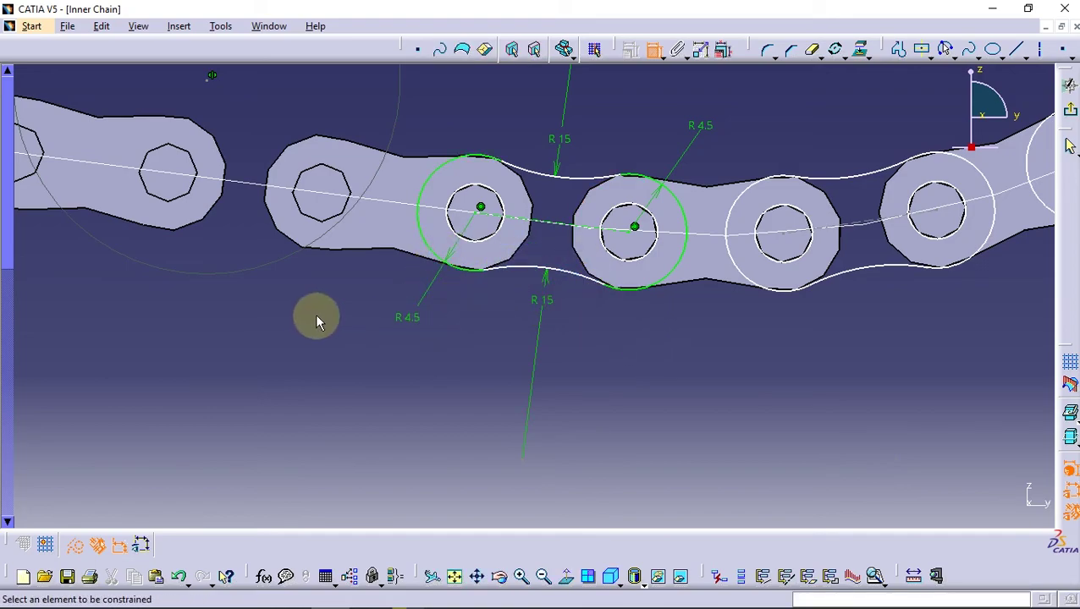
mouse_move(234, 317)
middle_down()
mouse_move(443, 390)
mouse_move(474, 387)
middle_up()
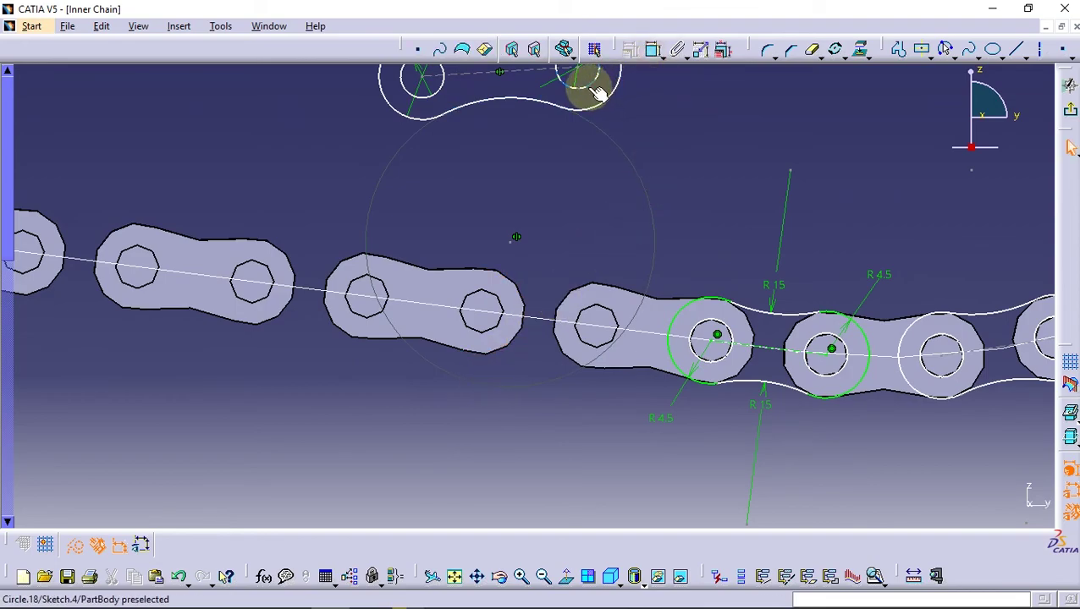
Make the rotated link circles concentric with two padded link hole circles
middle_drag(586, 86, 590, 131)
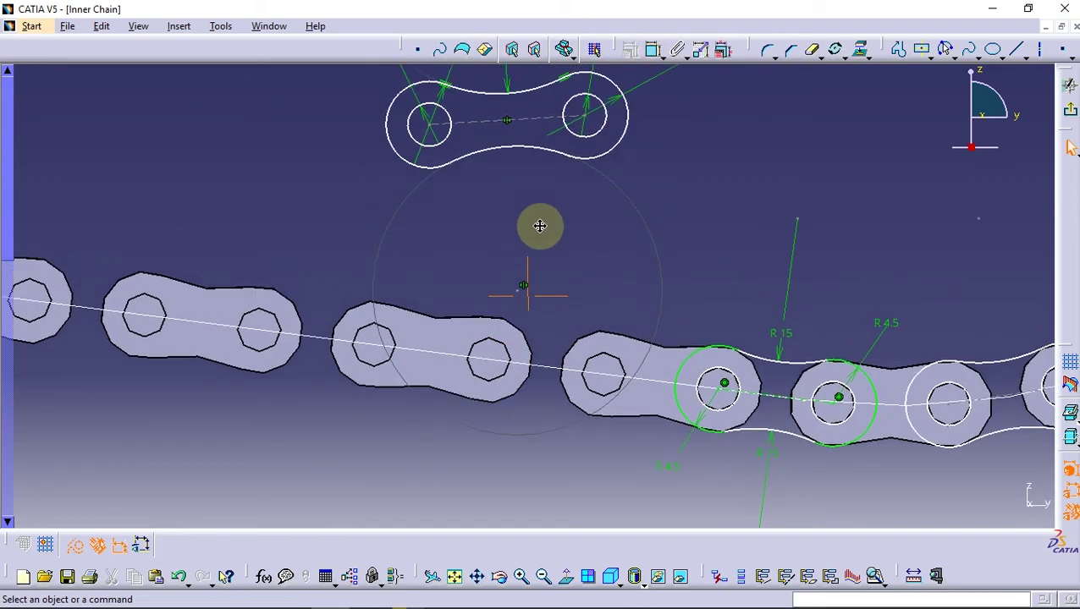
ctrl+click(627, 355)
click(631, 49)
click(924, 334)
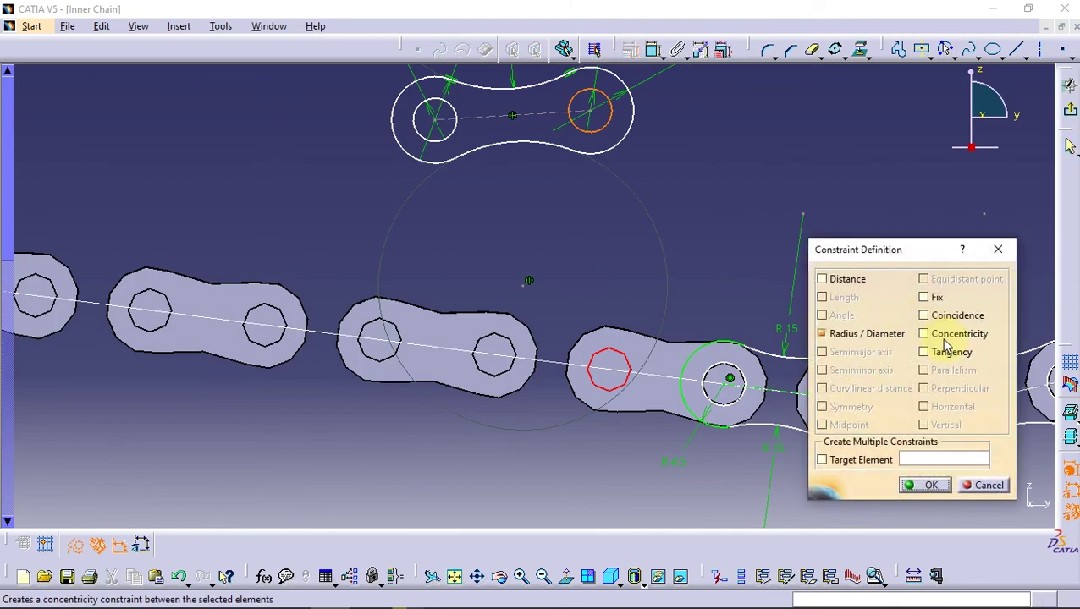
click(922, 487)
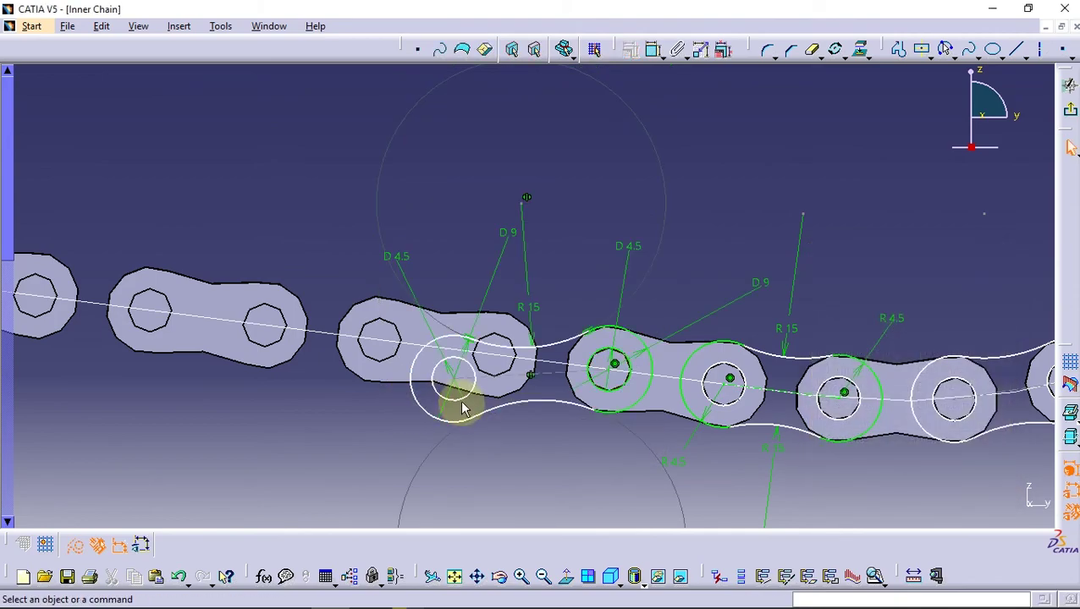
ctrl+click(510, 362)
click(632, 49)
click(924, 334)
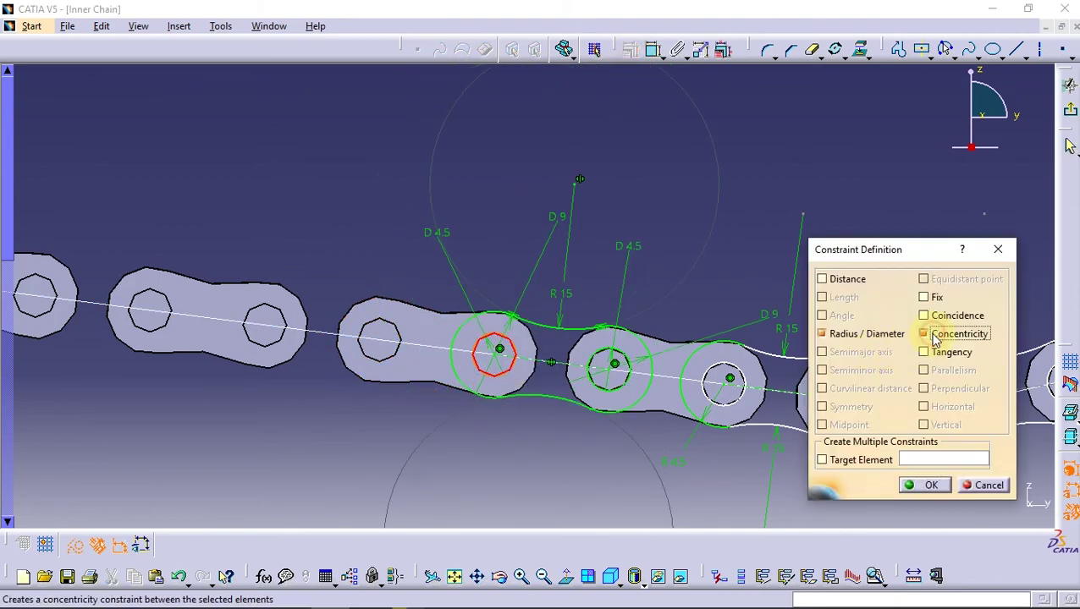
click(922, 484)
Constrain a further padded link hole circle concentric to its rotated copy
mouse_move(670, 409)
middle_down()
mouse_move(549, 330)
mouse_move(554, 361)
mouse_move(484, 336)
mouse_move(552, 358)
mouse_move(575, 407)
middle_up()
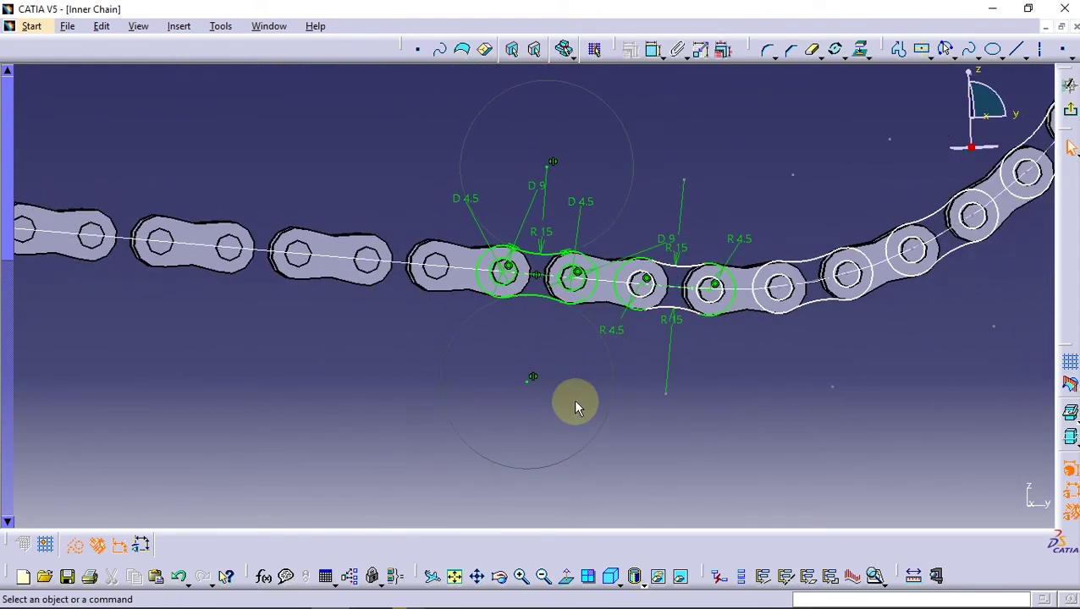
click(573, 584)
mouse_move(651, 222)
mouse_down()
mouse_move(804, 378)
mouse_move(814, 404)
mouse_up()
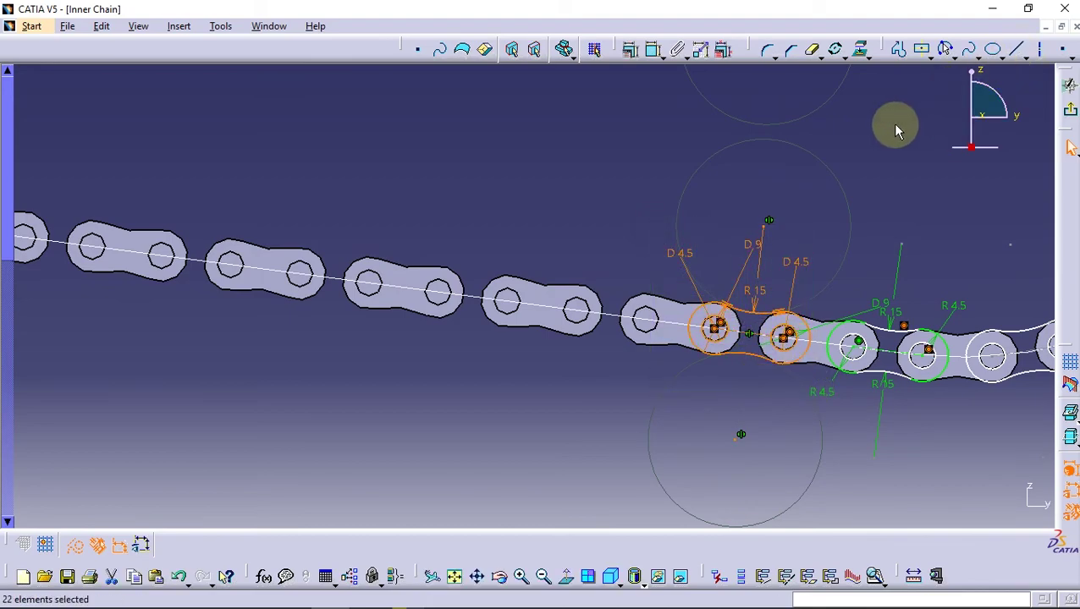
click(1062, 49)
middle_drag(643, 332, 699, 241)
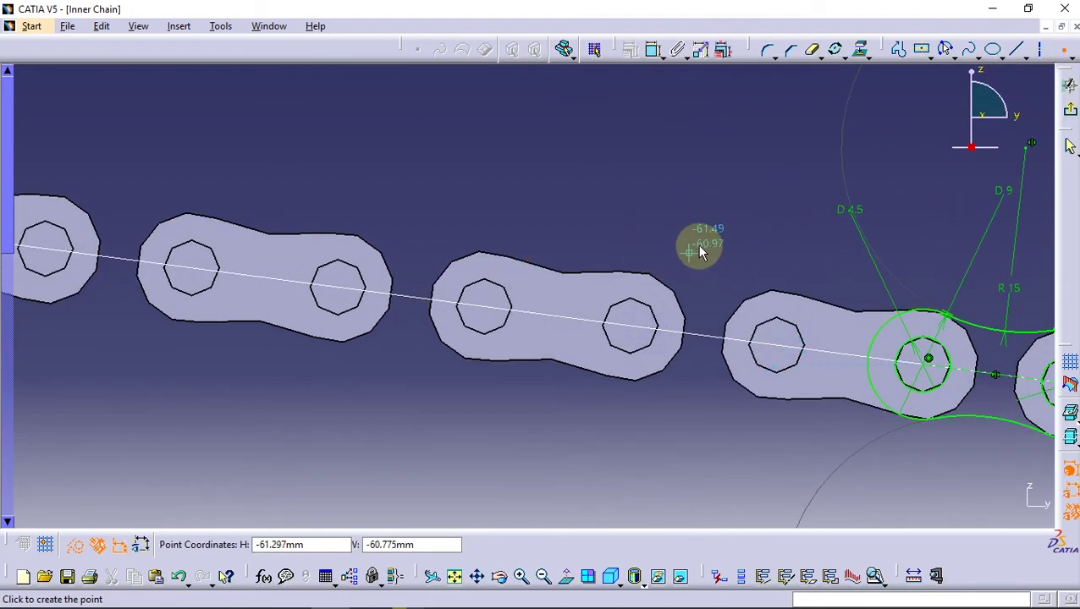
click(768, 320)
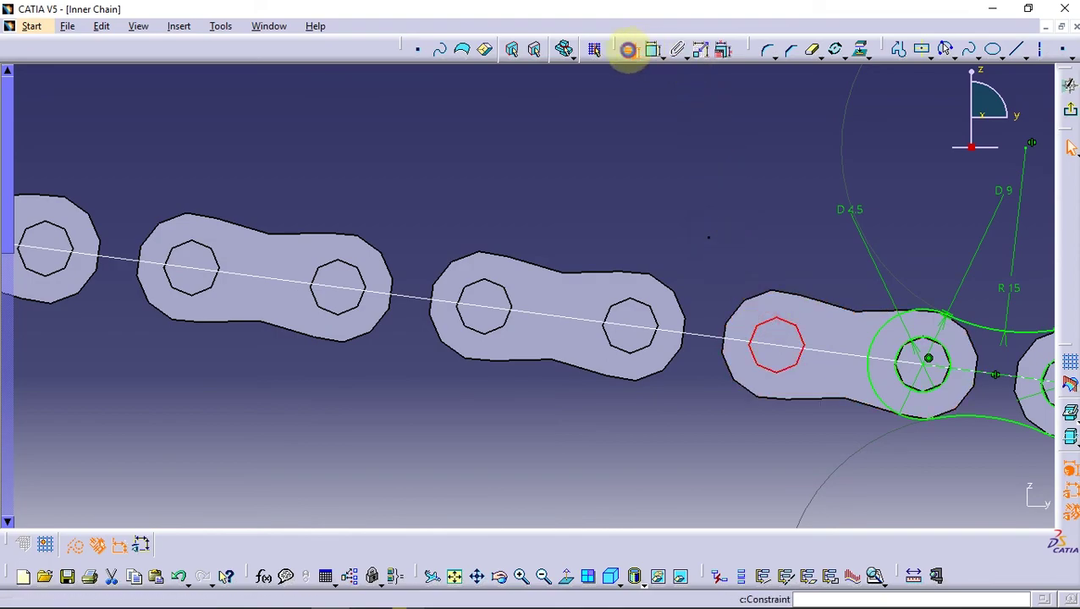
click(630, 49)
click(924, 485)
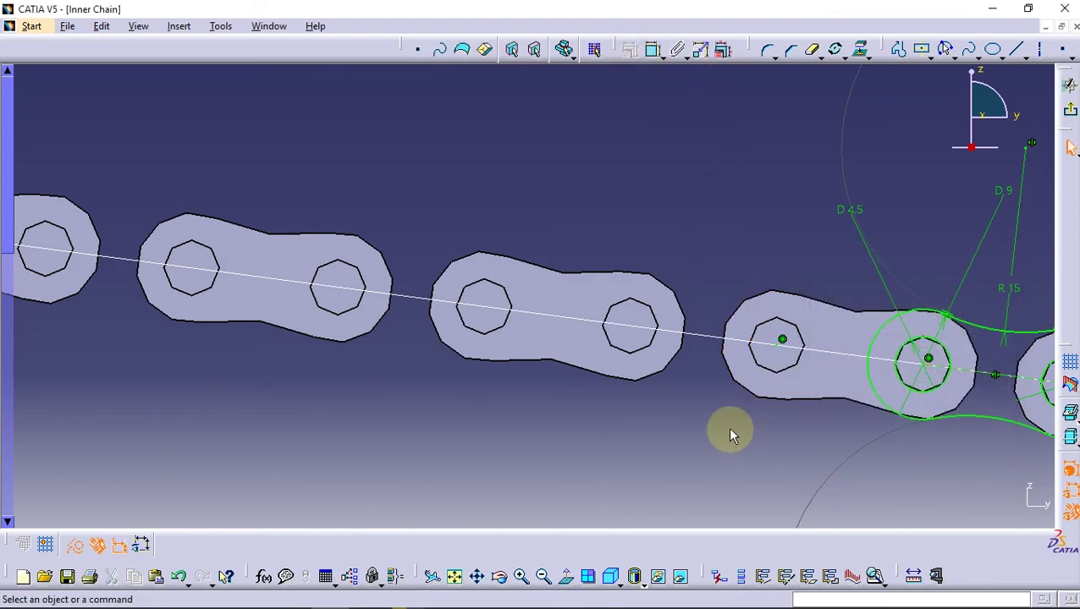
Box-select the constrained link geometry and start a Translate duplication of it
middle_drag(729, 429, 766, 518)
drag(666, 277, 793, 417)
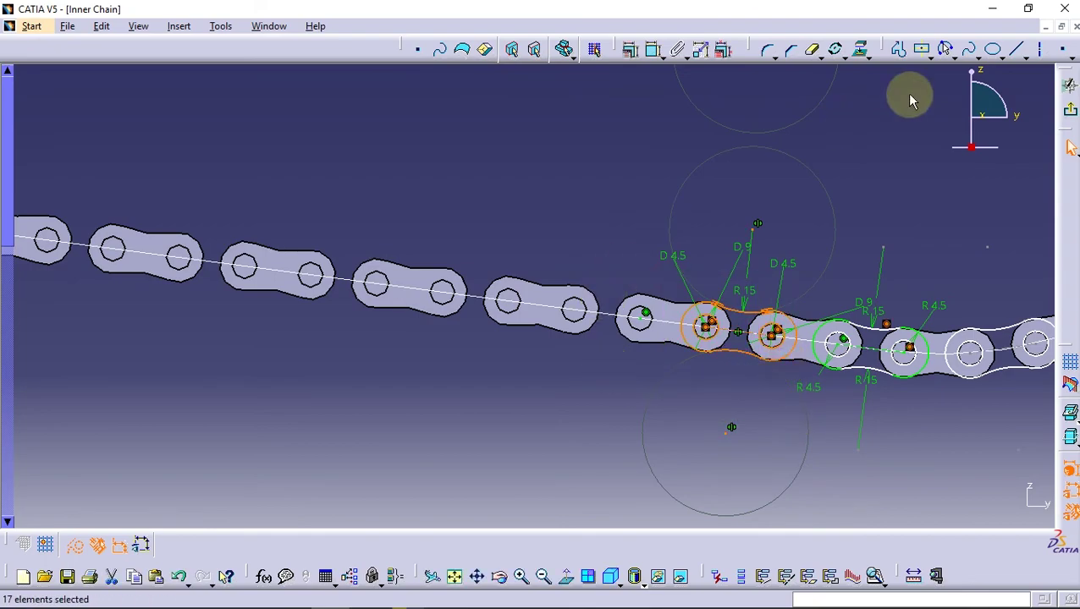
click(861, 53)
click(859, 125)
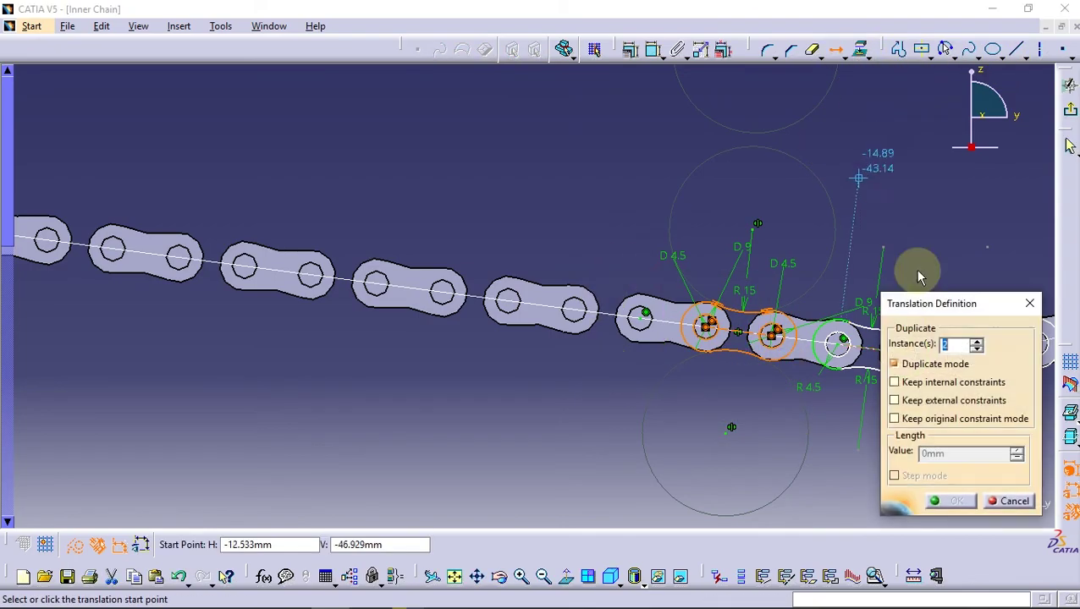
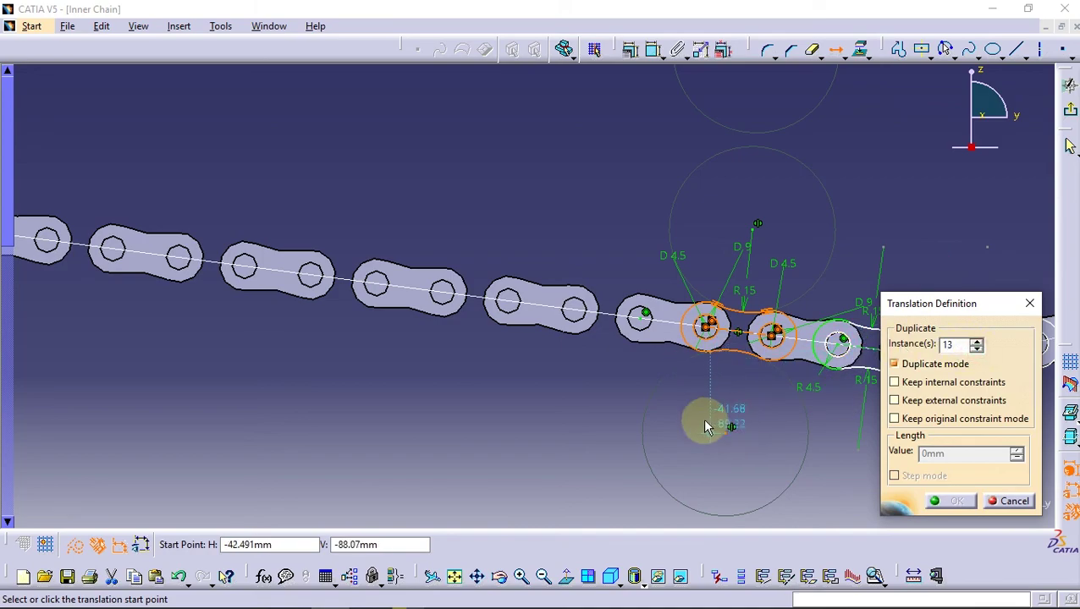
Duplicate the chain link 13 times between adjacent hole centres at a 24mm pitch
middle_drag(701, 417, 815, 328)
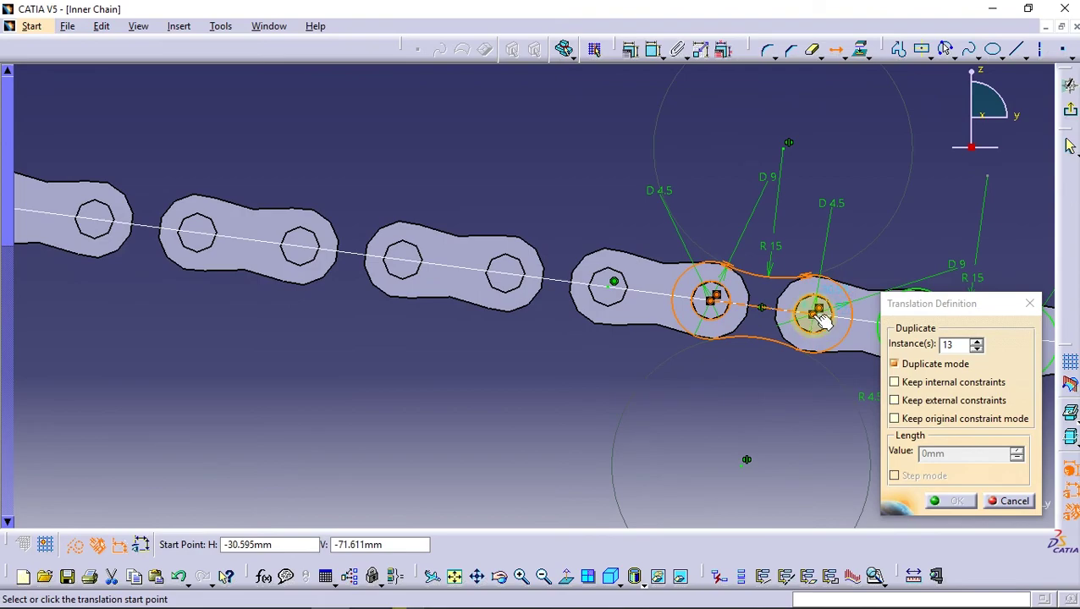
click(817, 315)
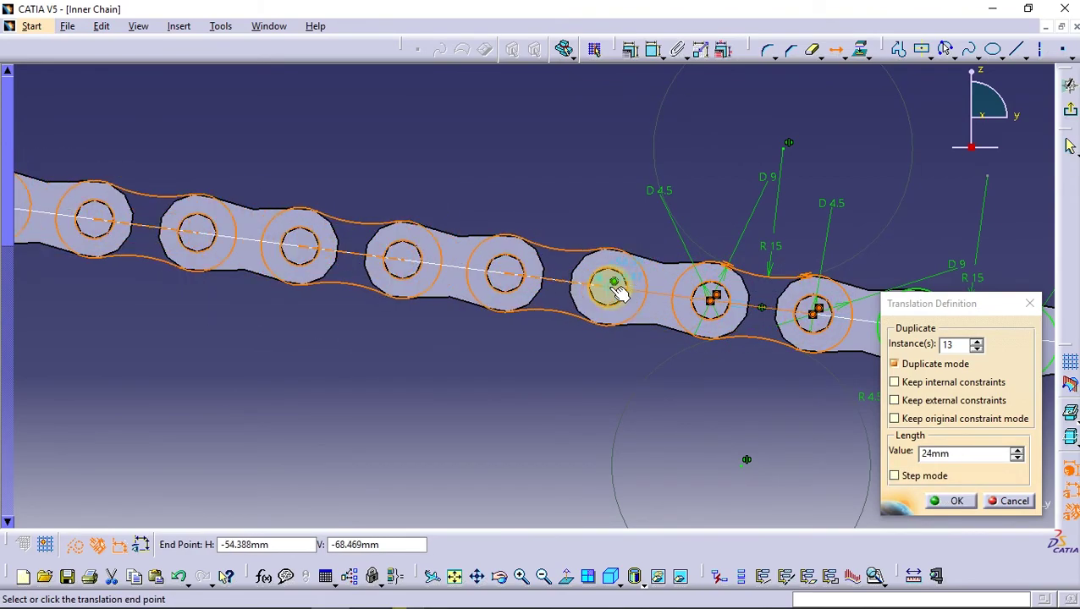
mouse_move(619, 292)
middle_down()
mouse_move(653, 494)
mouse_move(650, 285)
middle_up()
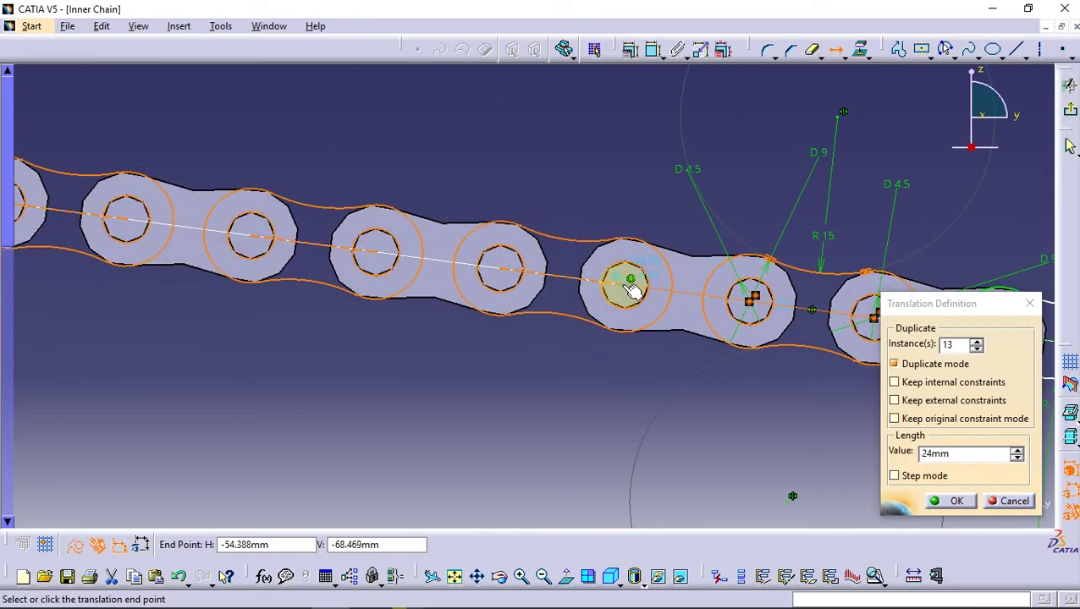
click(624, 285)
click(535, 352)
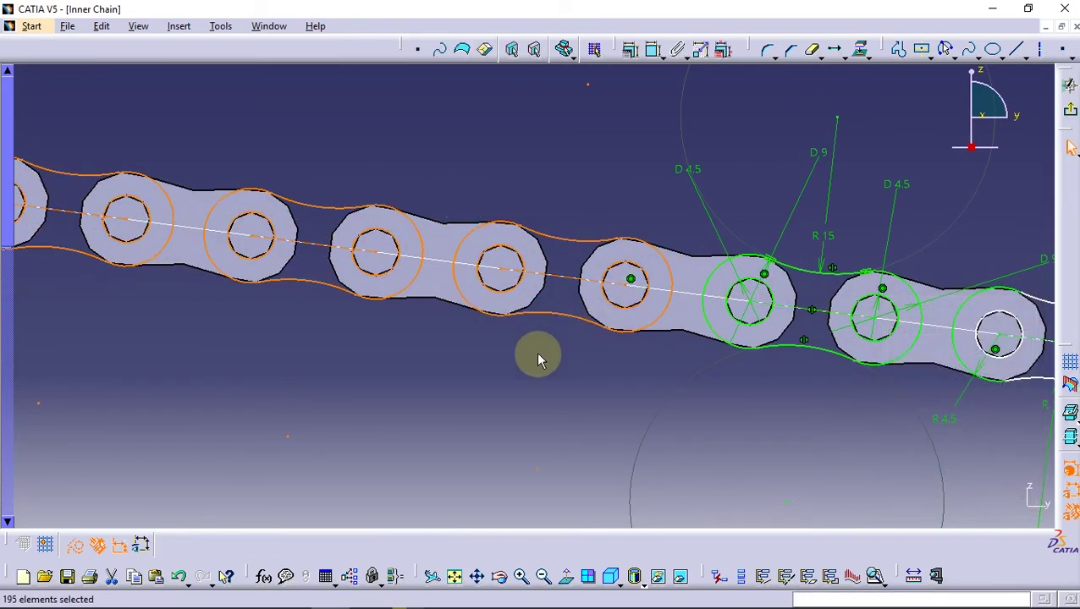
Make the copied link's holes concentric with their surrounding rings
mouse_move(536, 356)
middle_down()
mouse_move(394, 333)
mouse_move(369, 375)
mouse_move(352, 352)
mouse_move(270, 390)
mouse_move(555, 390)
mouse_move(330, 448)
middle_up()
mouse_move(225, 430)
ctrl+middle_down()
mouse_move(457, 337)
mouse_move(469, 315)
ctrl+middle_up()
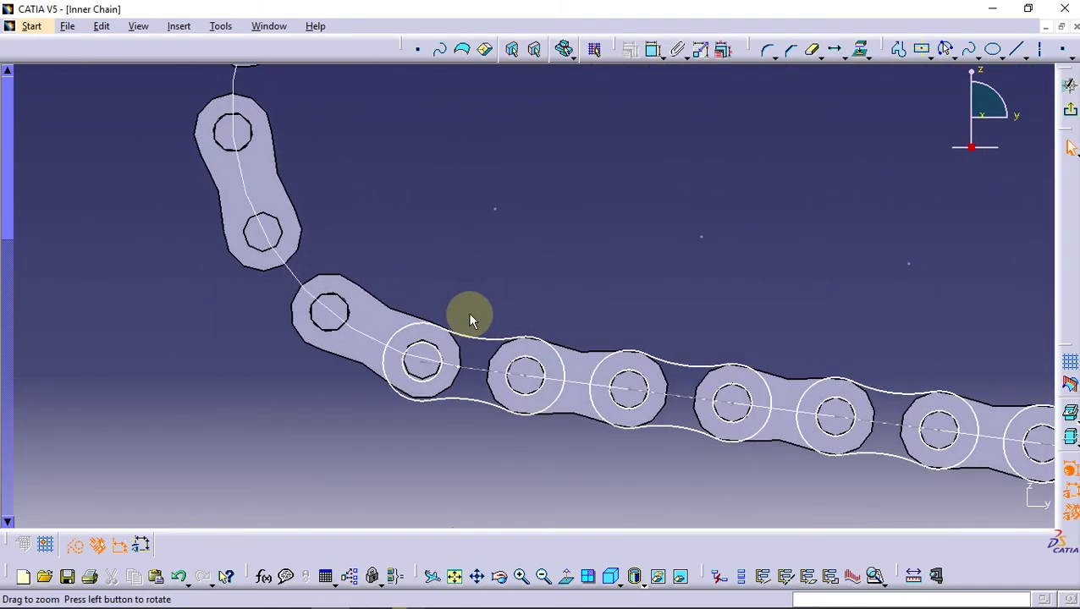
click(434, 381)
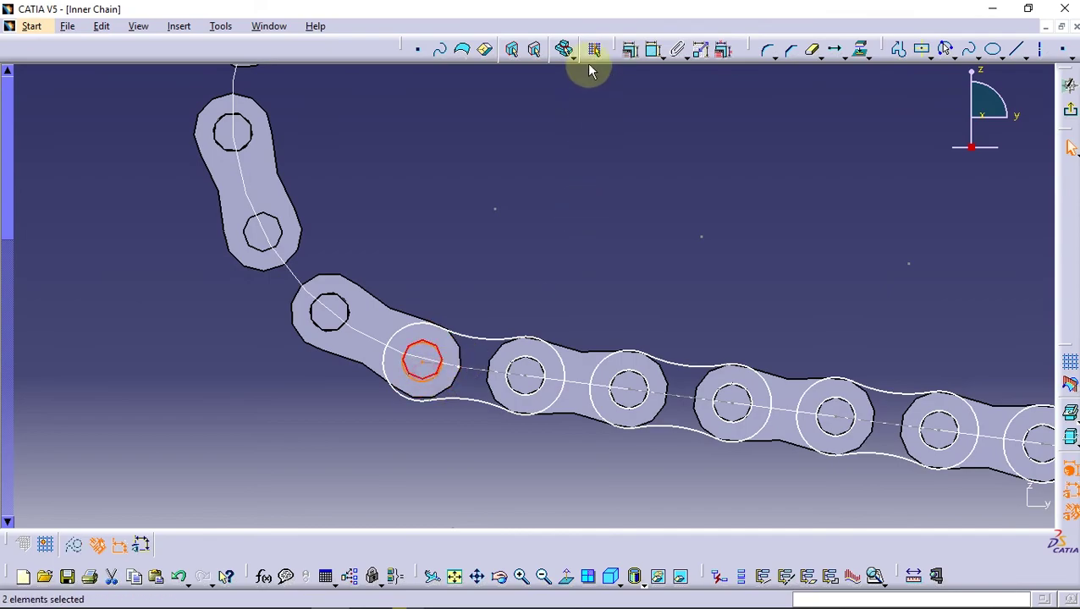
click(630, 49)
click(938, 337)
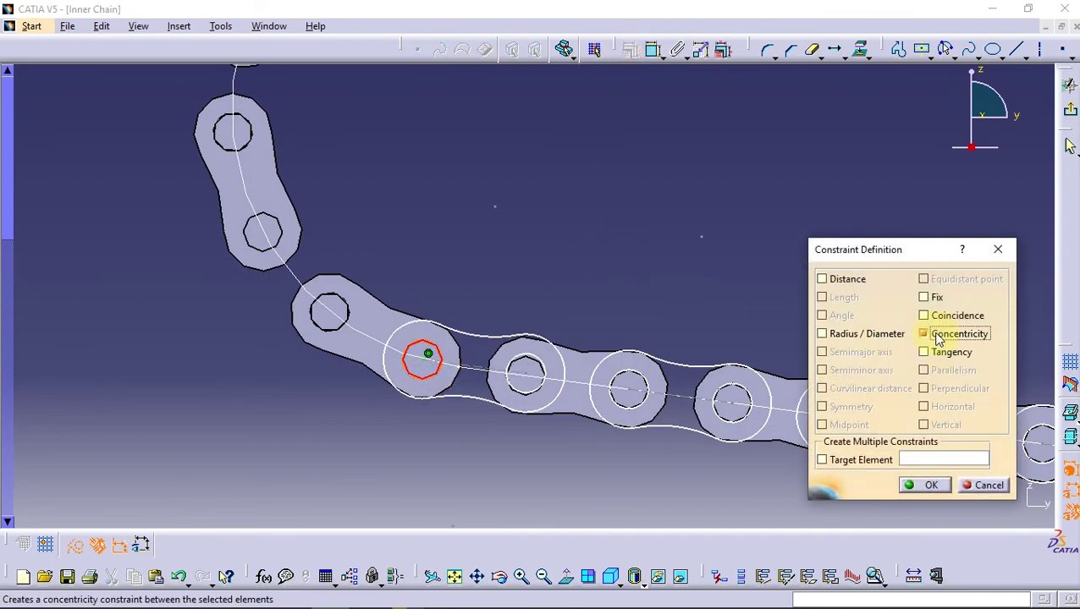
click(946, 483)
mouse_move(591, 429)
ctrl+middle_down()
mouse_move(610, 340)
mouse_move(565, 315)
ctrl+middle_up()
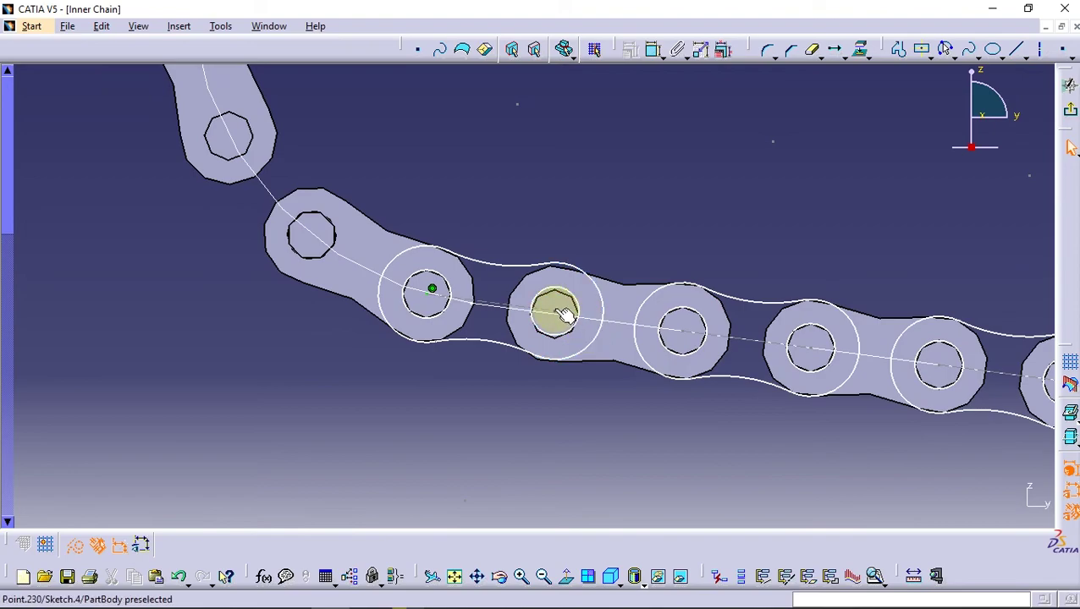
click(565, 336)
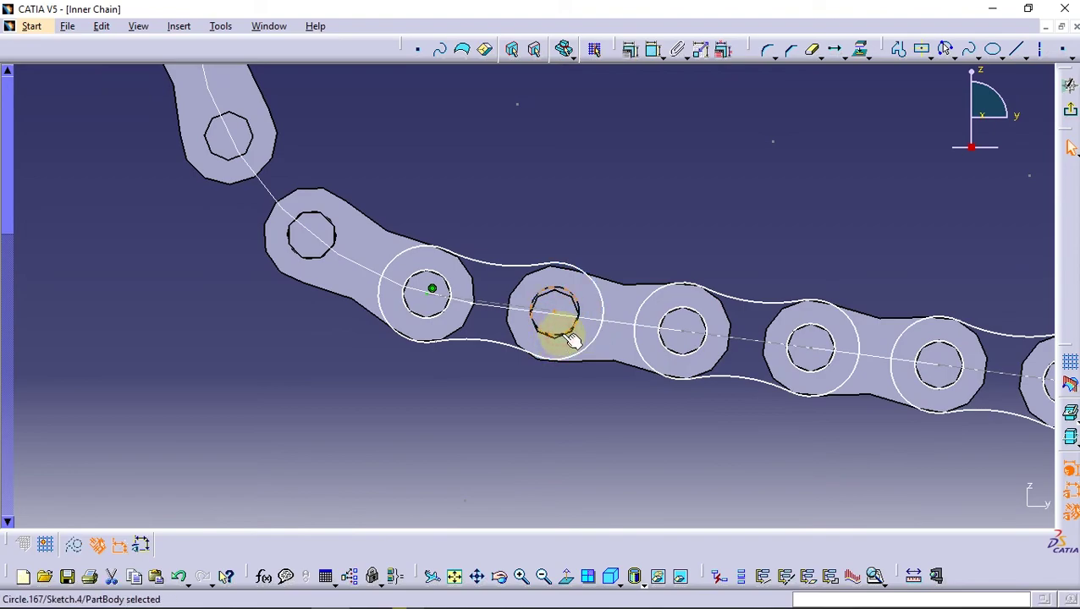
ctrl+click(576, 341)
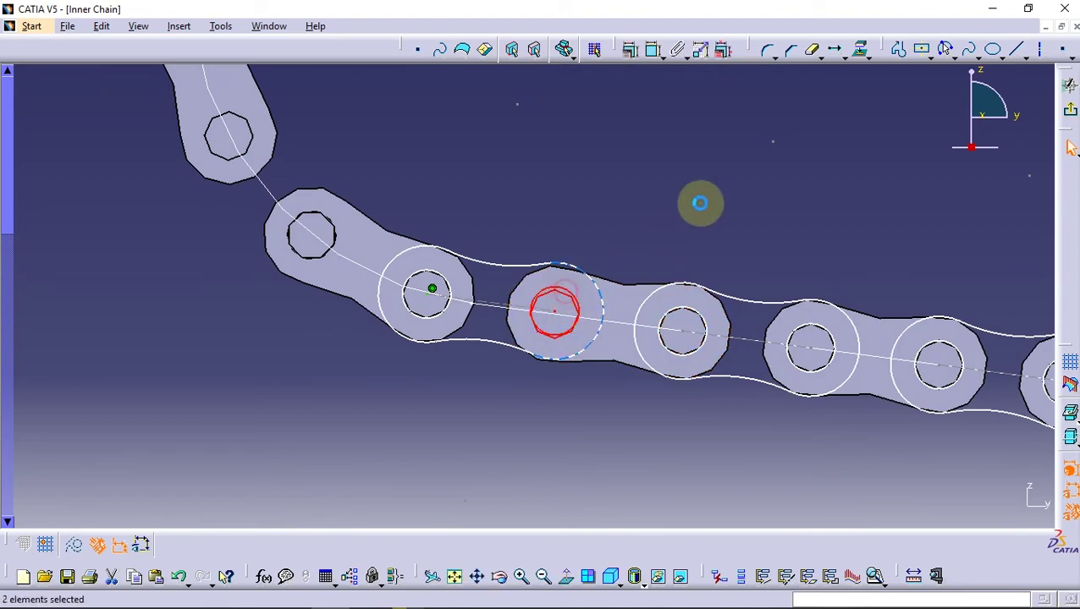
click(626, 51)
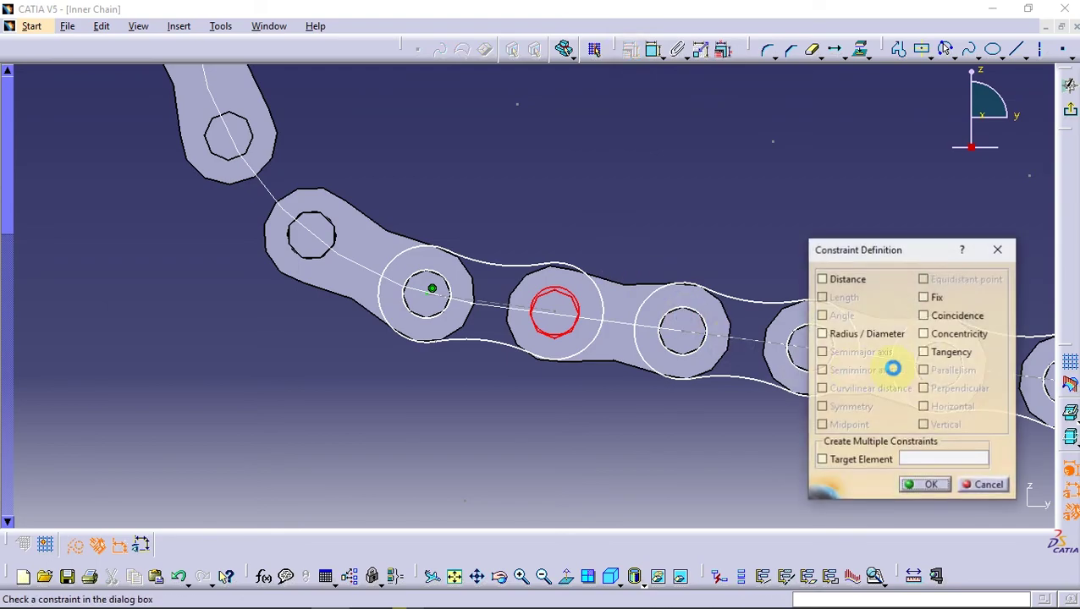
click(930, 487)
Dimension the ring radius at 4.5 and both side arcs at R 15
click(590, 273)
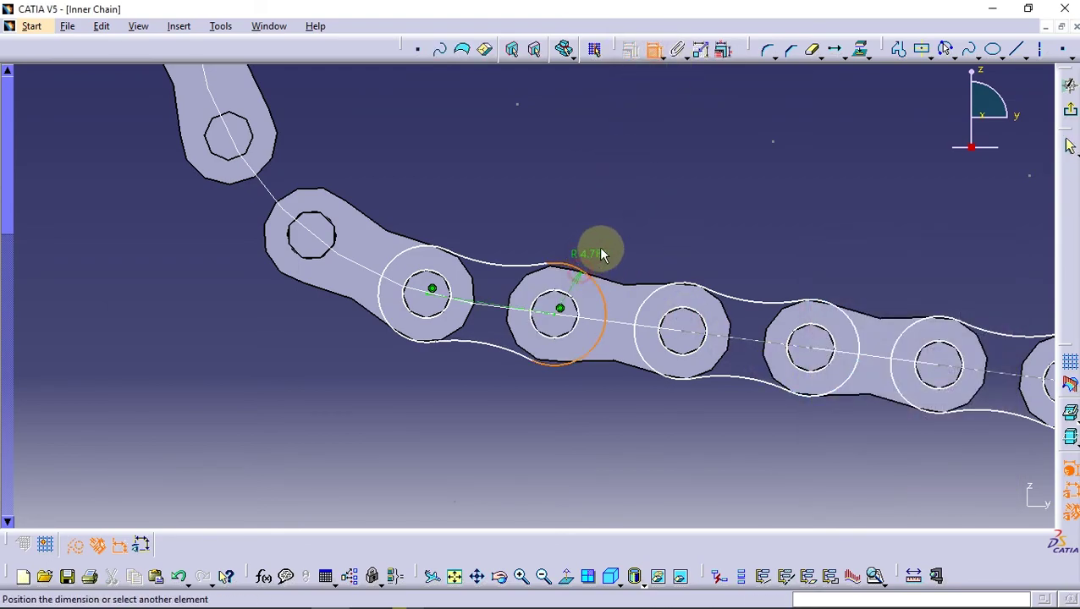
click(622, 233)
double_click(623, 236)
text(4.5)
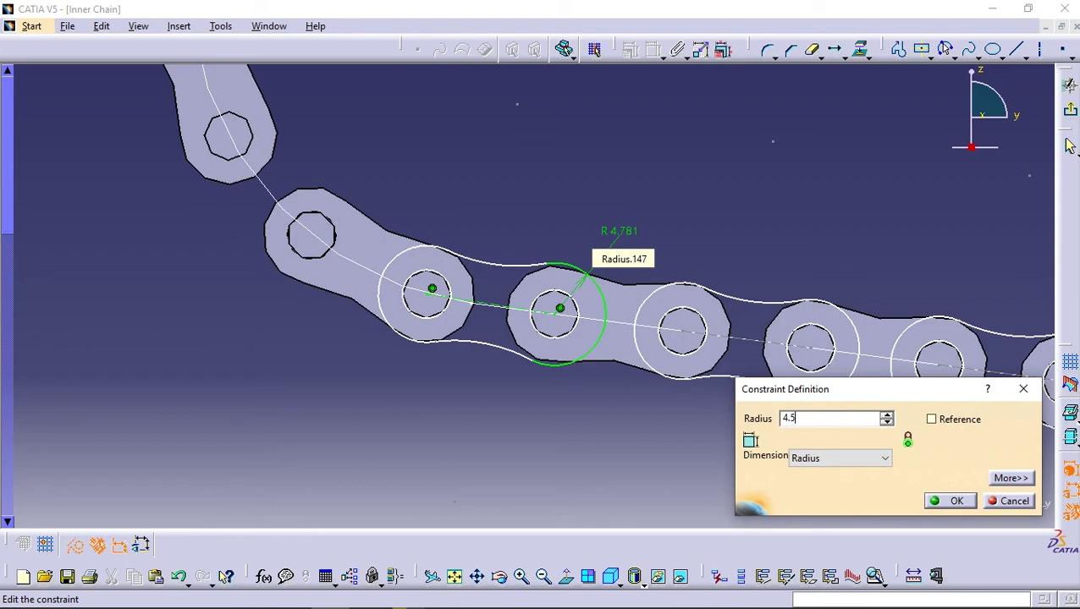
key(Return)
click(505, 269)
click(512, 232)
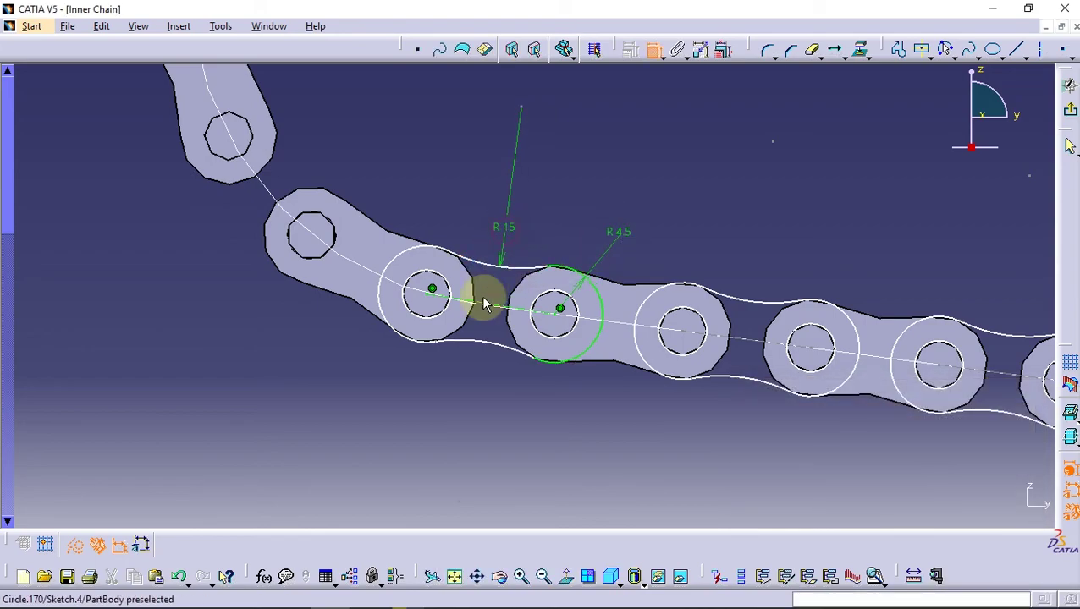
click(481, 342)
click(474, 382)
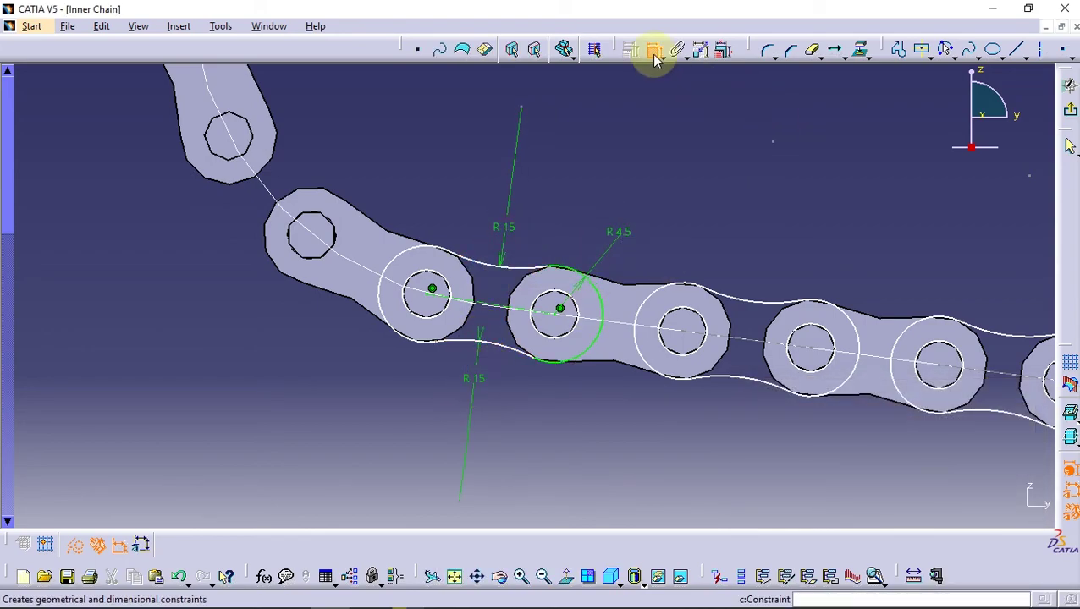
mouse_move(674, 162)
middle_down()
mouse_move(691, 253)
mouse_move(634, 229)
mouse_move(634, 296)
mouse_move(980, 300)
middle_up()
Move the loose link near the bend and give its connecting arc a symmetry constraint
drag(923, 254, 572, 262)
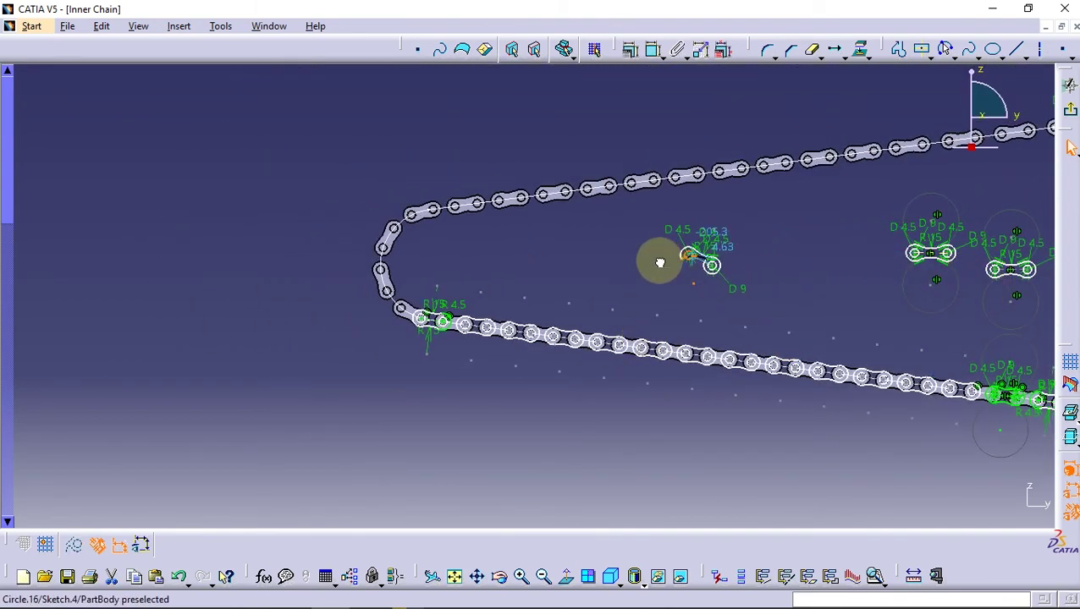
scroll(550, 301, up, 2)
scroll(533, 222, up, 2)
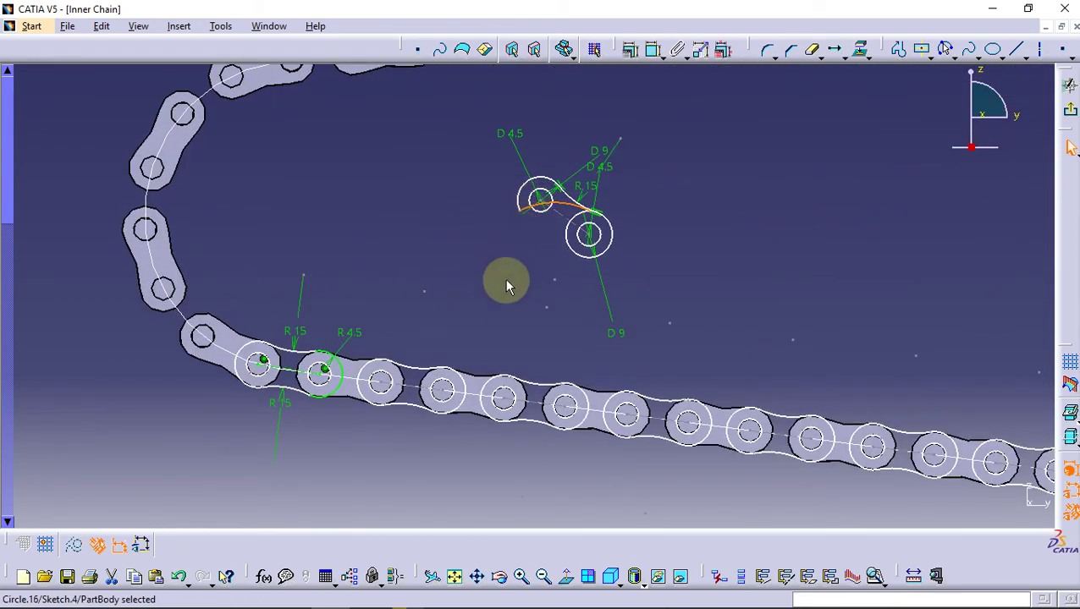
scroll(501, 282, up, 3)
mouse_move(658, 202)
mouse_down()
mouse_move(631, 209)
mouse_move(635, 237)
mouse_up()
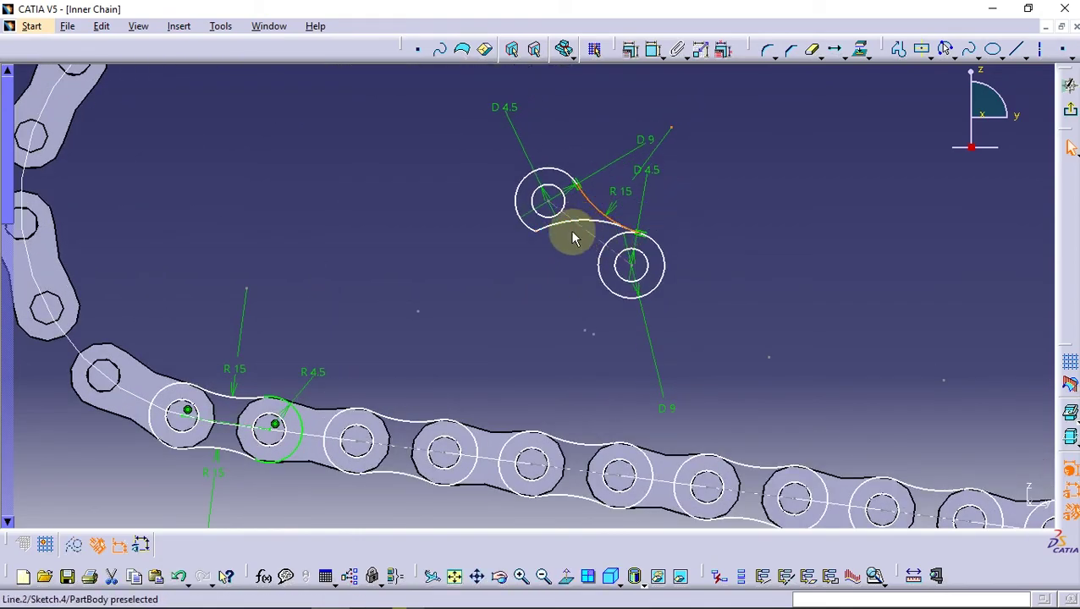
ctrl+click(608, 185)
click(633, 48)
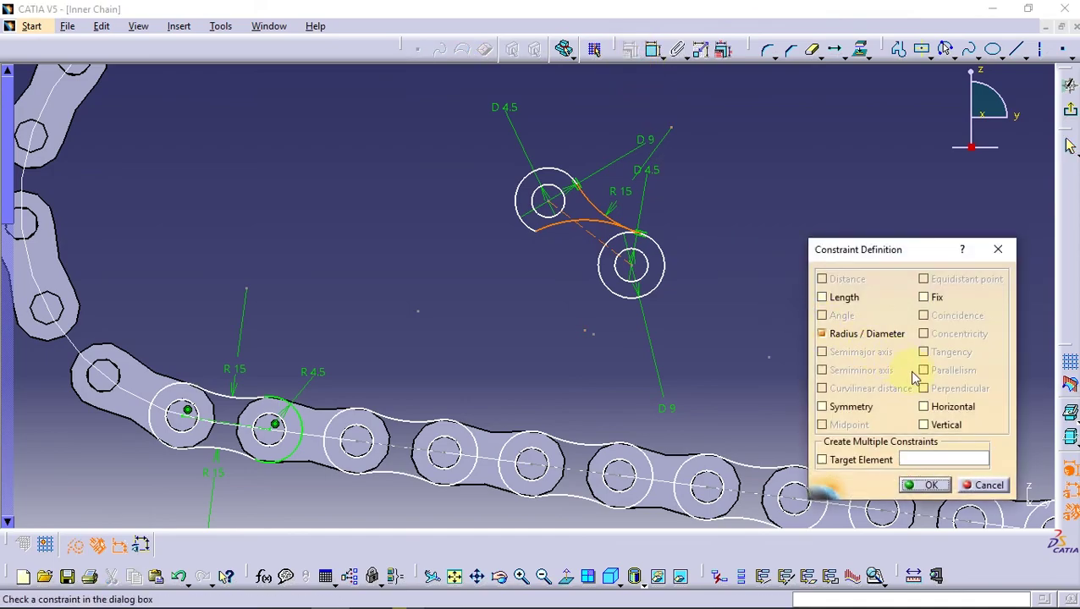
click(850, 407)
click(918, 489)
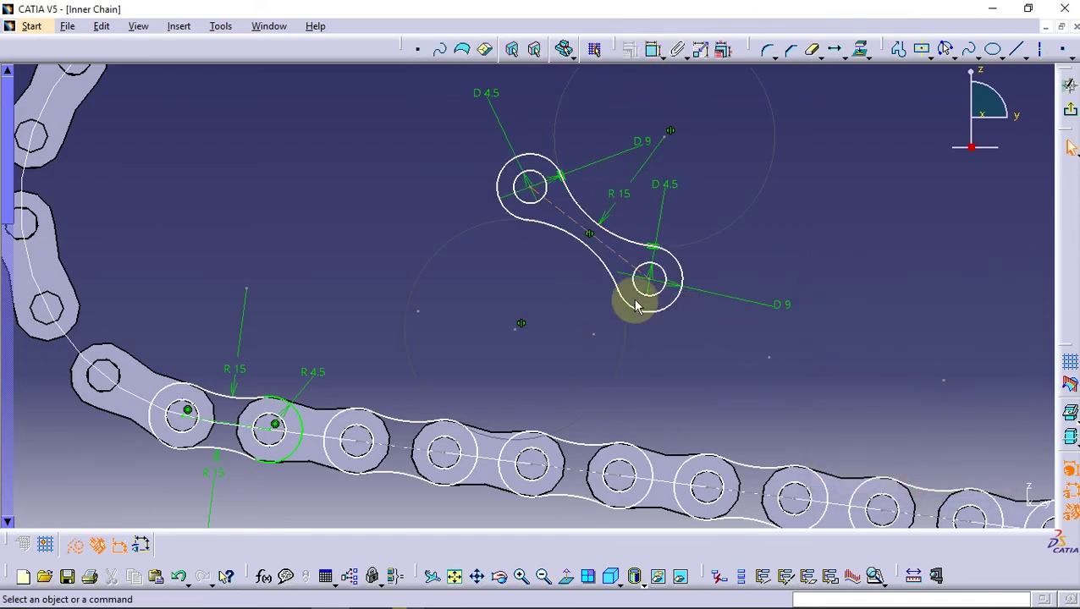
Make the loose link's hole concentric with the chain link's end hole
middle_drag(685, 296, 922, 306)
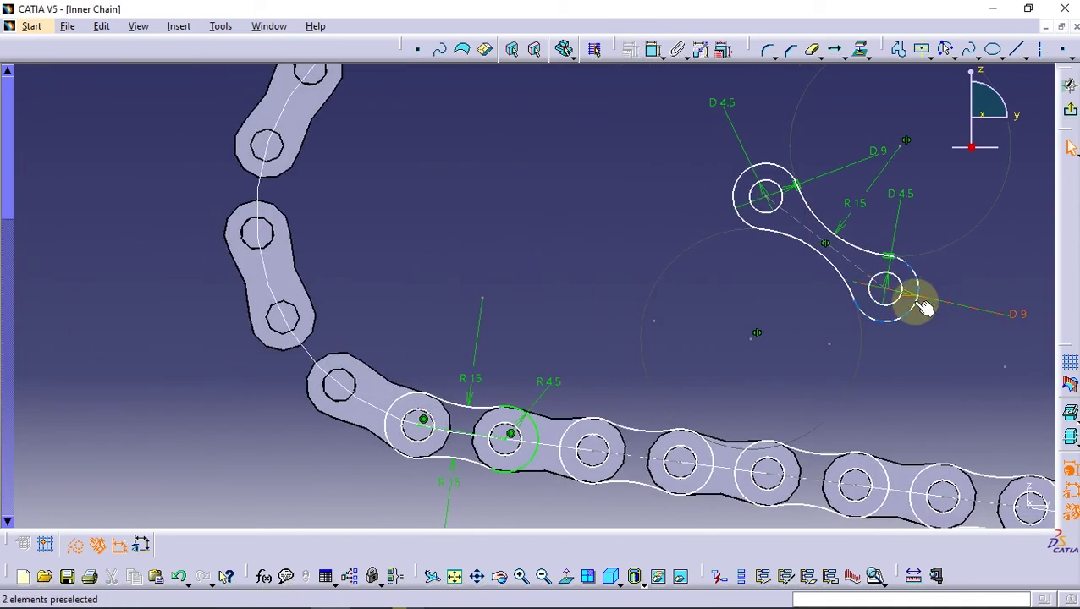
ctrl+click(361, 386)
click(634, 49)
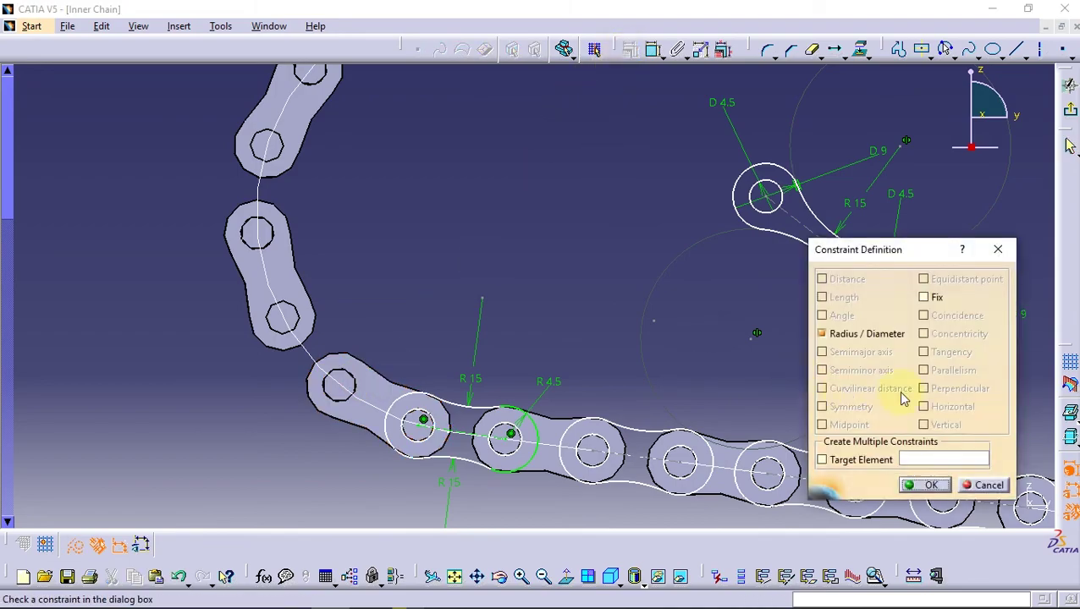
click(1003, 253)
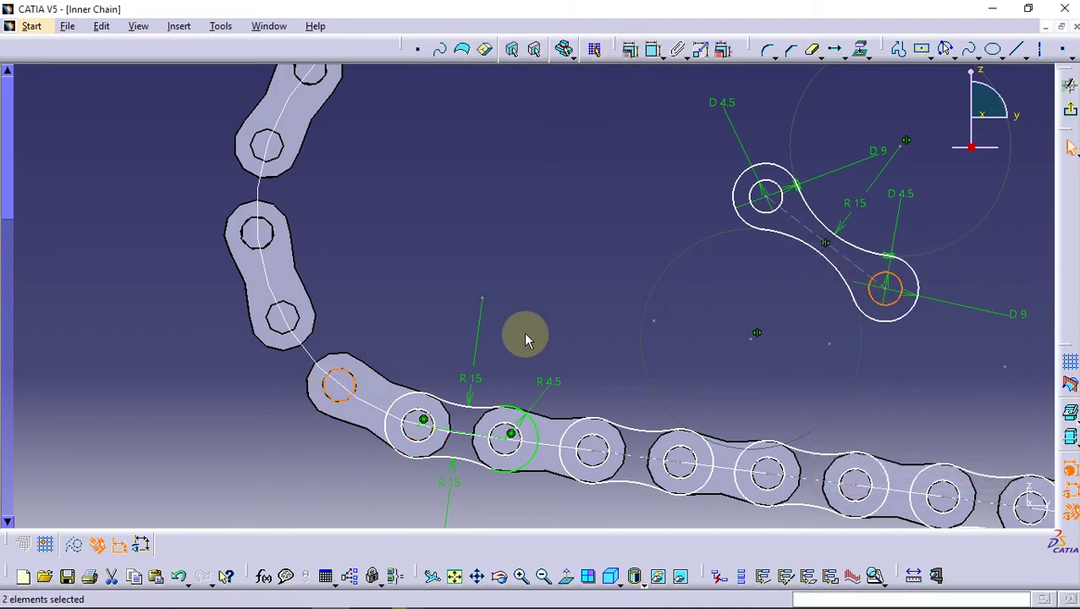
click(575, 182)
click(361, 386)
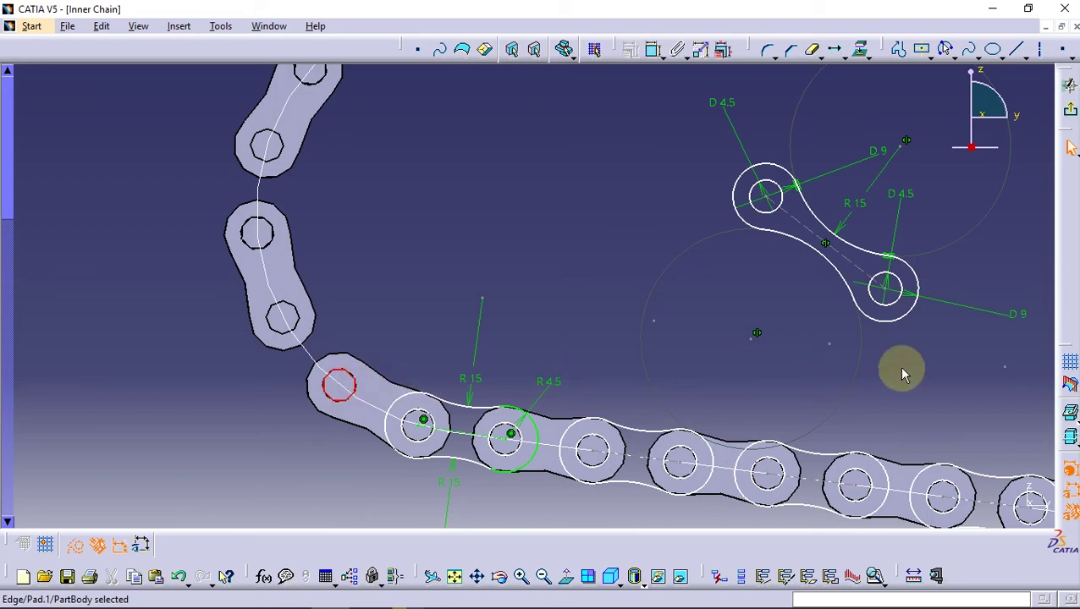
ctrl+click(887, 292)
click(634, 48)
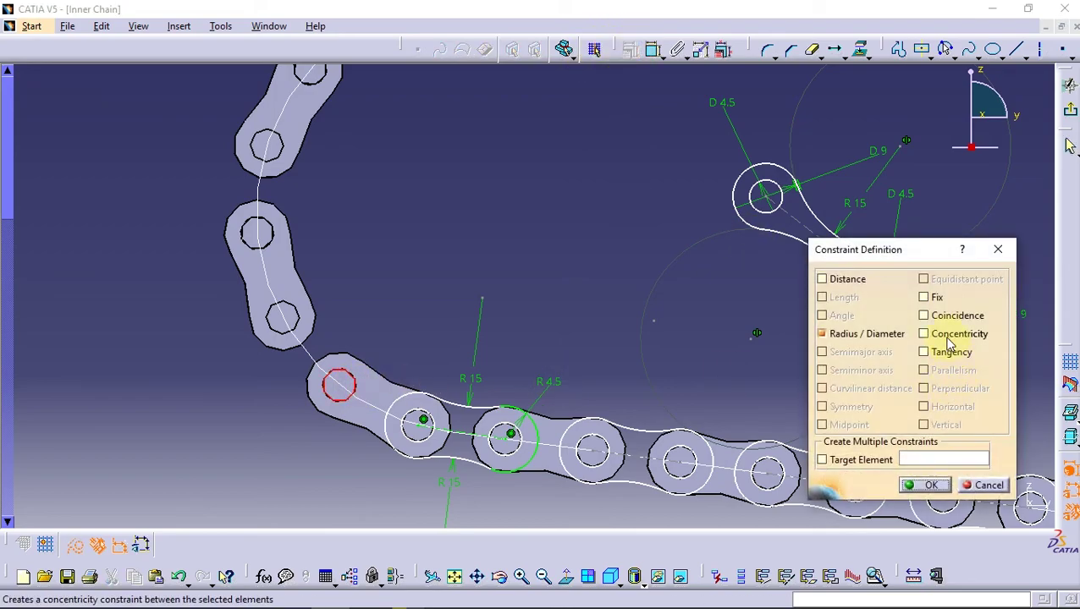
click(924, 332)
click(929, 481)
Make the loose link's other hole concentric with the neighbouring link hole
mouse_move(400, 349)
middle_down()
mouse_move(689, 313)
mouse_move(441, 310)
middle_up()
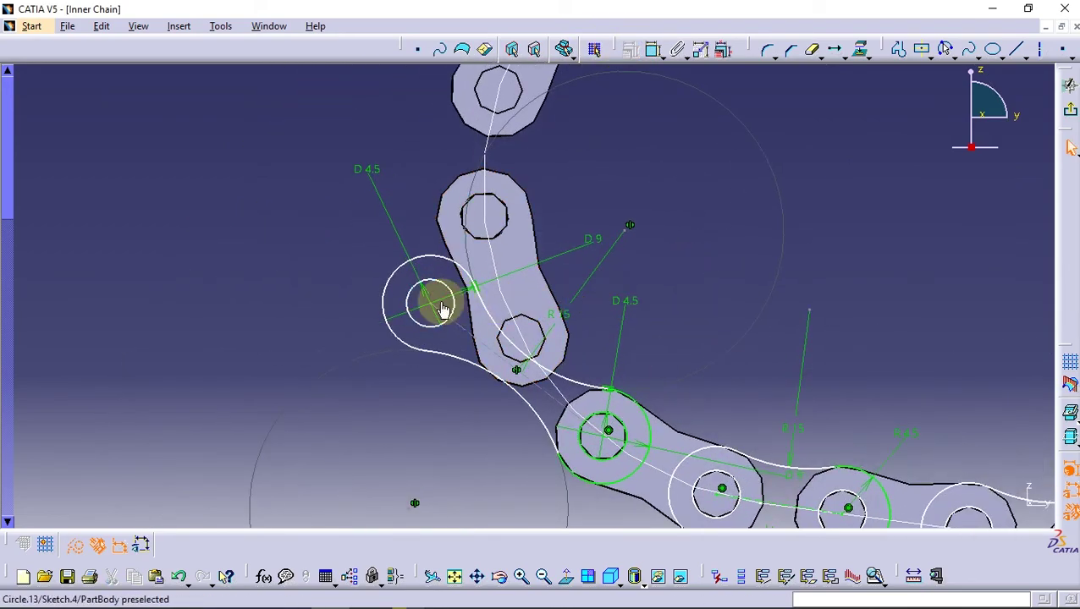
click(431, 326)
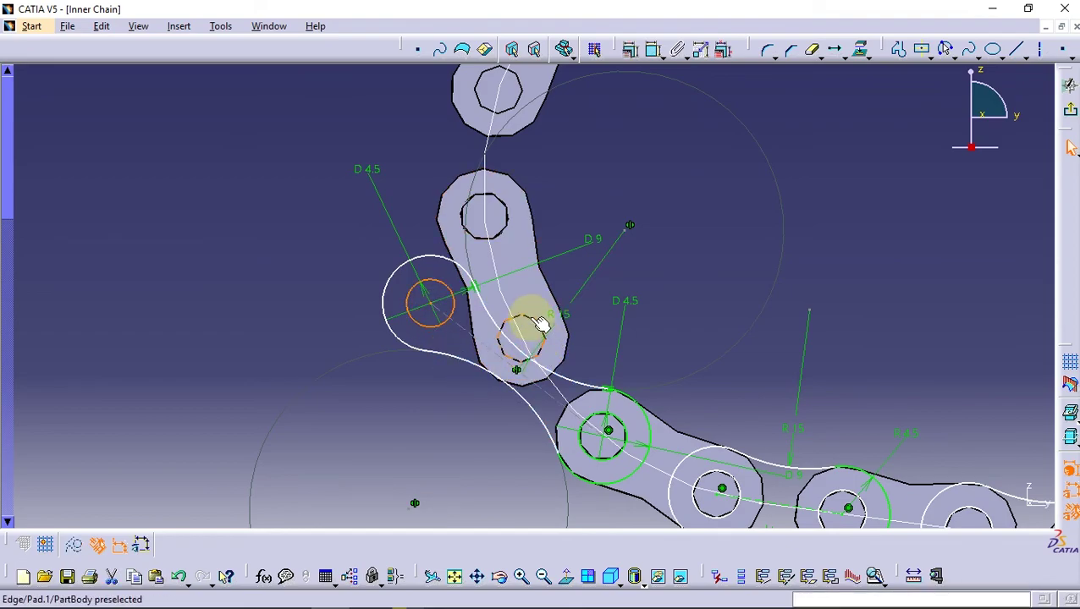
ctrl+click(540, 324)
click(629, 49)
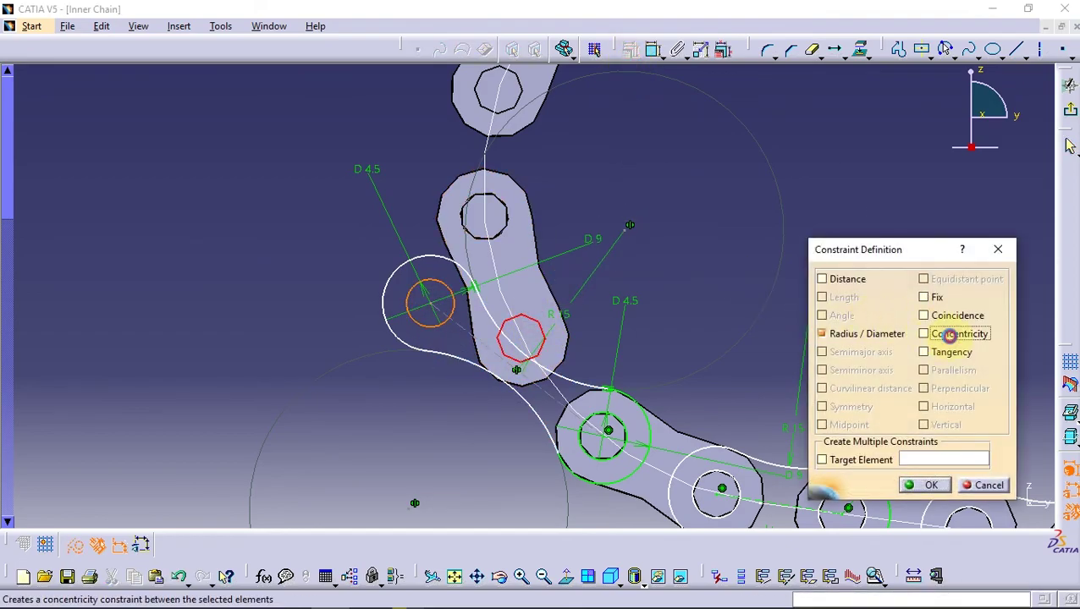
click(948, 335)
click(910, 488)
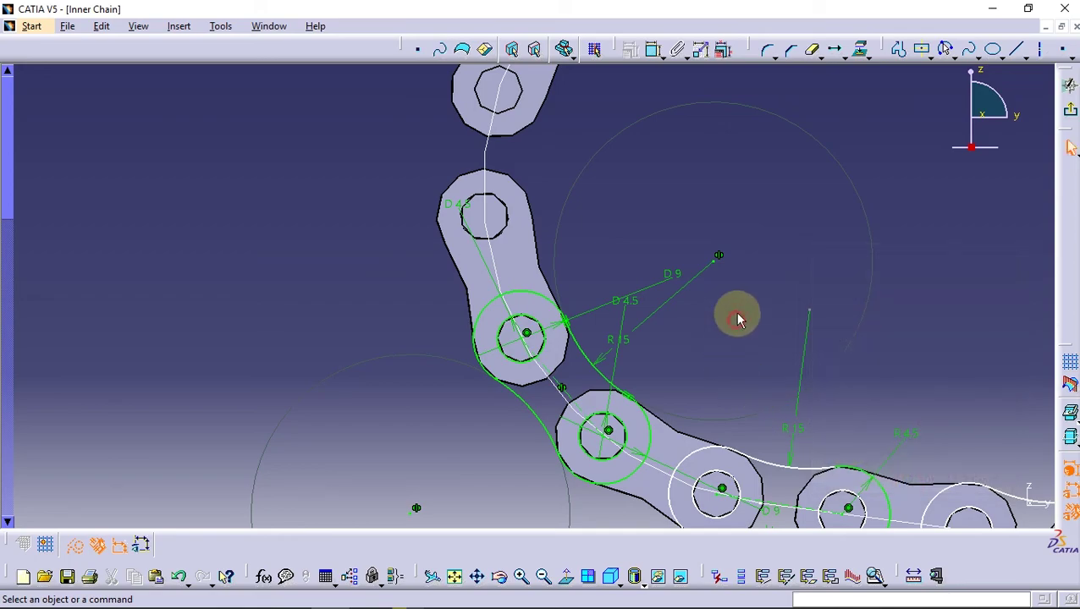
mouse_move(736, 318)
middle_down()
mouse_move(699, 272)
mouse_move(699, 313)
mouse_move(709, 301)
middle_up()
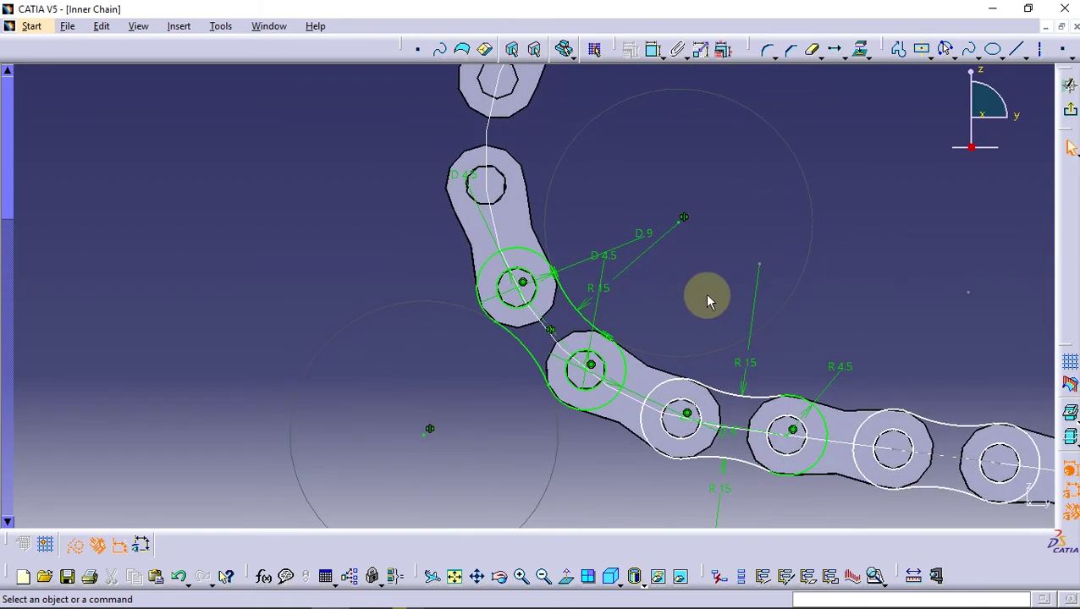
mouse_move(708, 301)
middle_down()
mouse_move(844, 128)
mouse_move(667, 216)
mouse_move(658, 273)
middle_up()
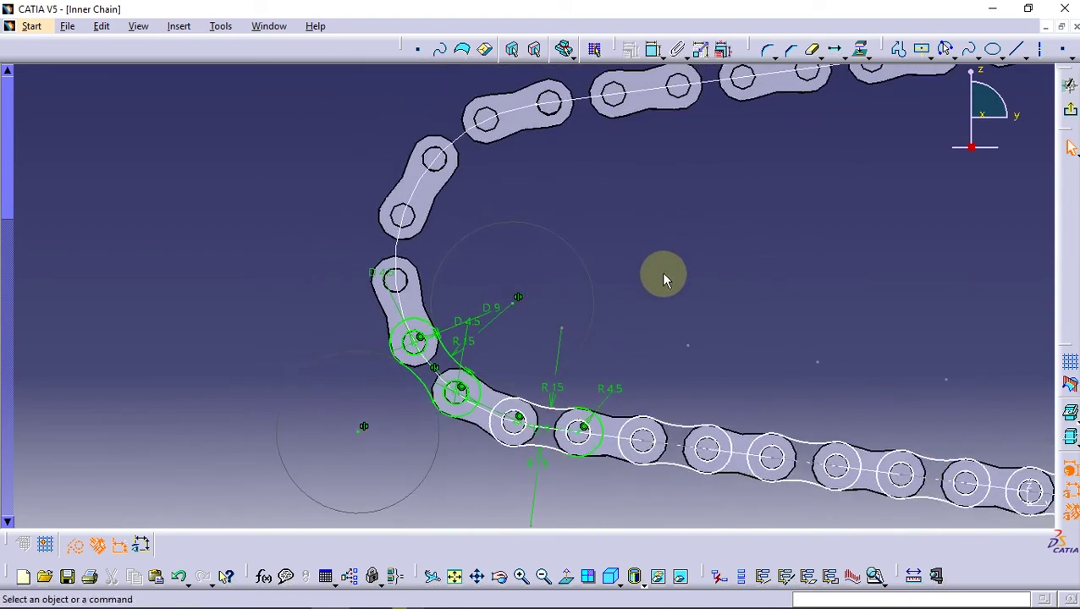
Place a sketch point and constrain it concentric with the chain's centre curve
click(1068, 53)
click(590, 220)
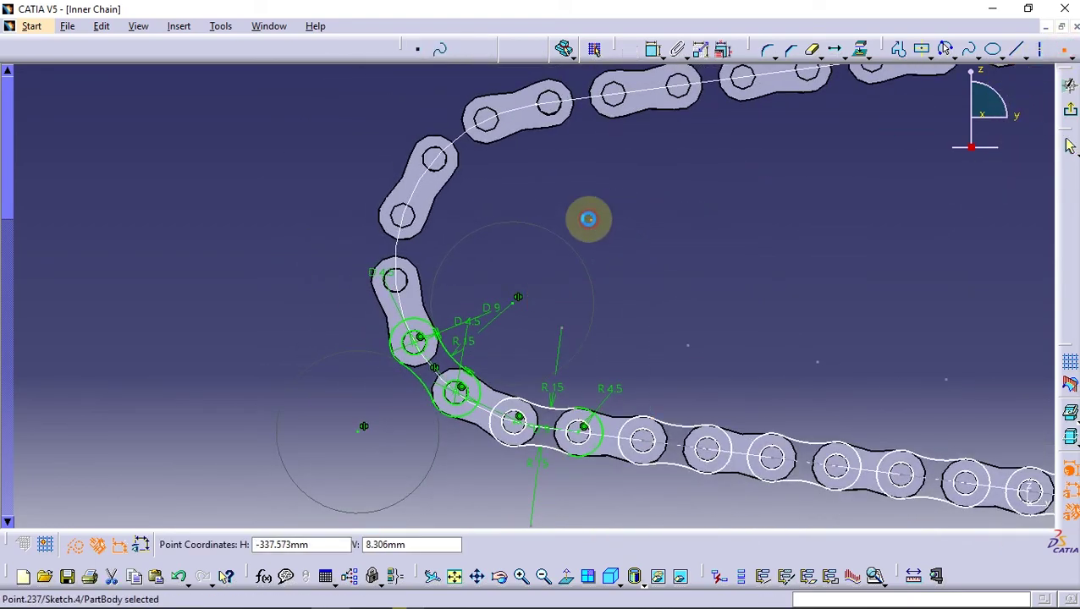
ctrl+click(418, 187)
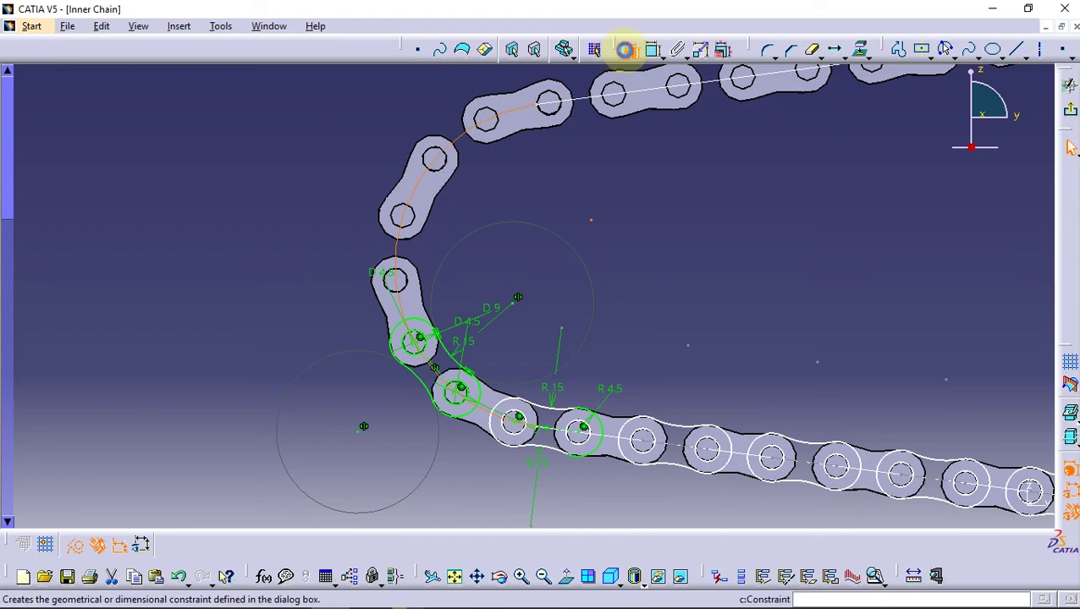
click(629, 49)
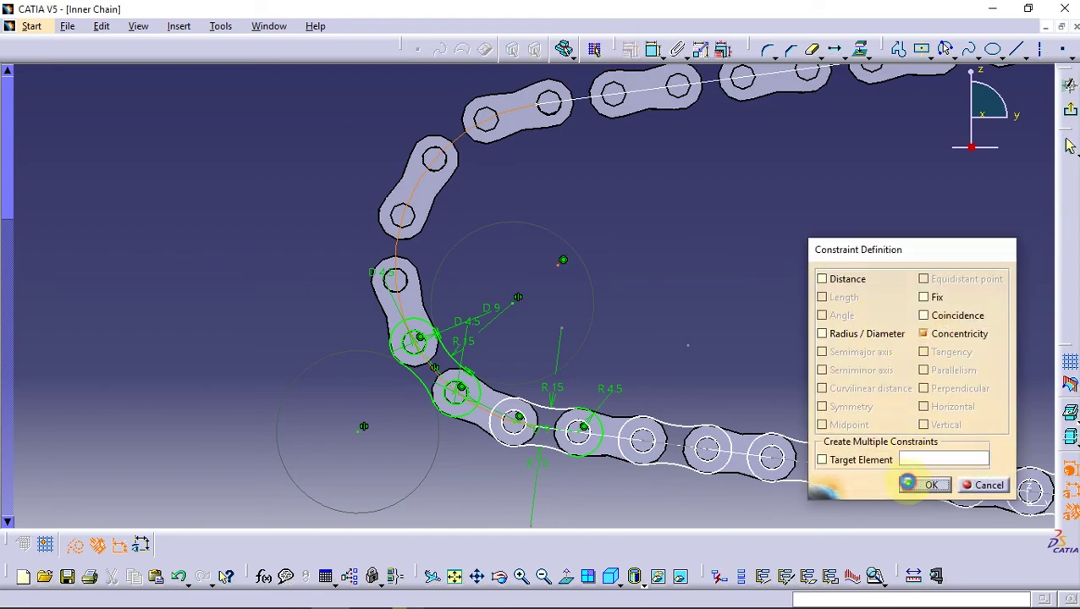
click(918, 484)
Select the two bend link profiles for a rotation, then abandon it
drag(330, 310, 491, 432)
click(843, 57)
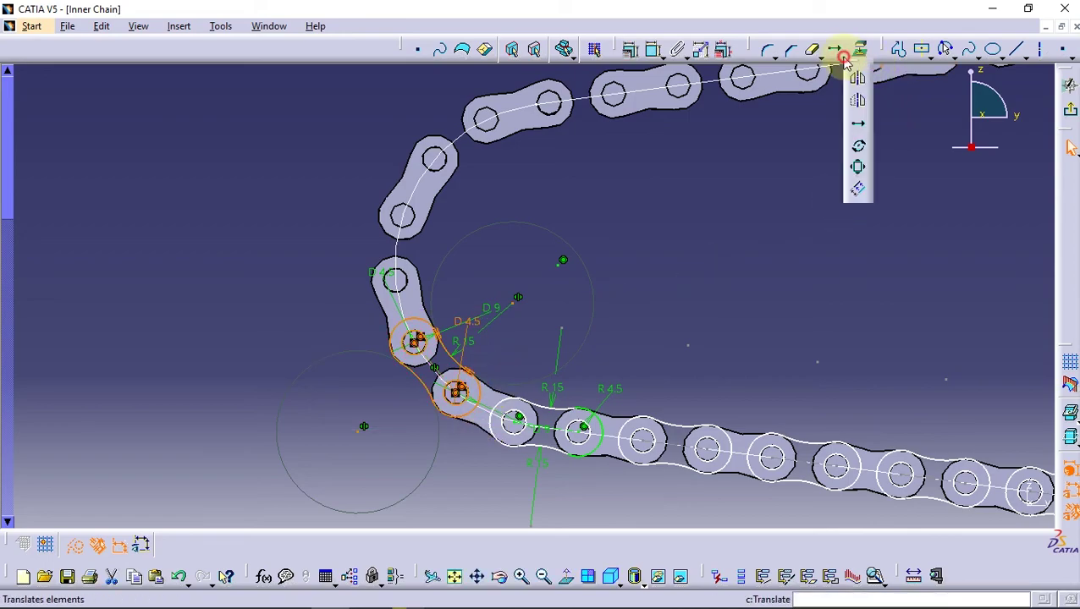
click(857, 149)
click(562, 262)
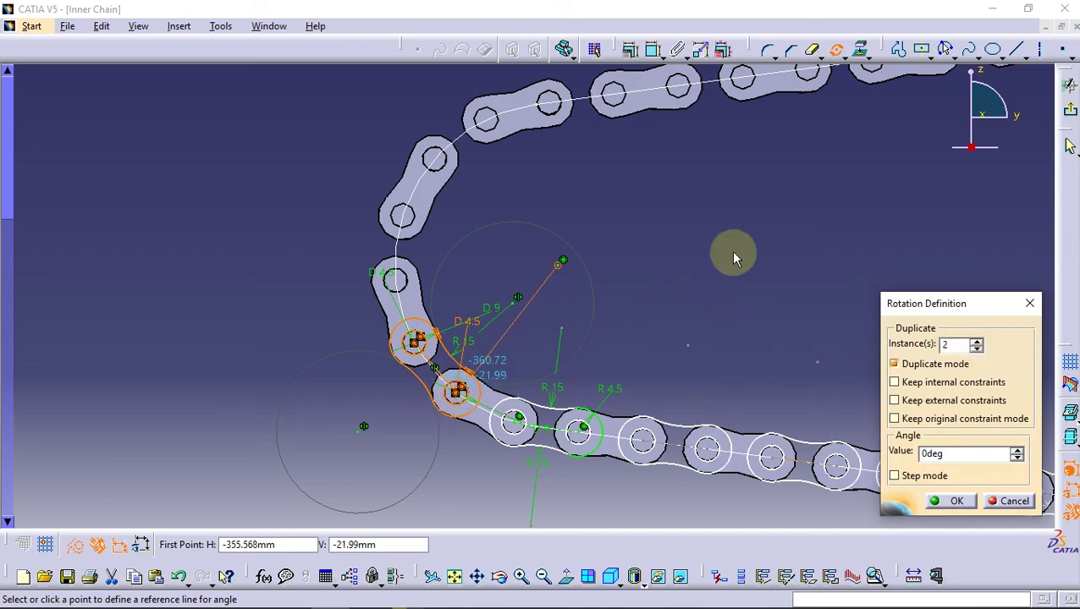
click(1013, 502)
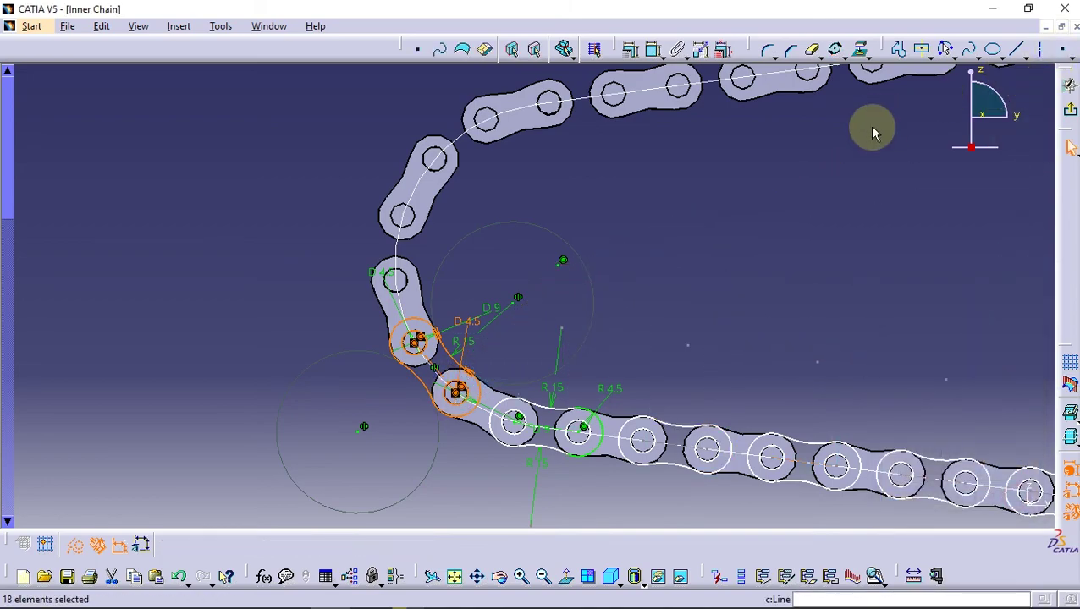
Place a point and constrain it coincident with the centre of the upper link's 4.5 hole
click(1062, 49)
click(340, 154)
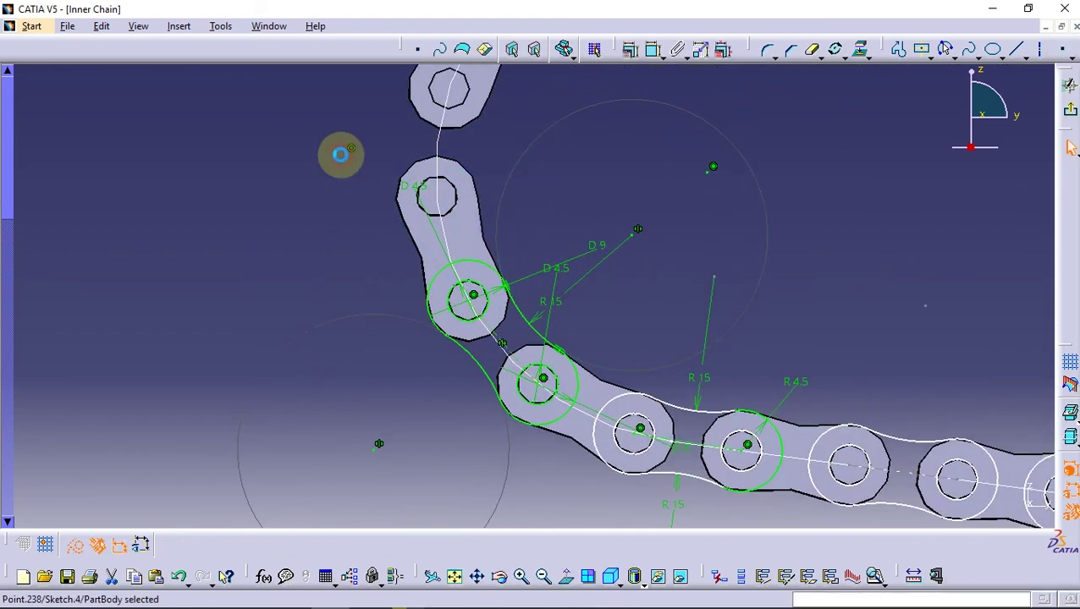
click(352, 151)
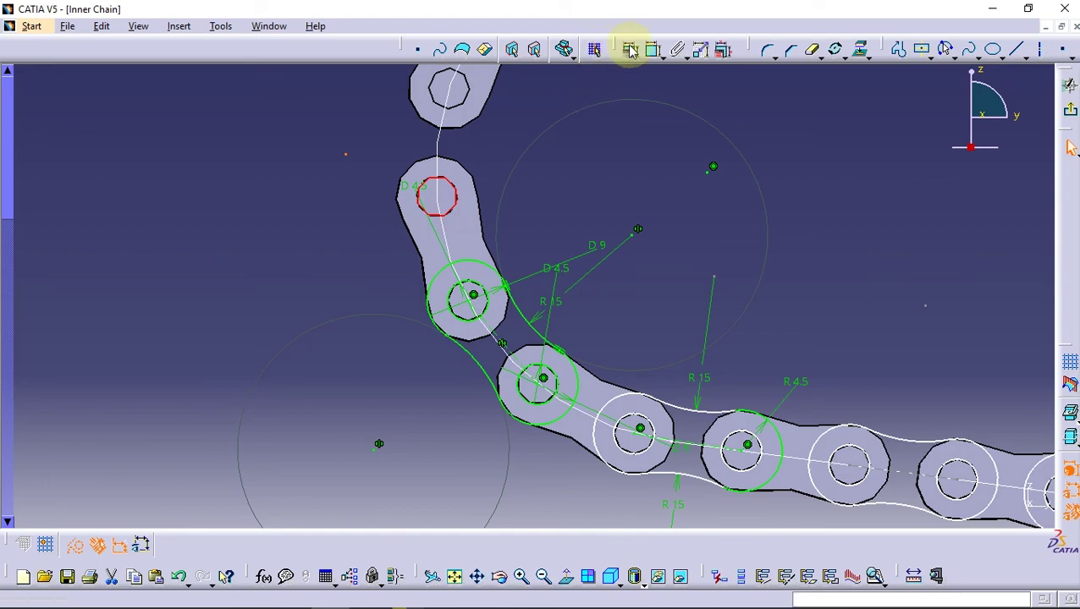
click(630, 51)
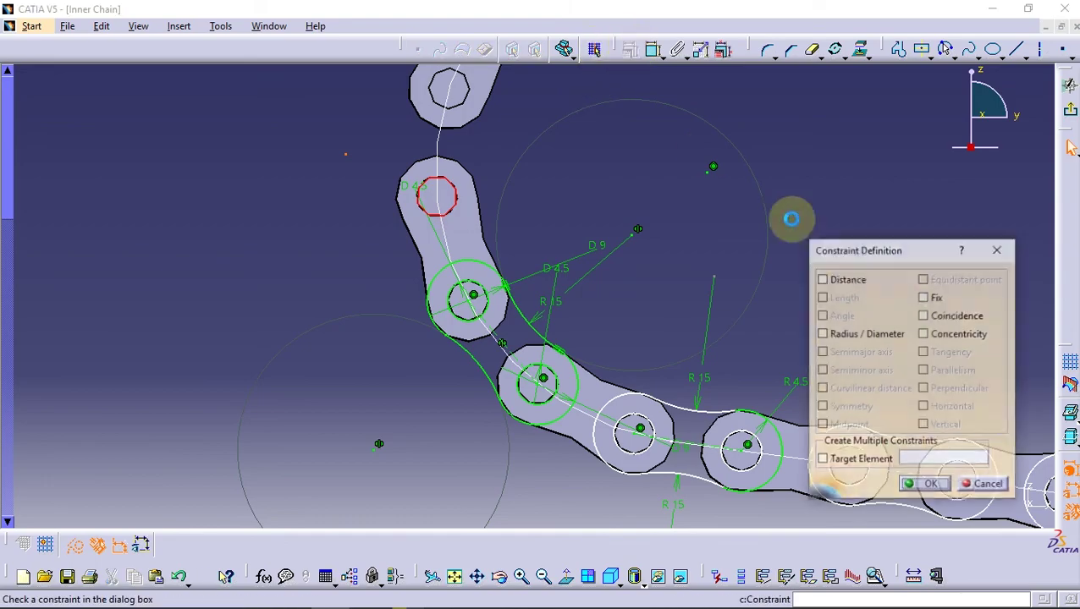
click(948, 333)
click(924, 485)
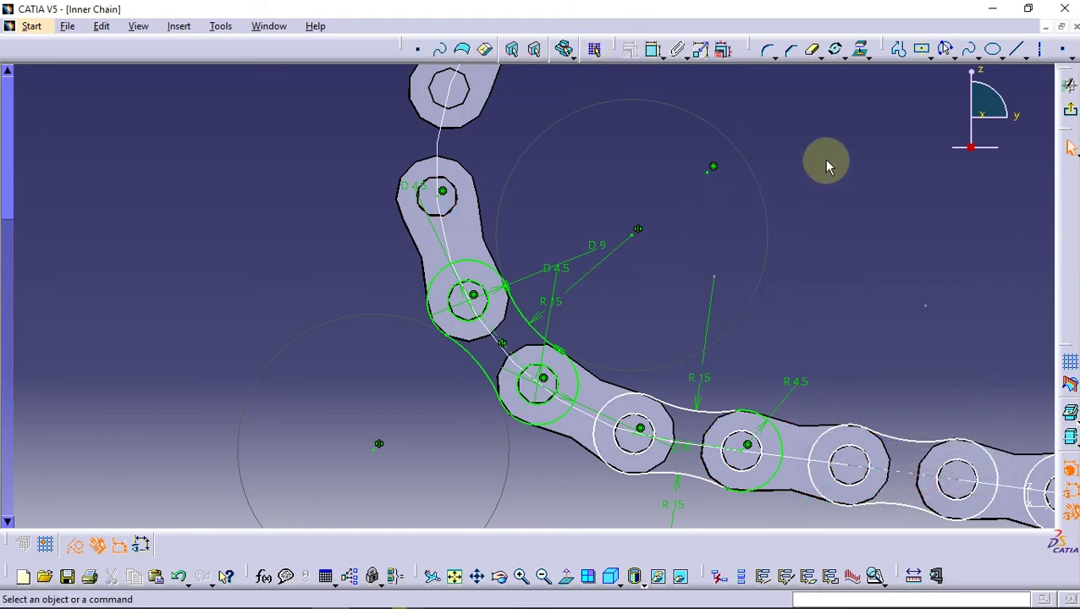
Rotate 2 duplicates of the bend link pair about the bend centre, from lower to upper link
drag(378, 252, 588, 444)
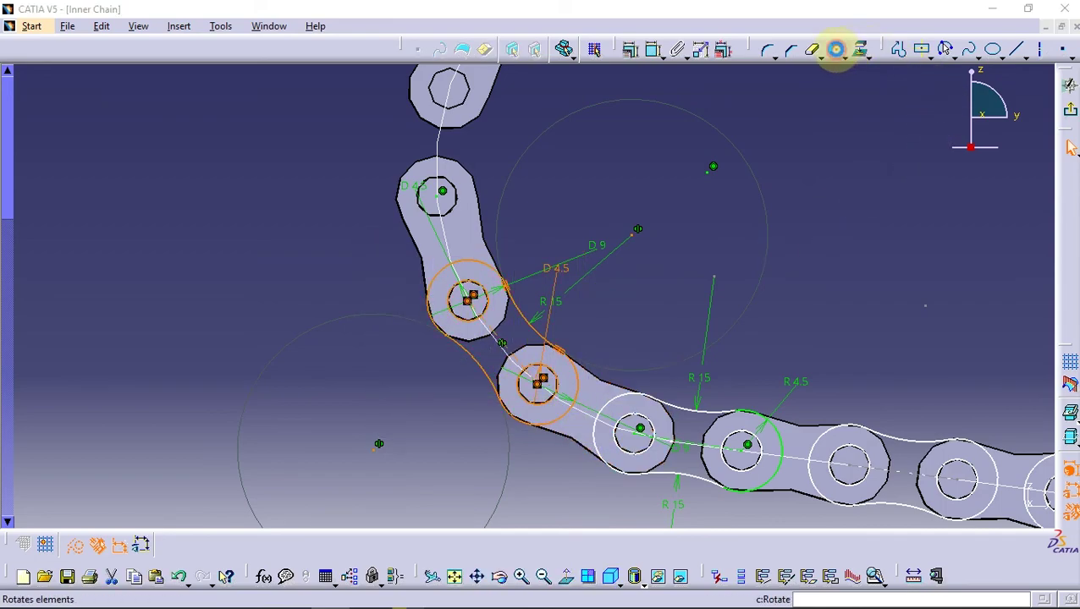
click(835, 49)
click(711, 168)
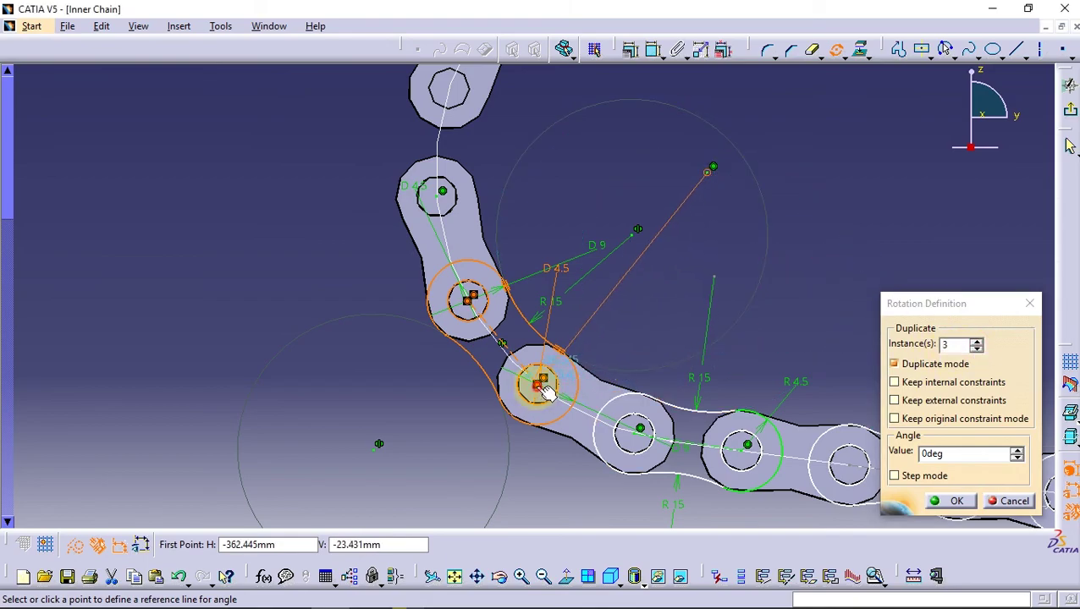
click(541, 381)
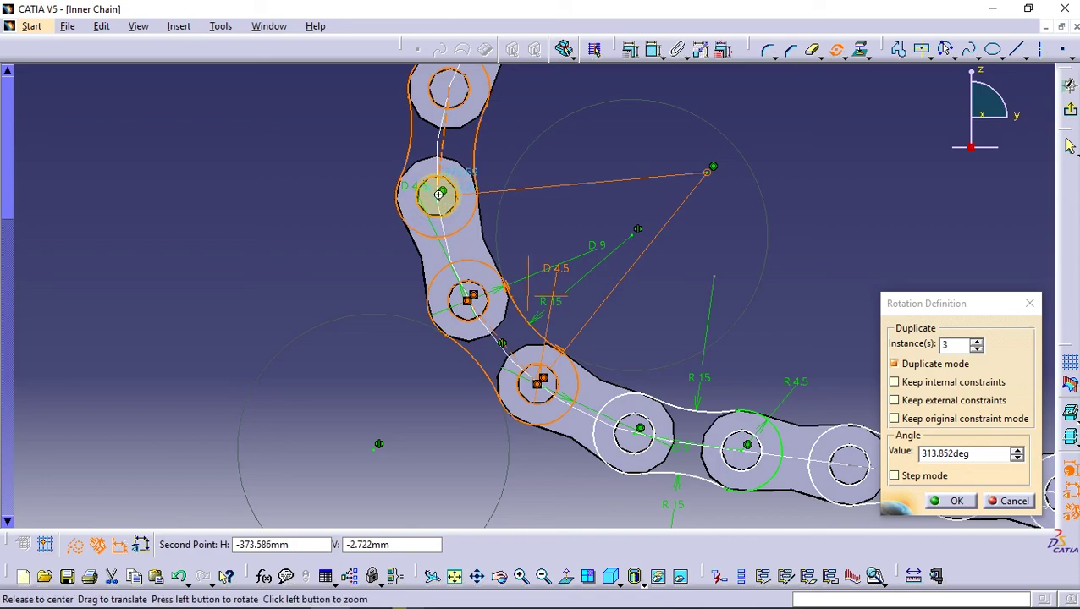
mouse_move(438, 194)
middle_down()
mouse_move(451, 306)
mouse_move(457, 181)
middle_up()
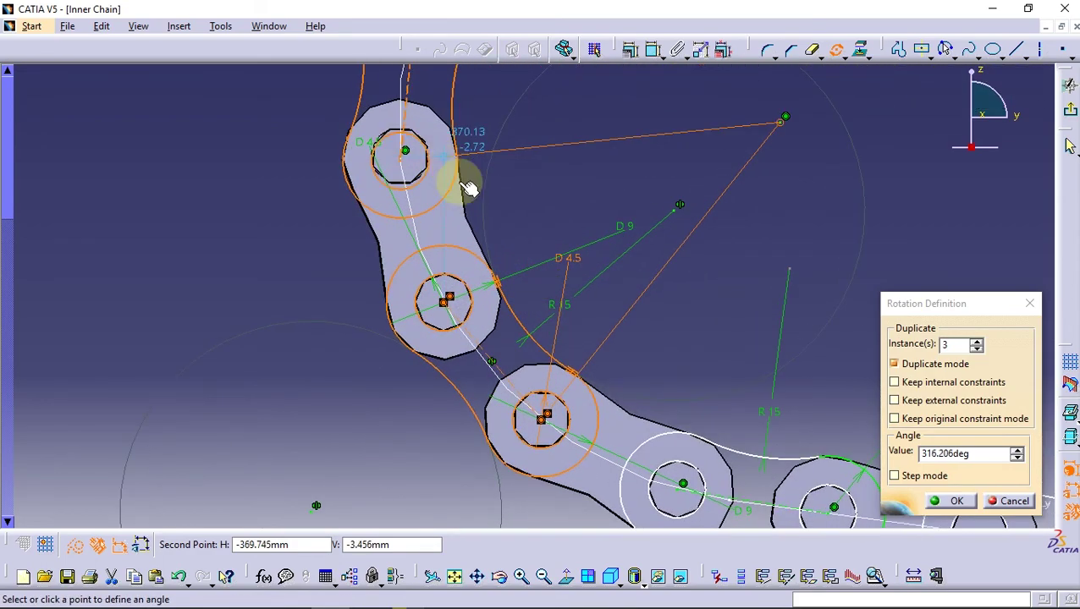
click(976, 349)
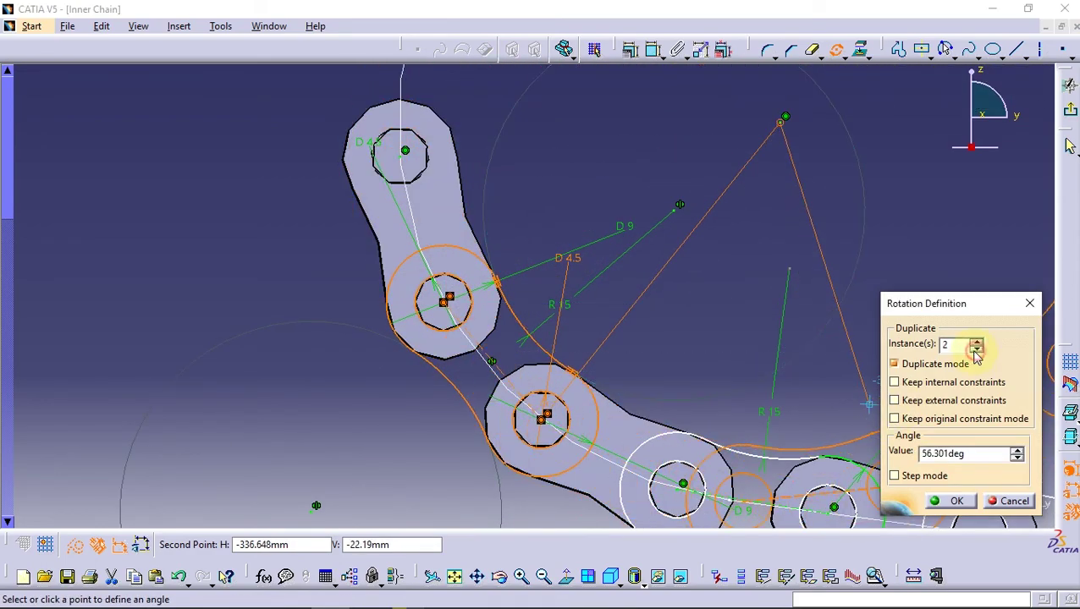
click(406, 152)
Move the two loose link profiles to the chain and make the first circle concentric with its hole
mouse_move(561, 142)
middle_down()
mouse_move(578, 154)
mouse_move(421, 291)
mouse_move(761, 327)
mouse_move(324, 312)
middle_up()
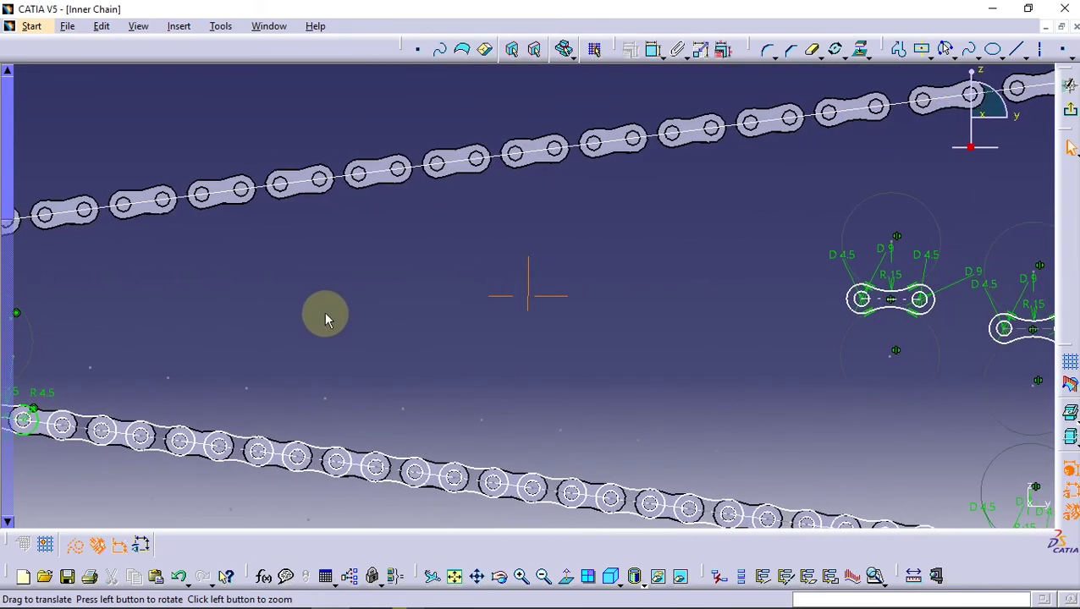
drag(895, 307, 707, 297)
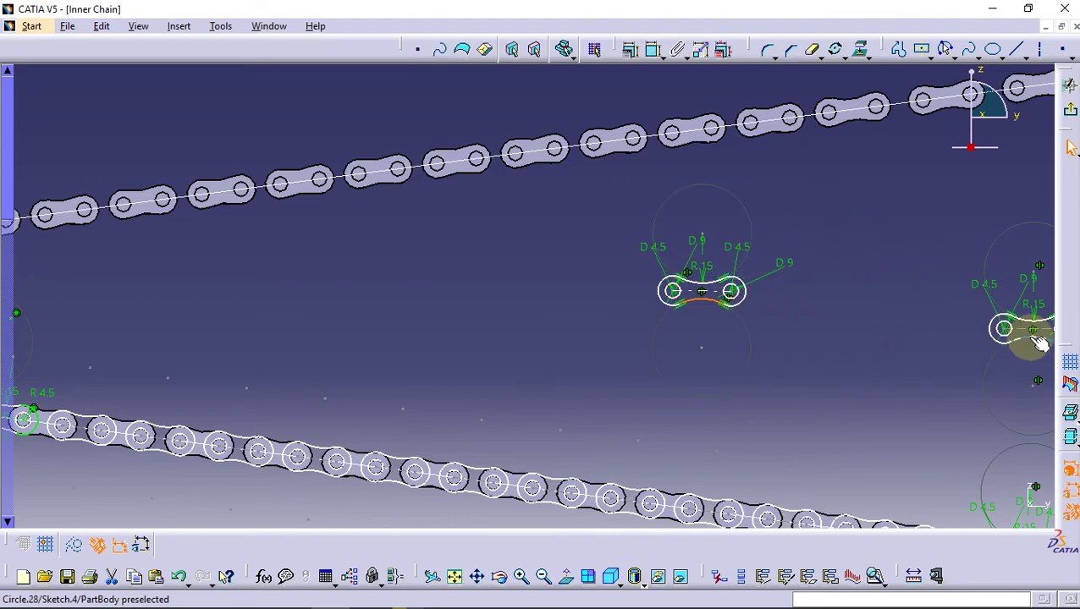
drag(1012, 327, 396, 342)
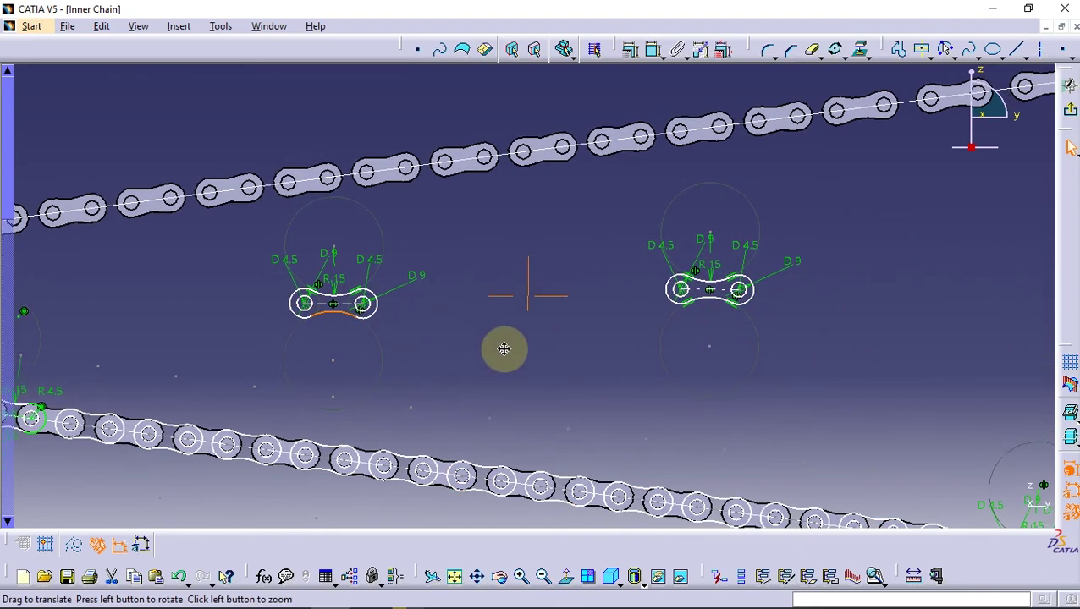
mouse_move(500, 350)
middle_down()
mouse_move(559, 338)
mouse_move(552, 296)
mouse_move(532, 310)
middle_up()
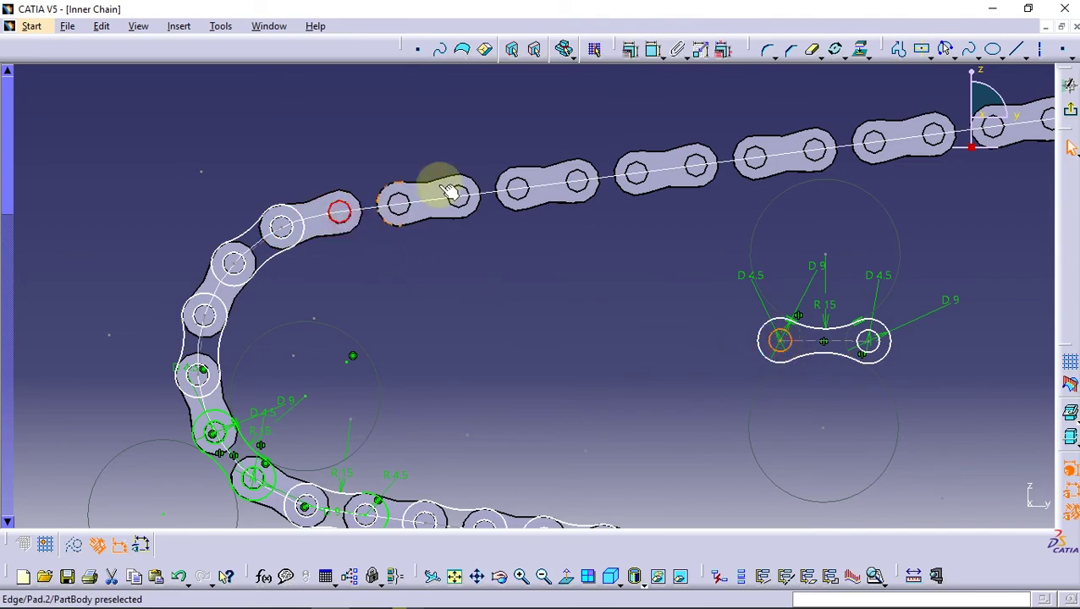
click(629, 50)
click(937, 336)
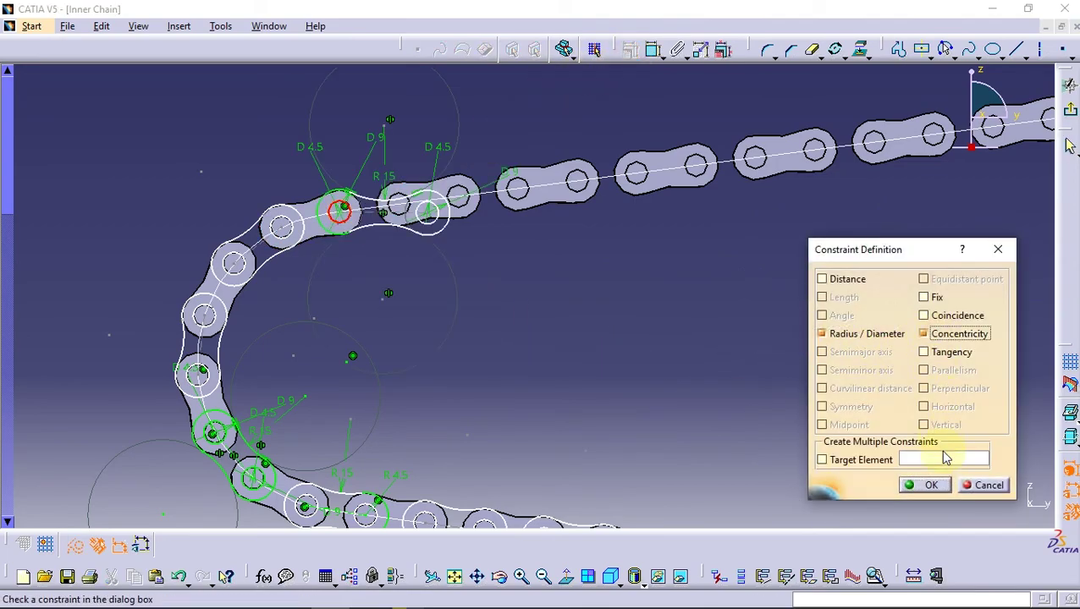
click(924, 484)
Make the link's second circle concentric with its hole and select both constrained links
middle_drag(567, 376, 519, 305)
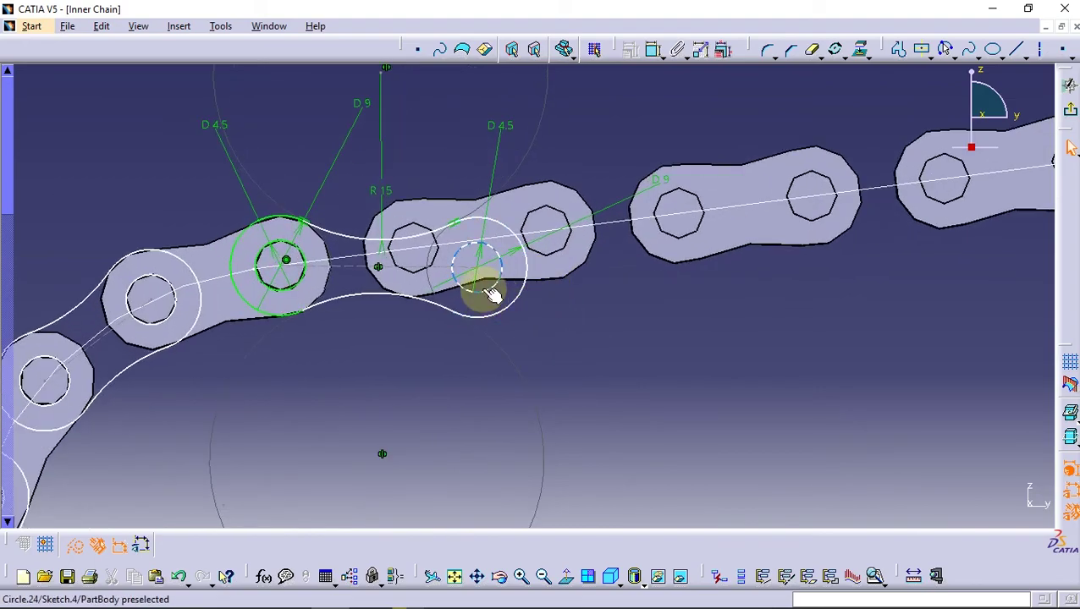
click(491, 292)
click(626, 47)
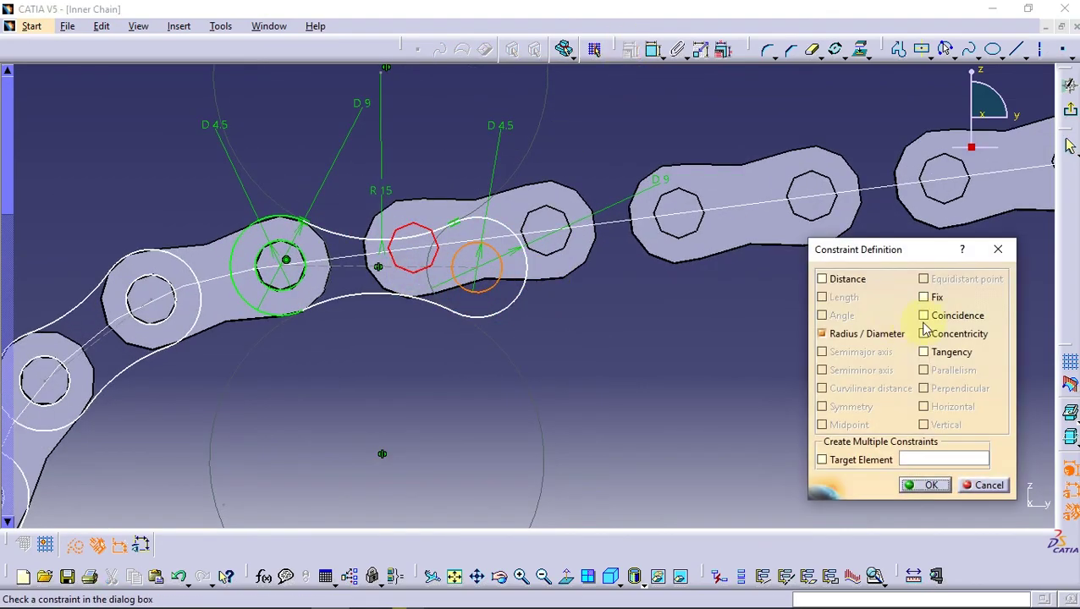
click(938, 333)
click(924, 484)
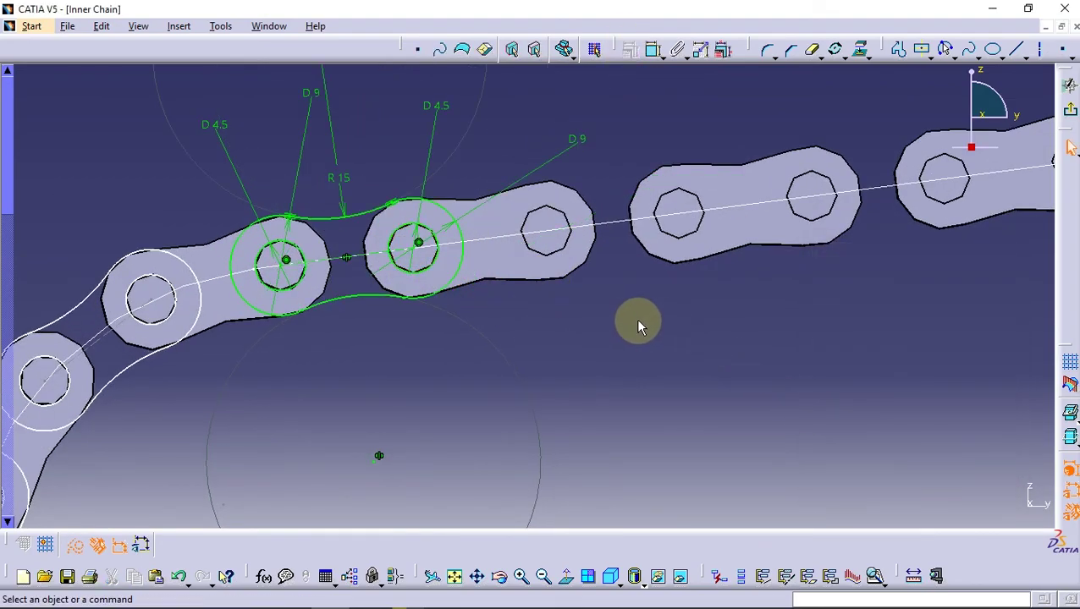
mouse_move(465, 353)
middle_down()
mouse_move(535, 343)
mouse_move(546, 318)
middle_up()
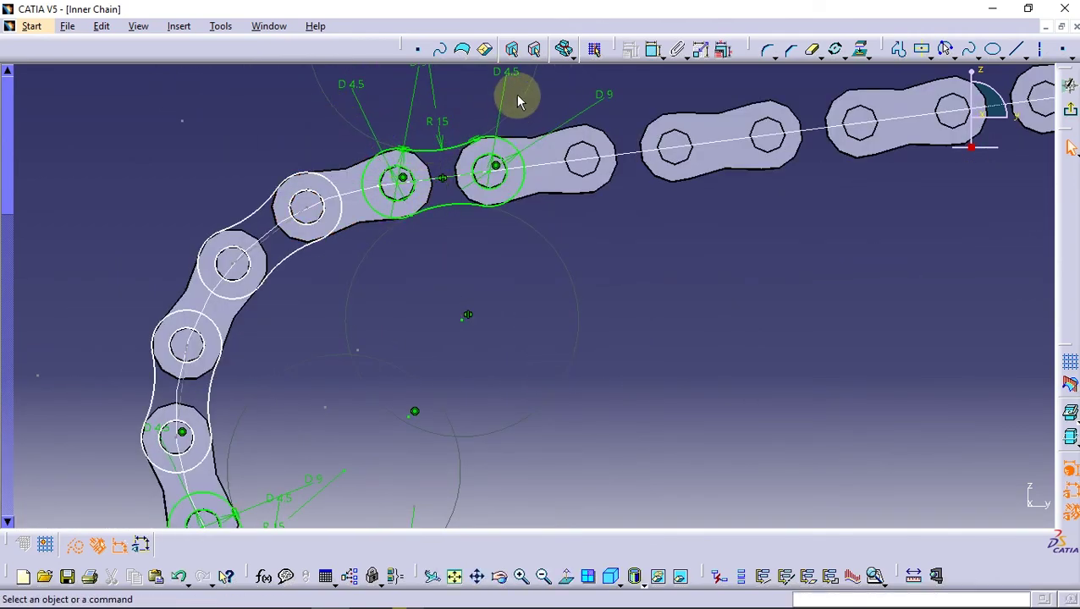
drag(540, 86, 360, 289)
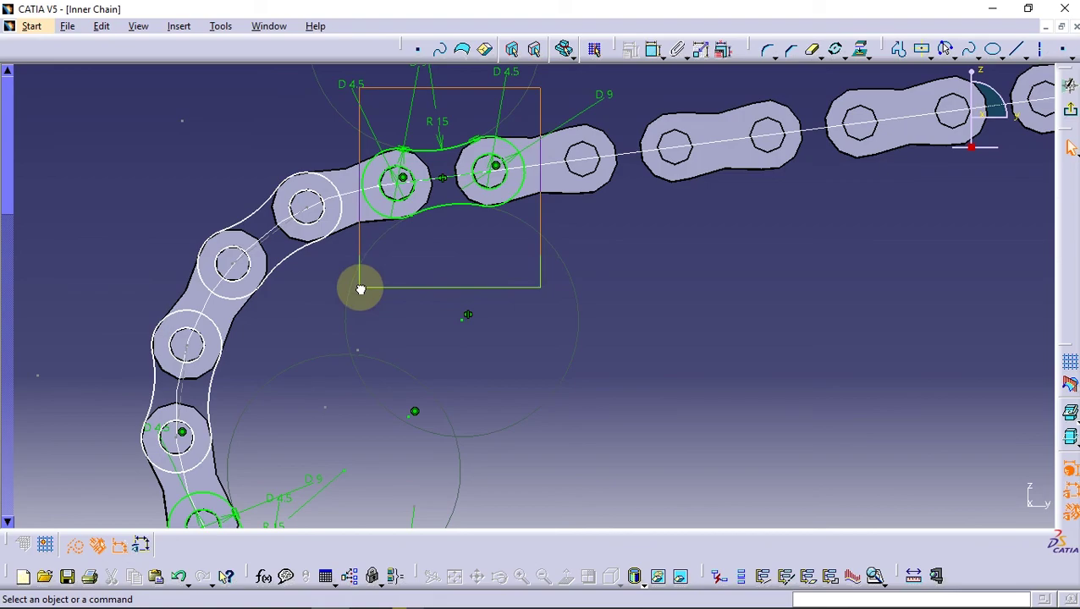
Add a point concentric with the next straight link's hole and reselect the link pair
click(1062, 49)
click(611, 225)
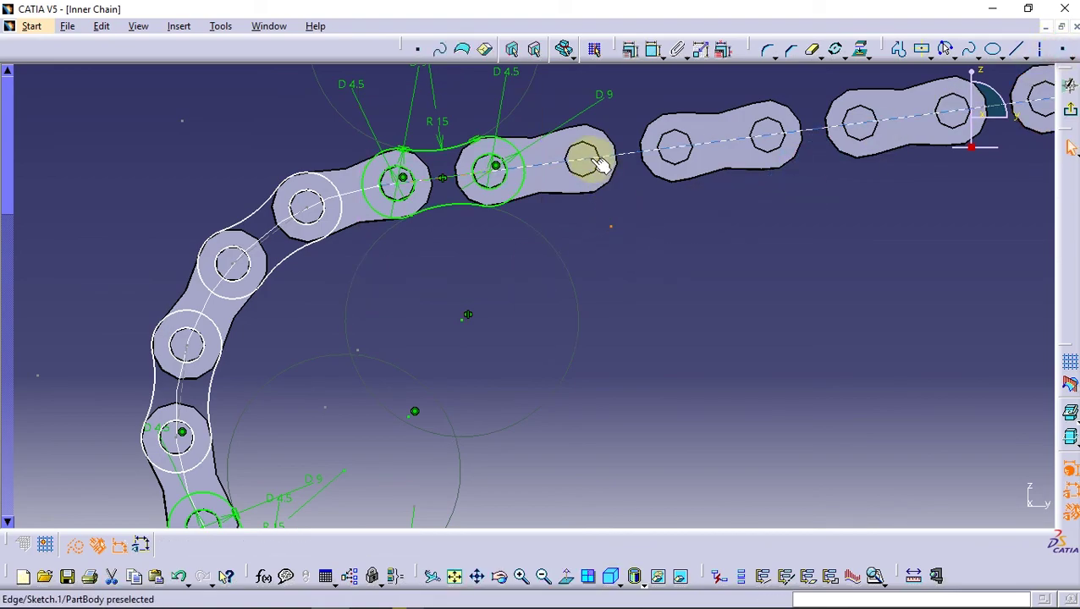
click(628, 49)
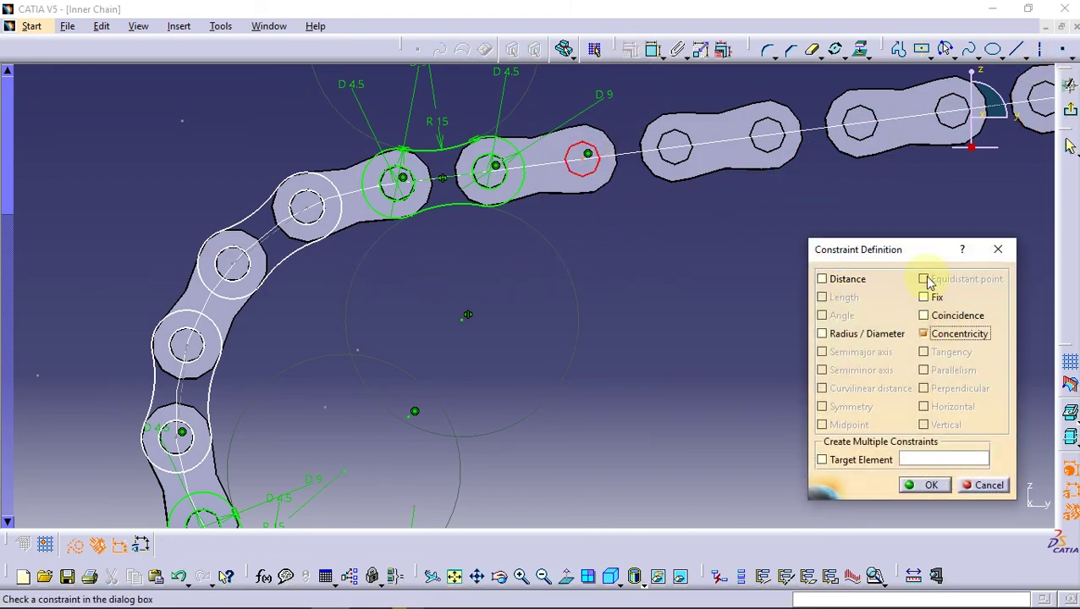
click(929, 484)
drag(339, 131, 531, 284)
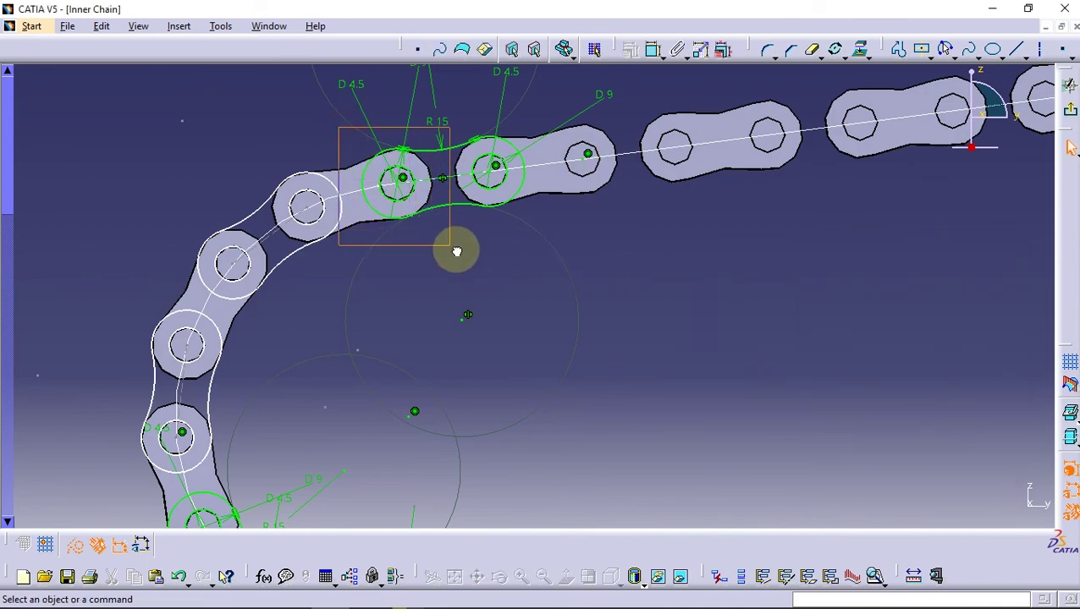
Translate 10 duplicates of the link pair along the upper run at 24mm spacing
click(849, 51)
click(861, 123)
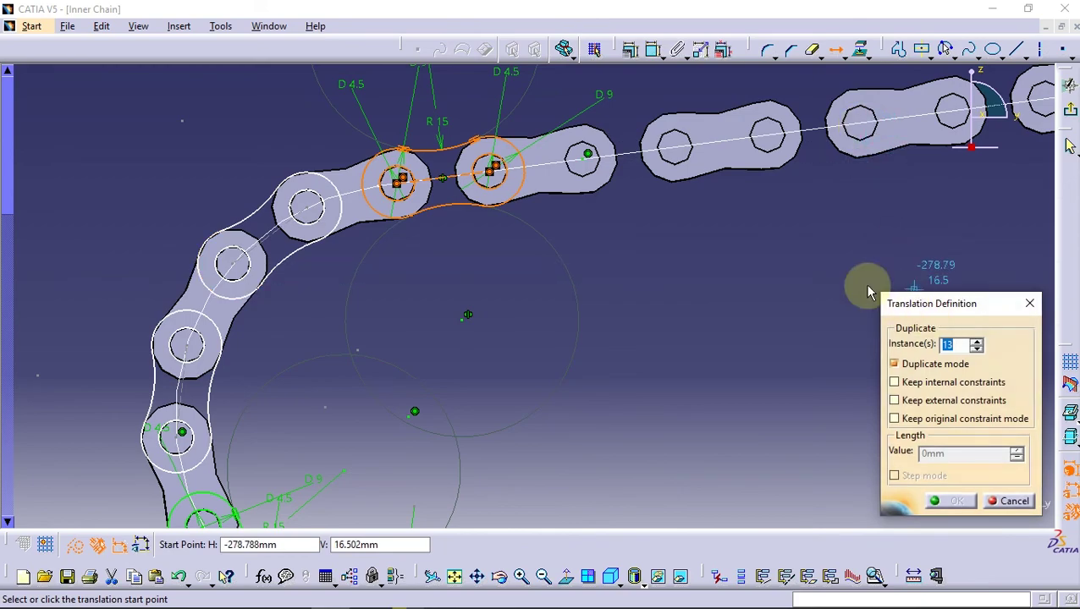
middle_drag(555, 216, 494, 289)
click(977, 348)
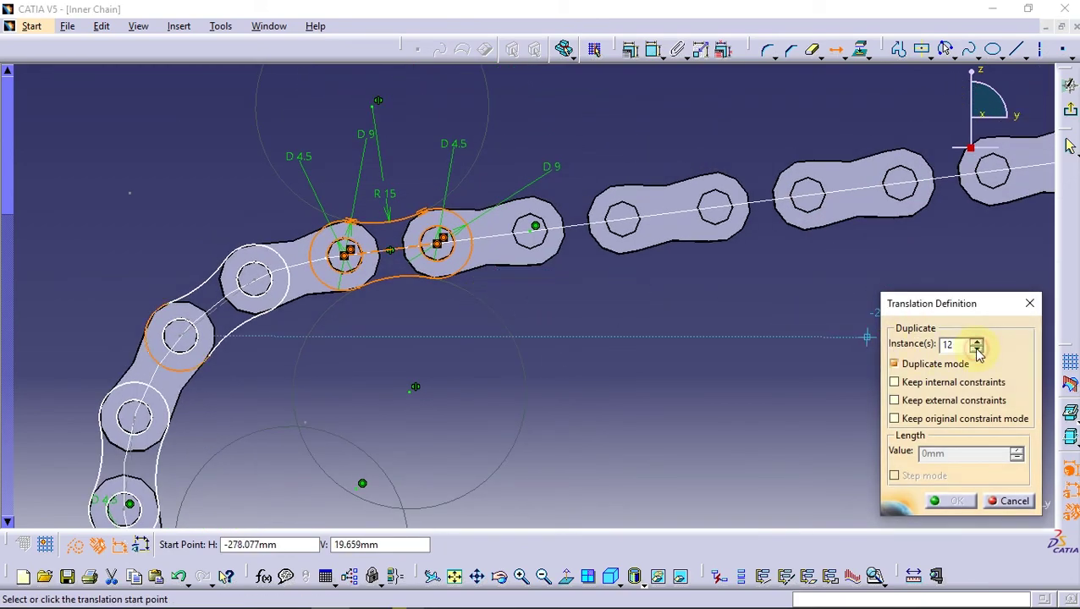
click(346, 251)
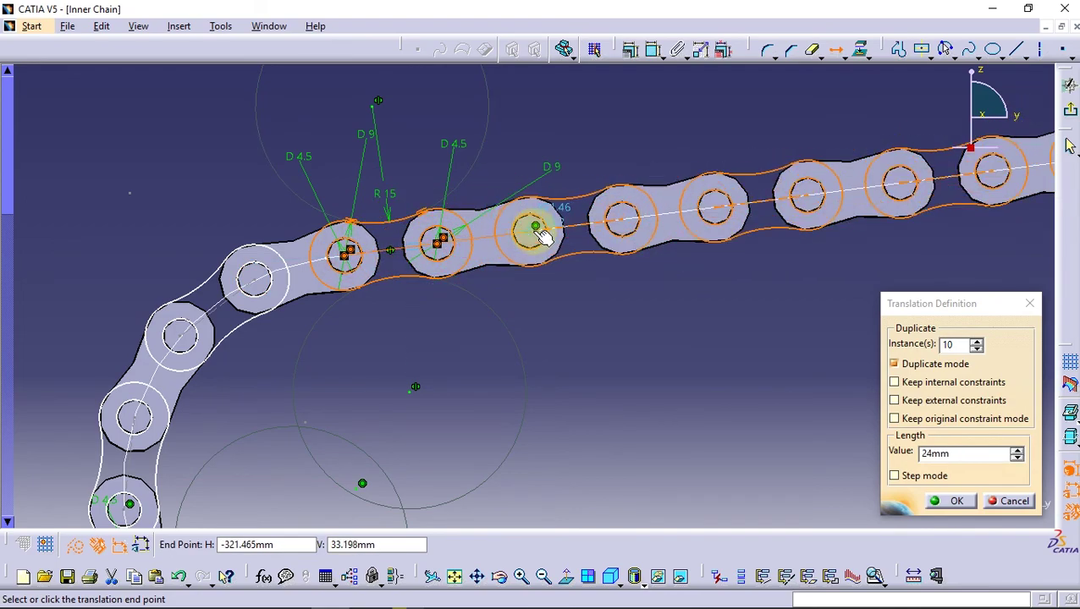
ctrl+middle_drag(536, 235, 586, 412)
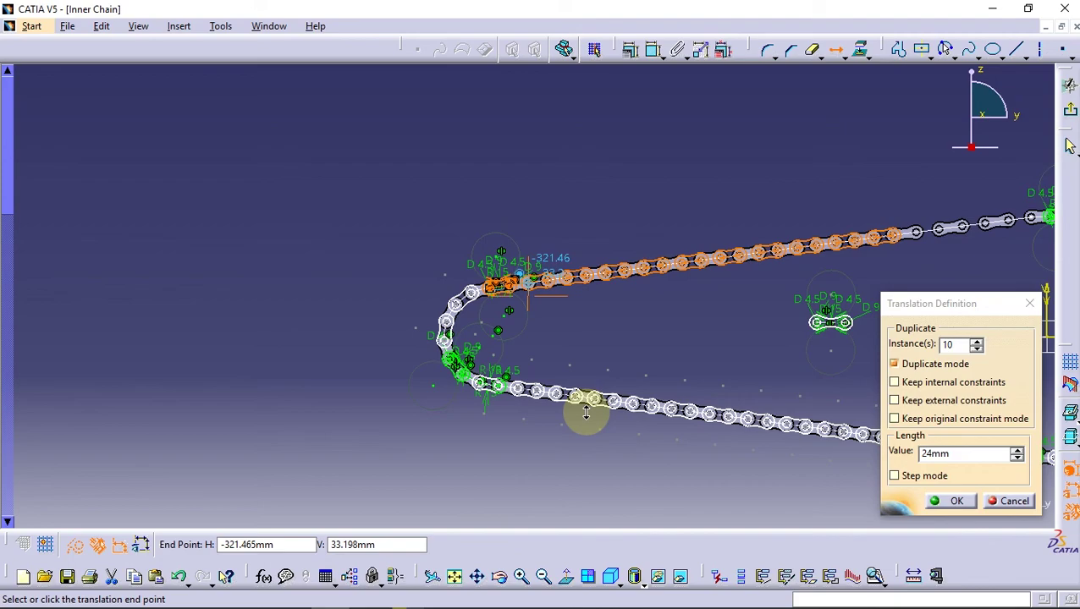
ctrl+middle_drag(586, 412, 538, 193)
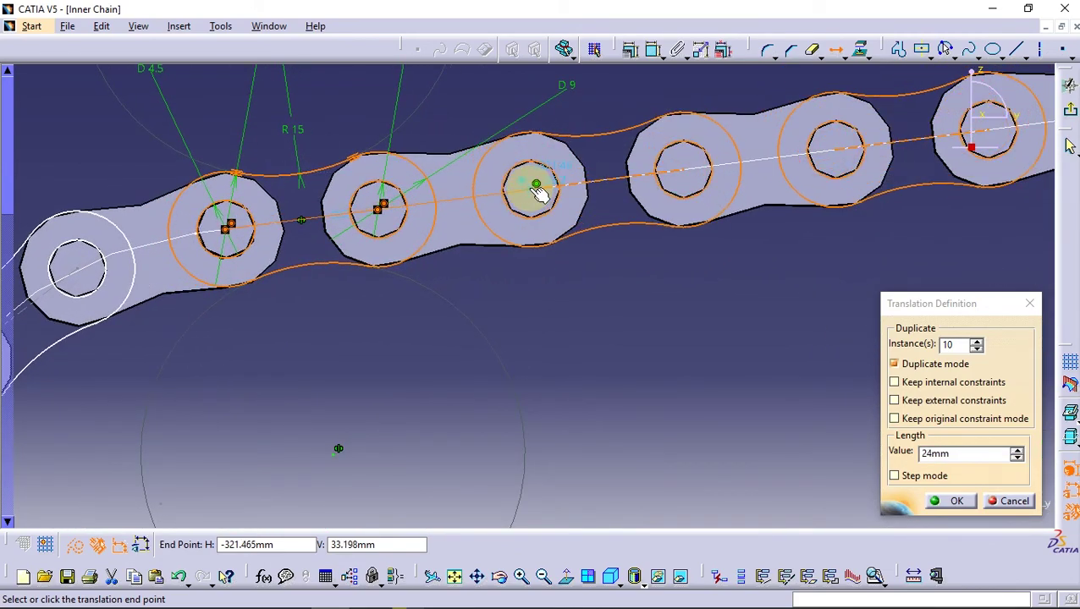
click(536, 208)
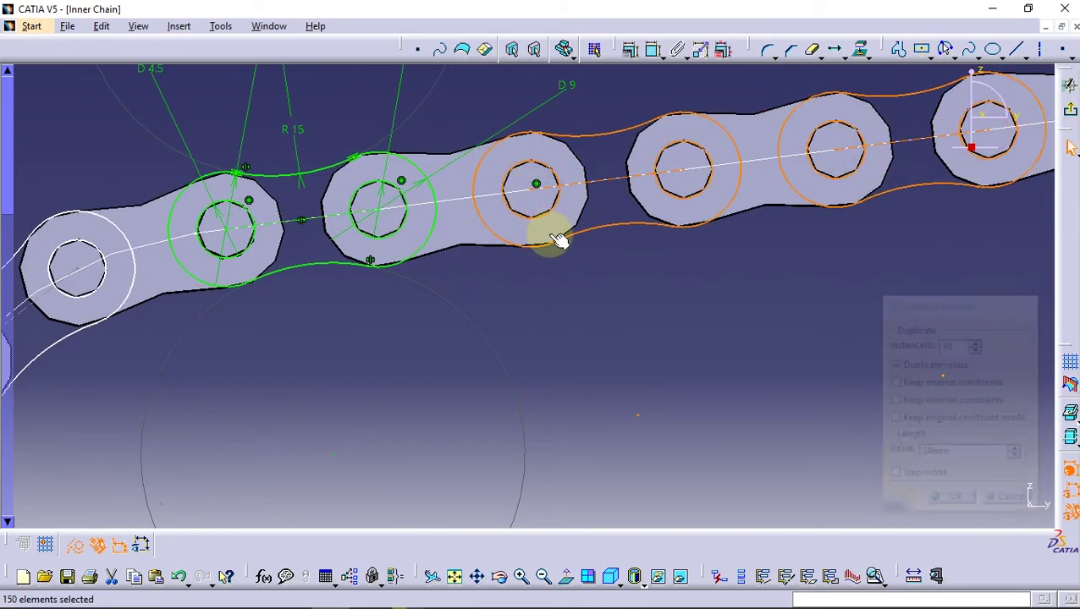
mouse_move(753, 265)
middle_down()
mouse_move(681, 256)
mouse_move(767, 296)
mouse_move(214, 306)
mouse_move(499, 241)
mouse_move(698, 247)
mouse_move(482, 248)
middle_up()
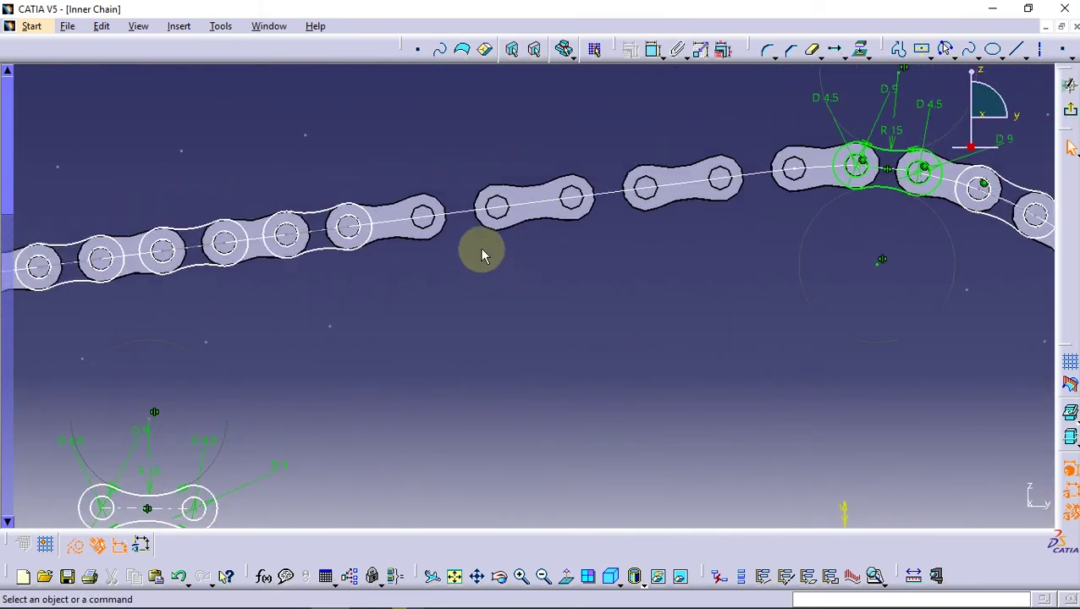
Move the spare dimensioned link over and make its left end concentric with the chain link hole
mouse_move(150, 506)
mouse_down()
mouse_move(626, 330)
mouse_move(504, 389)
mouse_up()
click(455, 393)
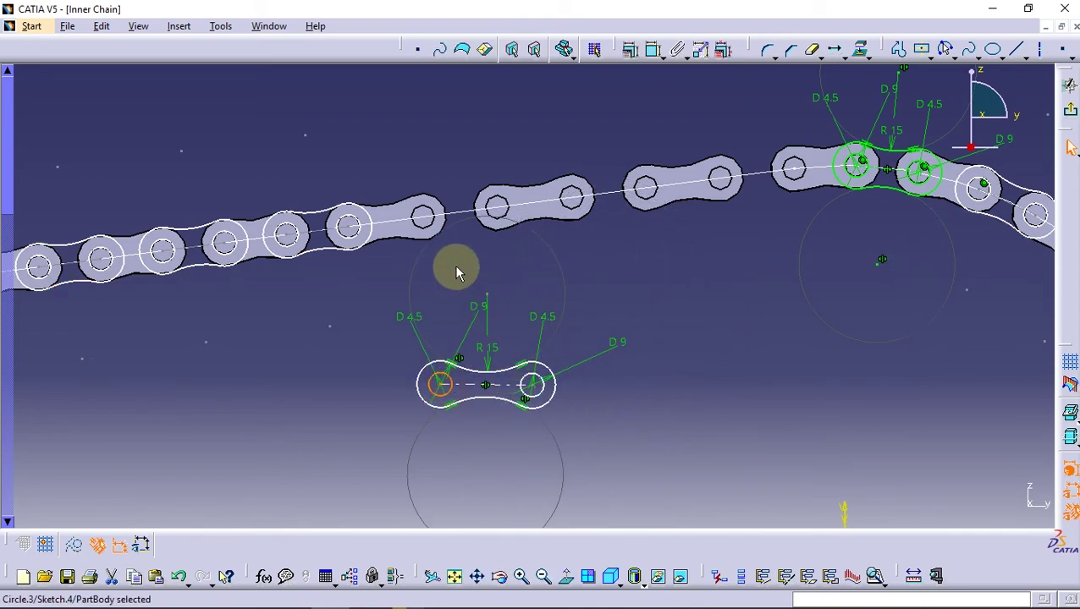
ctrl+click(425, 222)
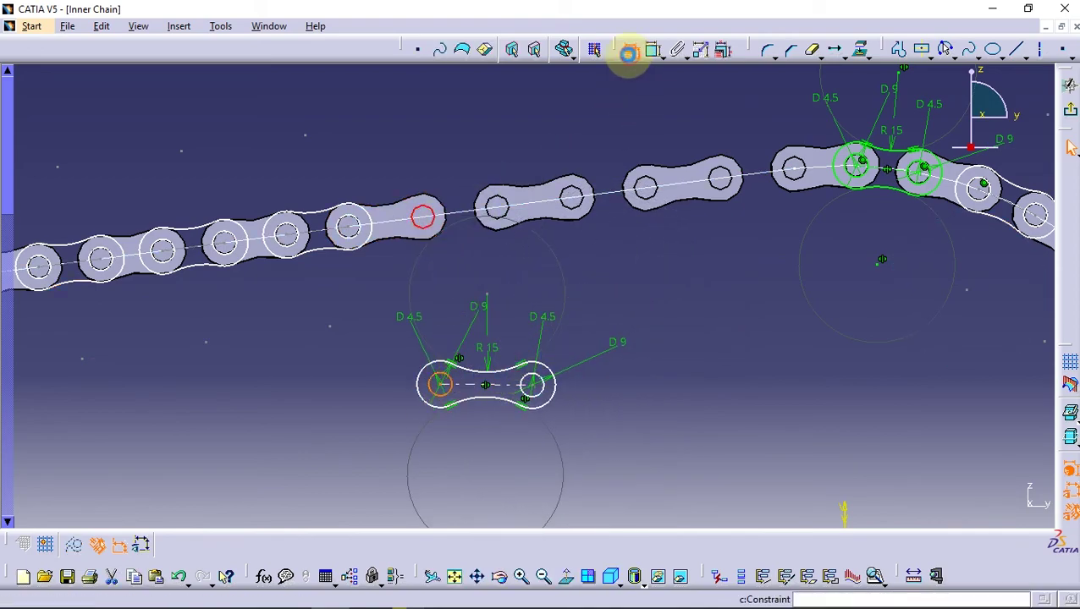
click(628, 48)
click(923, 334)
click(924, 485)
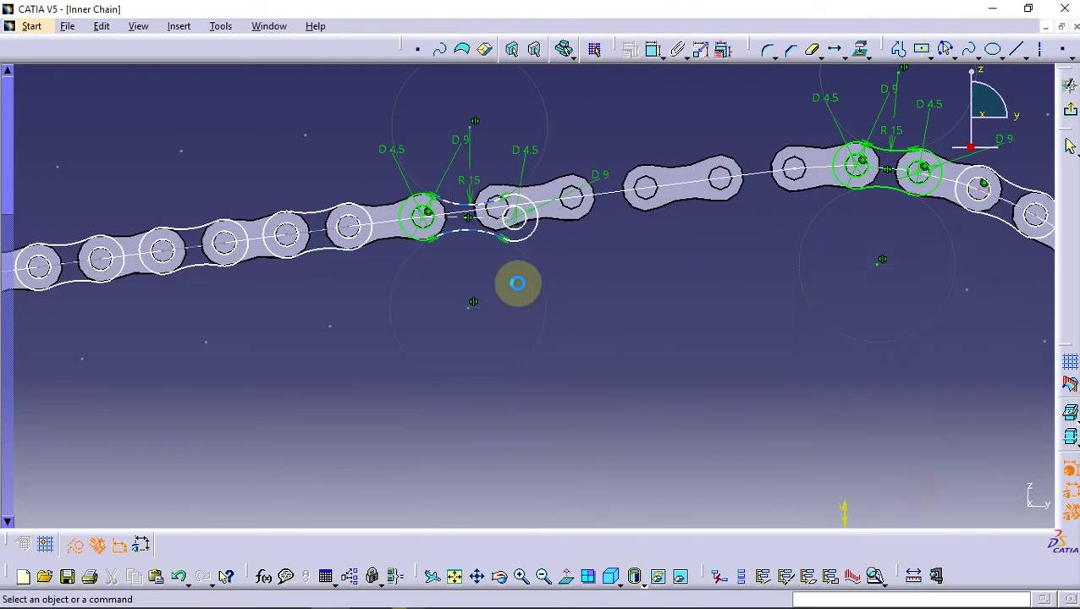
Make the spare link's right end concentric with the next link's hole
mouse_move(513, 284)
middle_down()
mouse_move(441, 354)
mouse_move(499, 290)
middle_up()
click(467, 254)
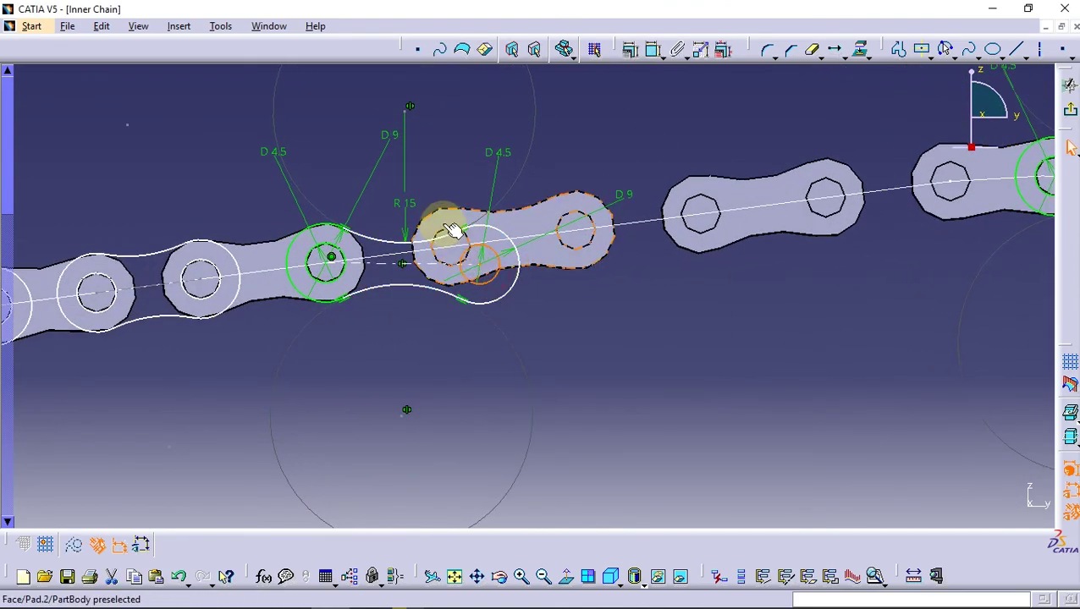
ctrl+click(451, 235)
click(628, 48)
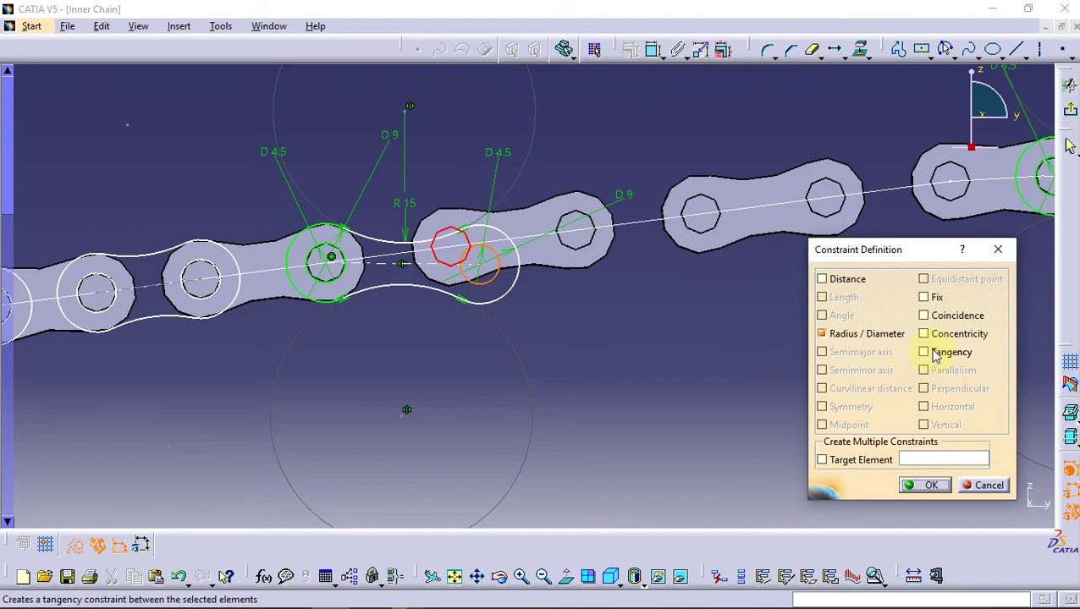
click(942, 336)
click(930, 487)
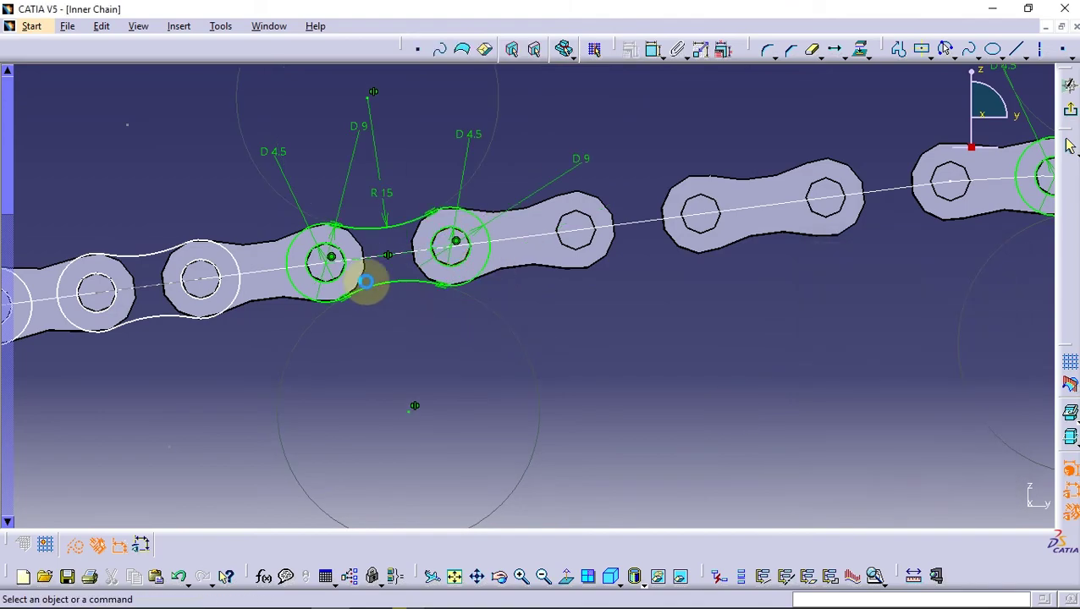
Add a point centred in the next link's hole and select the new link's geometry
click(1063, 48)
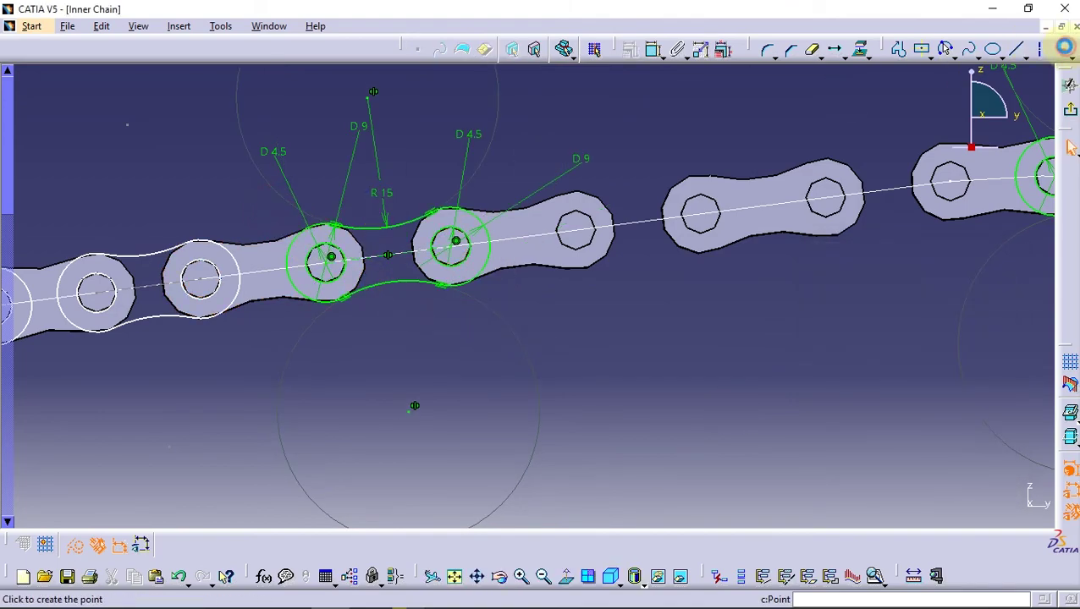
click(693, 350)
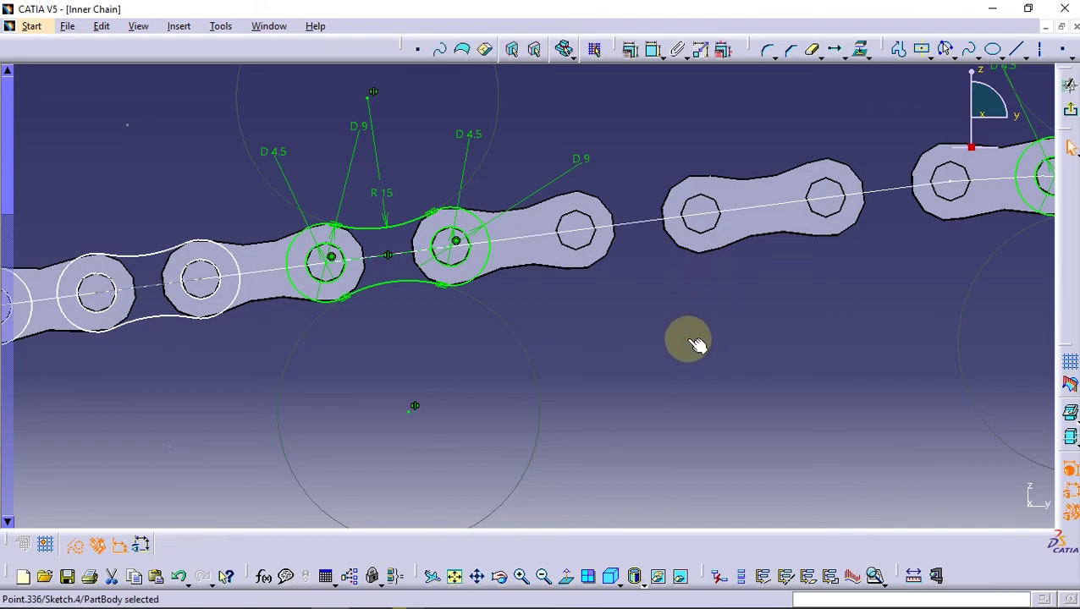
ctrl+click(594, 232)
click(632, 53)
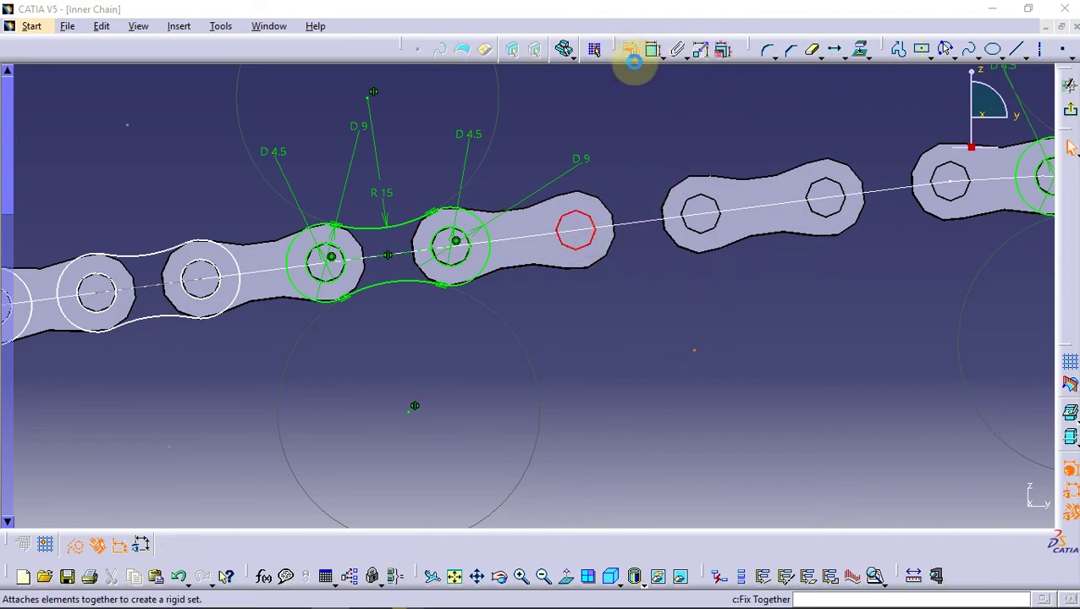
click(931, 484)
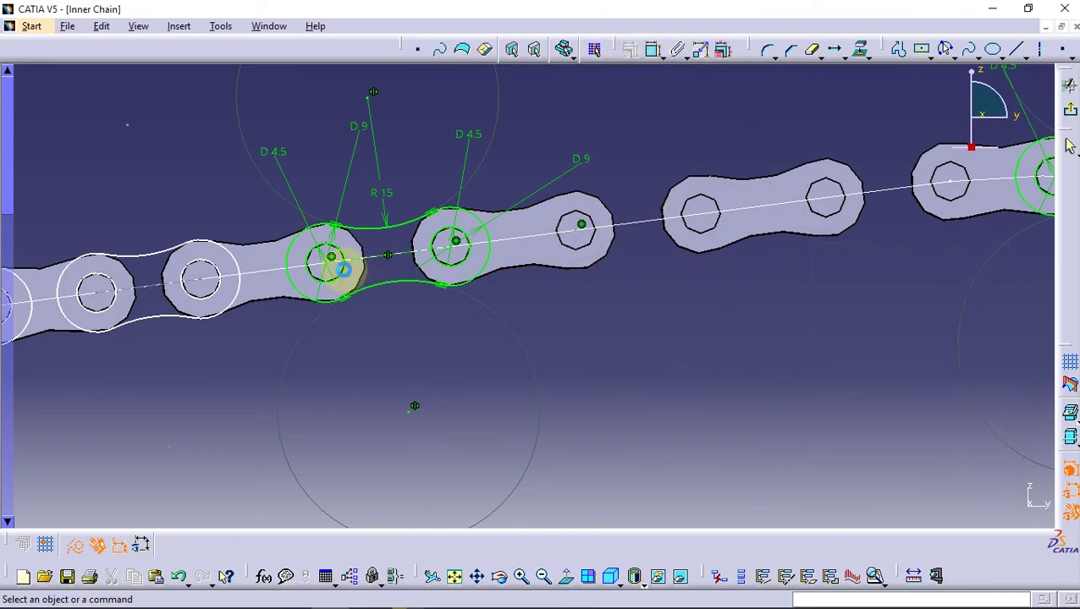
drag(264, 196, 521, 377)
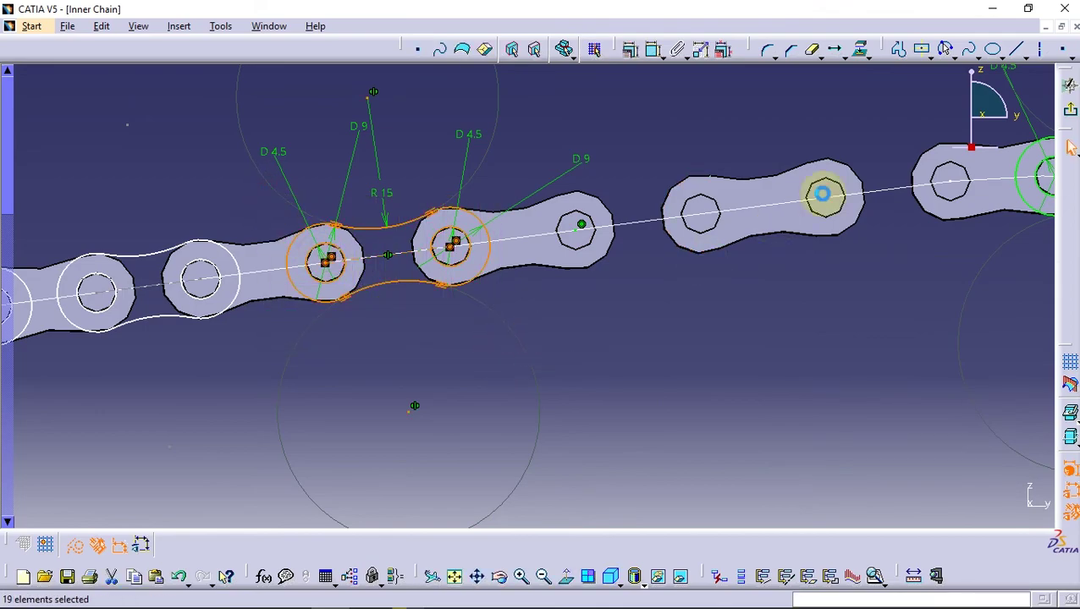
Translate 2 copies of the fitted link from its left hole centre to the new point
click(836, 53)
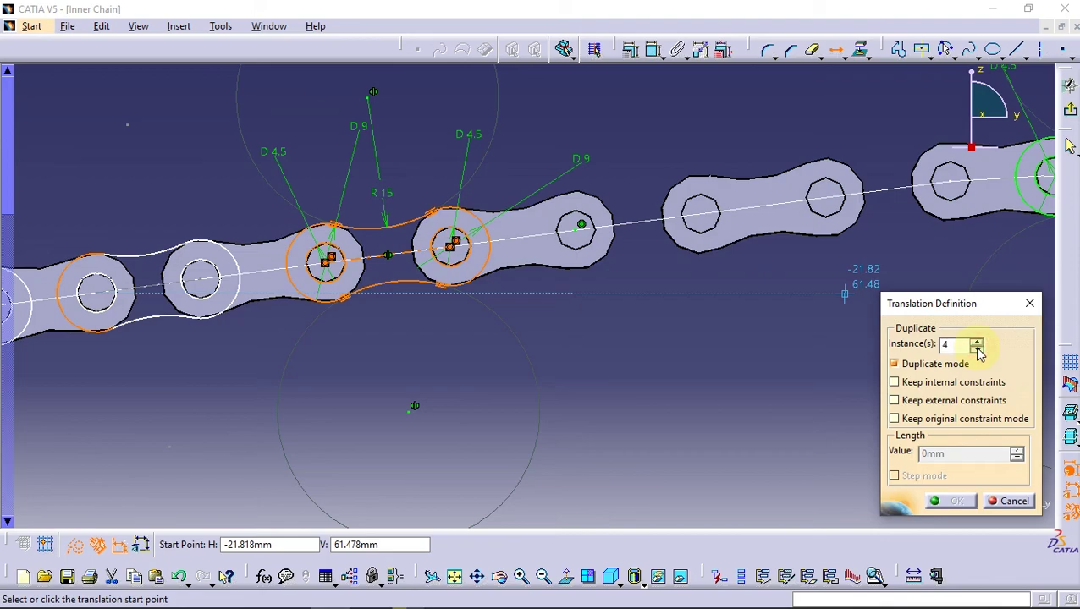
click(333, 264)
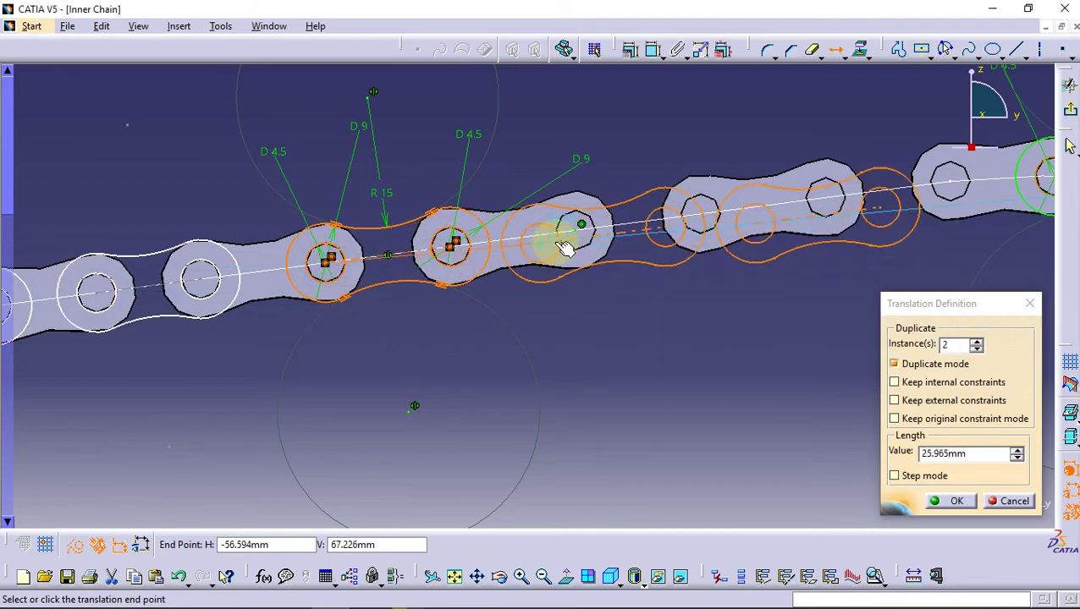
click(577, 226)
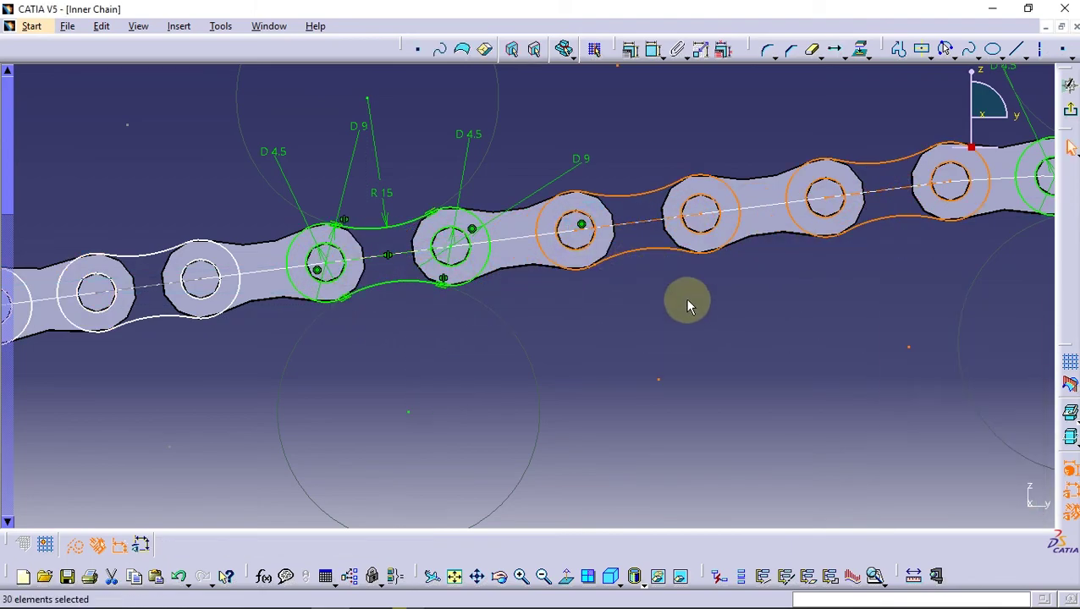
Pad Sketch.4 as Pad.3 with a 2mm length and a -1mm second limit
mouse_move(691, 298)
middle_down()
mouse_move(388, 367)
mouse_move(444, 361)
mouse_move(666, 258)
mouse_move(434, 313)
mouse_move(449, 347)
mouse_move(568, 231)
mouse_move(563, 358)
middle_up()
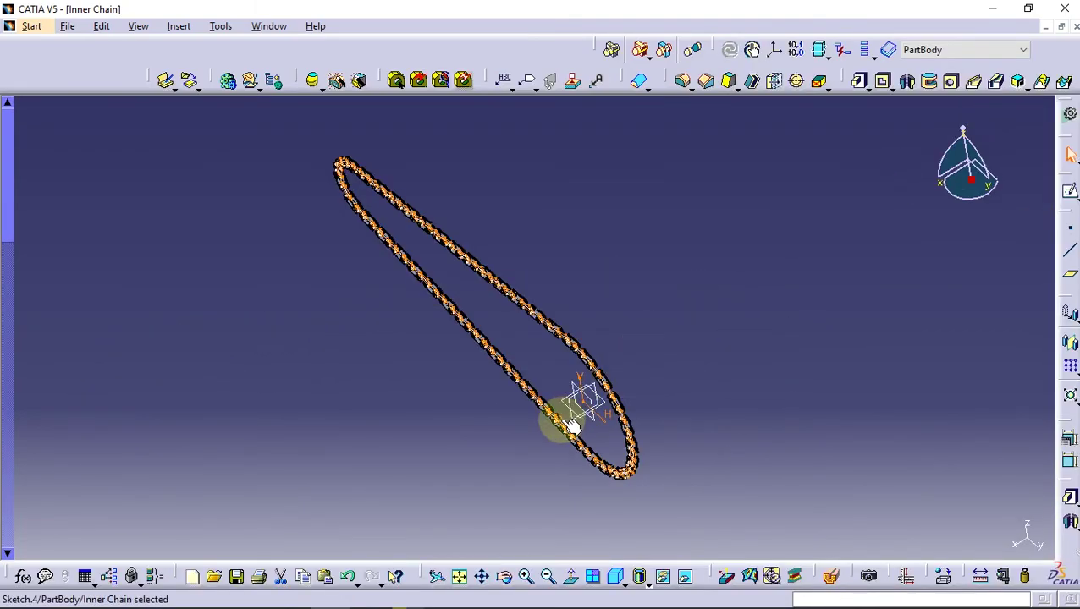
mouse_move(572, 426)
middle_down()
mouse_move(525, 308)
mouse_move(540, 227)
mouse_move(429, 341)
mouse_move(410, 243)
middle_up()
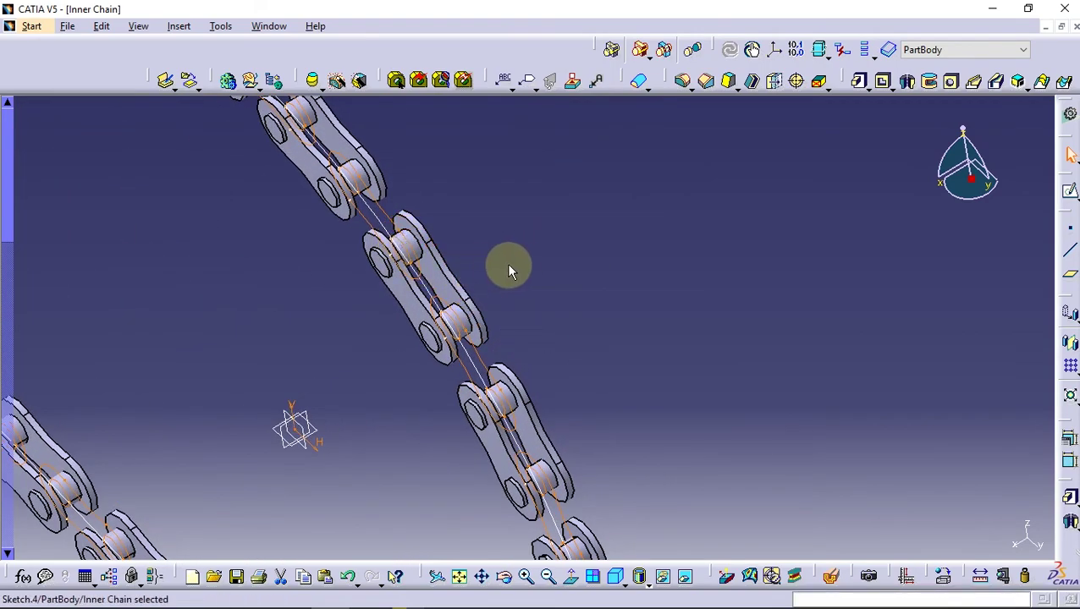
click(858, 81)
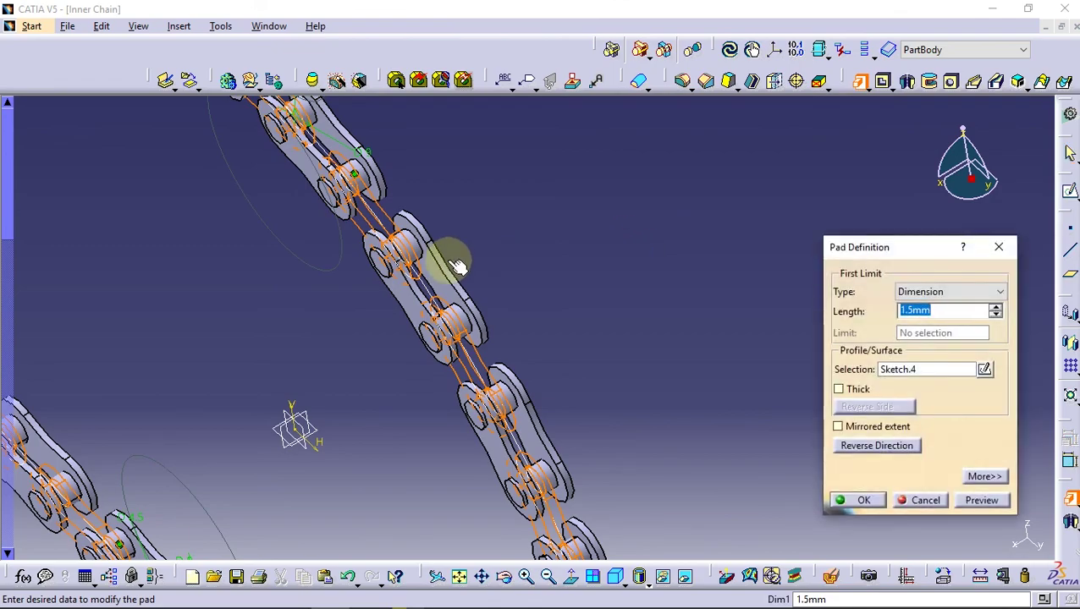
key(F3)
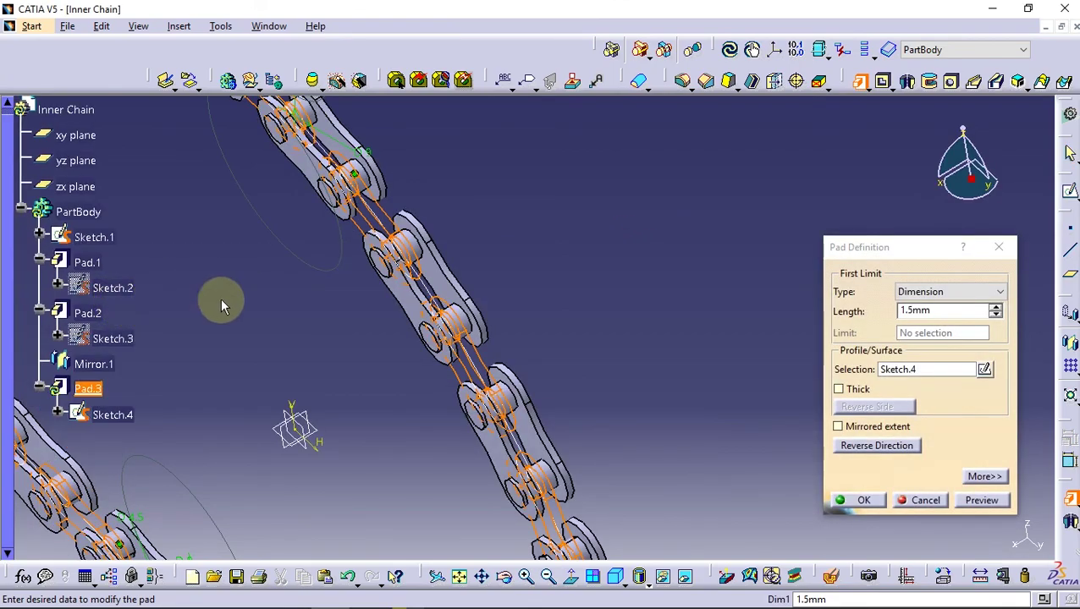
click(983, 478)
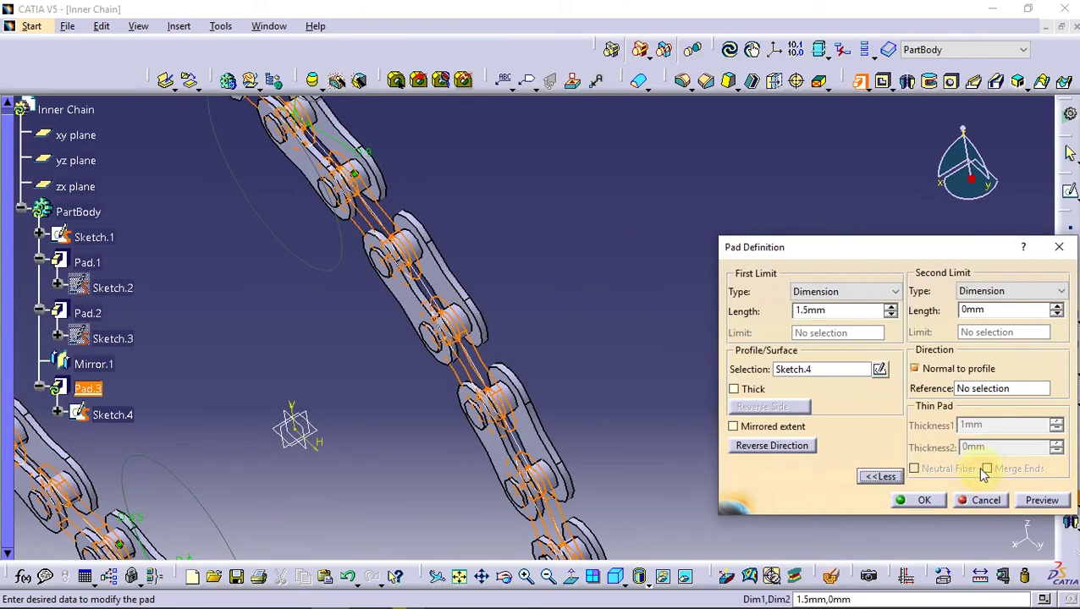
click(615, 312)
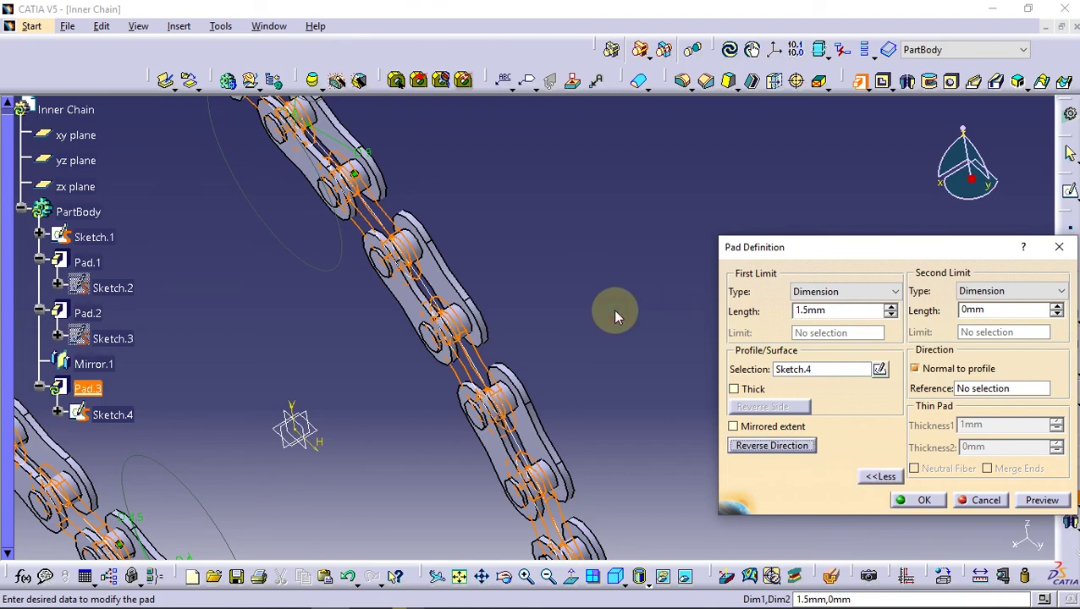
click(843, 310)
text(-1)
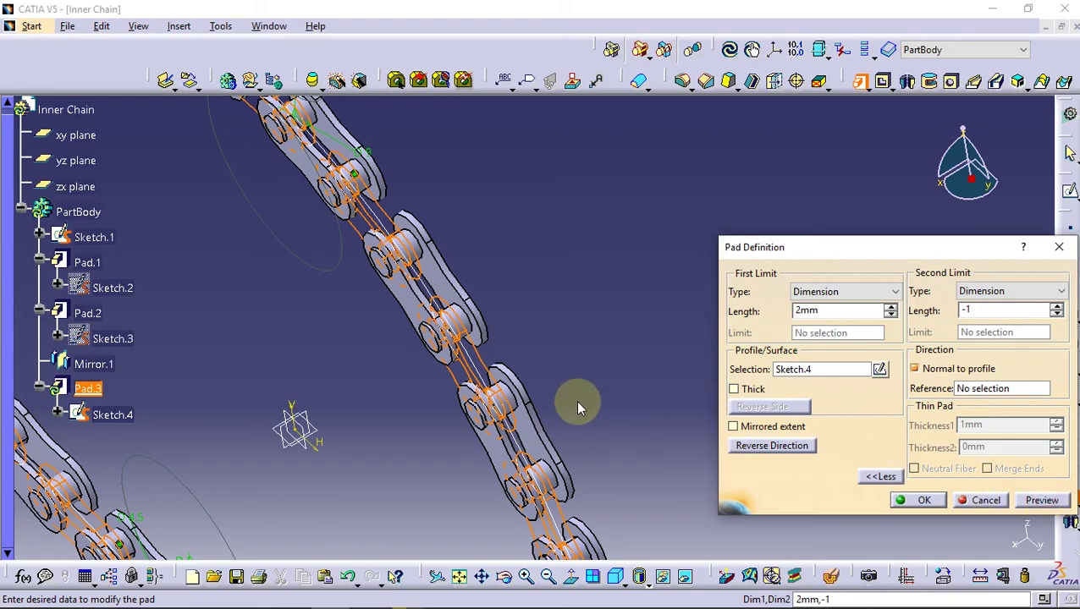
key(Return)
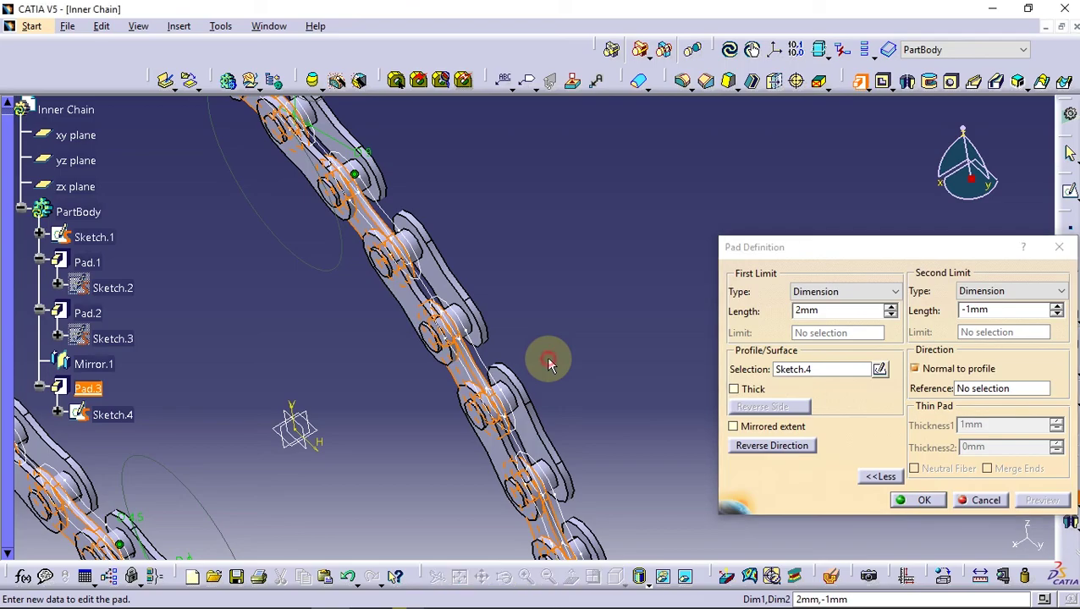
mouse_move(546, 356)
middle_down()
mouse_move(474, 347)
mouse_move(548, 313)
mouse_move(461, 357)
mouse_move(546, 334)
mouse_move(571, 314)
middle_up()
click(924, 500)
click(501, 361)
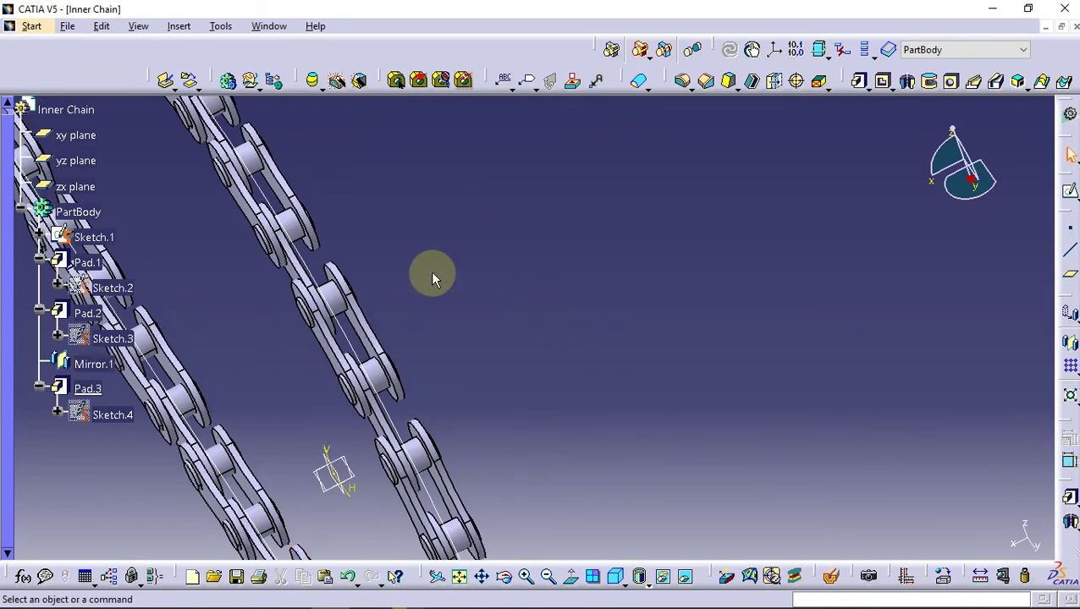
middle_drag(431, 274, 562, 287)
click(1070, 342)
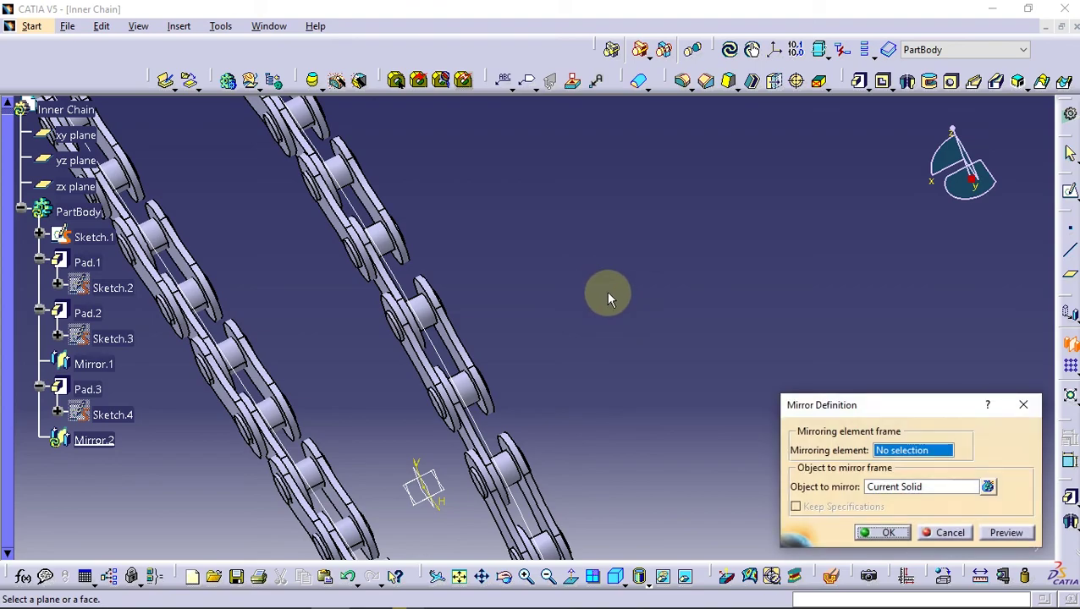
right_click(918, 457)
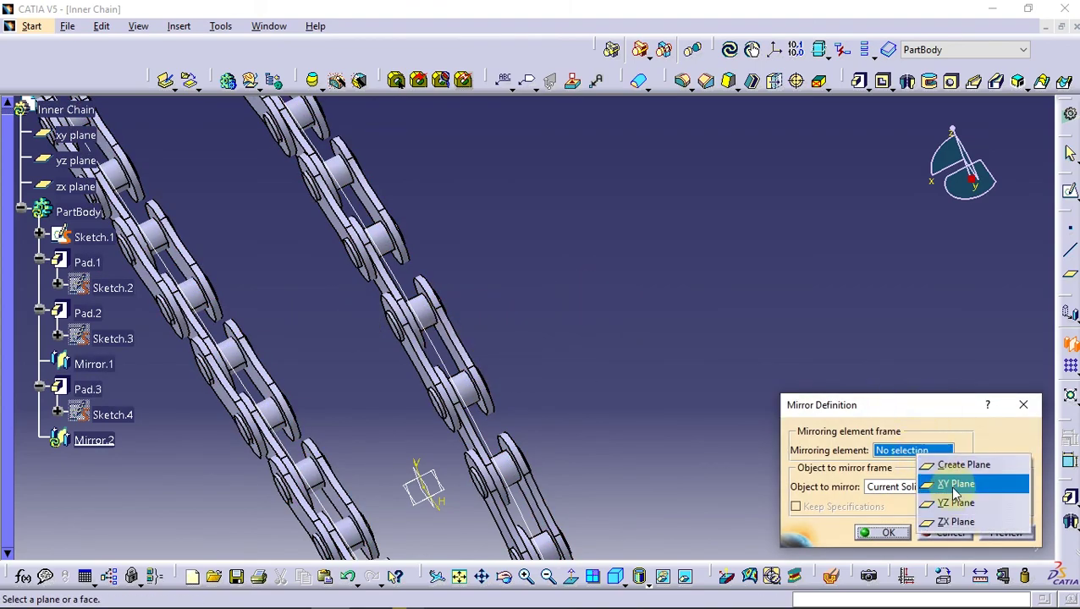
click(944, 483)
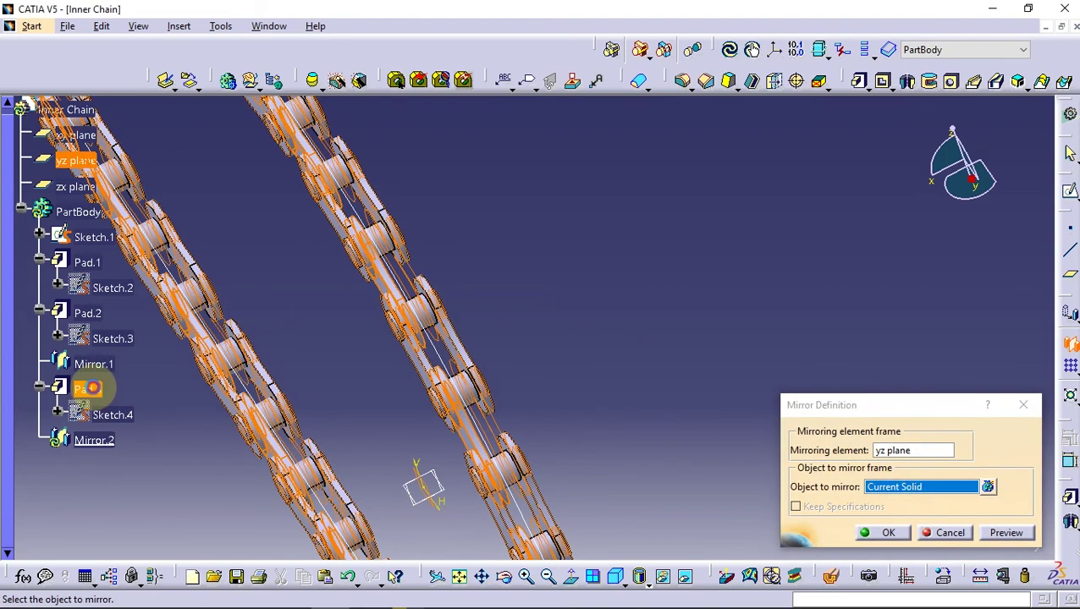
click(88, 390)
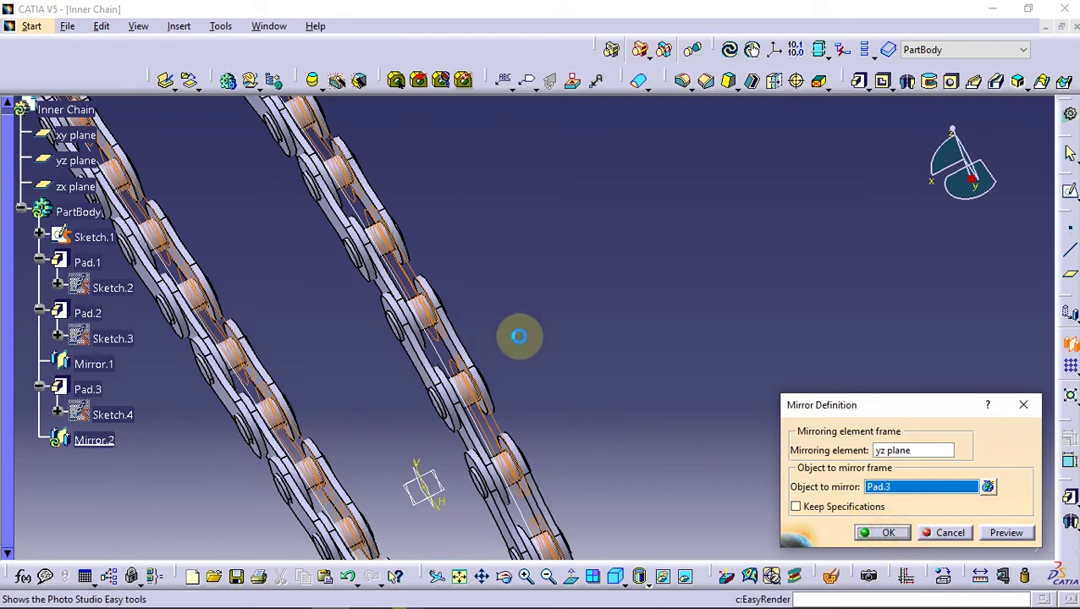
key(Return)
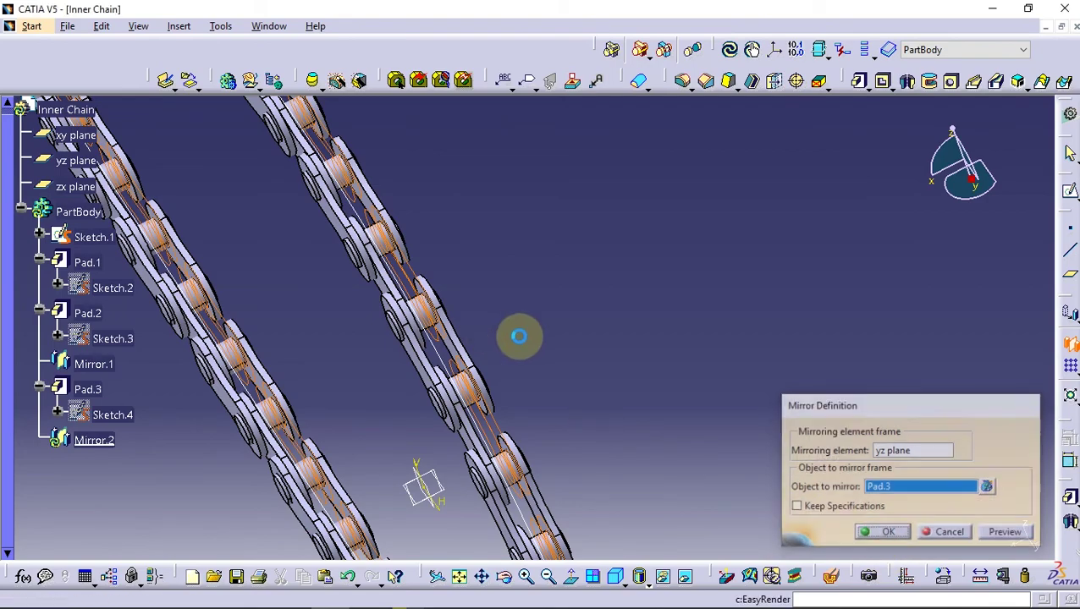
mouse_move(465, 349)
middle_down()
mouse_move(505, 281)
mouse_move(515, 285)
middle_up()
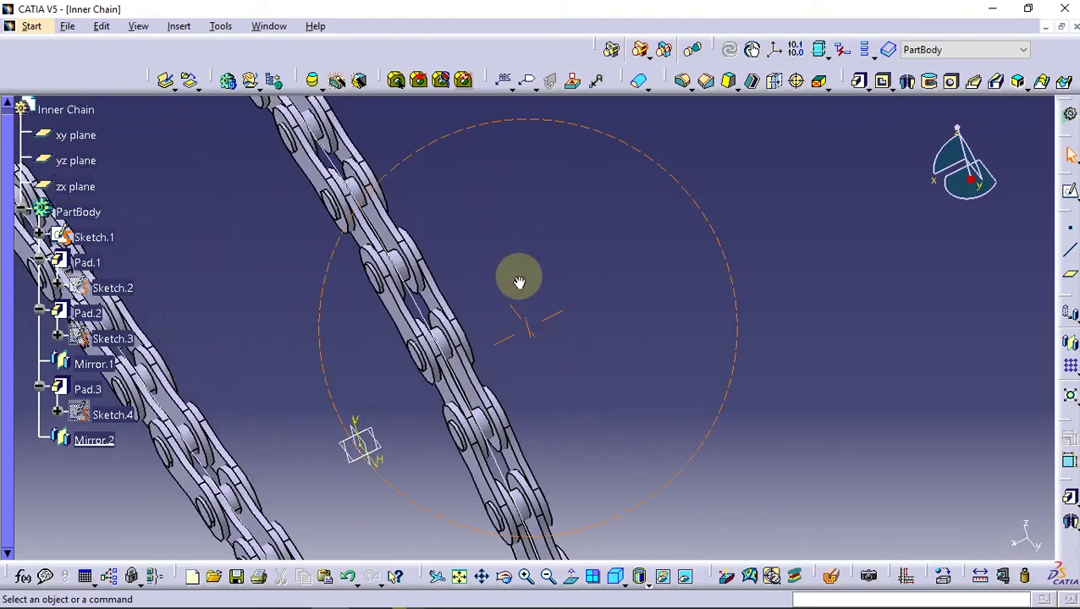
middle_drag(514, 285, 513, 281)
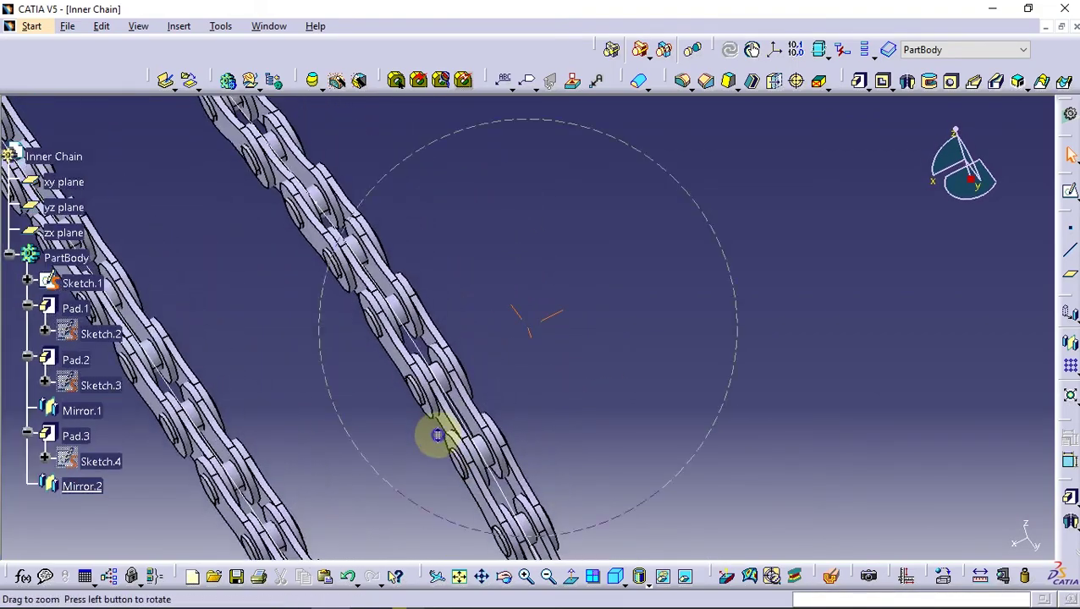
middle_drag(392, 286, 434, 373)
mouse_move(404, 475)
middle_down()
mouse_move(491, 351)
mouse_move(495, 369)
middle_up()
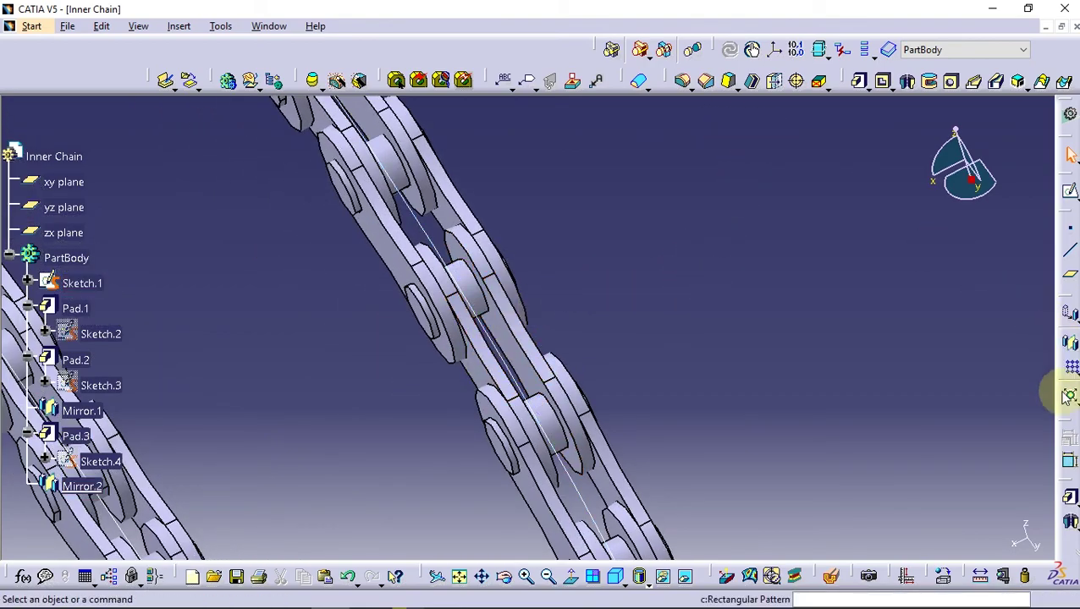
Measure the gap between two neighbouring chain link faces, which reads 4 mm
click(1005, 576)
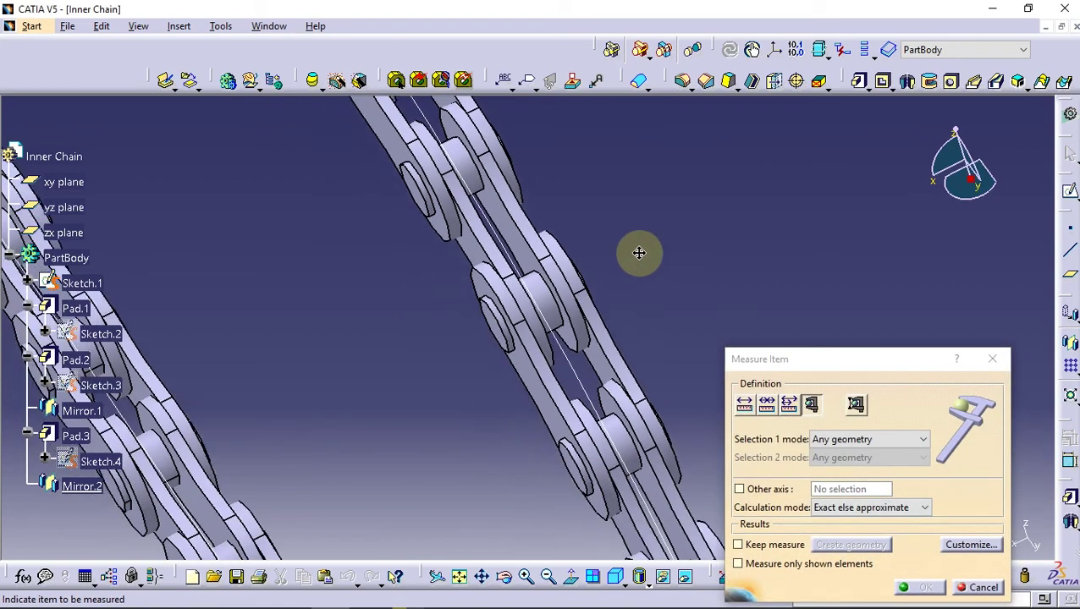
middle_drag(633, 253, 745, 322)
click(743, 404)
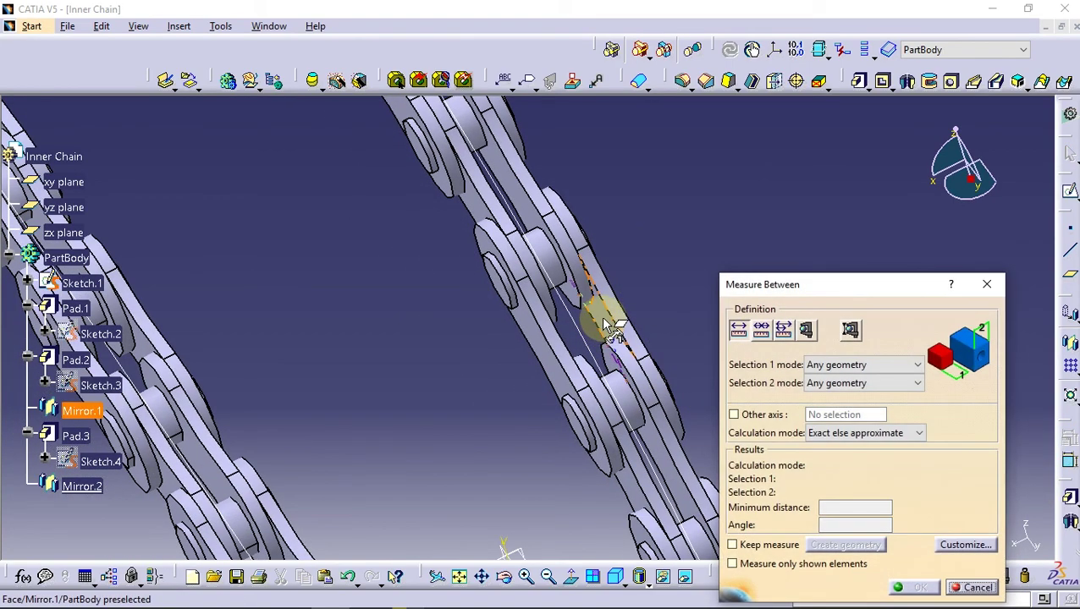
mouse_move(637, 291)
middle_down()
mouse_move(626, 308)
mouse_move(682, 248)
mouse_move(245, 370)
mouse_move(209, 398)
mouse_move(477, 294)
mouse_move(468, 333)
mouse_move(574, 279)
mouse_move(454, 289)
middle_up()
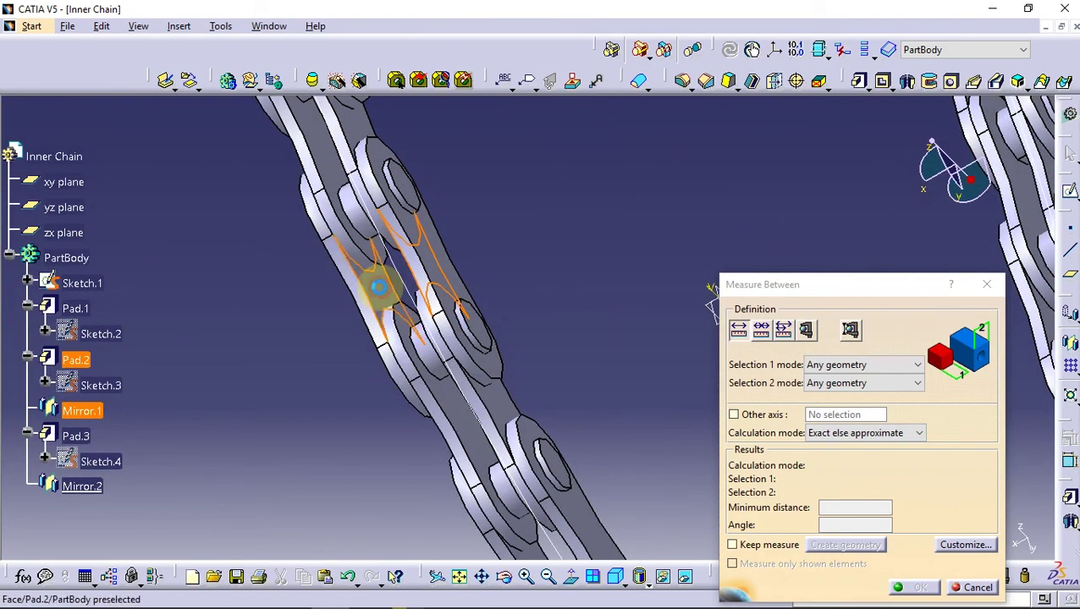
click(379, 288)
click(914, 587)
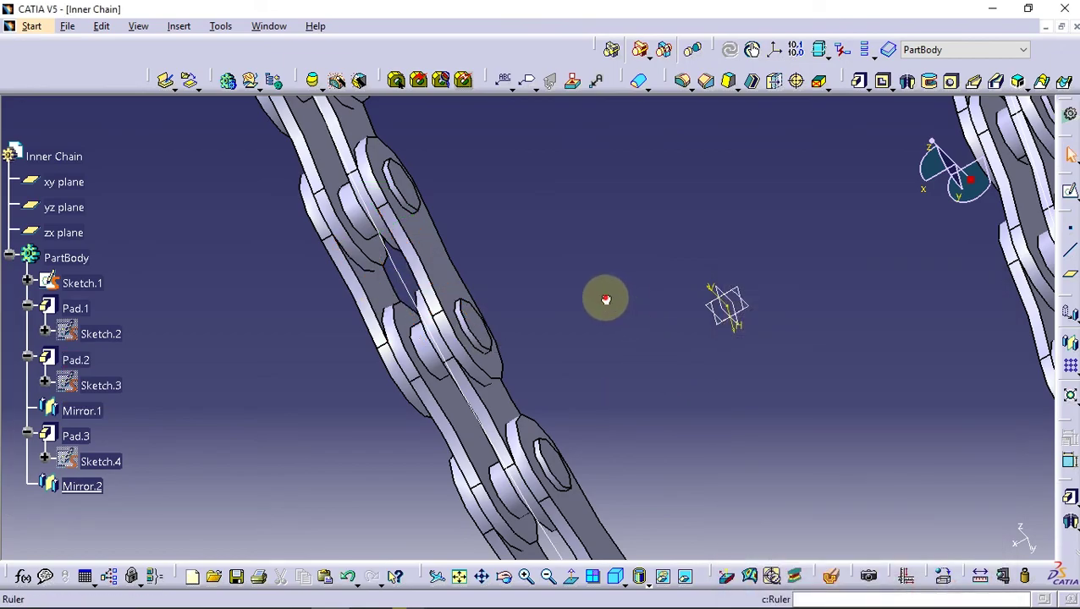
mouse_move(605, 299)
middle_down()
mouse_move(437, 386)
mouse_move(489, 453)
mouse_move(523, 434)
mouse_move(275, 440)
mouse_move(615, 206)
mouse_move(645, 341)
mouse_move(677, 282)
mouse_move(485, 368)
mouse_move(756, 236)
mouse_move(461, 330)
mouse_move(494, 277)
mouse_move(550, 254)
mouse_move(557, 294)
mouse_move(531, 330)
middle_up()
Collapse Pad.1, Pad.2 and Pad.3 in the tree and hide Sketch.1
middle_drag(121, 338, 409, 356)
click(39, 259)
click(39, 286)
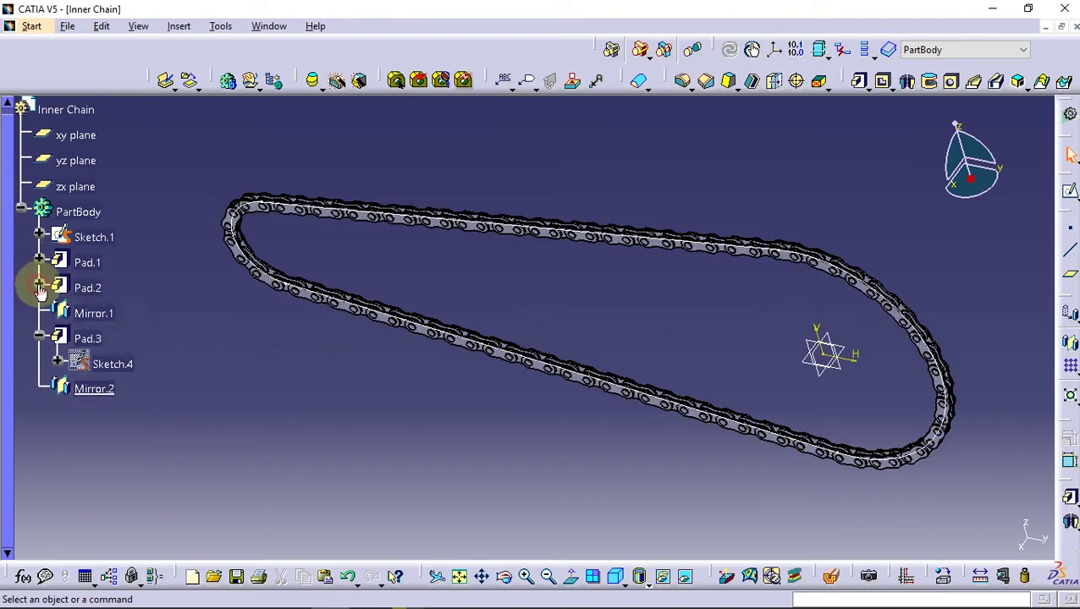
click(40, 337)
right_click(87, 237)
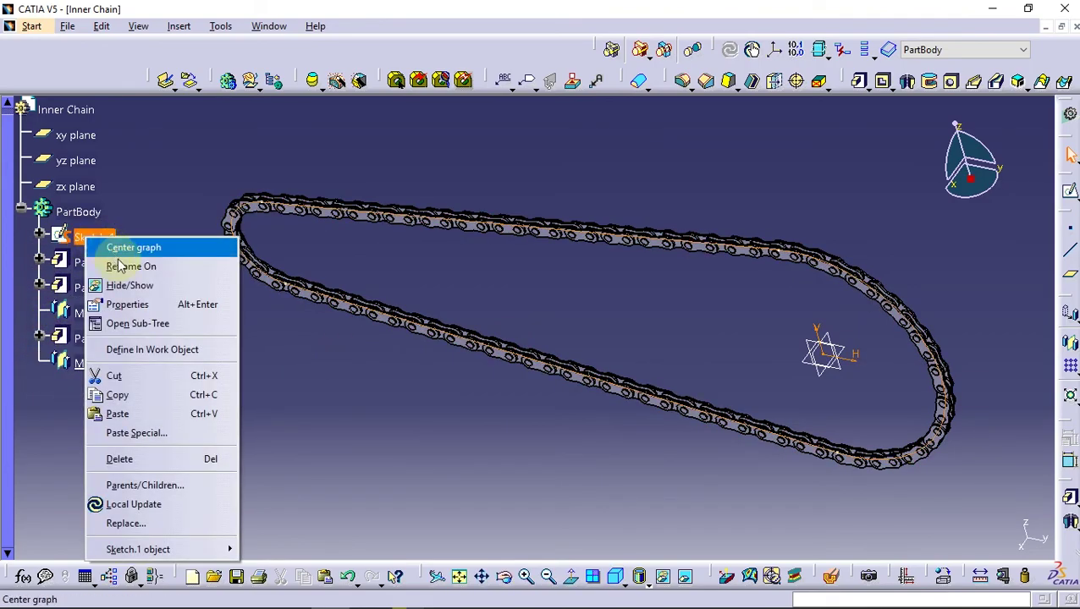
click(124, 286)
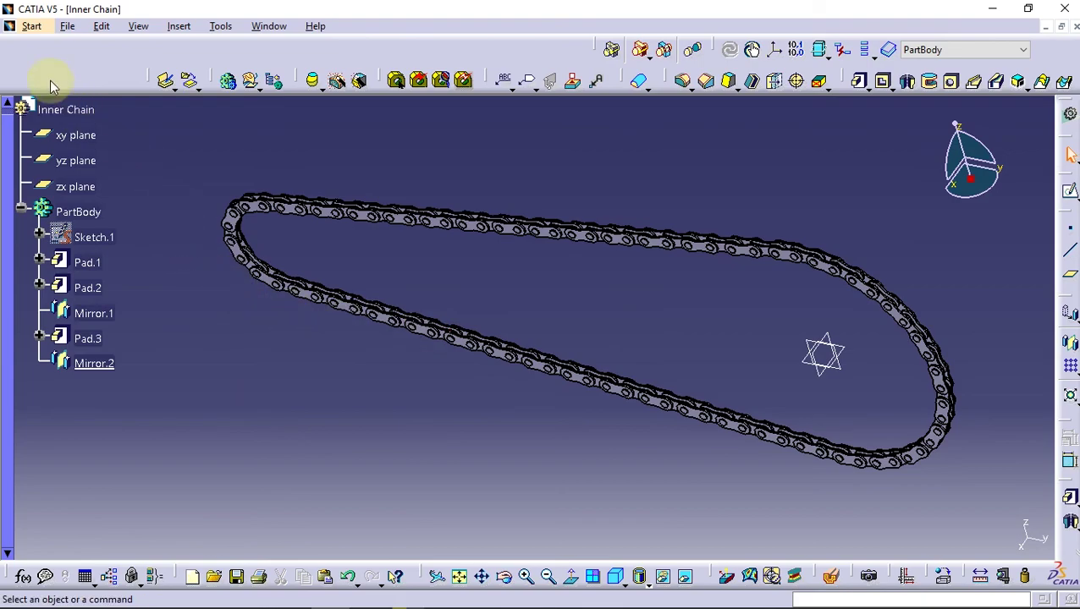
Save the part as '07-Inner Chain' and close the document
click(68, 26)
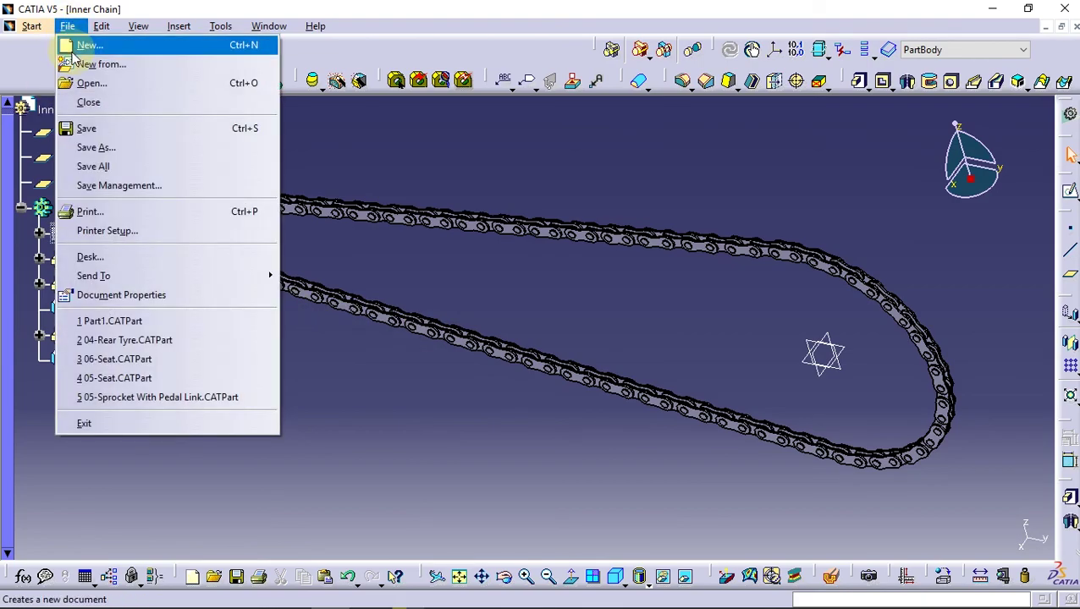
click(100, 149)
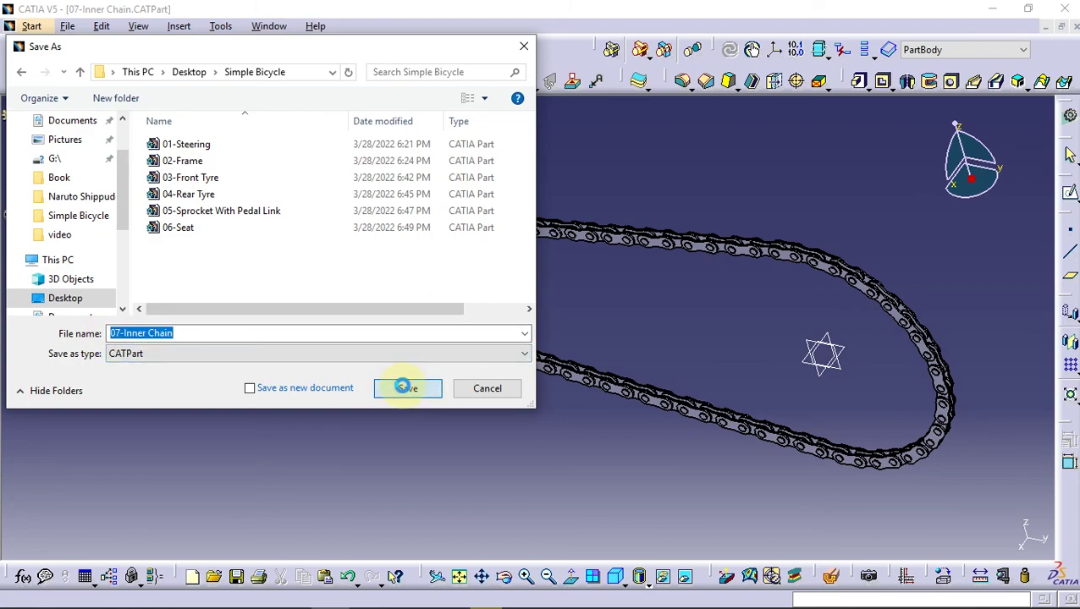
click(403, 385)
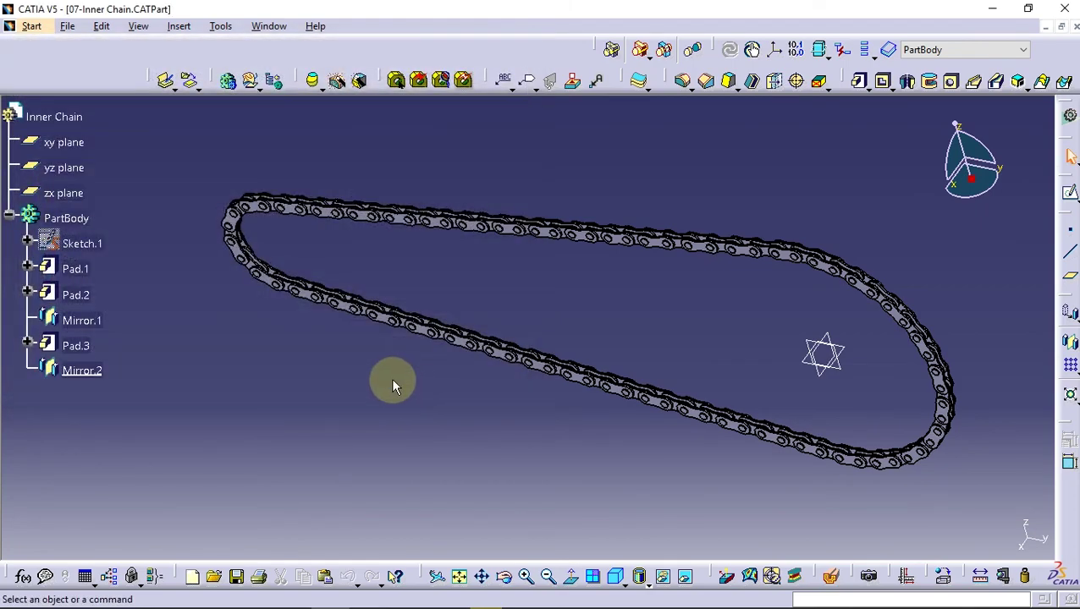
click(1069, 28)
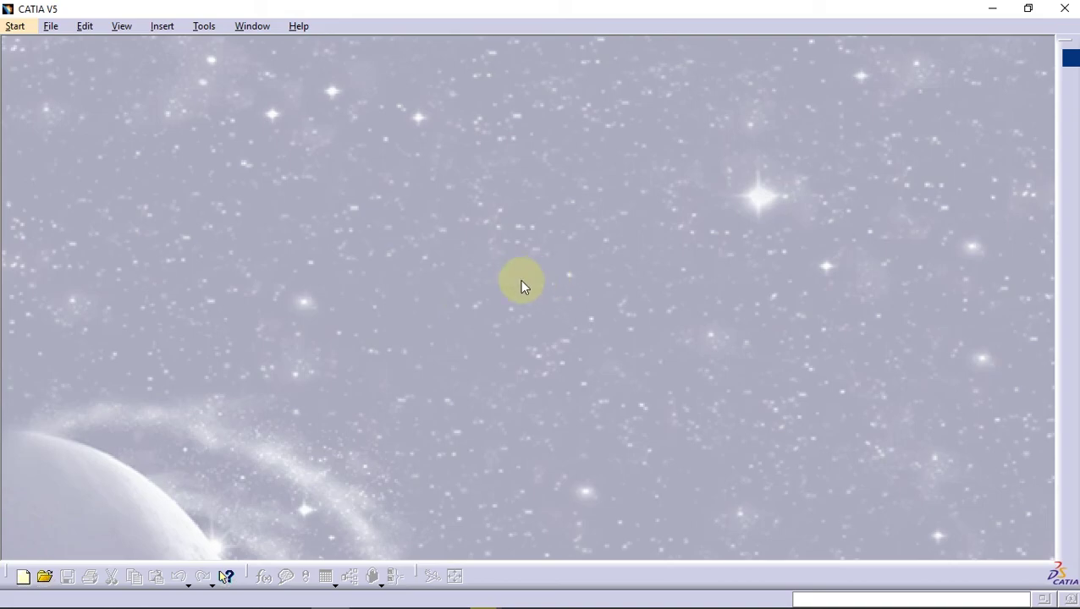
Create a new Part Design part named Pin
click(14, 25)
click(264, 61)
text(Pin)
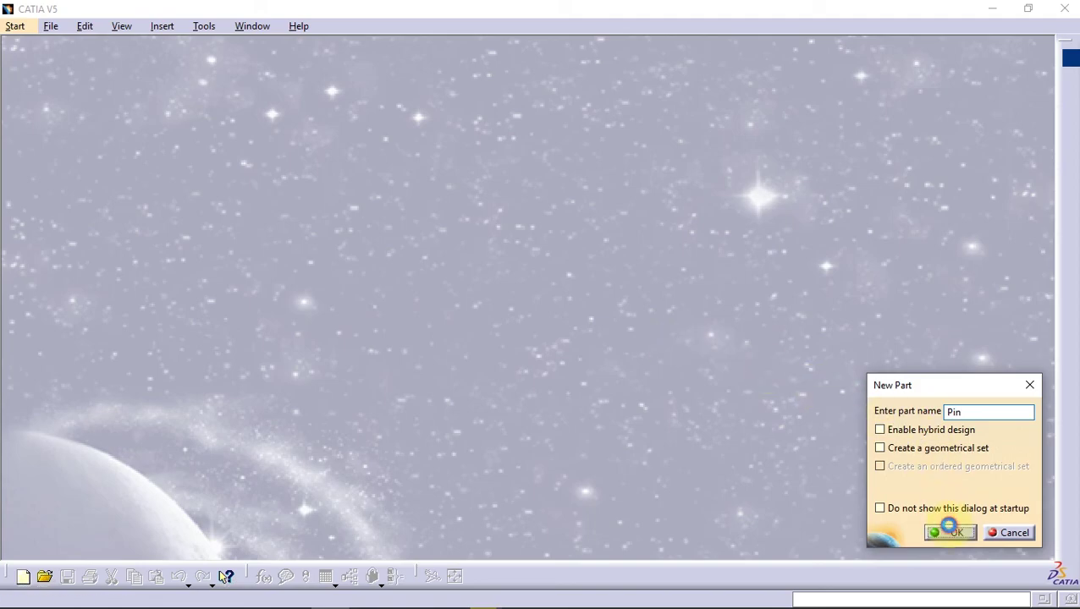
click(948, 531)
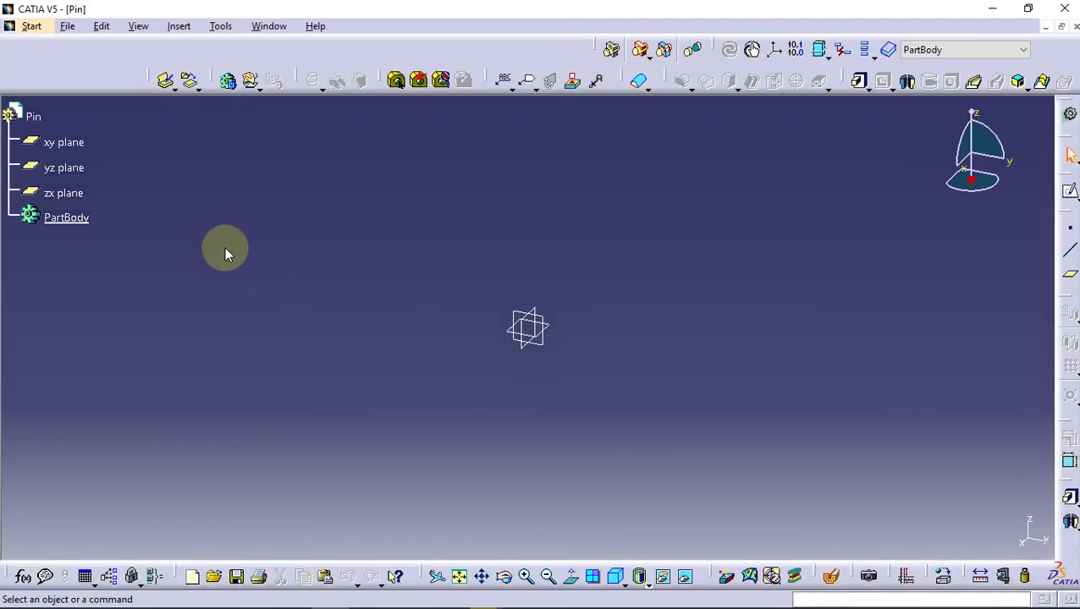
Sketch a 10 mm diameter circle centred at the origin of the yz plane
click(63, 169)
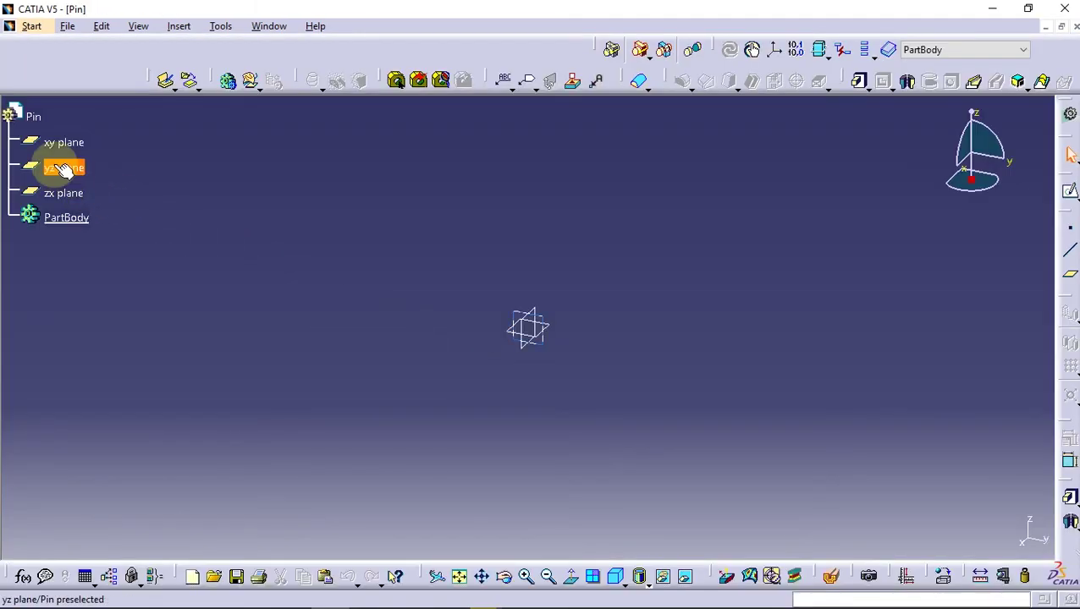
click(1068, 187)
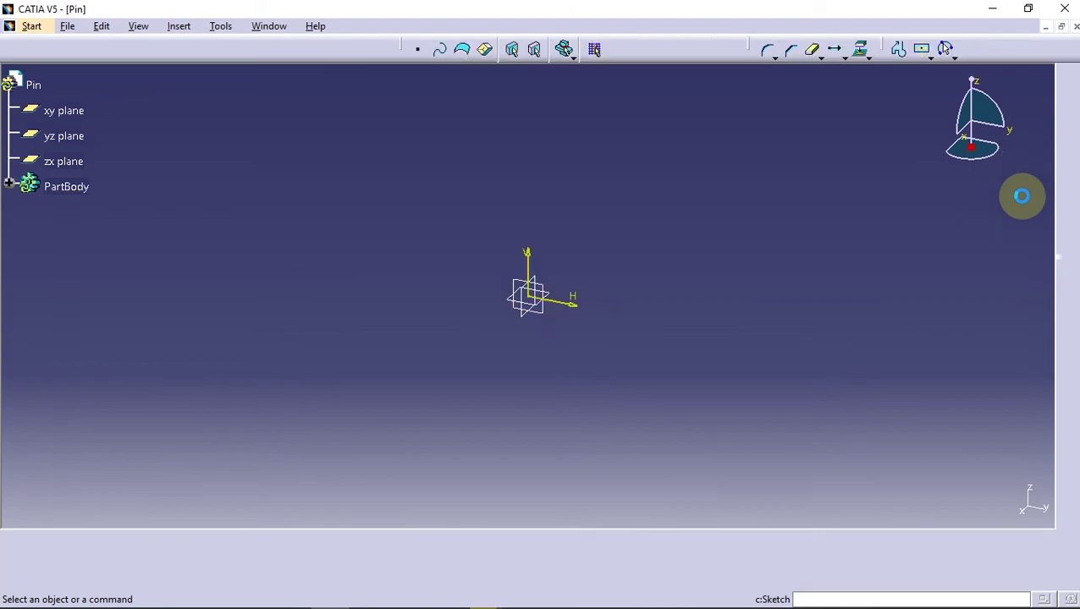
click(951, 52)
click(966, 72)
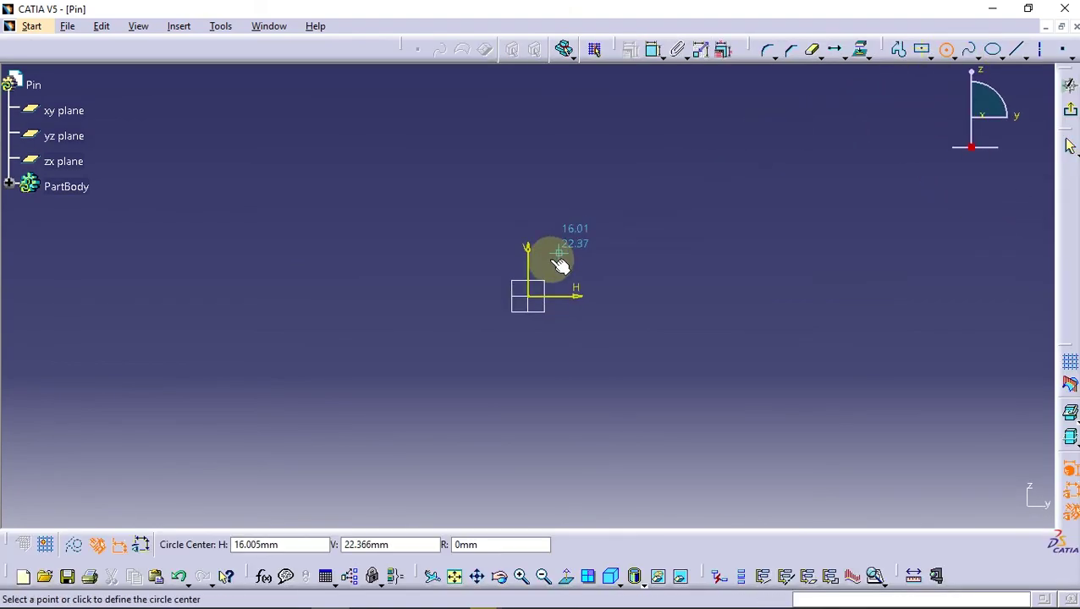
click(527, 296)
click(523, 227)
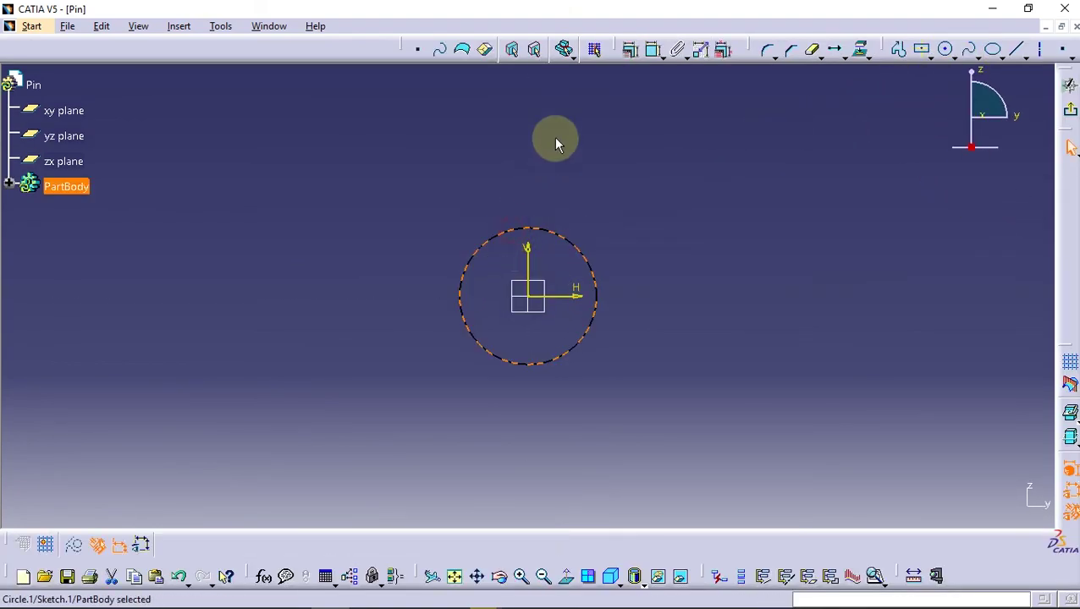
click(656, 56)
click(705, 215)
double_click(709, 215)
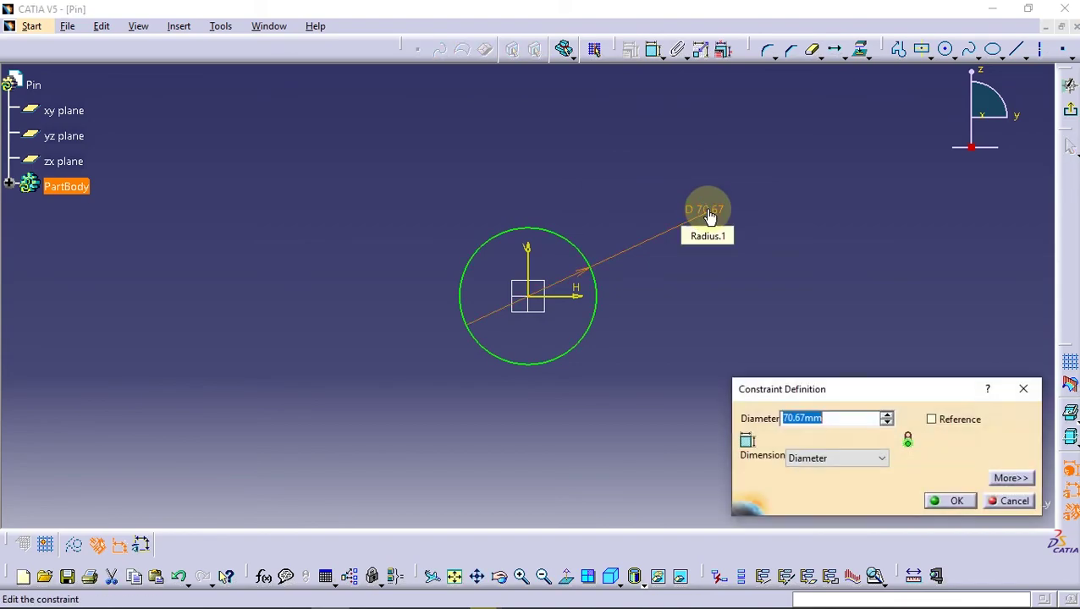
key(Return)
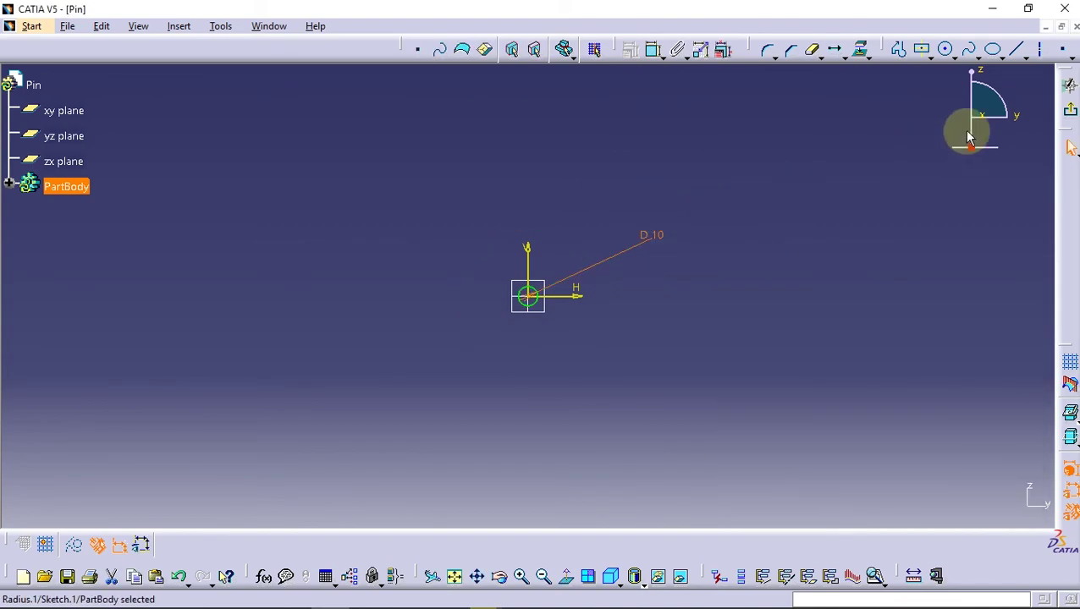
click(1069, 103)
Pad the circle 50 mm with mirrored extent into a rod
click(859, 79)
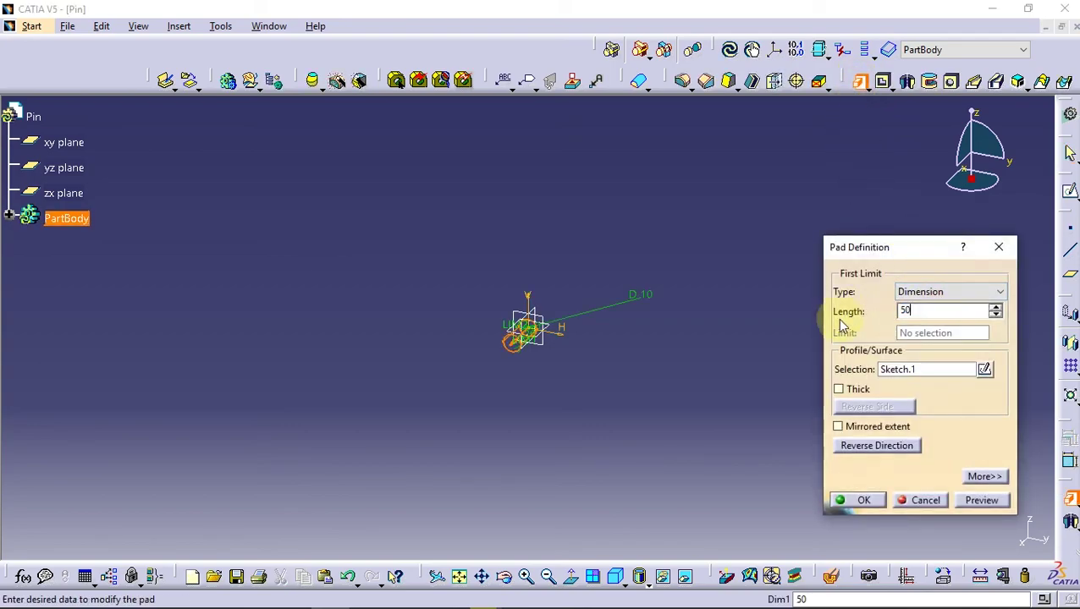
click(977, 501)
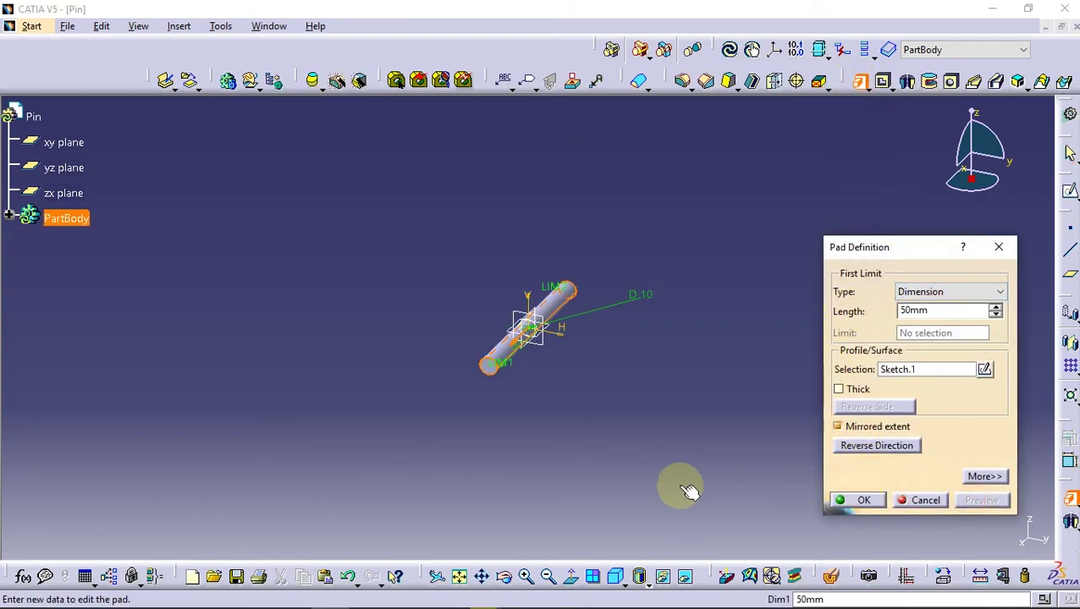
click(864, 501)
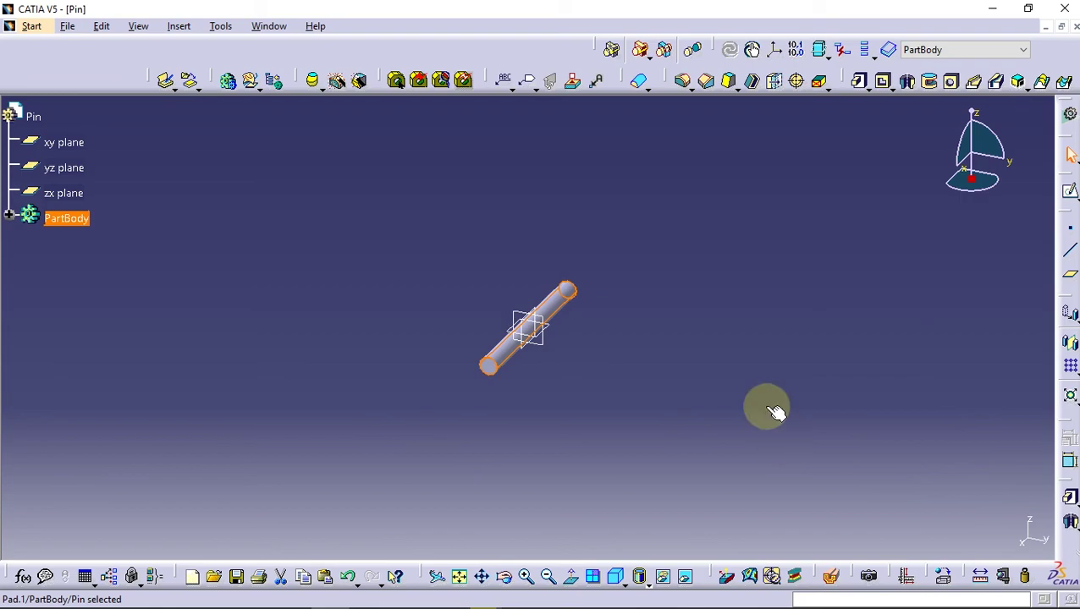
Chamfer both end edges of the pin 1 mm at 45°
click(708, 85)
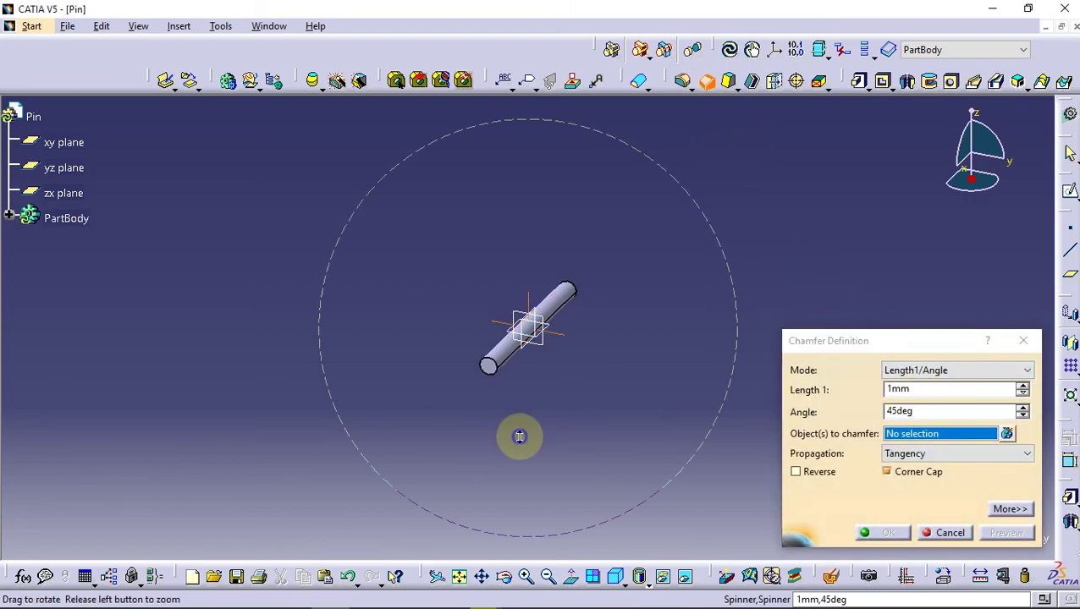
middle_drag(520, 437, 434, 392)
click(396, 440)
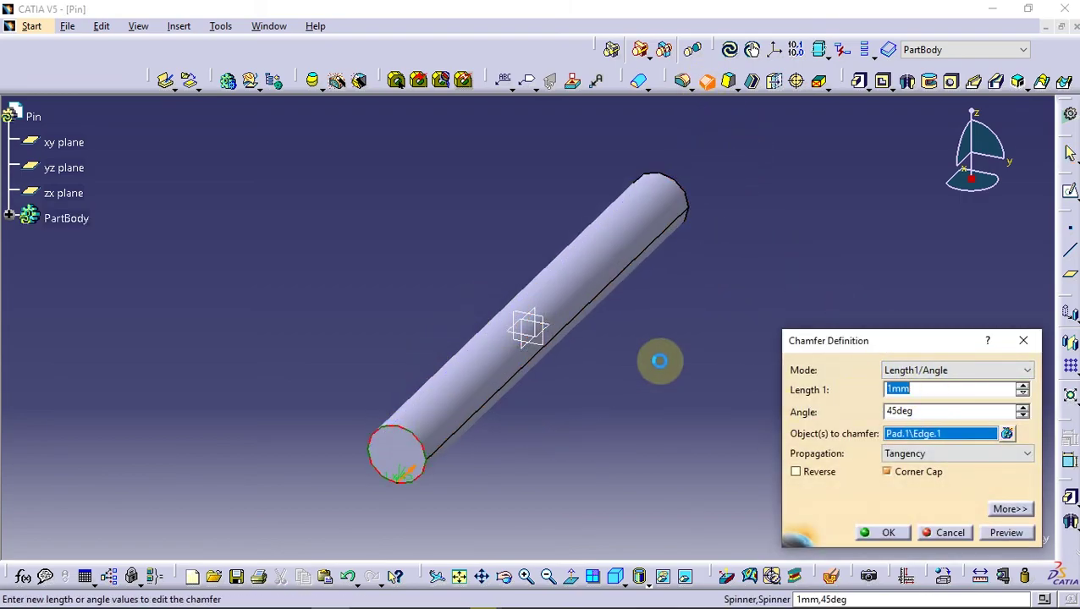
click(684, 186)
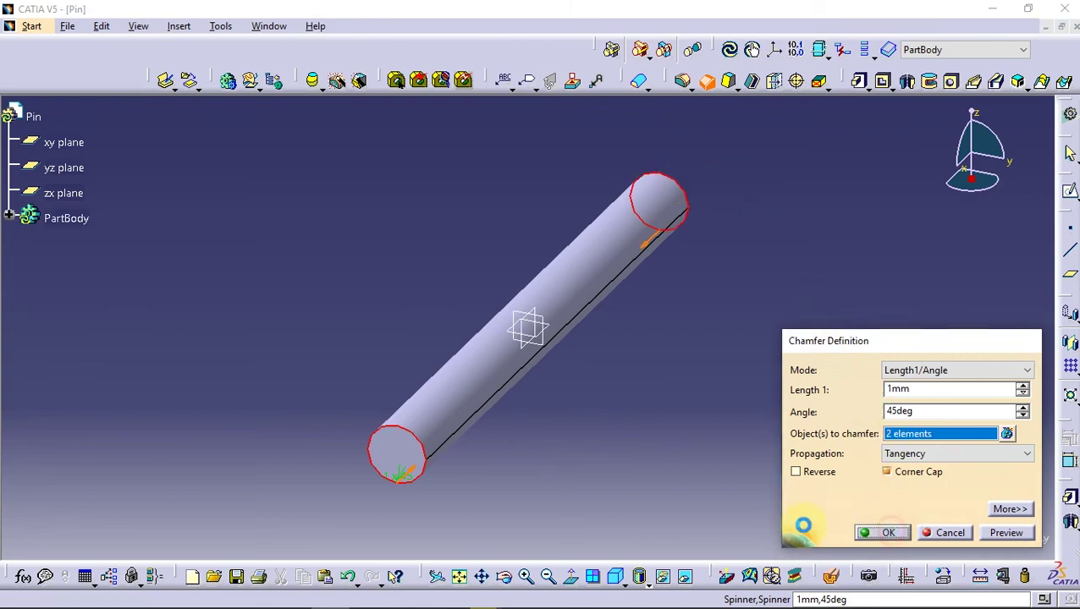
mouse_move(494, 492)
middle_down()
mouse_move(331, 431)
mouse_move(375, 417)
mouse_move(484, 424)
mouse_move(417, 433)
middle_up()
click(10, 214)
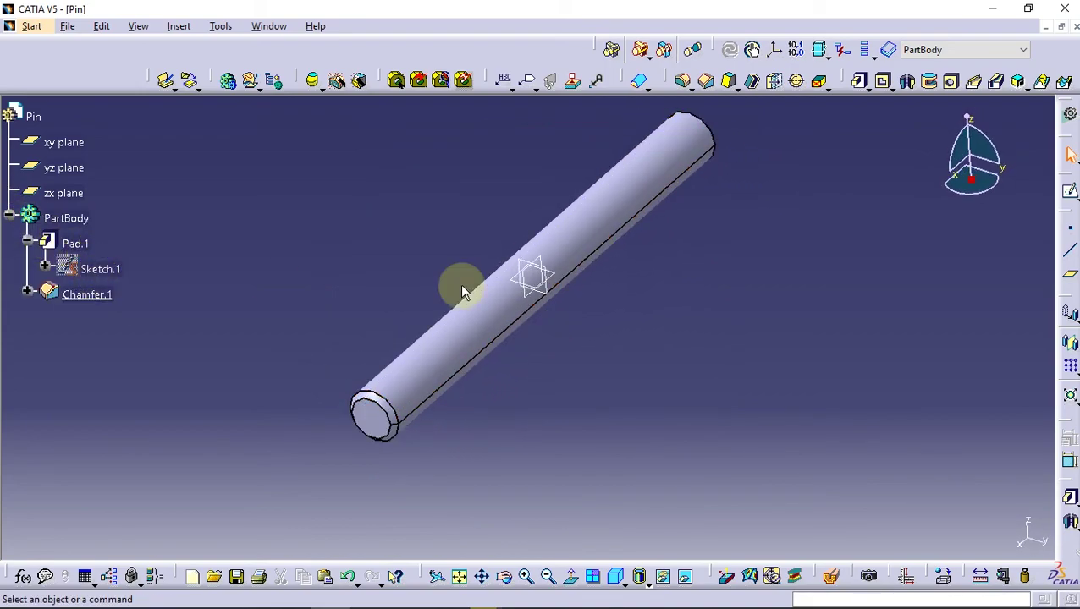
middle_drag(651, 271, 643, 304)
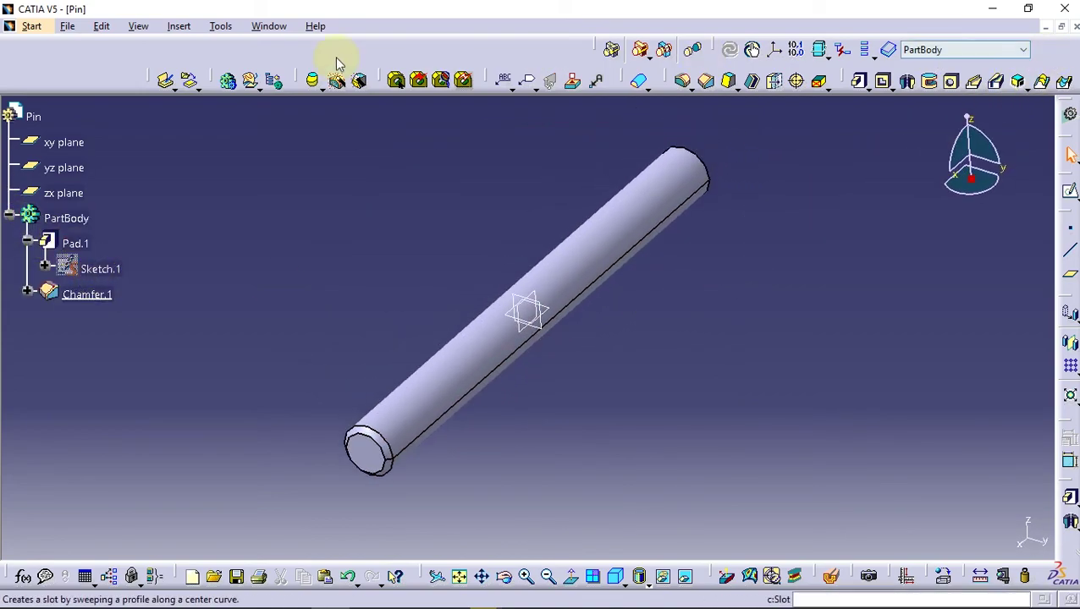
Save the part as '08-Pin' and close the document
click(66, 26)
click(92, 147)
text(08-Pin)
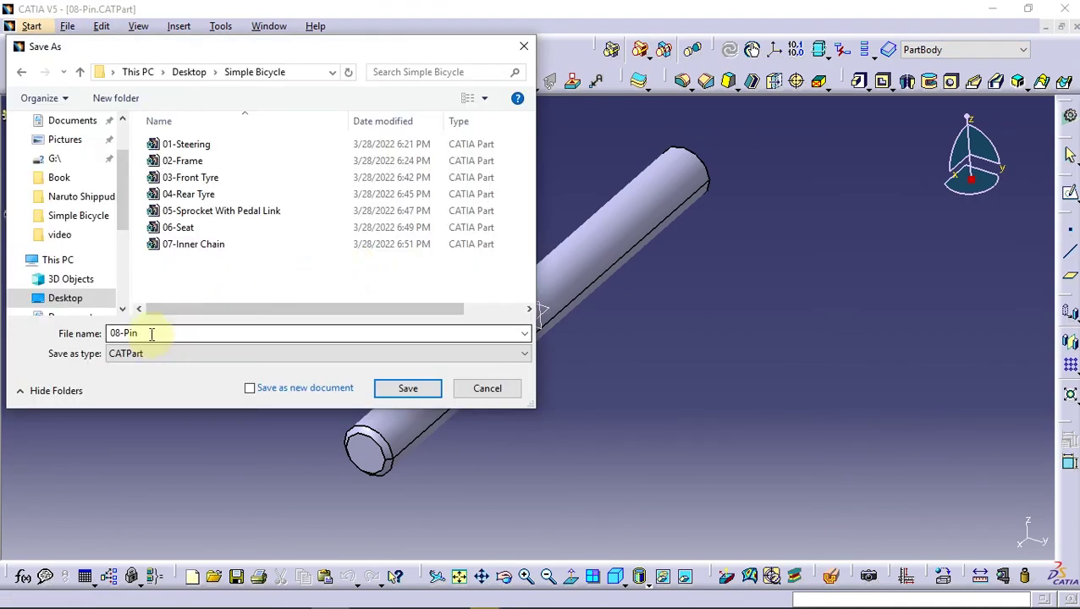
click(409, 389)
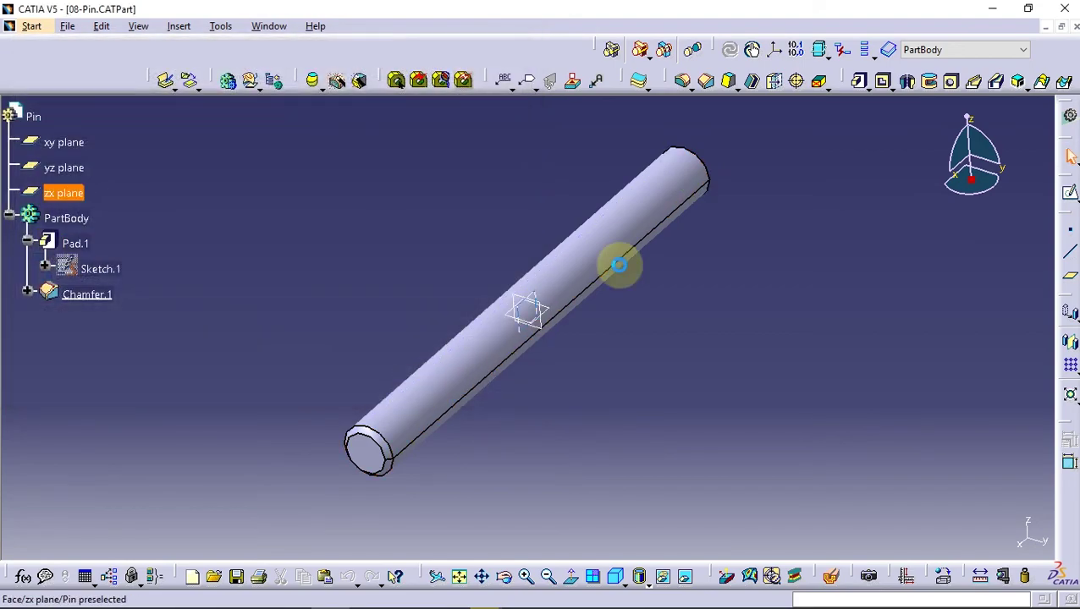
click(1074, 28)
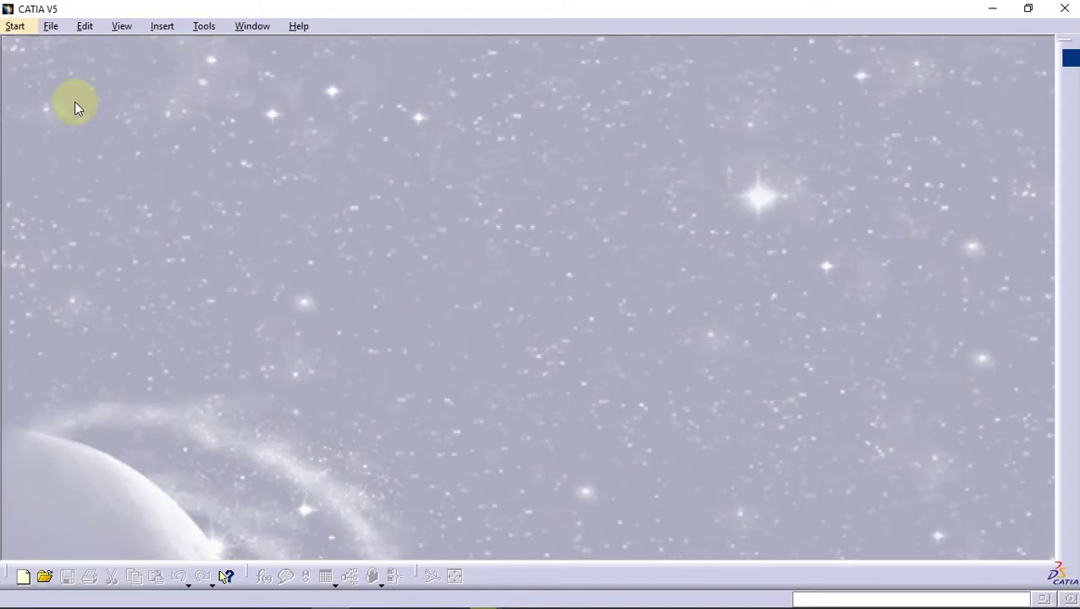
Start a new Part Design part and name it Pedal
click(15, 26)
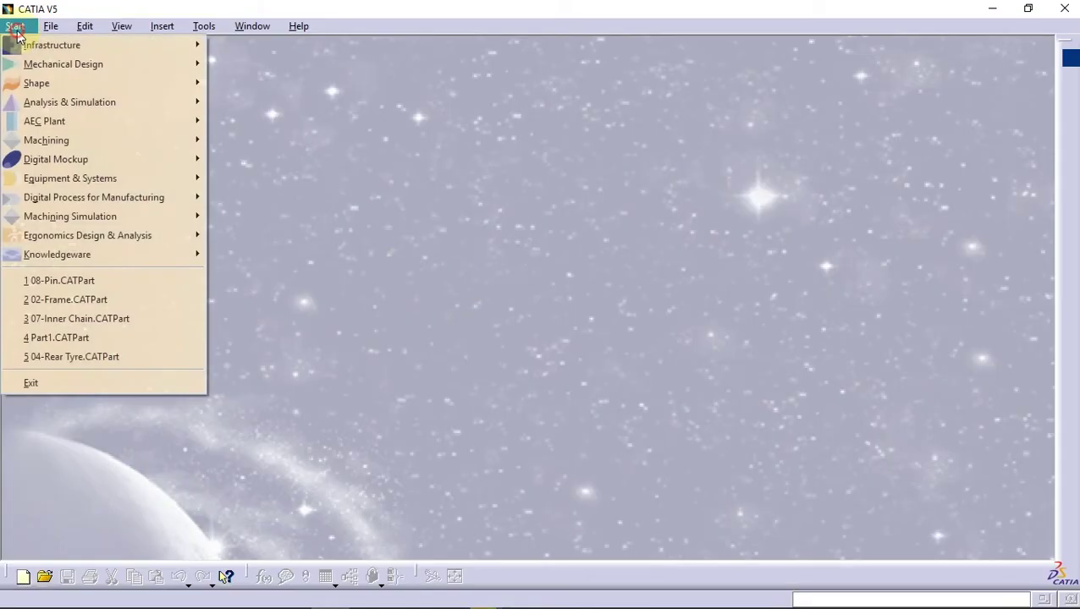
click(254, 62)
text(Pedal)
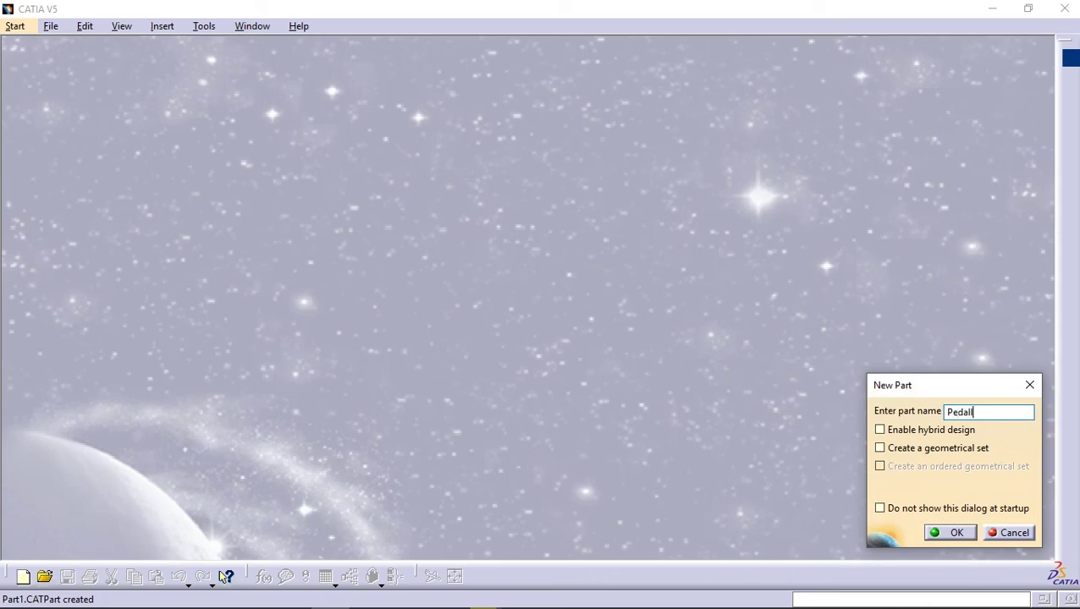
click(971, 535)
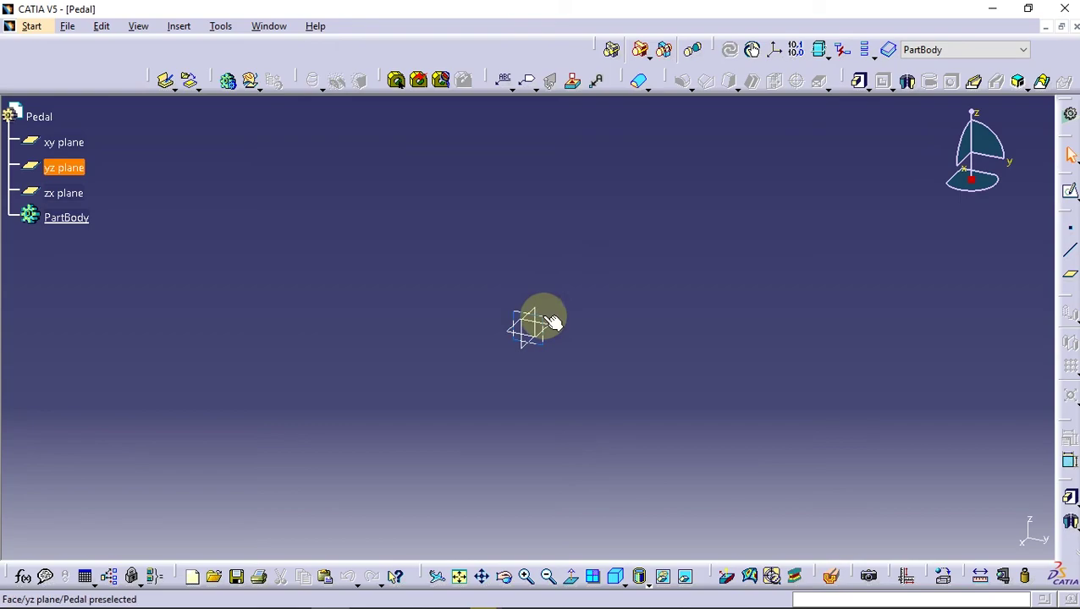
Draw a centred rectangle at the origin of the xy plane
click(548, 324)
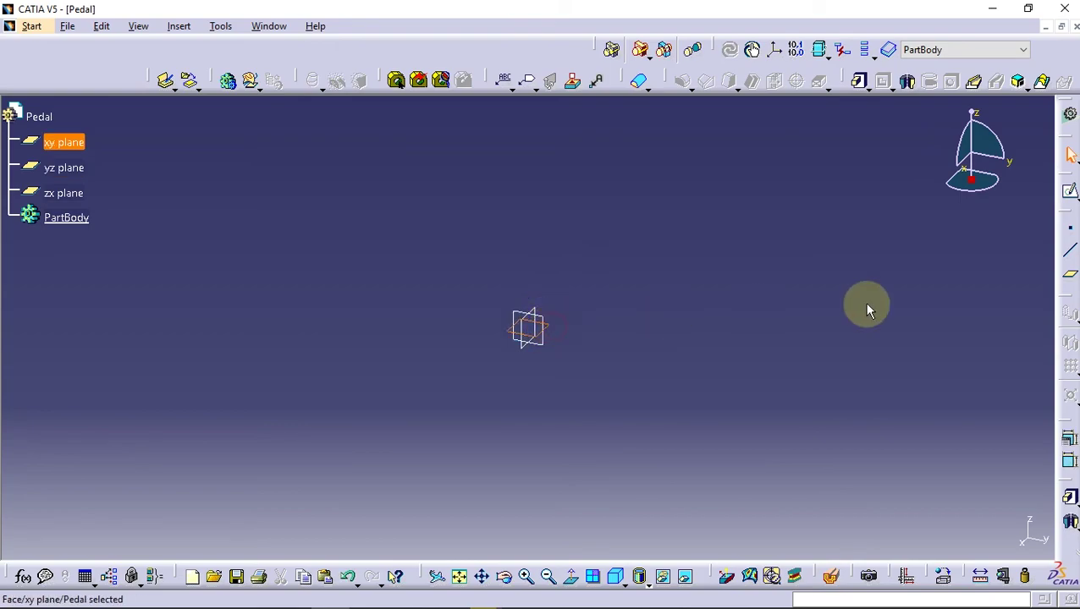
click(1069, 191)
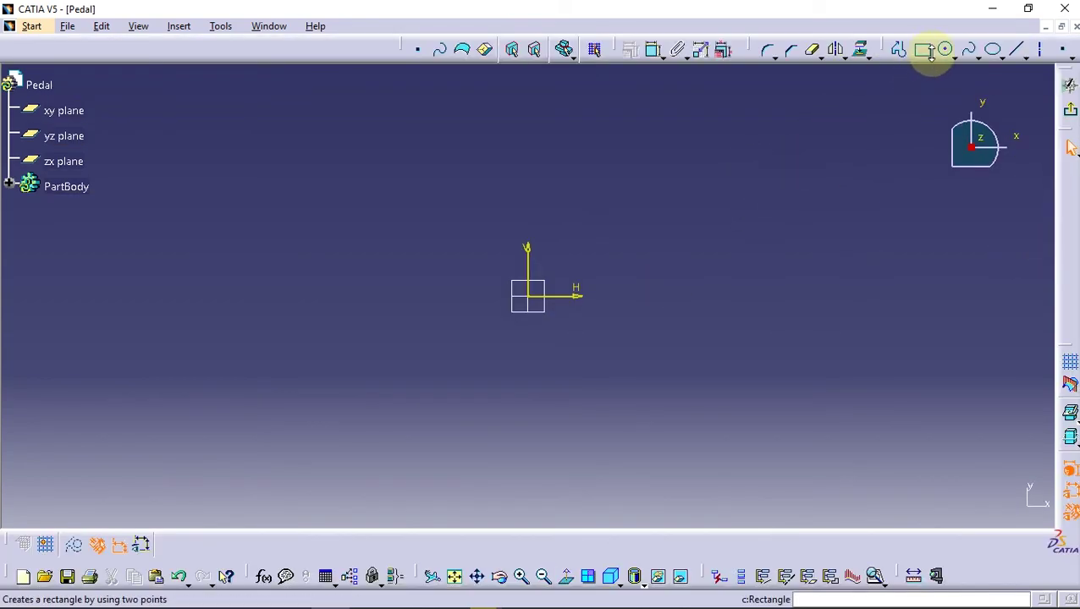
click(944, 226)
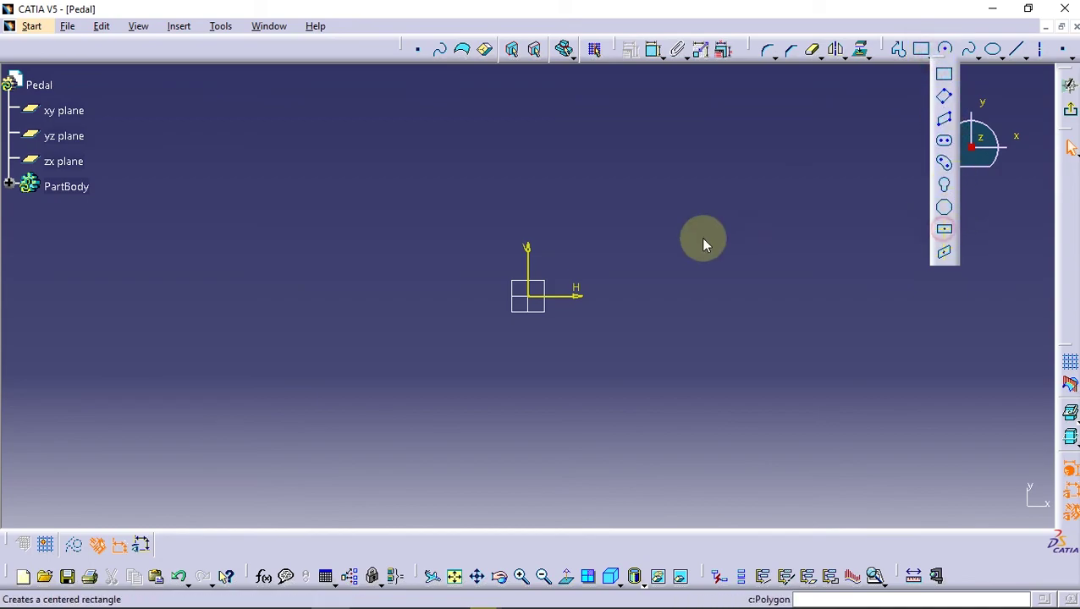
click(528, 295)
click(307, 133)
Dimension the rectangle to 100 wide by 80 high
click(652, 49)
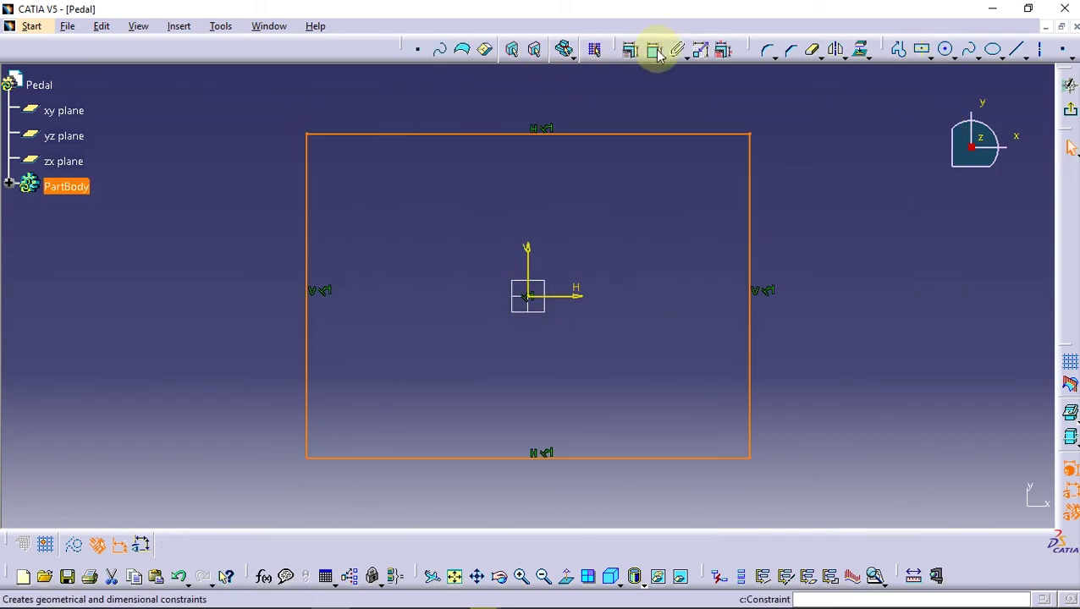
click(527, 134)
click(509, 100)
click(306, 203)
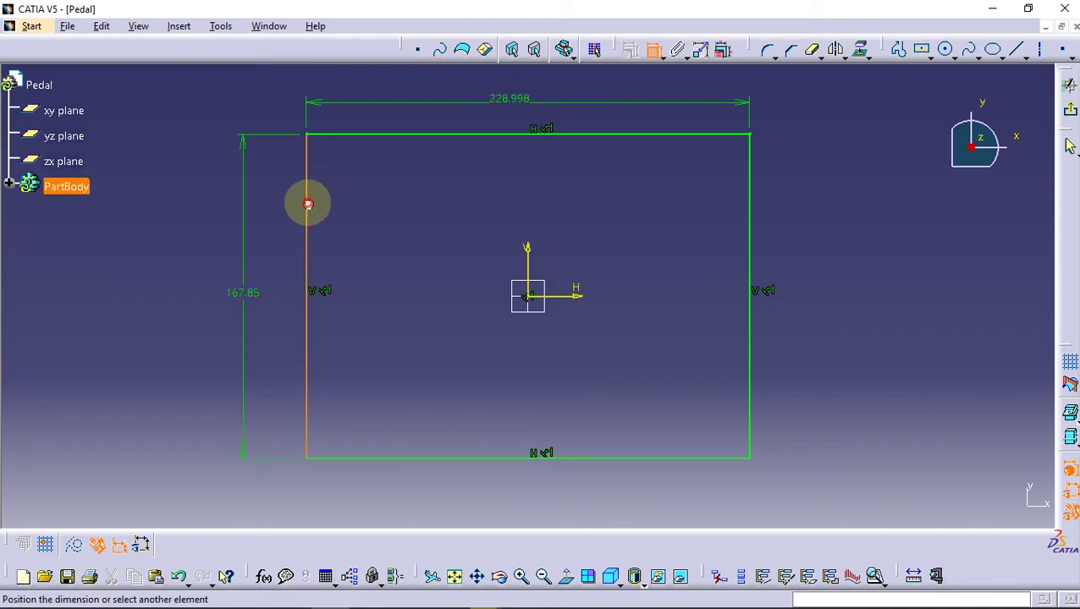
click(238, 286)
double_click(502, 96)
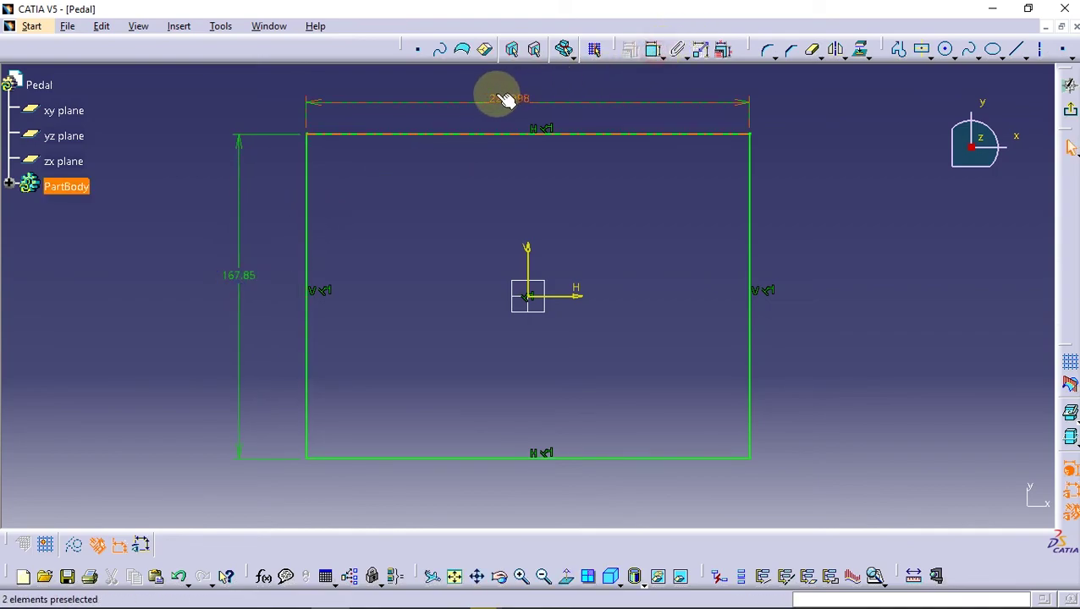
text(100)
key(Return)
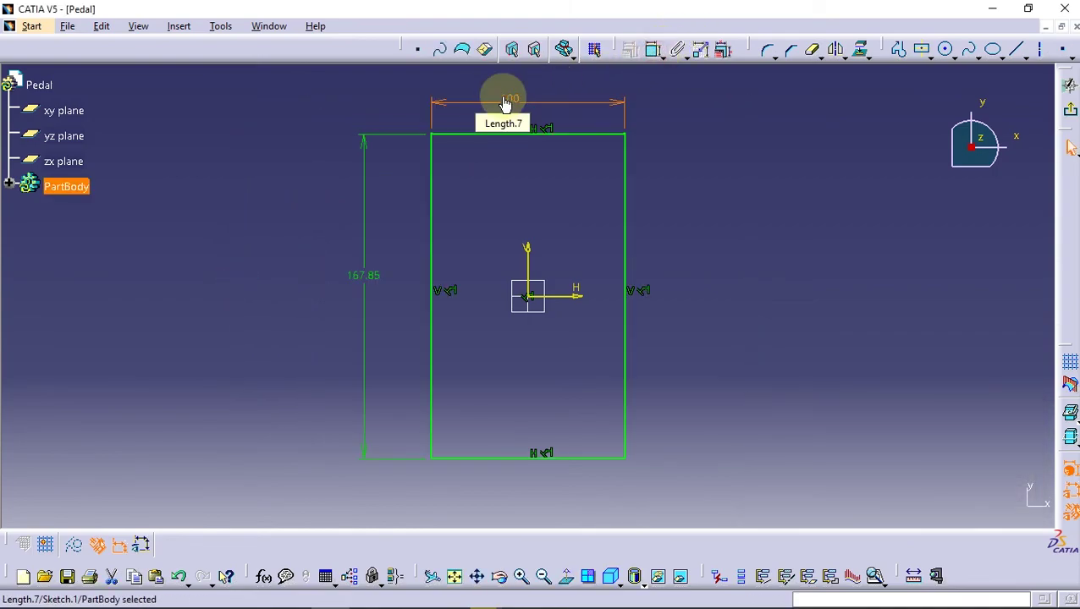
double_click(370, 274)
text(80)
key(Return)
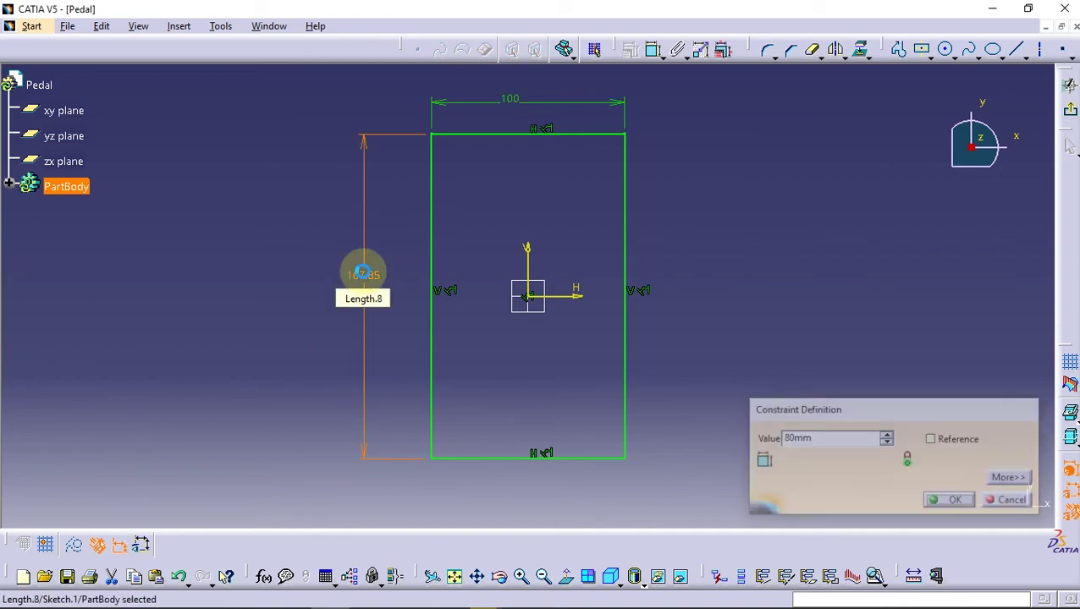
click(1068, 110)
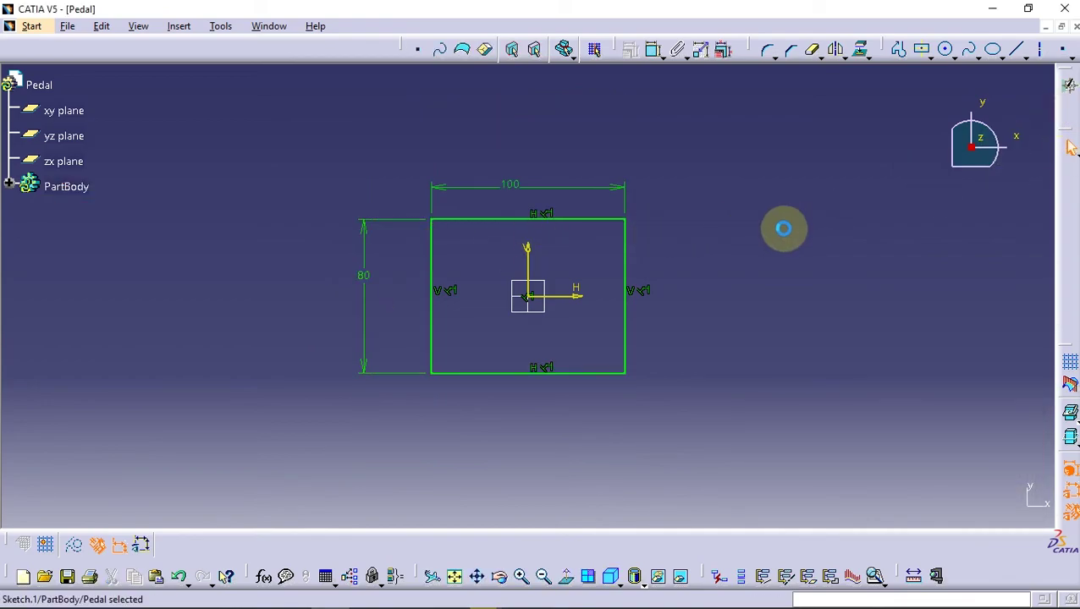
Pad the rectangle 15 mm into a solid block
click(858, 82)
text(15)
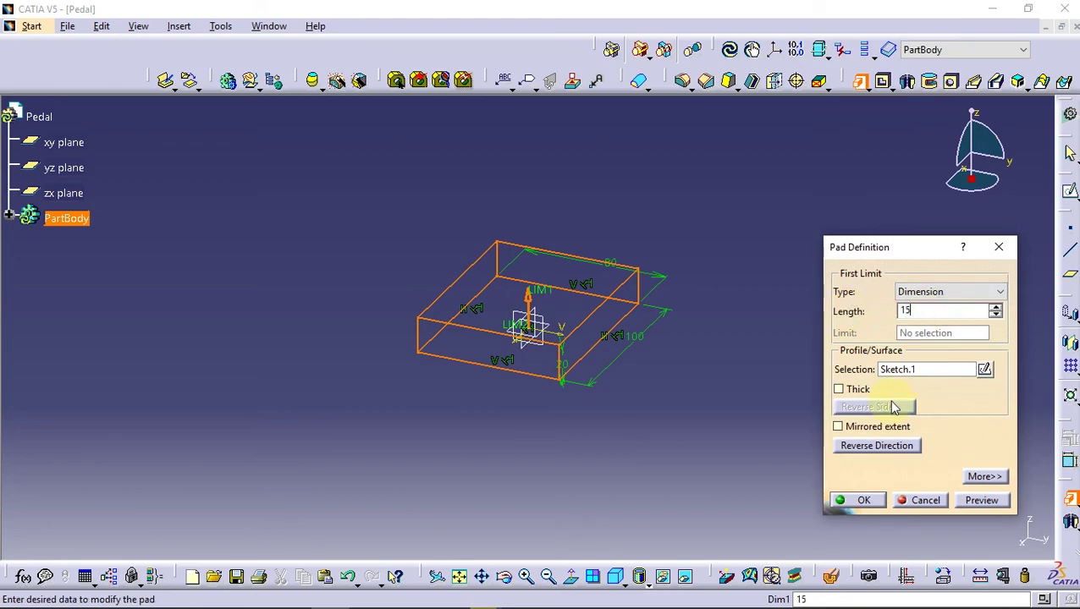
click(867, 426)
click(873, 502)
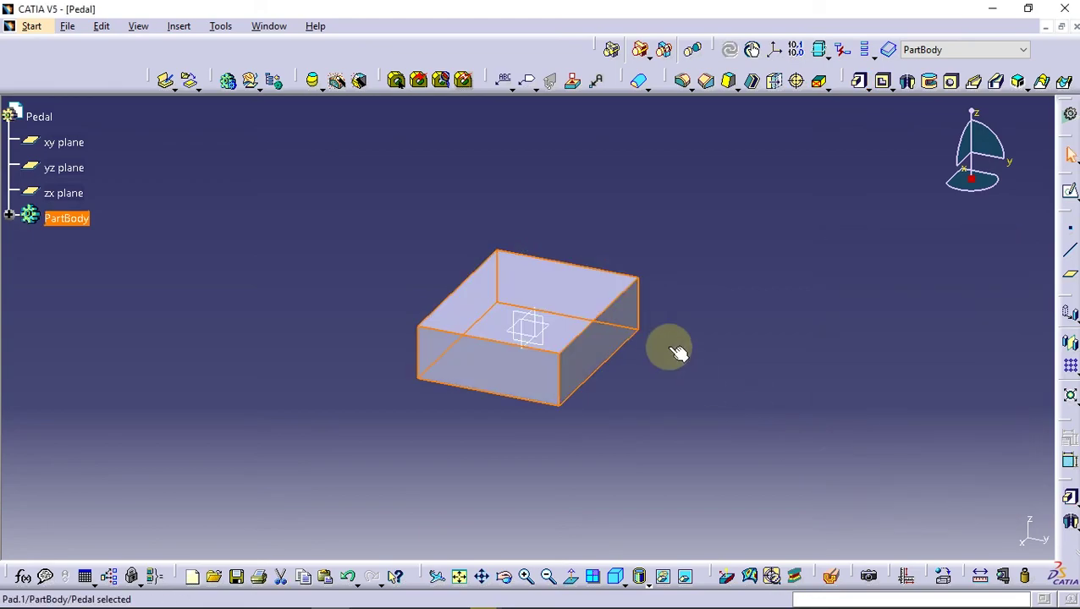
click(568, 299)
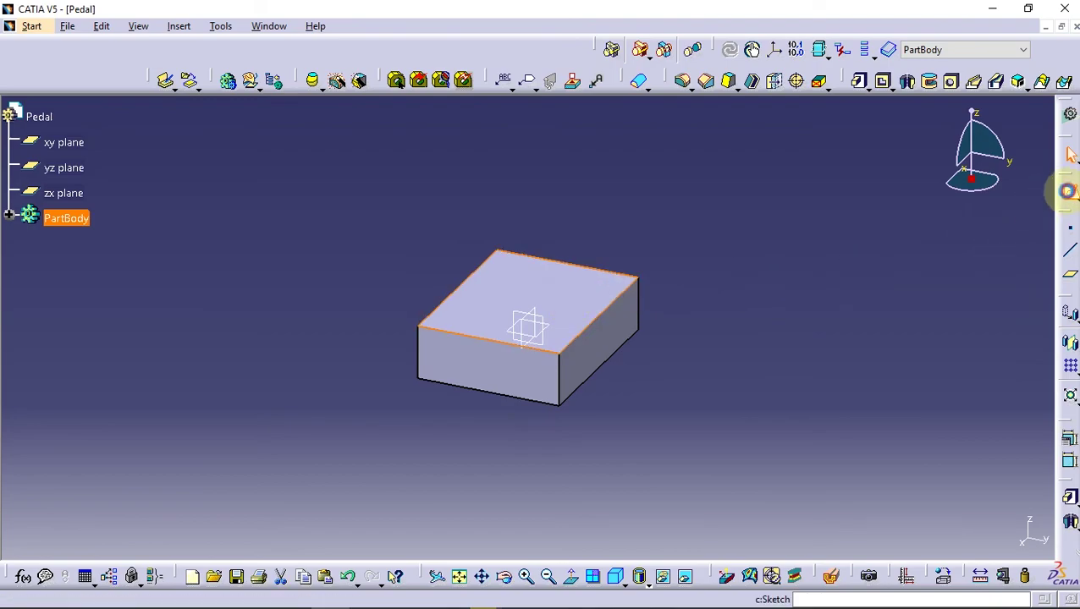
Sketch a rectangle in the upper-left area of the block's top face
click(1068, 190)
mouse_move(475, 361)
middle_down()
mouse_move(638, 288)
mouse_move(639, 253)
mouse_move(518, 304)
middle_up()
click(933, 55)
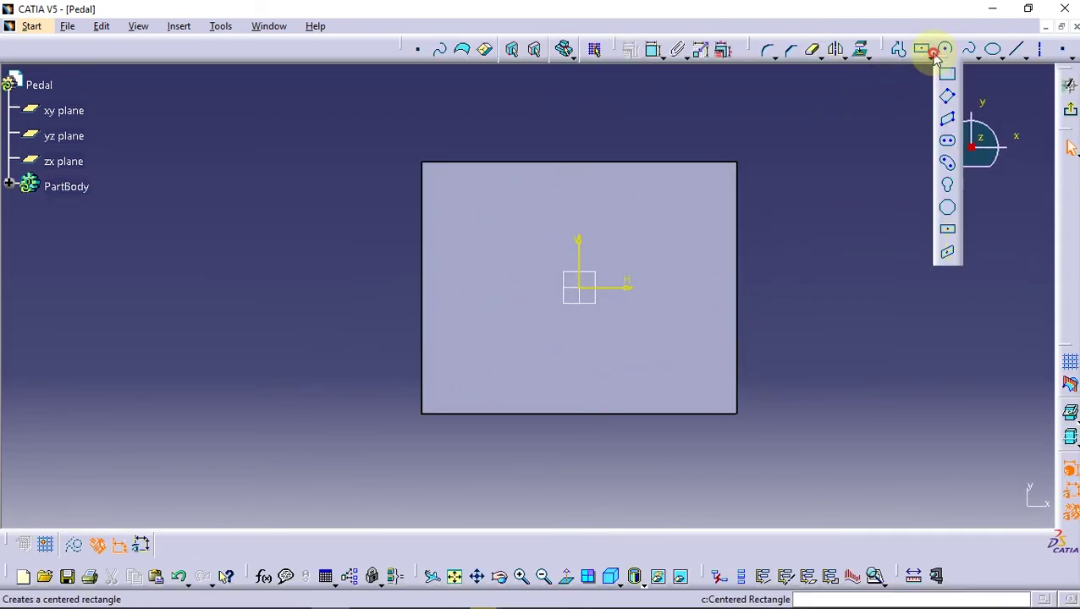
click(439, 181)
click(558, 257)
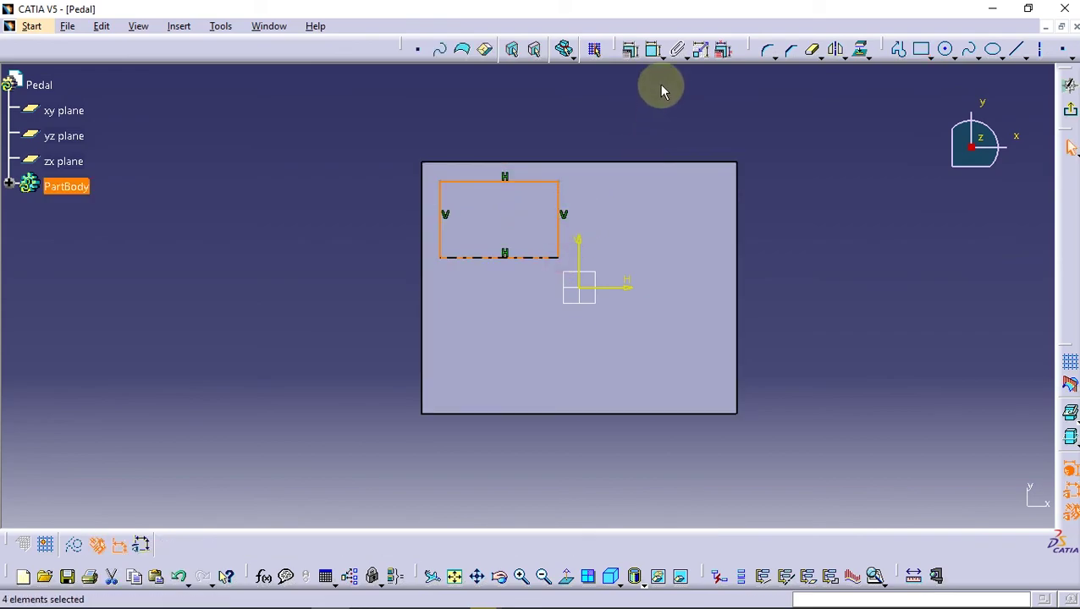
Dimension the rectangle 42.65 wide by 23 high
click(653, 49)
click(498, 181)
click(497, 100)
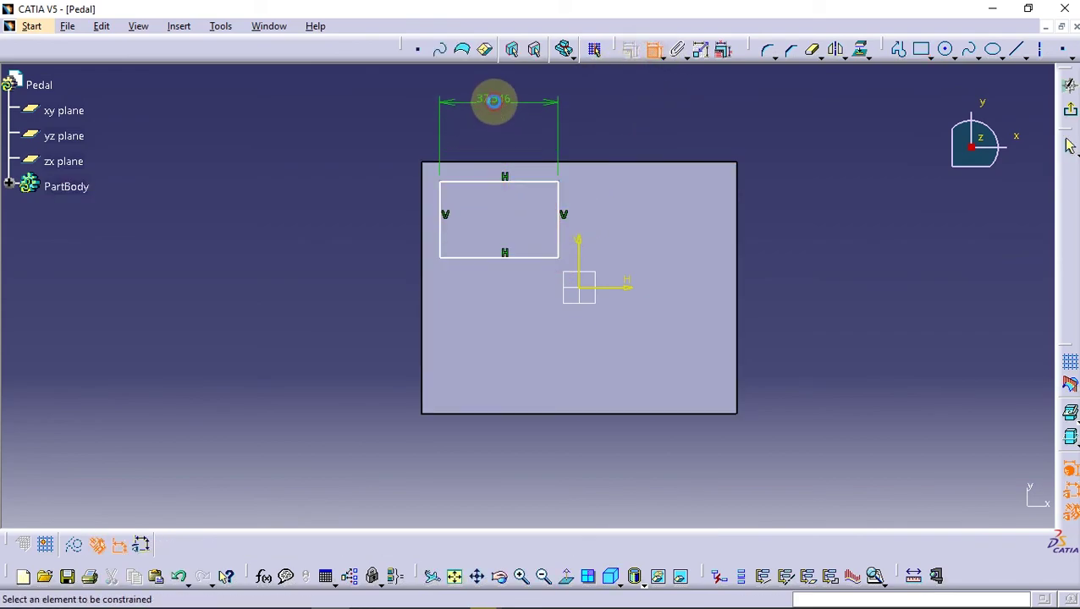
double_click(497, 99)
text(42.65)
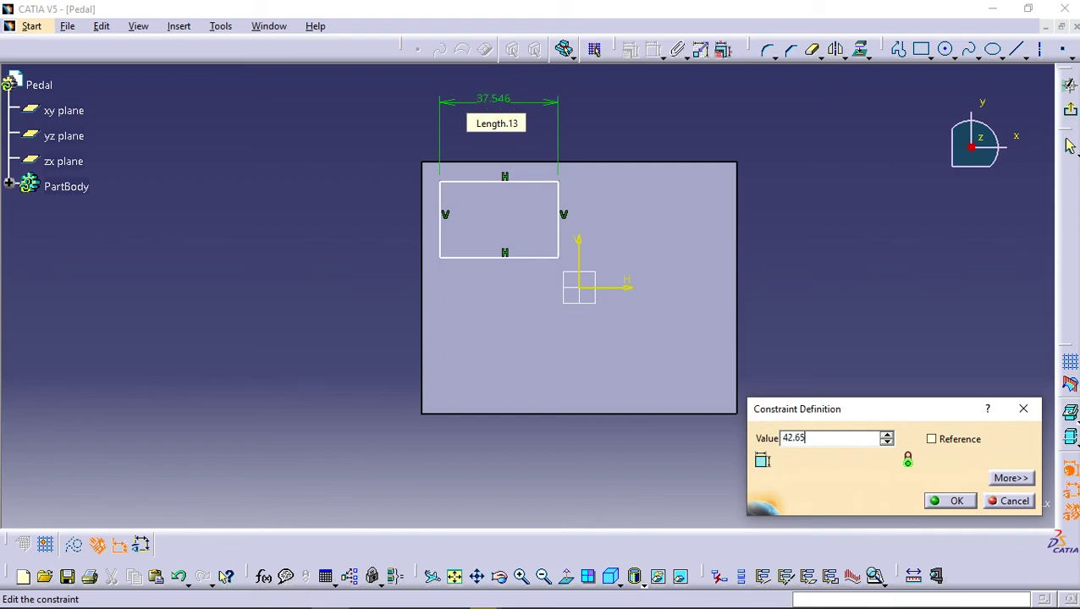
key(Return)
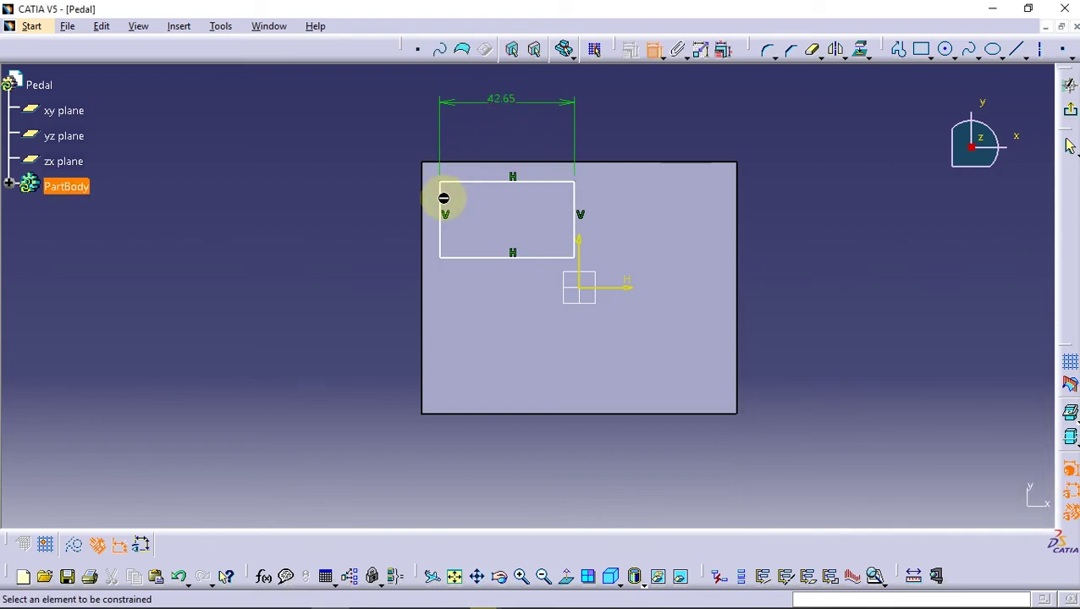
click(440, 199)
click(340, 216)
double_click(346, 211)
text(23)
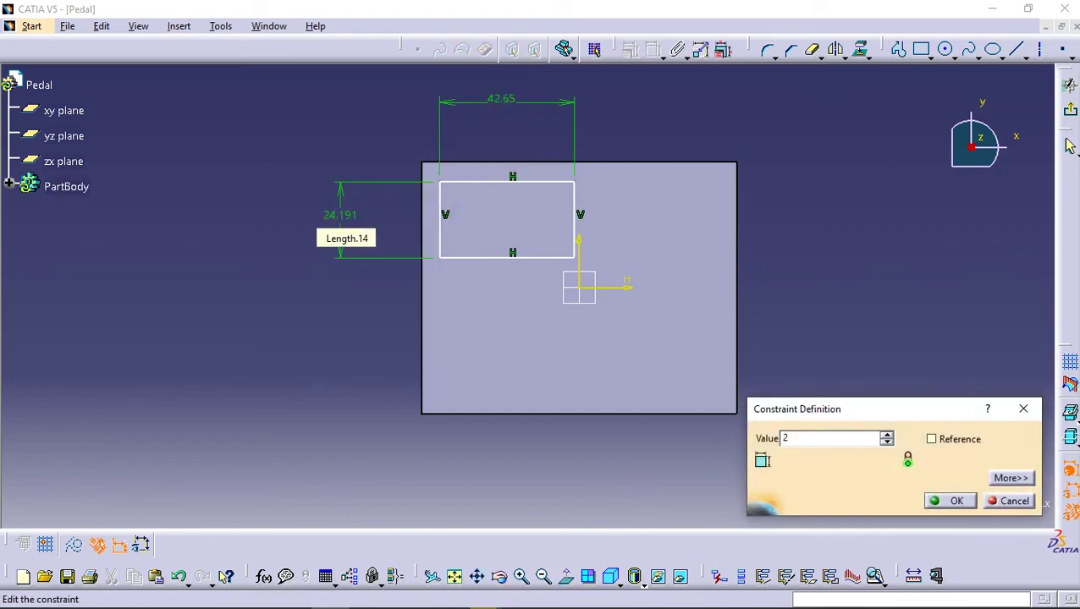
key(Return)
Position the rectangle 5 mm from the block's left and top edges
click(436, 218)
click(422, 221)
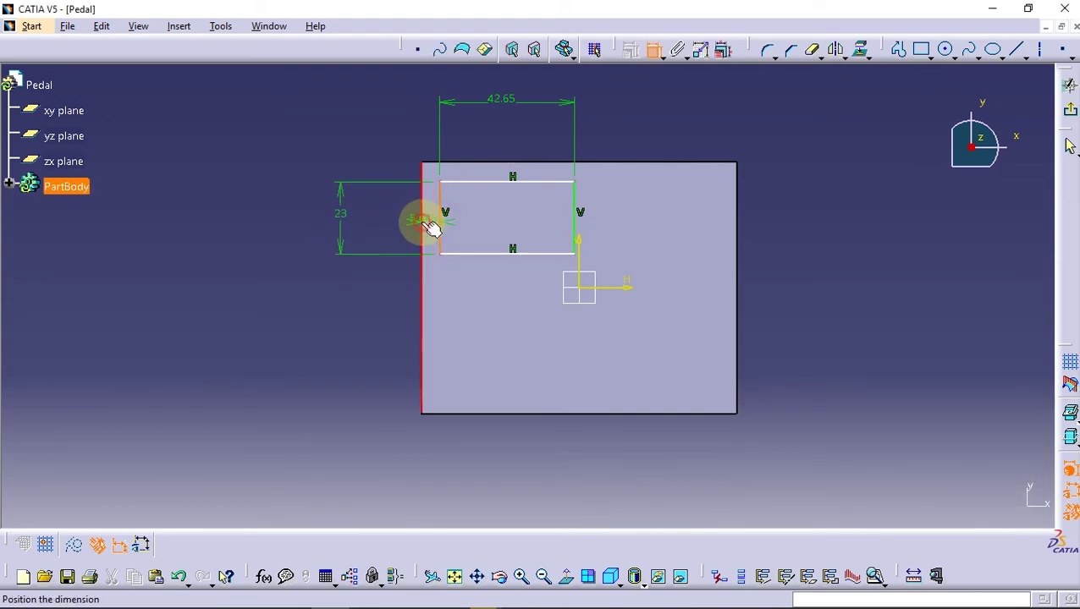
click(380, 150)
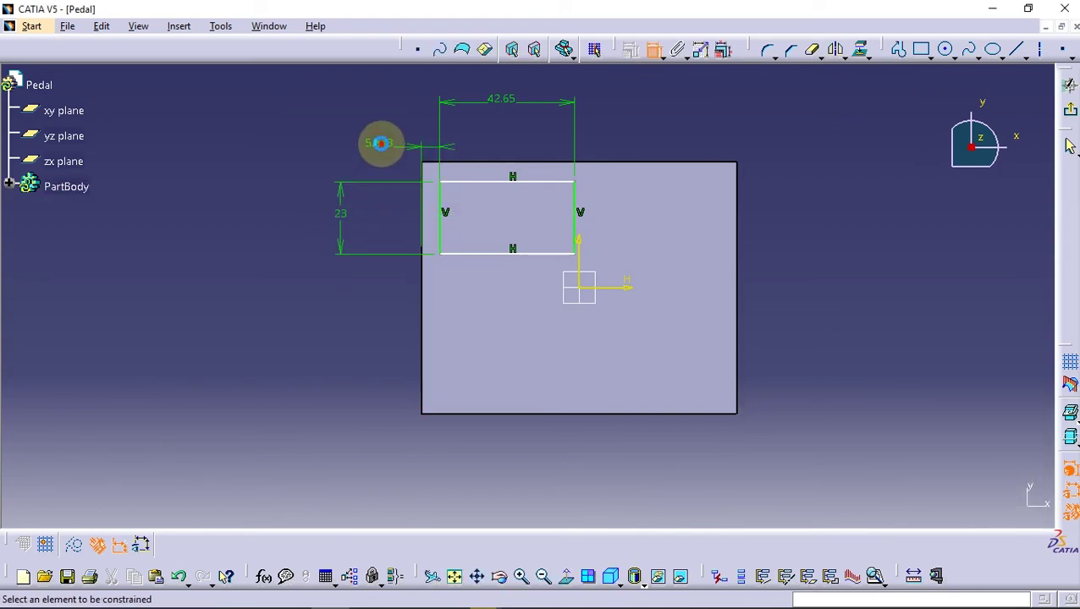
double_click(375, 144)
text(5.843mm)
key(Return)
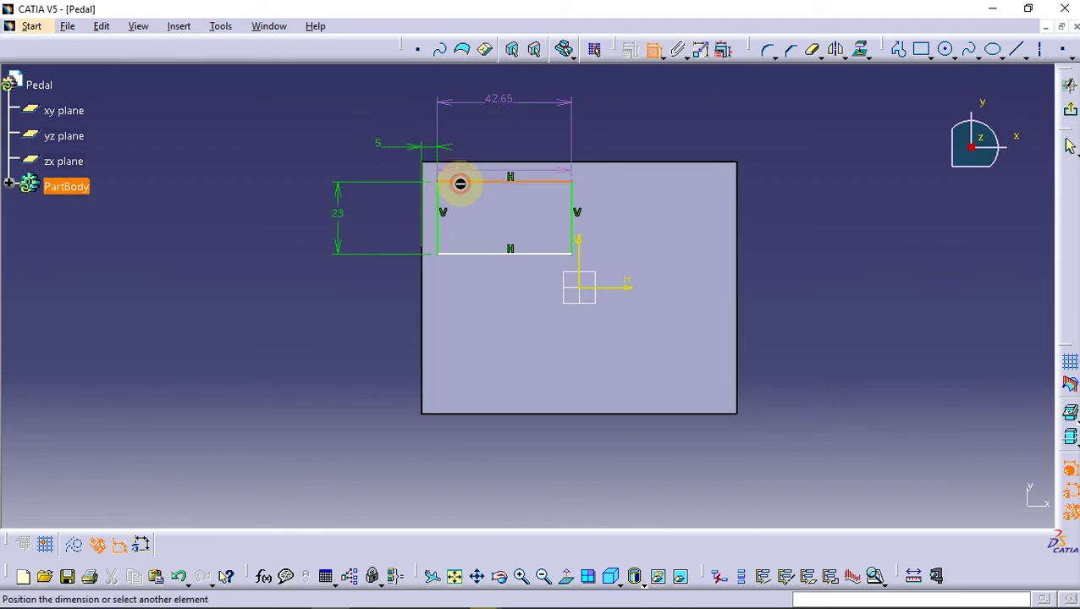
click(470, 162)
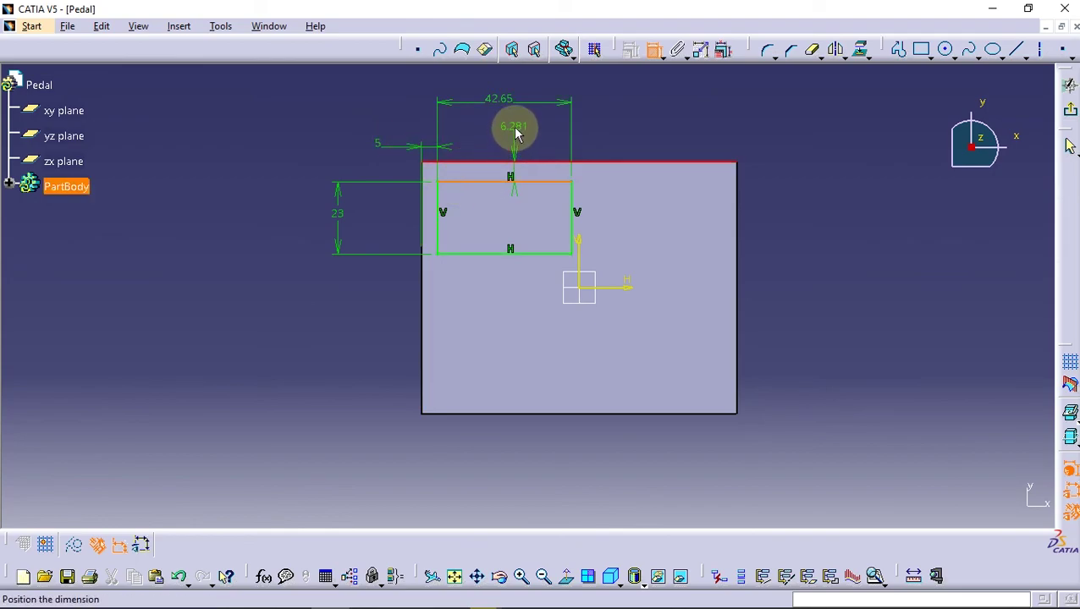
click(518, 127)
double_click(519, 127)
text(5)
key(Return)
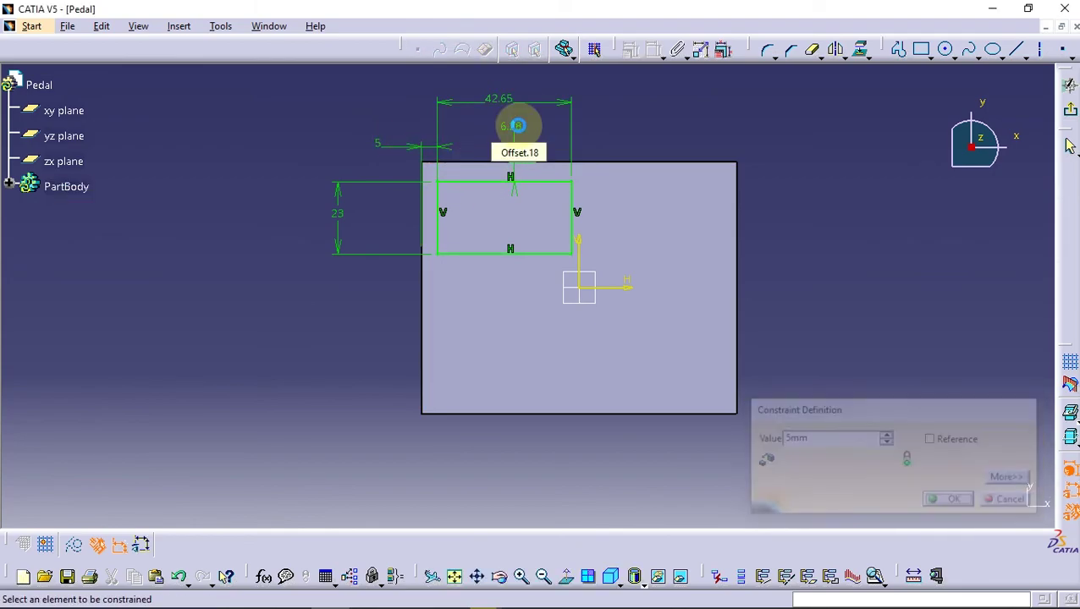
click(656, 52)
Mirror the rectangle across the vertical and horizontal axes into four rectangles
drag(623, 114, 426, 258)
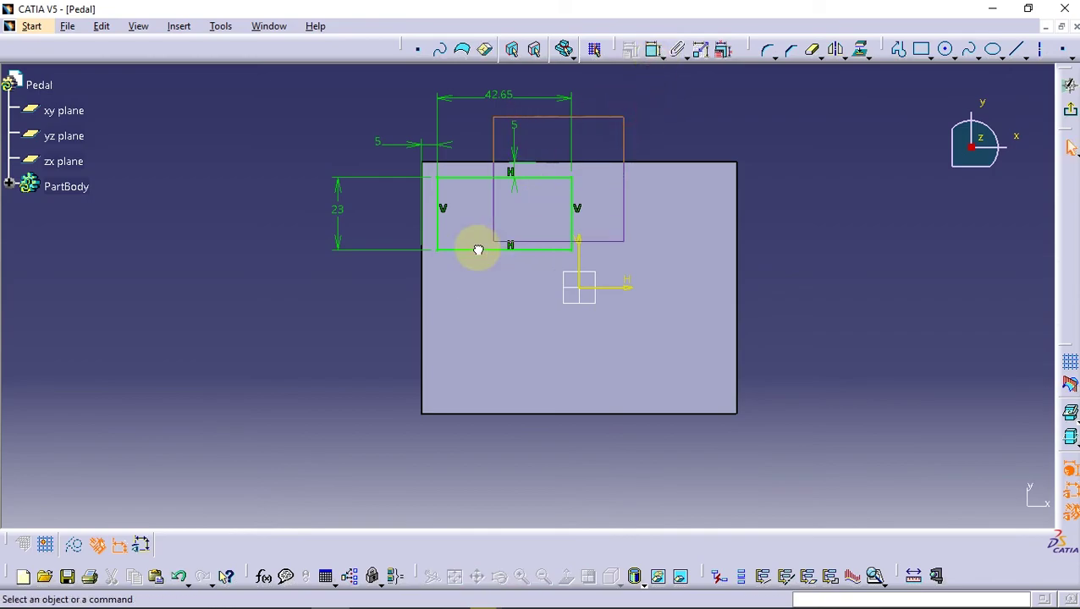
click(836, 49)
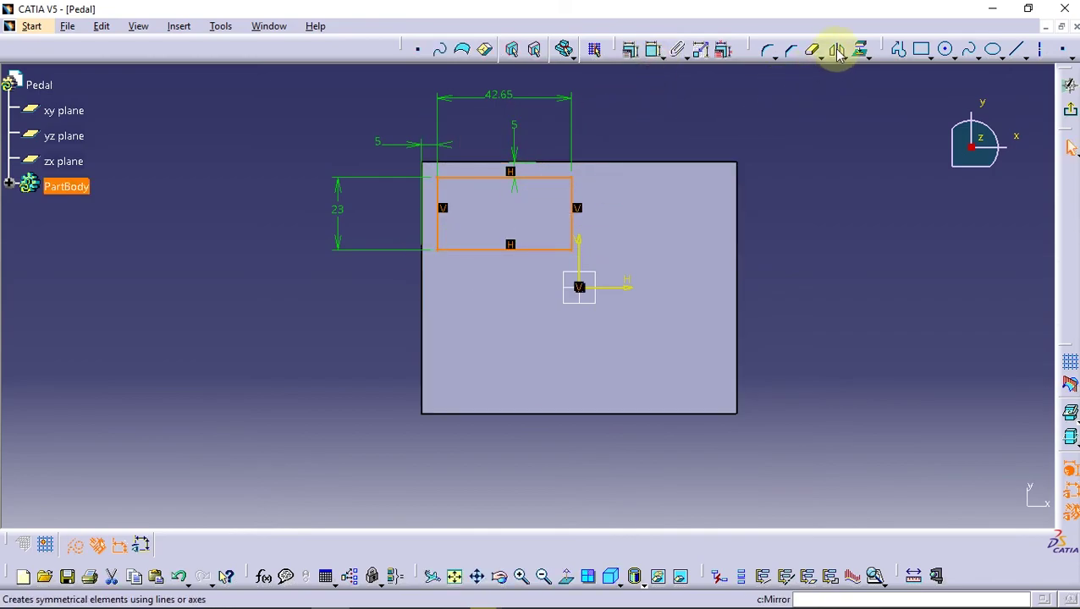
click(581, 247)
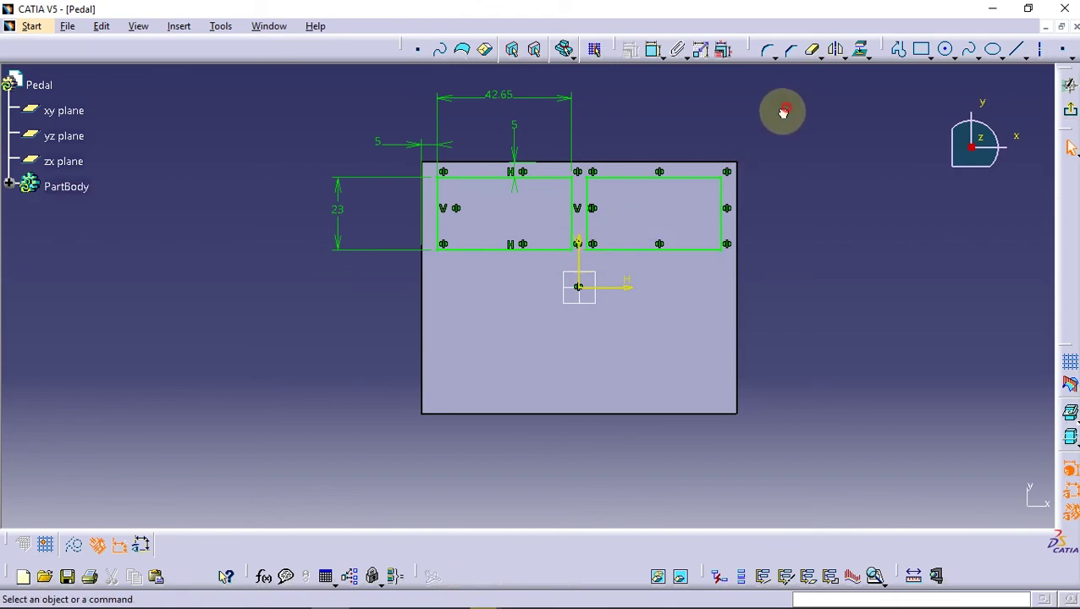
drag(786, 109, 428, 256)
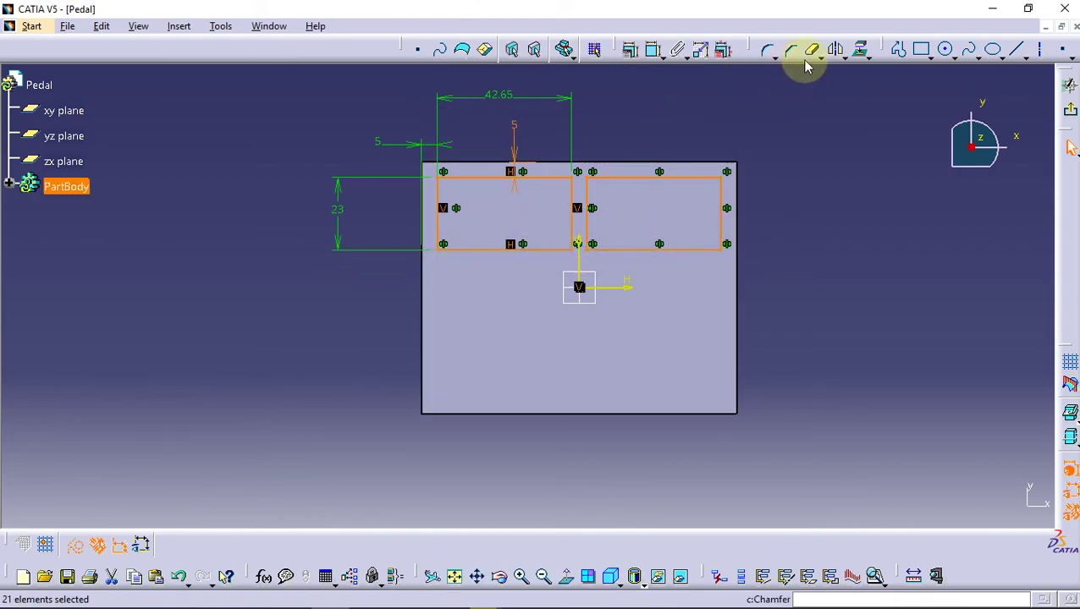
click(835, 49)
click(624, 288)
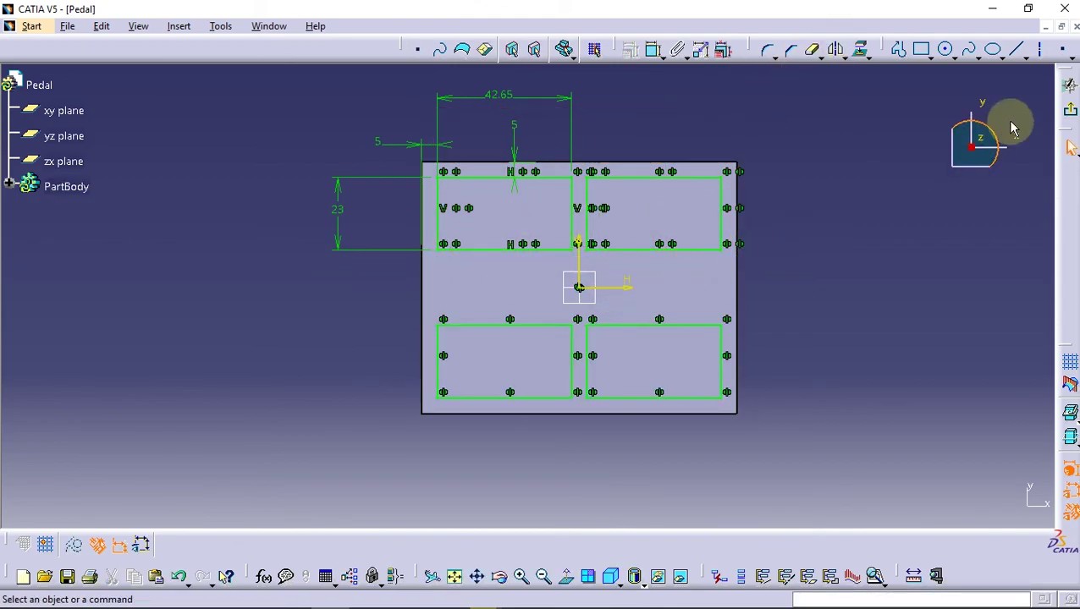
Pocket the four rectangles through the block with Up to next depth
click(1071, 114)
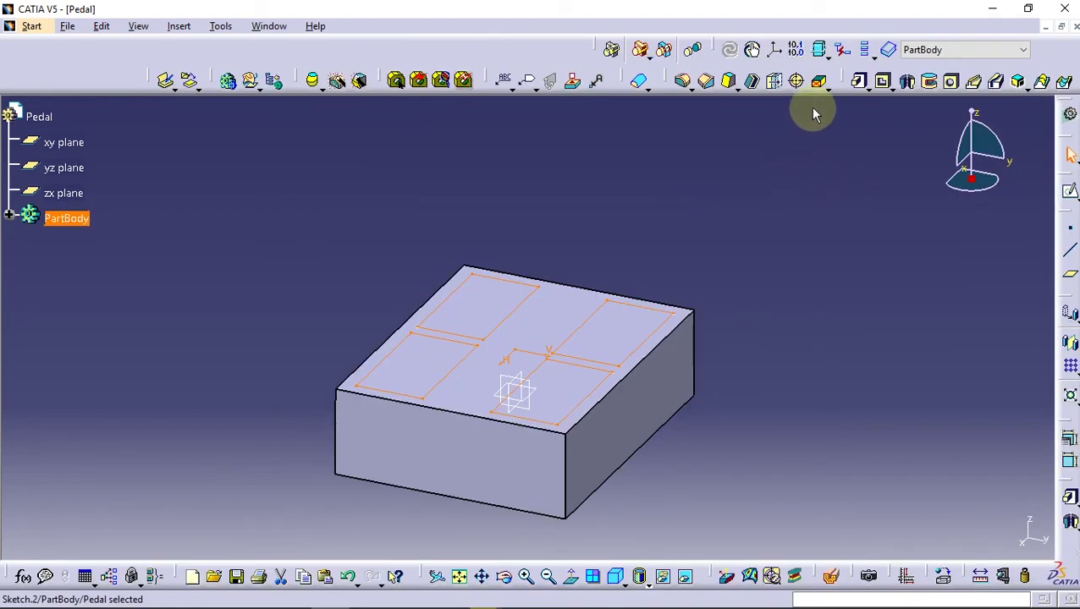
click(884, 81)
click(939, 291)
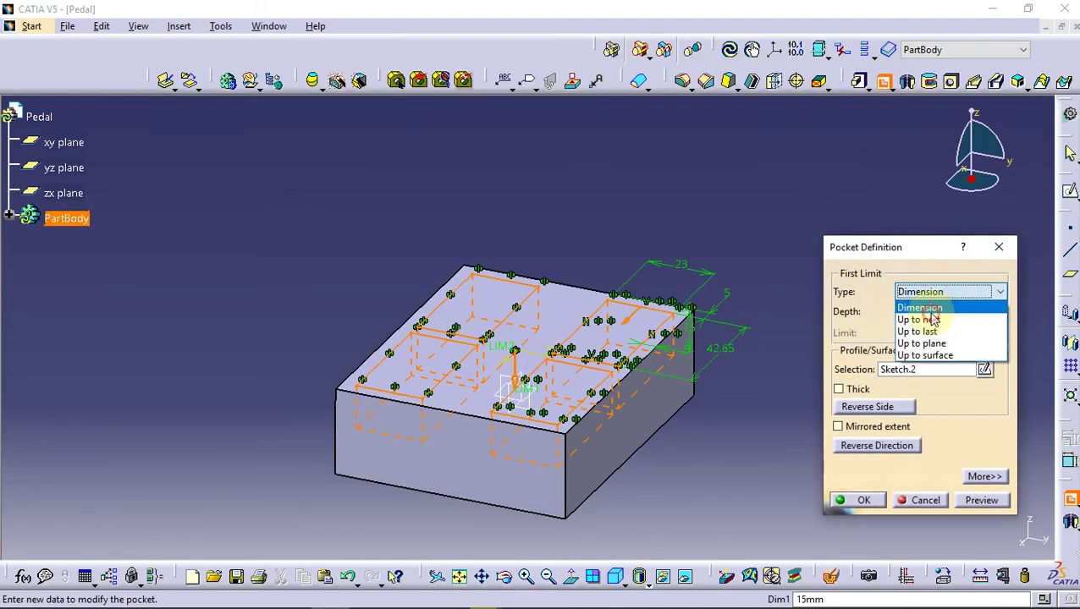
click(923, 315)
click(867, 504)
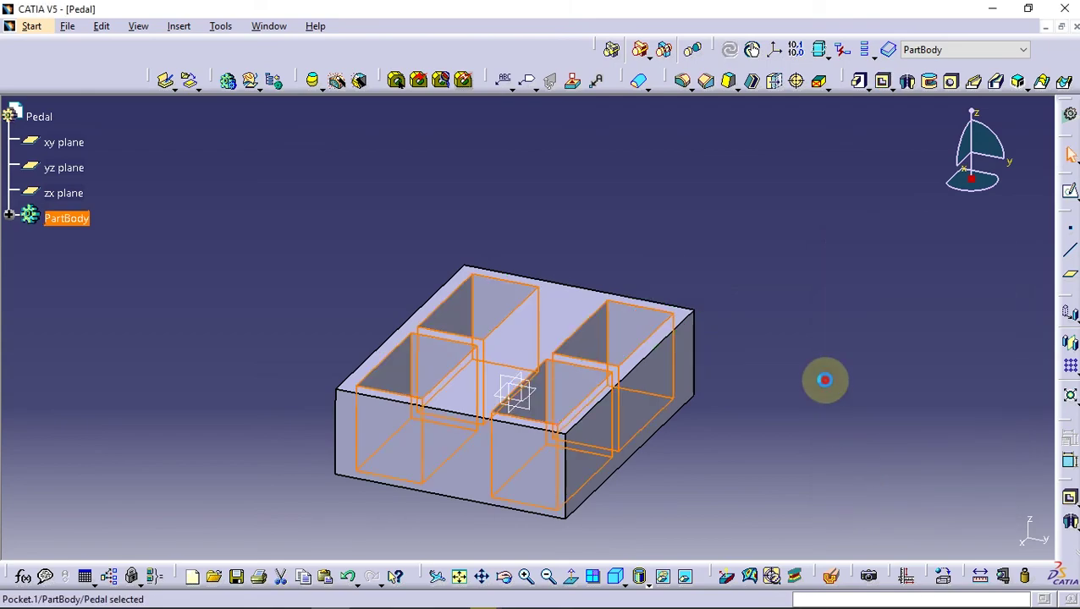
mouse_move(443, 404)
middle_down()
mouse_move(622, 427)
mouse_move(655, 458)
mouse_move(622, 451)
mouse_move(591, 371)
mouse_move(614, 410)
mouse_move(670, 414)
mouse_move(699, 361)
middle_up()
click(698, 427)
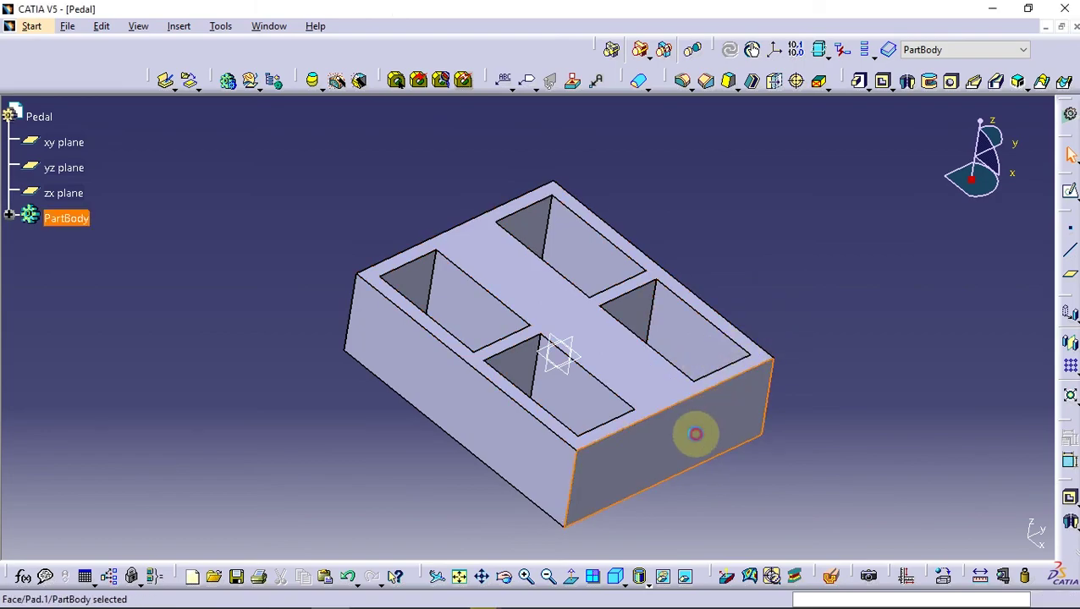
Sketch a 15 mm diameter circle at the origin of the front face
click(1069, 189)
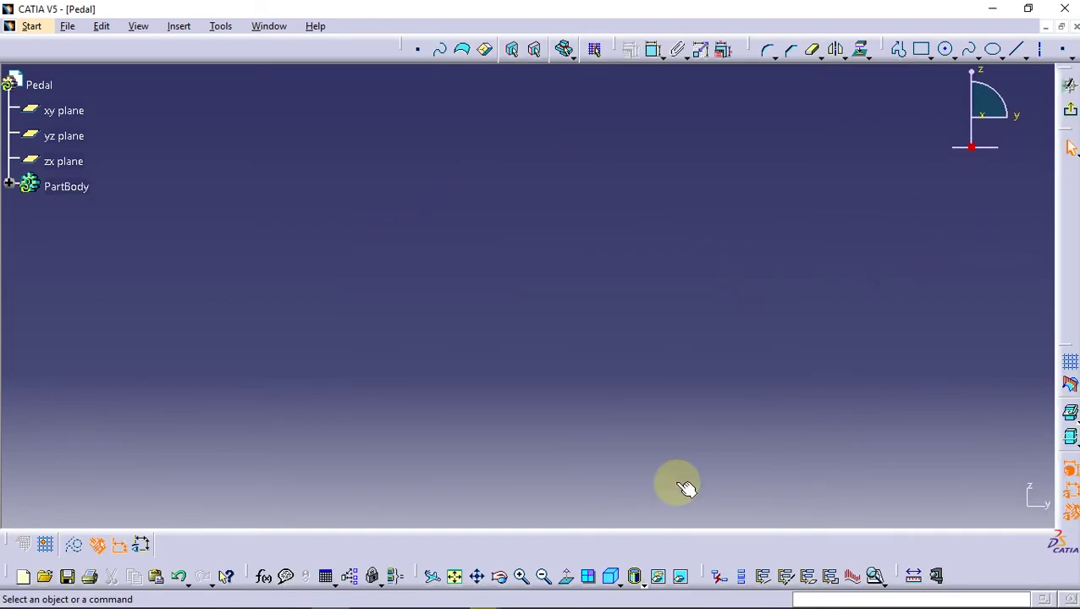
click(454, 576)
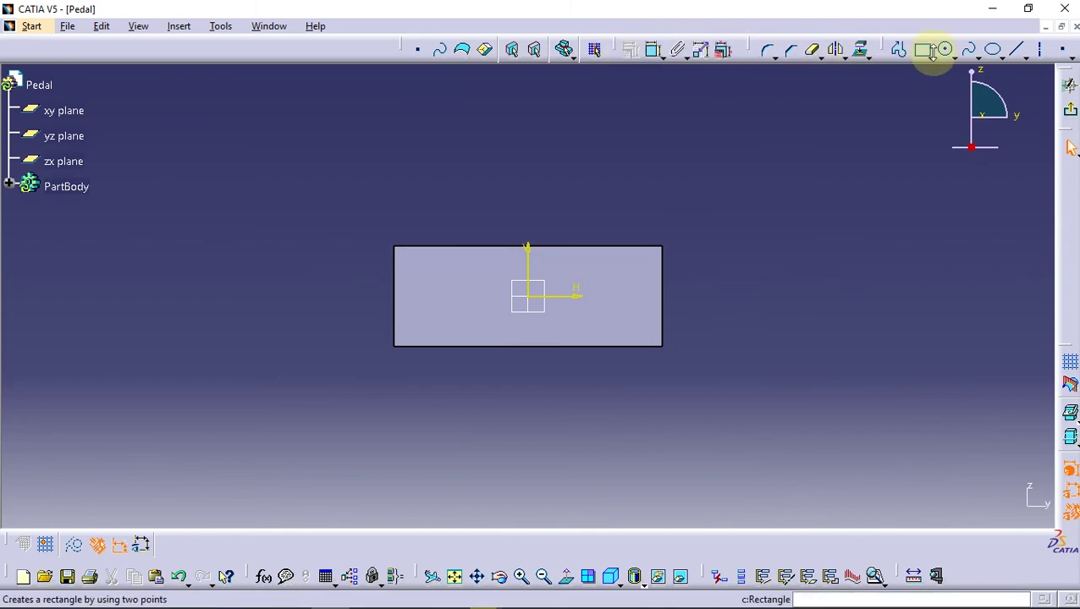
click(946, 49)
click(527, 296)
click(537, 270)
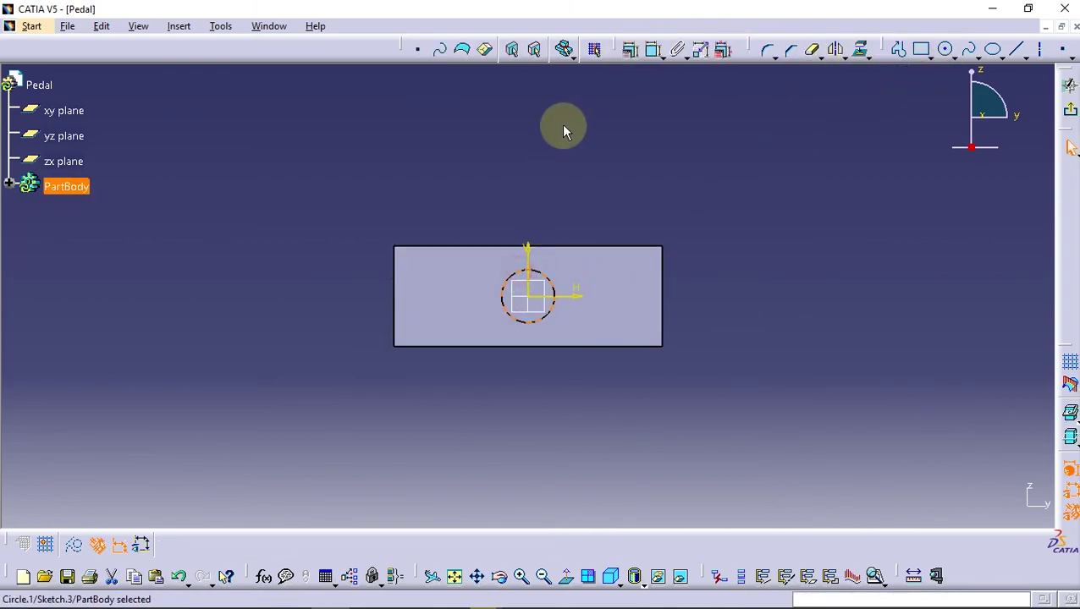
click(653, 49)
click(616, 196)
double_click(616, 197)
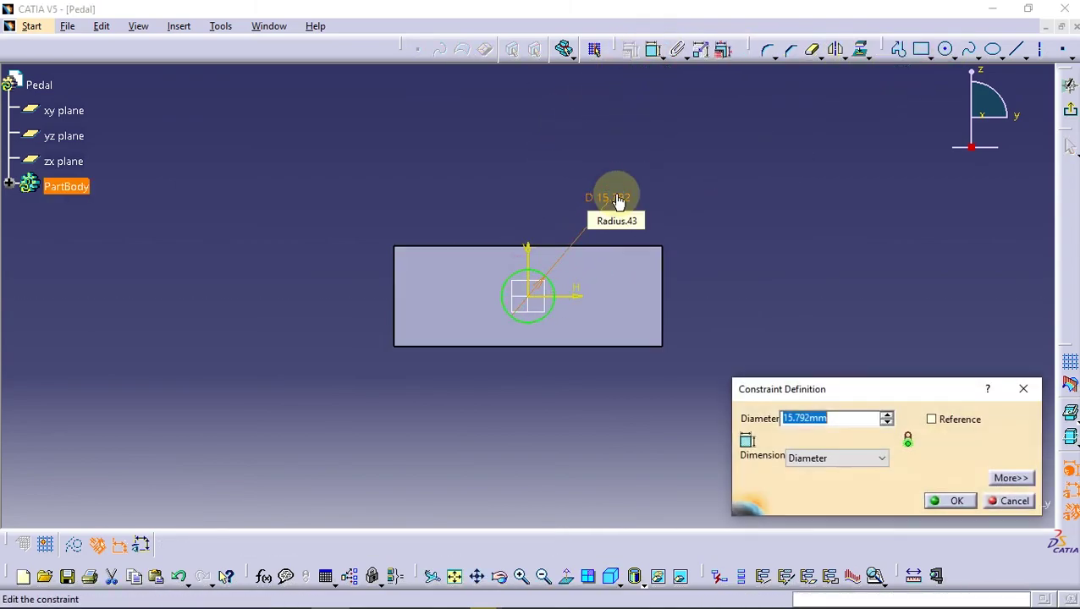
text(15)
click(616, 198)
key(Return)
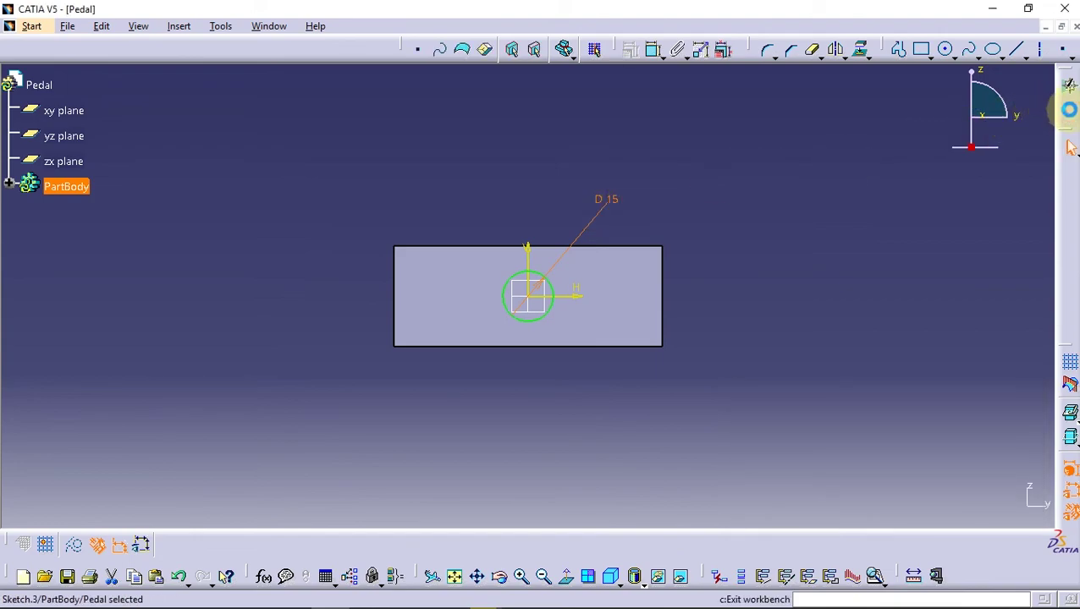
Pocket the circle Up to next to bore the round hole
click(1068, 108)
click(883, 82)
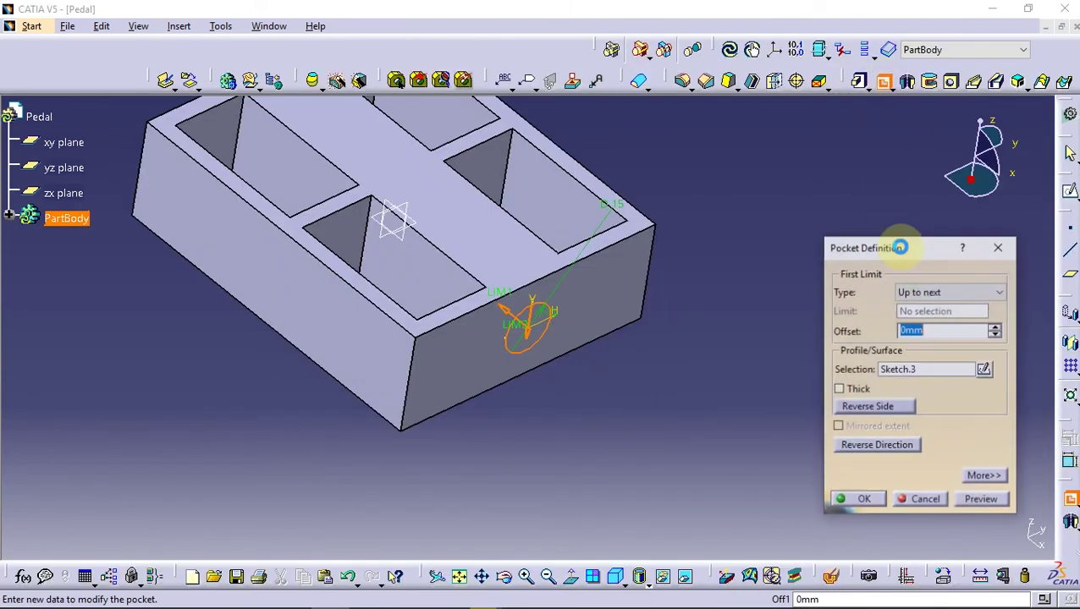
click(863, 500)
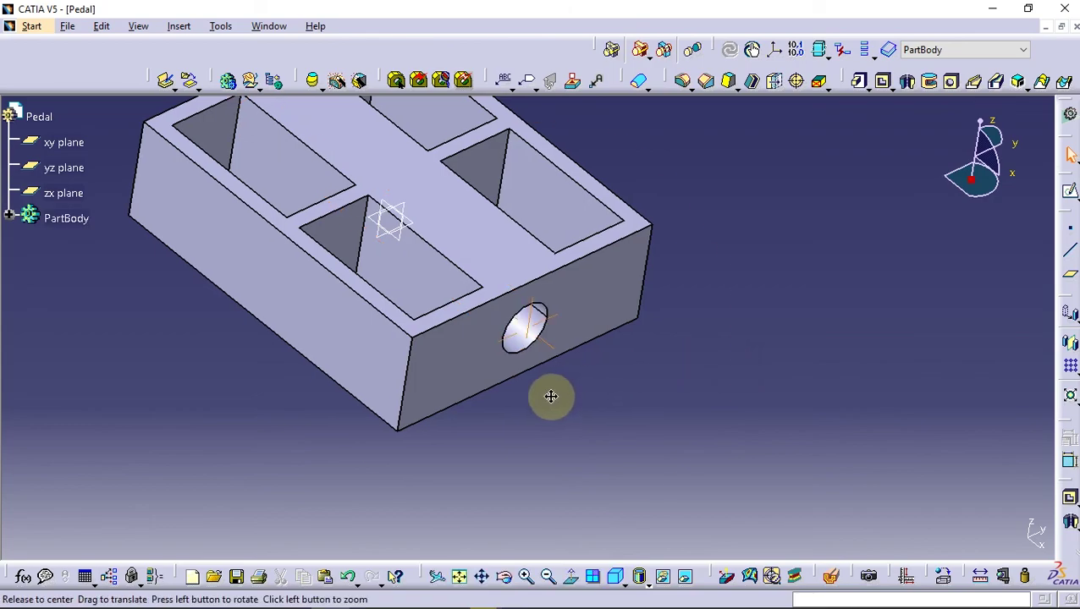
mouse_move(550, 395)
middle_down()
mouse_move(407, 286)
mouse_move(483, 373)
mouse_move(337, 236)
mouse_move(448, 321)
mouse_move(418, 286)
middle_up()
Sketch two concentric circles on the pocket wall, centred on the side hole
click(371, 250)
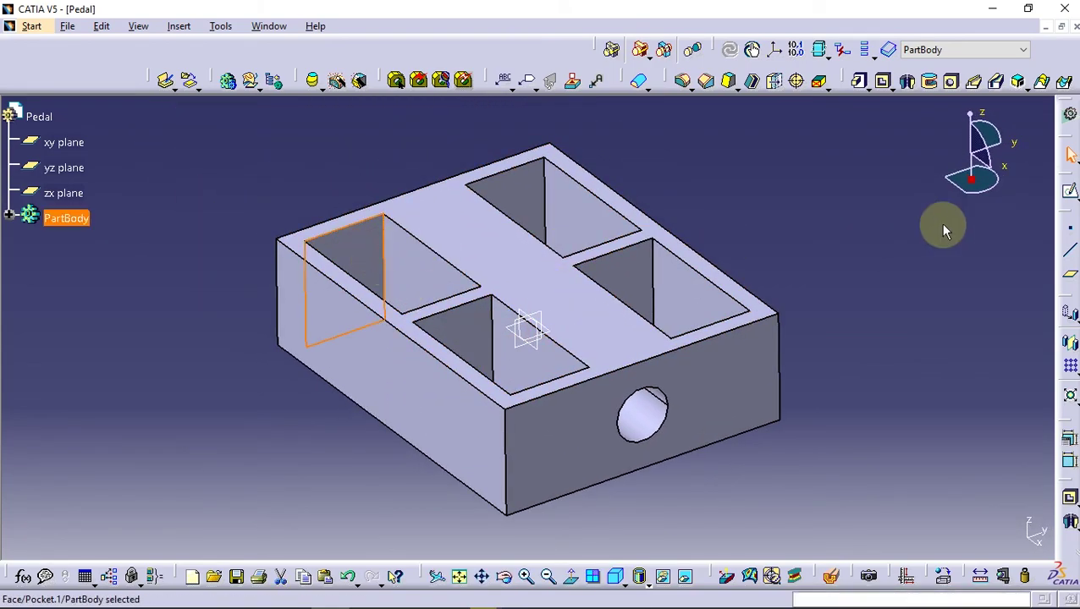
click(1070, 182)
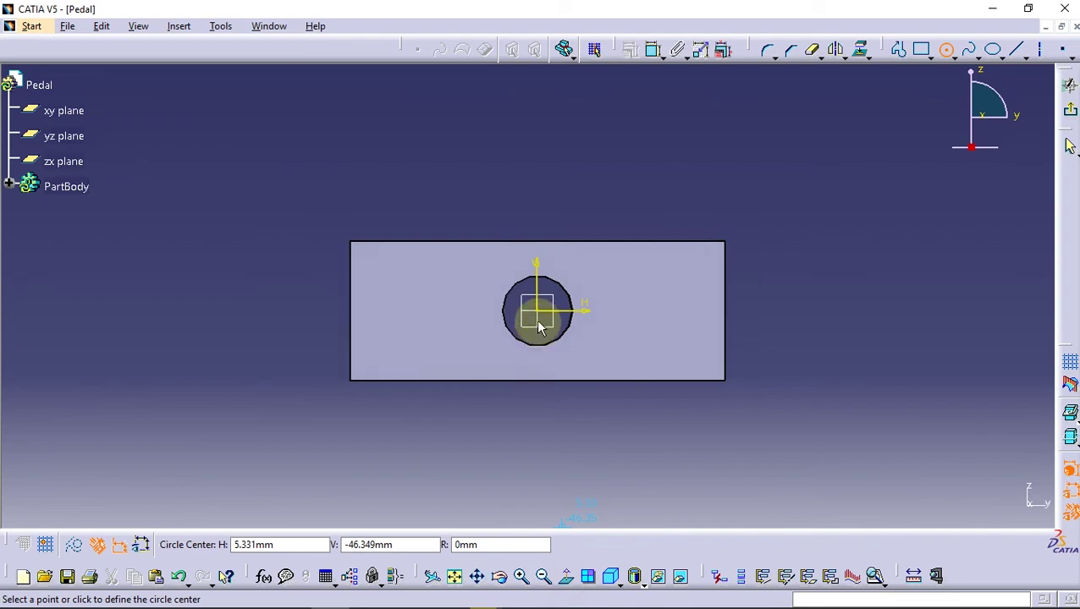
click(538, 310)
click(492, 244)
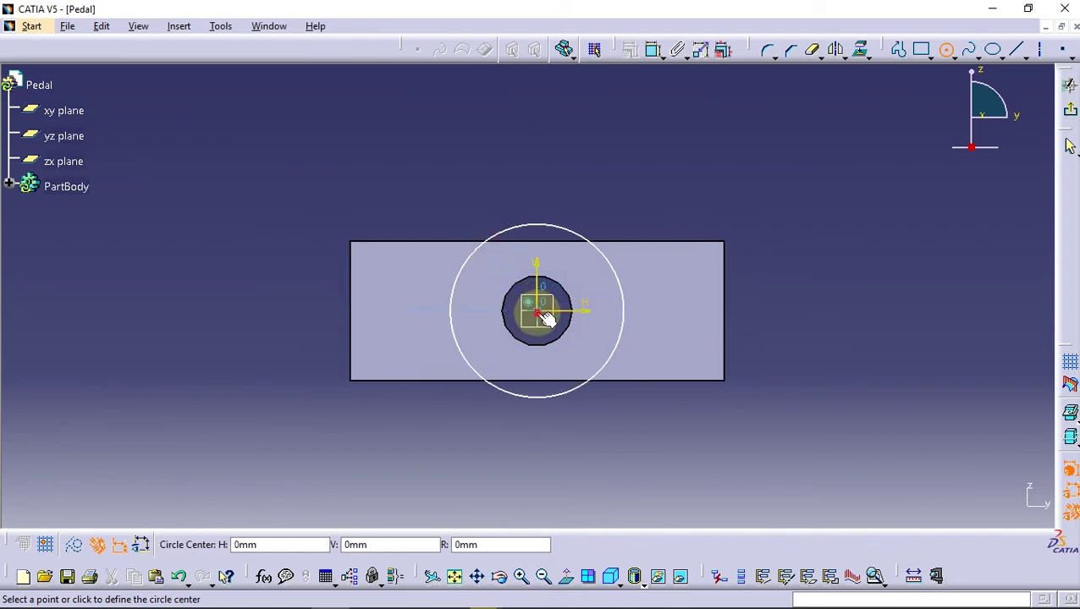
click(537, 310)
click(513, 263)
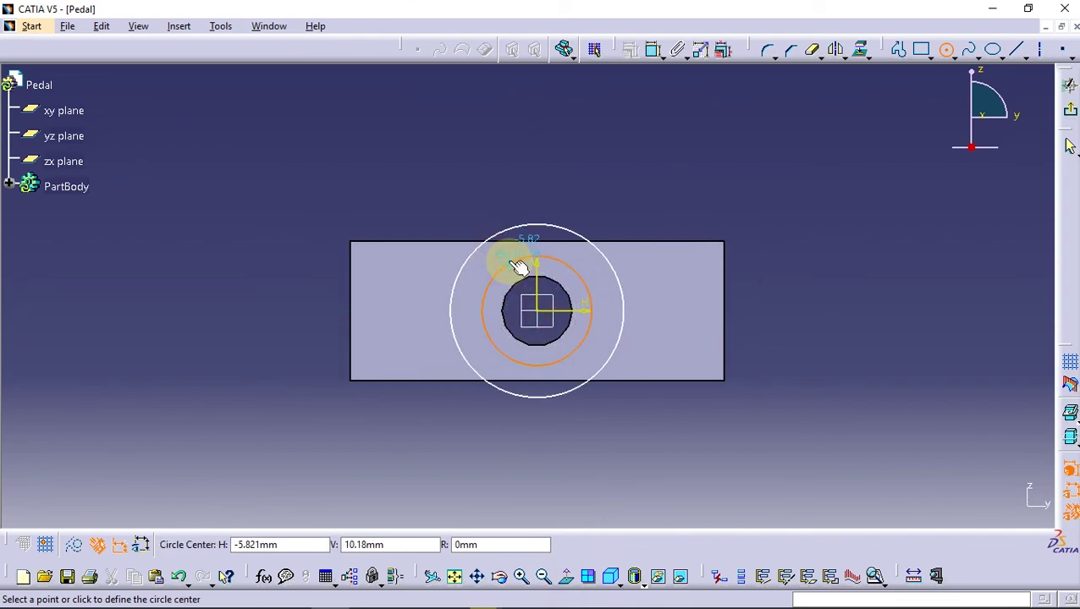
click(948, 52)
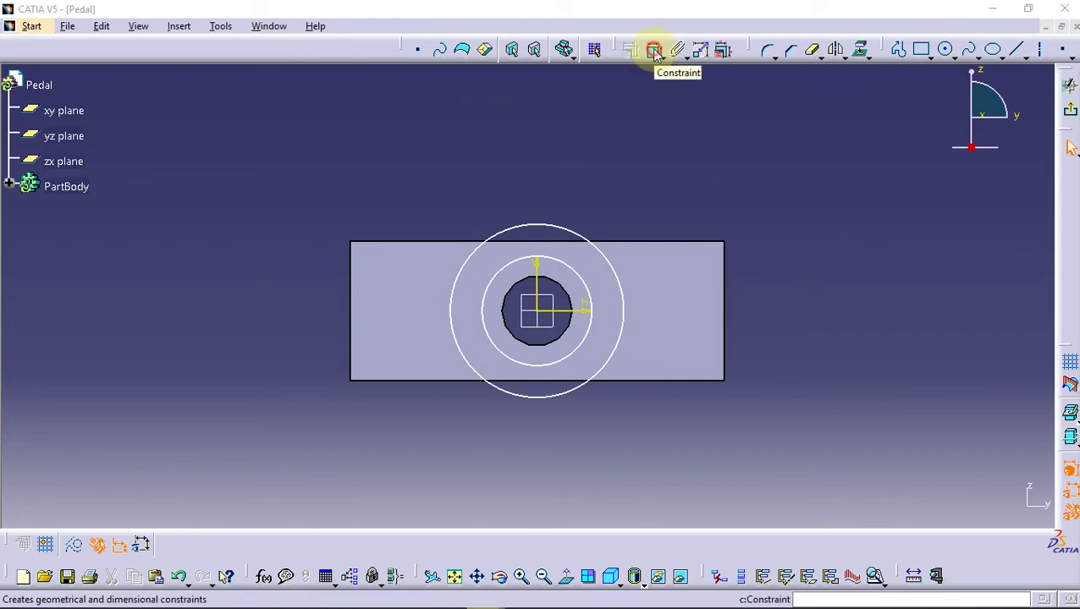
Constrain the circles to 40 mm and 17 mm diameters and exit the sketch
click(586, 237)
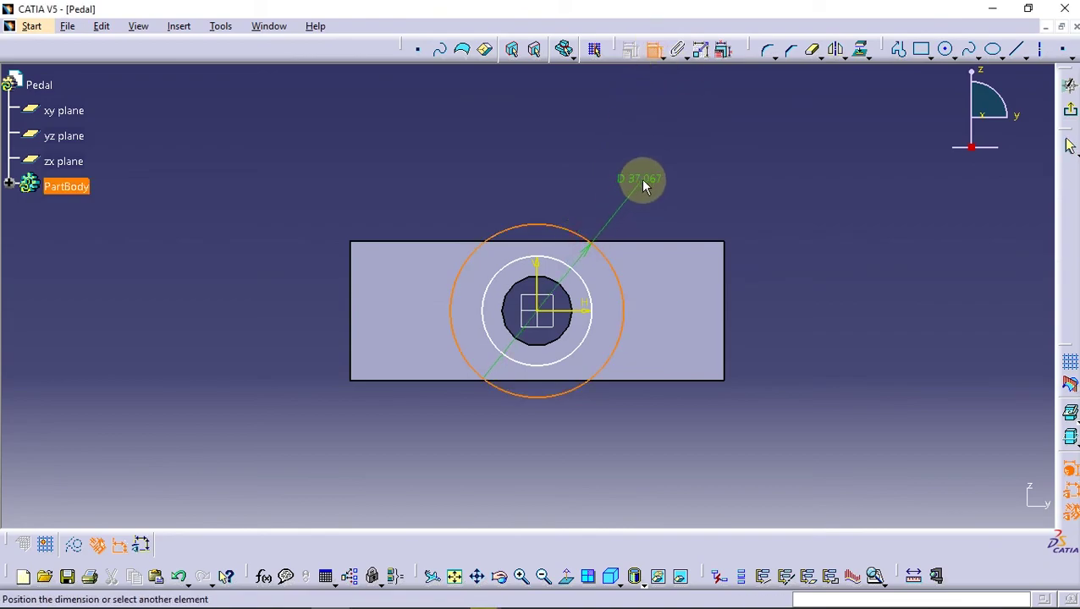
click(645, 181)
double_click(652, 181)
key(Return)
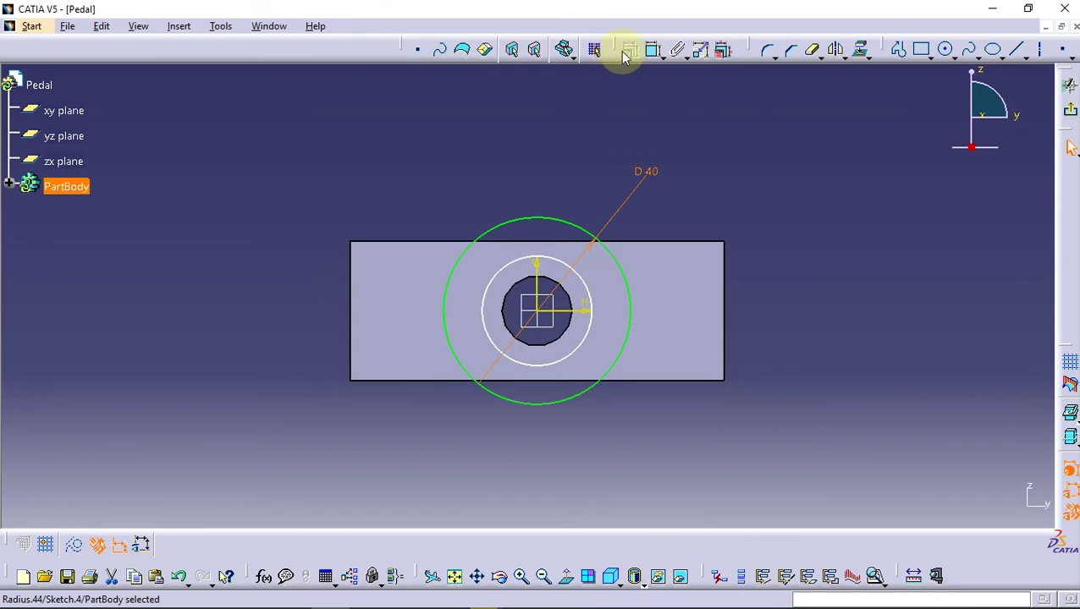
click(652, 49)
click(525, 258)
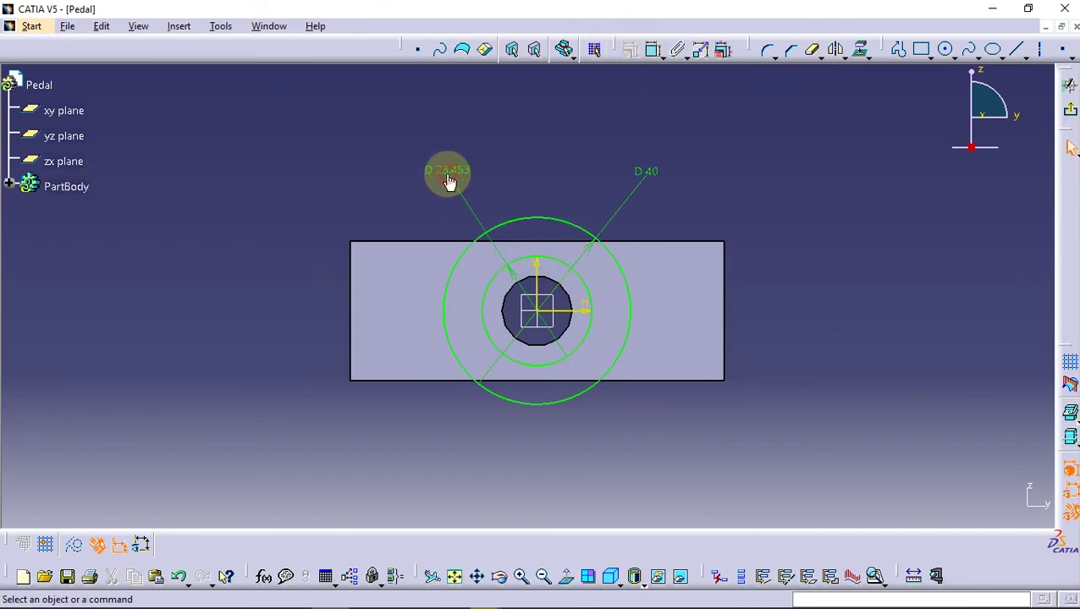
double_click(448, 180)
key(Return)
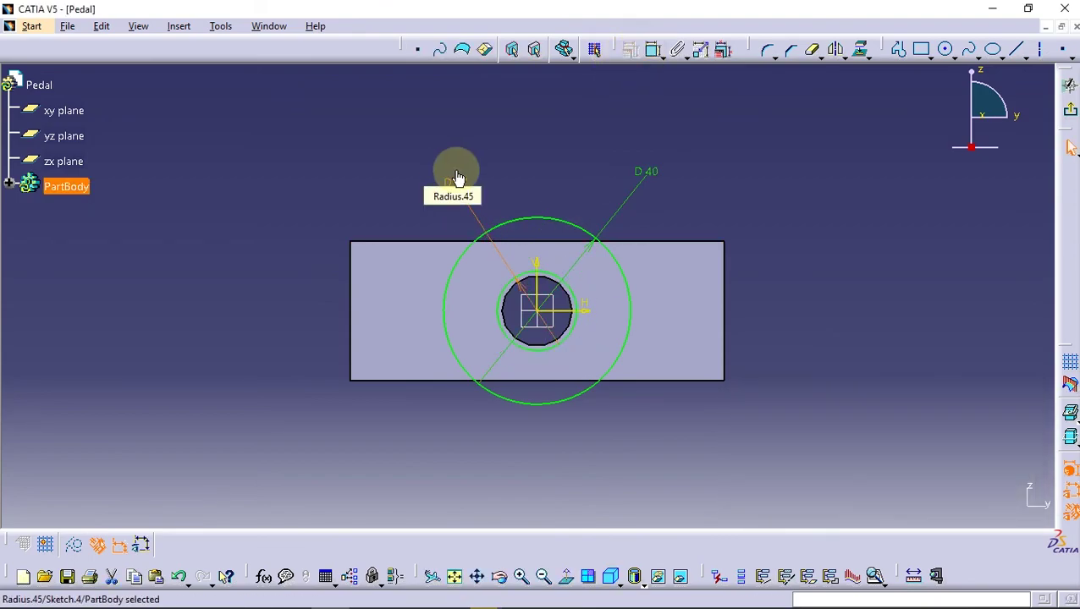
click(1068, 118)
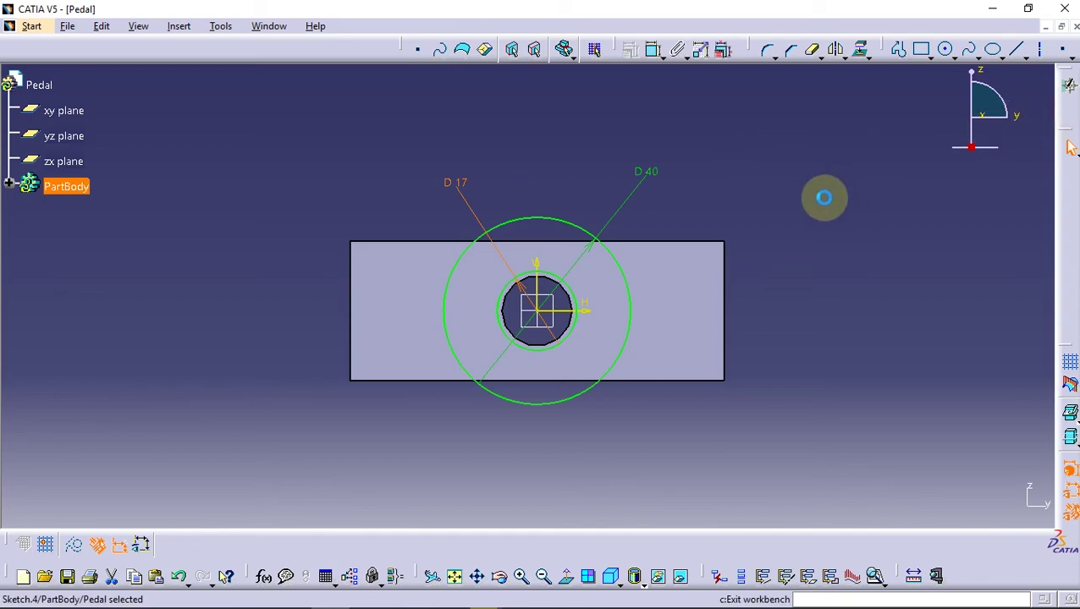
Pocket the two-circle sketch 42.65 mm deep as a Dimension cut, reversed into the block
click(882, 83)
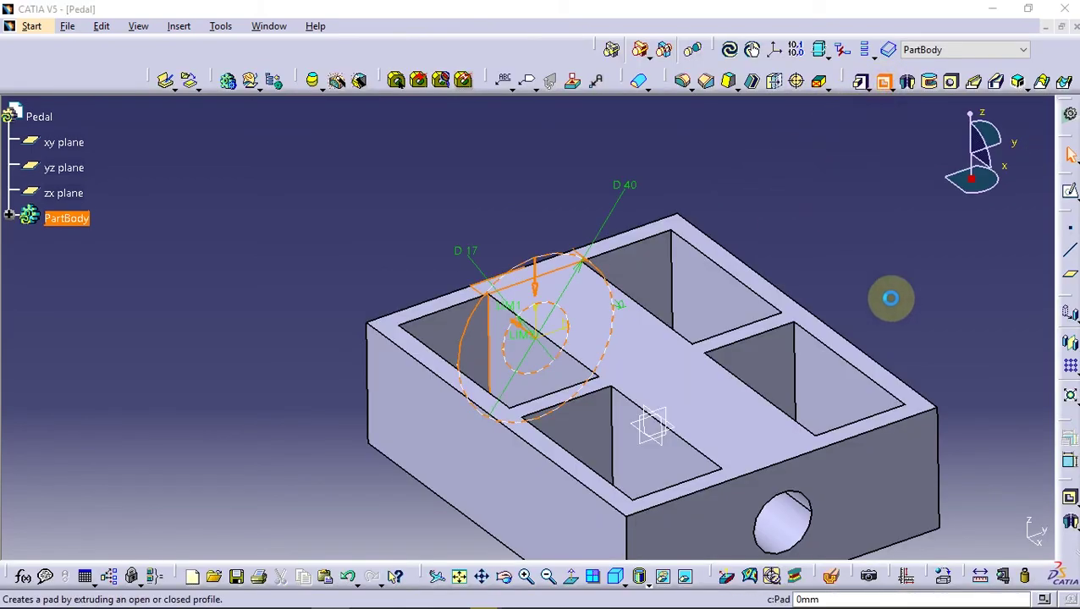
click(948, 292)
click(921, 308)
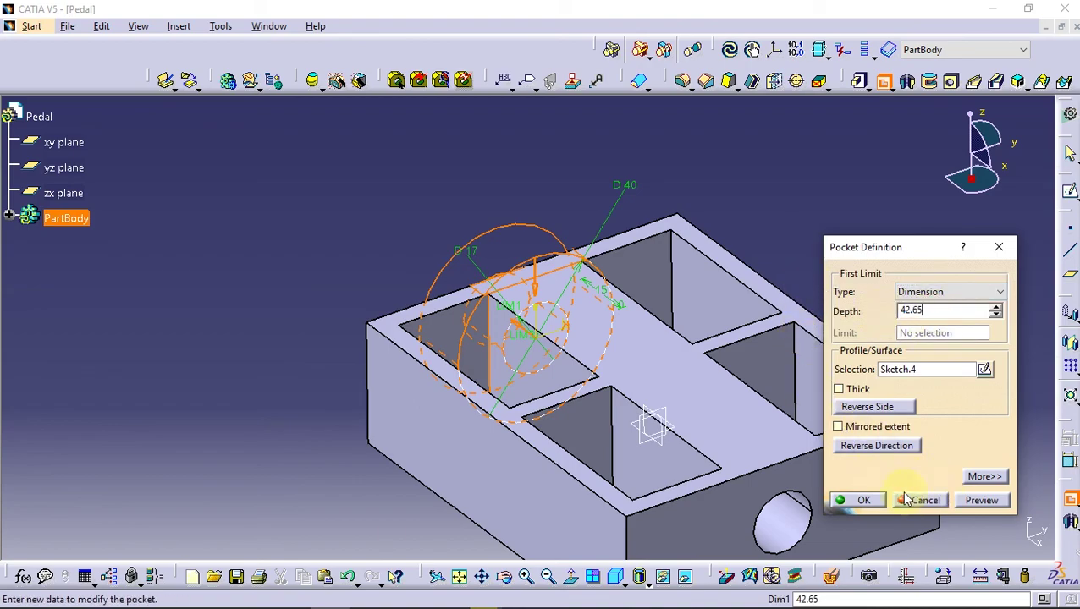
click(878, 446)
mouse_move(699, 427)
middle_down()
mouse_move(469, 421)
mouse_move(675, 483)
middle_up()
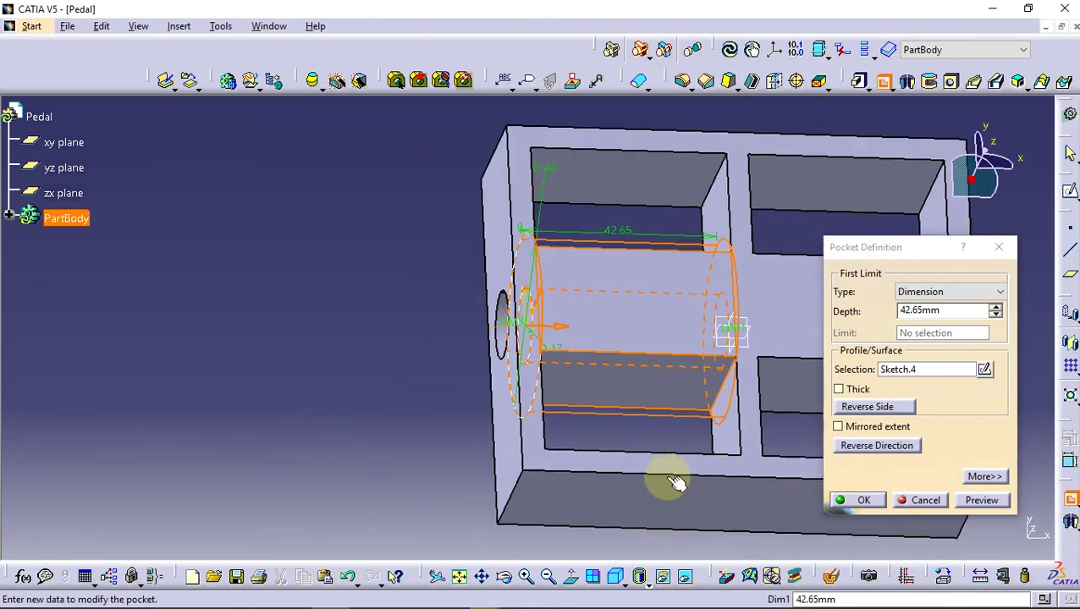
click(864, 500)
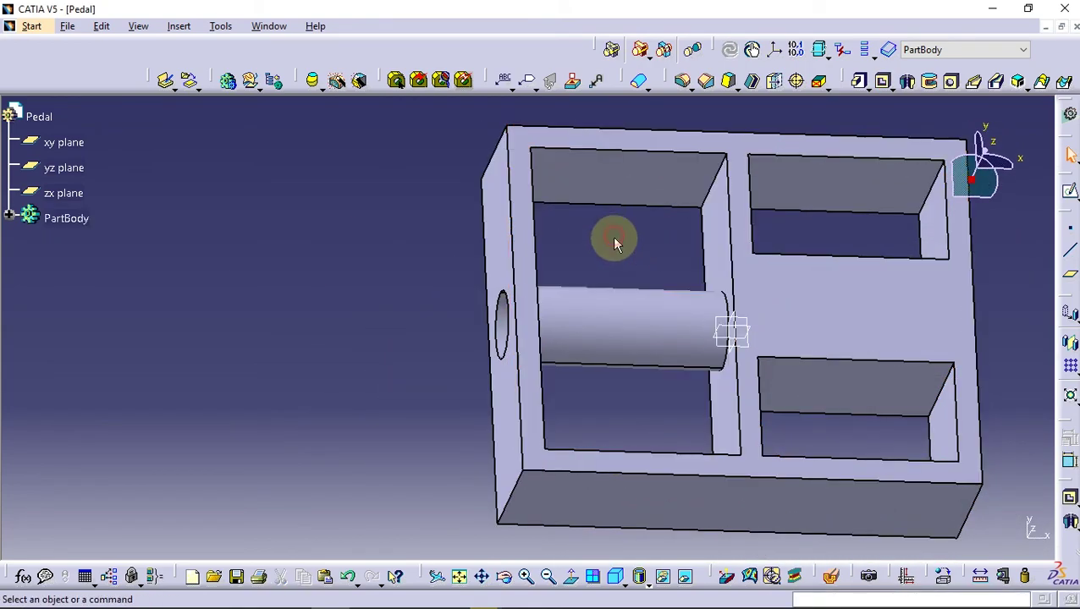
mouse_move(617, 239)
middle_down()
mouse_move(759, 356)
mouse_move(506, 341)
mouse_move(513, 349)
middle_up()
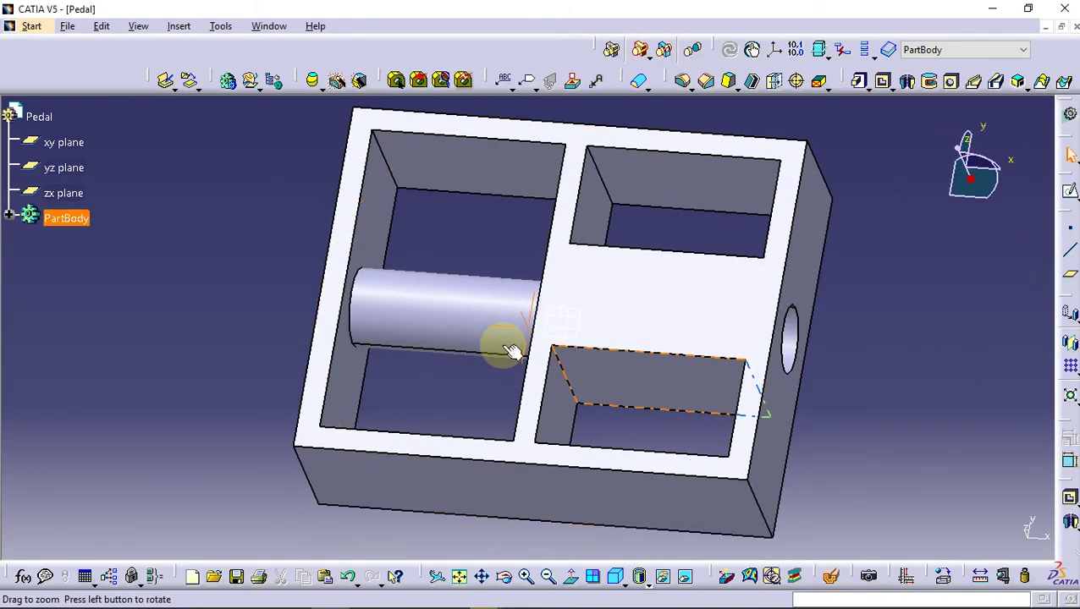
Start a sketch on the block's right end face and expand the feature tree
click(565, 394)
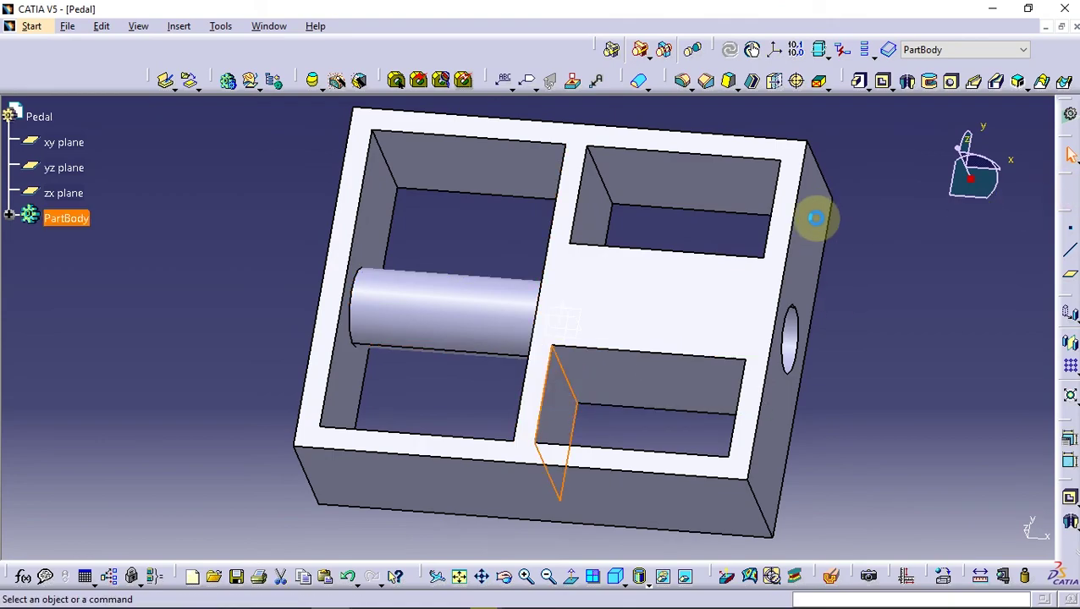
click(815, 218)
click(10, 186)
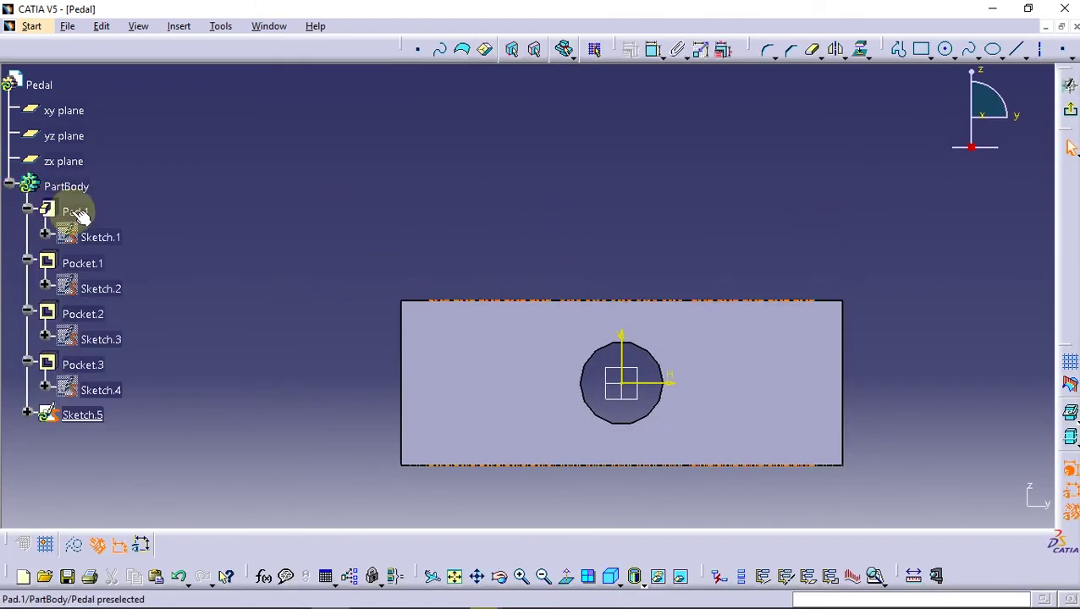
right_click(88, 237)
click(85, 234)
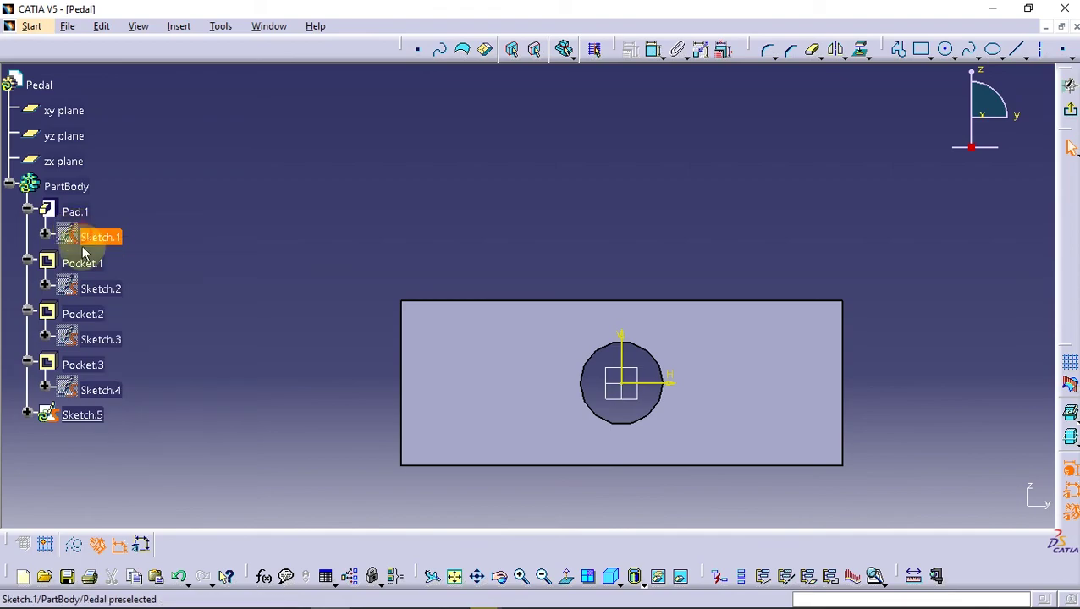
Show Sketch.4 and project its two concentric circles into the new sketch
right_click(90, 365)
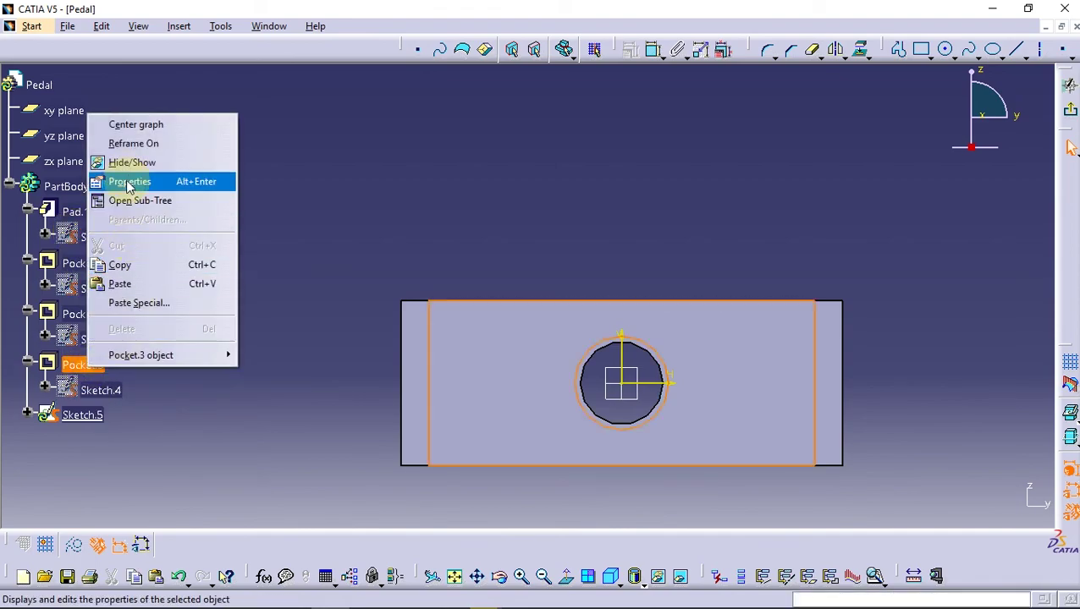
click(127, 162)
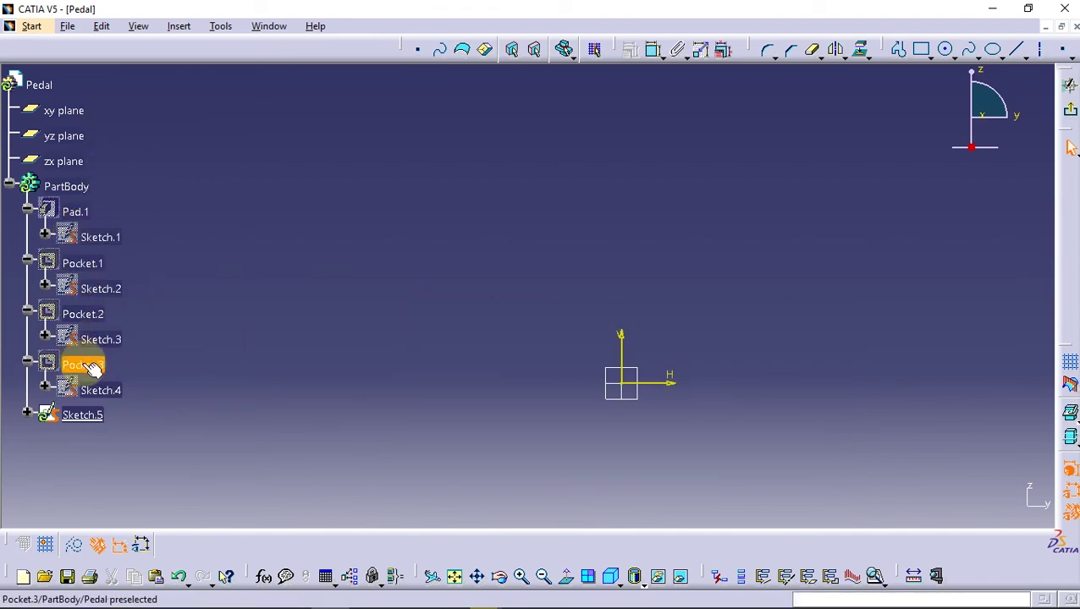
right_click(83, 364)
click(125, 161)
right_click(94, 390)
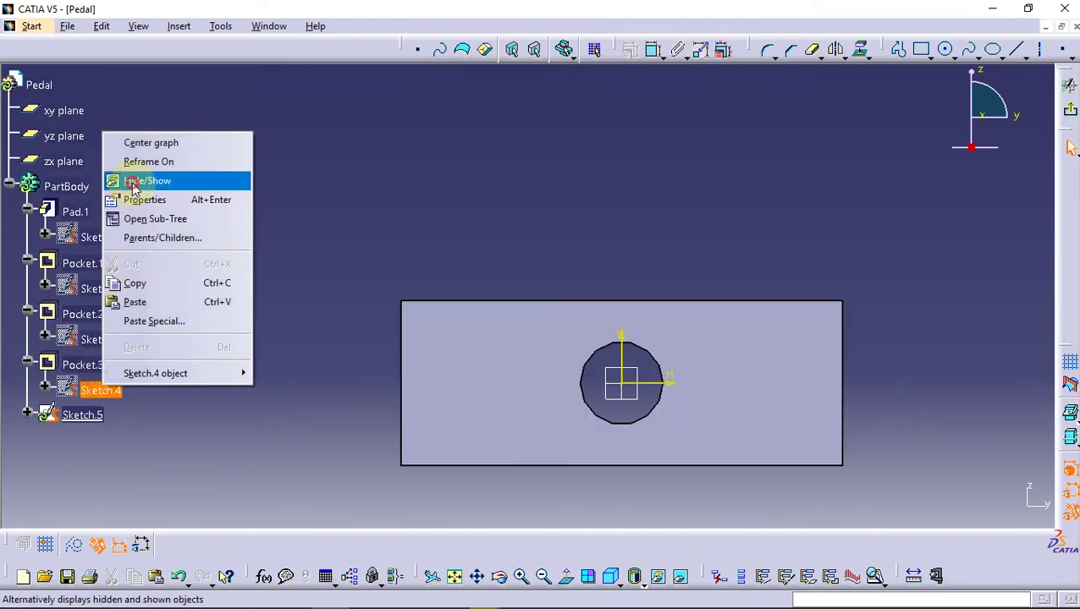
click(114, 111)
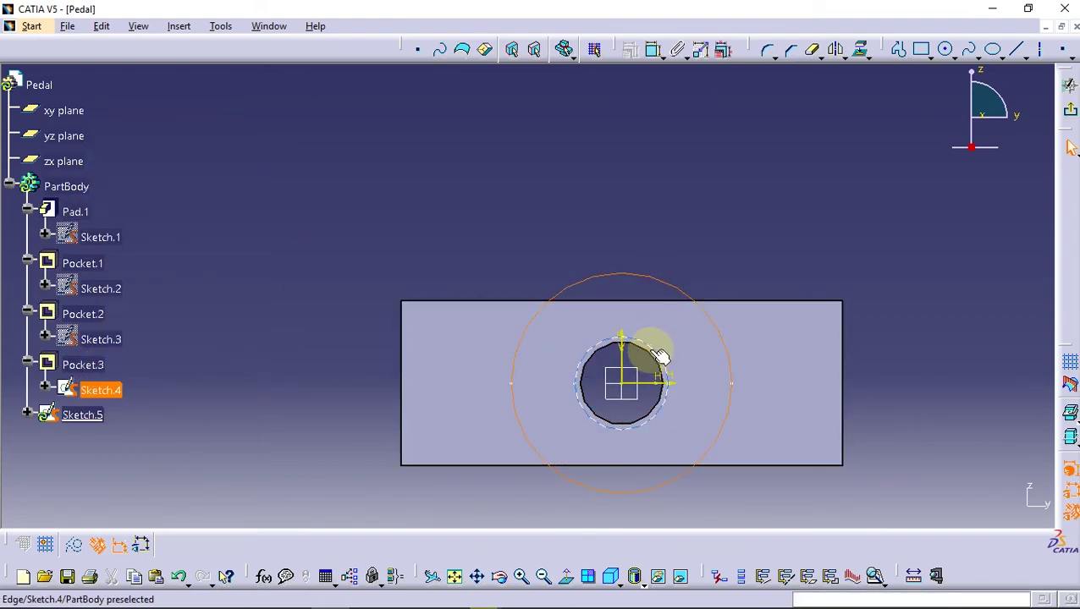
click(855, 52)
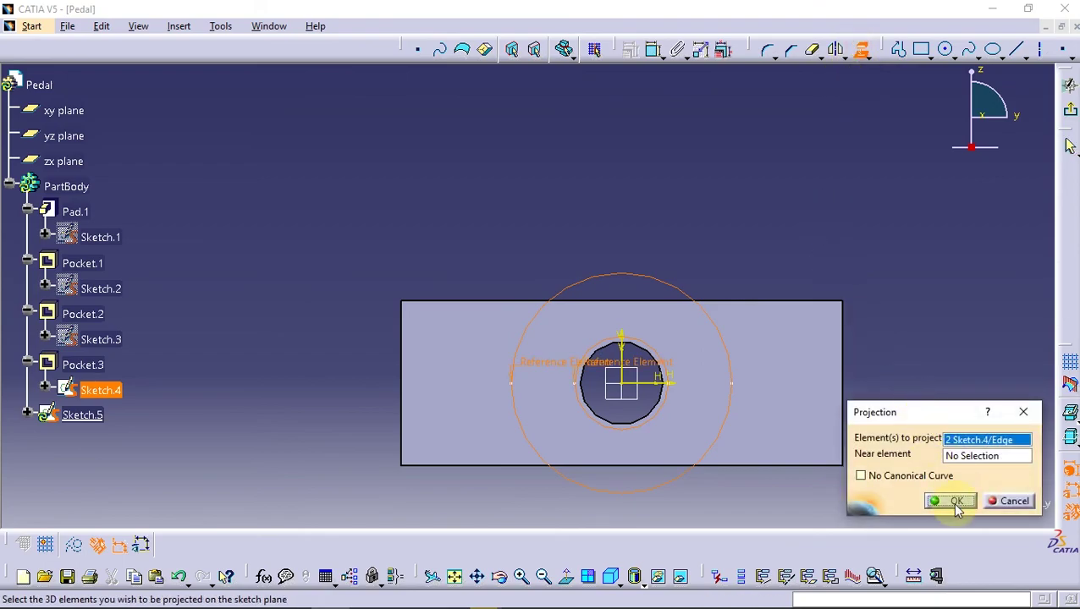
click(941, 500)
Cut Pocket.4 from Sketch.5, 42.65 mm deep, reversed toward the right wall
click(1070, 109)
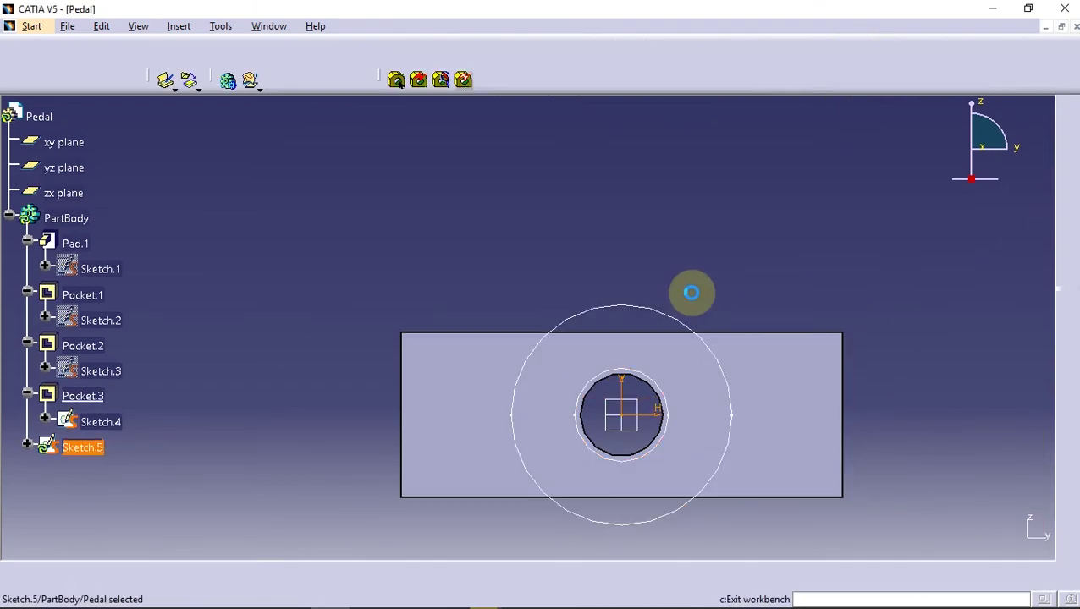
click(884, 80)
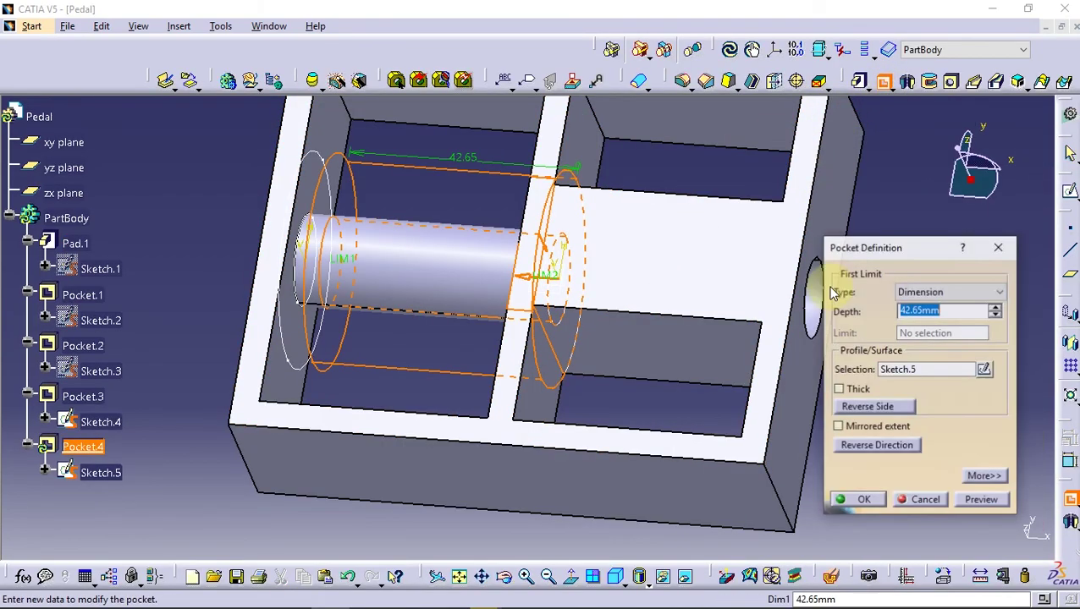
click(876, 446)
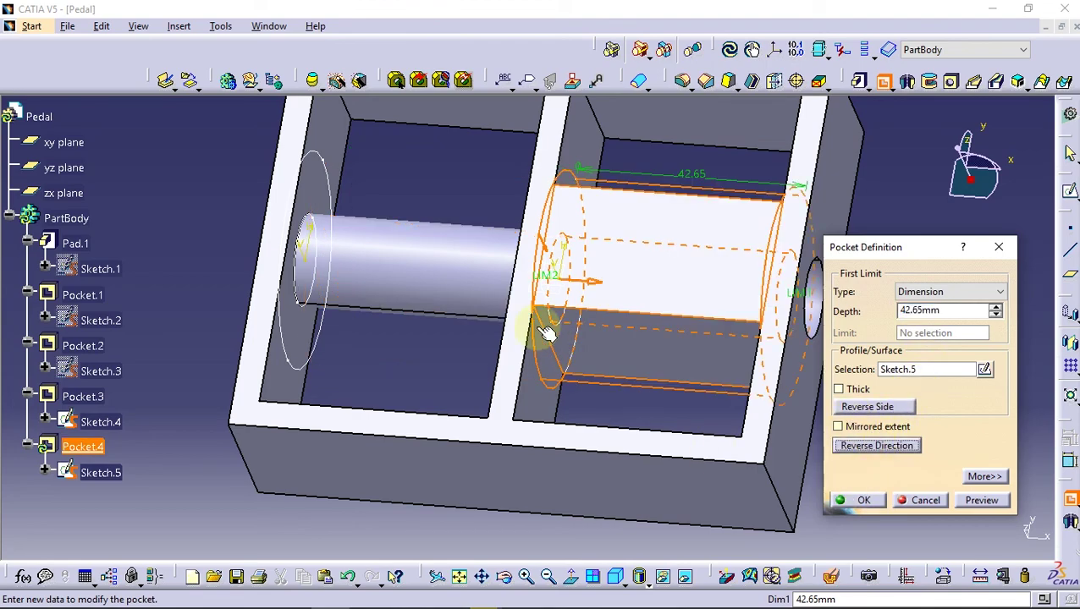
mouse_move(548, 333)
middle_down()
mouse_move(622, 332)
mouse_move(665, 358)
mouse_move(567, 373)
middle_up()
click(857, 500)
click(873, 322)
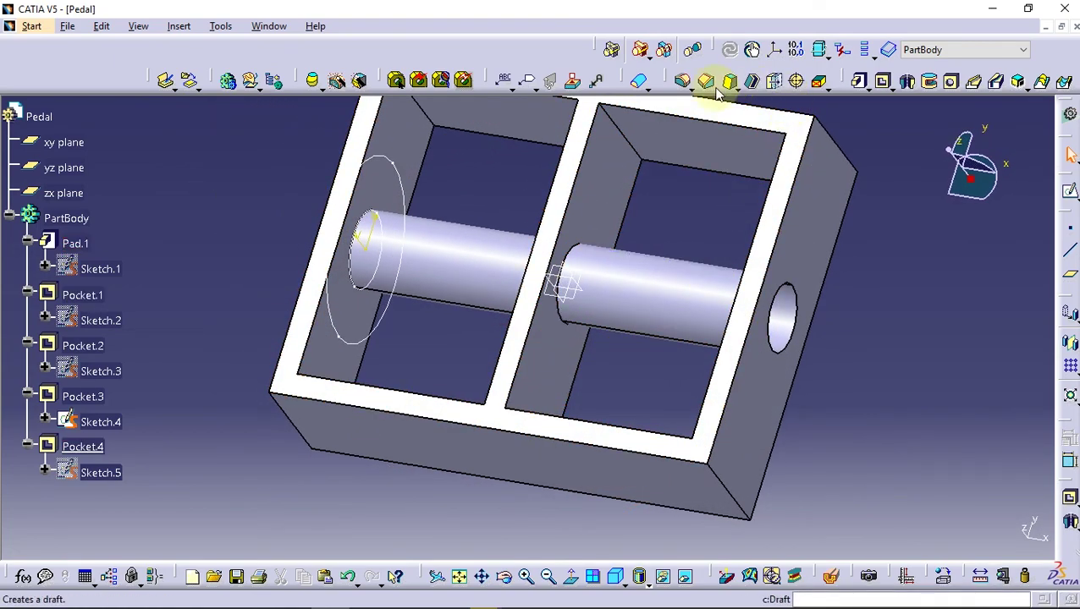
Fillet the four right-end edges of the block with a 20 mm radius
click(684, 82)
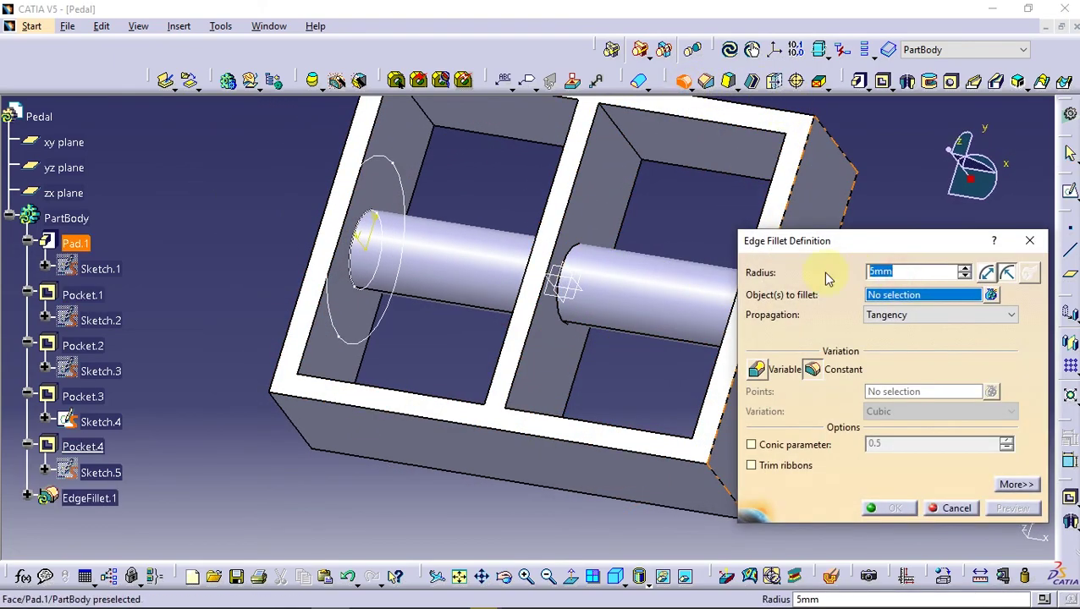
middle_drag(662, 379, 417, 316)
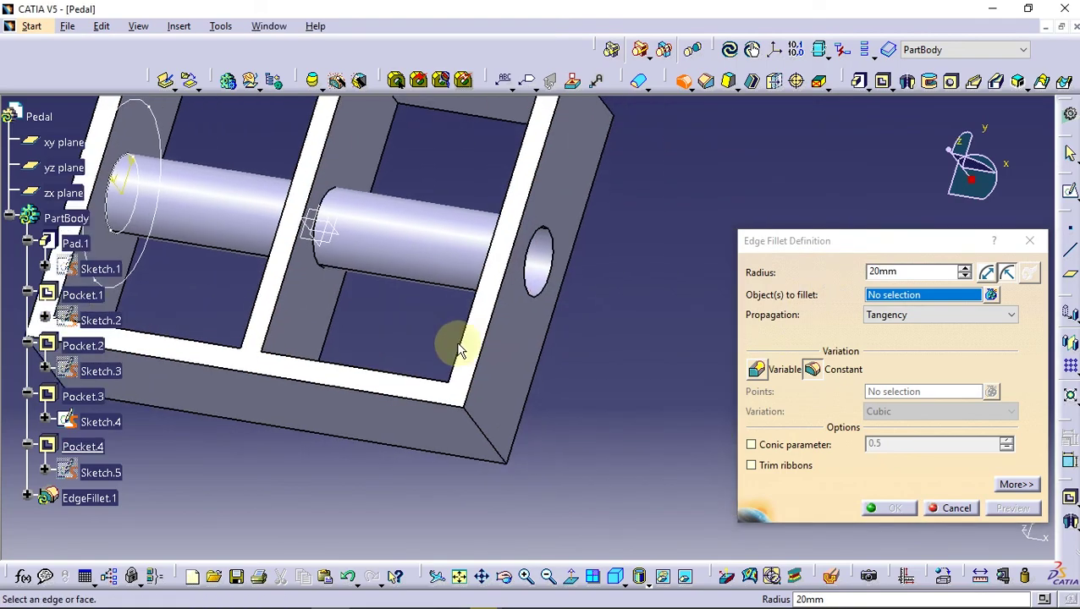
click(480, 428)
click(342, 364)
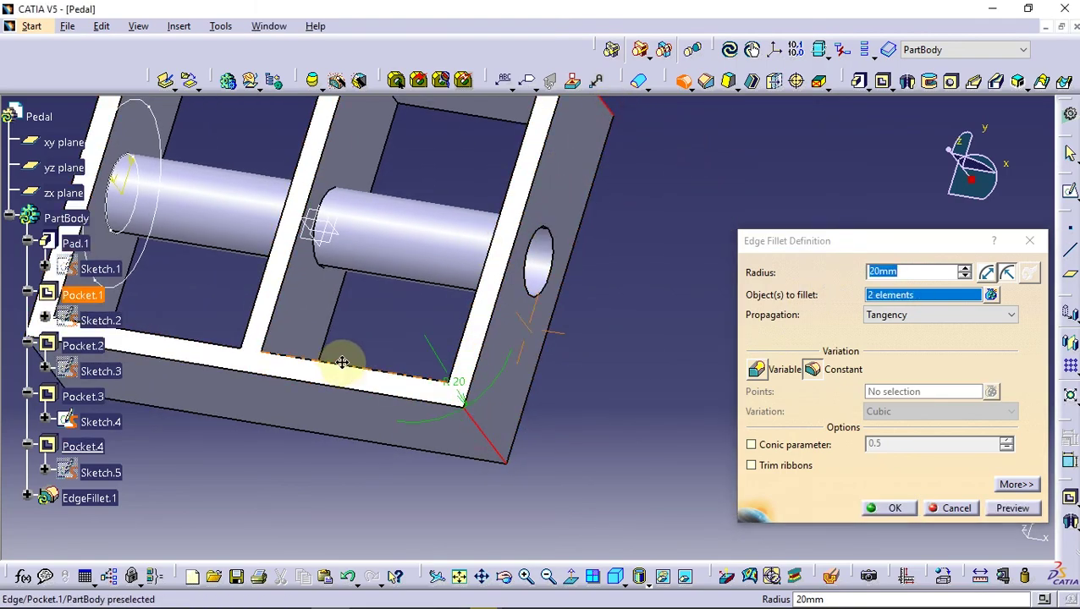
mouse_move(343, 363)
middle_down()
mouse_move(475, 449)
mouse_move(605, 456)
middle_up()
click(554, 429)
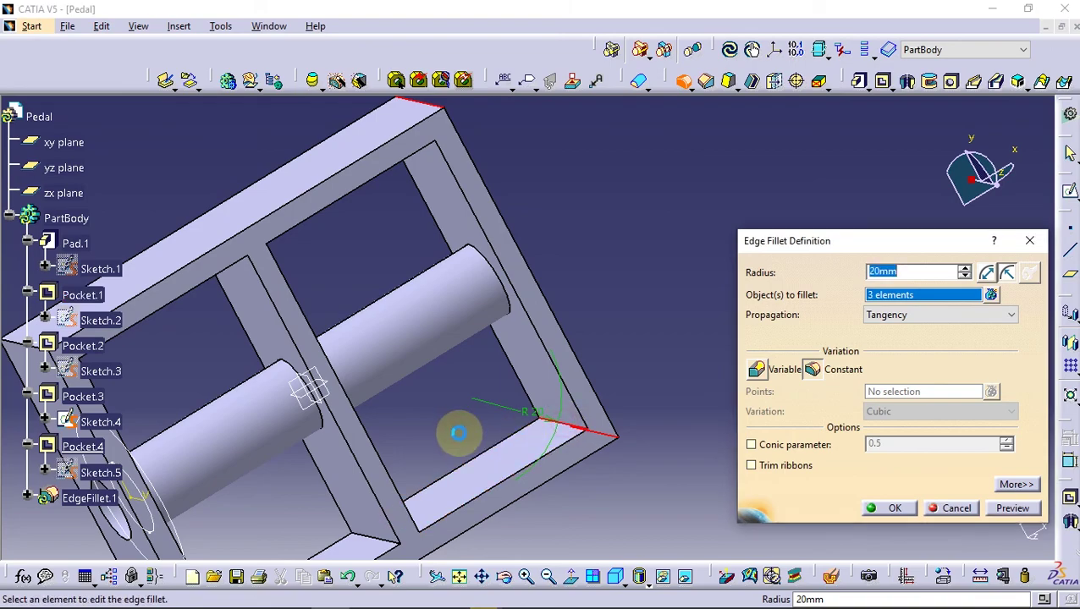
mouse_move(458, 435)
middle_down()
mouse_move(448, 321)
mouse_move(514, 158)
middle_up()
click(526, 159)
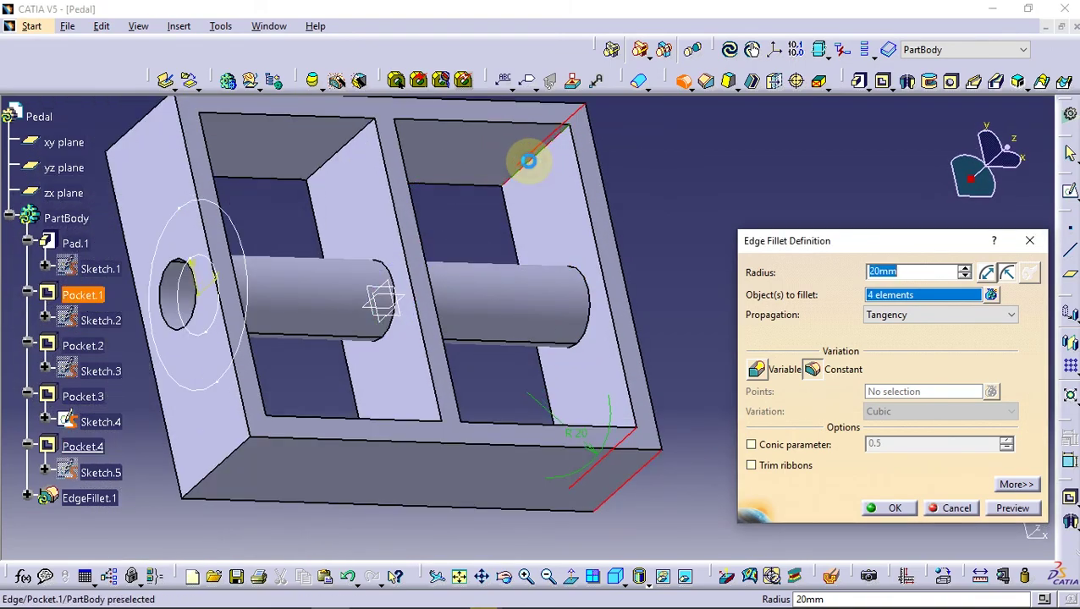
click(1001, 505)
click(894, 507)
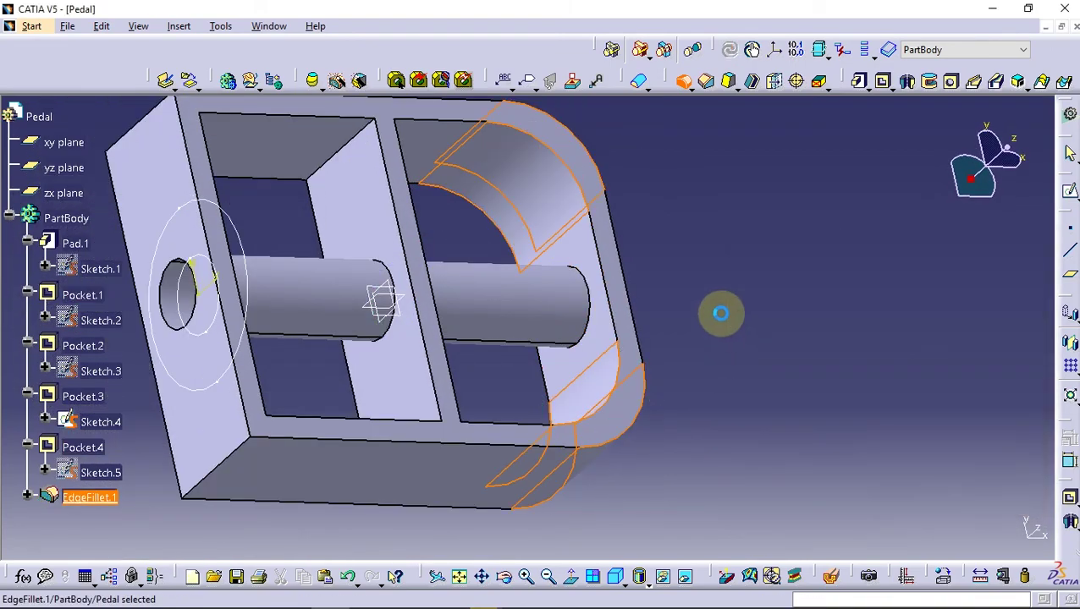
mouse_move(578, 301)
middle_down()
mouse_move(579, 354)
mouse_move(369, 381)
mouse_move(465, 438)
mouse_move(551, 311)
mouse_move(542, 319)
middle_up()
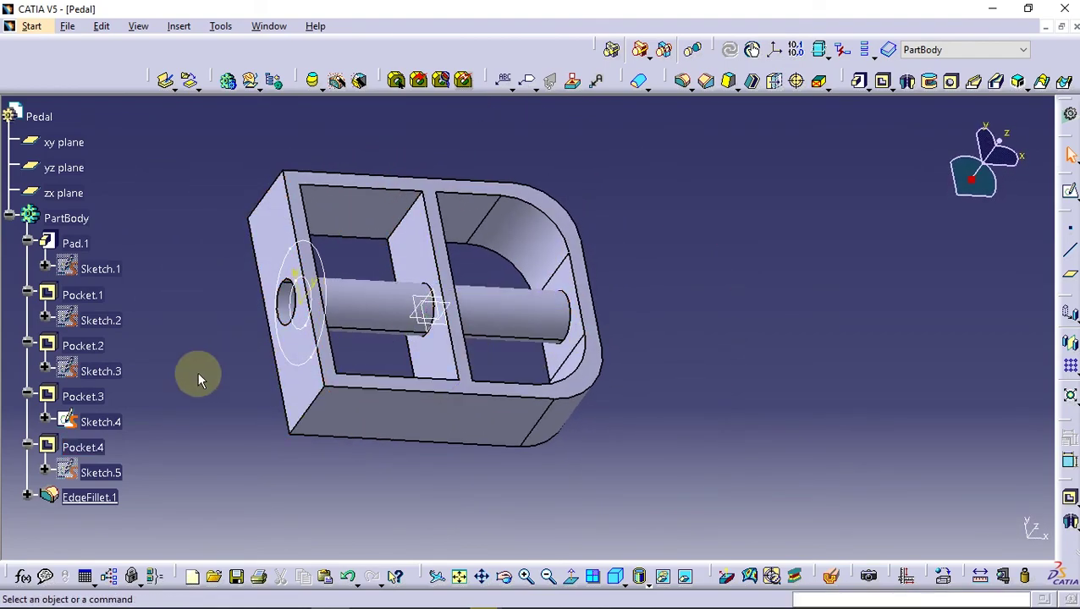
Hide Sketch.4 and select the block's top face
right_click(101, 421)
click(150, 150)
mouse_move(474, 355)
middle_down()
mouse_move(542, 366)
mouse_move(405, 355)
mouse_move(506, 325)
middle_up()
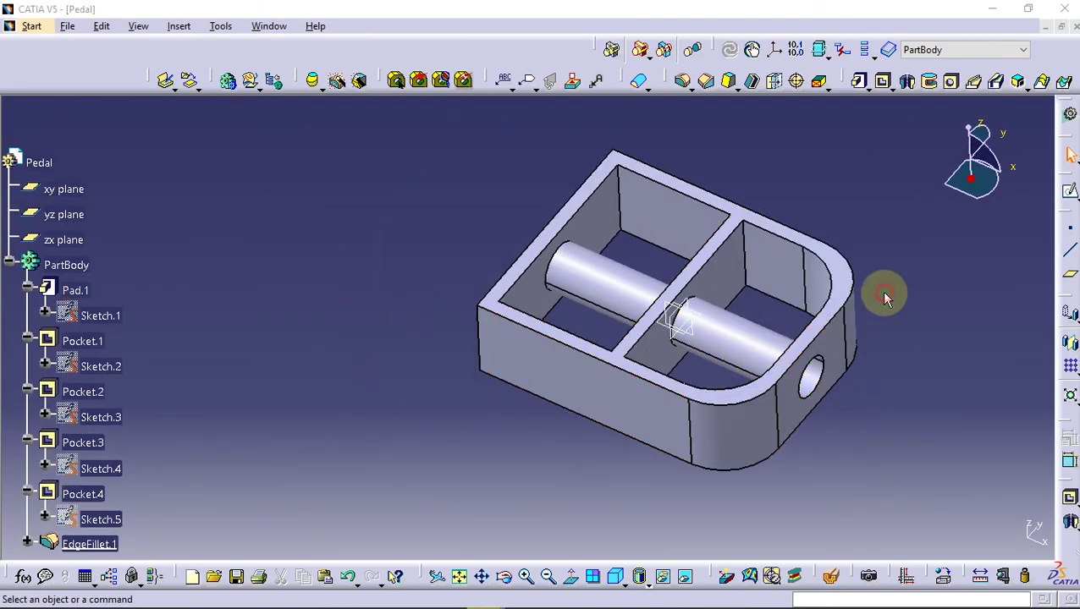
click(572, 206)
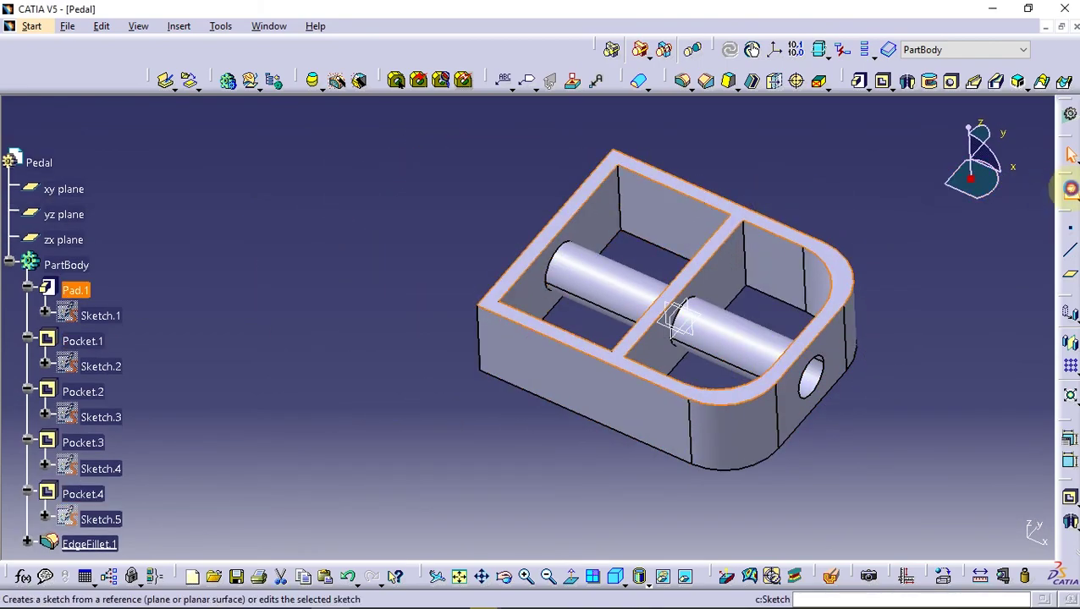
On a top-face sketch, draw a rectangle over the left wall and align its top and bottom with the pocket edges
click(637, 81)
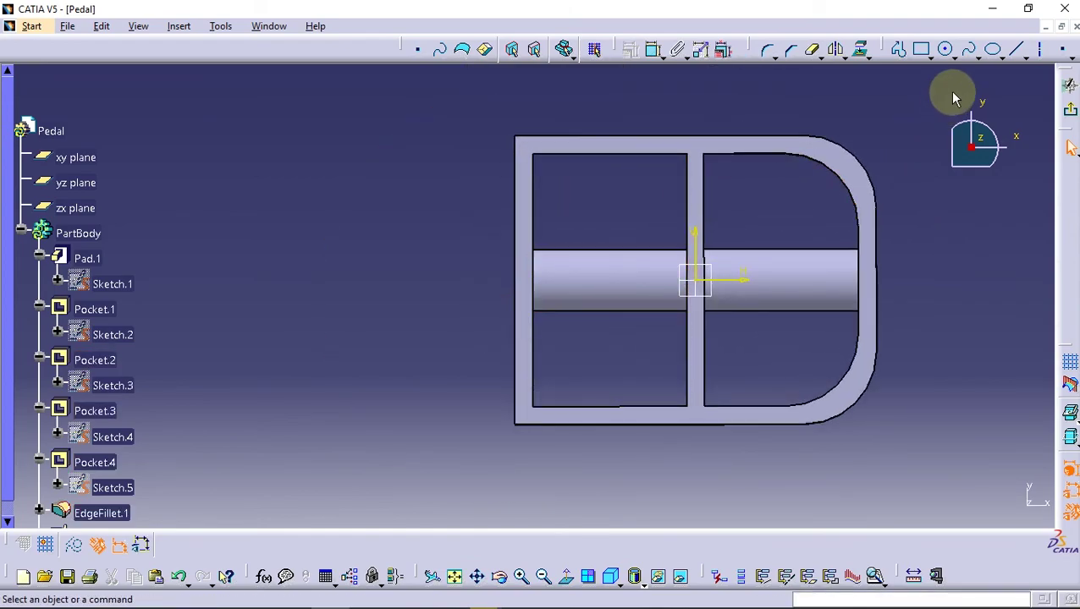
click(923, 51)
click(492, 159)
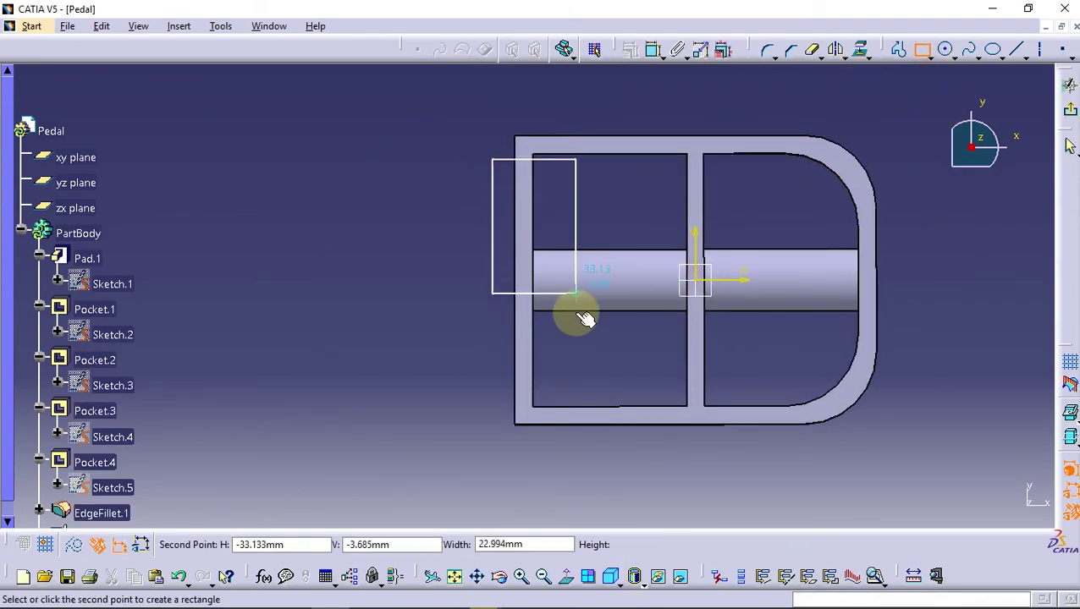
click(558, 408)
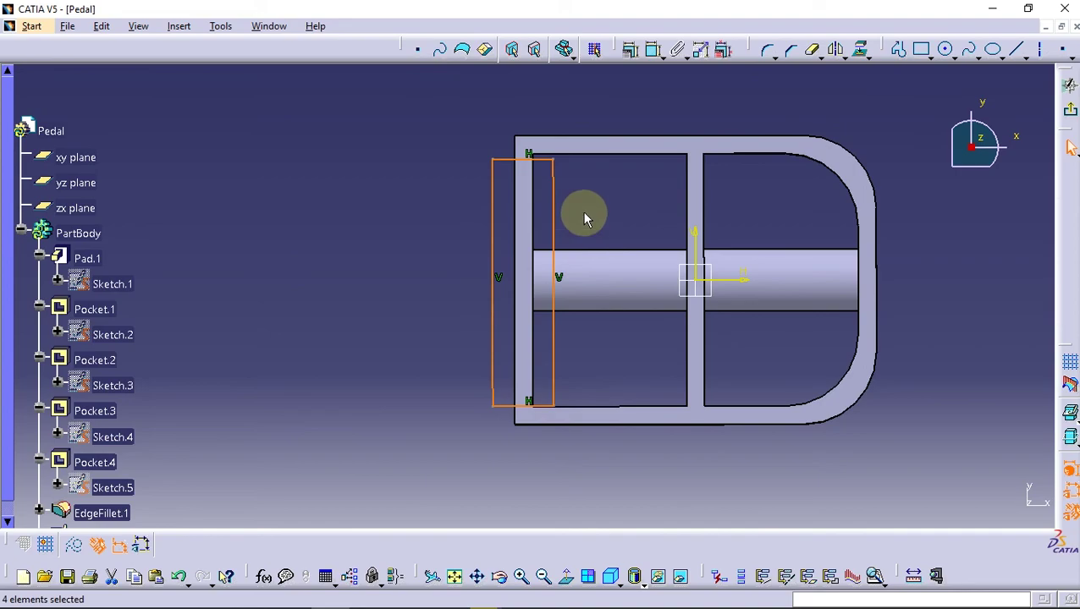
ctrl+click(571, 159)
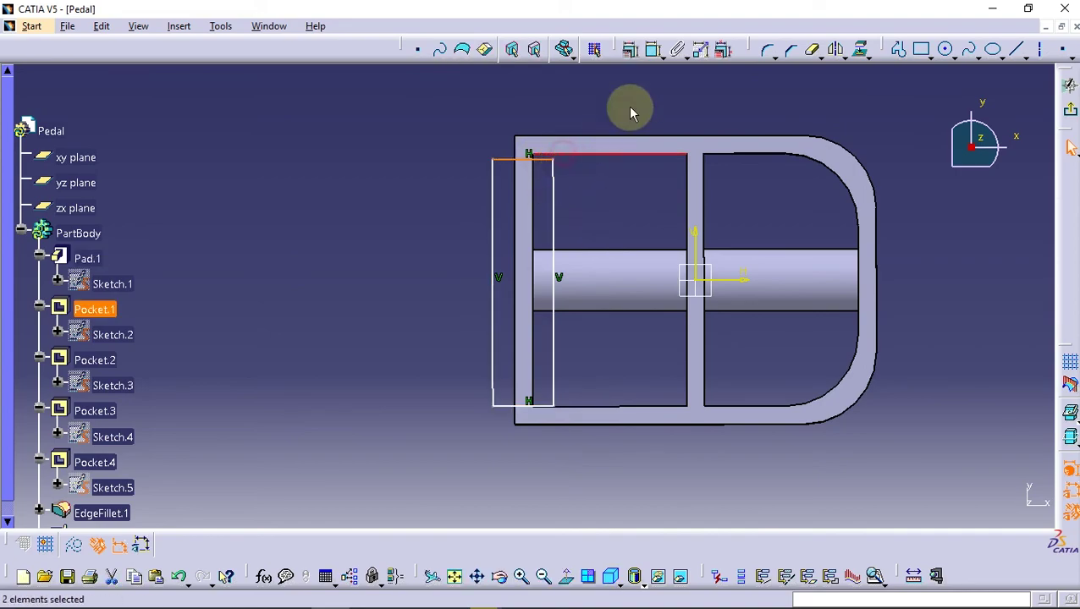
click(629, 48)
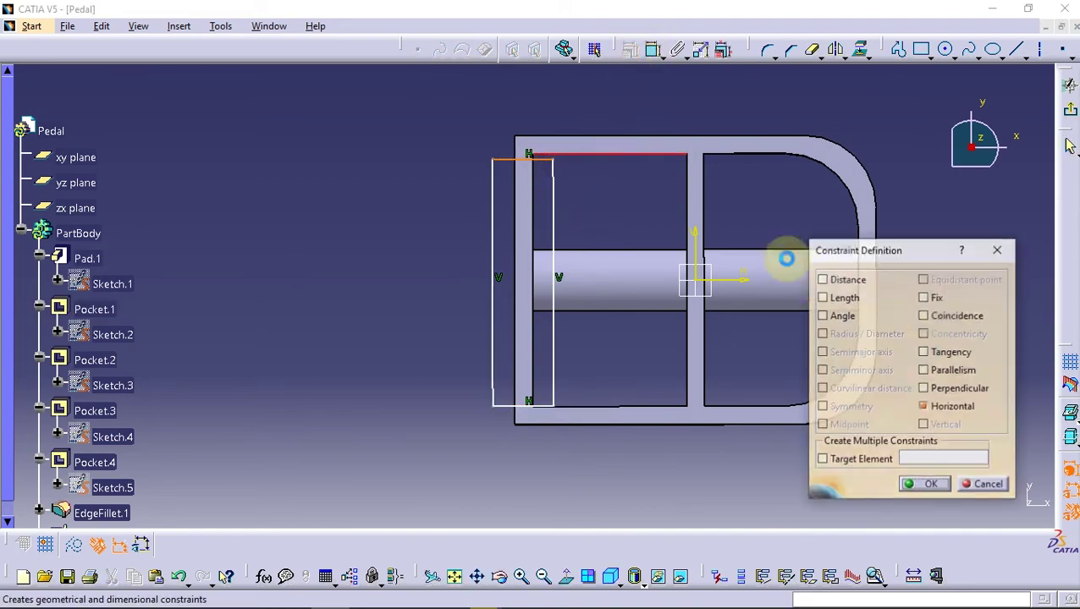
click(924, 485)
ctrl+click(554, 410)
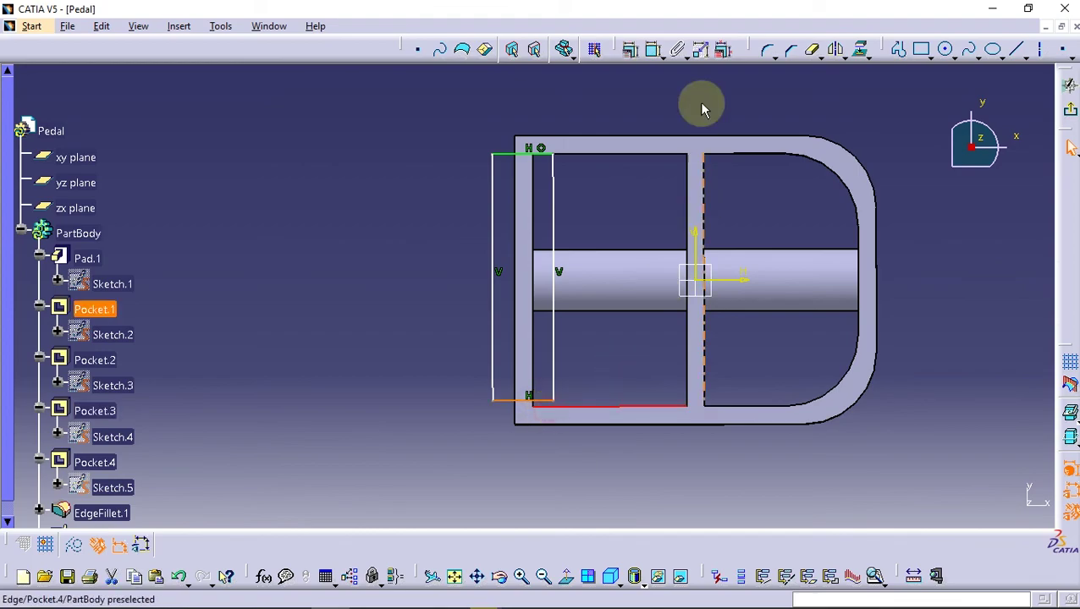
click(629, 48)
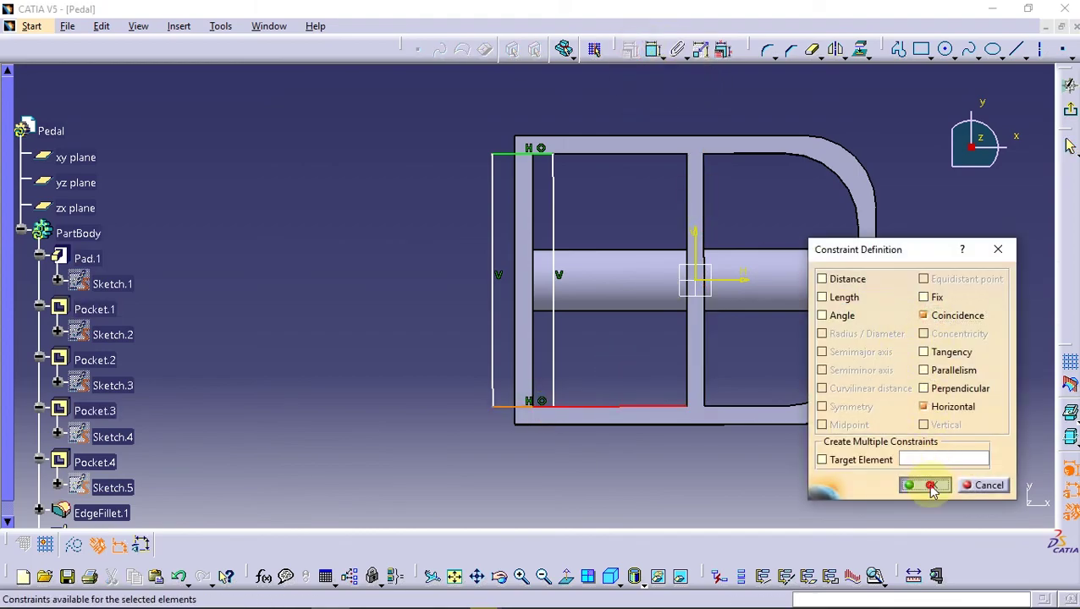
click(930, 486)
Make the rectangle's sides coincide with the wall's inner and outer edges
ctrl+click(554, 312)
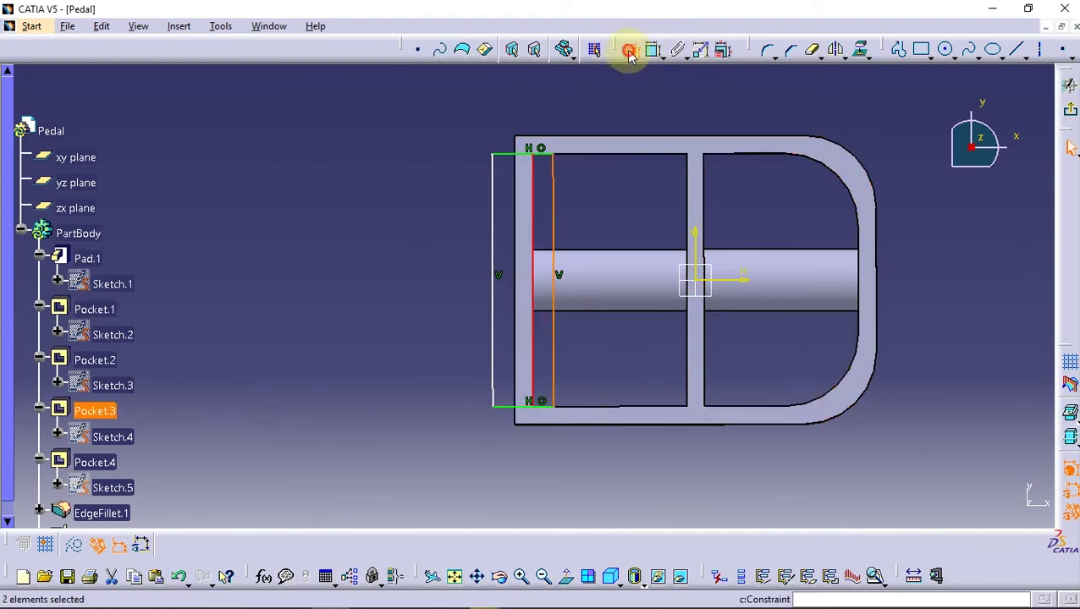
click(630, 48)
click(923, 316)
click(924, 485)
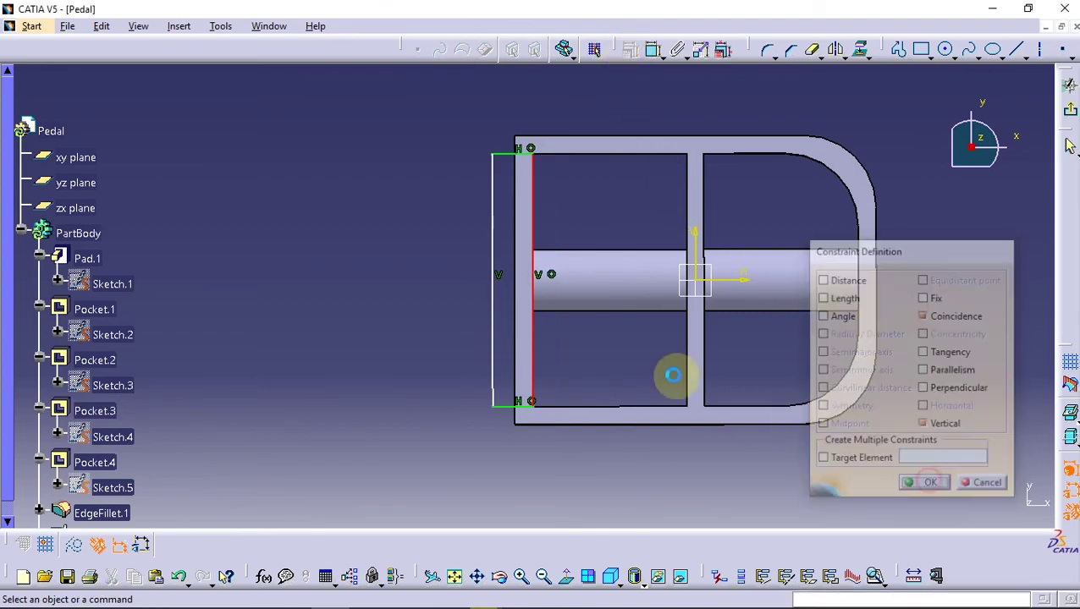
click(524, 321)
click(629, 48)
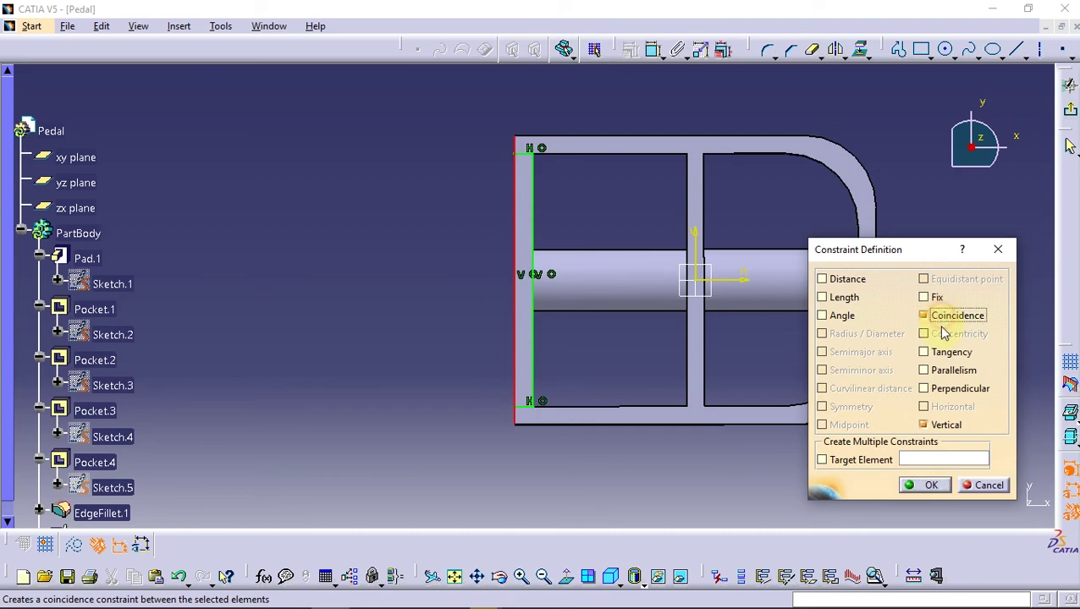
click(923, 486)
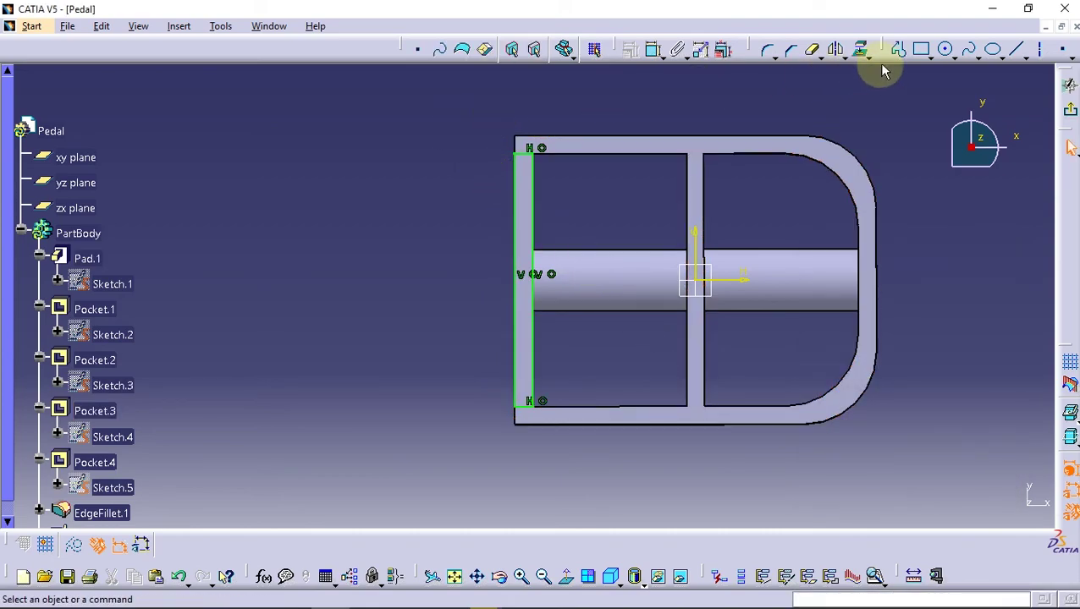
Draw a second rectangle over the middle rib, aligning its top and bottom with the pocket edges
click(923, 52)
click(676, 157)
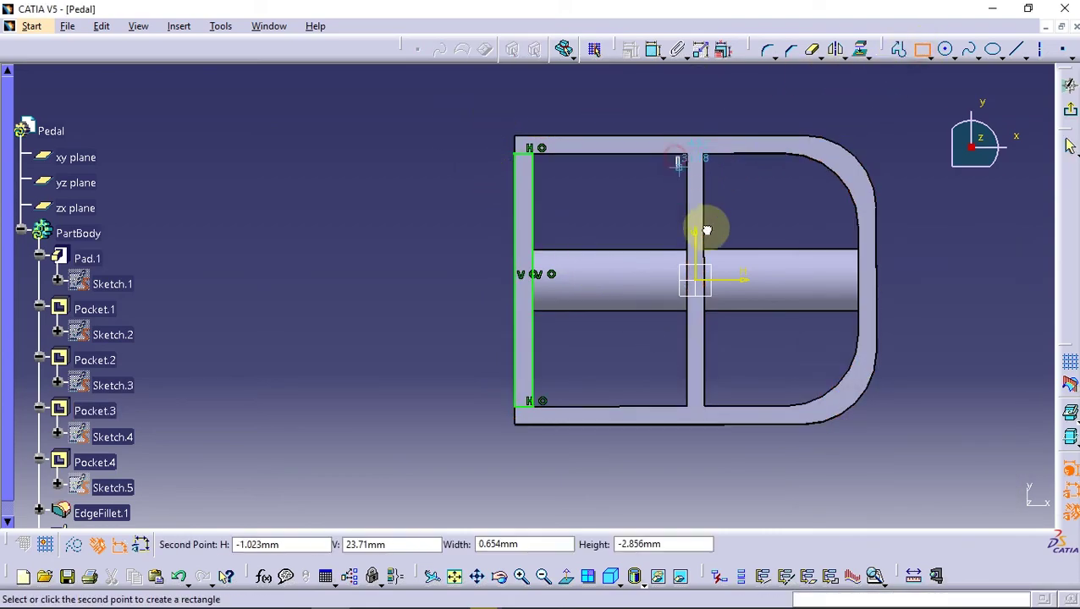
click(726, 393)
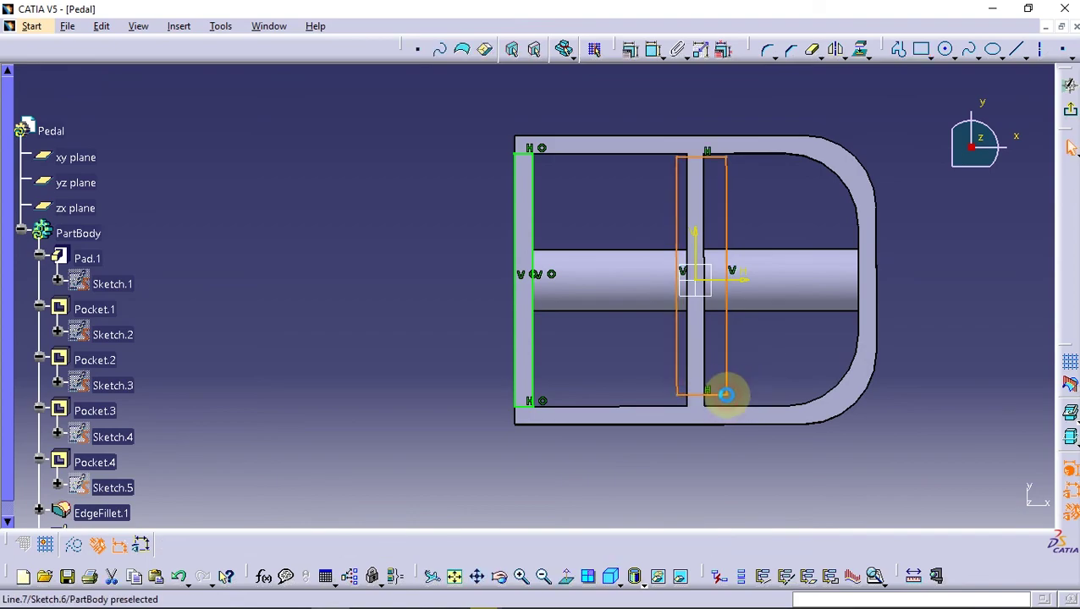
click(722, 409)
ctrl+click(676, 408)
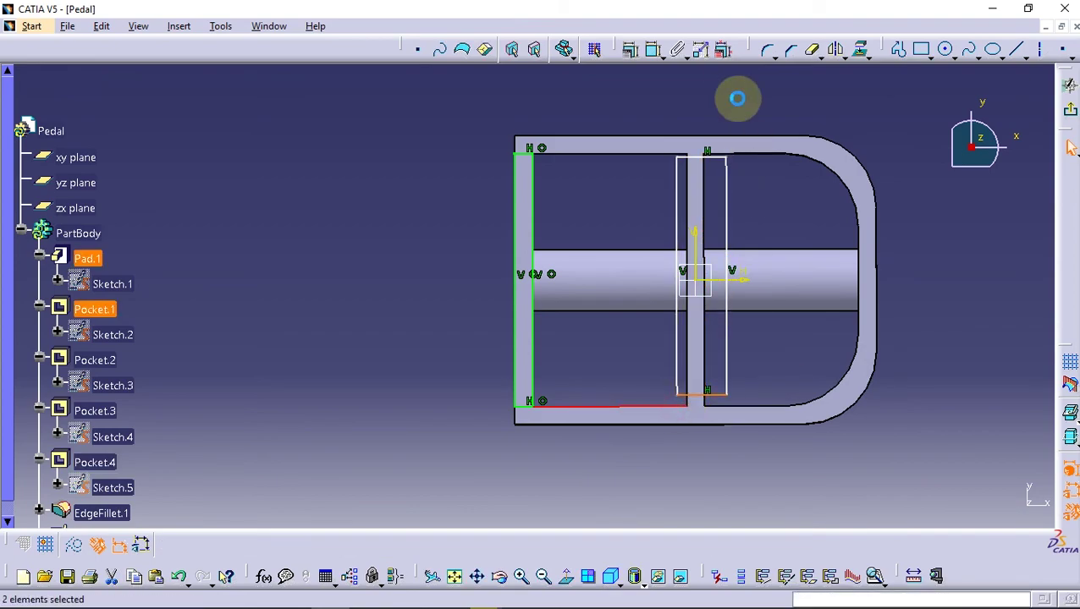
click(630, 48)
click(924, 485)
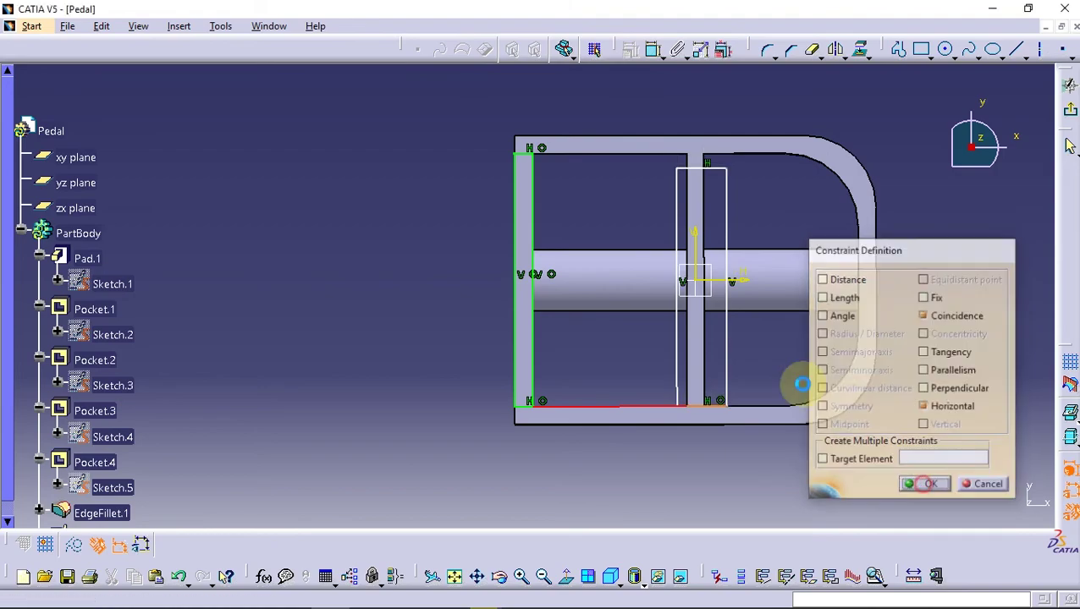
click(681, 169)
click(630, 48)
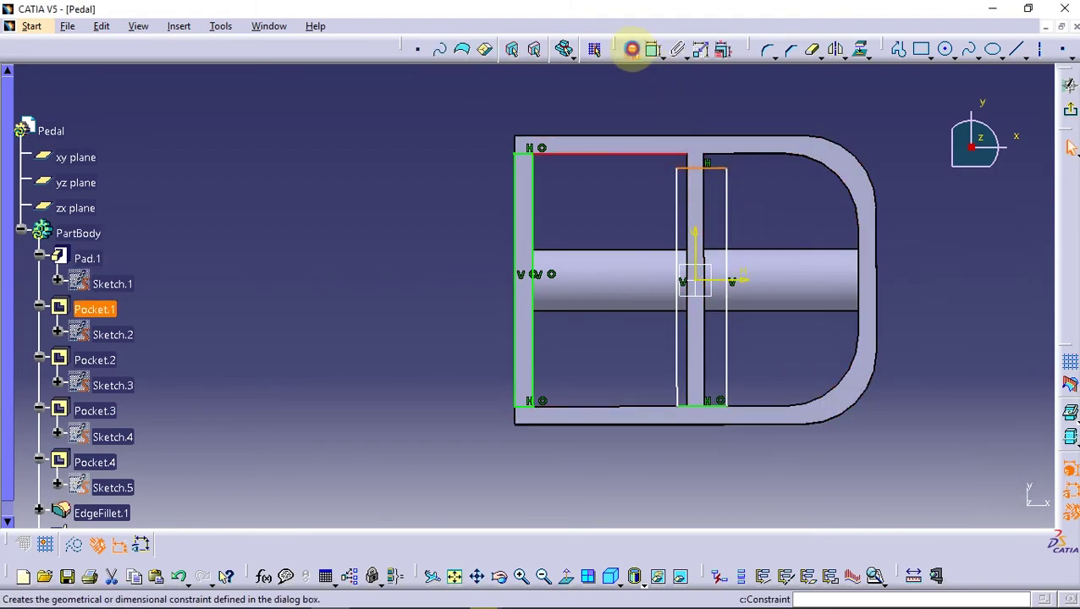
click(924, 484)
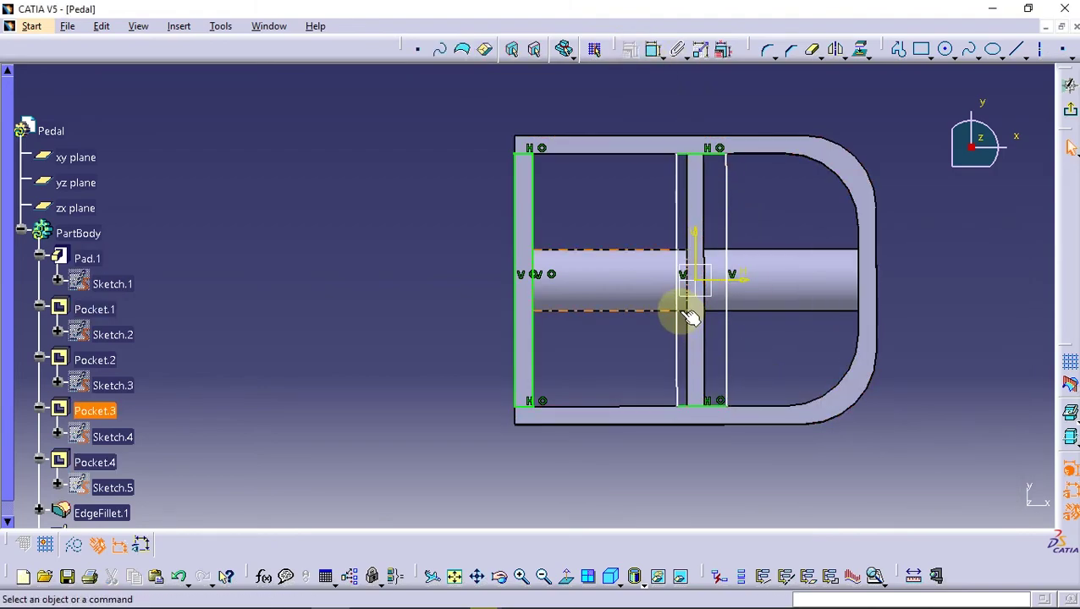
Constrain the second rectangle's sides to the rib edges and exit the sketch
ctrl+click(699, 332)
click(631, 48)
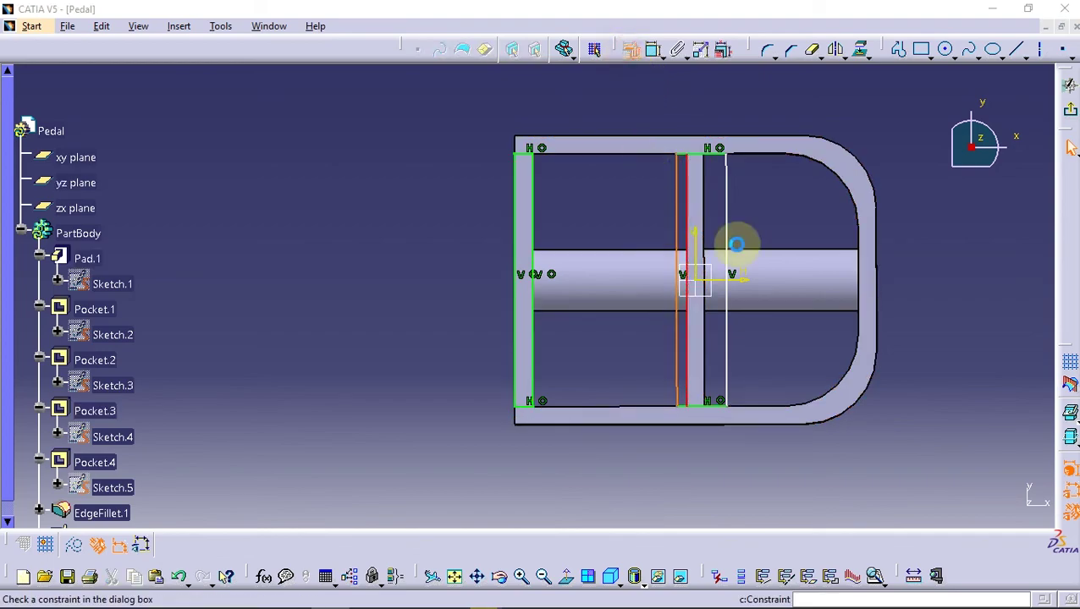
click(928, 487)
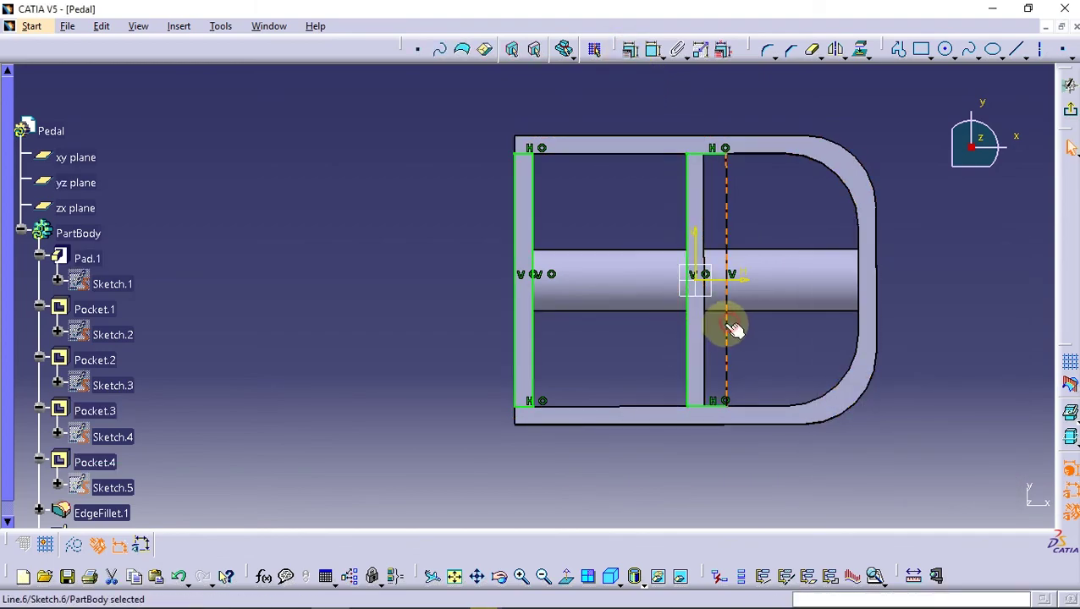
ctrl+click(704, 324)
click(631, 48)
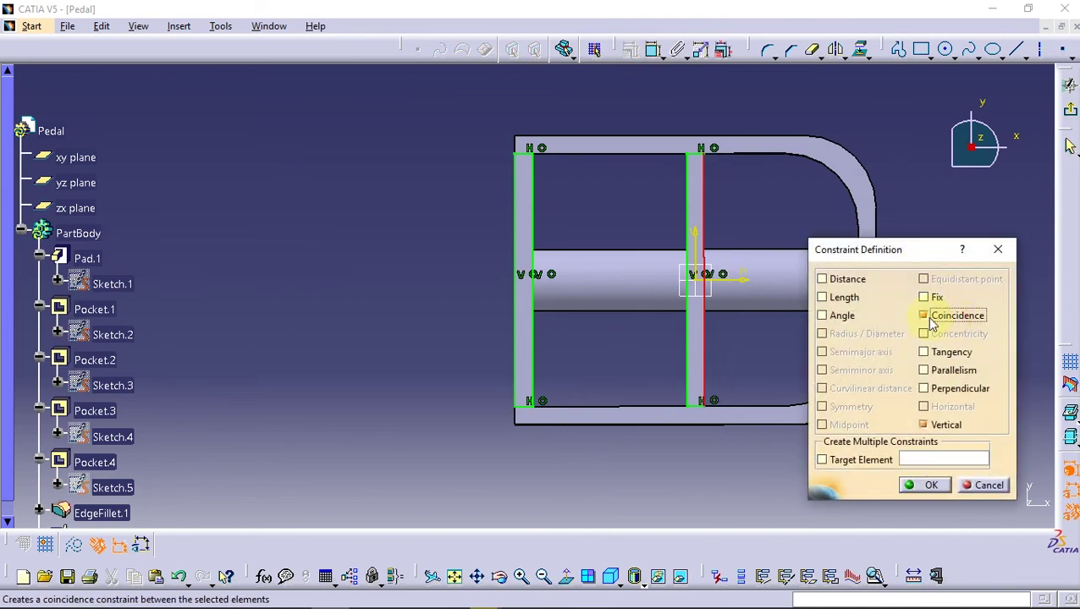
click(922, 486)
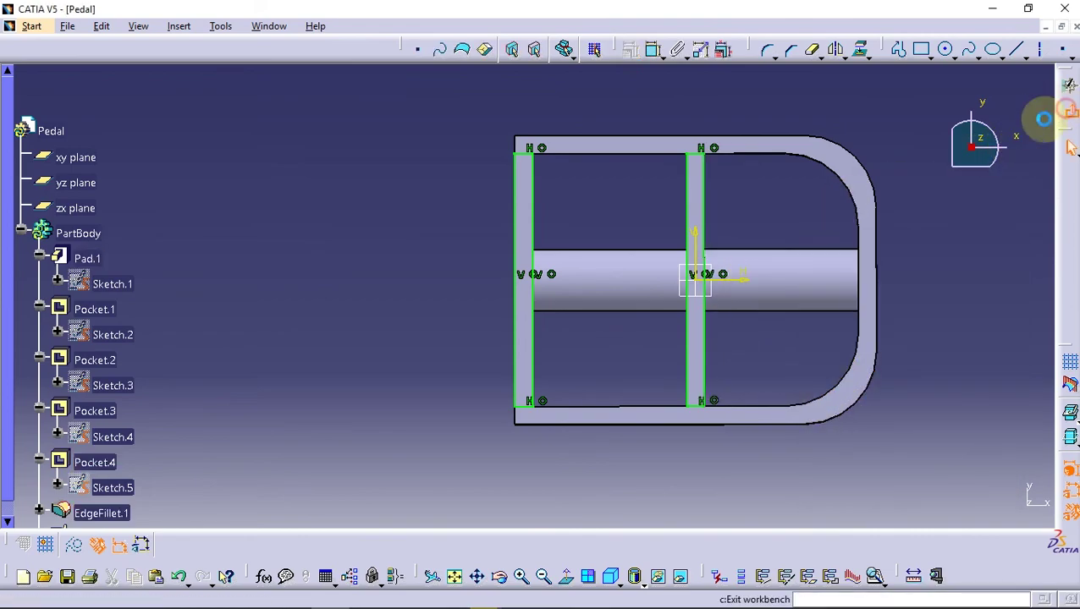
click(1058, 117)
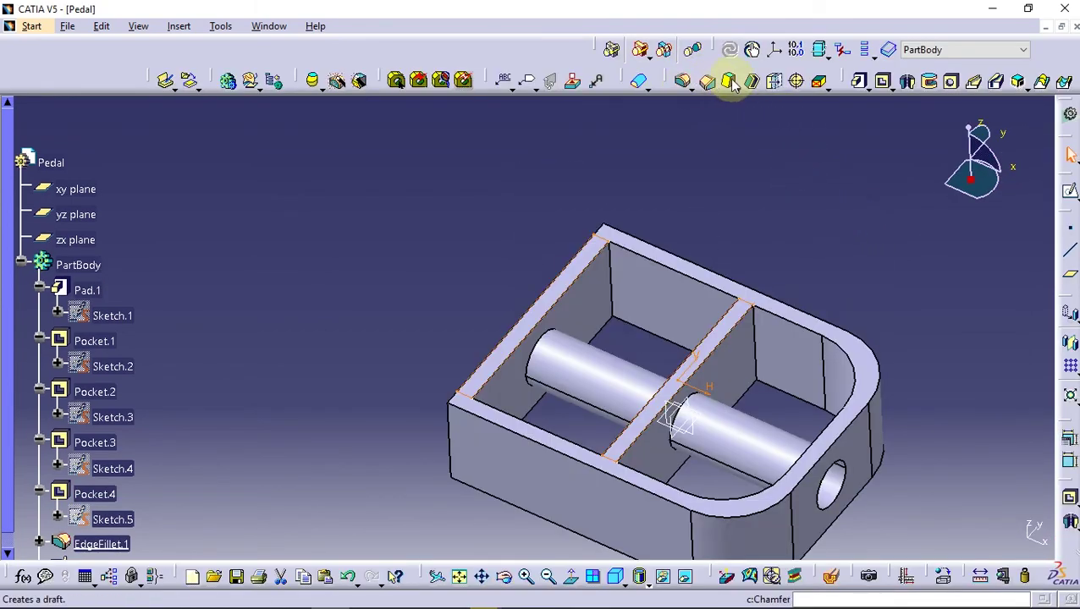
Cut a 5 mm deep pocket from the strip sketch
click(885, 82)
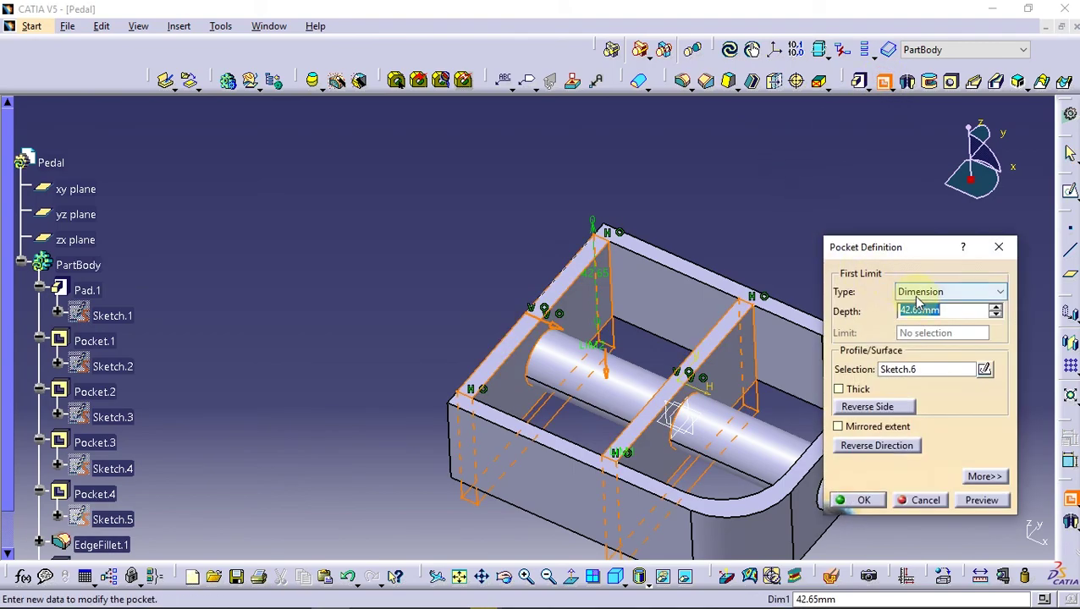
text(5)
click(978, 500)
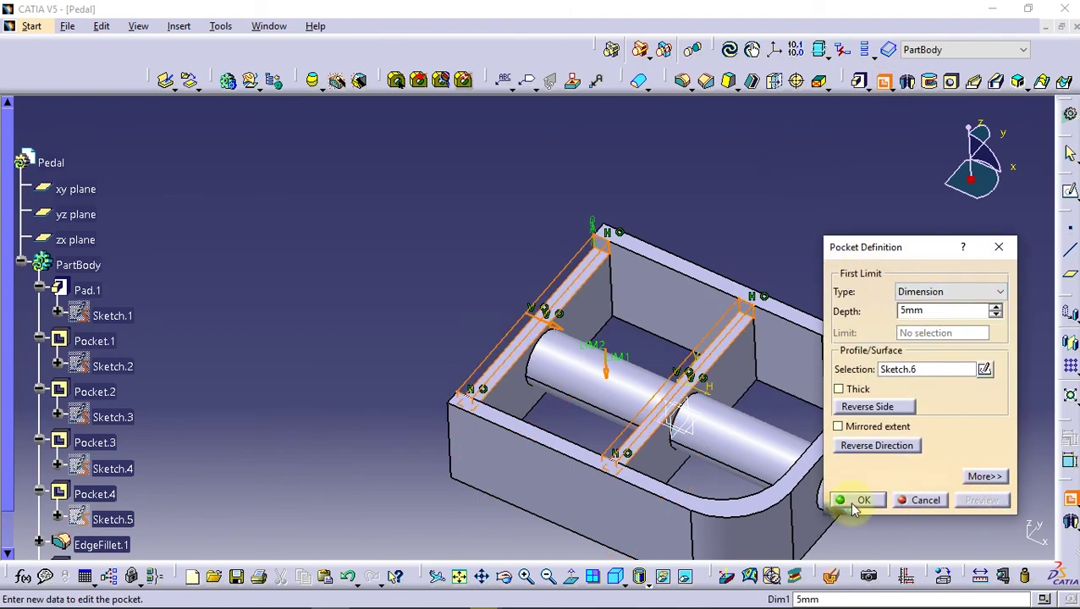
click(857, 500)
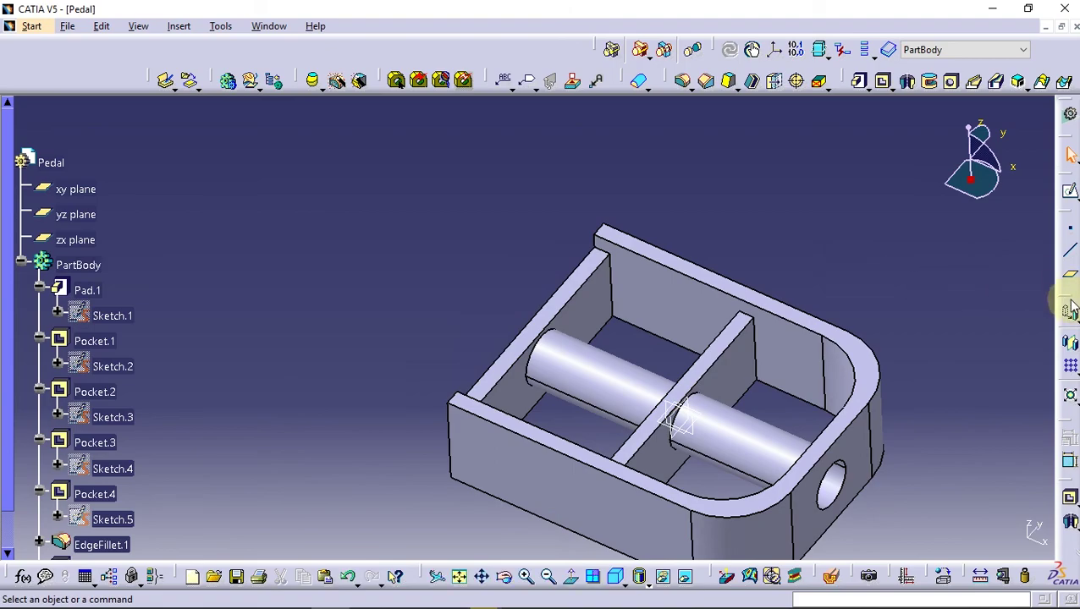
Mirror Pocket.5 across the xy plane
click(1068, 344)
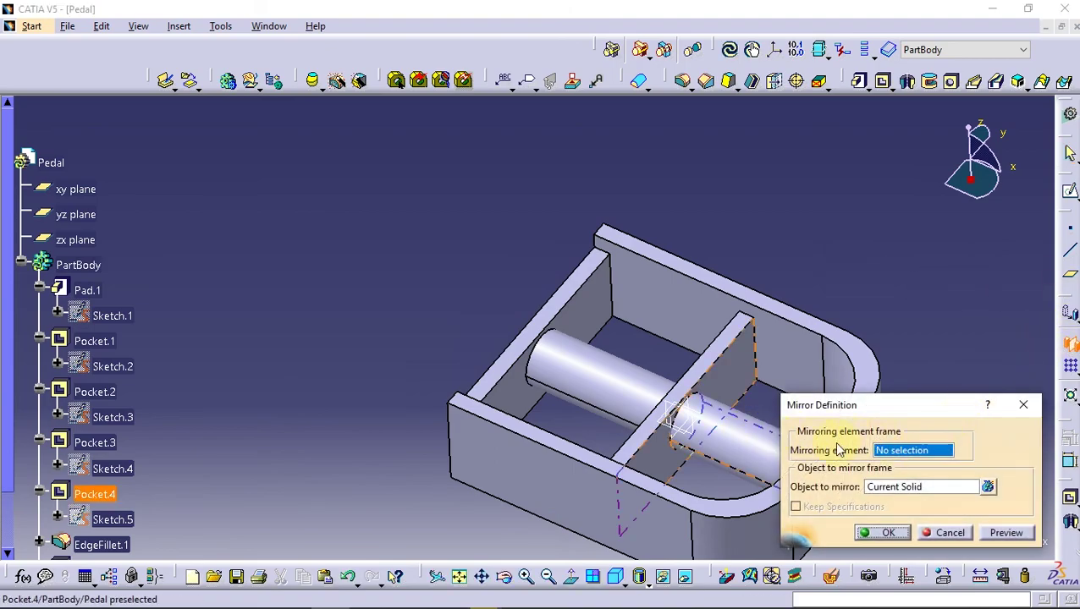
right_click(892, 452)
click(931, 480)
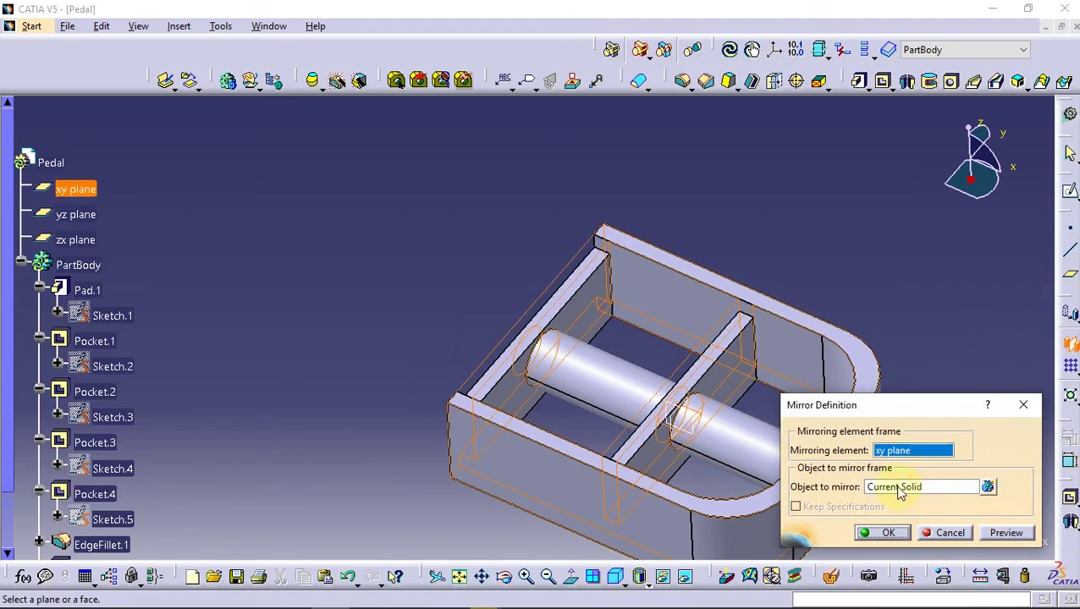
click(899, 491)
scroll(108, 386, down, 5)
click(95, 338)
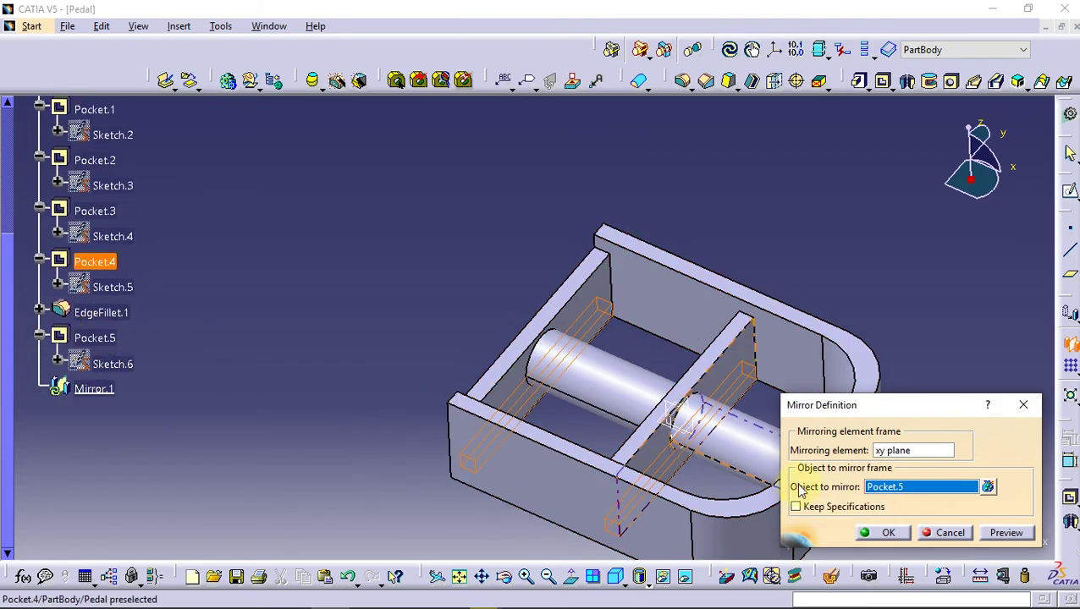
click(884, 533)
mouse_move(381, 392)
middle_down()
mouse_move(642, 349)
mouse_move(662, 373)
mouse_move(402, 359)
mouse_move(370, 414)
middle_up()
click(498, 354)
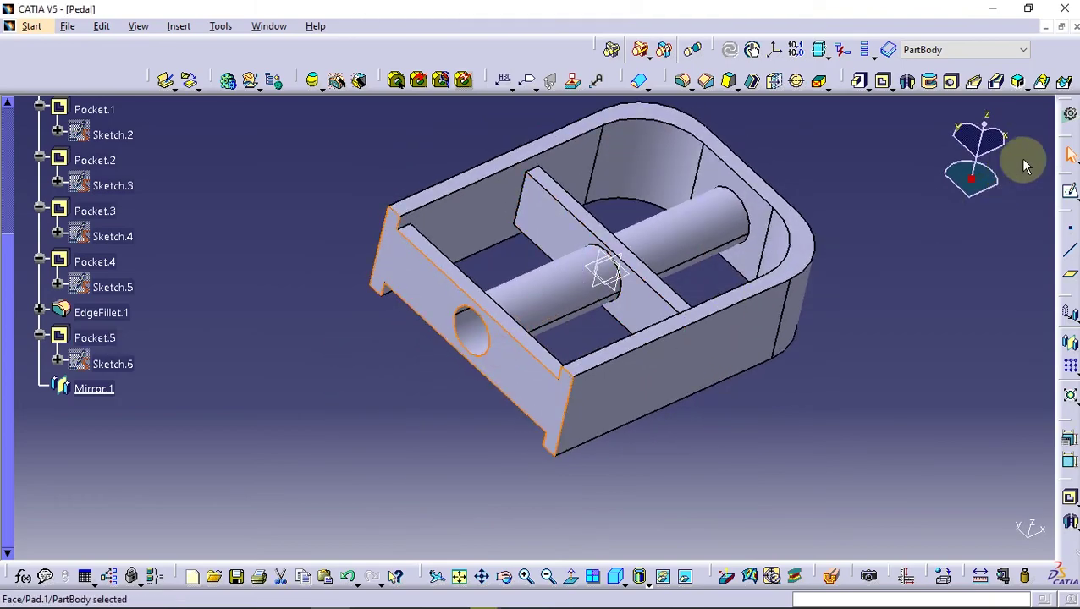
Sketch a rectangle at the left end of the side face, its bottom on the part edge
click(1071, 193)
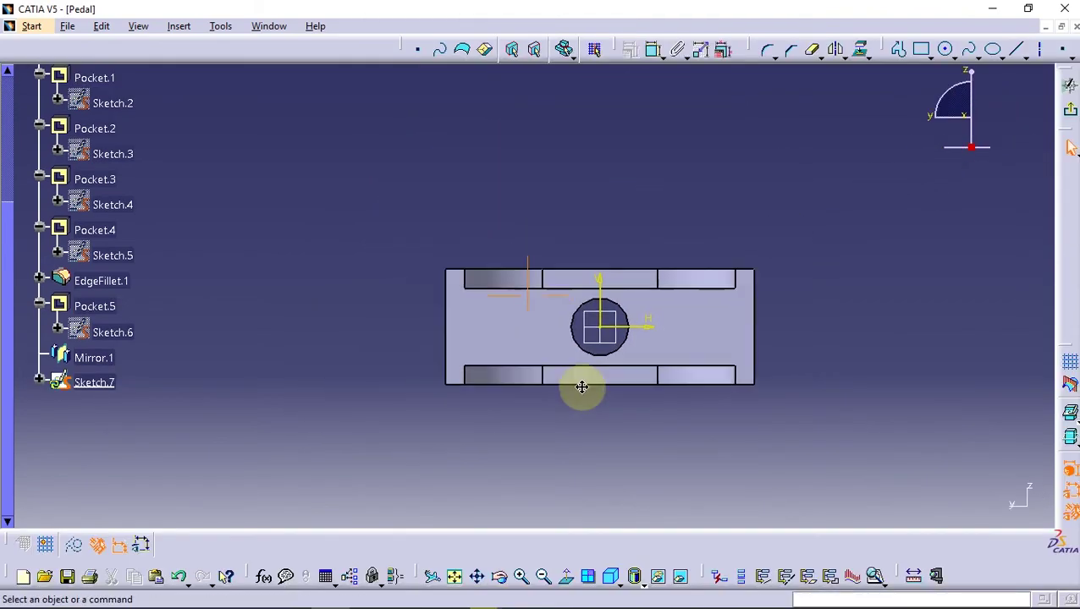
click(921, 49)
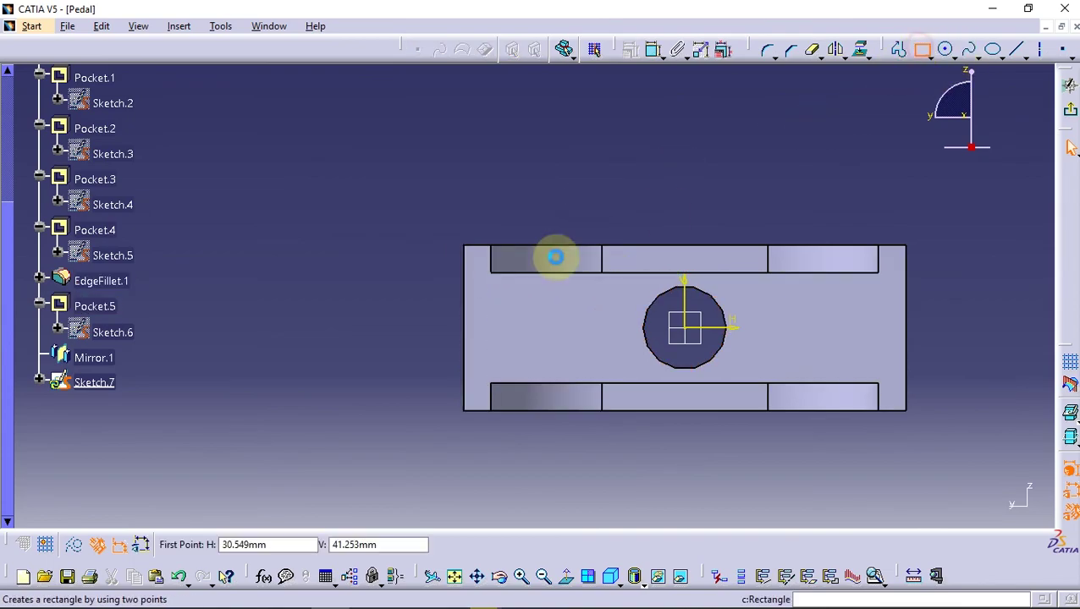
click(438, 241)
click(505, 421)
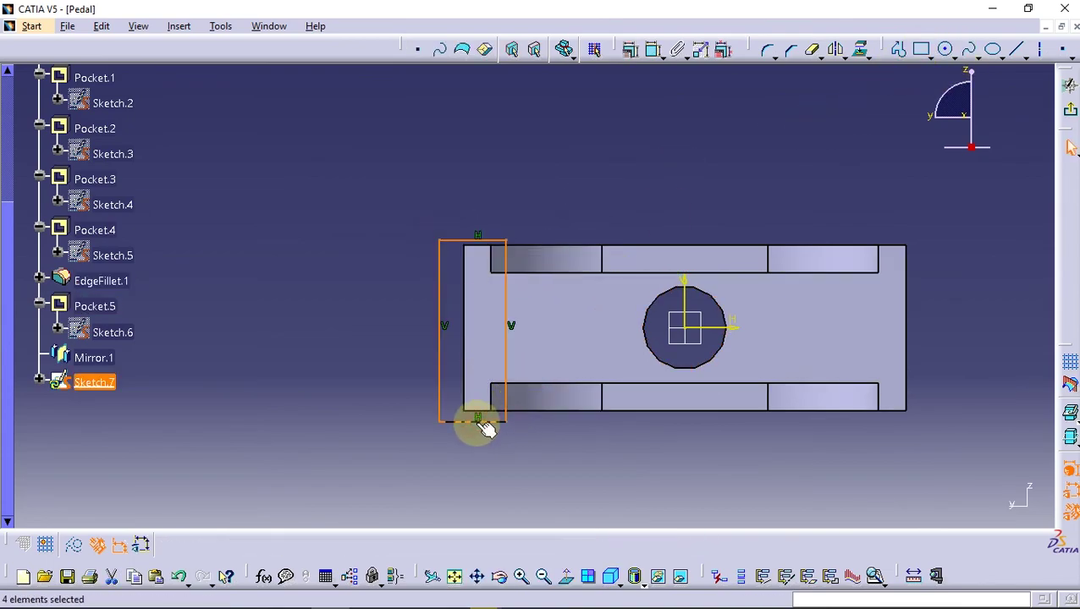
click(484, 428)
click(631, 49)
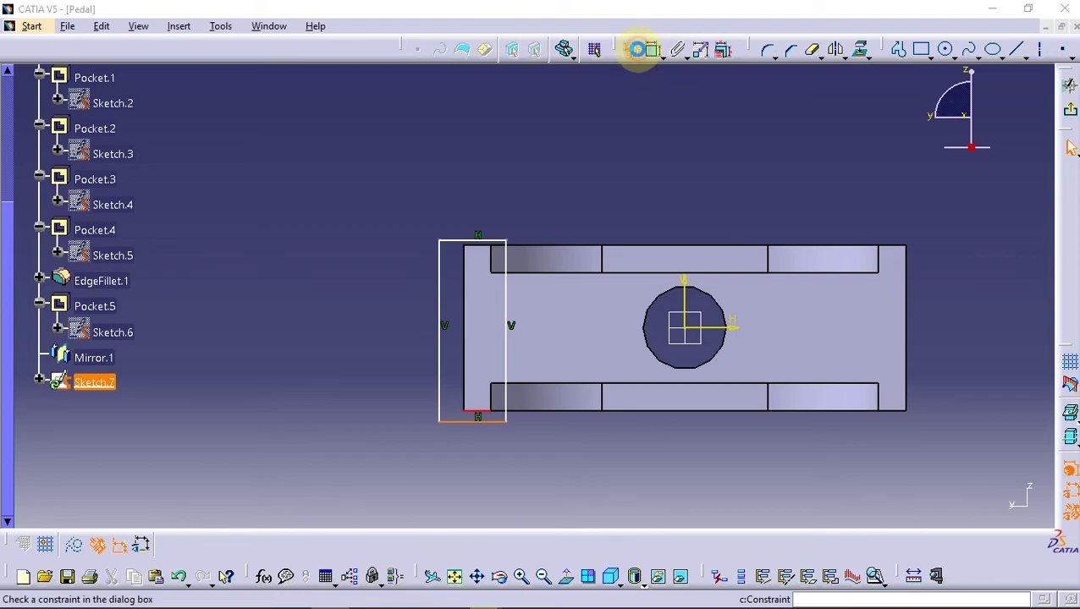
click(921, 313)
click(922, 483)
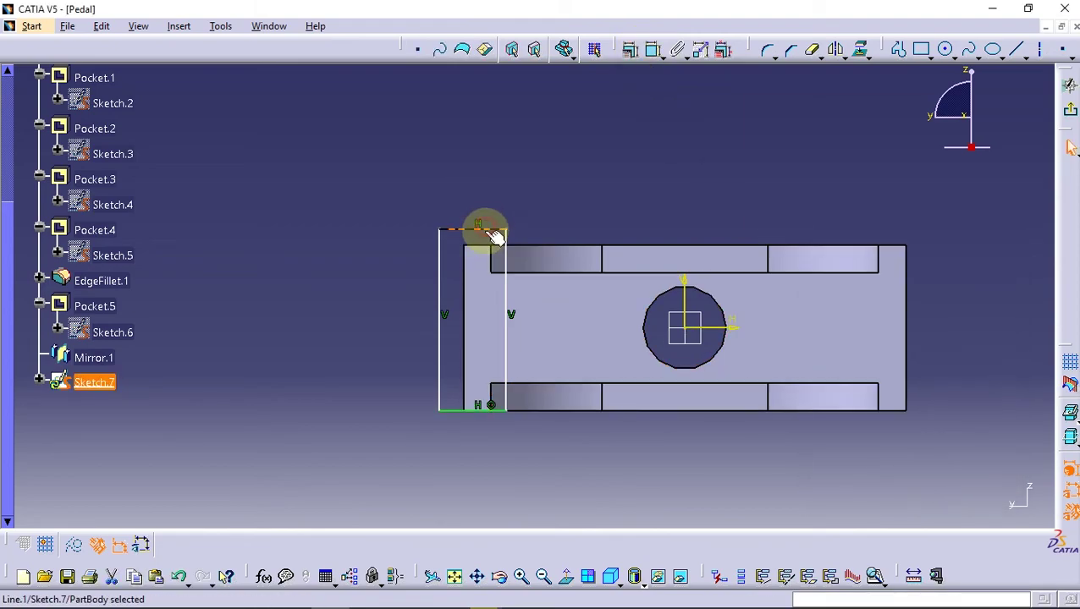
Make the rectangle's top and sides coincide with the part's top, inner and outer edges
ctrl+click(489, 239)
click(628, 49)
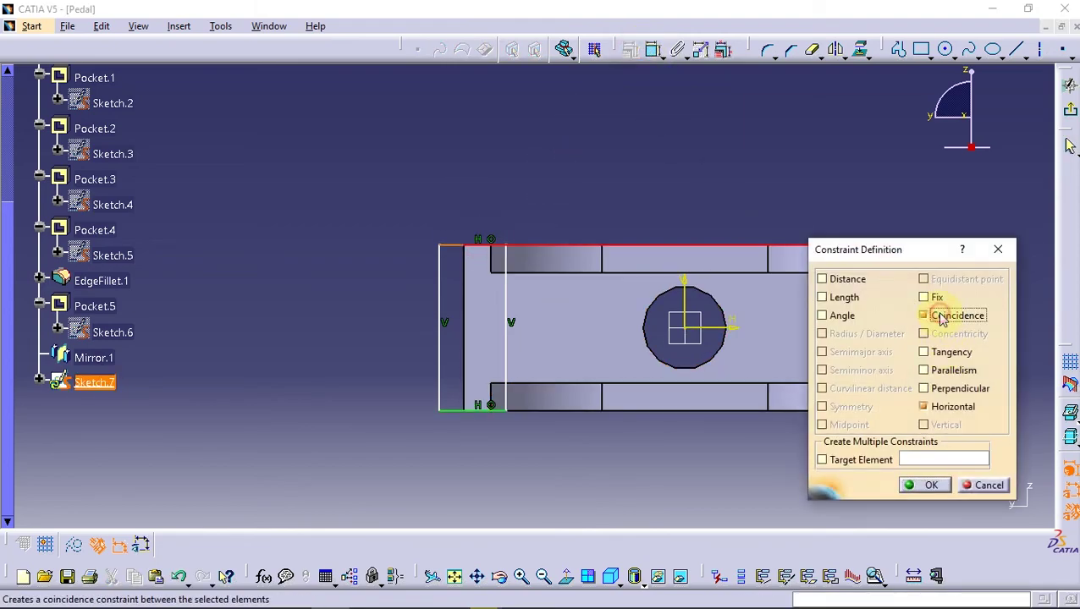
click(934, 487)
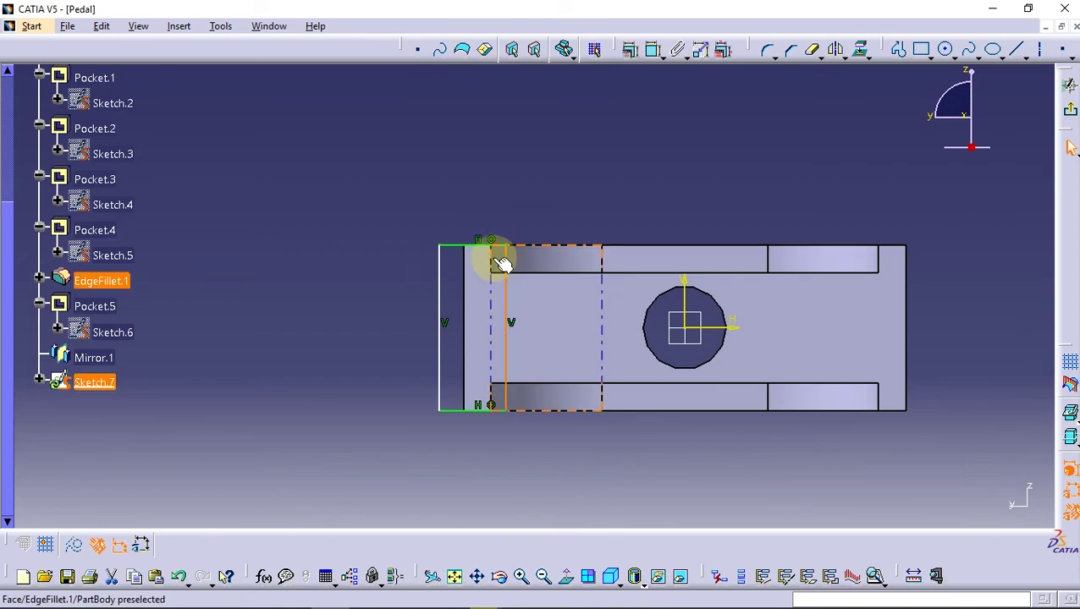
ctrl+click(494, 259)
click(630, 49)
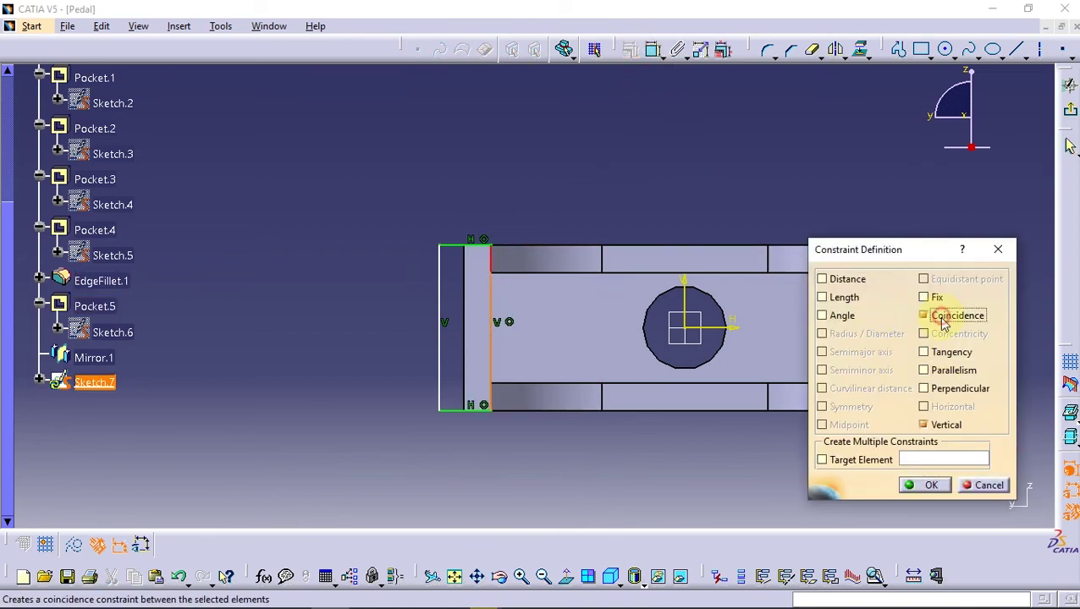
click(931, 483)
click(463, 346)
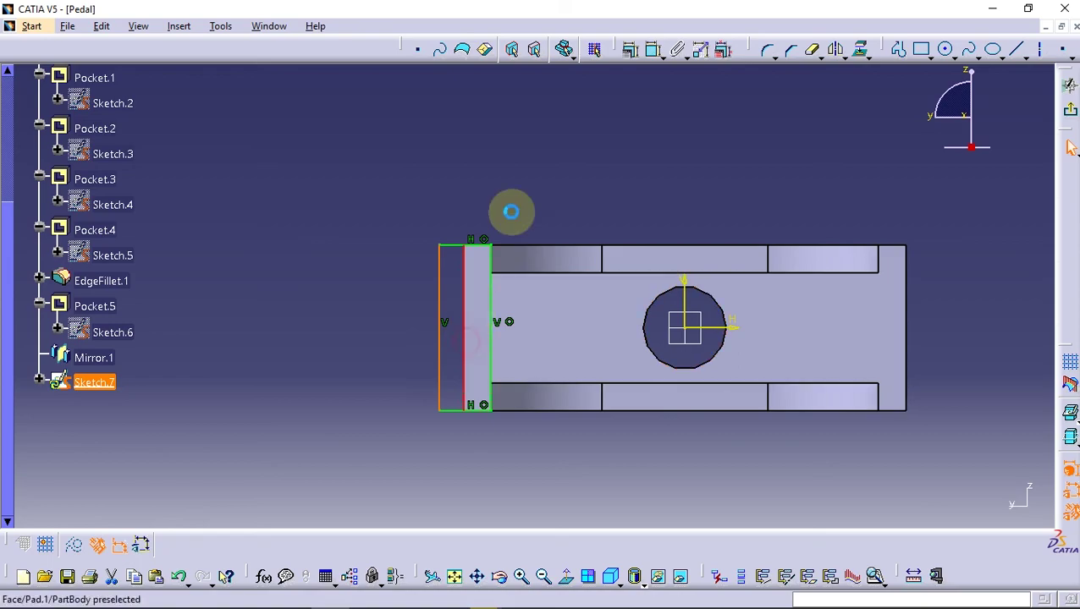
click(629, 49)
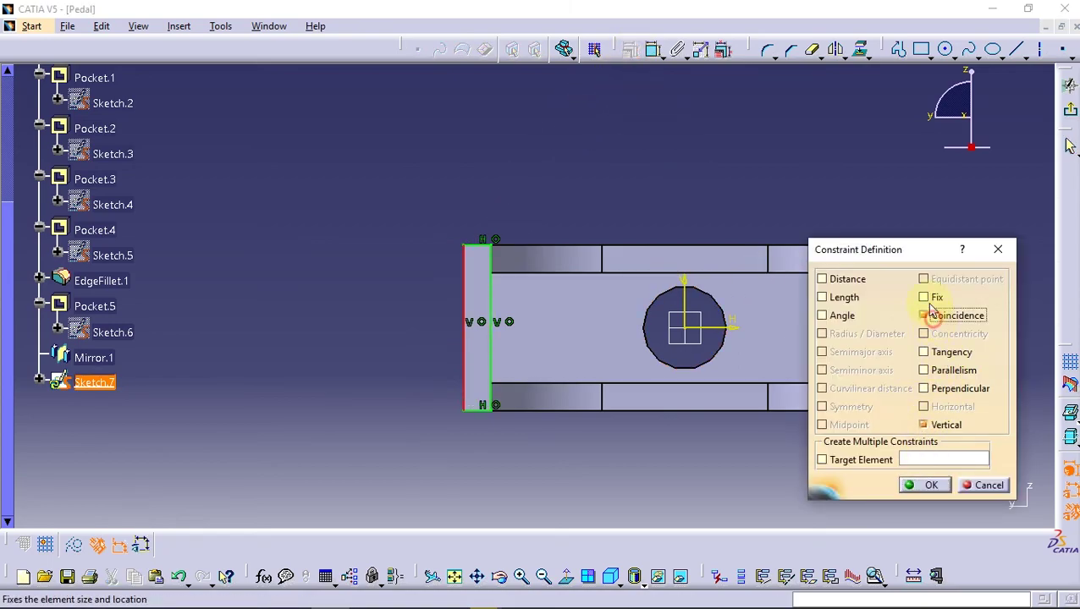
click(931, 485)
Mirror the rectangle to the right end and pad both strips 5 mm
drag(393, 224, 550, 470)
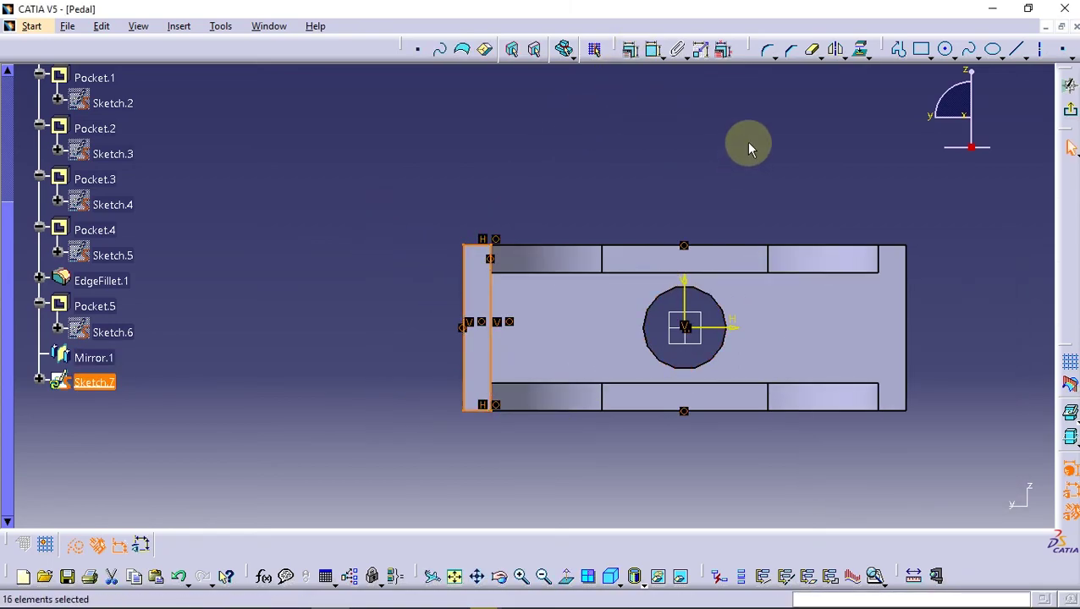
click(836, 49)
click(685, 295)
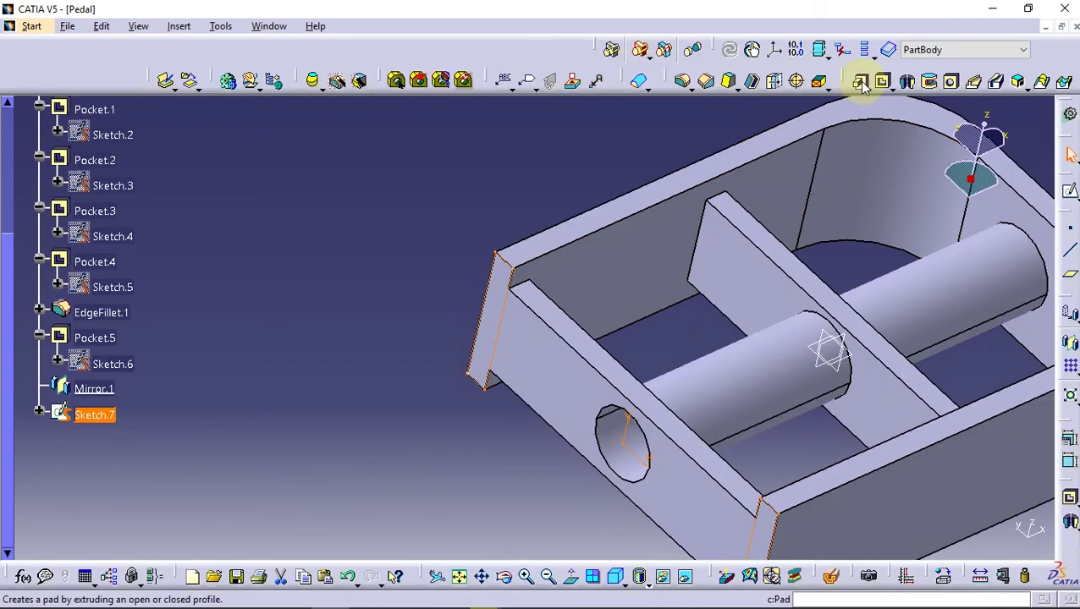
click(859, 81)
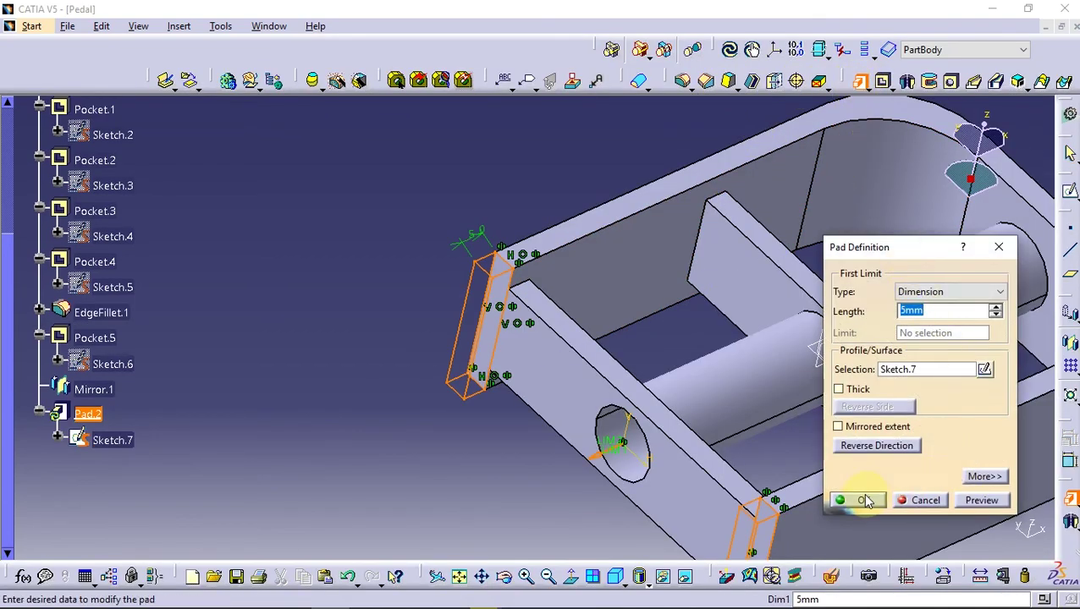
click(864, 500)
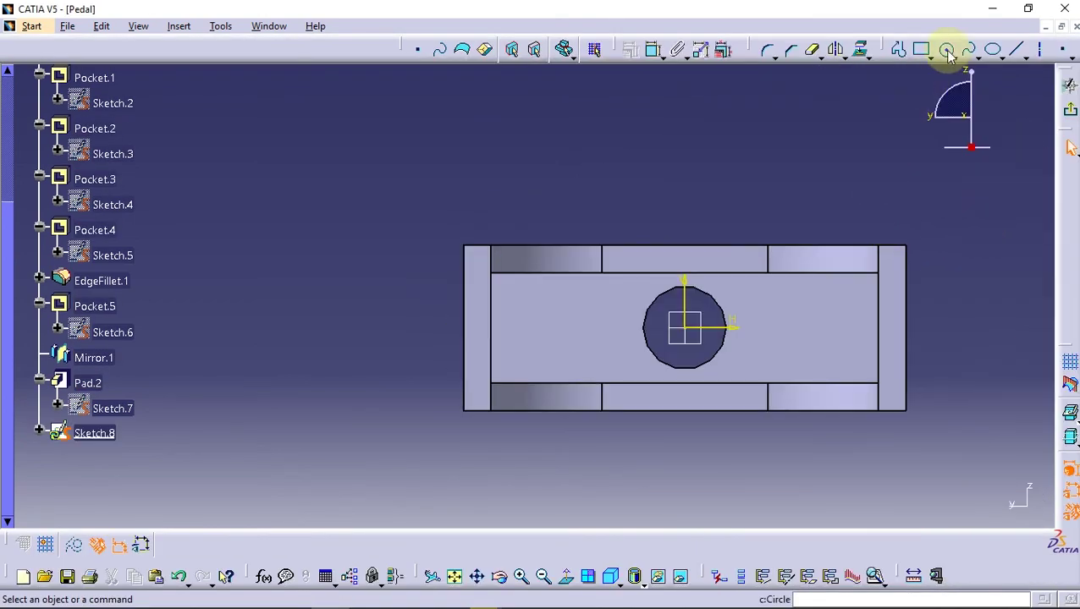
Draw two concentric circles centred on the side hole
click(947, 49)
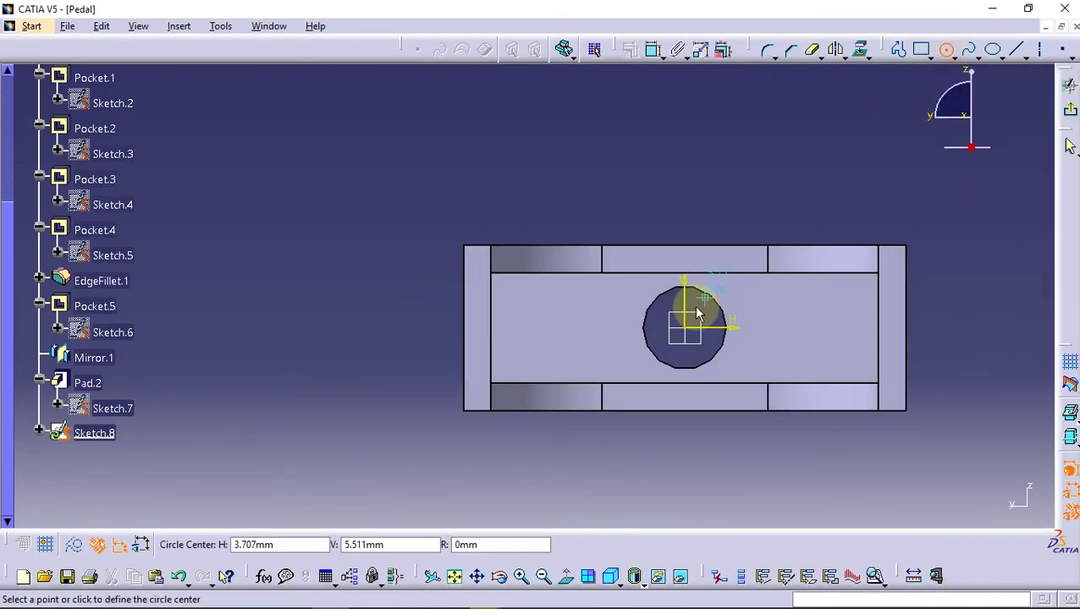
click(691, 335)
click(682, 273)
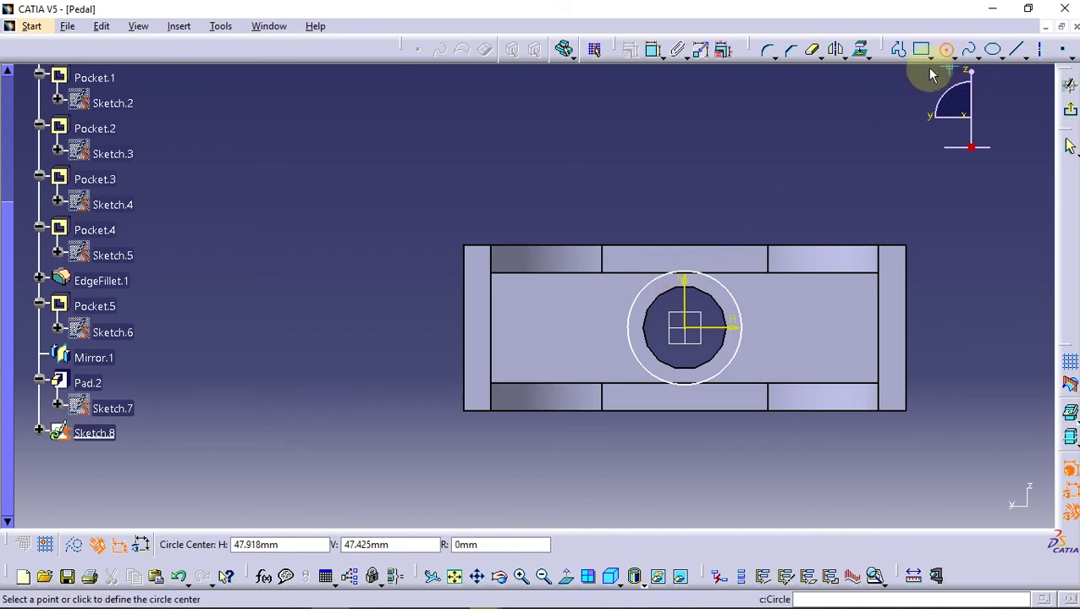
click(691, 335)
Dimension the circles to 17 mm outer and 15 mm inner diameter
click(683, 275)
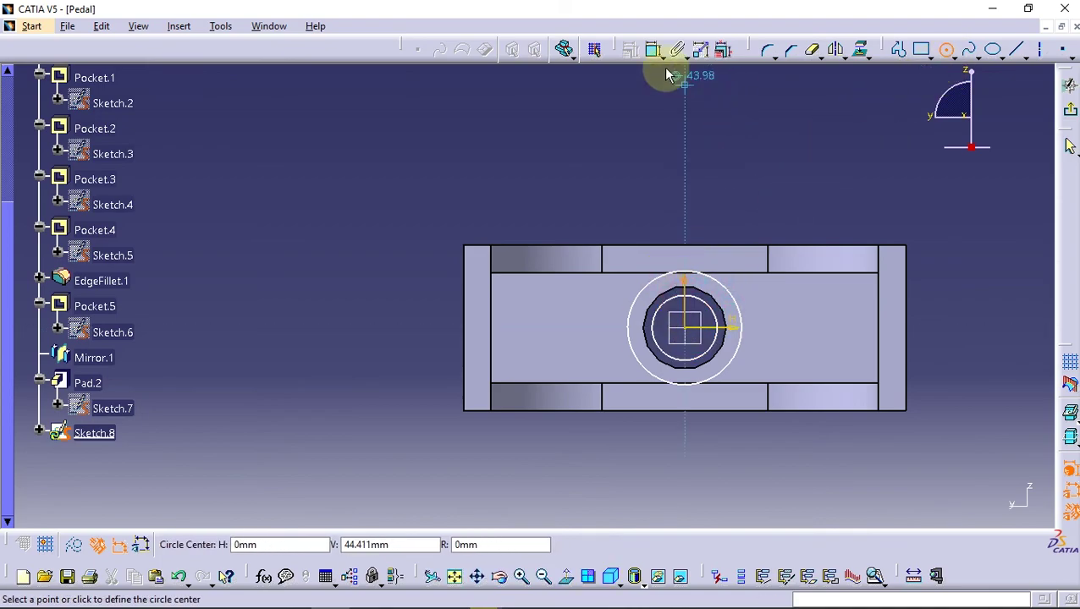
click(654, 49)
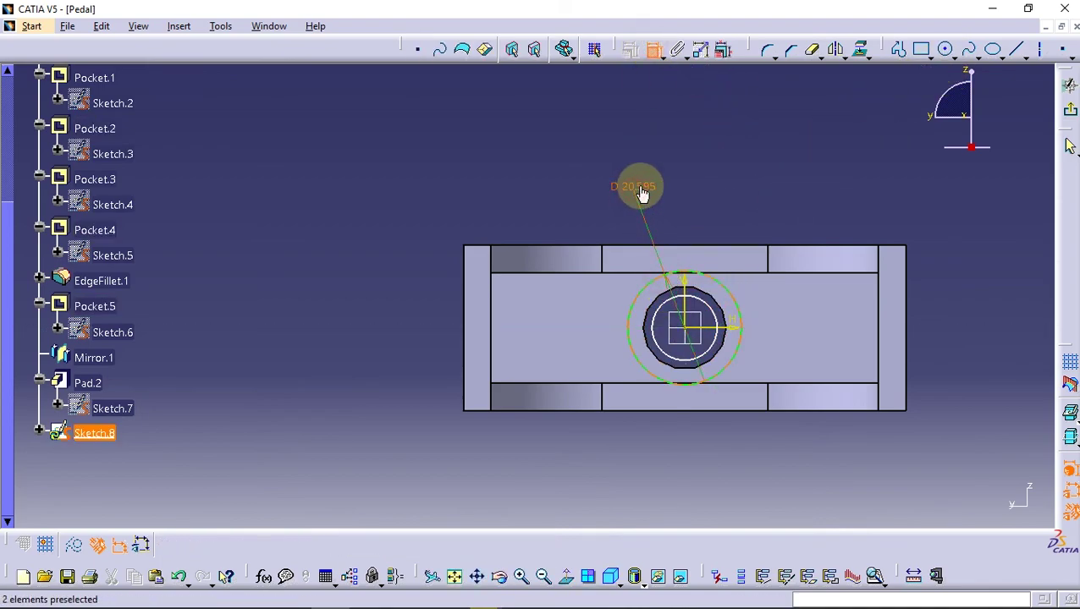
double_click(642, 193)
text(17)
key(Return)
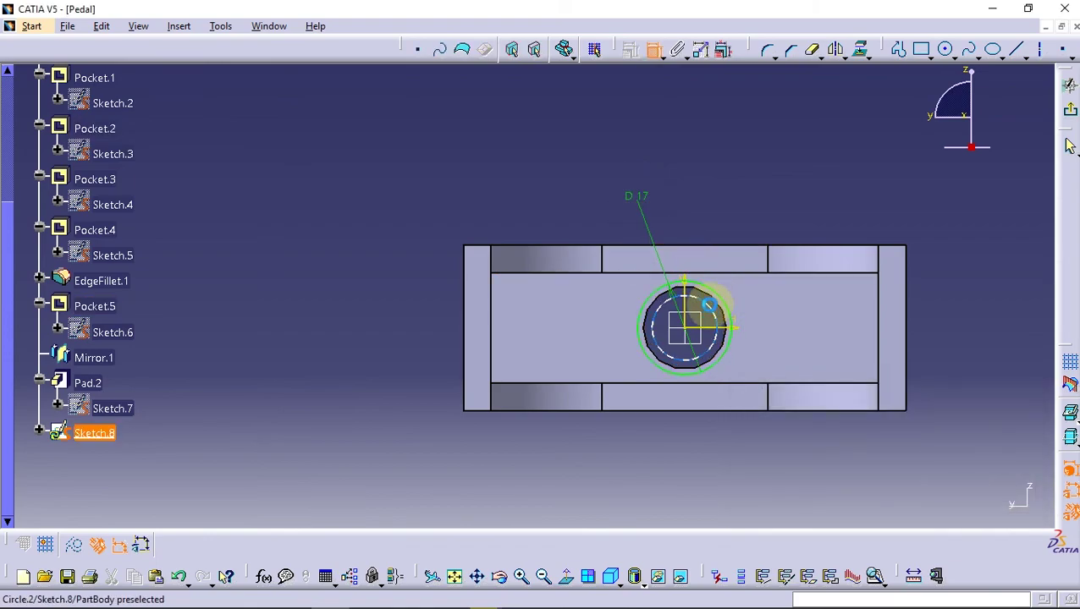
click(709, 303)
double_click(734, 193)
text(15)
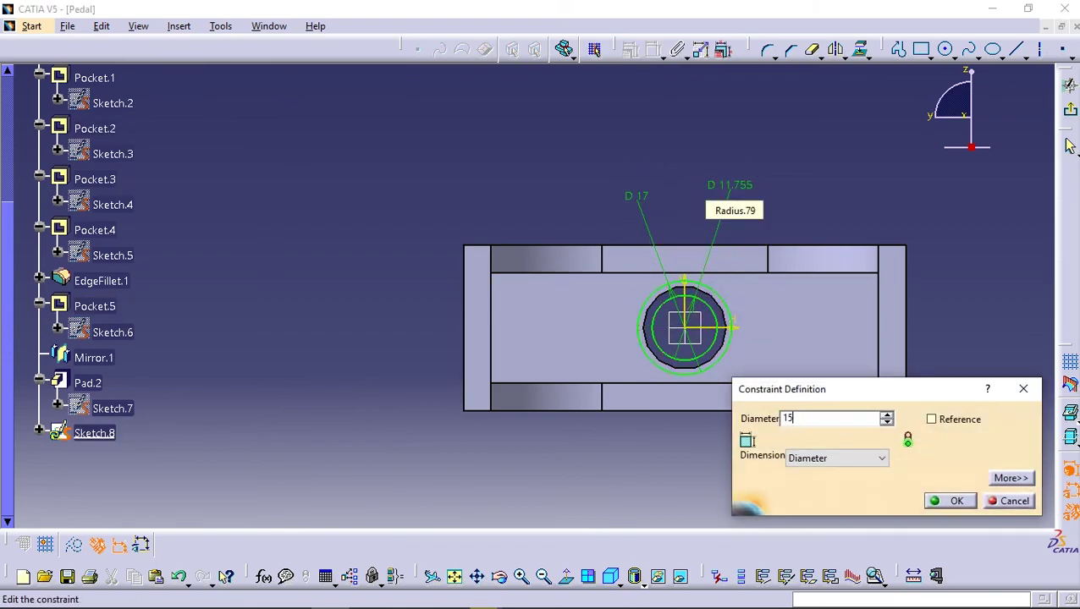
key(Return)
Exit the sketch, pad the ring outward into a tube boss, and orbit to inspect it
click(1069, 110)
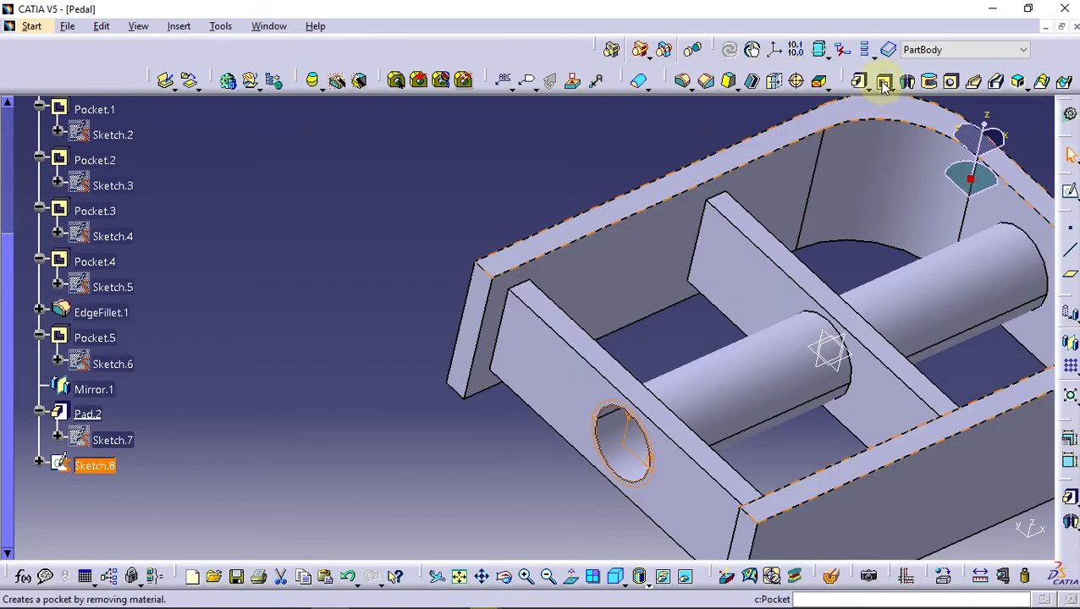
click(861, 85)
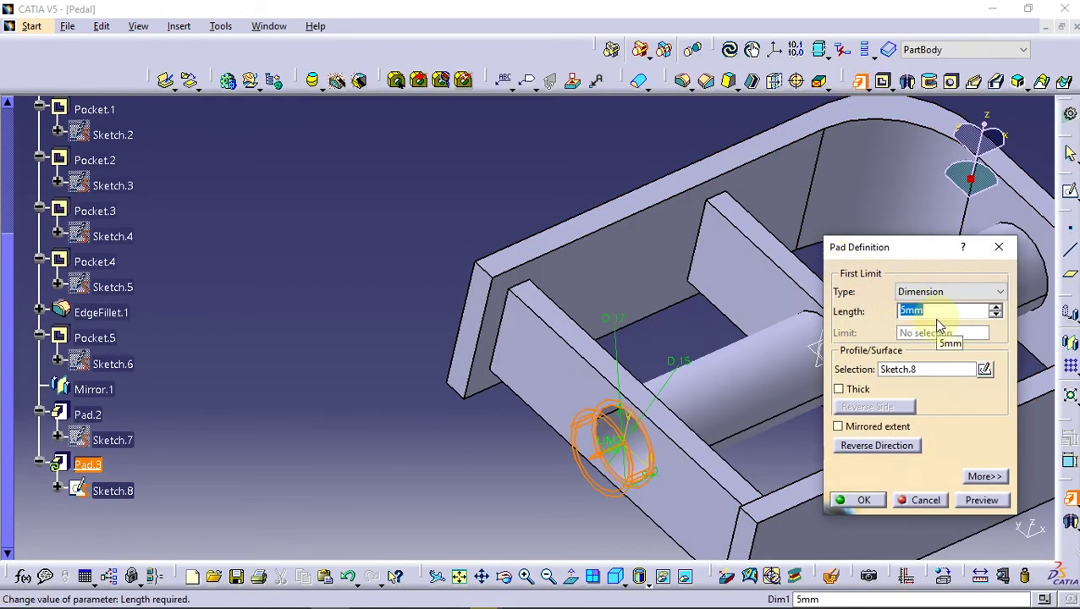
text(10)
click(860, 507)
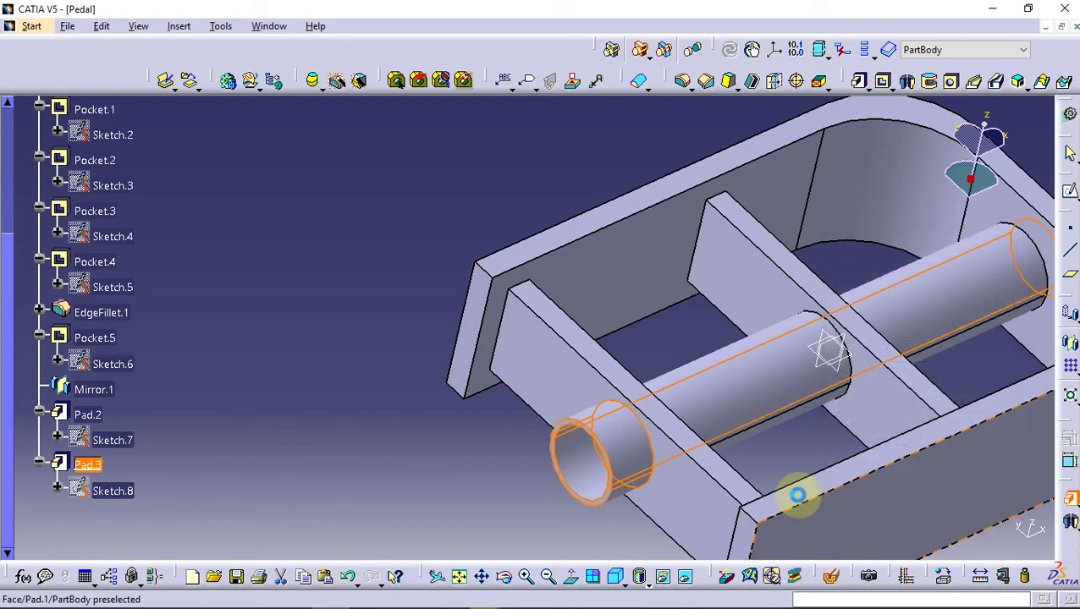
mouse_move(507, 479)
middle_down()
mouse_move(607, 472)
mouse_move(615, 361)
middle_up()
mouse_move(500, 398)
middle_down()
mouse_move(464, 461)
mouse_move(831, 364)
middle_up()
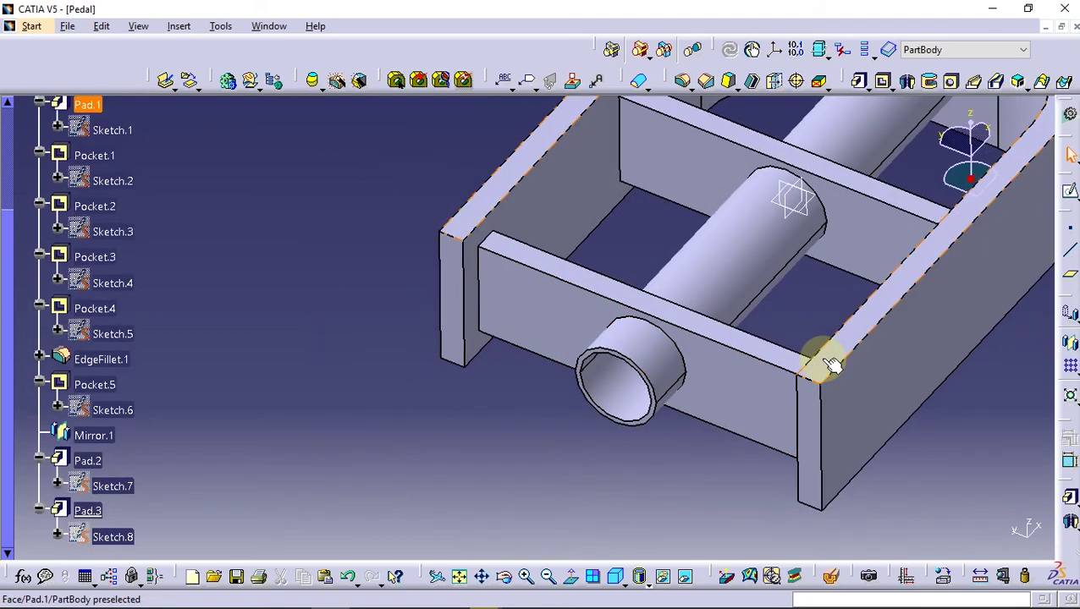
Start a sketch on the frame's top face and draw a rectangle spanning the frame
click(1071, 194)
click(708, 300)
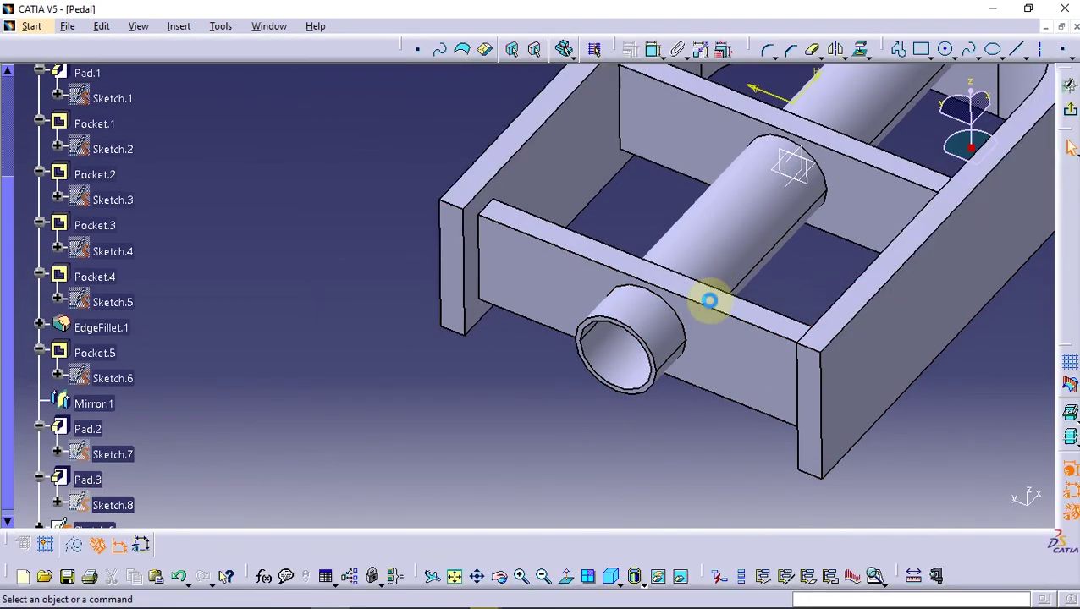
ctrl+middle_drag(599, 333, 579, 326)
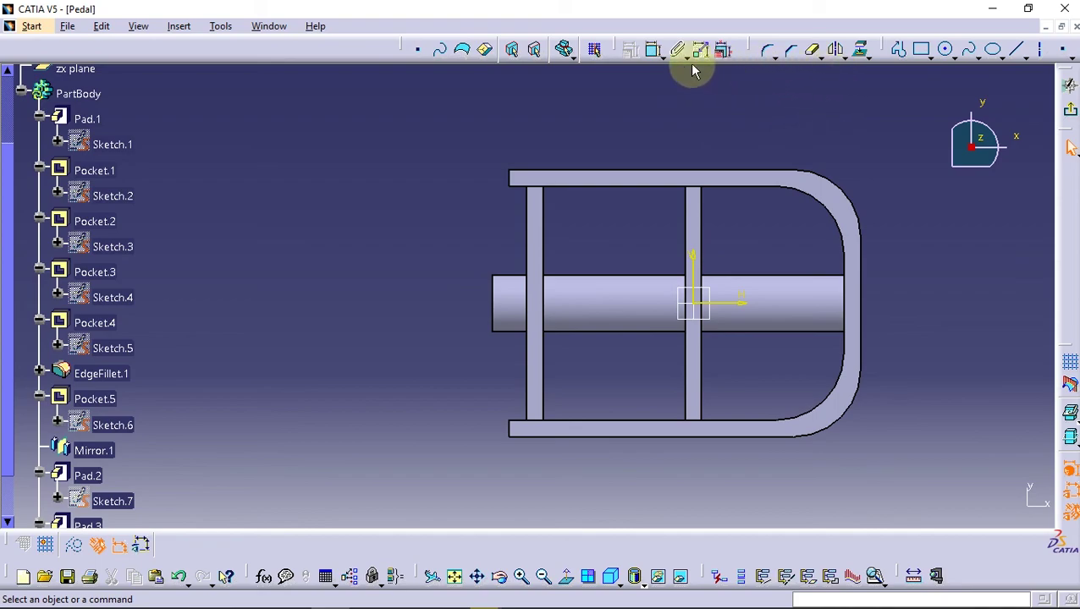
click(921, 49)
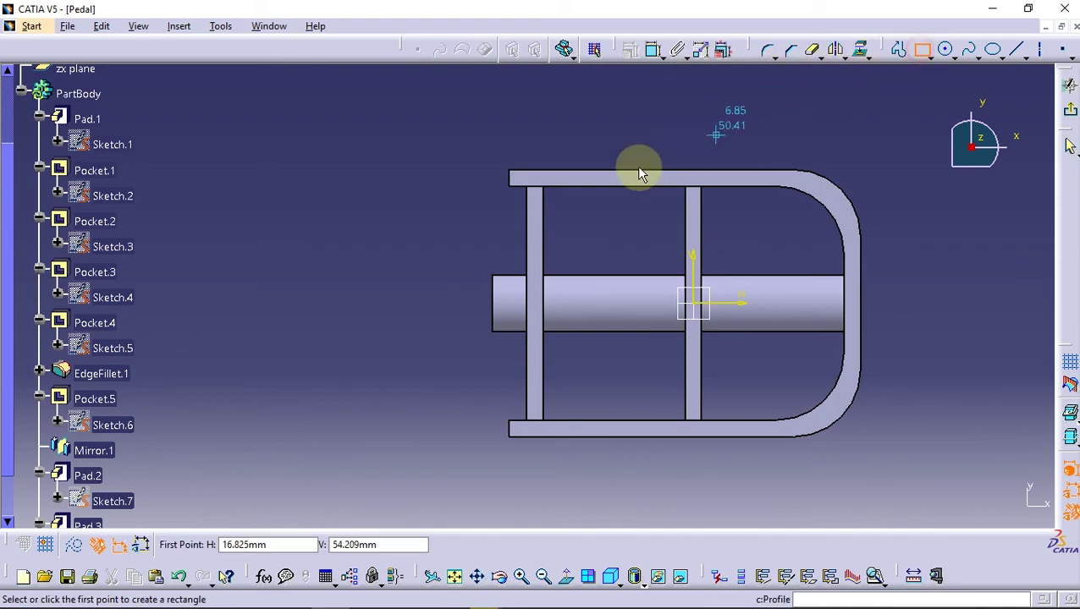
click(551, 157)
click(575, 455)
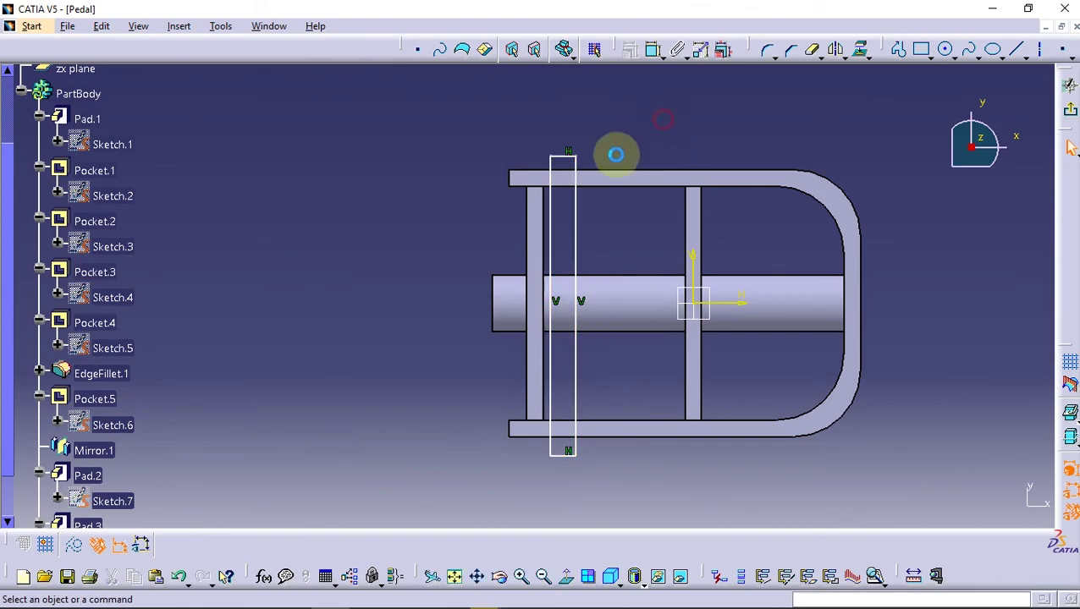
Make the rectangle's left edge coincident with the frame edge and set its width to 5 mm
click(549, 254)
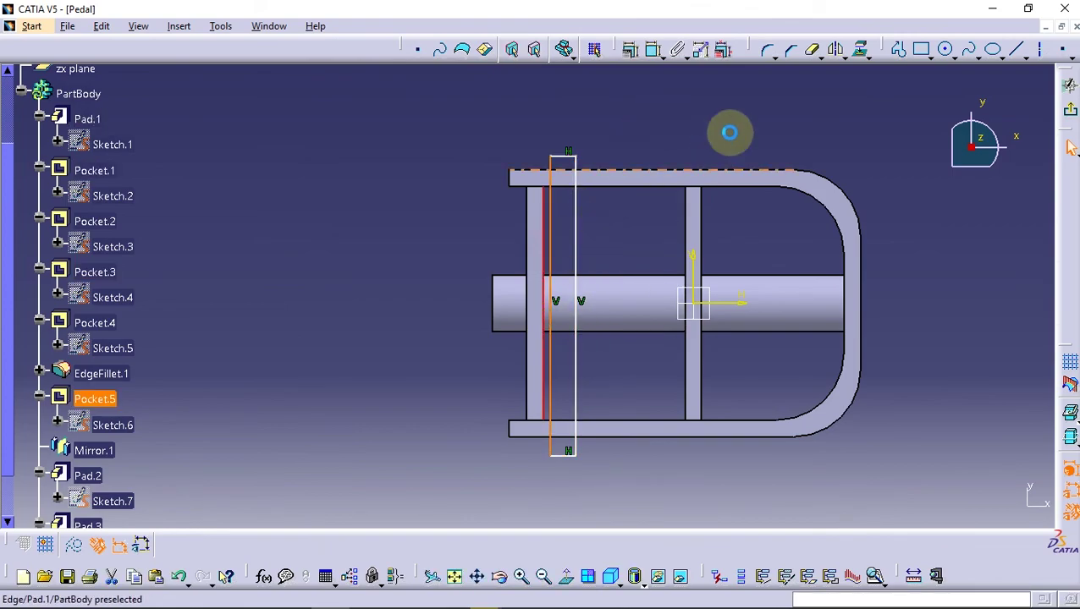
click(630, 49)
click(952, 317)
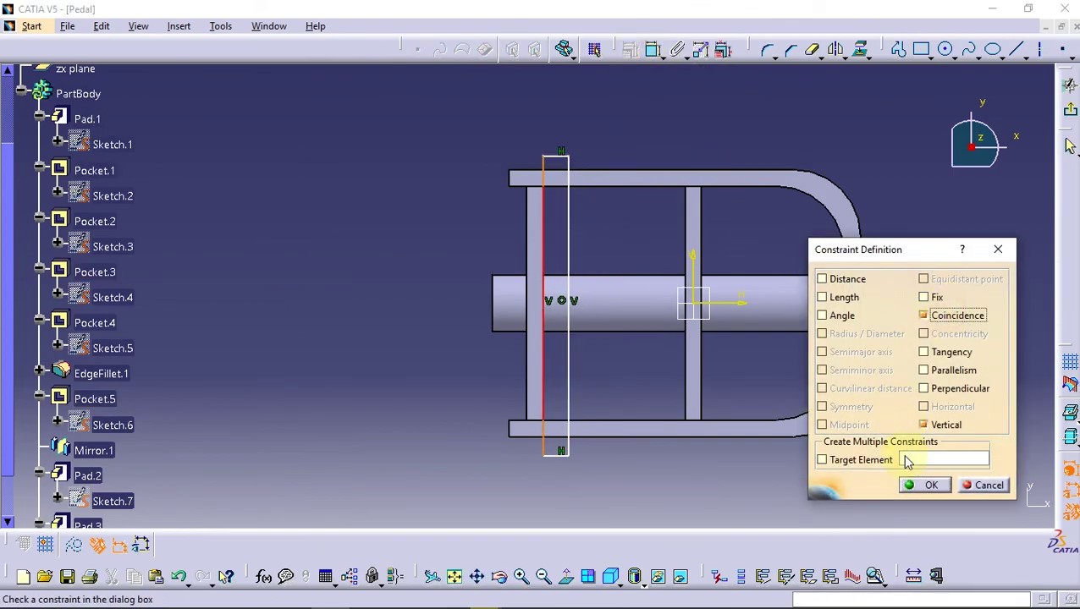
click(924, 485)
click(563, 159)
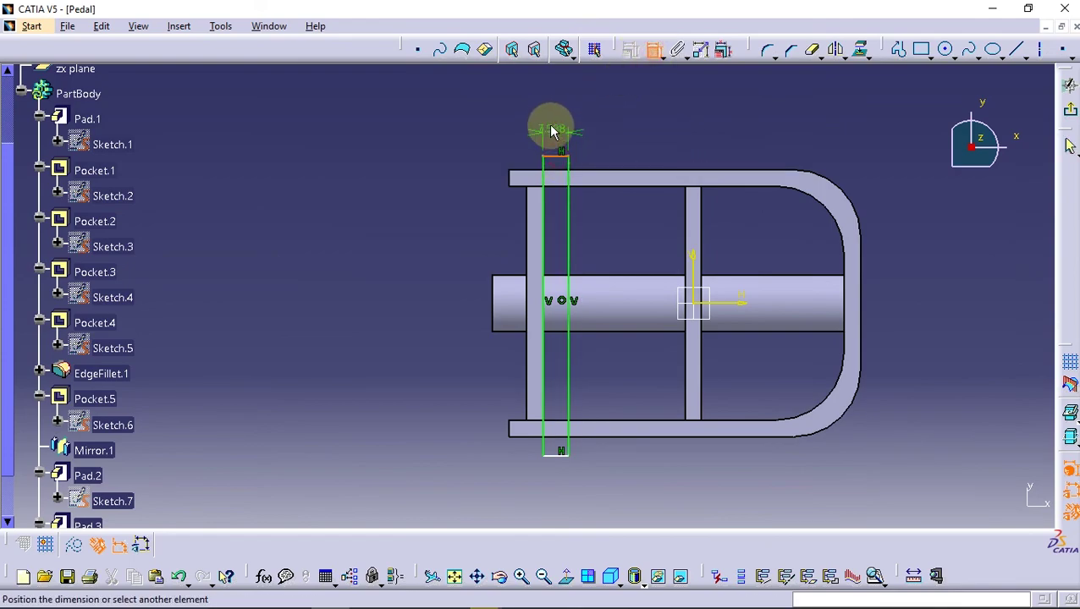
double_click(472, 116)
text(5)
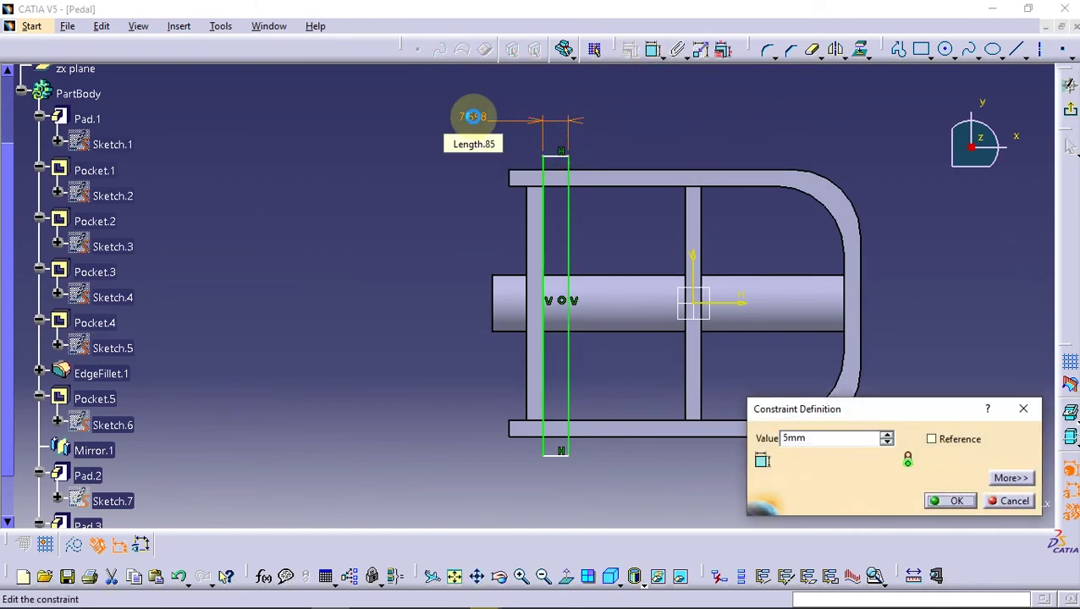
key(Return)
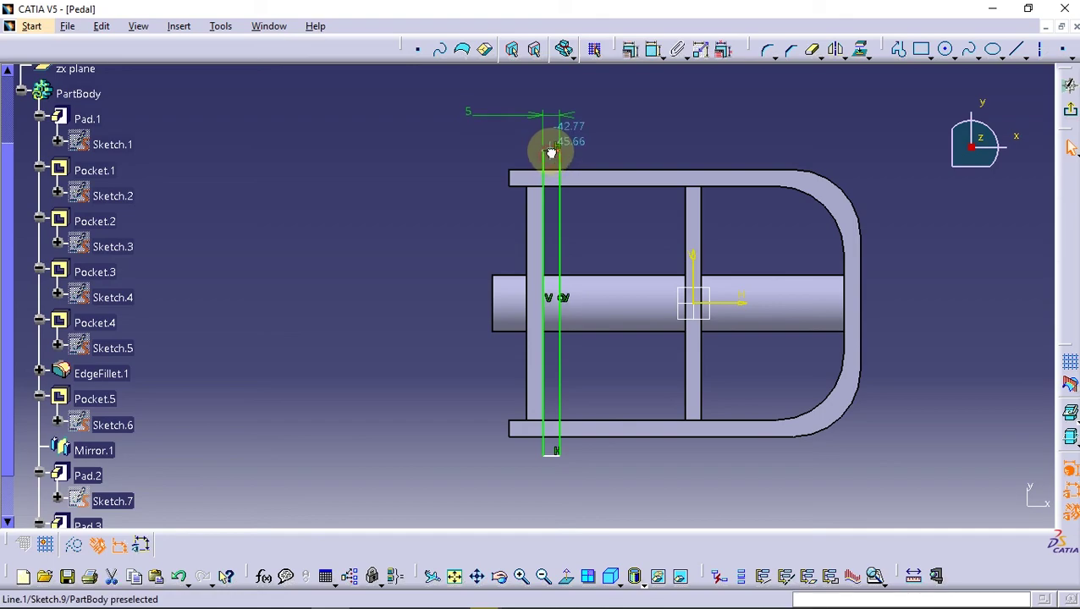
Pocket the rectangle sketch 3 mm deep to cut the slot
click(551, 151)
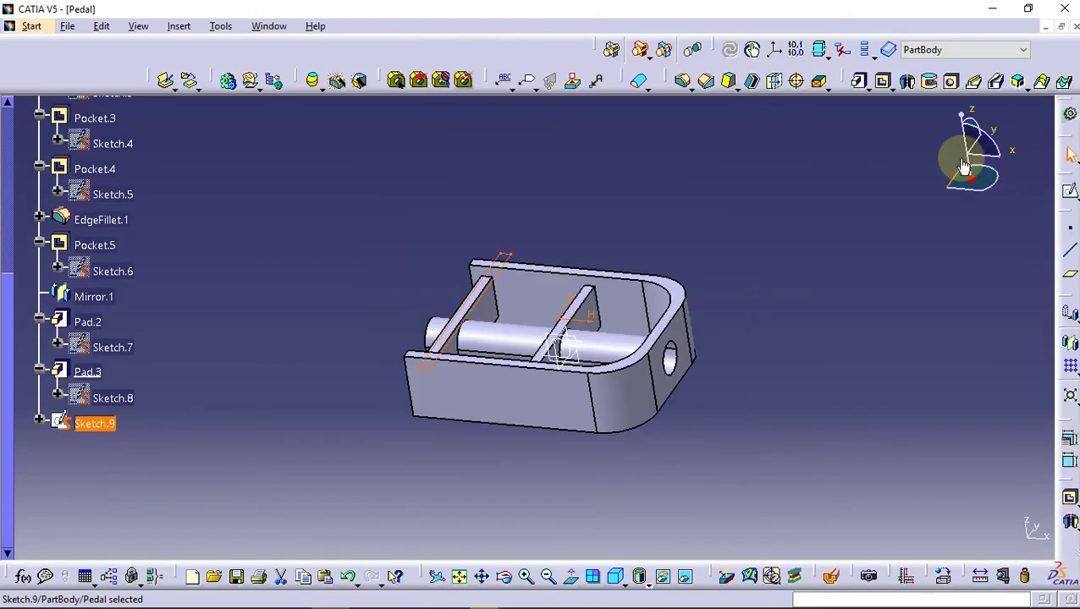
click(883, 85)
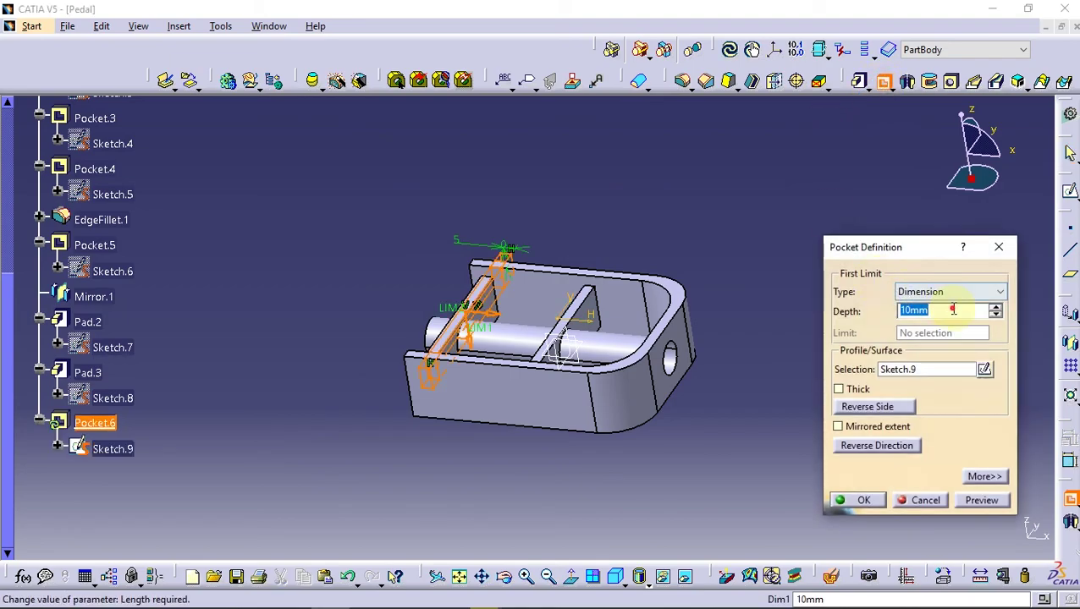
text(3)
click(968, 500)
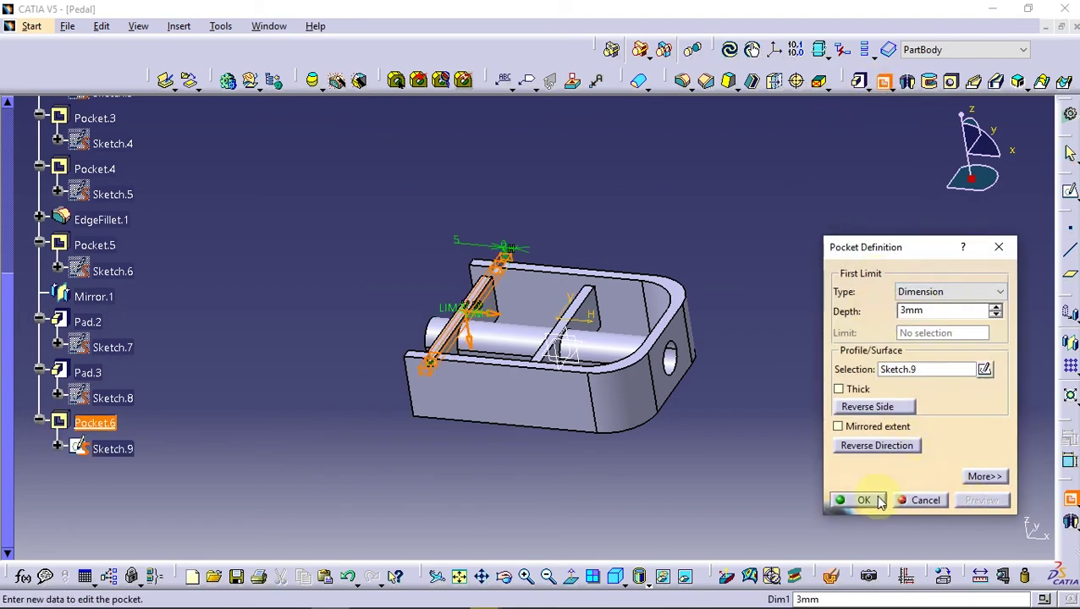
click(865, 499)
ctrl+middle_drag(452, 422, 582, 291)
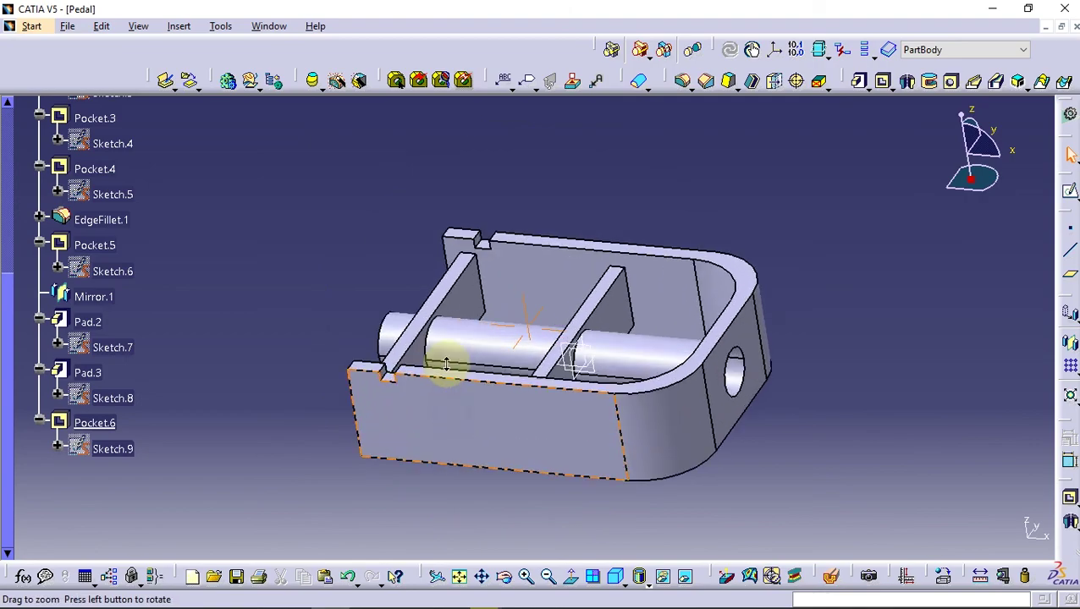
Start a Rectangular Pattern of Pocket.6 using Instance(s) & Spacing along the X axis
click(1071, 371)
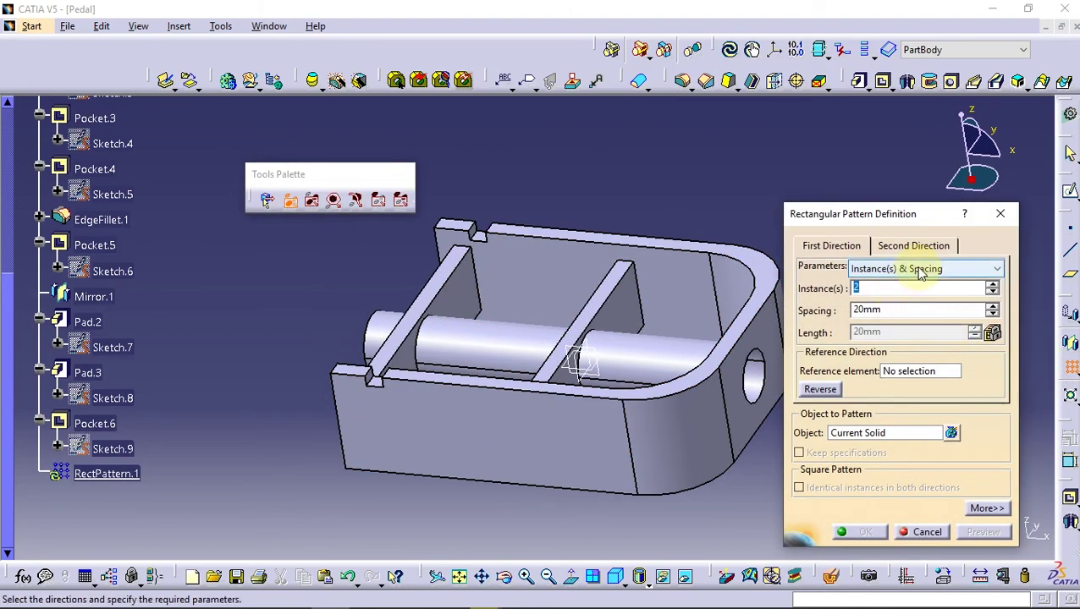
click(921, 269)
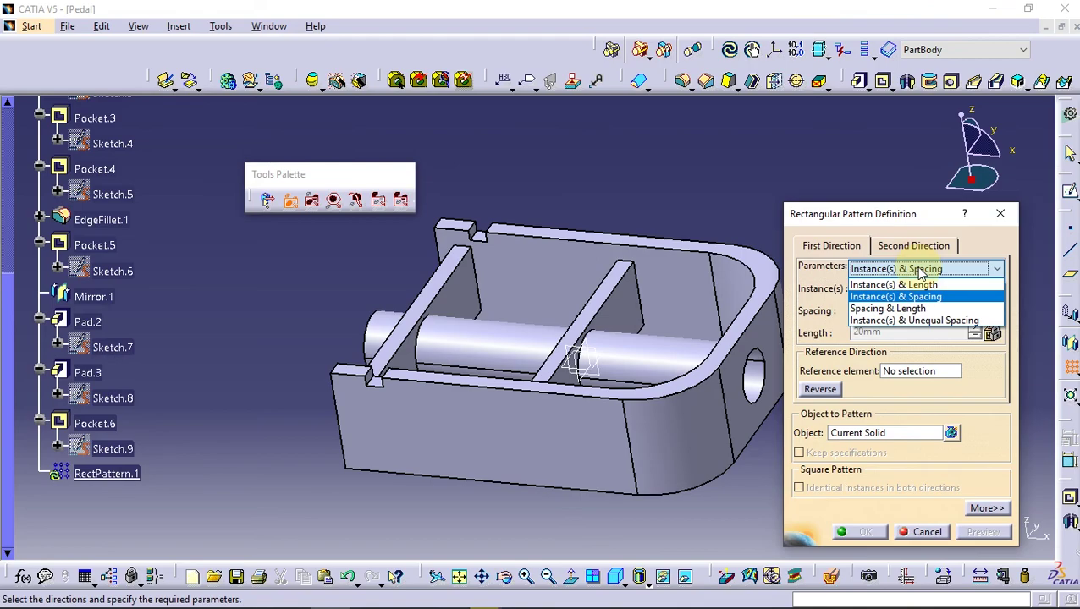
click(897, 296)
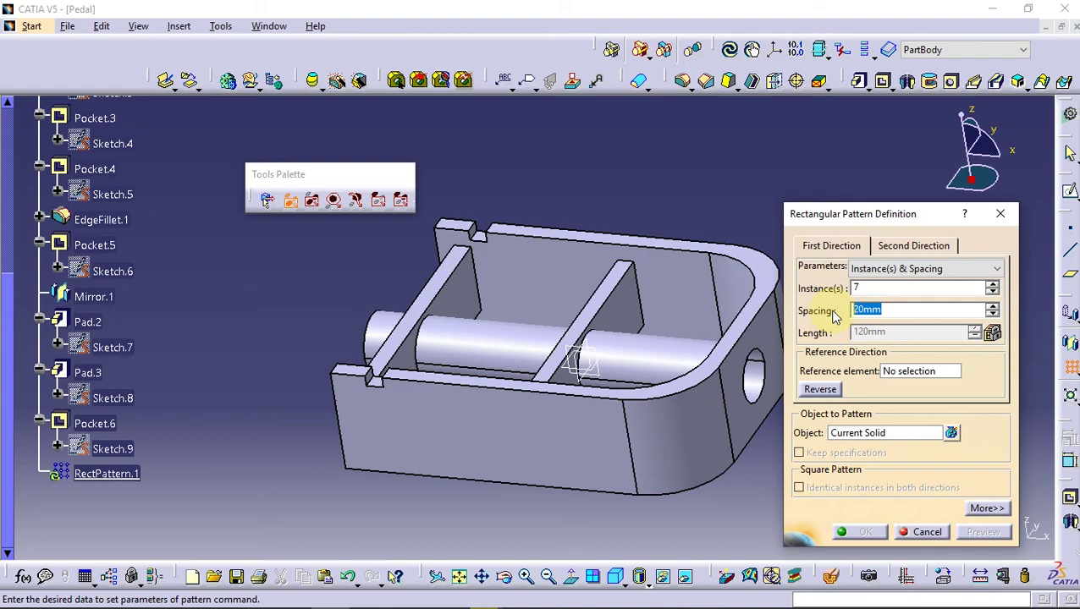
text(5)
right_click(900, 379)
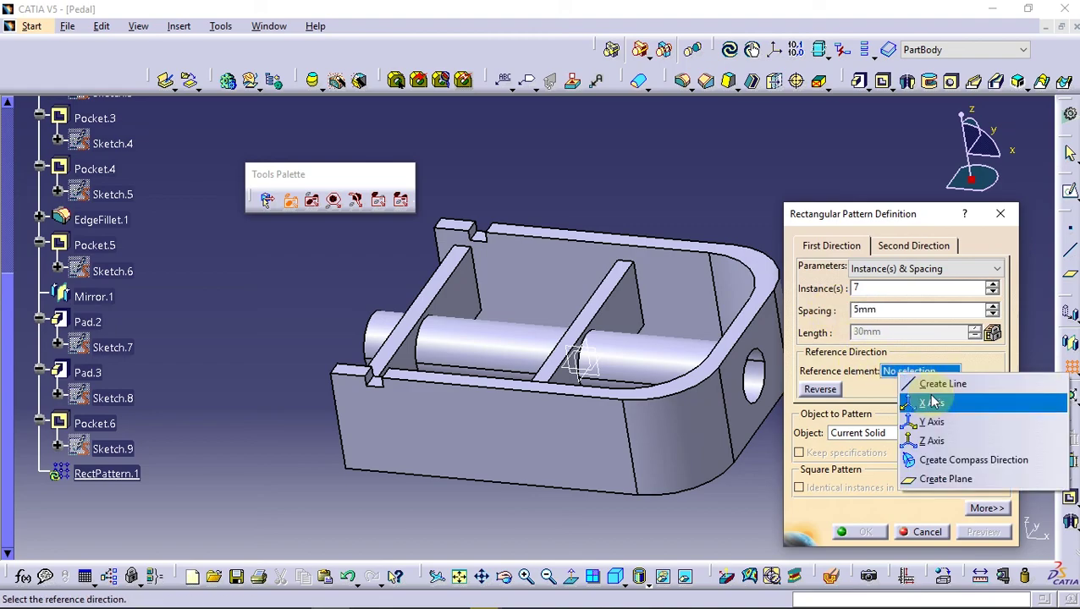
click(933, 404)
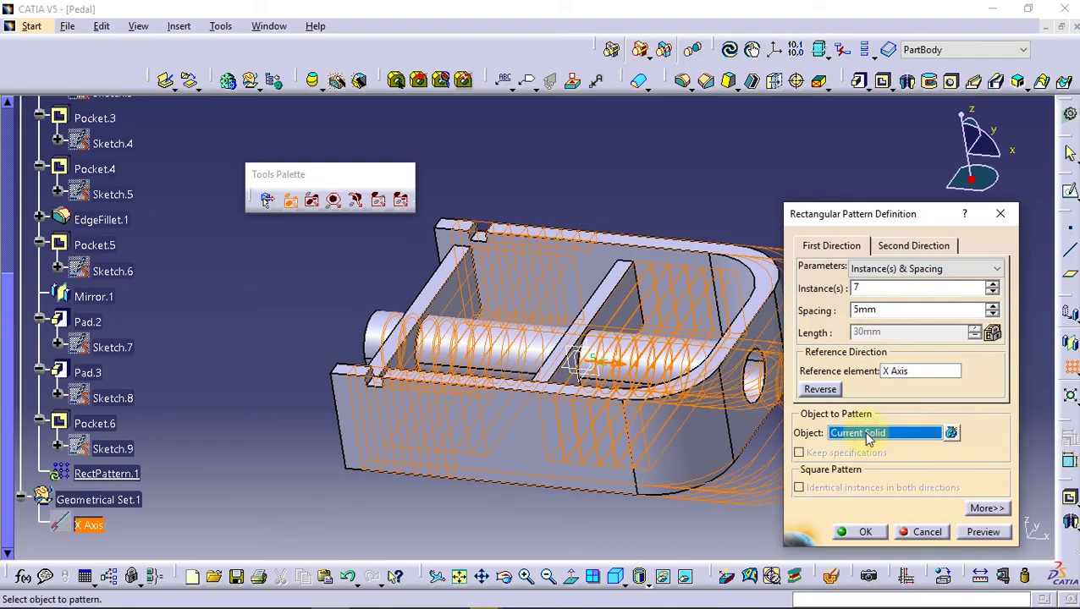
click(94, 423)
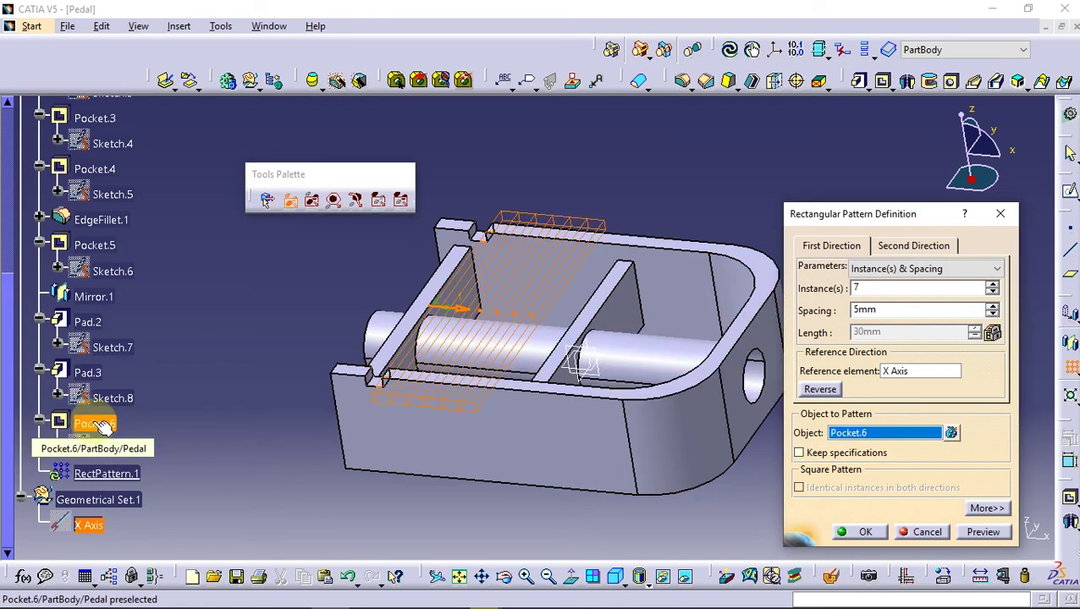
Adjust the pattern spacing between slots to 10 mm
click(991, 307)
click(992, 307)
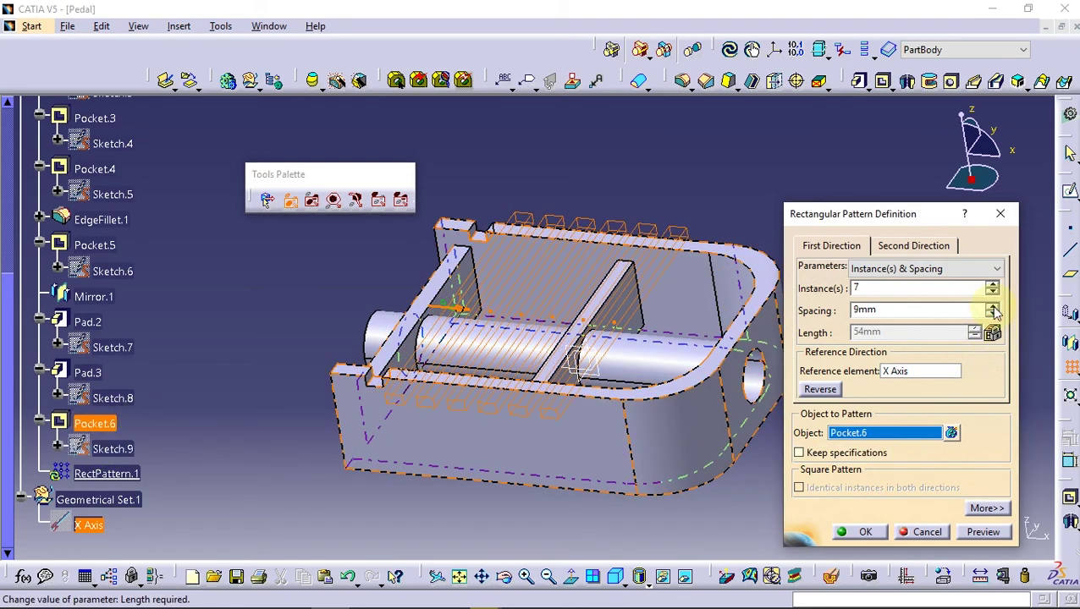
click(992, 307)
click(992, 307)
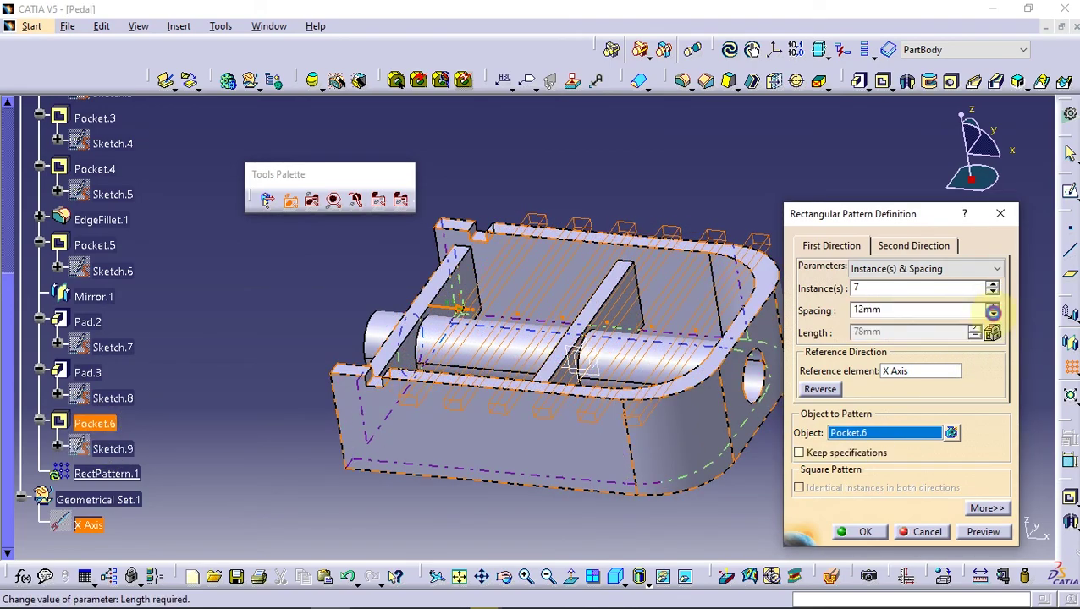
click(993, 313)
mouse_move(706, 369)
middle_down()
mouse_move(506, 414)
mouse_move(562, 398)
mouse_move(578, 429)
middle_up()
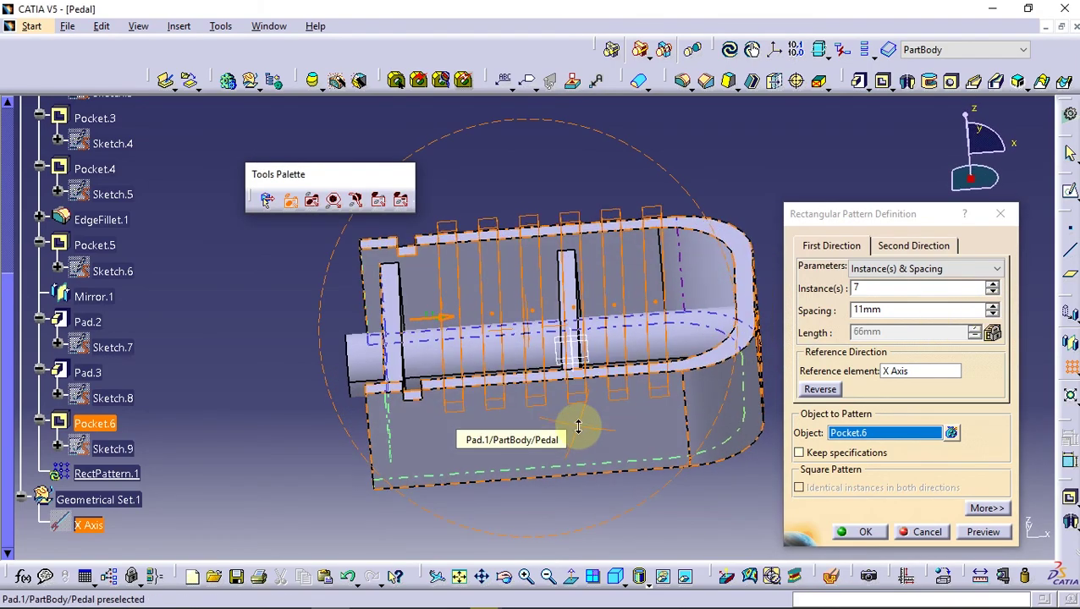
click(991, 314)
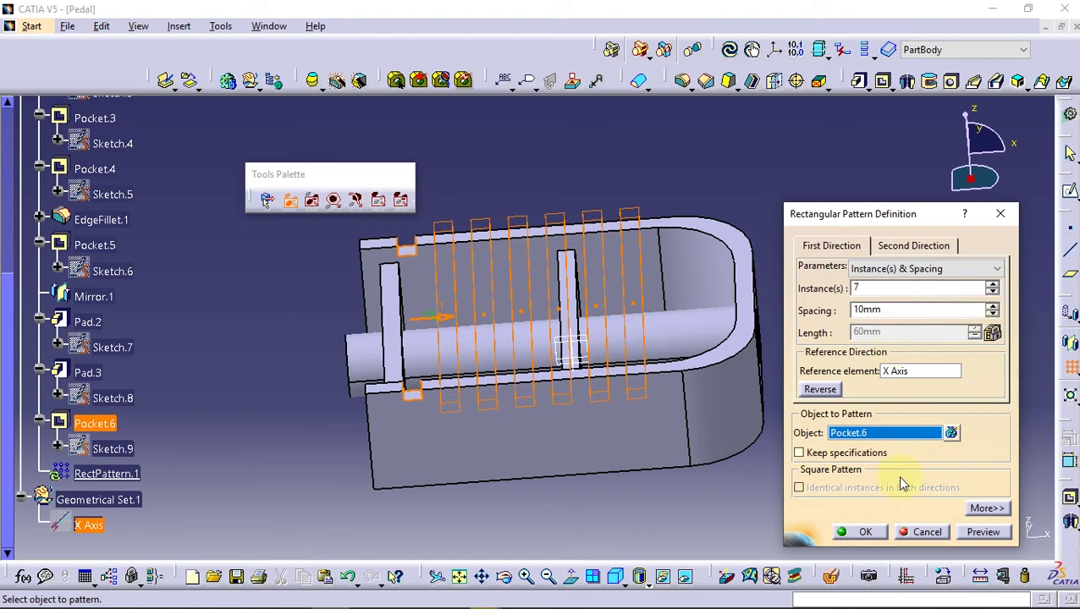
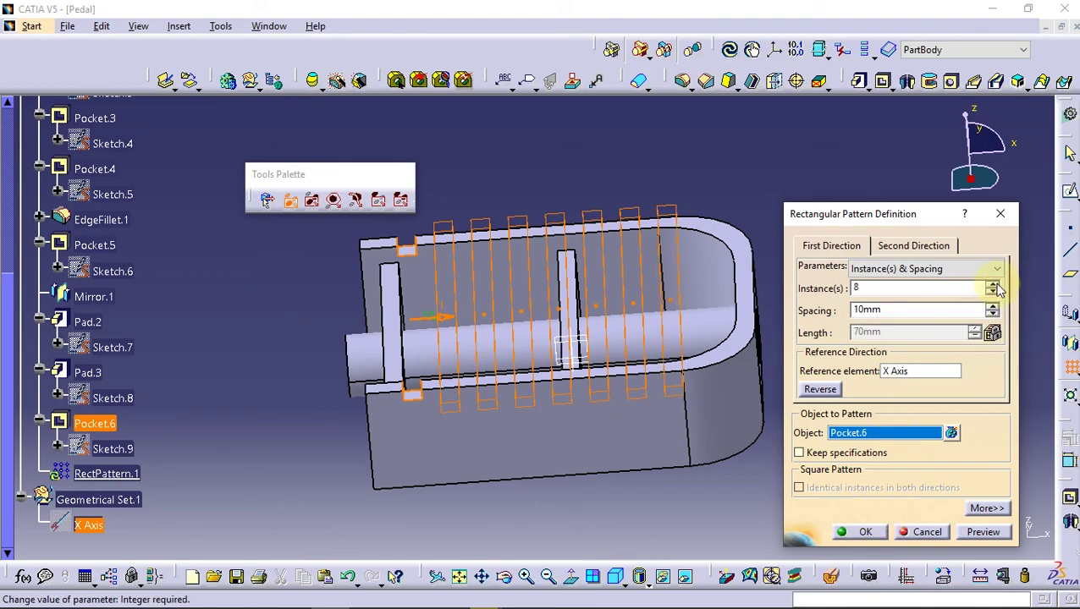
Confirm the notch pattern (eight at 10mm) and mirror RectPattern.1 about the XY plane
click(861, 530)
mouse_move(705, 414)
middle_down()
mouse_move(557, 393)
mouse_move(536, 417)
mouse_move(417, 439)
mouse_move(480, 450)
mouse_move(451, 406)
mouse_move(529, 334)
middle_up()
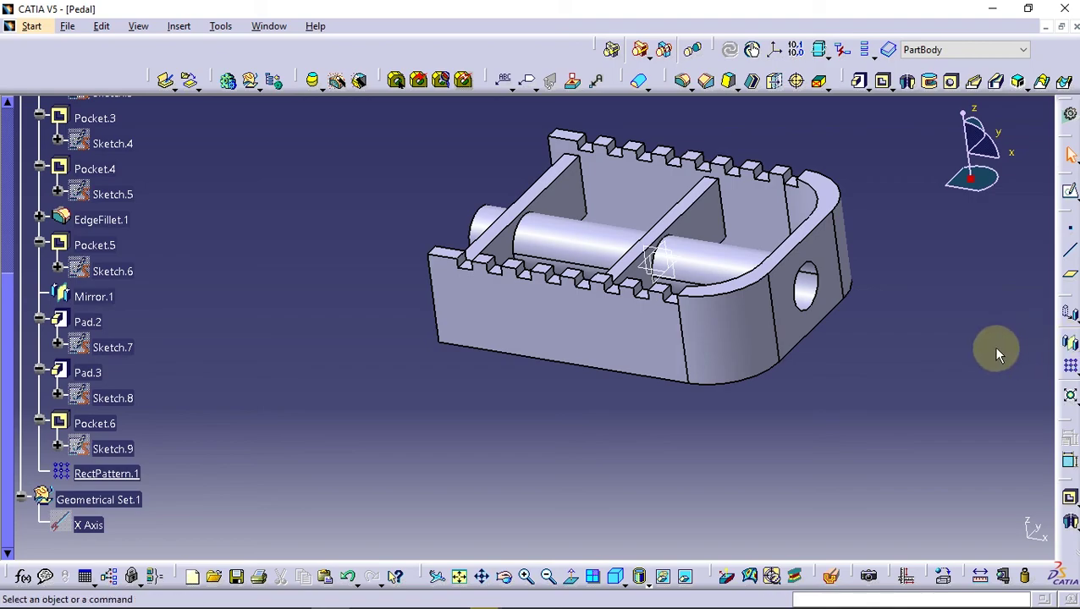
click(1069, 343)
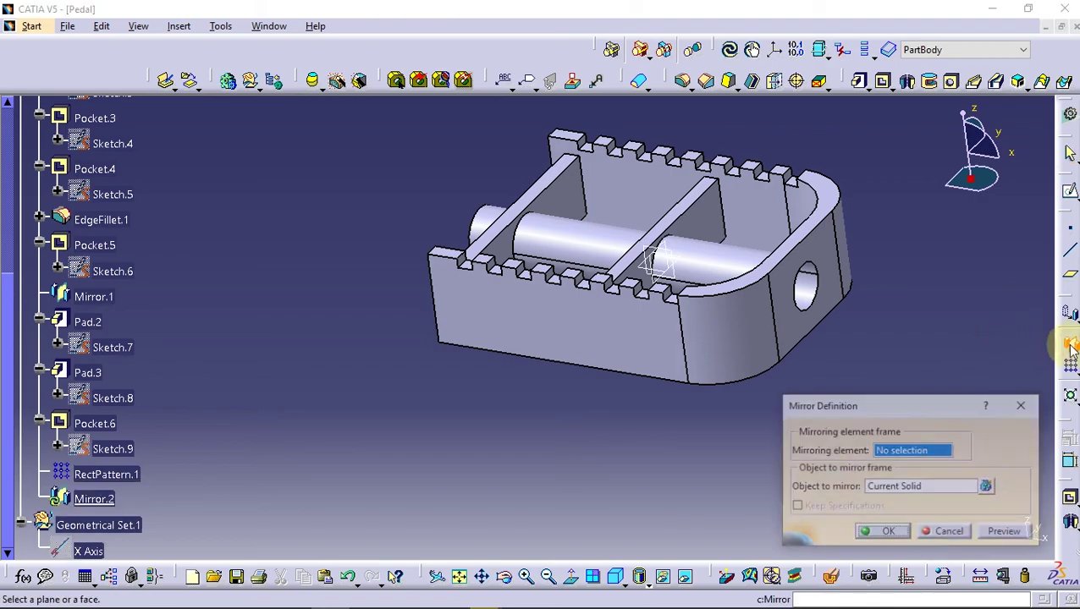
right_click(895, 451)
click(928, 481)
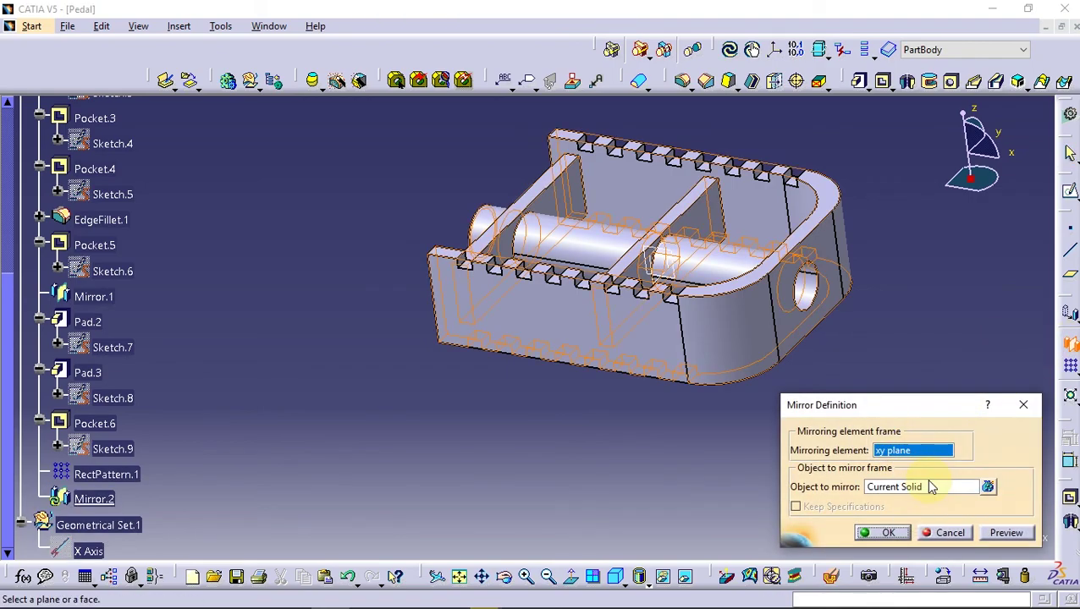
click(106, 475)
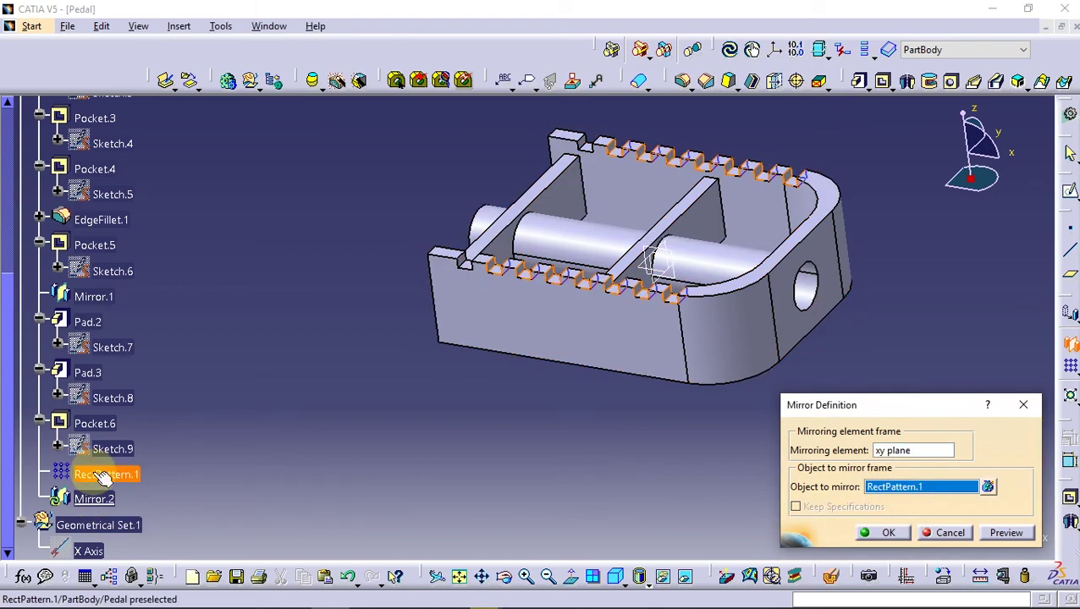
click(880, 532)
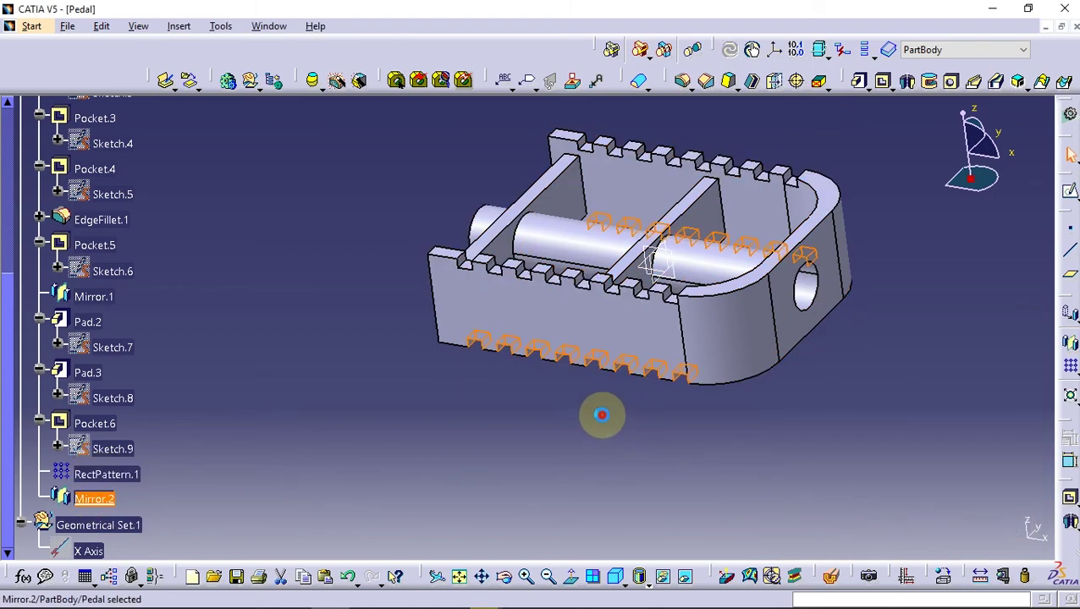
mouse_move(600, 414)
middle_down()
mouse_move(477, 413)
mouse_move(607, 385)
mouse_move(605, 229)
mouse_move(607, 366)
mouse_move(559, 429)
mouse_move(590, 453)
mouse_move(566, 400)
mouse_move(564, 417)
mouse_move(706, 350)
mouse_move(545, 309)
mouse_move(548, 272)
middle_up()
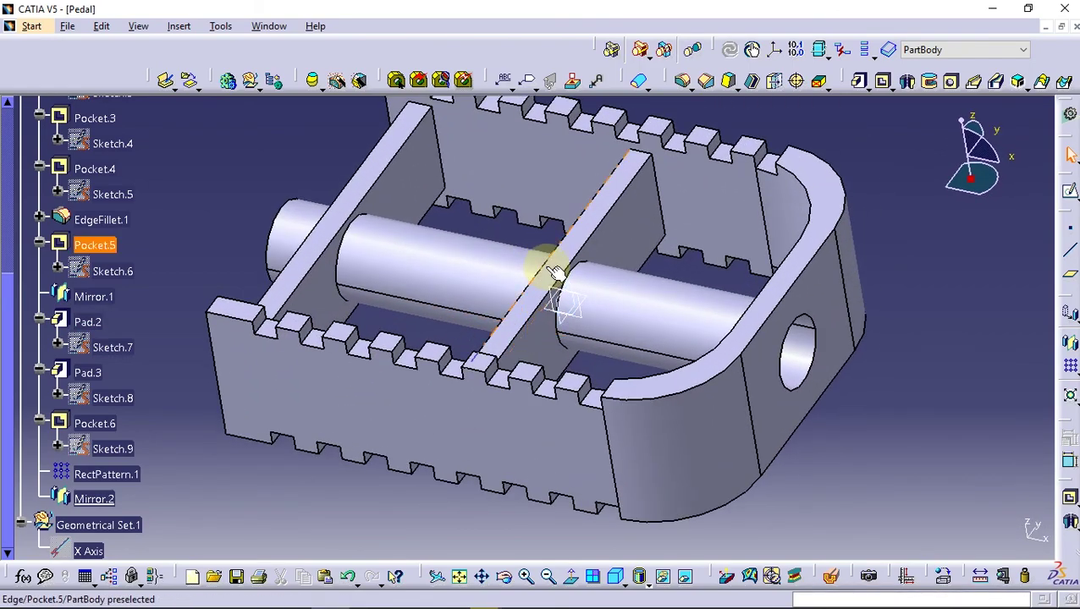
Start a 5mm edge fillet and pick four axle edges along the ribs
click(685, 82)
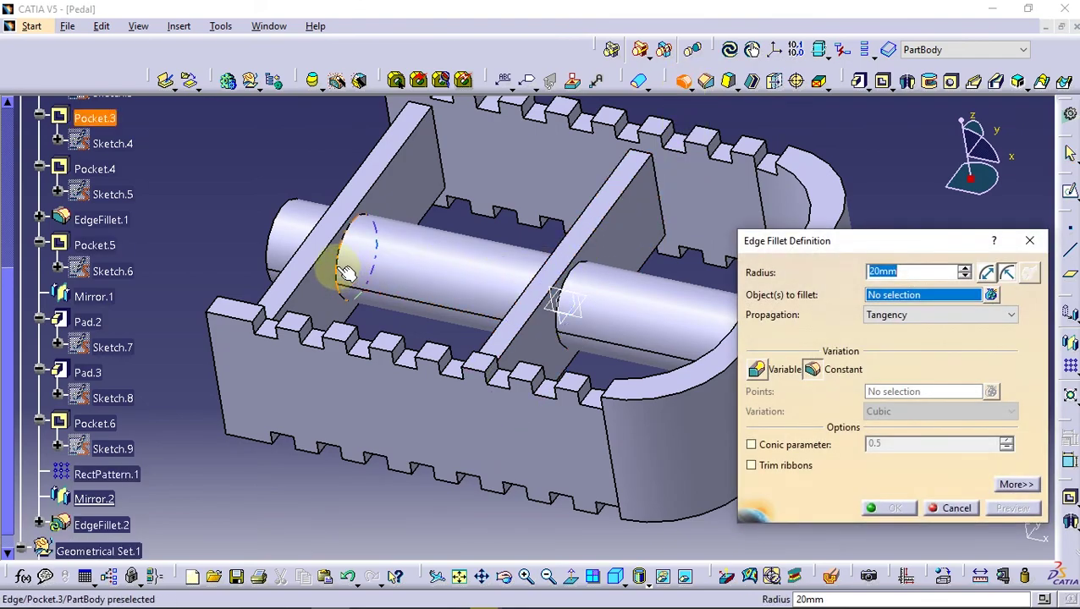
click(346, 273)
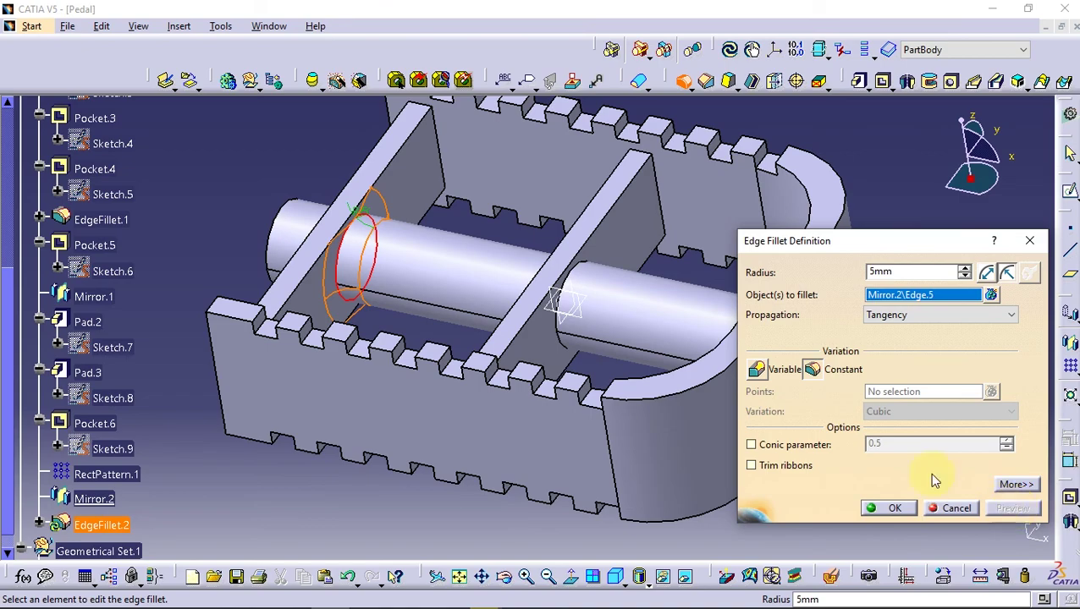
mouse_move(428, 327)
middle_down()
mouse_move(566, 362)
mouse_move(458, 361)
mouse_move(475, 390)
middle_up()
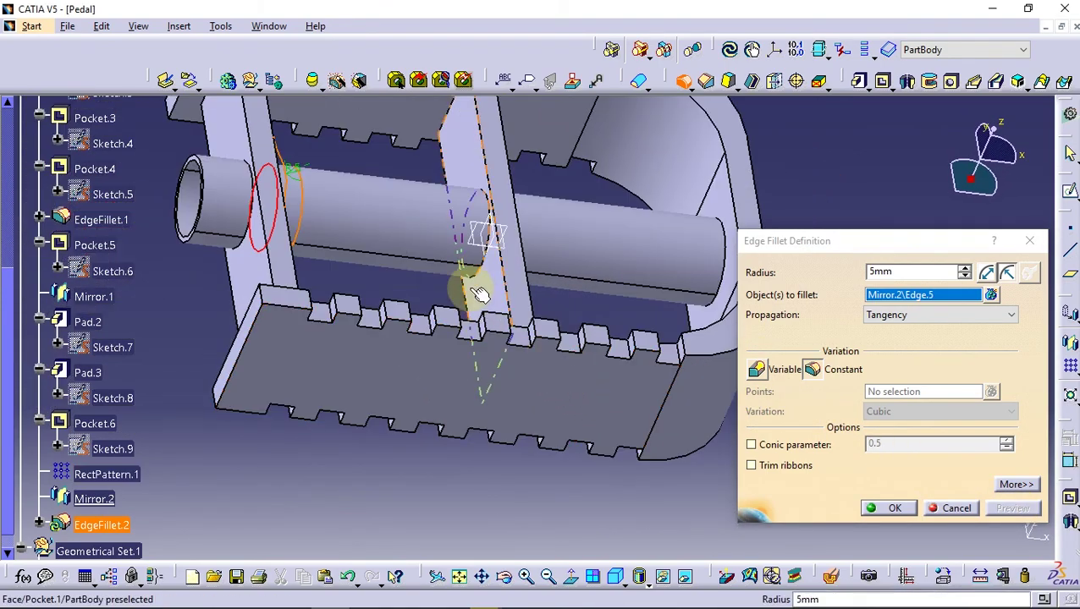
click(484, 272)
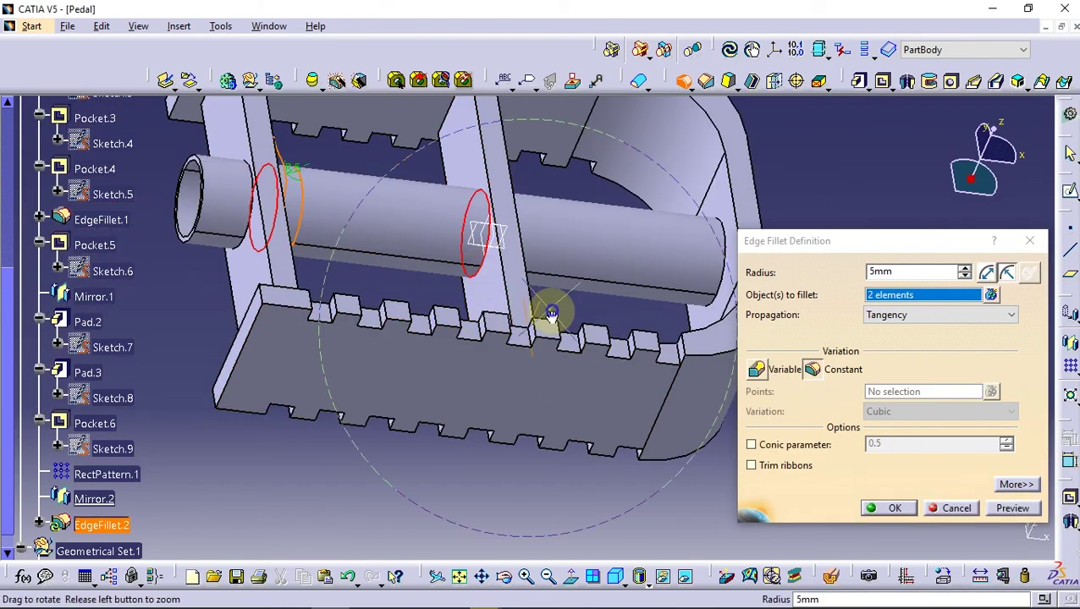
middle_drag(549, 309, 390, 311)
click(633, 283)
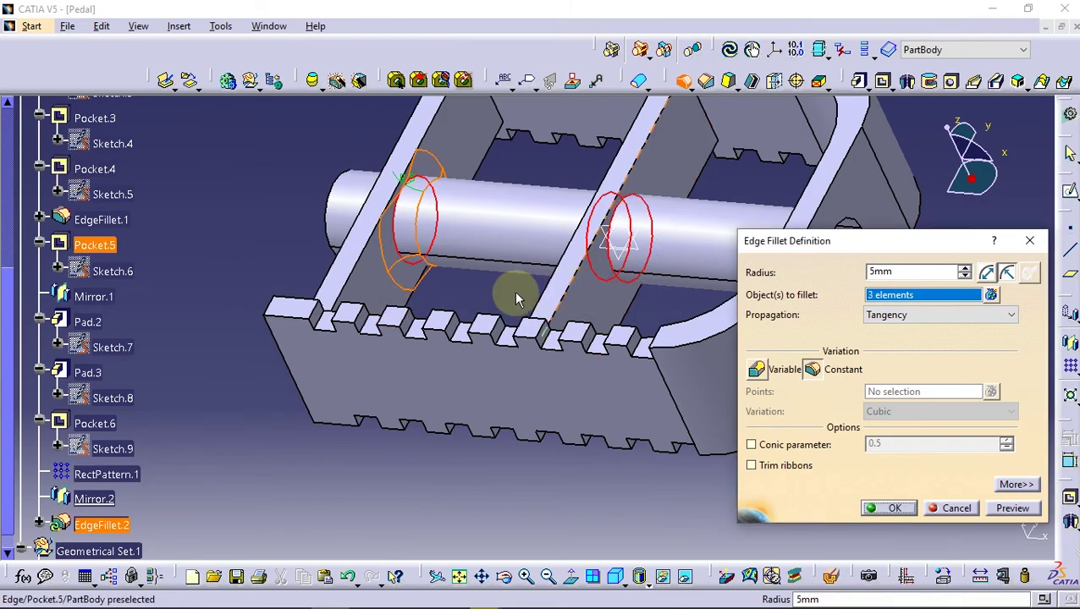
middle_drag(513, 291, 726, 322)
click(717, 318)
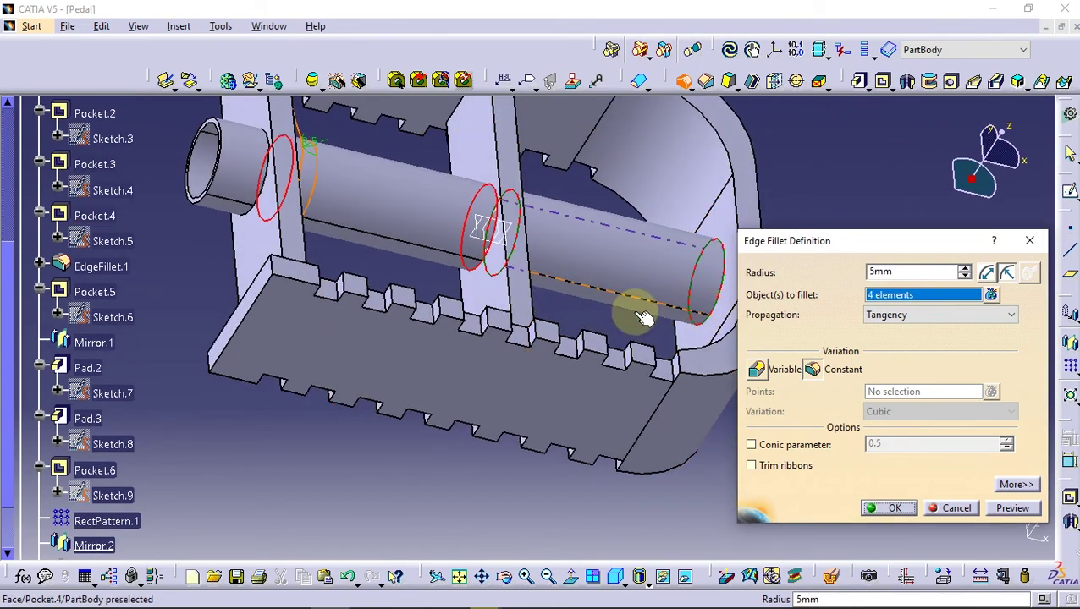
Add the rib top edge and a sixth edge, preview, and confirm the 5mm fillet
mouse_move(631, 308)
middle_down()
mouse_move(458, 332)
mouse_move(315, 426)
mouse_move(505, 284)
mouse_move(482, 246)
mouse_move(534, 204)
mouse_move(547, 159)
middle_up()
click(505, 285)
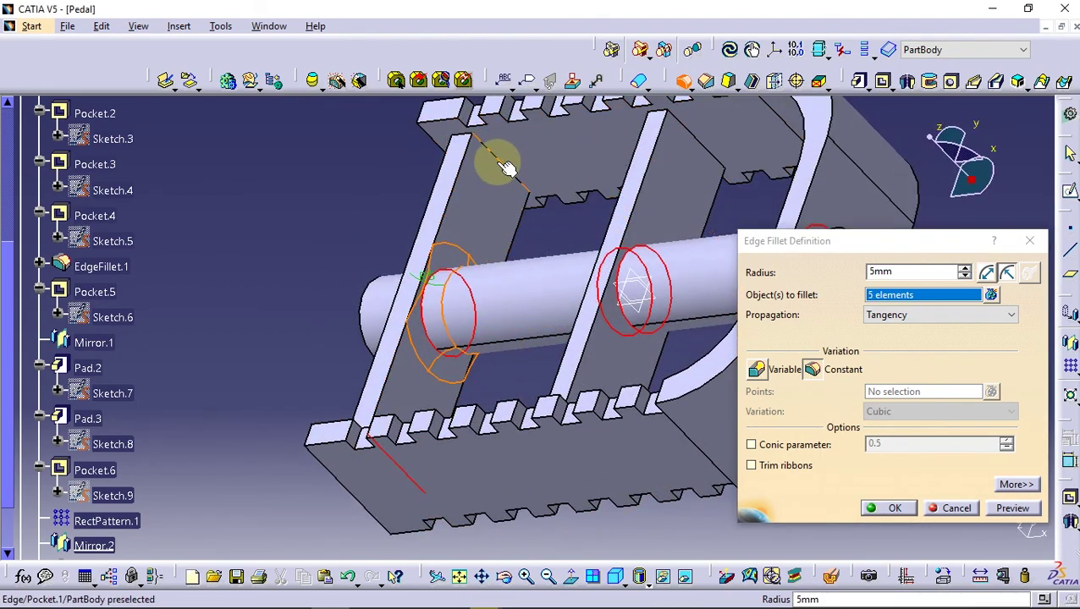
click(509, 170)
click(1006, 509)
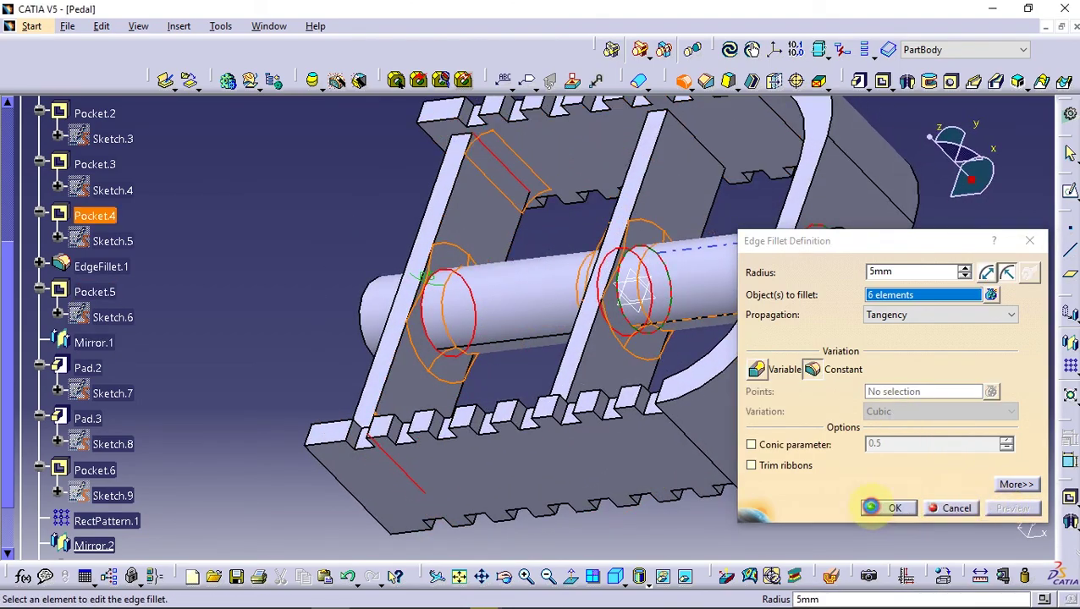
click(890, 508)
mouse_move(656, 367)
middle_down()
mouse_move(692, 364)
mouse_move(600, 323)
mouse_move(615, 369)
mouse_move(531, 415)
mouse_move(431, 378)
mouse_move(499, 410)
mouse_move(694, 309)
middle_up()
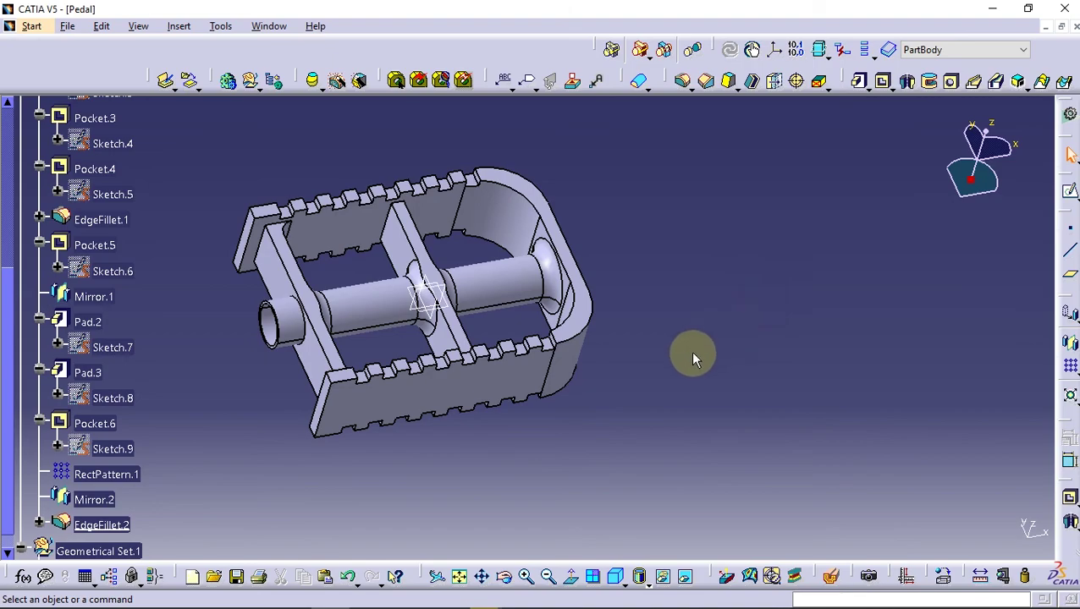
mouse_move(692, 360)
middle_down()
mouse_move(549, 381)
mouse_move(722, 373)
mouse_move(643, 287)
middle_up()
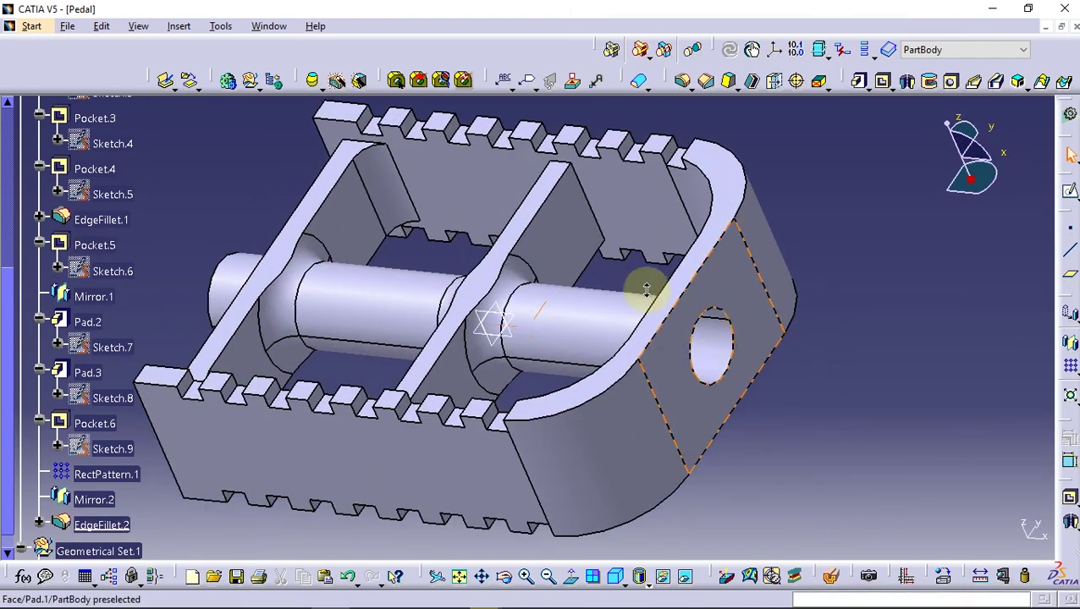
Sketch on the end face, projecting its outline and making the hole circle construction geometry
click(679, 362)
click(1066, 190)
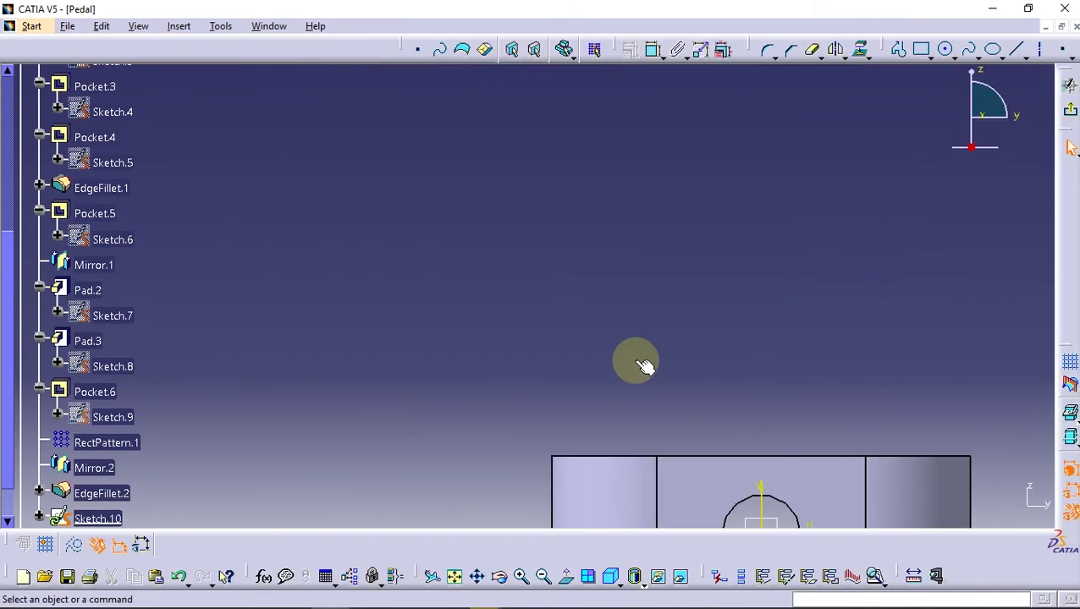
middle_drag(610, 411, 525, 280)
click(451, 230)
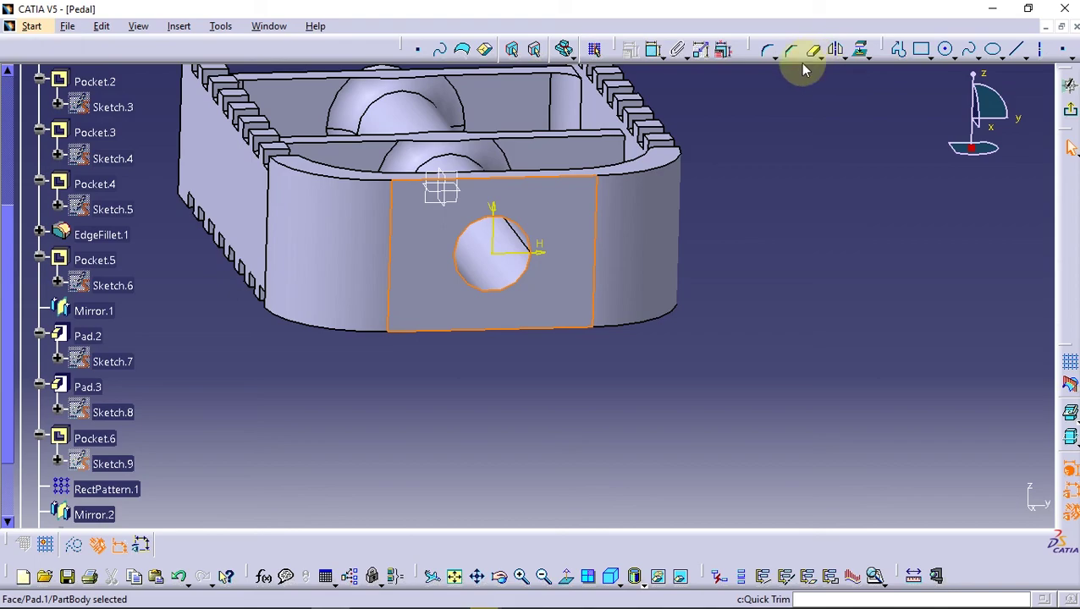
click(859, 49)
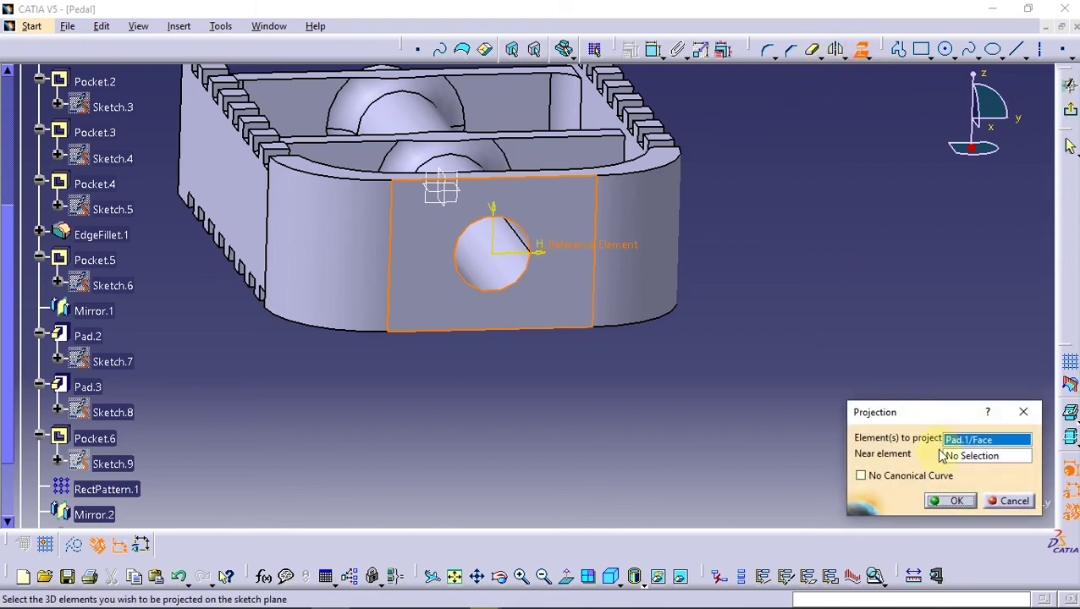
click(953, 501)
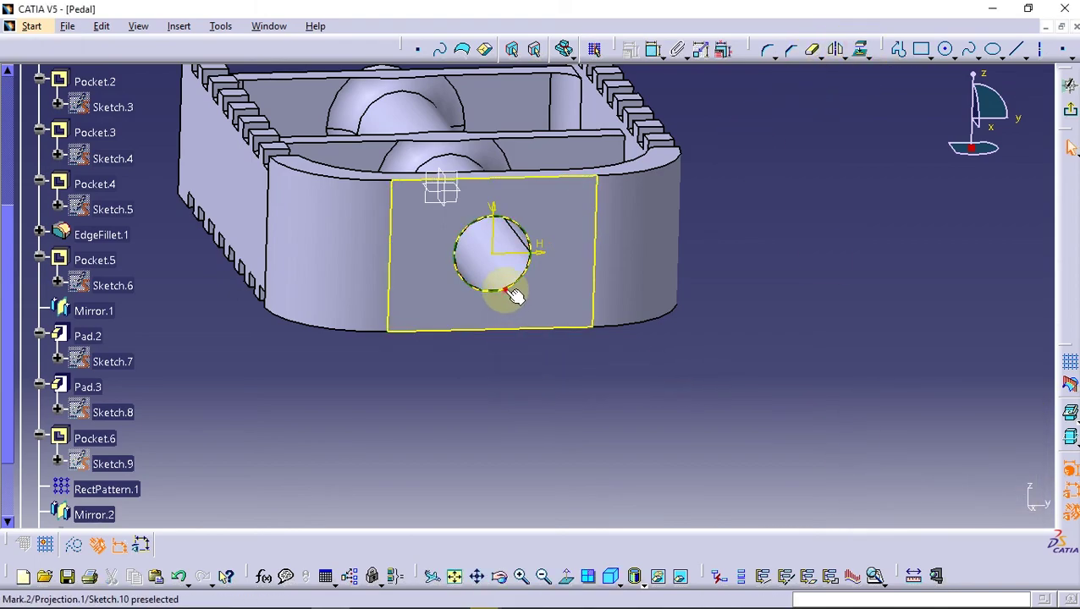
click(74, 544)
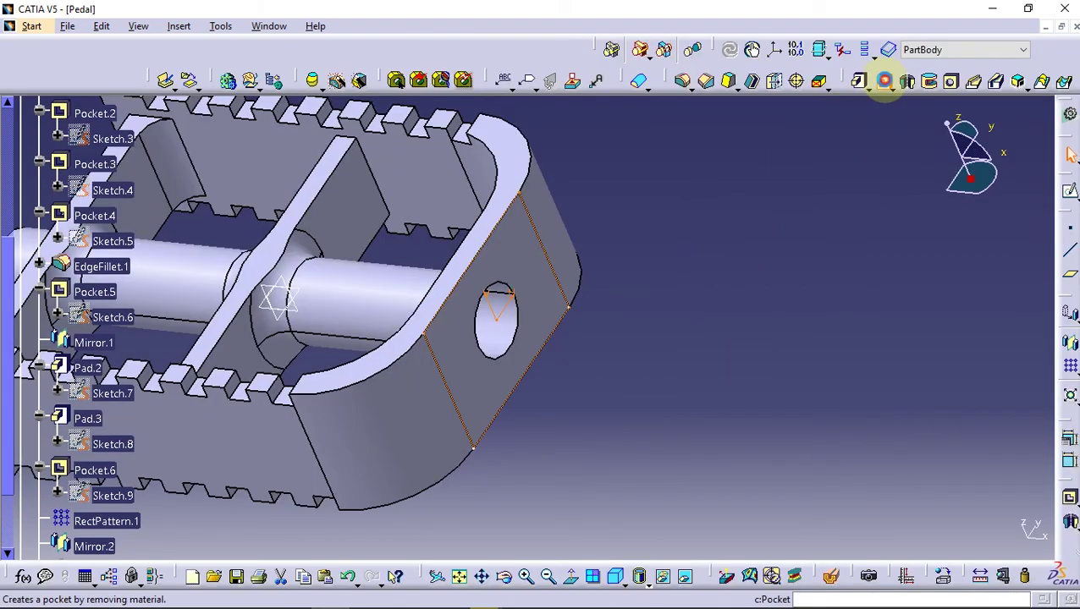
Pocket the end-face sketch 2mm deep, then reduce Pocket.7's depth to 1mm
click(884, 80)
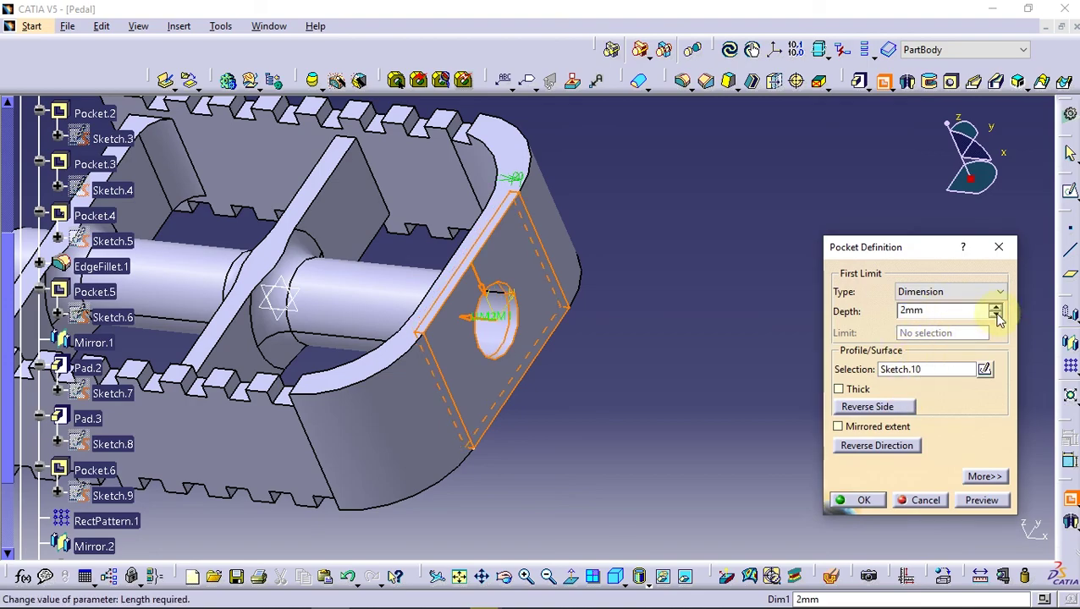
click(862, 501)
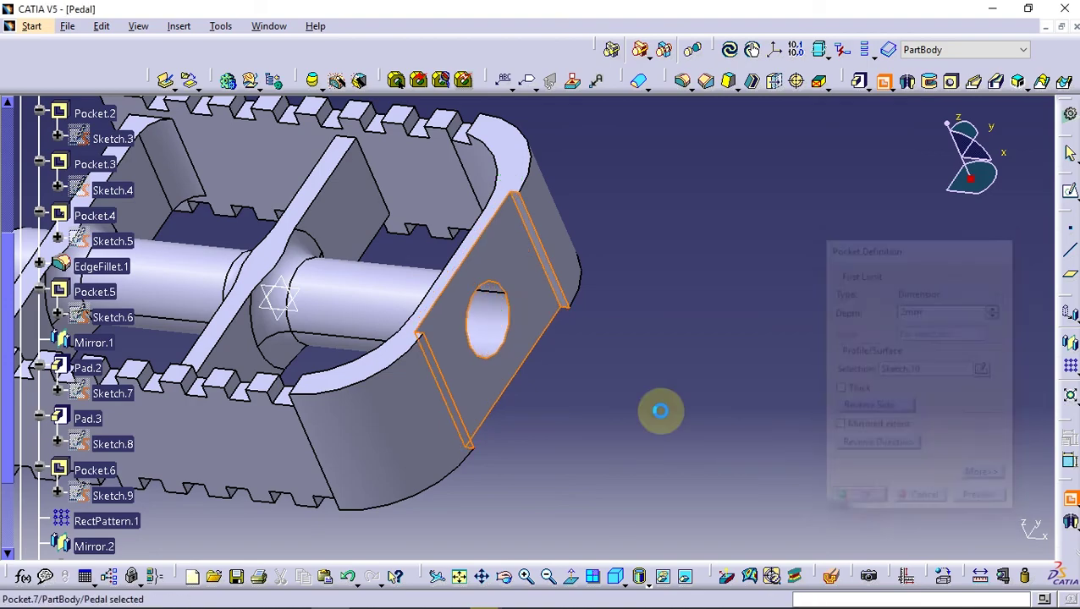
mouse_move(556, 386)
middle_down()
mouse_move(625, 377)
mouse_move(499, 426)
middle_up()
scroll(168, 407, down, 3)
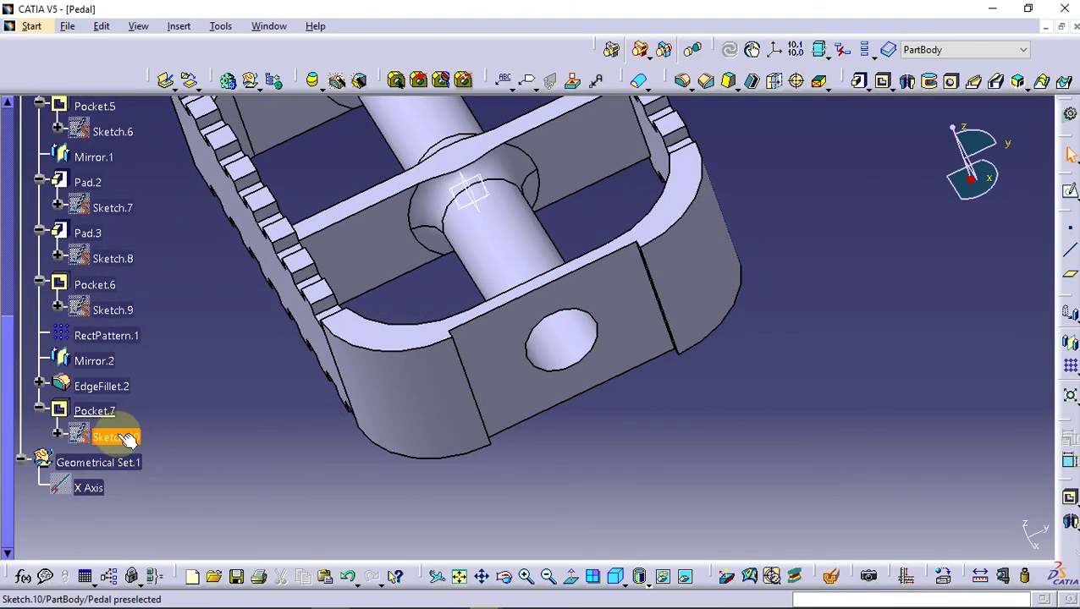
double_click(95, 412)
click(995, 315)
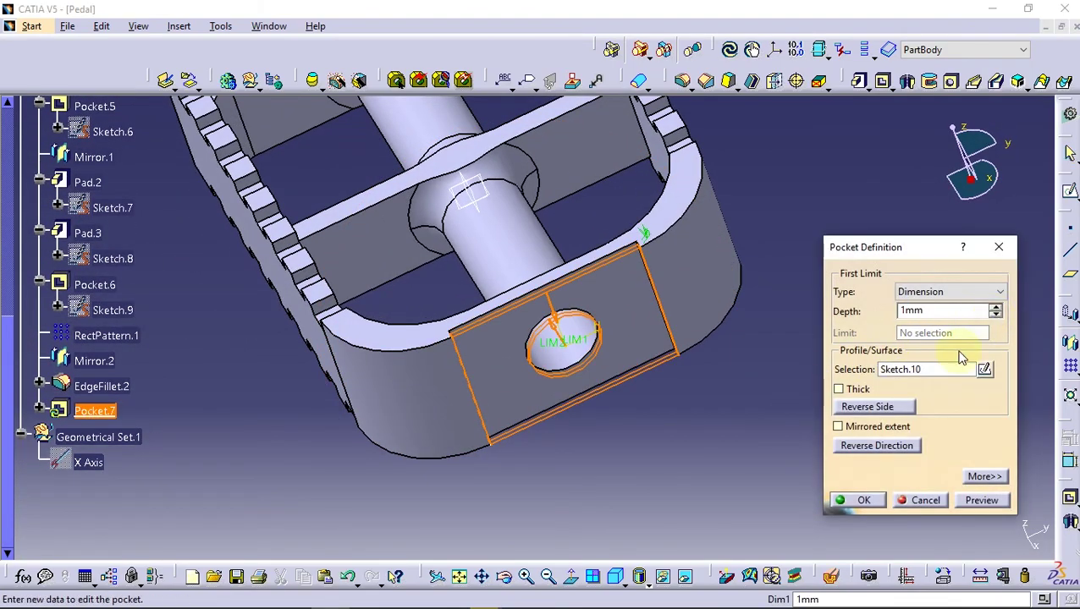
click(867, 500)
mouse_move(722, 417)
middle_down()
mouse_move(351, 416)
mouse_move(617, 390)
mouse_move(441, 342)
middle_up()
click(440, 342)
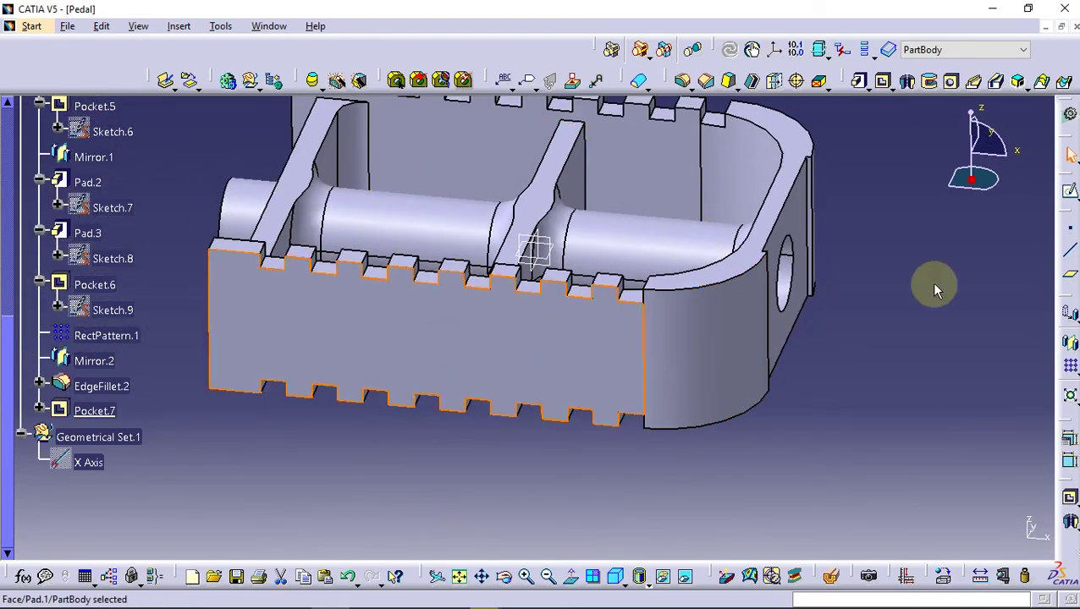
Draw an elongated slot across a new sketch on the side face
click(1068, 196)
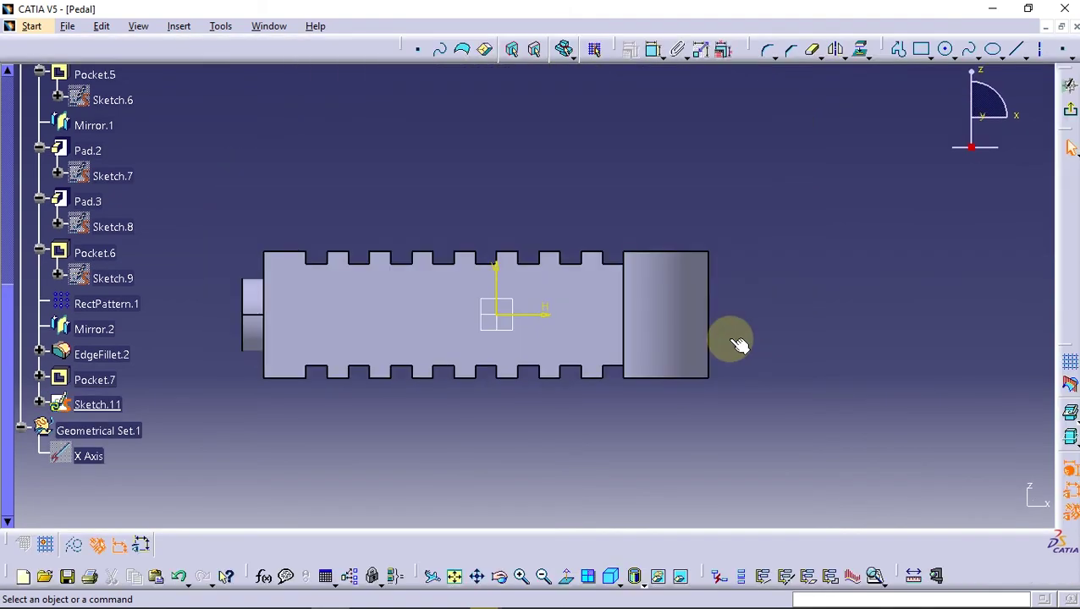
click(929, 56)
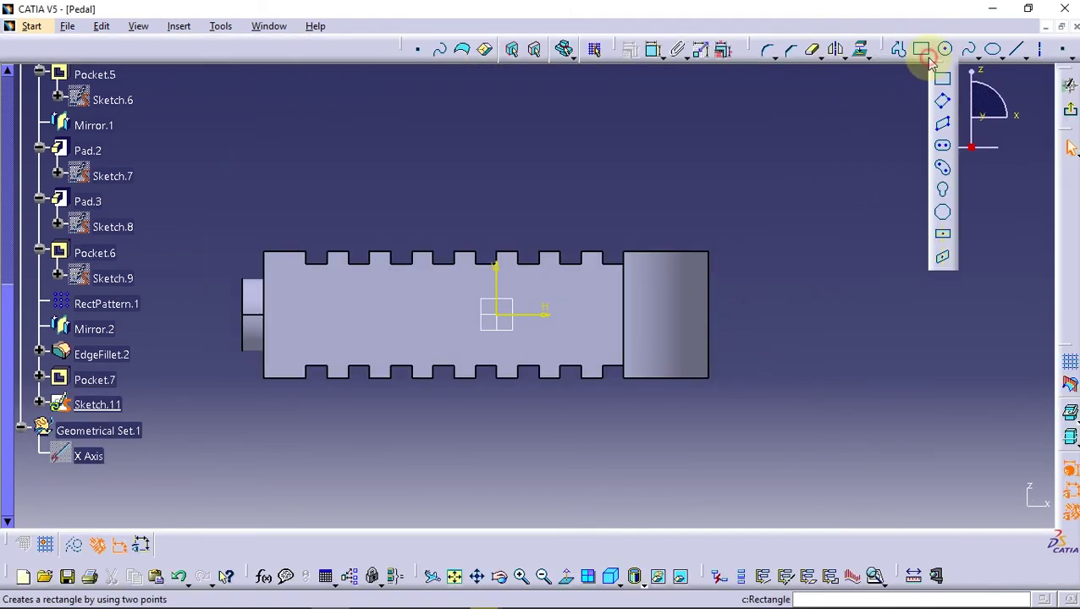
click(944, 151)
click(313, 315)
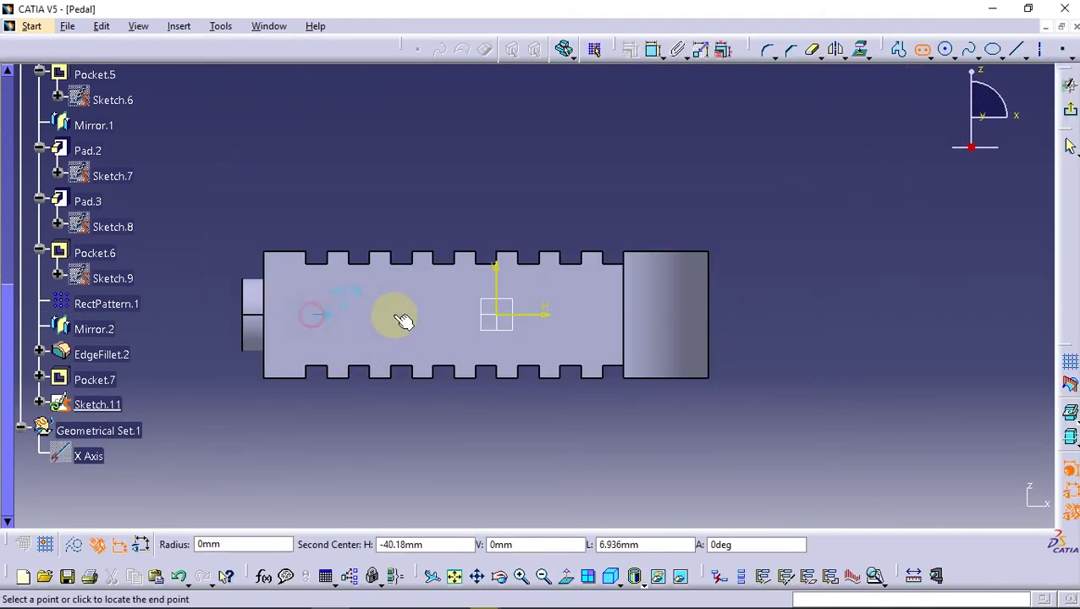
click(588, 315)
click(576, 293)
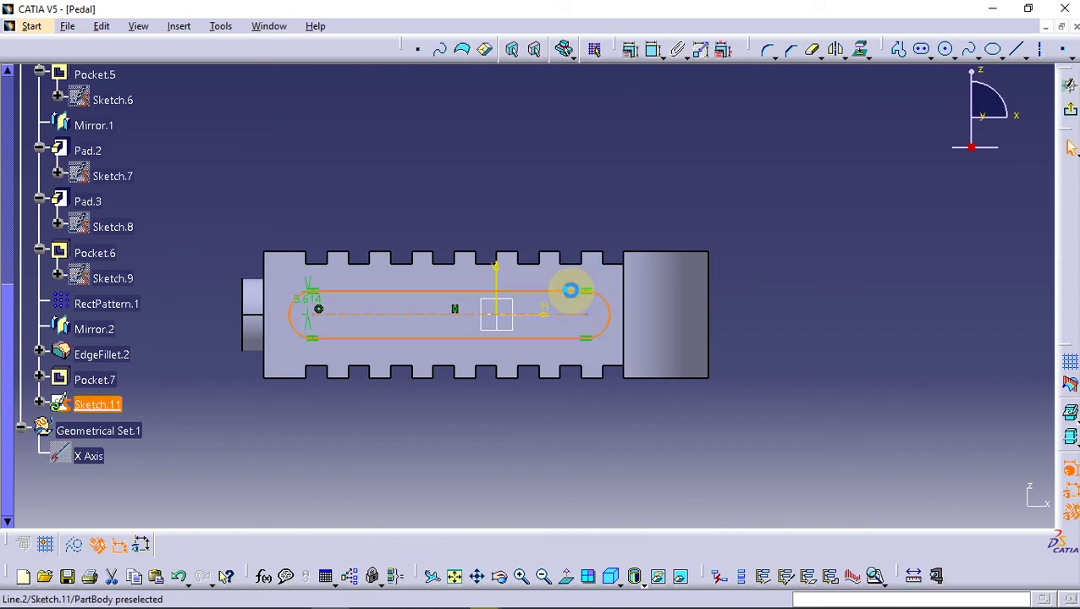
middle_drag(435, 386, 482, 337)
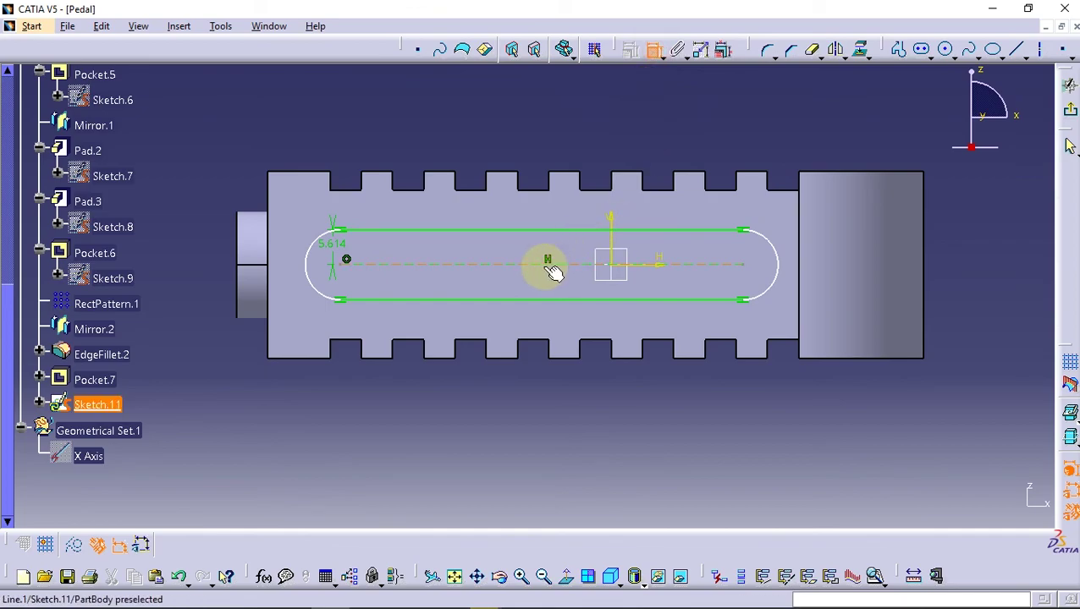
Dimension the slot to length 60 and radius 6.5
click(480, 265)
click(497, 435)
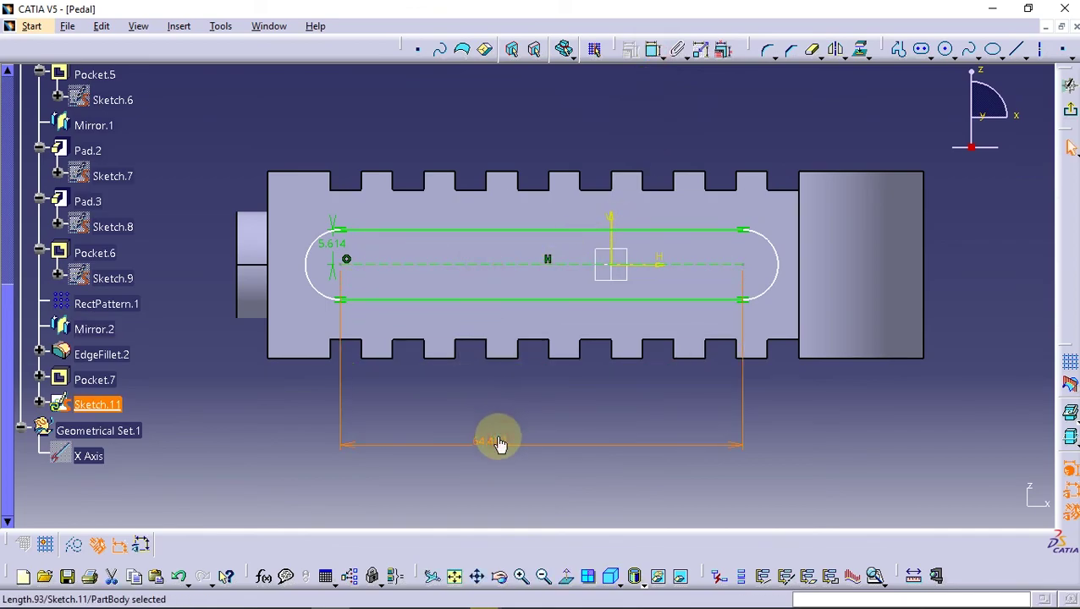
double_click(500, 443)
text(60)
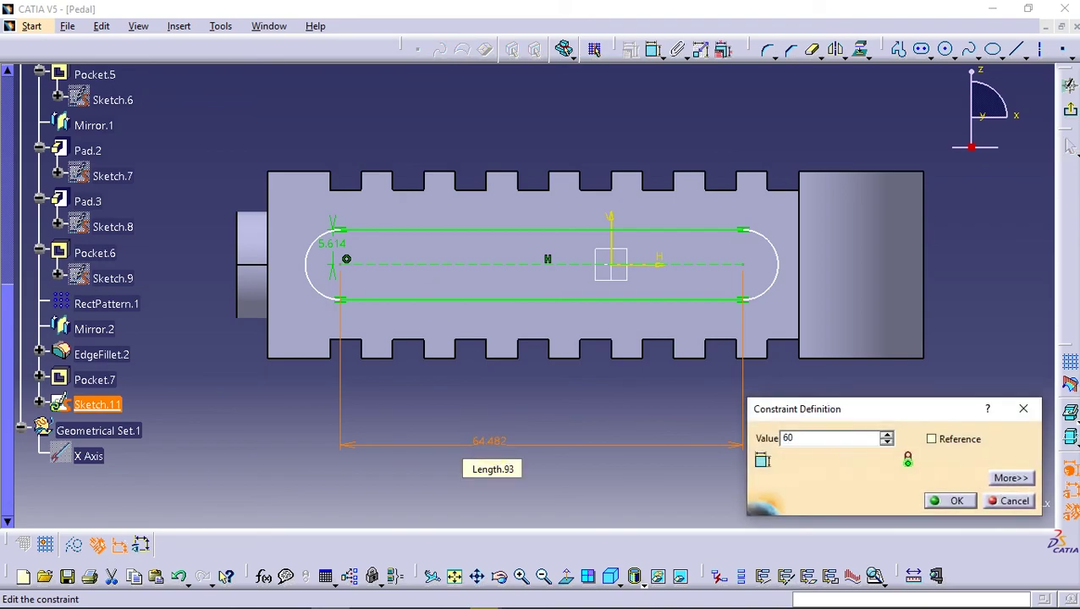
click(495, 447)
click(557, 387)
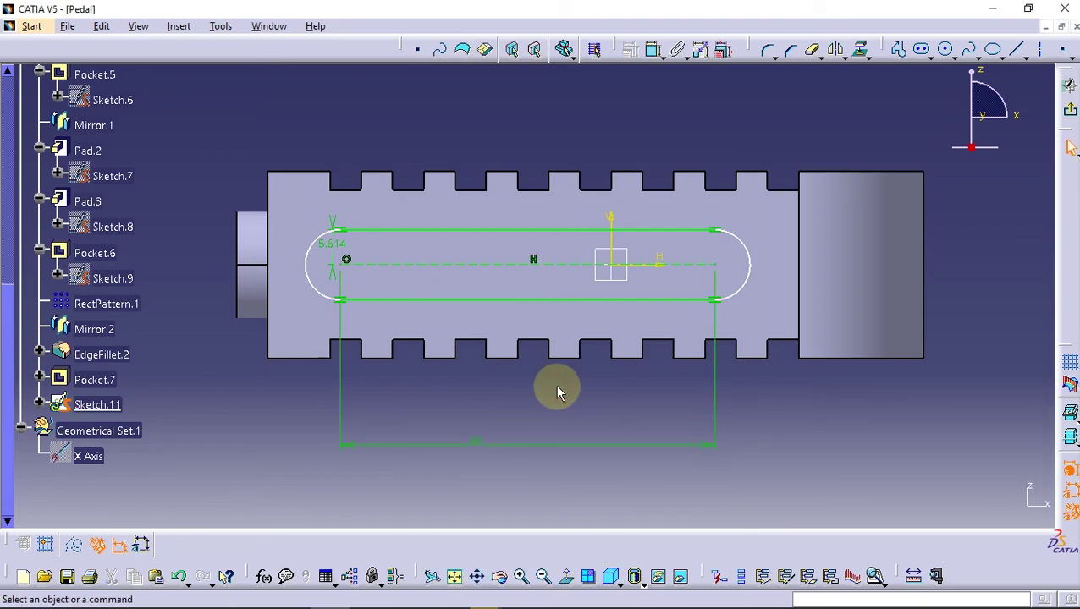
drag(336, 244, 343, 135)
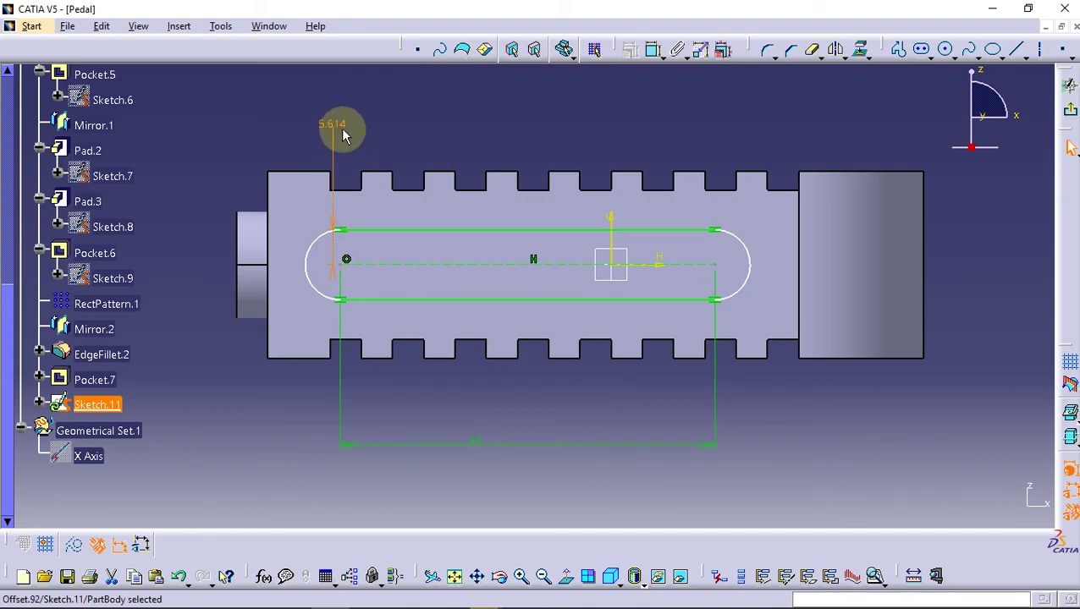
double_click(343, 134)
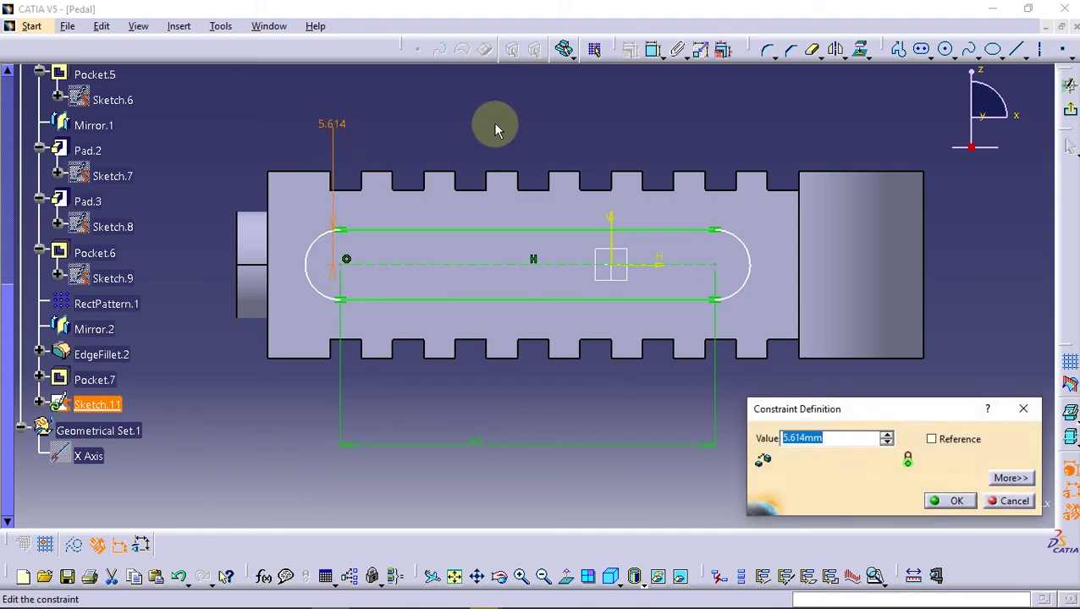
text(6.5)
key(Return)
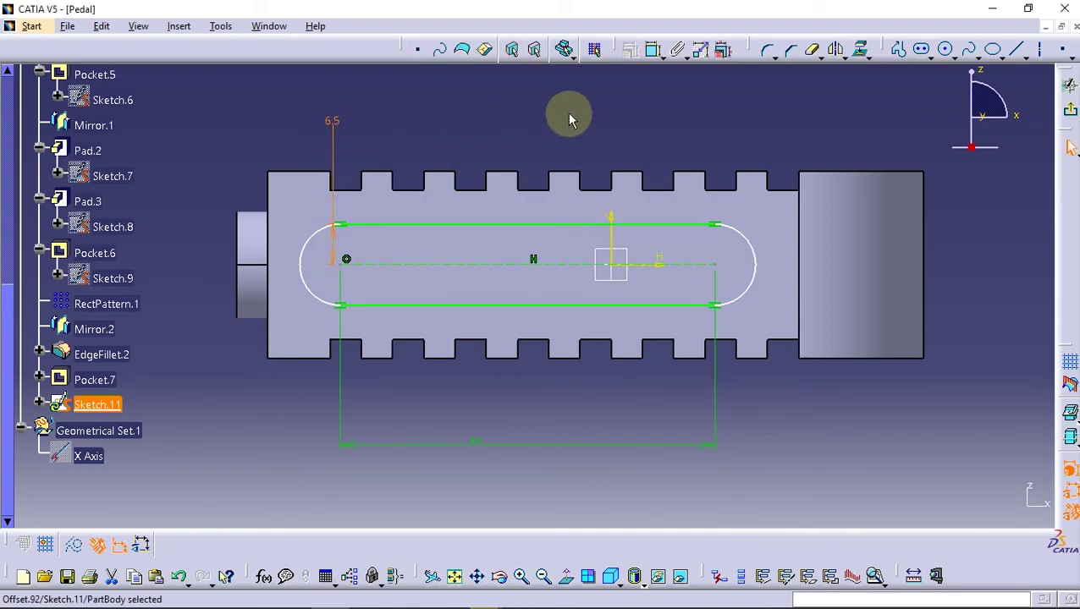
click(566, 113)
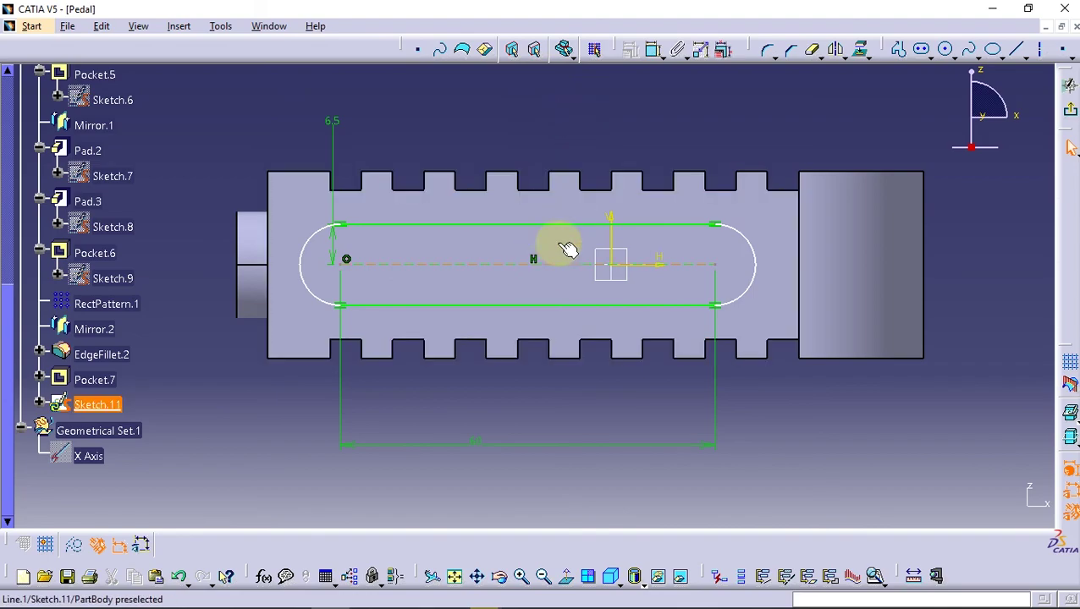
Add a vertical construction axis and make the slot's two arcs symmetric about it
click(1043, 53)
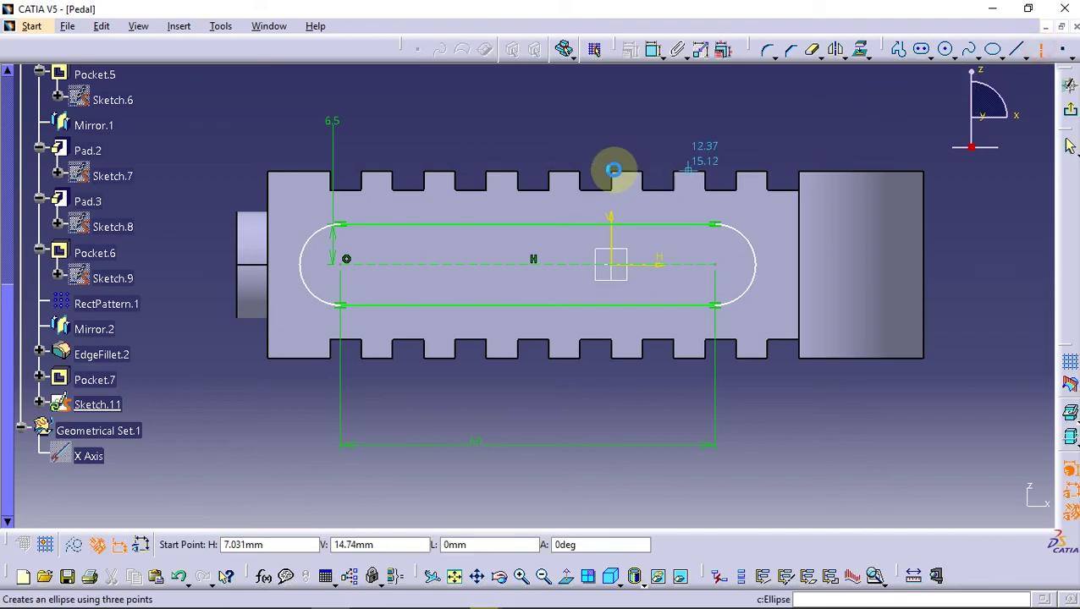
click(539, 111)
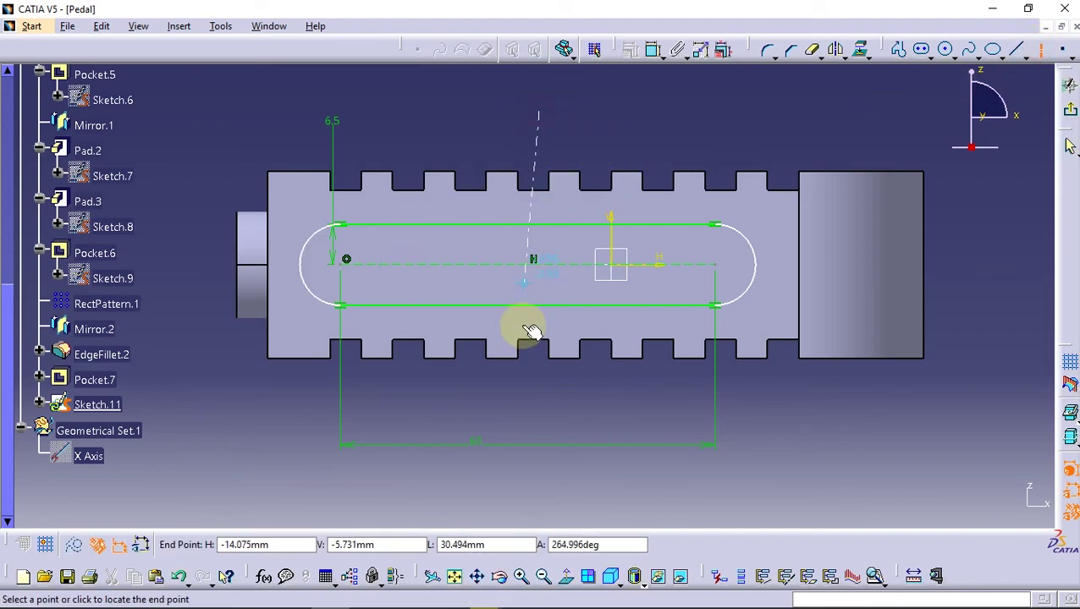
click(539, 410)
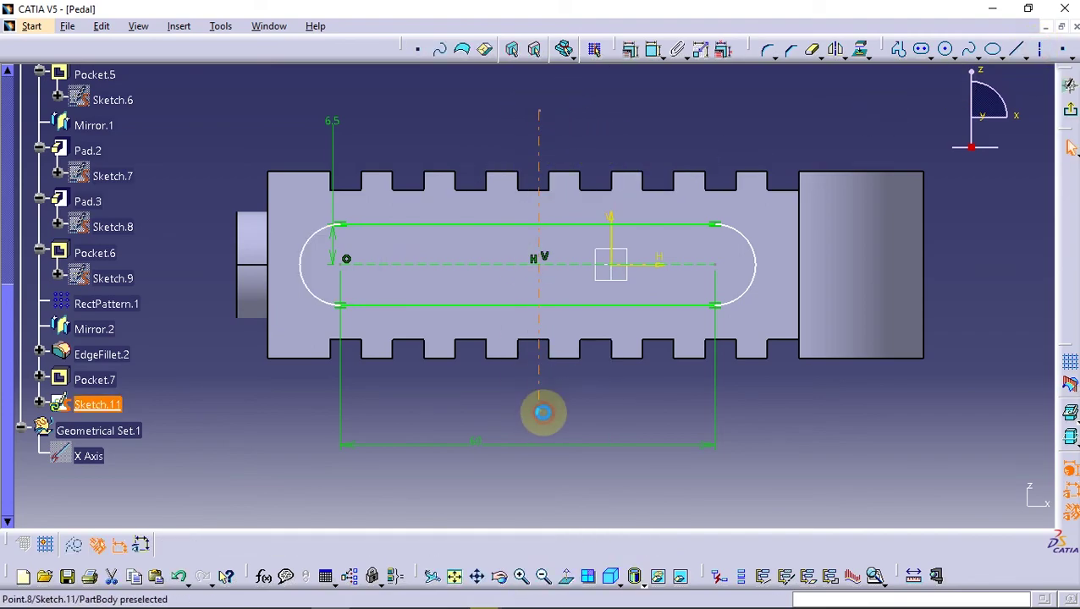
click(750, 284)
ctrl+click(309, 262)
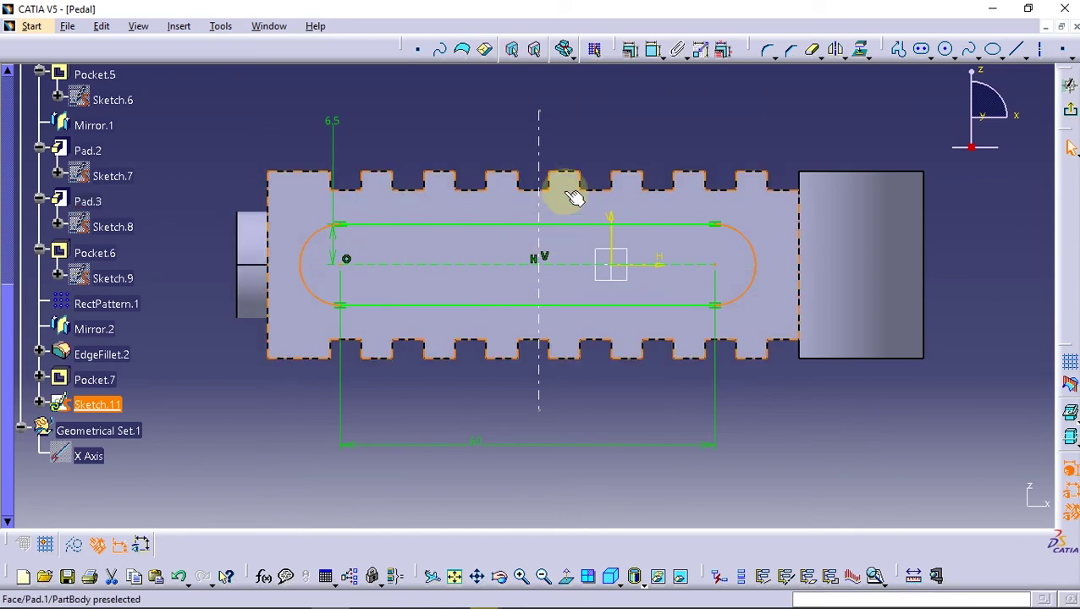
click(630, 49)
click(850, 407)
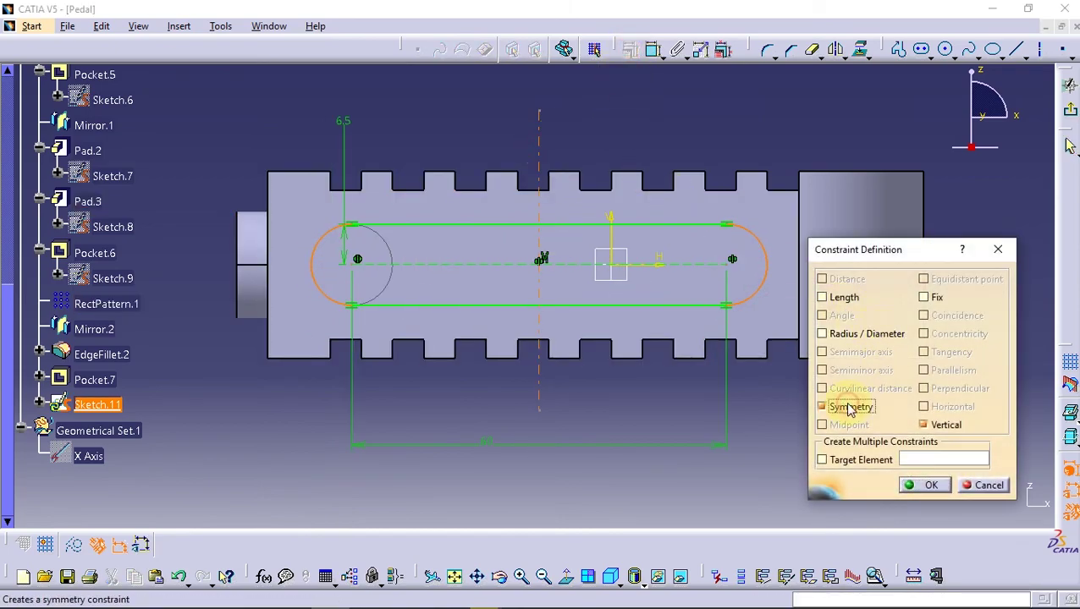
click(907, 489)
Dimension the axis 12.59 from the origin and exit the sketch
click(653, 49)
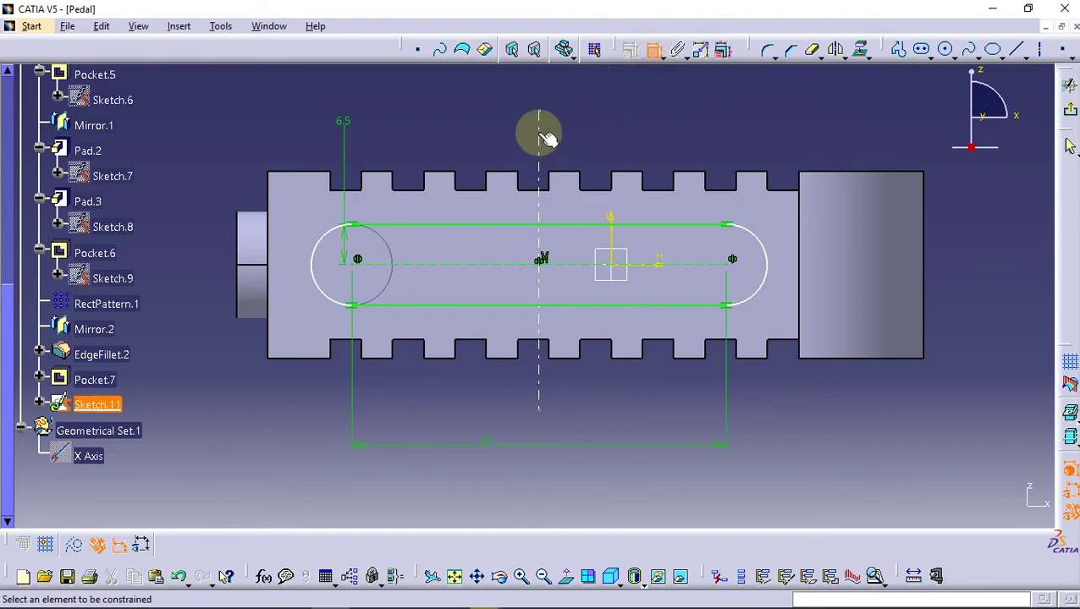
click(539, 127)
click(610, 220)
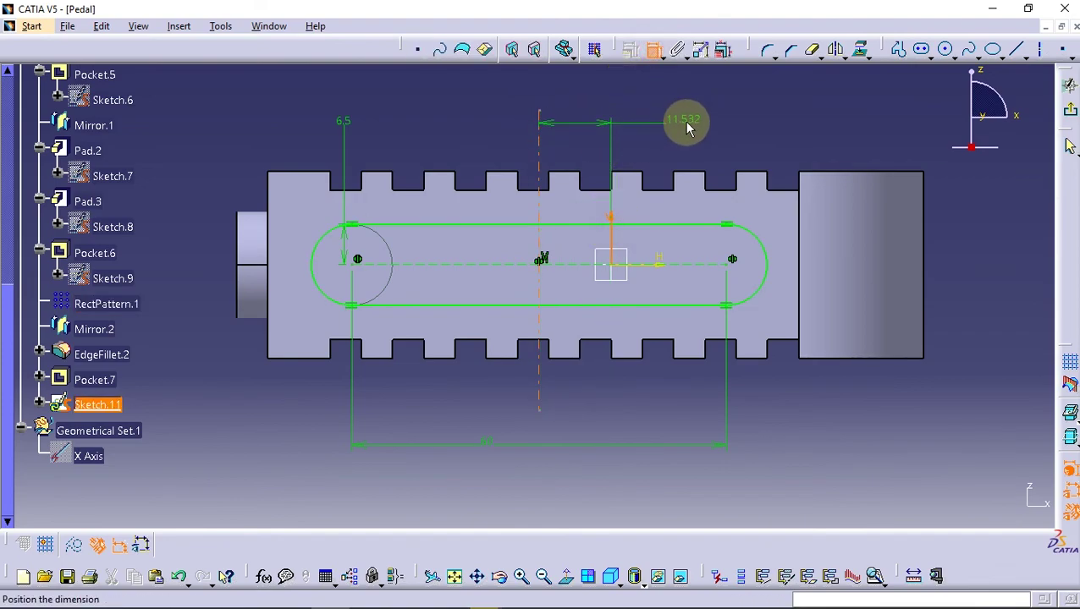
click(687, 120)
double_click(690, 120)
text(12.59)
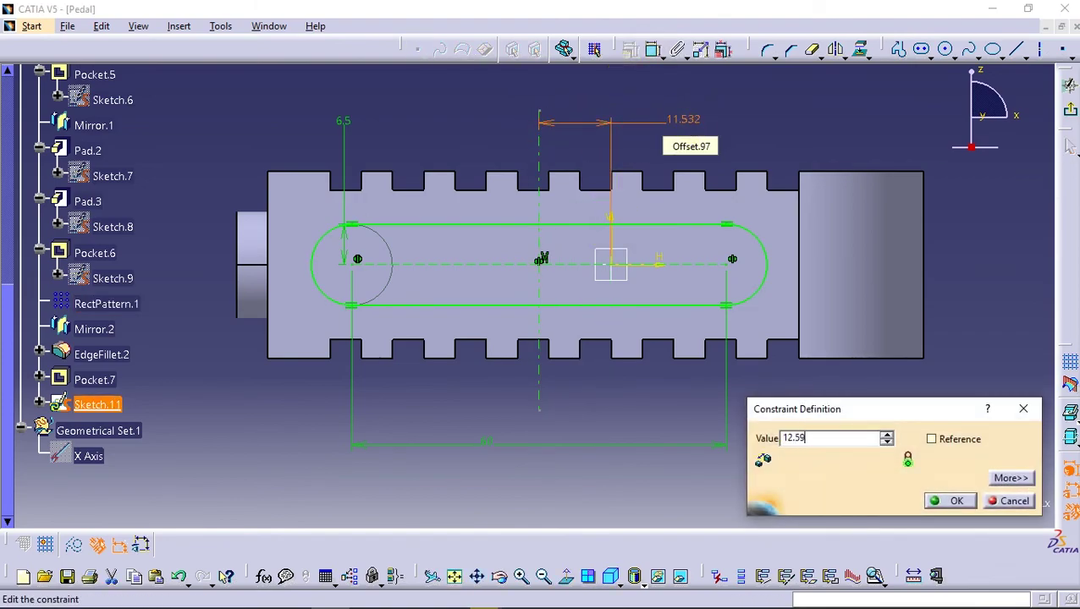
click(948, 501)
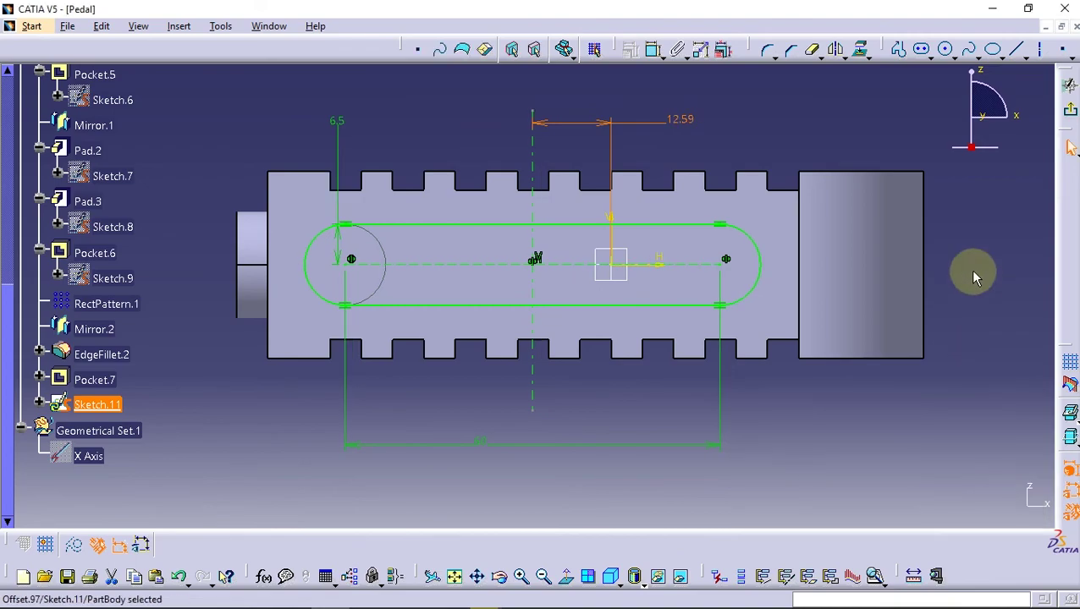
click(1070, 85)
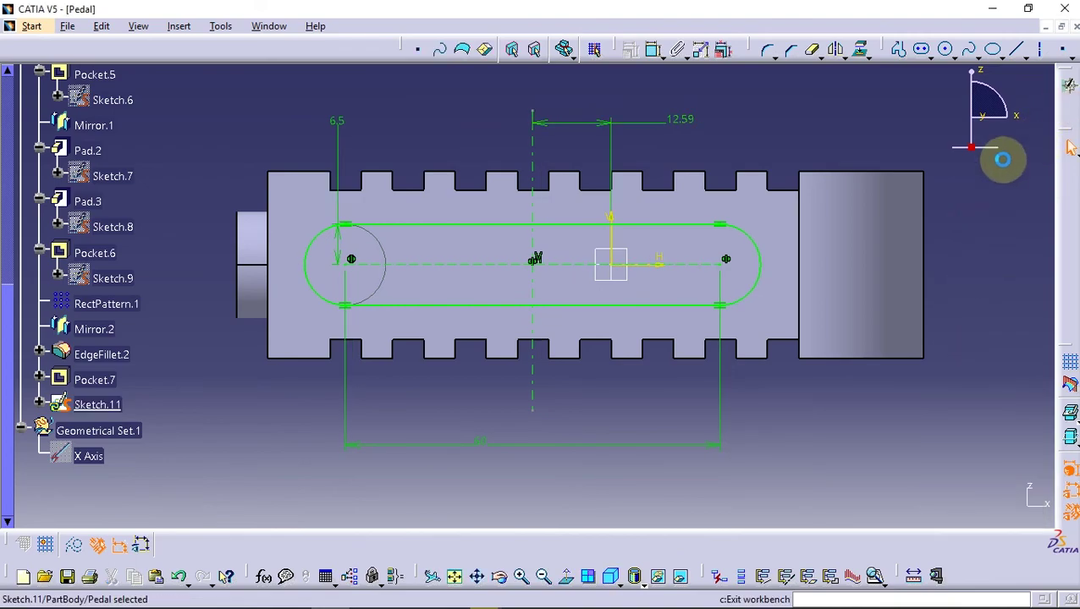
Pad the Sketch.11 slot as Pad.4 and mirror Pad.4 about the YZ plane
click(859, 81)
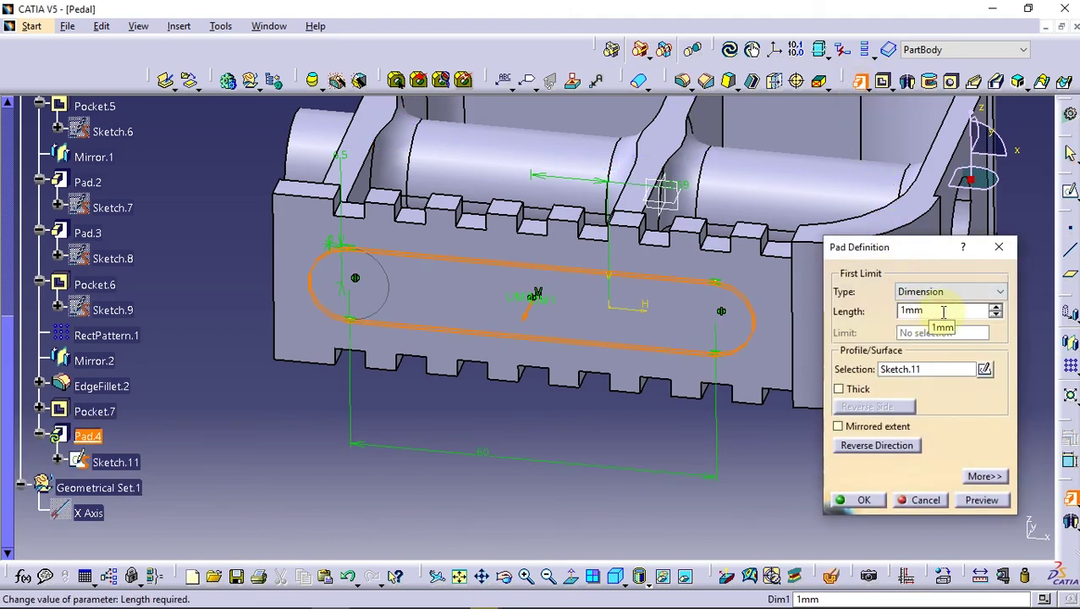
click(871, 505)
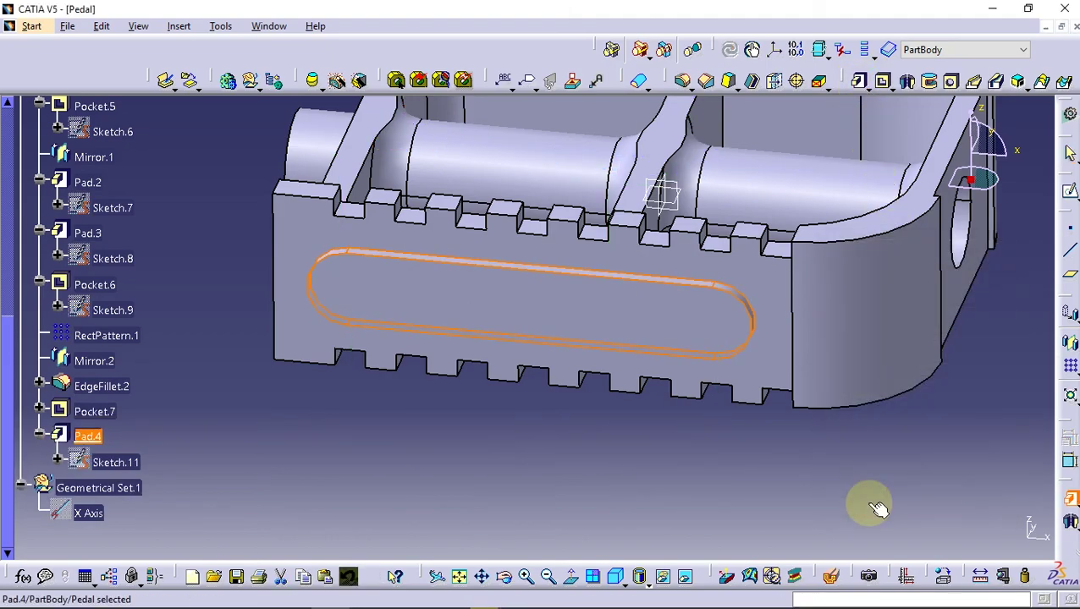
click(1069, 343)
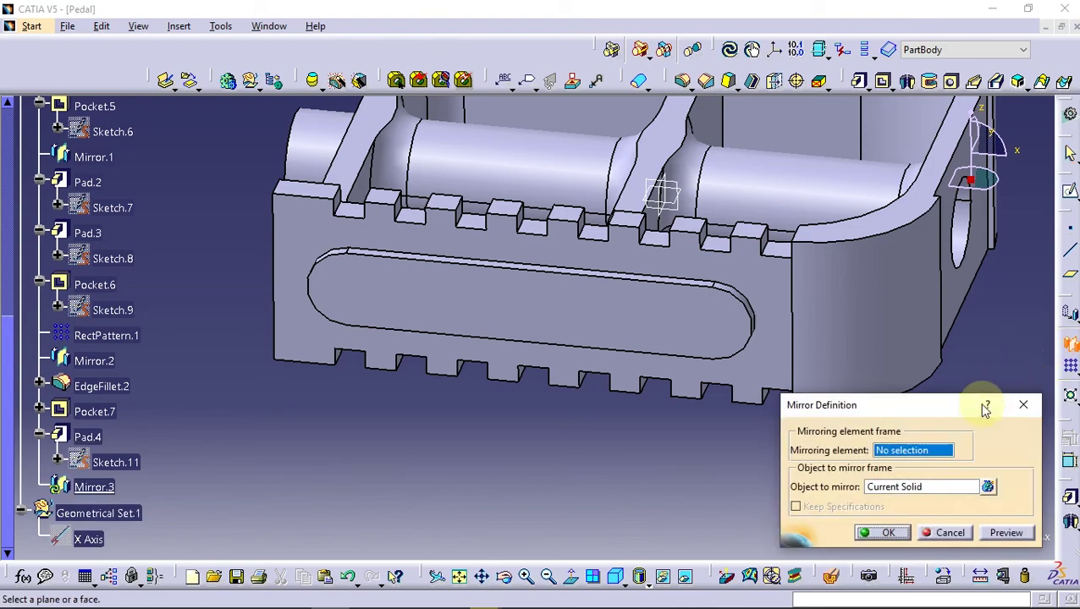
right_click(930, 451)
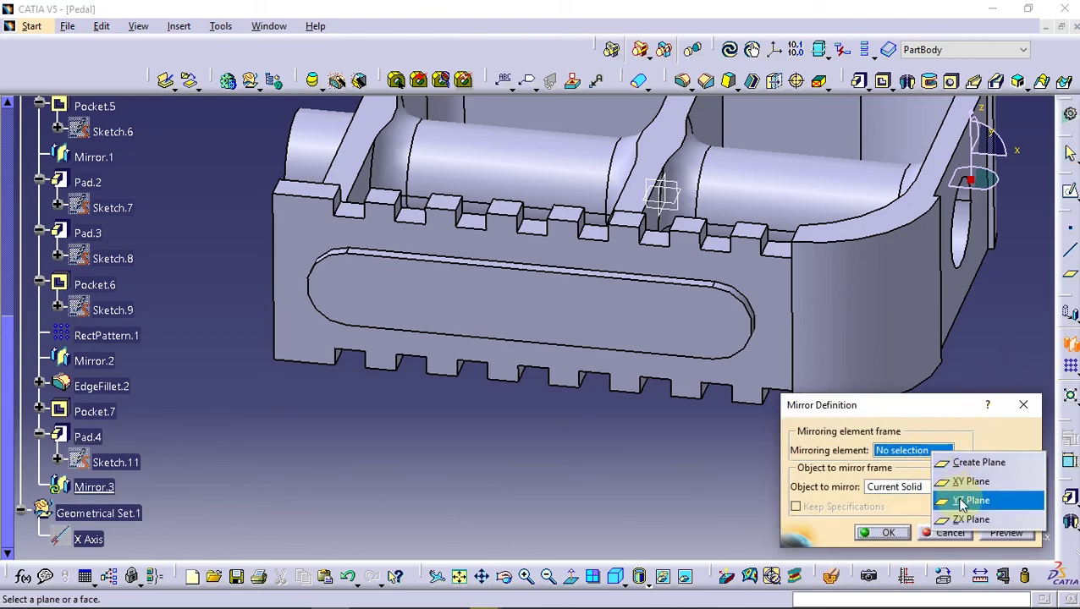
click(962, 503)
click(928, 488)
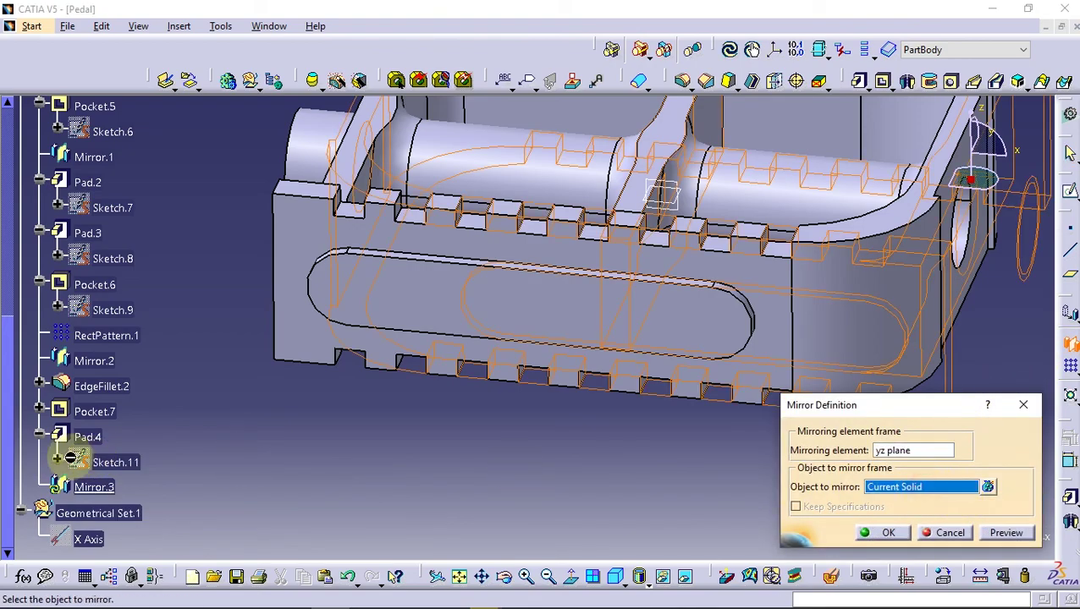
click(85, 437)
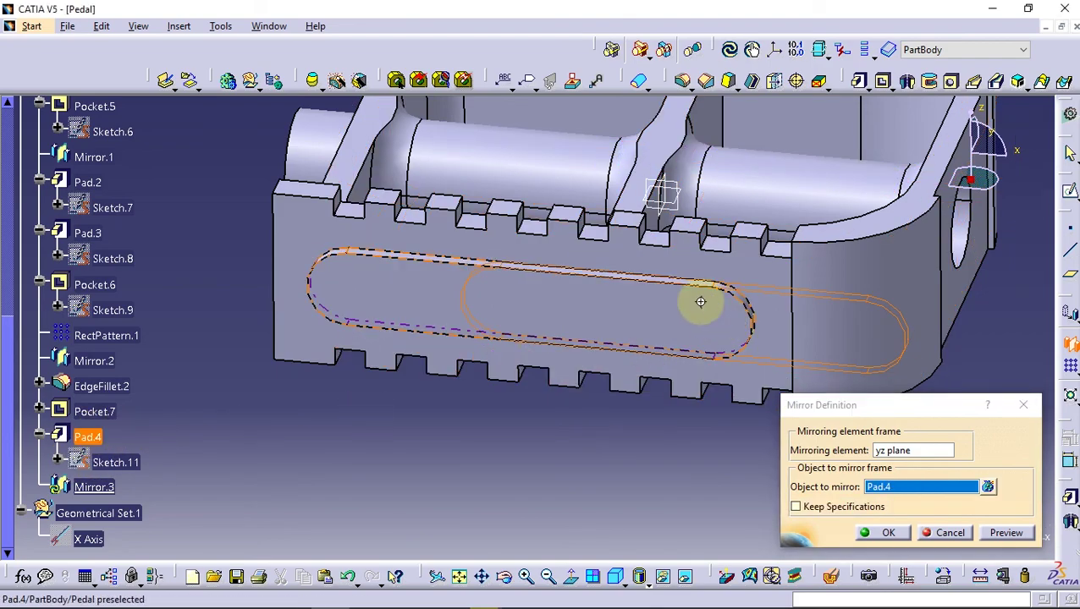
middle_drag(699, 301, 650, 347)
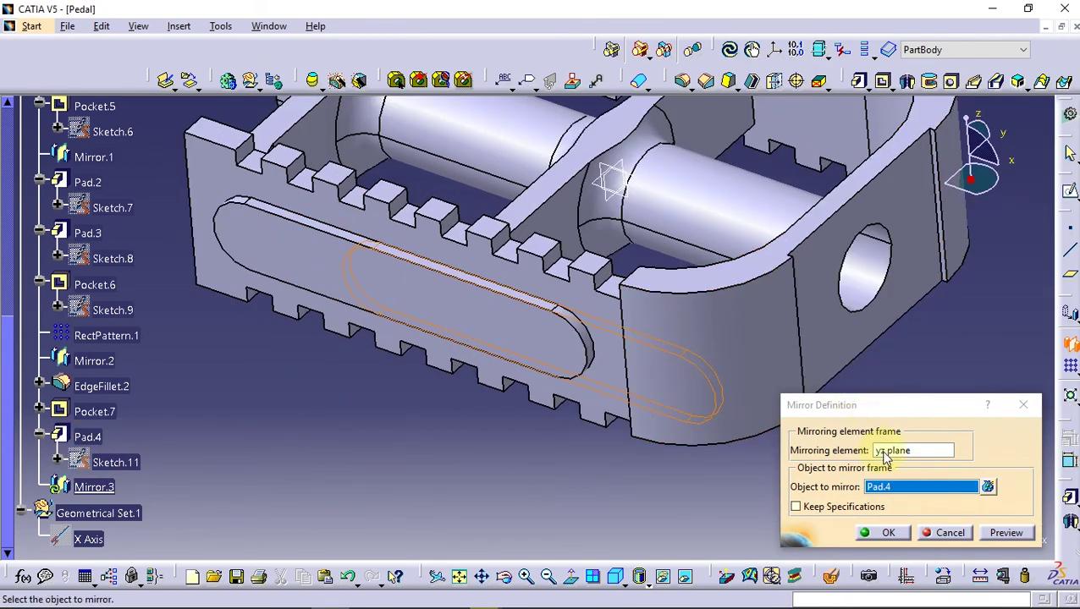
Switch the mirror plane to ZX and confirm Mirror.3
click(886, 457)
right_click(886, 457)
click(910, 439)
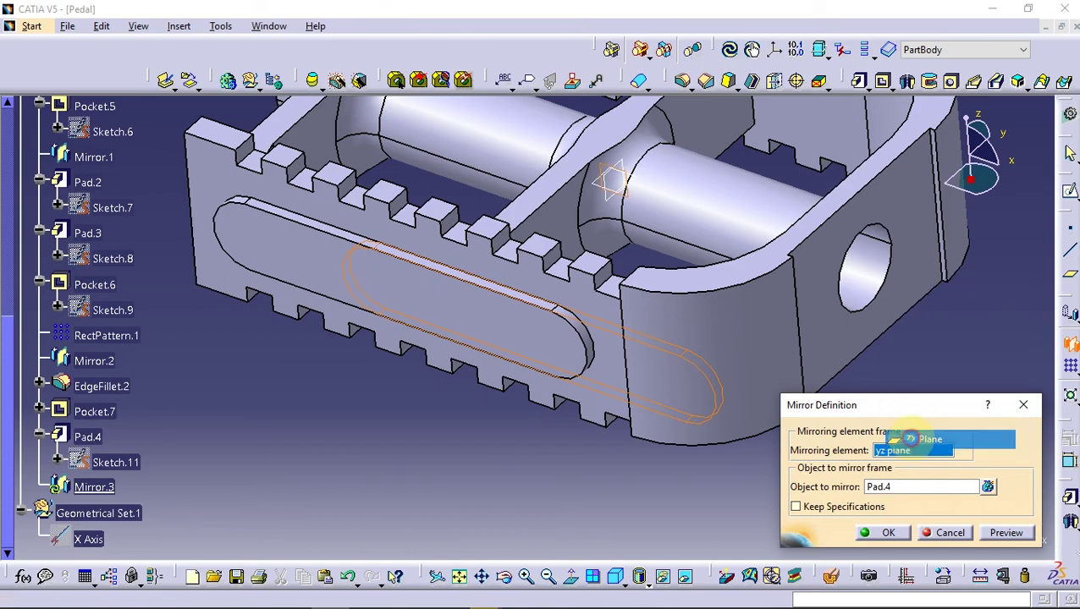
middle_drag(785, 292, 534, 353)
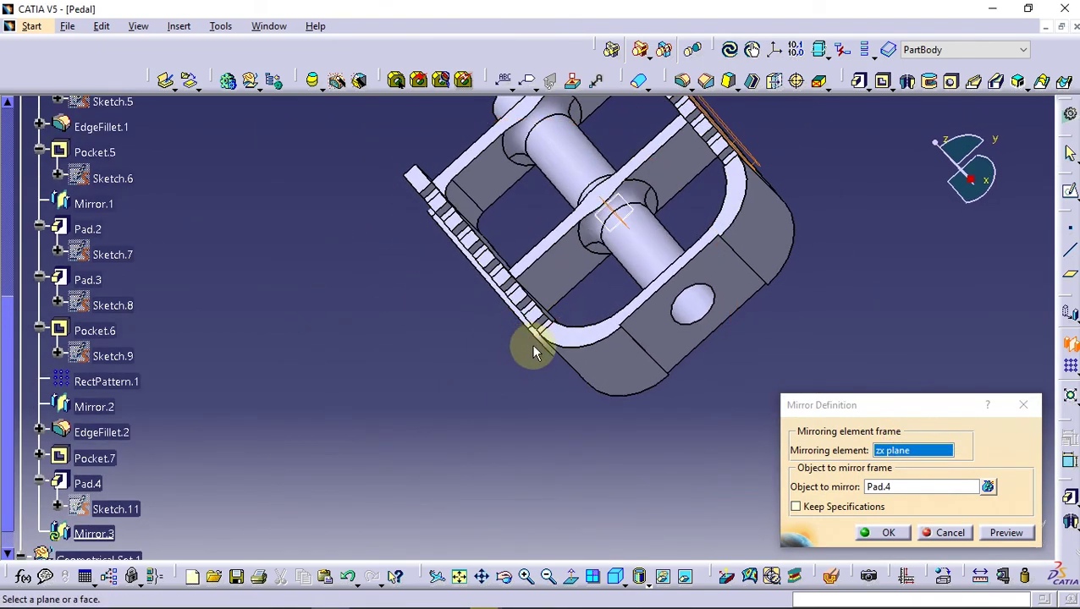
click(880, 531)
middle_drag(505, 403, 682, 303)
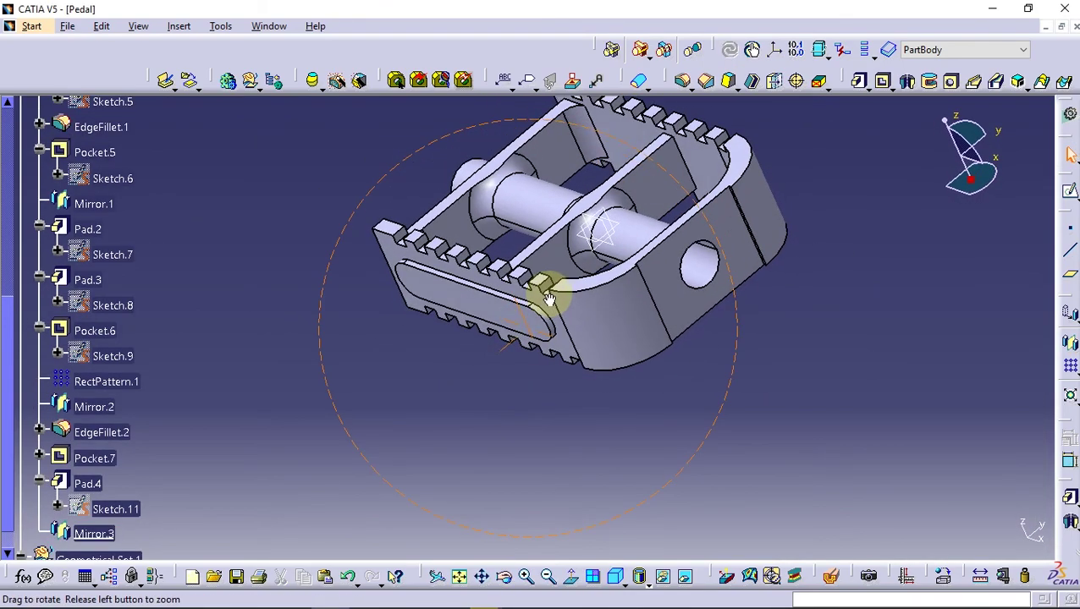
click(682, 303)
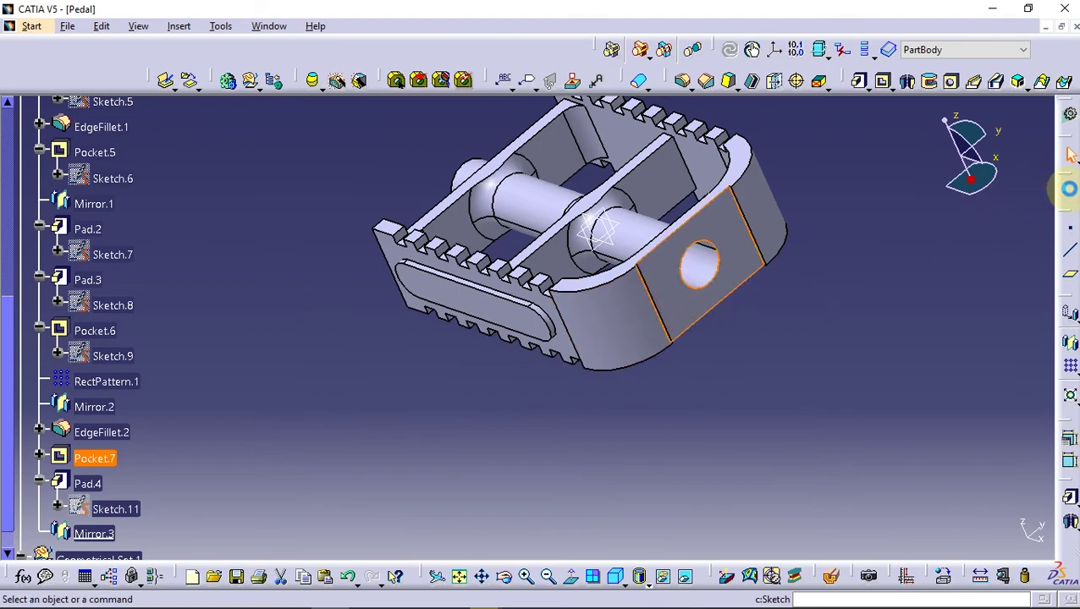
Sketch a 20mm-diameter circle around the hole on the pedal's end face
click(1068, 188)
click(945, 49)
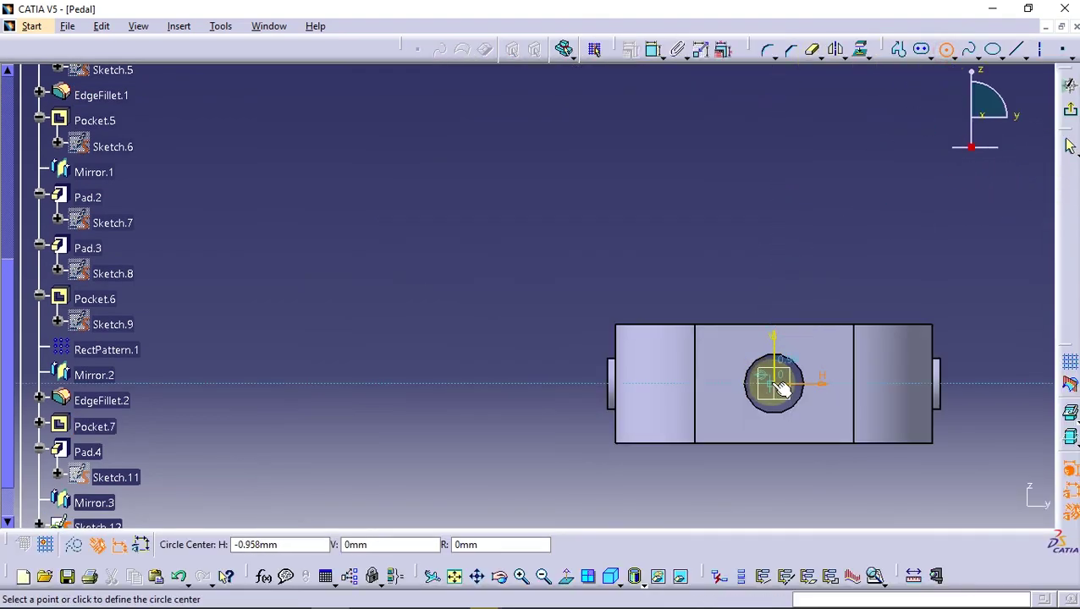
click(773, 383)
click(763, 346)
click(654, 49)
click(763, 347)
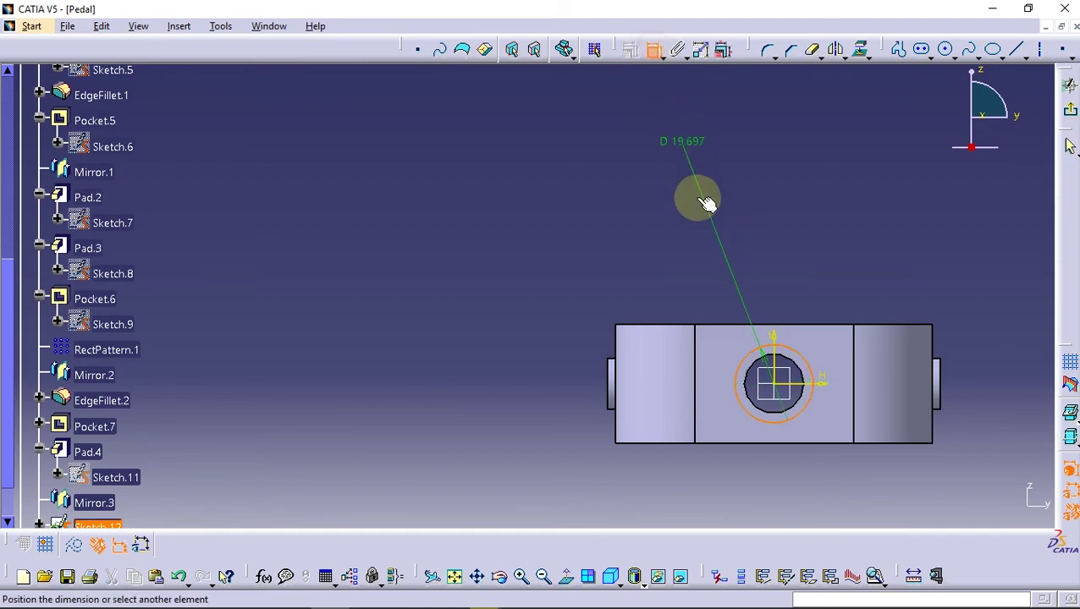
click(740, 288)
double_click(742, 289)
text(20)
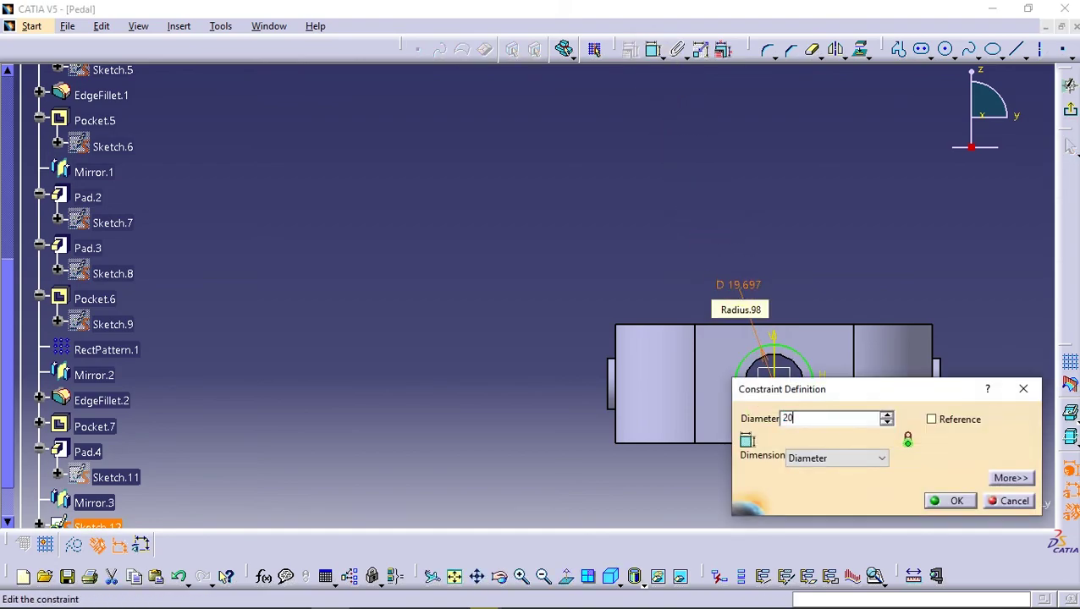
key(Return)
middle_drag(494, 217, 549, 301)
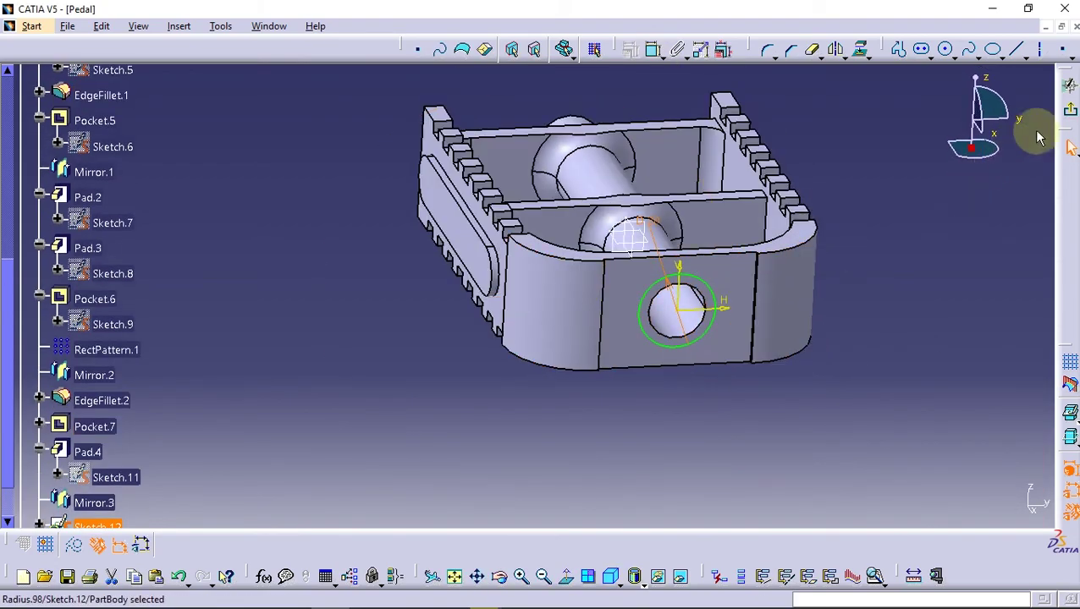
Exit the sketch and pad the circle 2mm as Pad.5
click(1065, 111)
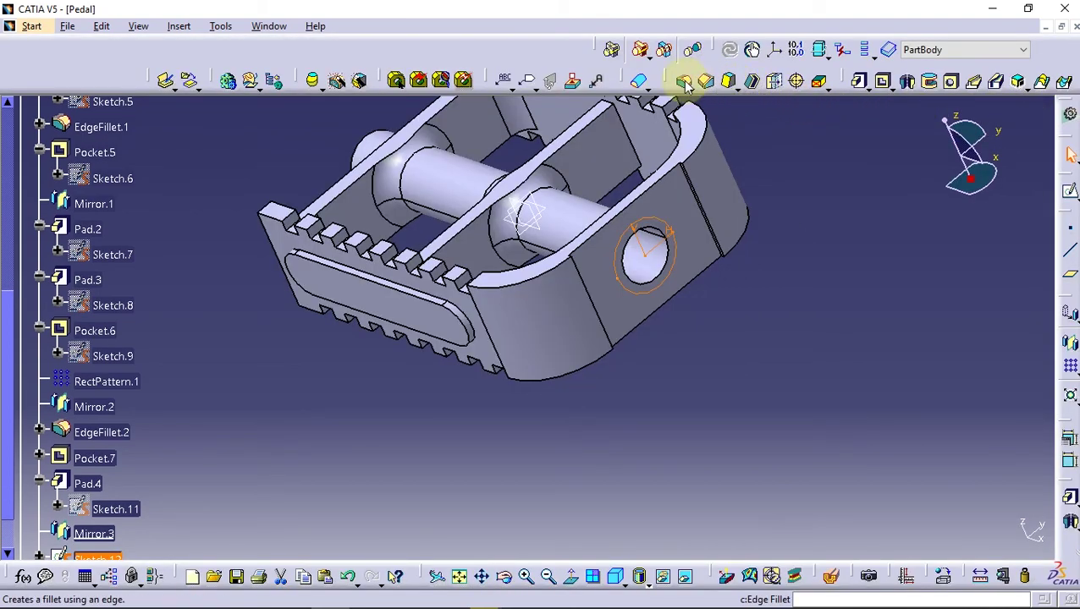
click(859, 81)
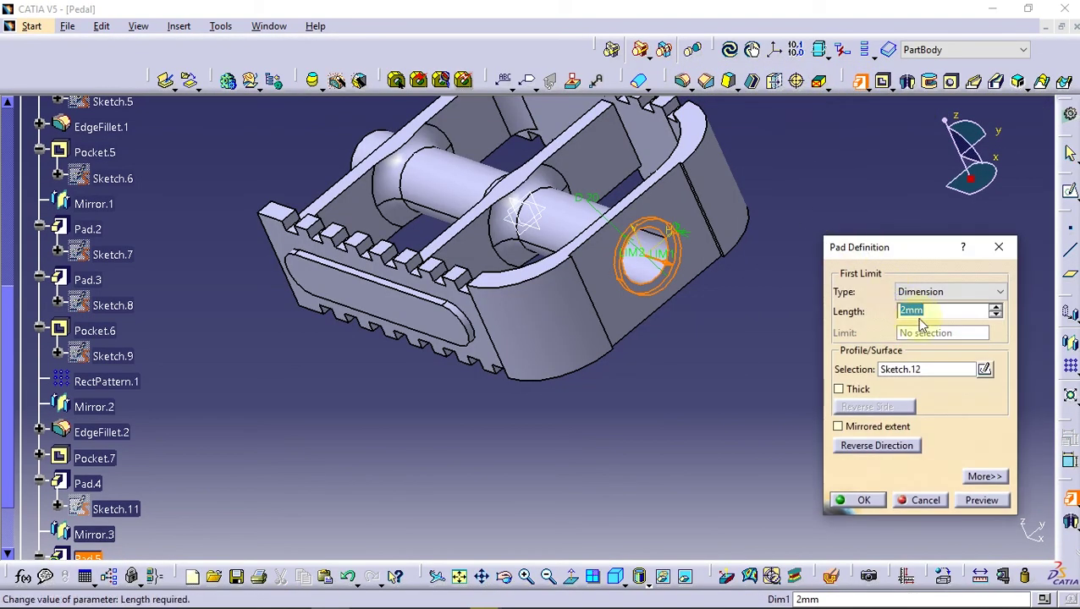
click(863, 500)
mouse_move(719, 359)
middle_down()
mouse_move(692, 377)
mouse_move(711, 383)
middle_up()
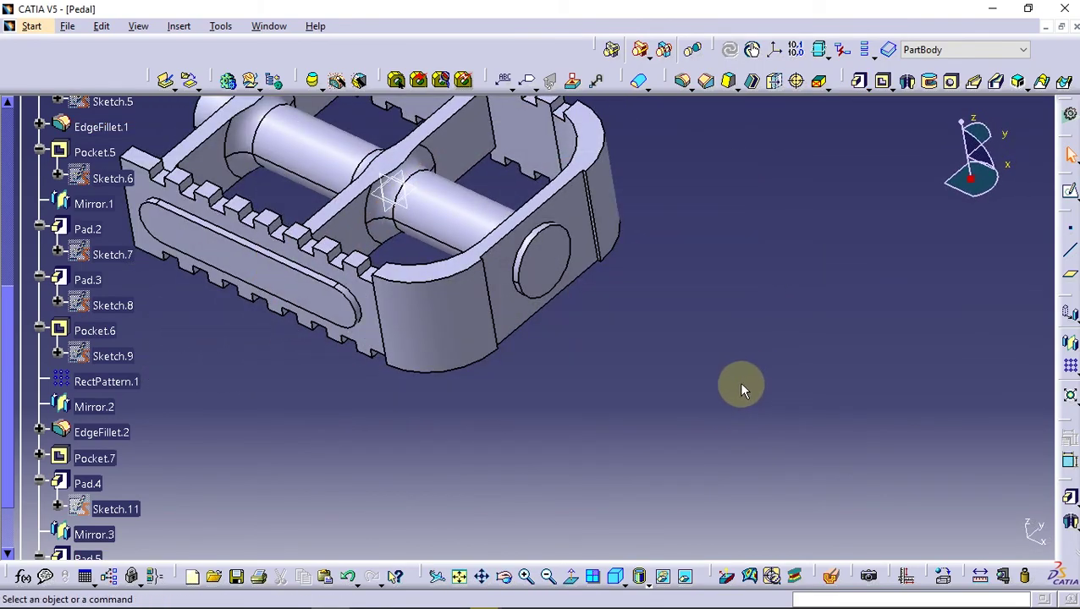
middle_drag(526, 365, 607, 416)
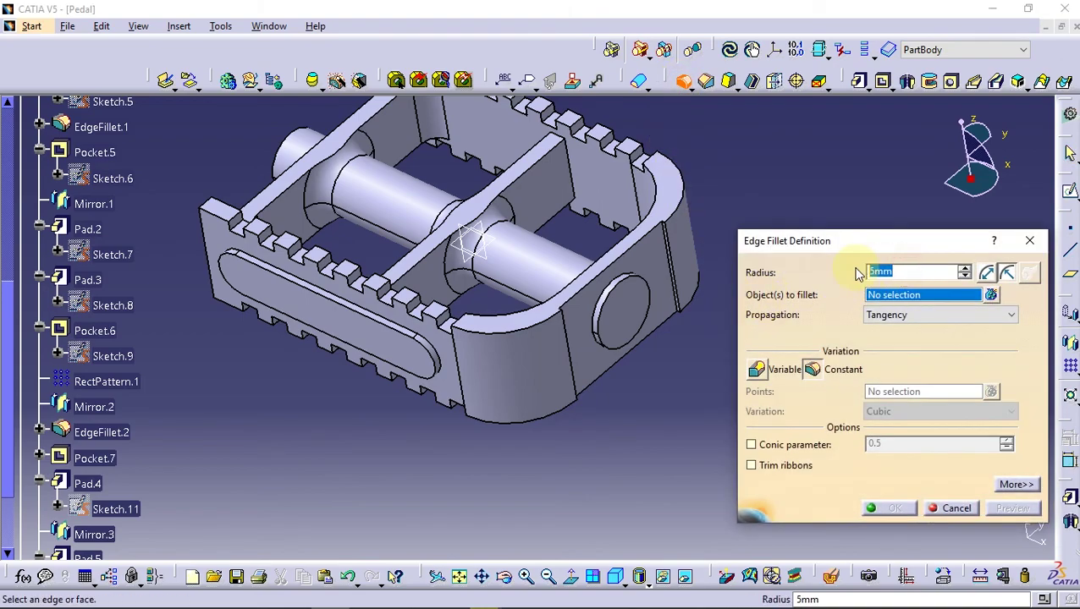
text(1)
Select the pedal frame edges and tooth faces for a 1mm edge fillet
middle_drag(622, 415, 645, 251)
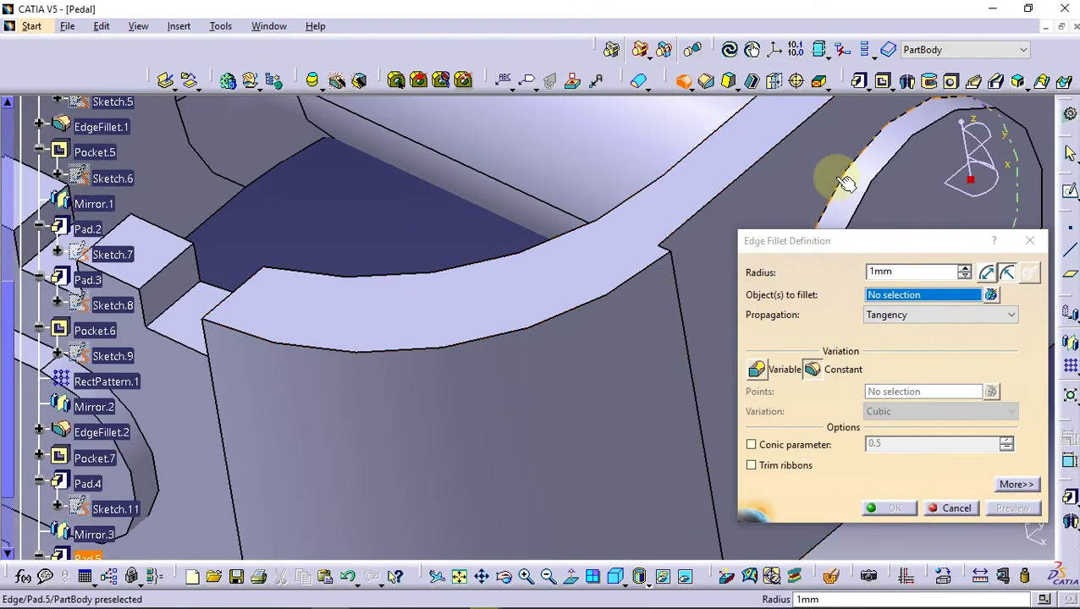
click(846, 184)
mouse_move(440, 243)
middle_down()
mouse_move(491, 315)
mouse_move(533, 430)
middle_up()
click(470, 323)
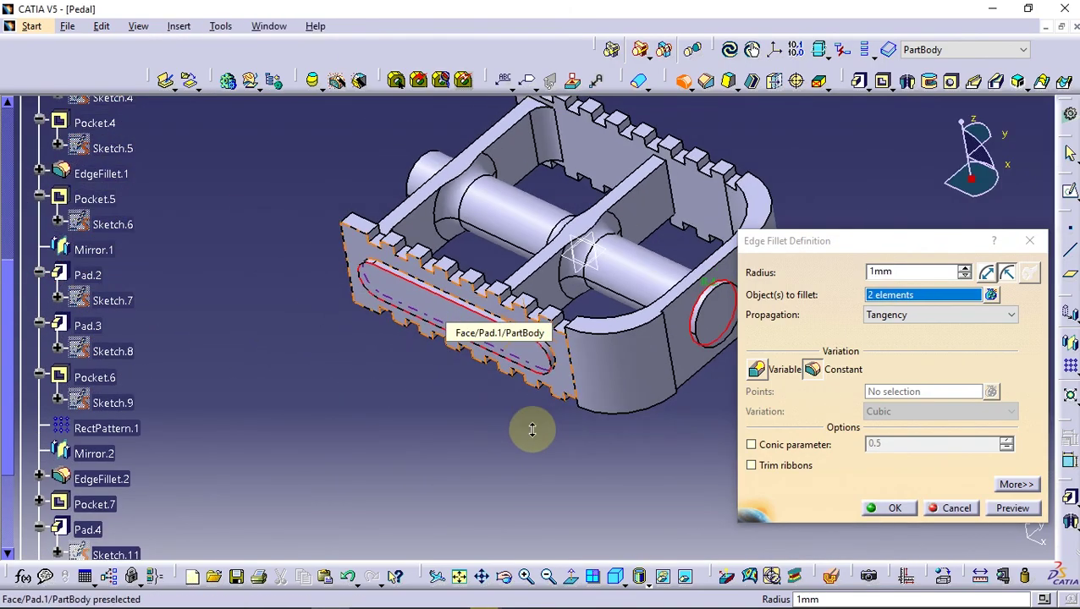
mouse_move(722, 168)
middle_down()
mouse_move(585, 303)
mouse_move(491, 291)
mouse_move(428, 426)
mouse_move(453, 313)
mouse_move(201, 409)
middle_up()
click(462, 239)
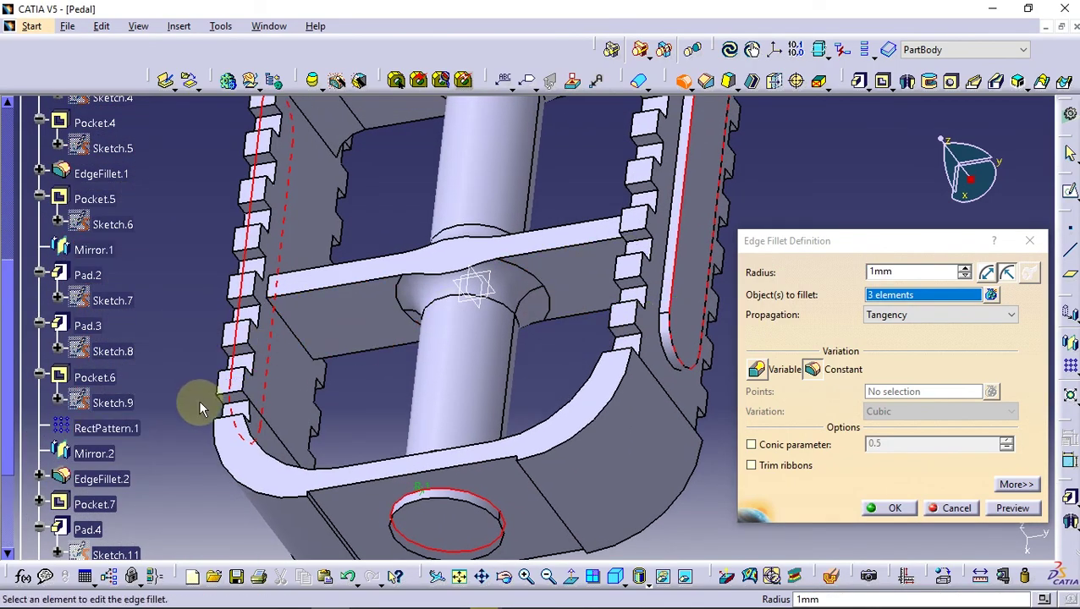
click(628, 317)
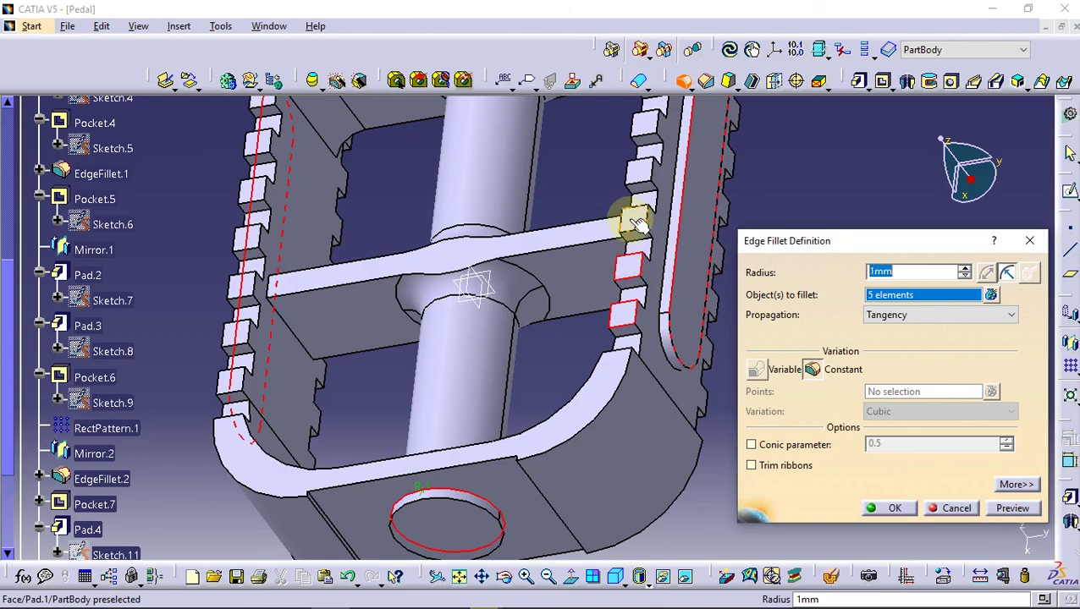
click(644, 178)
middle_drag(555, 176, 519, 380)
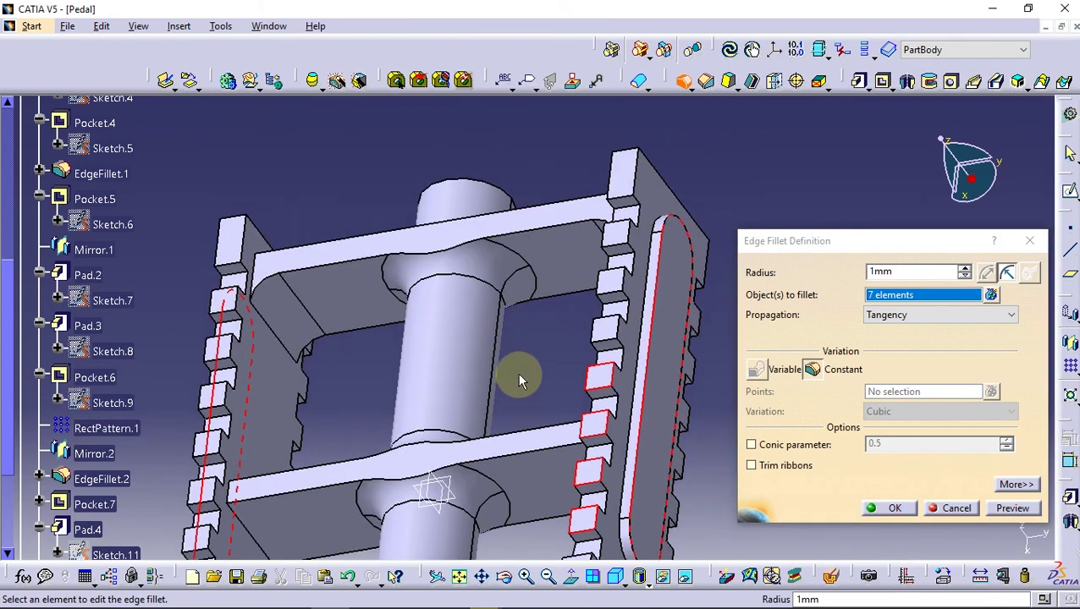
click(616, 330)
click(611, 233)
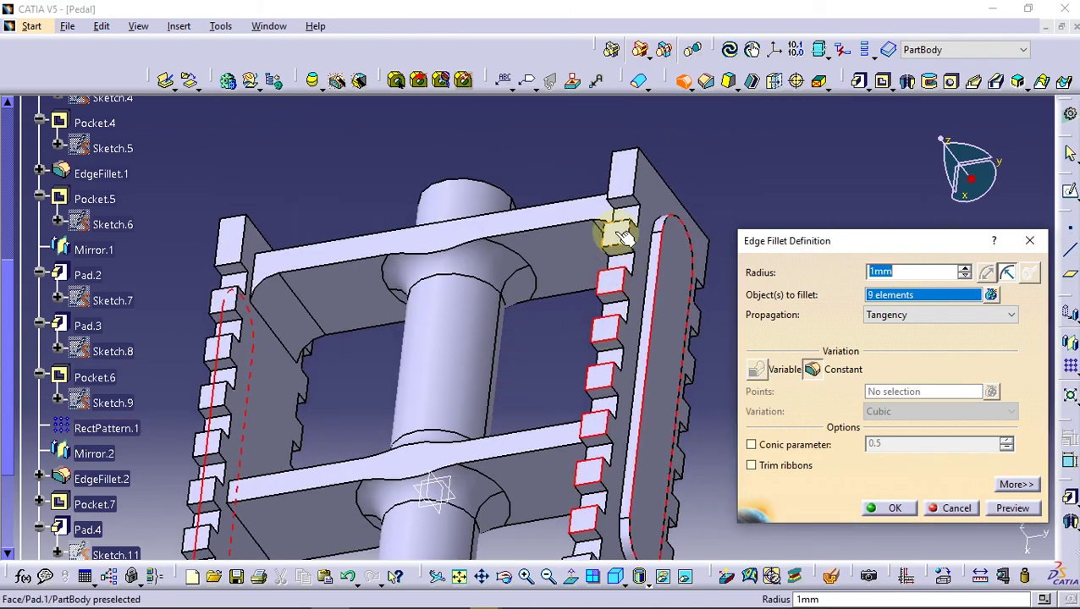
click(540, 282)
mouse_move(483, 301)
middle_down()
mouse_move(679, 295)
mouse_move(660, 224)
middle_up()
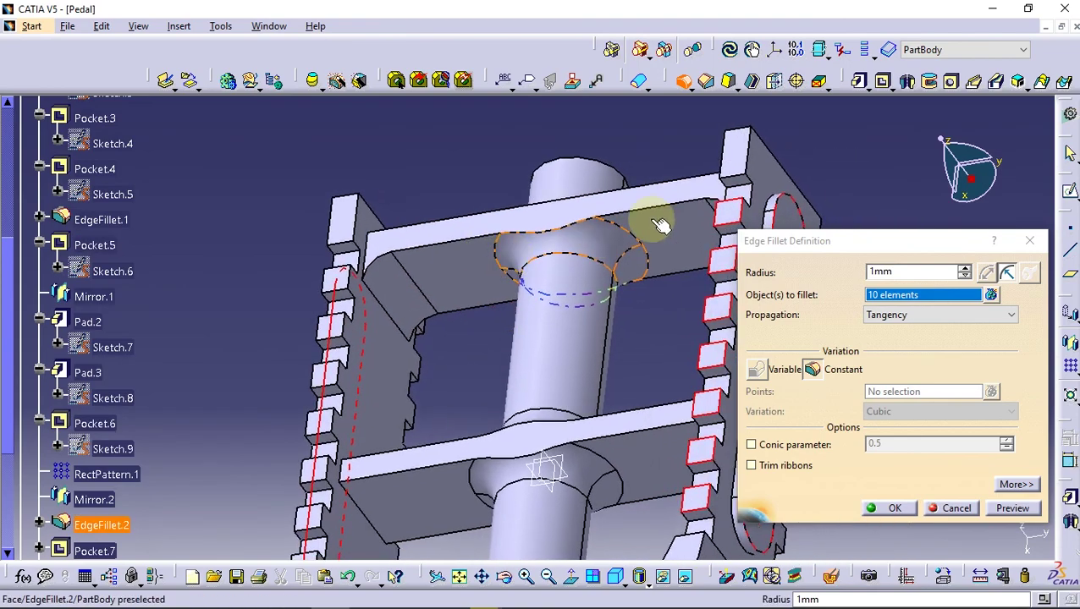
click(743, 159)
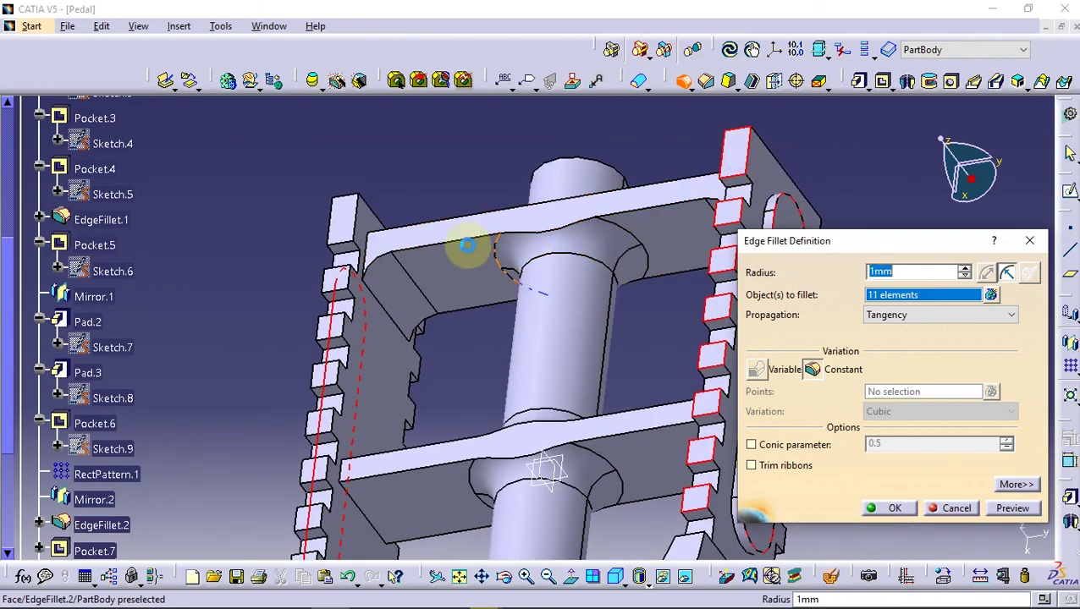
click(345, 284)
middle_drag(347, 288, 647, 315)
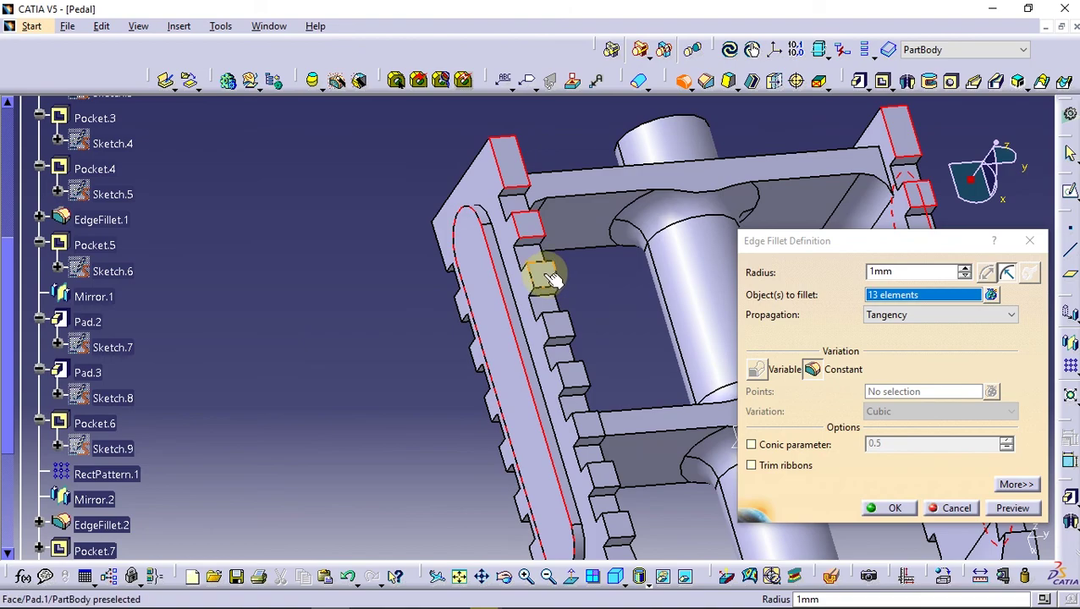
click(549, 277)
middle_drag(627, 372, 533, 251)
click(495, 269)
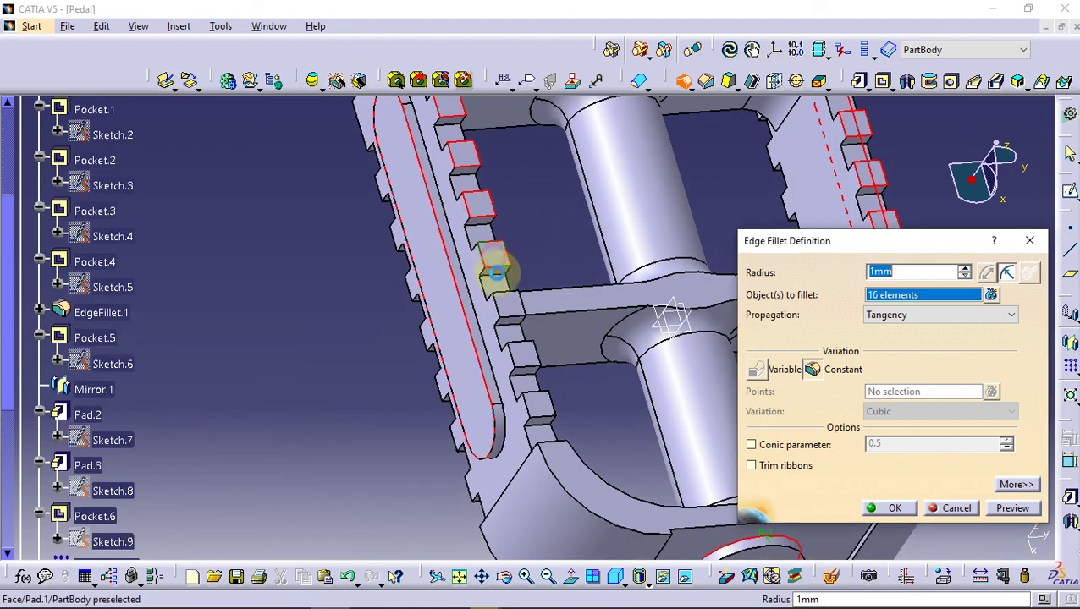
click(509, 306)
click(526, 355)
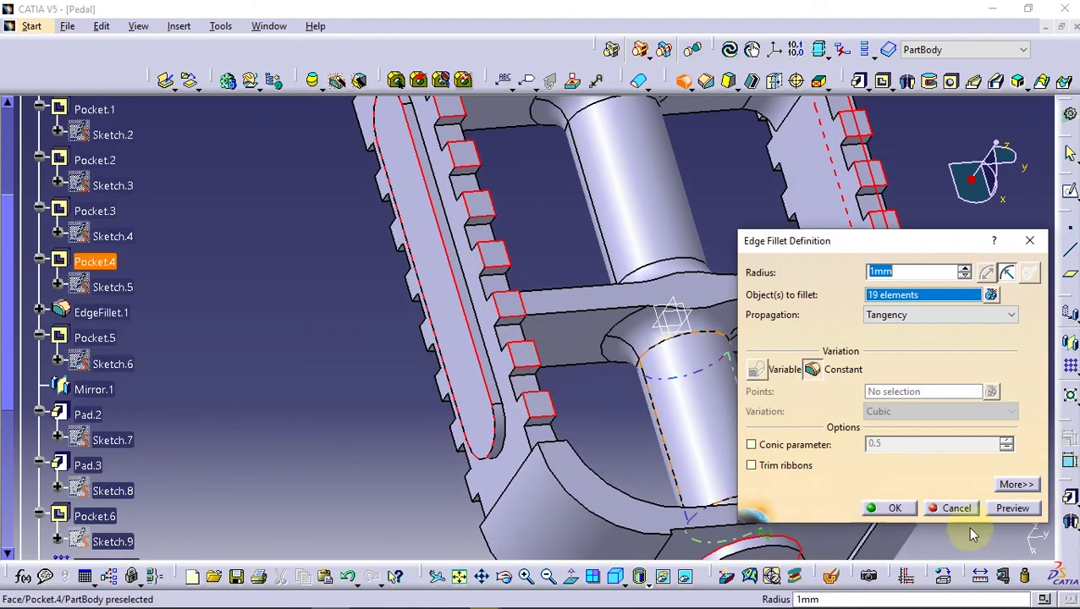
middle_drag(598, 410, 535, 381)
Add the column edges and left-column tooth edges to the fillet selection
mouse_move(351, 407)
middle_down()
mouse_move(566, 282)
mouse_move(679, 233)
mouse_move(306, 294)
mouse_move(425, 257)
mouse_move(405, 309)
mouse_move(559, 361)
mouse_move(561, 248)
middle_up()
click(547, 176)
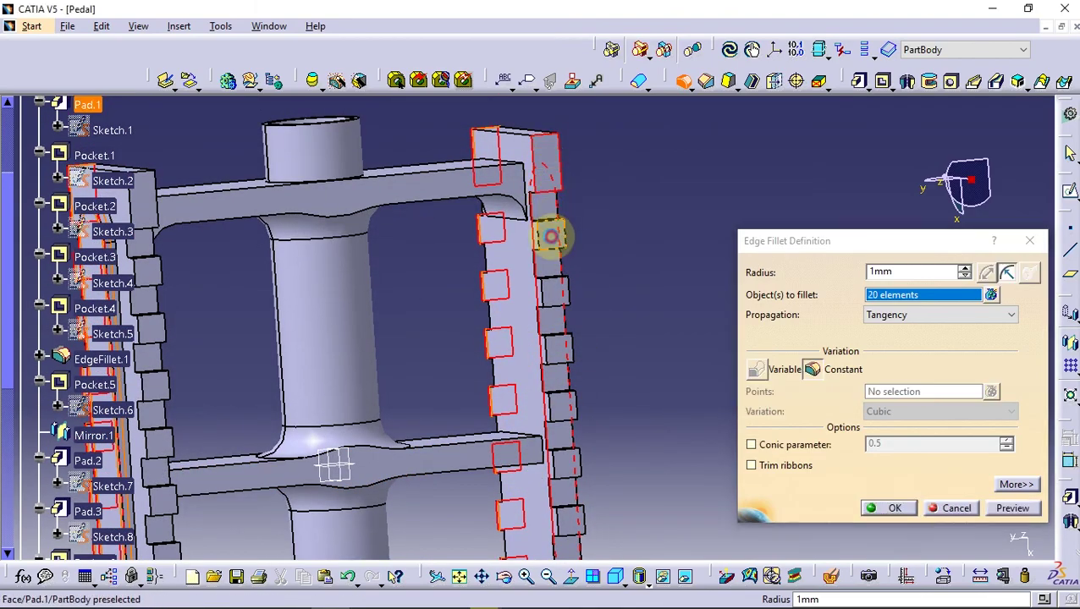
click(552, 292)
click(557, 356)
mouse_move(556, 356)
middle_down()
mouse_move(434, 309)
mouse_move(498, 315)
mouse_move(434, 386)
mouse_move(518, 446)
mouse_move(506, 361)
middle_up()
click(519, 326)
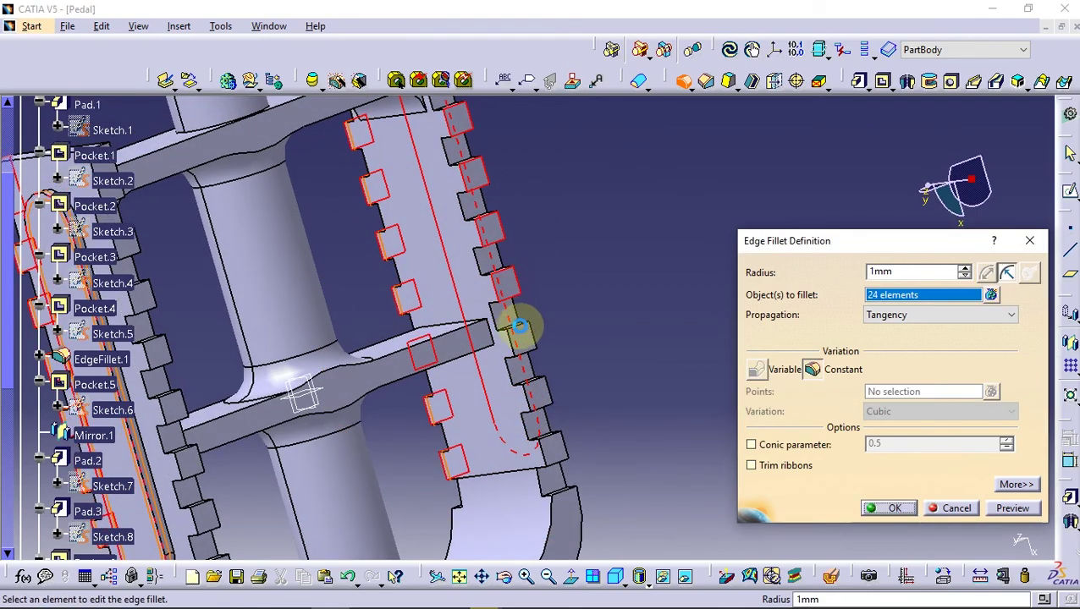
click(529, 364)
click(534, 392)
click(549, 451)
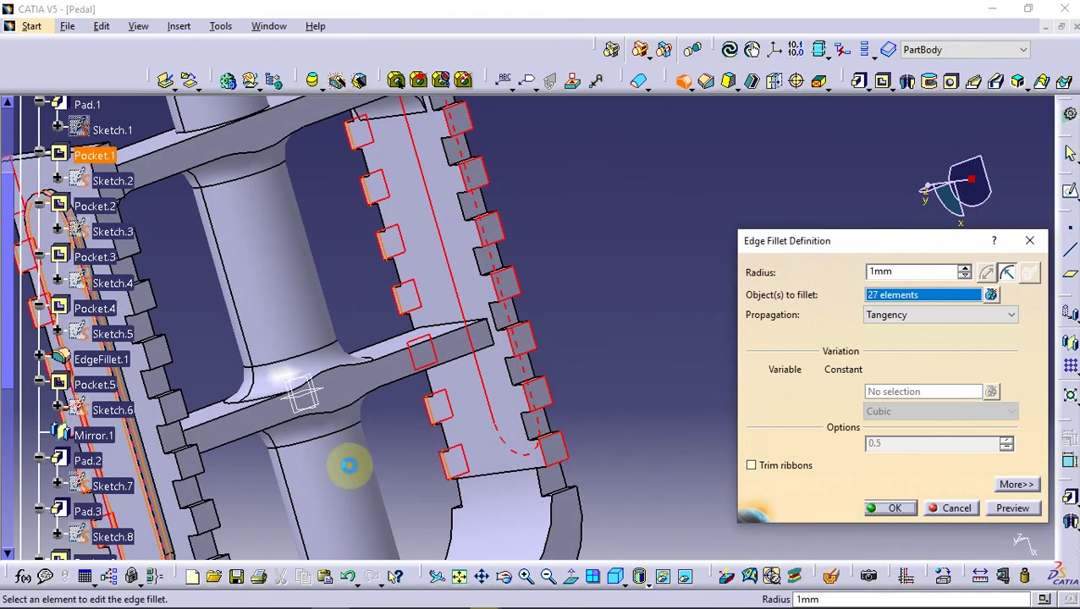
middle_drag(347, 465, 534, 291)
click(407, 396)
click(403, 343)
click(385, 292)
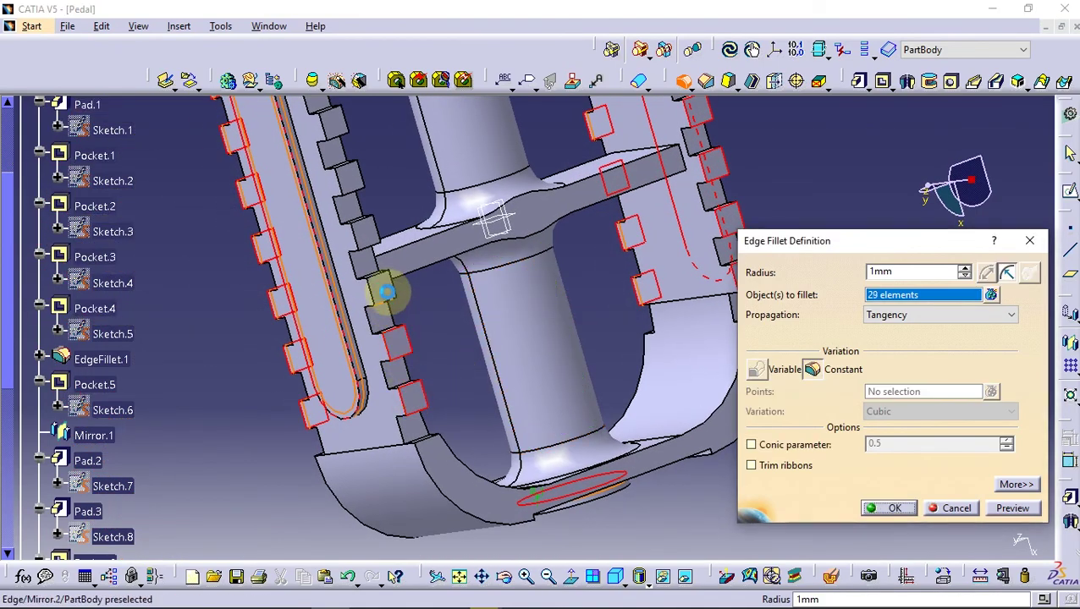
middle_drag(386, 195, 425, 401)
click(406, 435)
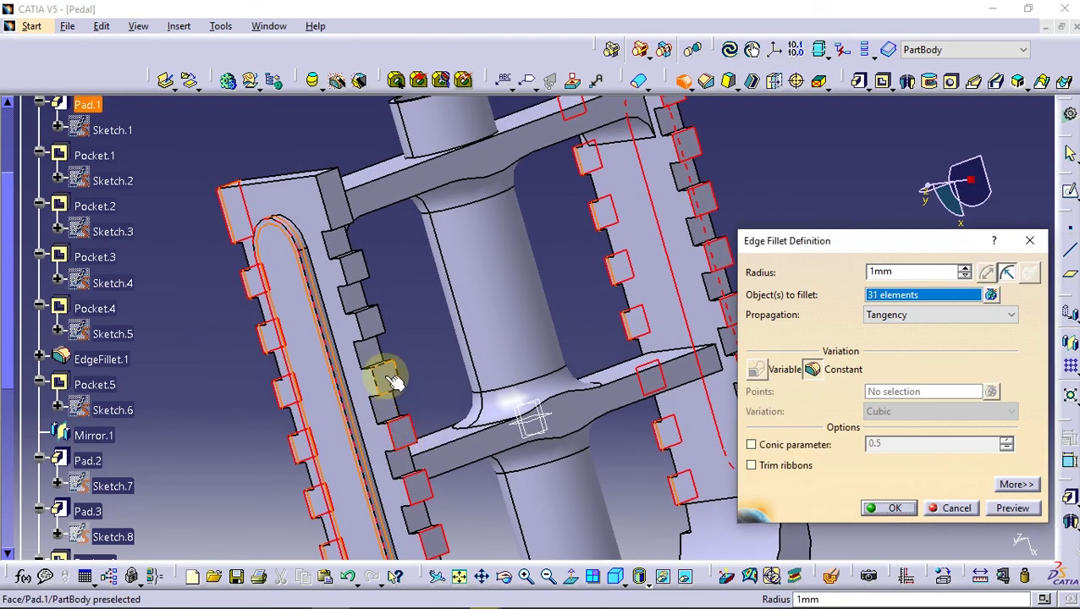
click(380, 378)
click(368, 320)
click(359, 254)
click(360, 252)
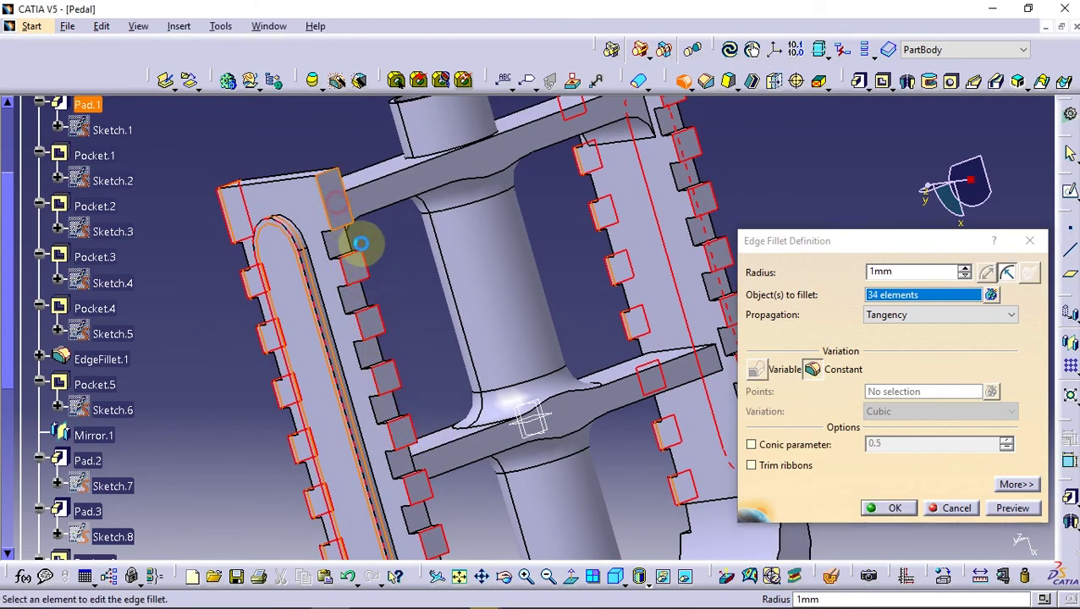
mouse_move(421, 313)
middle_down()
mouse_move(381, 402)
mouse_move(494, 465)
mouse_move(542, 349)
mouse_move(530, 330)
mouse_move(472, 373)
mouse_move(483, 430)
mouse_move(482, 385)
mouse_move(550, 356)
middle_up()
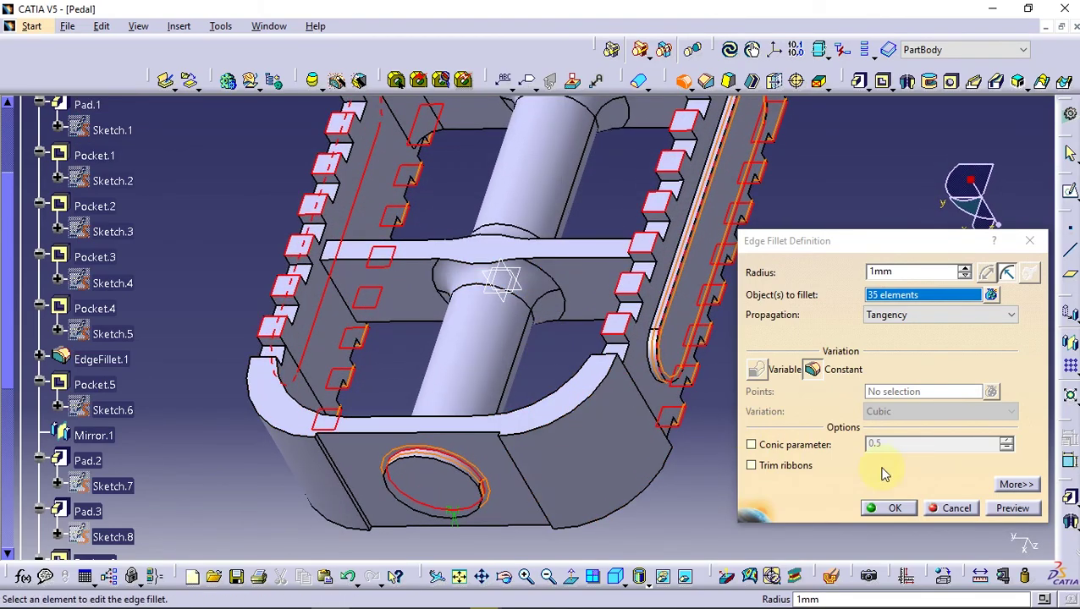
Apply the 1mm EdgeFillet.3 to all 35 edges and inspect the rounded pedal
click(896, 508)
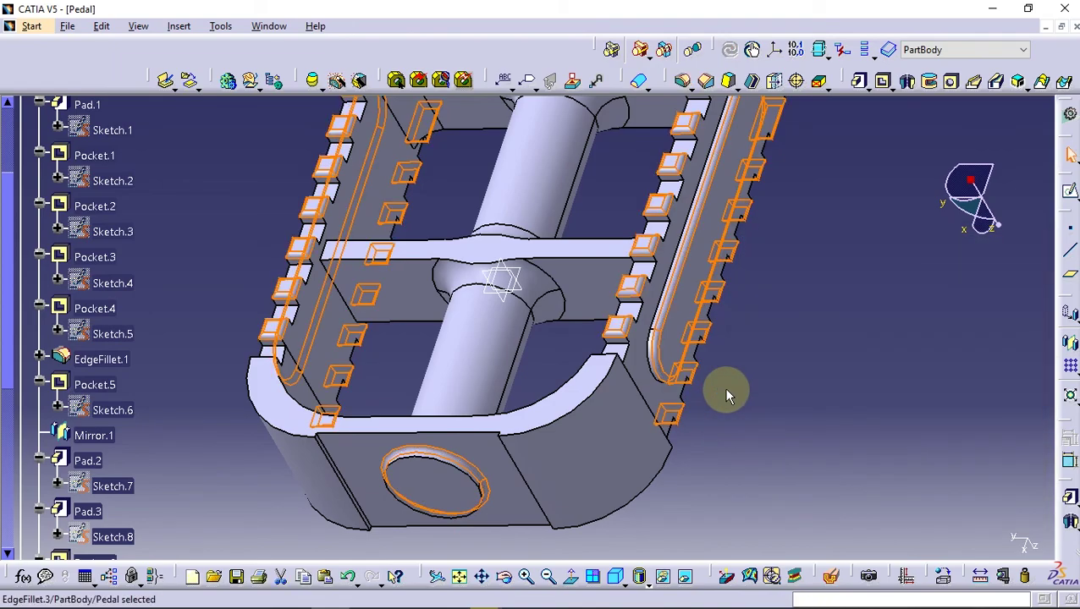
mouse_move(700, 379)
middle_down()
mouse_move(434, 434)
mouse_move(367, 465)
mouse_move(405, 466)
mouse_move(693, 363)
middle_up()
mouse_move(615, 373)
middle_down()
mouse_move(373, 441)
mouse_move(544, 417)
mouse_move(424, 361)
mouse_move(424, 446)
mouse_move(415, 415)
middle_up()
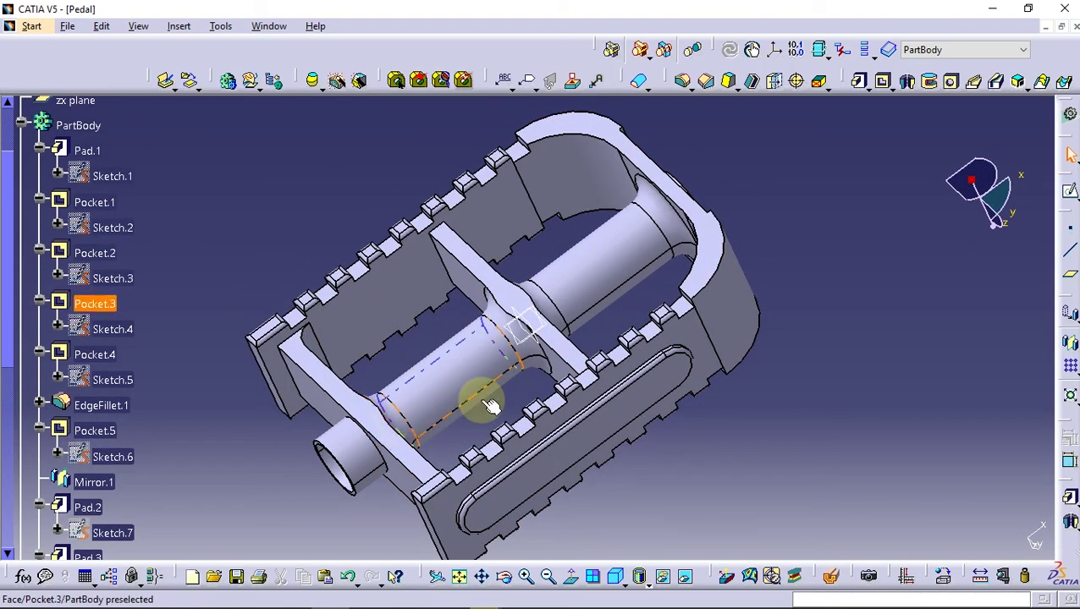
mouse_move(491, 406)
middle_down()
mouse_move(615, 378)
mouse_move(458, 475)
mouse_move(381, 415)
mouse_move(301, 403)
mouse_move(446, 338)
middle_up()
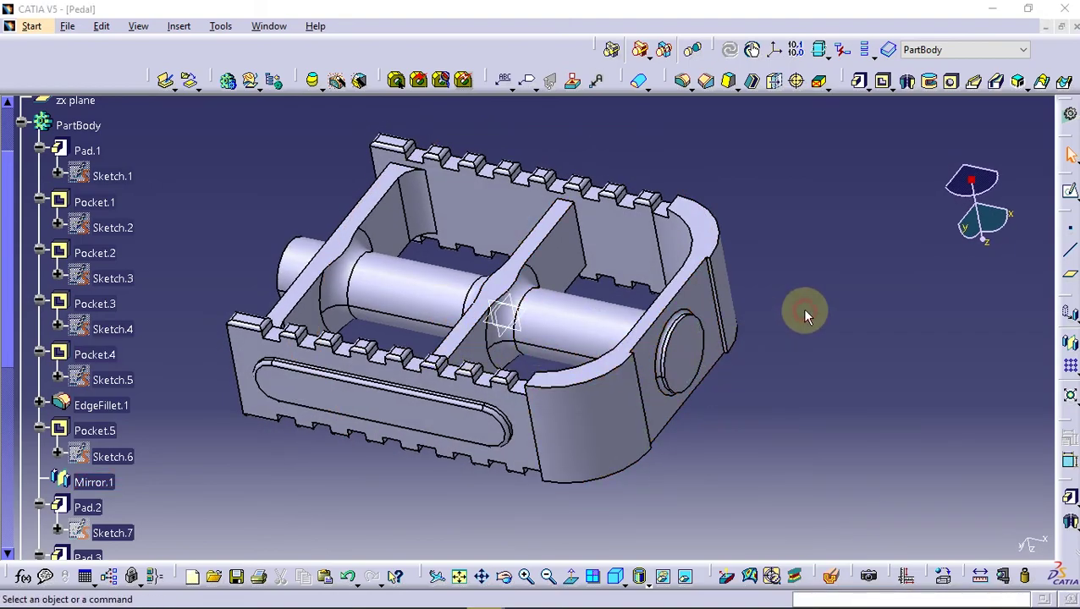
Collapse PartBody, save the pedal as 09-Pedal.CATPart, and close the document
scroll(56, 327, up, 2)
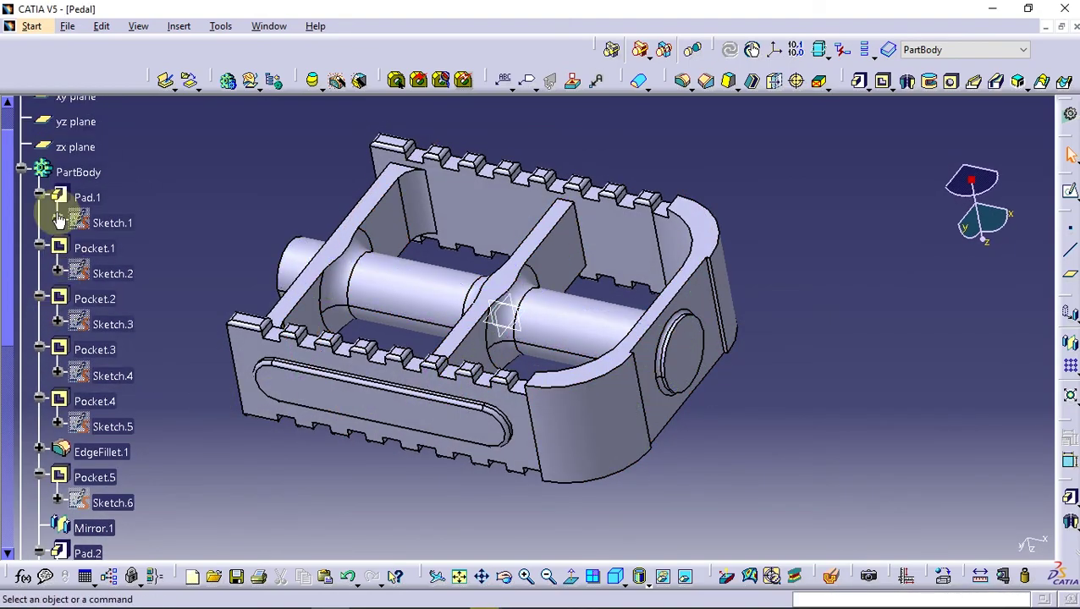
click(21, 172)
mouse_move(602, 308)
middle_down()
mouse_move(687, 308)
mouse_move(591, 337)
mouse_move(546, 315)
mouse_move(518, 326)
mouse_move(784, 231)
middle_up()
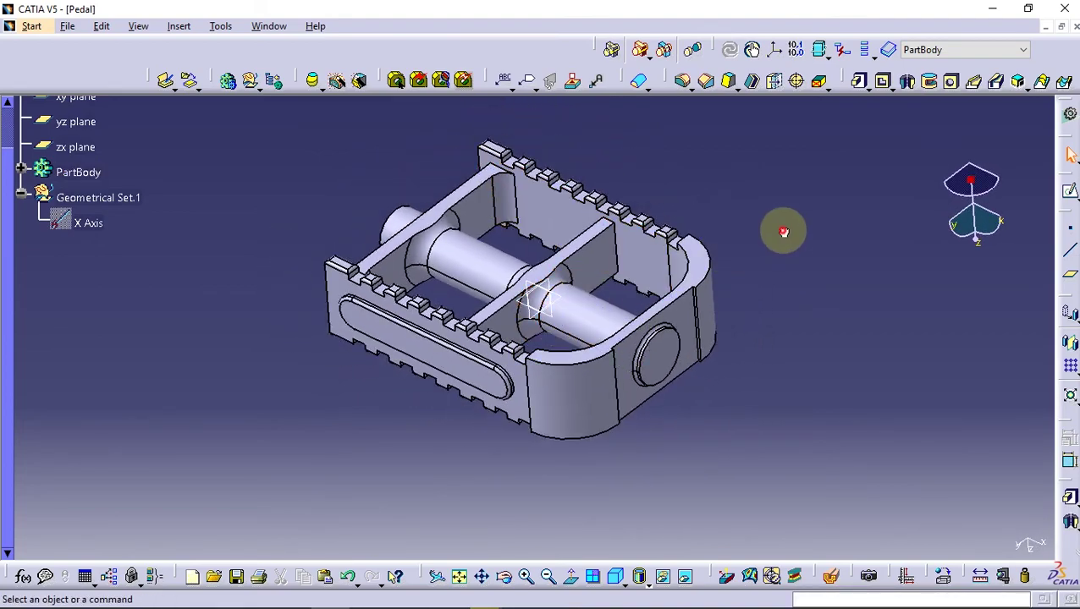
click(68, 28)
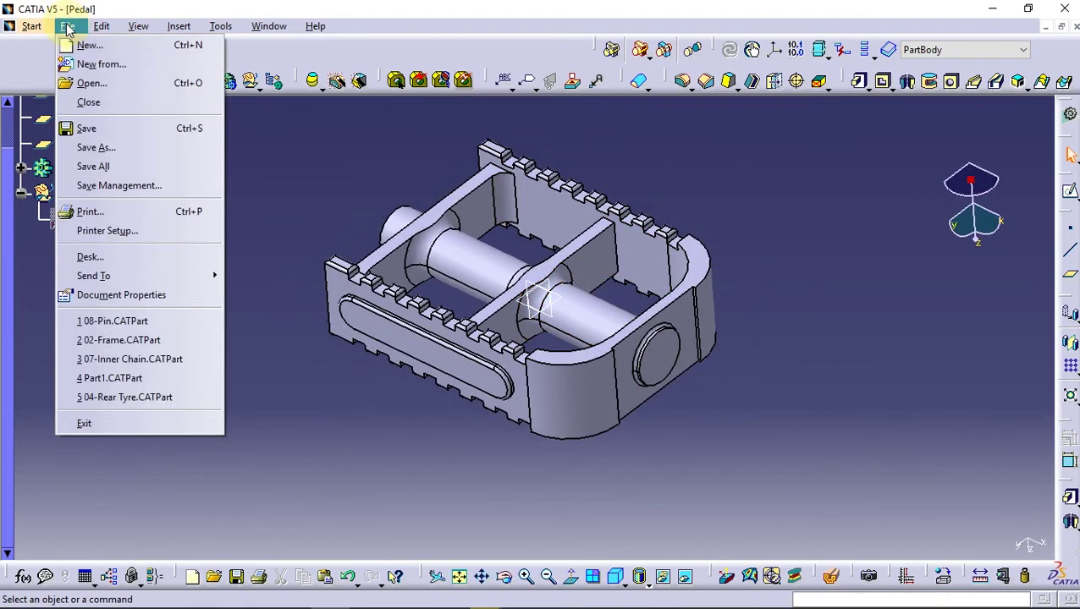
click(98, 151)
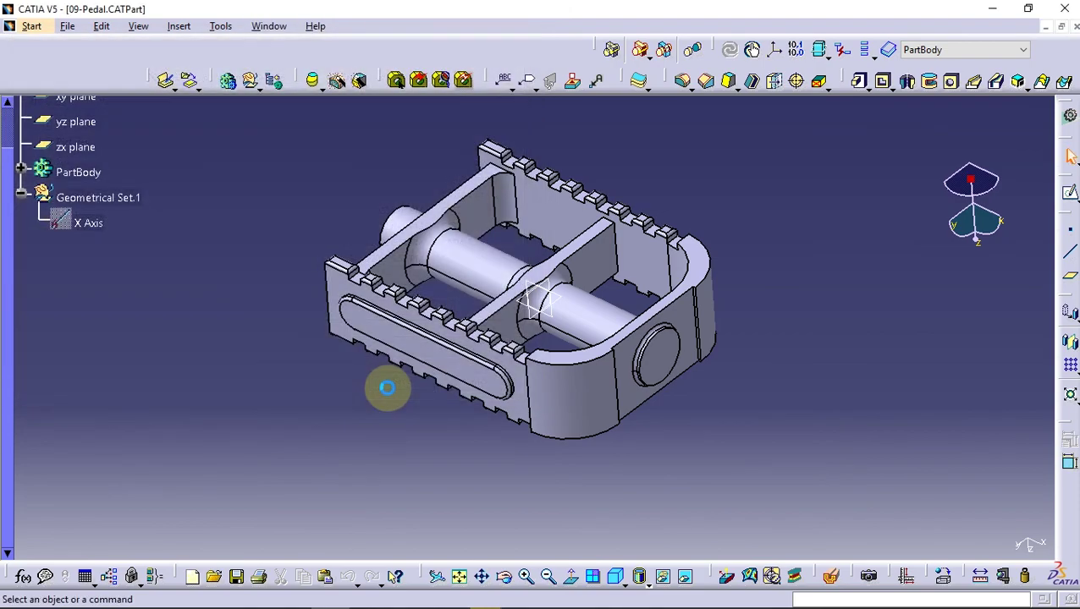
click(1068, 27)
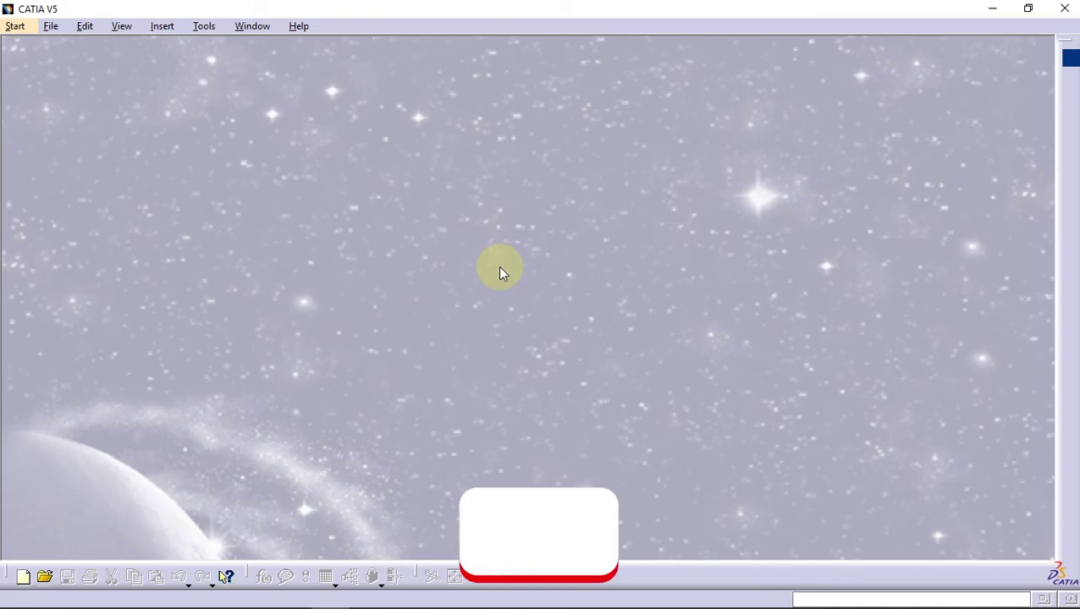
Create a new Assembly Design product and set its part number to Bicycle Assembly
click(15, 26)
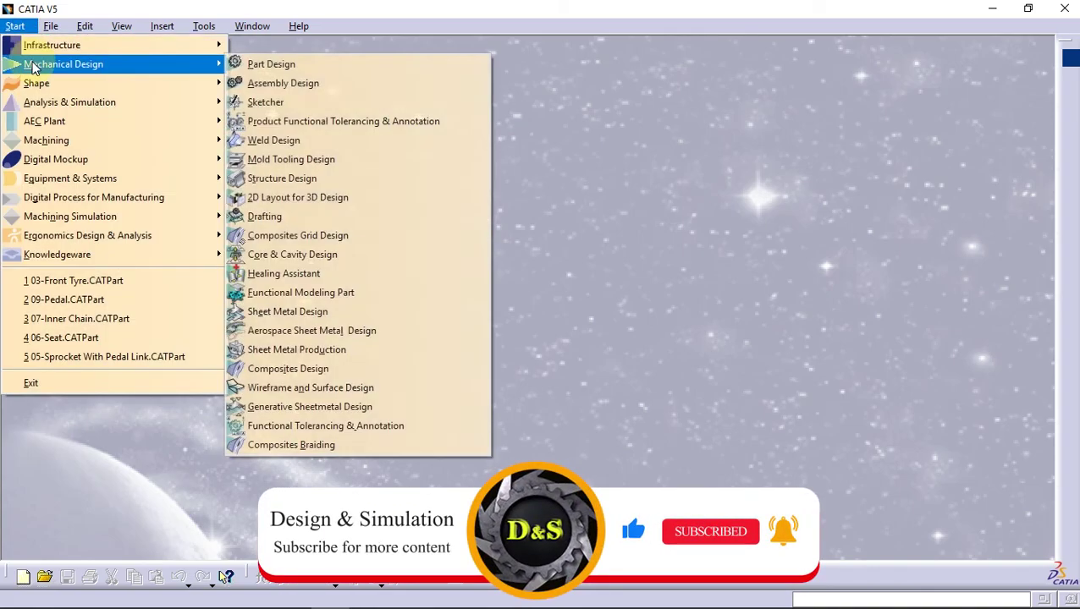
click(262, 83)
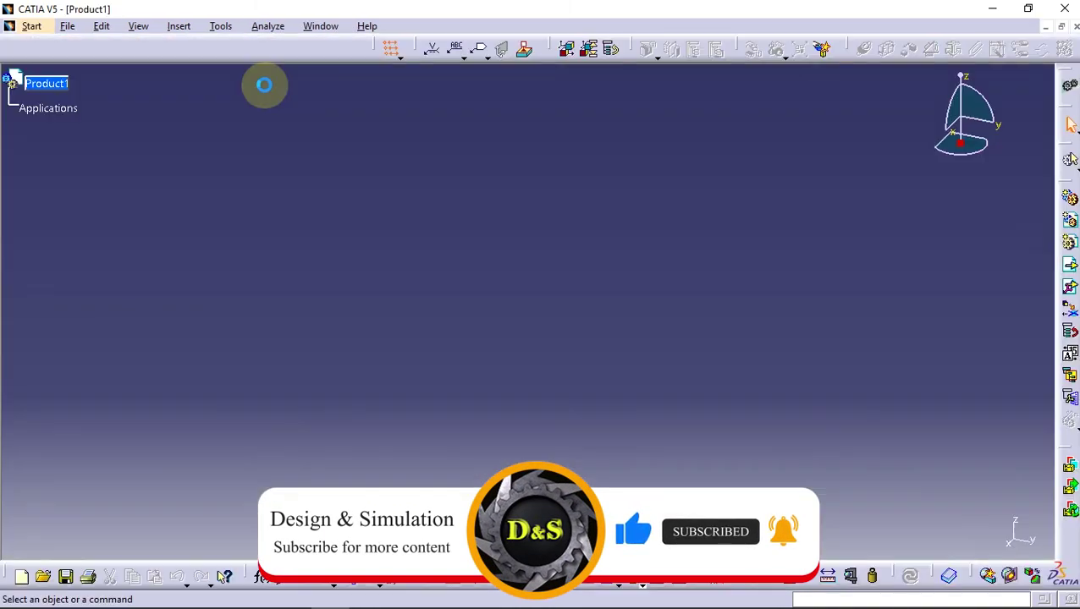
right_click(62, 84)
click(100, 151)
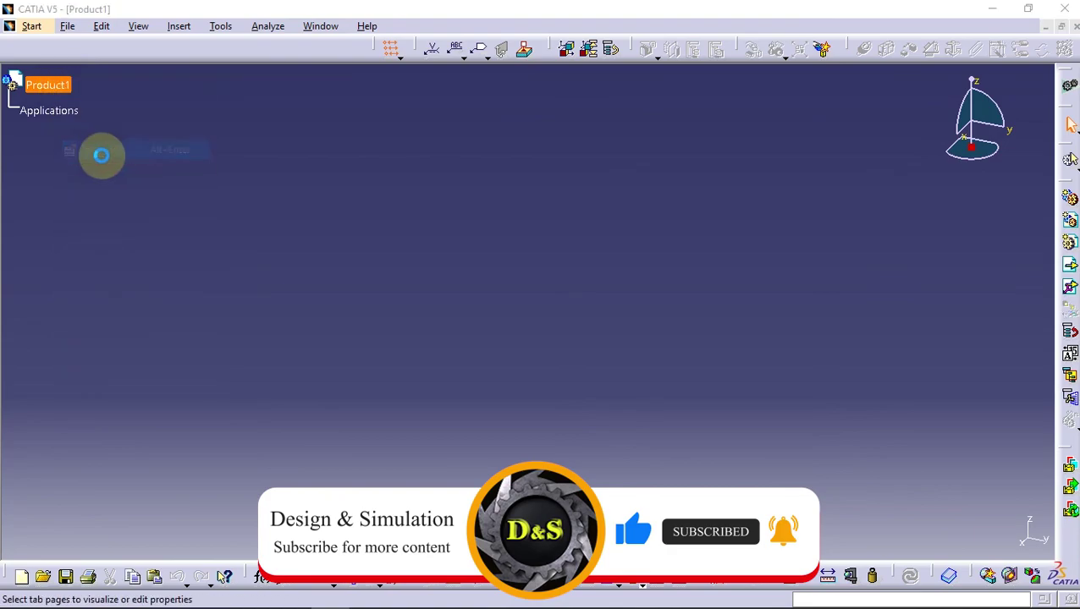
click(673, 151)
click(717, 271)
text(Bicycle Assembly)
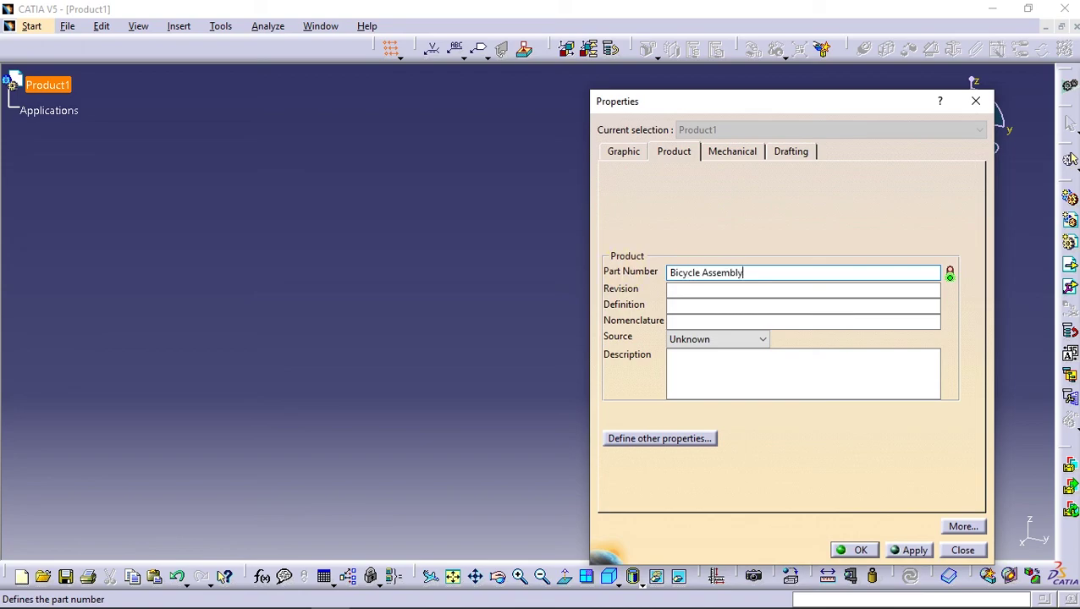
click(859, 551)
Insert 01-Steering and 02-Frame as existing components into the Bicycle Assembly
right_click(53, 89)
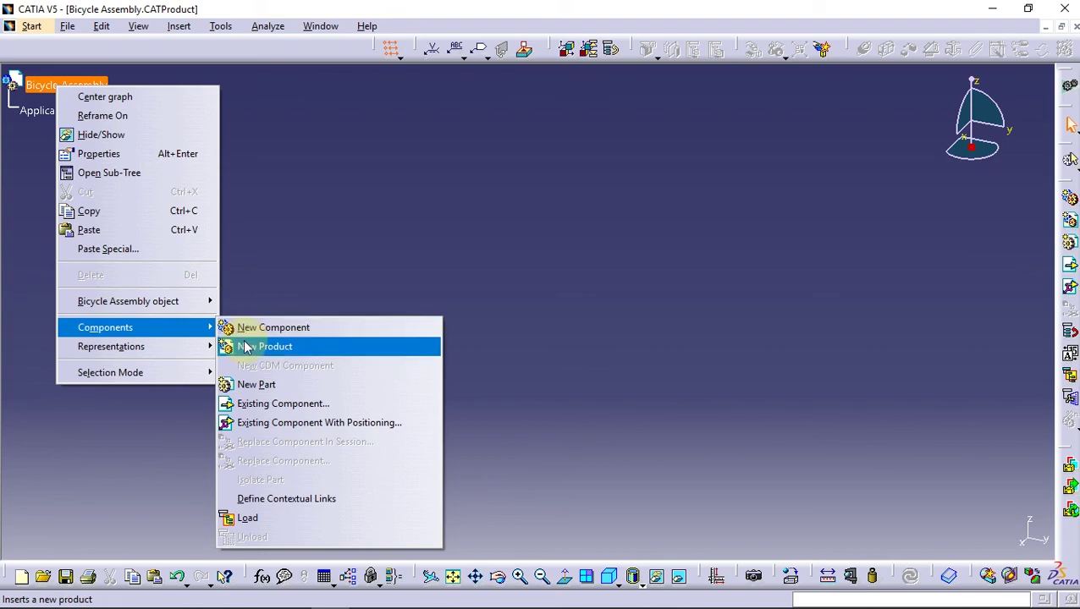
click(241, 403)
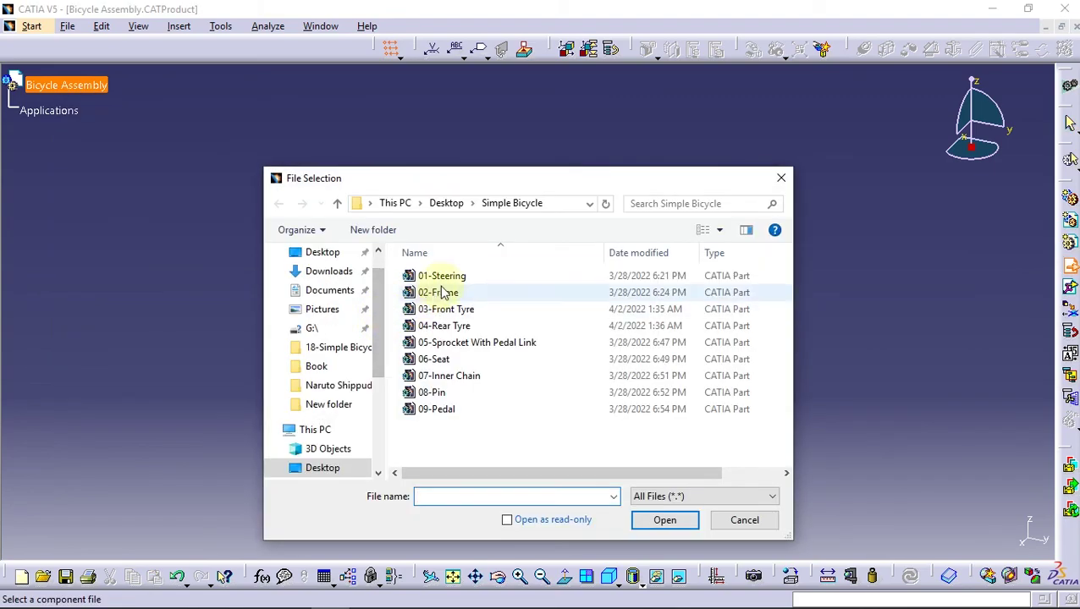
click(446, 280)
ctrl+click(451, 293)
click(658, 520)
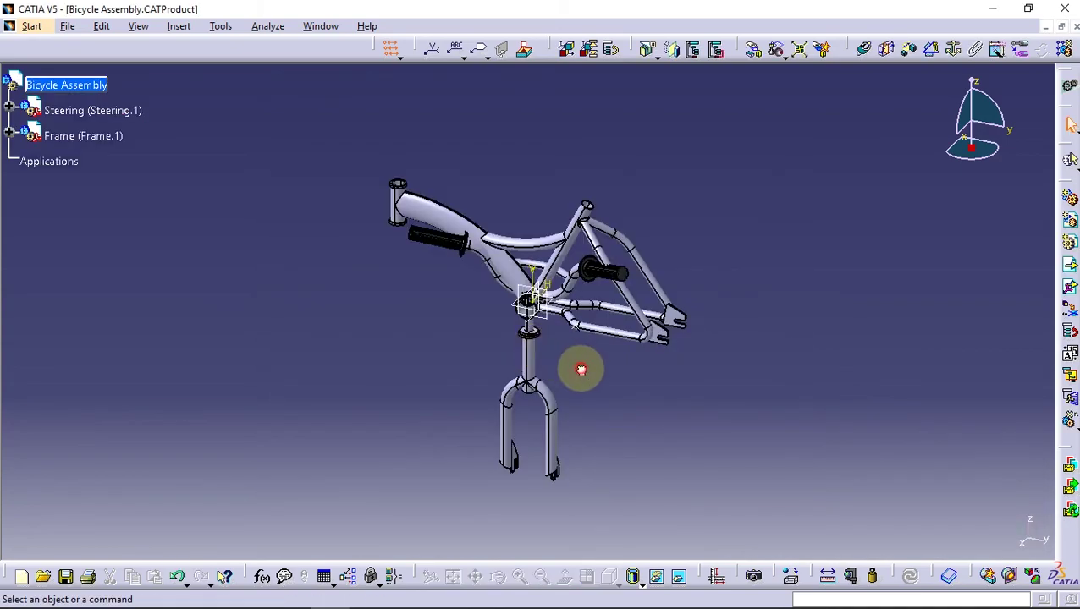
middle_drag(580, 369, 474, 360)
mouse_move(642, 349)
middle_down()
mouse_move(484, 429)
mouse_move(617, 324)
mouse_move(849, 194)
middle_up()
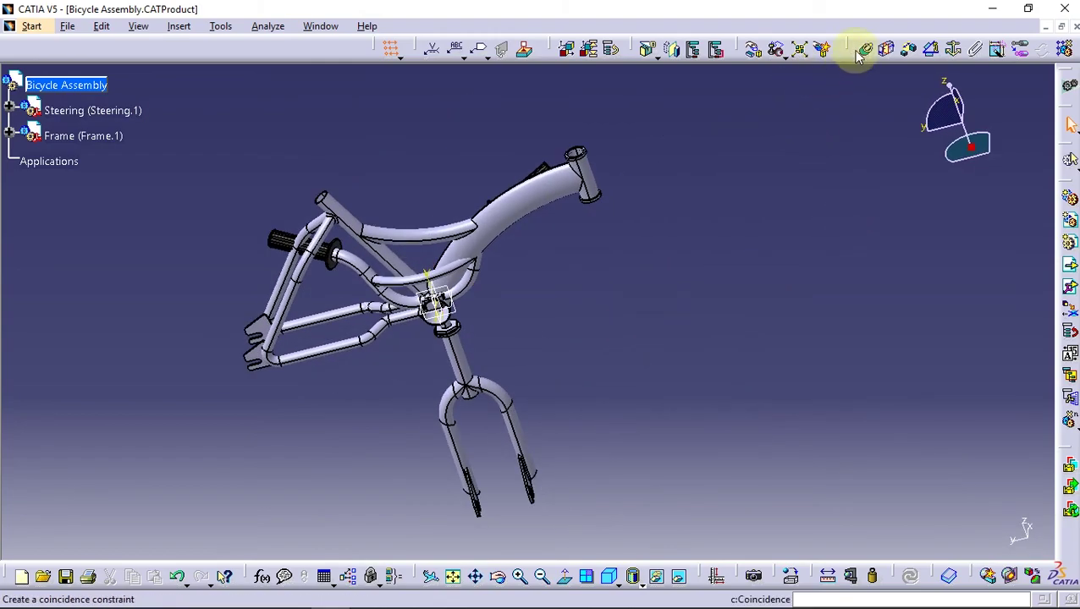
Make the steering coincident with the frame's head-tube axis and update the assembly
click(588, 173)
click(904, 577)
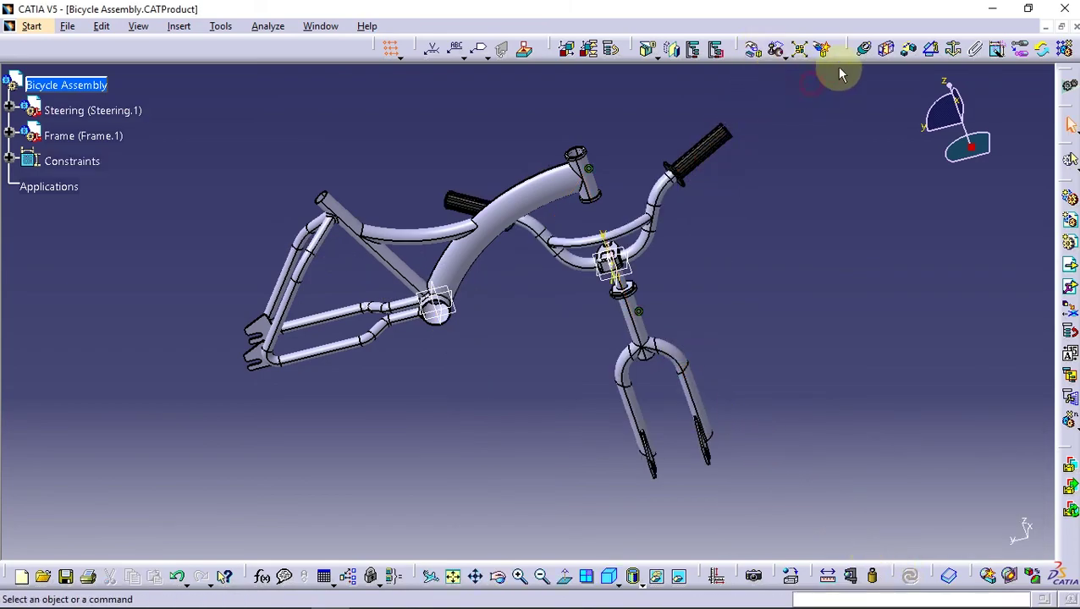
mouse_move(584, 201)
middle_down()
mouse_move(583, 345)
mouse_move(658, 292)
mouse_move(531, 333)
mouse_move(622, 470)
mouse_move(566, 392)
mouse_move(588, 369)
mouse_move(448, 161)
mouse_move(549, 330)
mouse_move(524, 341)
middle_up()
click(503, 407)
mouse_move(639, 231)
middle_down()
mouse_move(656, 400)
mouse_move(937, 535)
middle_up()
click(948, 532)
click(910, 578)
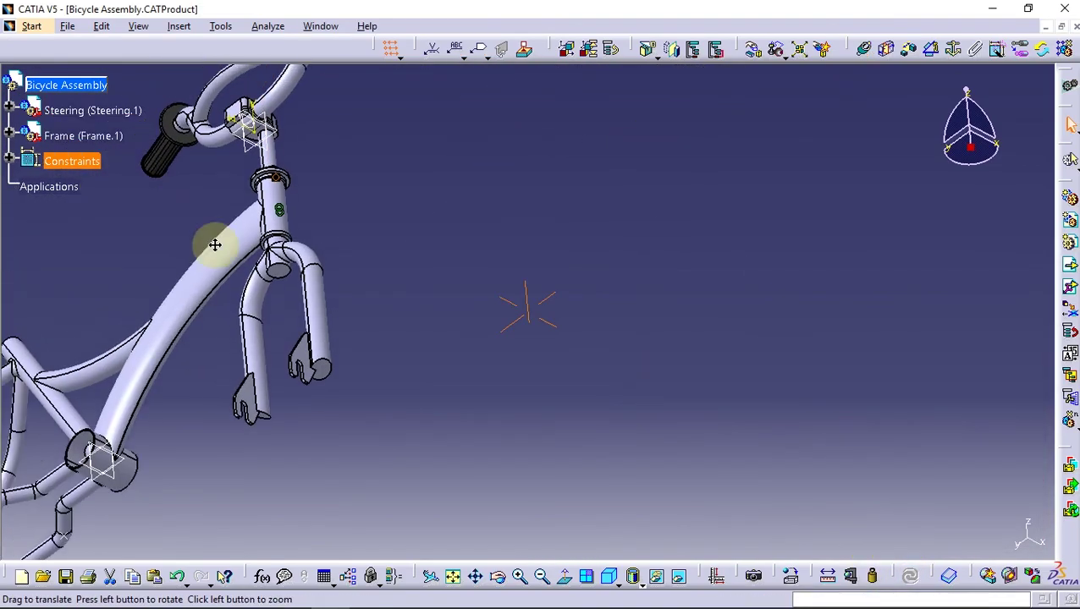
mouse_move(215, 241)
middle_down()
mouse_move(423, 370)
mouse_move(328, 210)
mouse_move(548, 352)
mouse_move(392, 311)
mouse_move(549, 330)
mouse_move(455, 324)
mouse_move(535, 270)
middle_up()
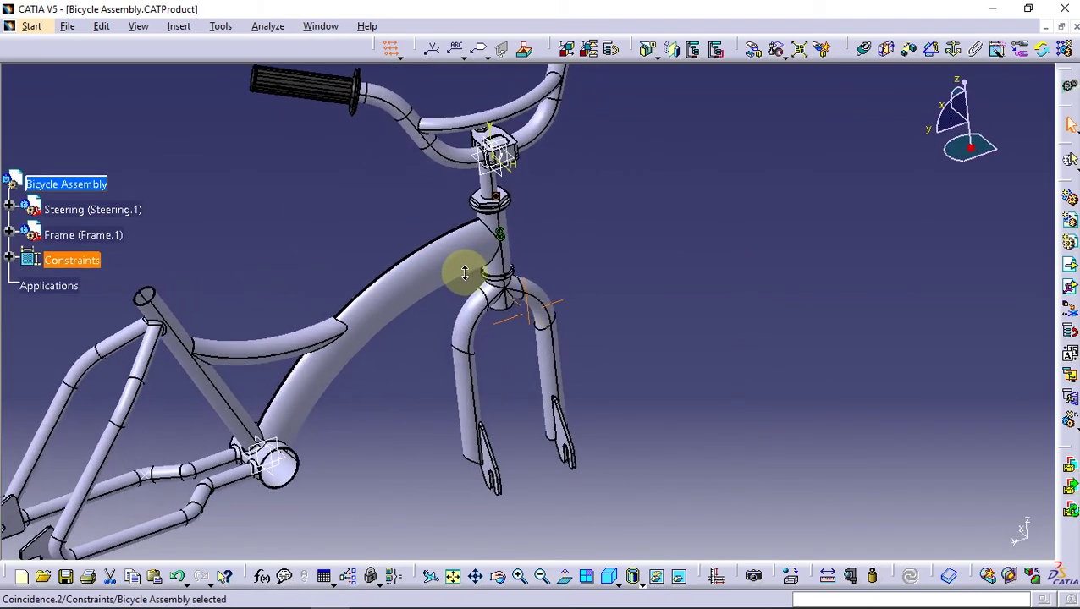
Rotate the steering about the head-tube axis with the Manipulation tool
click(753, 49)
click(1022, 485)
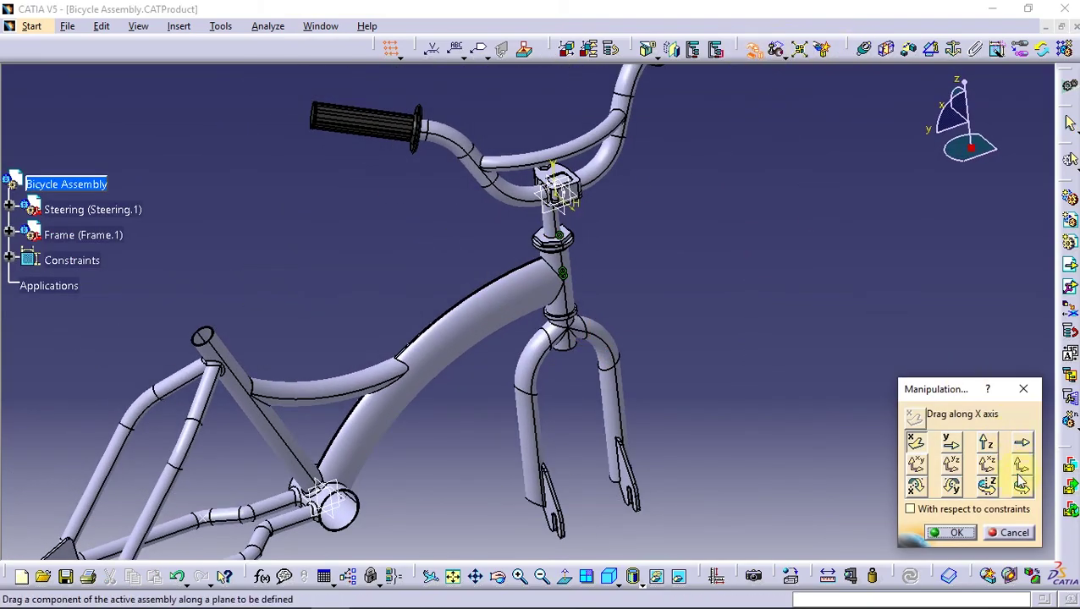
click(554, 288)
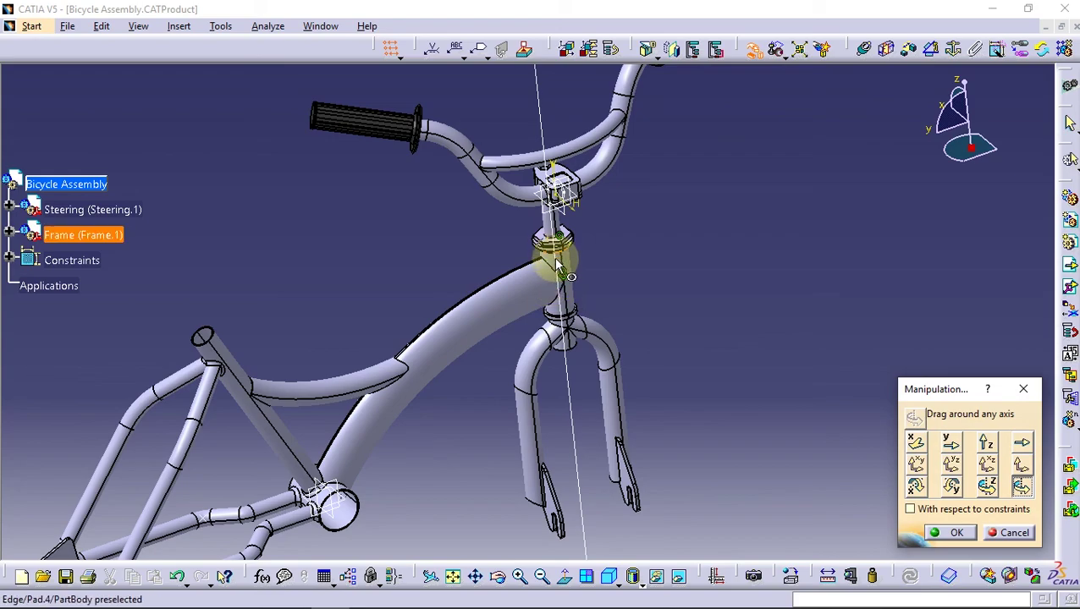
mouse_move(489, 216)
mouse_down()
mouse_move(434, 150)
mouse_move(569, 145)
mouse_move(603, 123)
mouse_move(618, 144)
mouse_up()
click(956, 532)
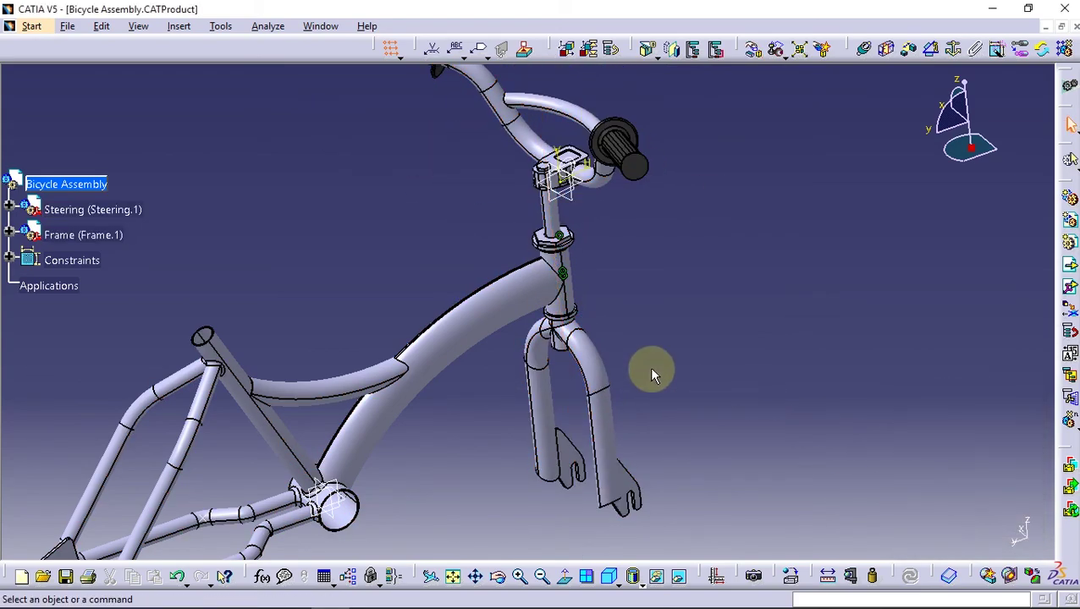
middle_drag(649, 366, 163, 287)
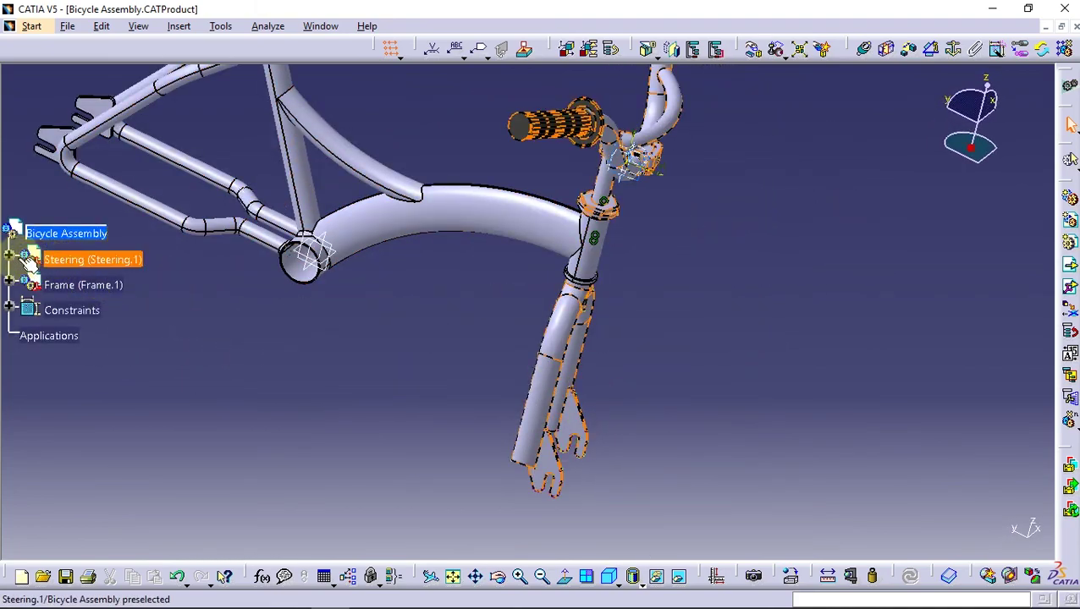
Set the Steering PartBody's graphic fill colour to white
click(9, 254)
click(28, 282)
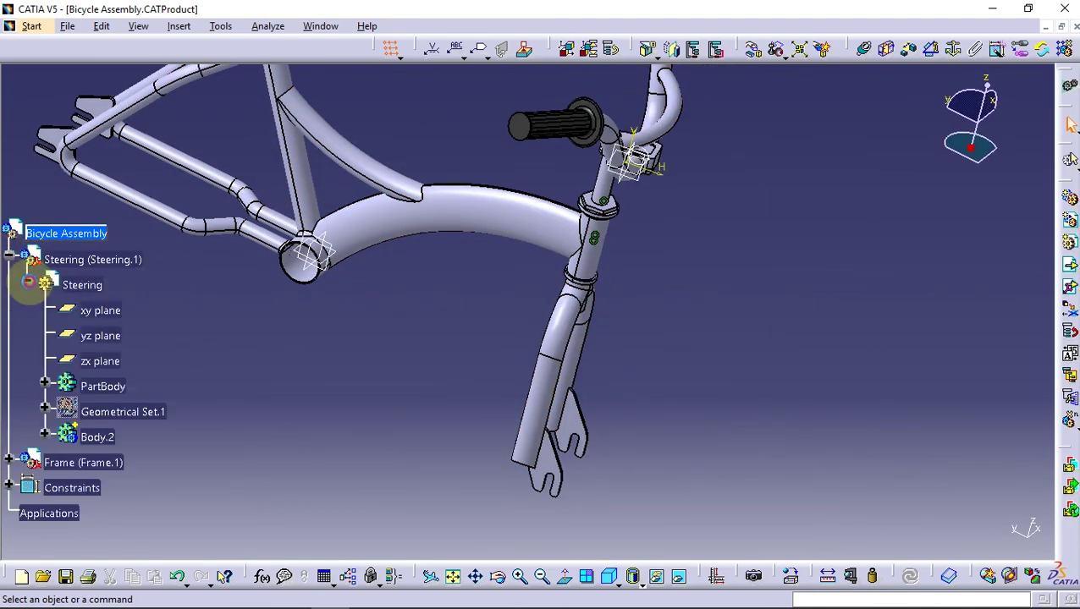
right_click(99, 389)
click(135, 243)
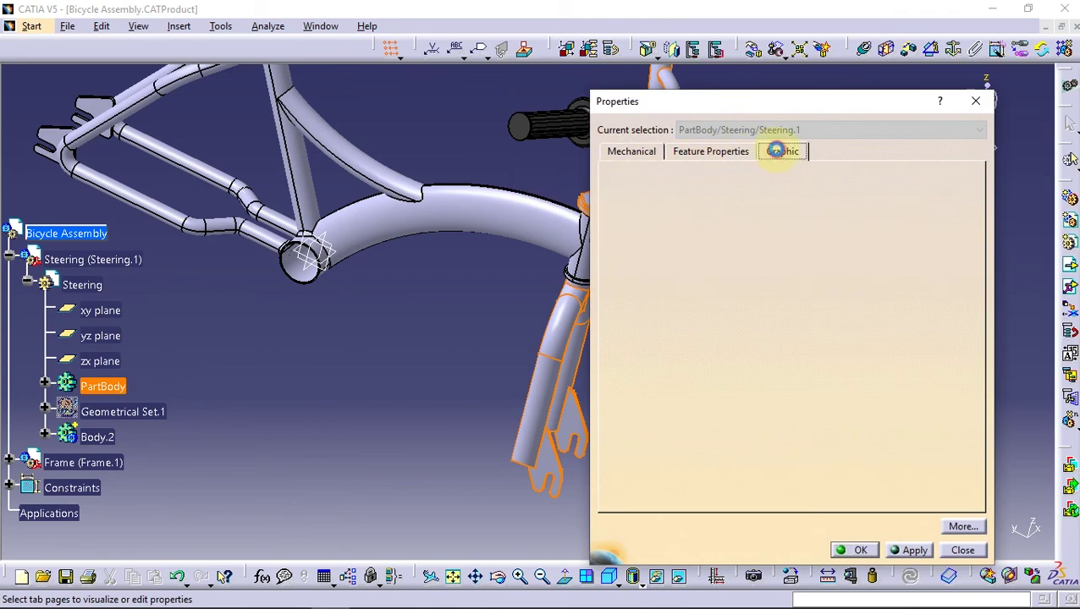
click(776, 150)
click(699, 200)
click(667, 293)
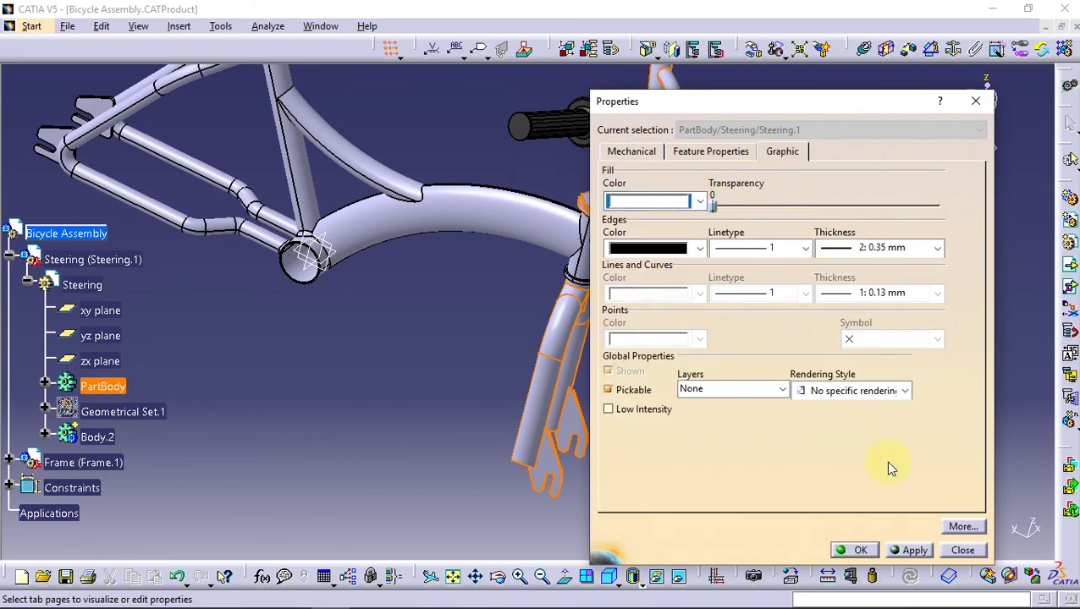
click(862, 552)
mouse_move(773, 362)
middle_down()
mouse_move(641, 200)
mouse_move(577, 212)
mouse_move(546, 253)
mouse_move(559, 296)
mouse_move(249, 316)
middle_up()
click(28, 282)
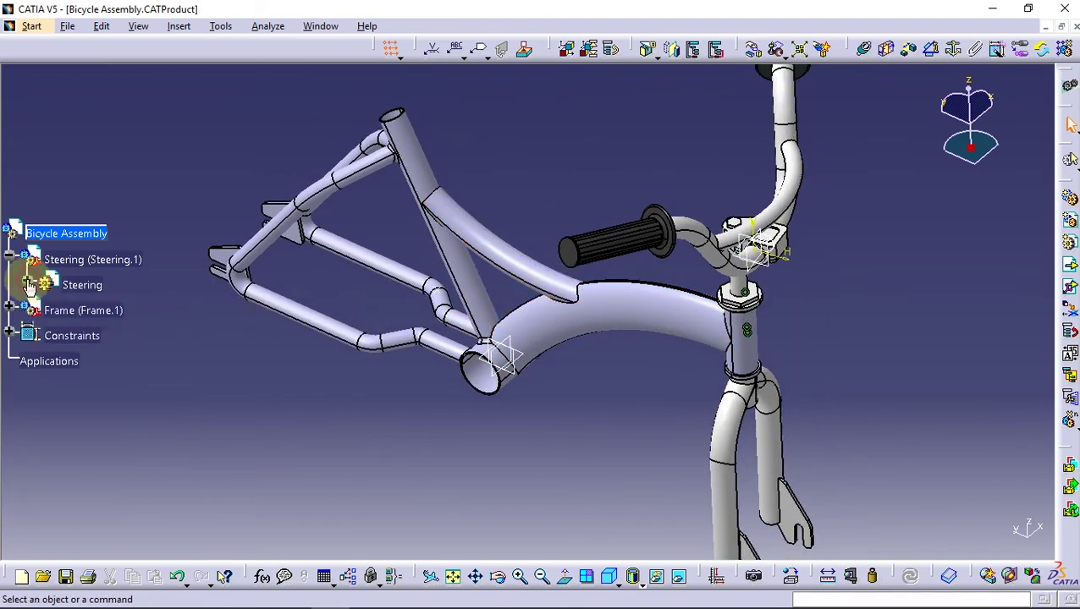
Give the Frame component a teal colour through its properties
click(59, 285)
right_click(53, 285)
click(72, 350)
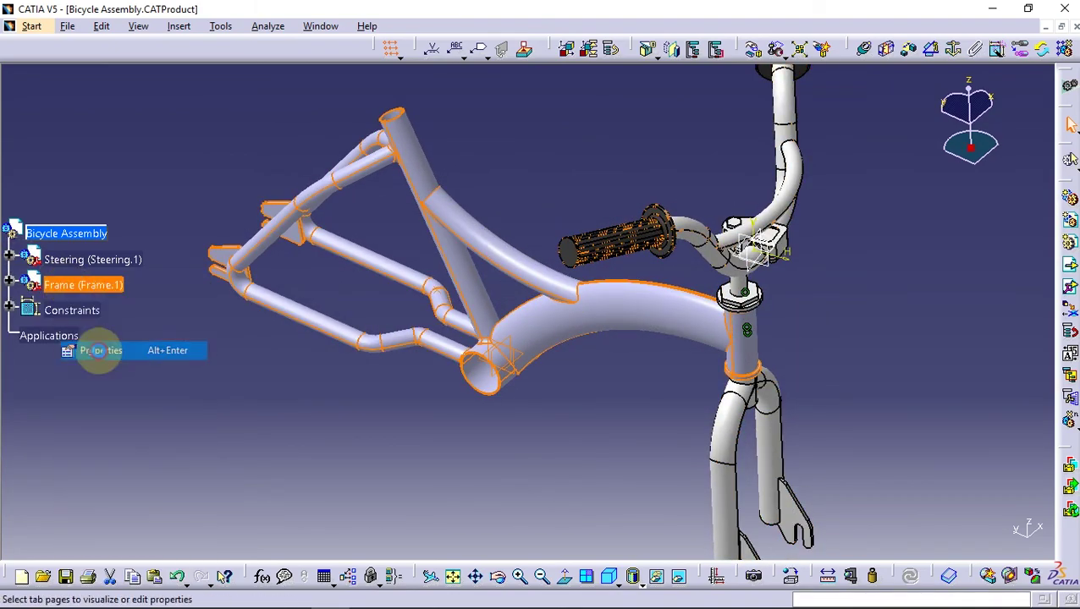
click(699, 199)
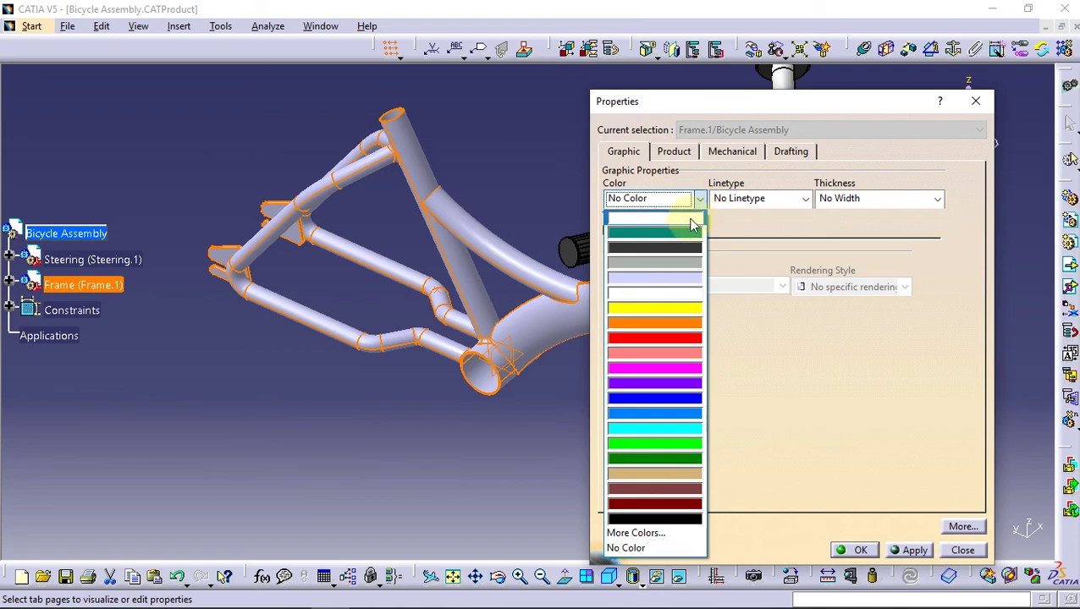
click(683, 231)
click(861, 551)
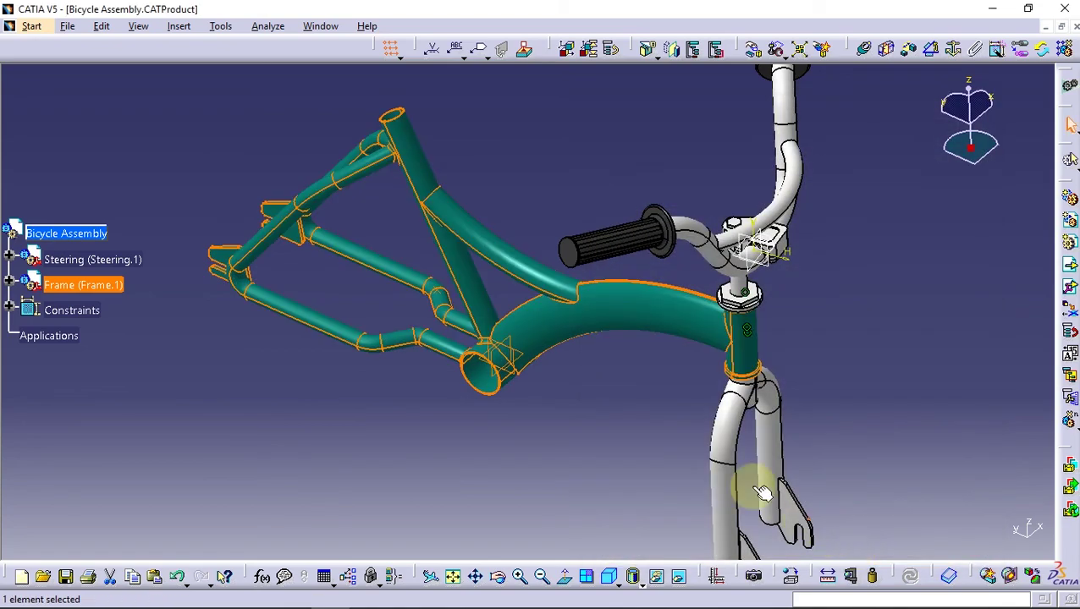
click(553, 371)
right_click(91, 233)
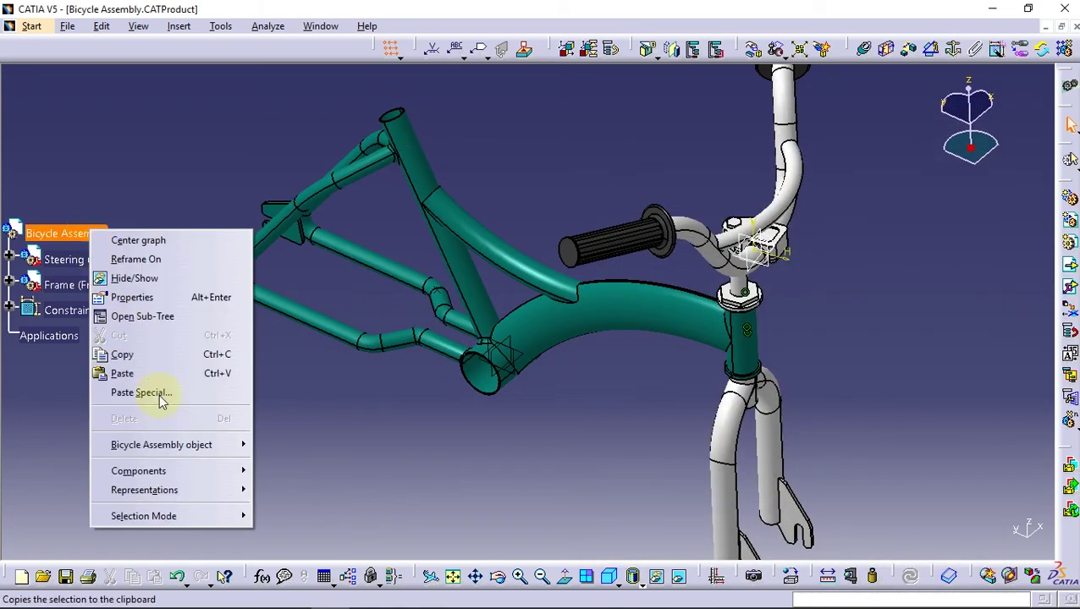
Insert 03-Front Tyre and 04-Rear Tyre as existing components
mouse_move(138, 471)
click(292, 334)
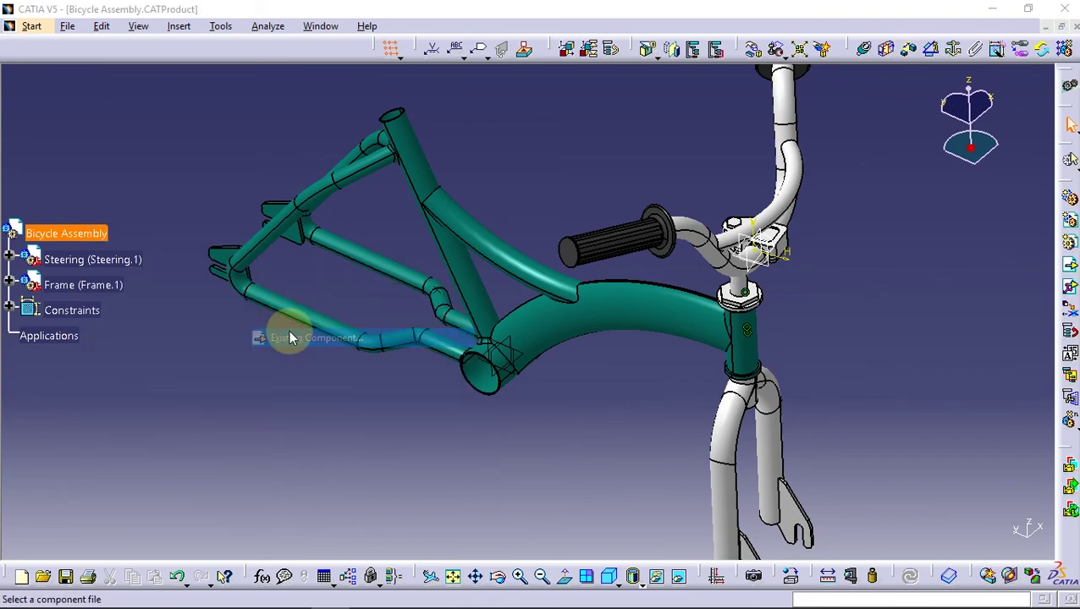
click(442, 310)
ctrl+click(446, 329)
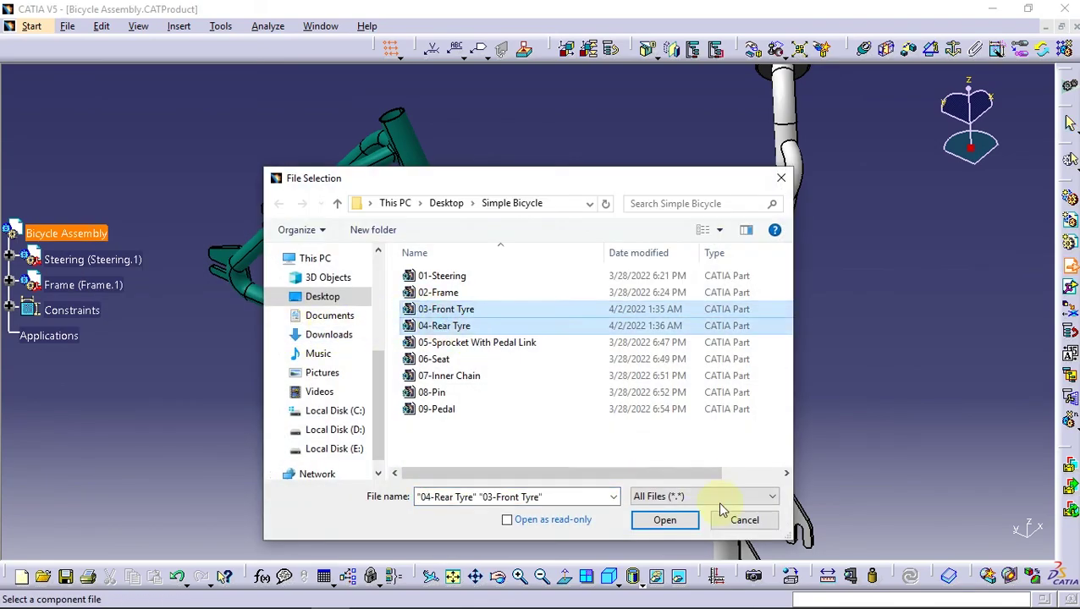
click(684, 521)
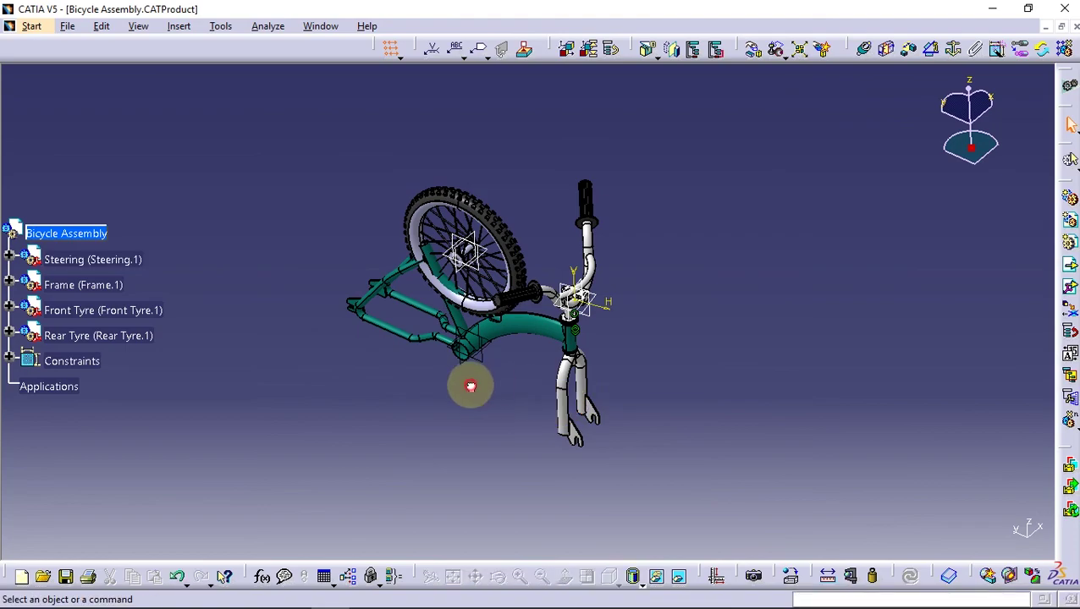
mouse_move(471, 388)
middle_down()
mouse_move(514, 400)
mouse_move(662, 253)
mouse_move(626, 270)
mouse_move(677, 275)
mouse_move(312, 409)
mouse_move(732, 102)
middle_up()
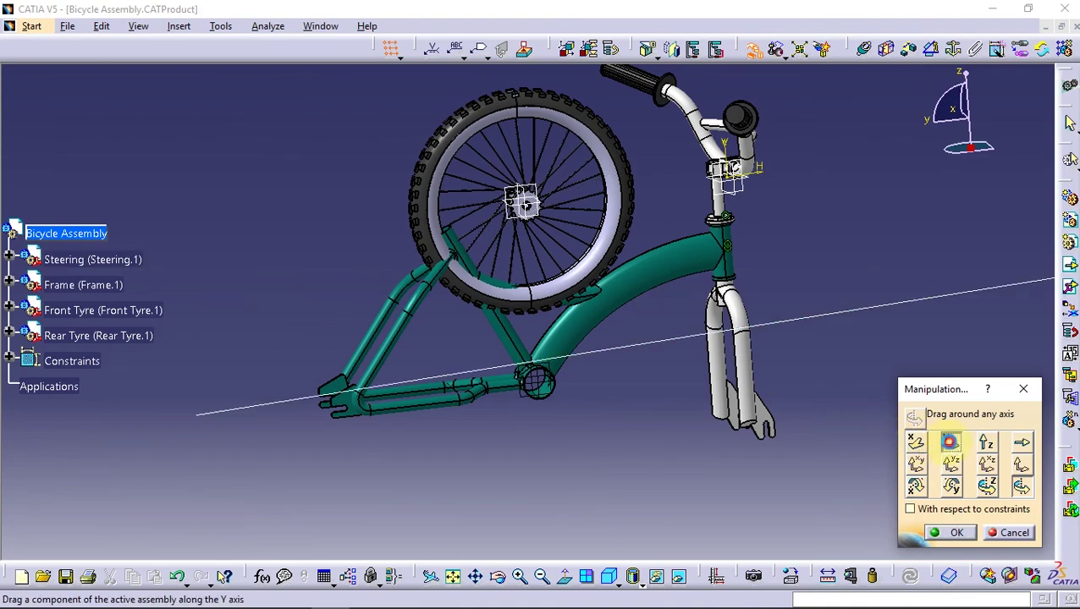
Move the tyres along Y and Z so they sit clear of the frame, front and rear
click(950, 441)
drag(554, 296, 272, 313)
mouse_move(559, 294)
mouse_down()
mouse_move(833, 283)
mouse_move(896, 525)
mouse_up()
click(986, 441)
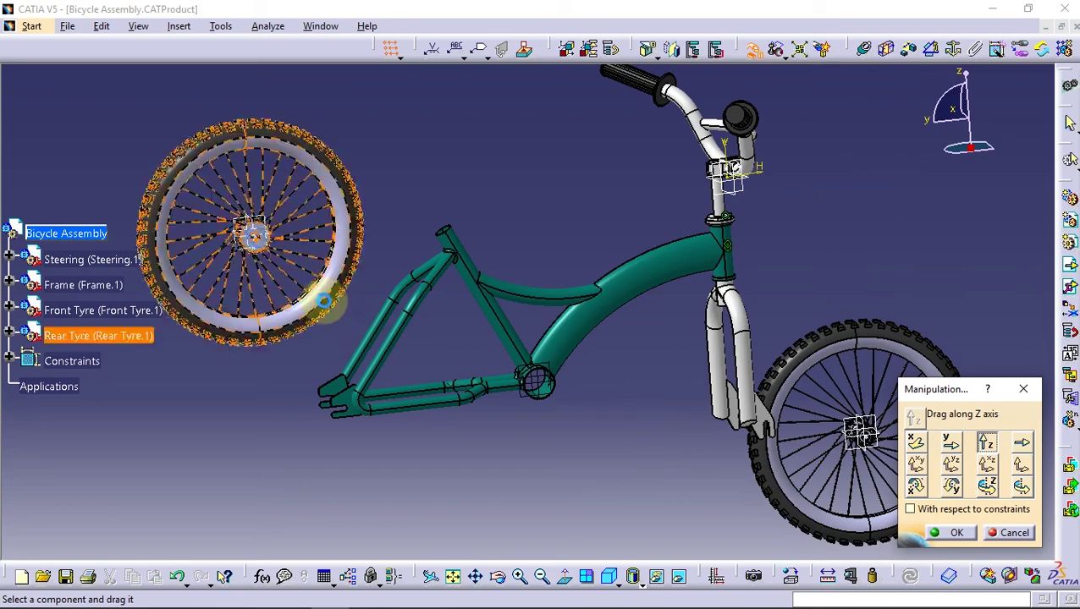
drag(360, 222, 436, 520)
middle_drag(446, 390, 622, 270)
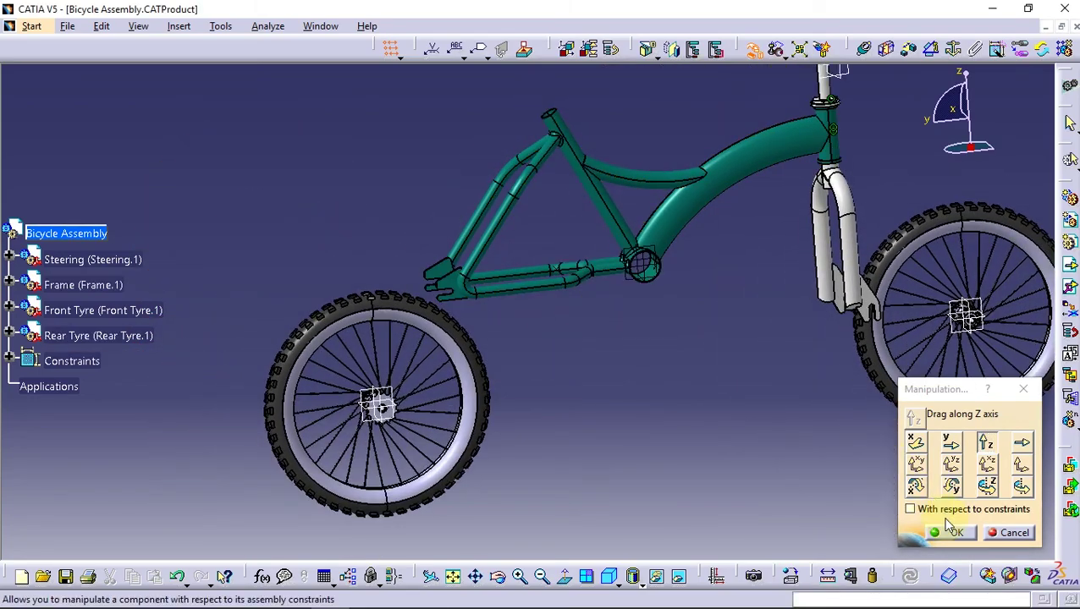
click(956, 532)
mouse_move(562, 364)
middle_down()
mouse_move(561, 436)
mouse_move(480, 443)
mouse_move(642, 398)
mouse_move(355, 372)
mouse_move(753, 409)
mouse_move(304, 310)
mouse_move(824, 407)
mouse_move(643, 299)
mouse_move(436, 244)
mouse_move(542, 258)
mouse_move(691, 321)
mouse_move(542, 354)
middle_up()
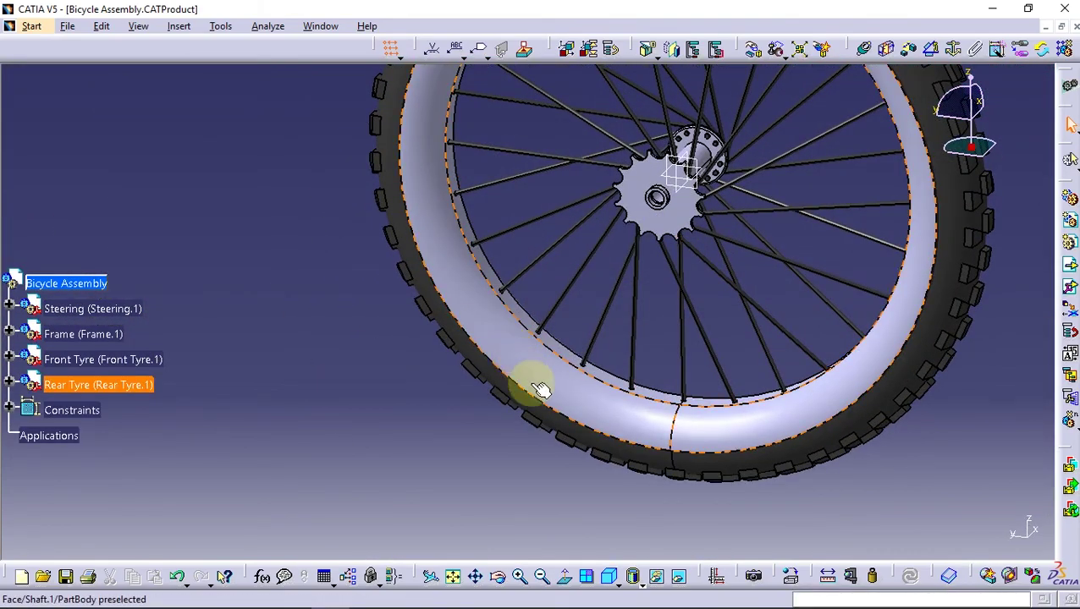
Set the rear tyre's fill colour to dark grey
mouse_move(510, 290)
middle_down()
mouse_move(562, 404)
mouse_move(516, 285)
middle_up()
mouse_move(483, 454)
middle_down()
mouse_move(580, 426)
mouse_move(699, 356)
mouse_move(431, 436)
mouse_move(320, 518)
mouse_move(419, 301)
mouse_move(655, 345)
mouse_move(495, 326)
middle_up()
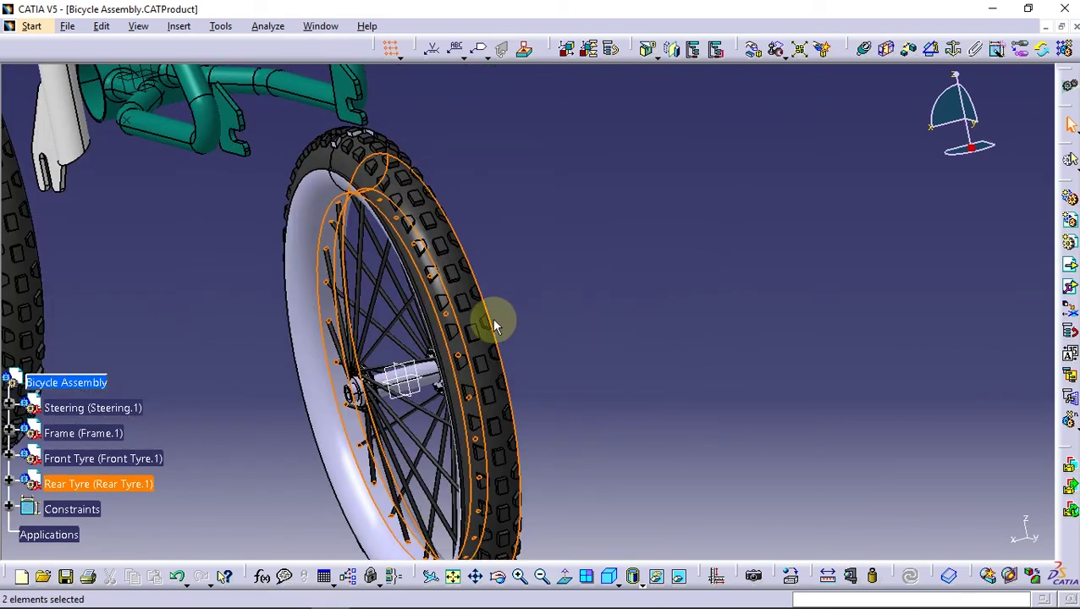
right_click(303, 318)
click(363, 385)
click(700, 202)
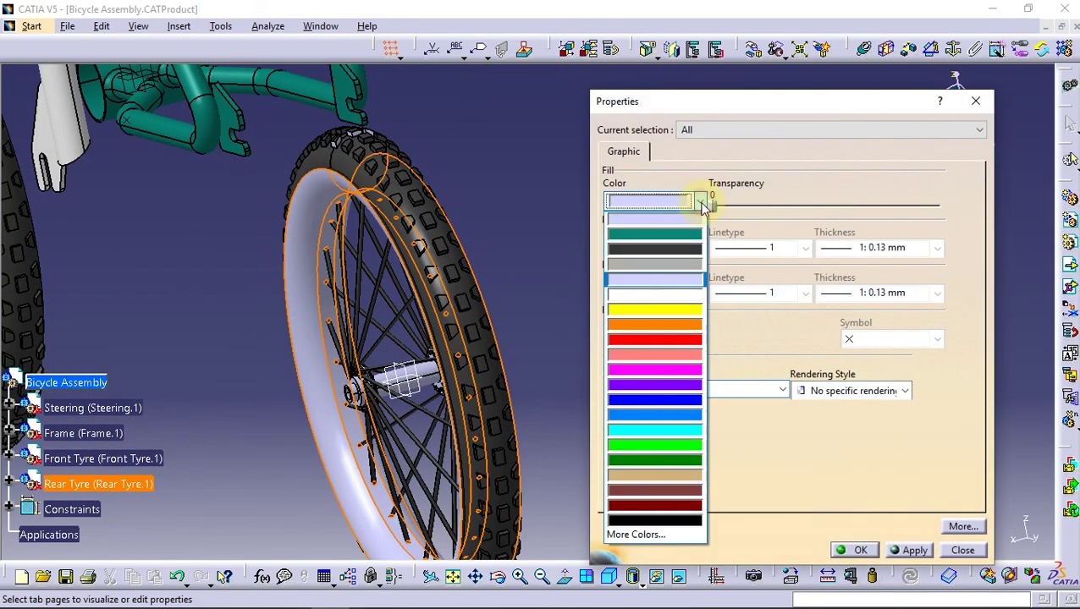
click(661, 251)
click(910, 552)
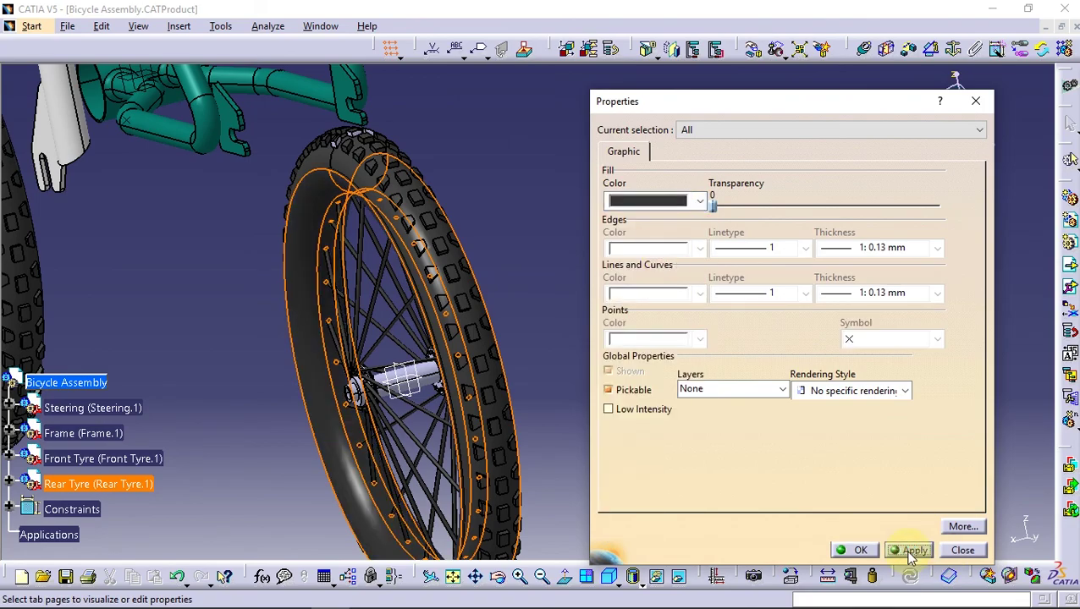
click(857, 551)
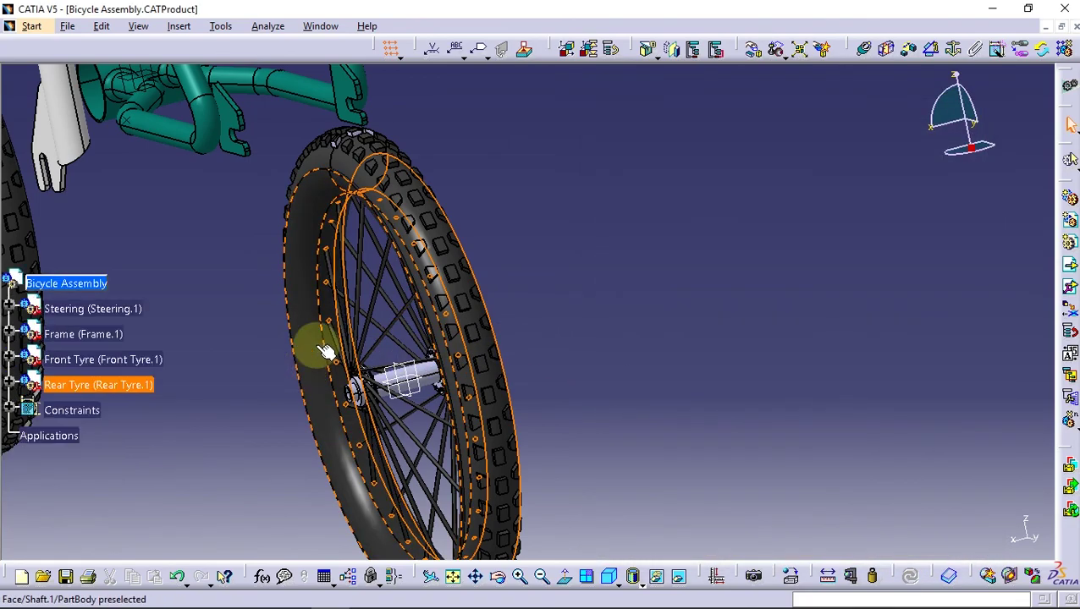
Set the front tyre's fill colour to dark grey as well
mouse_move(313, 356)
middle_down()
mouse_move(655, 270)
mouse_move(489, 280)
mouse_move(646, 273)
mouse_move(699, 292)
middle_up()
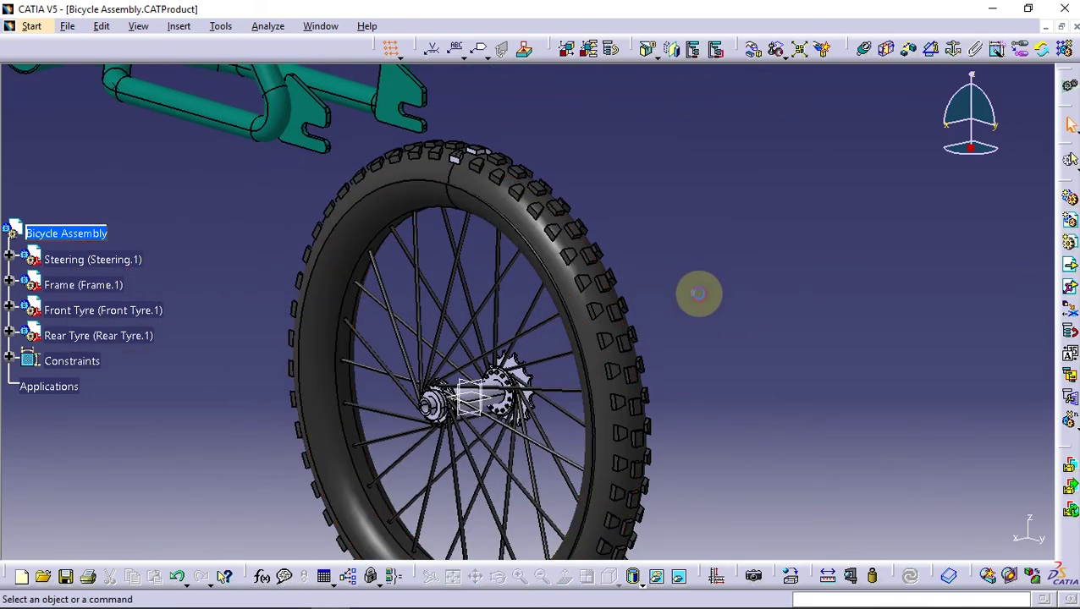
mouse_move(301, 313)
middle_down()
mouse_move(552, 358)
mouse_move(597, 380)
mouse_move(504, 352)
mouse_move(361, 357)
mouse_move(438, 366)
middle_up()
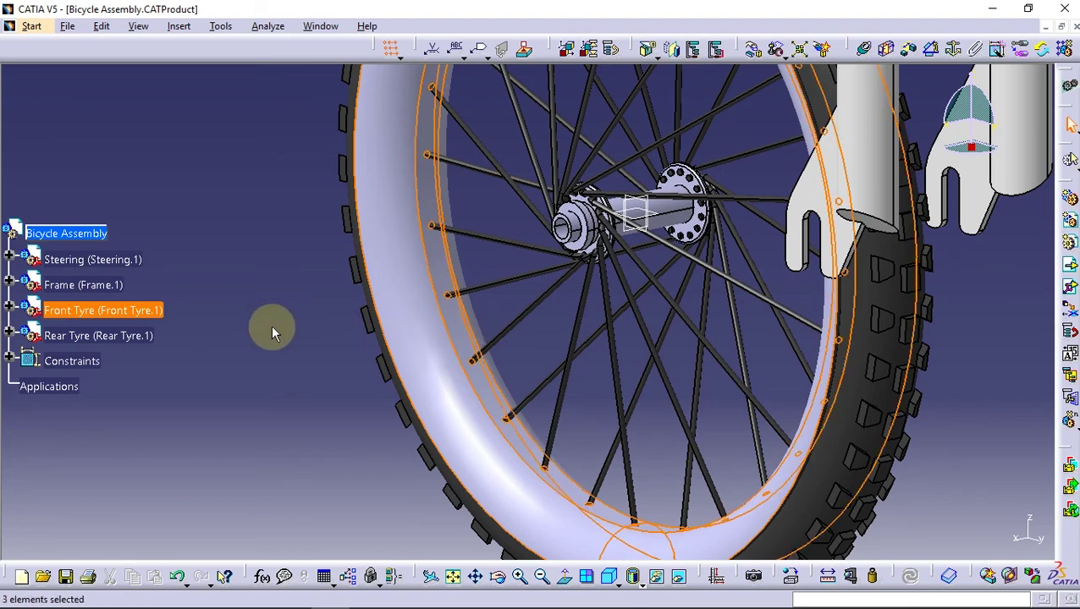
right_click(416, 332)
click(453, 399)
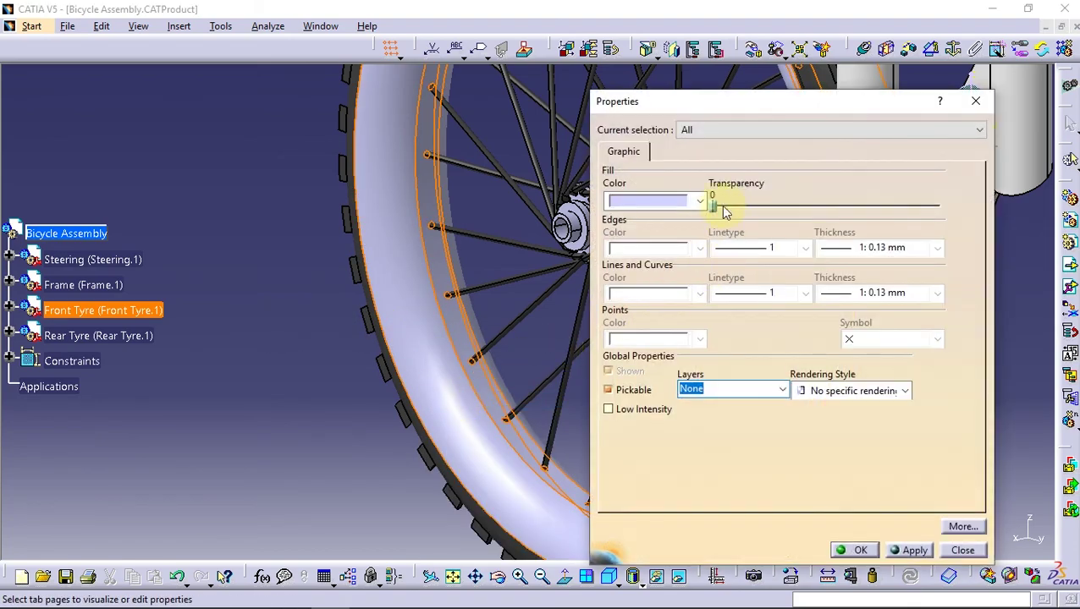
click(700, 201)
click(671, 249)
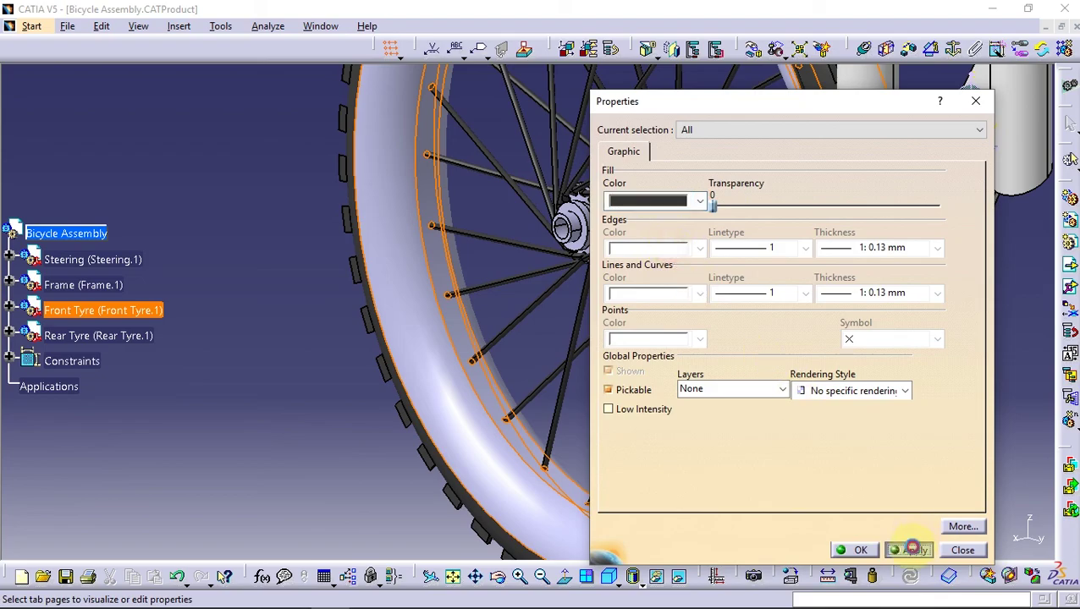
click(856, 550)
mouse_move(446, 277)
middle_down()
mouse_move(583, 344)
mouse_move(996, 396)
mouse_move(651, 359)
mouse_move(511, 366)
mouse_move(410, 269)
mouse_move(433, 299)
mouse_move(656, 202)
mouse_move(573, 333)
mouse_move(578, 236)
mouse_move(354, 335)
middle_up()
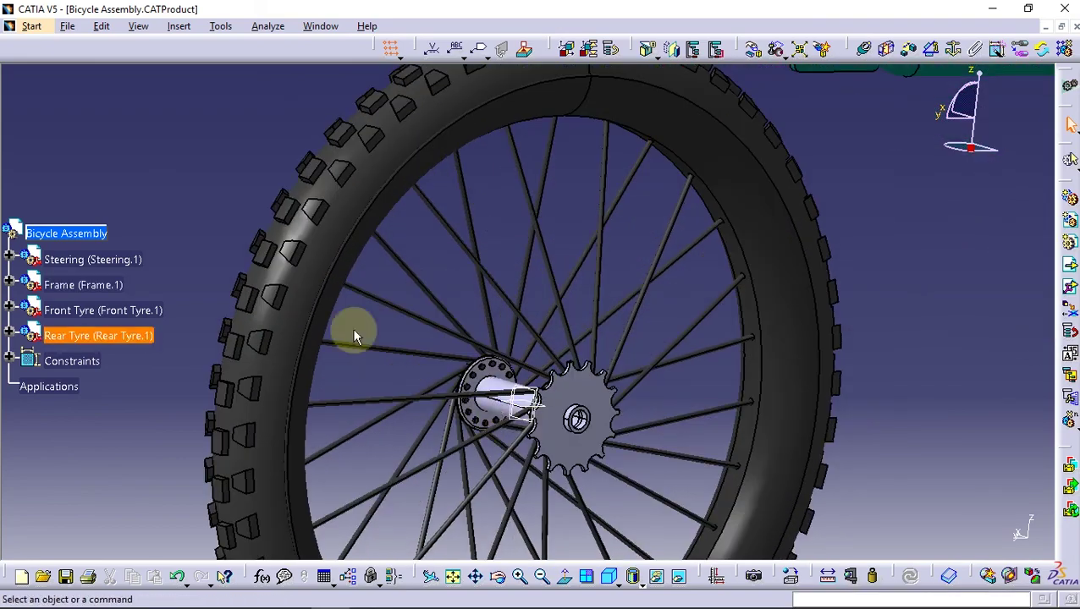
Browse the Front Tyre's PartBody hub features, then collapse the Front Tyre component
click(28, 331)
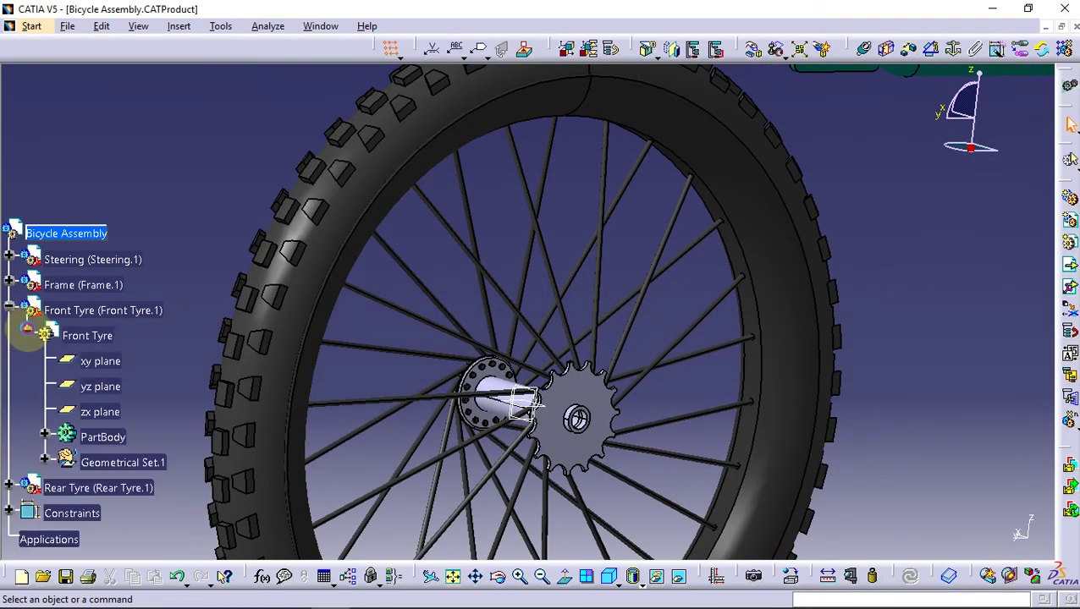
click(46, 434)
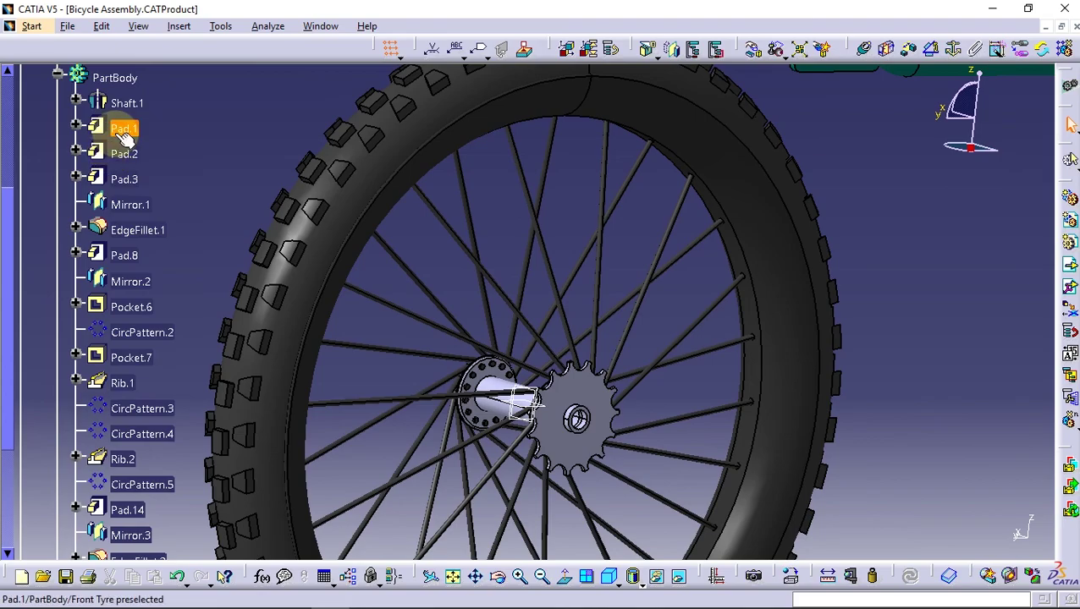
click(126, 138)
mouse_move(125, 138)
middle_down()
mouse_move(489, 313)
mouse_move(535, 385)
mouse_move(381, 253)
mouse_move(184, 193)
middle_up()
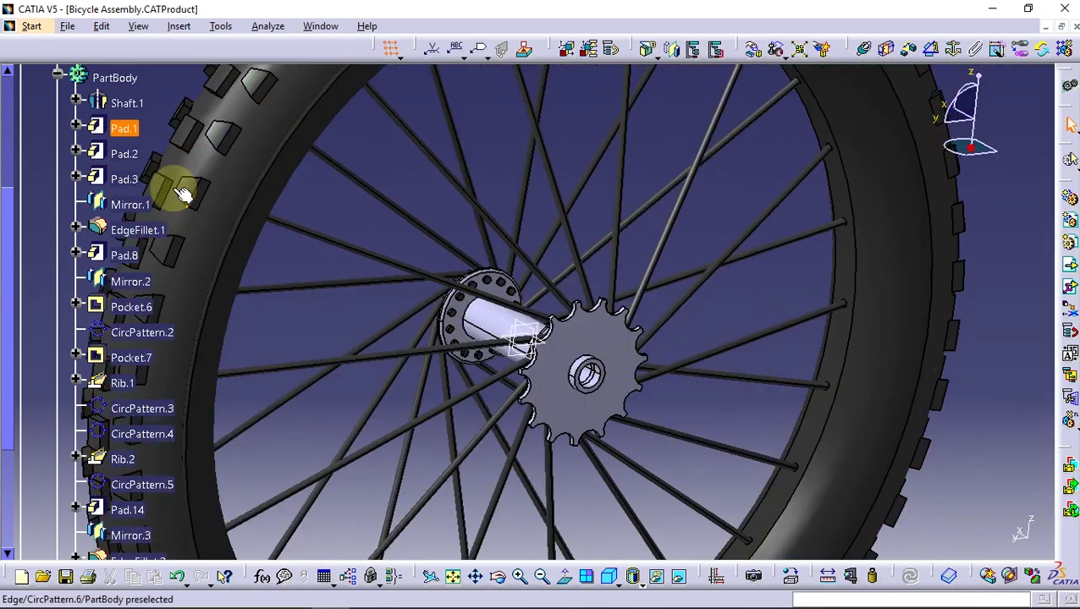
double_click(126, 128)
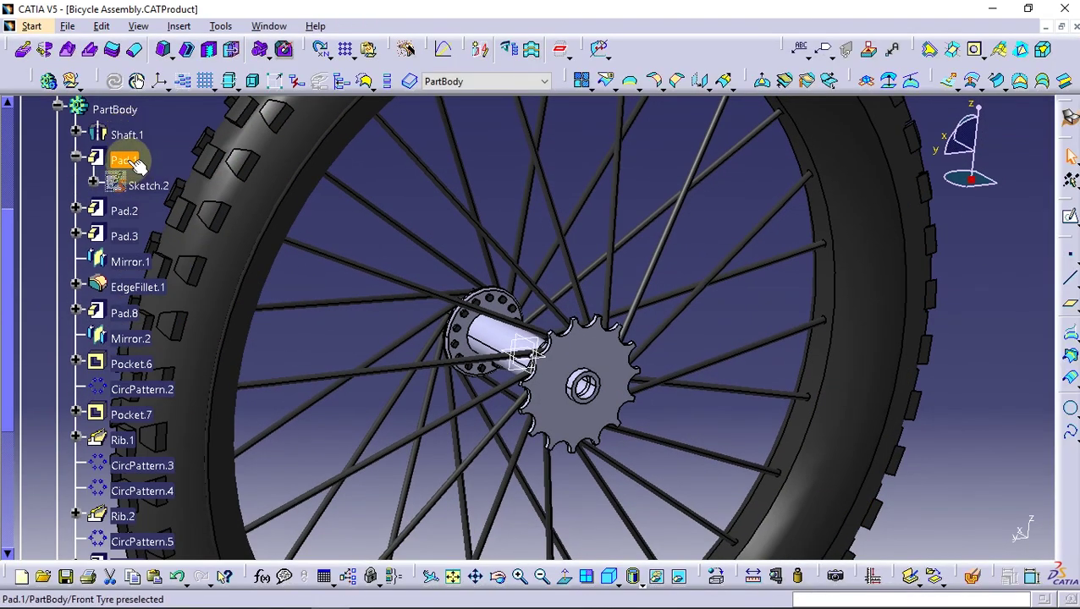
click(75, 158)
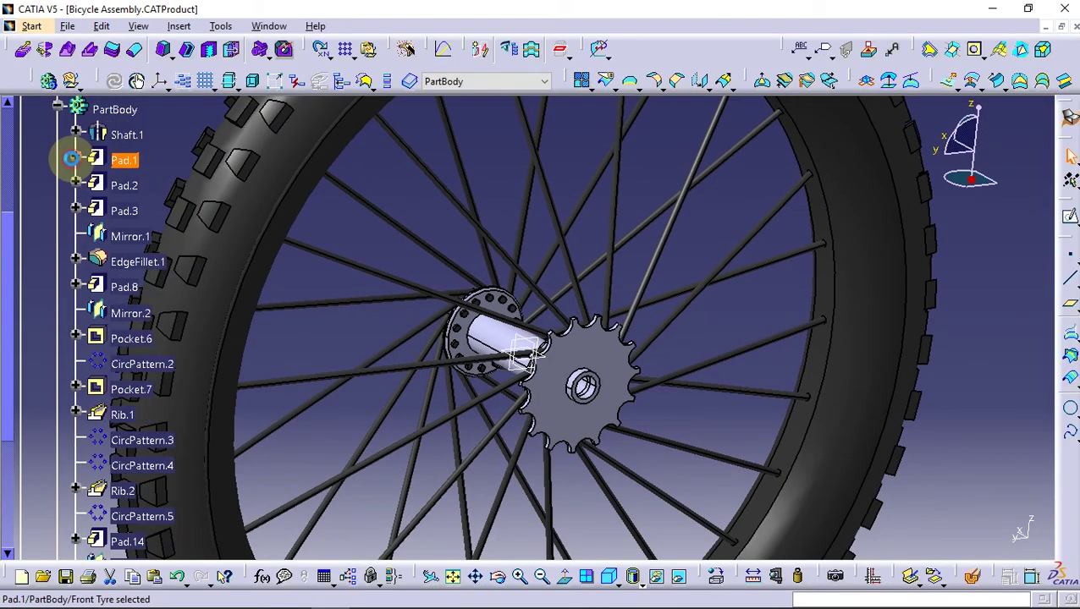
click(122, 188)
scroll(109, 144, up, 4)
scroll(38, 154, up, 2)
click(39, 147)
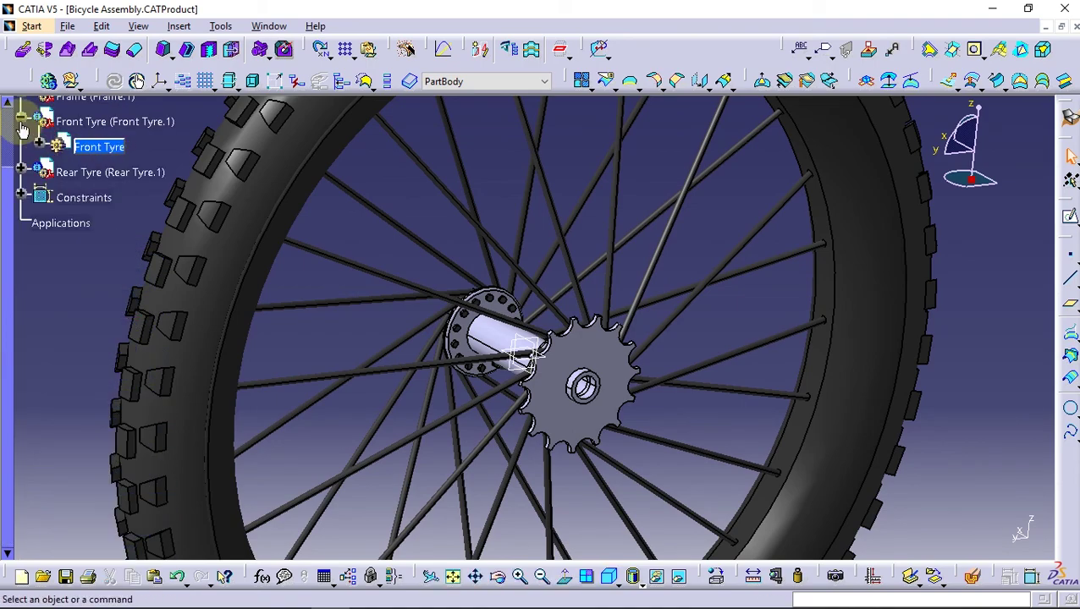
click(22, 122)
Expand the Rear Tyre's PartBody and select its hub features from Pad.1 onward
click(39, 172)
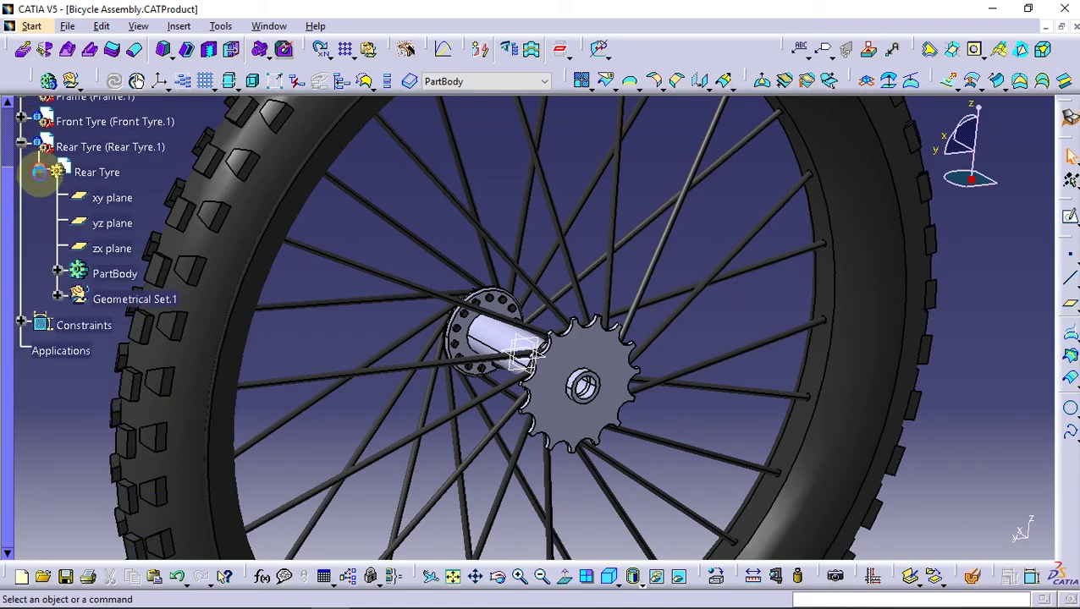
click(58, 270)
click(122, 160)
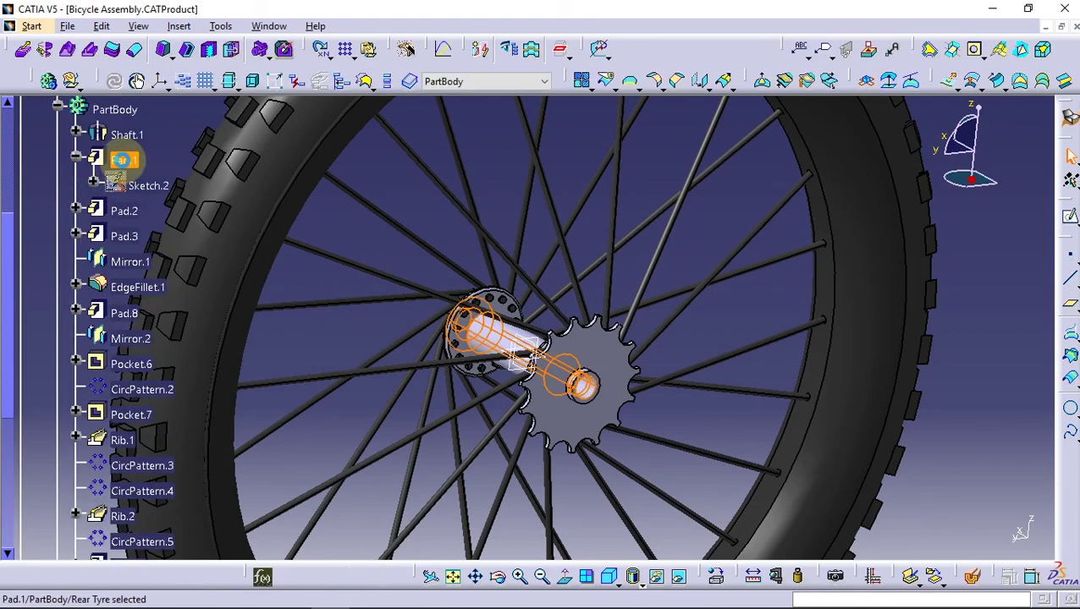
click(95, 161)
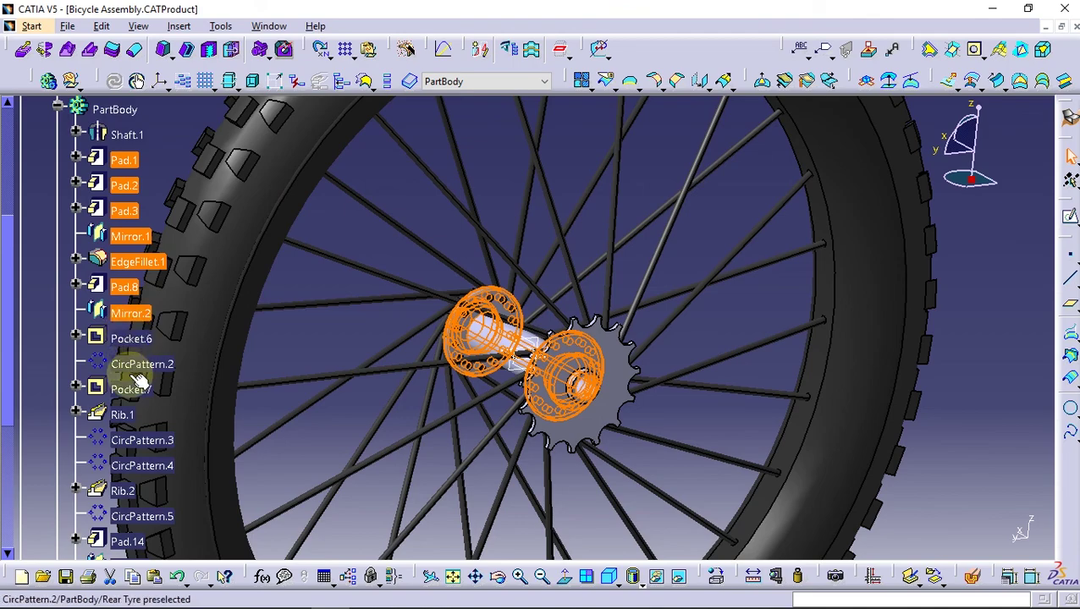
Set the selected Pad.1 through Mirror.2 features' fill colour to red, including Pad.8
right_click(143, 295)
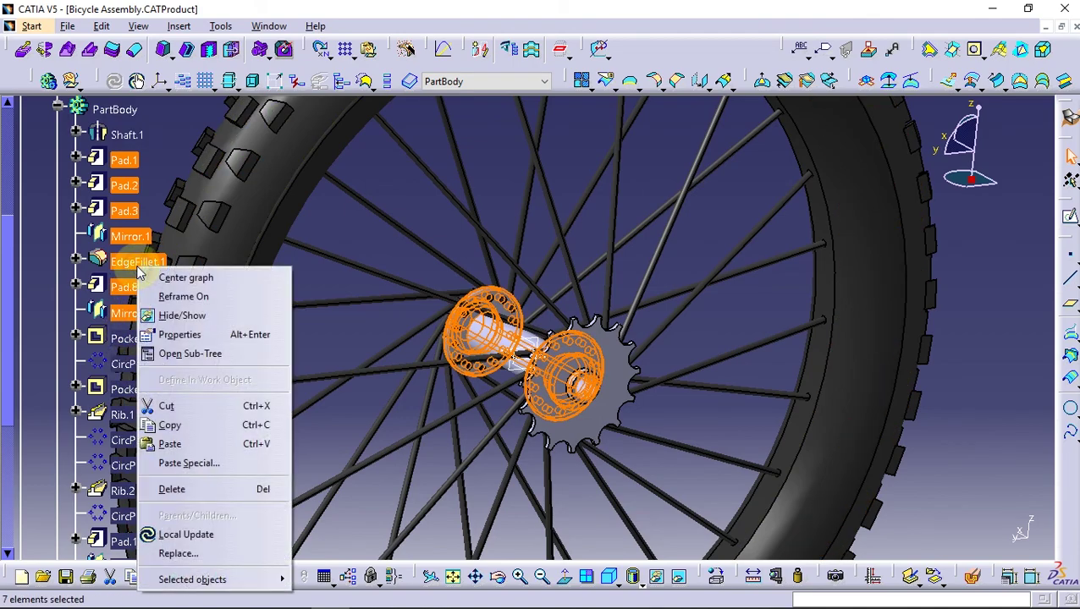
click(173, 334)
click(701, 201)
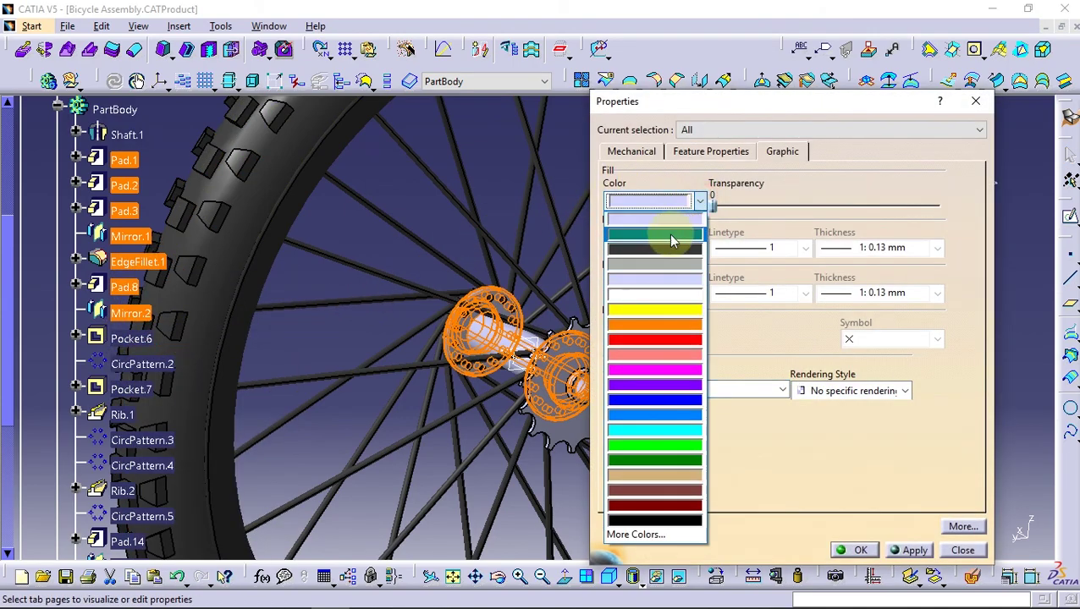
click(652, 340)
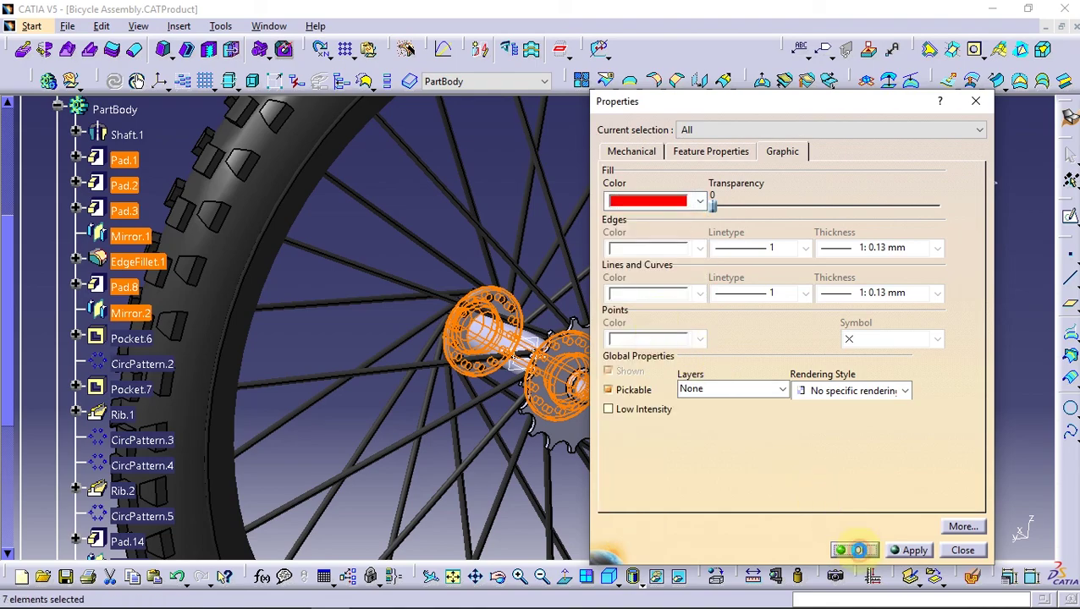
click(858, 550)
click(955, 447)
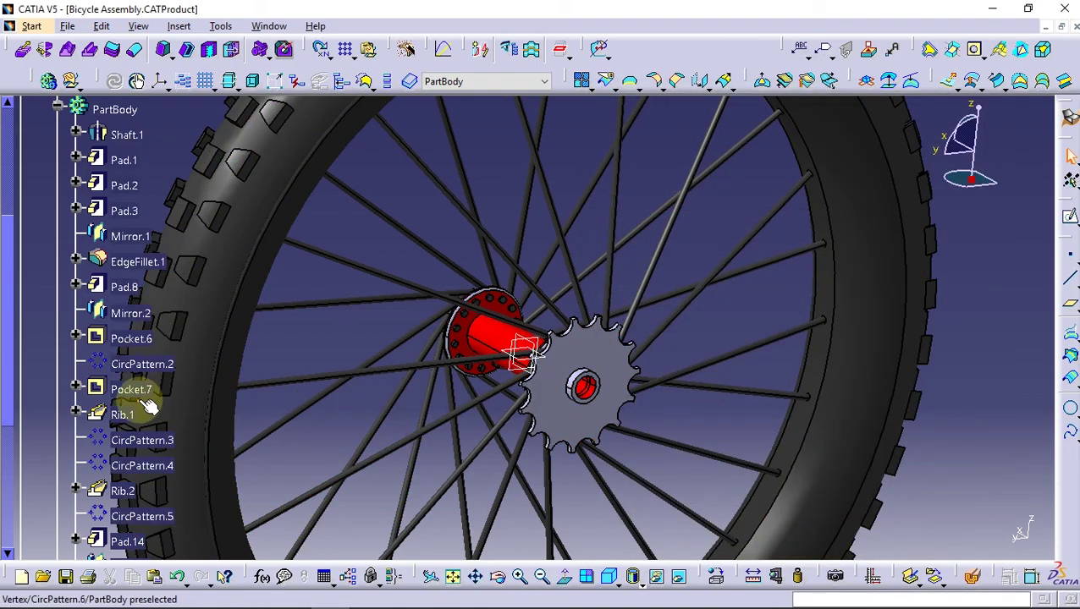
Give the rear tyre's EdgeFillet.2 a red fill colour
scroll(148, 407, down, 1)
scroll(140, 440, down, 1)
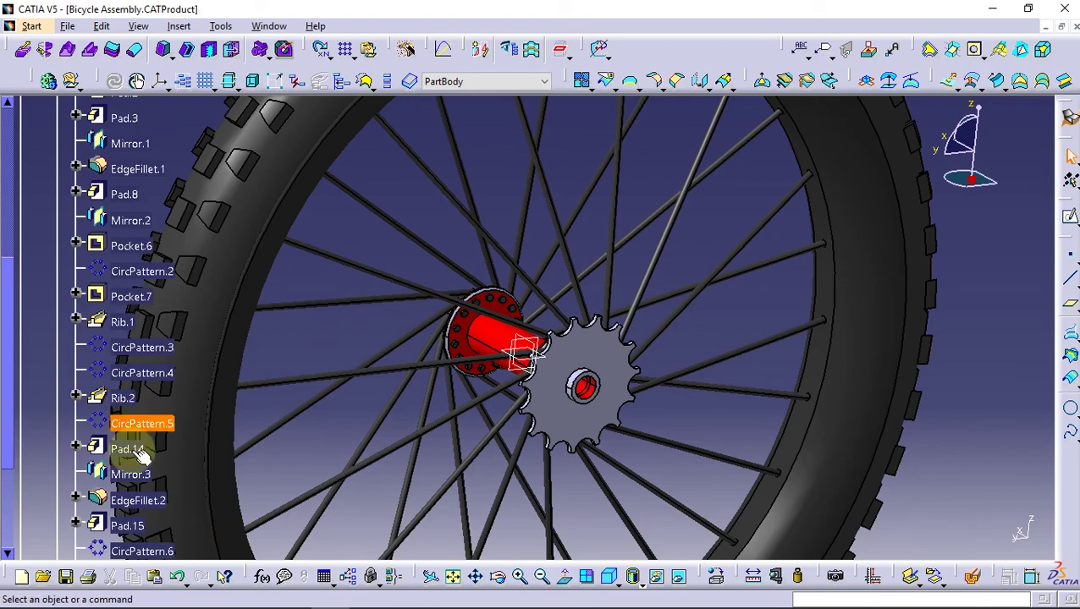
scroll(142, 480, down, 1)
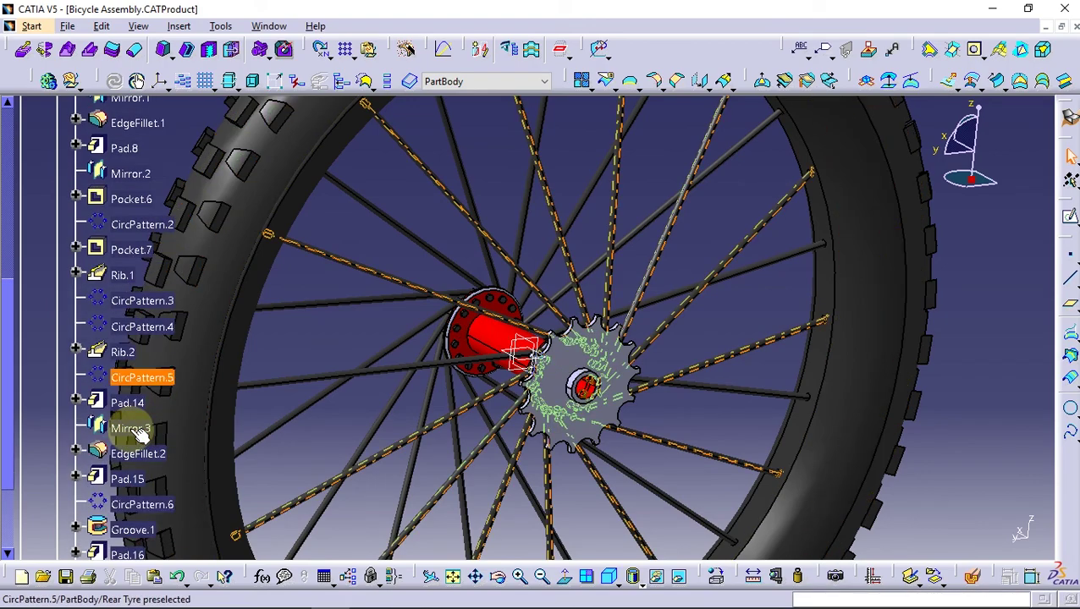
scroll(144, 423, down, 1)
click(142, 412)
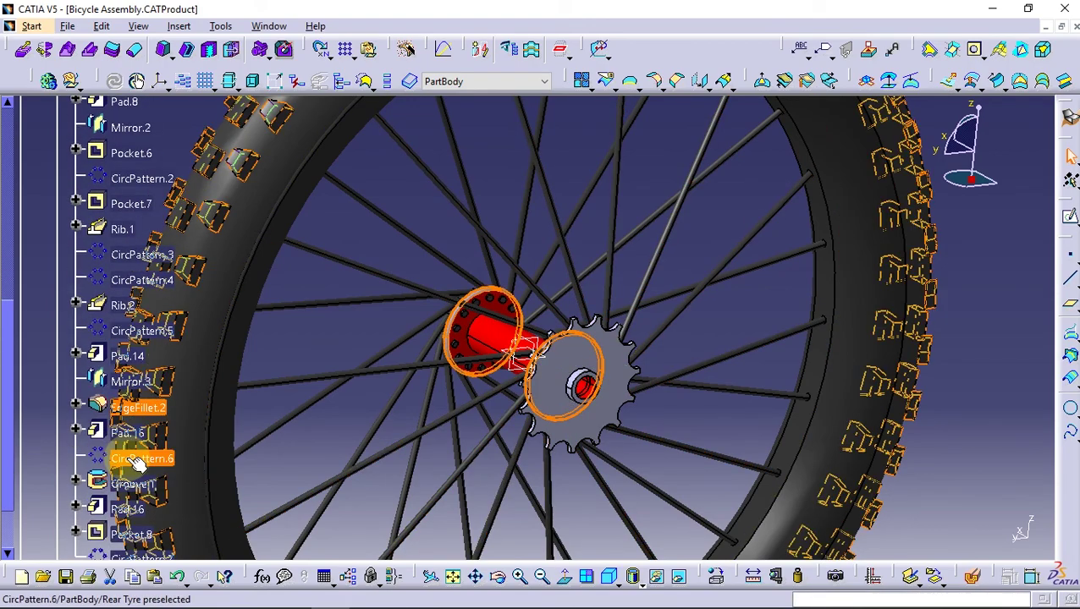
scroll(131, 435, down, 1)
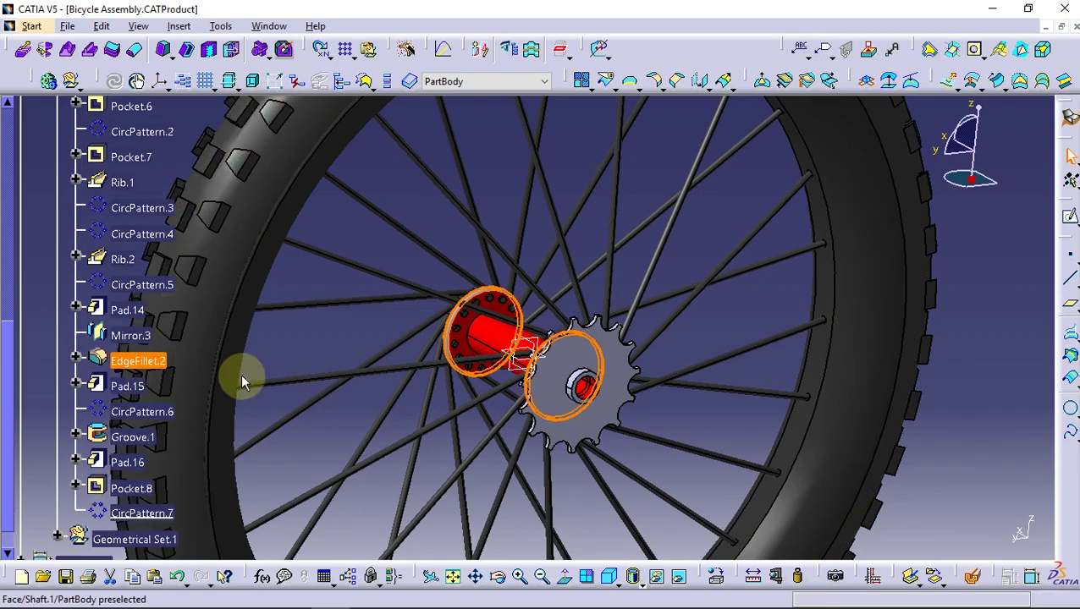
middle_drag(241, 374, 282, 372)
right_click(125, 362)
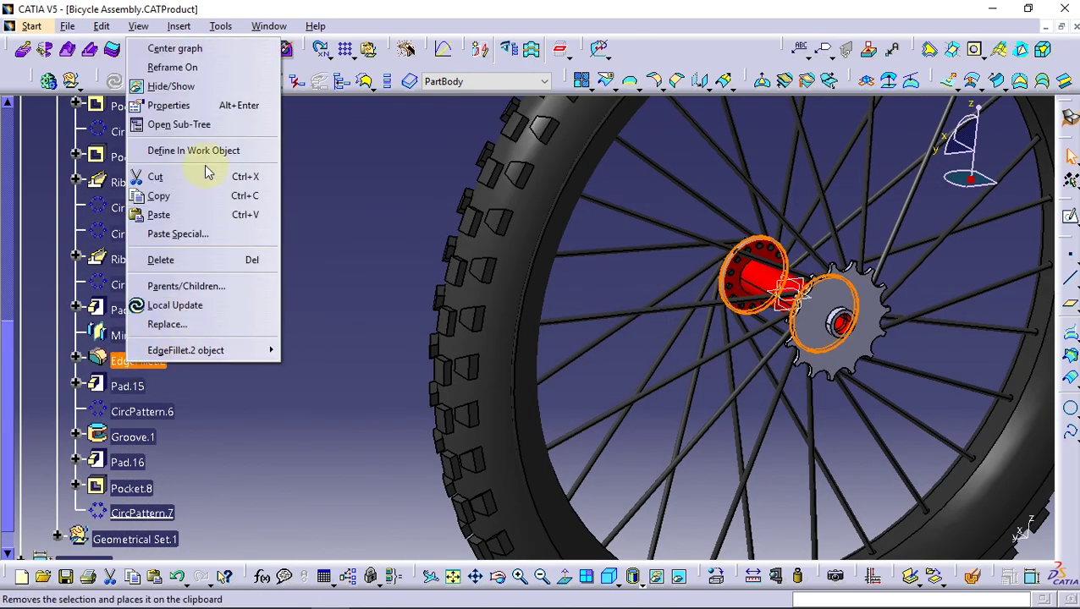
click(169, 105)
click(699, 200)
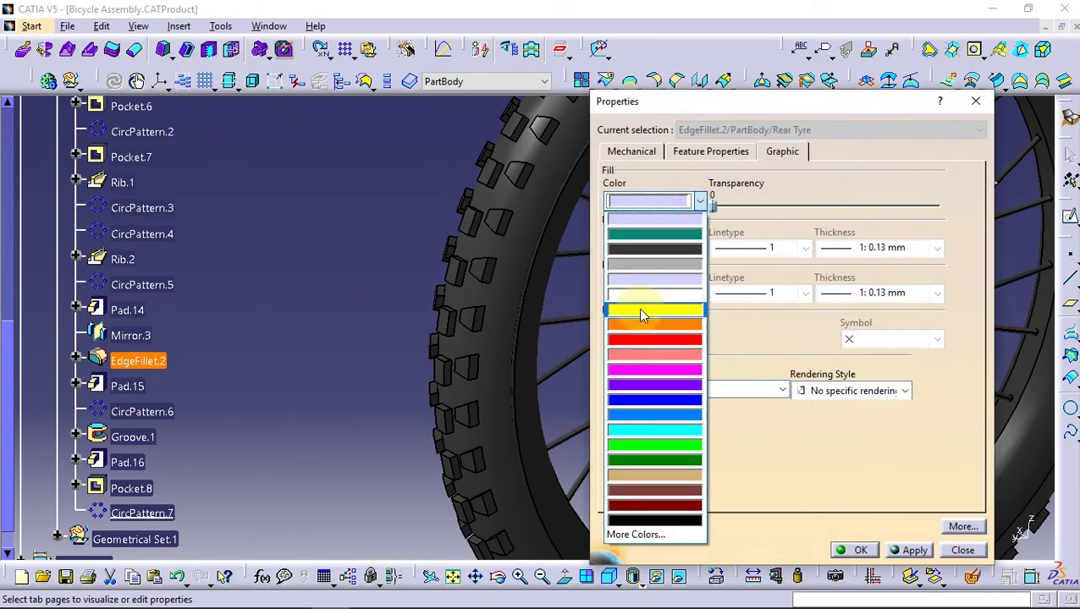
click(638, 308)
click(854, 550)
Fill the rear tyre's Mirror.3 and Pad.14 features red
mouse_move(354, 246)
middle_down()
mouse_move(693, 363)
mouse_move(483, 308)
mouse_move(494, 281)
mouse_move(665, 300)
middle_up()
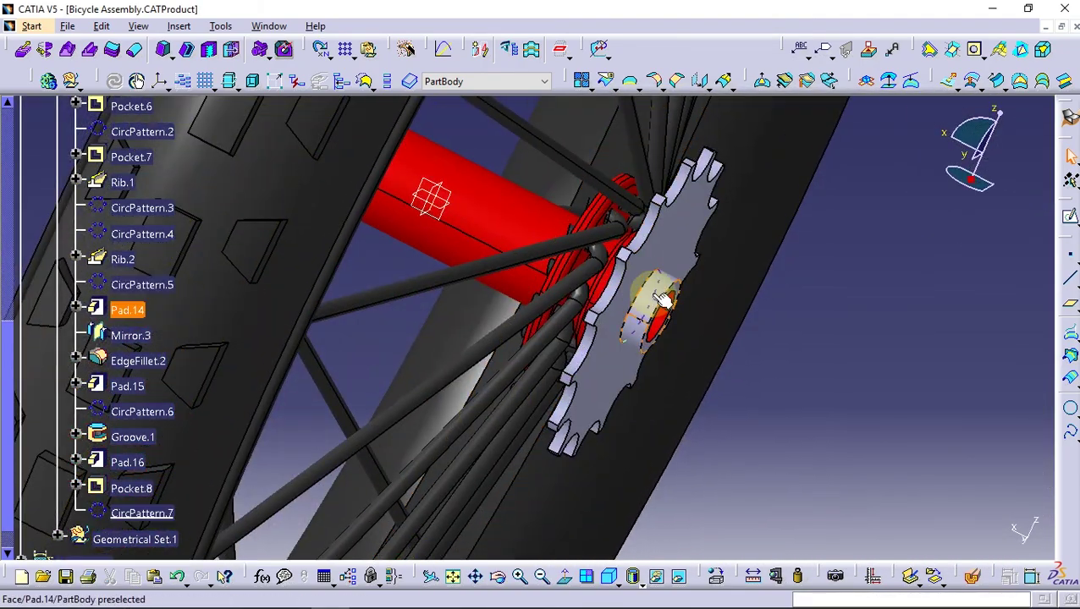
right_click(142, 336)
click(169, 73)
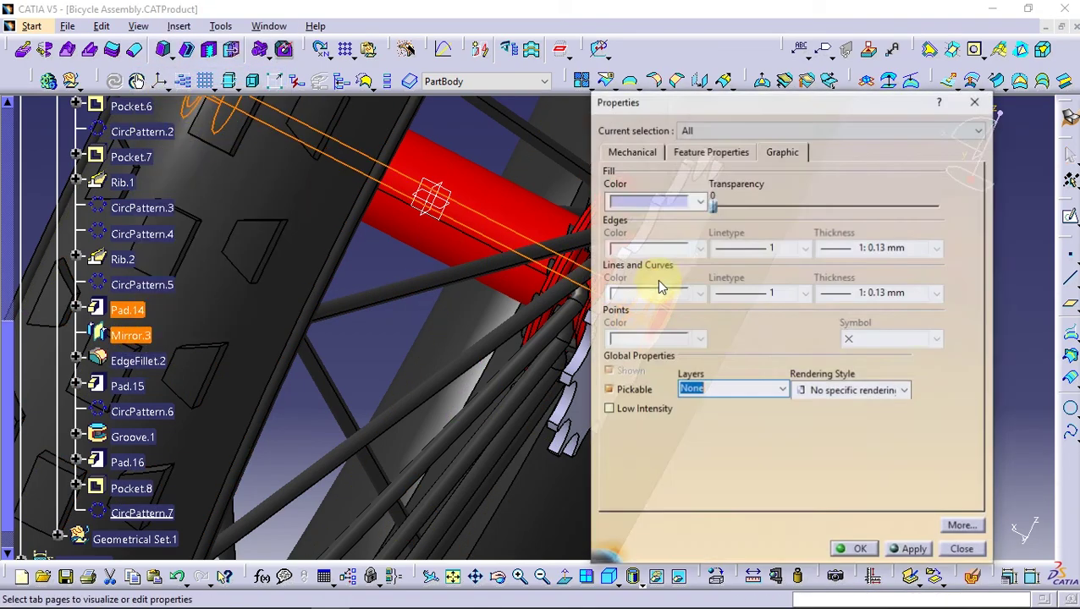
click(691, 199)
click(660, 338)
click(856, 550)
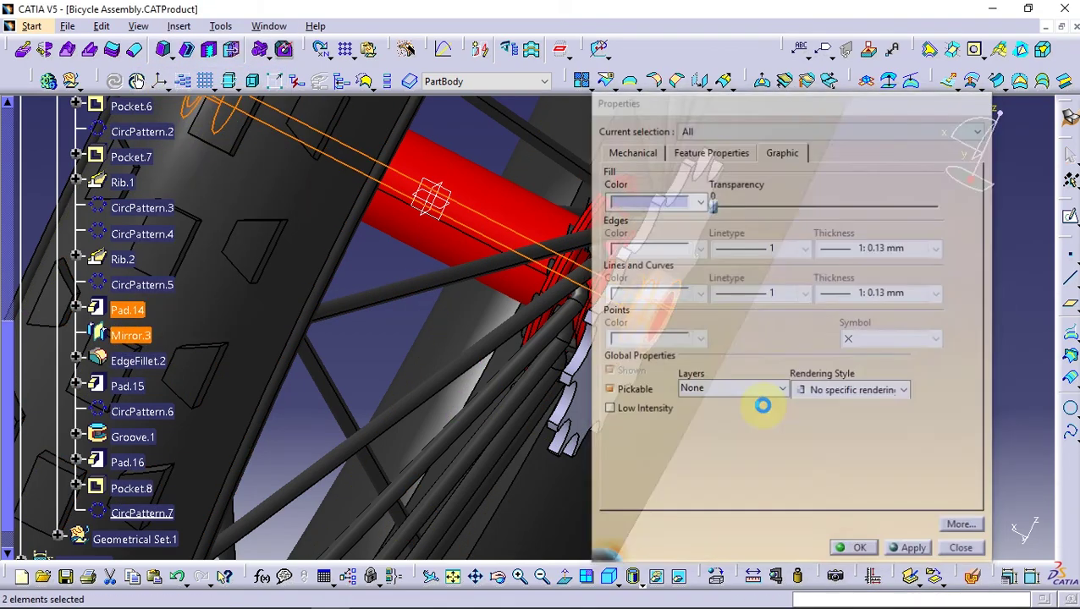
Set Pad.14's fill colour to red so the whole rear hub is red
mouse_move(632, 358)
middle_down()
mouse_move(608, 361)
mouse_move(309, 256)
mouse_move(573, 330)
middle_up()
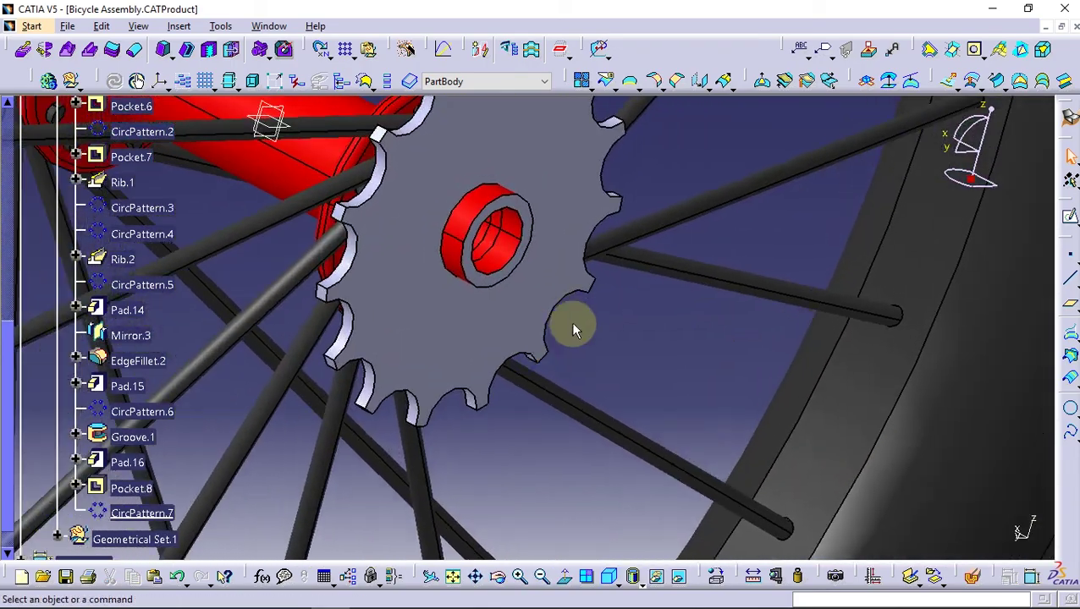
right_click(129, 312)
click(170, 351)
click(699, 201)
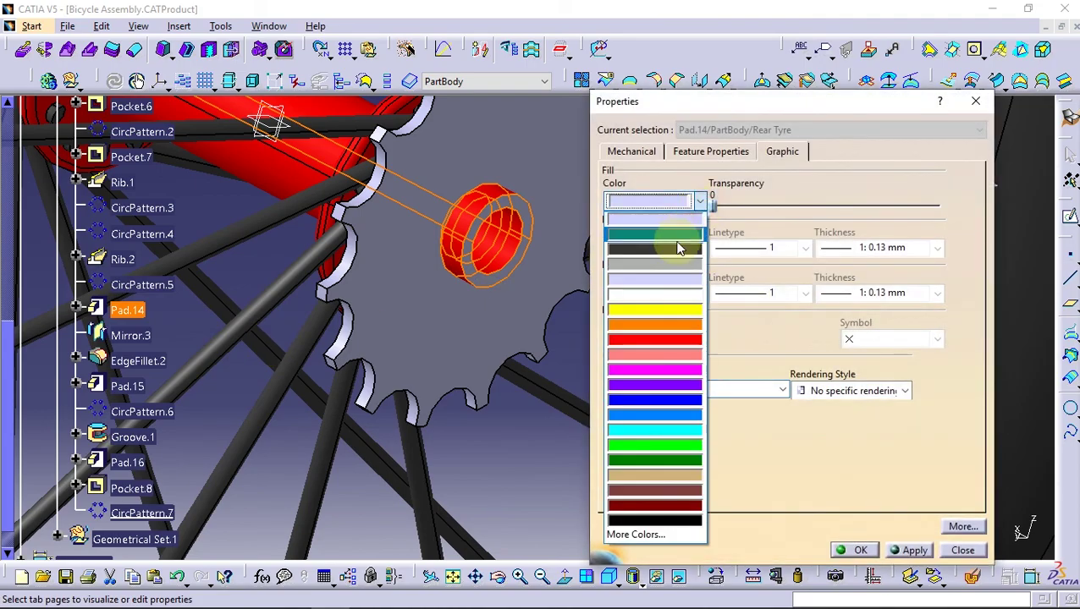
click(663, 342)
click(857, 550)
mouse_move(849, 549)
middle_down()
mouse_move(927, 421)
mouse_move(594, 391)
mouse_move(258, 321)
mouse_move(508, 318)
mouse_move(367, 285)
mouse_move(571, 310)
mouse_move(404, 330)
mouse_move(641, 266)
mouse_move(609, 344)
mouse_move(591, 355)
mouse_move(858, 351)
mouse_move(641, 385)
mouse_move(639, 422)
mouse_move(241, 337)
middle_up()
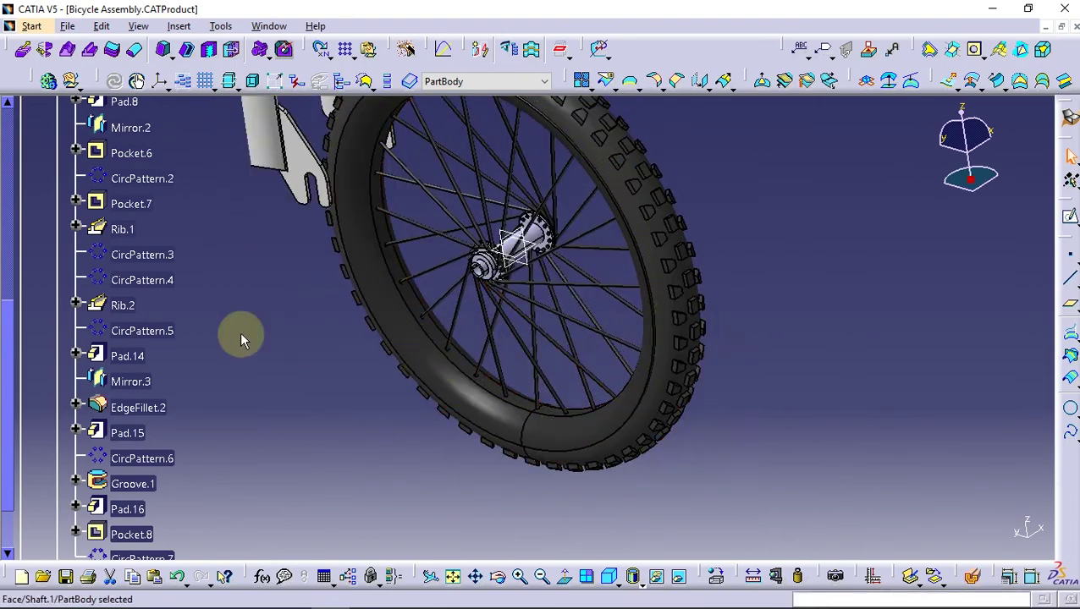
Collapse the Rear Tyre and expand the Front Tyre's hub features for selection
scroll(136, 309, up, 5)
scroll(135, 309, up, 2)
click(38, 283)
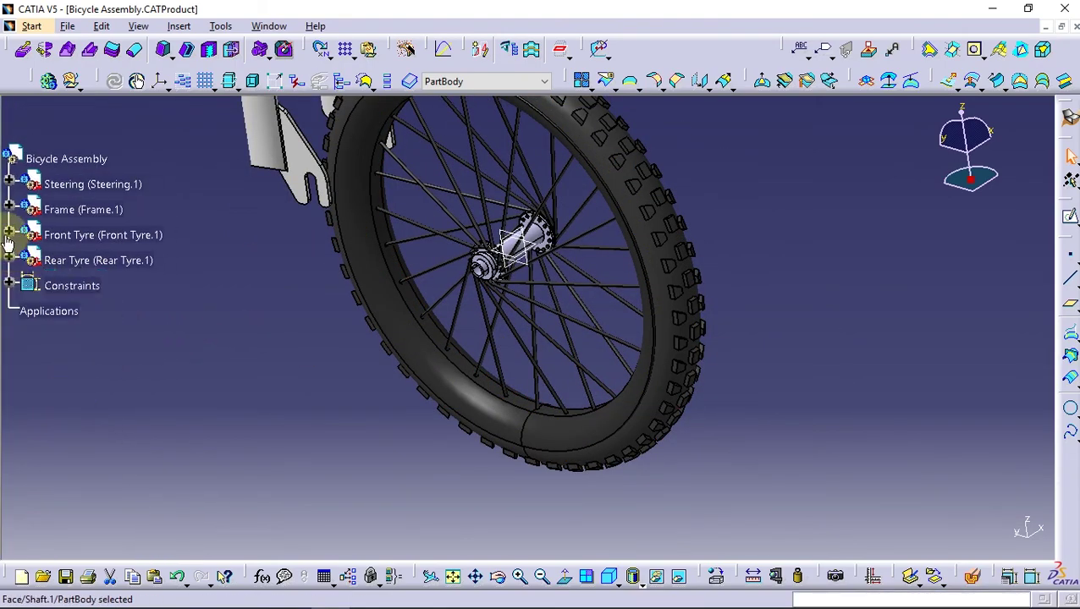
click(23, 258)
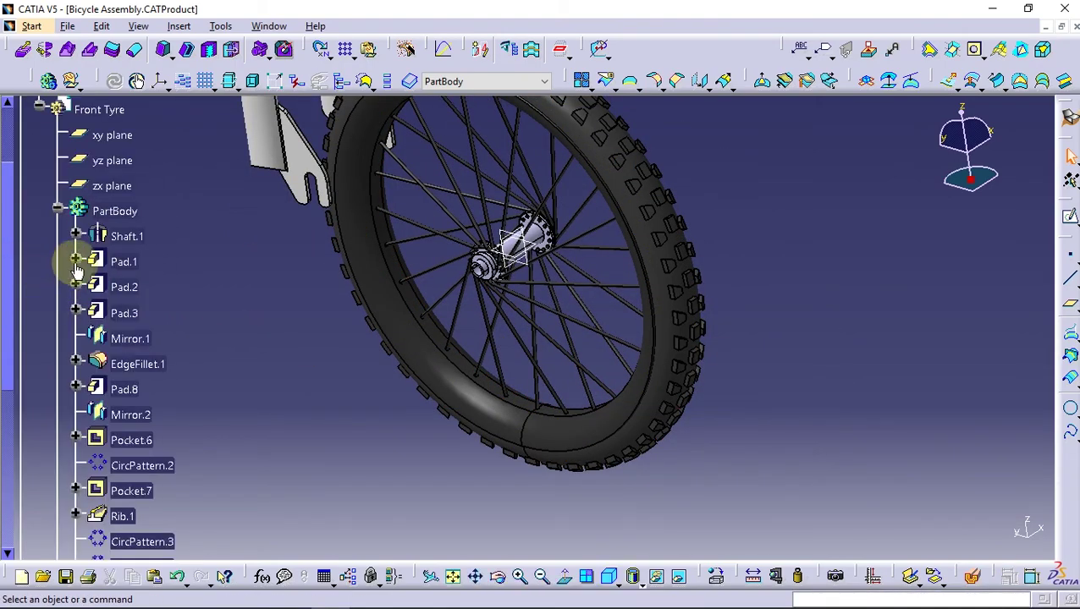
scroll(169, 280, up, 2)
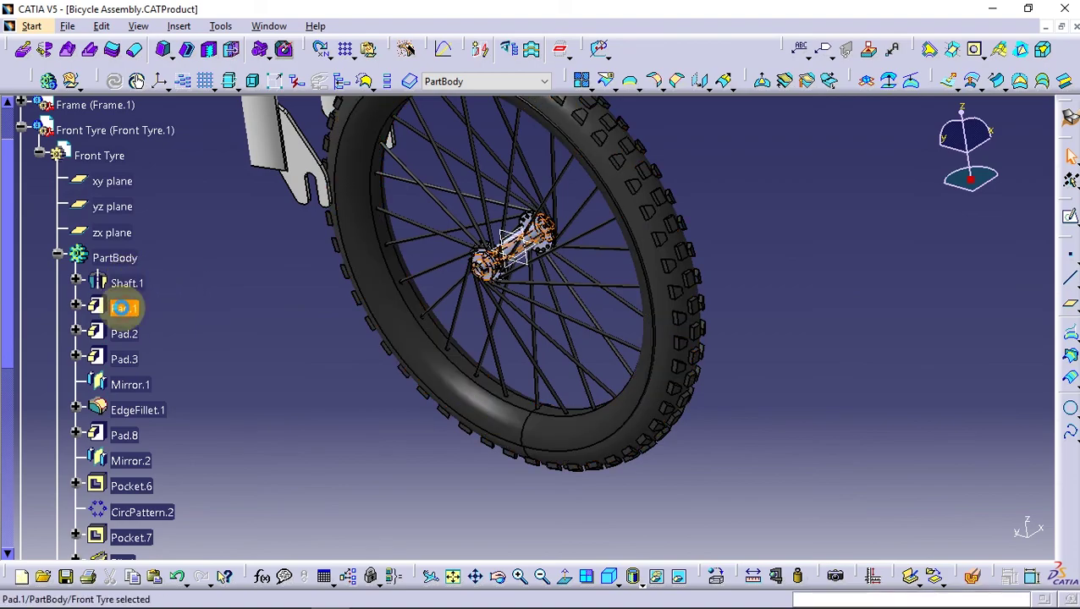
ctrl+middle_drag(506, 313, 151, 359)
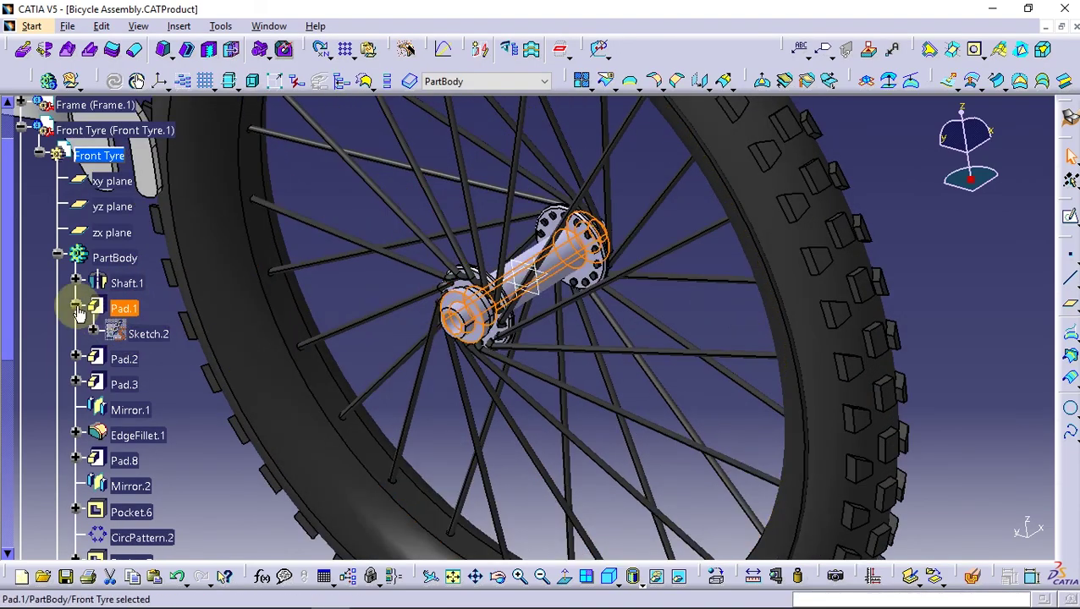
click(76, 309)
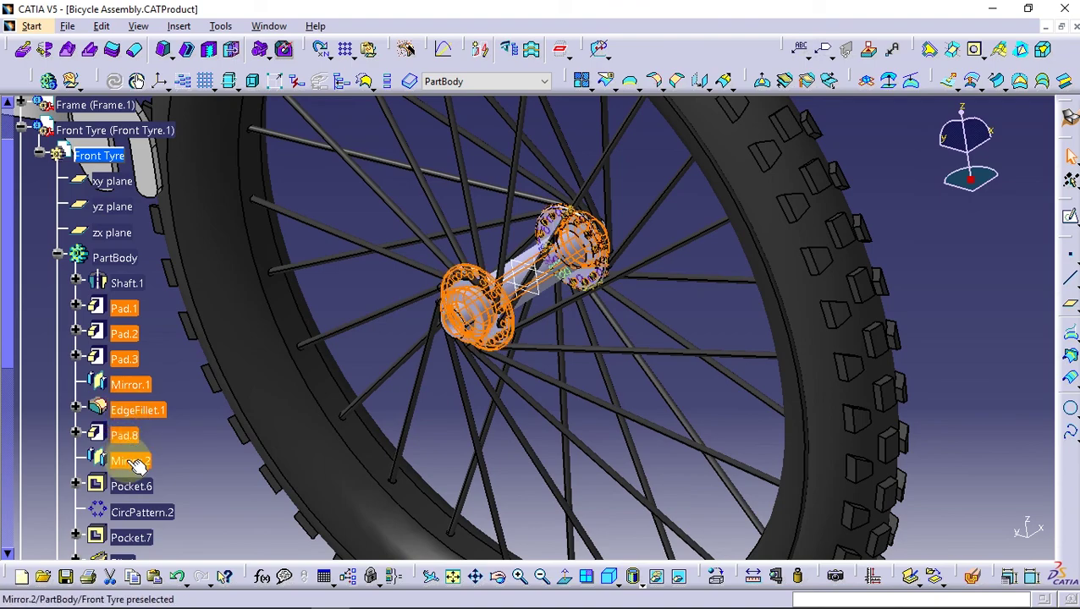
middle_drag(263, 438, 299, 398)
scroll(157, 461, down, 2)
scroll(144, 431, down, 2)
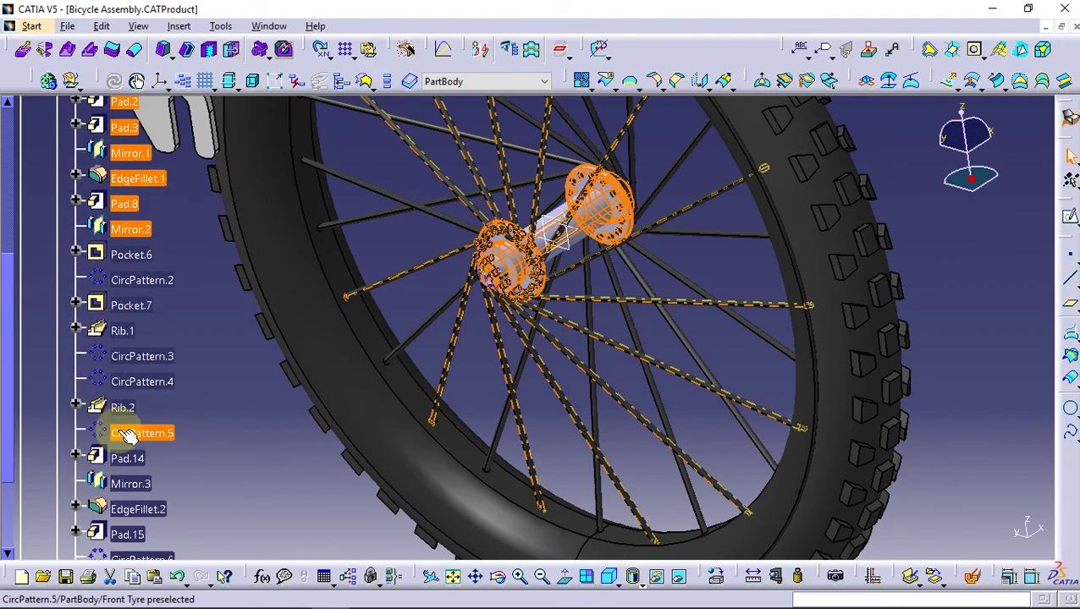
scroll(144, 440, down, 1)
Give the selected front hub features, including EdgeFillet.2, a red fill colour
ctrl+click(137, 463)
scroll(145, 467, down, 1)
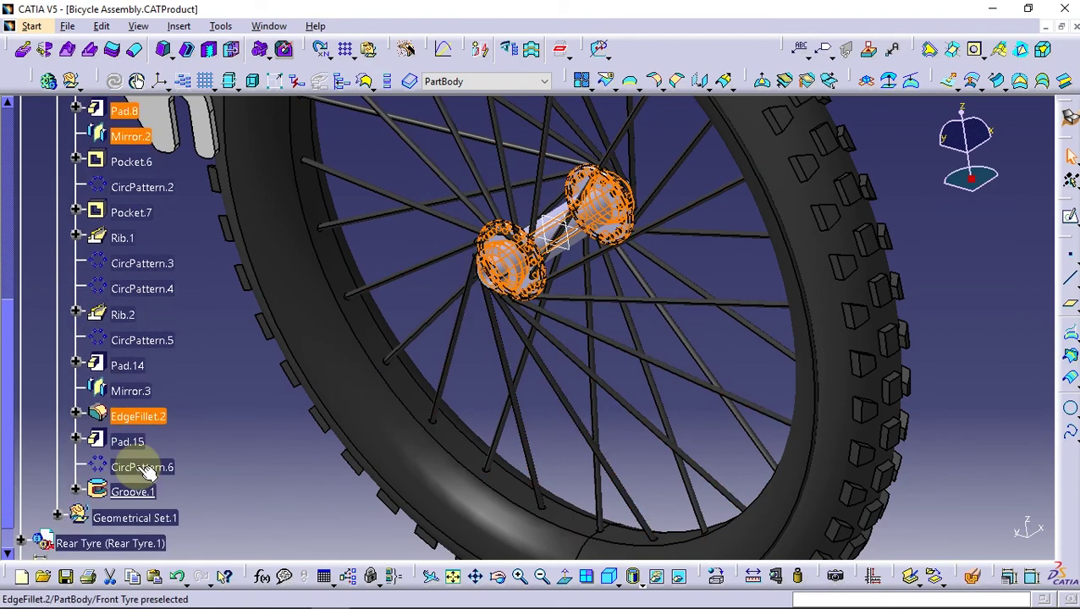
right_click(135, 448)
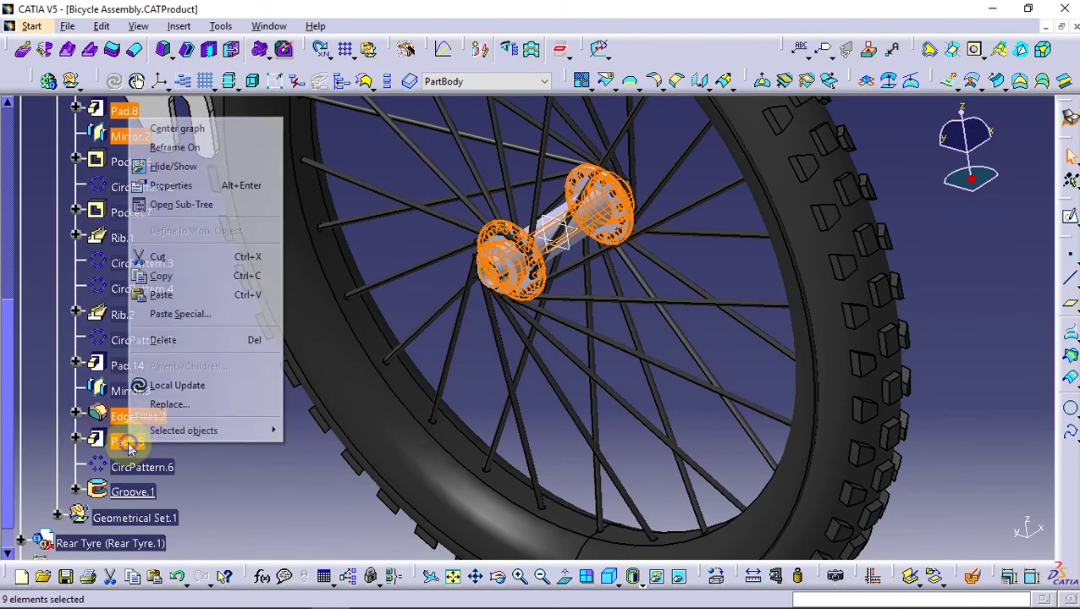
click(181, 182)
click(701, 201)
click(660, 338)
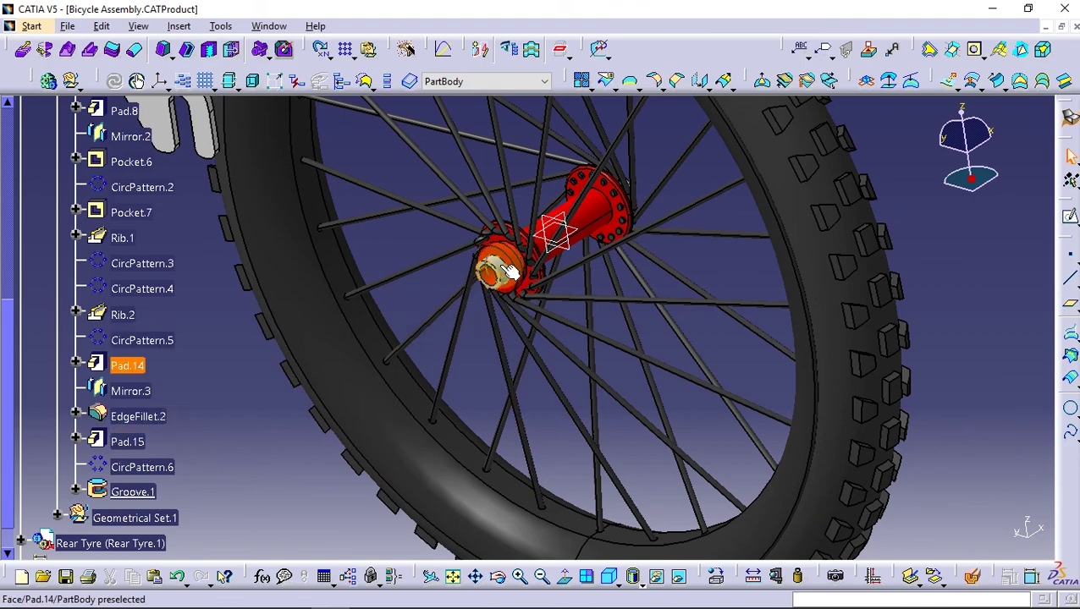
Fill the front tyre's Mirror.3 and Pad.14 red as well
right_click(145, 391)
click(208, 128)
click(701, 203)
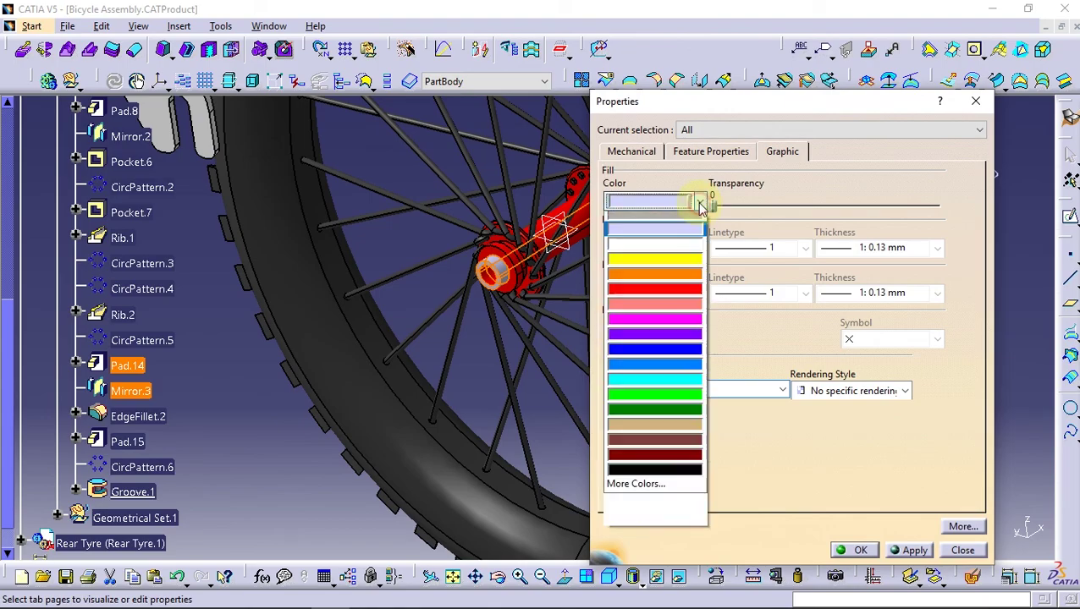
click(654, 288)
click(865, 550)
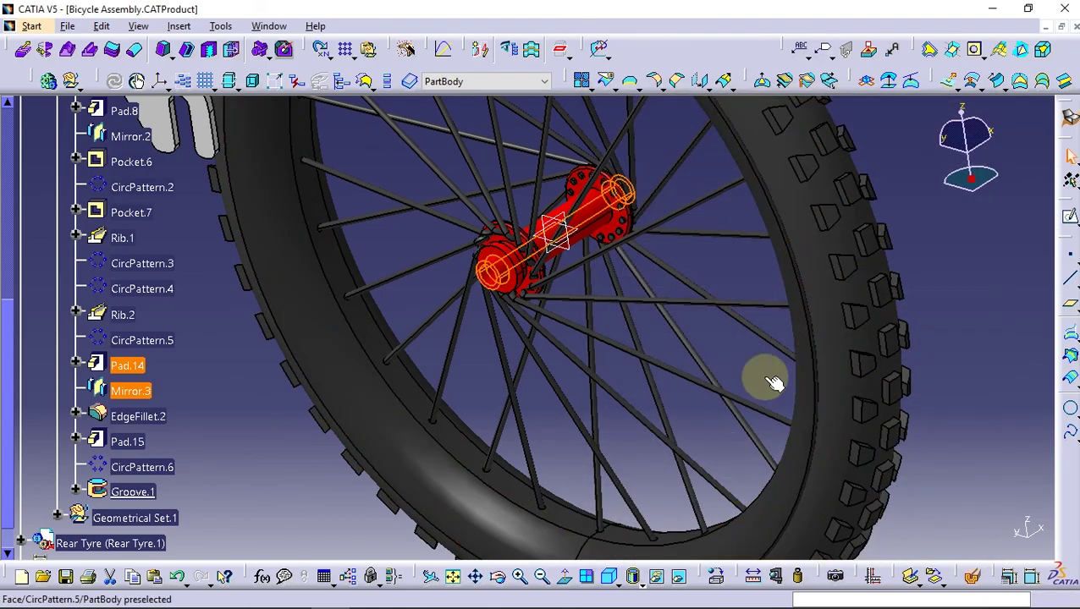
mouse_move(656, 247)
middle_down()
mouse_move(931, 243)
mouse_move(803, 273)
mouse_move(759, 336)
mouse_move(958, 325)
mouse_move(573, 267)
mouse_move(598, 337)
mouse_move(716, 282)
mouse_move(594, 287)
mouse_move(490, 325)
mouse_move(501, 321)
middle_up()
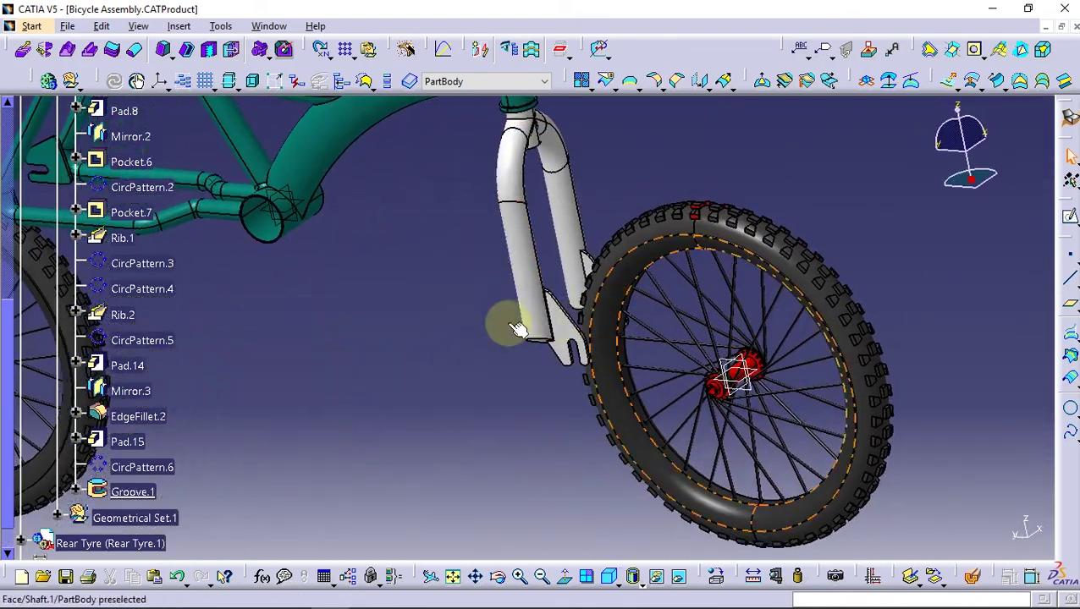
Zoom in on the front tyre tread and expand the Front Tyre part's features
scroll(116, 284, up, 5)
scroll(51, 228, up, 5)
click(38, 202)
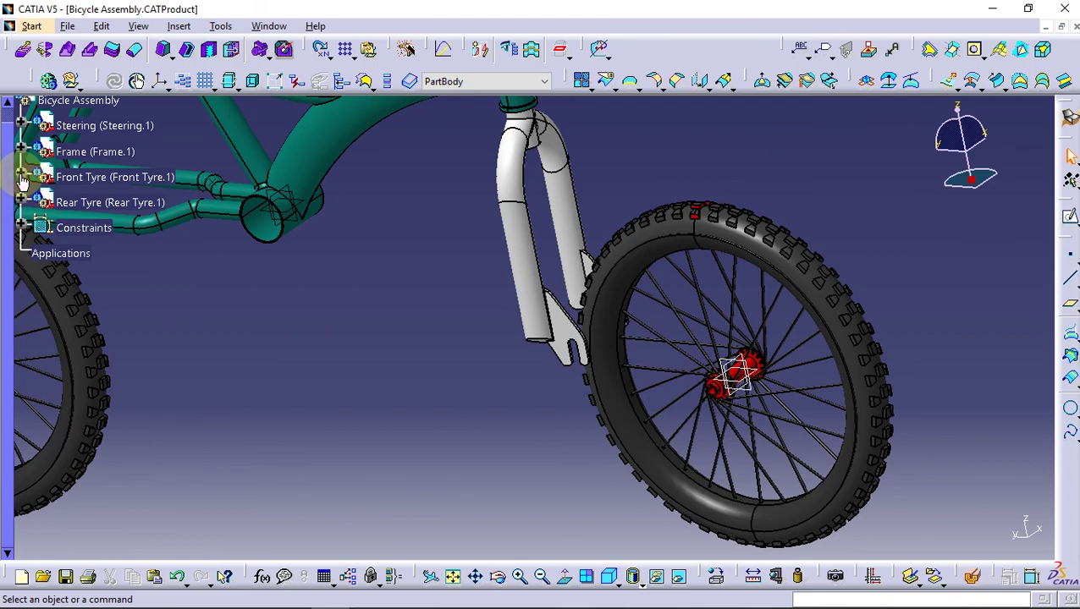
scroll(23, 180, up, 3)
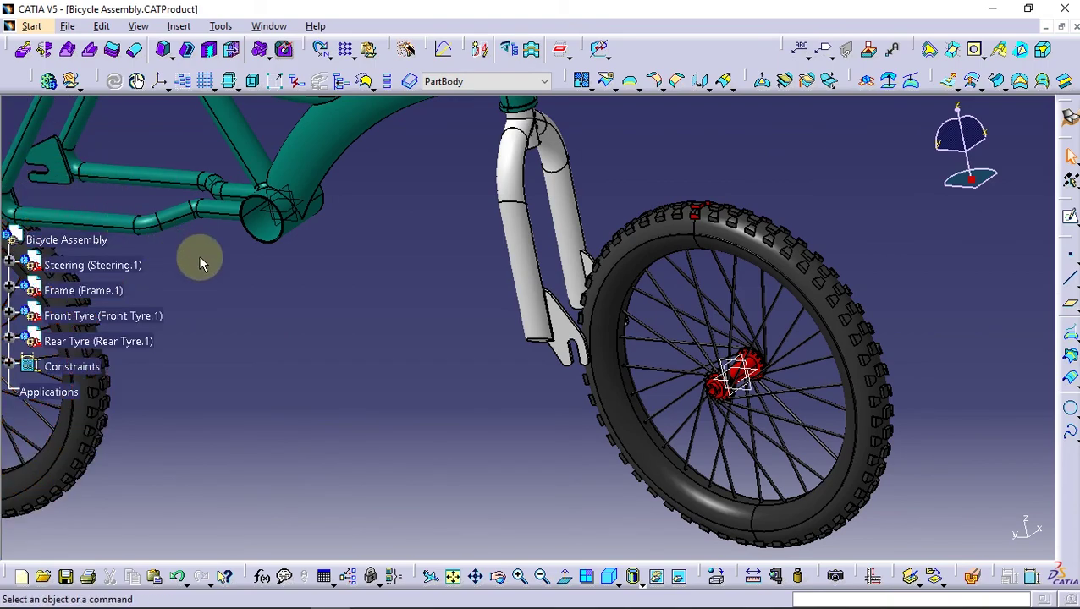
middle_click(679, 244)
middle_drag(612, 168, 465, 301)
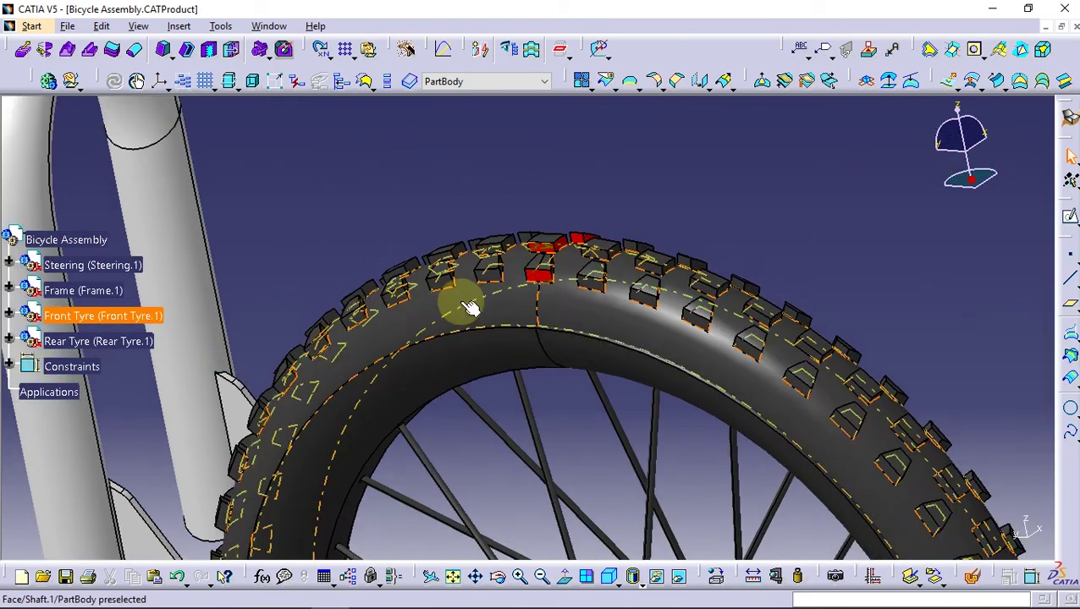
click(8, 316)
click(27, 341)
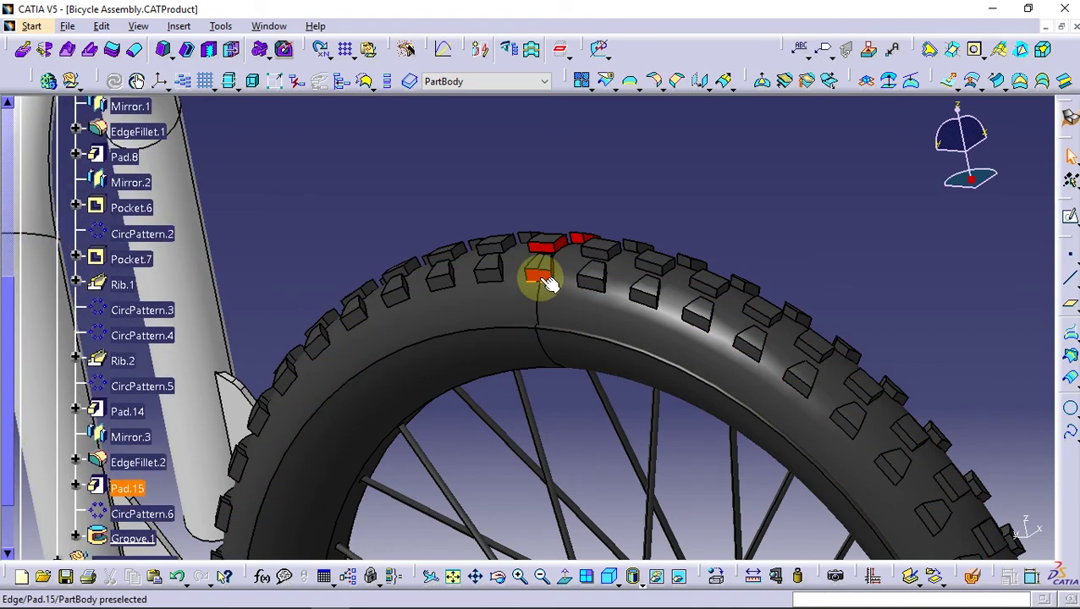
Give Pad.15 a dark grey fill colour and collapse the Front Tyre feature list
right_click(130, 450)
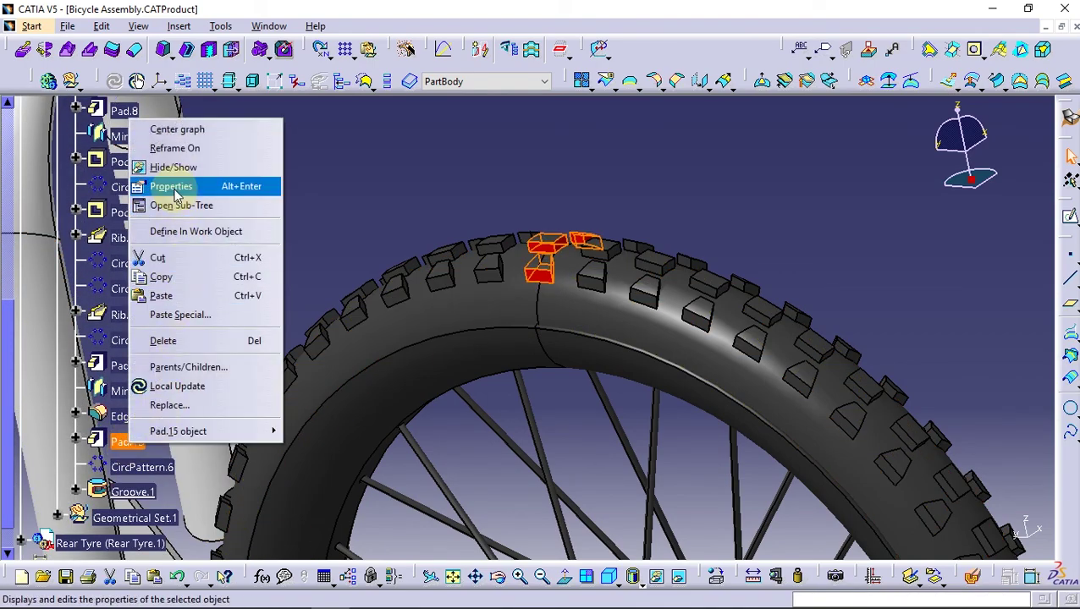
click(176, 186)
click(700, 202)
click(652, 241)
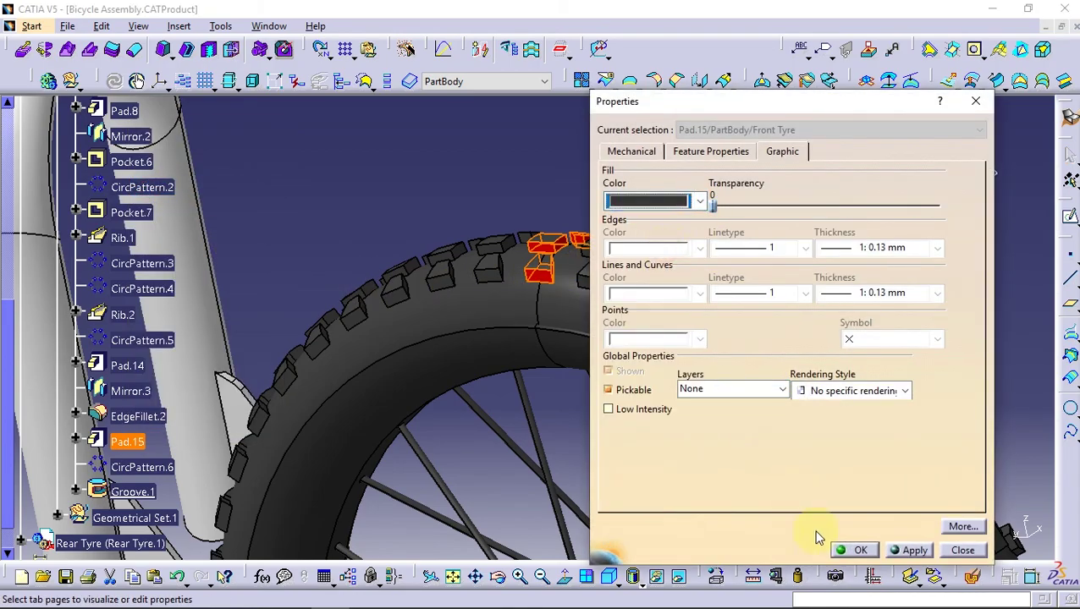
click(852, 550)
mouse_move(622, 231)
middle_down()
mouse_move(600, 349)
mouse_move(571, 385)
mouse_move(331, 218)
middle_up()
click(332, 218)
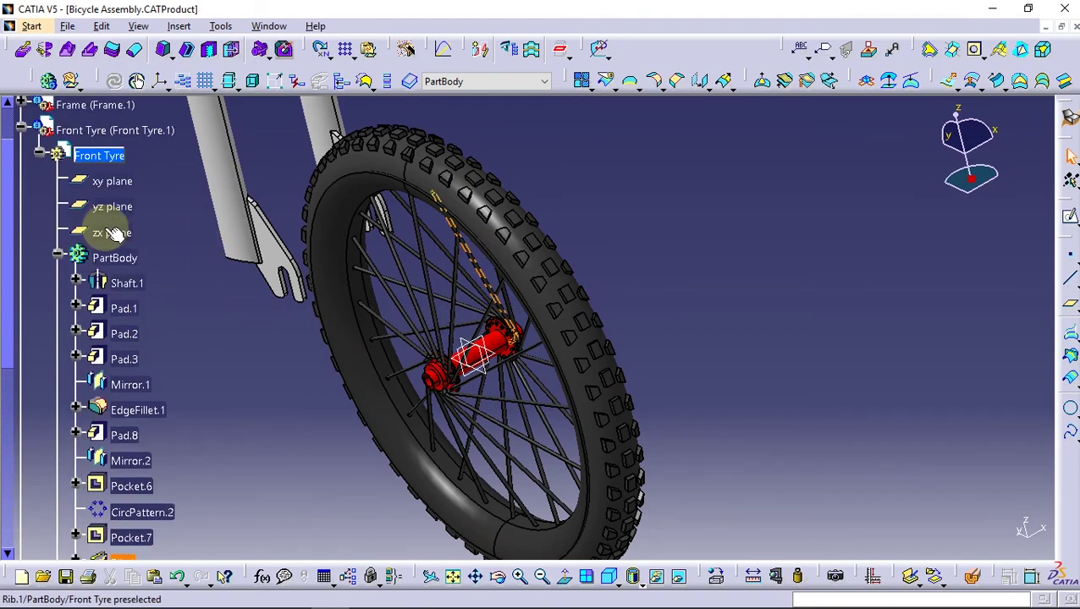
click(39, 155)
scroll(151, 216, up, 3)
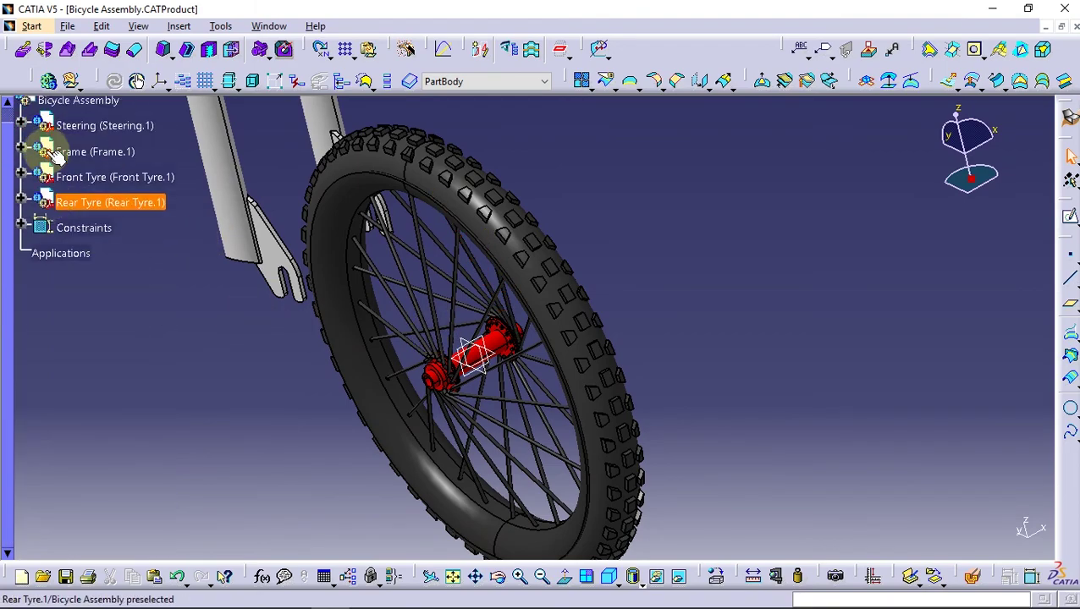
Activate the Bicycle Assembly and make the front hub axis coincident with the fork dropout axis
double_click(70, 193)
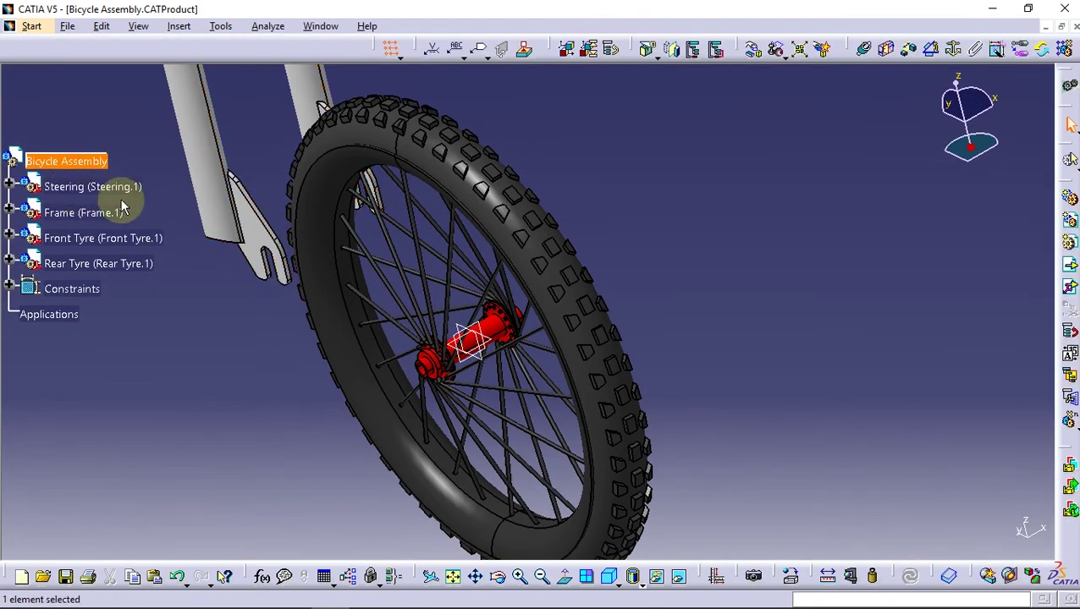
click(867, 48)
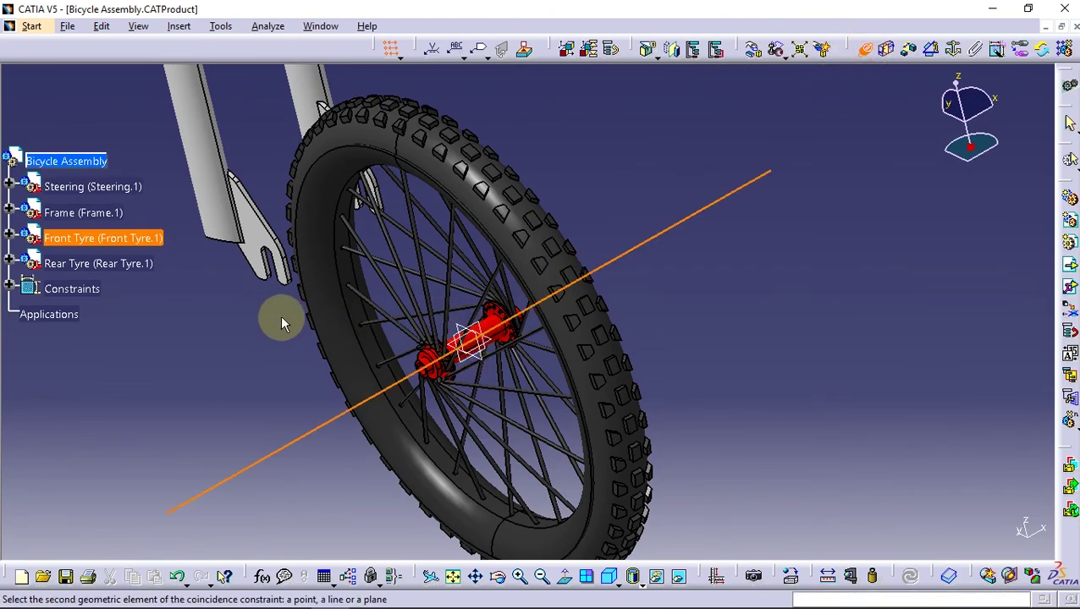
mouse_move(283, 321)
middle_down()
mouse_move(581, 319)
mouse_move(485, 474)
mouse_move(472, 255)
mouse_move(479, 288)
middle_up()
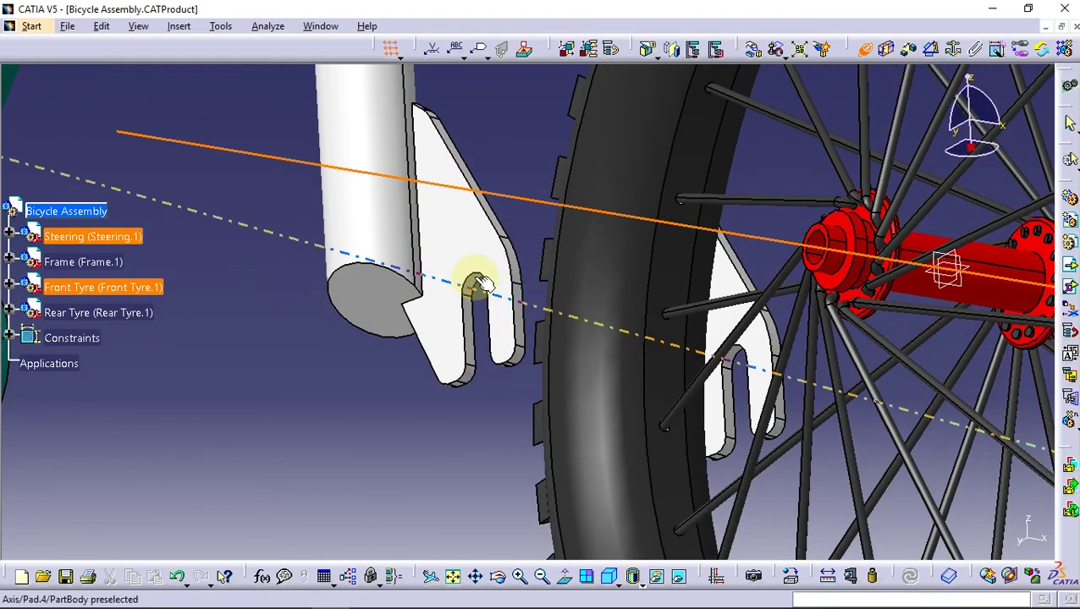
click(479, 284)
click(910, 576)
Slide the front tyre sideways to centre it between the fork legs and update
mouse_move(479, 330)
middle_down()
mouse_move(478, 300)
mouse_move(422, 301)
mouse_move(398, 219)
mouse_move(568, 212)
mouse_move(421, 306)
mouse_move(602, 306)
mouse_move(602, 354)
mouse_move(542, 306)
mouse_move(434, 337)
middle_up()
click(748, 48)
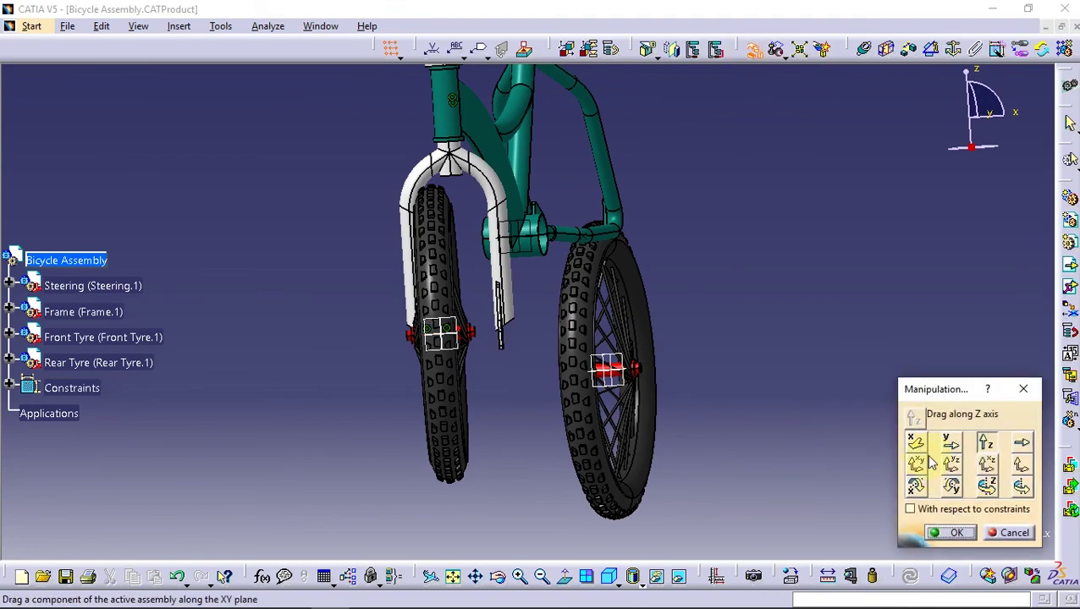
drag(440, 282, 472, 265)
click(944, 533)
click(912, 578)
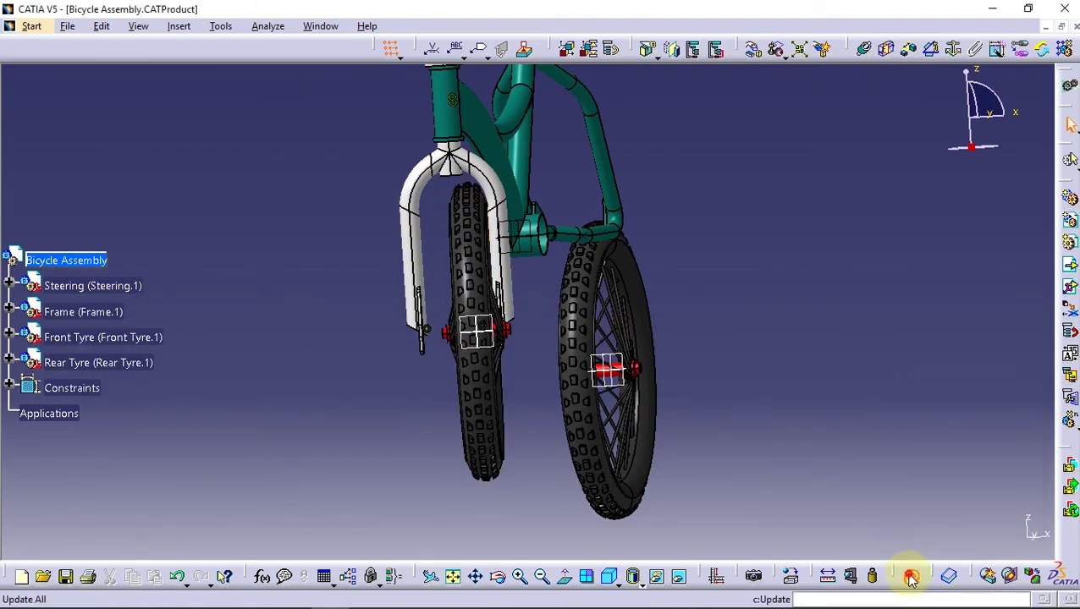
Begin an offset constraint at the front wheel hub face
mouse_move(391, 414)
middle_down()
mouse_move(514, 415)
mouse_move(514, 446)
mouse_move(529, 269)
middle_up()
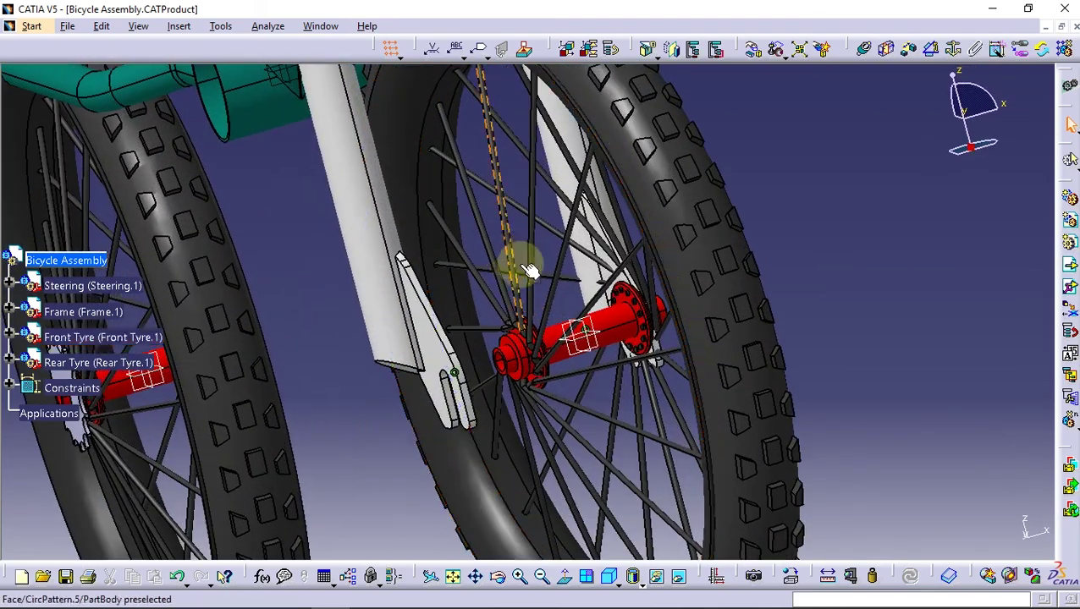
click(909, 53)
mouse_move(518, 402)
middle_down()
mouse_move(590, 200)
mouse_move(595, 446)
mouse_move(588, 323)
mouse_move(612, 324)
mouse_move(619, 434)
mouse_move(602, 258)
mouse_move(622, 330)
mouse_move(489, 365)
mouse_move(369, 351)
middle_up()
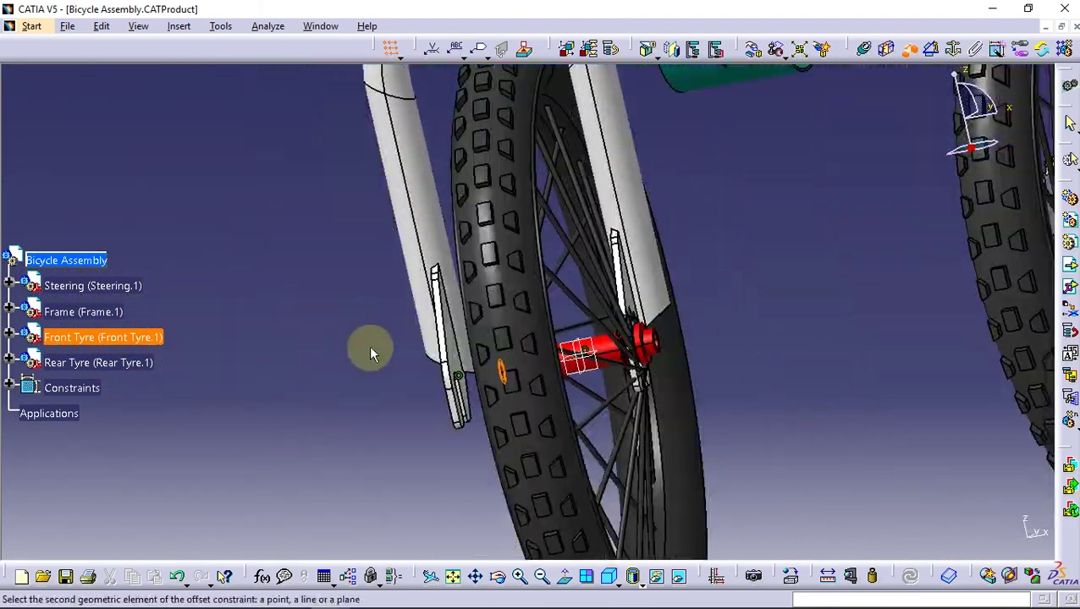
Complete Offset.4 with the fork face at 5 mm, opposite orientation, and update
click(463, 365)
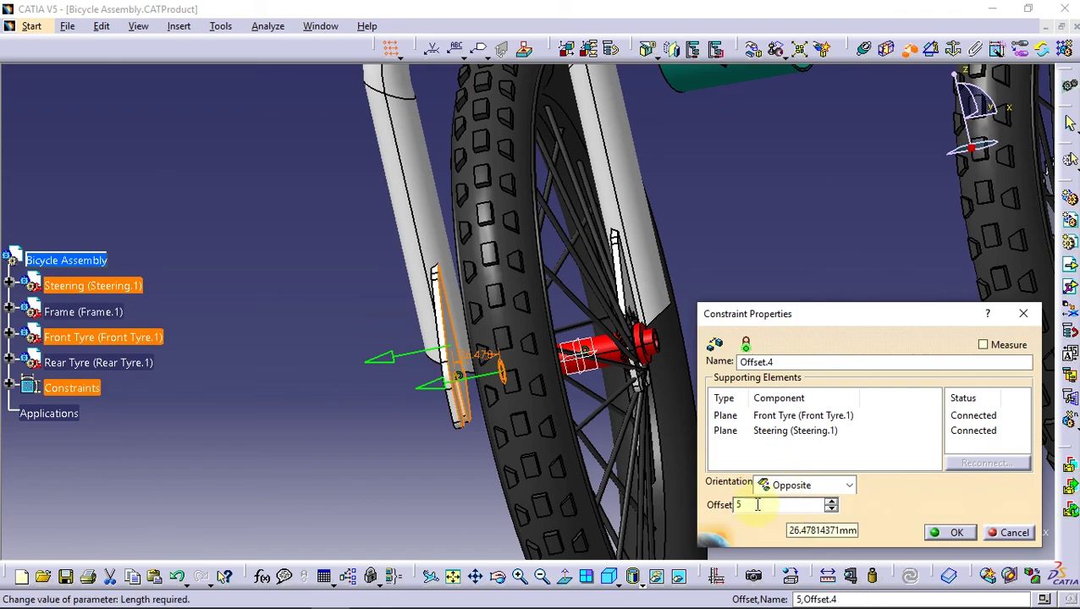
click(935, 532)
click(910, 575)
mouse_move(729, 399)
middle_down()
mouse_move(723, 436)
mouse_move(433, 314)
mouse_move(858, 145)
mouse_move(735, 356)
mouse_move(815, 292)
mouse_move(664, 259)
mouse_move(739, 259)
mouse_move(665, 345)
mouse_move(569, 216)
mouse_move(811, 89)
middle_up()
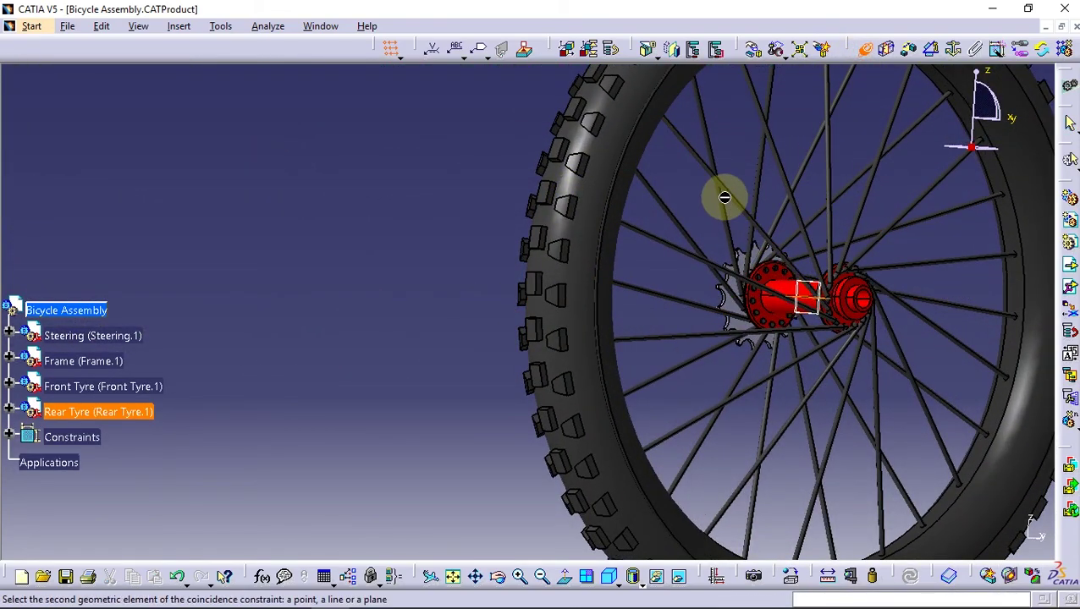
Make the rear hub axis coincident with the frame's rear dropout axis and update
mouse_move(724, 198)
middle_down()
mouse_move(722, 234)
mouse_move(843, 221)
middle_up()
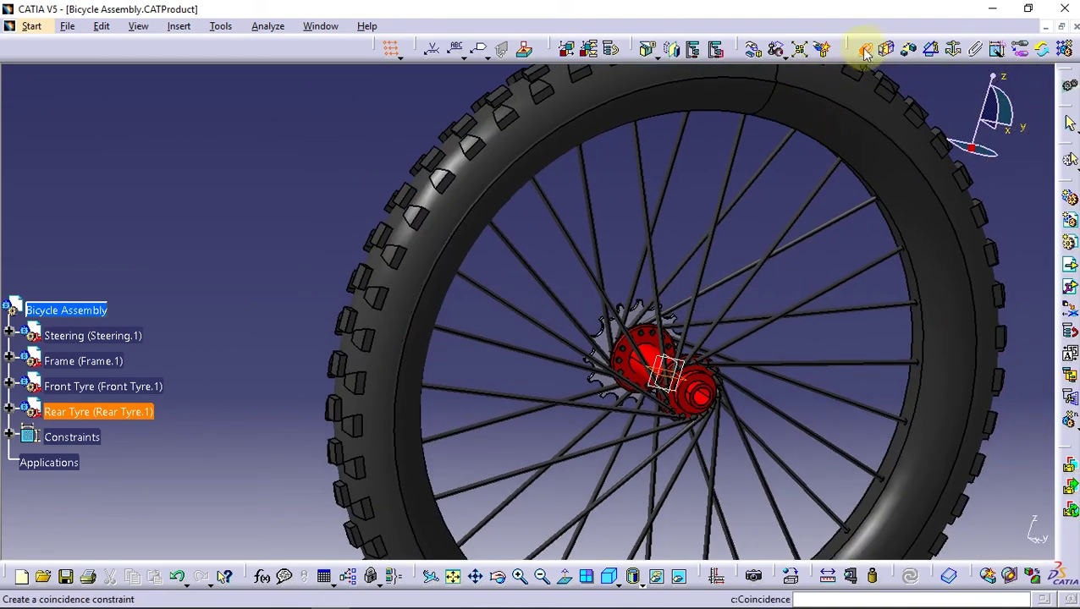
mouse_move(544, 337)
middle_down()
mouse_move(424, 297)
mouse_move(355, 316)
mouse_move(426, 241)
mouse_move(523, 273)
mouse_move(434, 336)
mouse_move(322, 312)
mouse_move(597, 326)
middle_up()
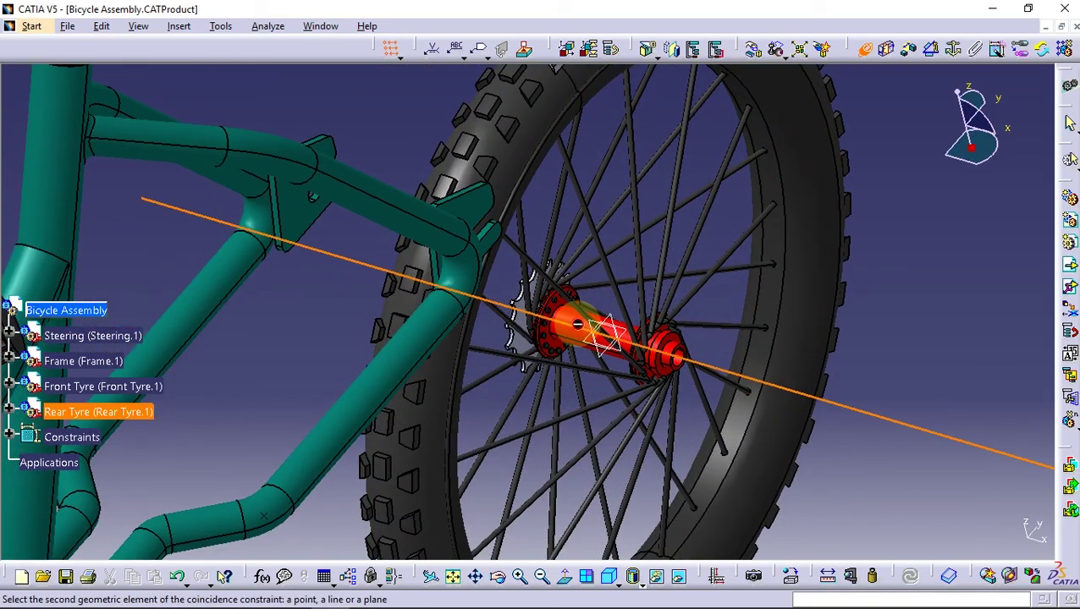
mouse_move(473, 234)
middle_down()
mouse_move(483, 301)
mouse_move(472, 226)
middle_up()
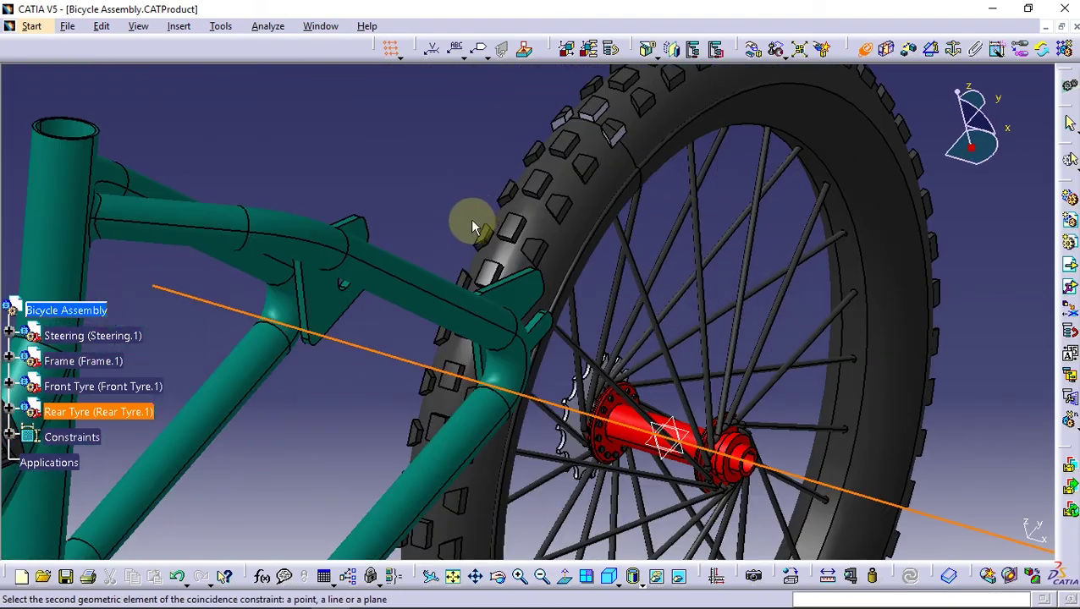
click(483, 320)
mouse_move(483, 320)
middle_down()
mouse_move(494, 344)
mouse_move(424, 352)
mouse_move(302, 325)
mouse_move(431, 380)
mouse_move(483, 284)
mouse_move(511, 262)
middle_up()
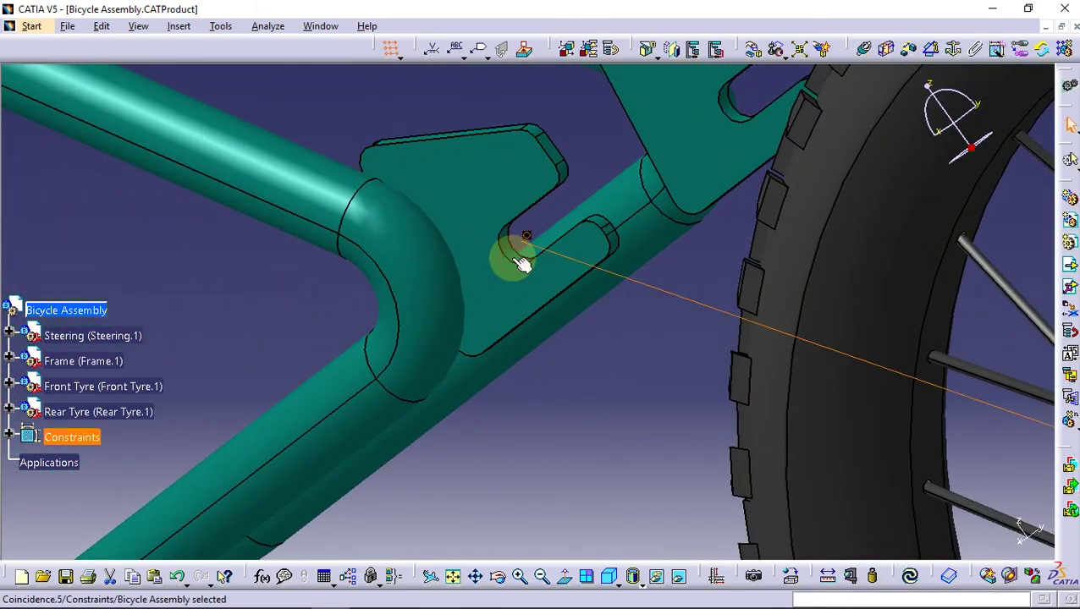
click(909, 575)
mouse_move(622, 259)
middle_down()
mouse_move(585, 320)
mouse_move(444, 339)
mouse_move(592, 272)
mouse_move(750, 236)
mouse_move(762, 251)
mouse_move(497, 200)
mouse_move(515, 241)
mouse_move(367, 333)
mouse_move(813, 180)
mouse_move(665, 181)
mouse_move(497, 296)
mouse_move(595, 248)
mouse_move(728, 264)
middle_up()
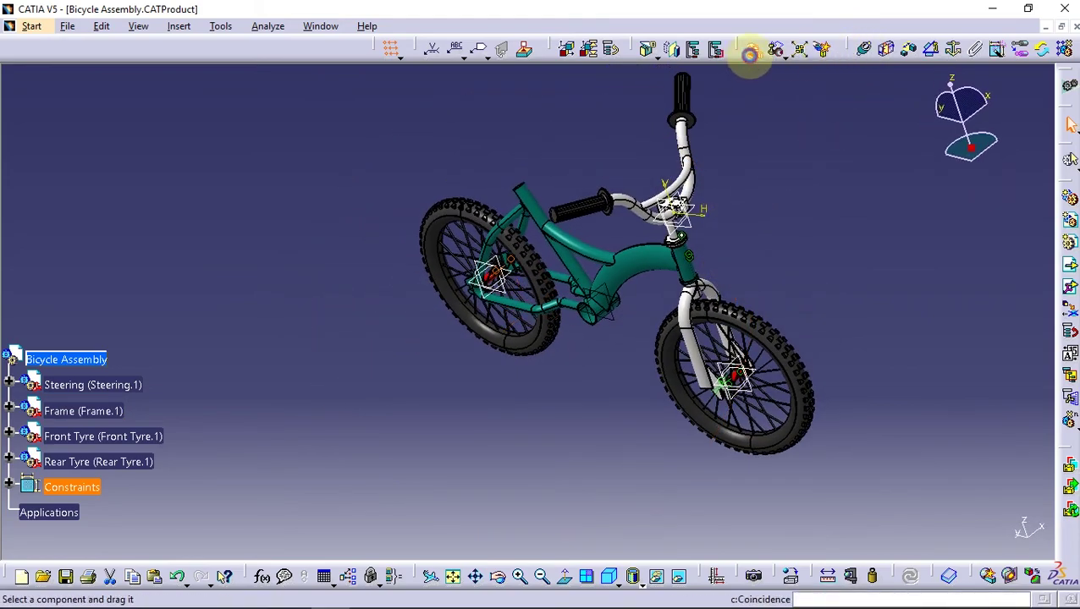
Rotate the steering about its axis and update so the front wheel follows
click(750, 52)
click(1019, 488)
middle_drag(644, 378, 828, 288)
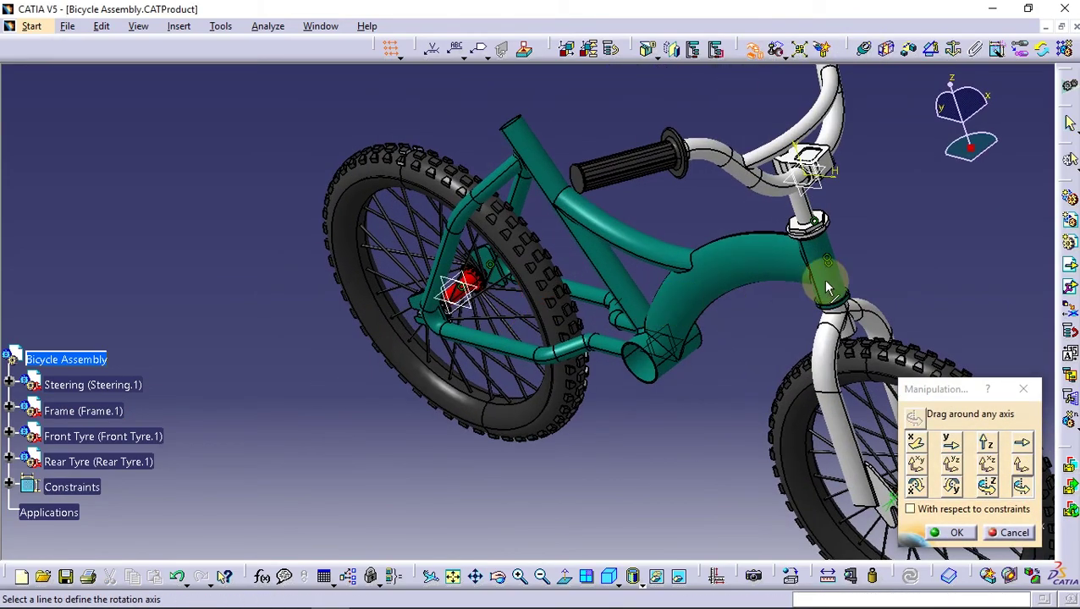
drag(823, 273, 810, 127)
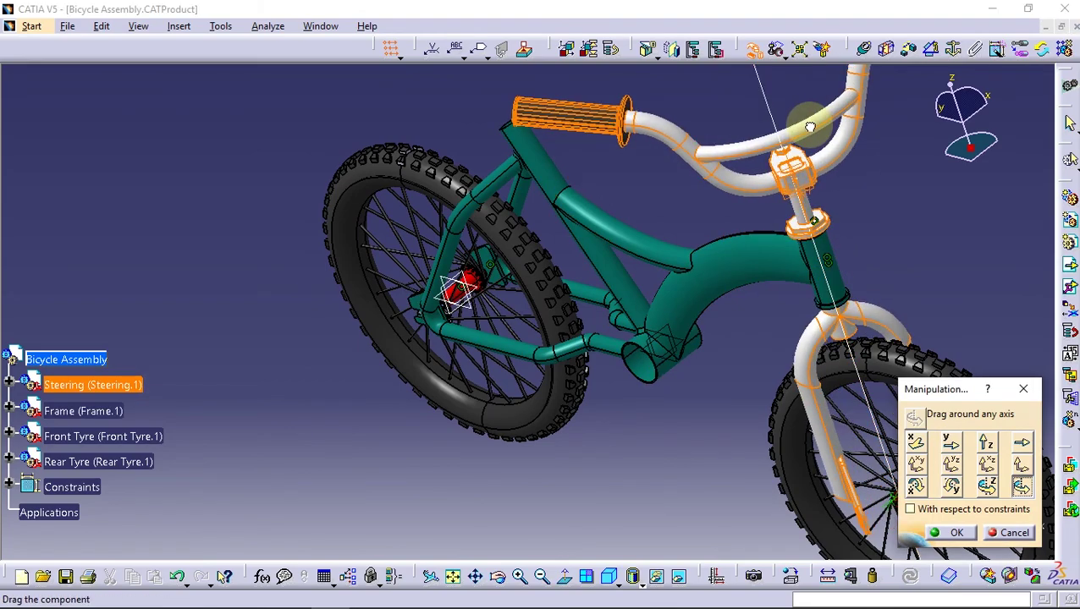
click(949, 532)
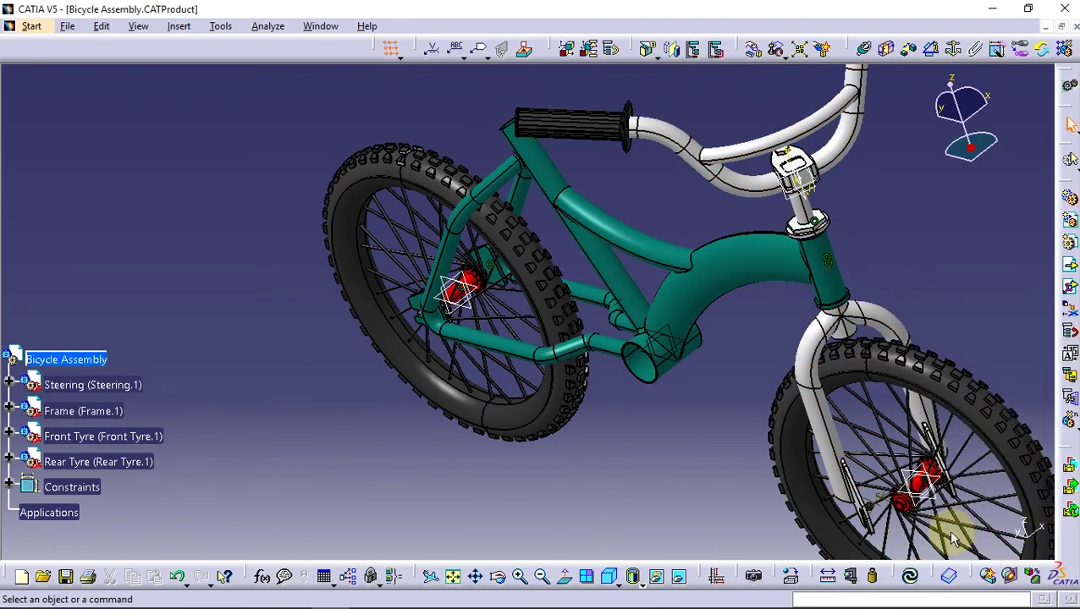
click(907, 576)
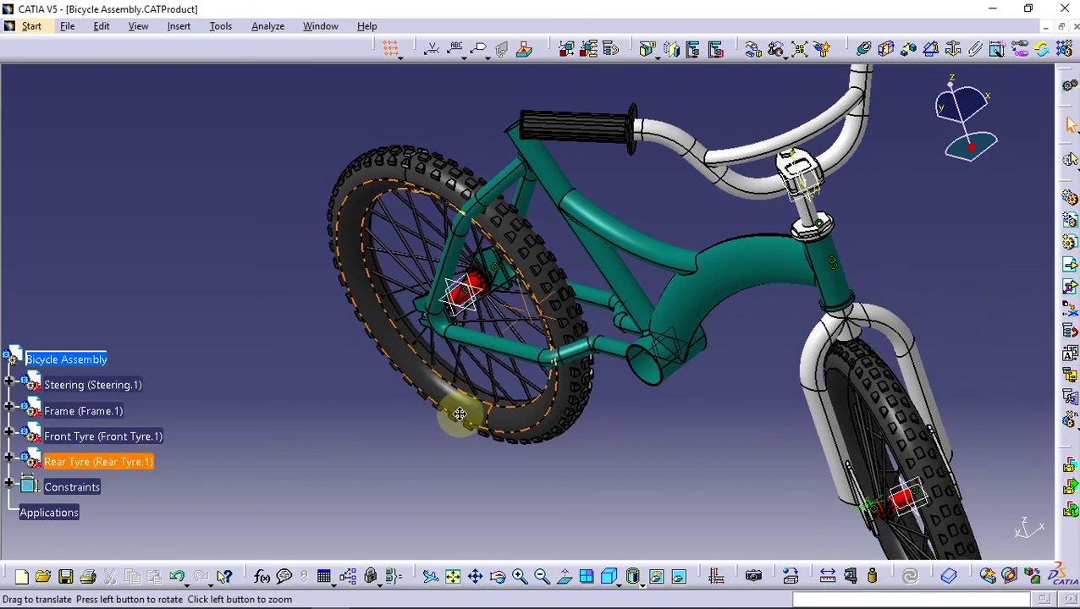
middle_drag(958, 296, 482, 347)
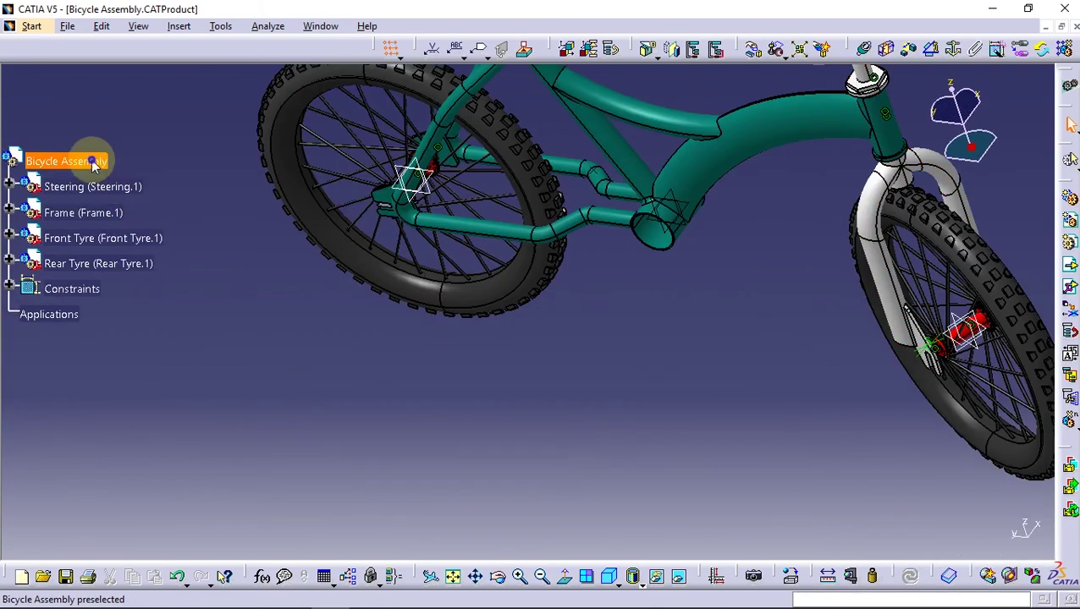
right_click(93, 165)
Insert 05-Sprocket With Pedal Link, 06-Seat and 07-Inner Chain into the Bicycle Assembly
click(290, 273)
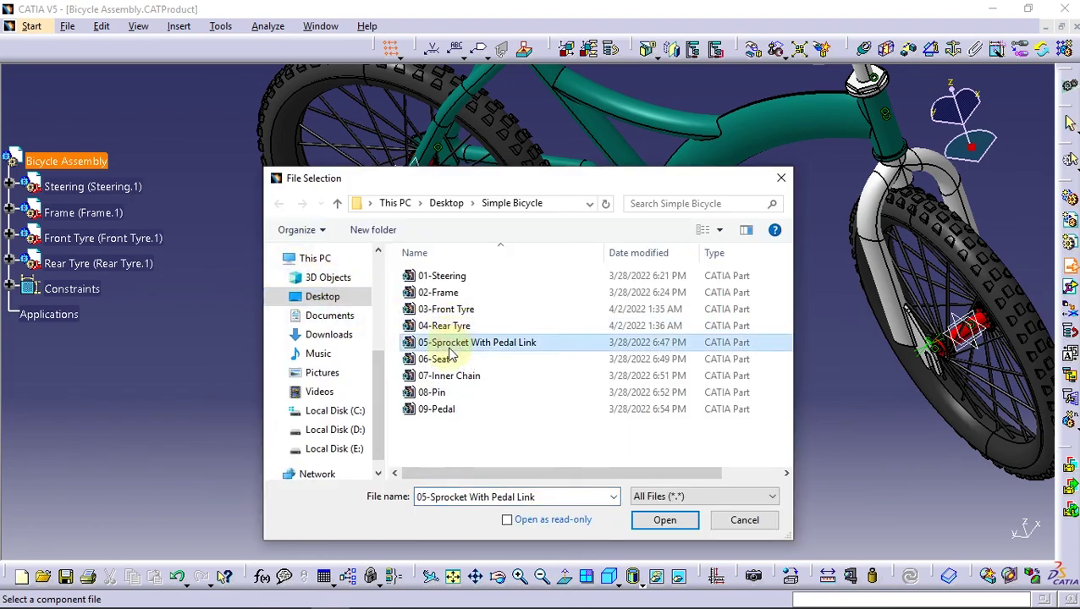
ctrl+click(444, 359)
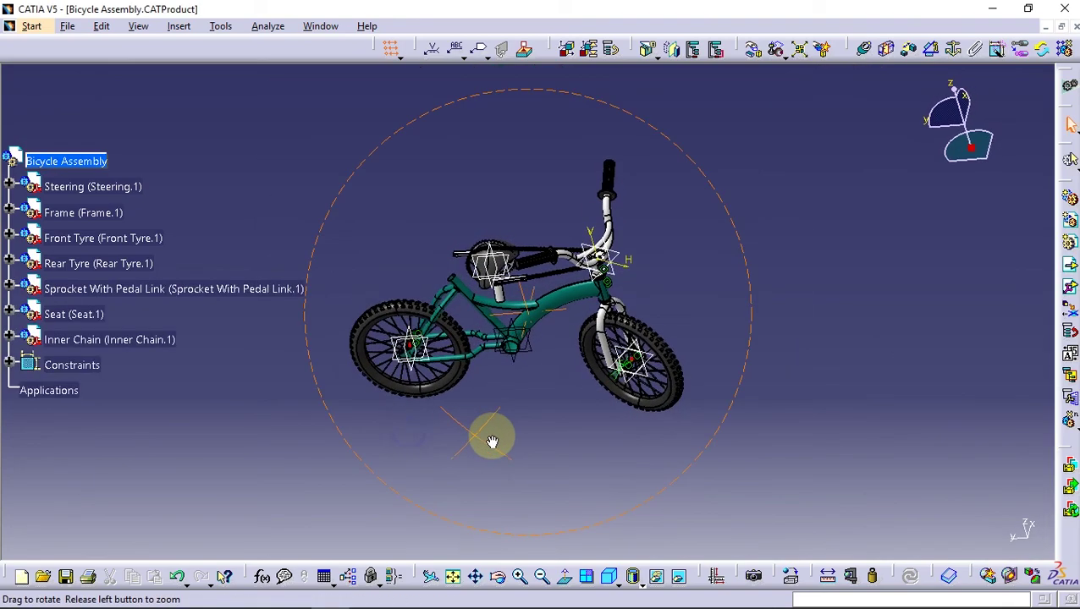
middle_drag(404, 432, 598, 269)
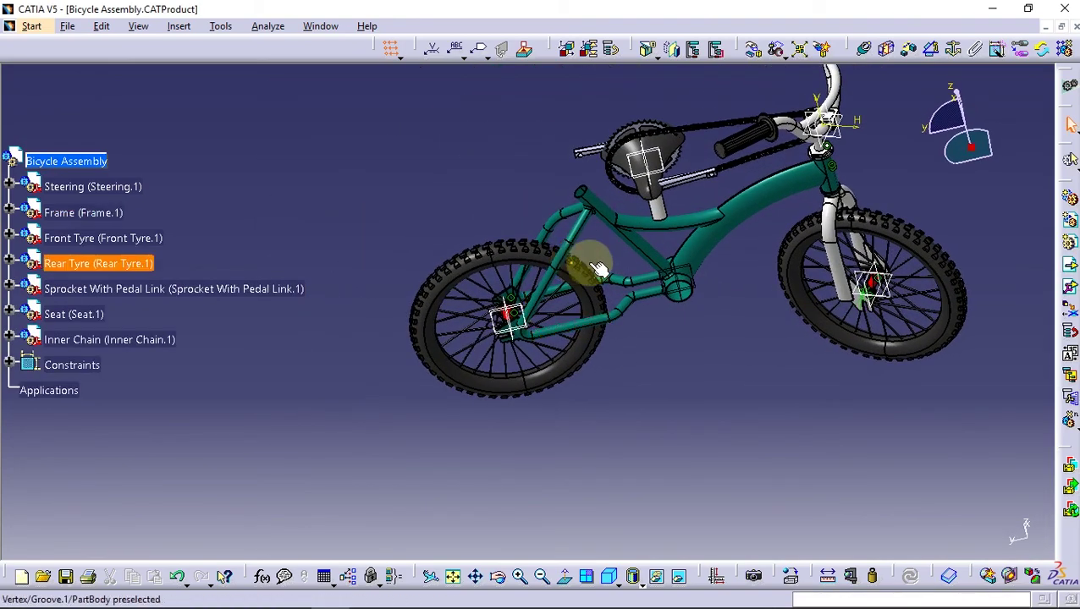
Make the seat coincident with the frame's seat tube axis and update
click(862, 53)
mouse_move(699, 212)
middle_down()
mouse_move(656, 241)
mouse_move(640, 309)
middle_up()
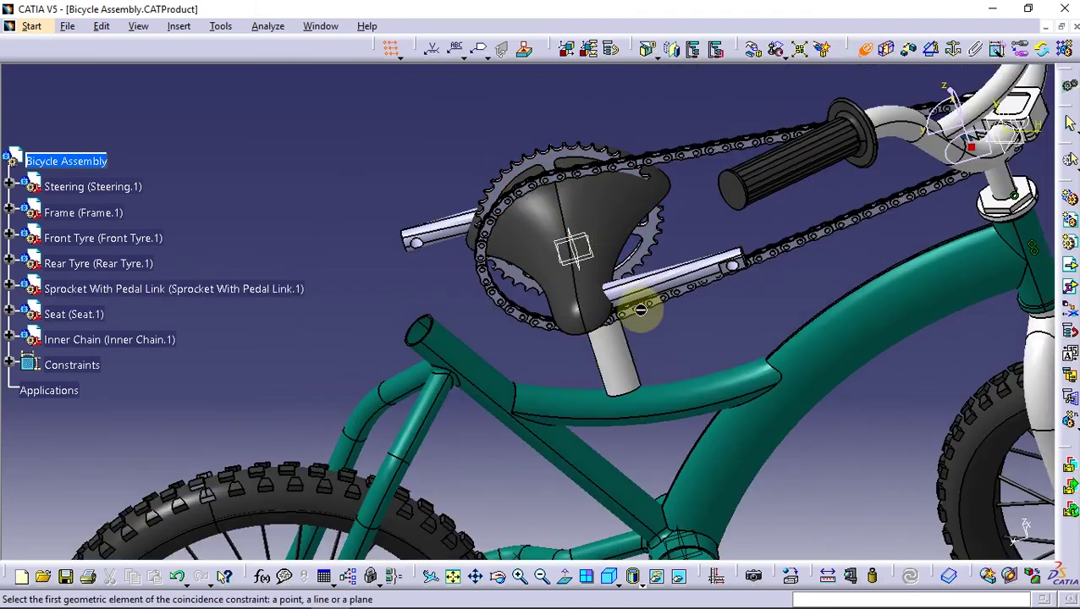
click(471, 372)
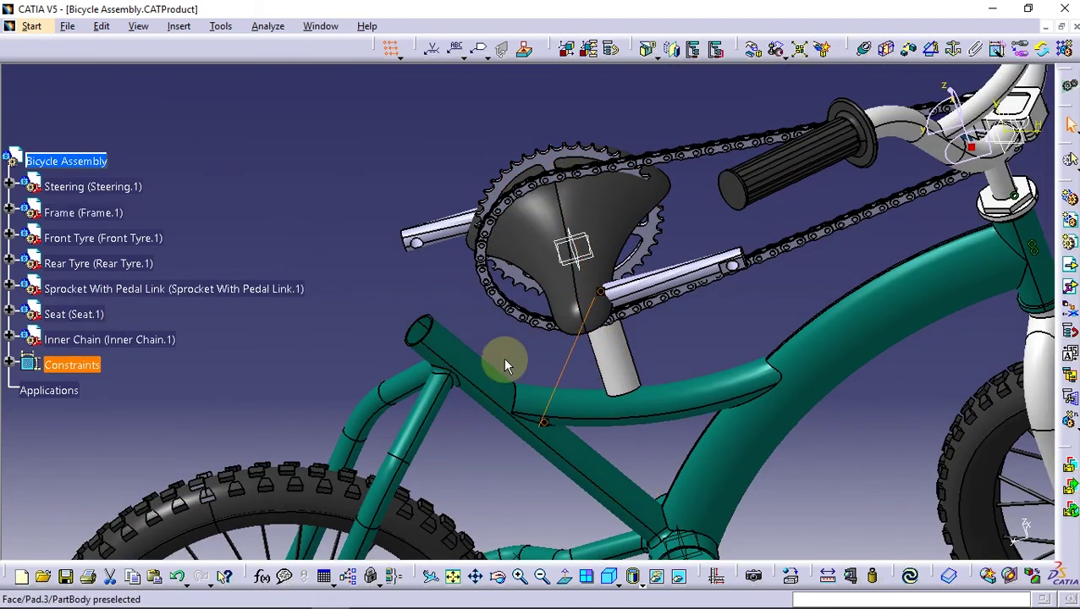
click(907, 578)
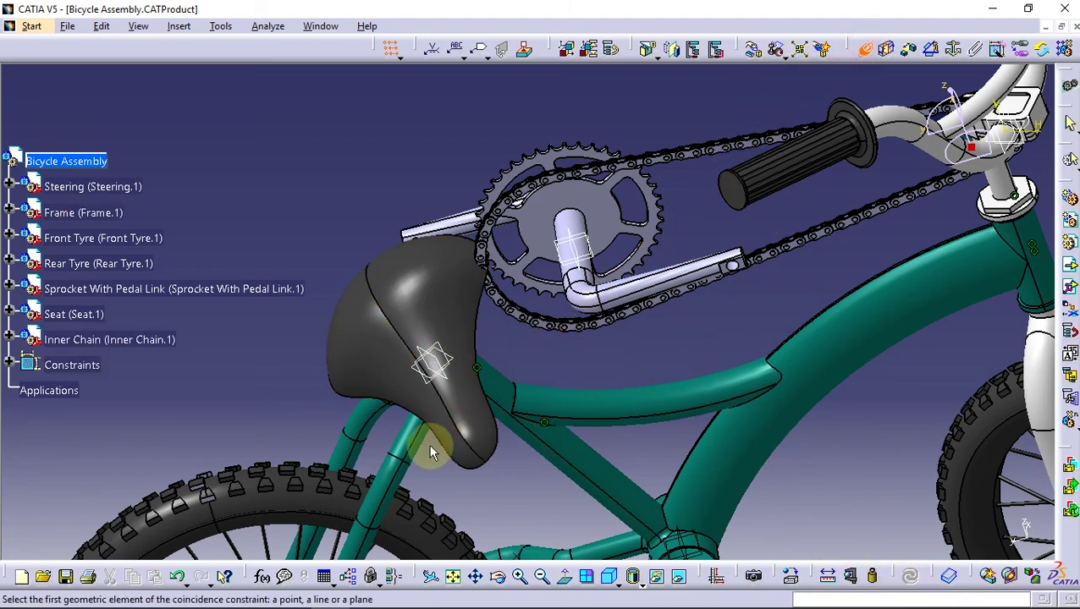
Confirm Coincidence.6 at the rear hub and rebuild the whole assembly
mouse_move(429, 446)
middle_down()
mouse_move(537, 275)
mouse_move(479, 414)
mouse_move(393, 375)
middle_up()
mouse_move(514, 328)
middle_down()
mouse_move(515, 452)
mouse_move(397, 364)
middle_up()
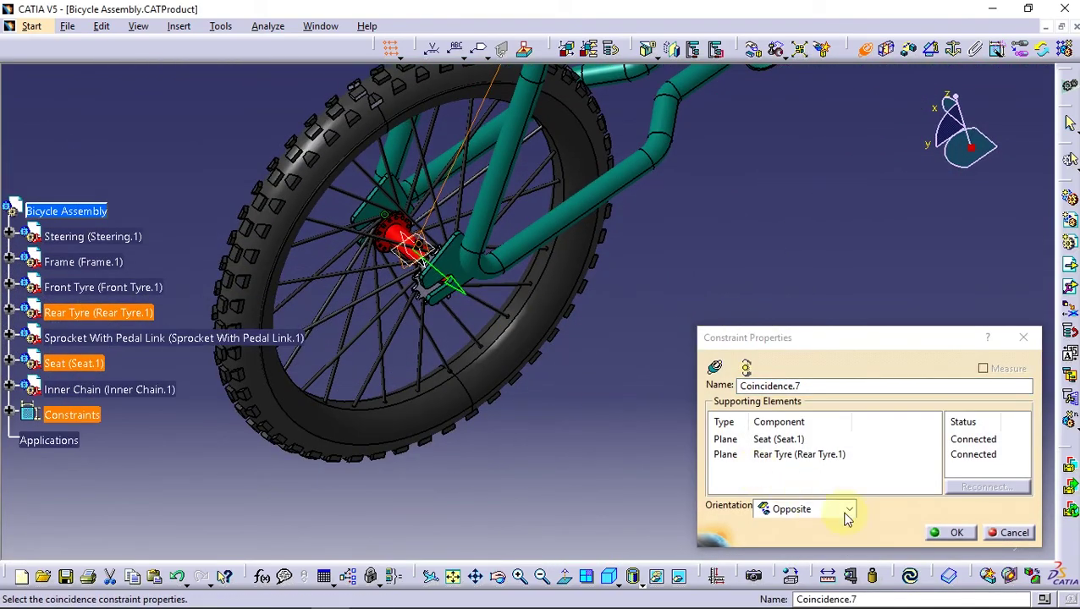
click(953, 532)
mouse_move(716, 233)
middle_down()
mouse_move(718, 423)
mouse_move(673, 459)
middle_up()
click(910, 578)
mouse_move(622, 322)
middle_down()
mouse_move(662, 429)
mouse_move(709, 383)
middle_up()
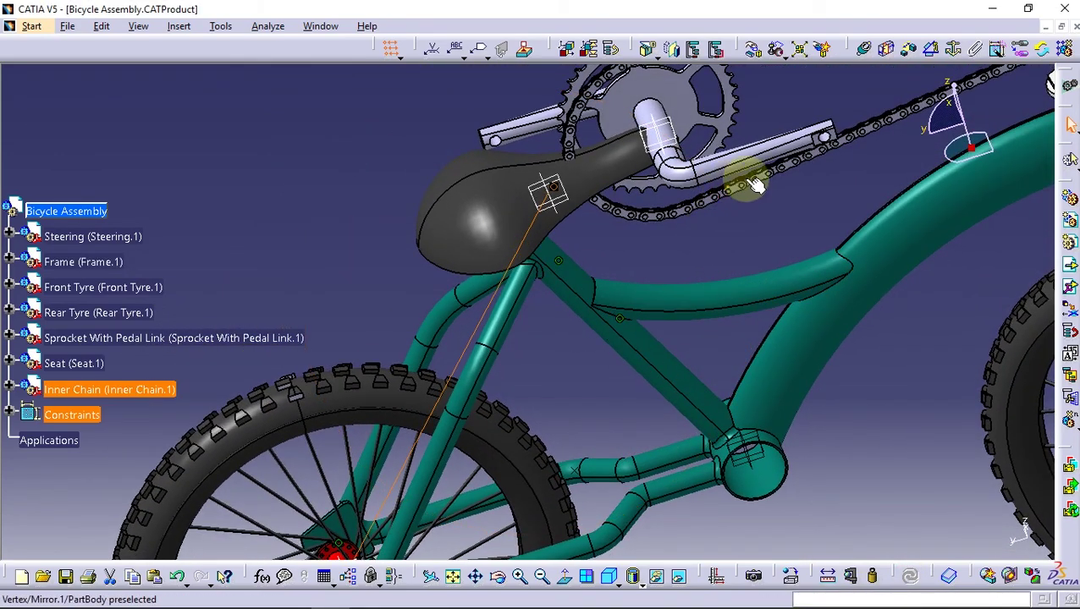
Drag the pedal sprocket along X down onto the frame near the bottom bracket
click(753, 48)
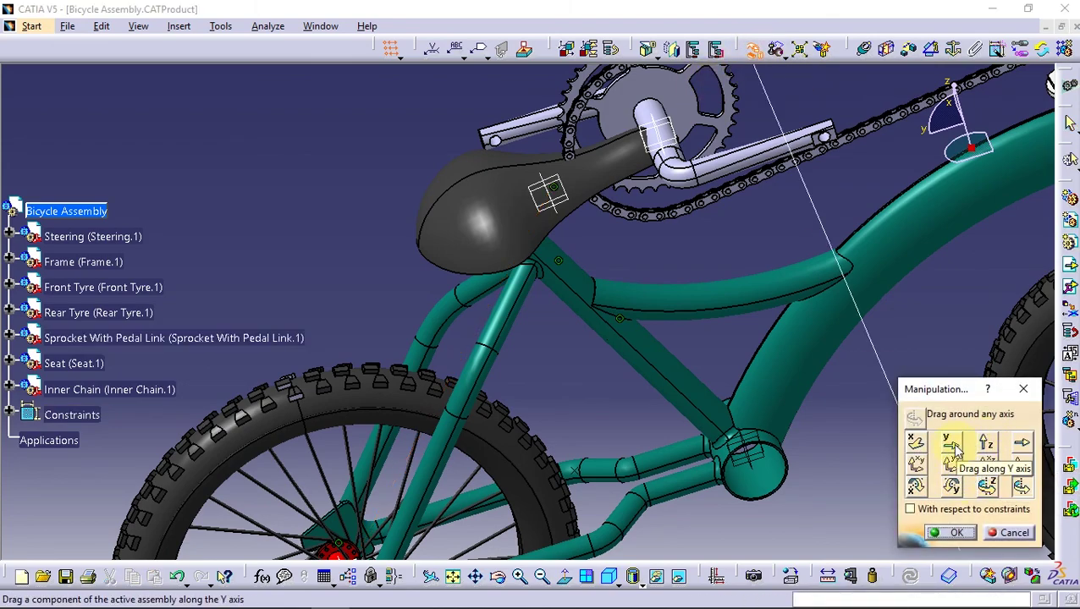
click(914, 442)
drag(652, 127, 690, 364)
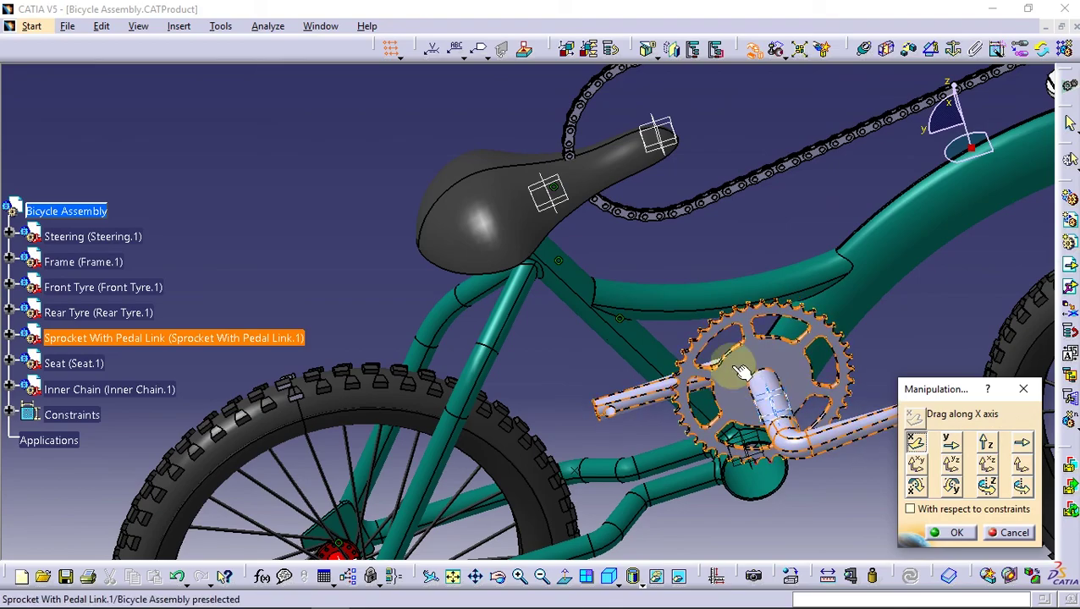
mouse_move(702, 364)
middle_down()
mouse_move(682, 313)
mouse_move(679, 338)
mouse_move(655, 216)
middle_up()
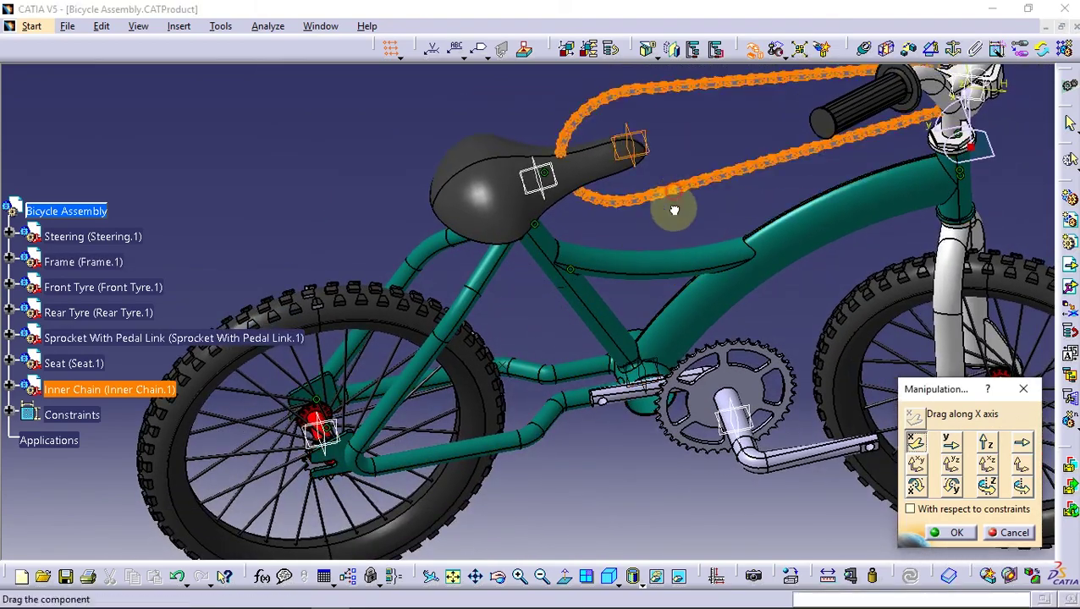
Move the inner chain down below the bike, clear of the frame, and accept
mouse_move(670, 202)
mouse_down()
mouse_move(675, 264)
mouse_move(675, 248)
mouse_up()
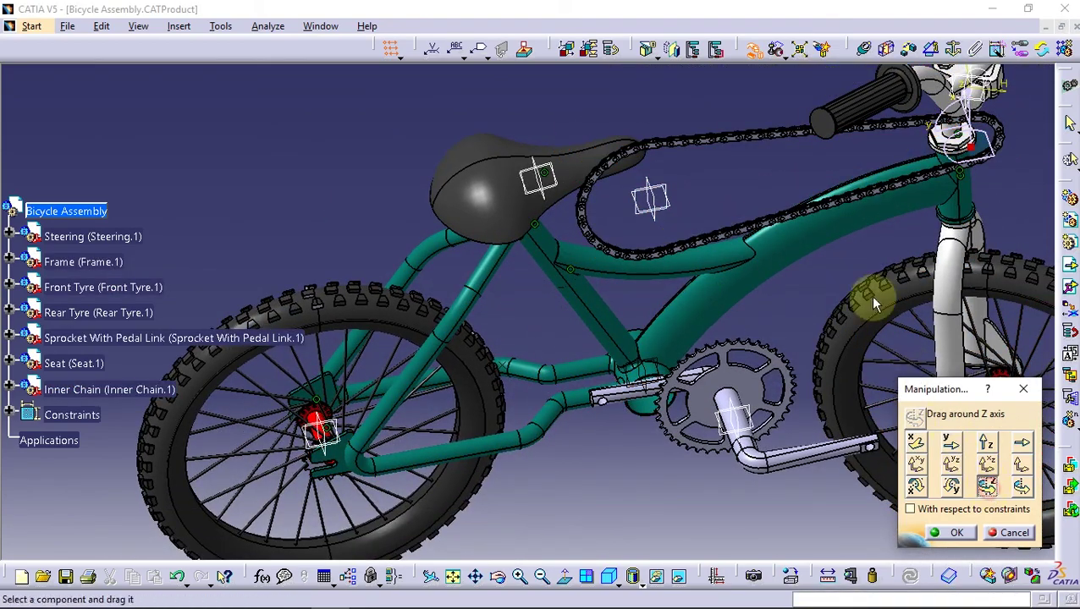
mouse_move(880, 188)
mouse_down()
mouse_move(554, 308)
mouse_move(472, 171)
mouse_up()
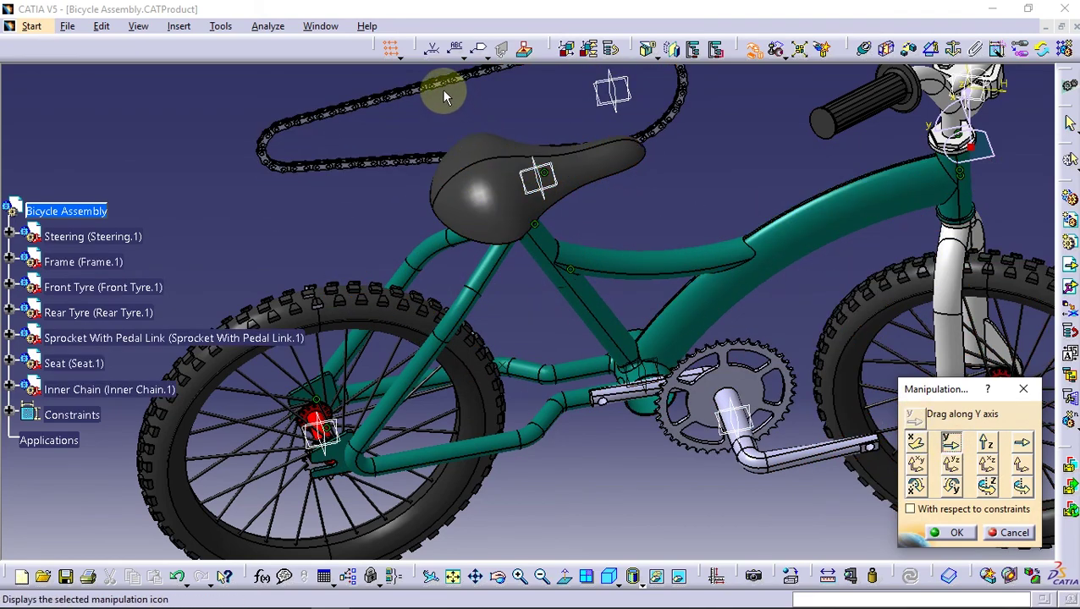
drag(444, 97, 489, 307)
drag(461, 95, 614, 506)
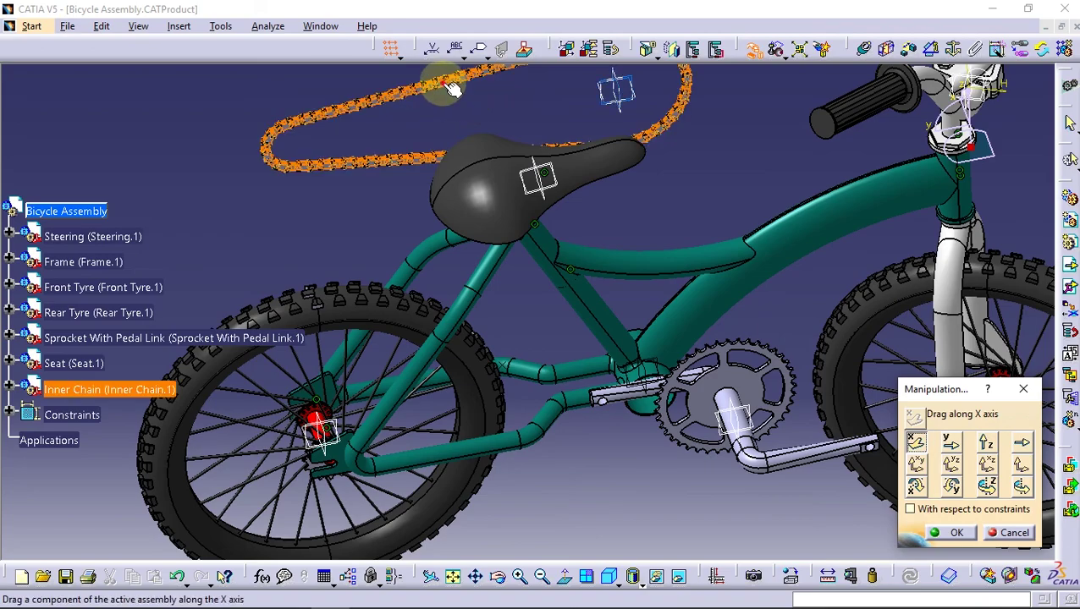
mouse_move(562, 388)
middle_down()
mouse_move(477, 367)
mouse_move(449, 410)
mouse_move(614, 366)
middle_up()
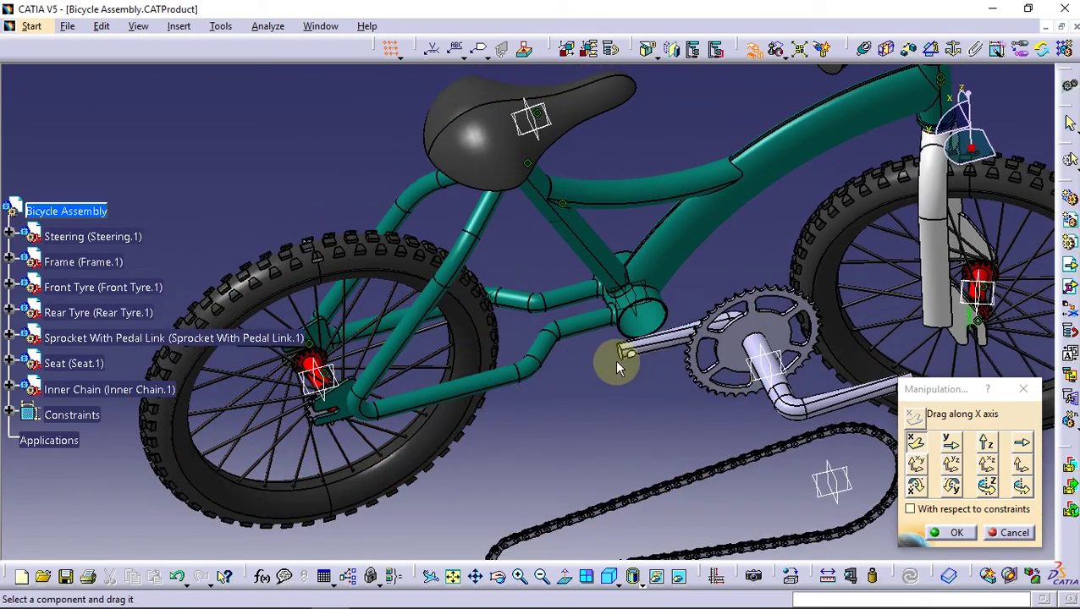
click(941, 533)
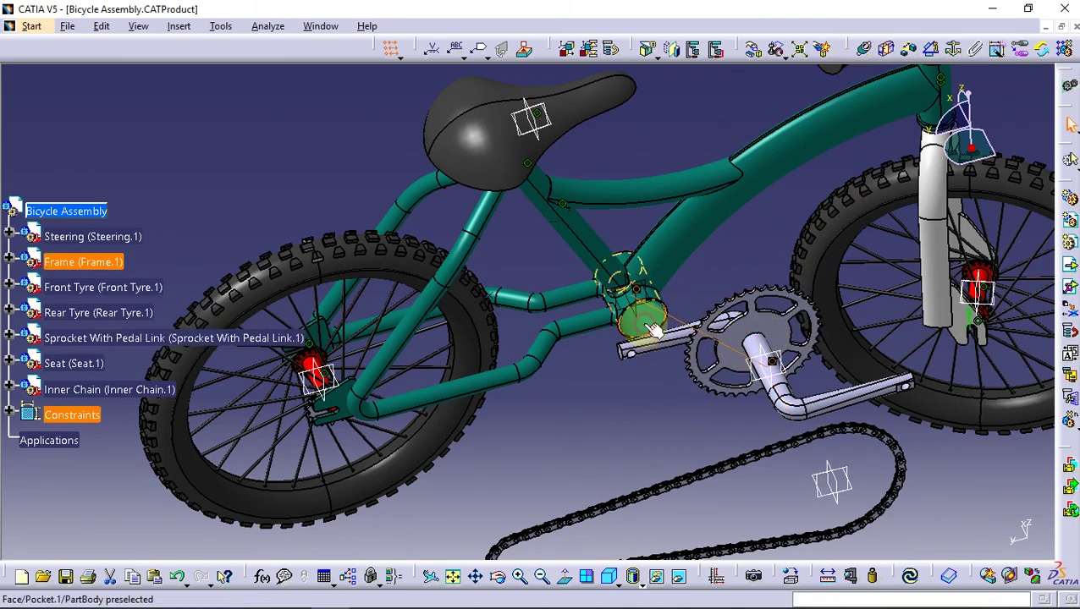
After Update All, drag and rotate the Sprocket With Pedal Link back onto the bottom bracket
click(906, 580)
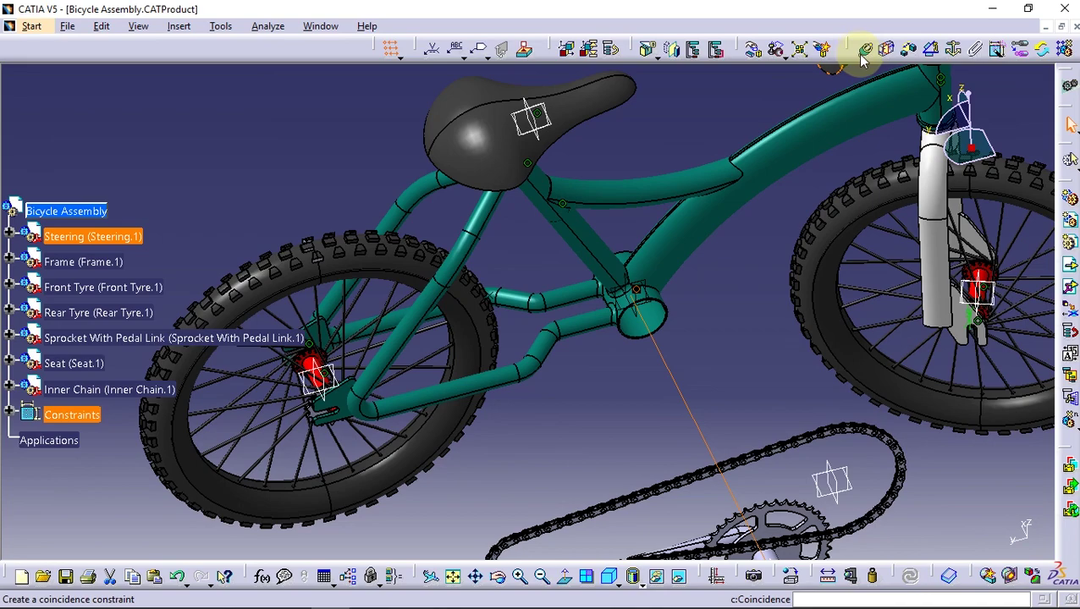
click(753, 51)
middle_drag(714, 398, 707, 319)
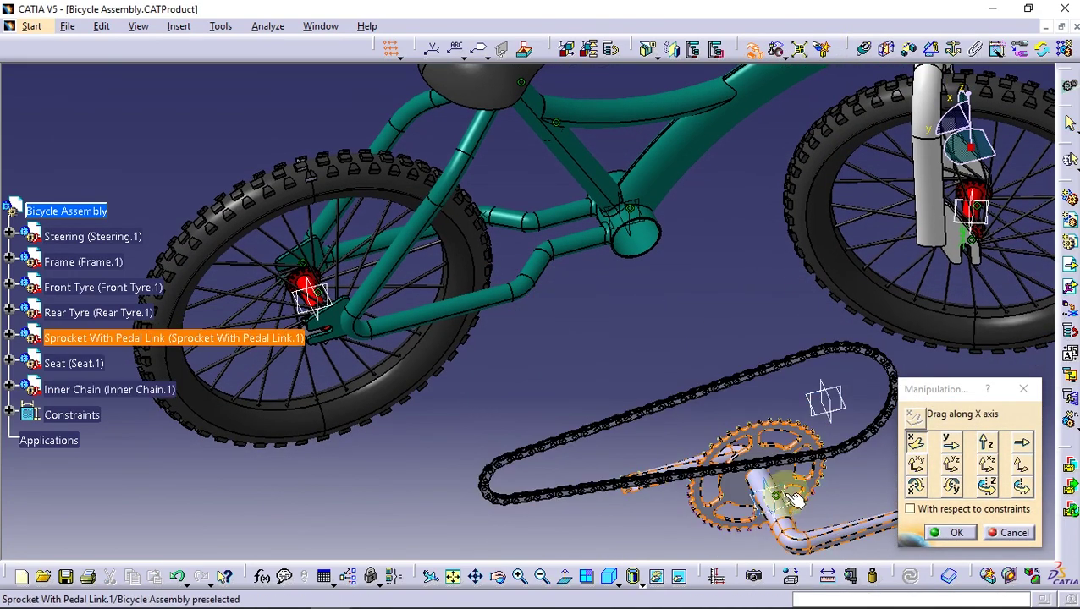
drag(773, 493, 698, 317)
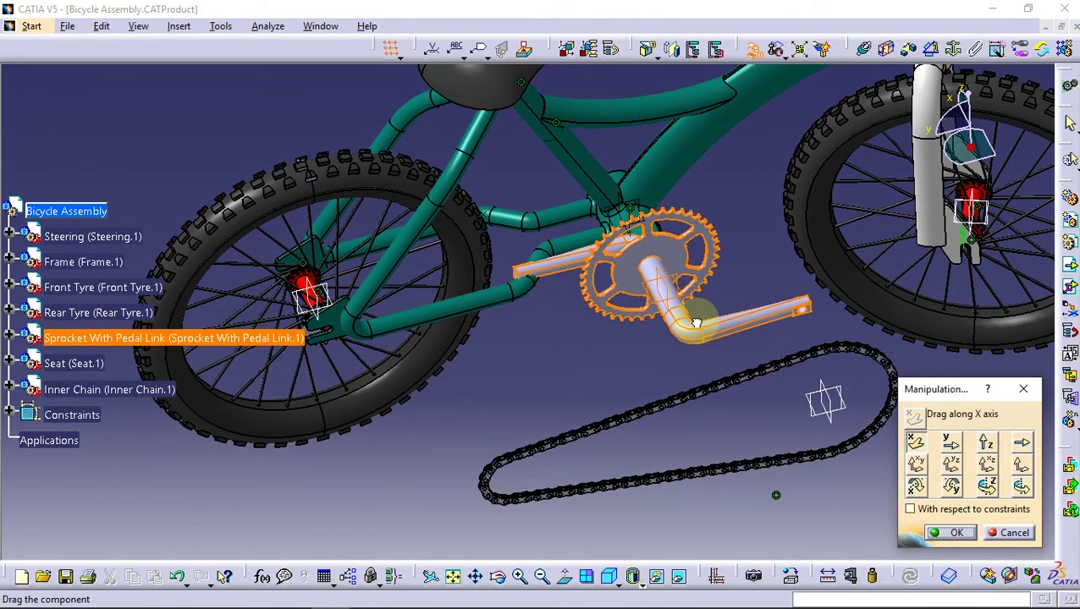
click(986, 486)
drag(584, 322, 716, 146)
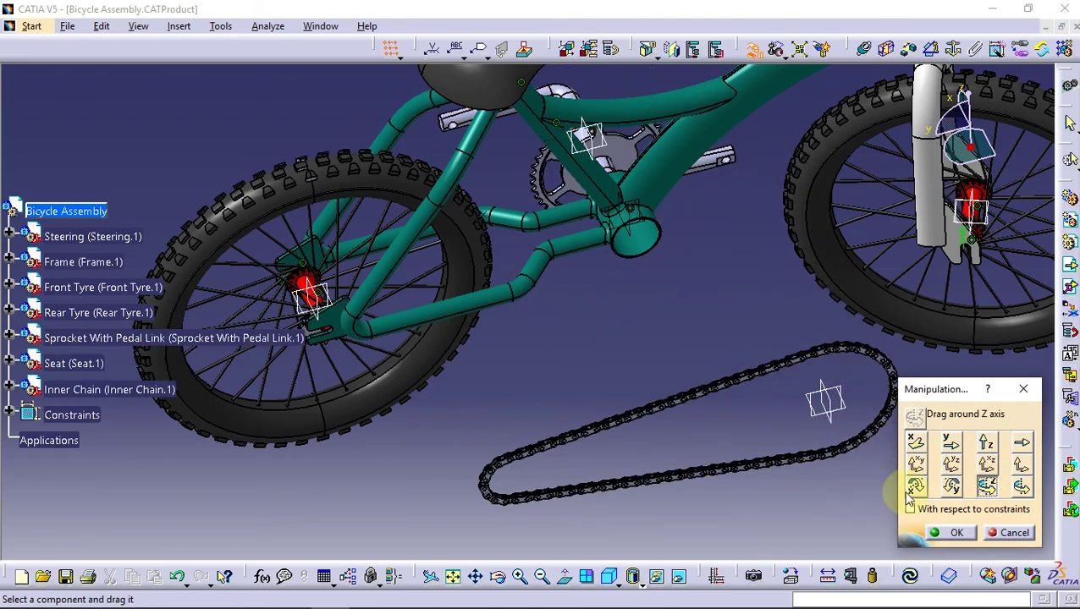
drag(578, 105, 610, 175)
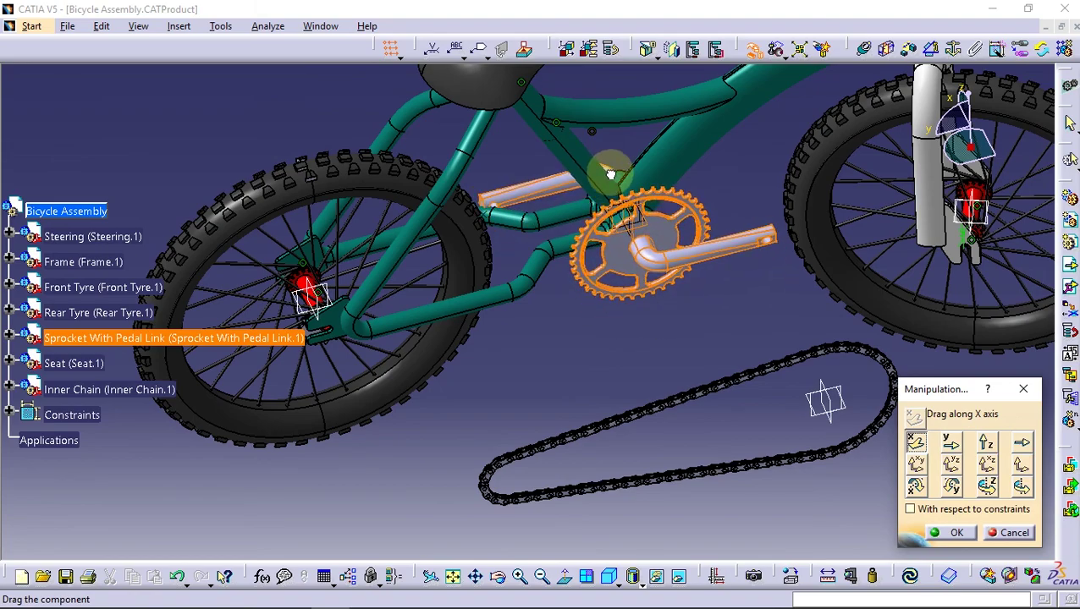
click(948, 532)
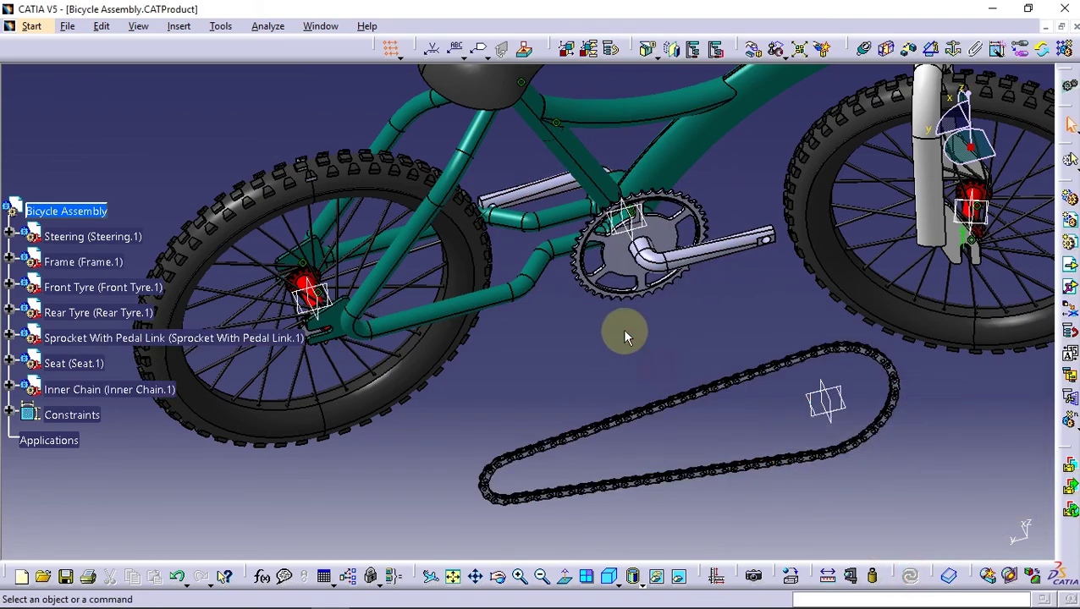
Zoom toward the sprocket and start another component manipulation
mouse_move(625, 336)
middle_down()
mouse_move(623, 433)
mouse_move(641, 436)
mouse_move(574, 424)
mouse_move(559, 474)
mouse_move(557, 433)
mouse_move(449, 441)
mouse_move(477, 436)
mouse_move(458, 433)
middle_up()
click(753, 48)
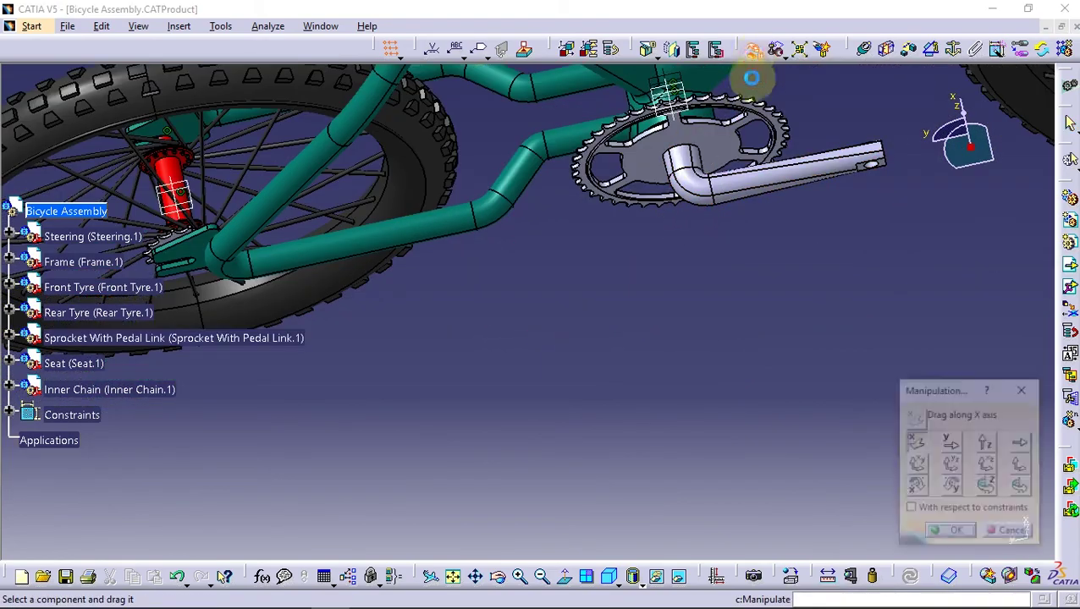
middle_drag(692, 246, 715, 277)
Nudge the sprocket slightly, then add Offset.9 between the sprocket plane and rear tyre plane
drag(556, 217, 555, 217)
click(956, 533)
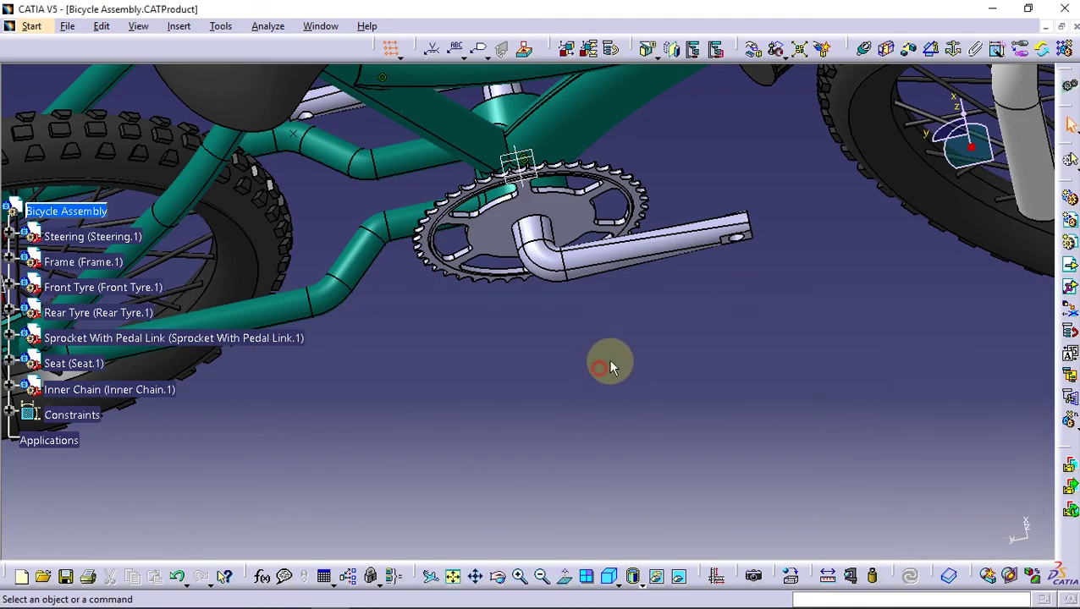
click(886, 48)
click(905, 48)
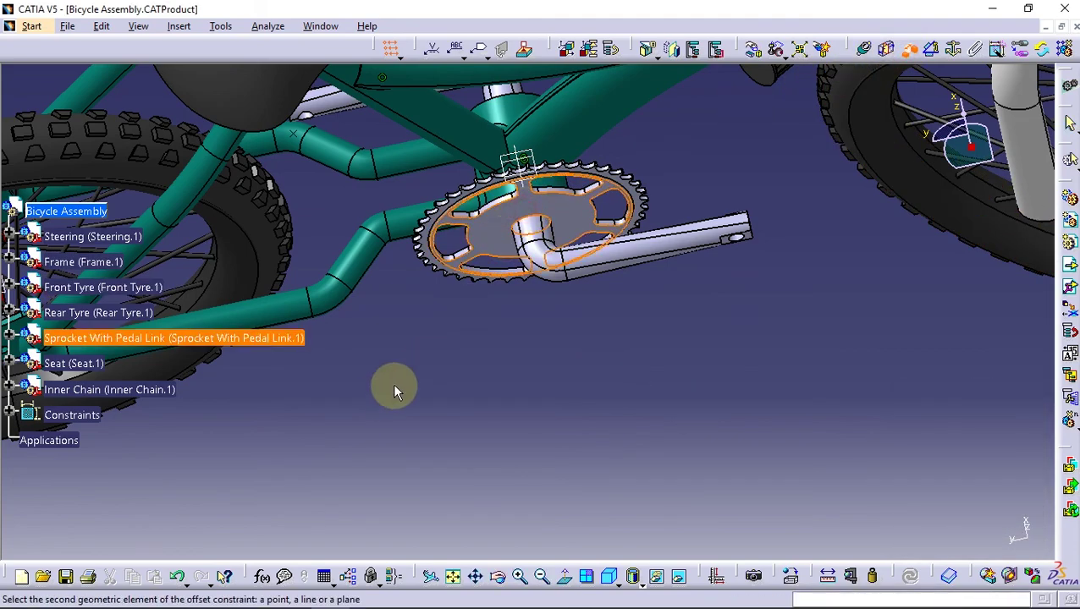
mouse_move(393, 390)
middle_down()
mouse_move(722, 330)
mouse_move(482, 350)
mouse_move(237, 212)
mouse_move(567, 277)
middle_up()
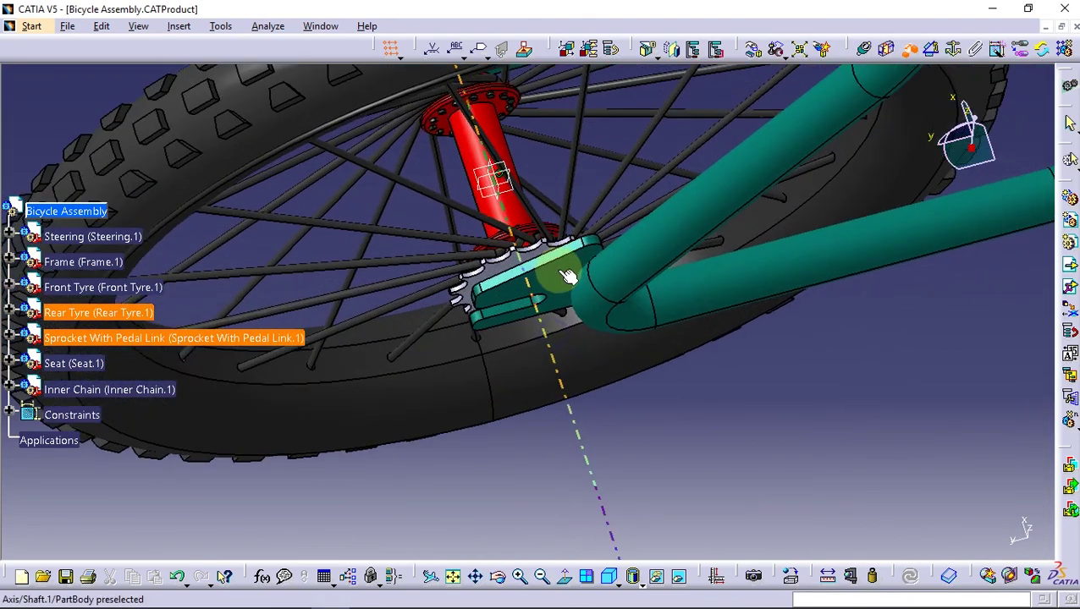
click(504, 265)
mouse_move(723, 241)
middle_down()
mouse_move(386, 314)
mouse_move(668, 221)
middle_up()
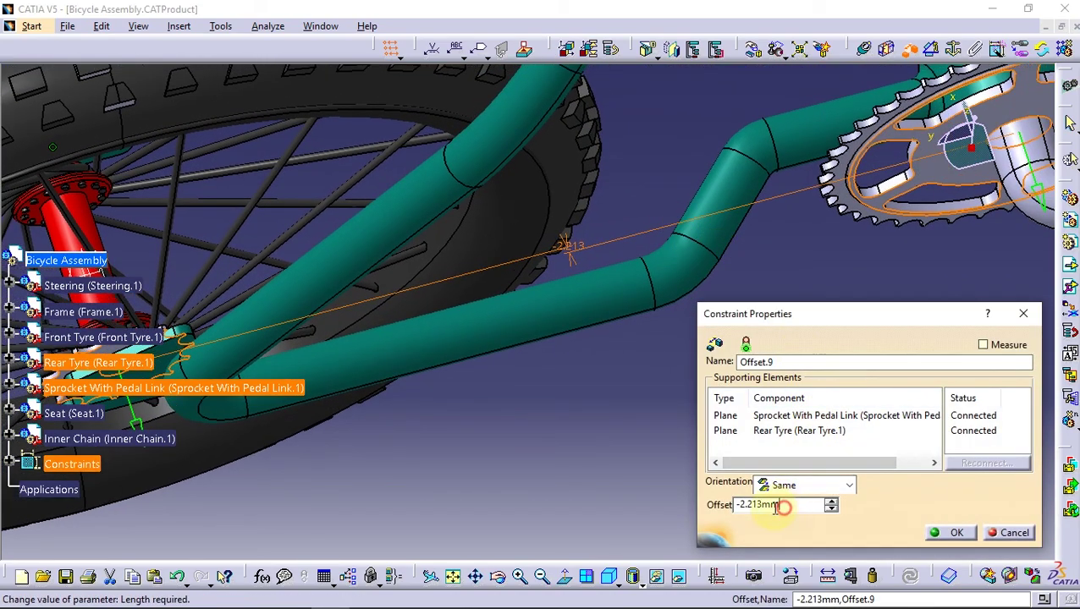
click(957, 531)
mouse_move(481, 393)
middle_down()
mouse_move(494, 391)
mouse_move(578, 470)
mouse_move(634, 297)
mouse_move(658, 355)
mouse_move(578, 294)
mouse_move(710, 338)
middle_up()
Move the inner chain up under the frame
click(754, 49)
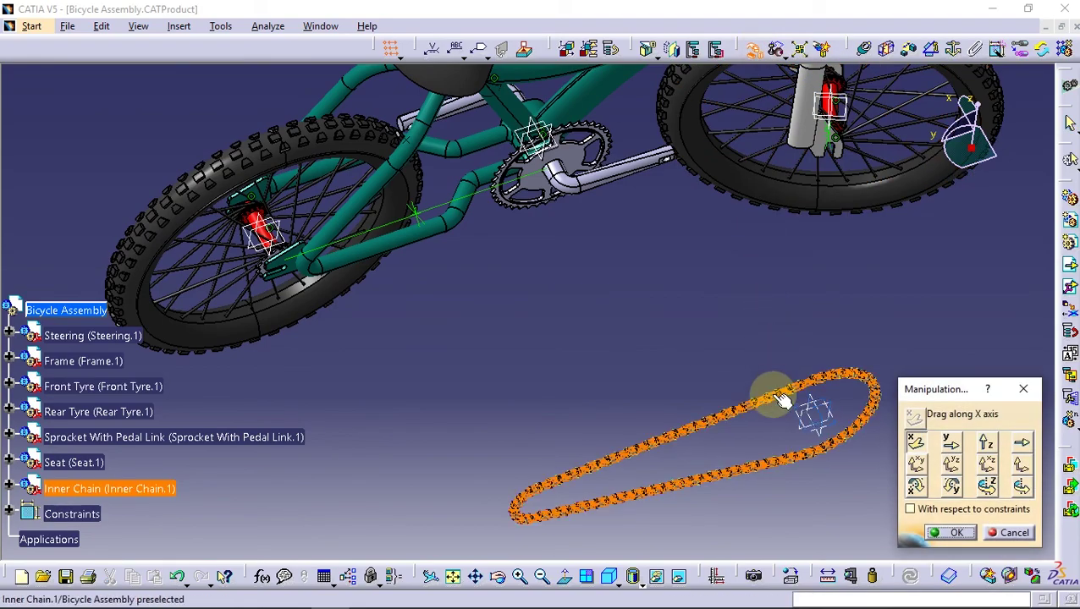
drag(770, 393, 538, 220)
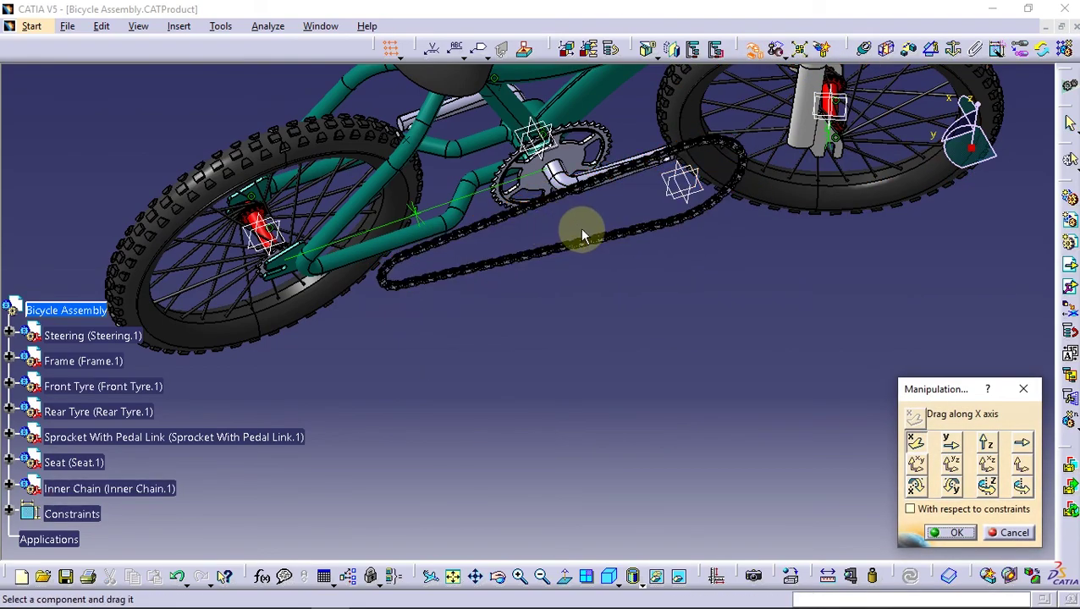
mouse_move(580, 229)
middle_down()
mouse_move(544, 228)
mouse_move(682, 371)
middle_up()
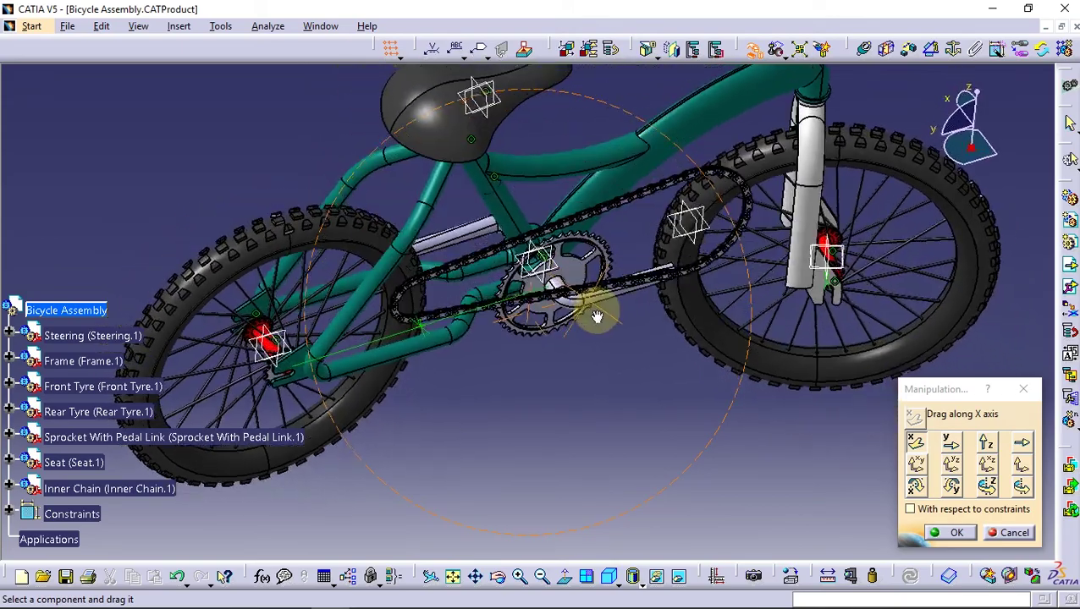
click(958, 532)
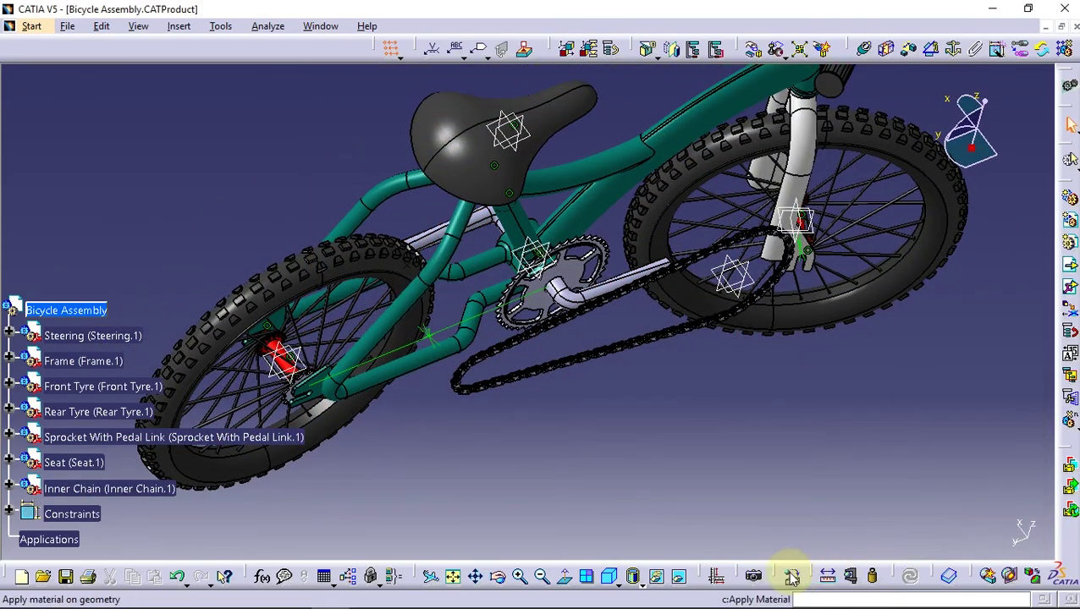
Add Coincidence.10 between the chain and sprocket planes, then Update All
mouse_move(639, 343)
middle_down()
mouse_move(646, 265)
mouse_move(660, 342)
mouse_move(643, 270)
mouse_move(682, 332)
mouse_move(631, 292)
middle_up()
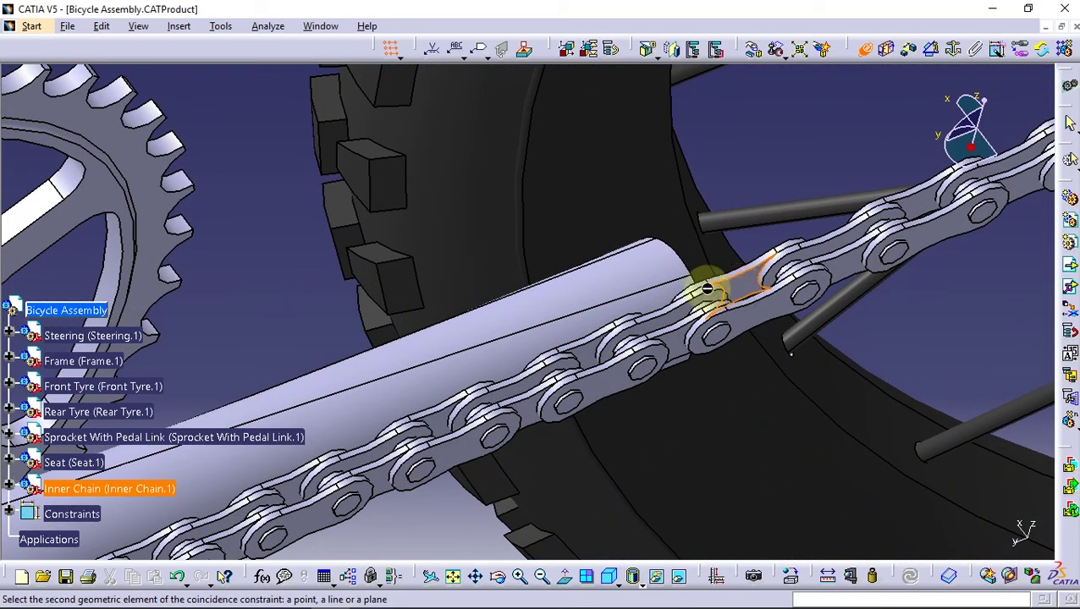
mouse_move(708, 289)
middle_down()
mouse_move(704, 330)
mouse_move(499, 192)
mouse_move(545, 236)
mouse_move(382, 324)
mouse_move(614, 277)
middle_up()
click(676, 261)
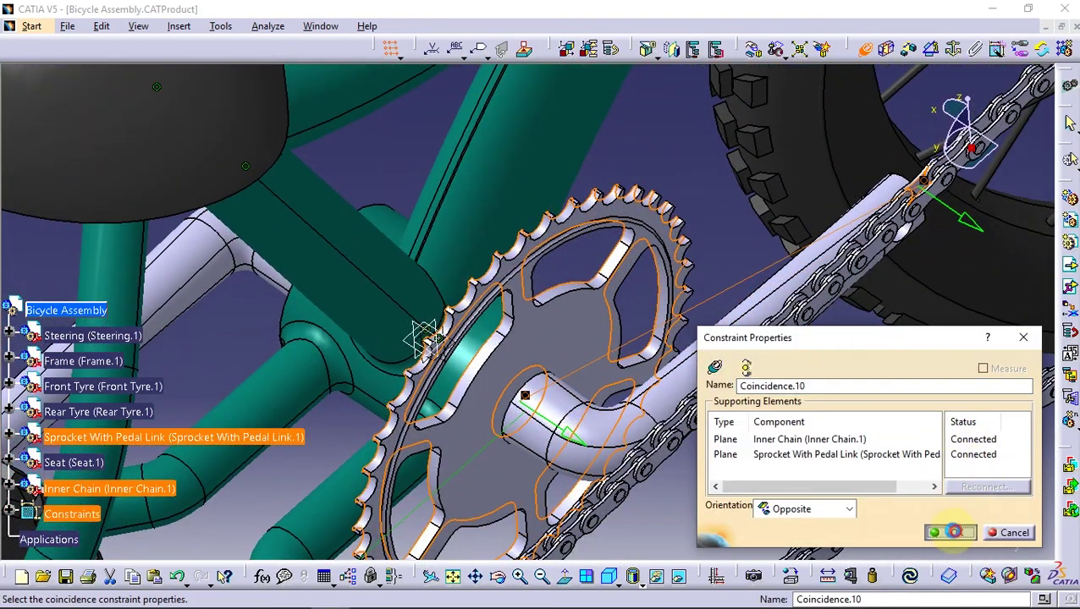
click(954, 531)
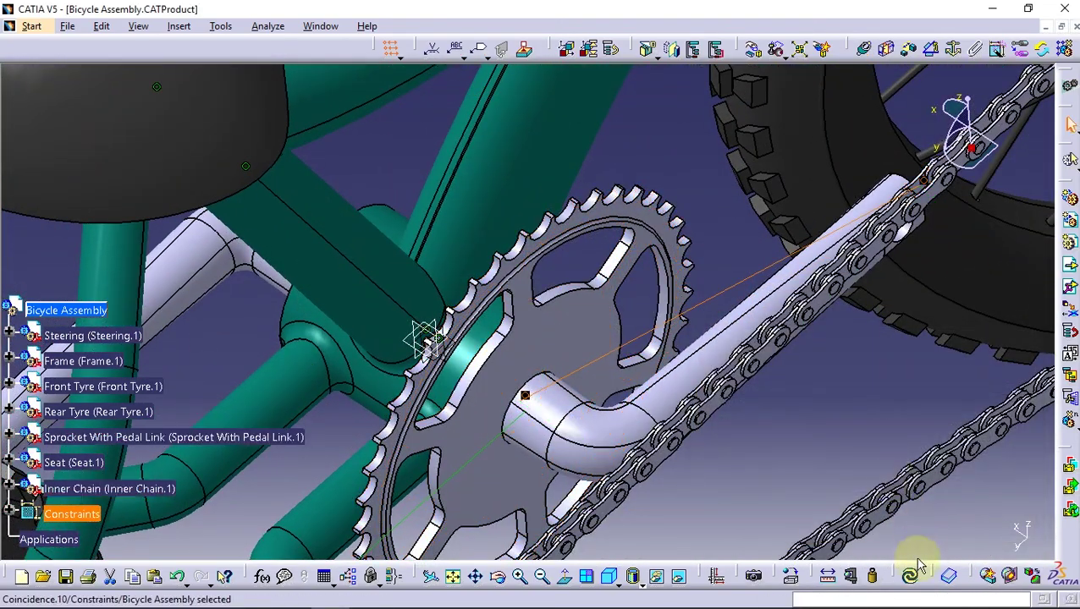
click(911, 580)
ctrl+middle_drag(633, 360, 669, 499)
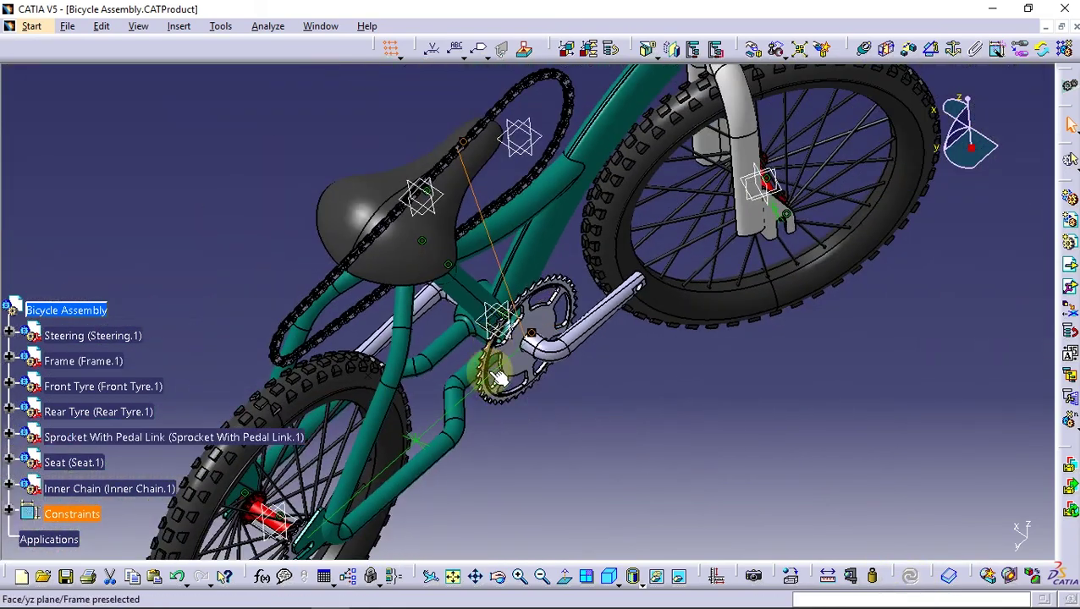
Drag the inner chain along Z down onto the front sprocket and accept its position
mouse_move(499, 378)
middle_down()
mouse_move(361, 313)
mouse_move(406, 315)
middle_up()
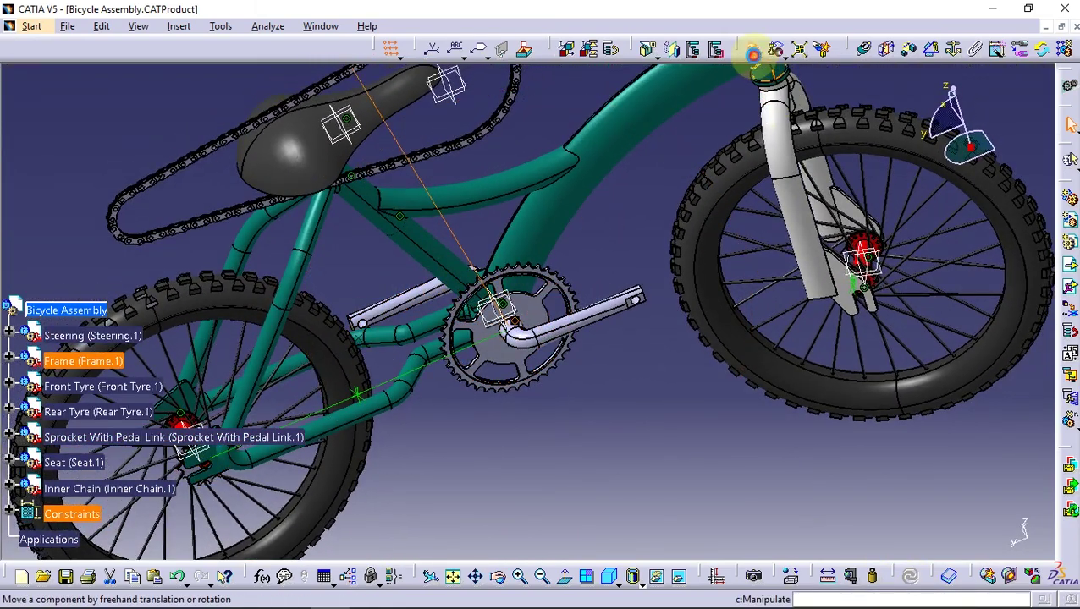
click(753, 52)
click(986, 441)
mouse_move(440, 247)
mouse_down()
mouse_move(498, 379)
mouse_move(495, 398)
mouse_up()
mouse_move(325, 441)
middle_down()
mouse_move(386, 270)
mouse_move(670, 386)
middle_up()
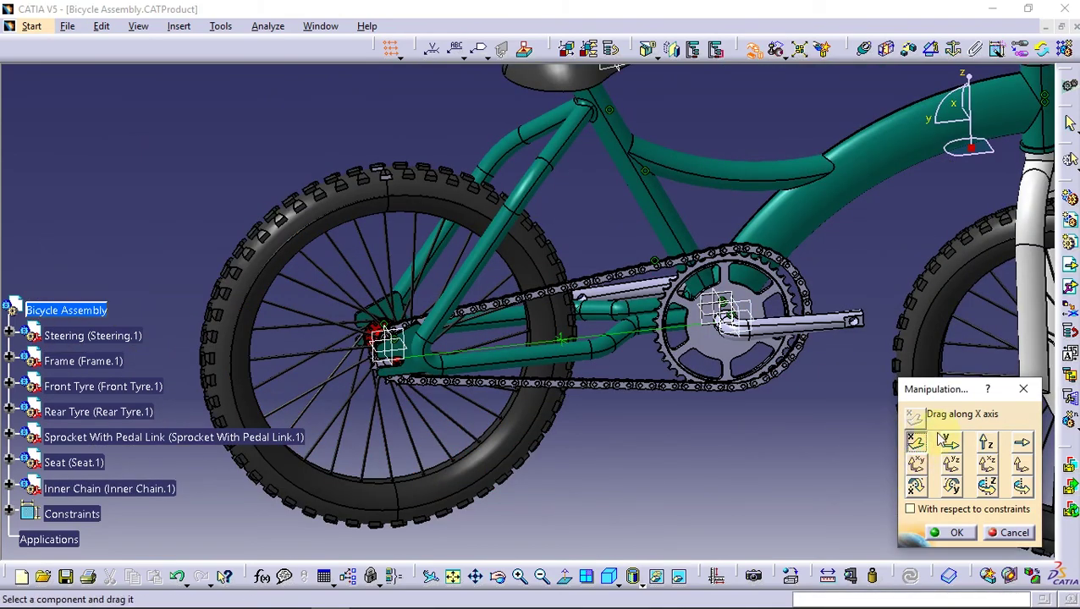
click(949, 441)
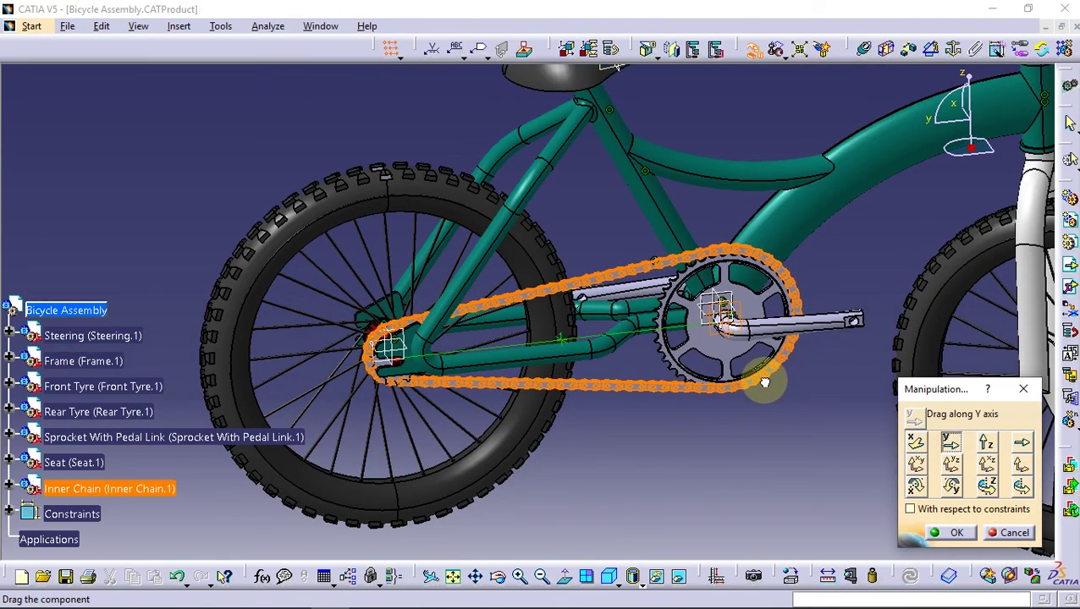
click(950, 534)
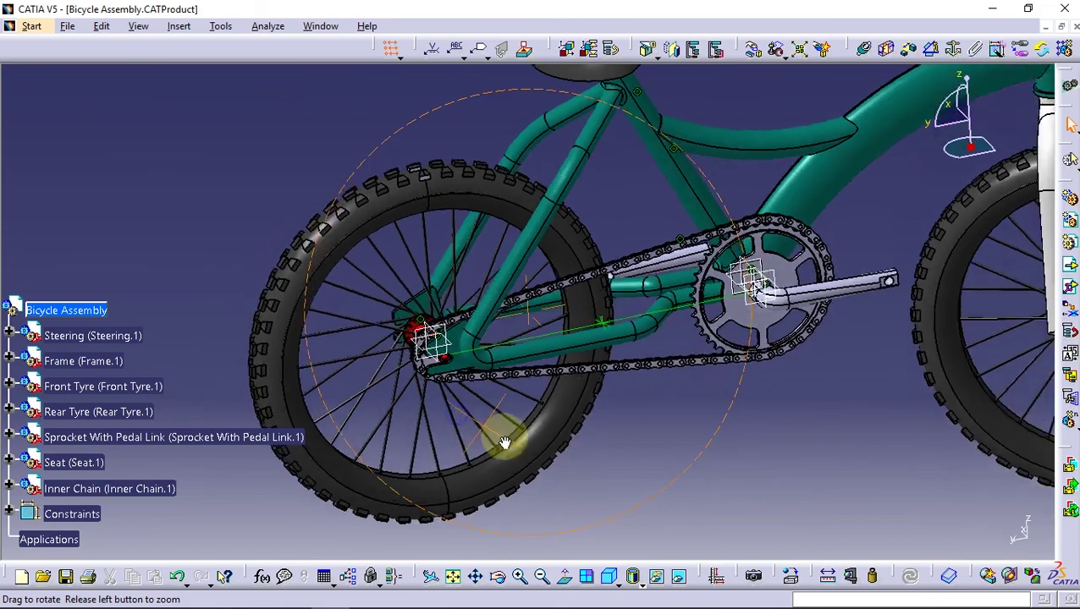
Orbit around the rear hub and begin another Drag along Z on the chain
mouse_move(505, 441)
middle_down()
mouse_move(486, 473)
mouse_move(526, 316)
mouse_move(551, 351)
mouse_move(540, 289)
mouse_move(566, 169)
middle_up()
middle_drag(552, 229, 730, 161)
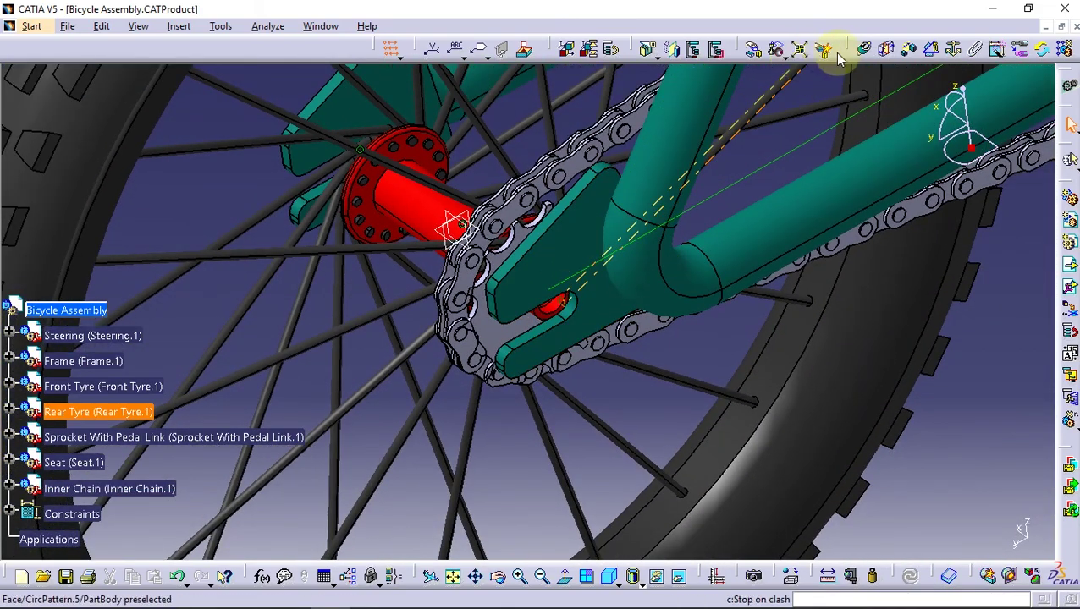
click(753, 50)
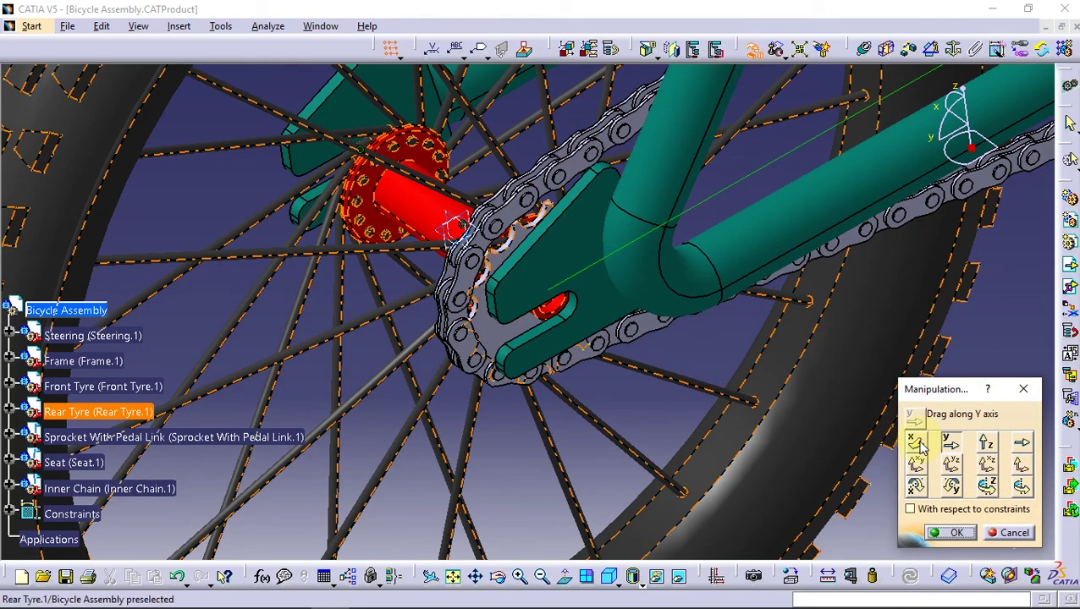
click(982, 442)
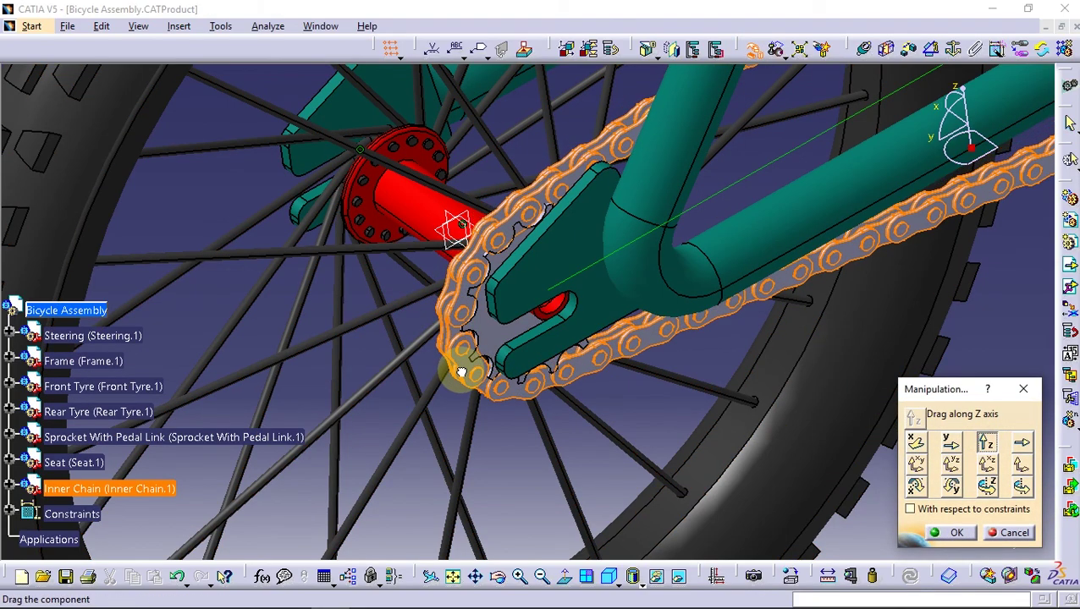
mouse_move(458, 349)
middle_down()
mouse_move(537, 386)
mouse_move(486, 345)
mouse_move(472, 352)
mouse_move(504, 373)
mouse_move(578, 282)
mouse_move(675, 332)
mouse_move(703, 270)
mouse_move(725, 285)
mouse_move(610, 291)
mouse_move(645, 308)
middle_up()
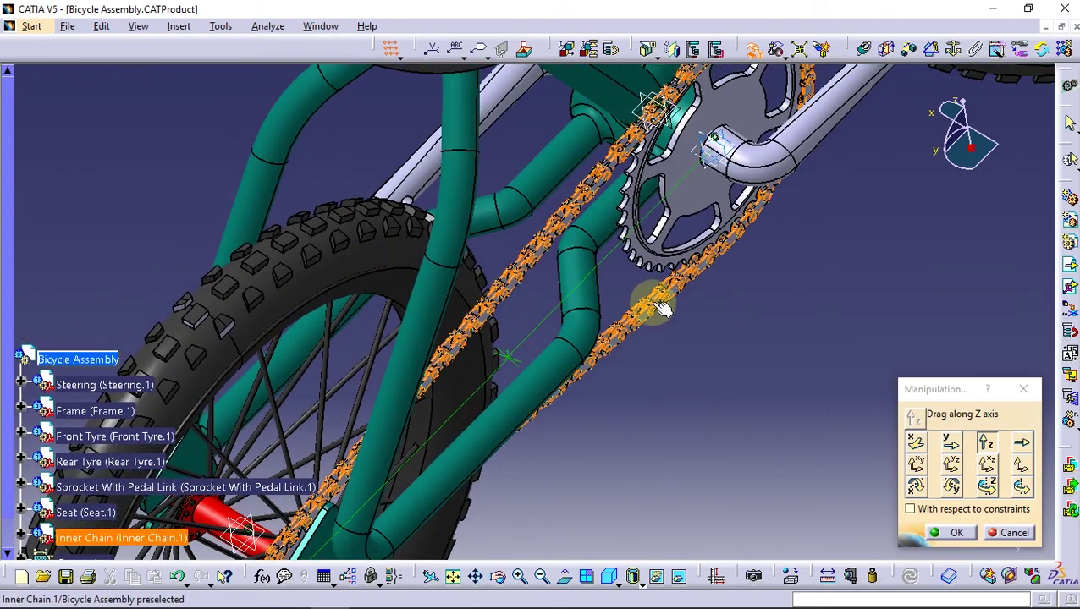
Edit Offset.9 to 2mm, updating the assembly after each change
double_click(508, 355)
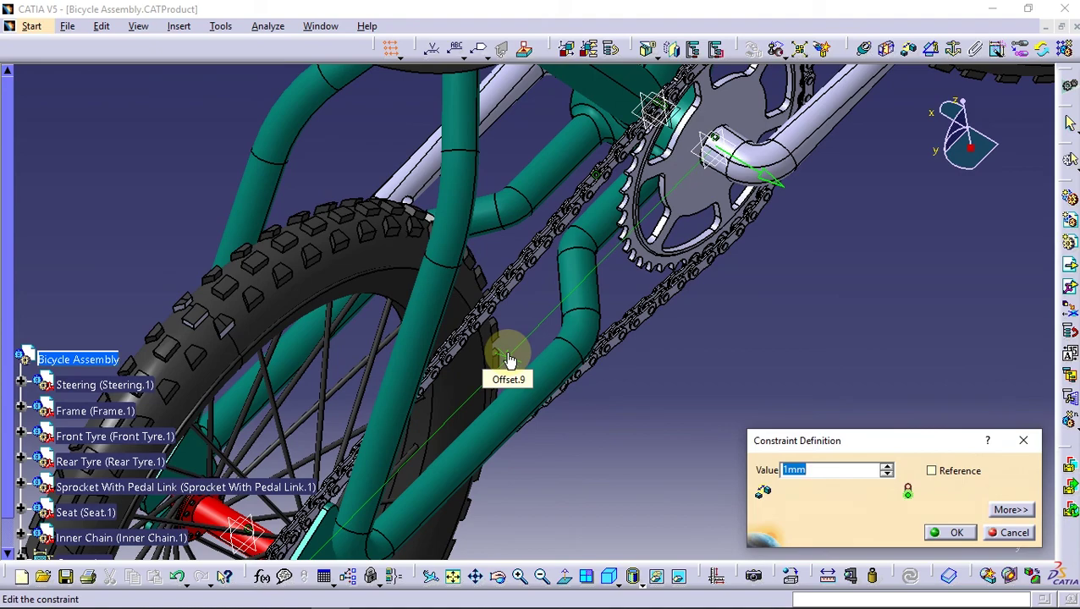
key(Return)
click(909, 575)
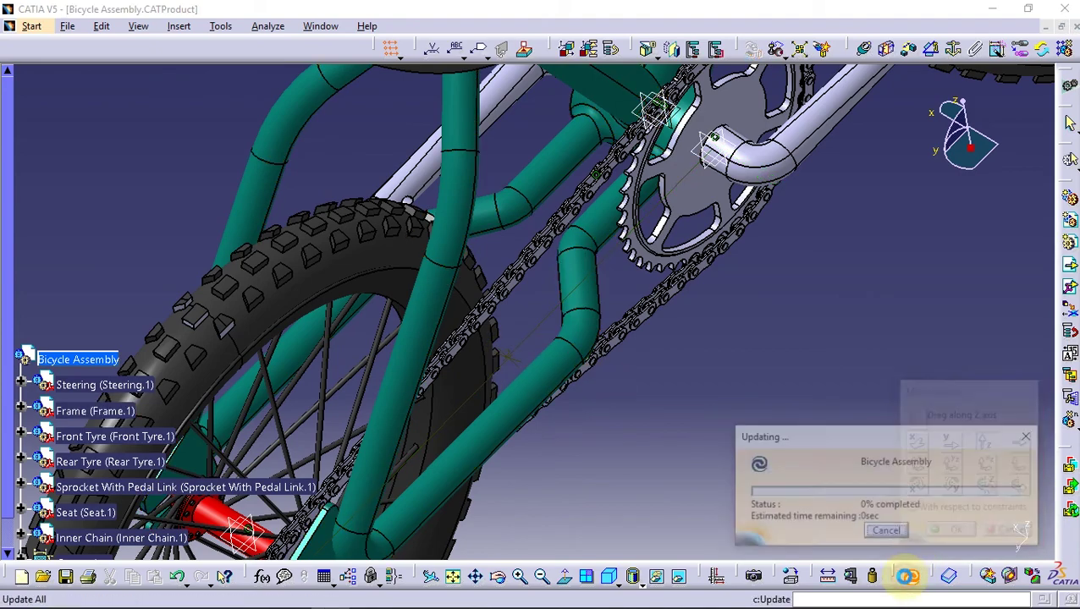
double_click(508, 356)
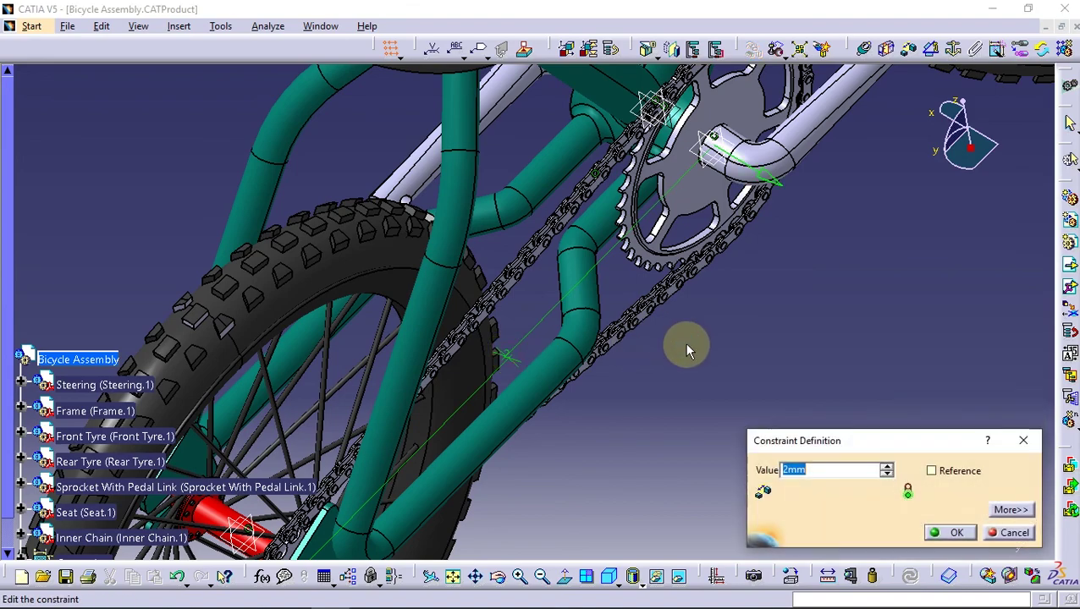
key(Return)
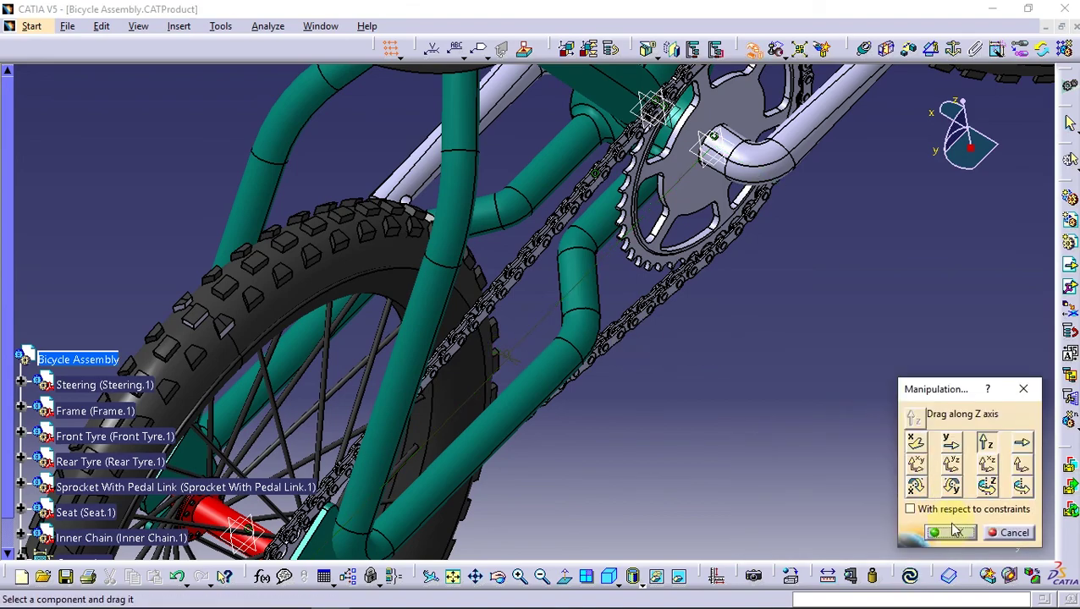
click(952, 533)
click(909, 575)
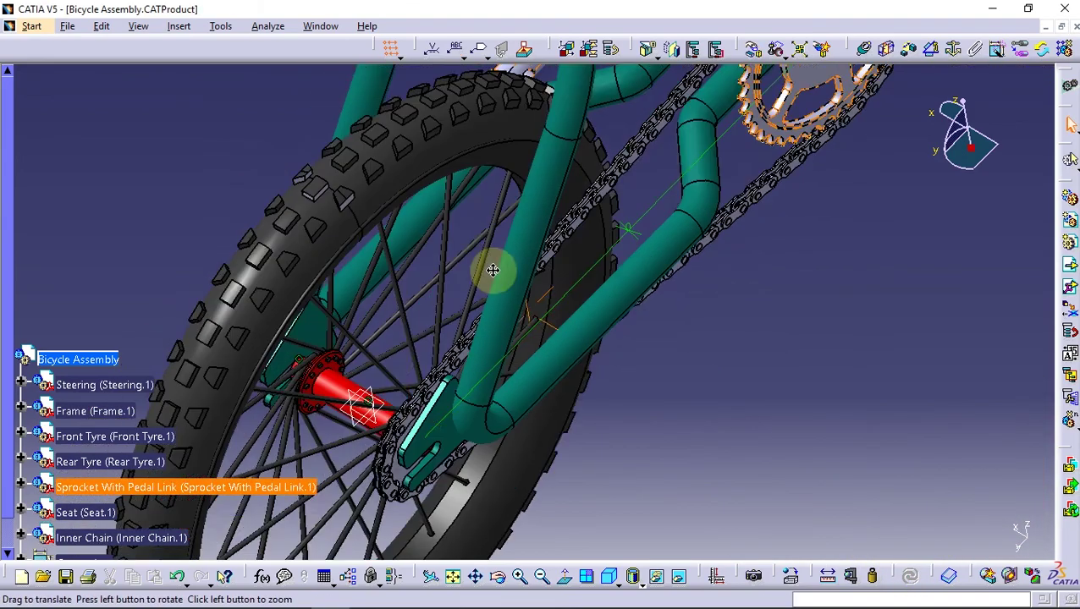
Zoom onto the rear hub and change Offset.9 to -1mm
mouse_move(494, 270)
middle_down()
mouse_move(511, 306)
mouse_move(494, 284)
mouse_move(558, 327)
middle_up()
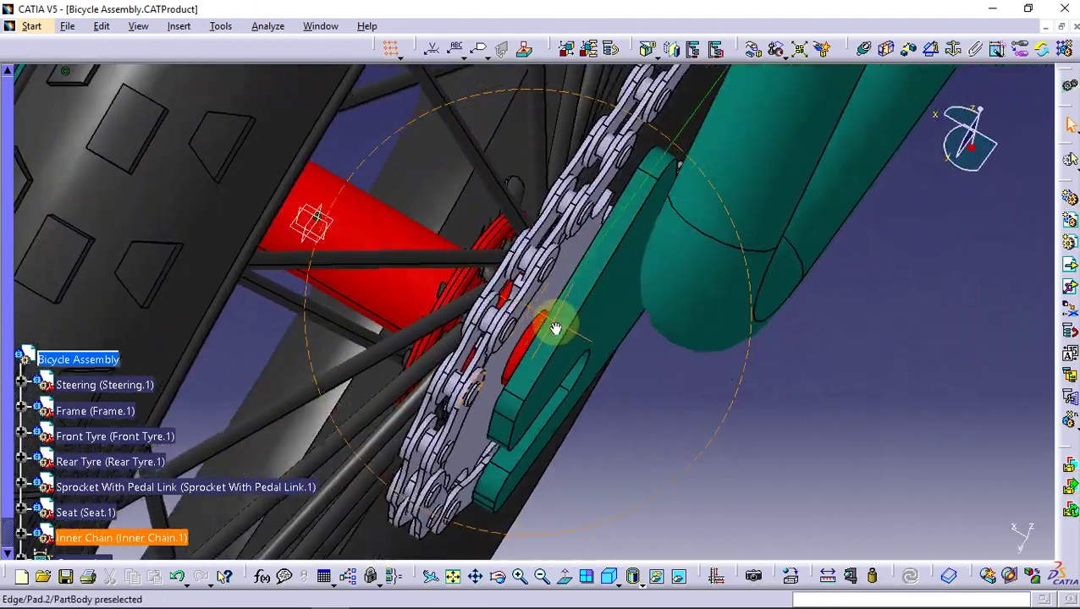
mouse_move(592, 332)
middle_down()
mouse_move(550, 320)
mouse_move(655, 354)
mouse_move(622, 397)
mouse_move(586, 357)
middle_up()
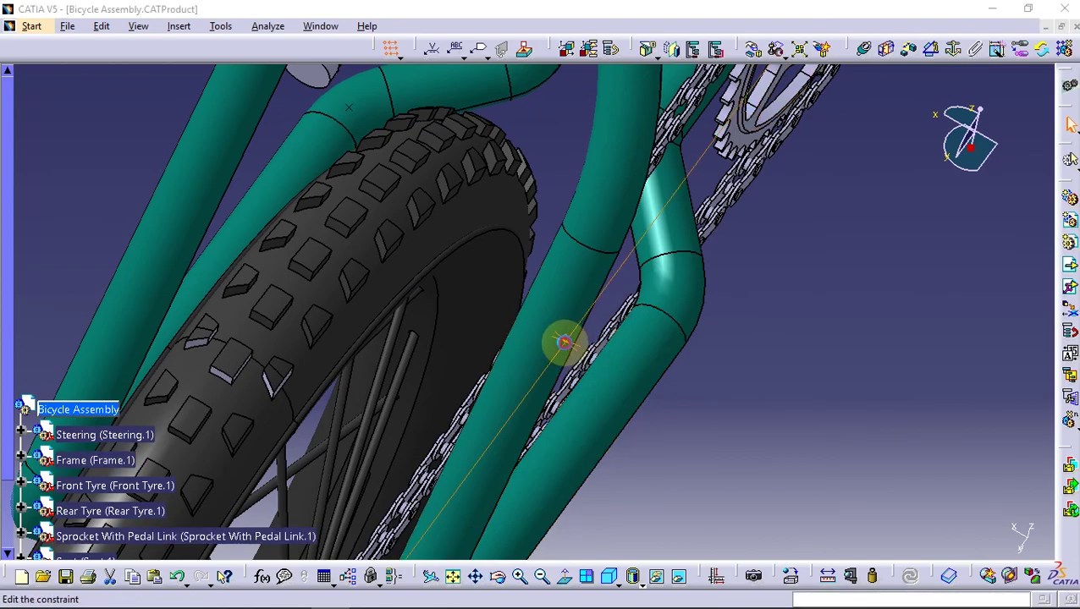
double_click(563, 341)
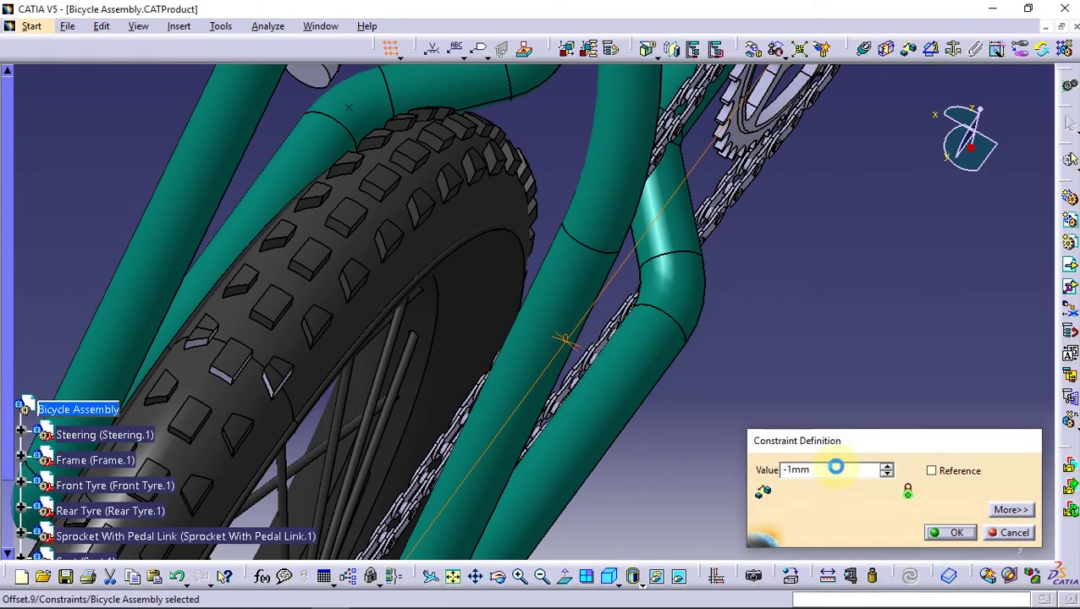
key(Return)
mouse_move(832, 468)
middle_down()
mouse_move(735, 452)
mouse_move(737, 472)
mouse_move(747, 378)
mouse_move(747, 423)
mouse_move(771, 429)
mouse_move(704, 489)
mouse_move(721, 203)
middle_up()
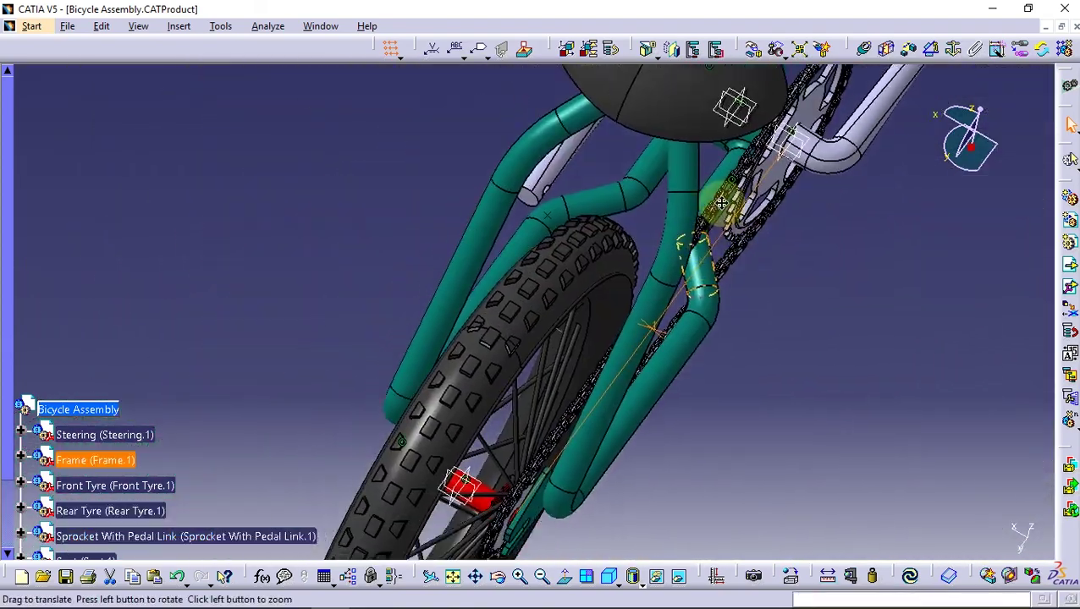
Update All, then rotate the rear tyre about its axle line
click(907, 579)
mouse_move(682, 501)
middle_down()
mouse_move(662, 248)
mouse_move(677, 254)
mouse_move(692, 386)
mouse_move(721, 294)
mouse_move(682, 307)
mouse_move(899, 71)
middle_up()
click(750, 54)
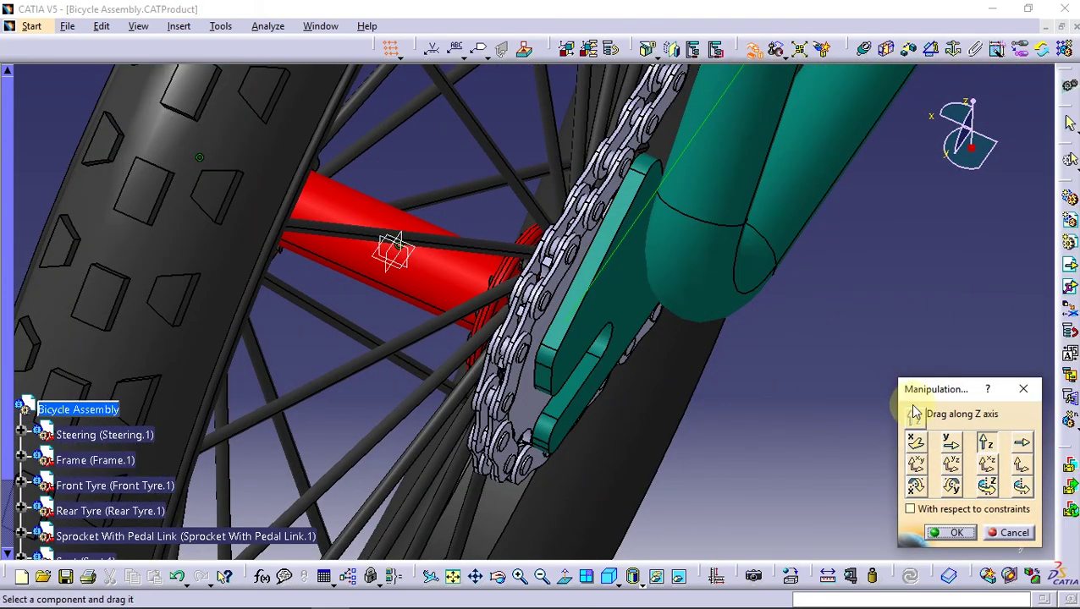
click(1021, 487)
click(482, 308)
middle_drag(483, 309, 541, 185)
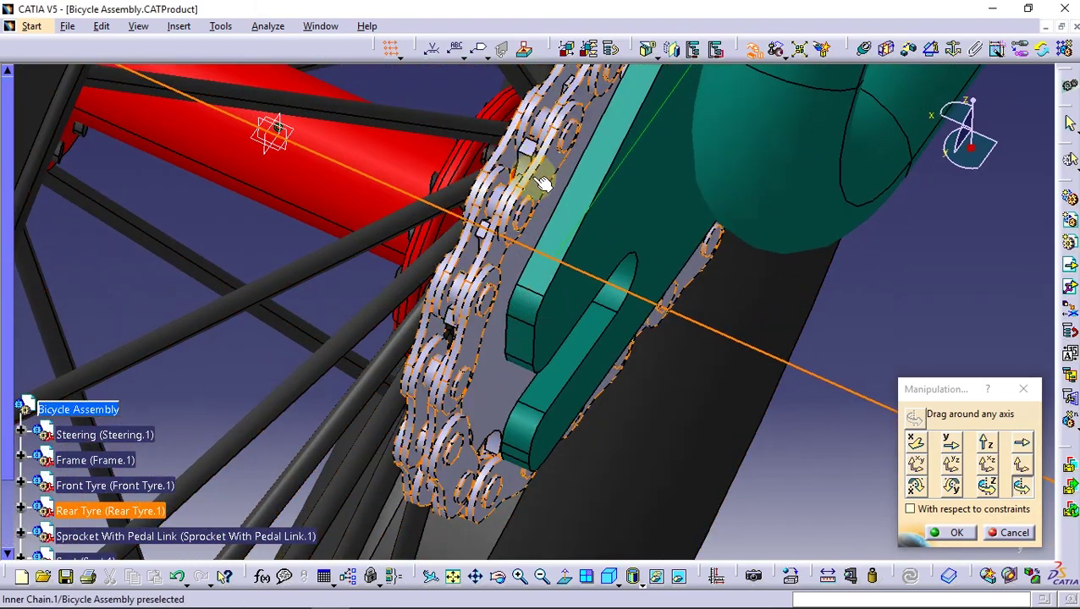
mouse_move(541, 184)
mouse_down()
mouse_move(525, 307)
mouse_move(478, 237)
mouse_up()
mouse_move(480, 312)
mouse_down()
mouse_move(494, 309)
mouse_move(441, 313)
mouse_move(441, 335)
mouse_move(451, 330)
mouse_up()
Turn the chain slightly about Z around the sprocket, then lift it a little along Z
mouse_move(451, 330)
middle_down()
mouse_move(451, 448)
mouse_move(405, 277)
mouse_move(430, 304)
mouse_move(410, 352)
mouse_move(622, 325)
mouse_move(373, 325)
mouse_move(726, 268)
mouse_move(539, 241)
middle_up()
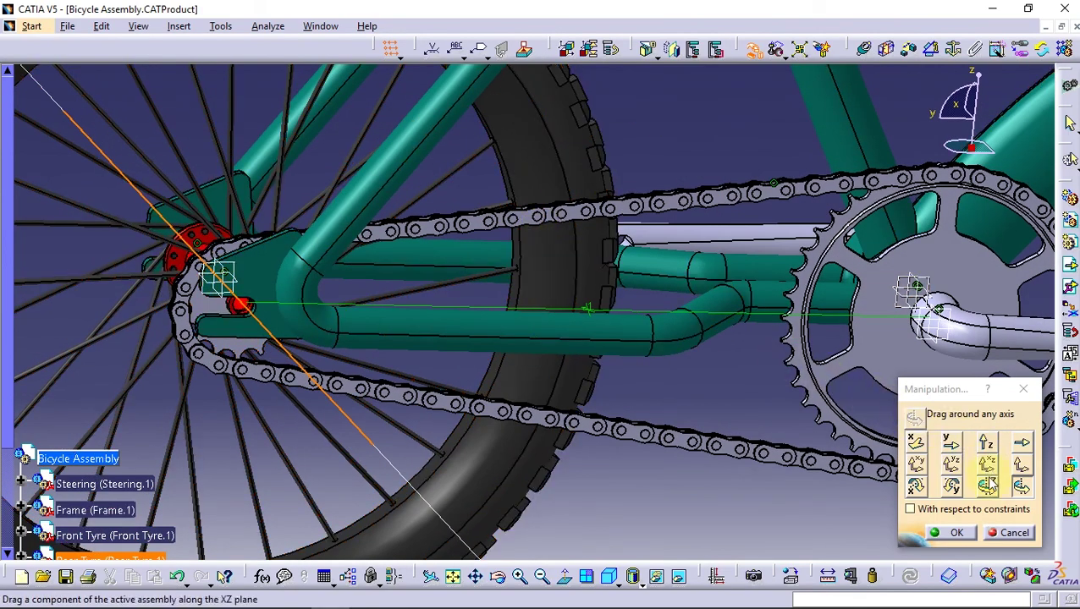
click(986, 485)
drag(419, 249, 400, 229)
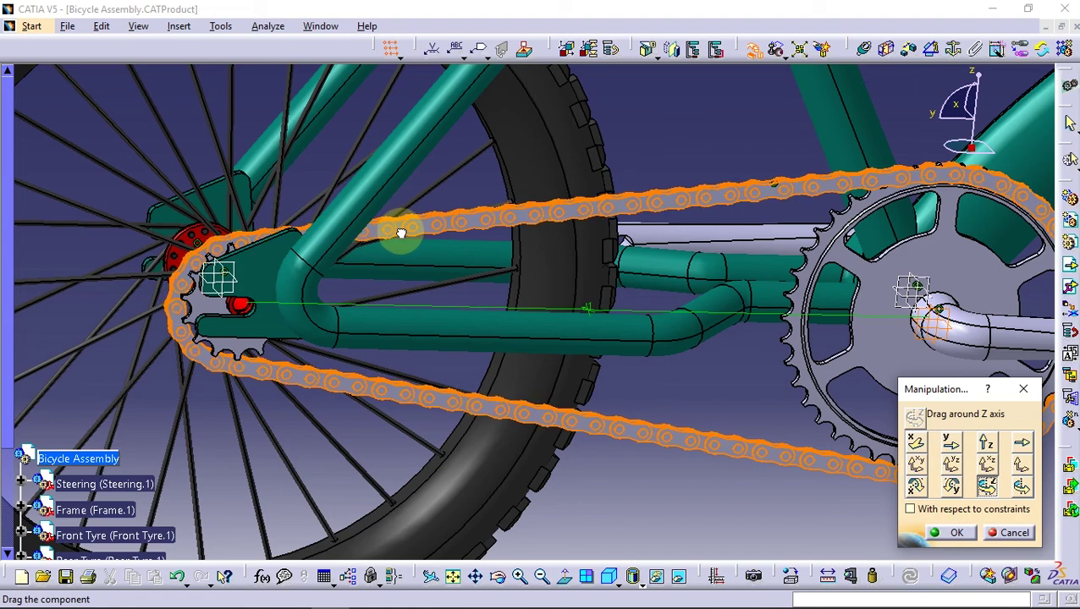
click(952, 532)
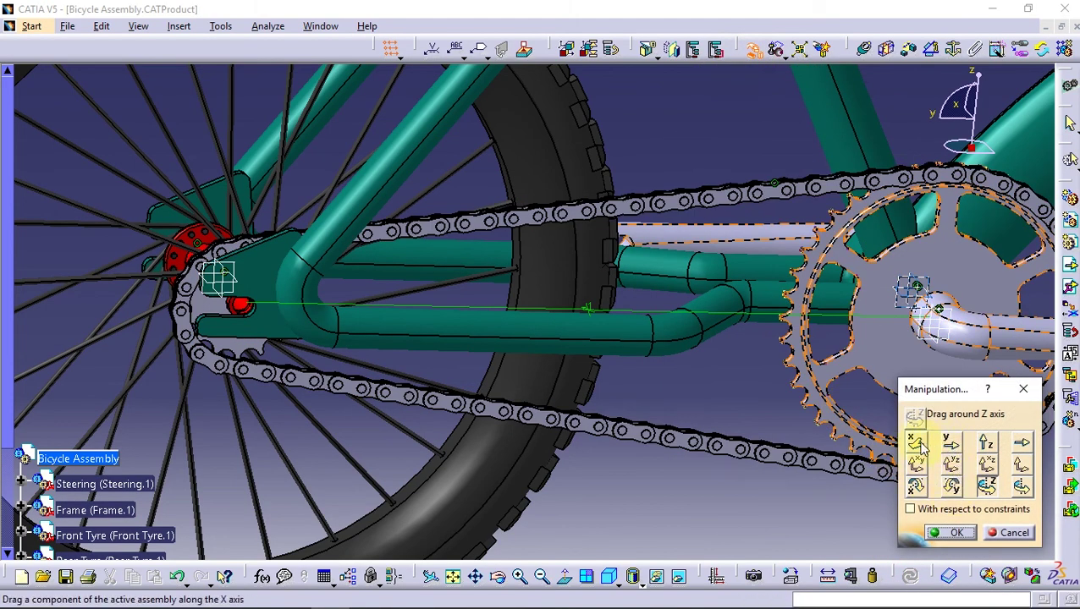
click(986, 442)
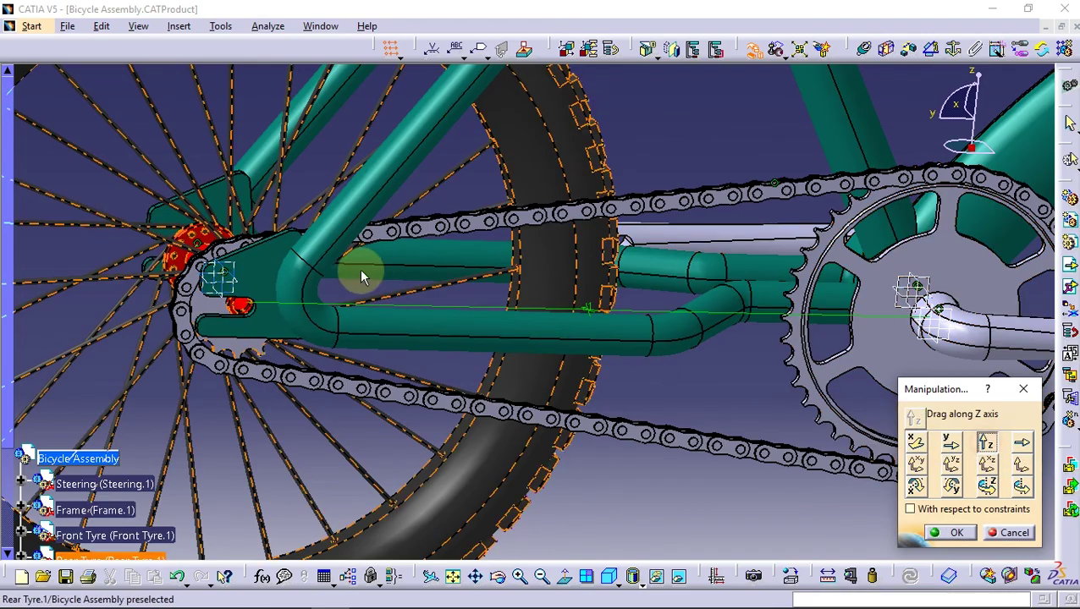
drag(378, 234, 382, 228)
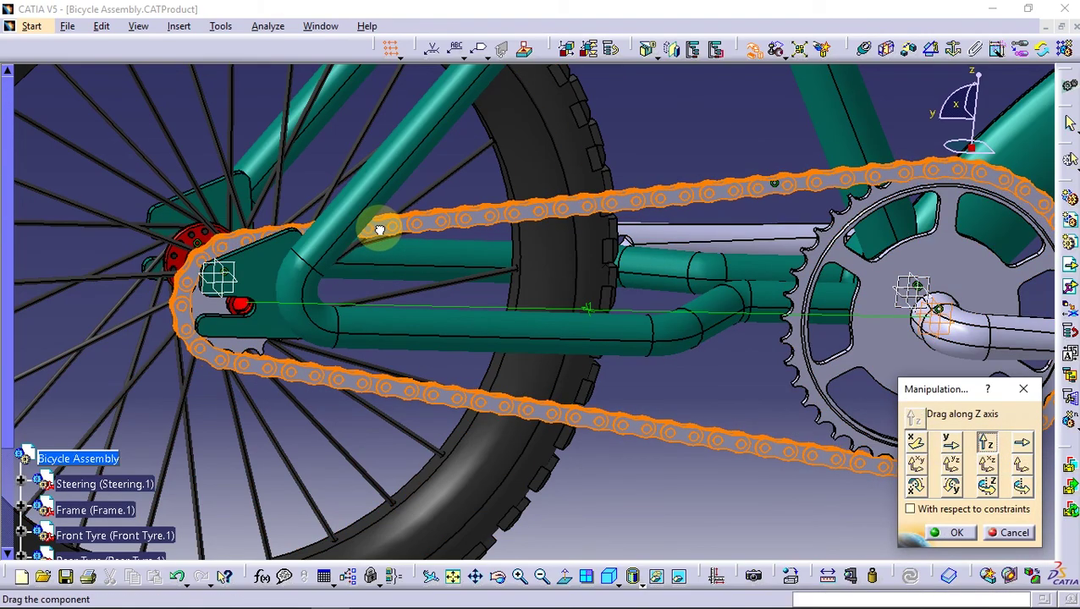
mouse_move(378, 227)
middle_down()
mouse_move(319, 300)
mouse_move(414, 393)
mouse_move(256, 244)
mouse_move(667, 210)
mouse_move(368, 329)
mouse_move(415, 366)
mouse_move(404, 378)
mouse_move(434, 385)
mouse_move(429, 326)
mouse_move(392, 433)
mouse_move(429, 320)
middle_up()
Rotate the rear tyre about its axle again to seat the chain
click(1021, 485)
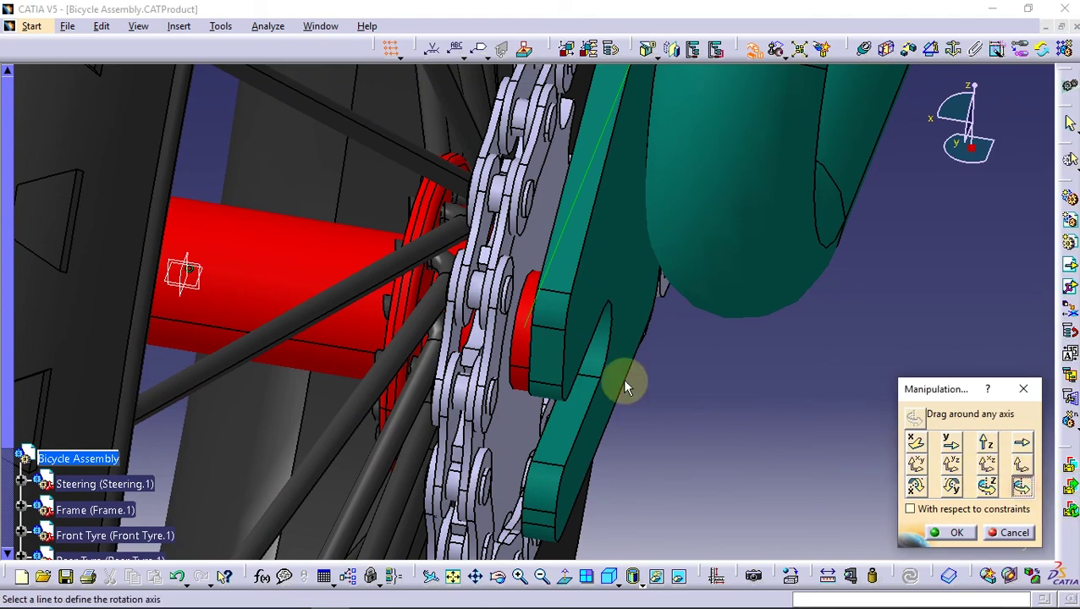
click(354, 311)
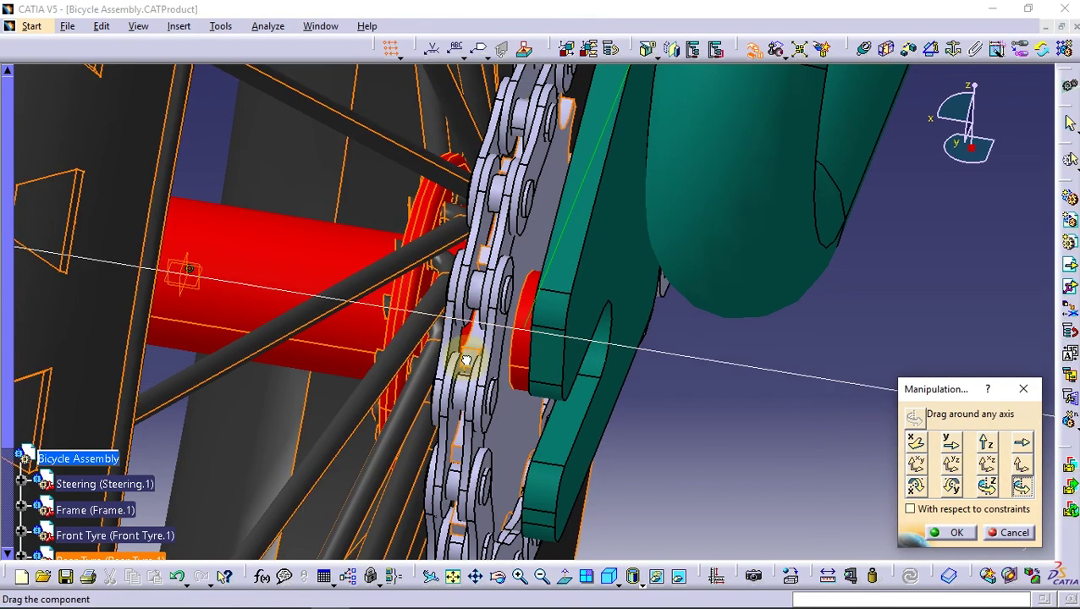
drag(465, 362, 465, 352)
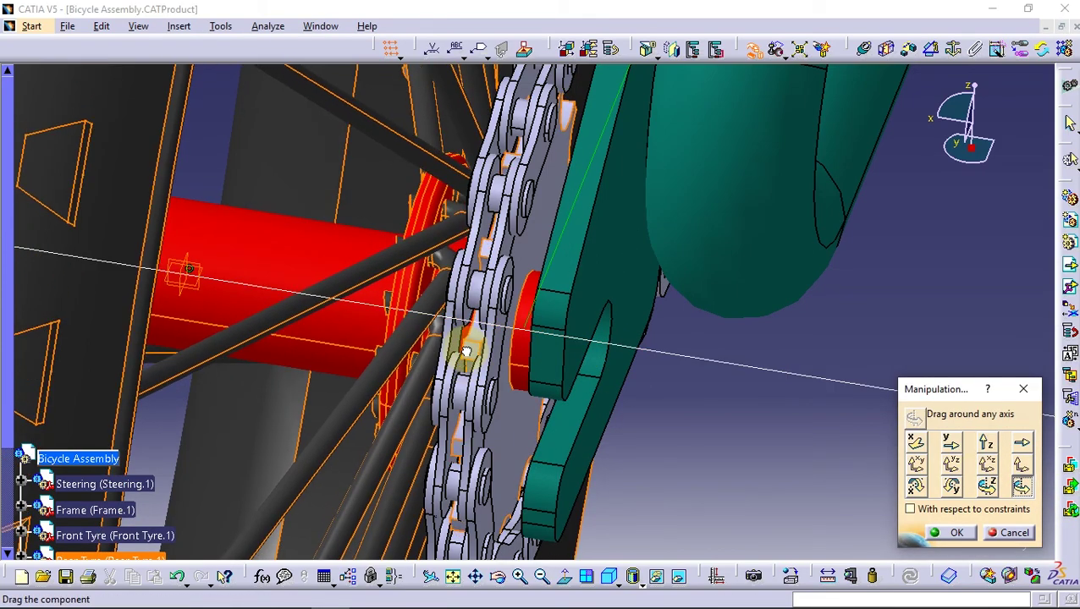
mouse_move(466, 352)
middle_down()
mouse_move(458, 338)
mouse_move(574, 472)
mouse_move(458, 458)
mouse_move(465, 385)
mouse_move(562, 405)
mouse_move(518, 325)
mouse_move(508, 356)
mouse_move(482, 352)
mouse_move(569, 357)
mouse_move(554, 241)
mouse_move(549, 298)
mouse_move(574, 485)
mouse_move(578, 417)
mouse_move(499, 221)
mouse_move(472, 212)
mouse_move(489, 236)
mouse_move(476, 237)
mouse_move(507, 254)
middle_up()
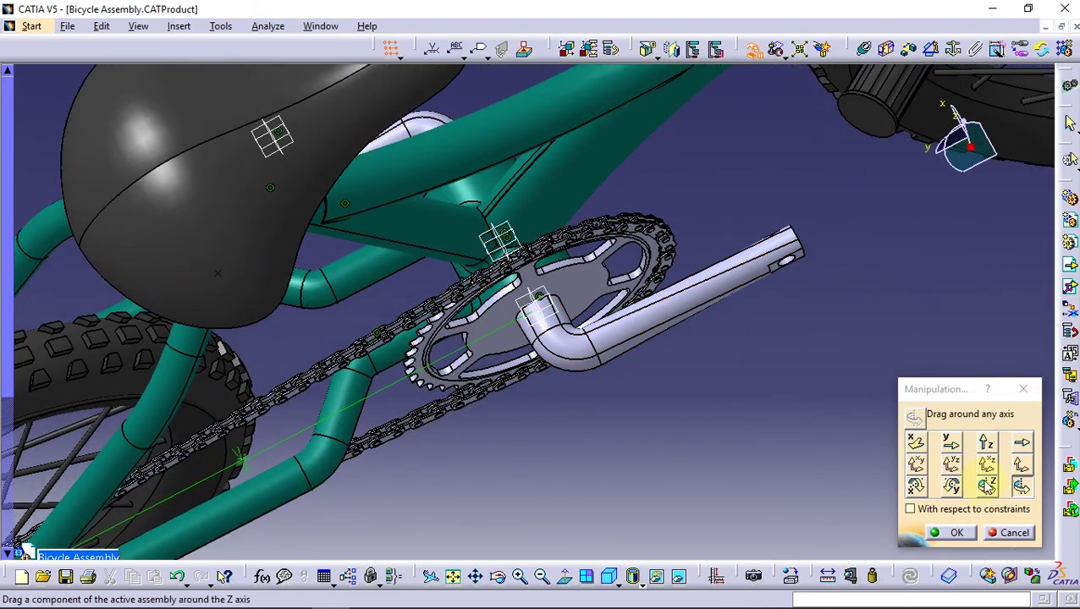
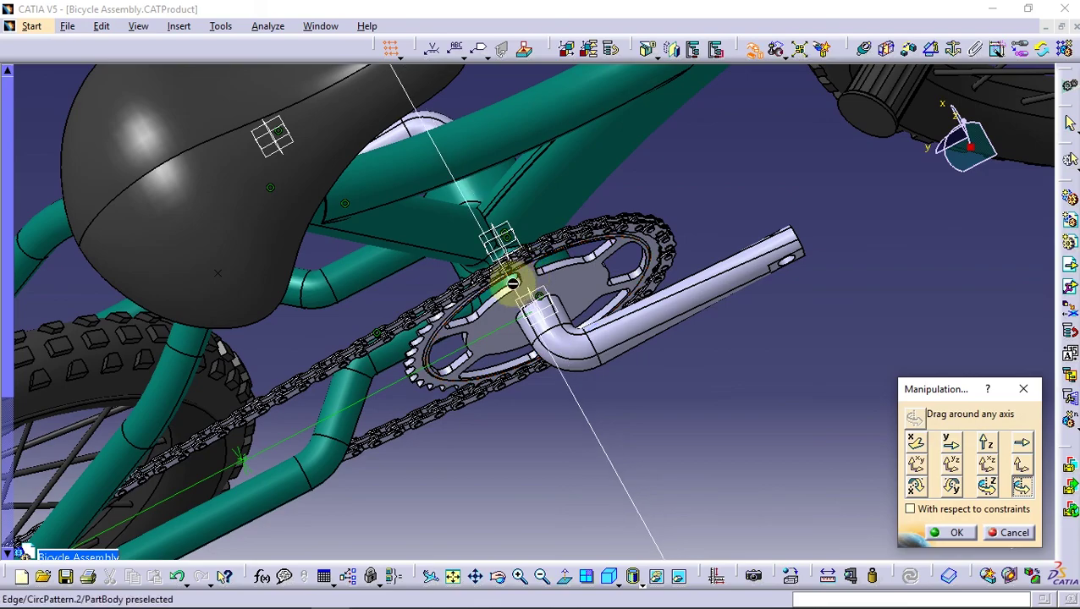
Turn the inner chain slightly about the X axis so its runs shift around the sprocket
middle_drag(519, 292, 550, 279)
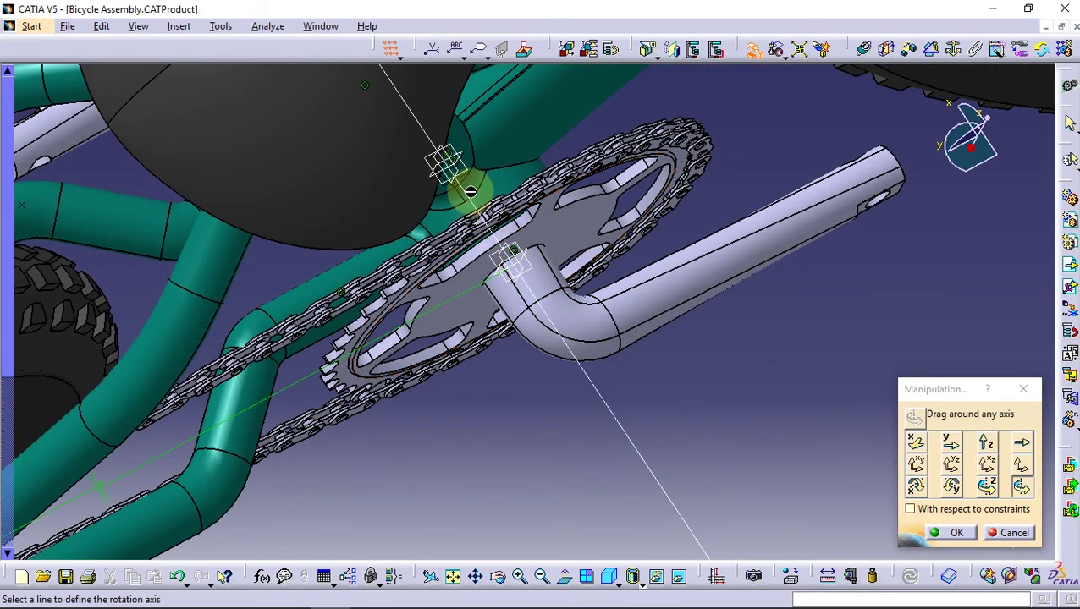
mouse_move(451, 169)
middle_down()
mouse_move(414, 233)
mouse_move(489, 299)
mouse_move(495, 381)
mouse_move(448, 275)
middle_up()
mouse_move(542, 381)
middle_down()
mouse_move(463, 299)
mouse_move(494, 337)
mouse_move(635, 311)
middle_up()
mouse_move(699, 266)
mouse_down()
mouse_move(709, 266)
mouse_move(699, 271)
mouse_up()
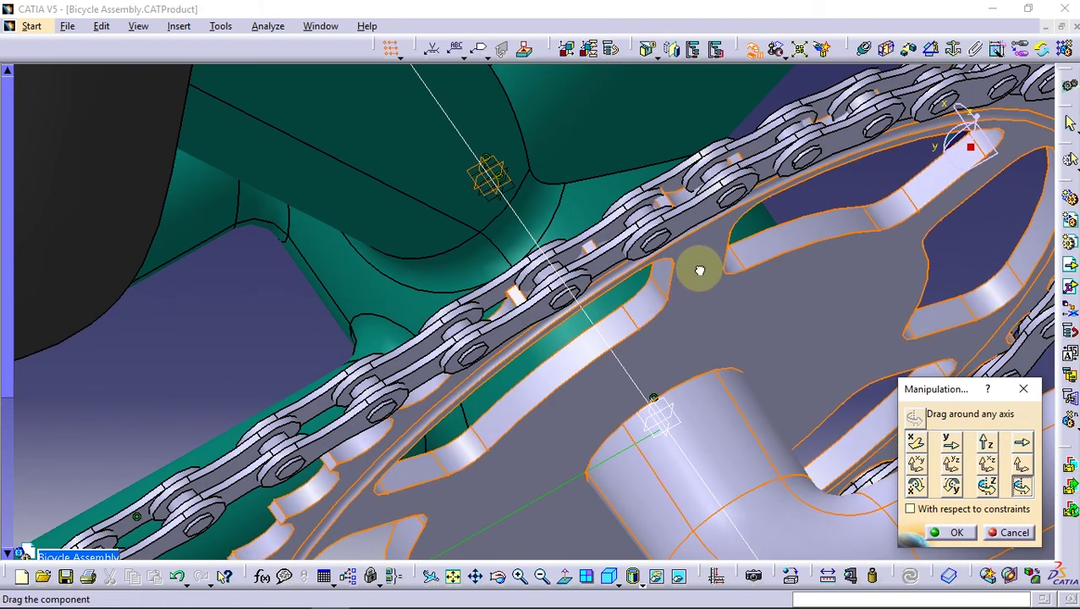
mouse_move(591, 367)
middle_down()
mouse_move(578, 403)
mouse_move(514, 355)
mouse_move(395, 401)
mouse_move(338, 409)
mouse_move(645, 369)
mouse_move(667, 401)
mouse_move(771, 273)
middle_up()
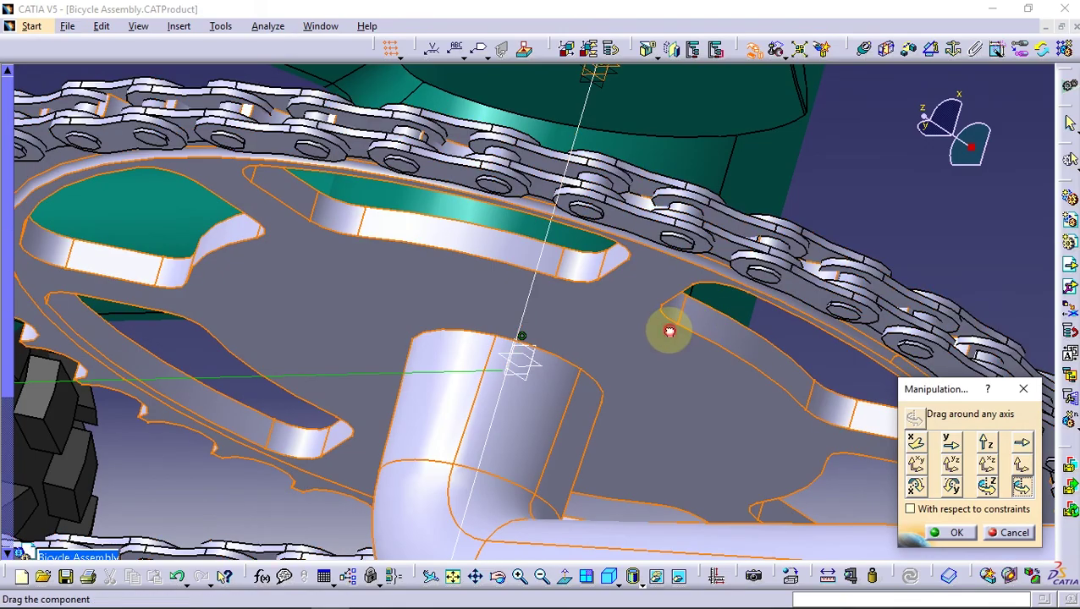
mouse_move(662, 325)
middle_down()
mouse_move(525, 313)
mouse_move(393, 337)
mouse_move(470, 241)
mouse_move(485, 247)
mouse_move(494, 330)
mouse_move(514, 233)
mouse_move(682, 289)
middle_up()
click(986, 485)
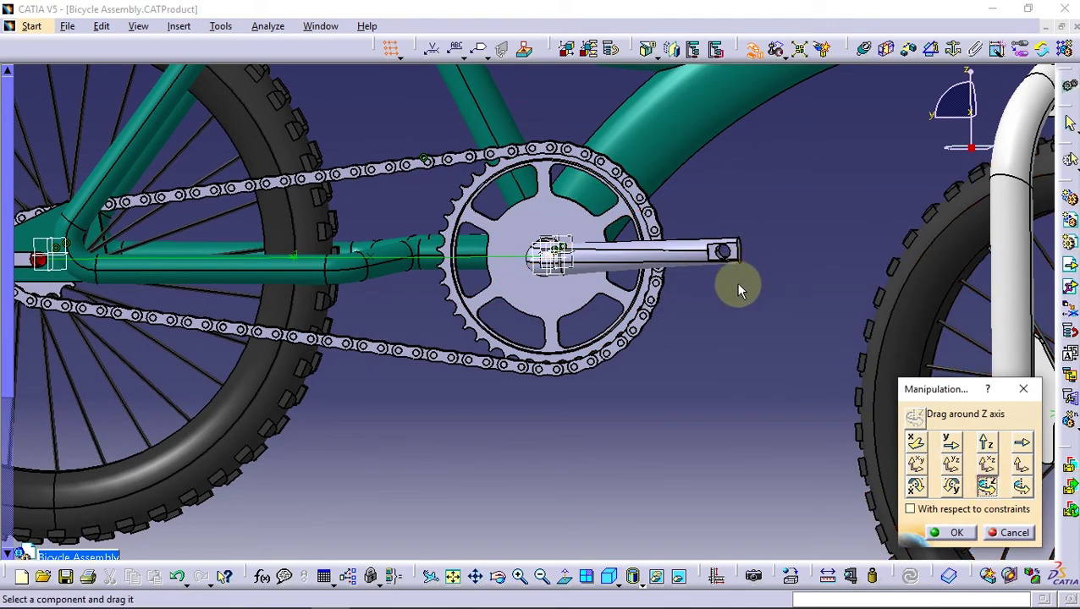
click(916, 484)
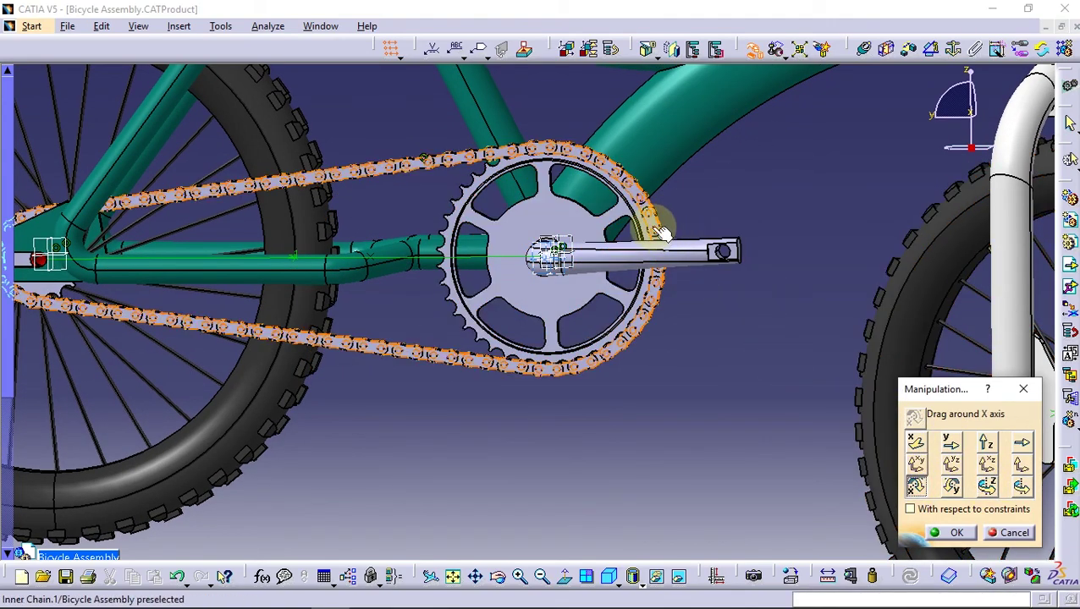
drag(646, 217, 644, 219)
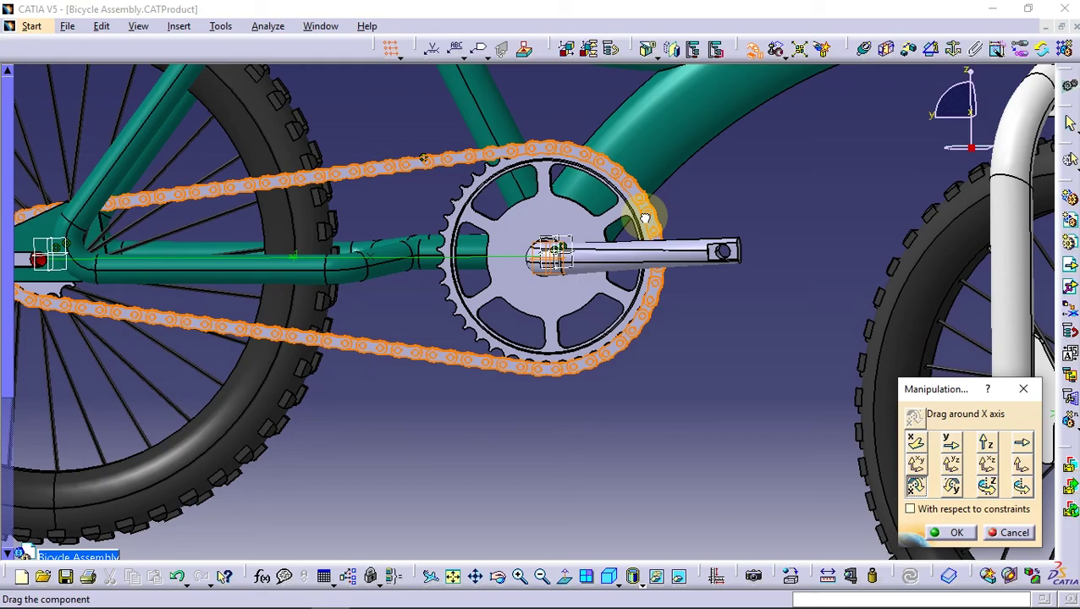
click(952, 532)
mouse_move(682, 326)
middle_down()
mouse_move(658, 351)
mouse_move(578, 332)
mouse_move(687, 374)
mouse_move(630, 384)
mouse_move(592, 338)
mouse_move(362, 309)
middle_up()
Drag the Seat upward along the Z axis until its post clears the frame tube
click(364, 312)
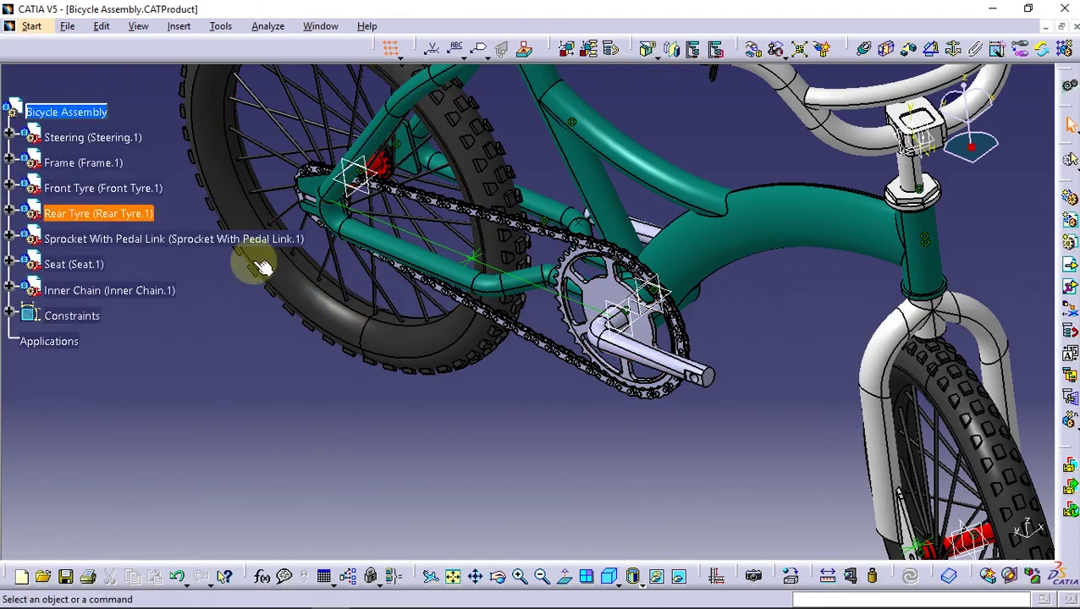
click(85, 268)
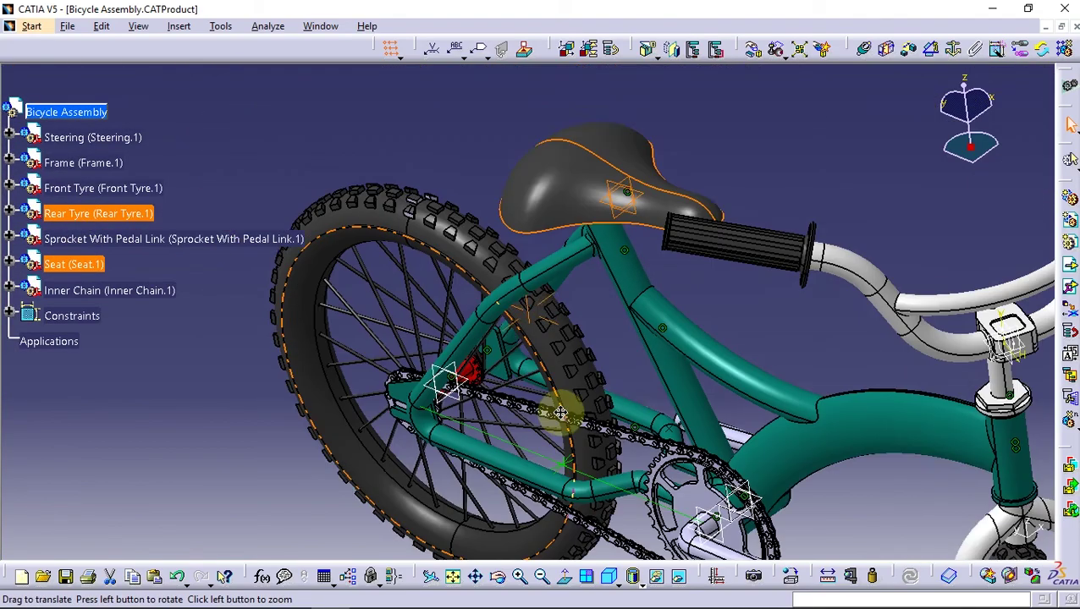
mouse_move(554, 410)
middle_down()
mouse_move(550, 367)
mouse_move(698, 256)
mouse_move(854, 100)
middle_up()
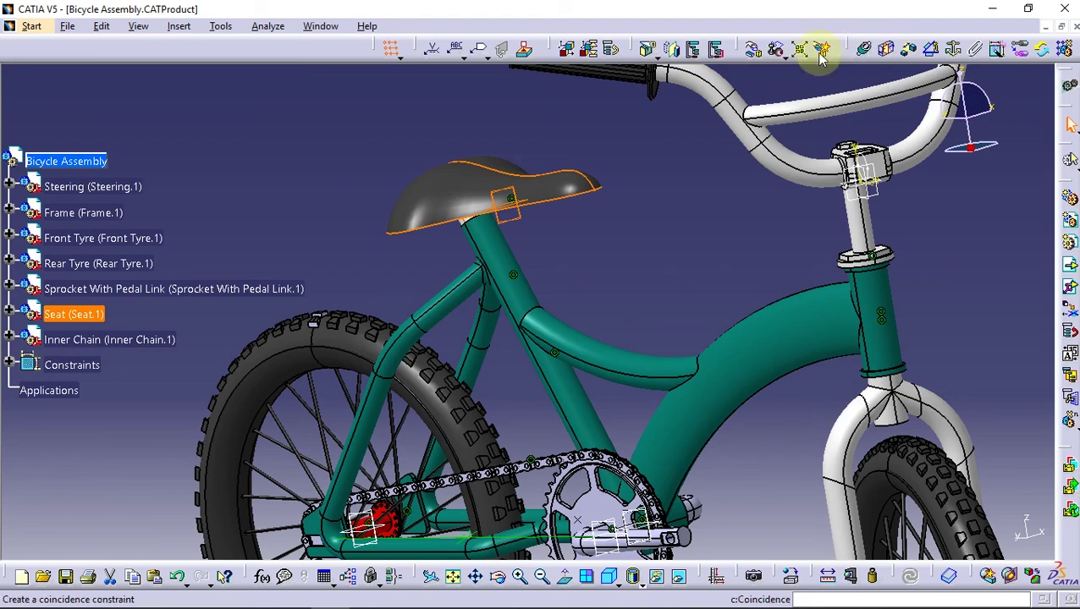
click(745, 53)
middle_drag(592, 355, 546, 334)
click(985, 441)
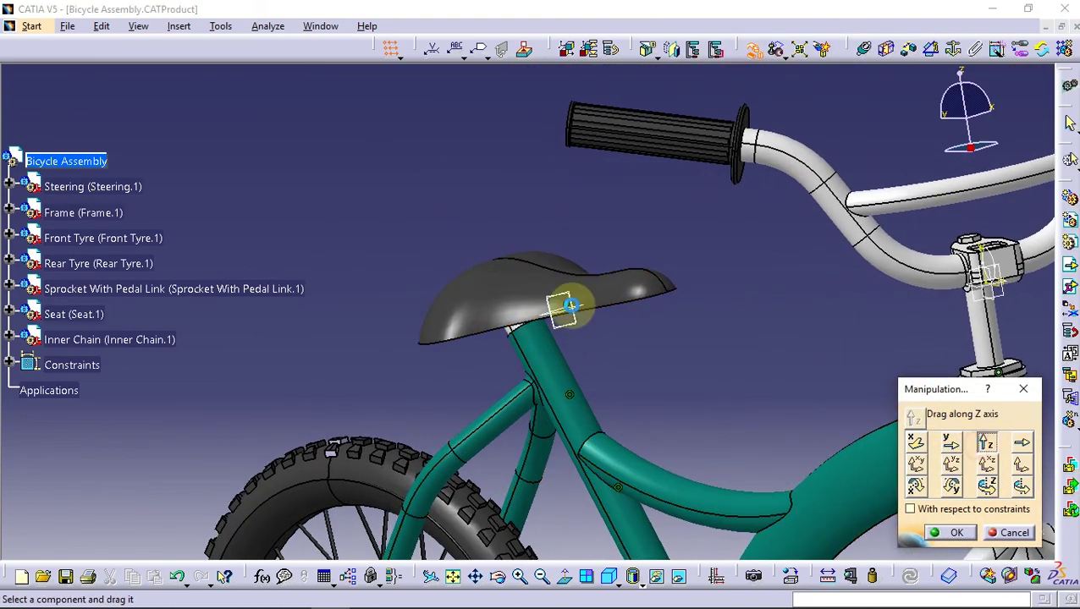
mouse_move(568, 305)
mouse_down()
mouse_move(487, 215)
mouse_move(447, 61)
mouse_up()
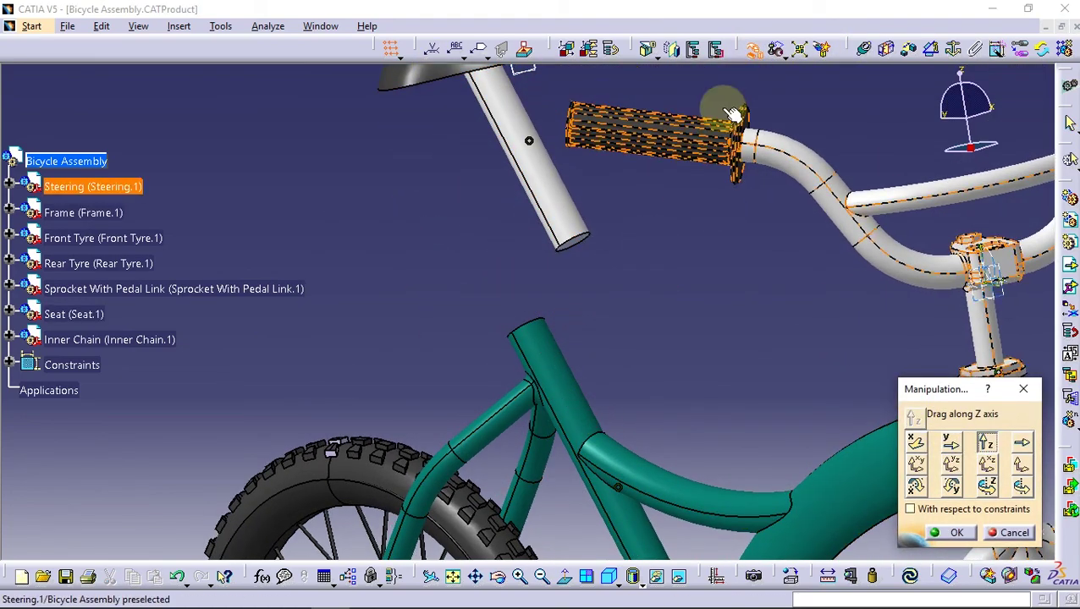
click(753, 53)
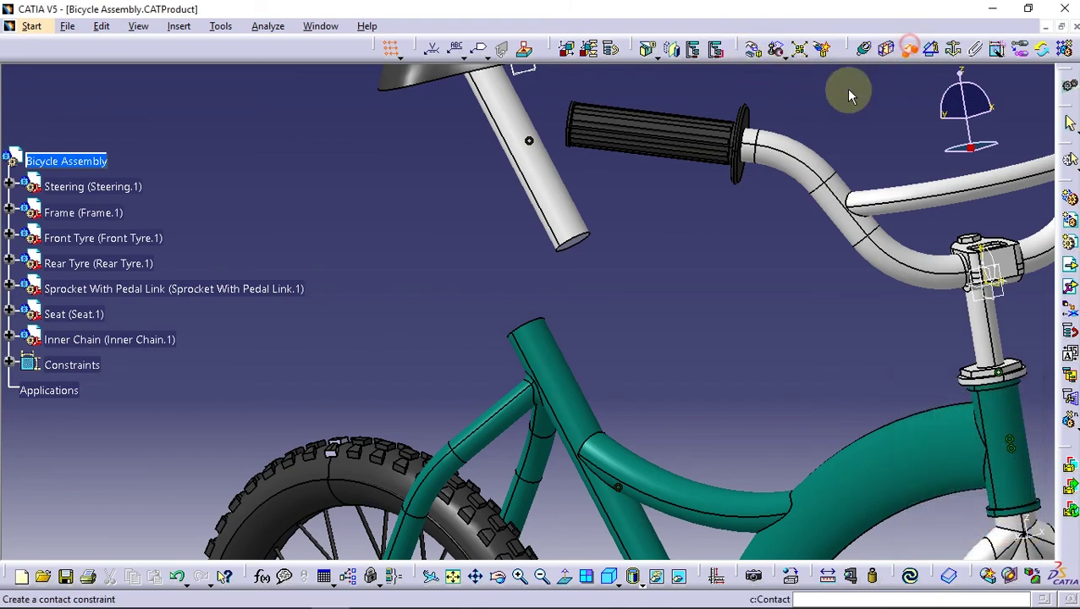
Create offset constraint Offset.11 between the seat post end face and the frame tube face
middle_drag(594, 335, 711, 419)
click(908, 580)
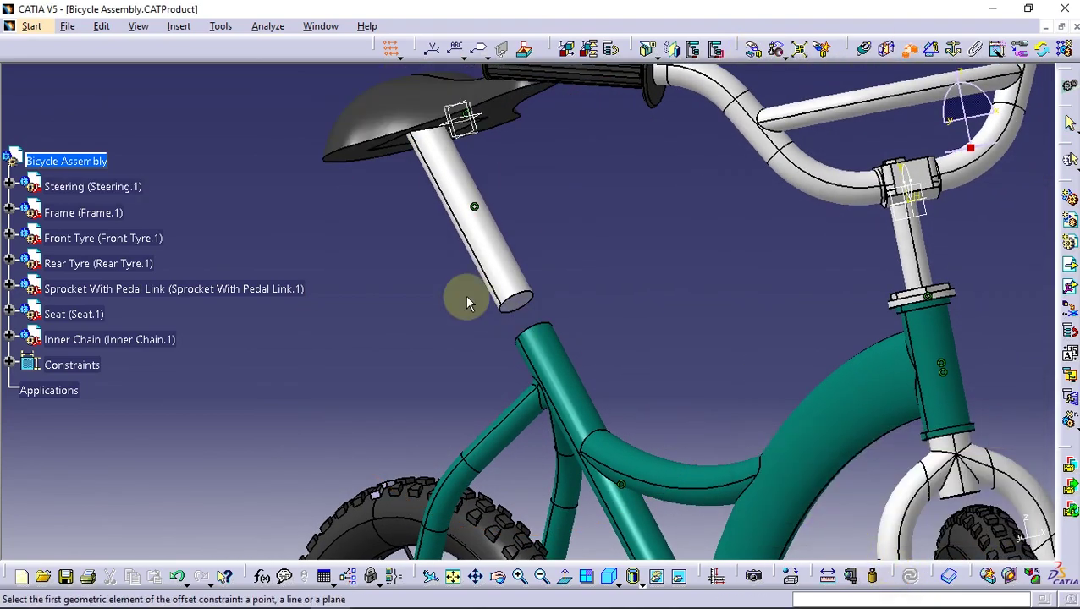
mouse_move(545, 320)
middle_down()
mouse_move(559, 362)
mouse_move(453, 296)
mouse_move(526, 244)
mouse_move(555, 255)
mouse_move(538, 323)
middle_up()
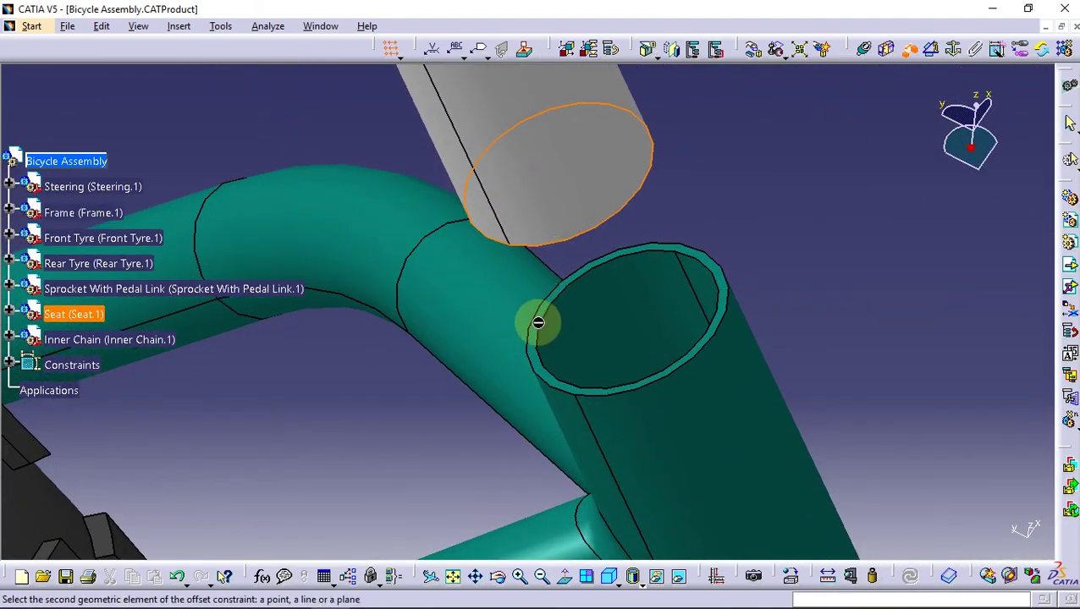
click(534, 322)
text(-2)
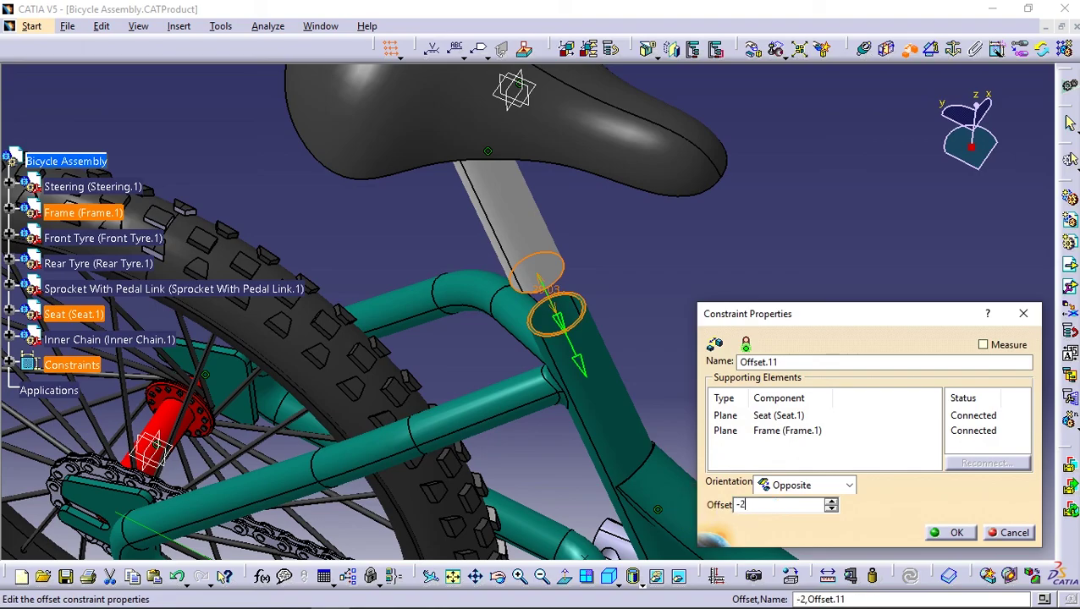
key(Return)
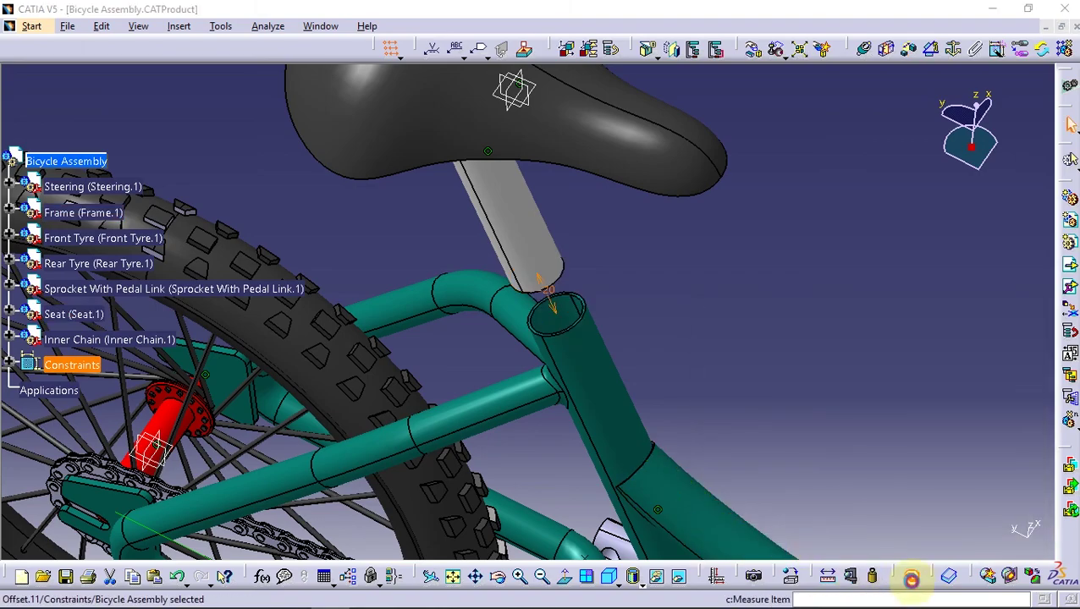
mouse_move(711, 441)
middle_down()
mouse_move(622, 446)
mouse_move(567, 333)
middle_up()
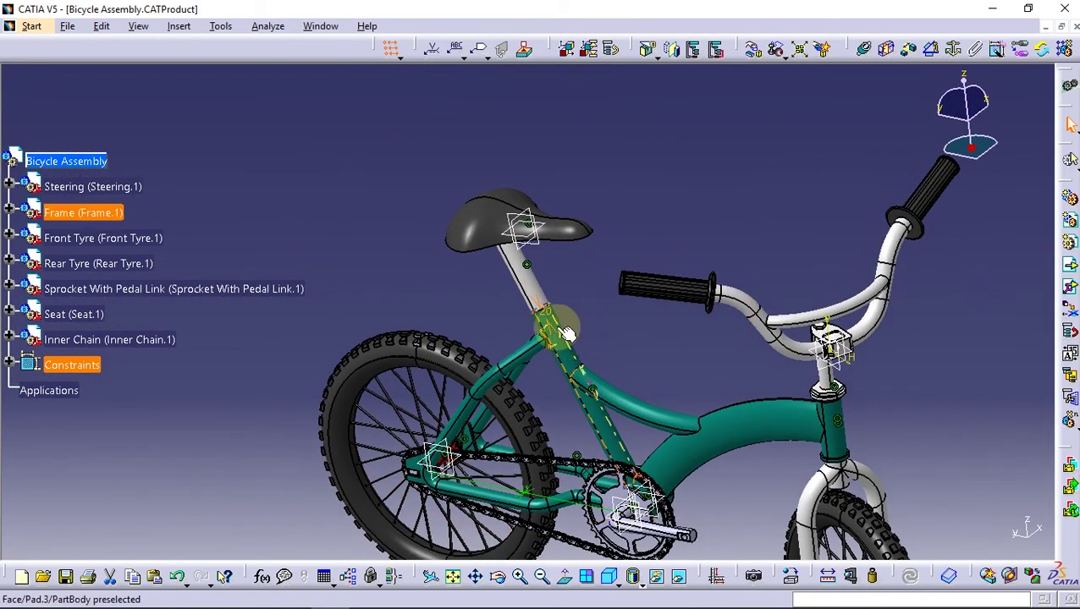
Edit the seat offset constraint from -50 mm to 100 mm and update the assembly
double_click(550, 315)
text(-50)
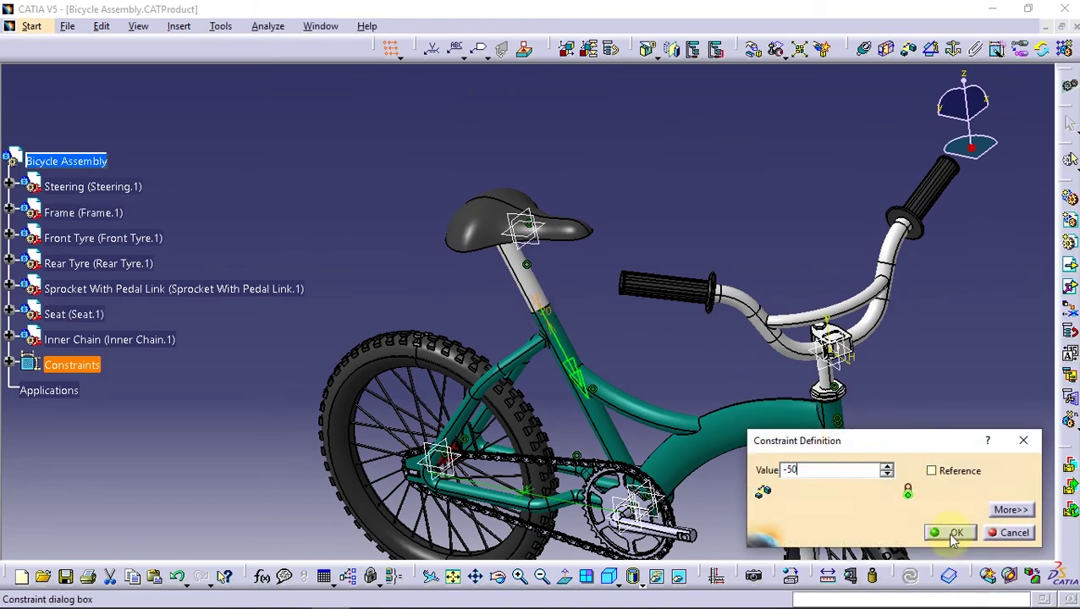
click(952, 537)
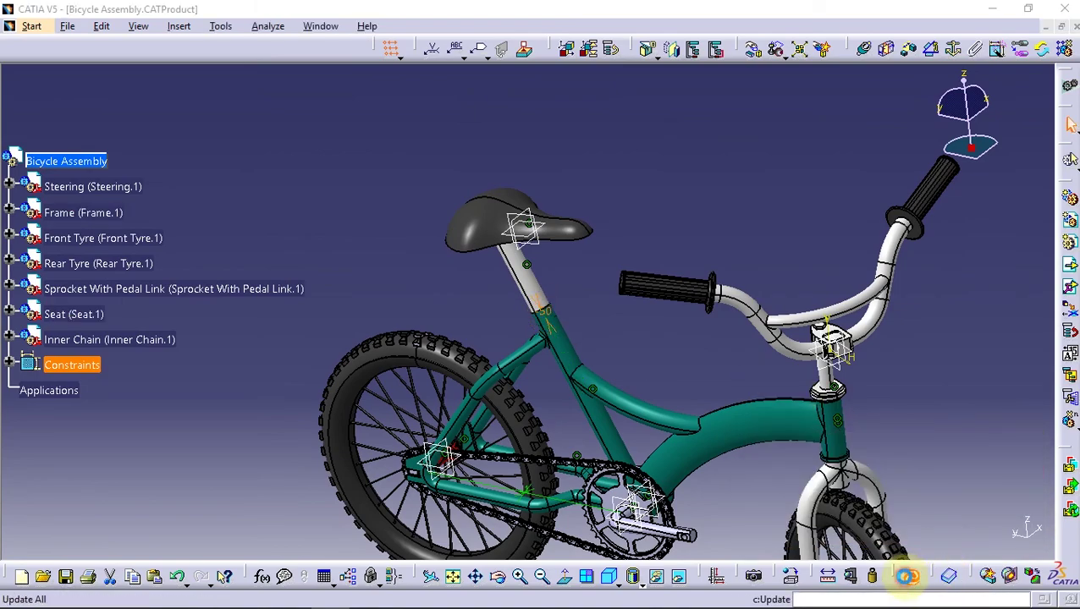
click(906, 576)
middle_drag(567, 238, 569, 344)
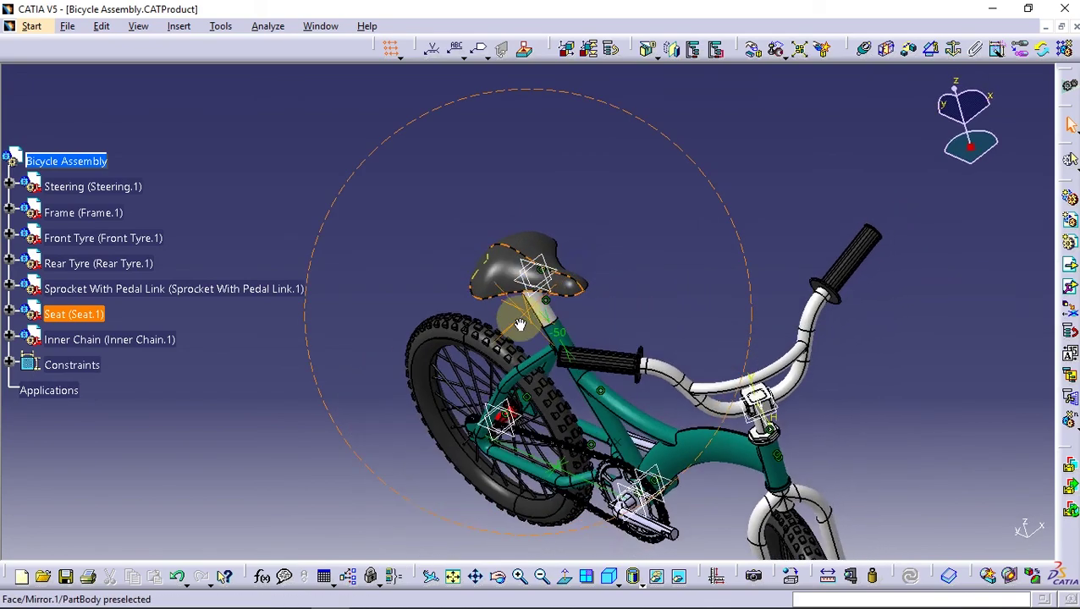
double_click(554, 339)
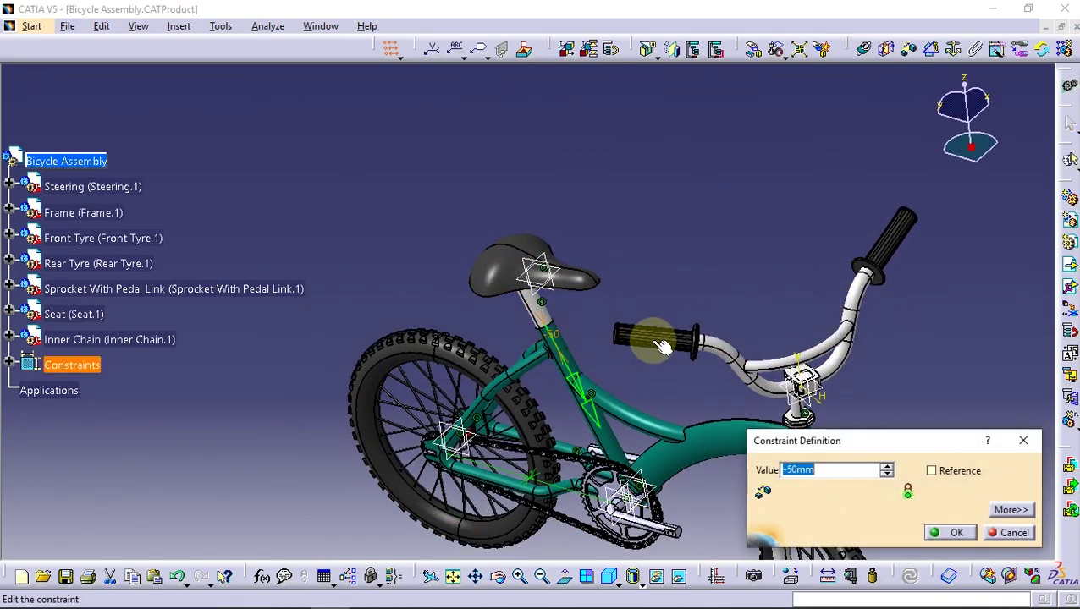
click(948, 535)
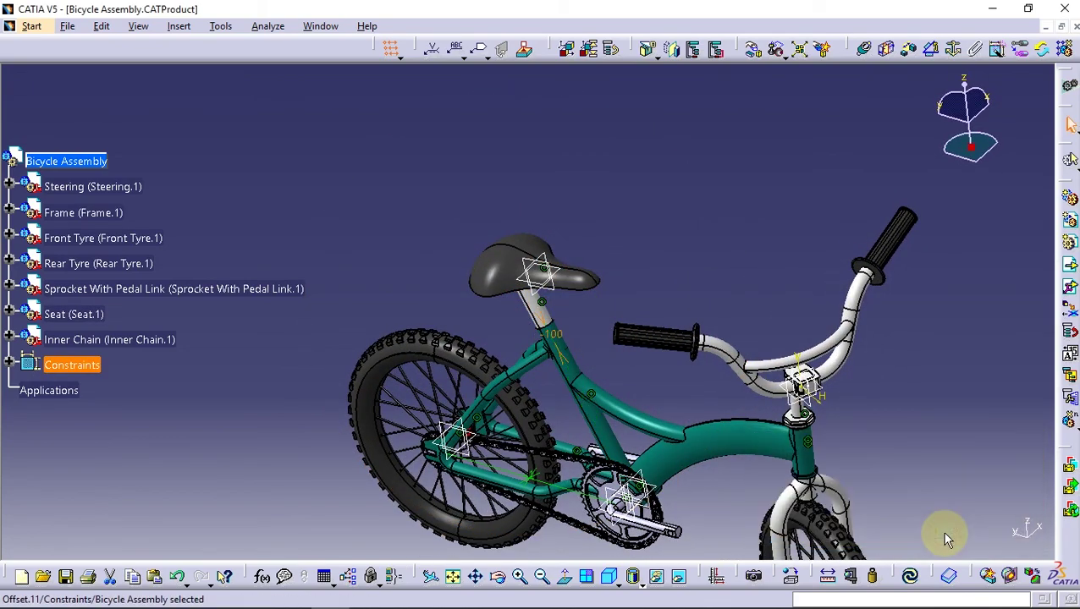
click(911, 575)
mouse_move(581, 248)
middle_down()
mouse_move(525, 332)
mouse_move(622, 174)
mouse_move(558, 313)
mouse_move(562, 252)
middle_up()
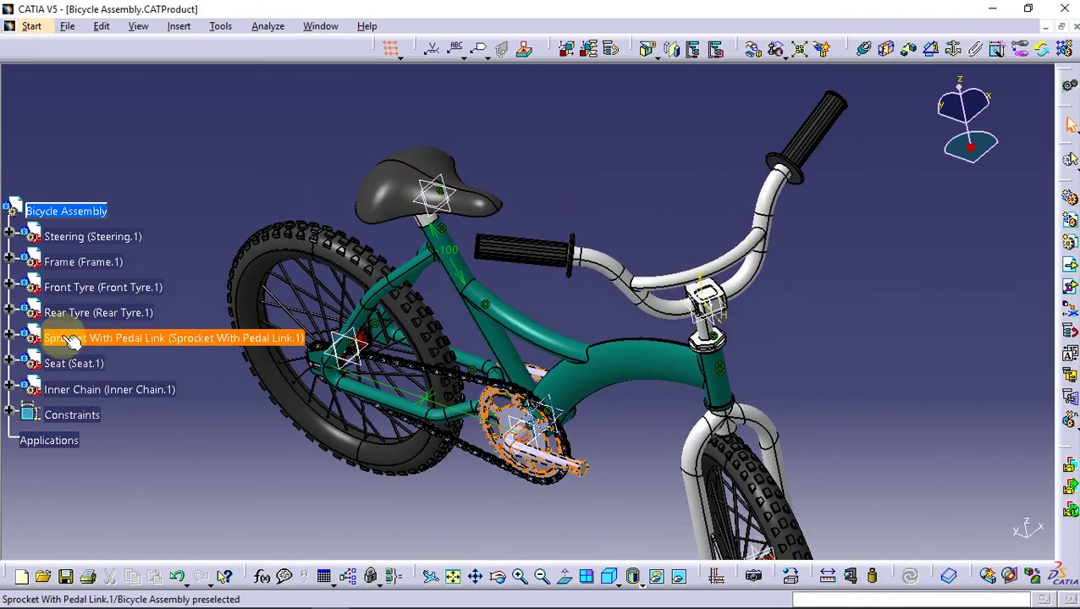
Set the Inner Chain's graphic colour to light grey in its Properties
click(64, 389)
right_click(64, 389)
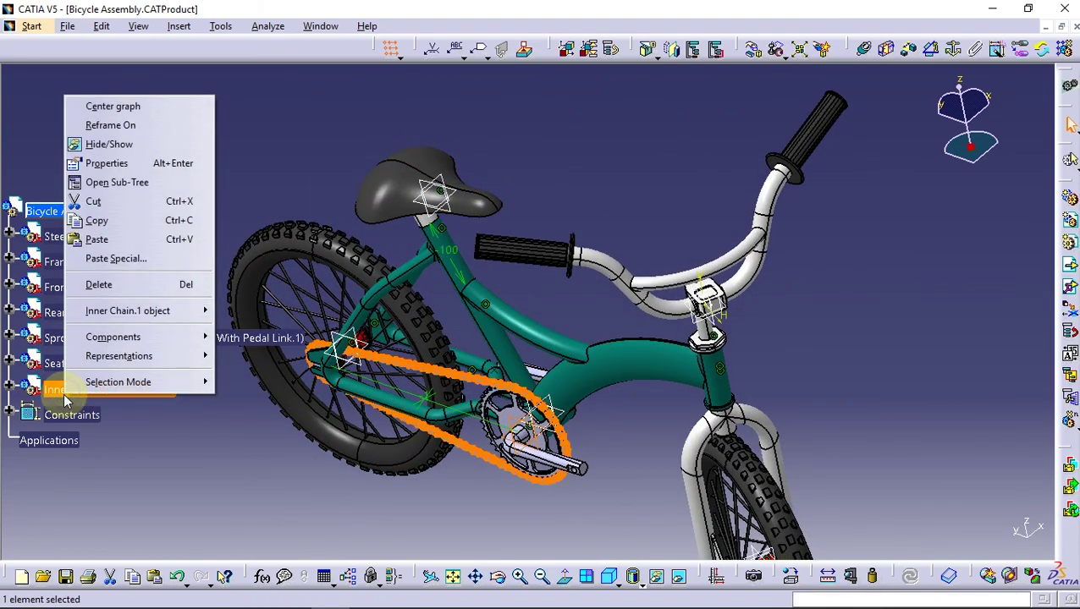
click(93, 161)
click(792, 152)
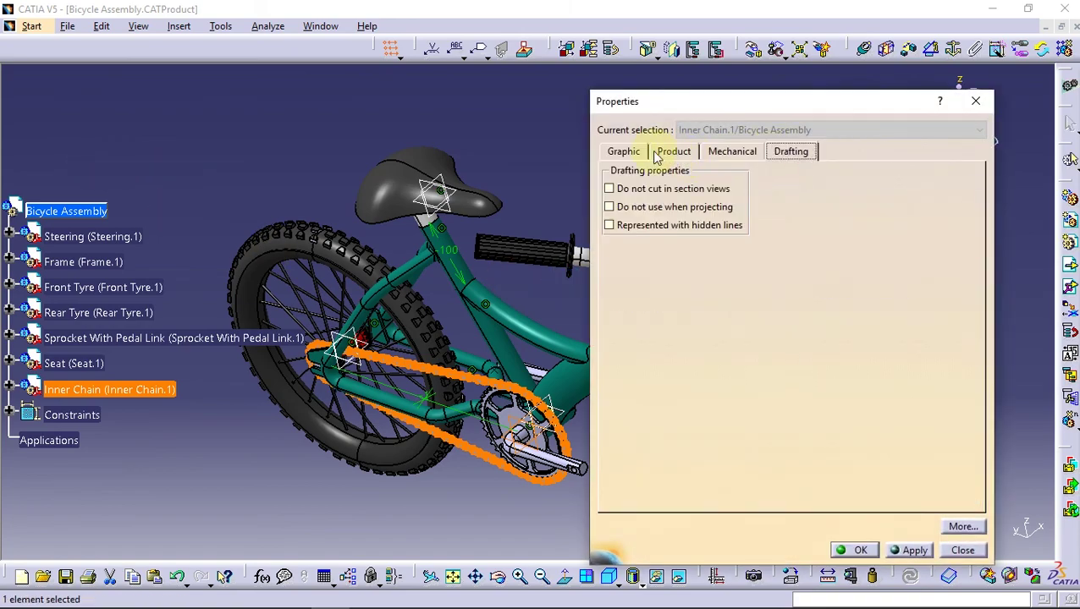
click(623, 151)
click(699, 199)
click(667, 264)
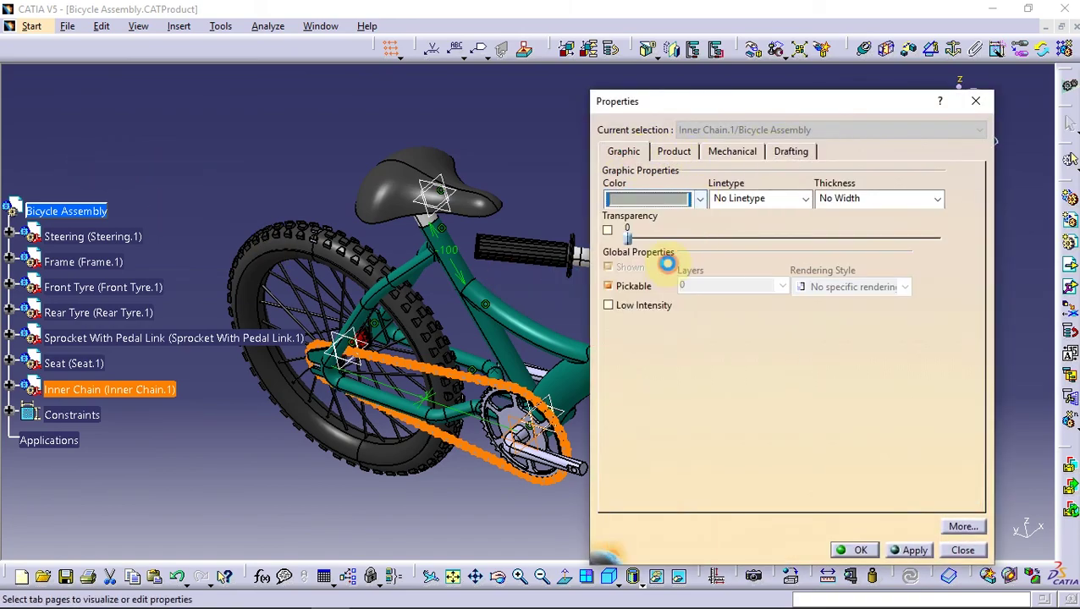
click(856, 550)
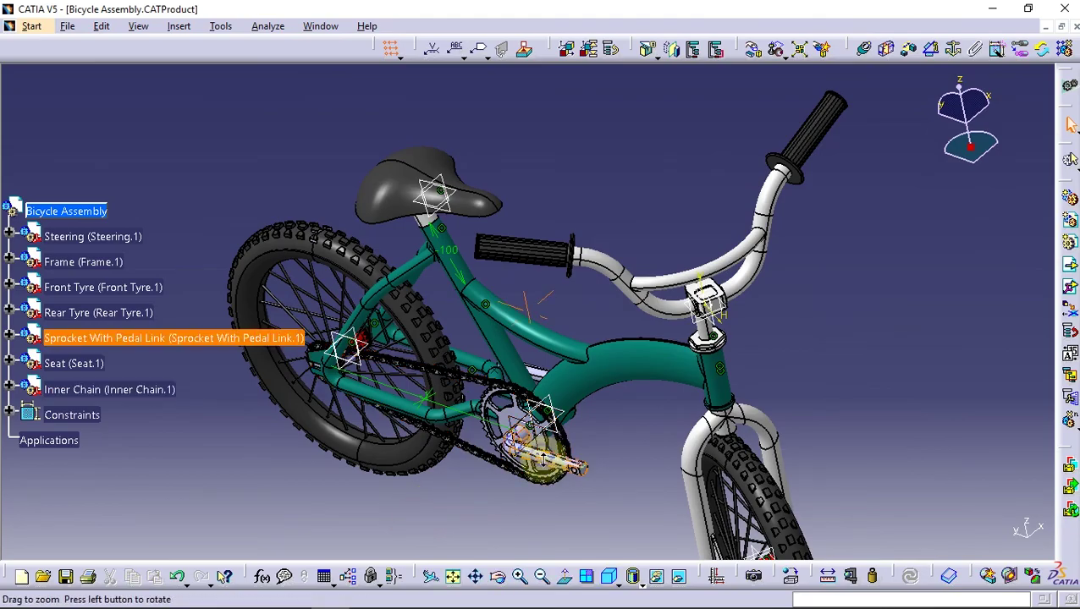
mouse_move(571, 427)
middle_down()
mouse_move(706, 392)
mouse_move(617, 410)
mouse_move(354, 335)
mouse_move(625, 417)
middle_up()
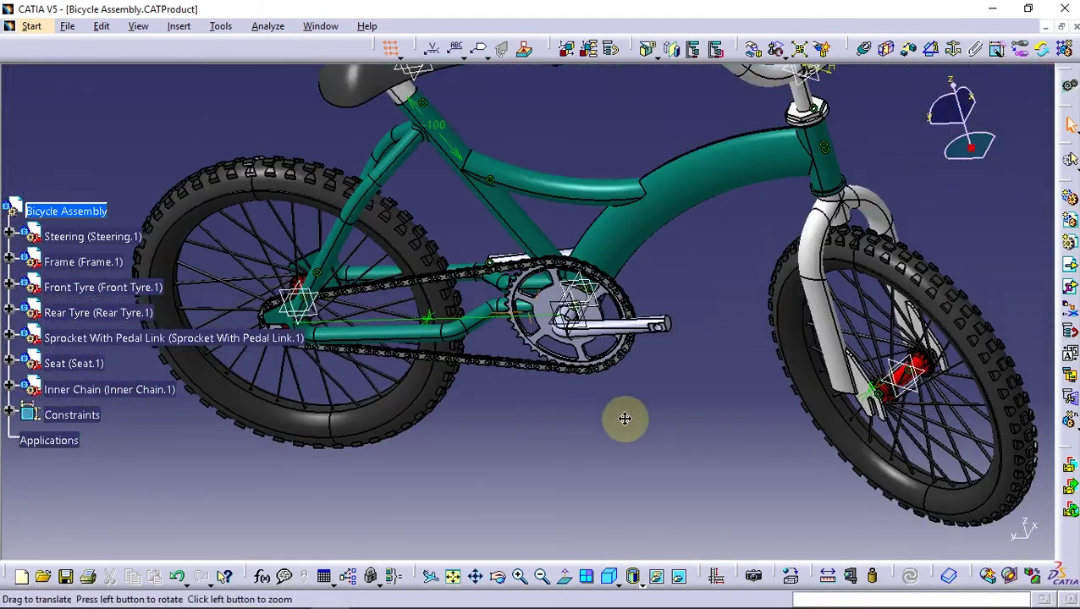
middle_drag(581, 253, 610, 305)
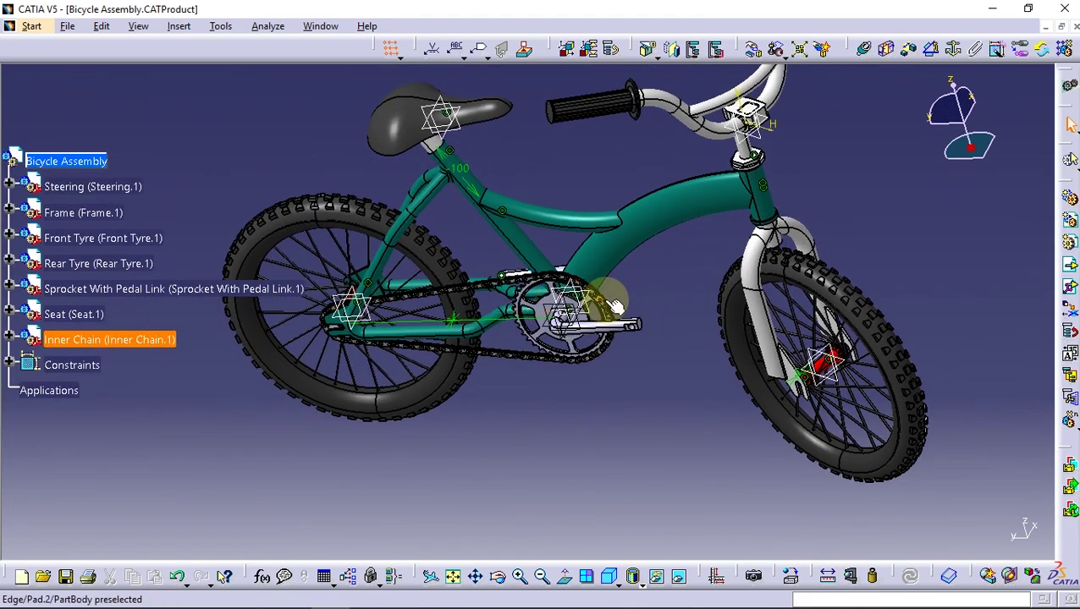
Insert 08-Pin and 09-Pedal from the Simple Bicycle folder as existing components
right_click(76, 164)
mouse_move(123, 401)
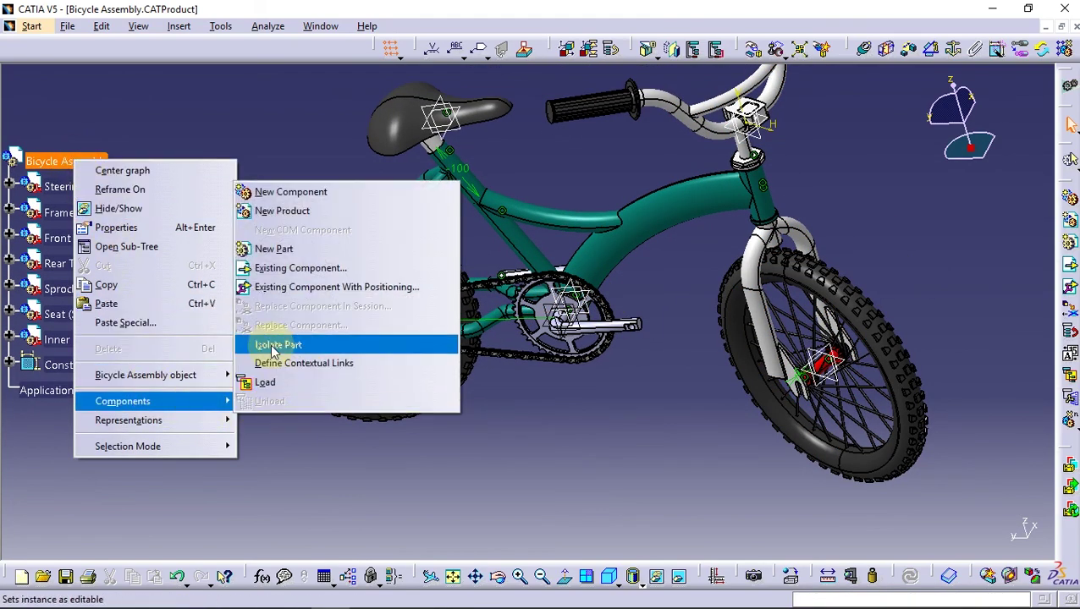
click(280, 268)
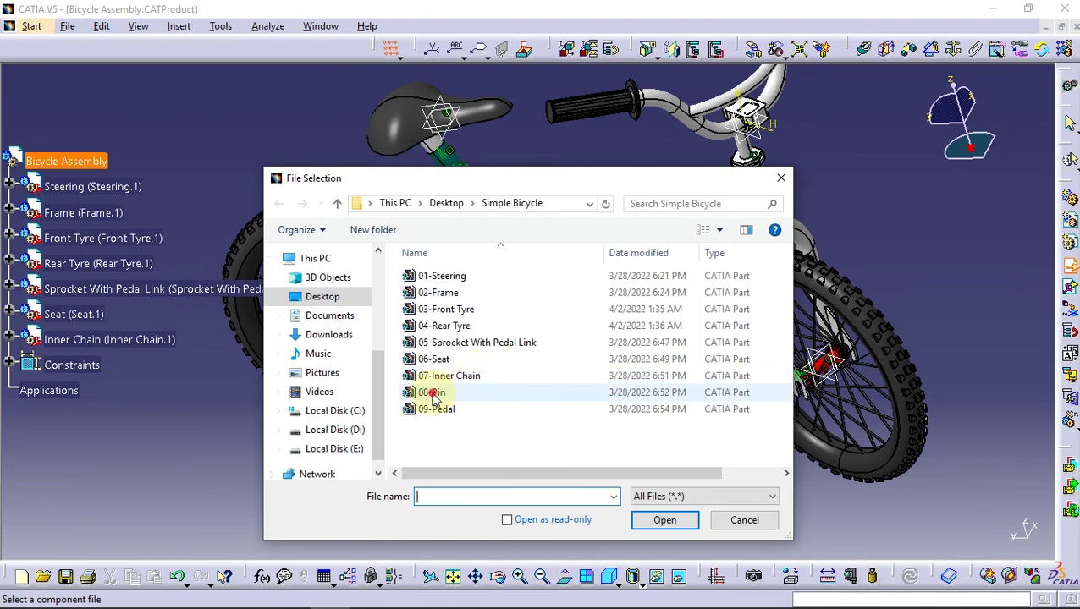
click(435, 394)
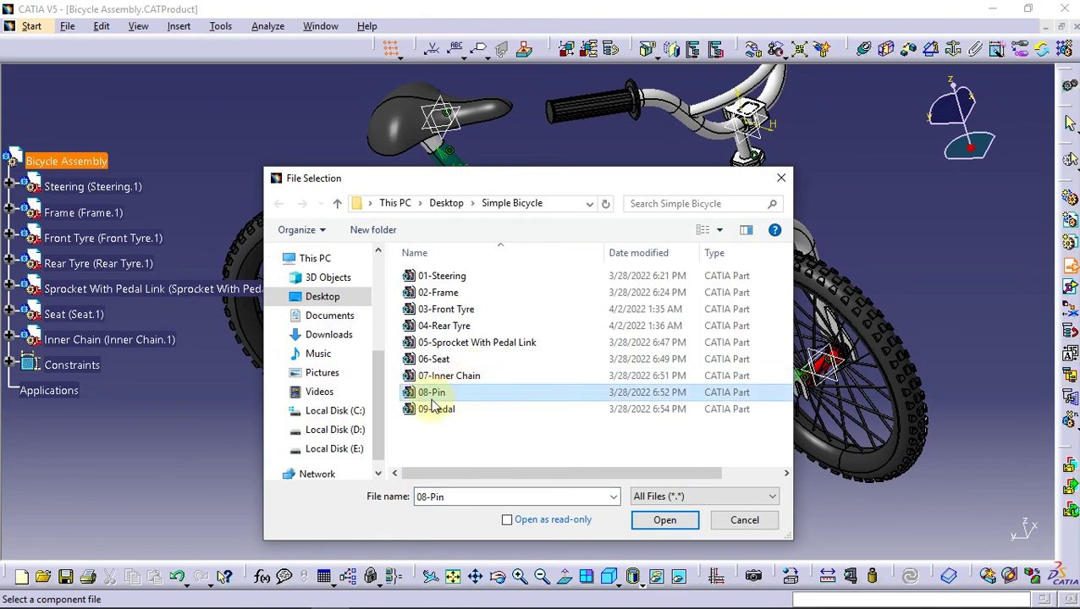
ctrl+click(435, 409)
click(665, 520)
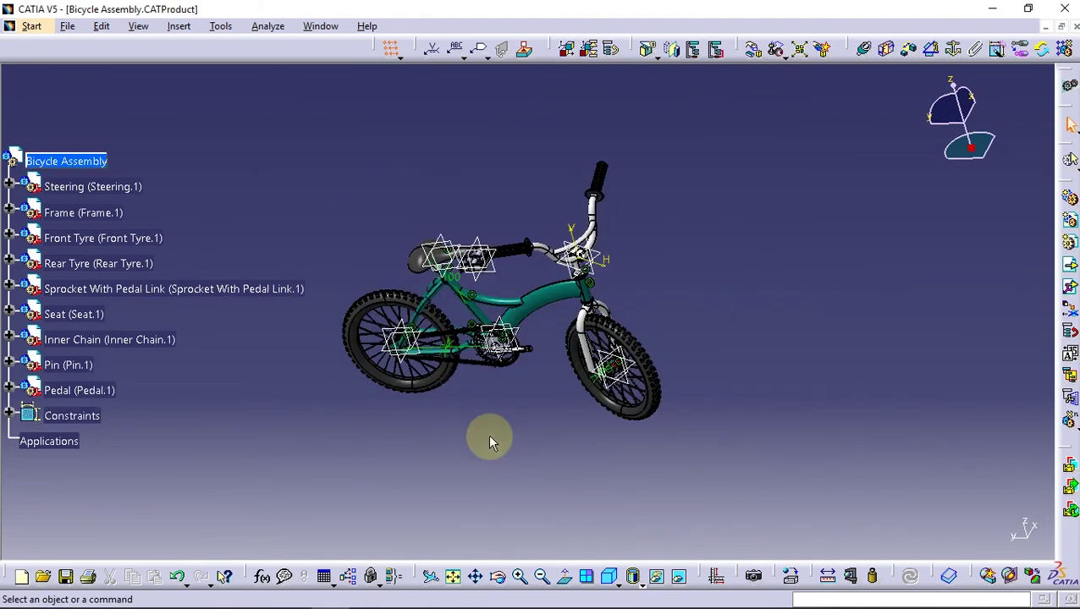
Rotate Pedal.1 about X, then slide it along X down beside the frame
mouse_move(489, 440)
middle_down()
mouse_move(500, 401)
mouse_move(626, 378)
mouse_move(572, 347)
middle_up()
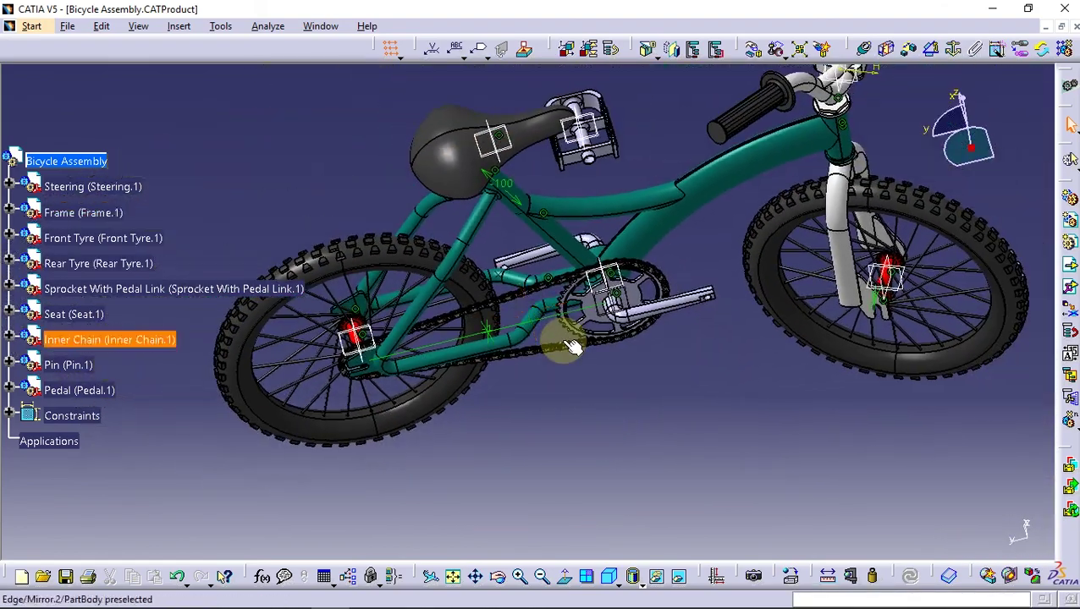
click(756, 59)
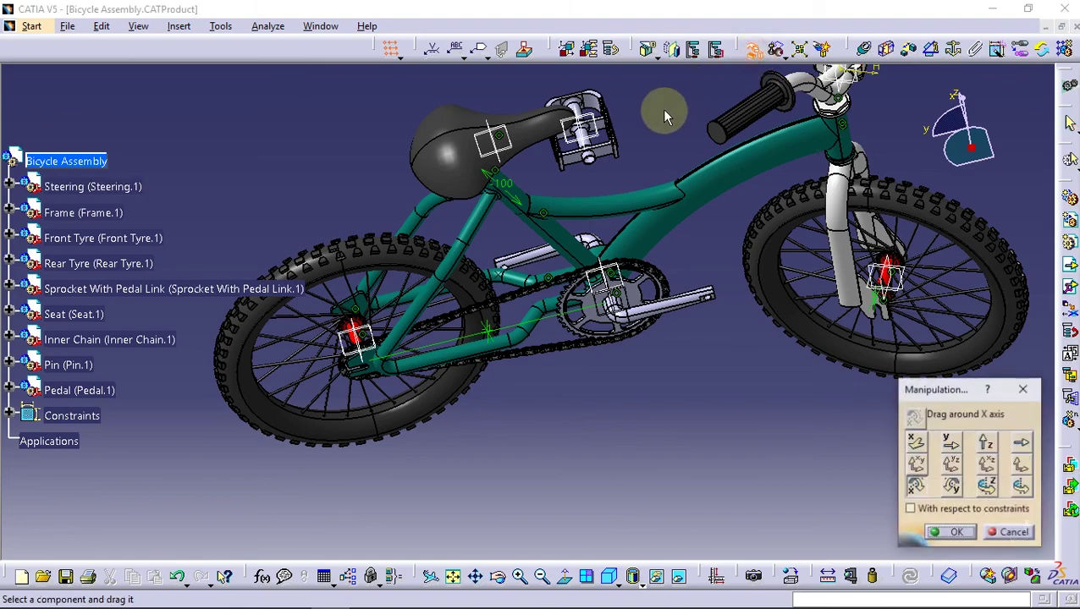
drag(622, 146, 622, 153)
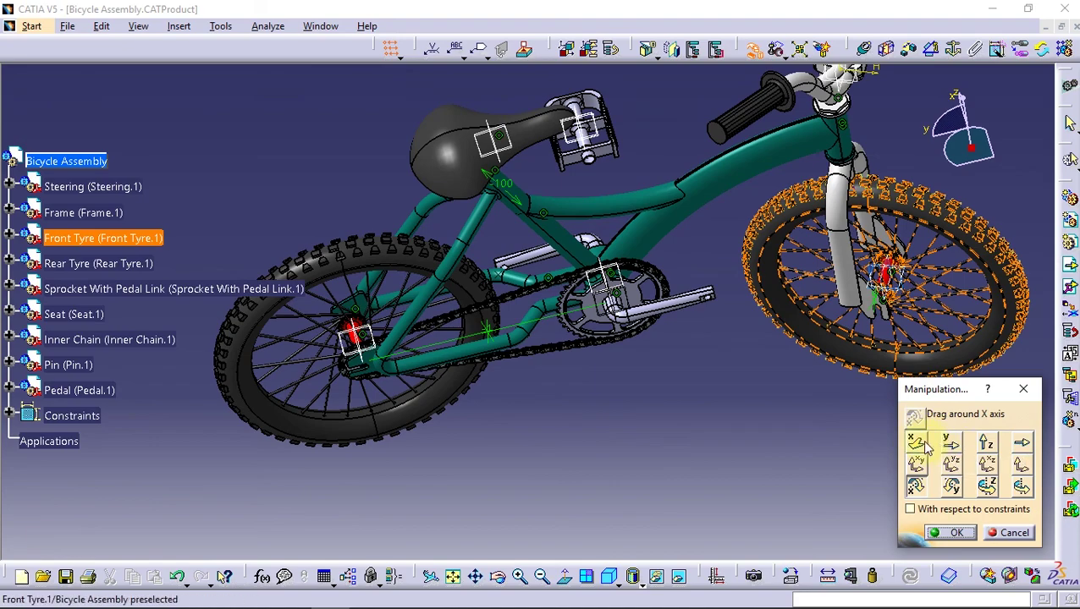
click(915, 442)
drag(590, 139, 597, 220)
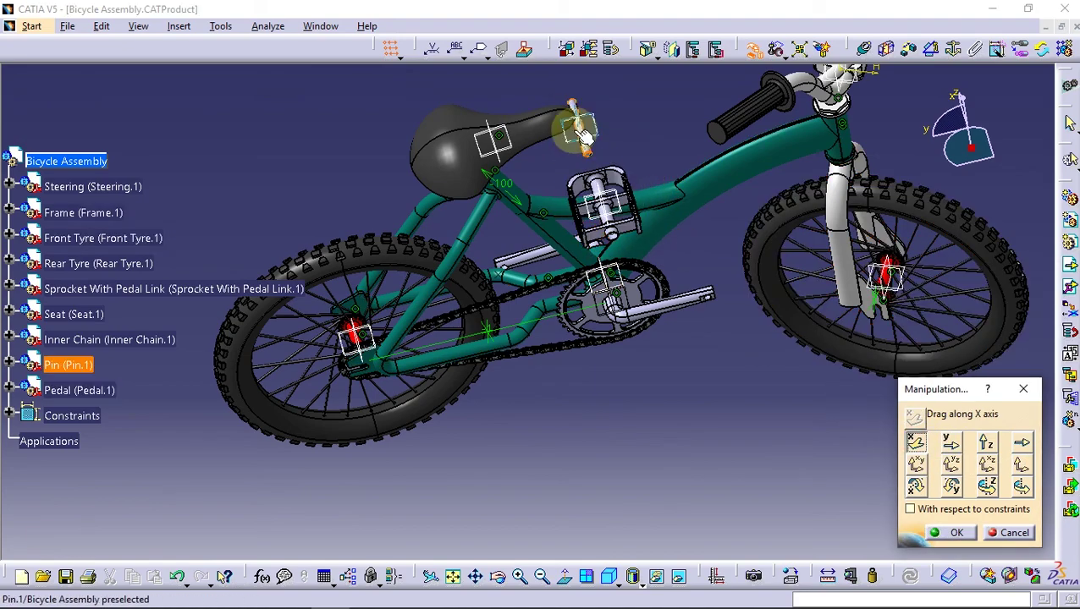
click(953, 533)
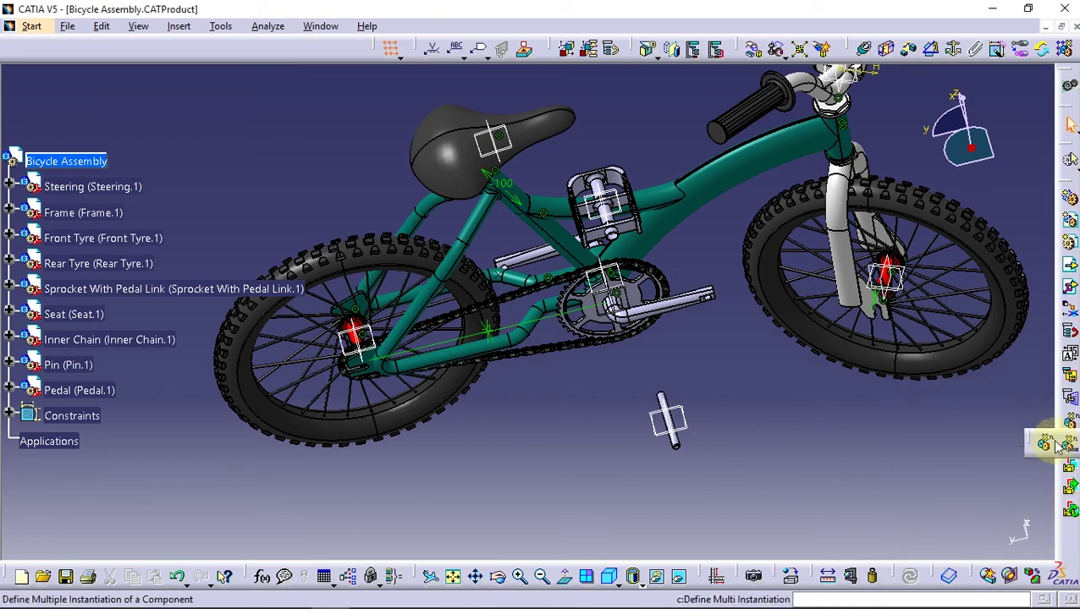
Multi-instantiate Pedal.1 with 110mm spacing to create Pedal.2
click(1069, 442)
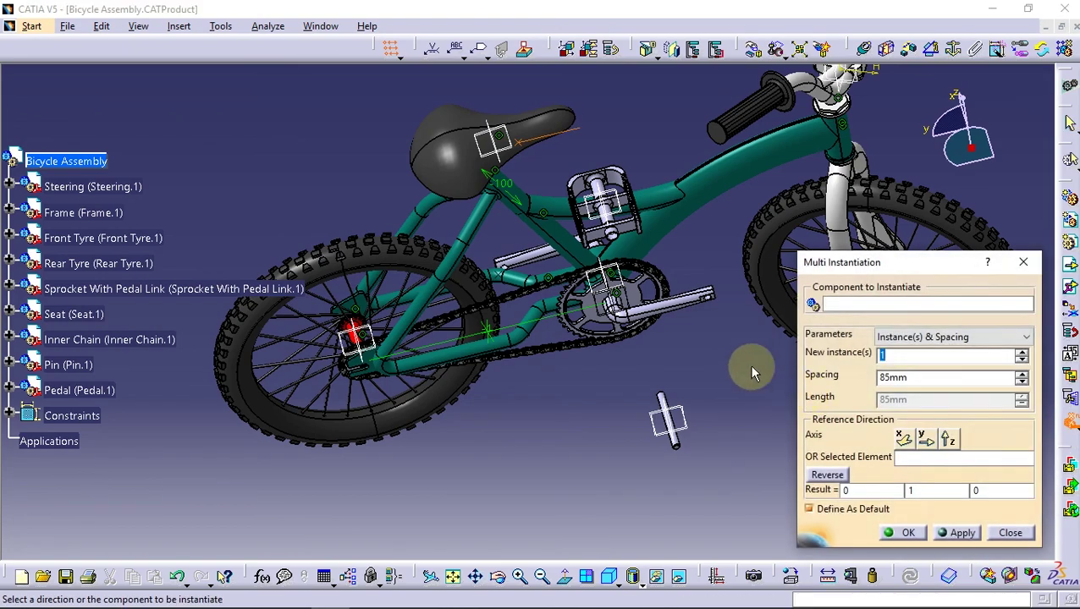
click(640, 231)
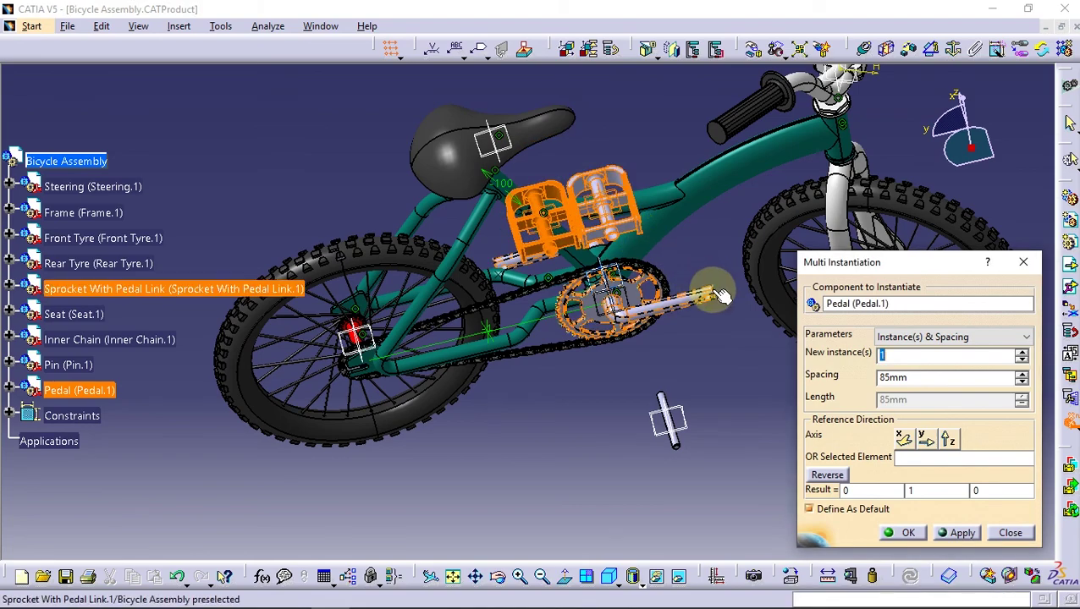
click(1021, 380)
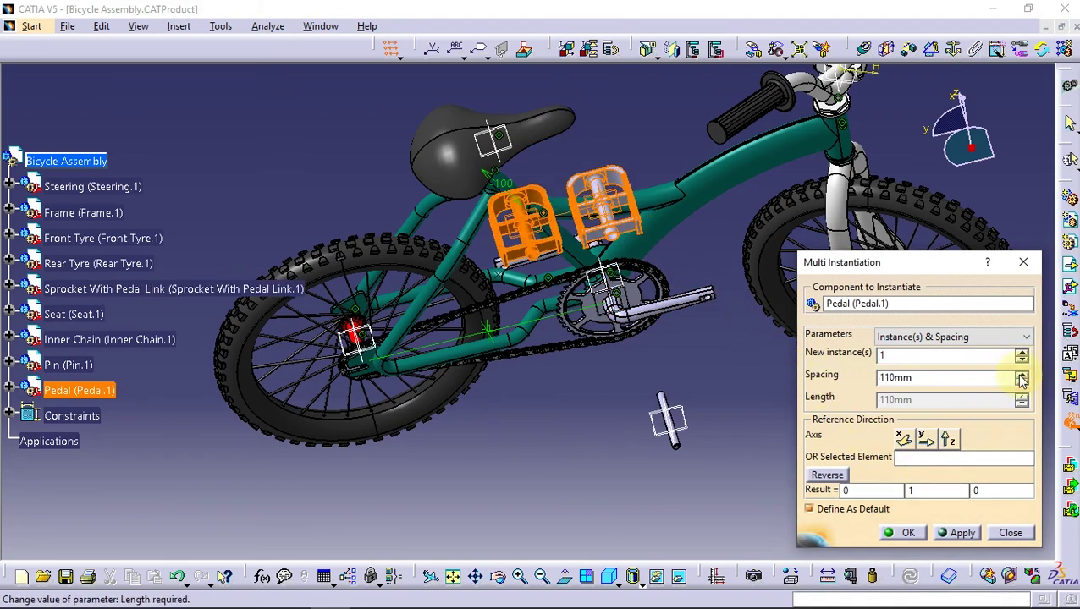
click(905, 532)
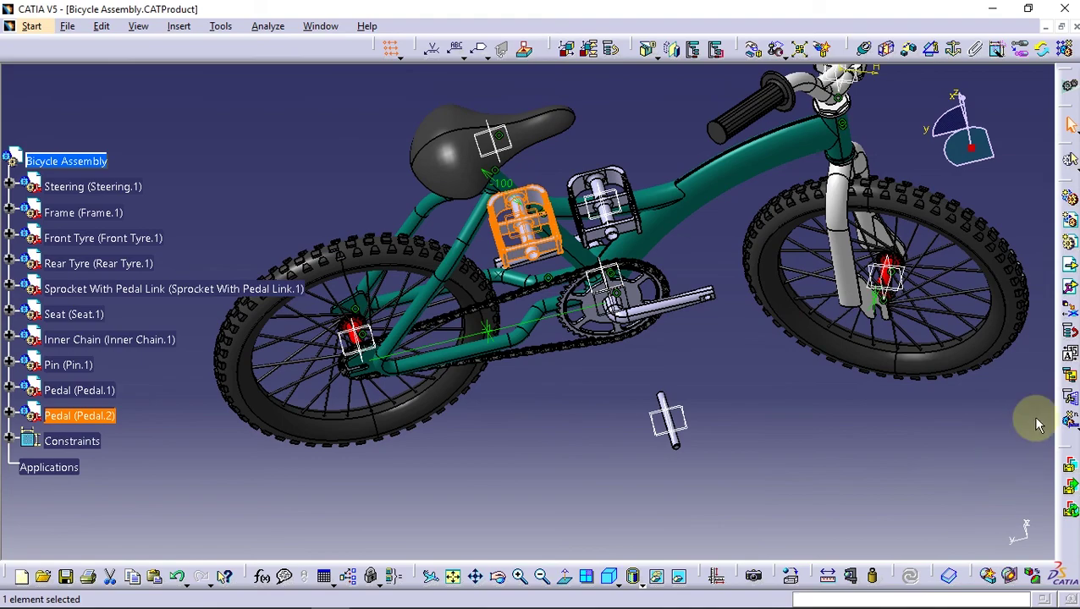
Multi-instantiate Pin.1 with 60mm spacing to create Pin.2 through Pin.4
click(1072, 442)
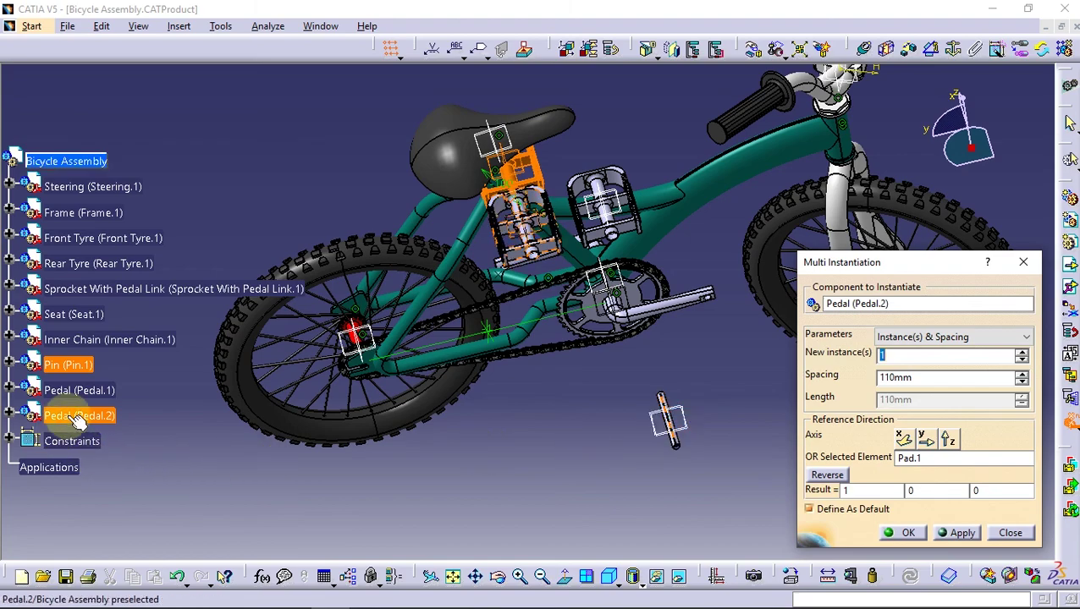
click(71, 365)
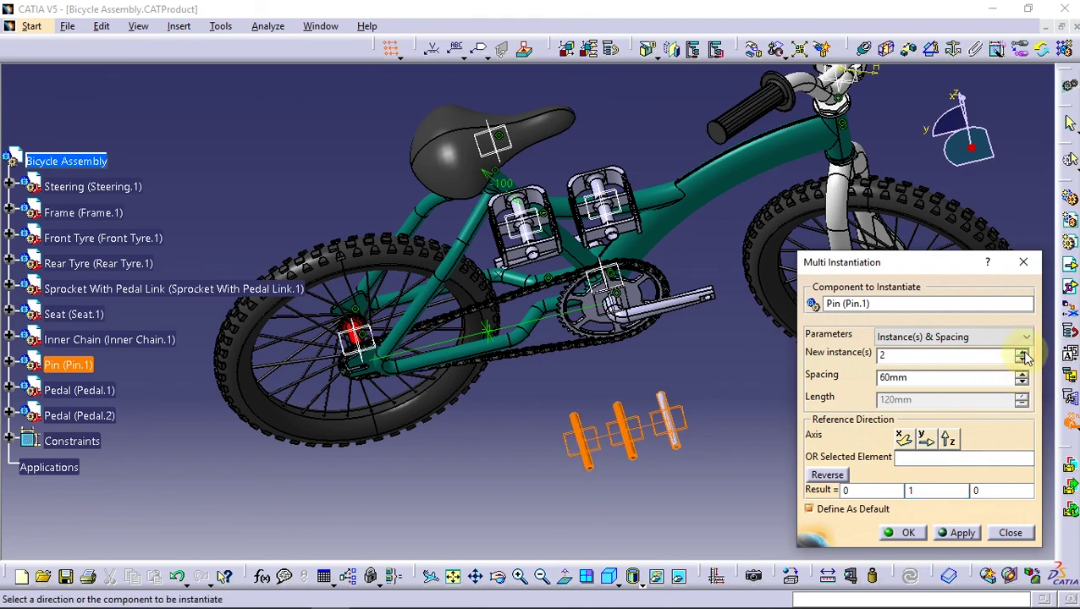
click(907, 533)
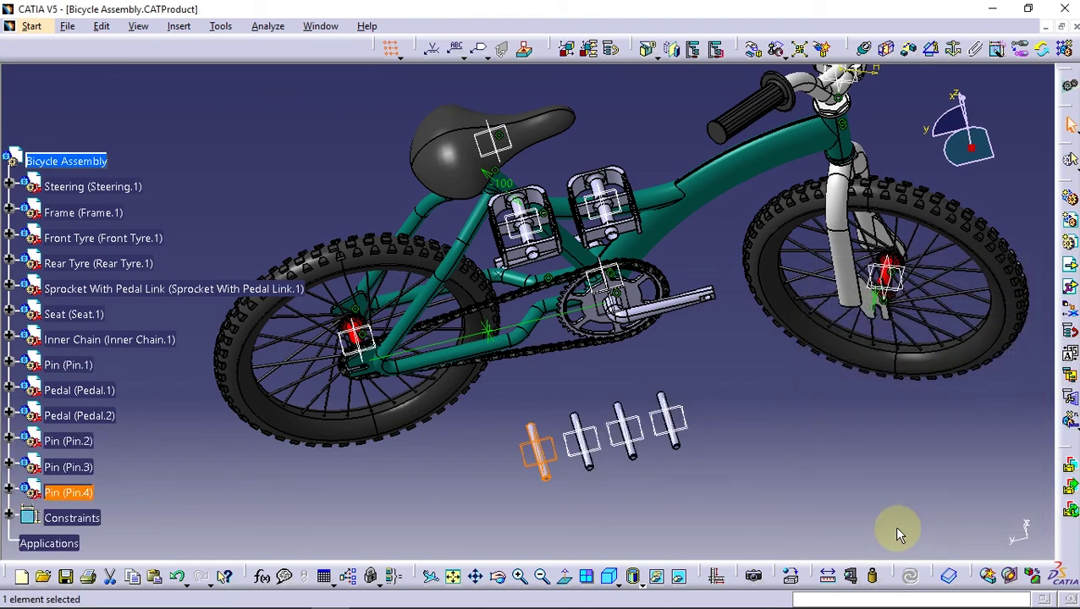
Set Pin.3 and Pin.4 to black through their shared Properties dialog
mouse_move(674, 415)
middle_down()
mouse_move(480, 472)
mouse_move(600, 420)
mouse_move(613, 372)
middle_up()
scroll(249, 392, down, 3)
mouse_move(249, 391)
middle_down()
mouse_move(591, 356)
mouse_move(567, 357)
middle_up()
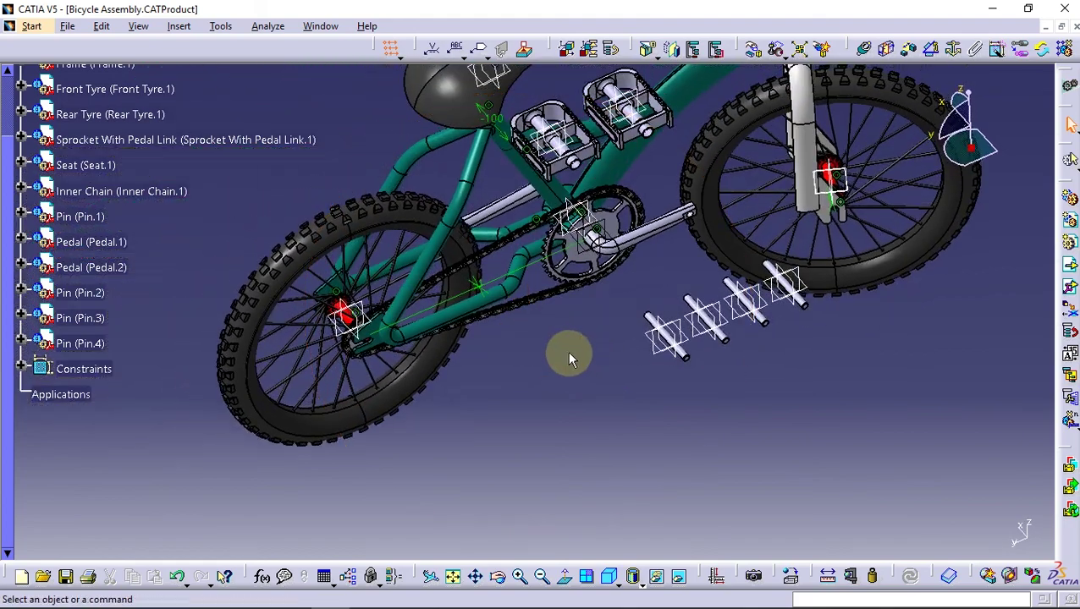
ctrl+click(91, 318)
right_click(91, 318)
click(136, 88)
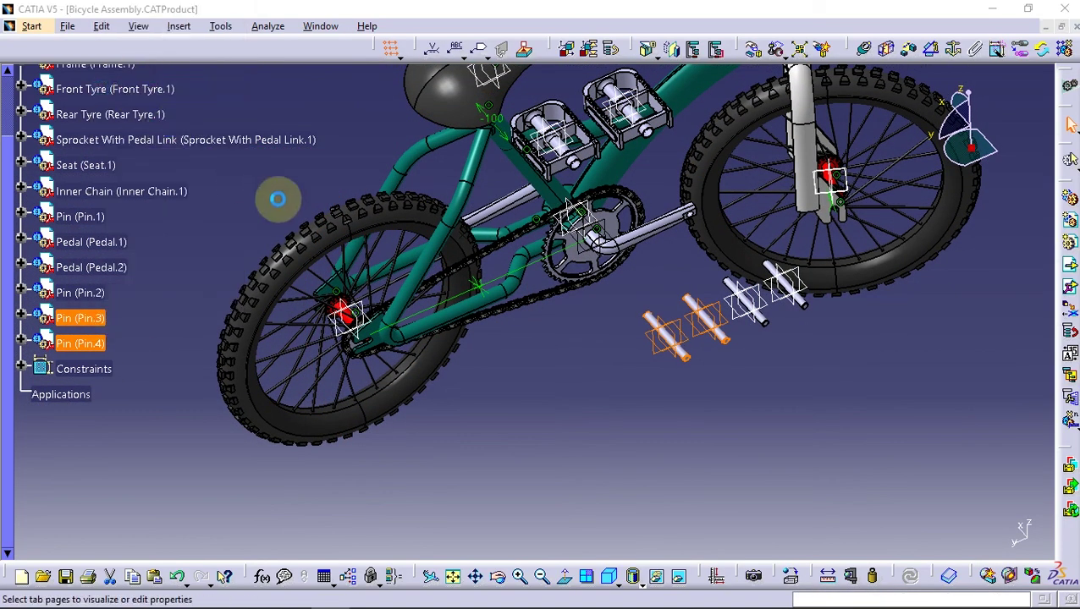
click(698, 199)
click(671, 258)
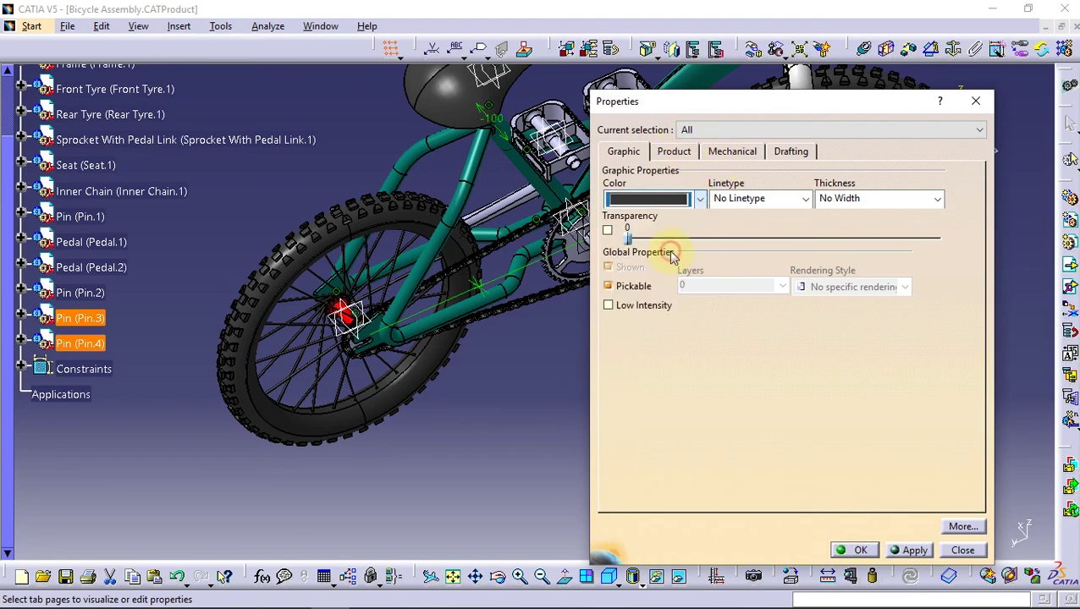
click(873, 547)
mouse_move(693, 414)
middle_down()
mouse_move(626, 398)
mouse_move(937, 157)
middle_up()
Make the rear wheel hub axis coincide with the frame dropout hole axis
ctrl+middle_drag(677, 433, 676, 330)
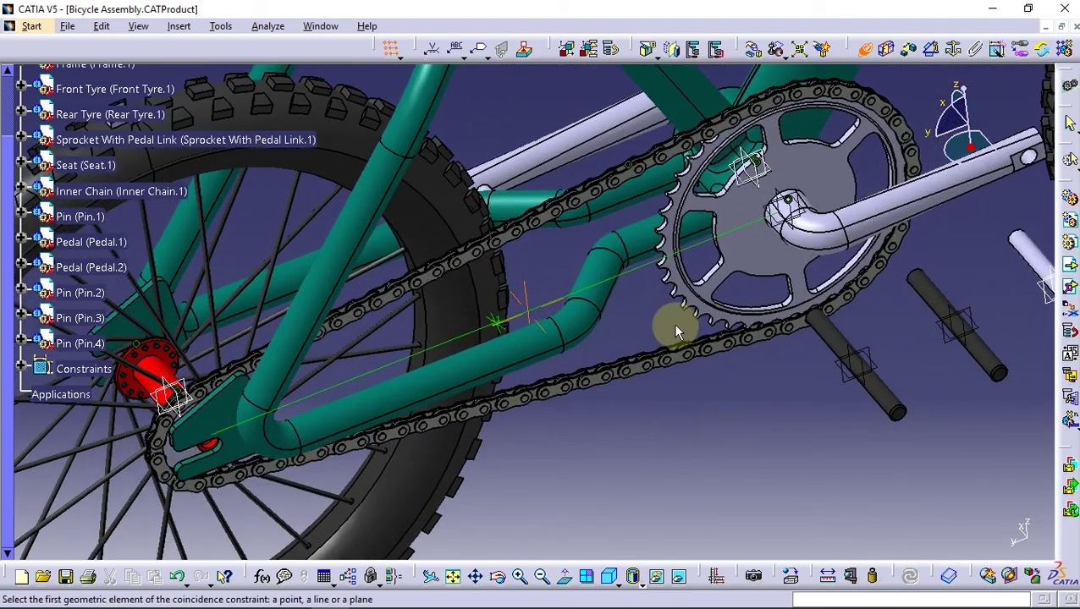
middle_click(446, 430)
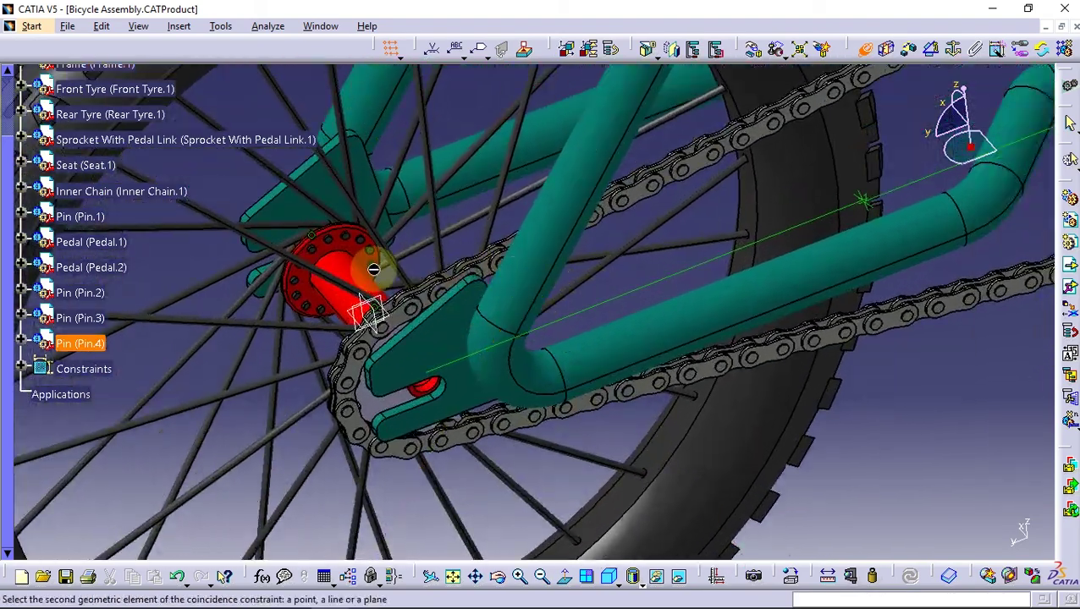
click(354, 283)
click(907, 580)
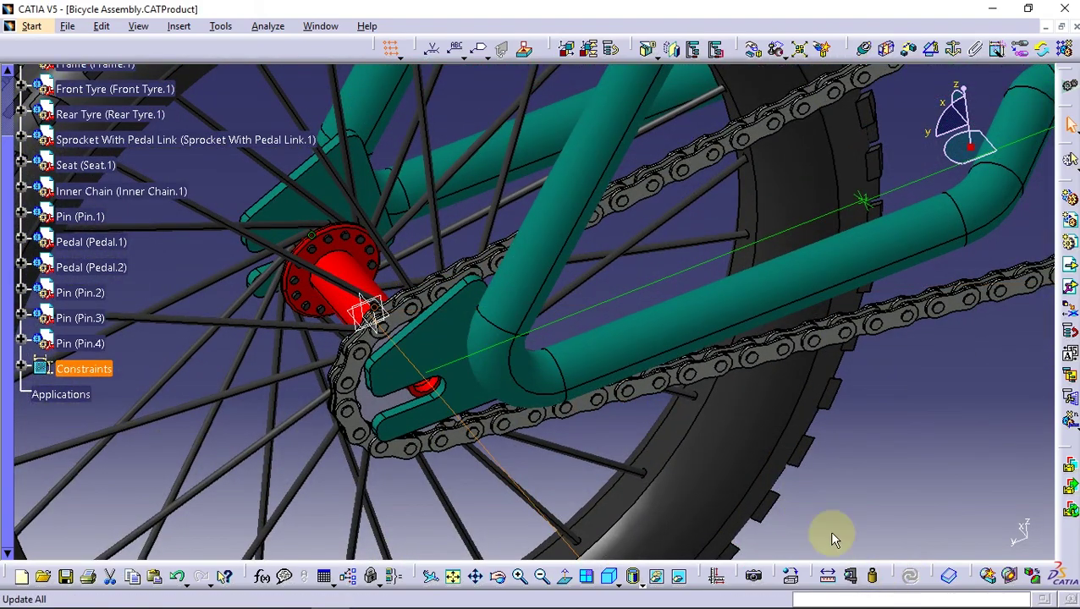
mouse_move(831, 535)
middle_down()
mouse_move(620, 441)
mouse_move(567, 290)
mouse_move(618, 404)
middle_up()
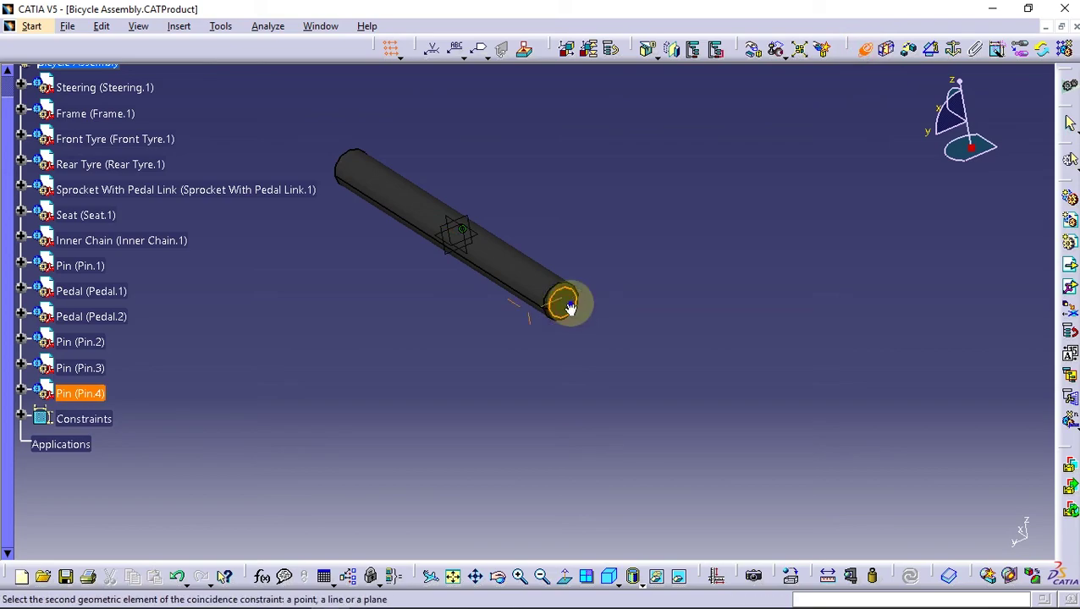
mouse_move(569, 309)
middle_down()
mouse_move(321, 176)
mouse_move(511, 277)
middle_up()
click(563, 251)
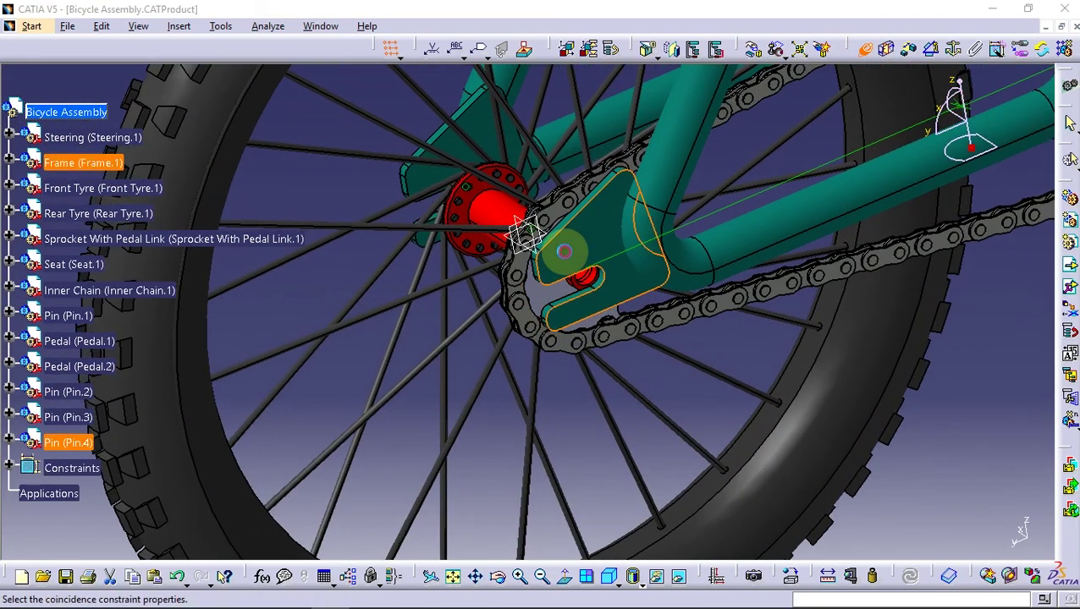
click(935, 529)
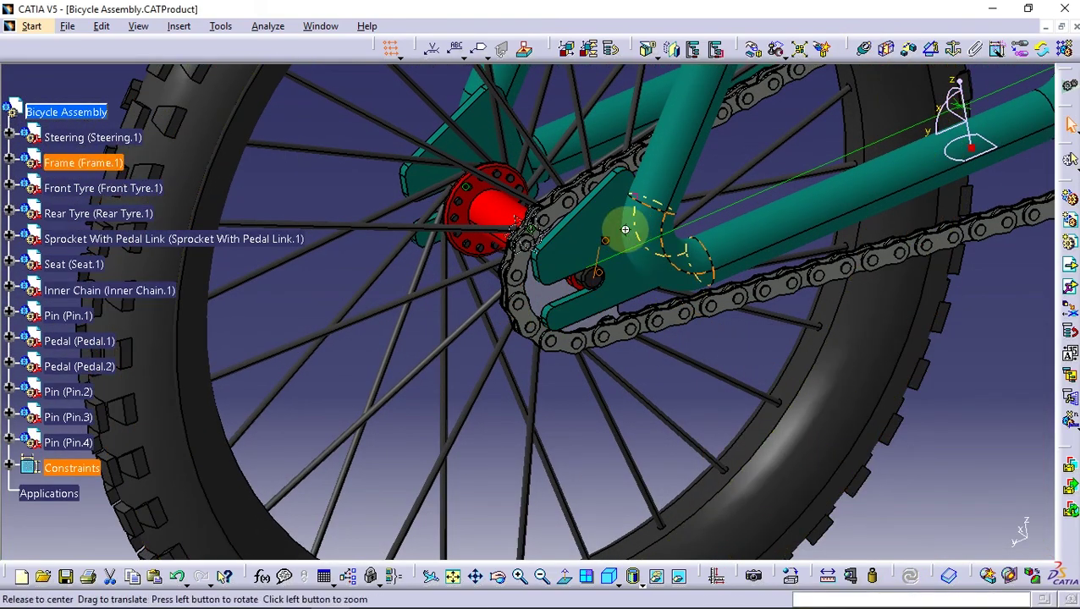
Make the front wheel hub axis coincide with the fork axis and update all
mouse_move(625, 229)
middle_down()
mouse_move(776, 245)
mouse_move(361, 452)
mouse_move(572, 265)
mouse_move(573, 322)
mouse_move(458, 330)
mouse_move(470, 342)
mouse_move(552, 287)
mouse_move(688, 236)
middle_up()
click(865, 51)
middle_drag(559, 352, 484, 303)
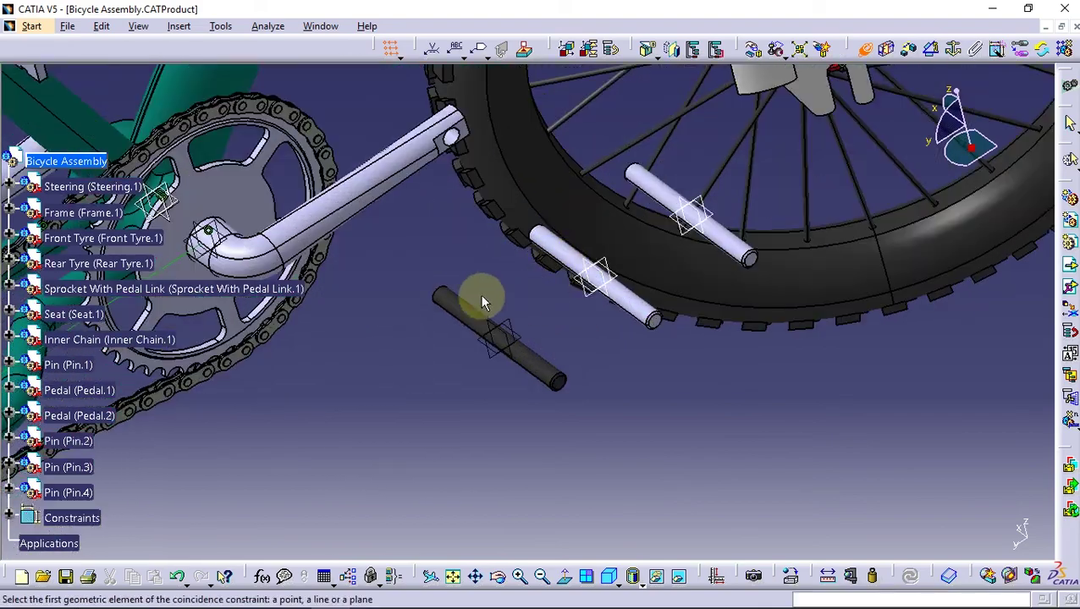
middle_drag(522, 267, 661, 369)
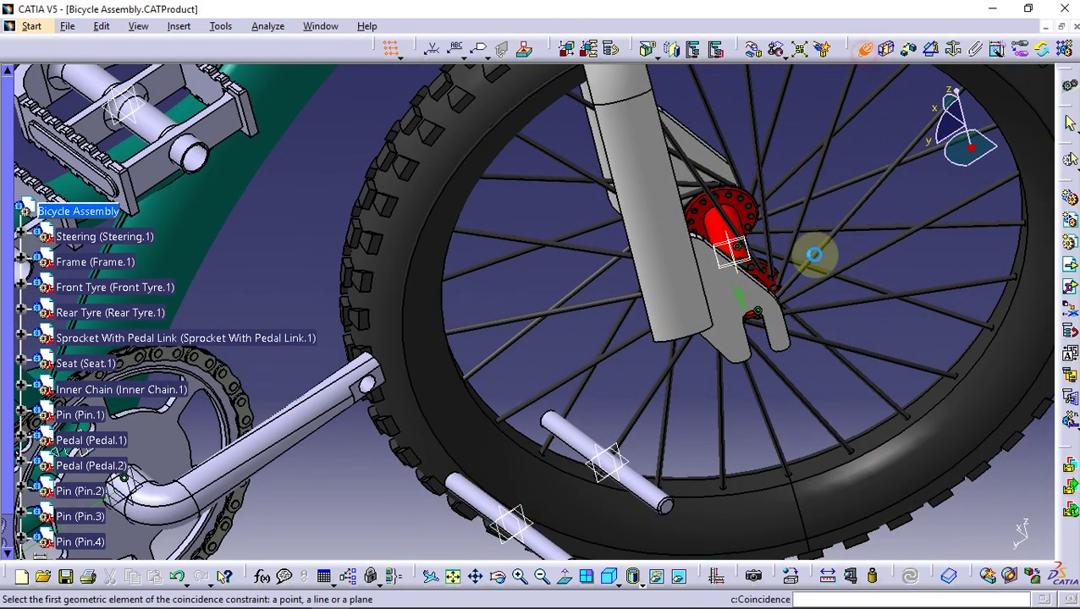
mouse_move(814, 253)
middle_down()
mouse_move(815, 417)
mouse_move(667, 424)
mouse_move(627, 315)
mouse_move(690, 350)
mouse_move(892, 373)
mouse_move(711, 337)
middle_up()
mouse_move(685, 246)
middle_down()
mouse_move(735, 393)
mouse_move(719, 347)
mouse_move(706, 369)
mouse_move(720, 397)
mouse_move(736, 398)
mouse_move(381, 393)
mouse_move(650, 344)
mouse_move(706, 353)
mouse_move(451, 270)
mouse_move(490, 313)
middle_up()
click(719, 347)
click(953, 529)
click(910, 576)
mouse_move(626, 306)
middle_down()
mouse_move(558, 411)
mouse_move(731, 198)
mouse_move(713, 220)
middle_up()
click(753, 48)
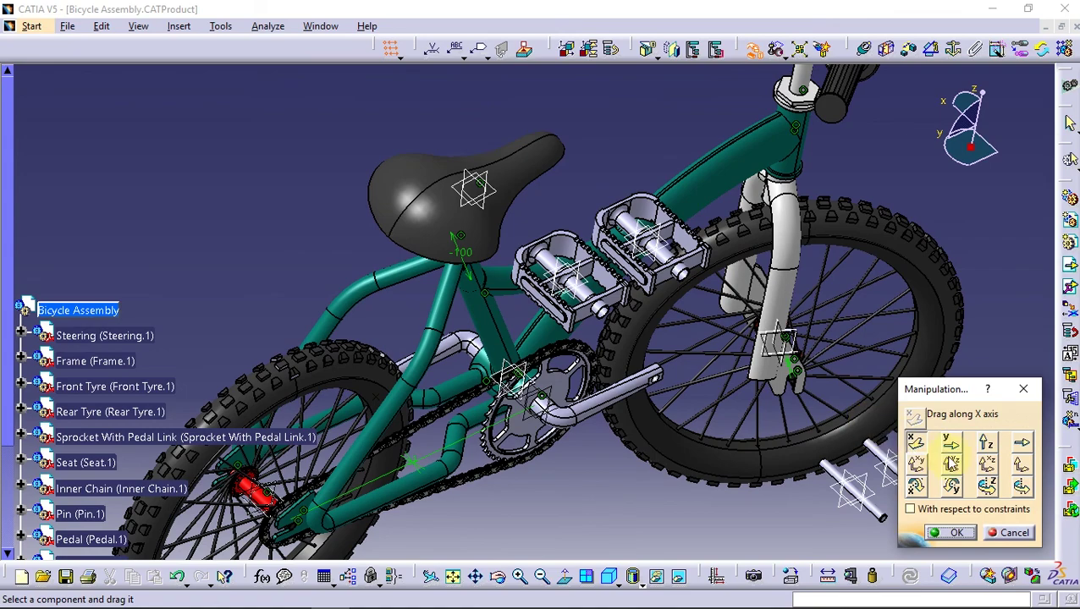
Spread the two pedals apart with Manipulation, one near the saddle and one by the front wheel
click(917, 487)
drag(664, 241, 812, 356)
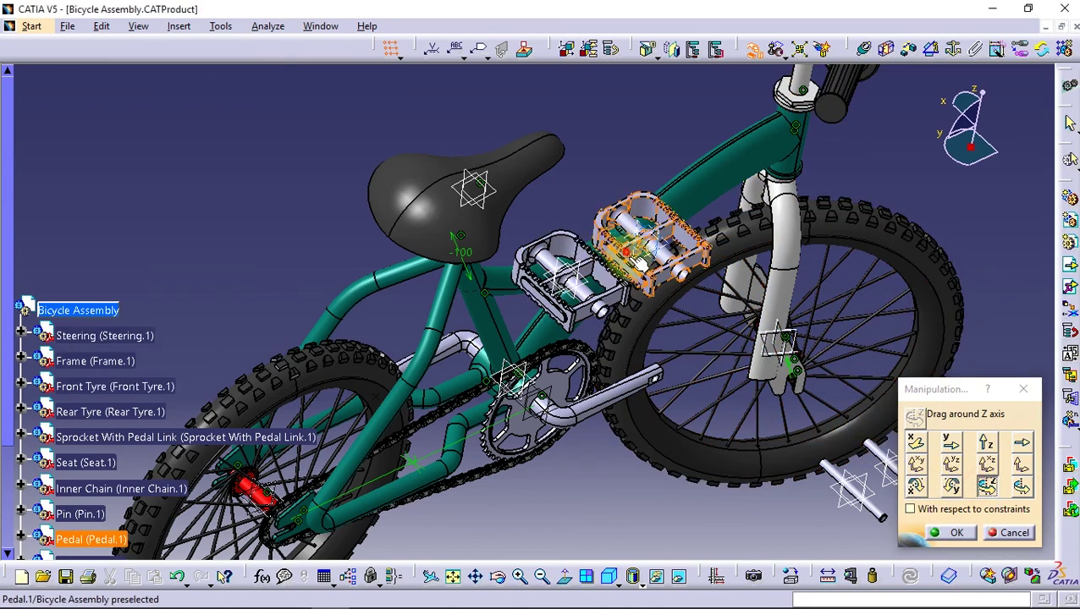
drag(590, 264, 531, 109)
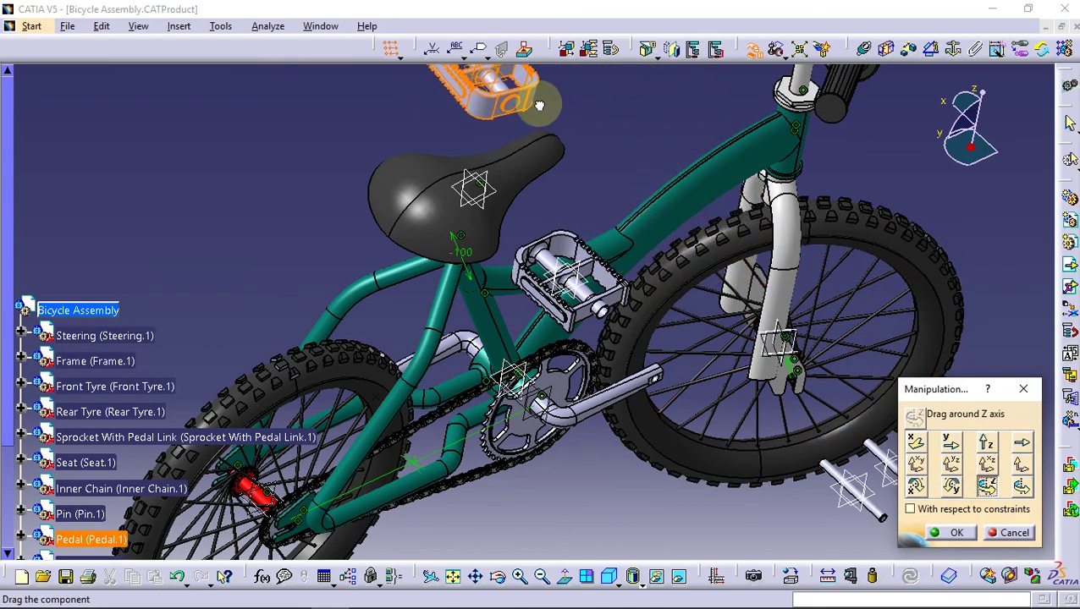
drag(589, 341, 423, 182)
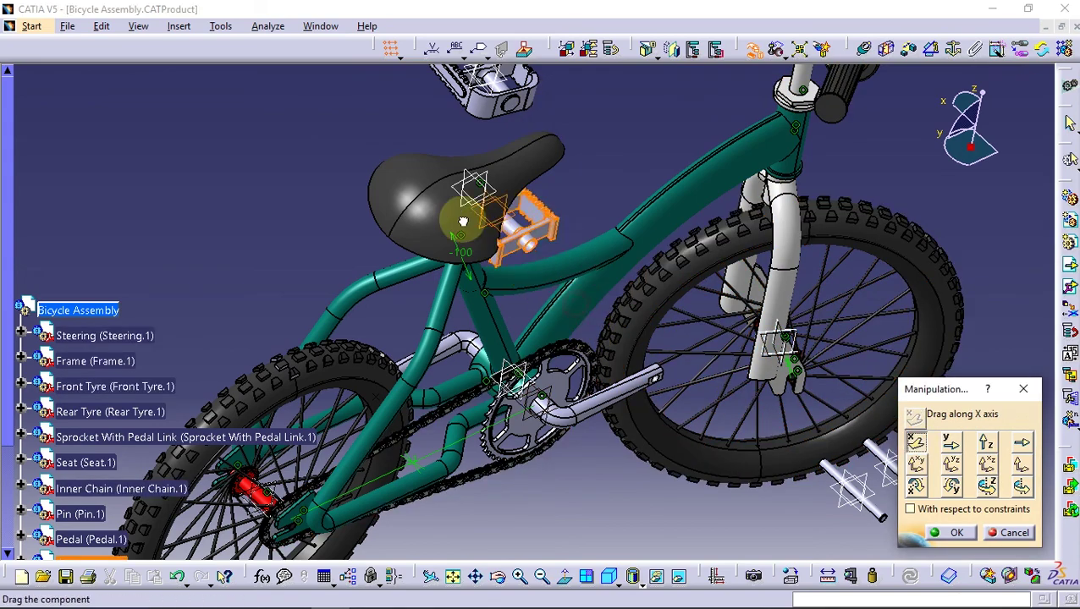
drag(499, 97, 780, 552)
mouse_move(780, 551)
middle_down()
mouse_move(569, 414)
mouse_move(557, 390)
middle_up()
click(954, 532)
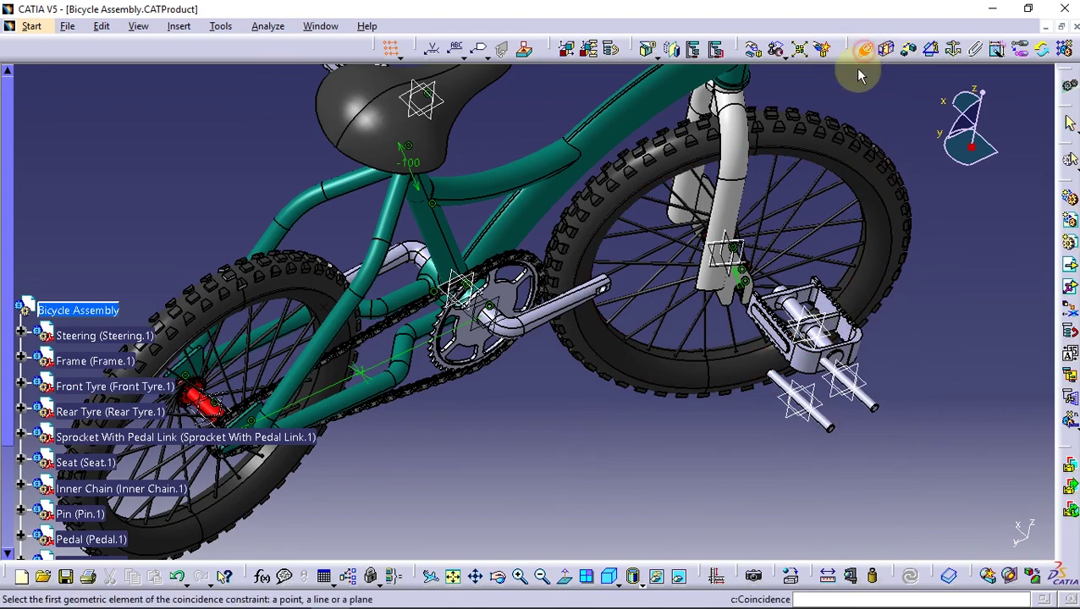
Make the crank-end hole axis coincide with the pin axis and update the assembly
scroll(711, 433, up, 2)
scroll(795, 428, up, 3)
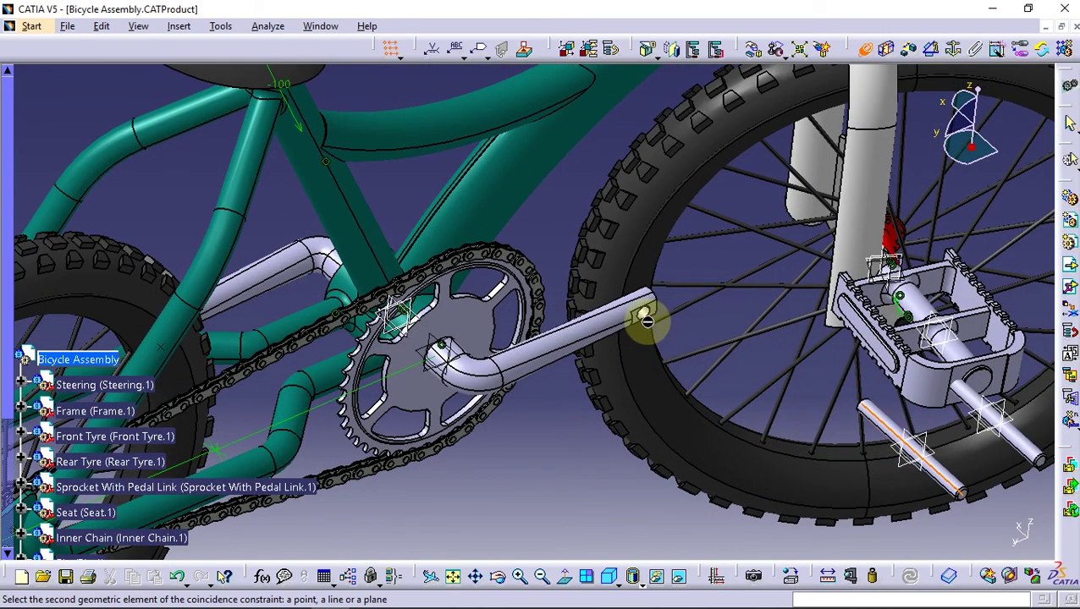
mouse_move(645, 320)
middle_down()
mouse_move(592, 369)
mouse_move(652, 343)
middle_up()
click(609, 324)
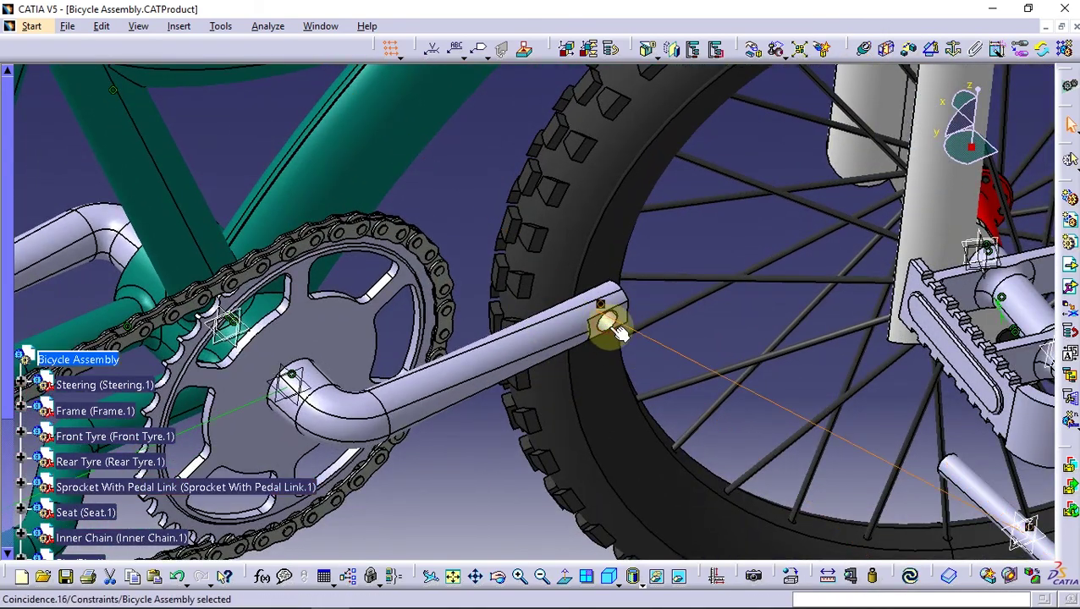
click(909, 575)
mouse_move(628, 405)
middle_down()
mouse_move(660, 451)
mouse_move(650, 446)
mouse_move(815, 455)
mouse_move(590, 372)
mouse_move(636, 506)
mouse_move(532, 403)
mouse_move(426, 255)
mouse_move(626, 406)
mouse_move(502, 493)
mouse_move(580, 440)
middle_up()
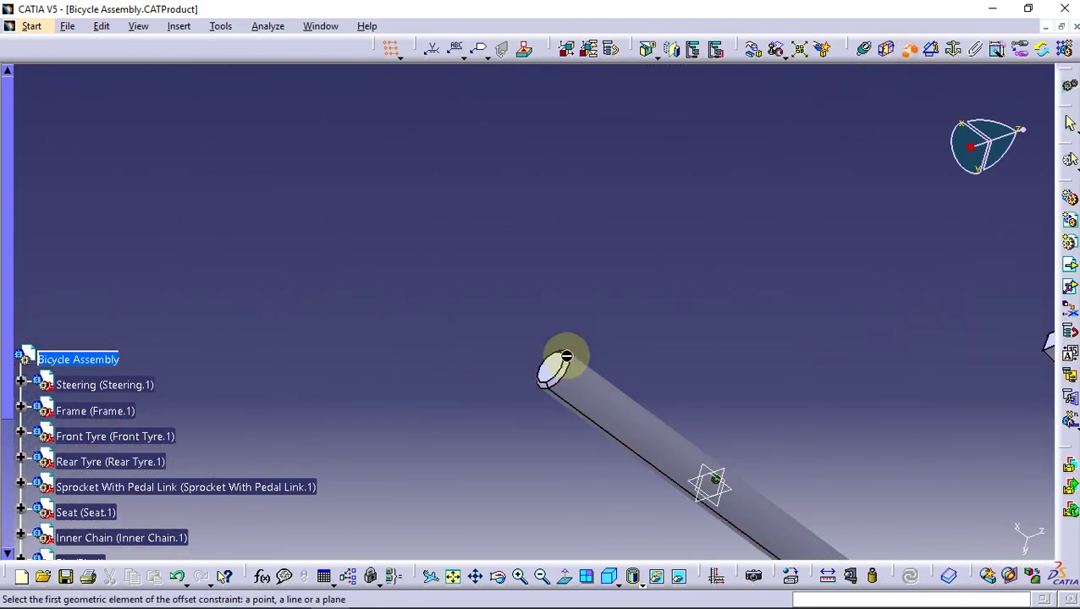
mouse_move(536, 343)
middle_down()
mouse_move(548, 475)
mouse_move(446, 345)
mouse_move(736, 356)
mouse_move(485, 314)
mouse_move(867, 486)
mouse_move(465, 381)
mouse_move(612, 458)
mouse_move(682, 329)
middle_up()
Edit the Offset.17 value positioning Pin.2 in the crank end, then update all
click(668, 315)
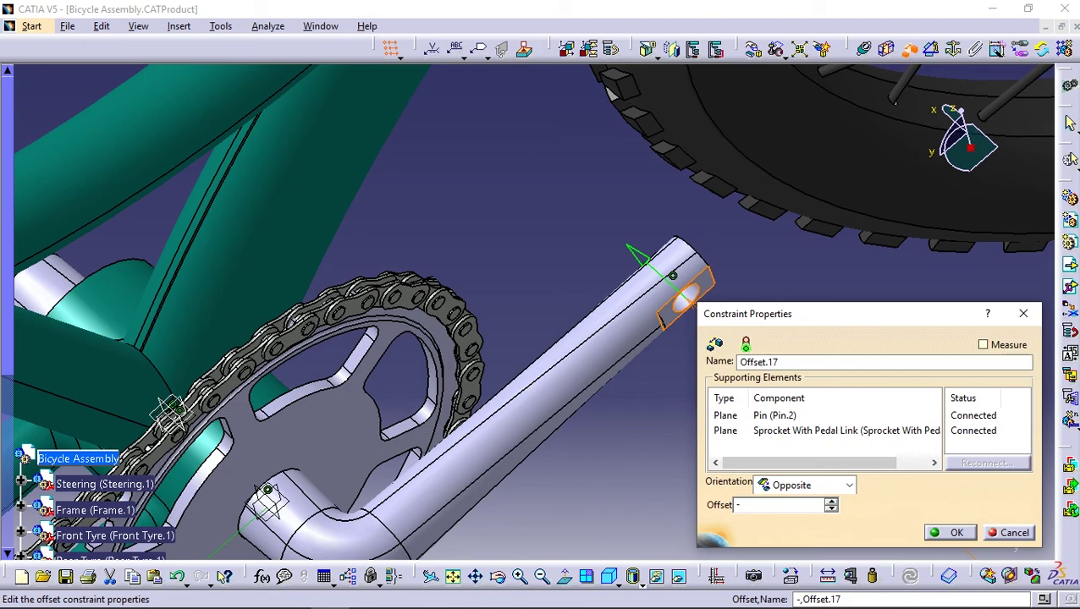
click(942, 539)
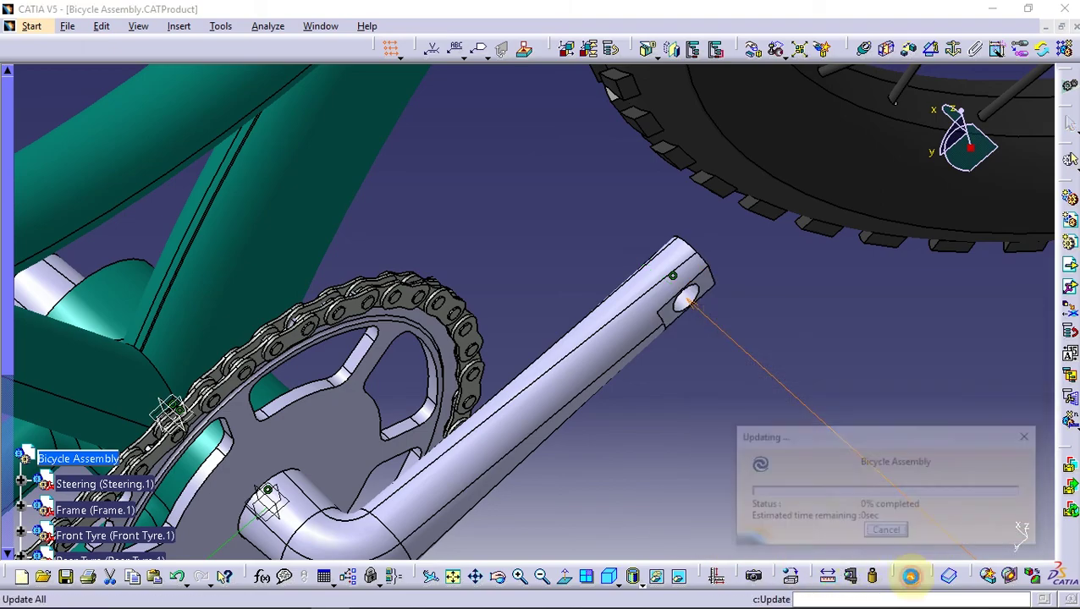
click(909, 576)
mouse_move(682, 429)
middle_down()
mouse_move(670, 466)
mouse_move(692, 455)
mouse_move(578, 373)
mouse_move(623, 446)
middle_up()
scroll(395, 357, down, 3)
scroll(396, 357, down, 2)
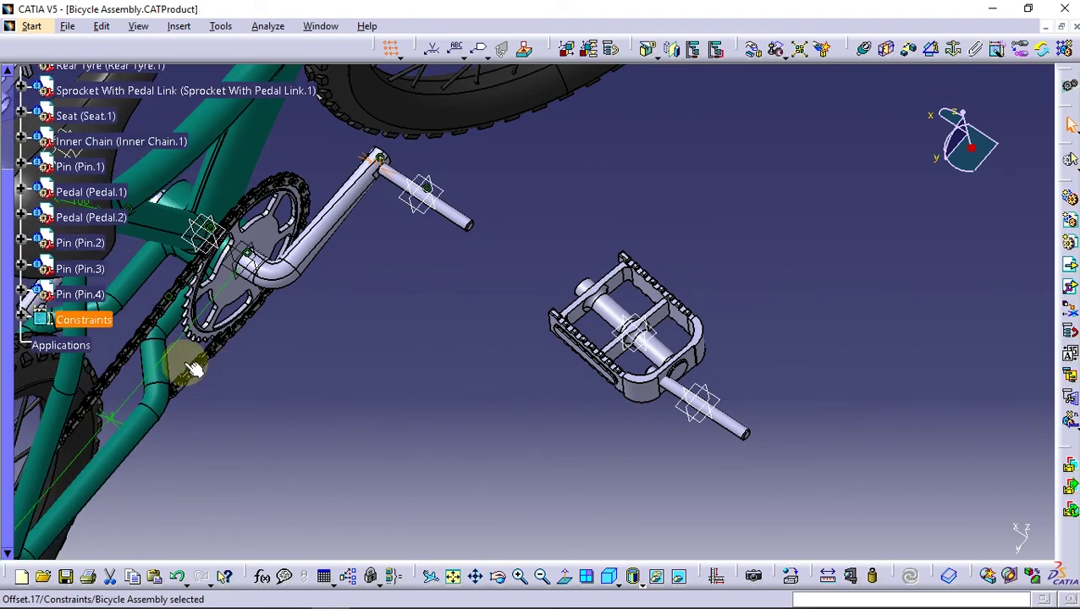
scroll(135, 339, up, 1)
Give both pedals a dark colour through their properties
click(106, 296)
ctrl+click(97, 317)
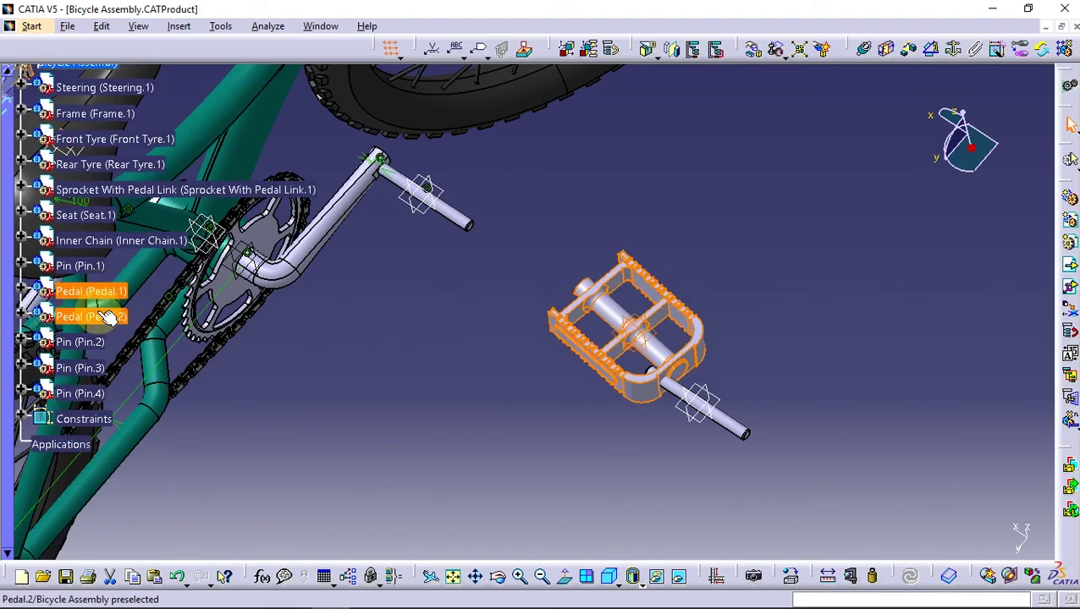
right_click(97, 317)
click(161, 83)
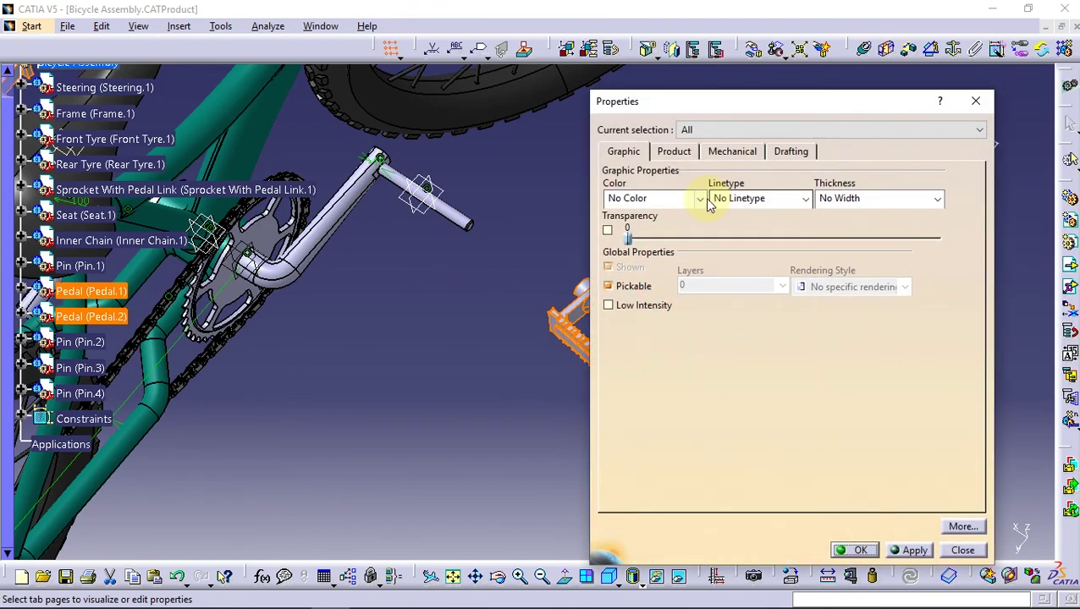
click(699, 199)
click(630, 241)
click(863, 551)
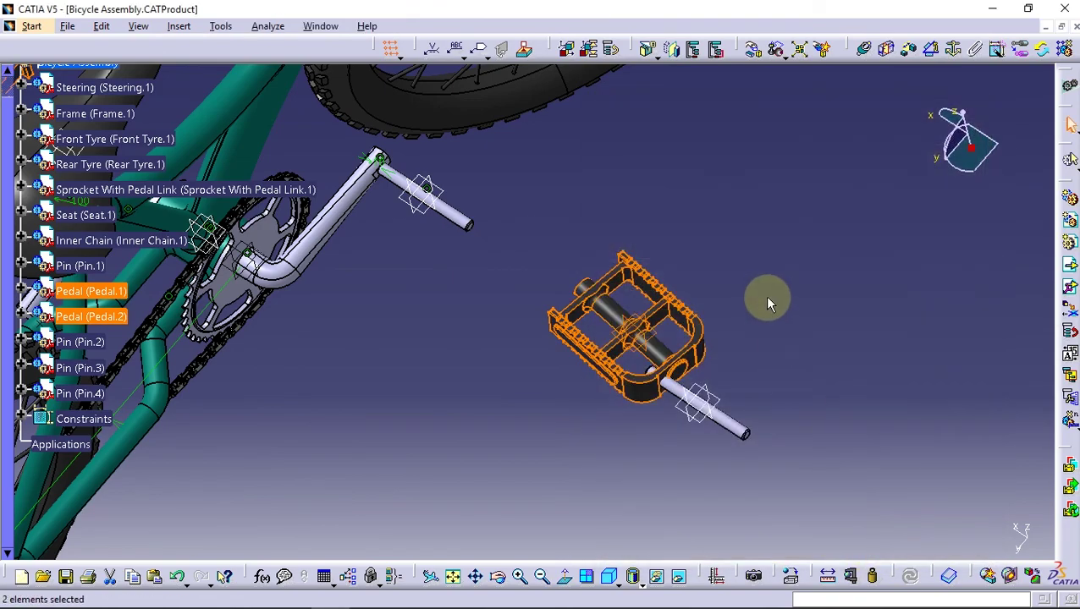
click(766, 296)
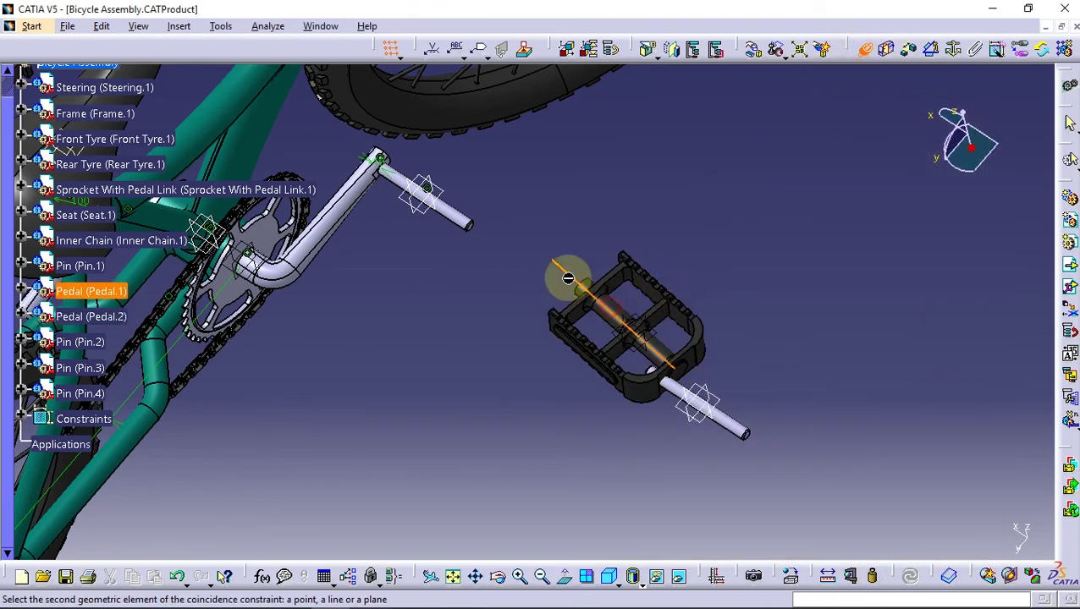
Make Pedal.1's axis coincident with the pin axis and update so it mounts on the crank end
click(441, 209)
click(910, 575)
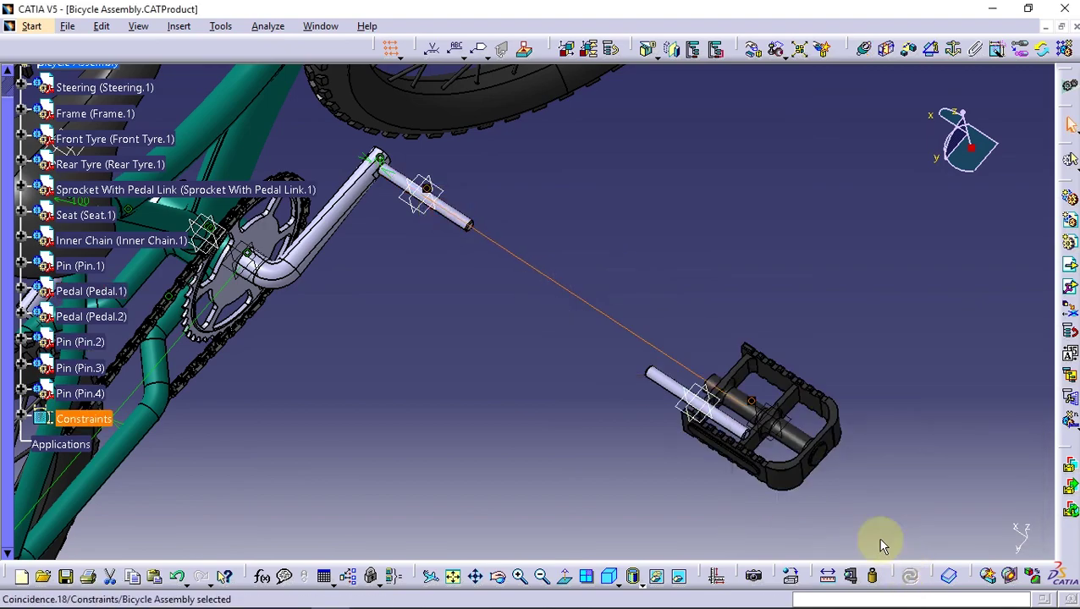
mouse_move(559, 361)
middle_down()
mouse_move(582, 390)
mouse_move(628, 391)
mouse_move(494, 296)
mouse_move(518, 294)
mouse_move(410, 285)
mouse_move(471, 295)
mouse_move(373, 224)
mouse_move(321, 289)
mouse_move(424, 233)
mouse_move(456, 390)
mouse_move(349, 410)
mouse_move(511, 423)
mouse_move(524, 228)
middle_up()
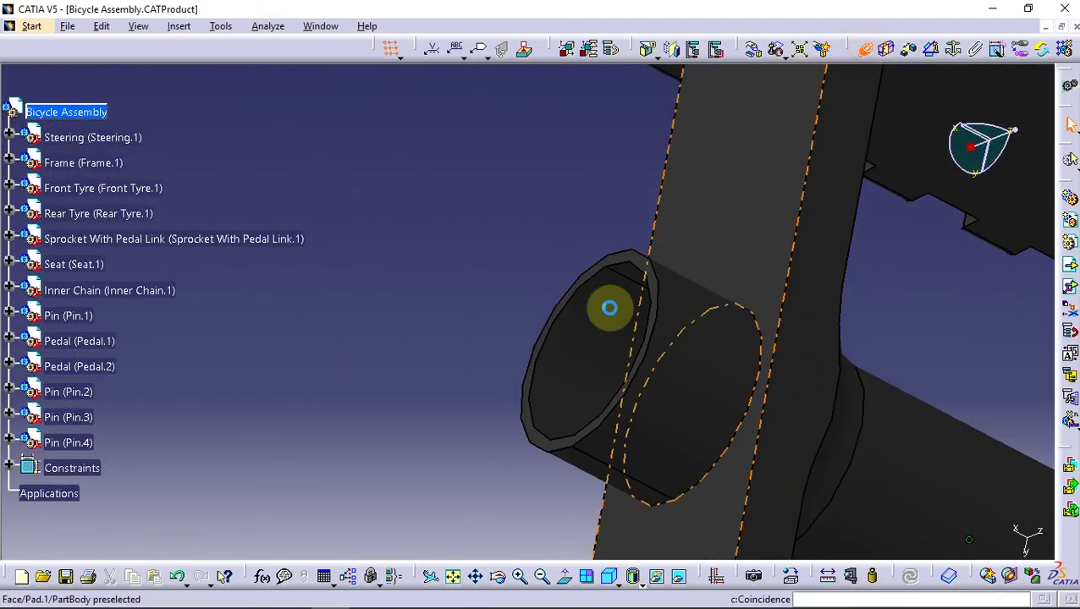
mouse_move(424, 240)
middle_down()
mouse_move(494, 470)
mouse_move(381, 344)
mouse_move(477, 229)
mouse_move(449, 334)
mouse_move(385, 293)
mouse_move(441, 211)
mouse_move(621, 308)
mouse_move(508, 235)
mouse_move(533, 303)
middle_up()
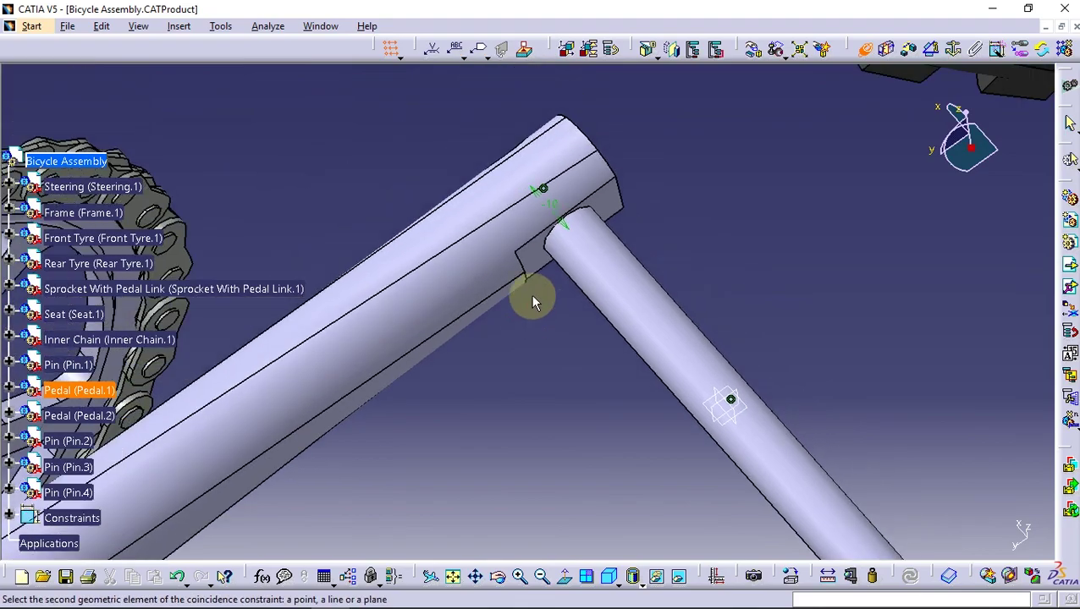
click(532, 258)
click(946, 528)
click(909, 576)
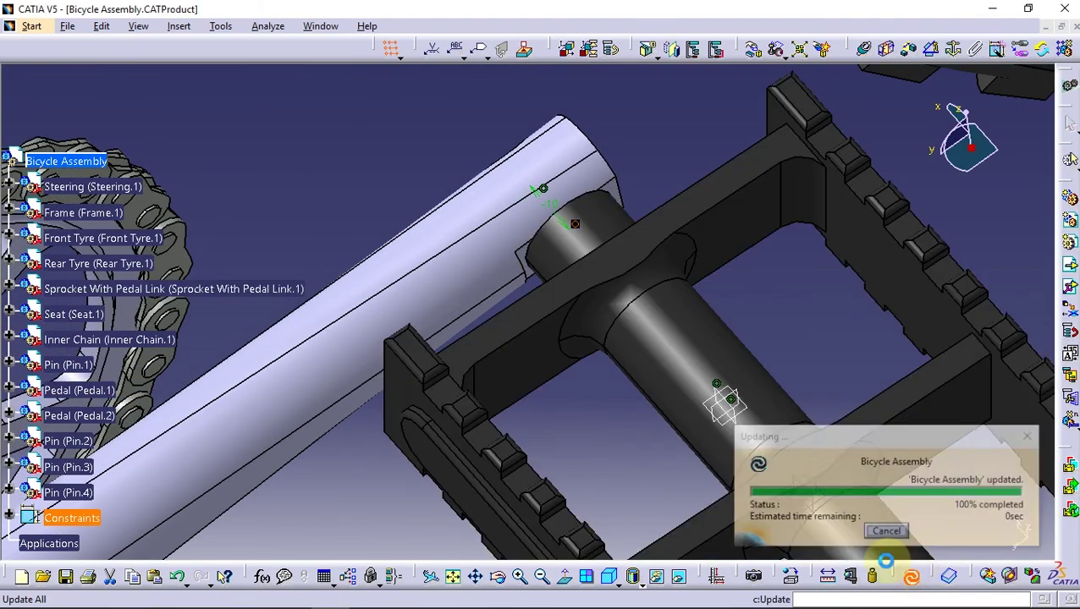
mouse_move(608, 380)
middle_down()
mouse_move(619, 429)
mouse_move(642, 451)
mouse_move(528, 267)
mouse_move(658, 471)
mouse_move(627, 446)
mouse_move(577, 266)
middle_up()
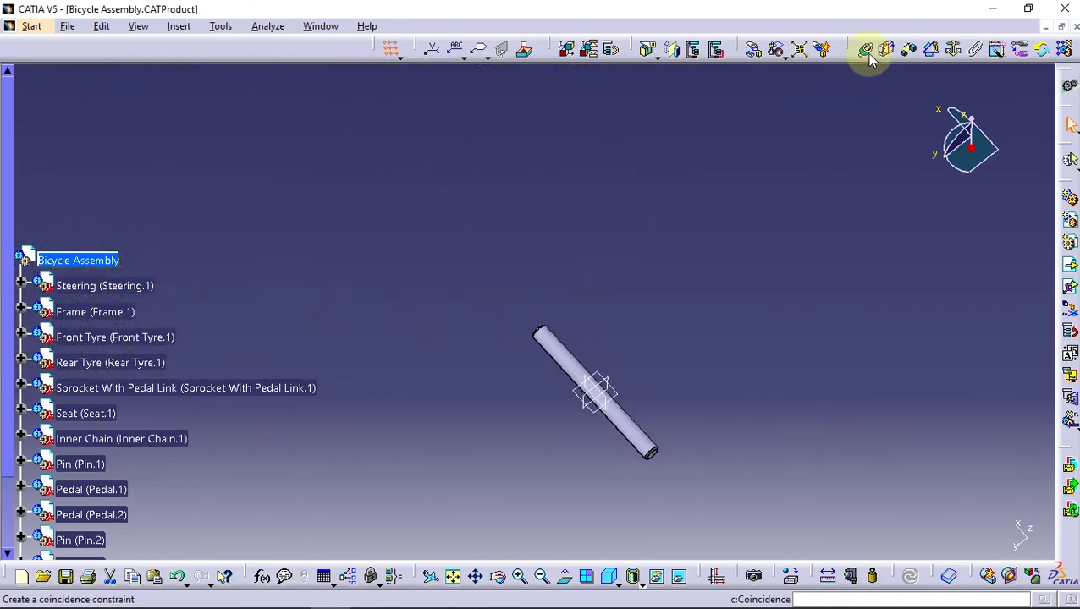
Update the whole bicycle assembly
mouse_move(407, 240)
middle_down()
mouse_move(404, 287)
mouse_move(381, 320)
mouse_move(463, 366)
mouse_move(626, 412)
mouse_move(563, 328)
mouse_move(542, 414)
mouse_move(586, 258)
mouse_move(506, 332)
mouse_move(521, 273)
middle_up()
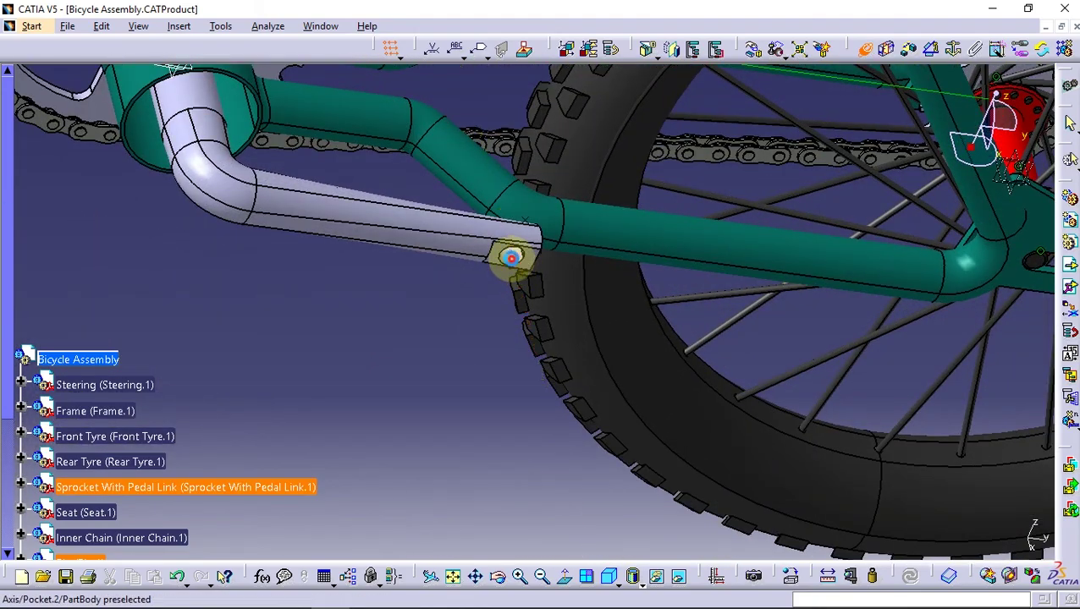
click(909, 576)
mouse_move(602, 357)
middle_down()
mouse_move(603, 441)
mouse_move(514, 299)
mouse_move(540, 303)
mouse_move(494, 273)
mouse_move(592, 256)
middle_up()
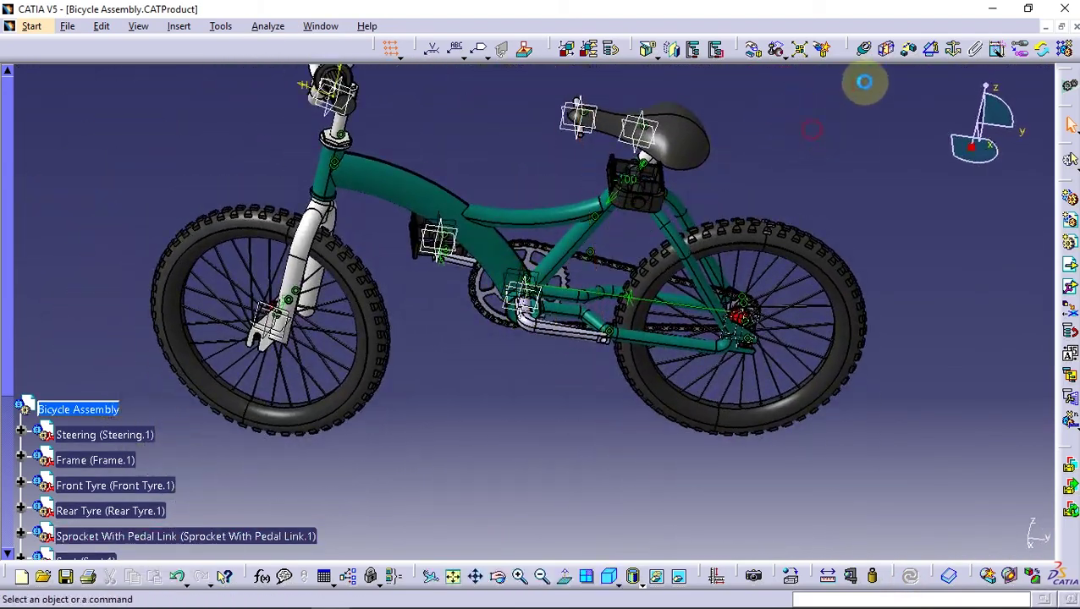
Begin an offset constraint starting from the end face of the loose Pin.1
click(753, 48)
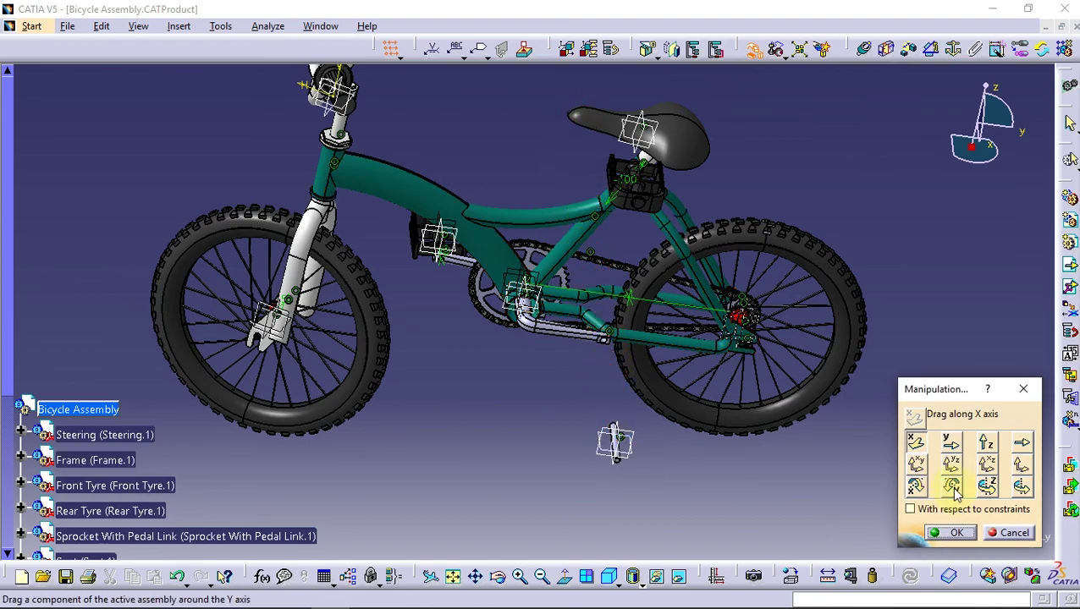
click(956, 532)
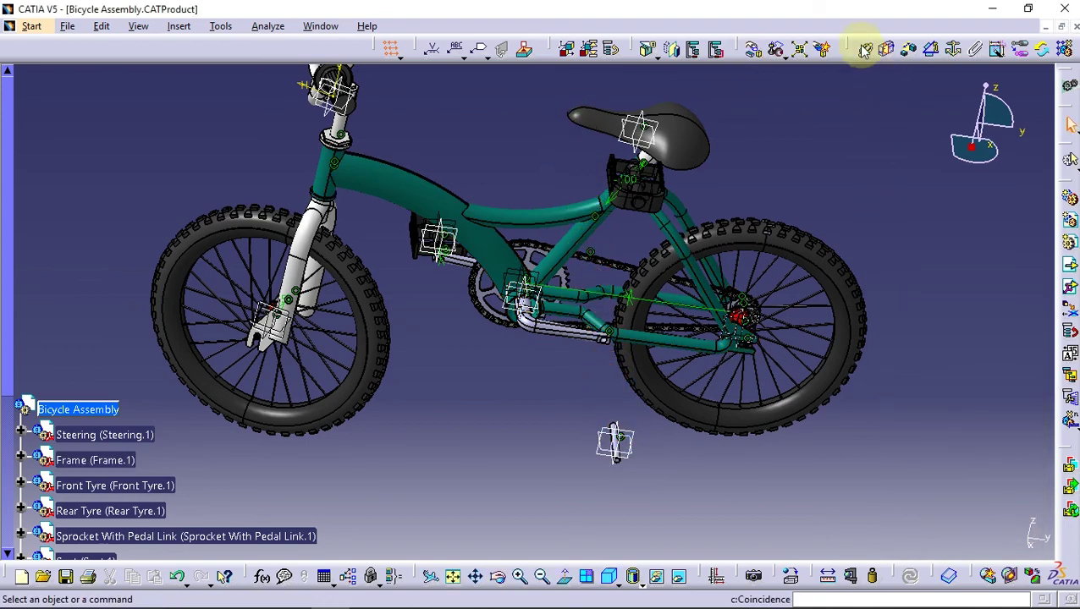
click(910, 49)
mouse_move(646, 409)
middle_down()
mouse_move(646, 434)
mouse_move(376, 453)
mouse_move(684, 314)
mouse_move(631, 361)
mouse_move(526, 366)
mouse_move(588, 409)
mouse_move(589, 182)
mouse_move(549, 334)
mouse_move(617, 322)
mouse_move(684, 378)
mouse_move(822, 308)
mouse_move(860, 313)
mouse_move(831, 237)
mouse_move(718, 229)
middle_up()
Set Pin.1's offset to -10 with opposite orientation and update so the second pedal shifts onto it
double_click(1000, 269)
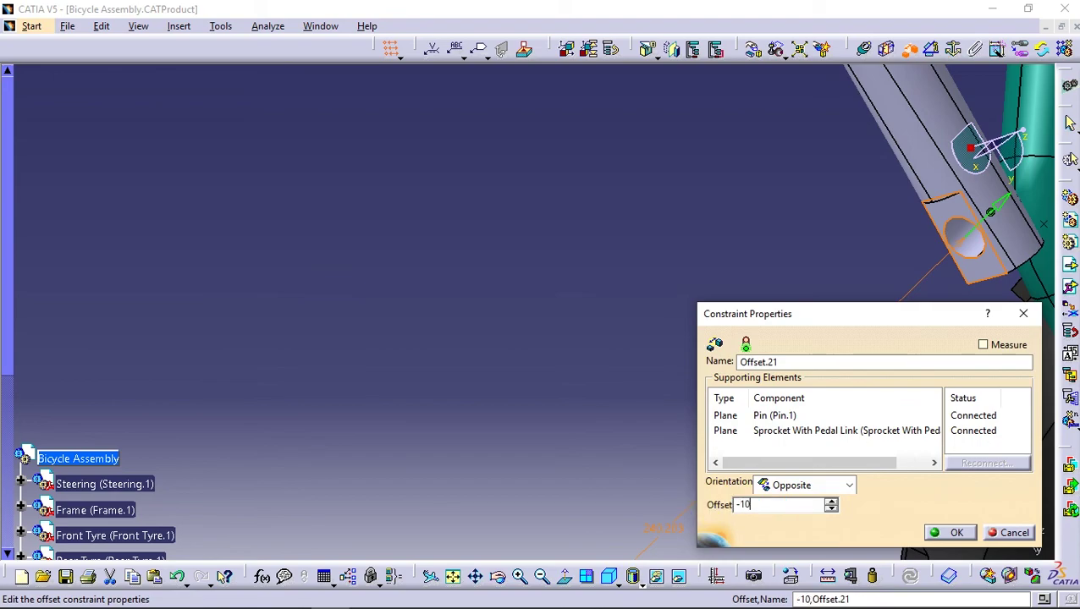
click(959, 533)
mouse_move(655, 258)
middle_down()
mouse_move(702, 453)
mouse_move(640, 318)
mouse_move(776, 242)
mouse_move(898, 74)
middle_up()
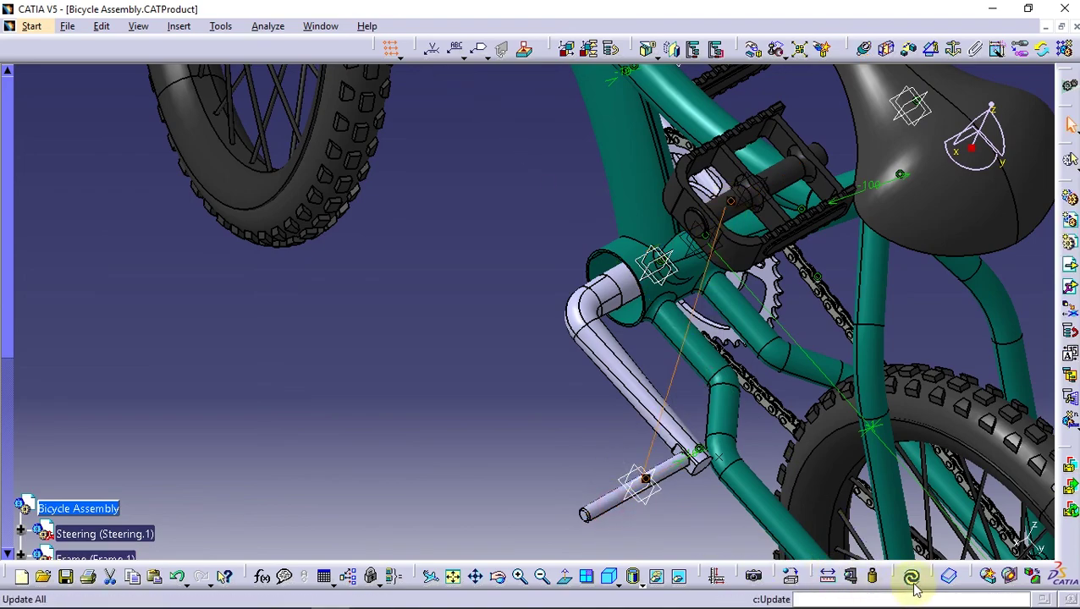
click(911, 578)
middle_drag(699, 452, 878, 91)
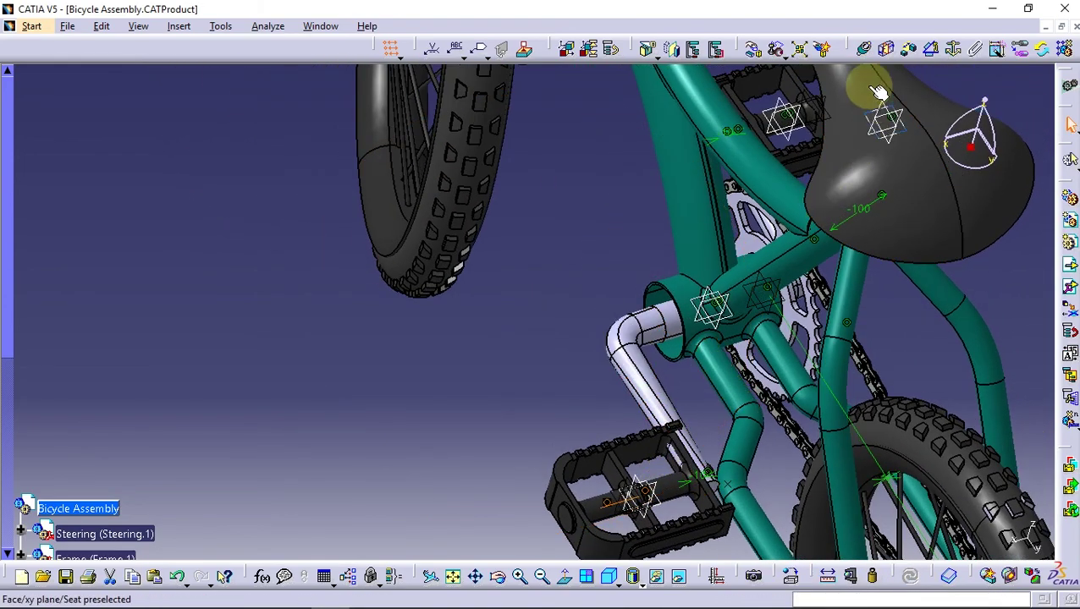
Slide Pedal.2 along its axle away from the crank with Manipulation
click(753, 48)
middle_drag(905, 499, 718, 385)
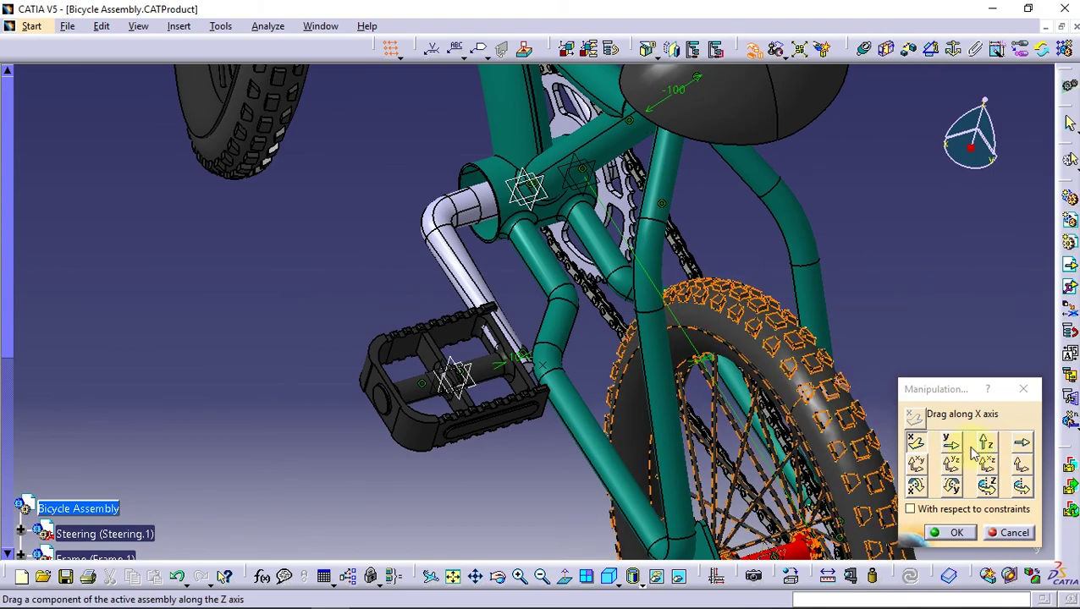
drag(482, 427, 275, 486)
Make Pedal.2's axle coincident with the crank pin and update so it sits on the crank
click(950, 532)
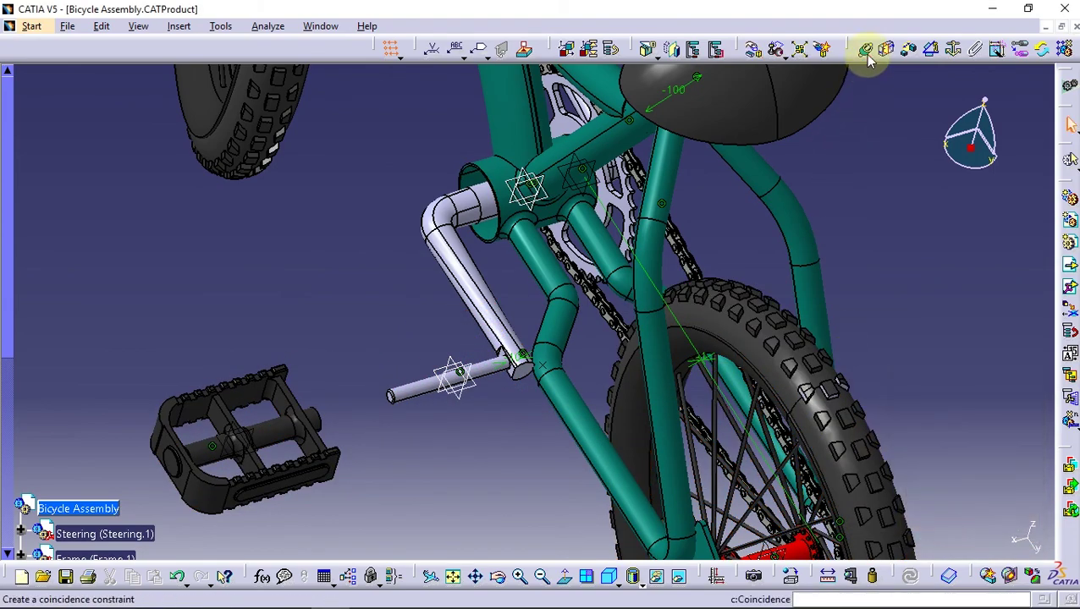
ctrl+middle_drag(500, 420, 544, 277)
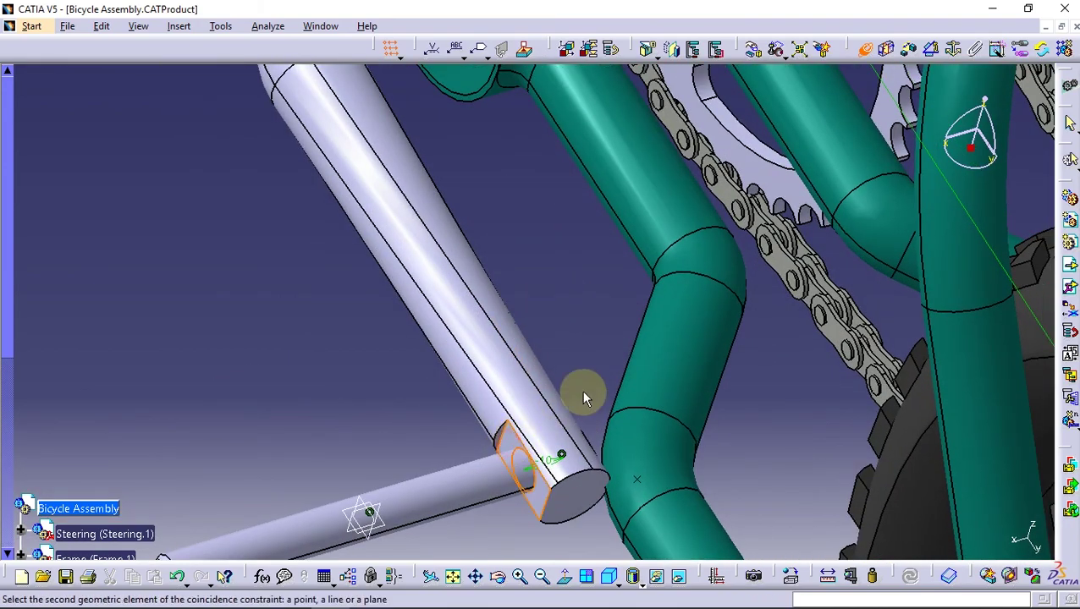
mouse_move(582, 393)
ctrl+middle_down()
mouse_move(603, 474)
mouse_move(434, 493)
mouse_move(993, 410)
mouse_move(837, 337)
mouse_move(783, 475)
ctrl+middle_up()
mouse_move(716, 466)
middle_down()
mouse_move(896, 426)
mouse_move(843, 449)
mouse_move(724, 361)
mouse_move(590, 221)
mouse_move(692, 396)
mouse_move(684, 298)
mouse_move(414, 316)
middle_up()
click(684, 412)
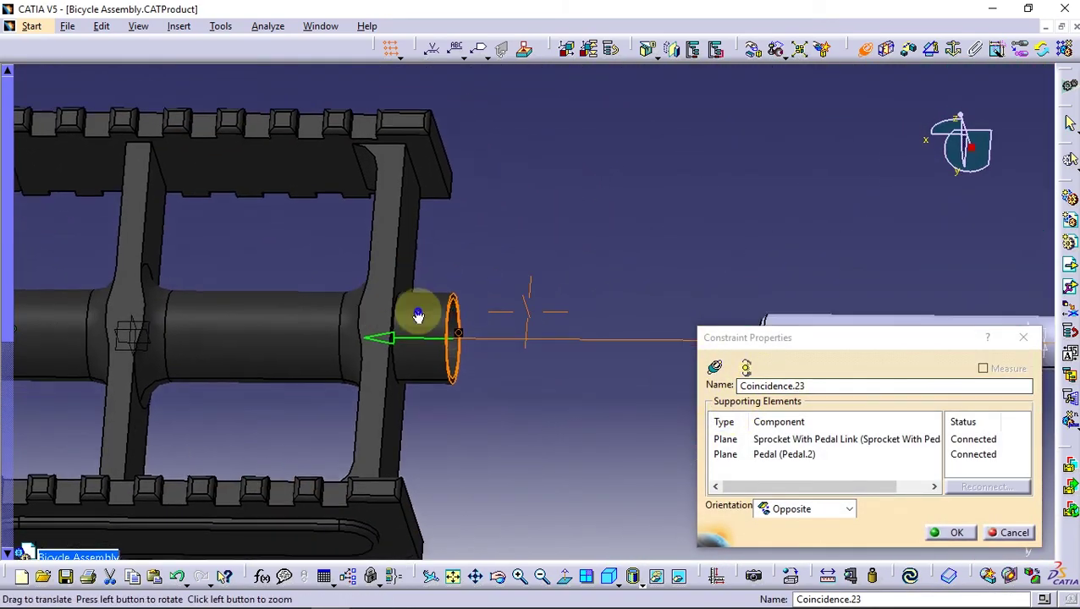
click(951, 533)
click(910, 577)
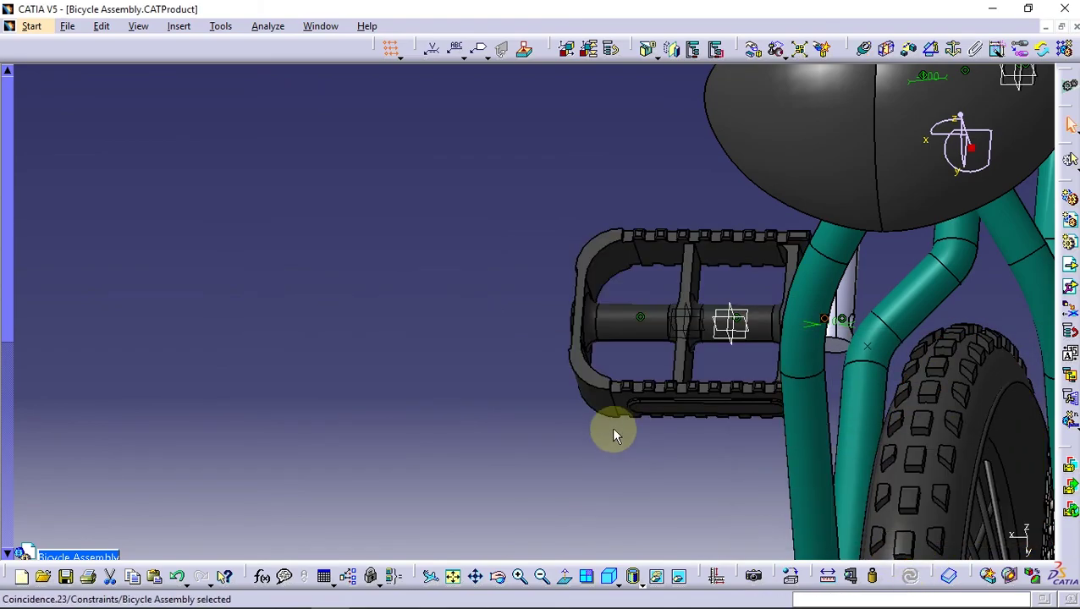
mouse_move(615, 429)
middle_down()
mouse_move(644, 448)
mouse_move(725, 415)
middle_up()
Render the bicycle over the grid floor, then switch to the standard Right view
mouse_move(763, 391)
middle_down()
mouse_move(753, 256)
mouse_move(509, 259)
mouse_move(603, 288)
mouse_move(609, 337)
mouse_move(574, 351)
mouse_move(458, 236)
mouse_move(652, 340)
mouse_move(433, 299)
mouse_move(515, 258)
mouse_move(588, 258)
mouse_move(578, 228)
mouse_move(664, 245)
mouse_move(466, 218)
mouse_move(508, 386)
mouse_move(587, 326)
middle_up()
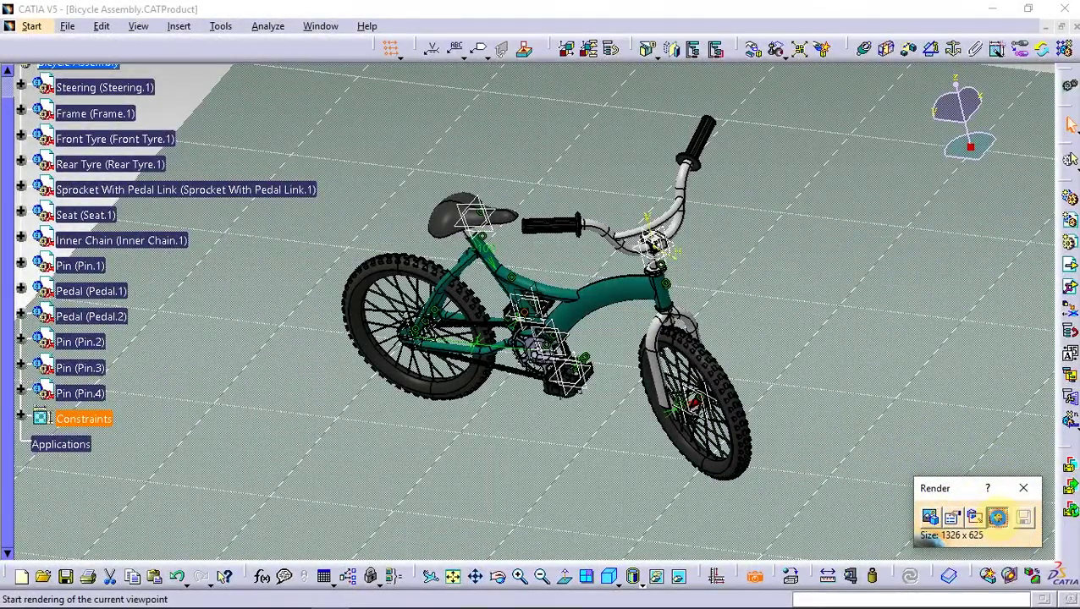
click(997, 517)
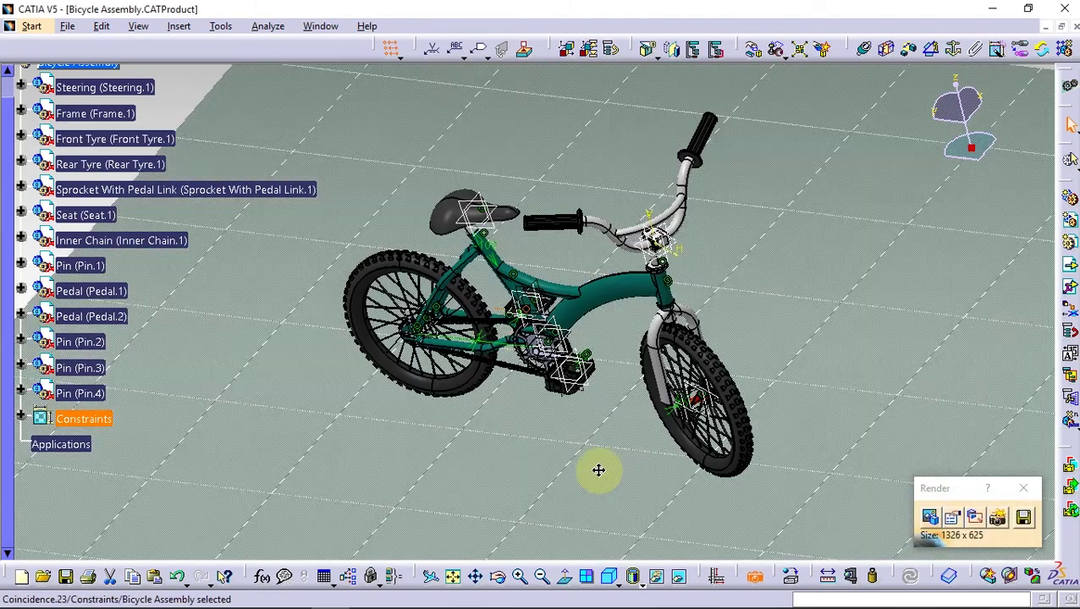
middle_drag(597, 469, 709, 438)
click(630, 574)
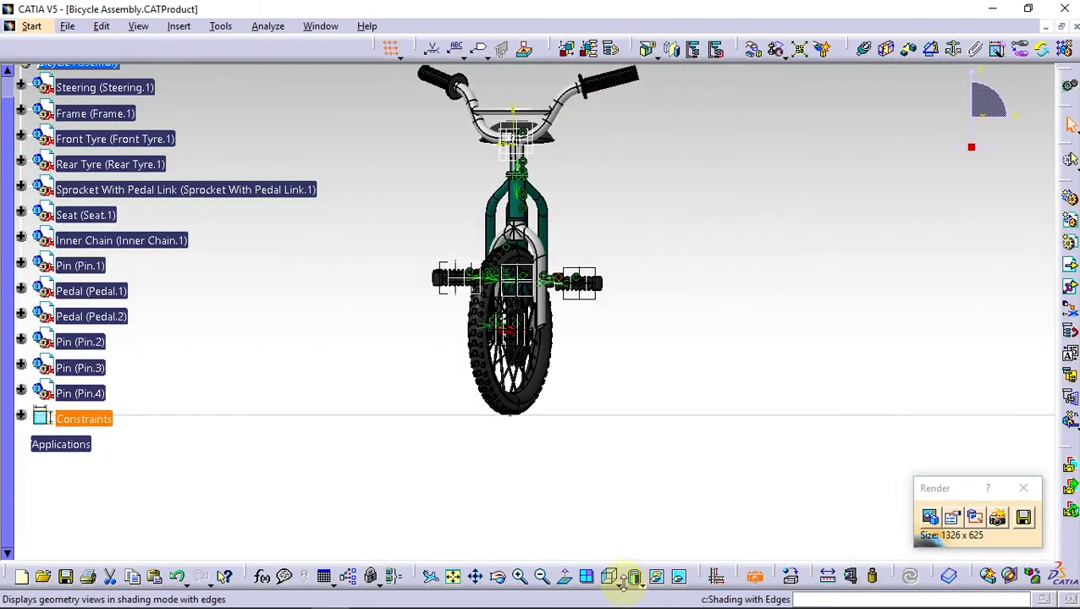
click(623, 580)
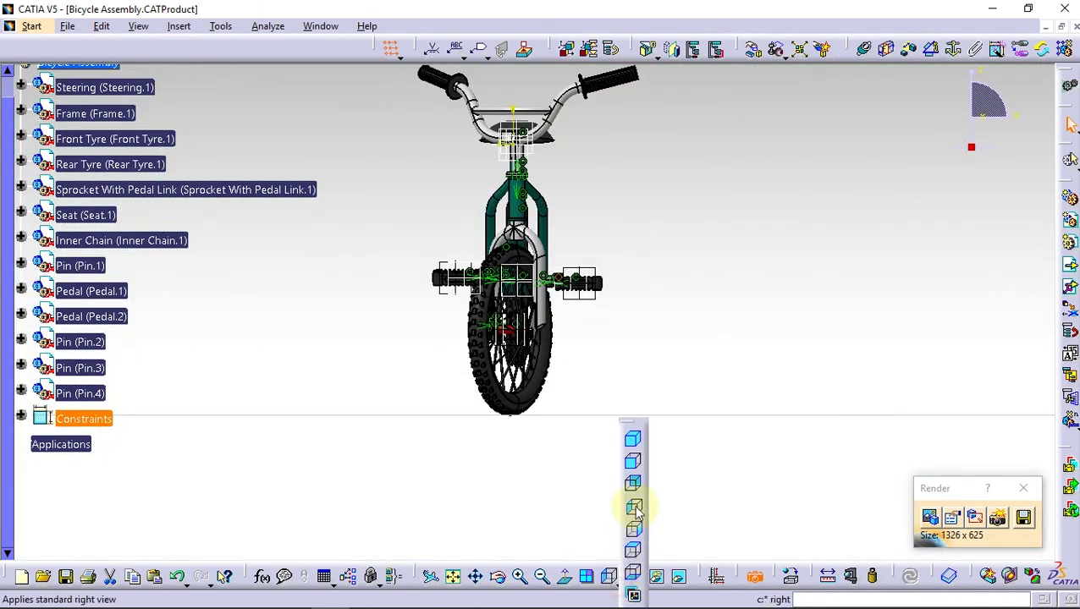
click(634, 489)
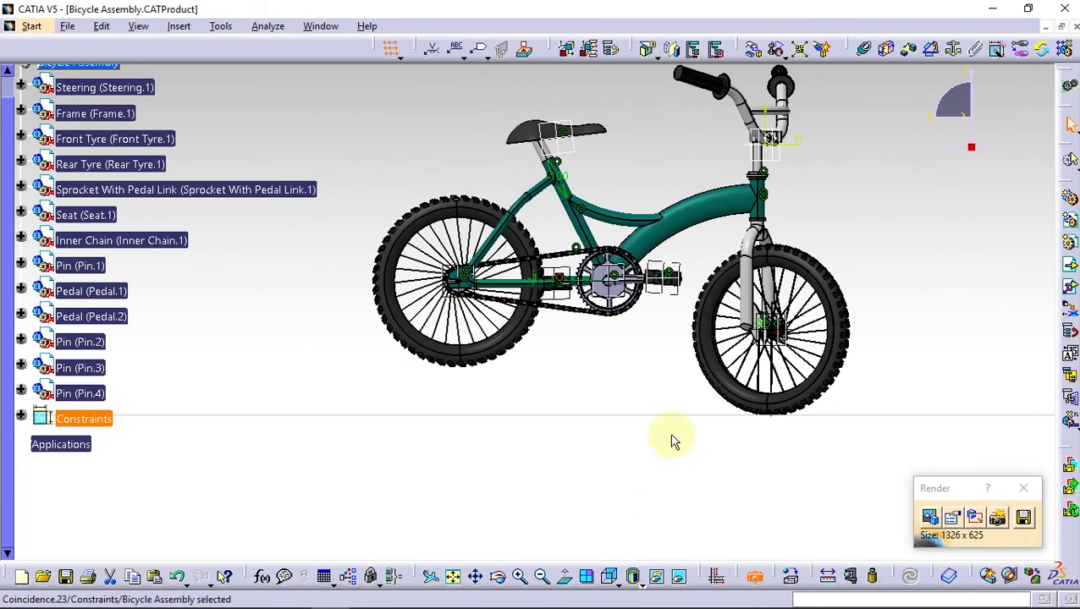
Tilt the bicycle slightly about the X axis, then show it rendered on the grid floor again
click(754, 50)
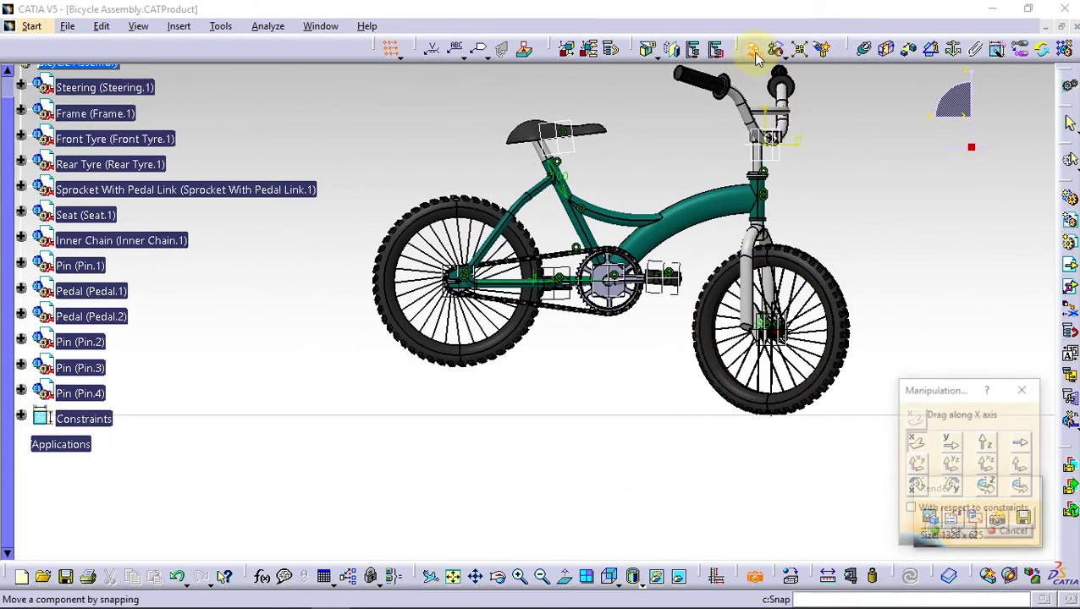
click(915, 487)
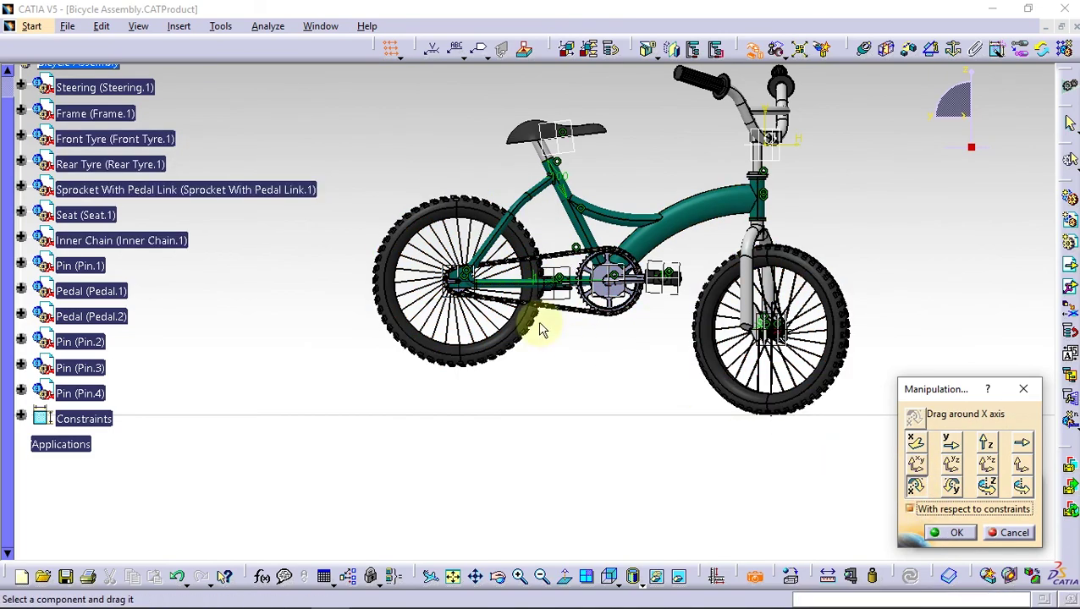
mouse_move(457, 217)
mouse_down()
mouse_move(451, 246)
mouse_move(436, 244)
mouse_up()
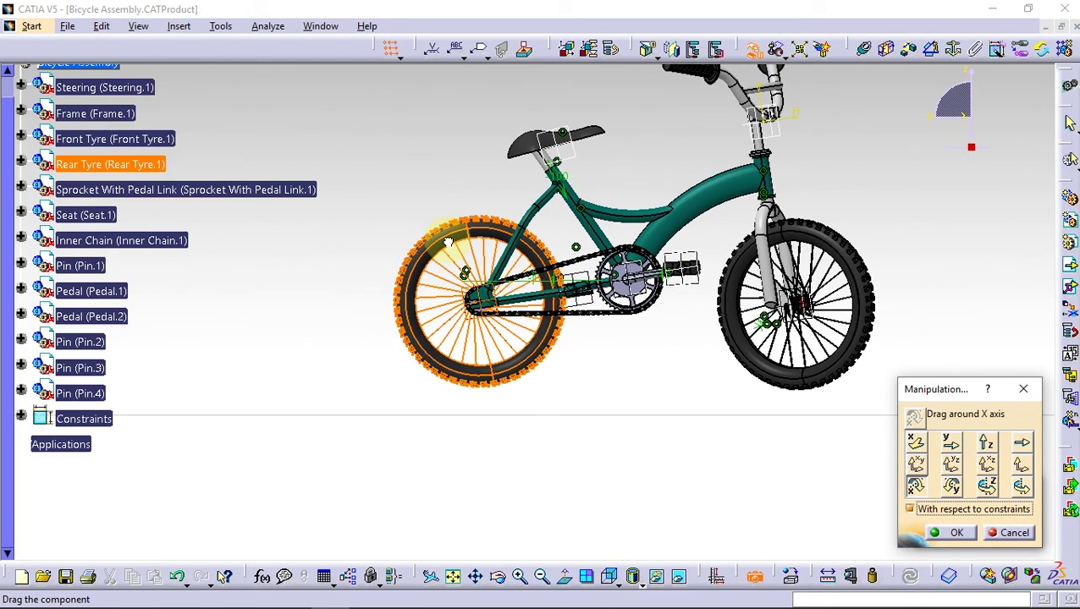
click(939, 533)
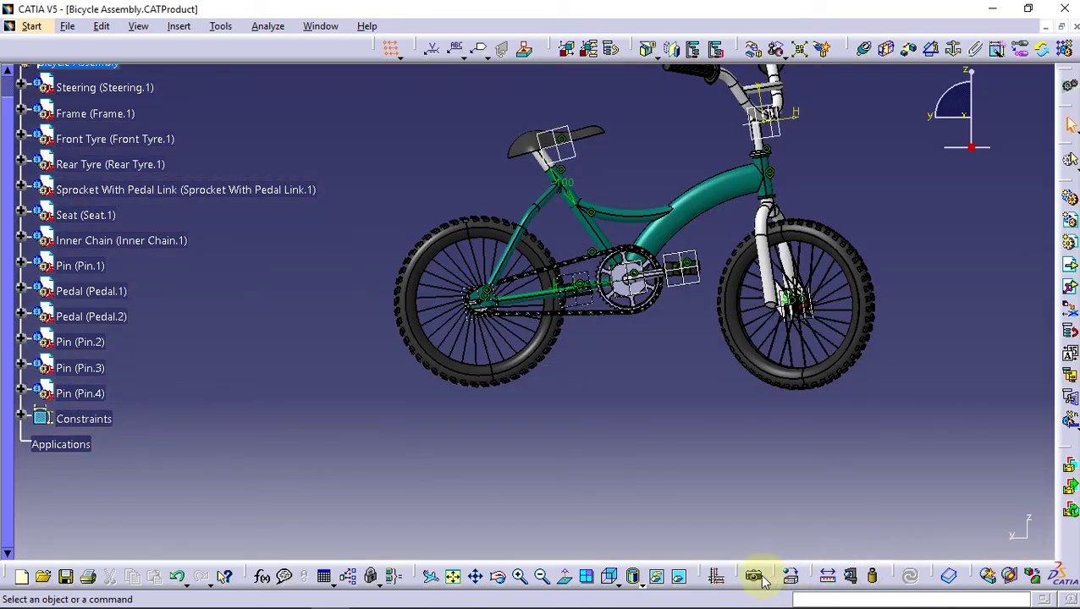
click(755, 578)
mouse_move(761, 512)
middle_down()
mouse_move(699, 224)
mouse_move(631, 208)
mouse_move(552, 320)
mouse_move(588, 275)
mouse_move(593, 283)
middle_up()
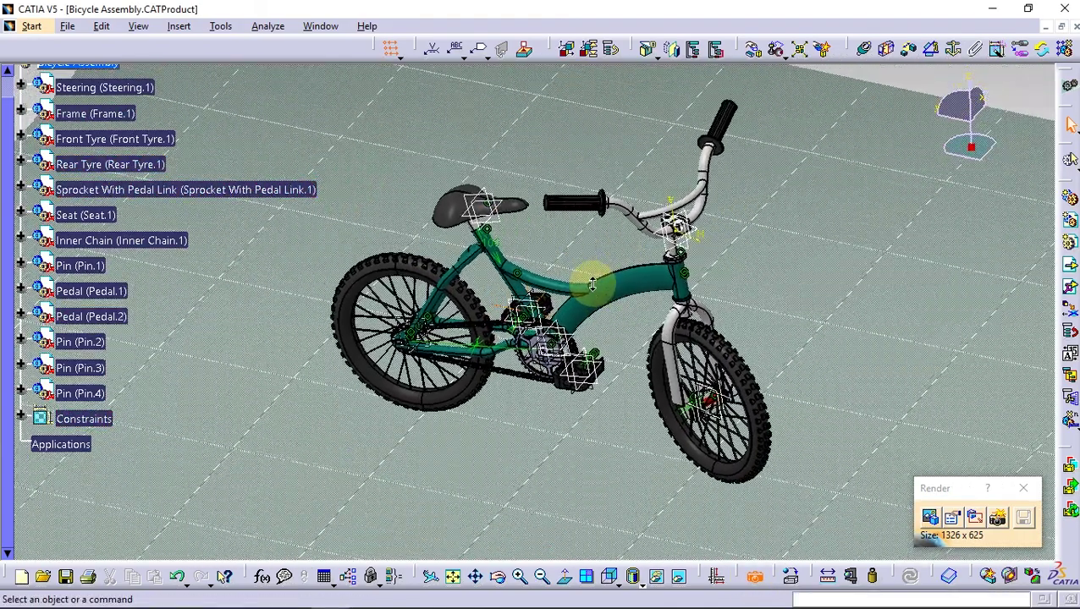